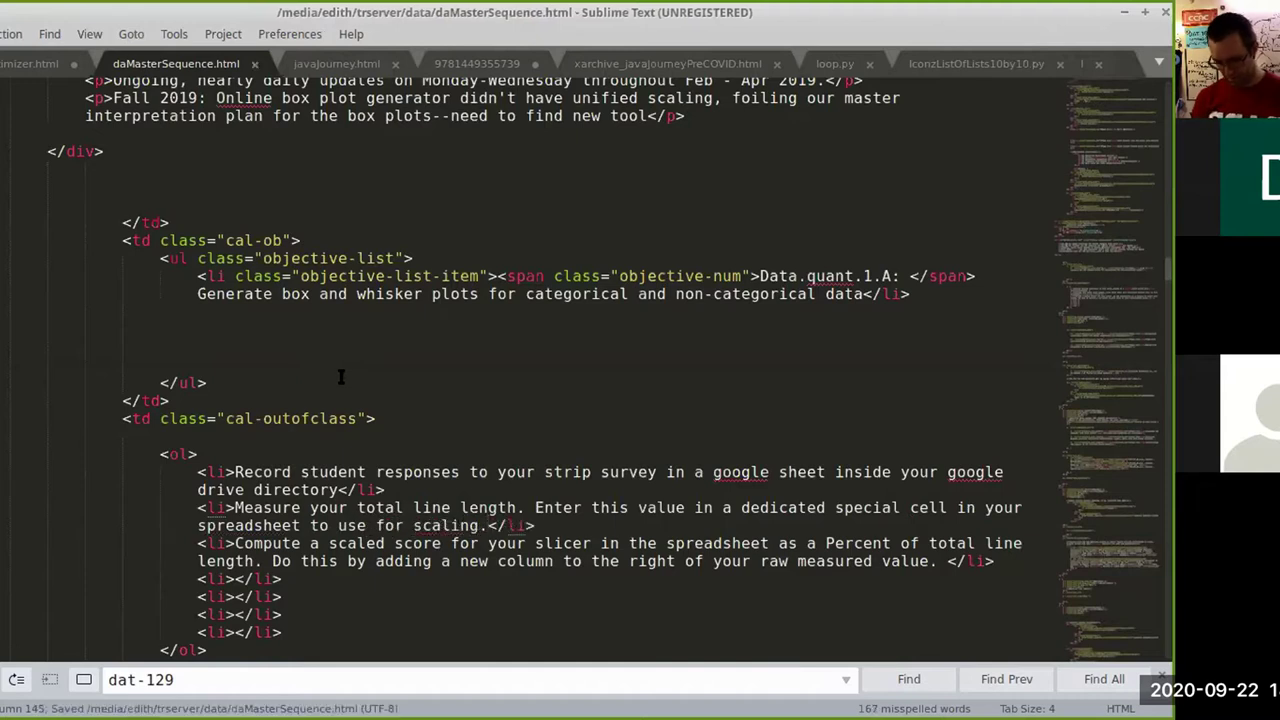
- Switch to Chromium and close the Sample_videoGameViolence spreadsheet
{"action": "key", "text": "alt+Tab"}
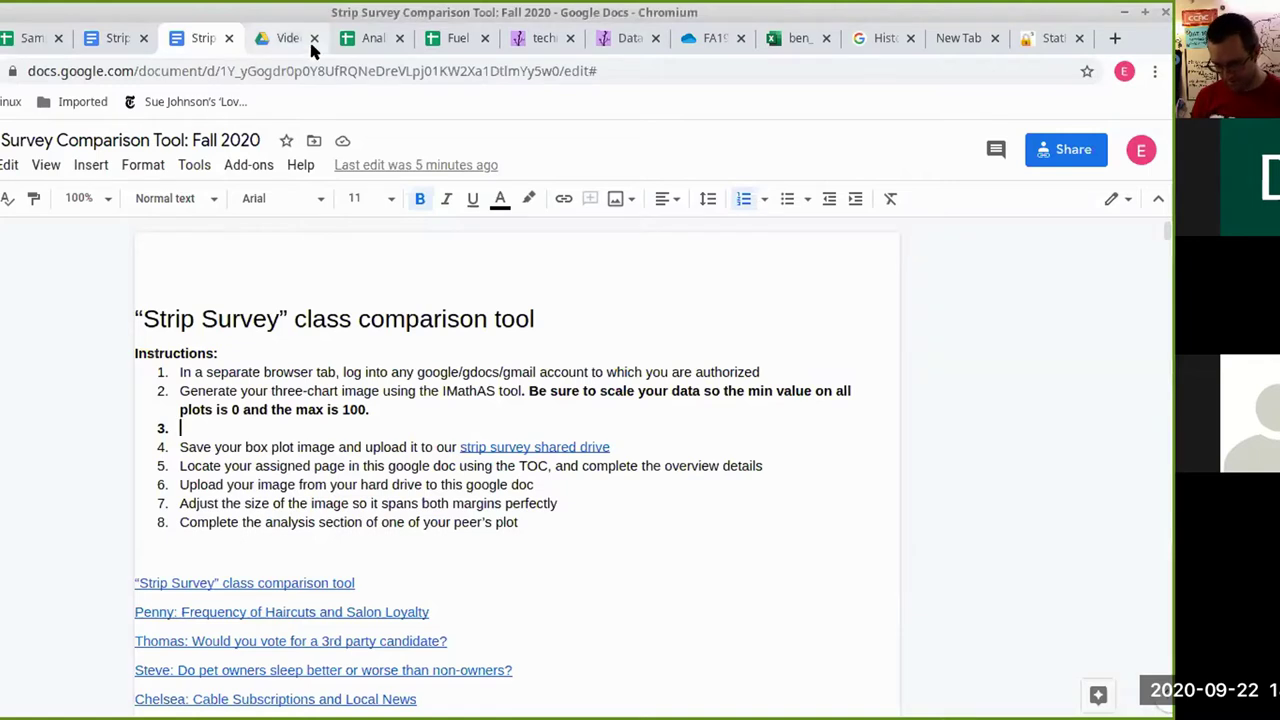
{"action": "left_click", "coordinate": [25, 42]}
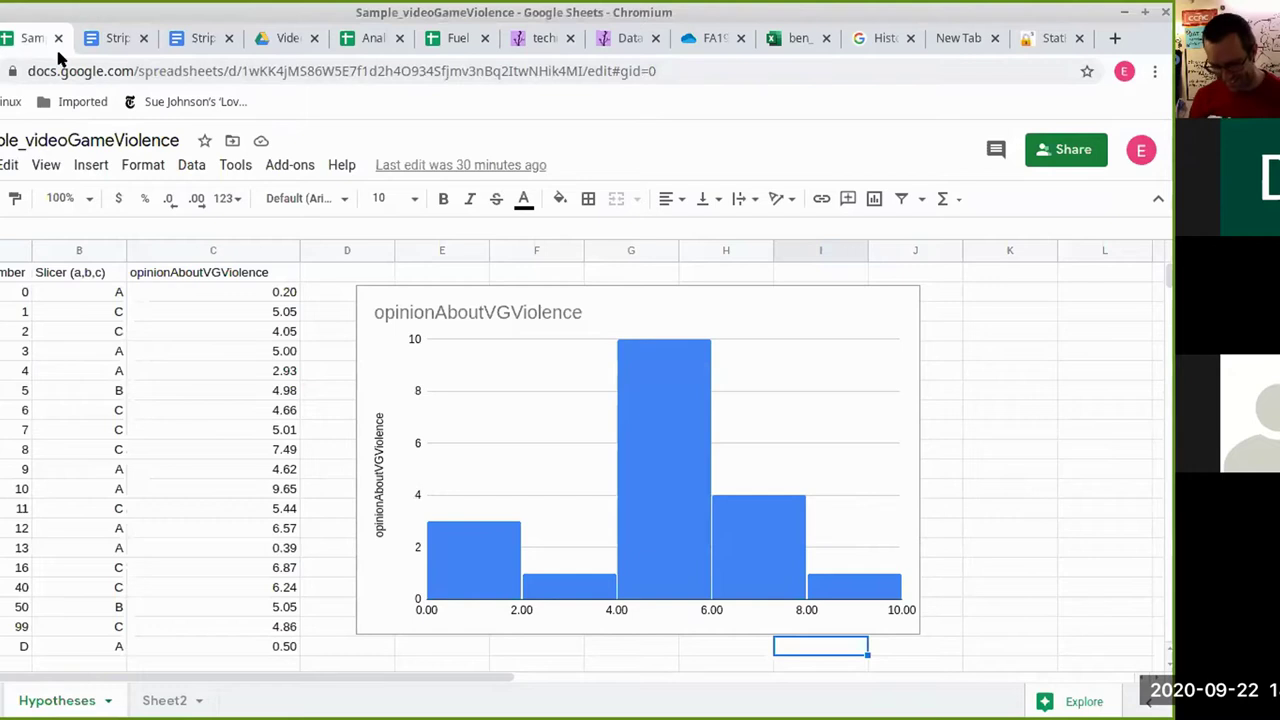
{"action": "key", "text": "ctrl+w"}
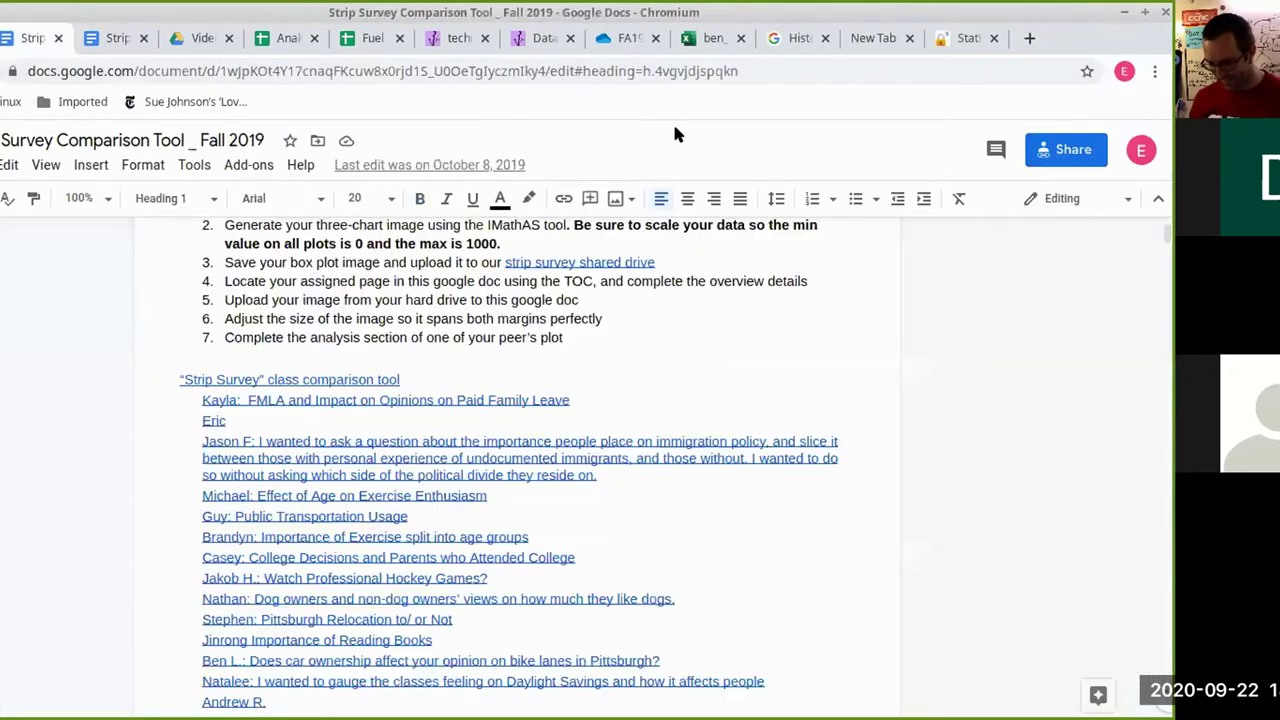
- Open the ben_strip_survey_results workbook and look through its analysis, survey data, Pinball data and medians_sliced sheets
{"action": "left_click", "coordinate": [776, 38]}
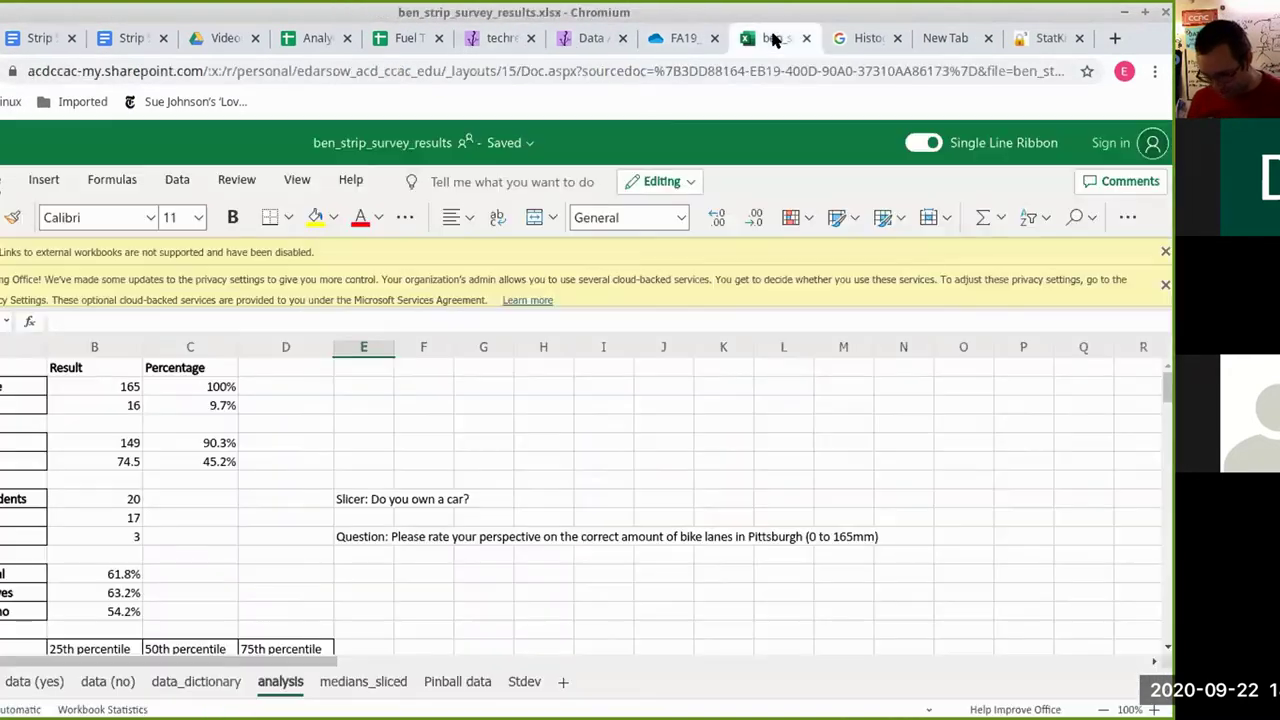
{"action": "scroll", "coordinate": [232, 487], "scroll_direction": "down", "scroll_amount": 1}
{"action": "scroll", "coordinate": [232, 487], "scroll_direction": "up", "scroll_amount": 1}
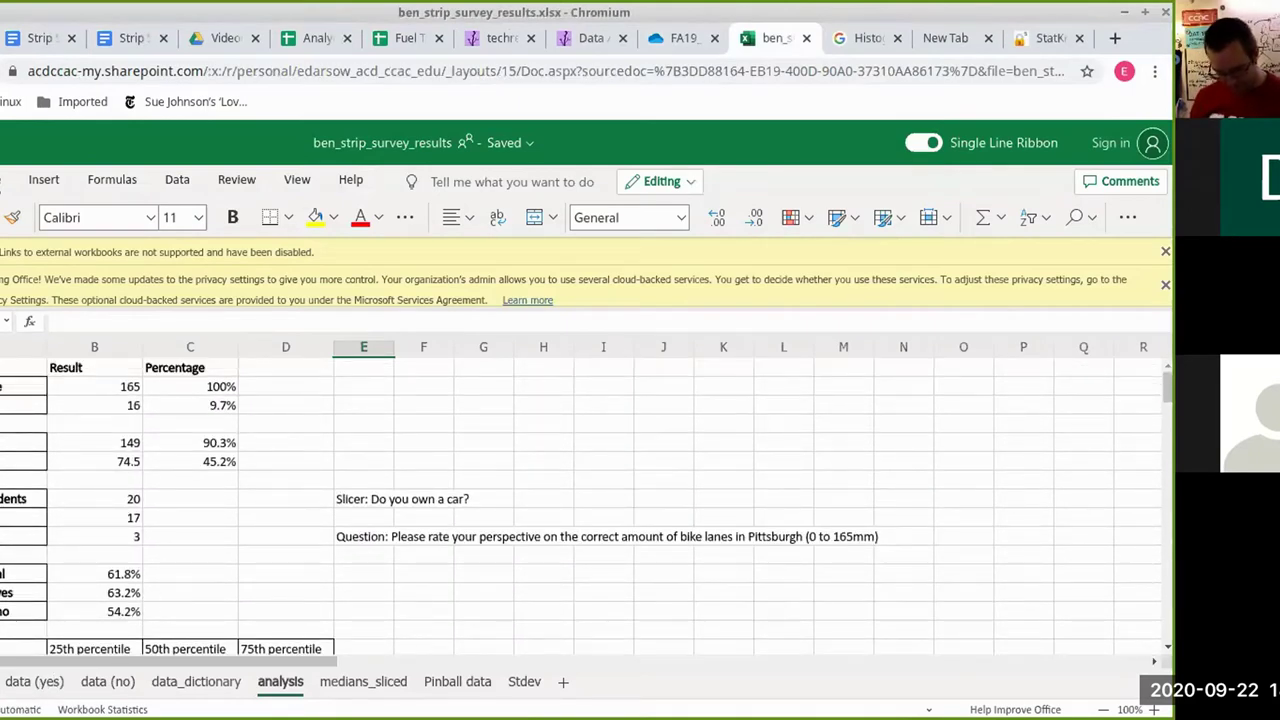
{"action": "key", "text": "ctrl+Page_Up"}
{"action": "scroll", "coordinate": [103, 519], "scroll_direction": "up", "scroll_amount": 3}
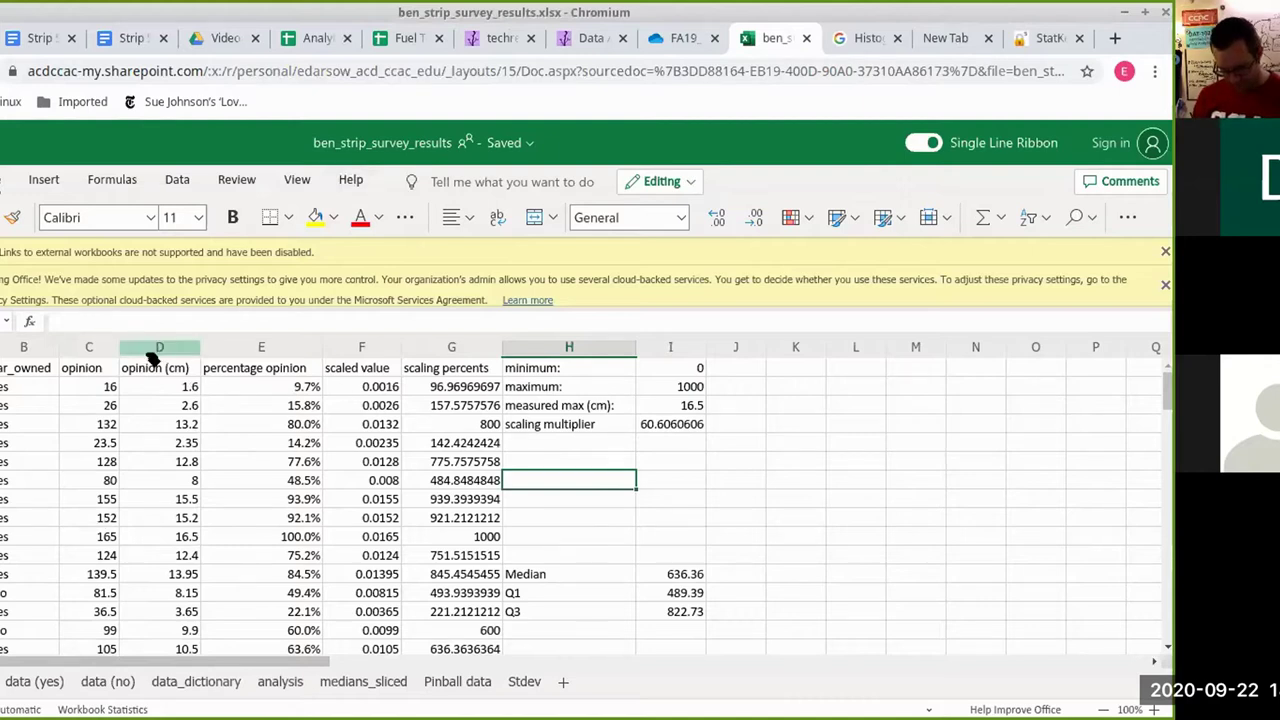
{"action": "scroll", "coordinate": [465, 598], "scroll_direction": "down", "scroll_amount": 5}
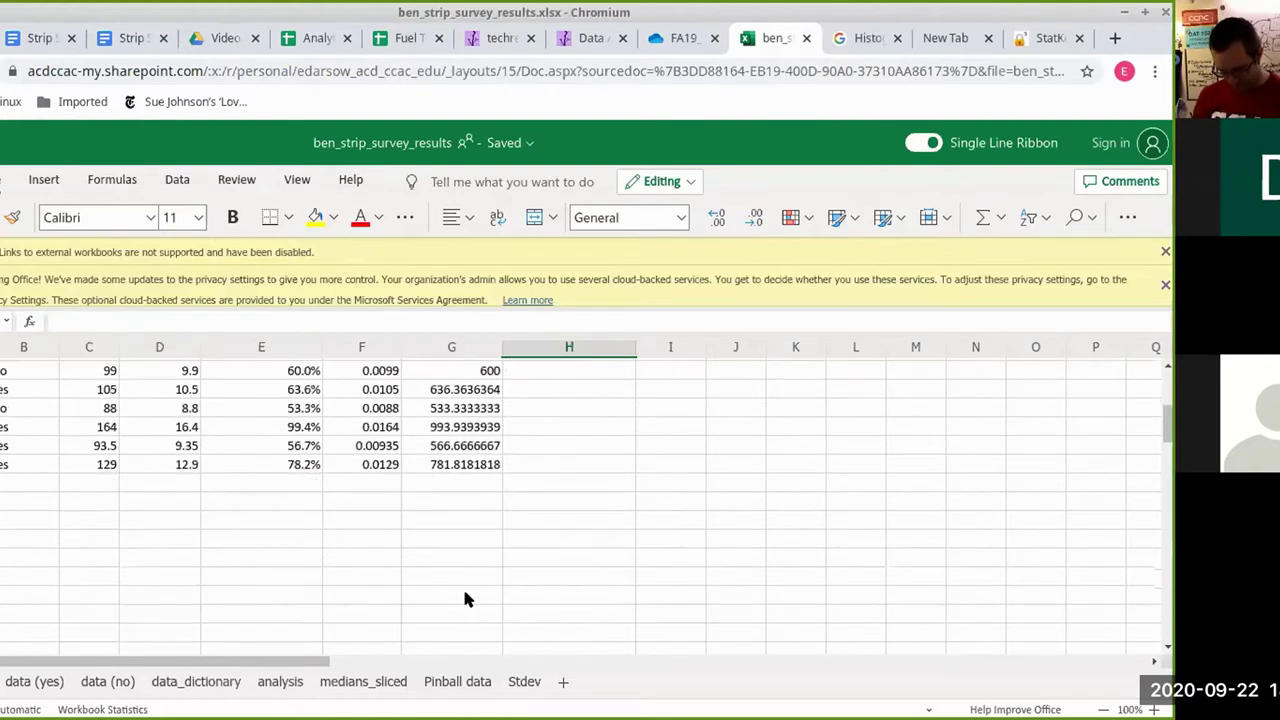
{"action": "left_click", "coordinate": [457, 681]}
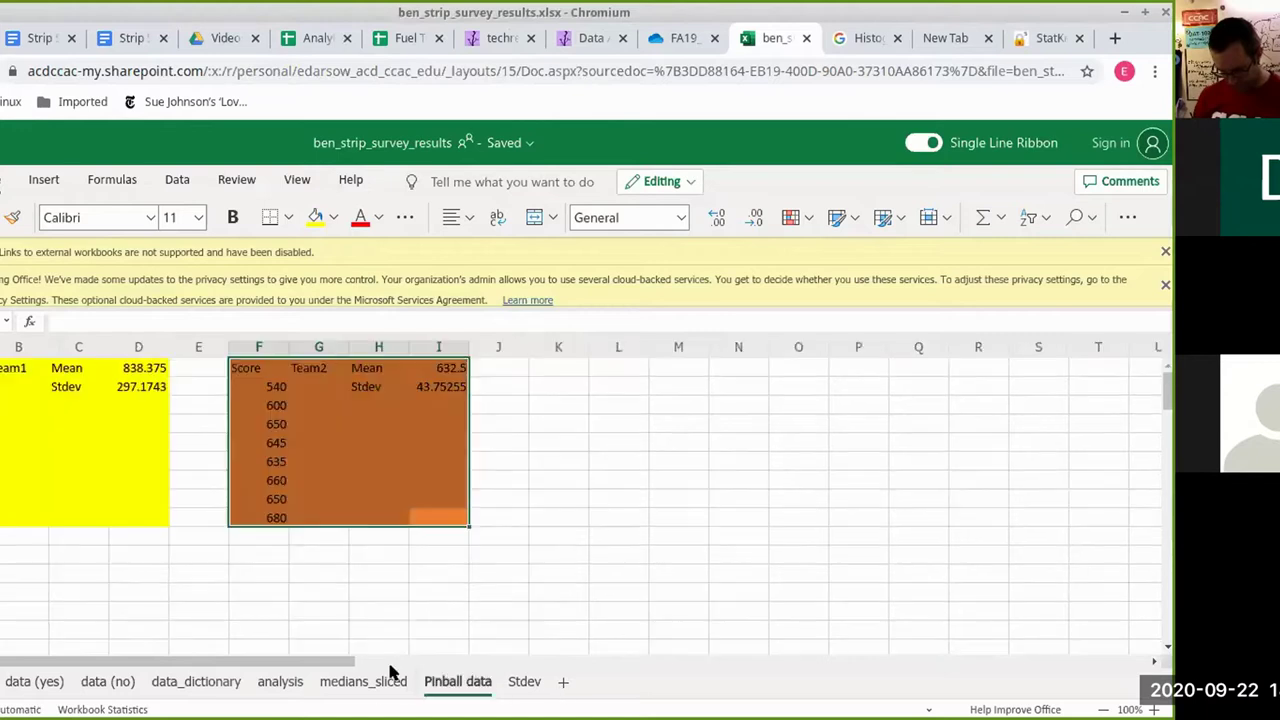
{"action": "left_click", "coordinate": [362, 688]}
{"action": "left_click", "coordinate": [270, 682]}
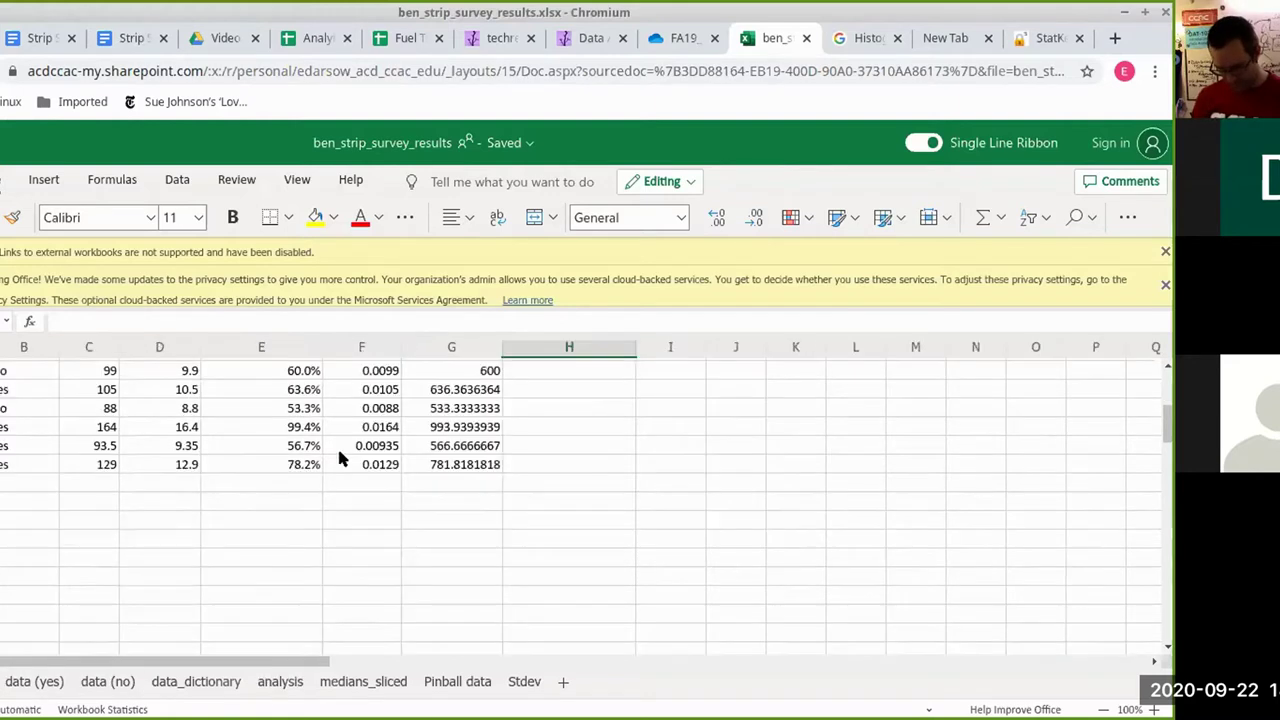
{"action": "scroll", "coordinate": [337, 445], "scroll_direction": "up", "scroll_amount": 5}
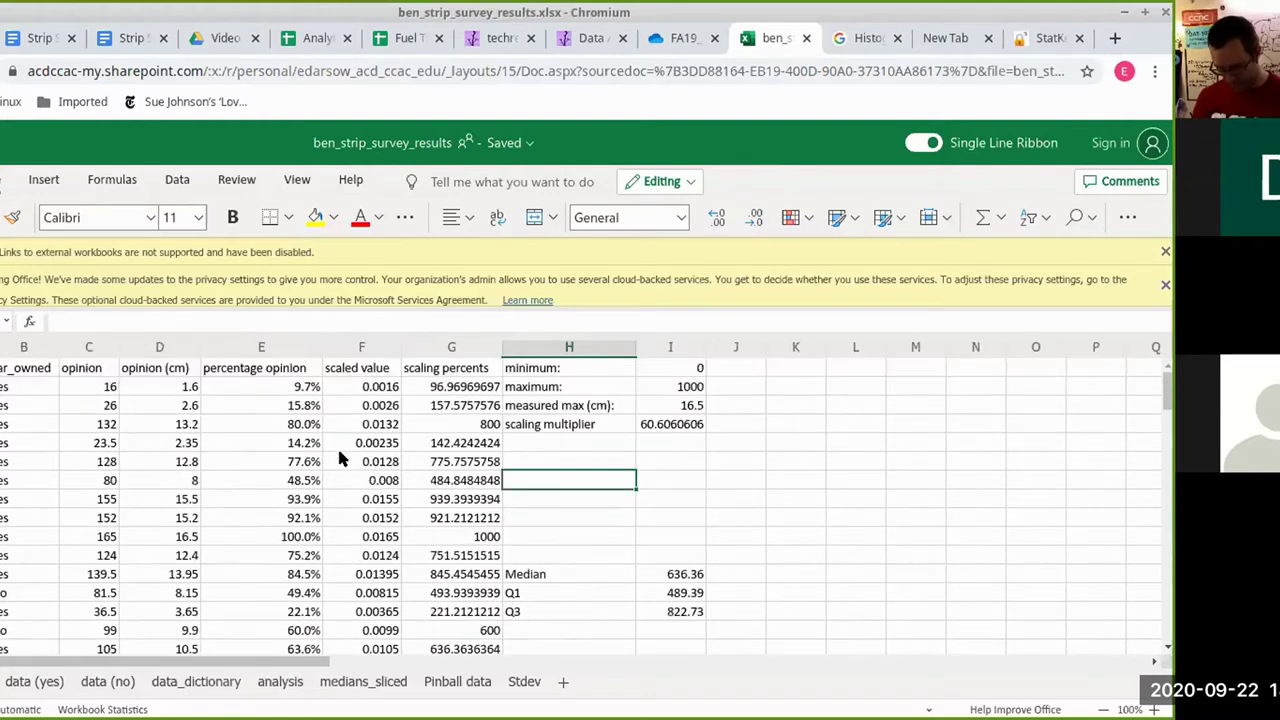
- Delete columns H and I, which hold the scaling parameters and the median and quartile figures, from the survey data sheet
{"action": "left_click", "coordinate": [585, 385]}
{"action": "left_click", "coordinate": [565, 349]}
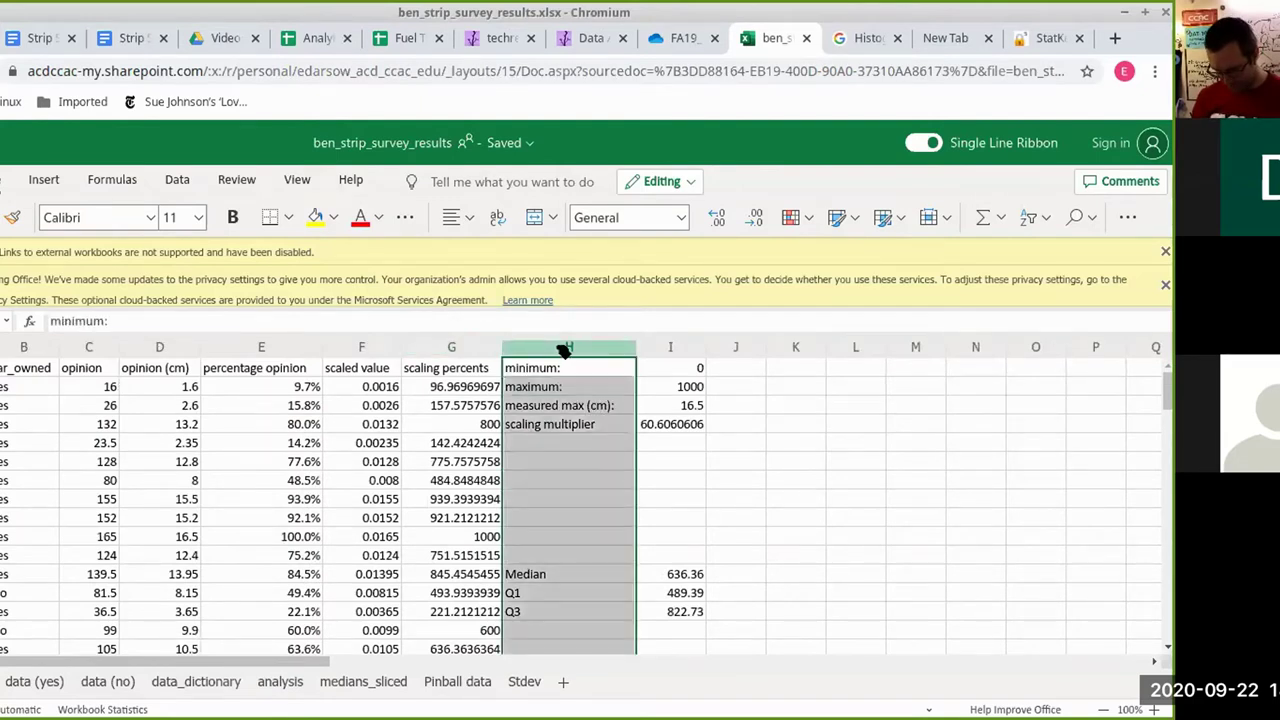
{"action": "right_click", "coordinate": [565, 349]}
{"action": "left_click", "coordinate": [650, 368]}
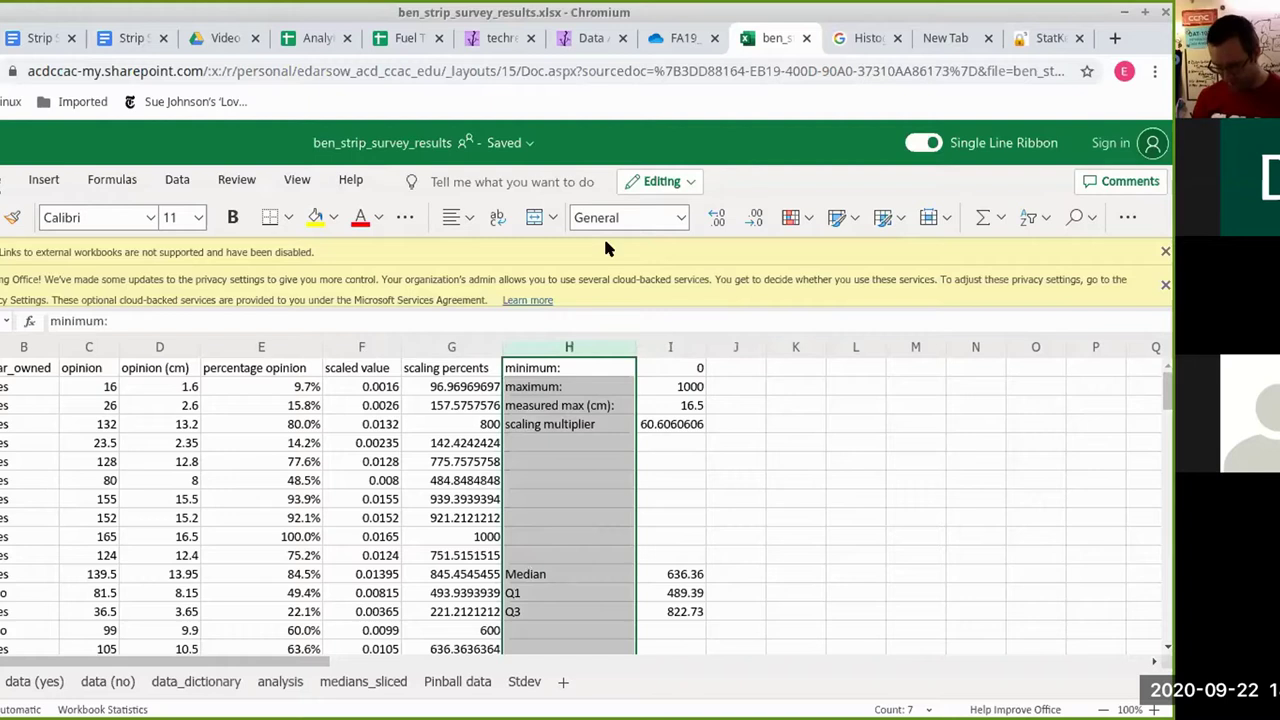
{"action": "left_click", "coordinate": [688, 346], "text": "shift"}
{"action": "right_click", "coordinate": [688, 346]}
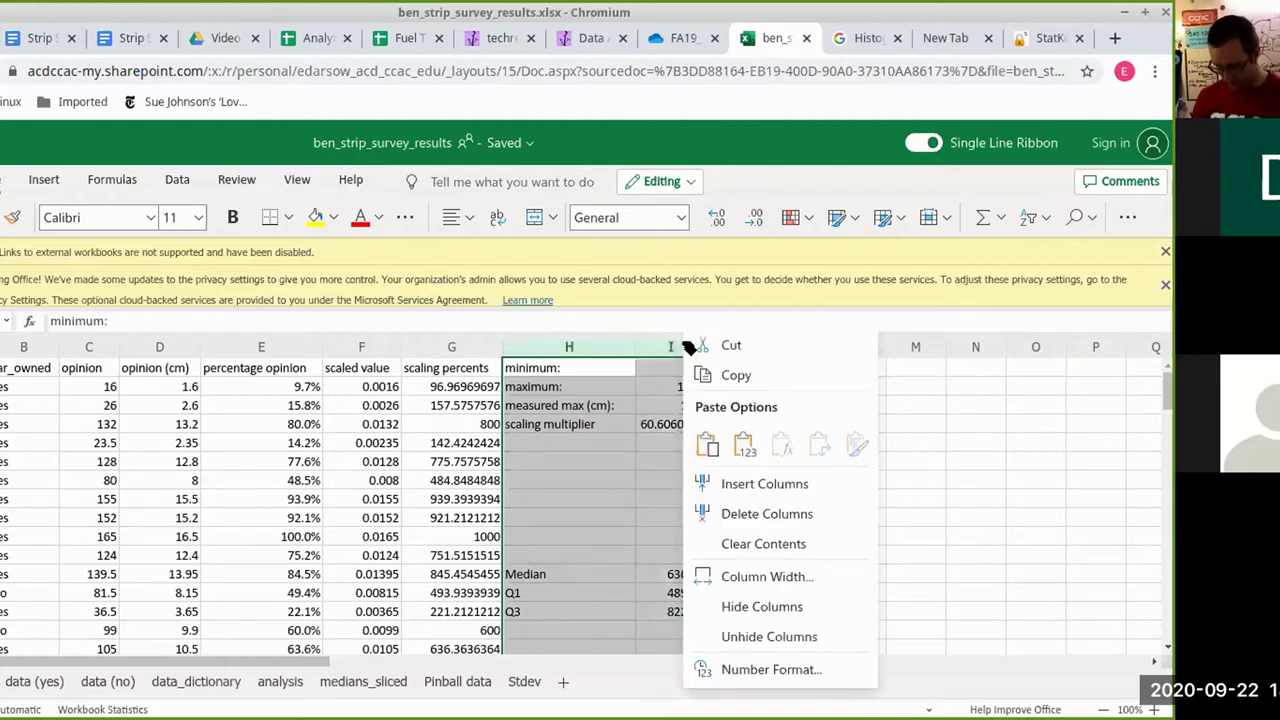
{"action": "left_click", "coordinate": [781, 514]}
{"action": "left_click", "coordinate": [606, 478]}
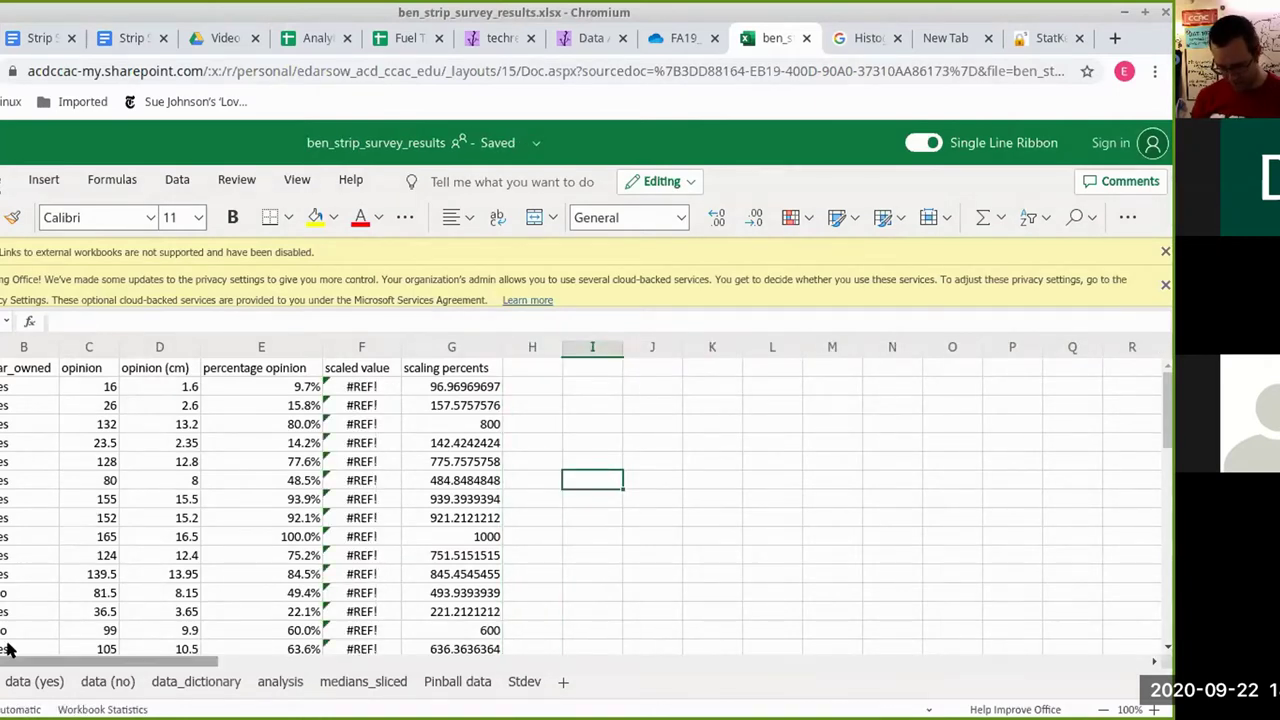
- Go past the Analytics spreadsheet to Fuel Type strip survey analysis and examine its response, notes and survey overview columns
{"action": "left_click", "coordinate": [318, 39]}
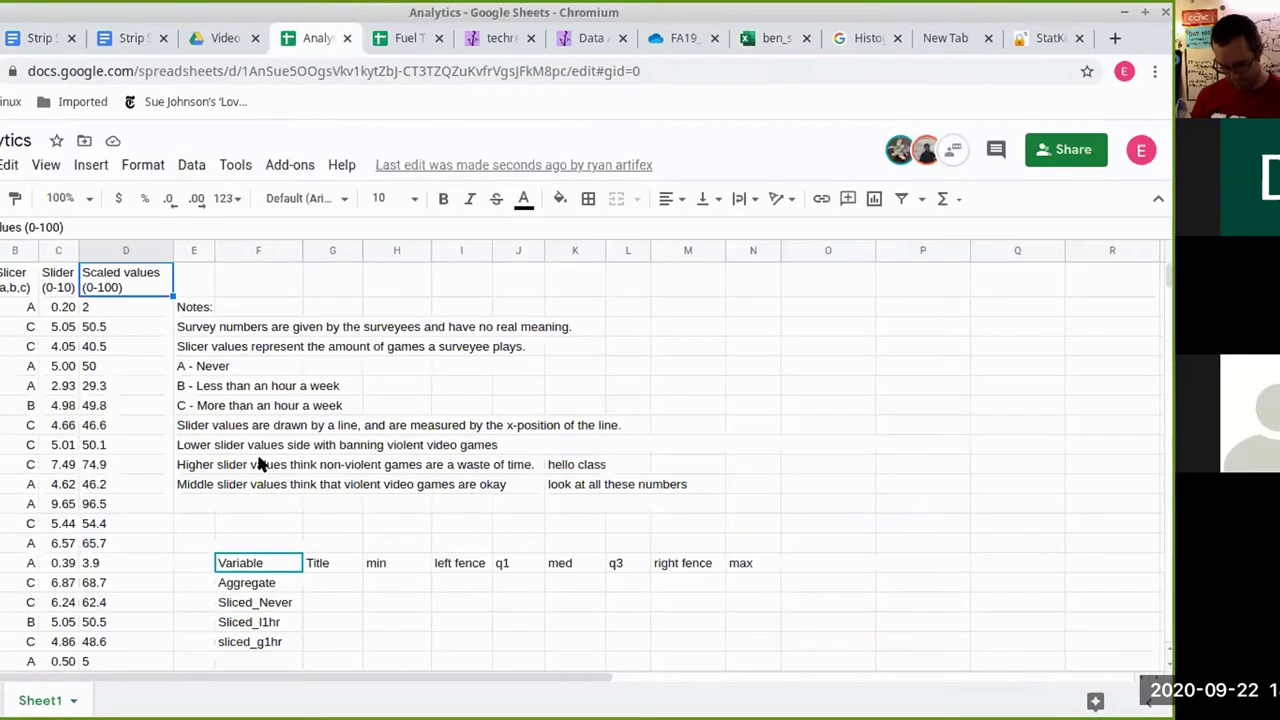
{"action": "left_click", "coordinate": [410, 39]}
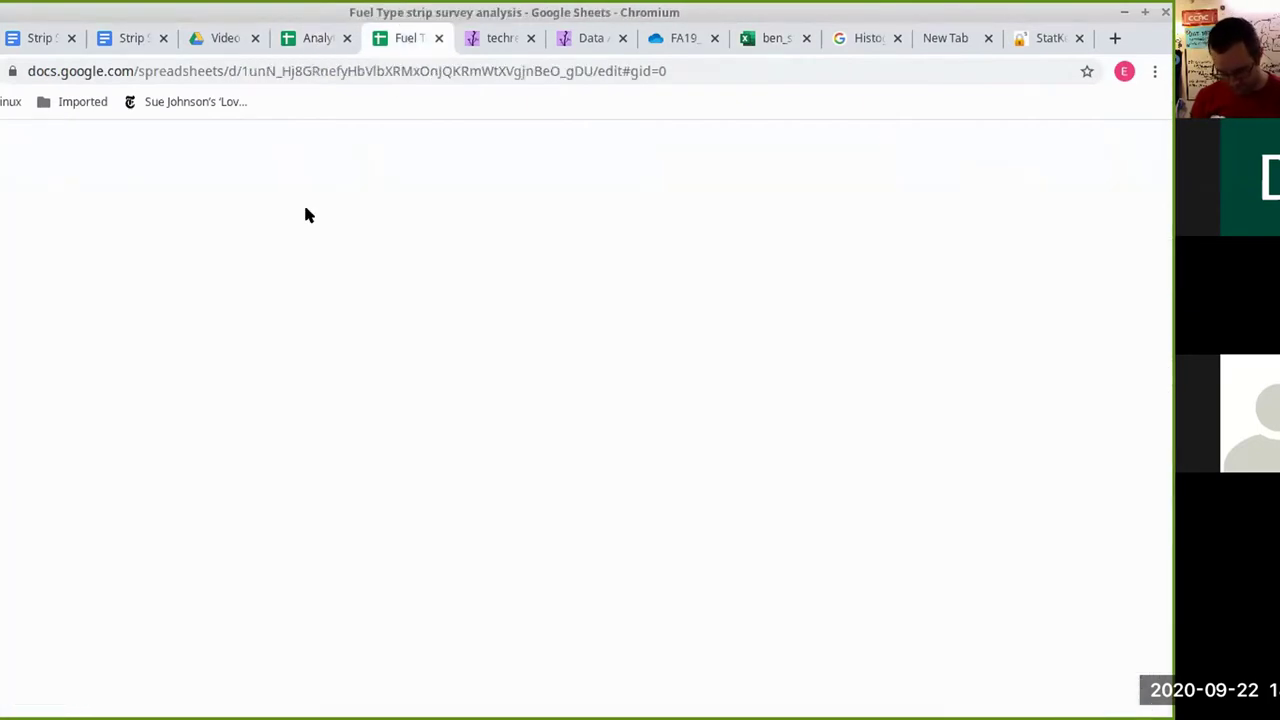
{"action": "left_click", "coordinate": [110, 290]}
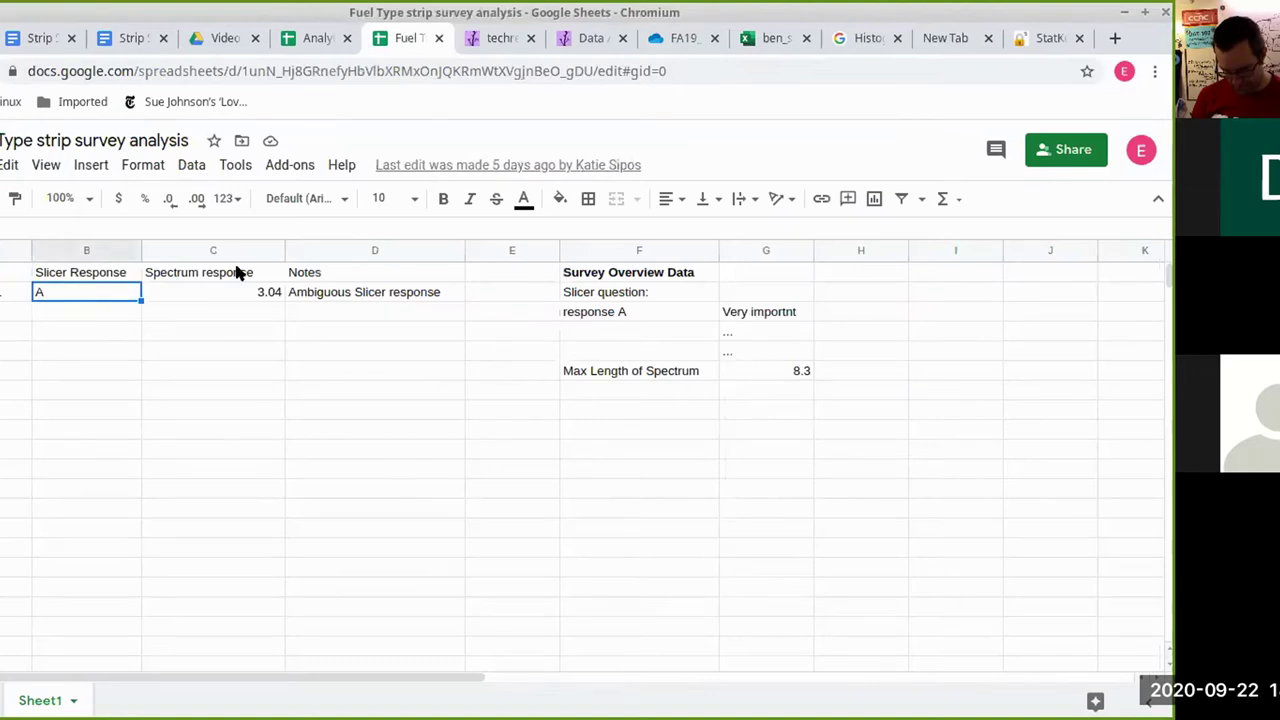
{"action": "left_click", "coordinate": [310, 349]}
{"action": "left_click", "coordinate": [8, 292]}
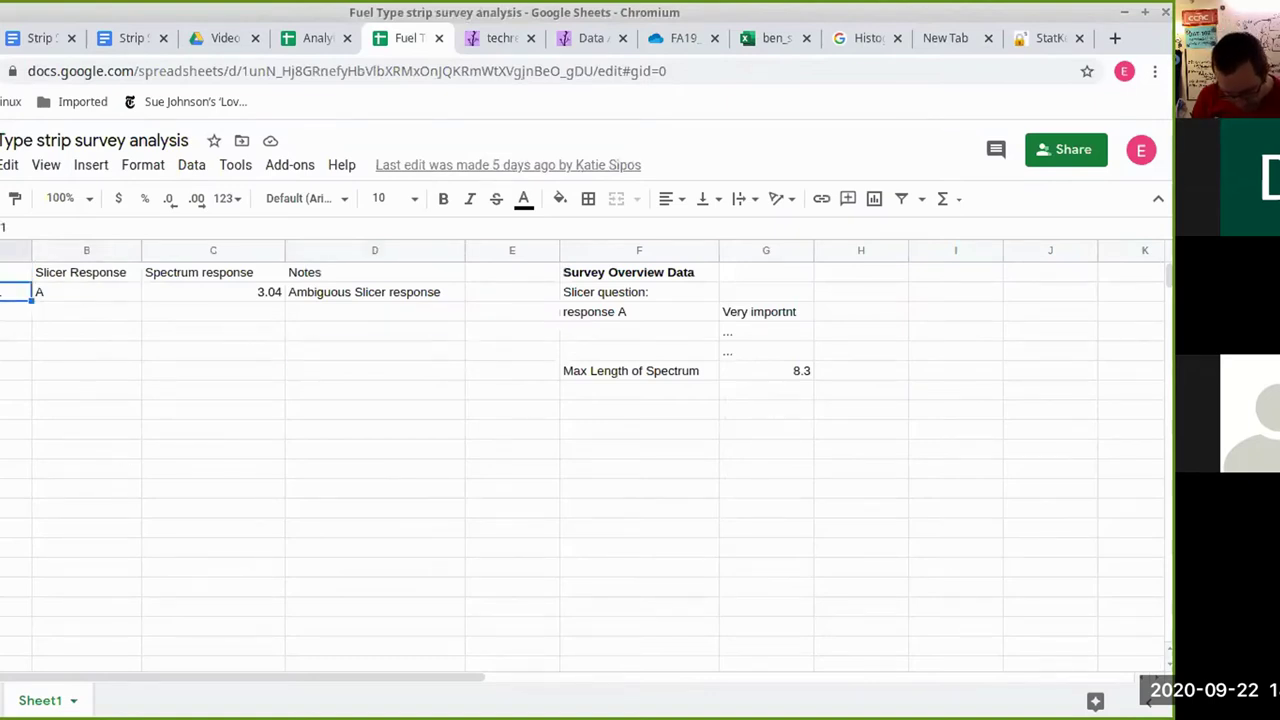
{"action": "key", "text": "Right"}
{"action": "key", "text": "Right"}
{"action": "key", "text": "Right"}
{"action": "key", "text": "Right"}
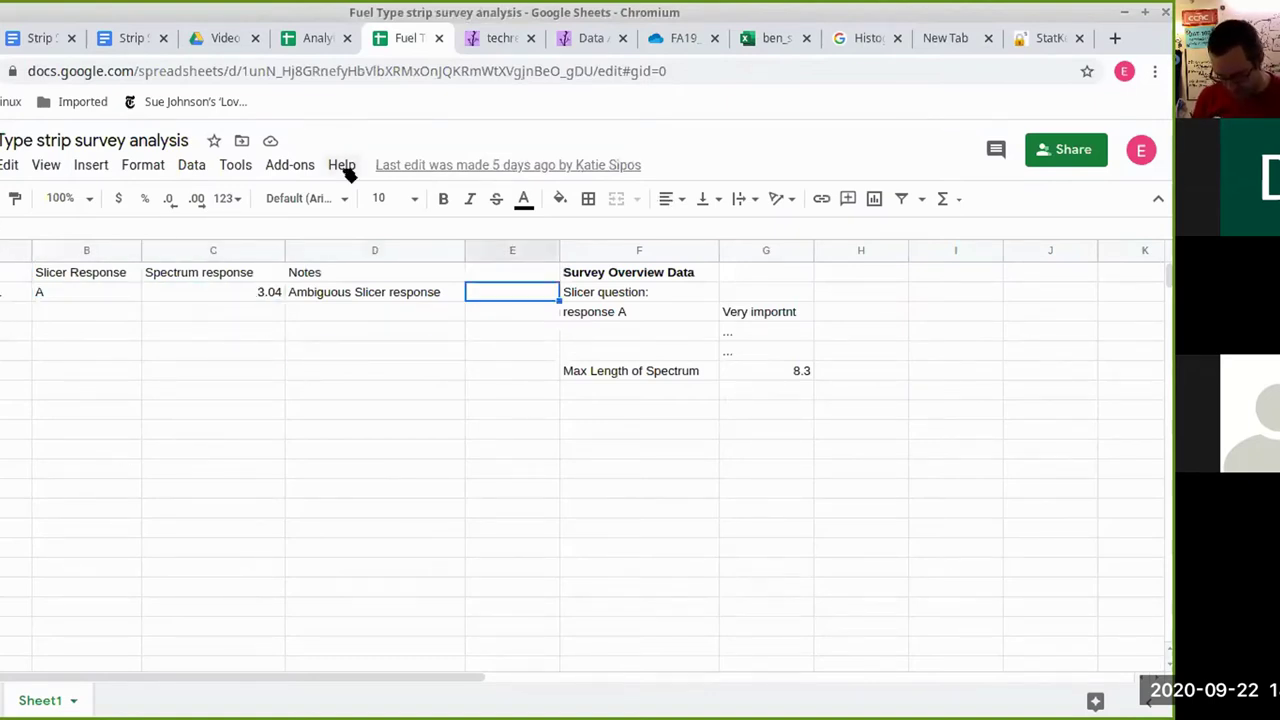
{"action": "key", "text": "Left"}
{"action": "key", "text": "Up"}
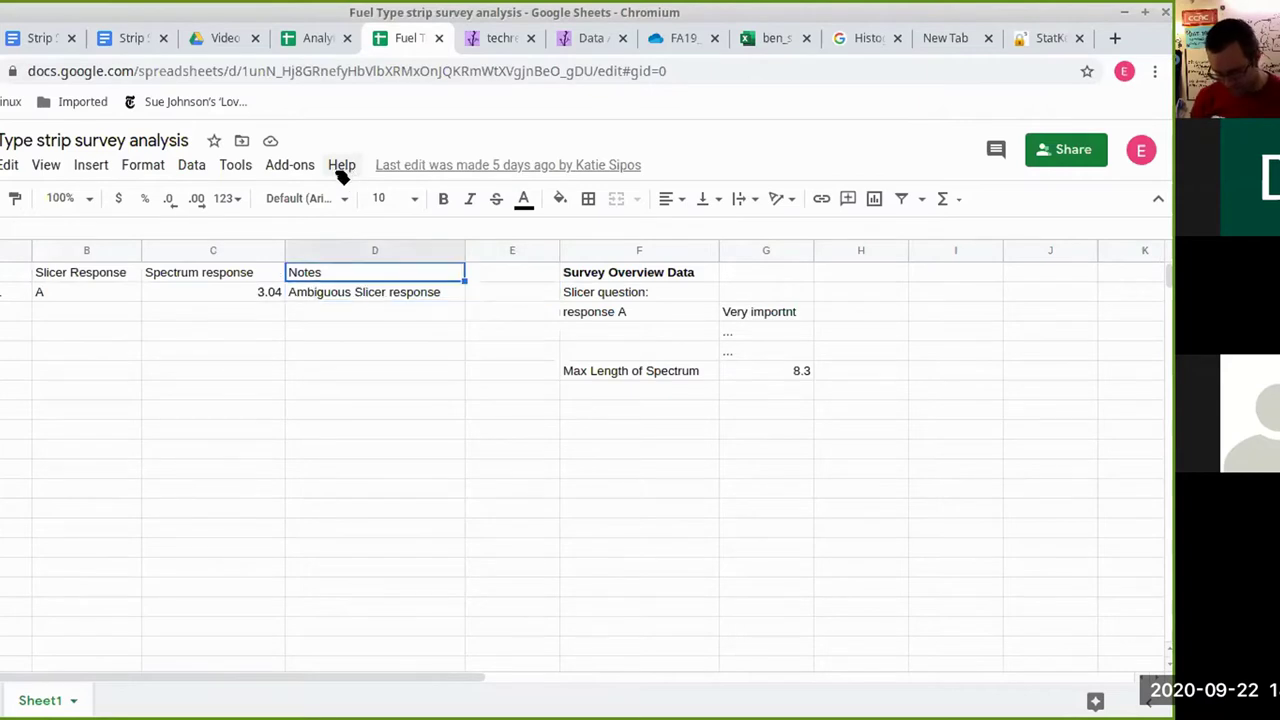
- Delete the Notes column, column D, from the Fuel Type strip survey sheet
{"action": "left_click", "coordinate": [329, 250]}
{"action": "right_click", "coordinate": [329, 250]}
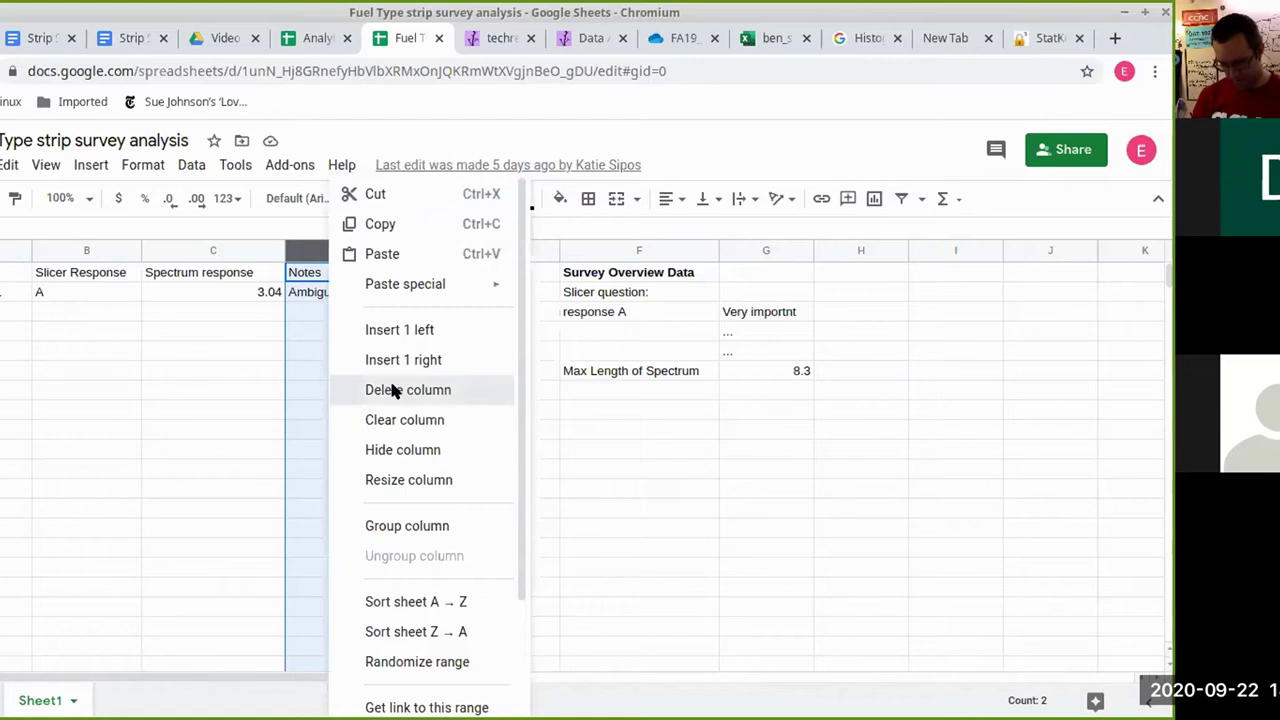
{"action": "left_click", "coordinate": [398, 390]}
- Clear the Survey Overview Data block by emptying cells E1 to G9
{"action": "left_click", "coordinate": [127, 332]}
{"action": "left_click_drag", "start_coordinate": [448, 270], "coordinate": [648, 417]}
{"action": "key", "text": "Delete"}
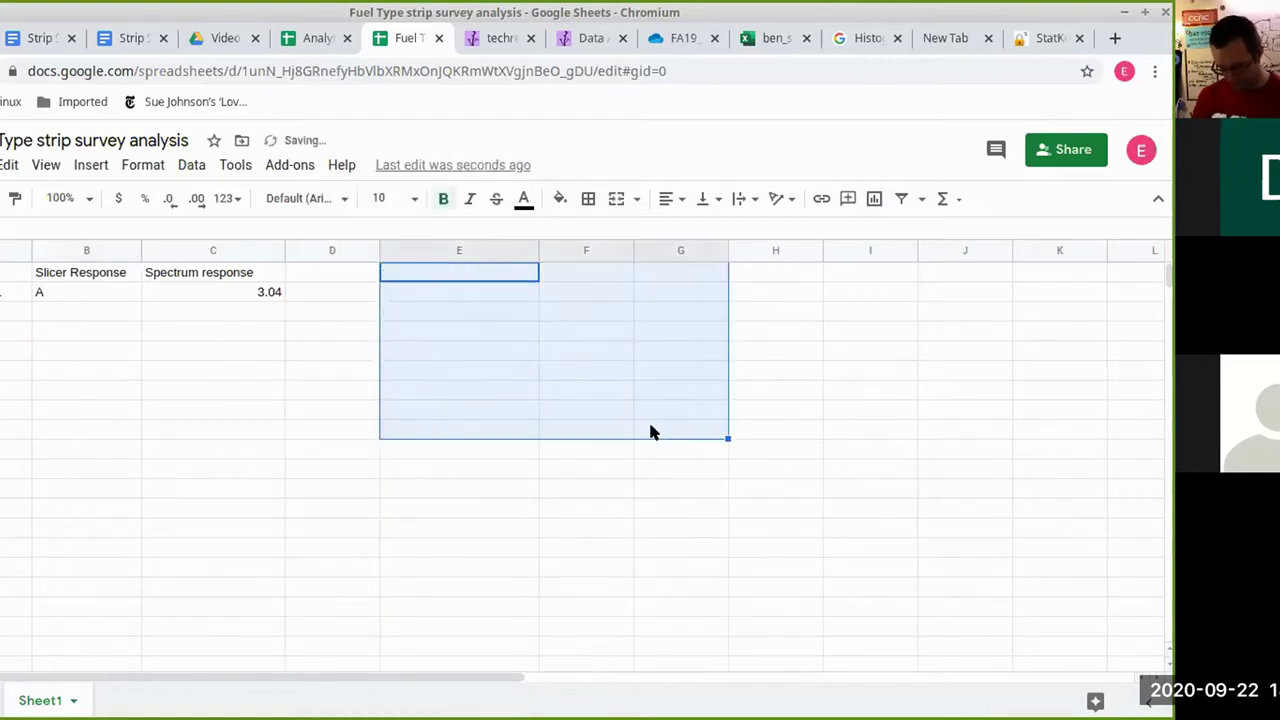
{"action": "left_click", "coordinate": [200, 376]}
- Make the whole header row, row 1, bold
{"action": "left_click", "coordinate": [2, 272]}
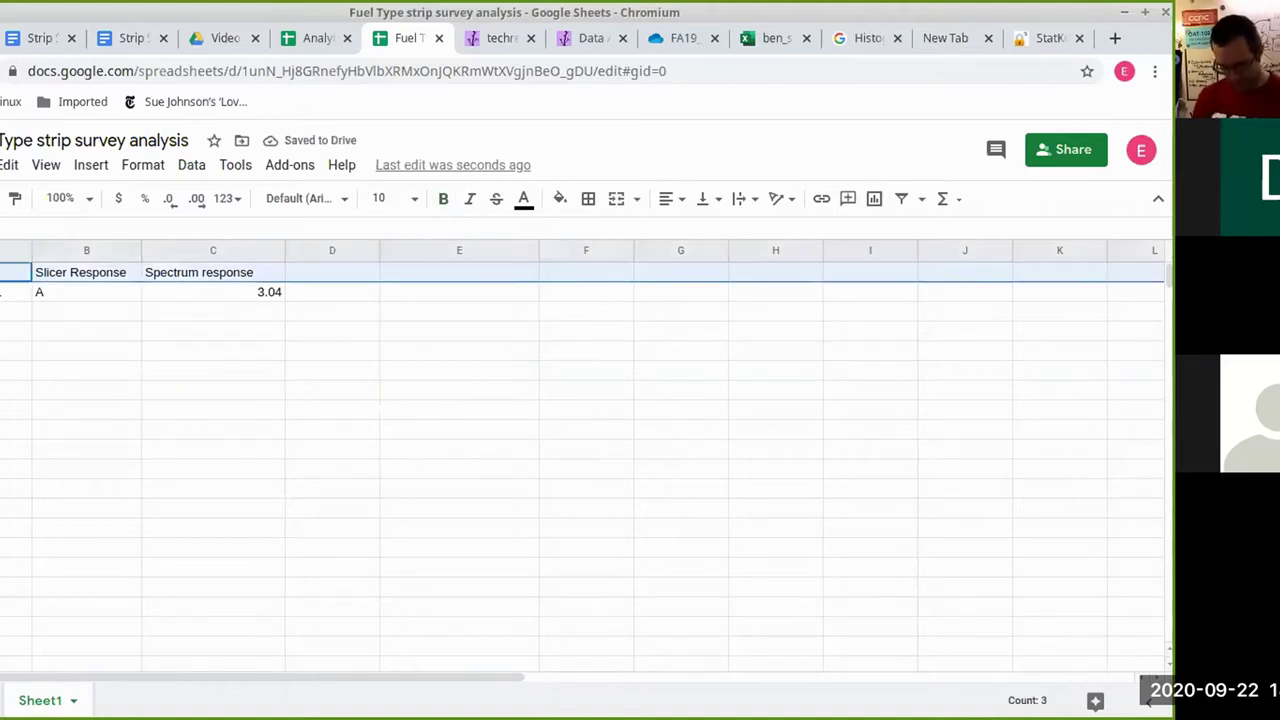
{"action": "key", "text": "ctrl+b"}
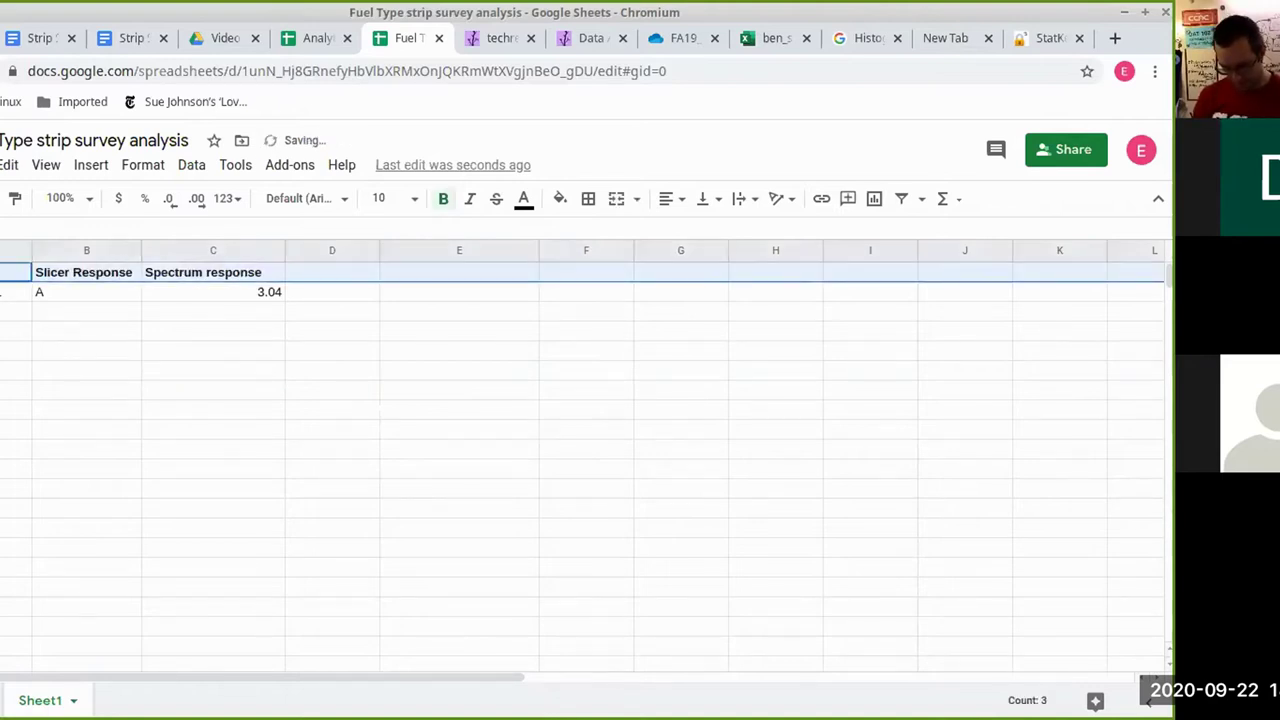
{"action": "left_click", "coordinate": [42, 372]}
- Replace the Spectrum response header in C1 with "importElecVeh_rawMeasure" and widen column C to fit the text
{"action": "left_click", "coordinate": [261, 278]}
{"action": "double_click", "coordinate": [276, 273]}
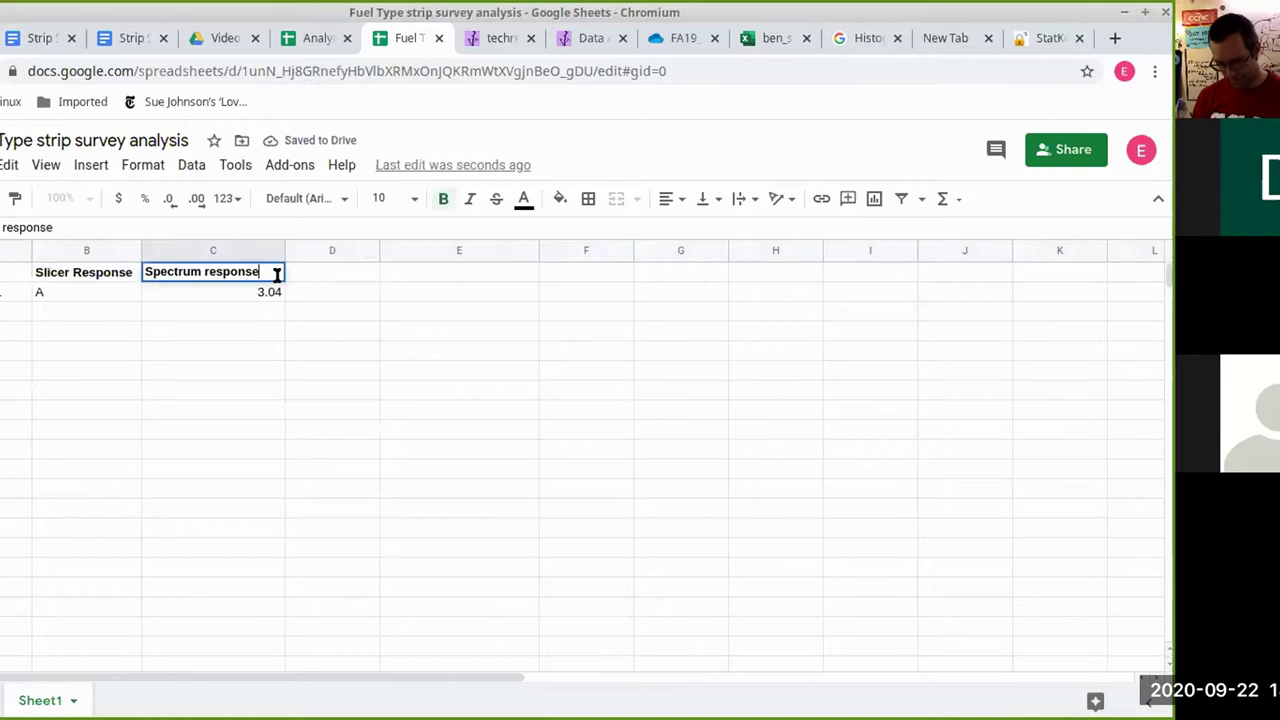
{"action": "key", "text": "ctrl+a"}
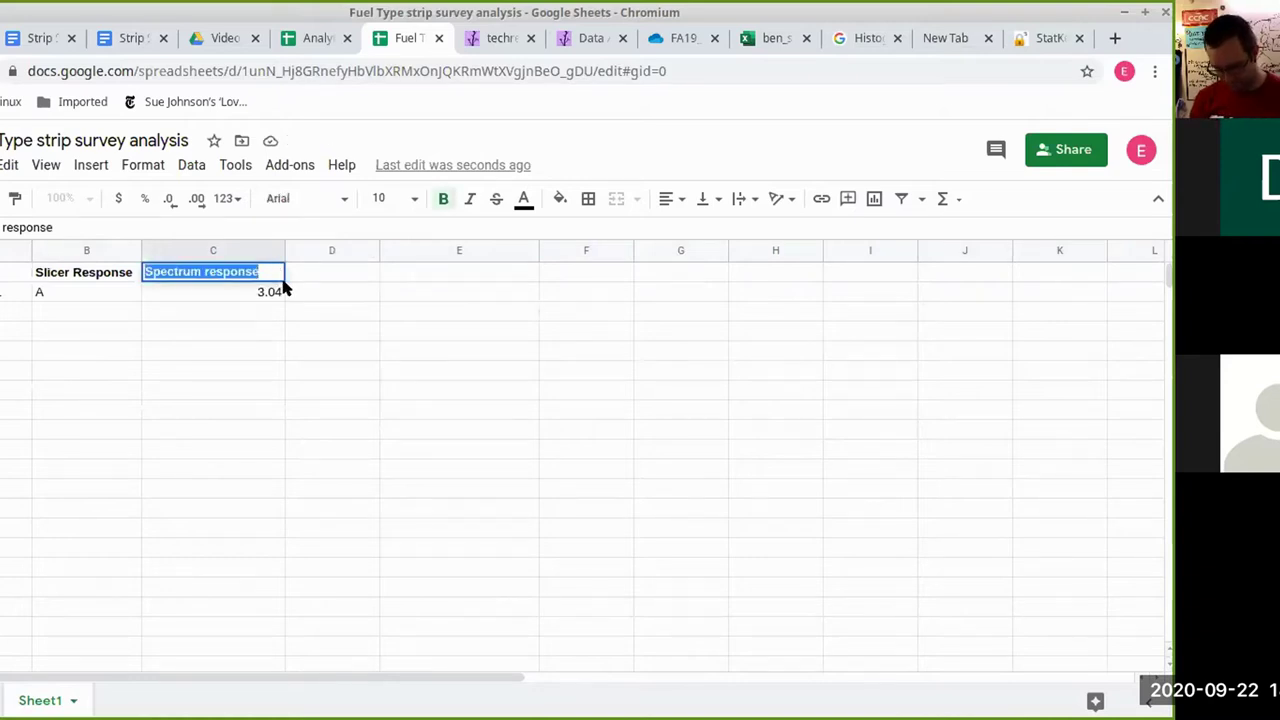
{"action": "key", "text": "BackSpace"}
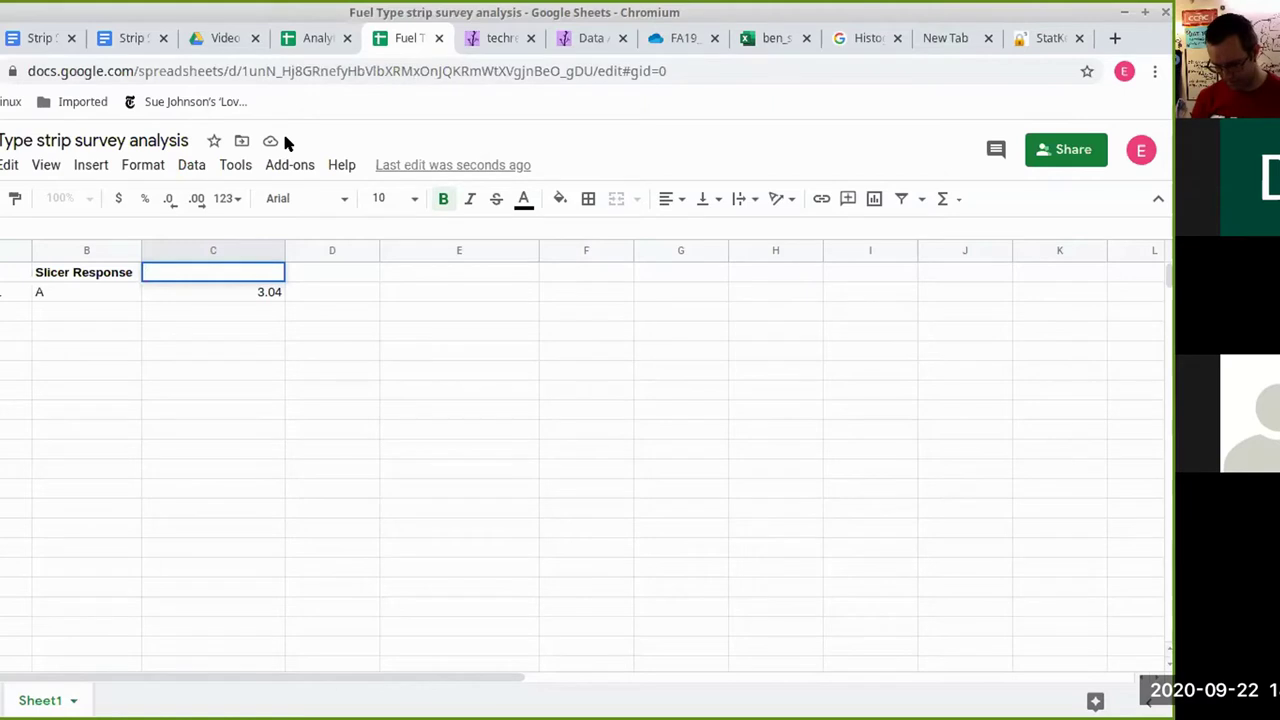
{"action": "type", "text": "import"}
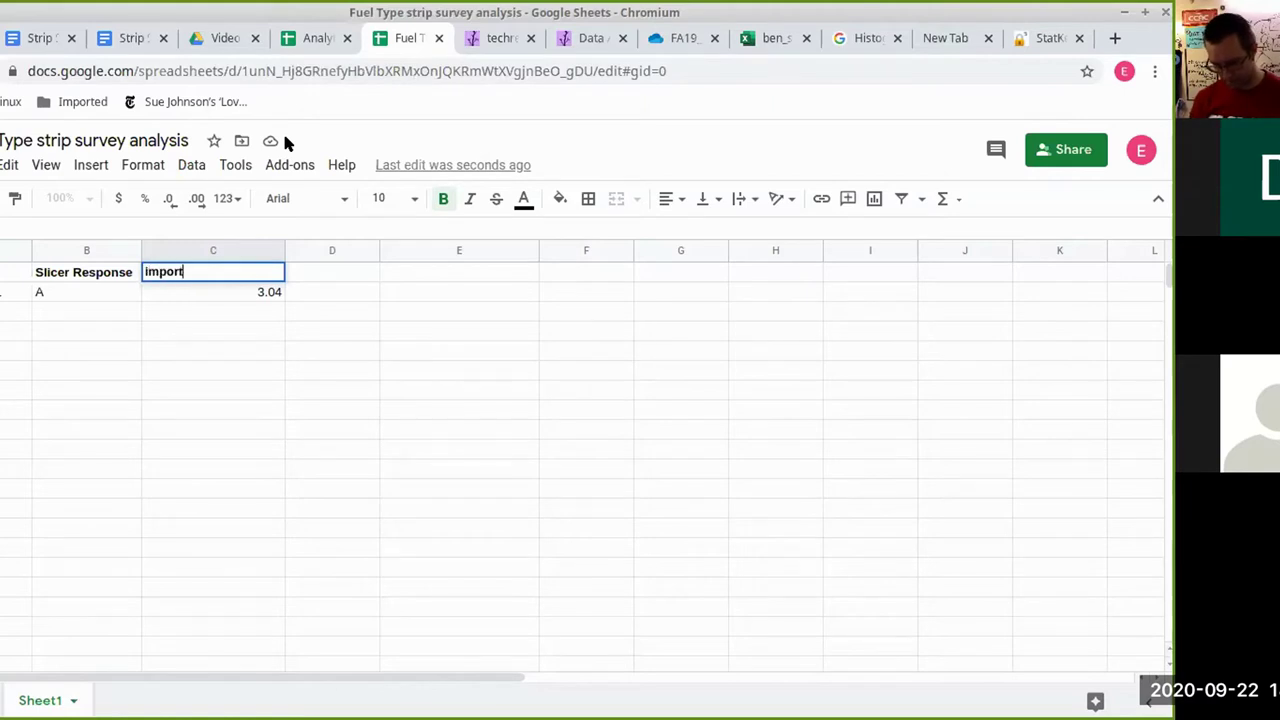
{"action": "type", "text": "ElecVeh_r"}
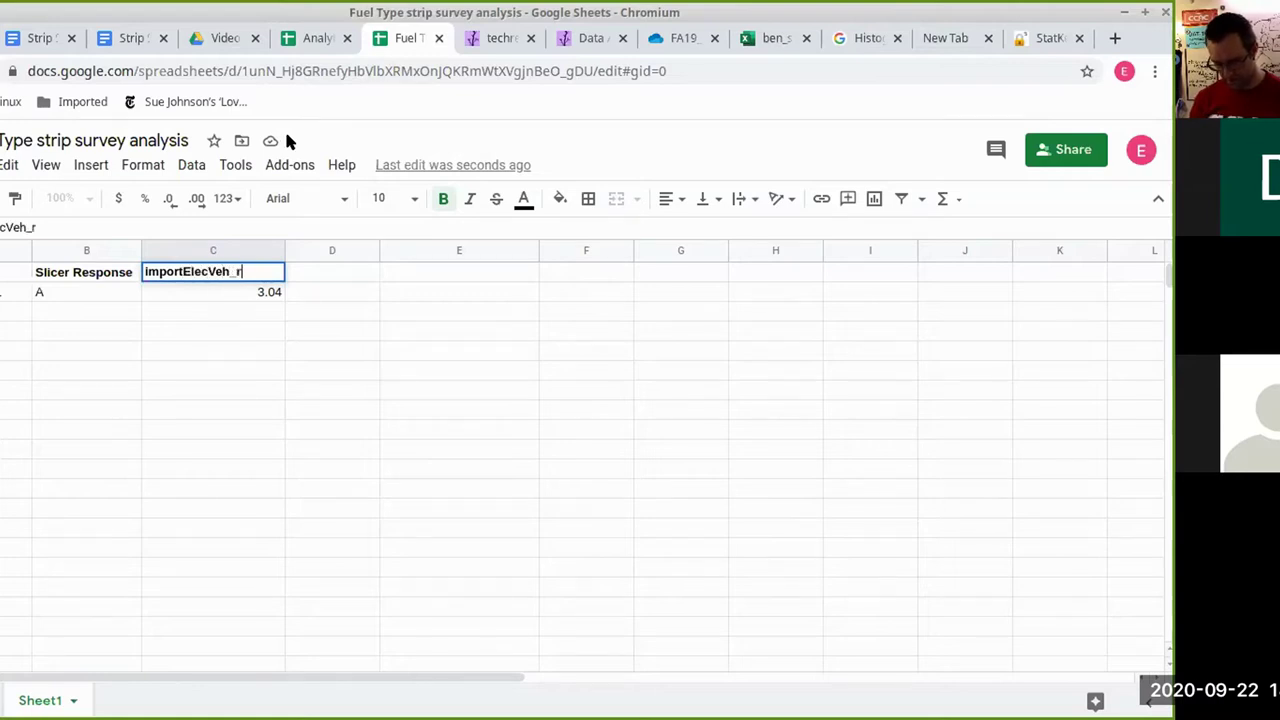
{"action": "type", "text": "awMeasure"}
{"action": "key", "text": "Tab"}
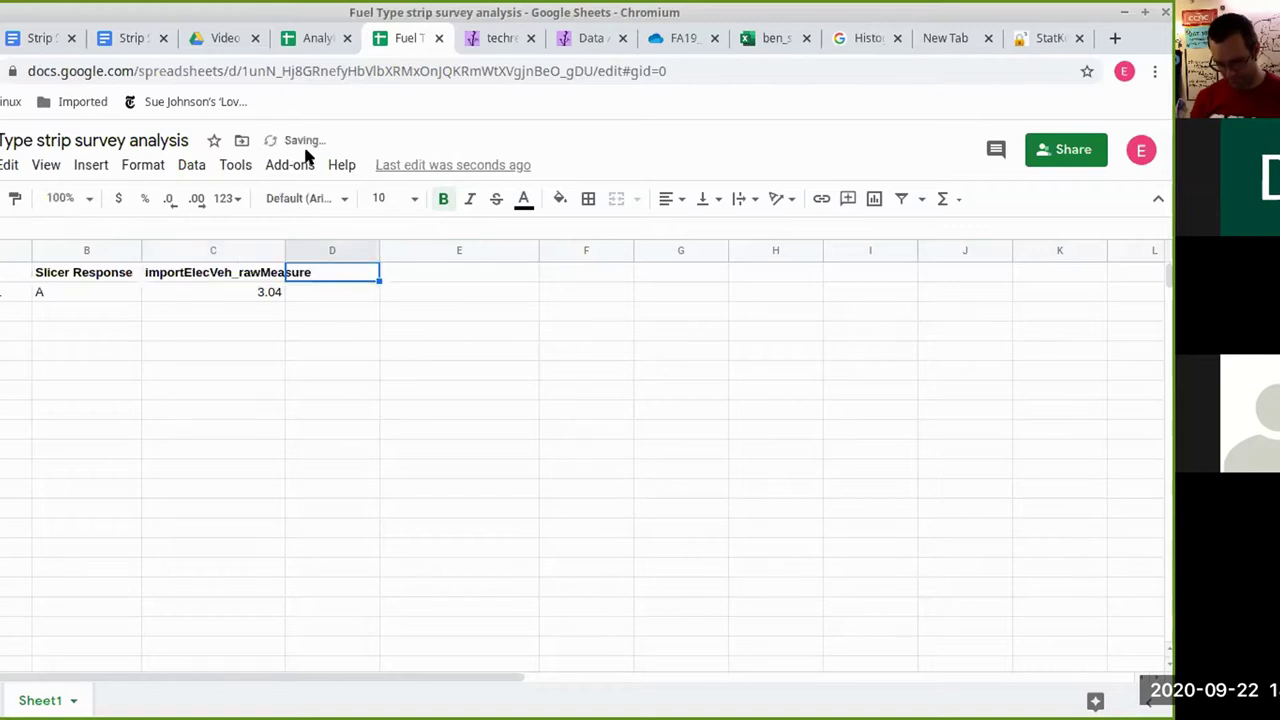
{"action": "left_click_drag", "start_coordinate": [279, 255], "coordinate": [317, 256]}
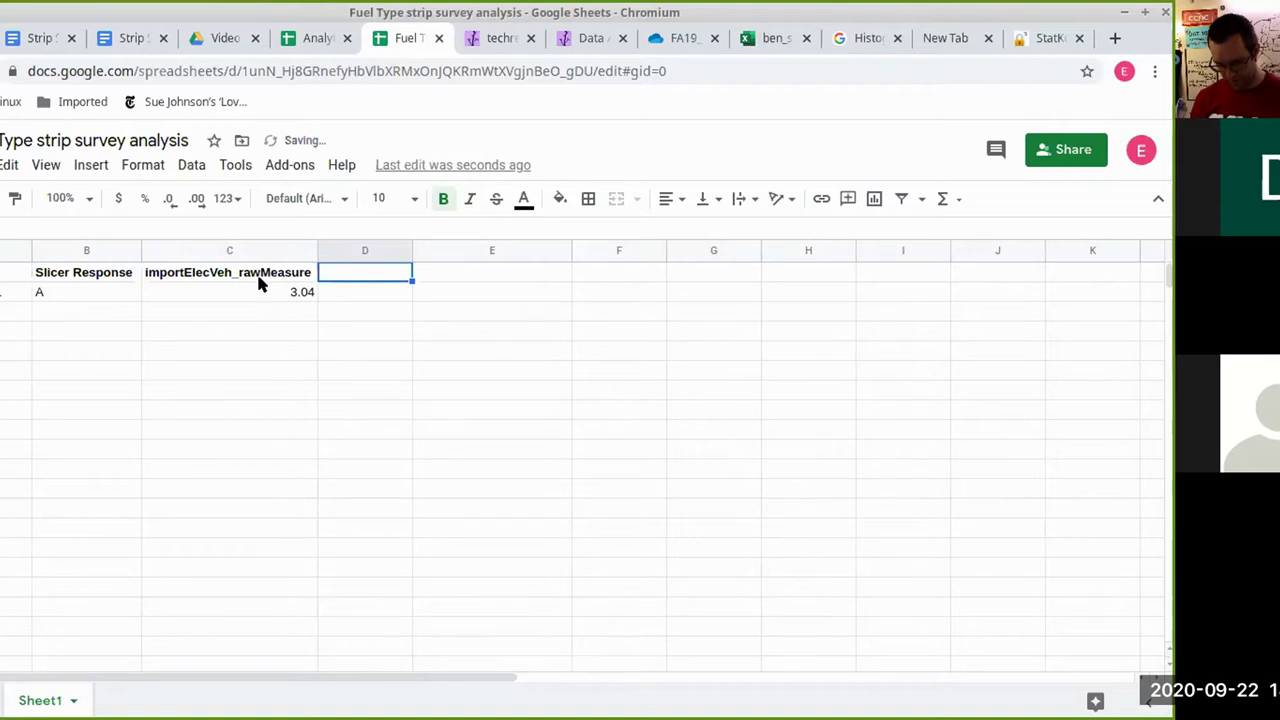
{"action": "left_click", "coordinate": [410, 251]}
{"action": "left_click", "coordinate": [363, 409]}
{"action": "key", "text": "ctrl+v"}
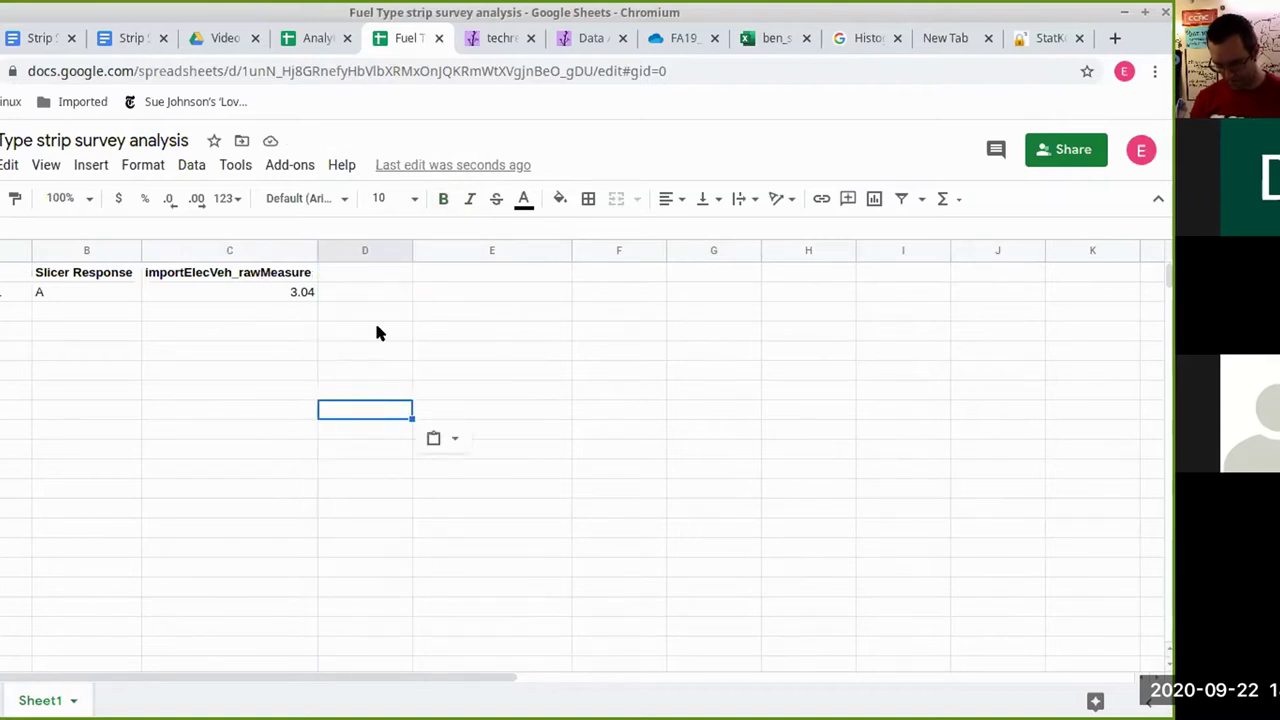
{"action": "left_click", "coordinate": [378, 316]}
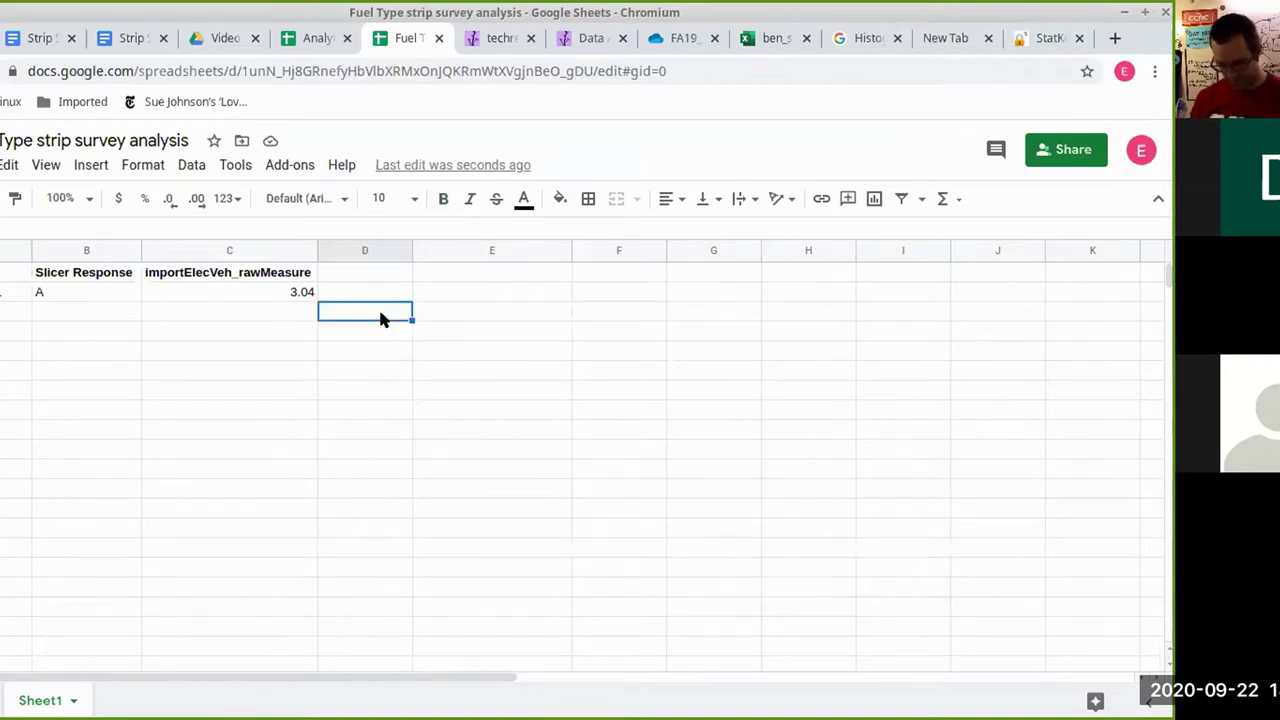
{"action": "left_click", "coordinate": [349, 352]}
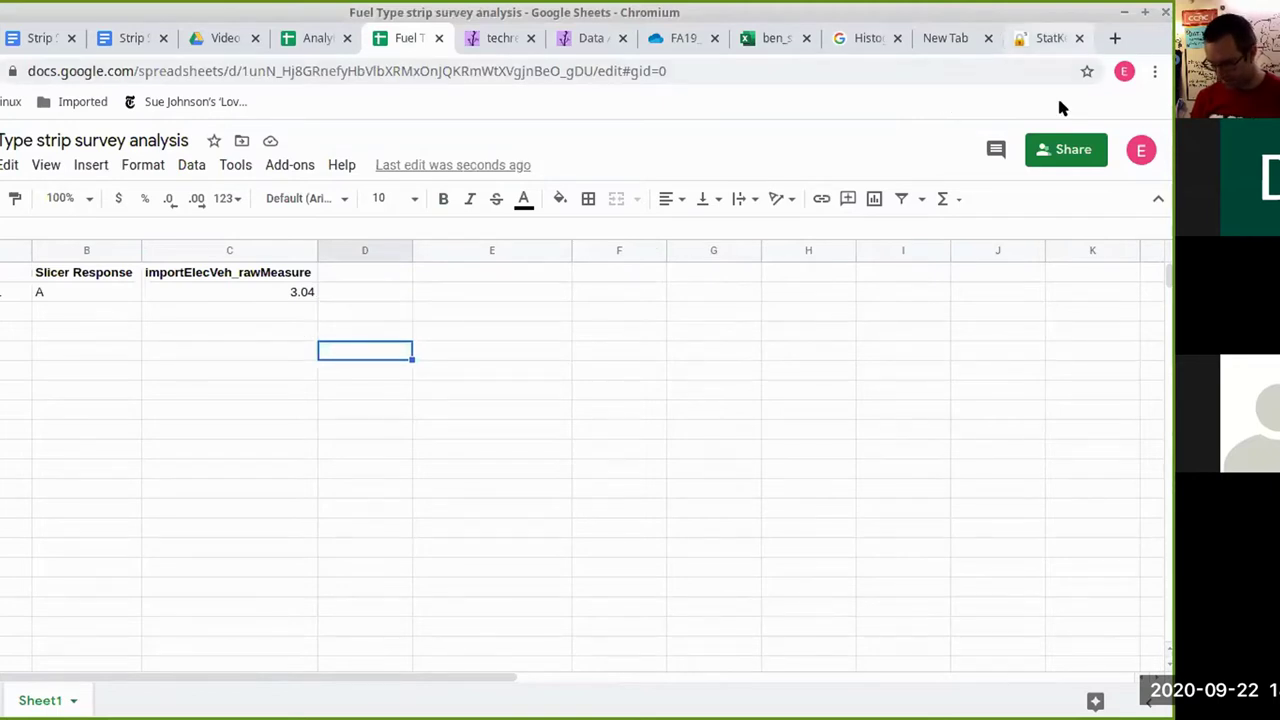
- Increase the browser's page zoom to 175%
{"action": "left_click", "coordinate": [1154, 68]}
{"action": "left_click", "coordinate": [1096, 249]}
{"action": "left_click", "coordinate": [1096, 249]}
{"action": "left_click", "coordinate": [1096, 249]}
{"action": "left_click", "coordinate": [1096, 249]}
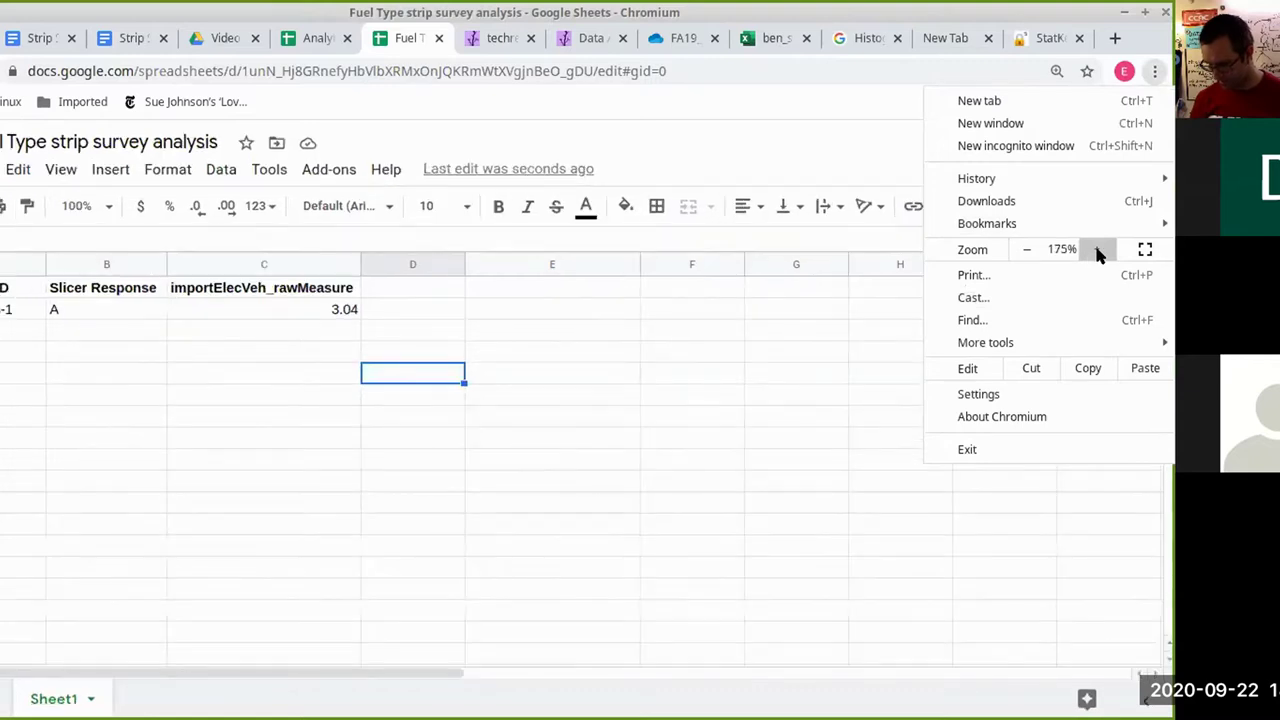
- Adjust the browser's page zoom to 125%
{"action": "left_click", "coordinate": [1096, 249]}
{"action": "left_click", "coordinate": [471, 357]}
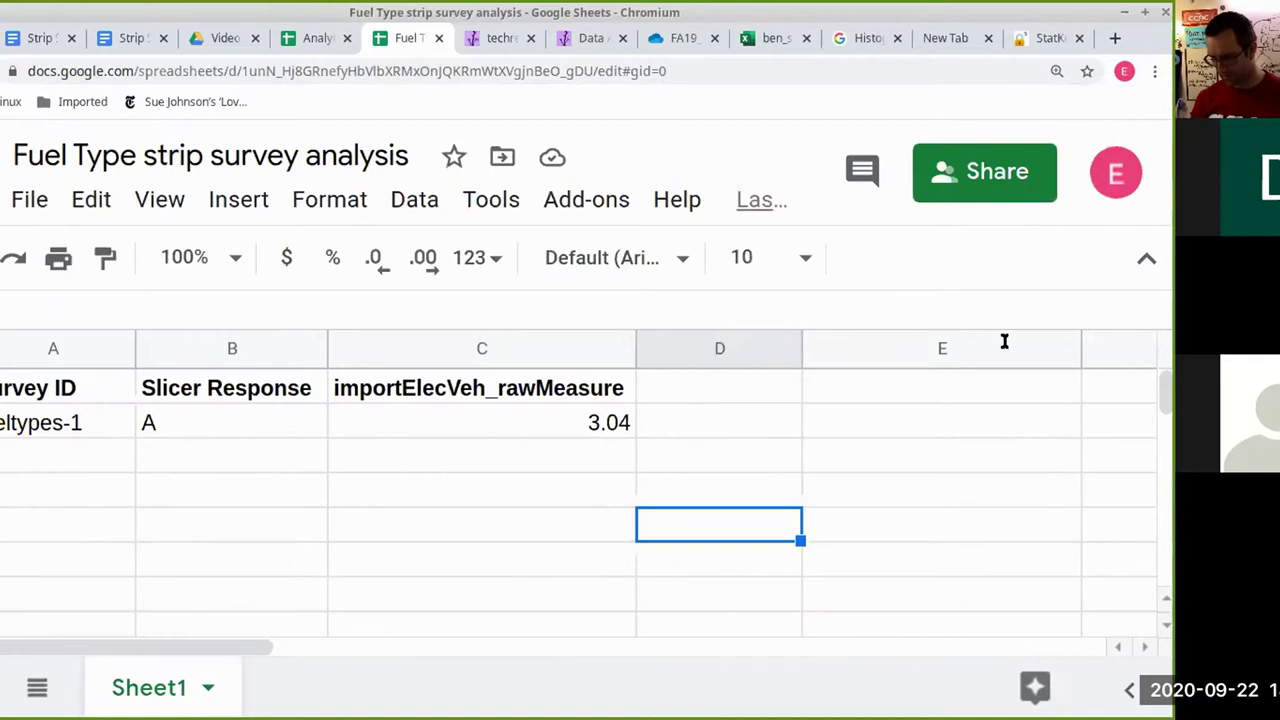
{"action": "left_click", "coordinate": [1155, 71]}
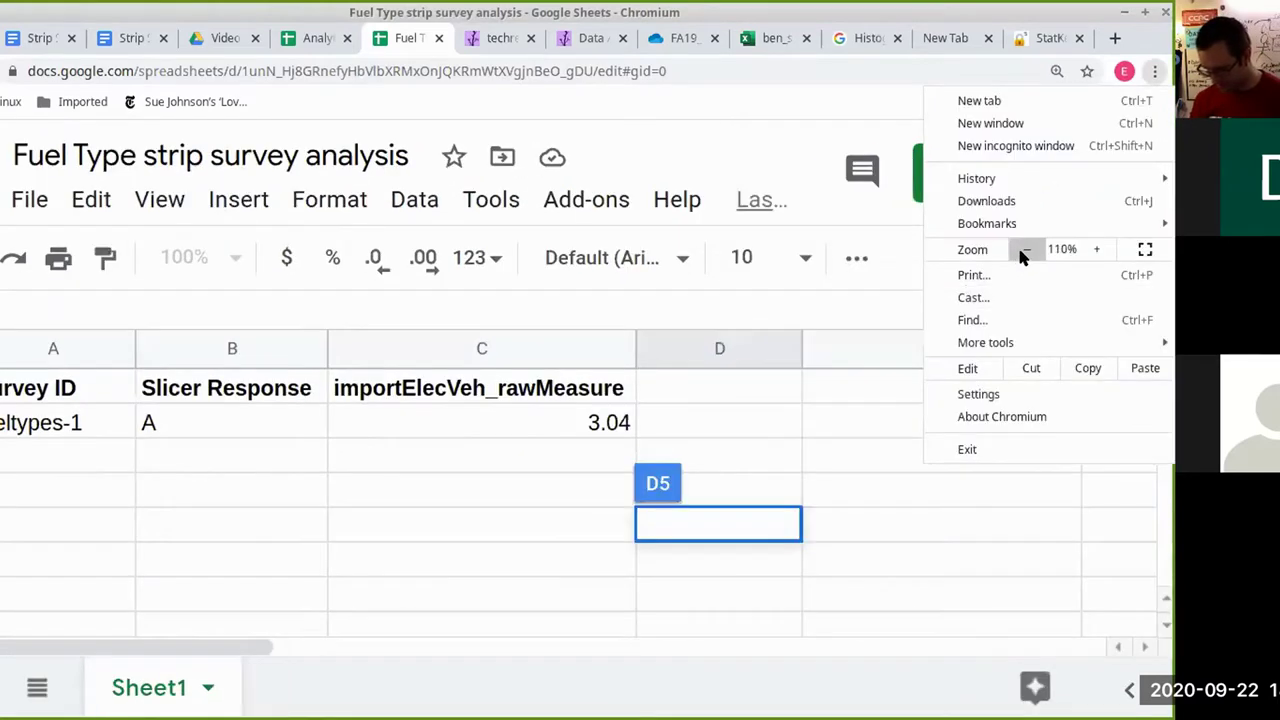
{"action": "left_click", "coordinate": [1105, 248]}
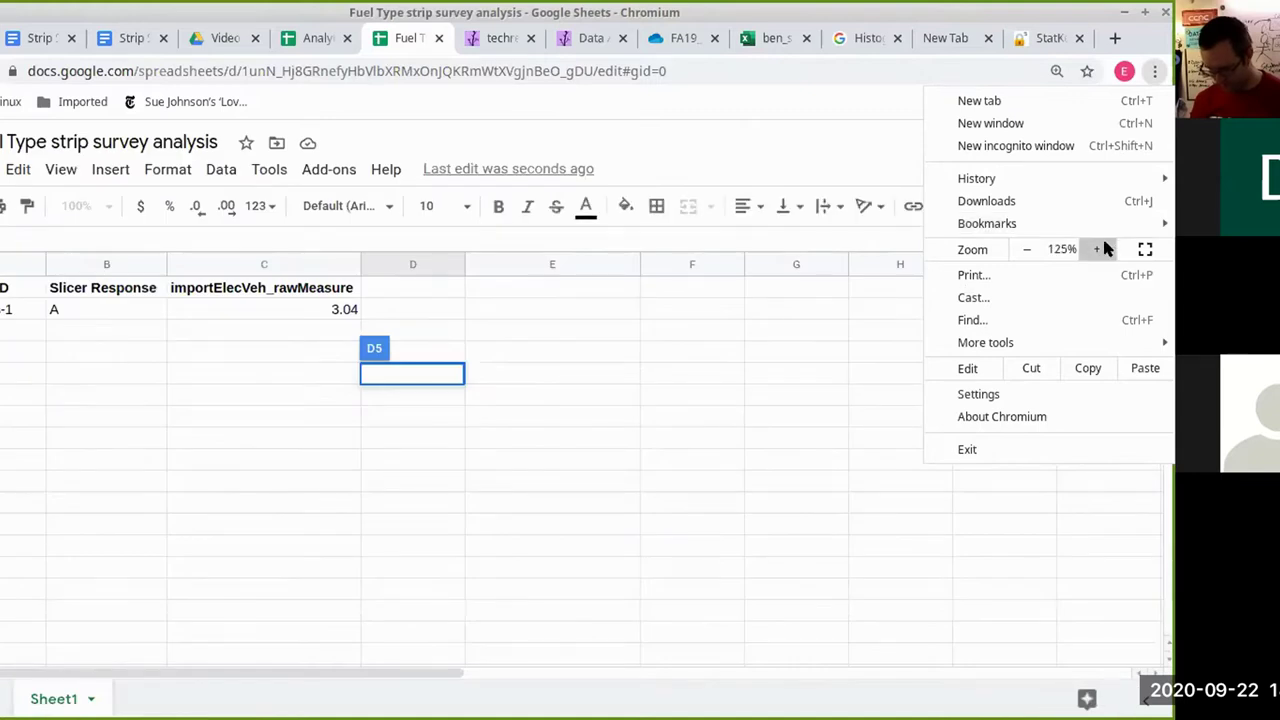
{"action": "left_click", "coordinate": [283, 420]}
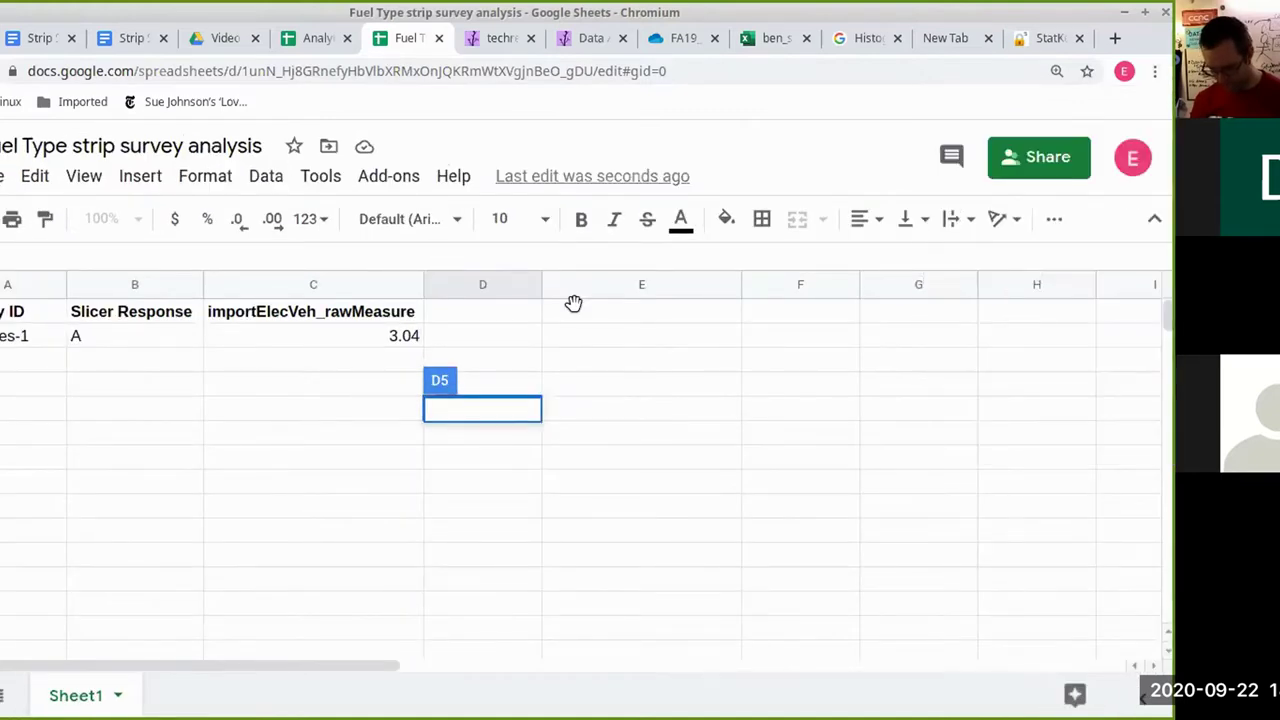
- Enter the header "importElecVeh_scaledScore" in D1 and widen column D to fit the text
{"action": "left_click", "coordinate": [490, 309]}
{"action": "type", "text": "importElecVe"}
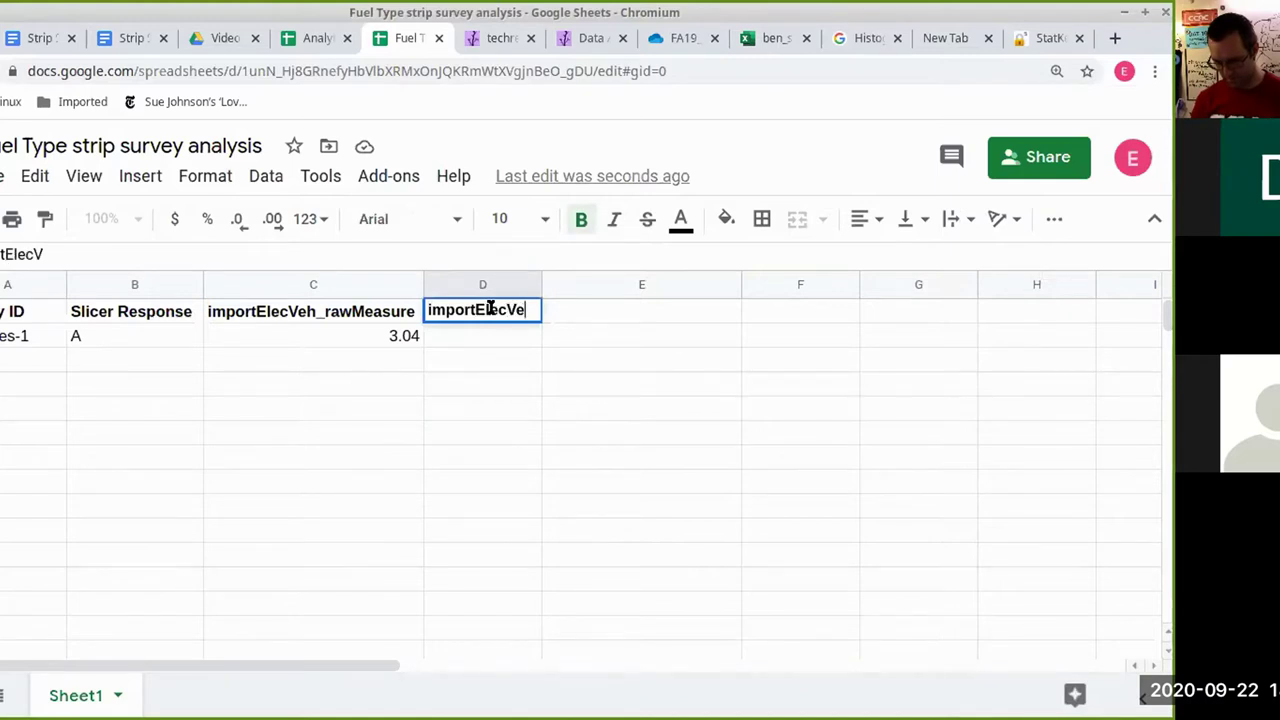
{"action": "type", "text": "h_scaled"}
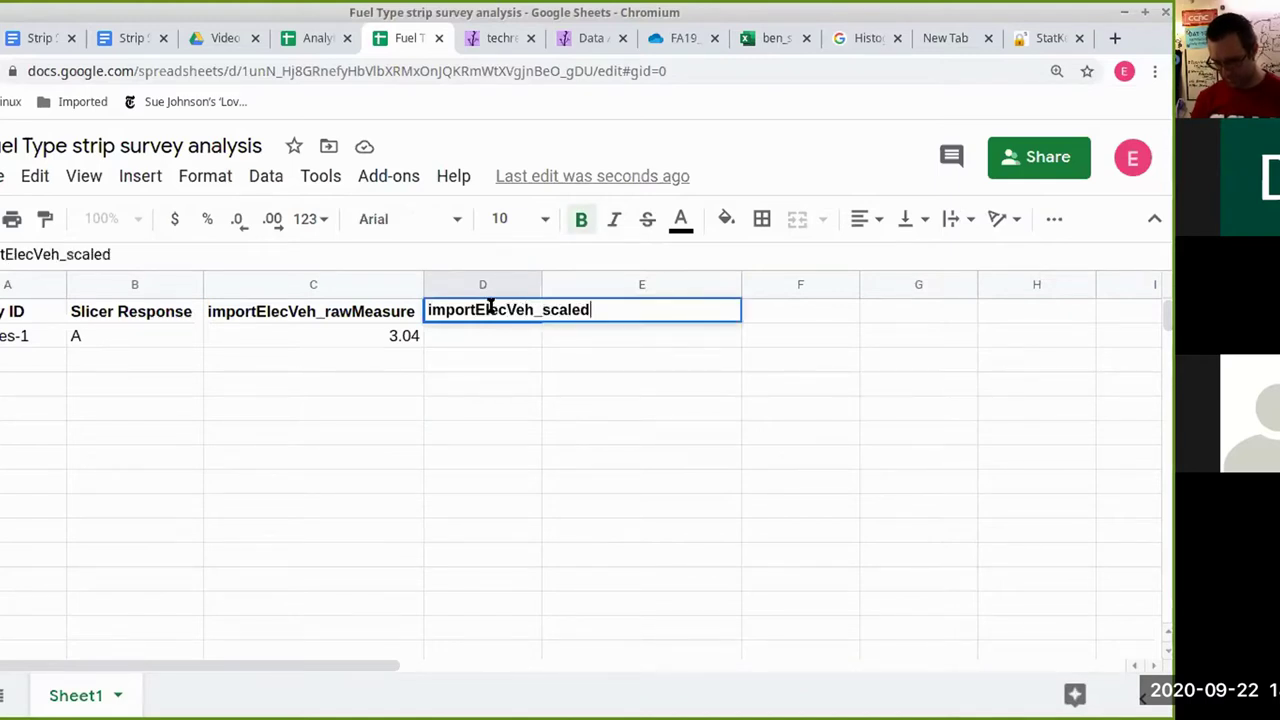
{"action": "type", "text": "Score"}
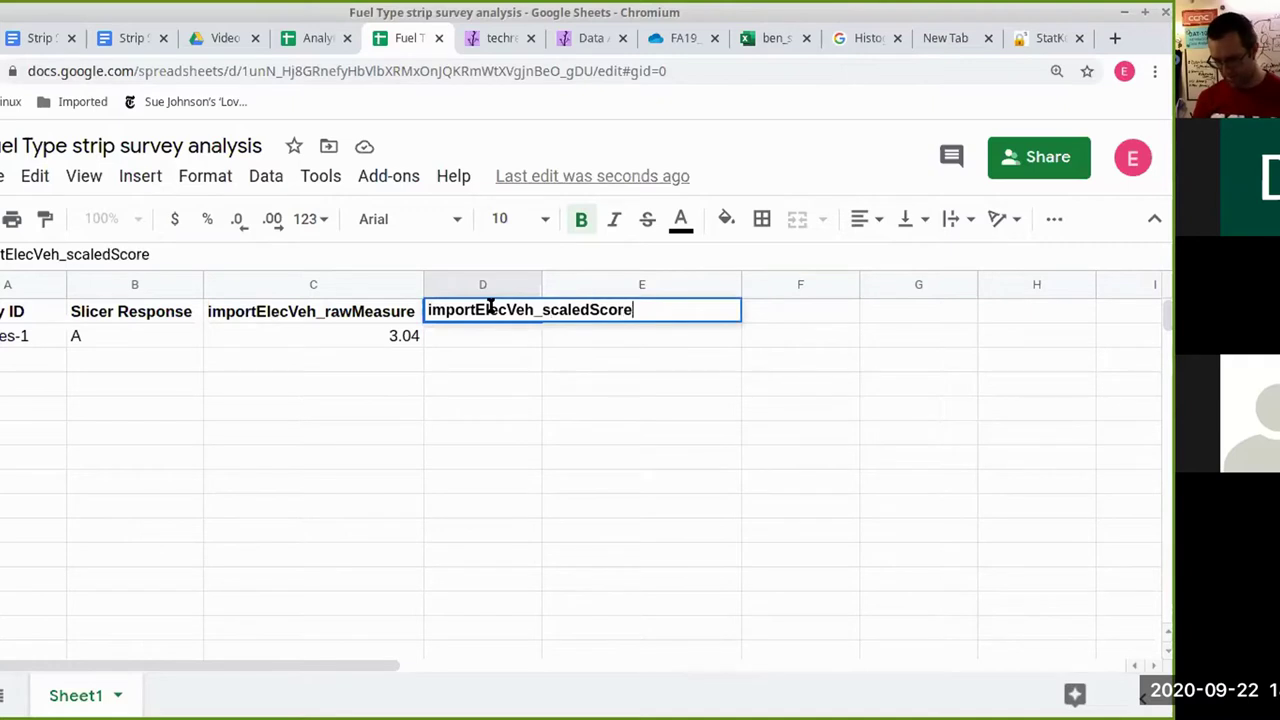
{"action": "key", "text": "Return"}
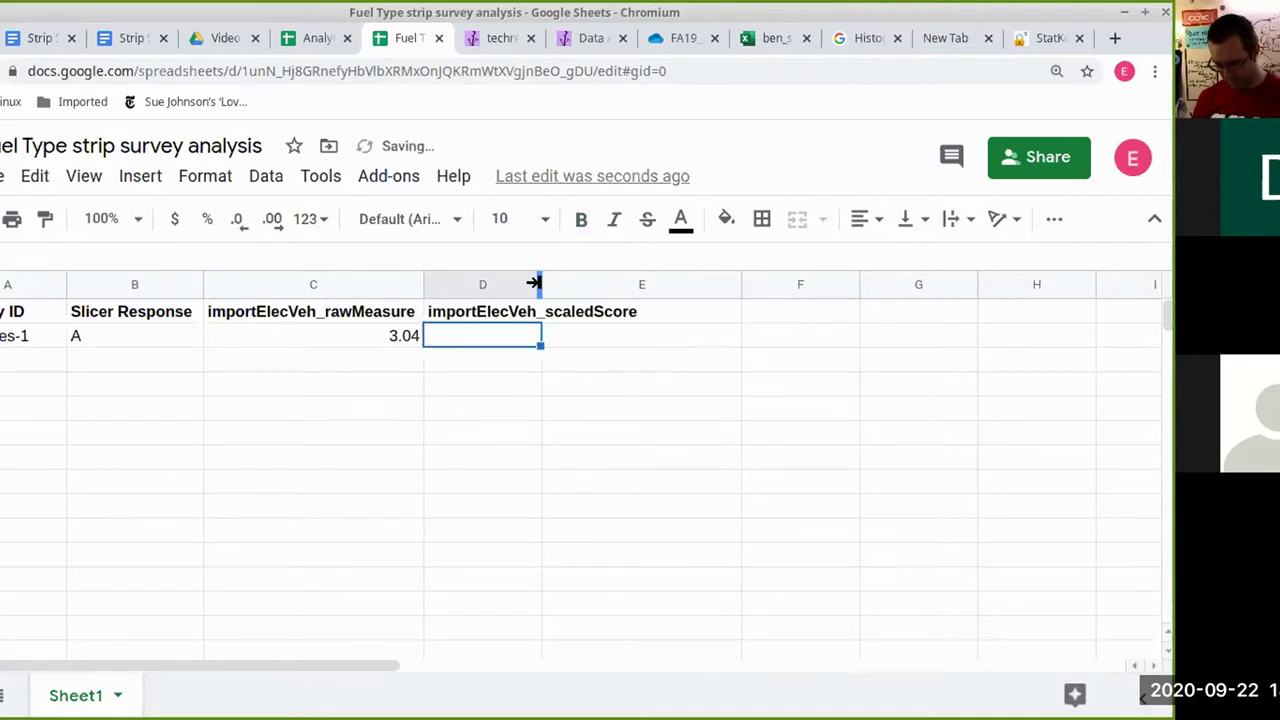
{"action": "left_click_drag", "start_coordinate": [536, 284], "coordinate": [654, 284]}
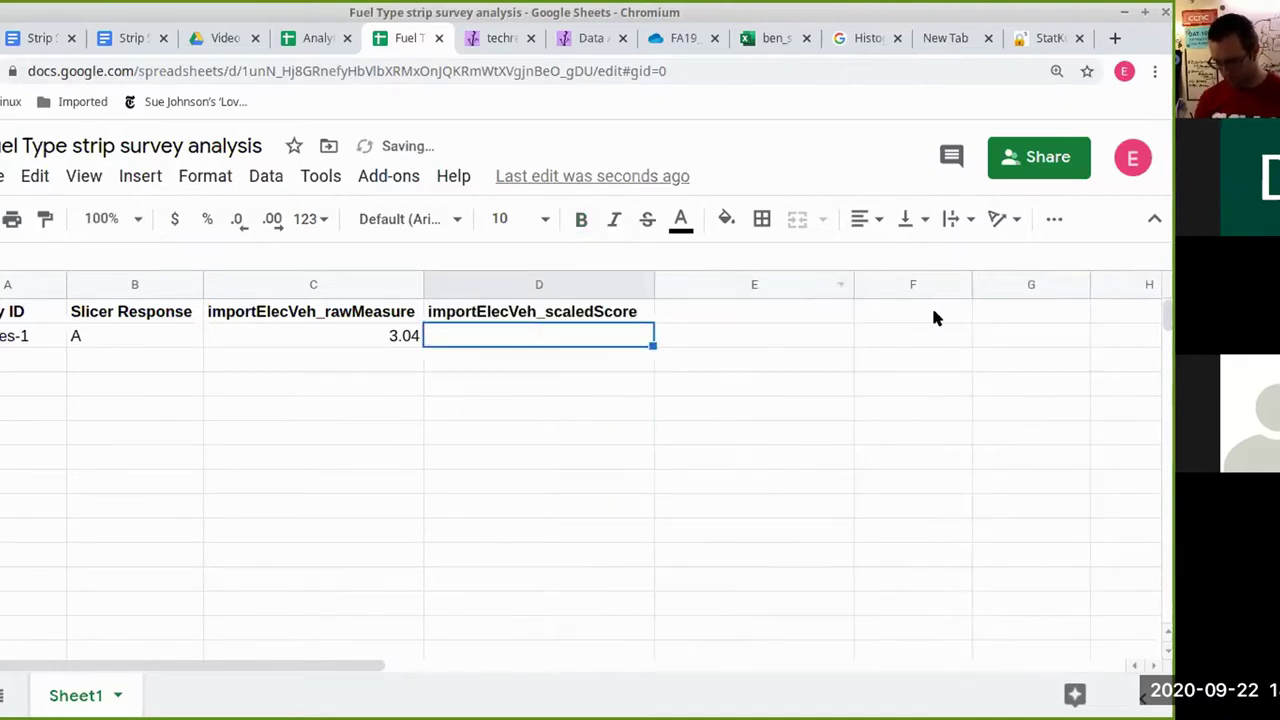
{"action": "left_click", "coordinate": [997, 312]}
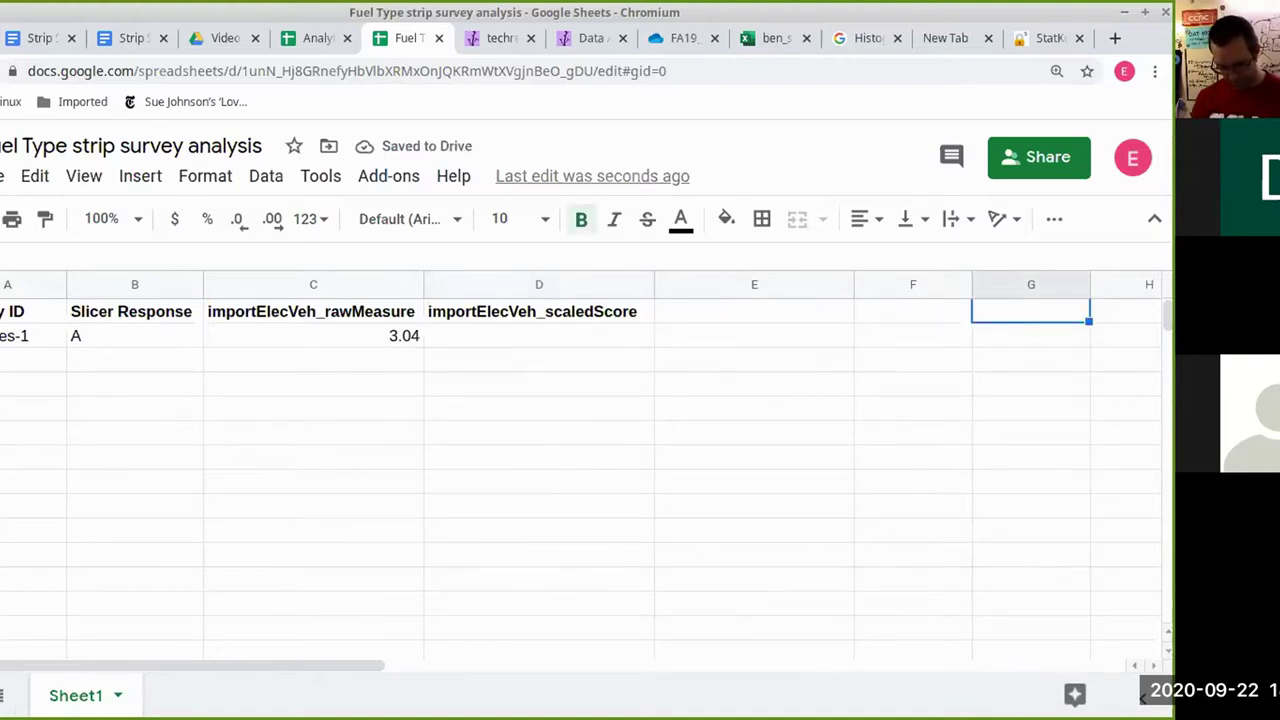
- Rename Sheet1 as "RawResponses"
{"action": "left_click", "coordinate": [118, 695]}
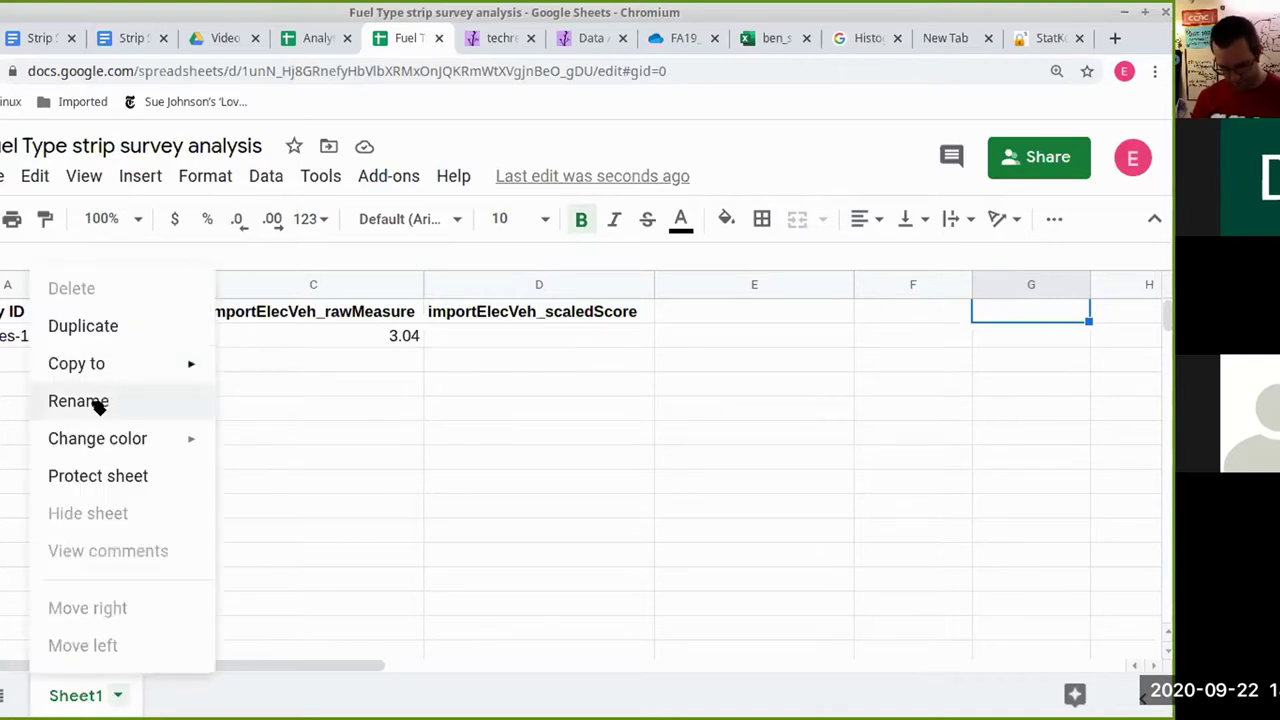
{"action": "left_click", "coordinate": [128, 404]}
{"action": "type", "text": "Raw D"}
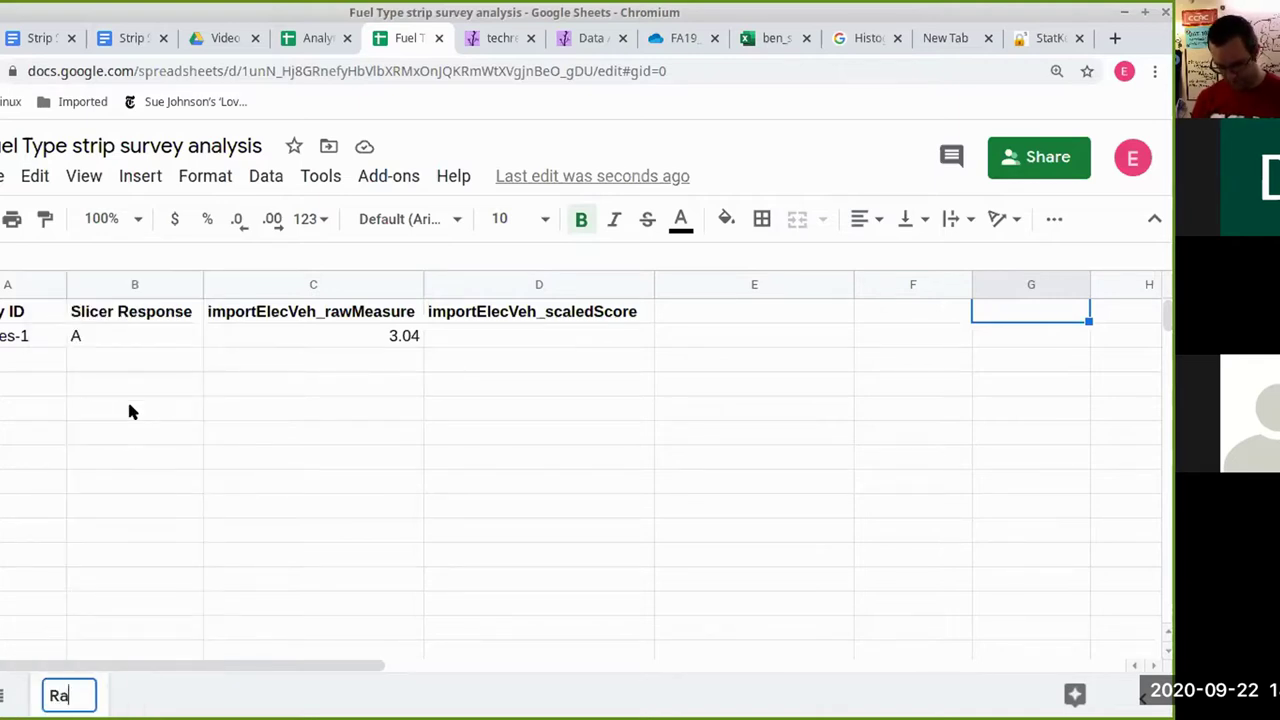
{"action": "key", "text": "BackSpace"}
{"action": "key", "text": "BackSpace"}
{"action": "type", "text": "Data"}
{"action": "key", "text": "BackSpace"}
{"action": "key", "text": "BackSpace"}
{"action": "key", "text": "BackSpace"}
{"action": "key", "text": "BackSpace"}
{"action": "type", "text": "Responses"}
{"action": "key", "text": "Return"}
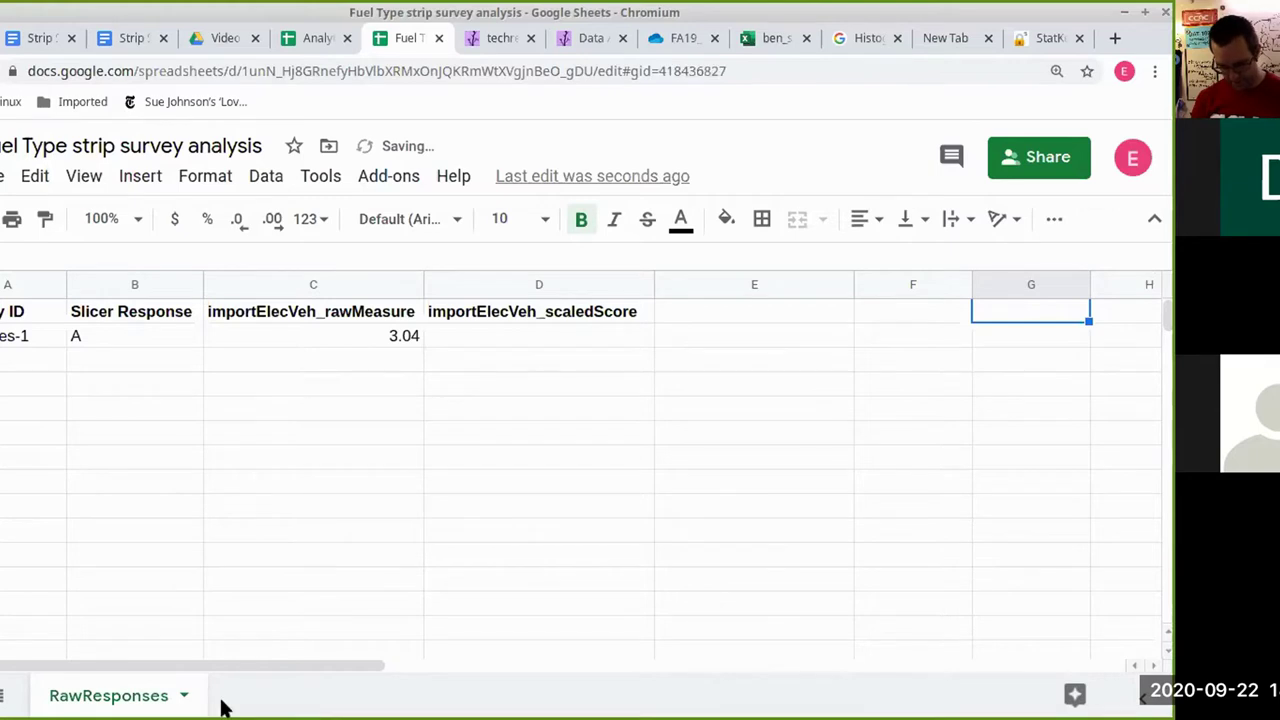
- Add a second sheet to the spreadsheet and name it "DataDict_Utils"
{"action": "key", "text": "shift+F11"}
{"action": "left_click", "coordinate": [300, 695]}
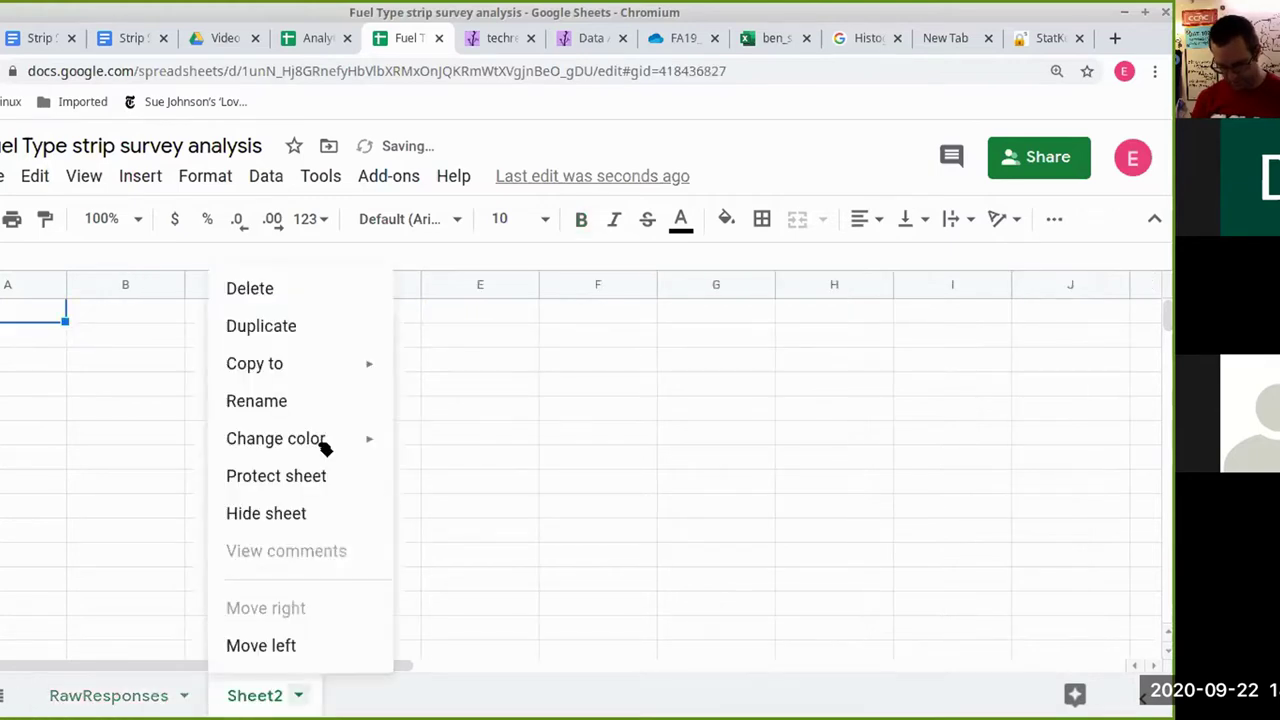
{"action": "left_click", "coordinate": [256, 406]}
{"action": "type", "text": "DataDict"}
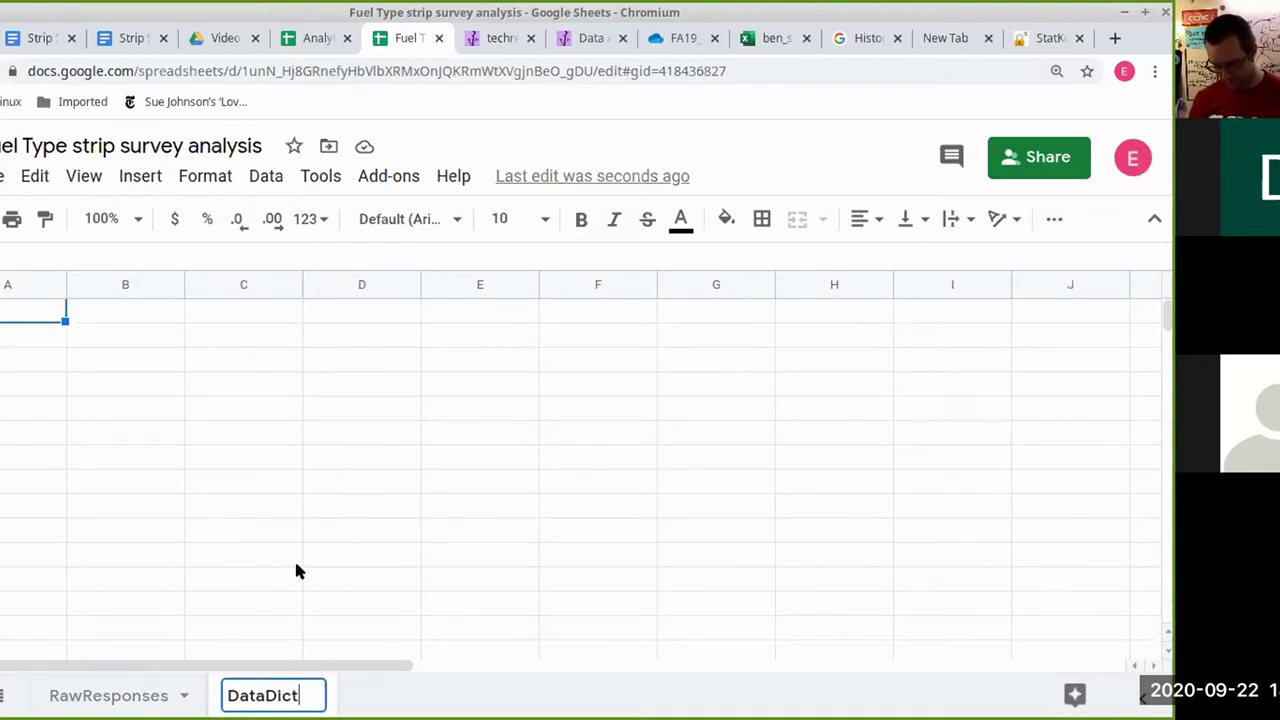
{"action": "type", "text": "_Utils"}
{"action": "key", "text": "Return"}
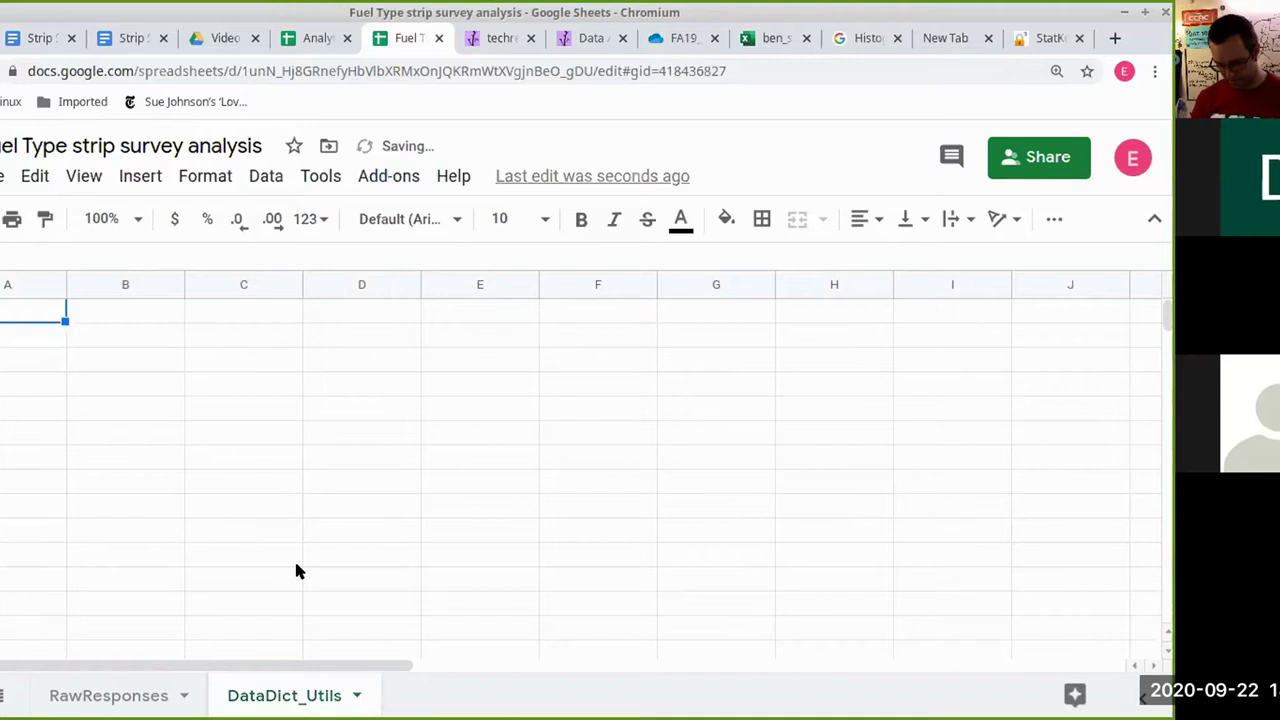
- Label cell A1 of the DataDict_Utils sheet "Spectrum line length" and widen column A to fit it
{"action": "left_click", "coordinate": [95, 478]}
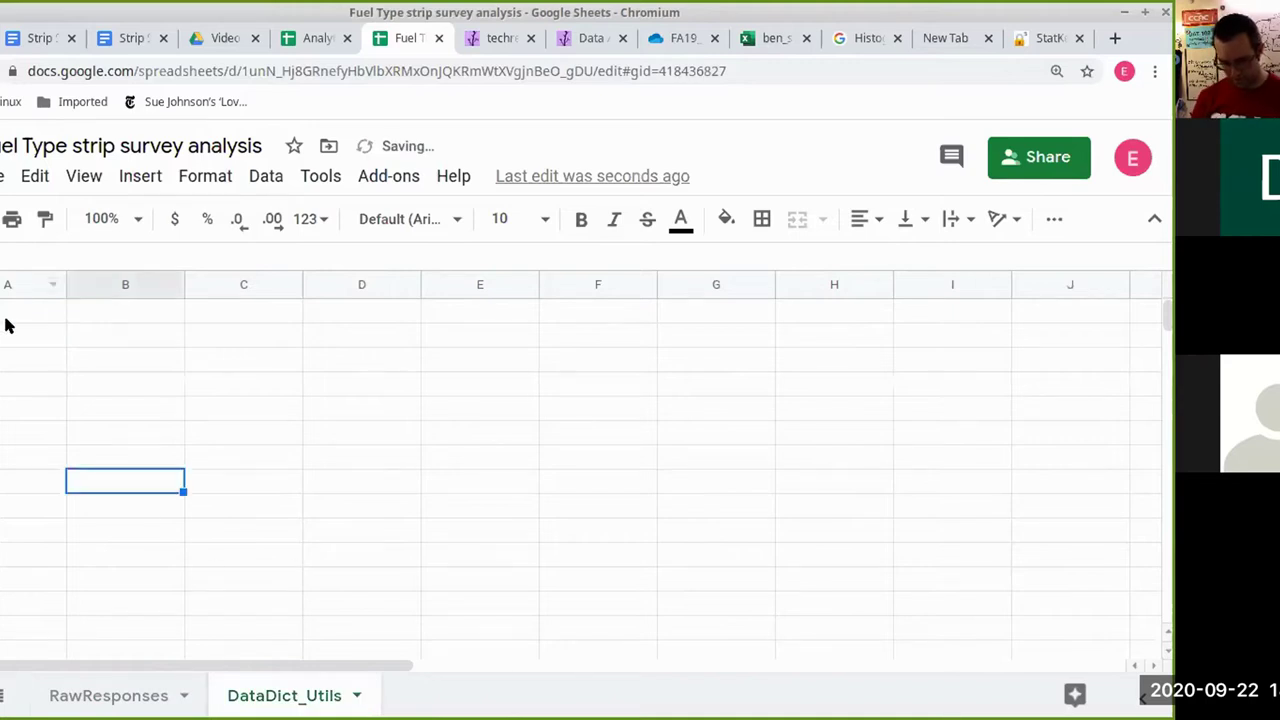
{"action": "left_click", "coordinate": [6, 319]}
{"action": "type", "text": "Spectrum s"}
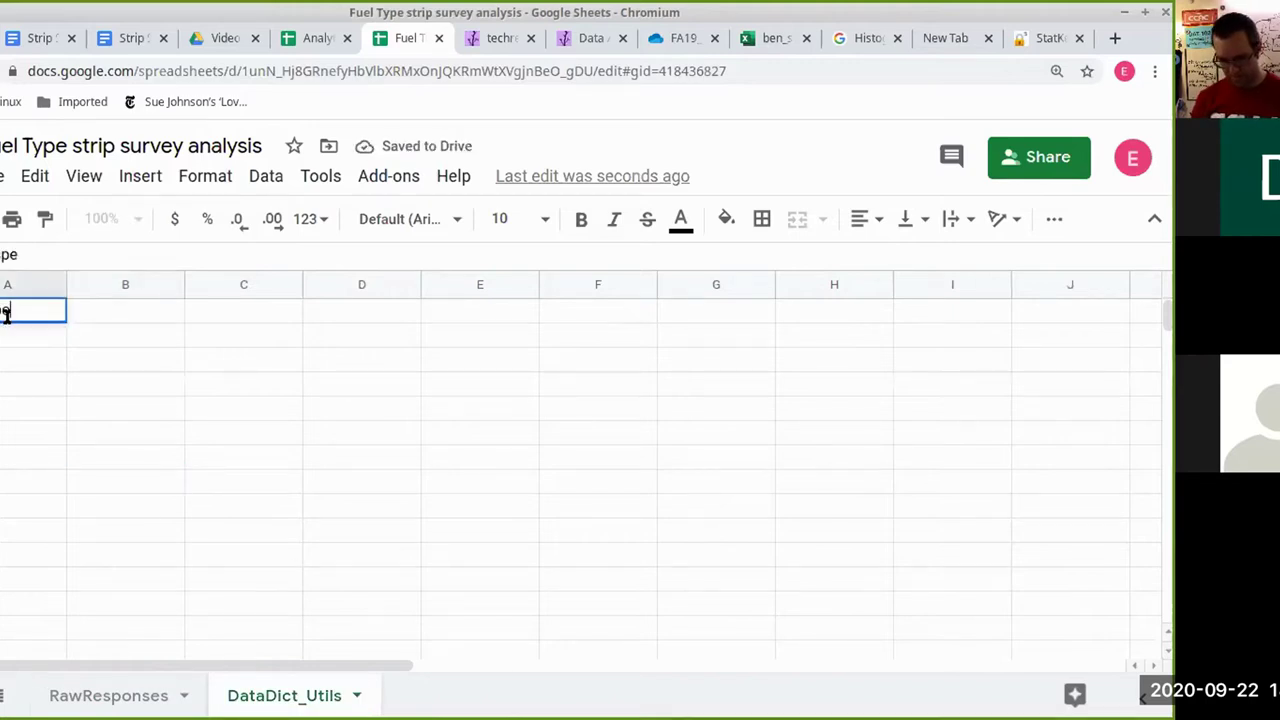
{"action": "type", "text": " line length"}
{"action": "key", "text": "Return"}
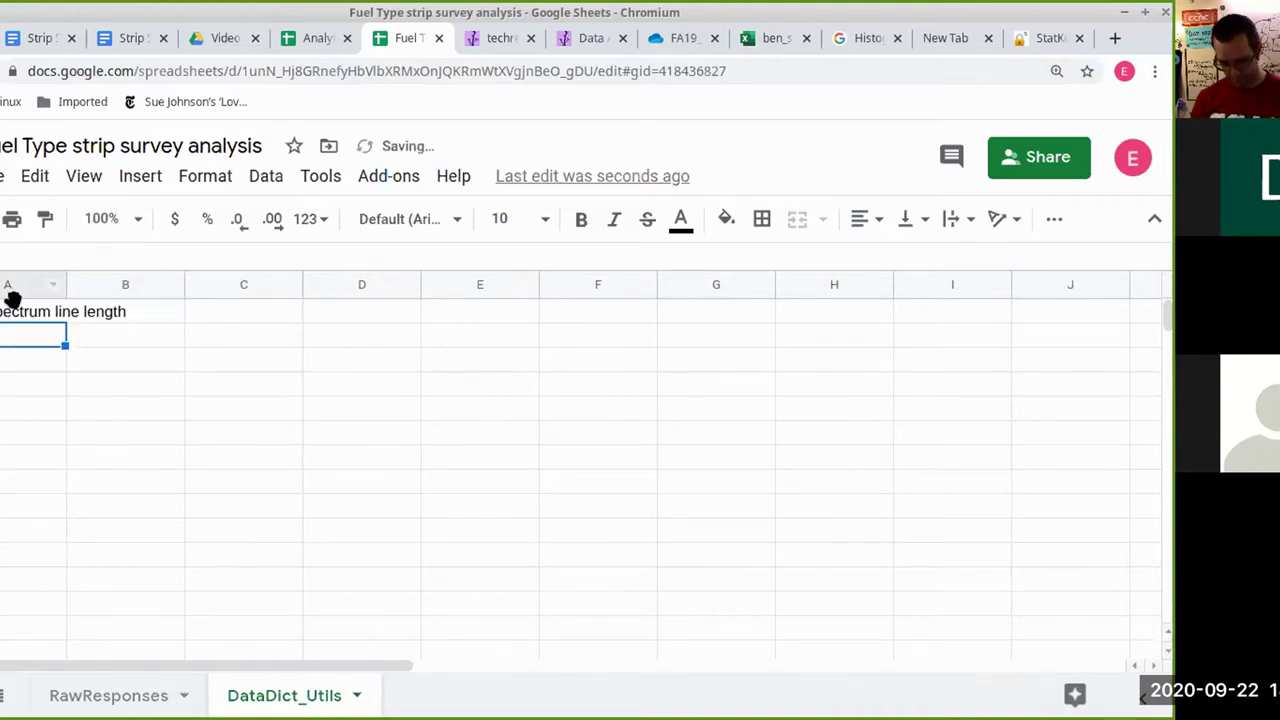
{"action": "left_click_drag", "start_coordinate": [60, 284], "coordinate": [155, 284]}
- Record the spectrum line length beside its label, with 6.7 in B1 and the unit "inches" in C1
{"action": "left_click", "coordinate": [237, 314]}
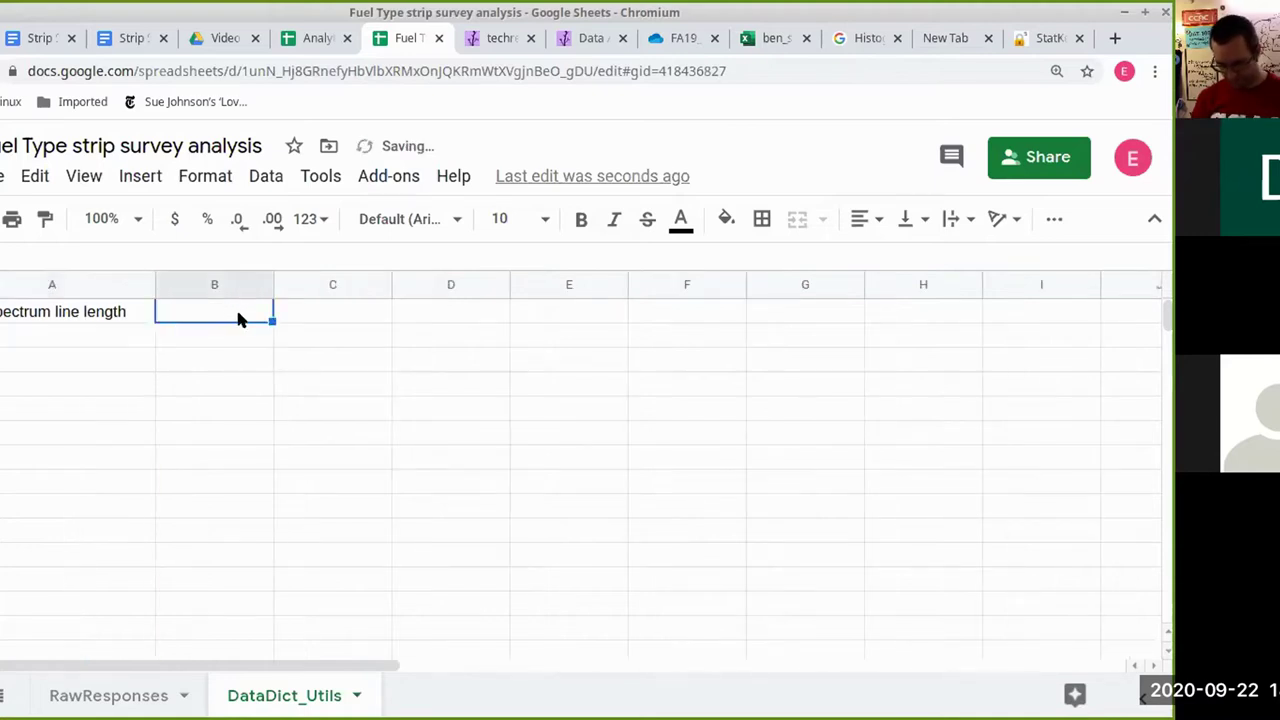
{"action": "type", "text": "1656"}
{"action": "key", "text": "BackSpace"}
{"action": "key", "text": "BackSpace"}
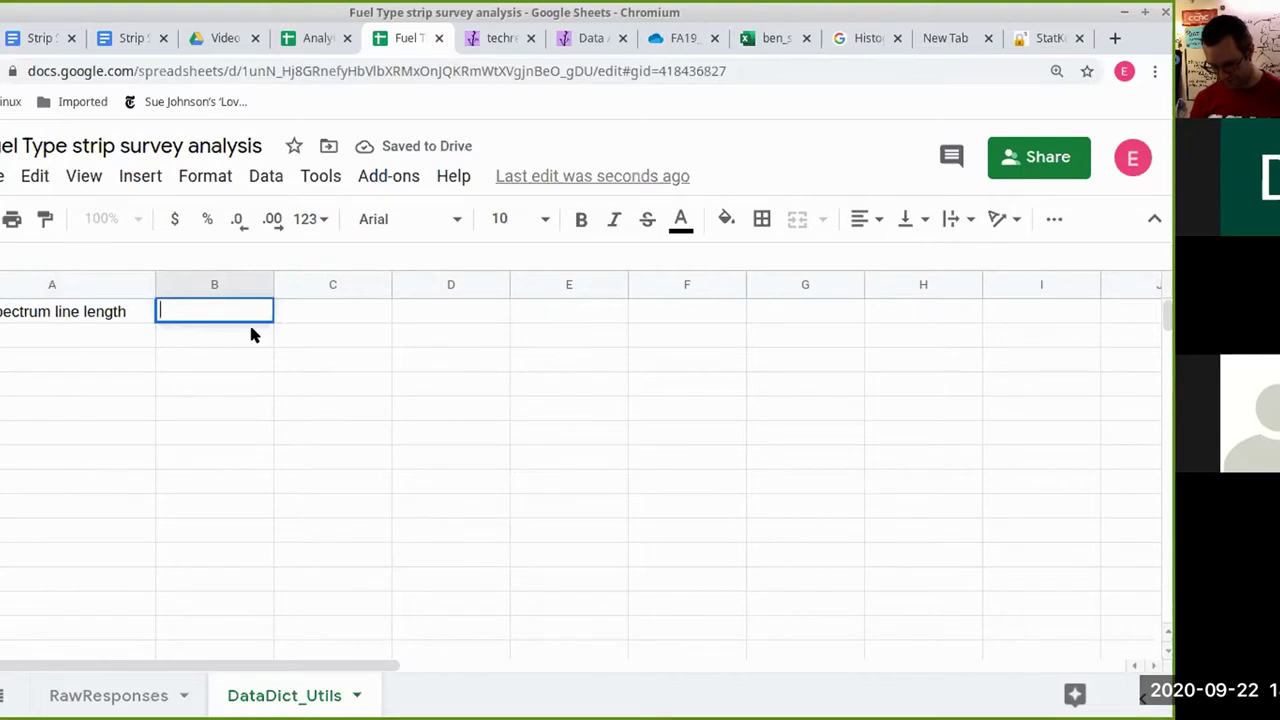
{"action": "type", "text": "6.7"}
{"action": "key", "text": "Tab"}
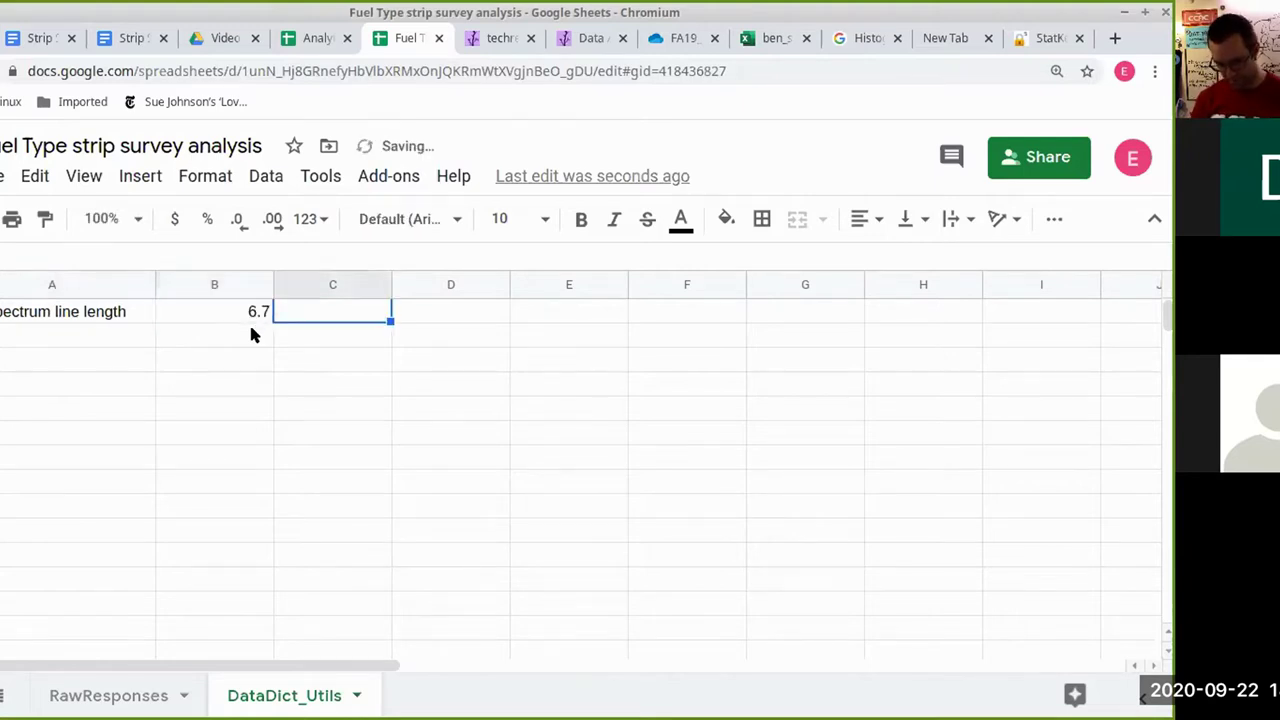
{"action": "type", "text": "inches"}
{"action": "key", "text": "Return"}
{"action": "left_click", "coordinate": [249, 321]}
{"action": "key", "text": "Right"}
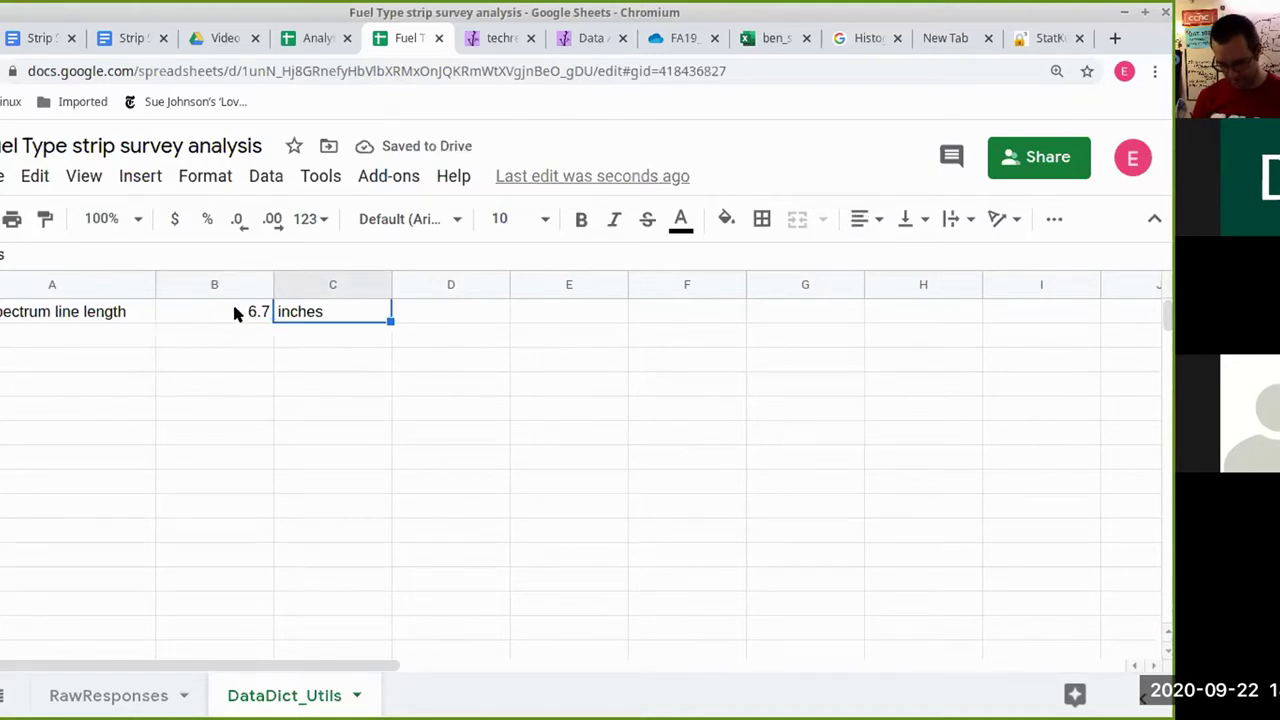
{"action": "left_click", "coordinate": [234, 312]}
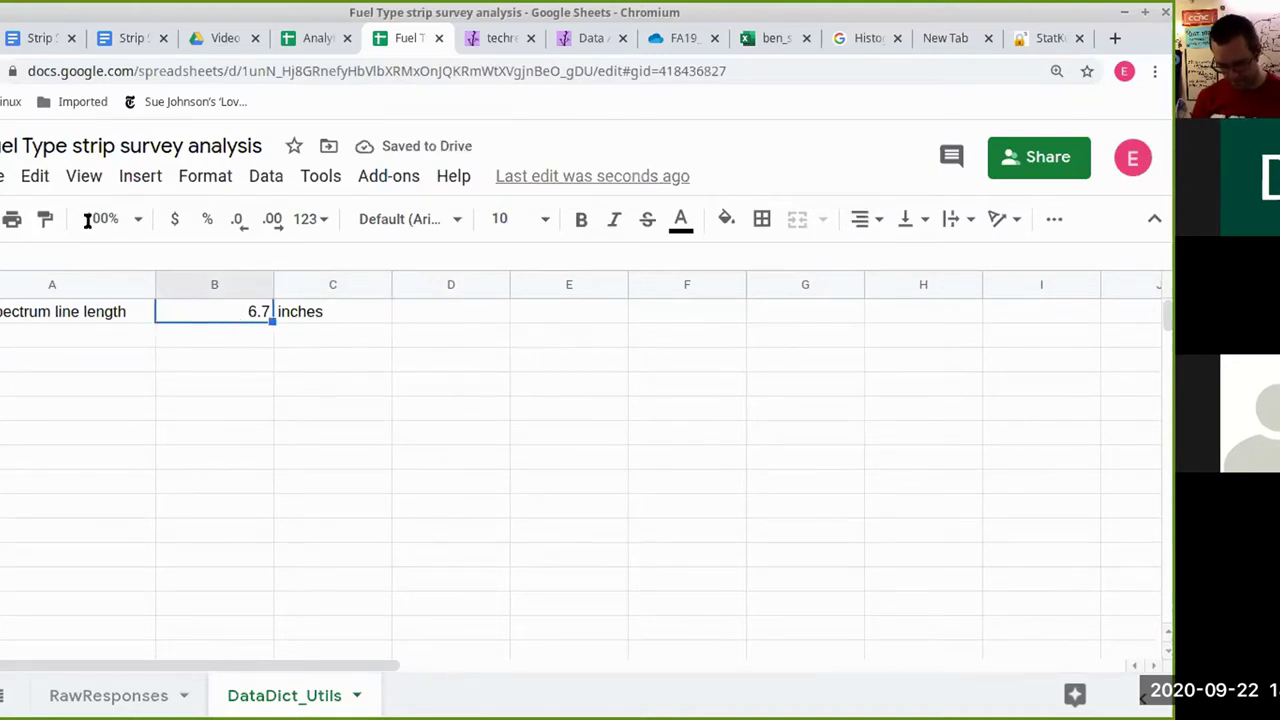
- Go back to the RawResponses sheet and select the first raw measurement, cell C2
{"action": "left_click", "coordinate": [129, 698]}
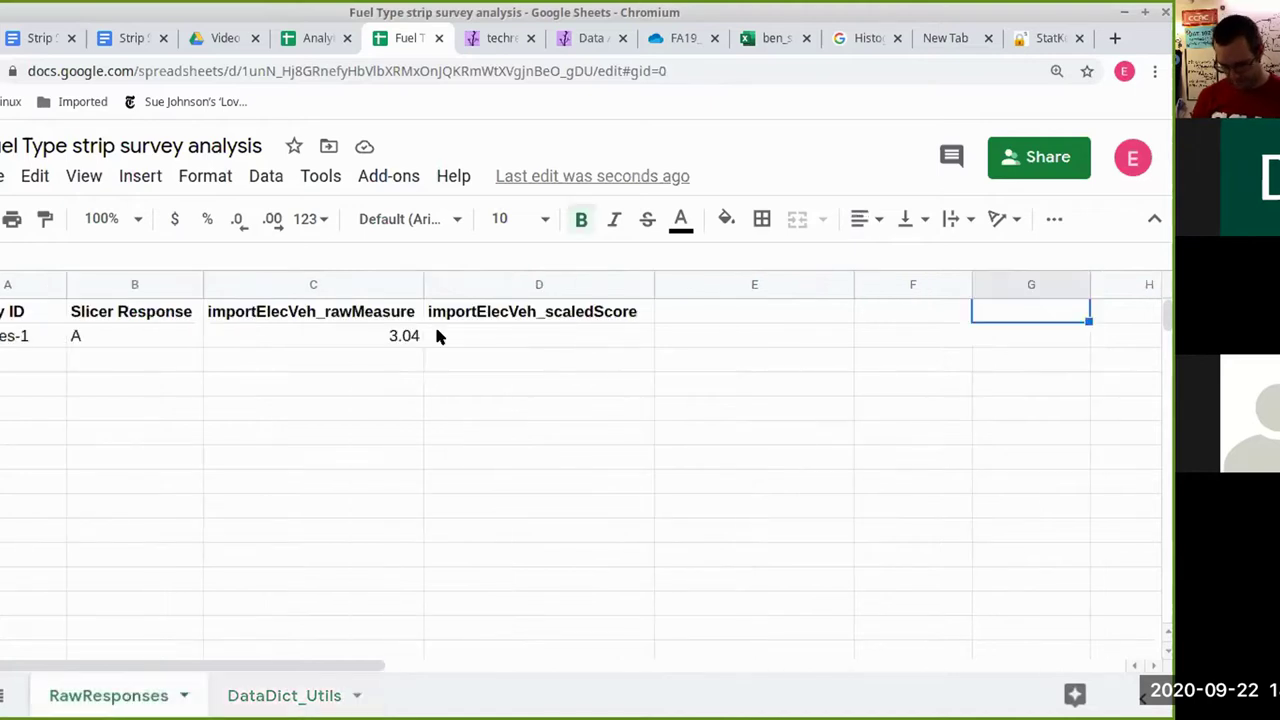
{"action": "left_click", "coordinate": [320, 336]}
{"action": "left_click", "coordinate": [25, 342]}
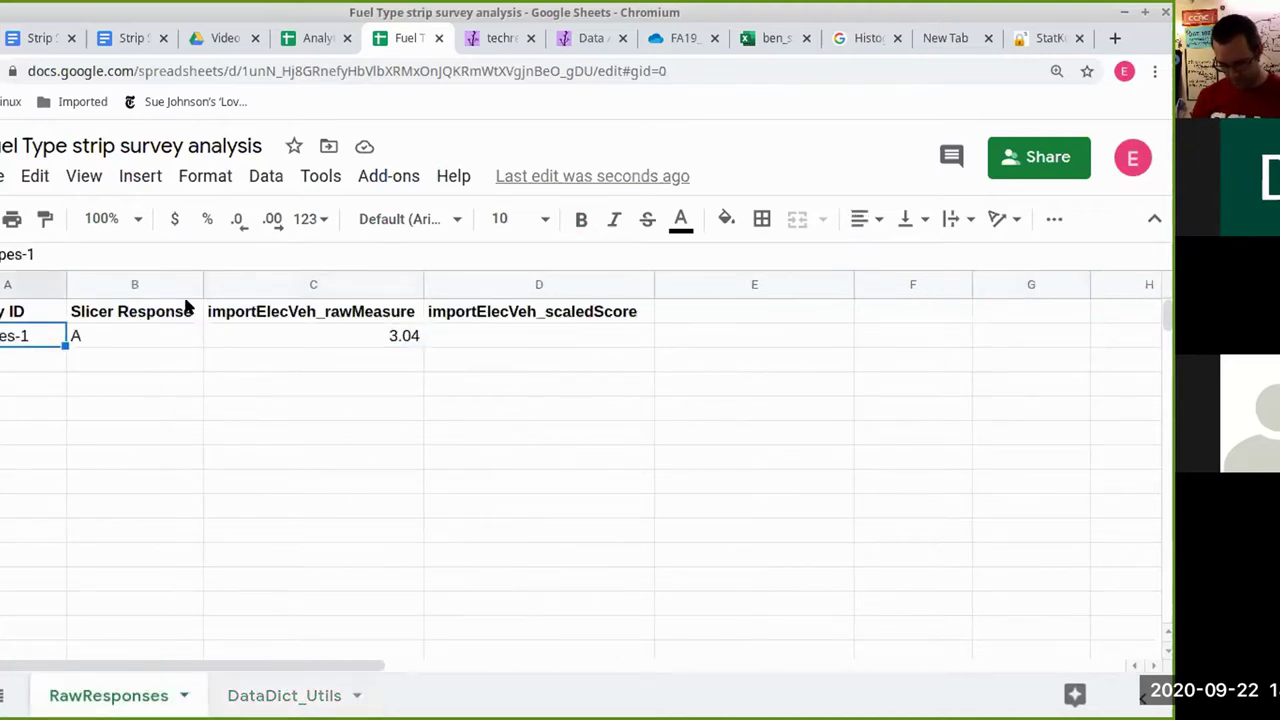
{"action": "left_click", "coordinate": [314, 343]}
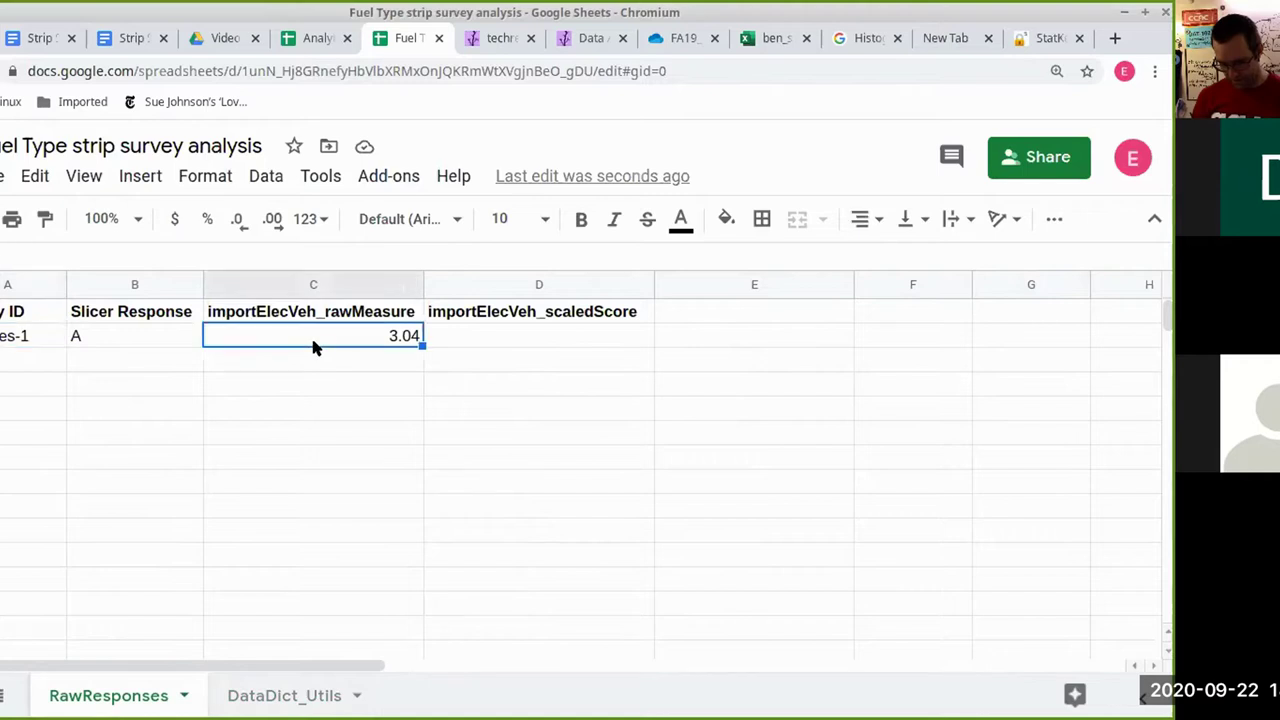
- Switch to the ben_strip_survey_results workbook in Excel and copy all the values in the opinion (cm) column, without its header
{"action": "left_click", "coordinate": [766, 36]}
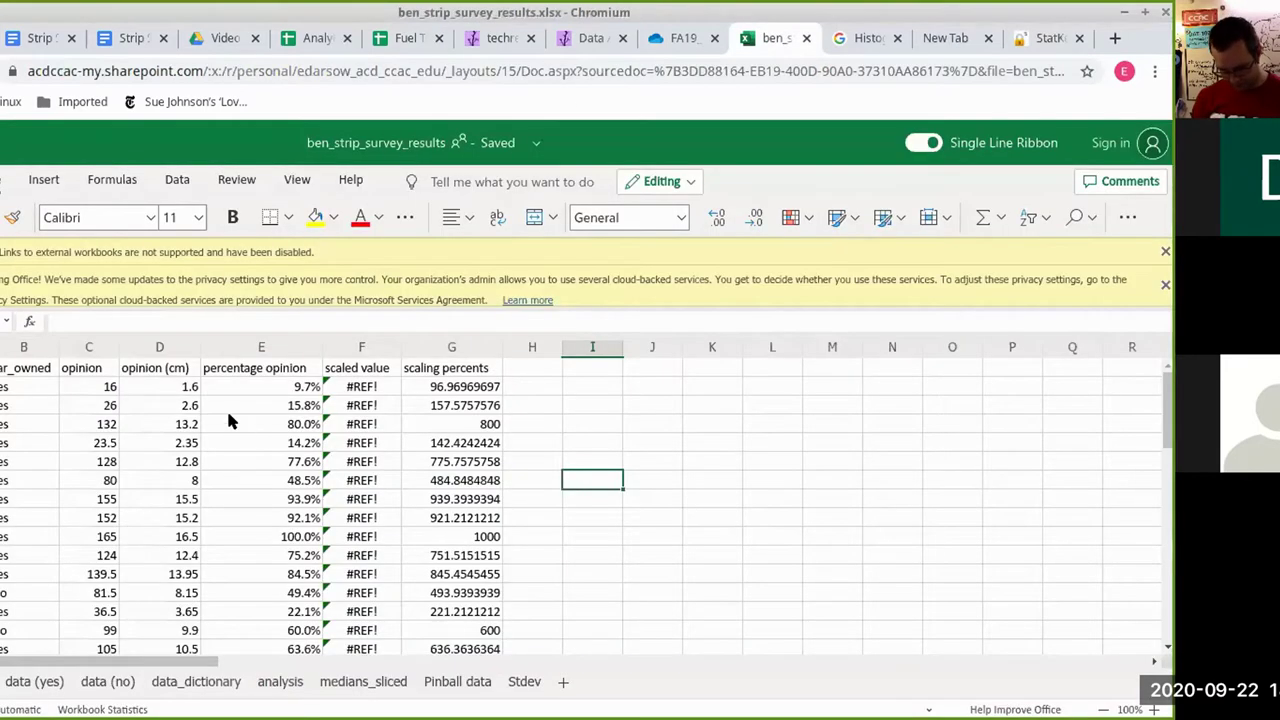
{"action": "left_click_drag", "start_coordinate": [160, 386], "coordinate": [178, 645]}
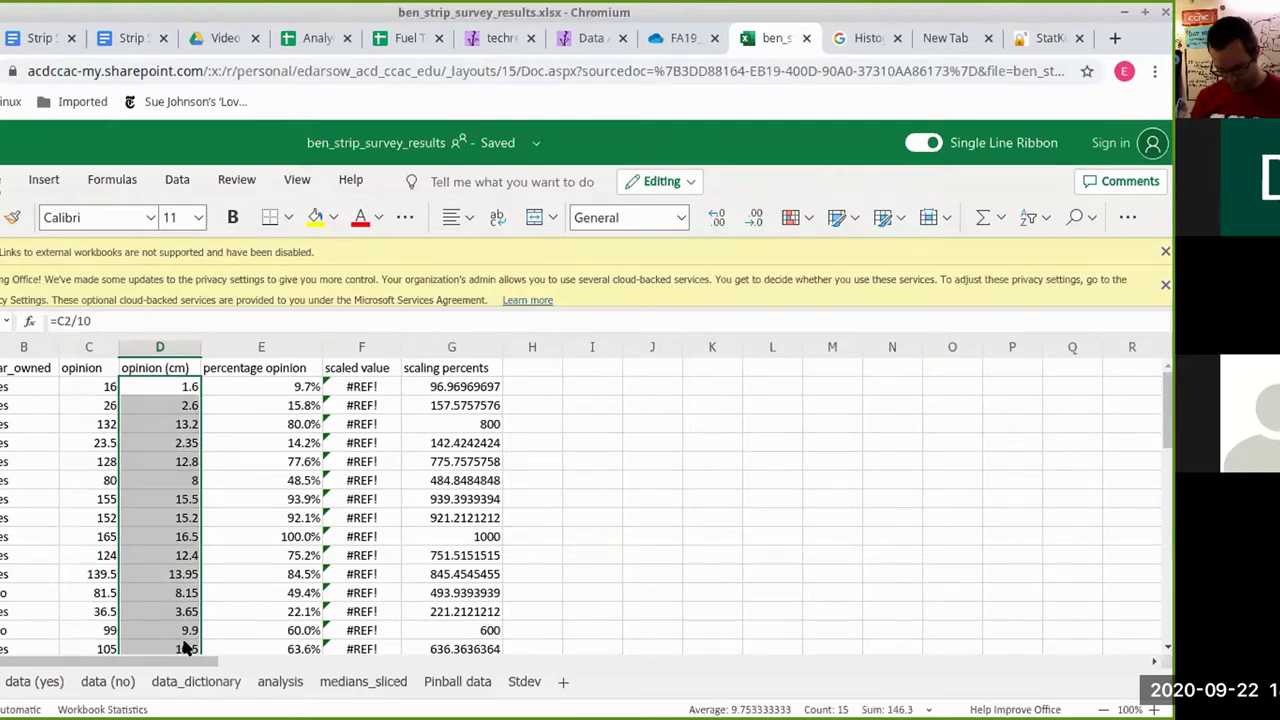
{"action": "scroll", "coordinate": [195, 565], "scroll_direction": "down", "scroll_amount": 2}
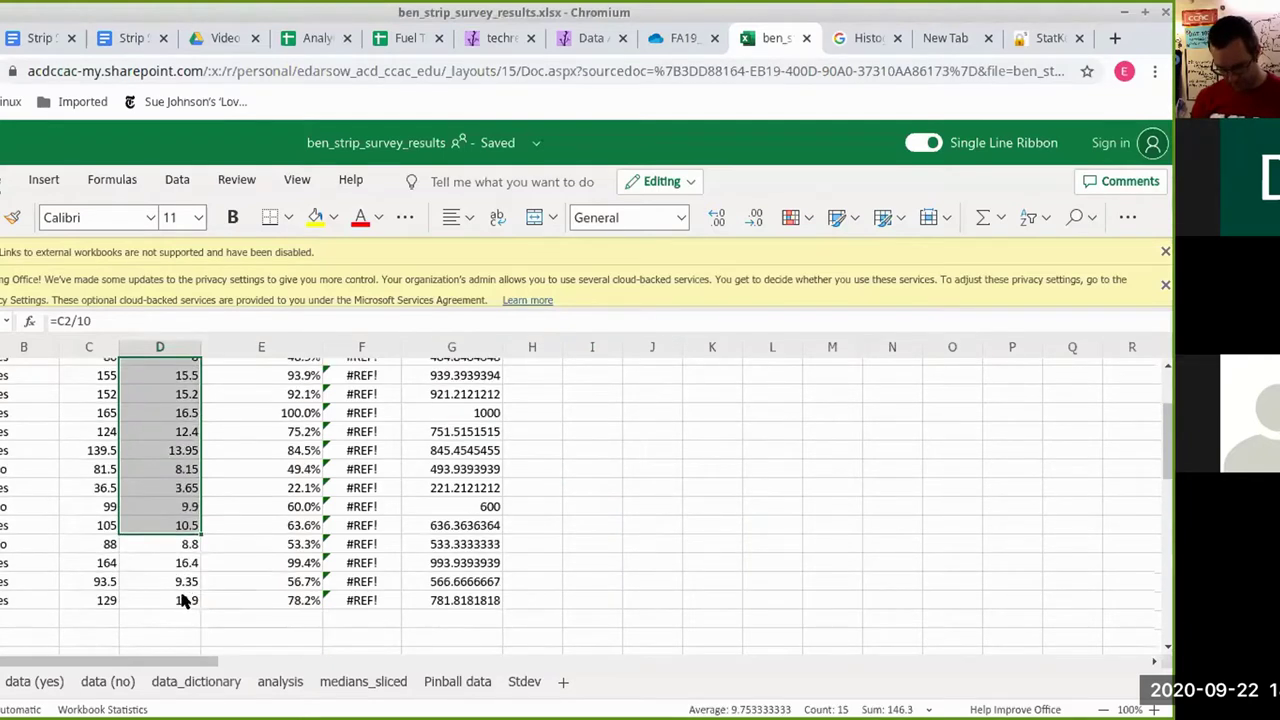
{"action": "left_click", "coordinate": [183, 600], "text": "shift"}
{"action": "key", "text": "ctrl+c"}
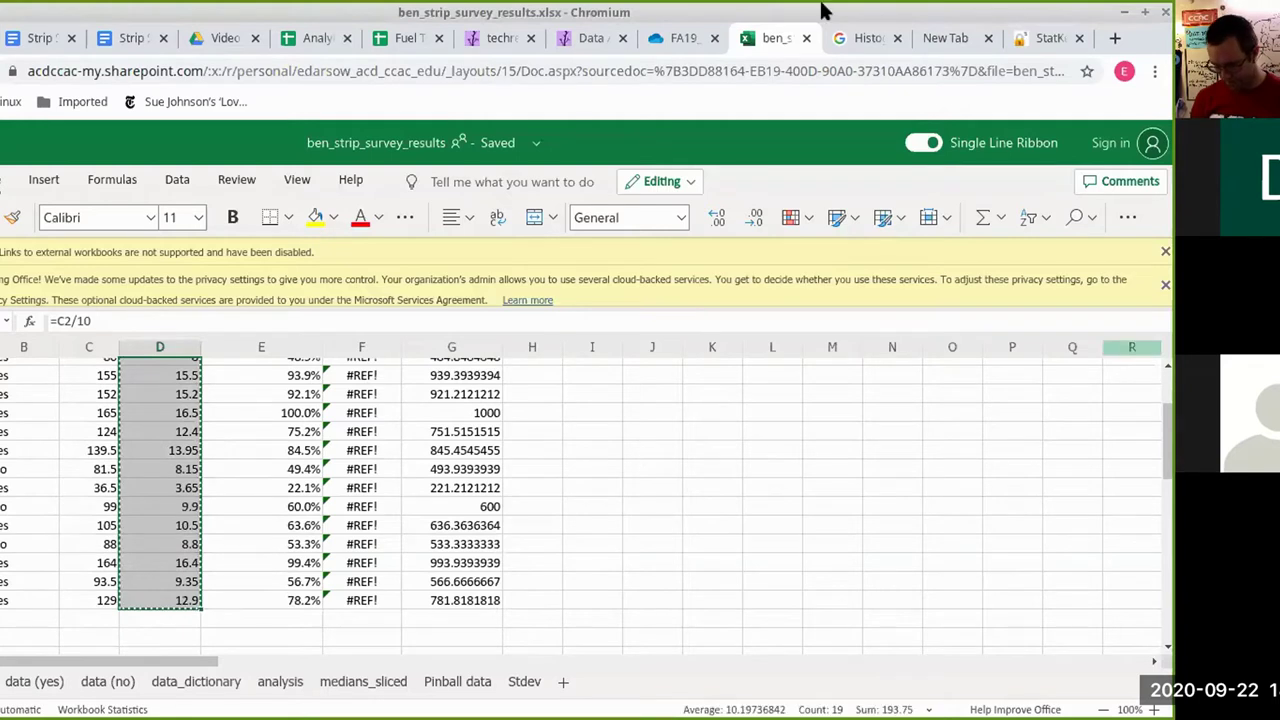
- Switch back to the Fuel Type strip survey analysis in Google Sheets and paste the copied values down the importElecVeh_rawMeasure column from C2
{"action": "left_click", "coordinate": [390, 44]}
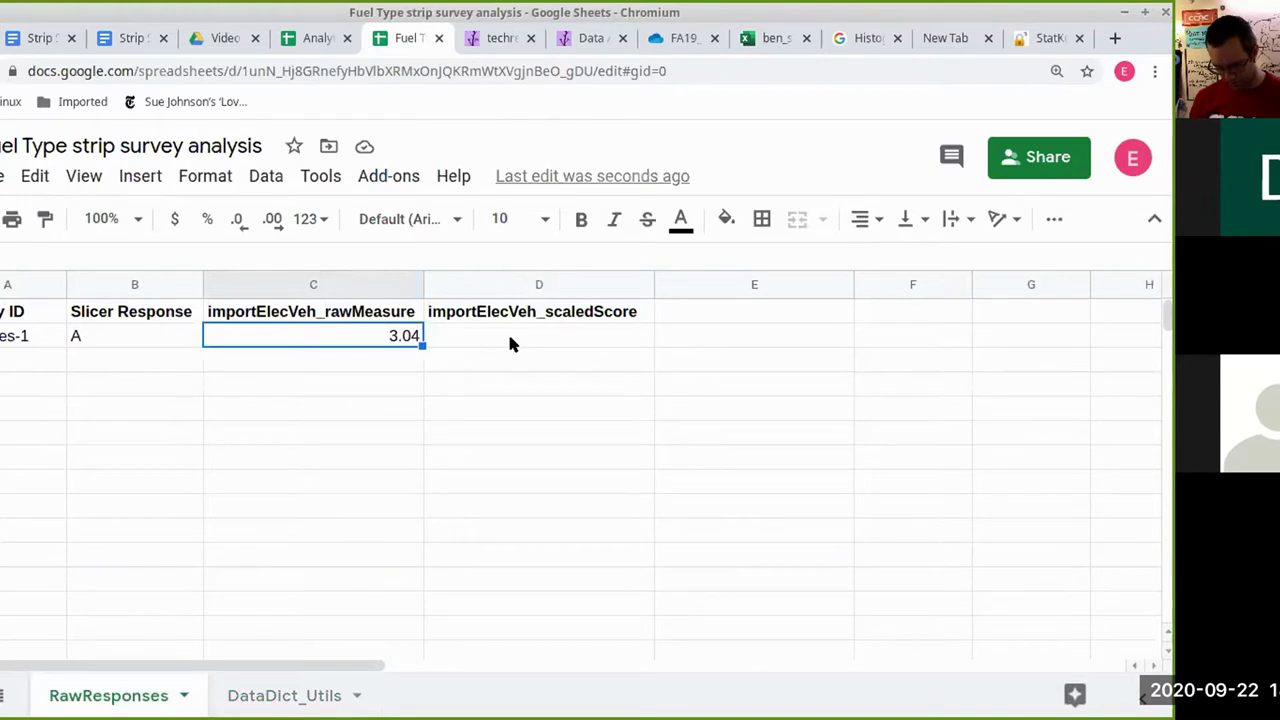
{"action": "key", "text": "ctrl+v"}
{"action": "left_click", "coordinate": [529, 489]}
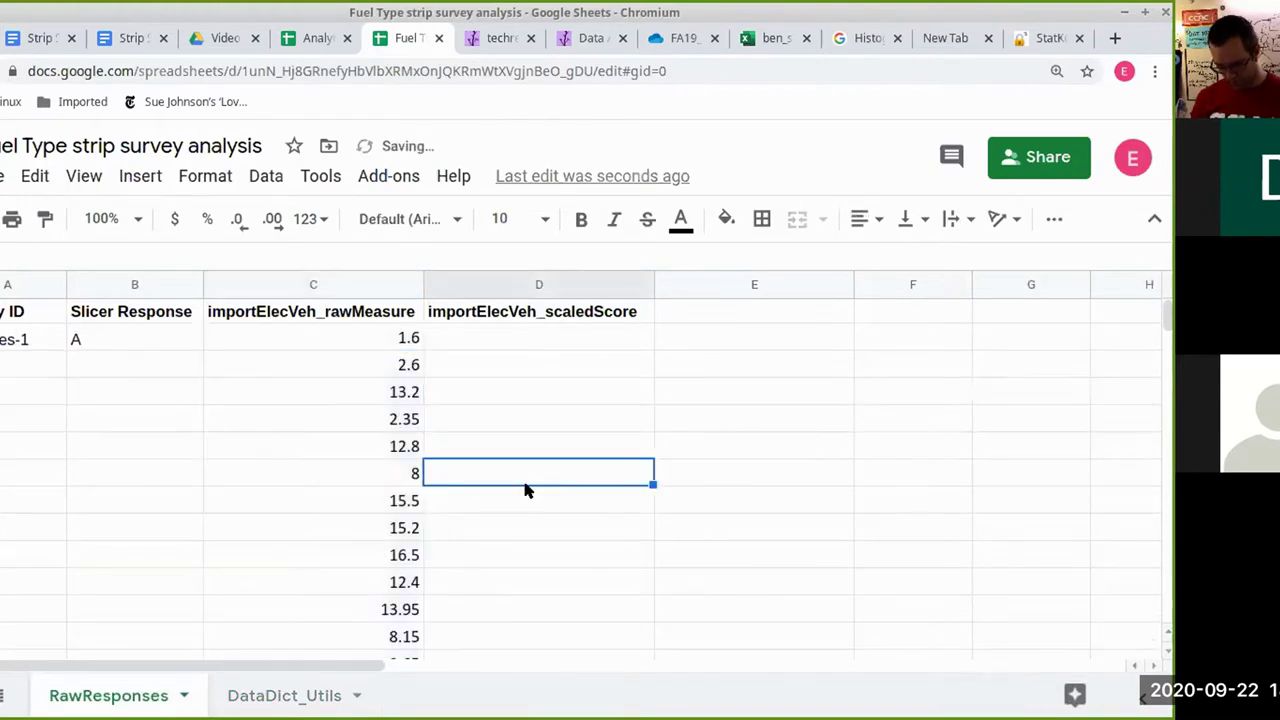
{"action": "scroll", "coordinate": [523, 490], "scroll_direction": "down", "scroll_amount": 3}
{"action": "scroll", "coordinate": [528, 491], "scroll_direction": "up", "scroll_amount": 3}
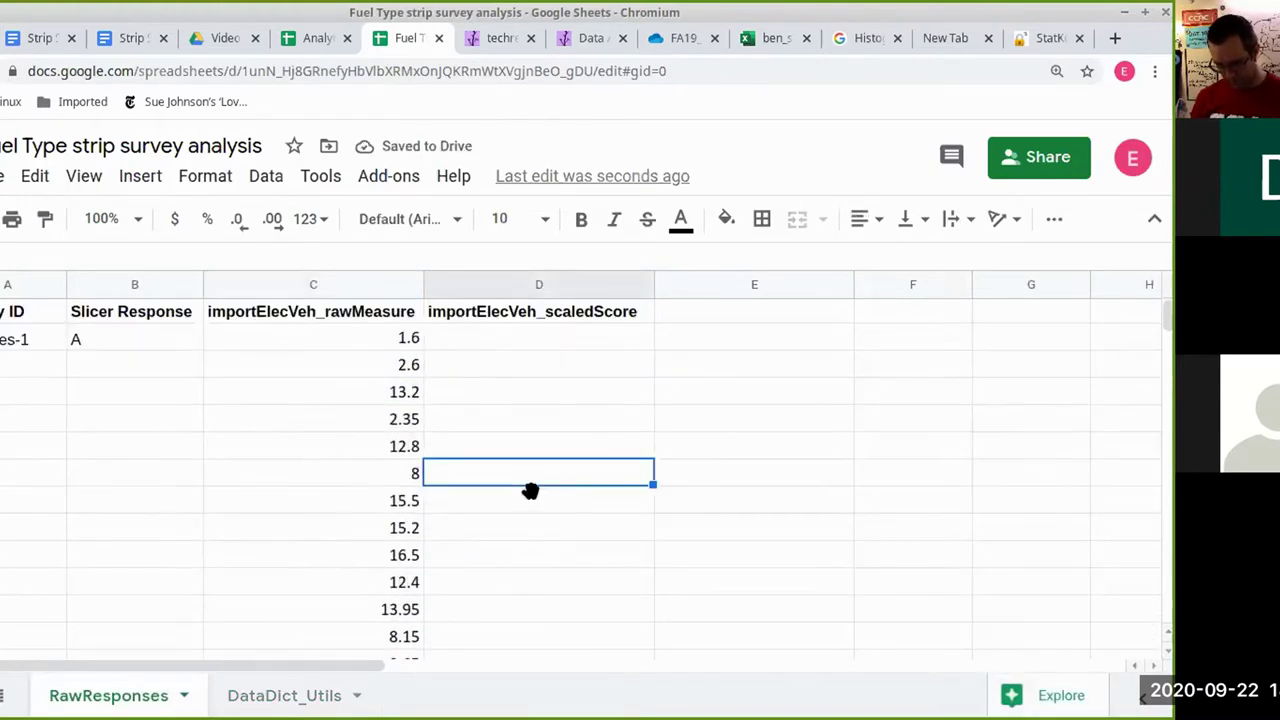
{"action": "left_click", "coordinate": [200, 342]}
{"action": "left_click", "coordinate": [224, 340]}
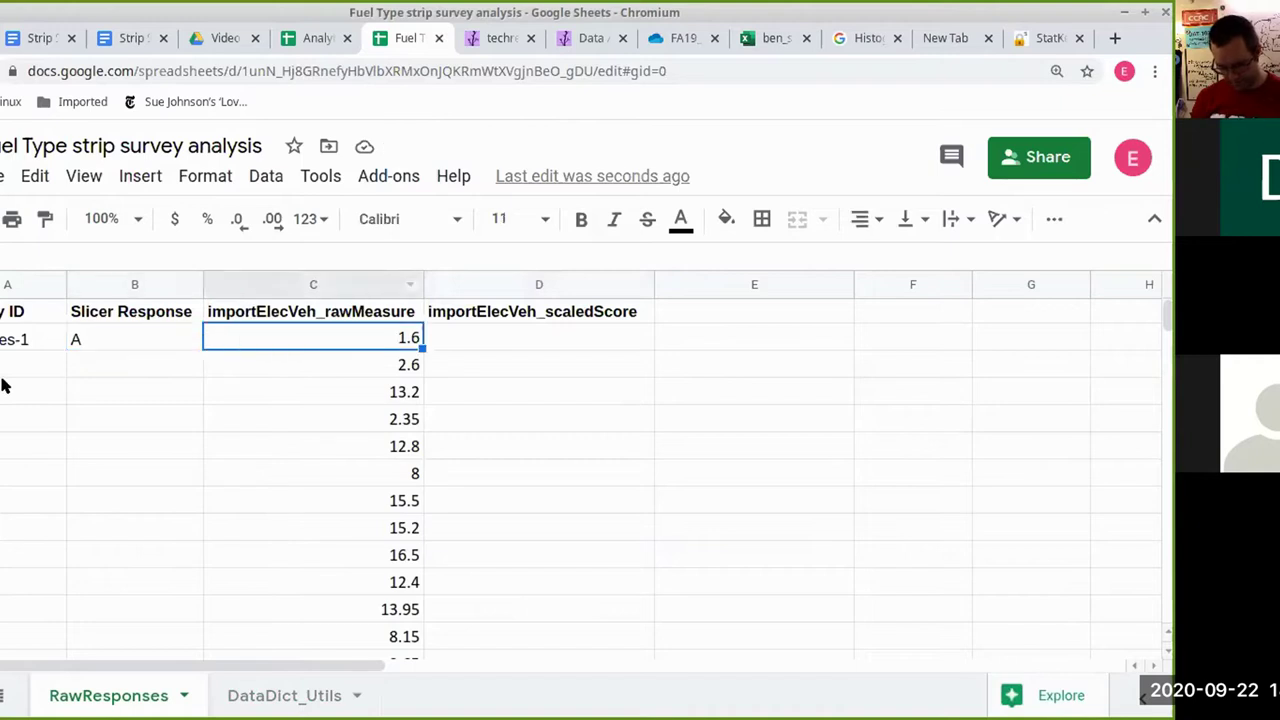
- Fill the survey ID series down column A from A2 to A12
{"action": "left_click", "coordinate": [30, 344]}
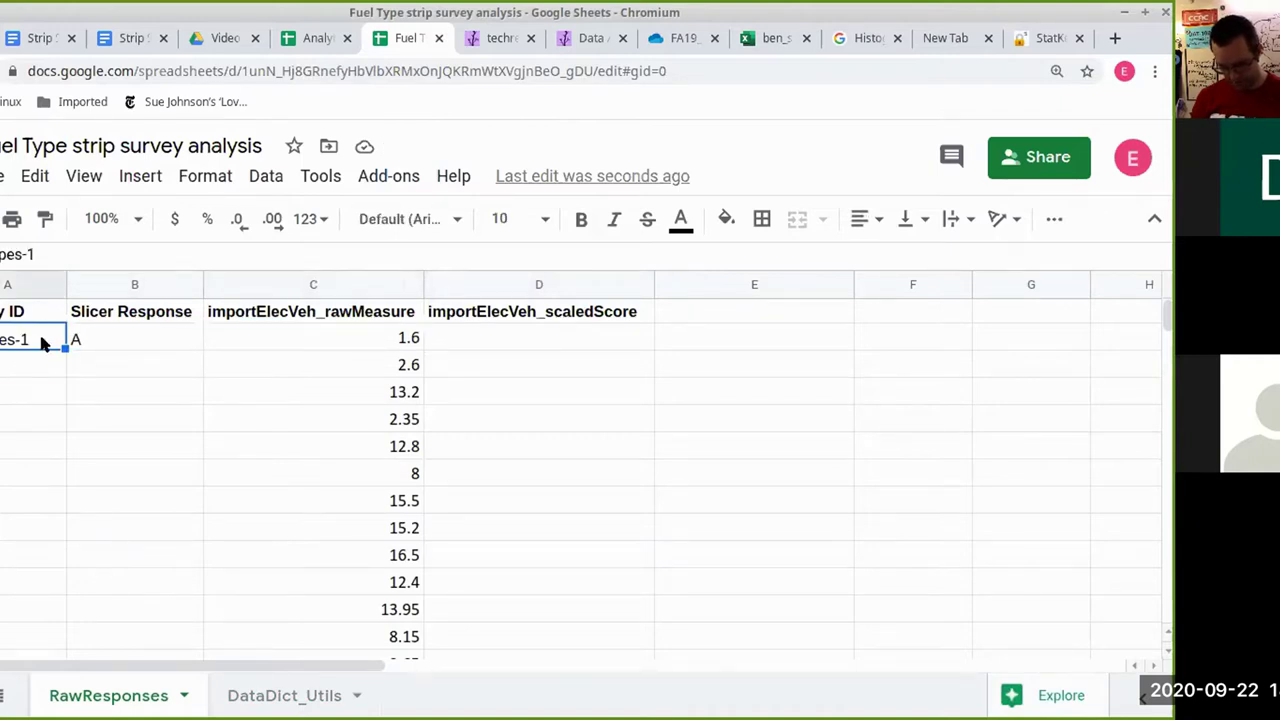
{"action": "left_click_drag", "start_coordinate": [65, 347], "coordinate": [64, 607]}
{"action": "left_click", "coordinate": [195, 450]}
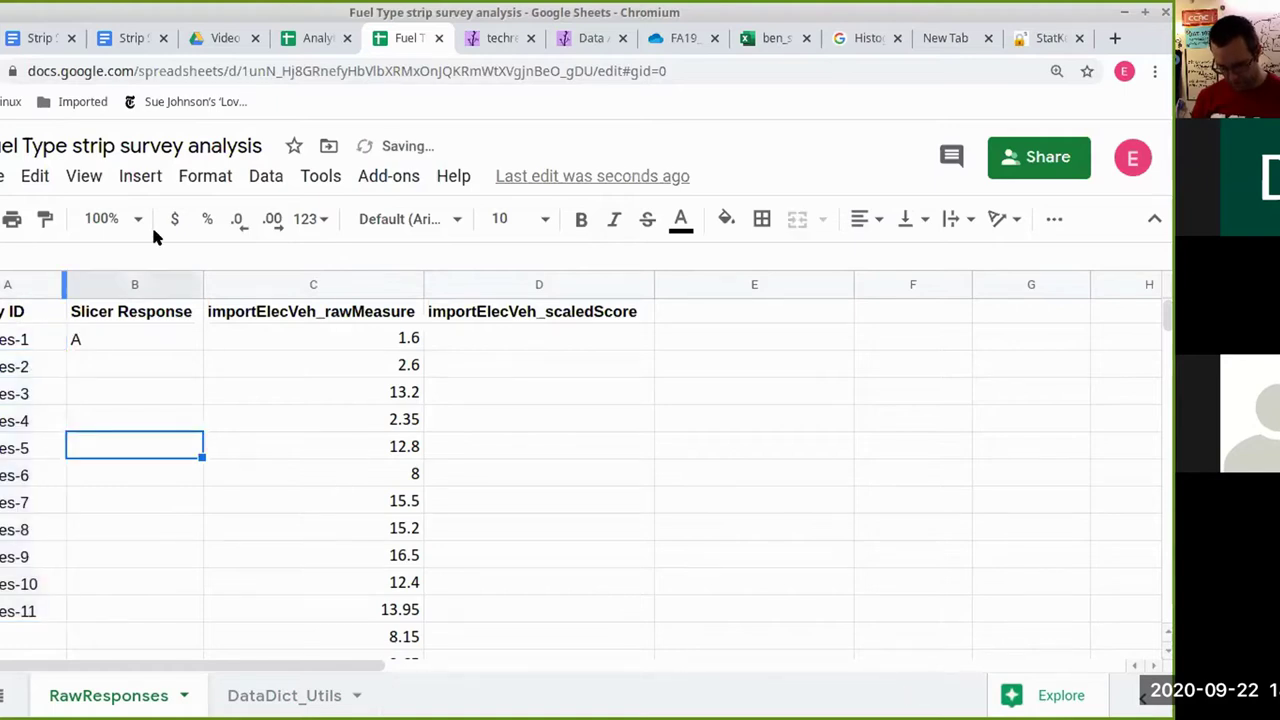
- Delete the Slicer Response column from the RawResponses sheet
{"action": "left_click", "coordinate": [158, 288]}
{"action": "right_click", "coordinate": [158, 288]}
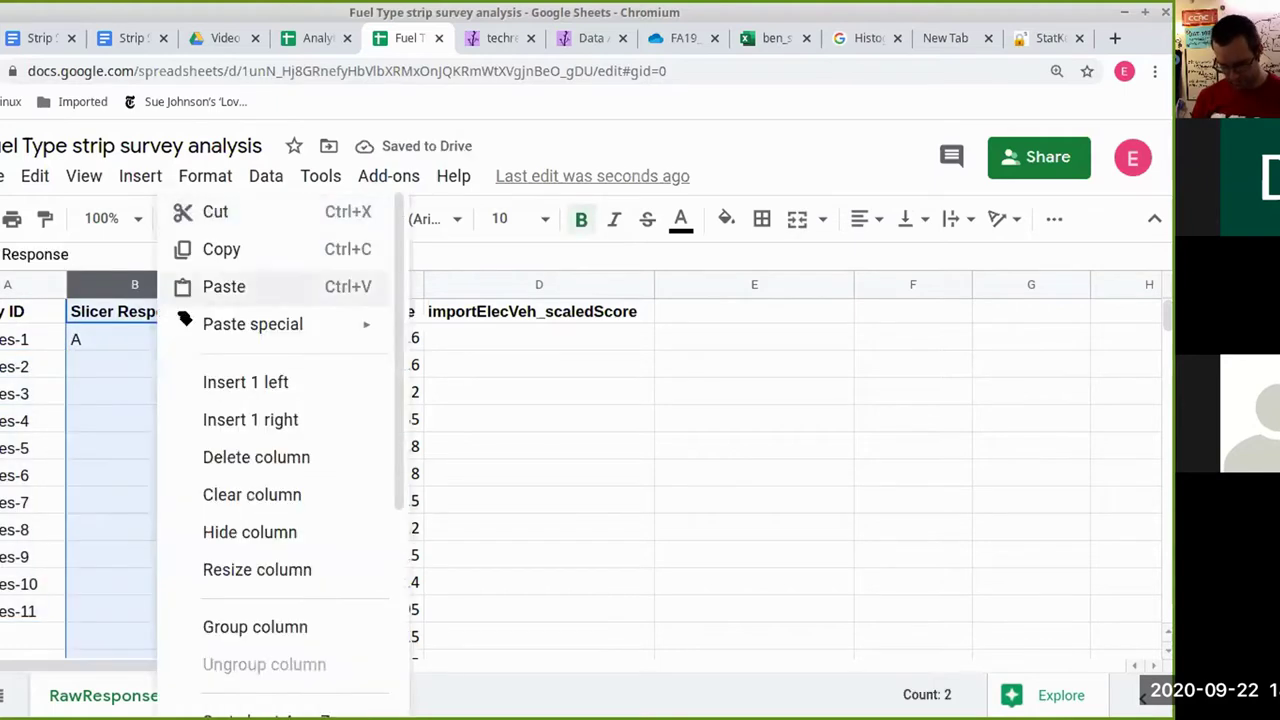
{"action": "left_click", "coordinate": [250, 462]}
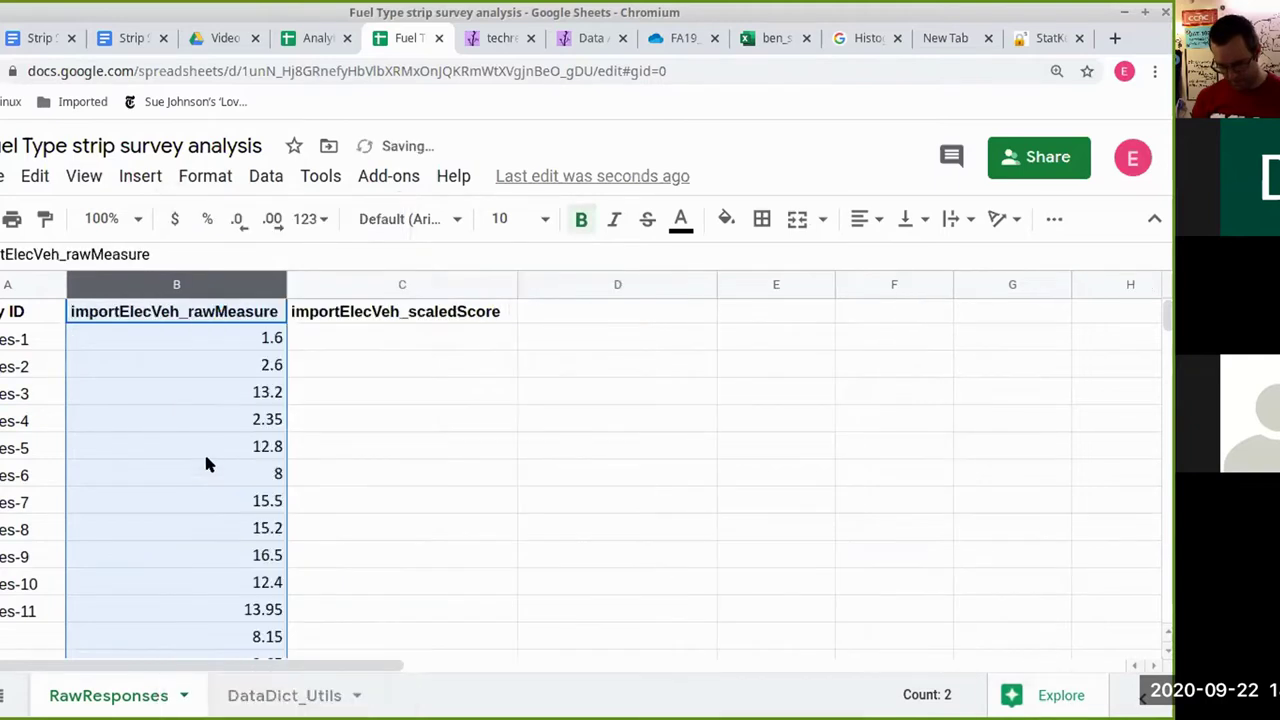
- Extend the survey ID series from A12 down to A18 beside the raw measurements
{"action": "scroll", "coordinate": [202, 451], "scroll_direction": "down", "scroll_amount": 2}
{"action": "left_click", "coordinate": [30, 474]}
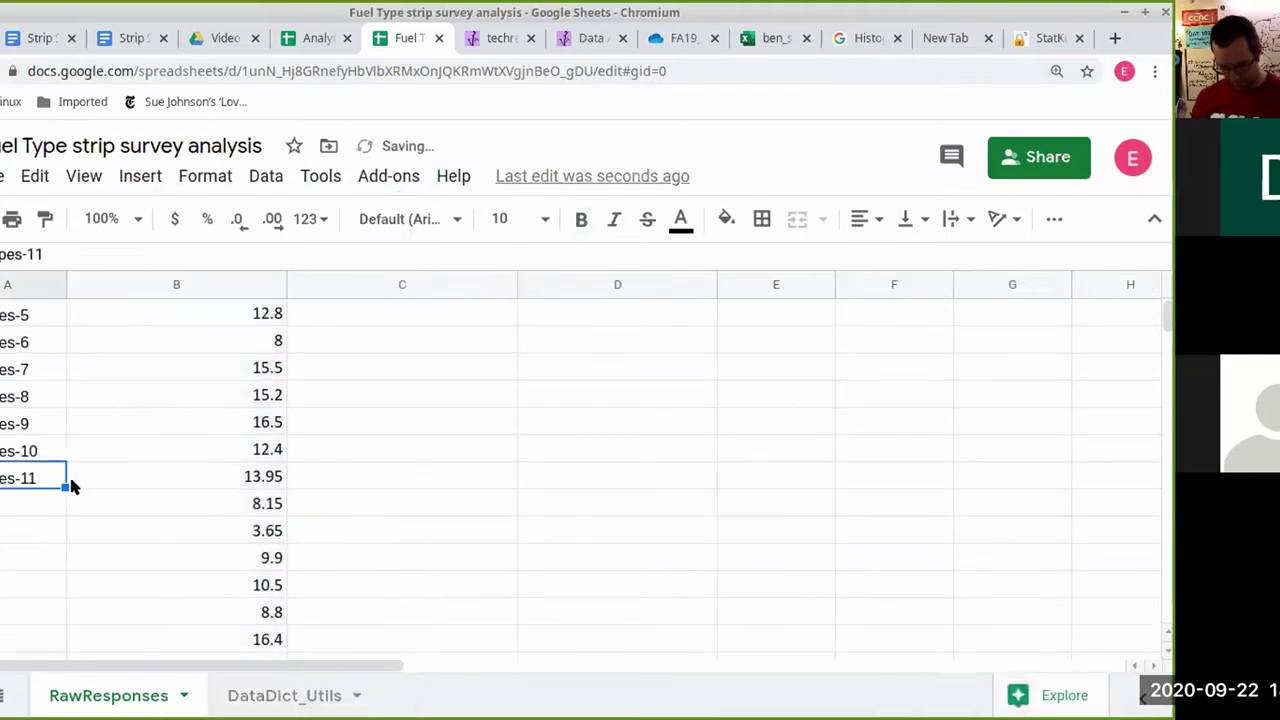
{"action": "left_click_drag", "start_coordinate": [64, 487], "coordinate": [62, 648]}
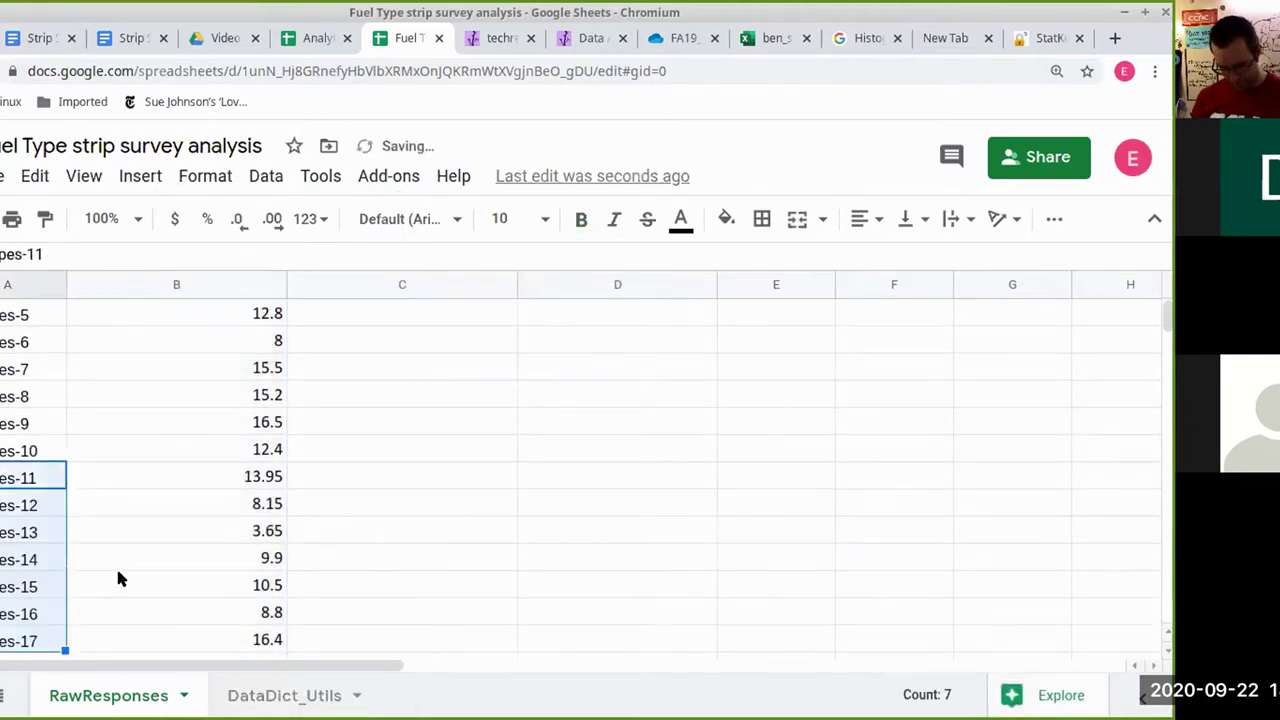
{"action": "left_click", "coordinate": [117, 582]}
{"action": "scroll", "coordinate": [504, 472], "scroll_direction": "up", "scroll_amount": 3}
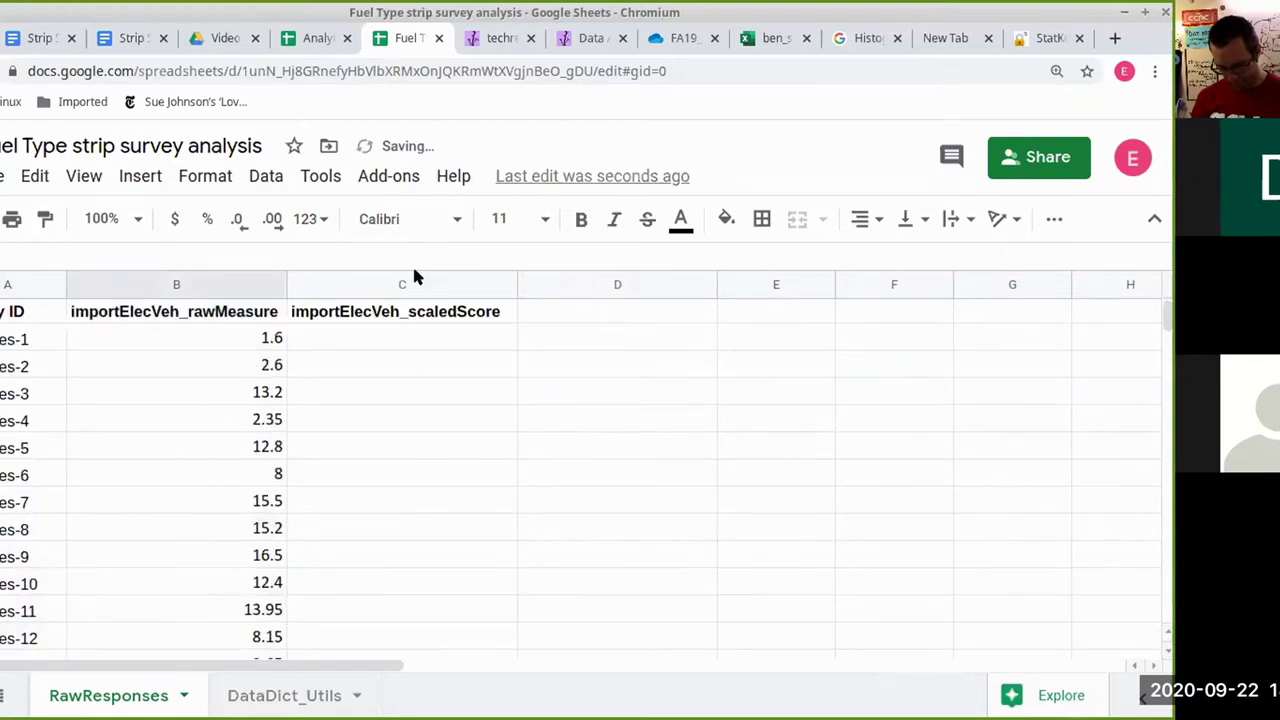
- Compare the first raw measurement in B2 with its corresponding scaled-score cell C2
{"action": "left_click", "coordinate": [334, 340]}
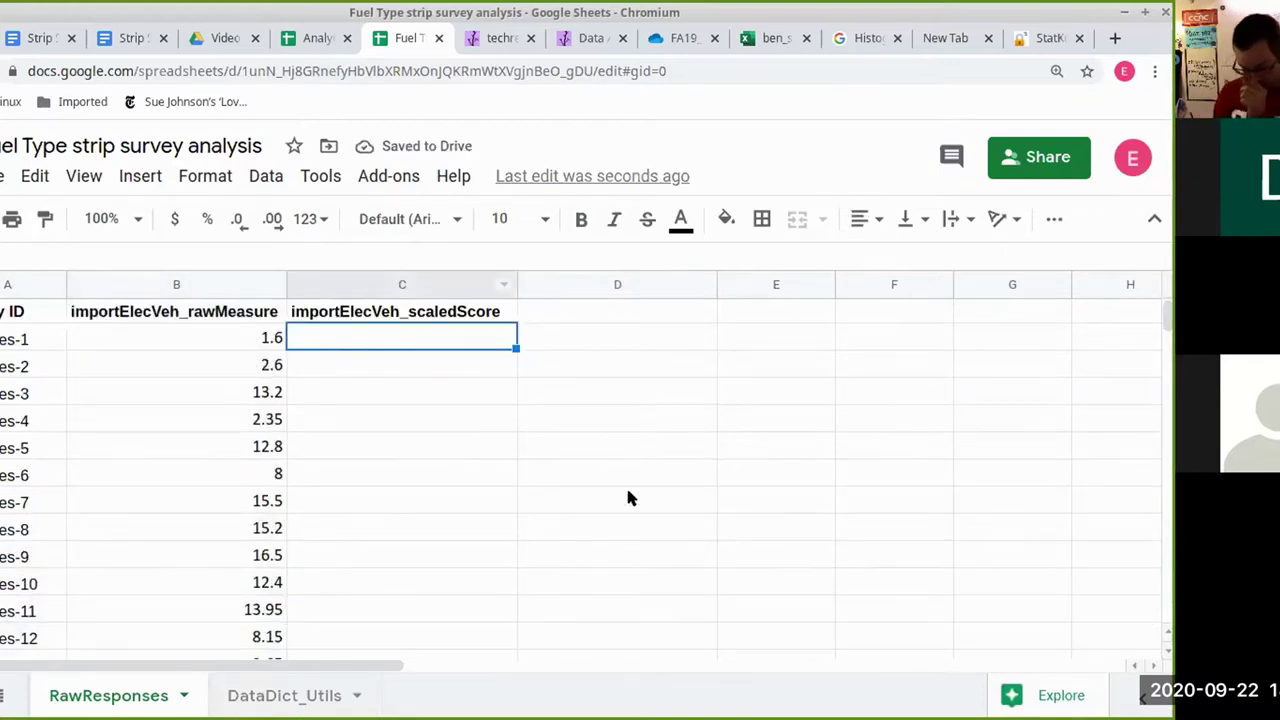
{"action": "left_click", "coordinate": [390, 414]}
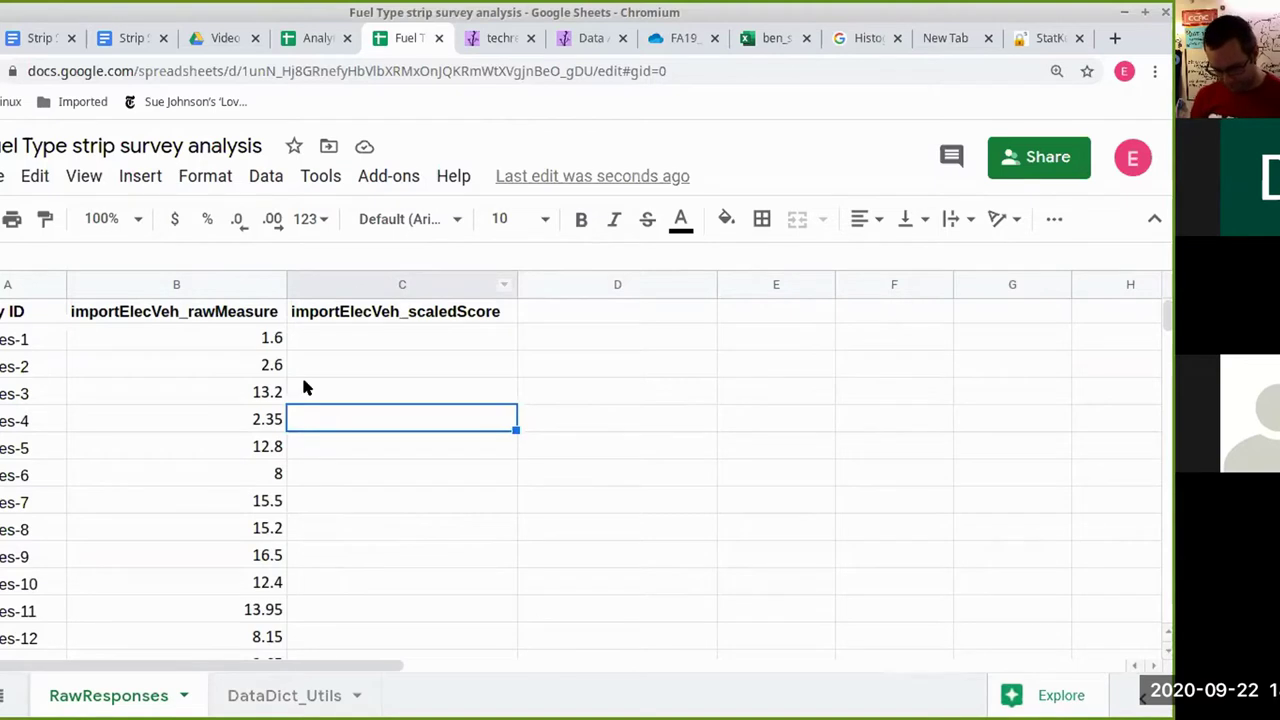
{"action": "left_click", "coordinate": [374, 336]}
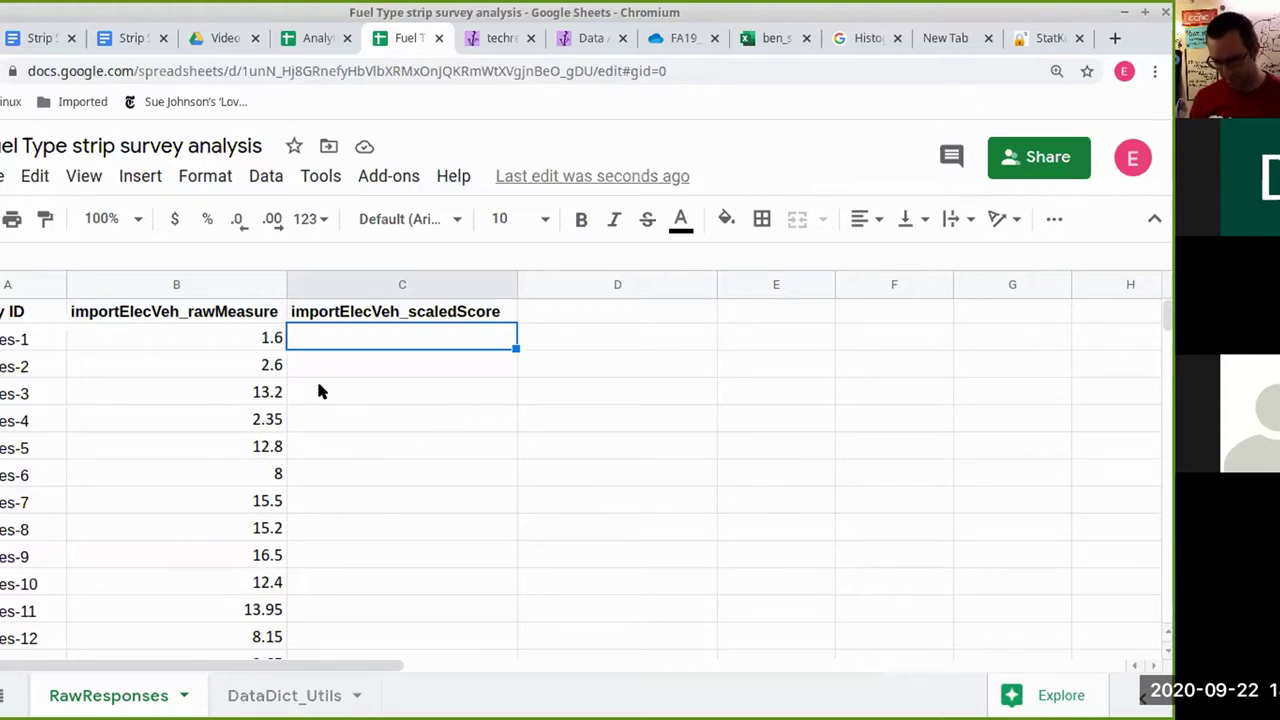
{"action": "left_click", "coordinate": [160, 338]}
{"action": "left_click", "coordinate": [362, 335]}
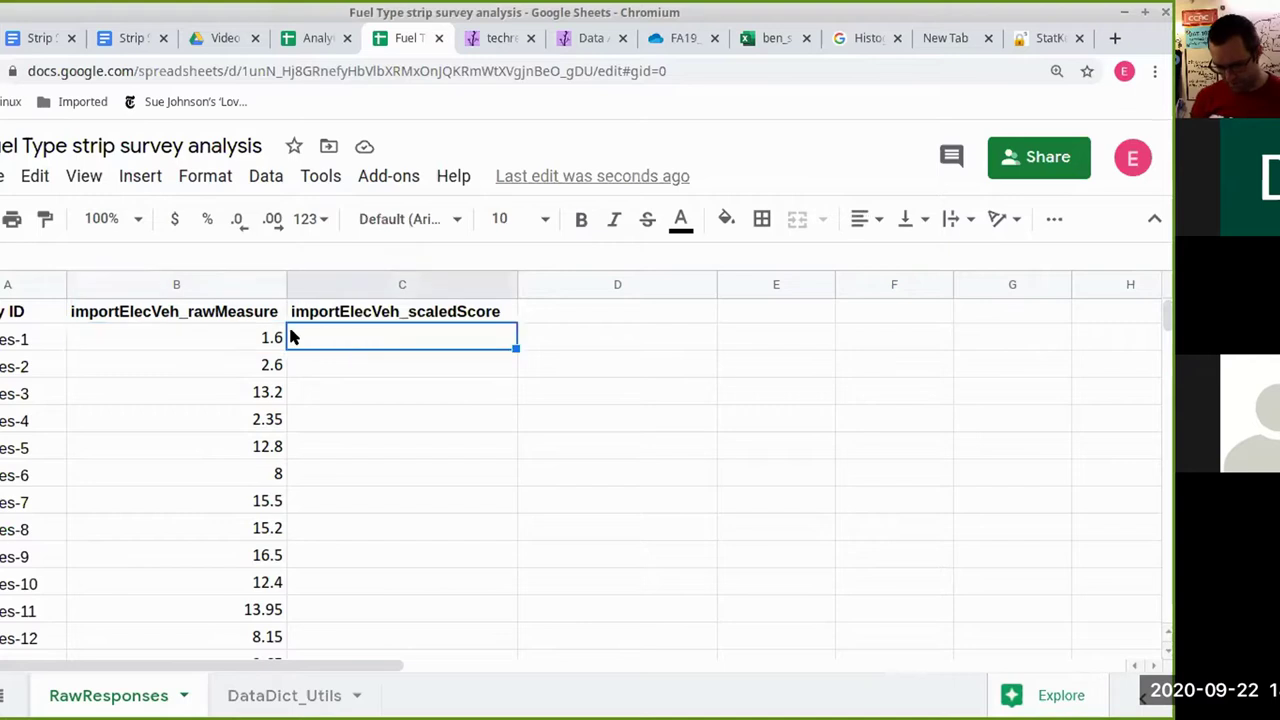
{"action": "left_click", "coordinate": [181, 345]}
{"action": "left_click", "coordinate": [320, 338]}
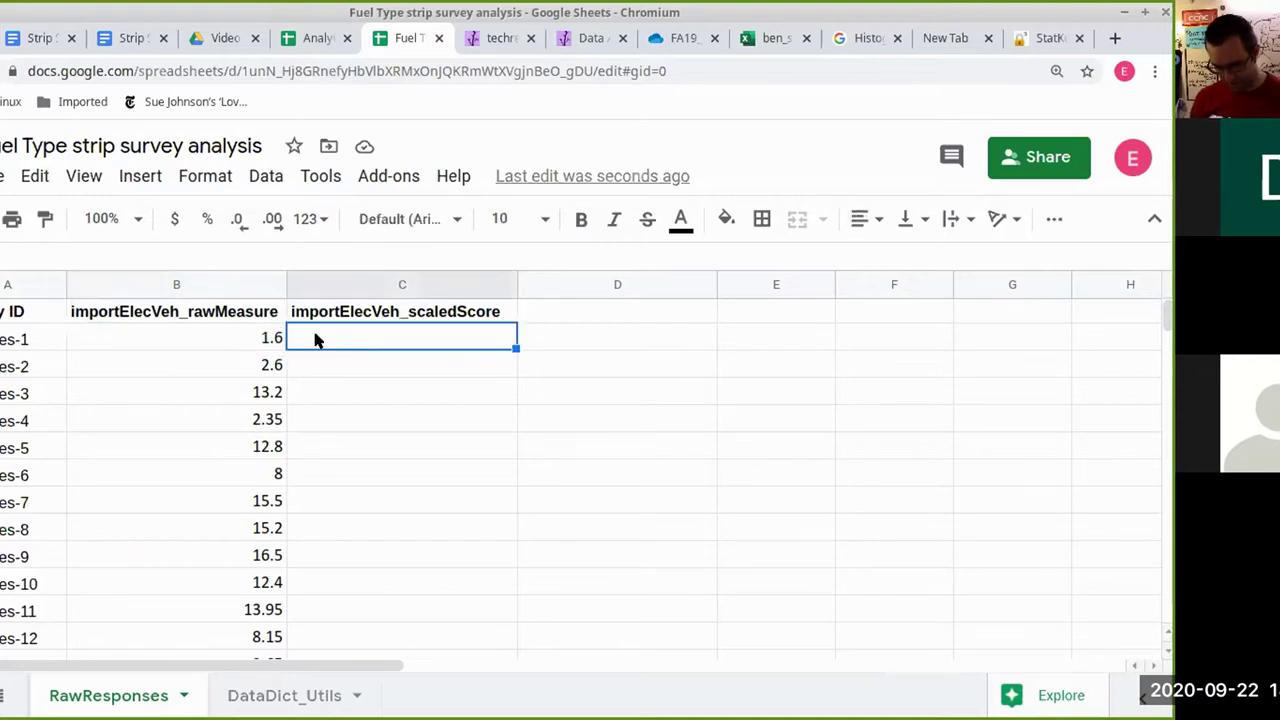
{"action": "left_click", "coordinate": [245, 340]}
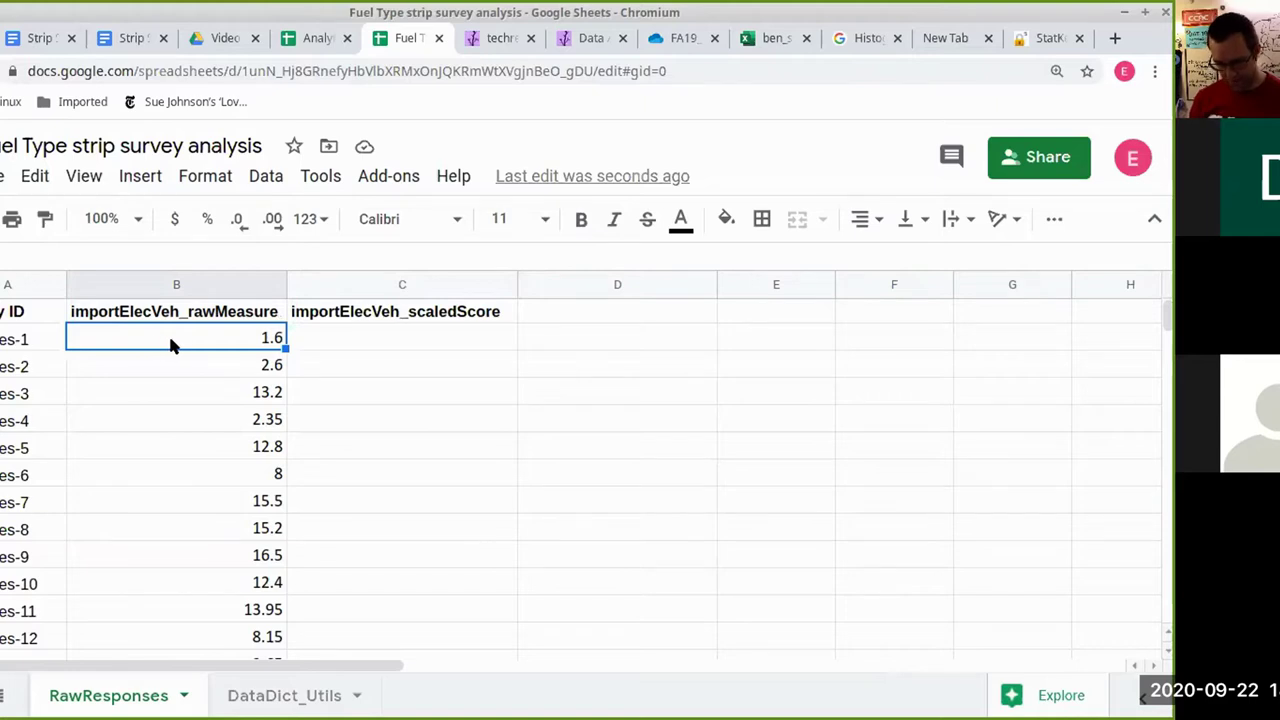
{"action": "left_click", "coordinate": [310, 338]}
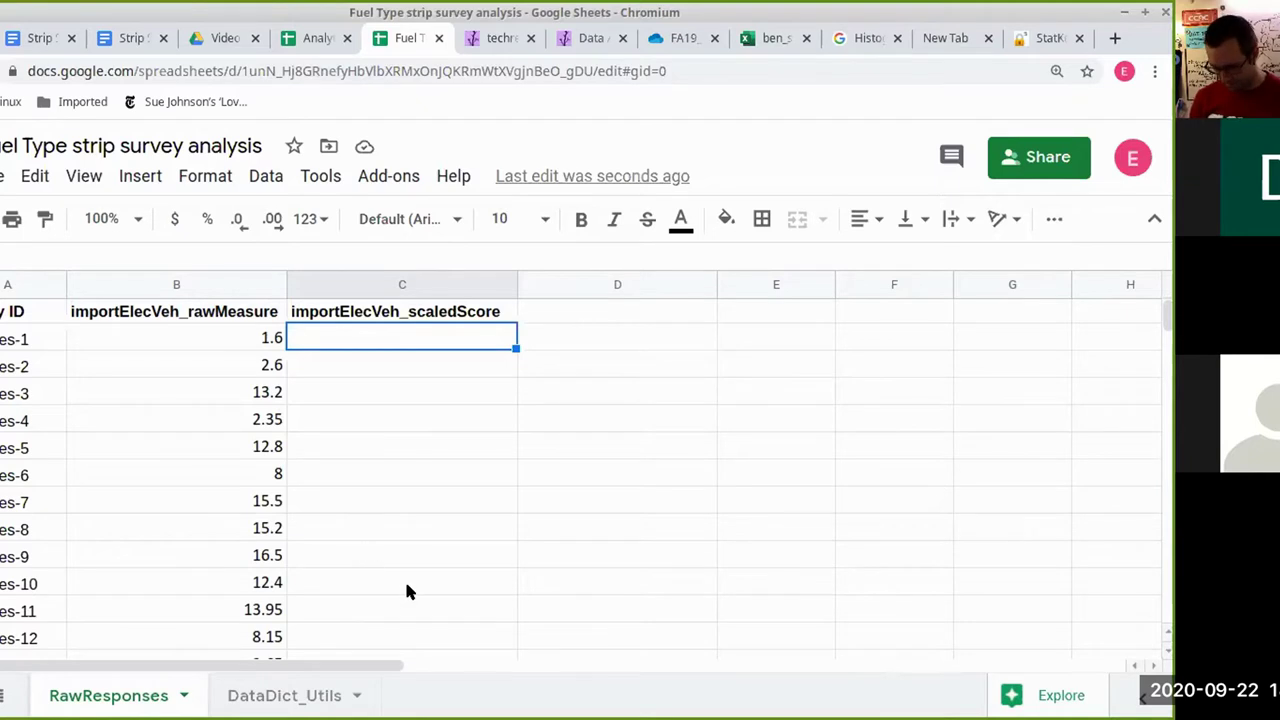
{"action": "type", "text": "="}
{"action": "key", "text": "BackSpace"}
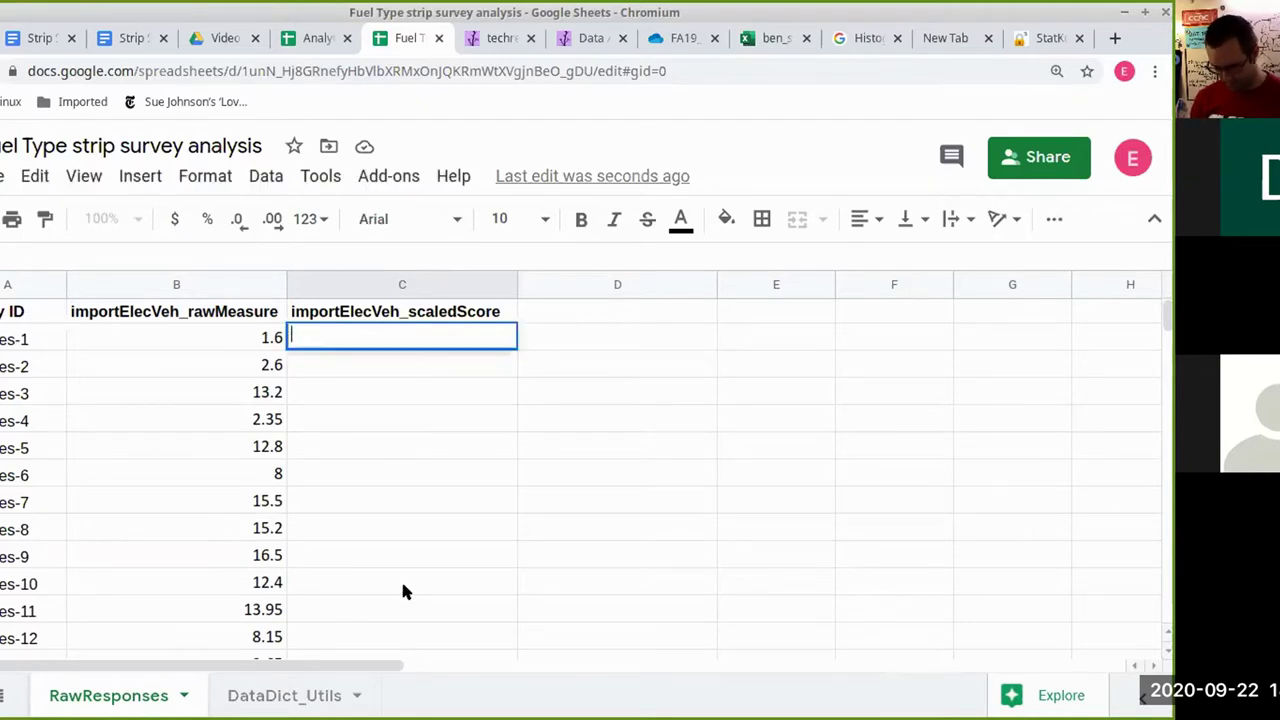
{"action": "key", "text": "Escape"}
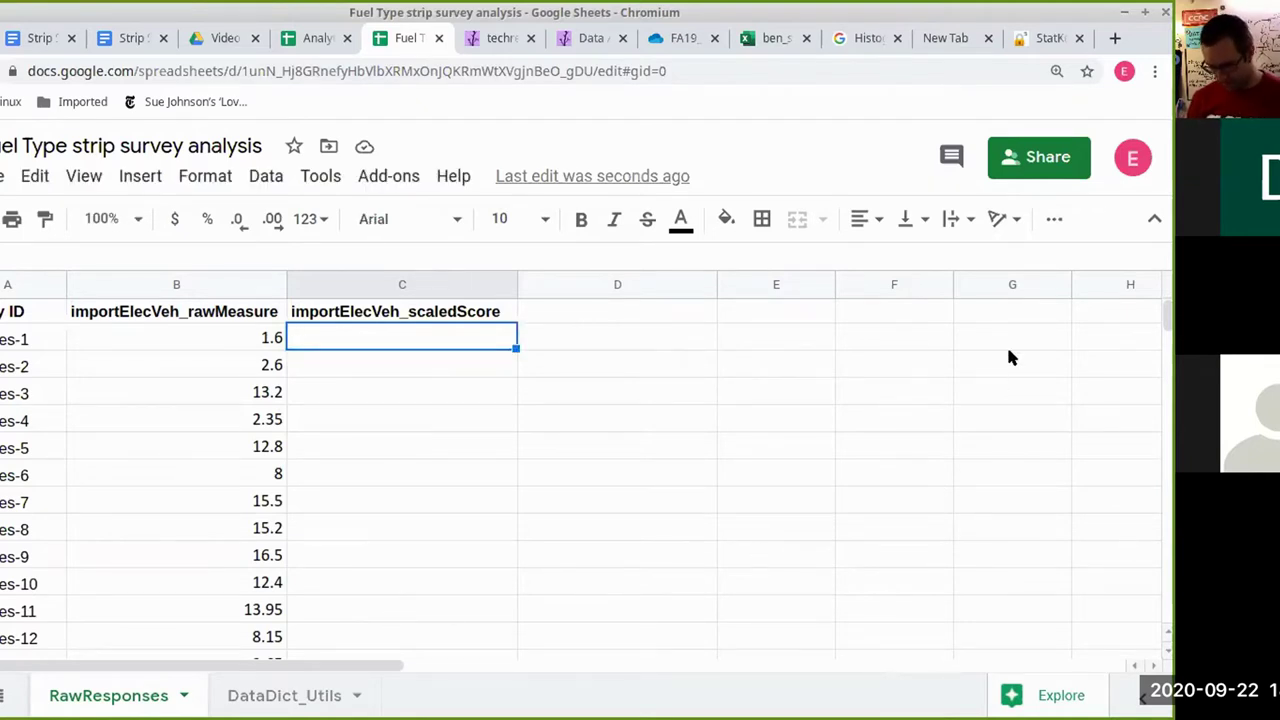
- Go to the DataDict_Utils sheet and enter a short label in cell A4, below the spectrum line length
{"action": "left_click", "coordinate": [1154, 71]}
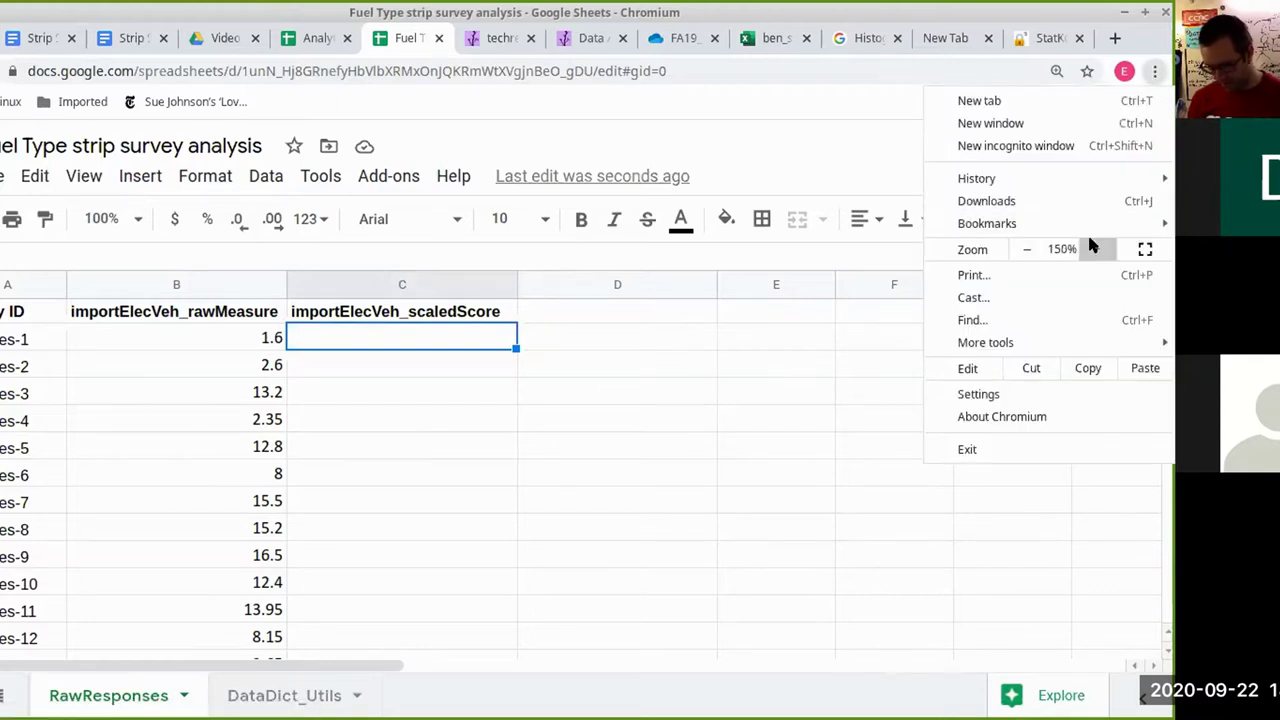
{"action": "left_click", "coordinate": [1100, 249]}
{"action": "key", "text": "Escape"}
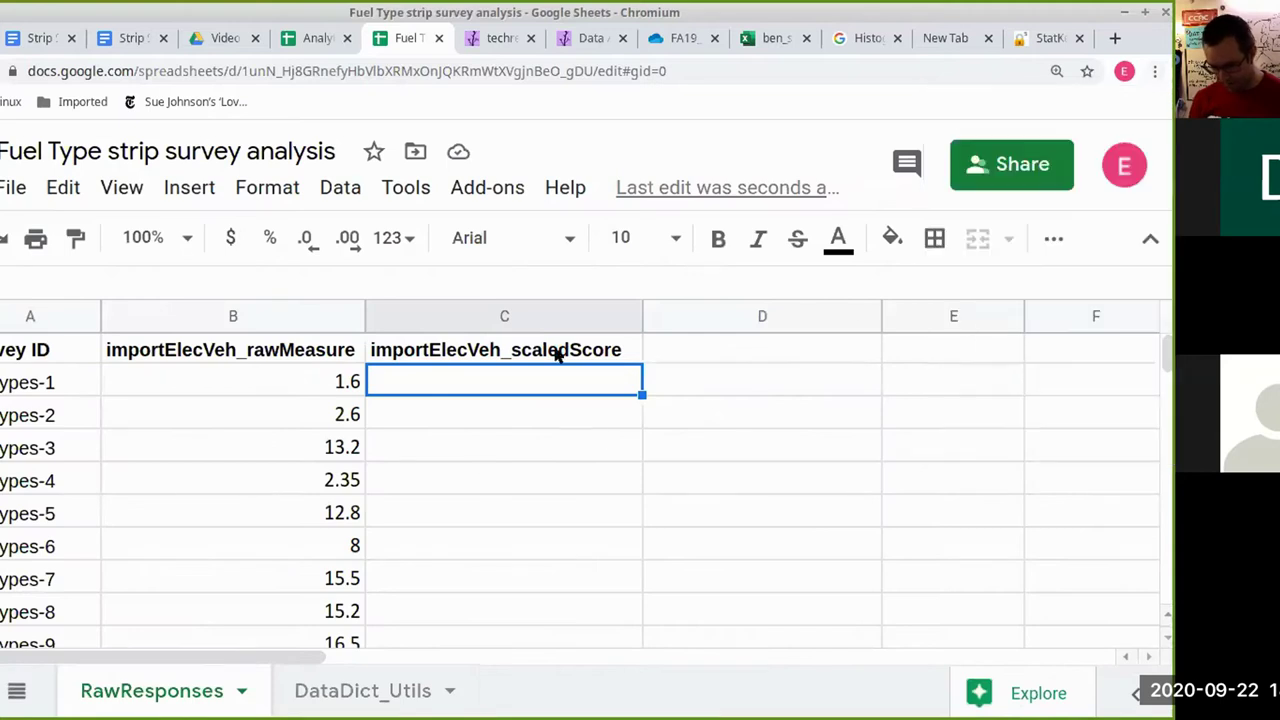
{"action": "left_click", "coordinate": [343, 694]}
{"action": "left_click", "coordinate": [129, 437]}
{"action": "type", "text": "er"}
{"action": "key", "text": "Return"}
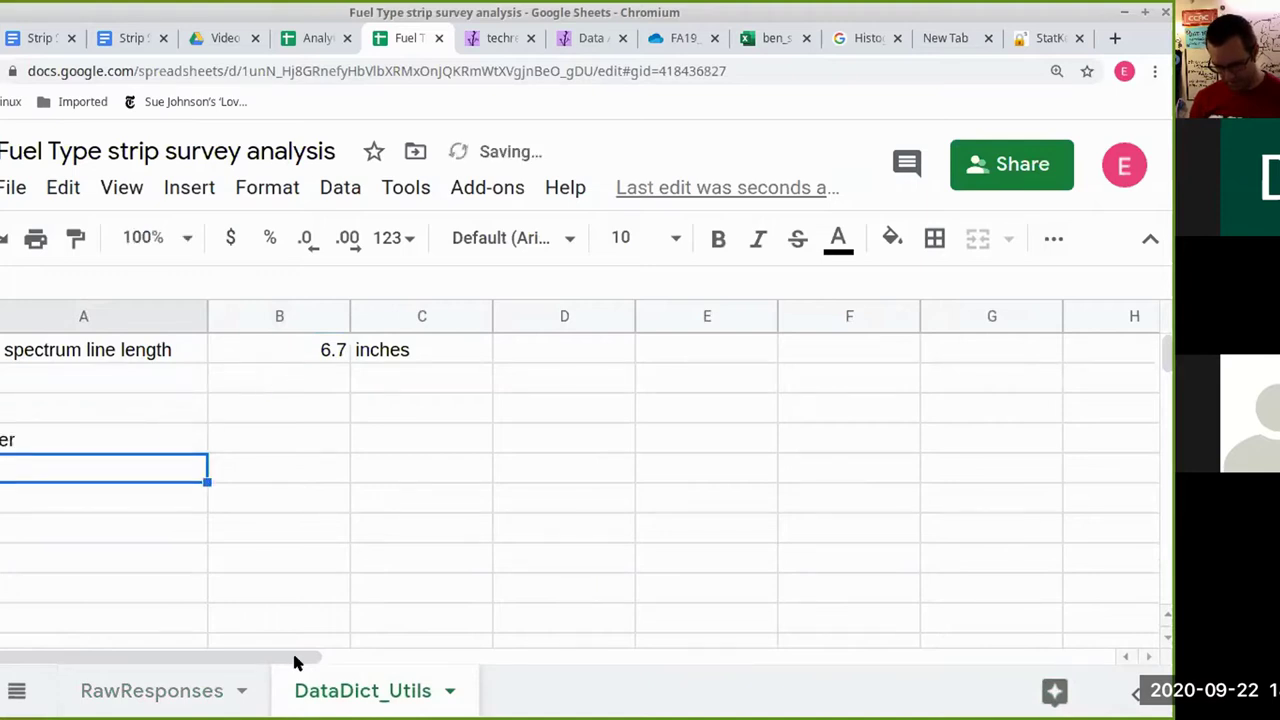
{"action": "key", "text": "Return"}
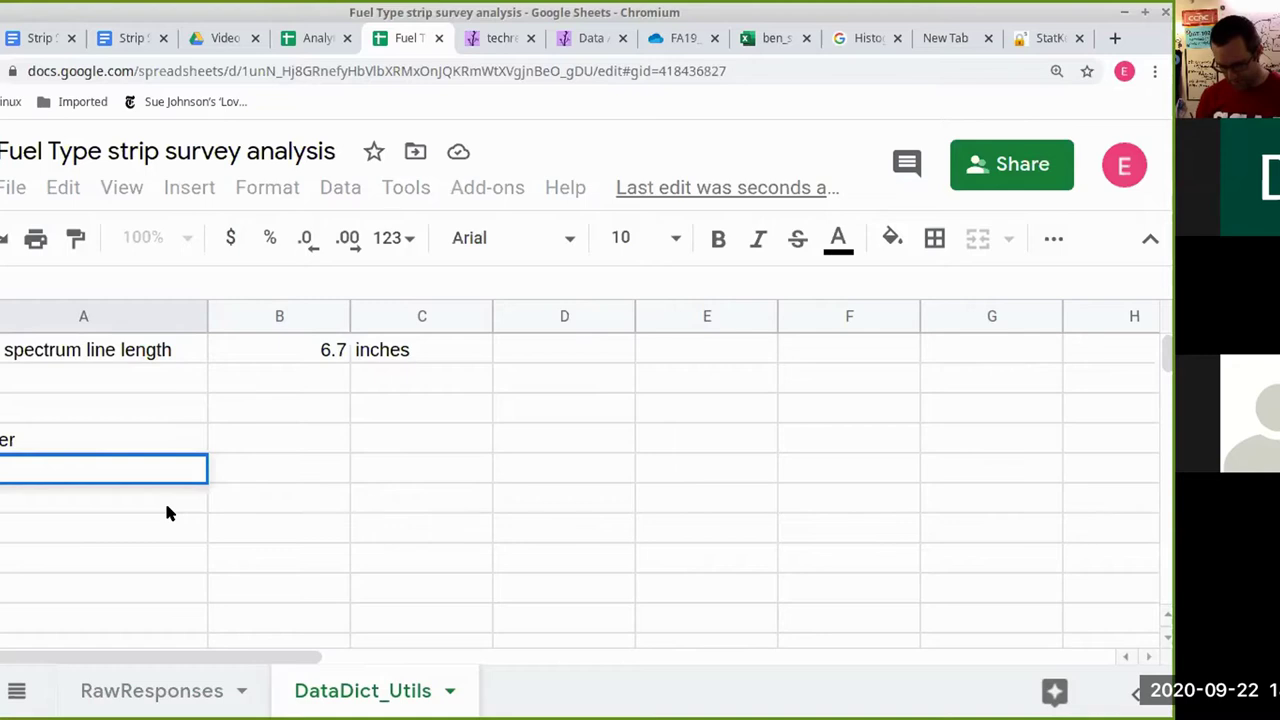
{"action": "type", "text": "="}
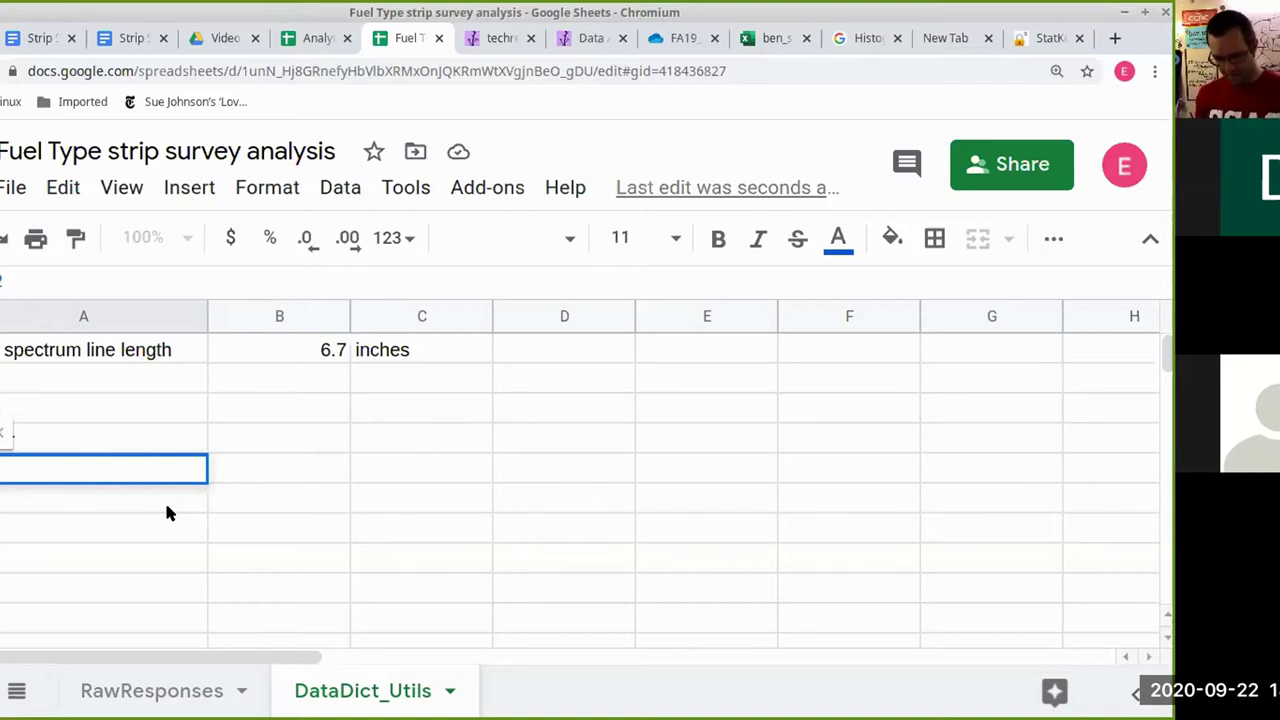
{"action": "key", "text": "Escape"}
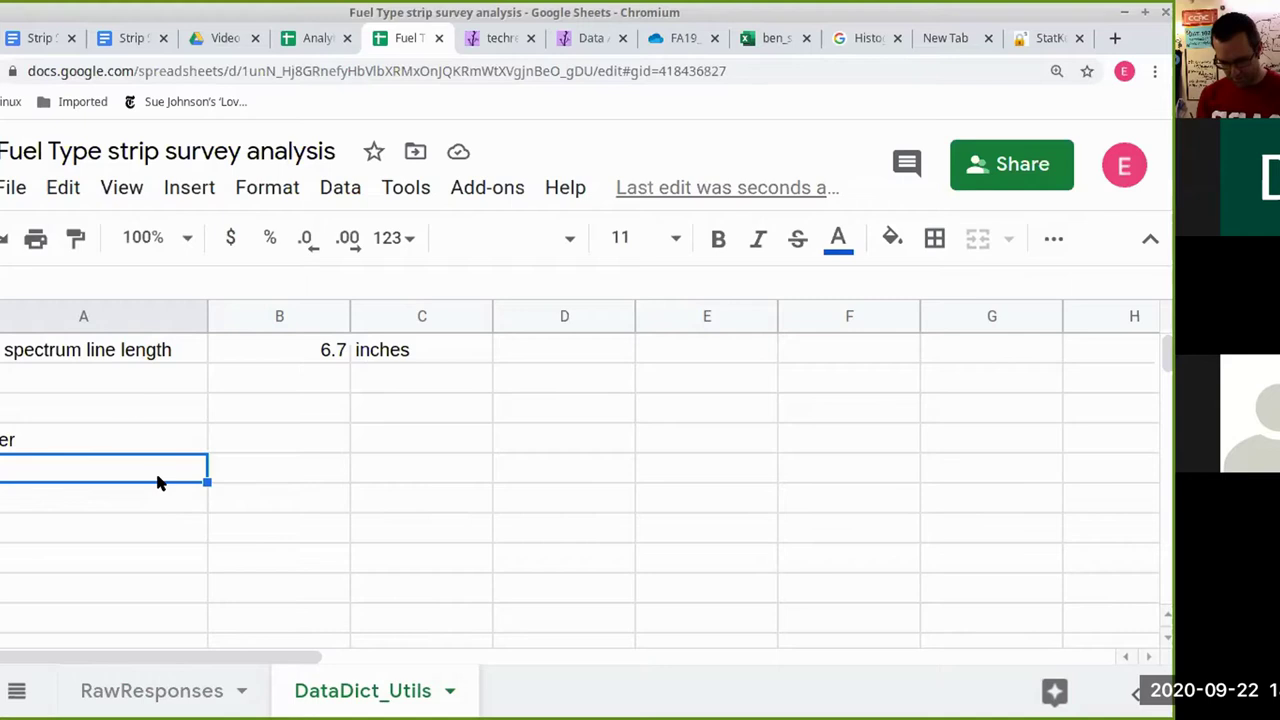
- Enter the label "sample" in A5 and the multiplication formula =56*45 beside it in B5
{"action": "left_click", "coordinate": [118, 392]}
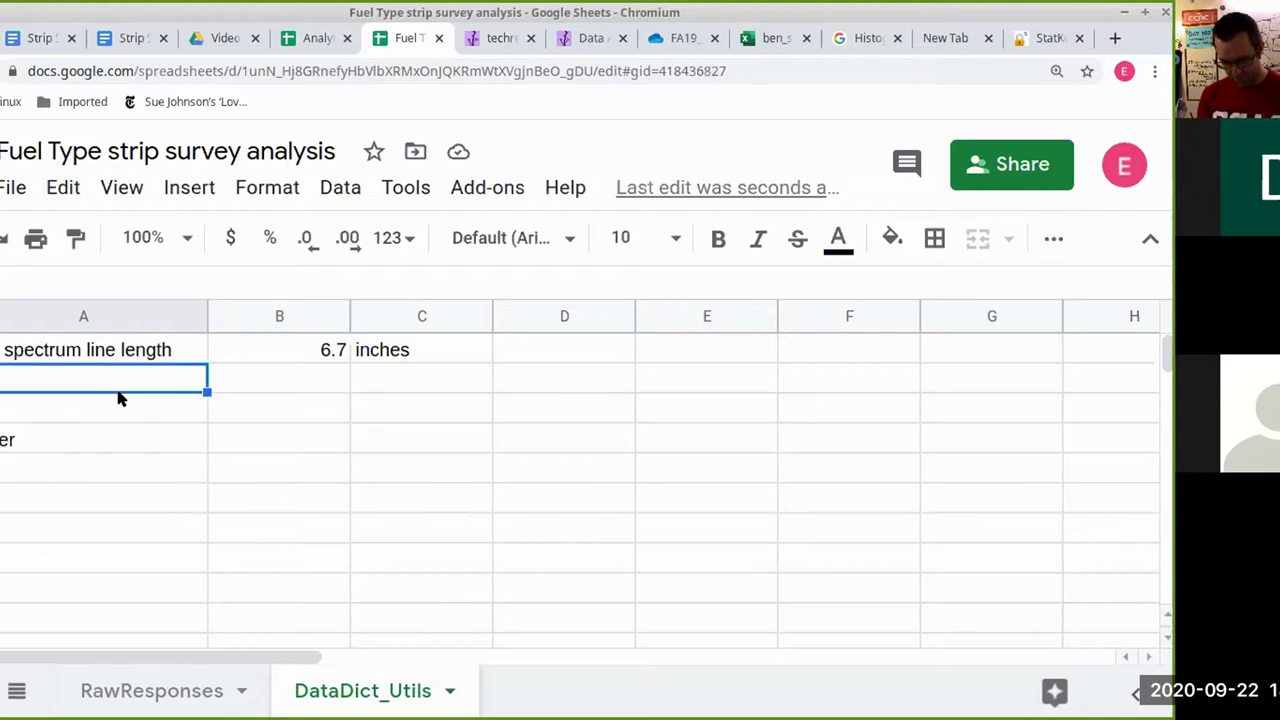
{"action": "left_click", "coordinate": [274, 441]}
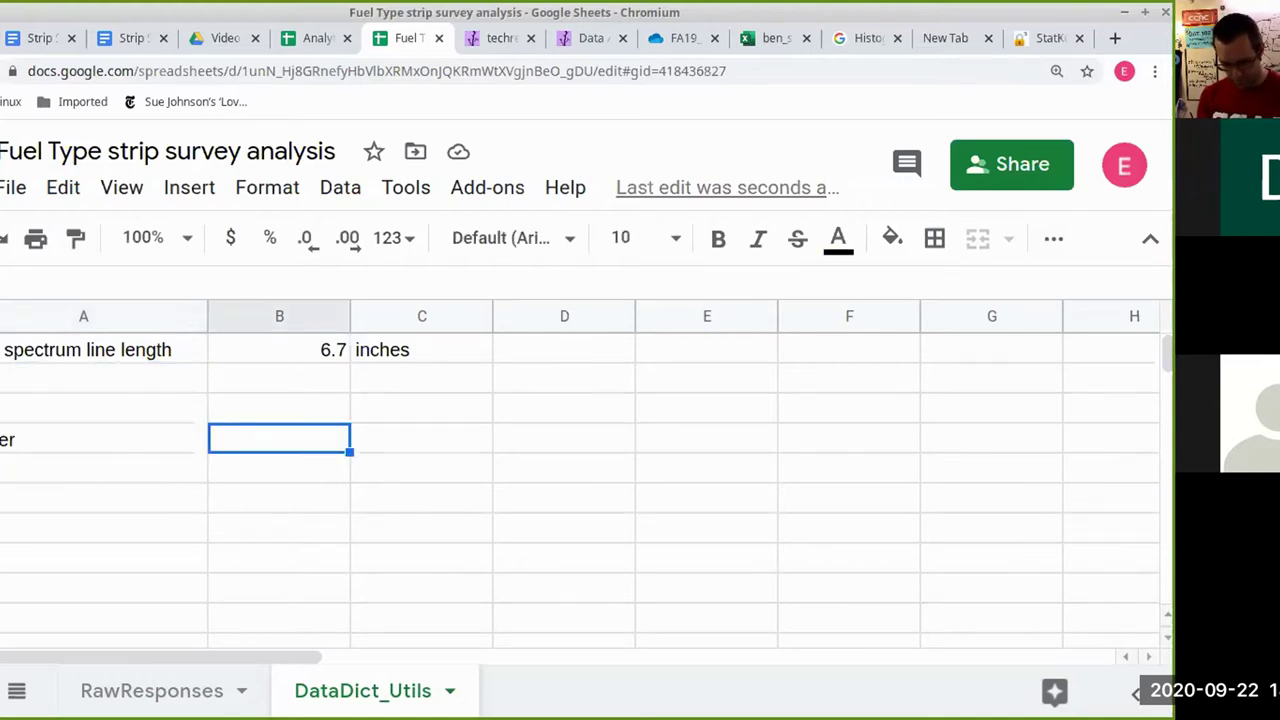
{"action": "left_click", "coordinate": [101, 436]}
{"action": "left_click", "coordinate": [97, 469]}
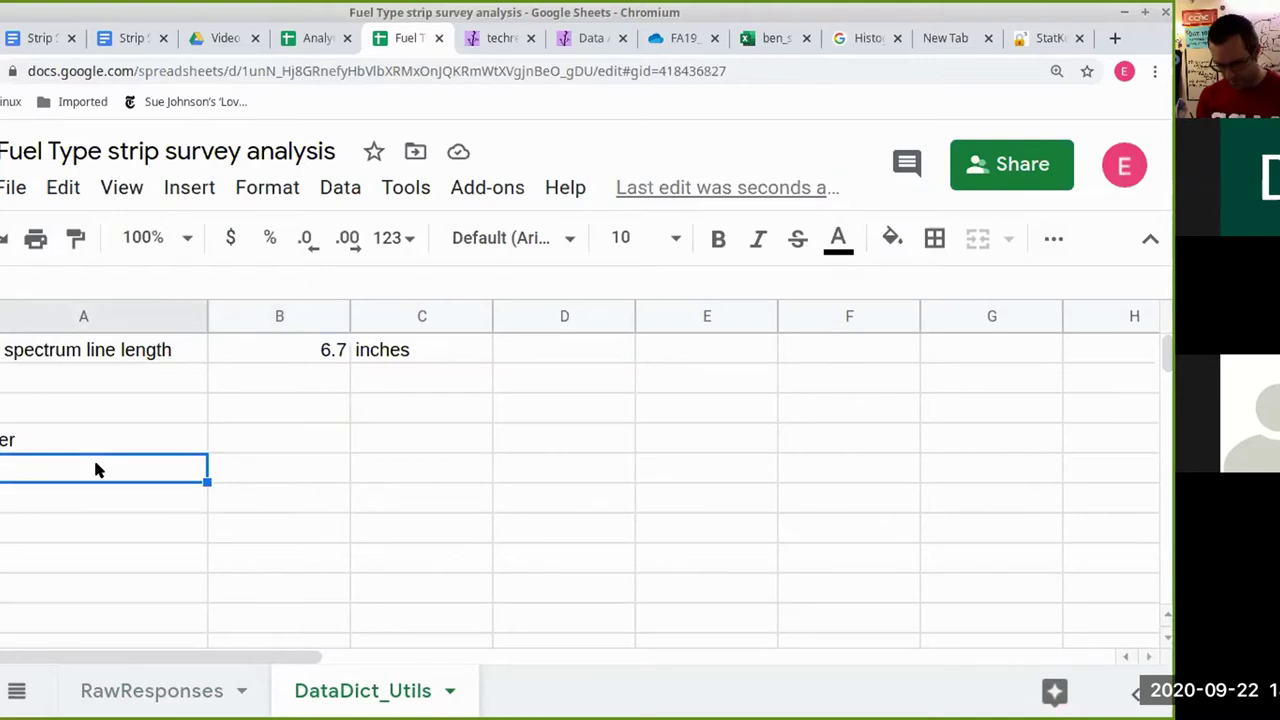
{"action": "type", "text": "sample"}
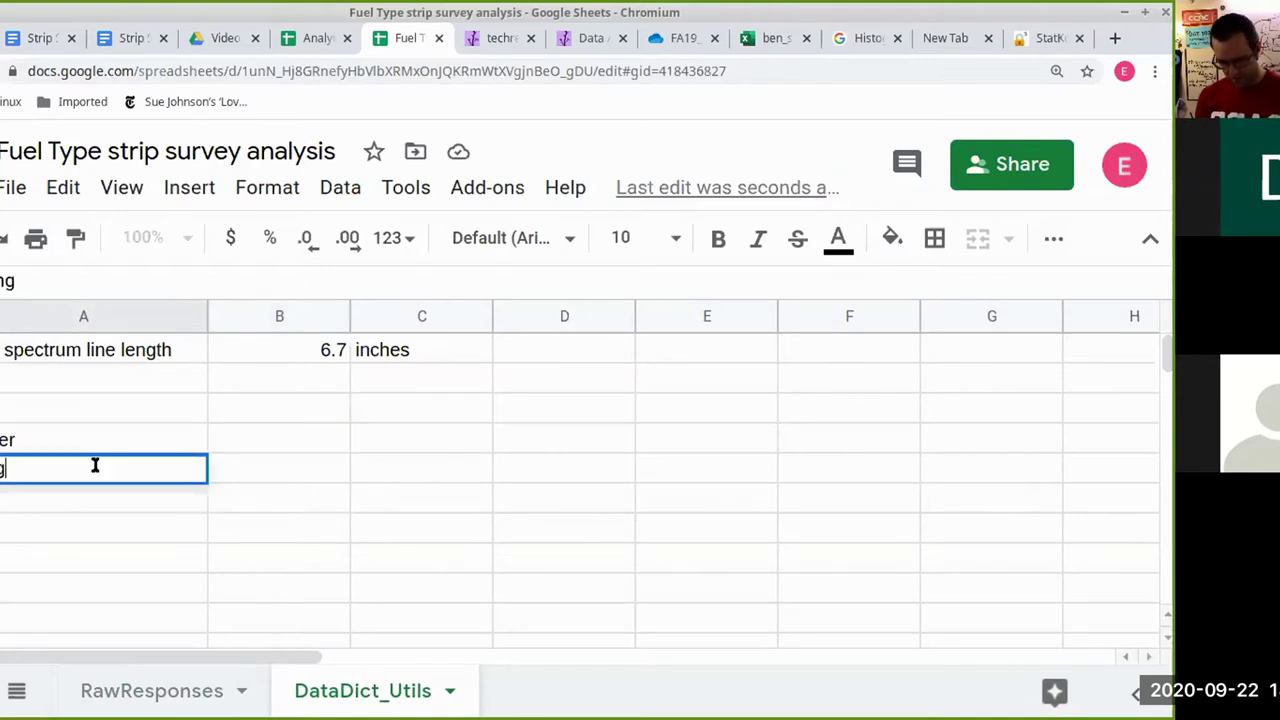
{"action": "key", "text": "Tab"}
{"action": "type", "text": "="}
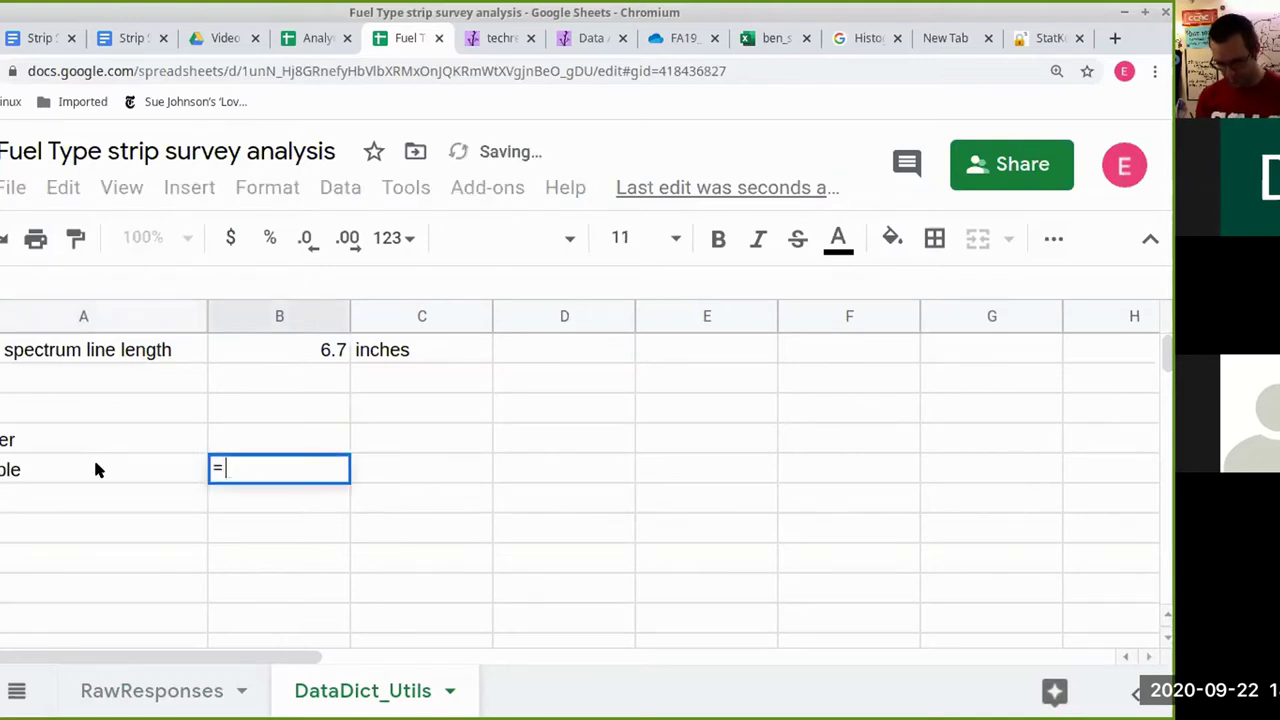
{"action": "type", "text": "56*45"}
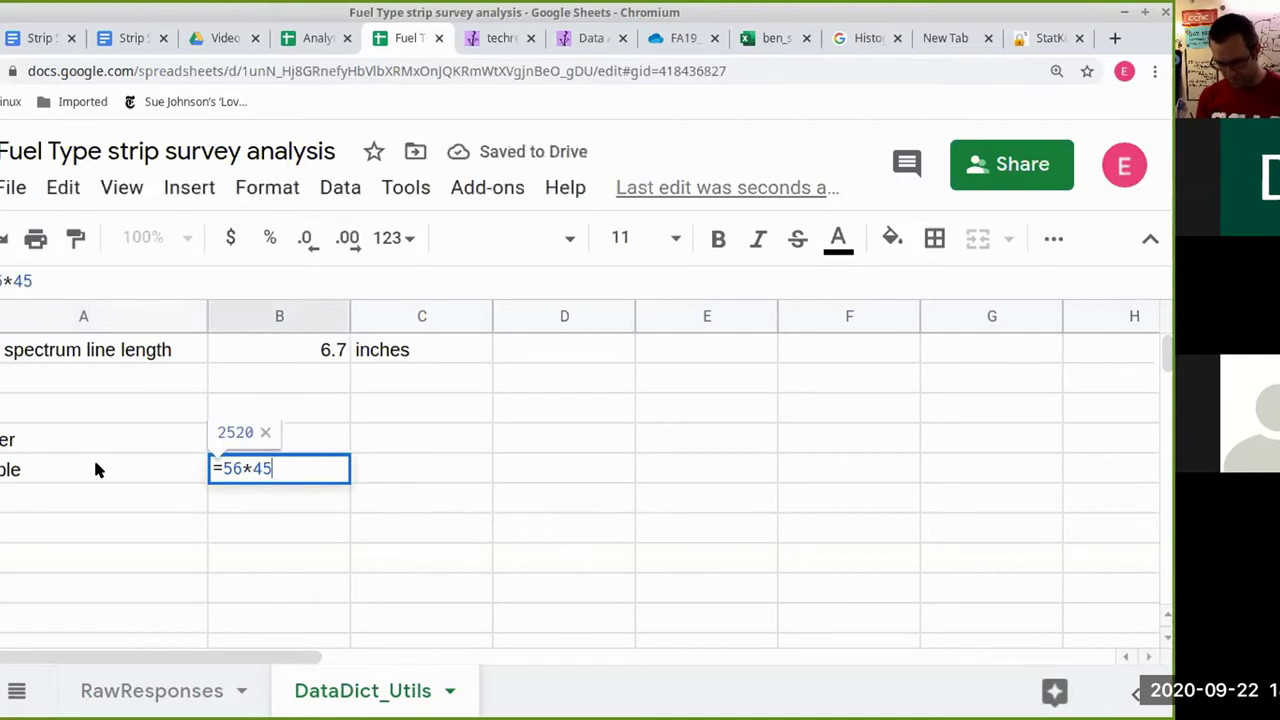
{"action": "key", "text": "Return"}
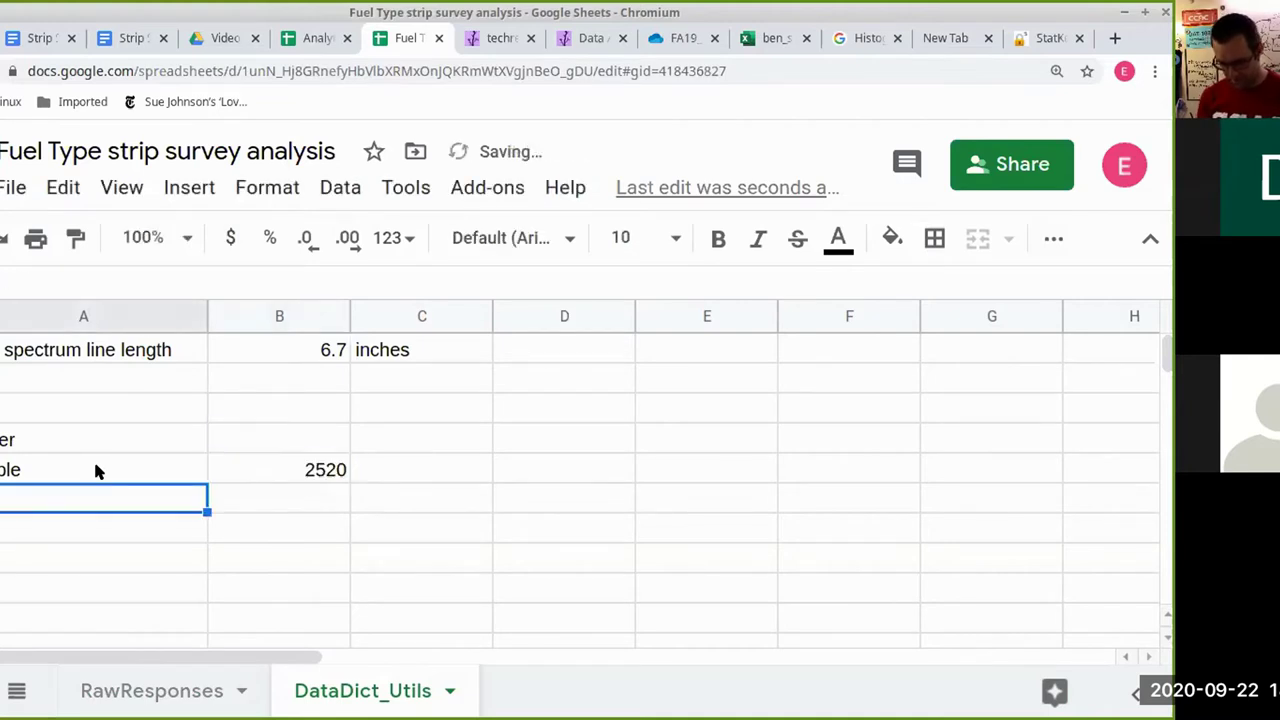
- Examine the formula behind the value in B5 and compare it with the neighbouring empty cells
{"action": "left_click", "coordinate": [262, 484]}
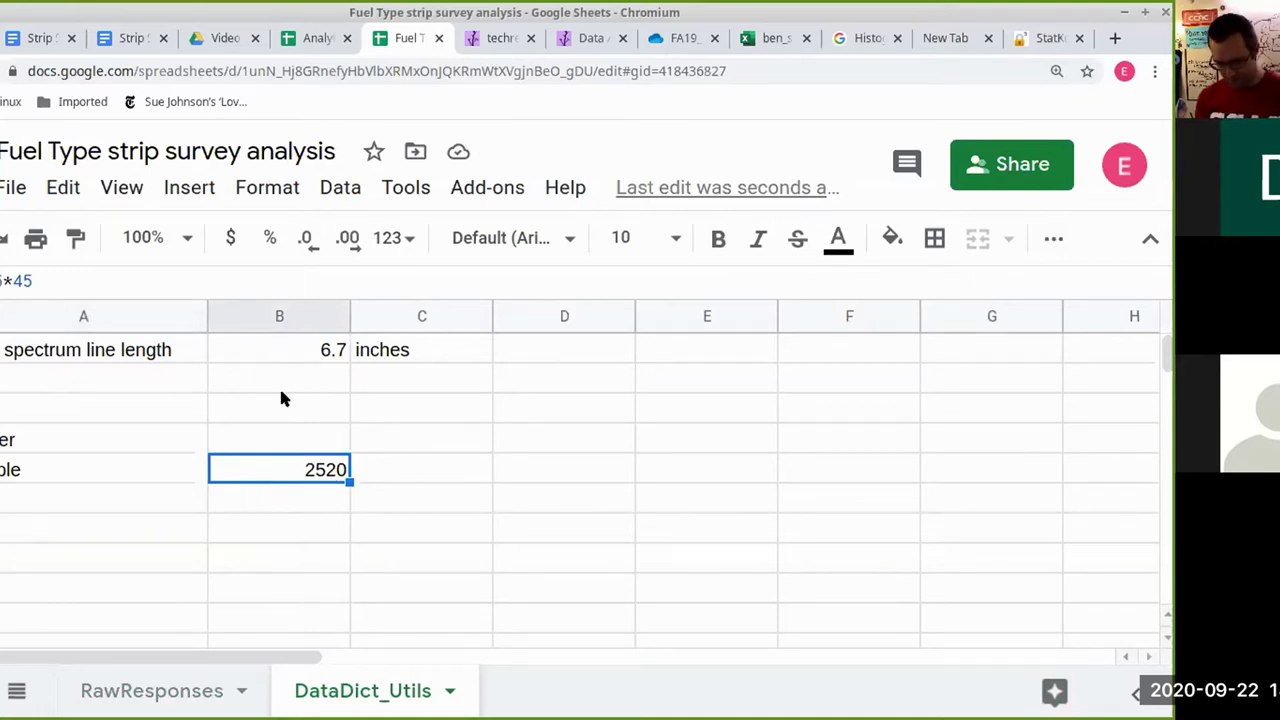
{"action": "left_click", "coordinate": [10, 281]}
{"action": "key", "text": "Escape"}
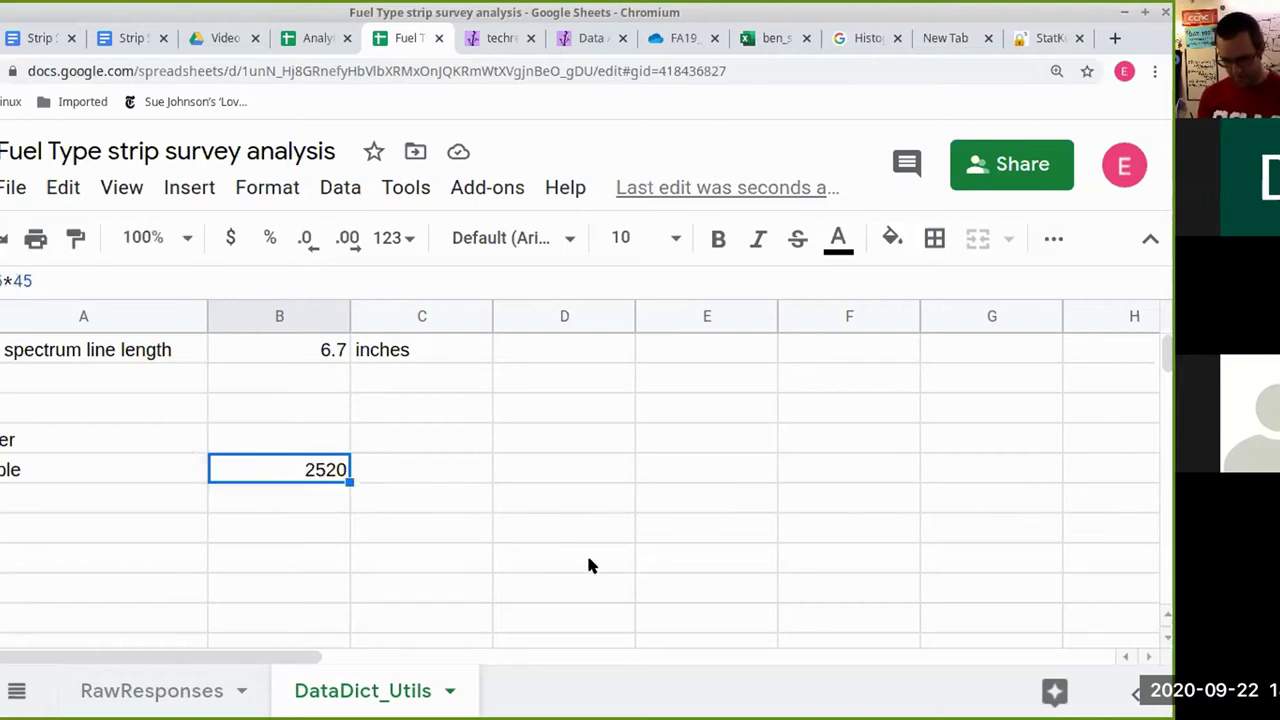
{"action": "left_click", "coordinate": [267, 496]}
{"action": "left_click", "coordinate": [268, 450]}
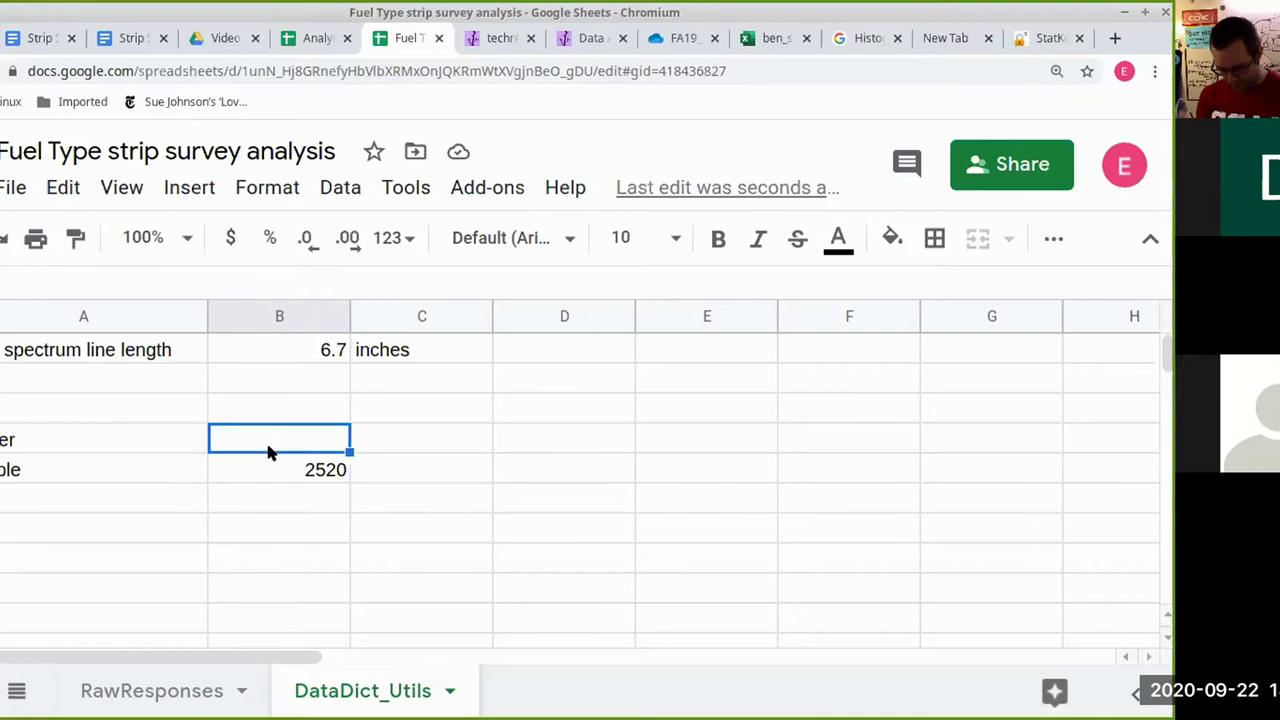
{"action": "left_click", "coordinate": [264, 482]}
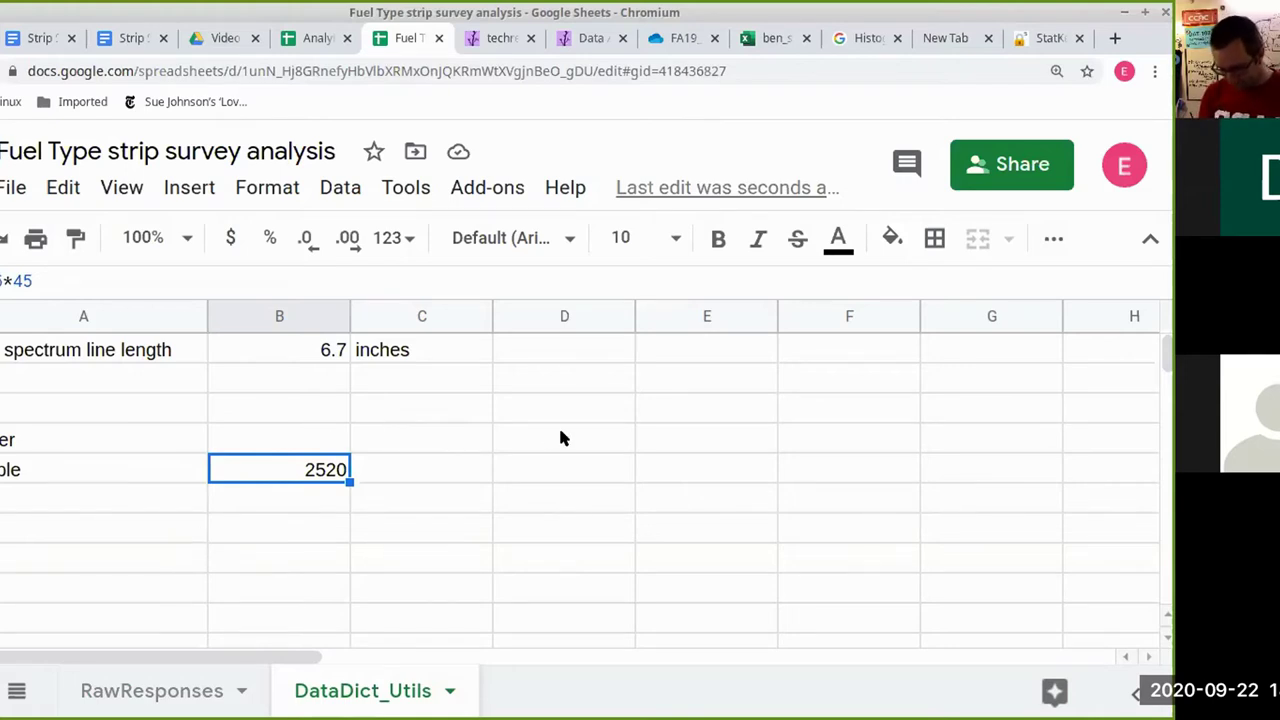
{"action": "left_click", "coordinate": [91, 556]}
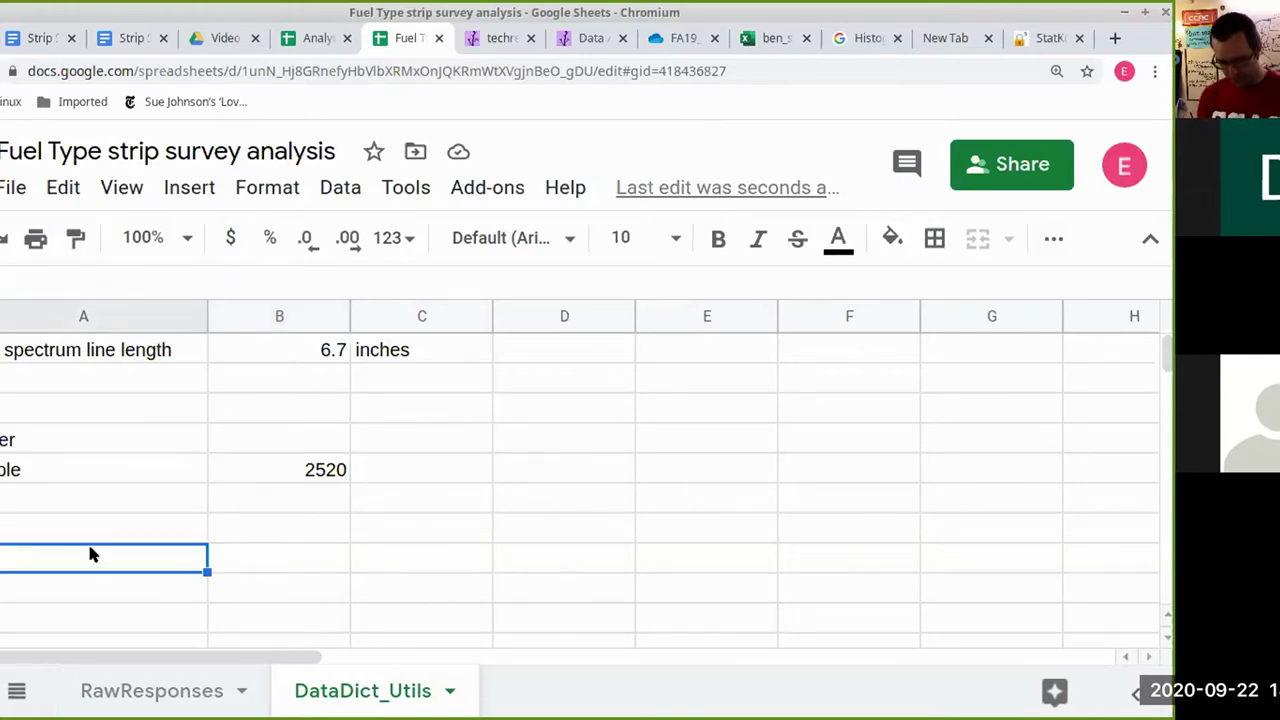
{"action": "left_click", "coordinate": [298, 475]}
{"action": "left_click", "coordinate": [302, 492]}
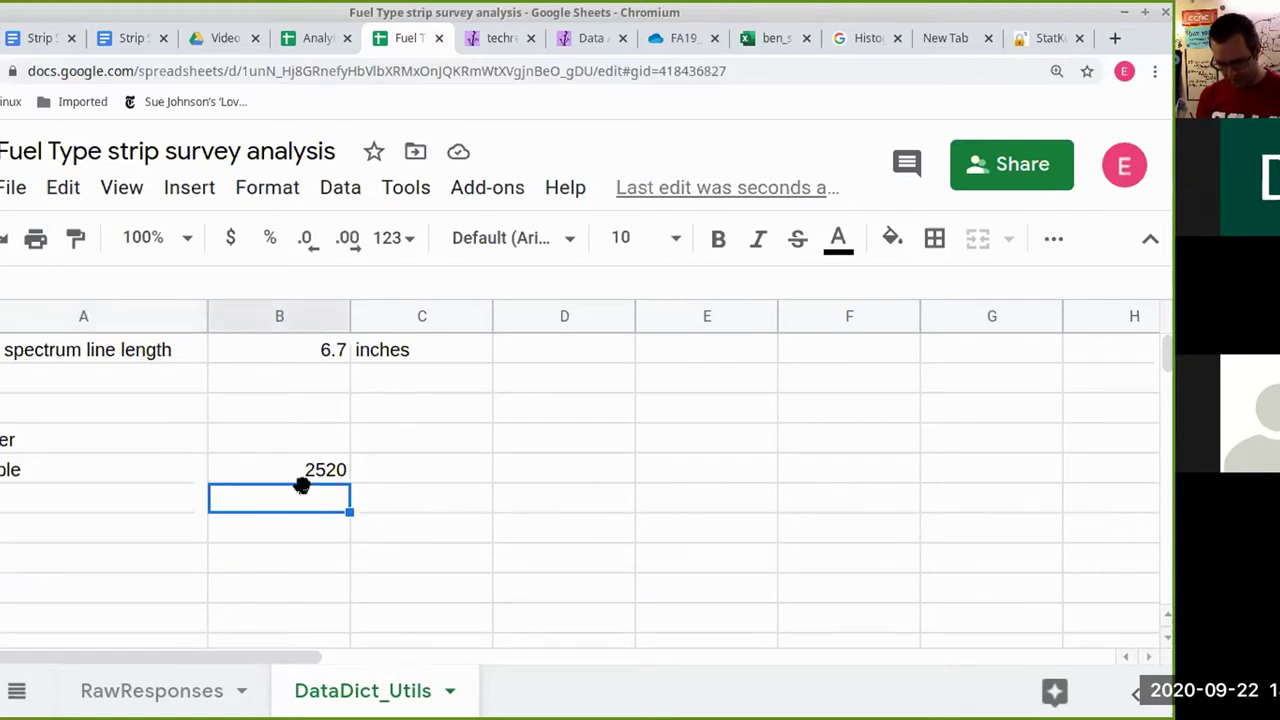
- Compare the formula in B5 with its displayed value and the neighbouring label cells, opening the cell for editing to inspect it
{"action": "left_click", "coordinate": [295, 470]}
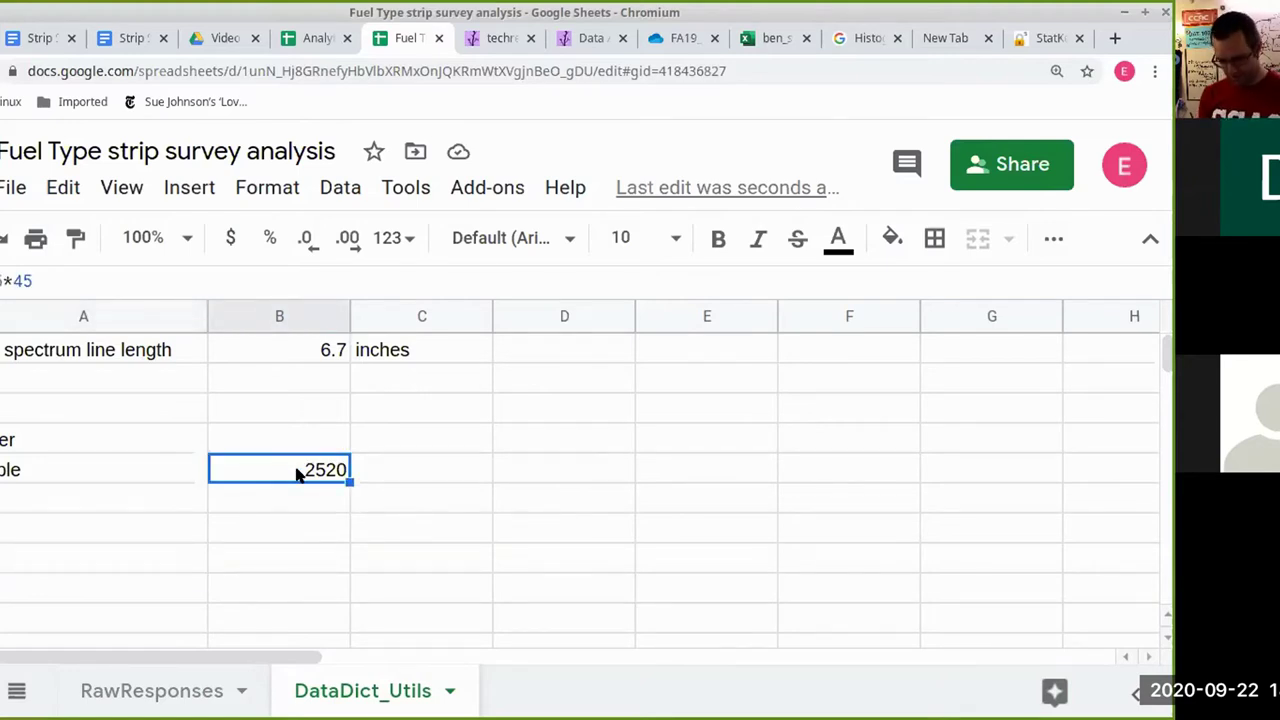
{"action": "left_click", "coordinate": [132, 443]}
{"action": "left_click", "coordinate": [148, 470]}
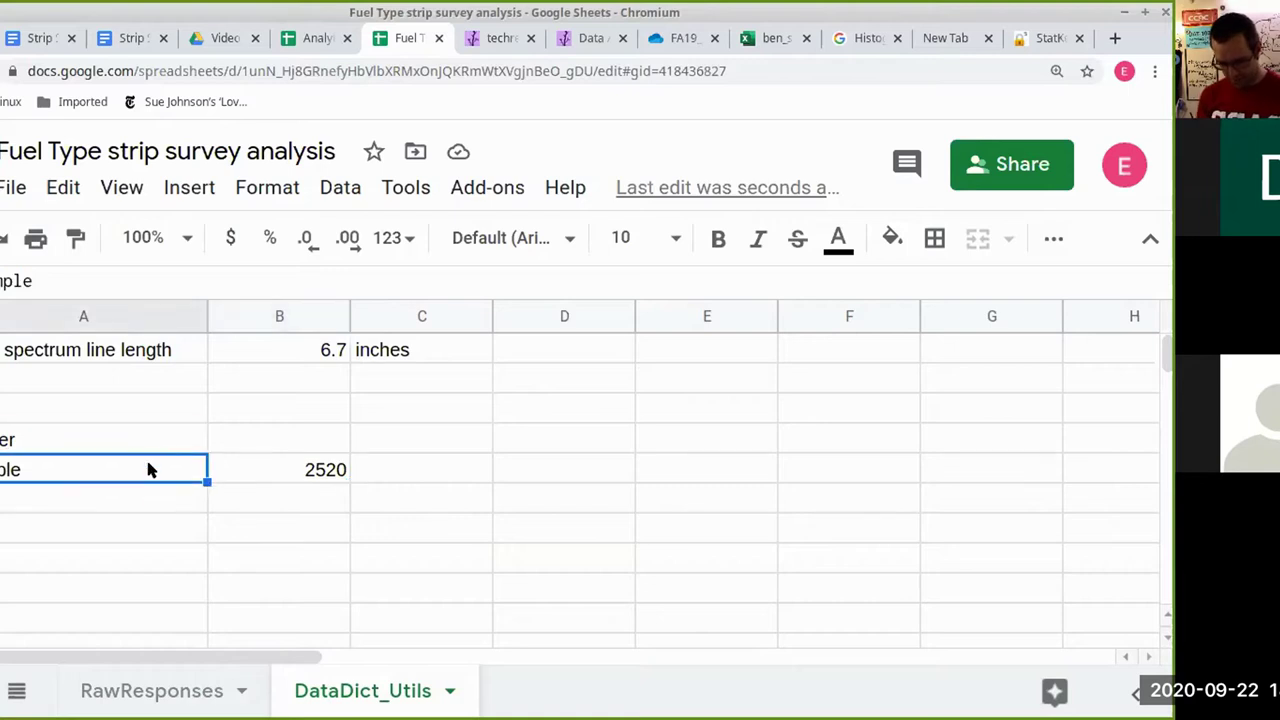
{"action": "left_click", "coordinate": [330, 462]}
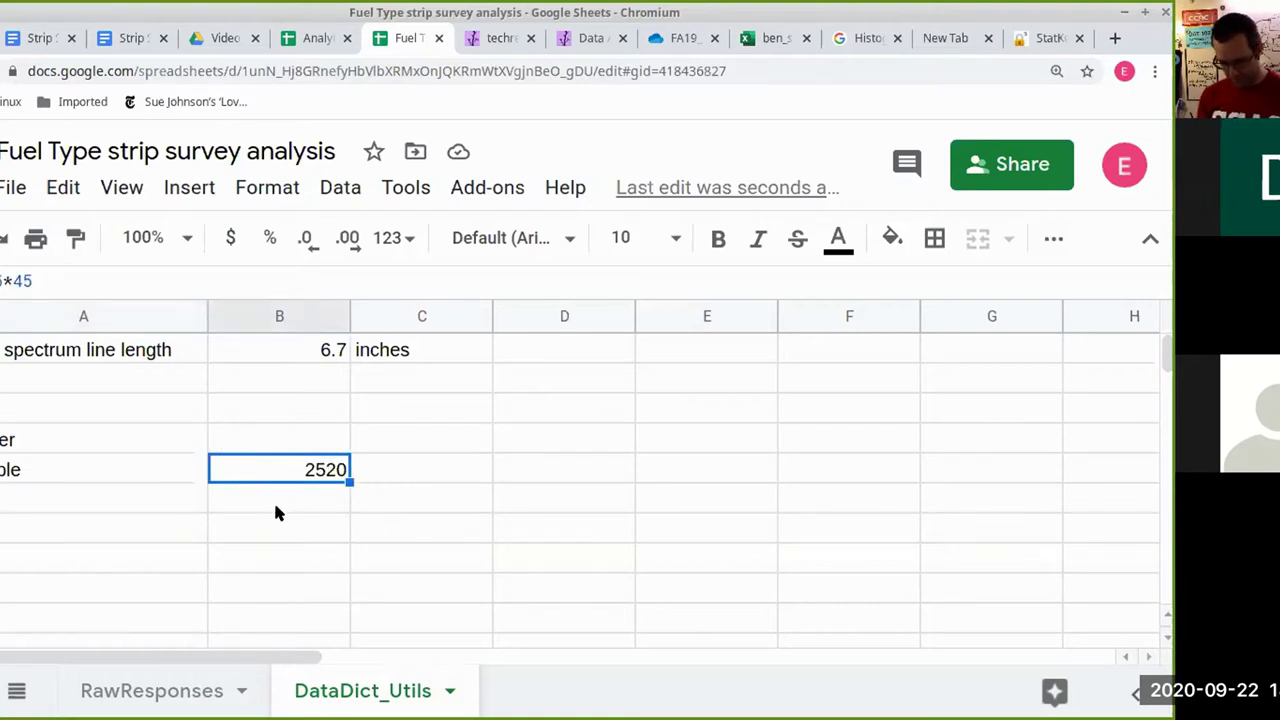
{"action": "left_click", "coordinate": [292, 547]}
{"action": "left_click", "coordinate": [306, 468]}
{"action": "key", "text": "Return"}
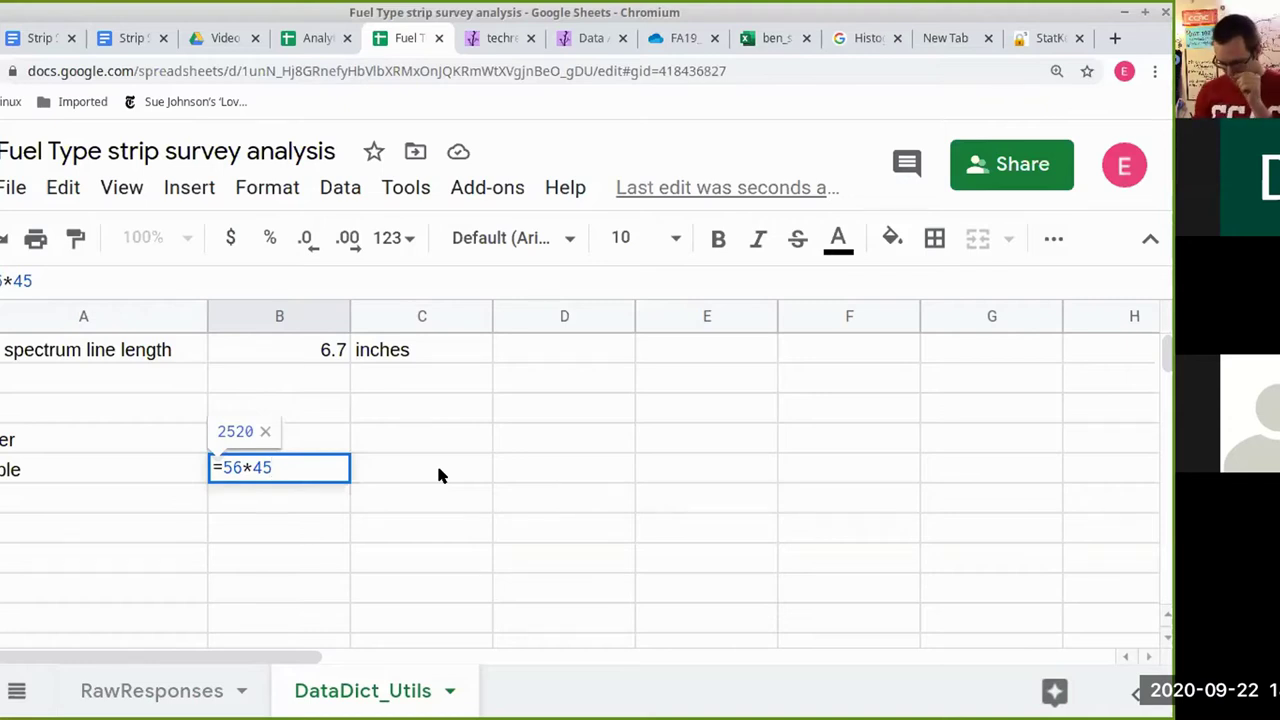
{"action": "key", "text": "Return"}
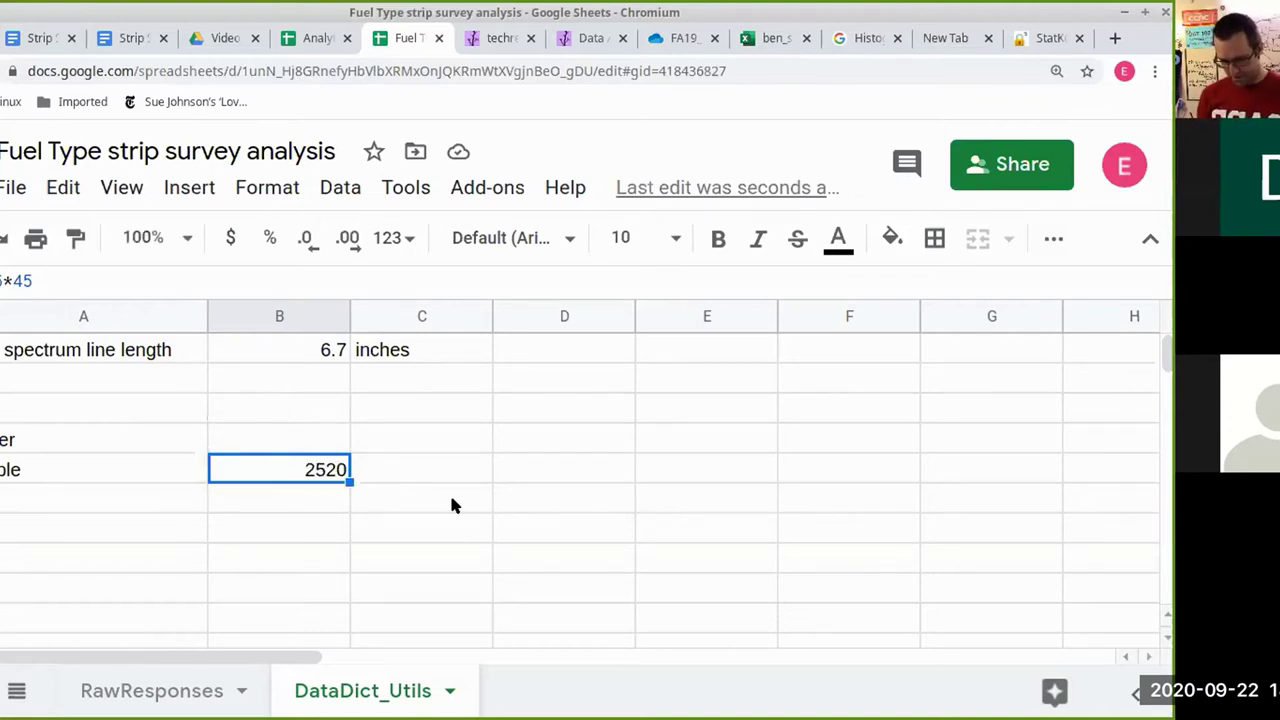
{"action": "key", "text": "F2"}
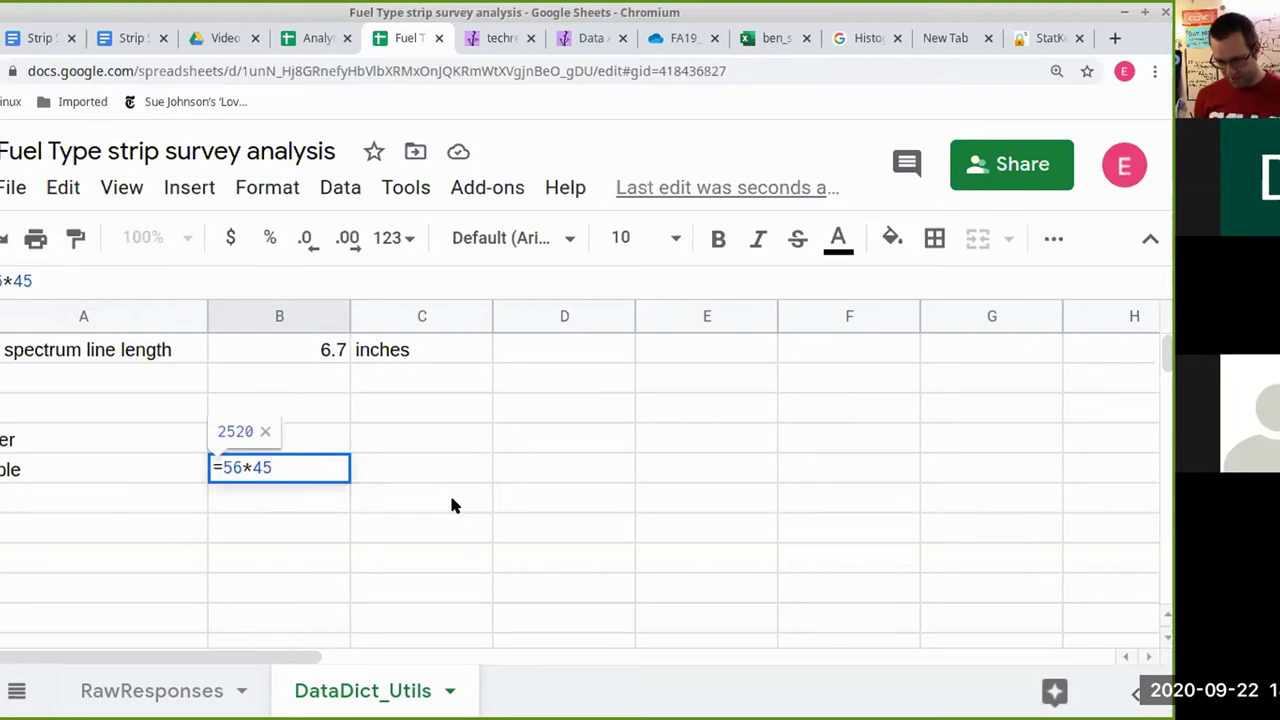
{"action": "key", "text": "Escape"}
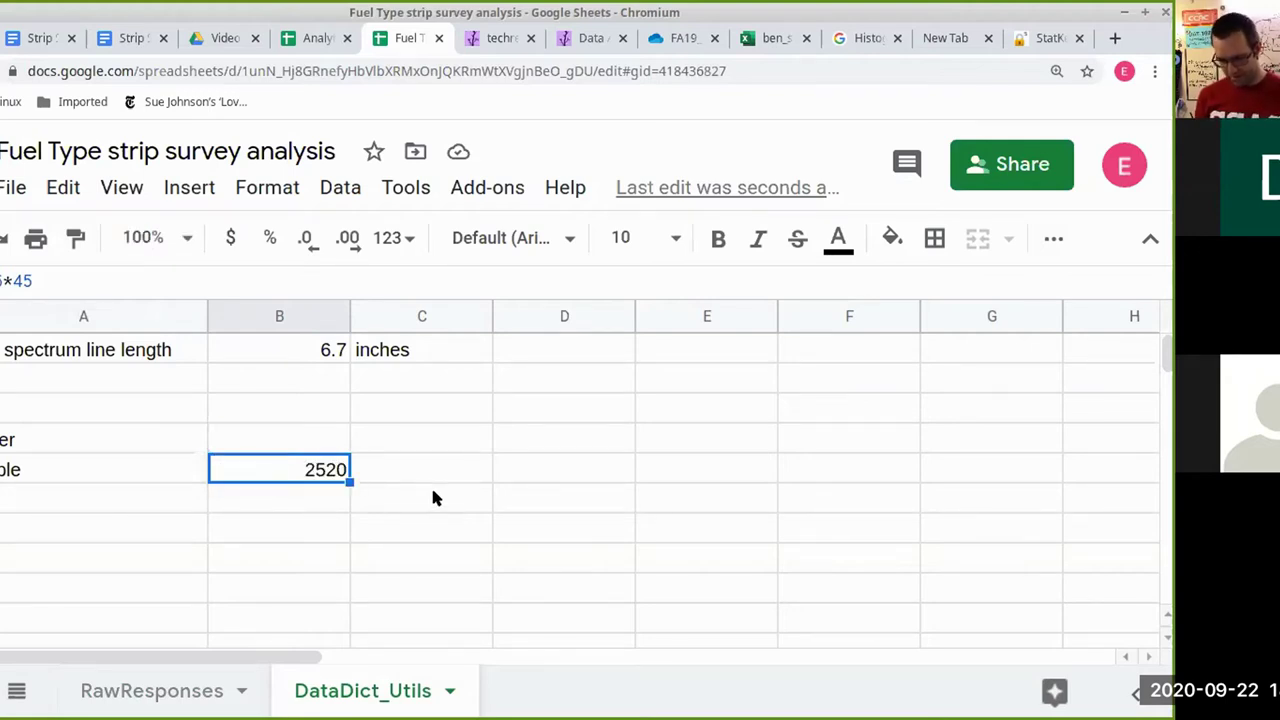
{"action": "double_click", "coordinate": [301, 467]}
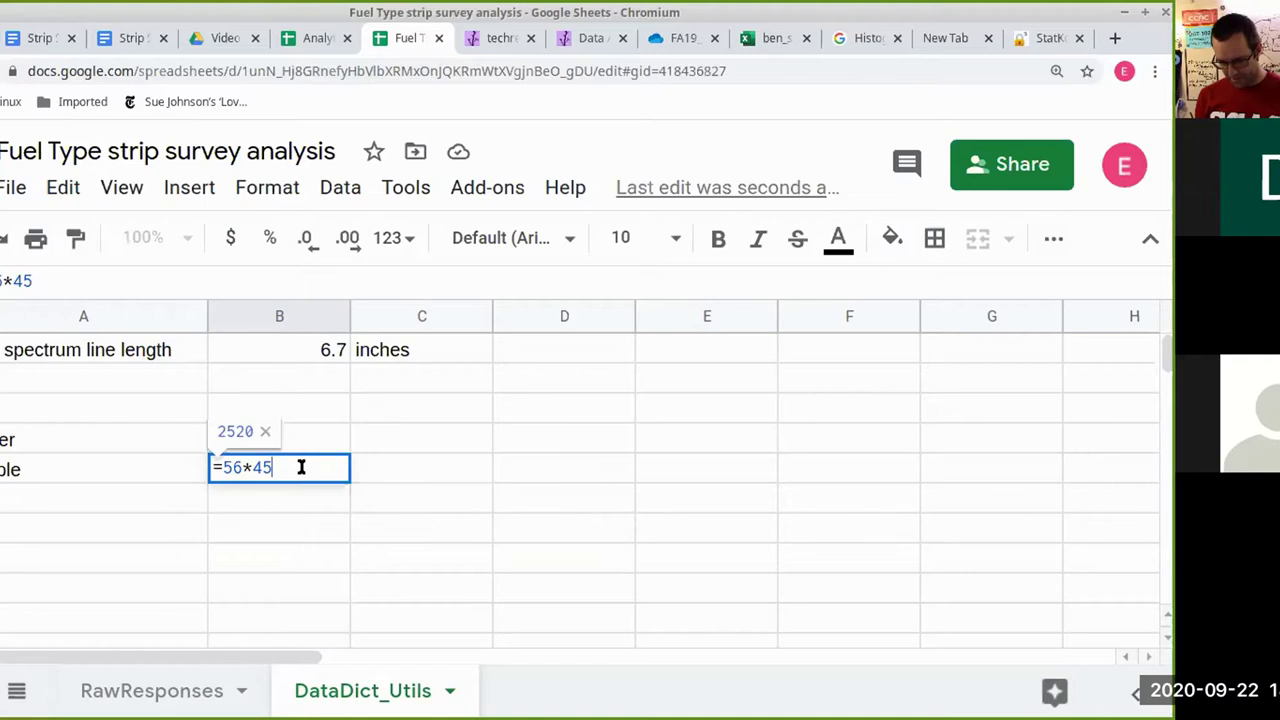
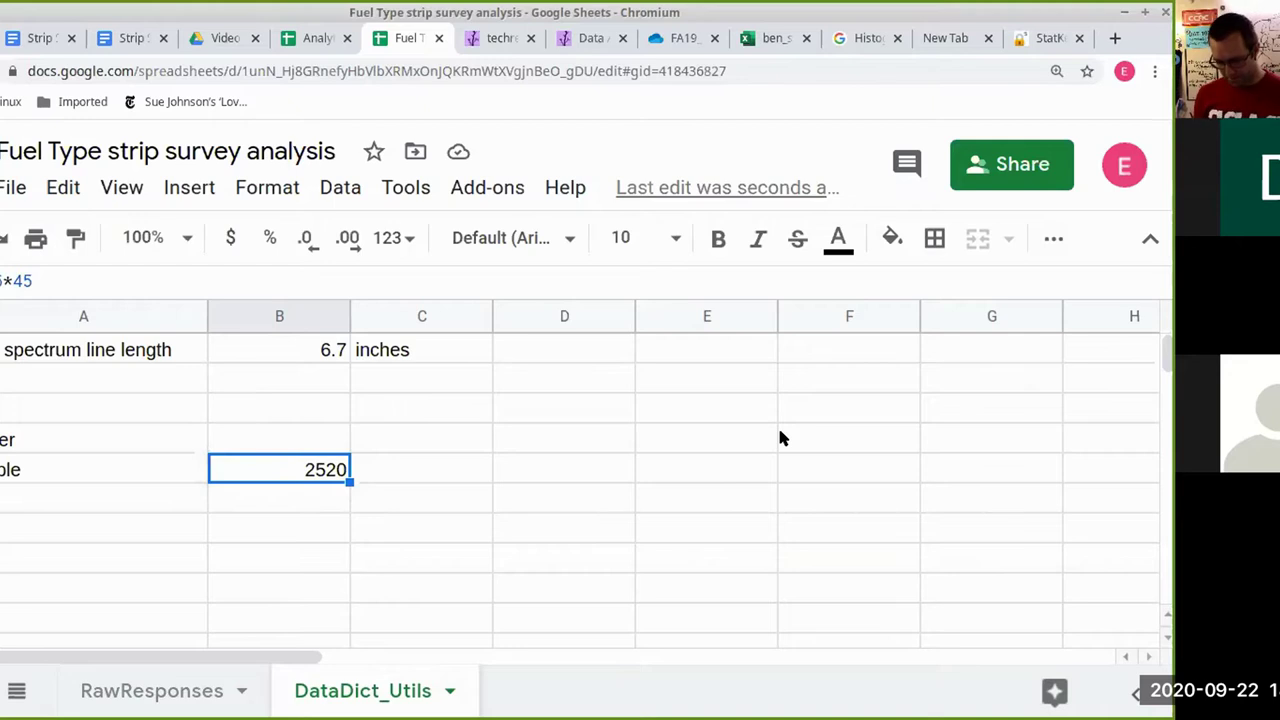
{"action": "key", "text": "Down"}
{"action": "key", "text": "Down"}
{"action": "key", "text": "Down"}
{"action": "key", "text": "Up"}
{"action": "key", "text": "Up"}
{"action": "key", "text": "Up"}
{"action": "key", "text": "Up"}
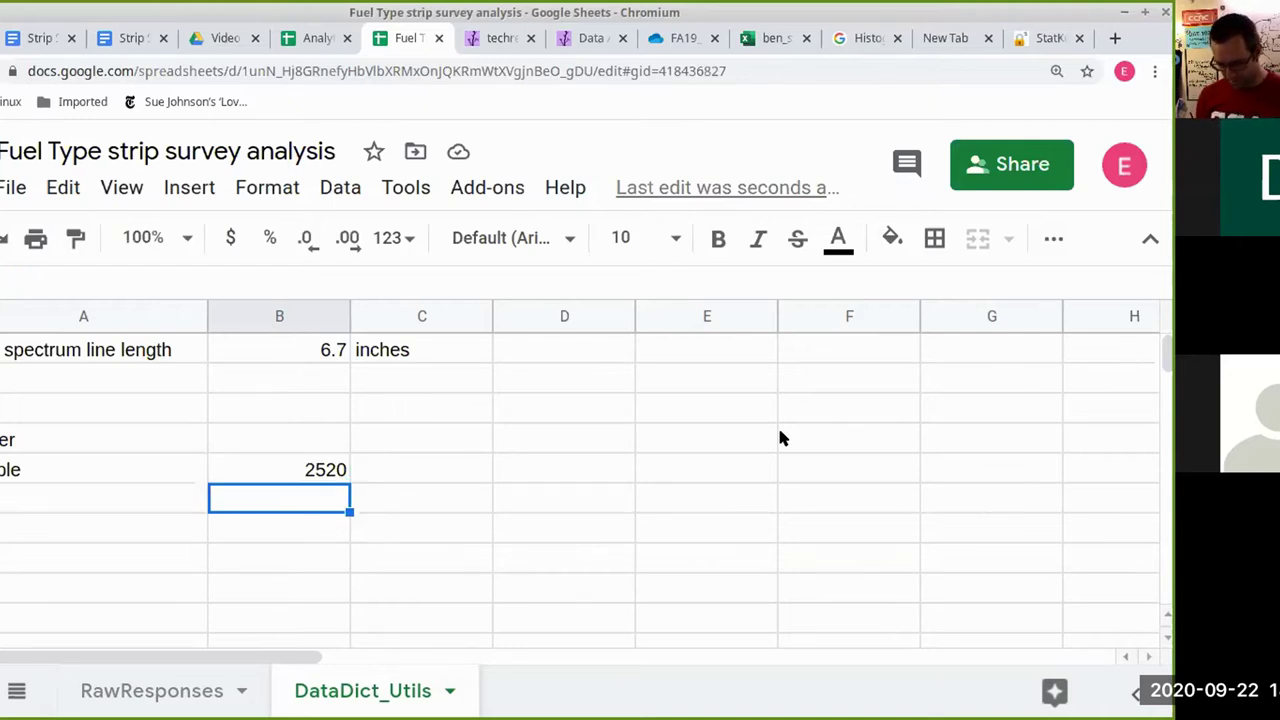
{"action": "key", "text": "Up"}
{"action": "key", "text": "Up"}
{"action": "key", "text": "Left"}
{"action": "key", "text": "Down"}
{"action": "key", "text": "Down"}
{"action": "key", "text": "Down"}
{"action": "key", "text": "Up"}
{"action": "key", "text": "Up"}
{"action": "key", "text": "Up"}
{"action": "key", "text": "Up"}
{"action": "key", "text": "Down"}
{"action": "key", "text": "Down"}
{"action": "key", "text": "Down"}
{"action": "key", "text": "Down"}
{"action": "key", "text": "Down"}
{"action": "key", "text": "Right"}
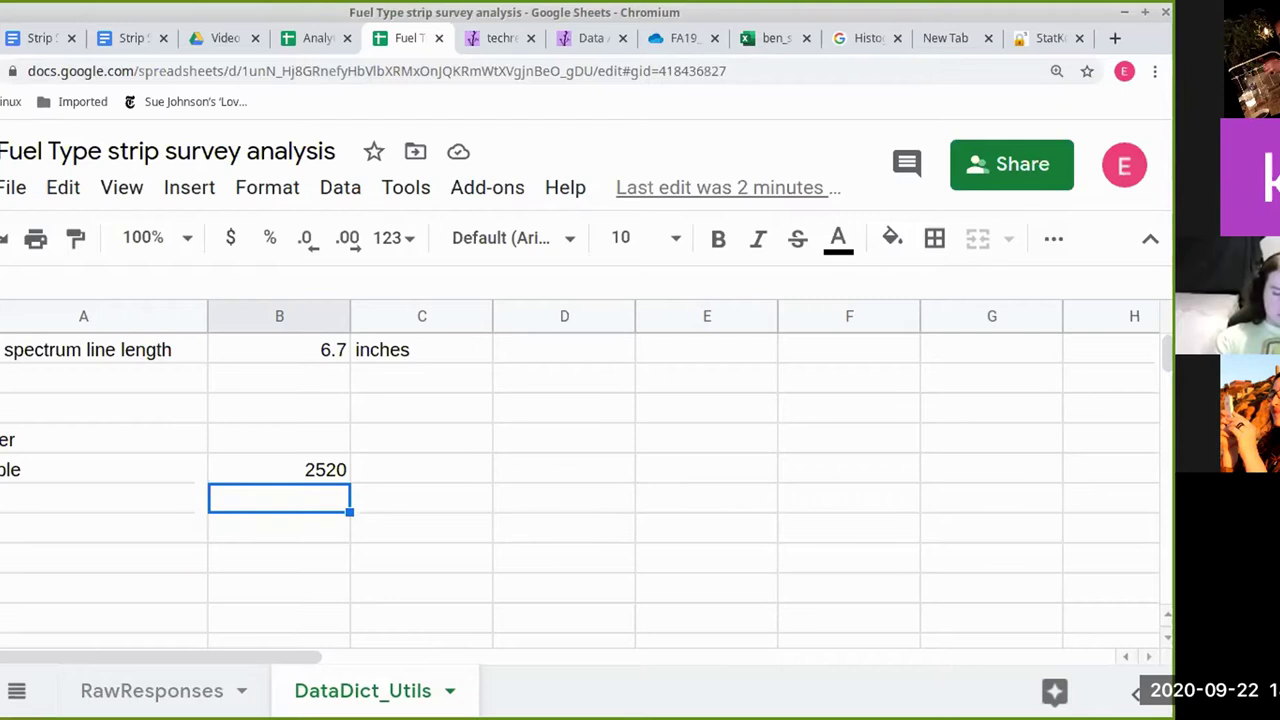
{"action": "left_click", "coordinate": [104, 498]}
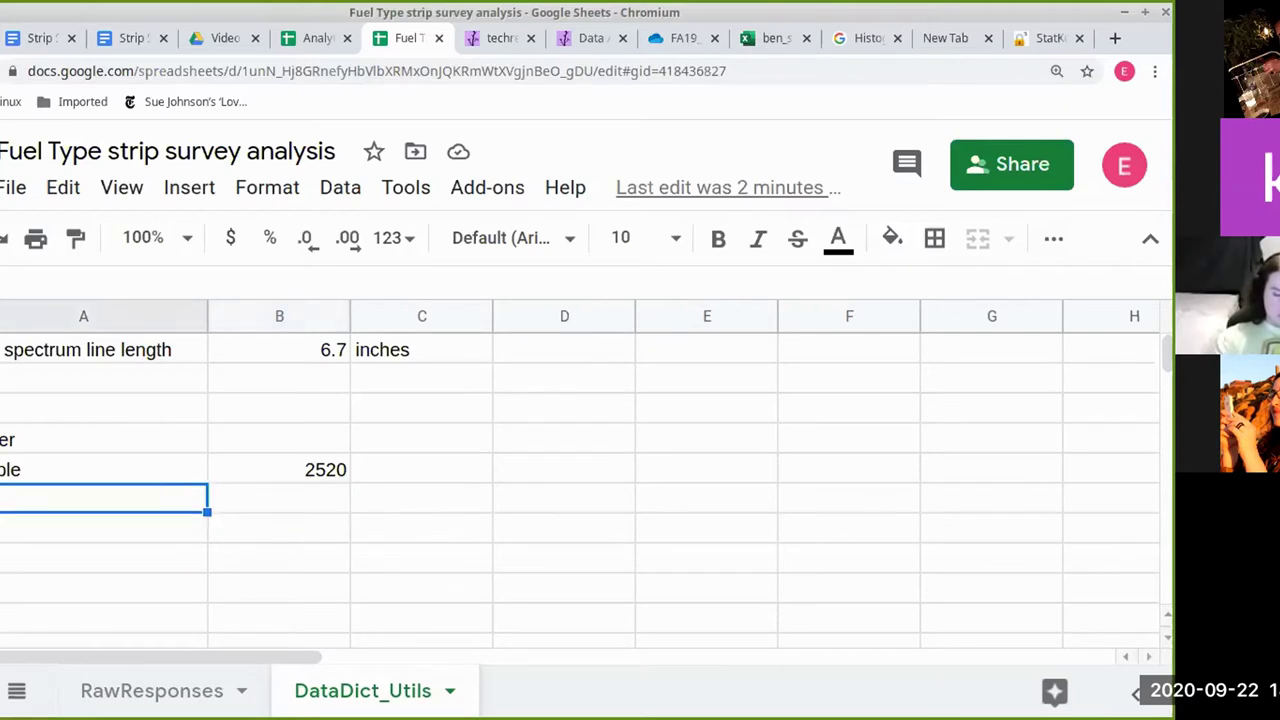
{"action": "key", "text": "shift+Up"}
{"action": "key", "text": "shift+Up"}
{"action": "key", "text": "shift+Up"}
{"action": "key", "text": "shift+Up"}
{"action": "key", "text": "shift+Up"}
{"action": "key", "text": "shift+Right"}
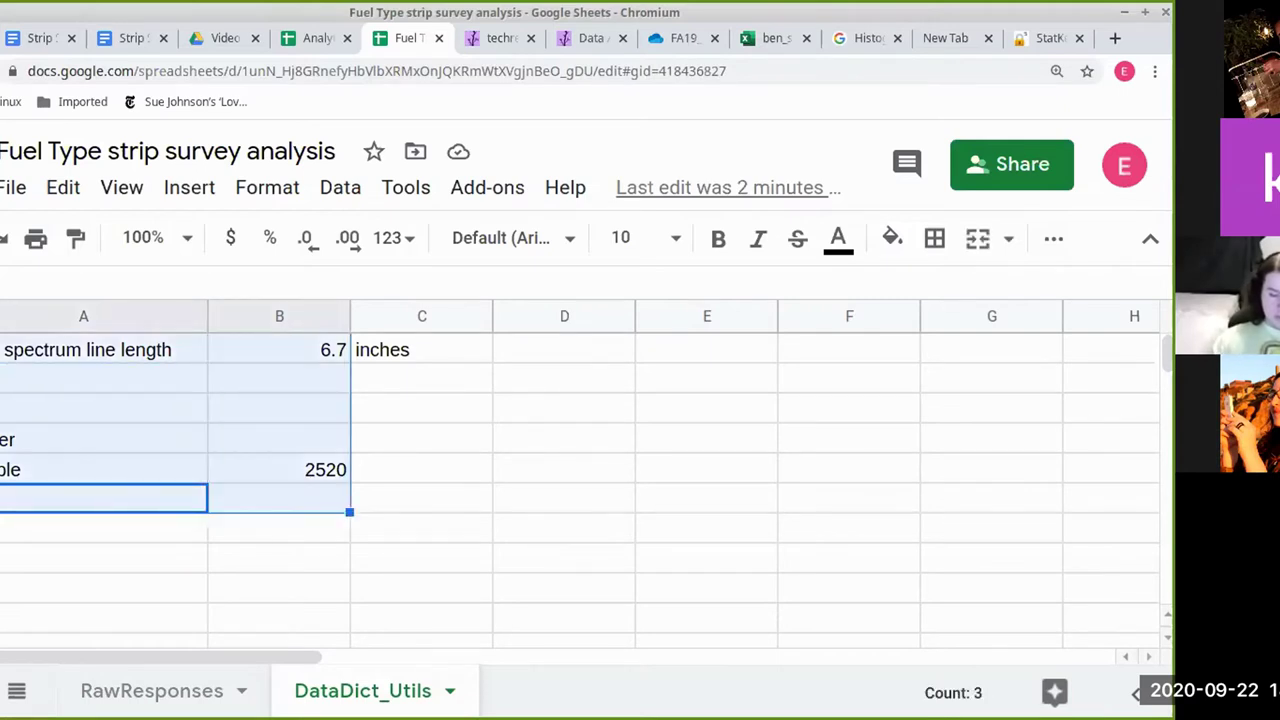
{"action": "key", "text": "shift+Right"}
{"action": "key", "text": "shift+Right"}
{"action": "key", "text": "shift+Down"}
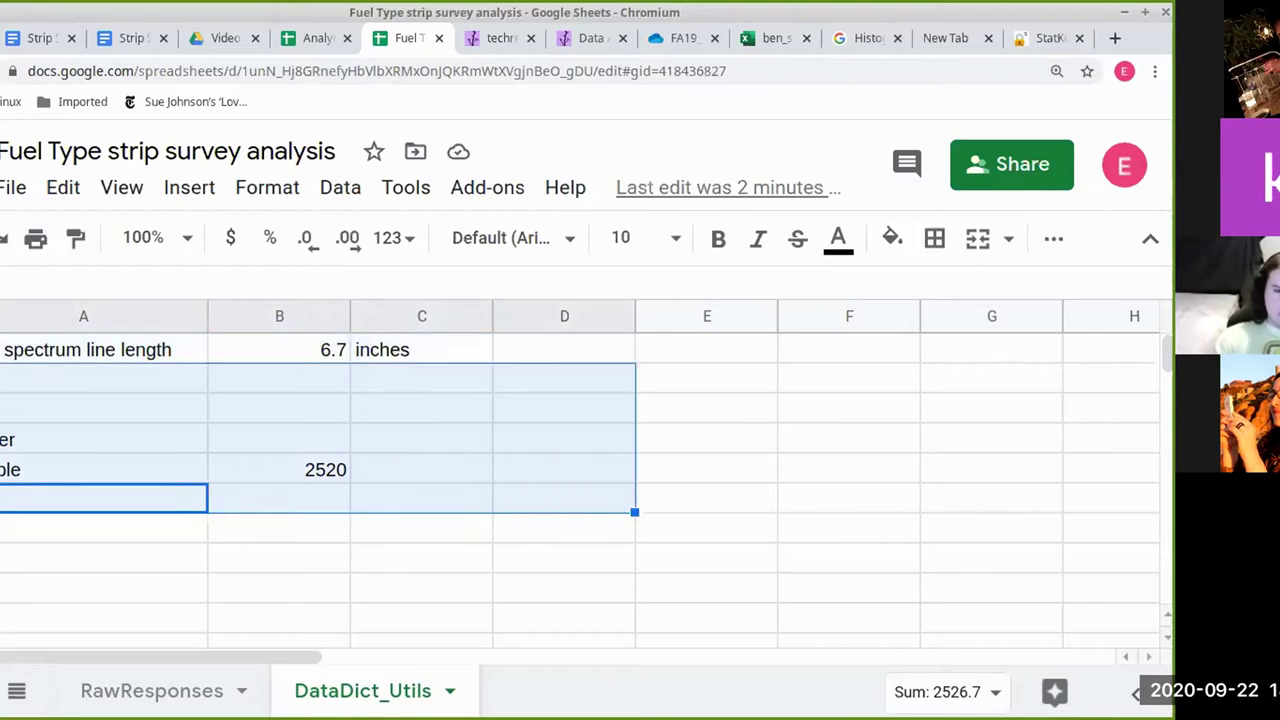
{"action": "key", "text": "shift+Down"}
{"action": "key", "text": "shift+Down"}
{"action": "key", "text": "shift+Down"}
{"action": "key", "text": "shift+Left"}
{"action": "key", "text": "shift+Down"}
{"action": "key", "text": "shift+Down"}
{"action": "key", "text": "shift+Down"}
{"action": "key", "text": "shift+Down"}
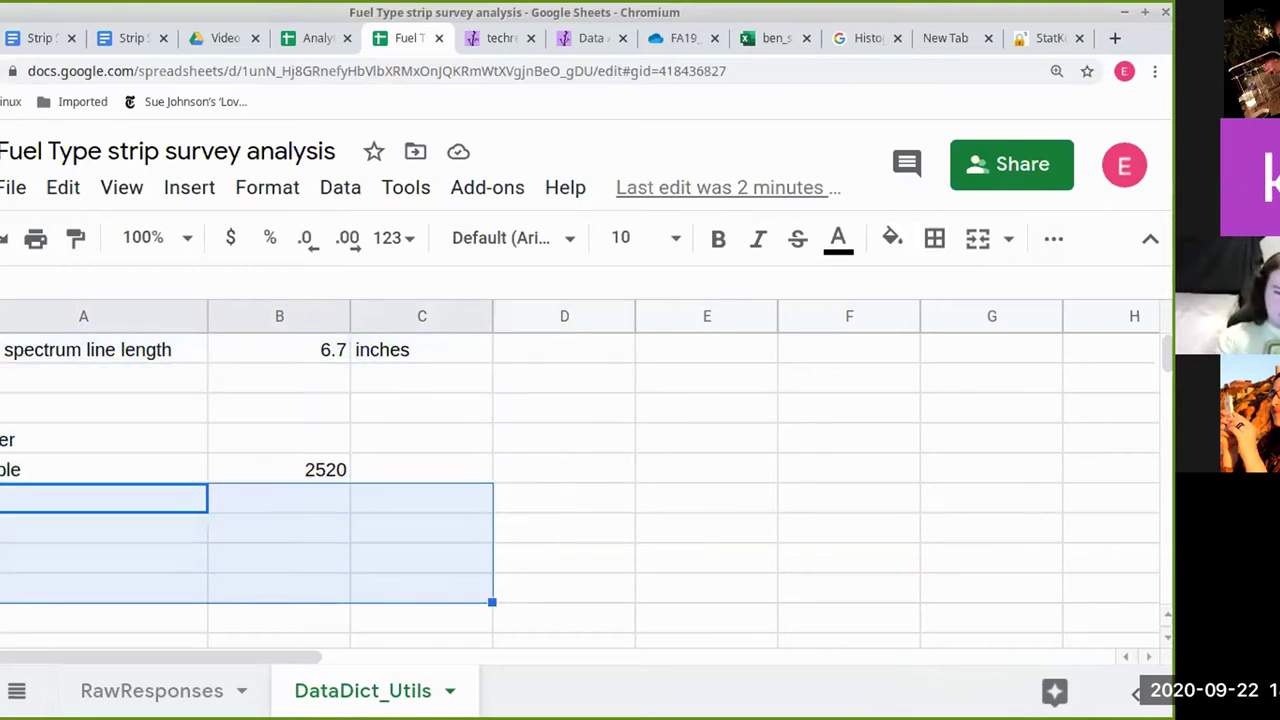
{"action": "key", "text": "shift+Right"}
{"action": "key", "text": "shift+Right"}
{"action": "key", "text": "shift+Right"}
{"action": "key", "text": "shift+Left"}
{"action": "key", "text": "shift+Left"}
{"action": "key", "text": "shift+Left"}
{"action": "key", "text": "Right"}
{"action": "key", "text": "Right"}
{"action": "key", "text": "Right"}
{"action": "key", "text": "Right"}
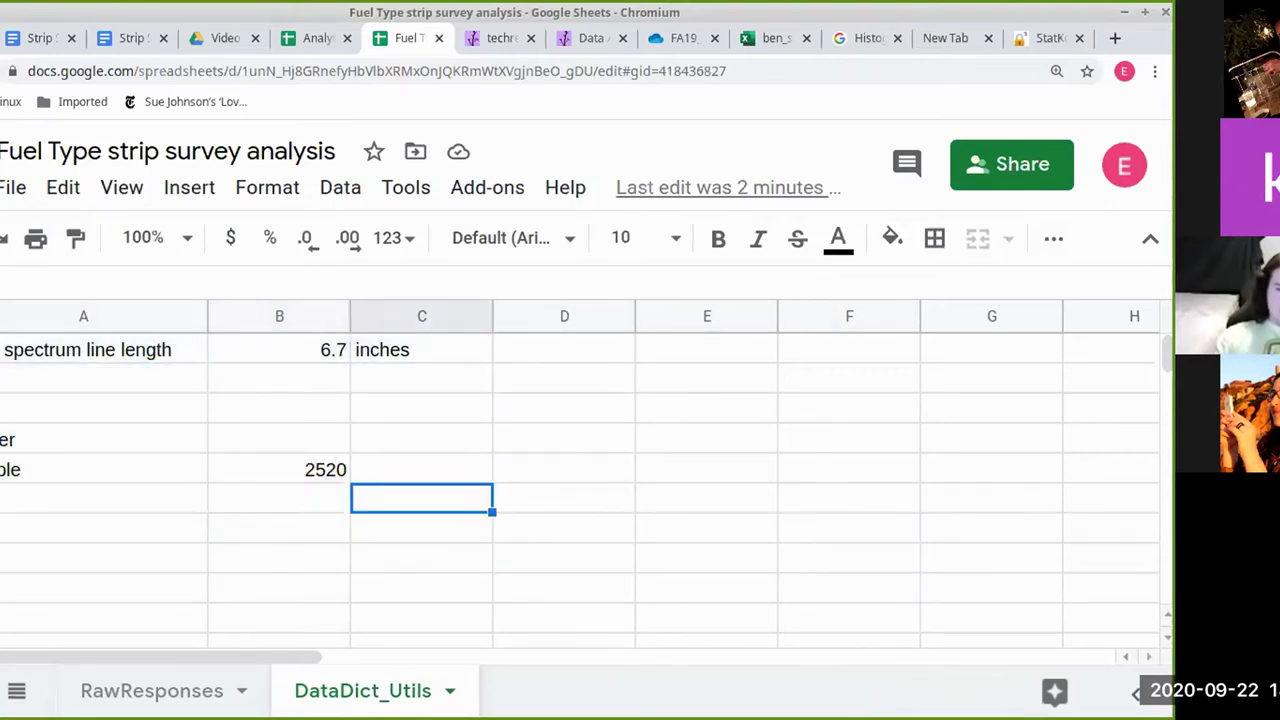
{"action": "key", "text": "Down"}
{"action": "key", "text": "shift+Up"}
{"action": "key", "text": "shift+Up"}
{"action": "key", "text": "shift+Left"}
{"action": "key", "text": "shift+Left"}
{"action": "key", "text": "shift+Left"}
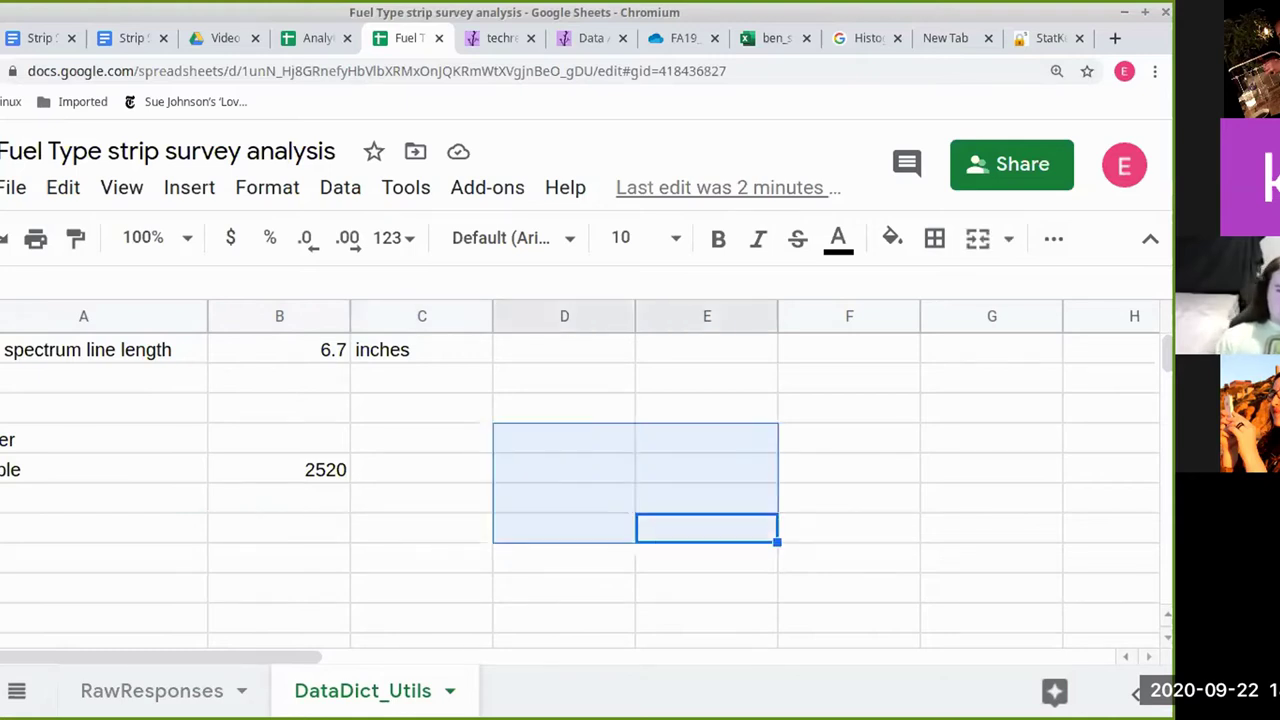
{"action": "key", "text": "shift+Up"}
{"action": "key", "text": "shift+Up"}
{"action": "key", "text": "shift+Down"}
{"action": "key", "text": "shift+Down"}
{"action": "key", "text": "shift+Left"}
{"action": "key", "text": "shift+Right"}
{"action": "key", "text": "Down"}
{"action": "key", "text": "Left"}
{"action": "key", "text": "Left"}
{"action": "key", "text": "Left"}
{"action": "key", "text": "Left"}
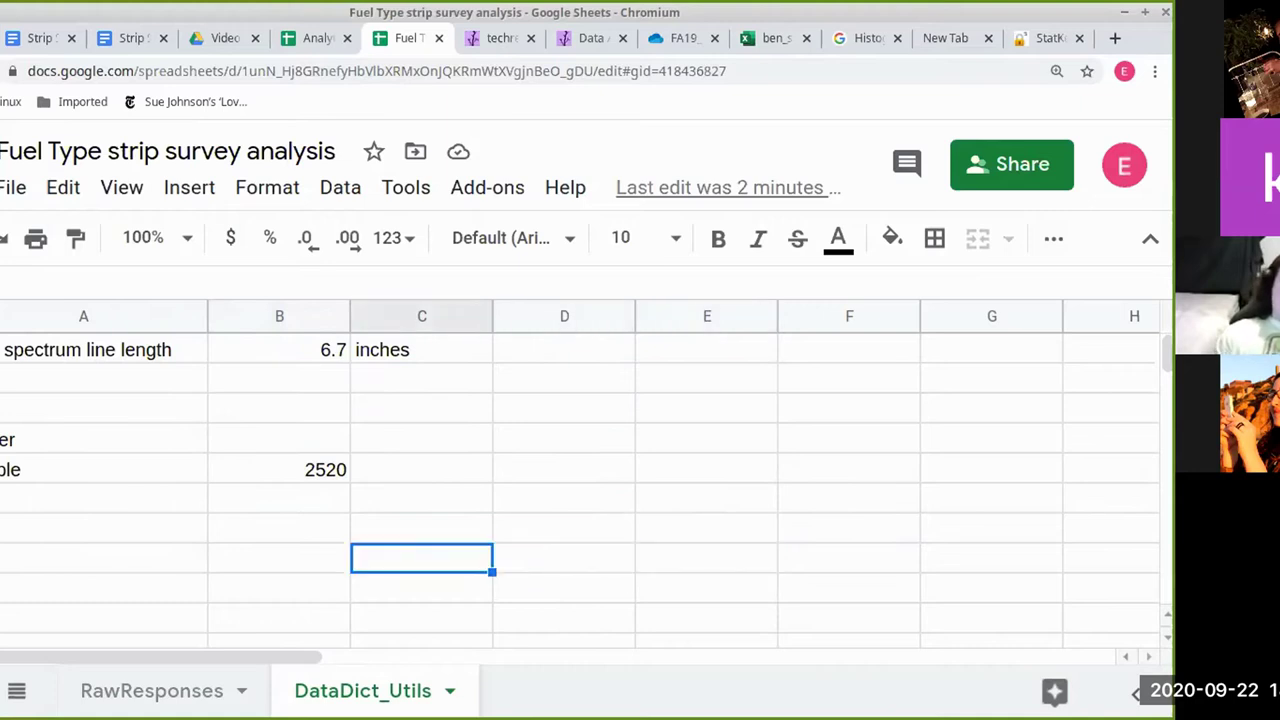
- Move the block A4:B5, holding the two labels and the sample formula, up to A2:B3 directly below the spectrum line length
{"action": "key", "text": "Up"}
{"action": "key", "text": "Up"}
{"action": "key", "text": "Up"}
{"action": "key", "text": "Up"}
{"action": "key", "text": "Down"}
{"action": "key", "text": "Up"}
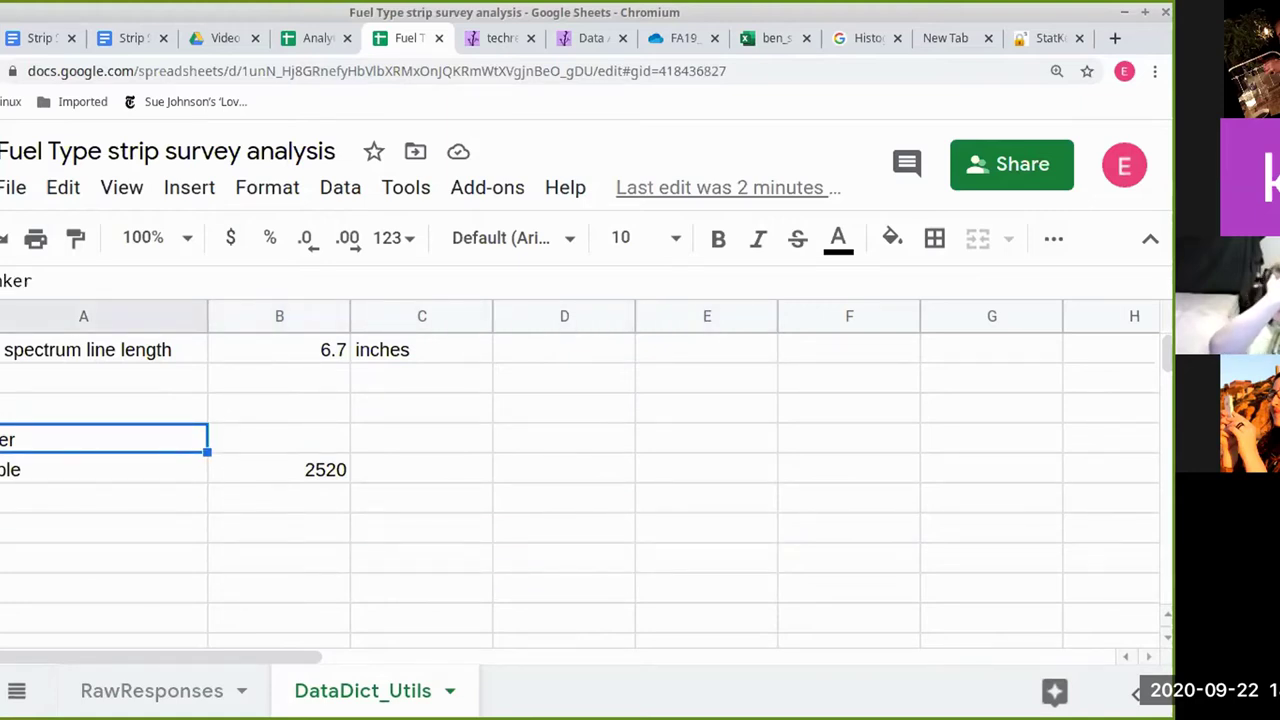
{"action": "key", "text": "shift+Down"}
{"action": "key", "text": "shift+Right"}
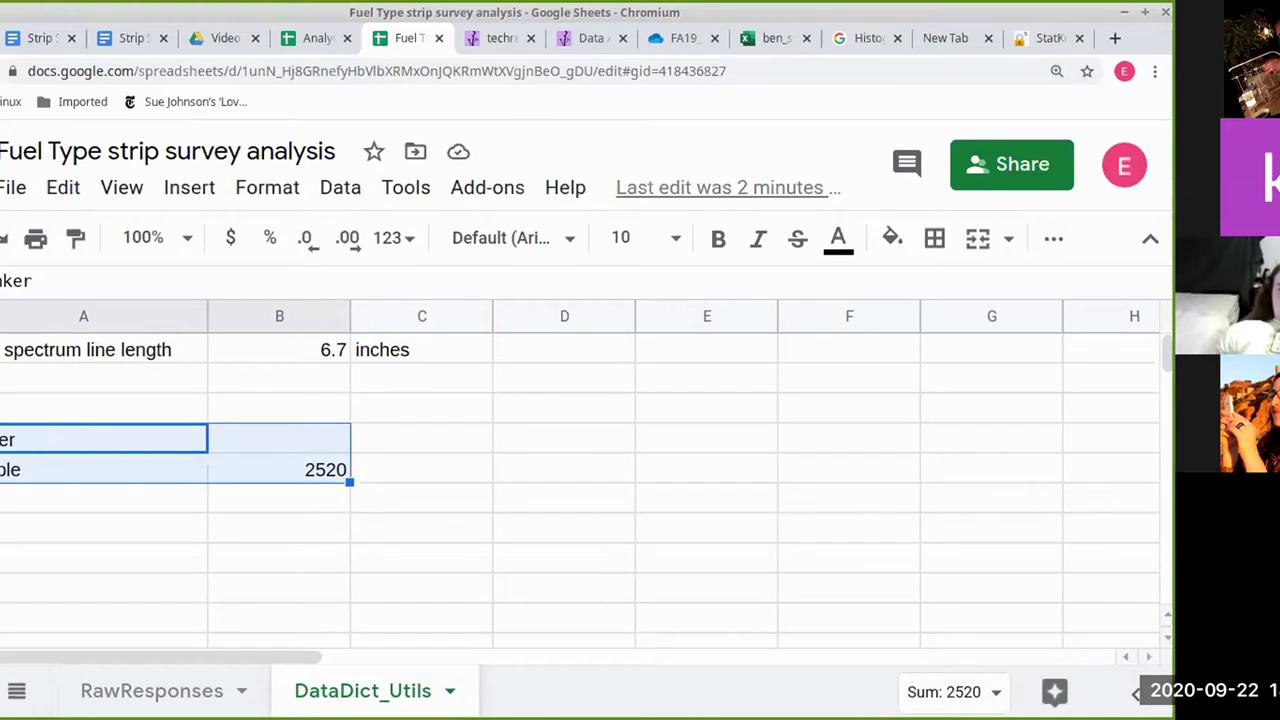
{"action": "key", "text": "ctrl+c"}
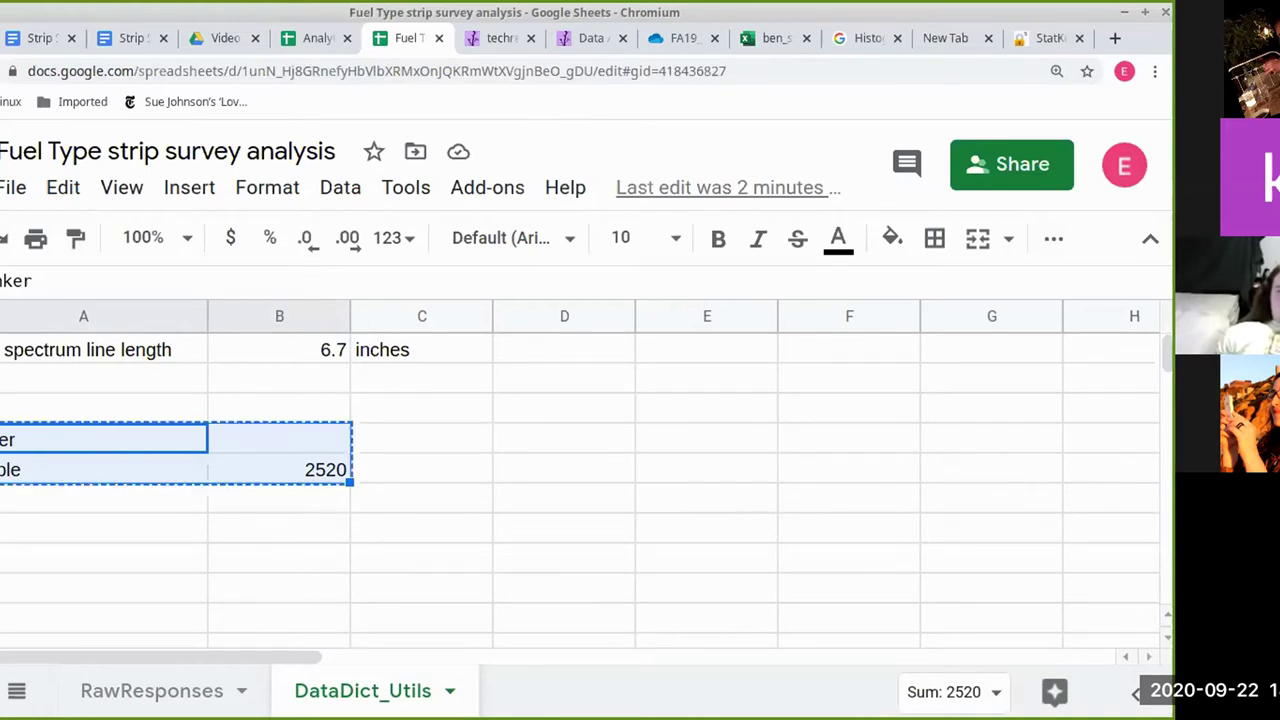
{"action": "key", "text": "Up"}
{"action": "key", "text": "Up"}
{"action": "key", "text": "Down"}
{"action": "key", "text": "Down"}
{"action": "key", "text": "Down"}
{"action": "key", "text": "Down"}
{"action": "key", "text": "Down"}
{"action": "key", "text": "Up"}
{"action": "key", "text": "Up"}
{"action": "key", "text": "Up"}
{"action": "key", "text": "Up"}
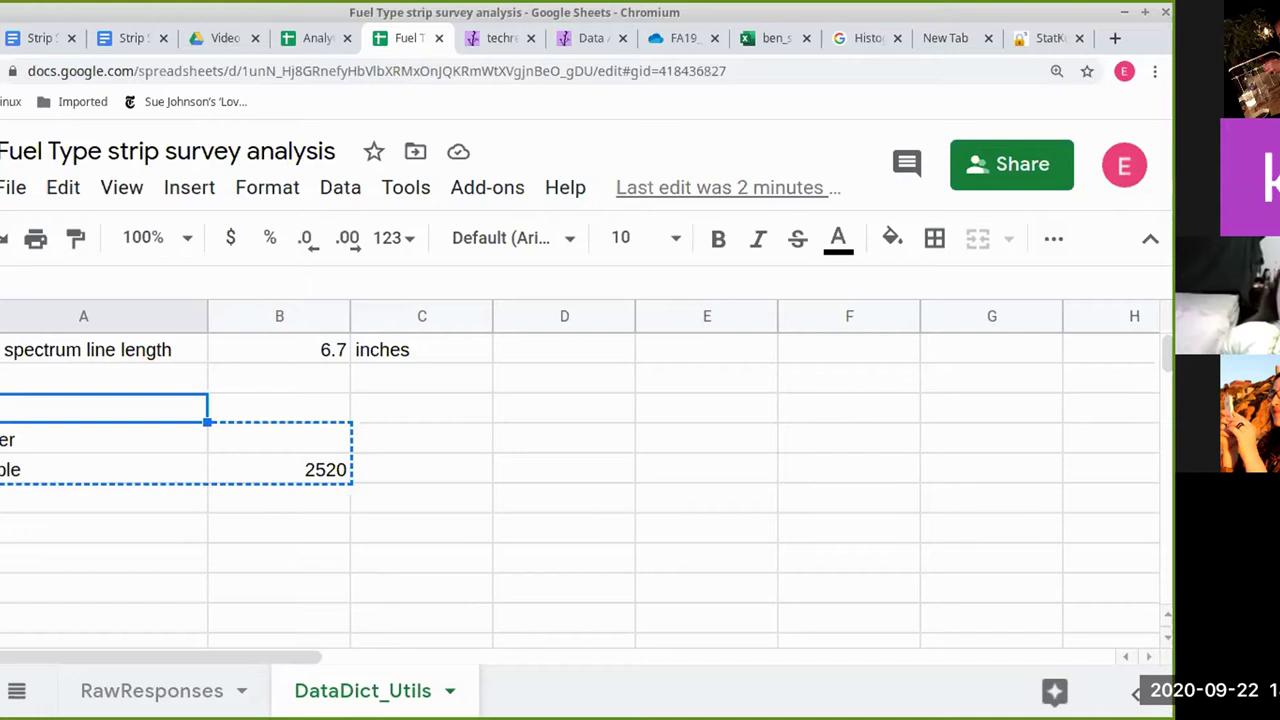
{"action": "key", "text": "Up"}
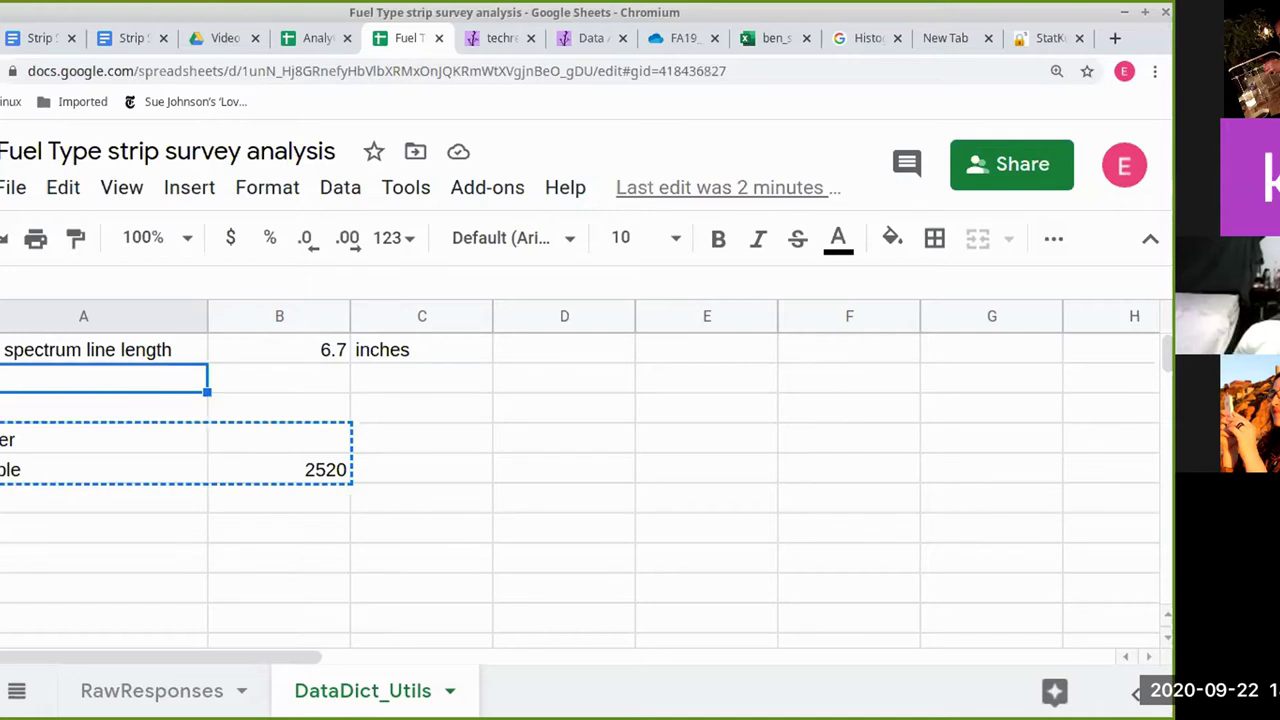
{"action": "key", "text": "ctrl+v"}
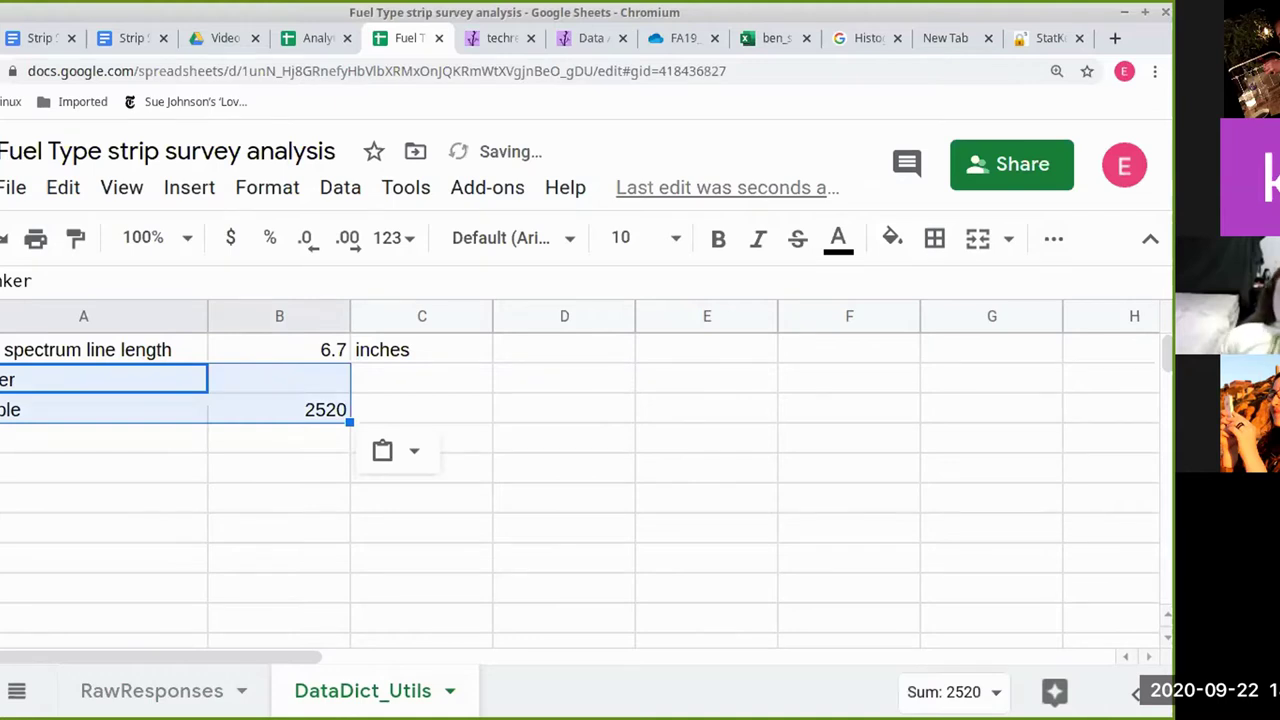
{"action": "key", "text": "Down"}
{"action": "key", "text": "Down"}
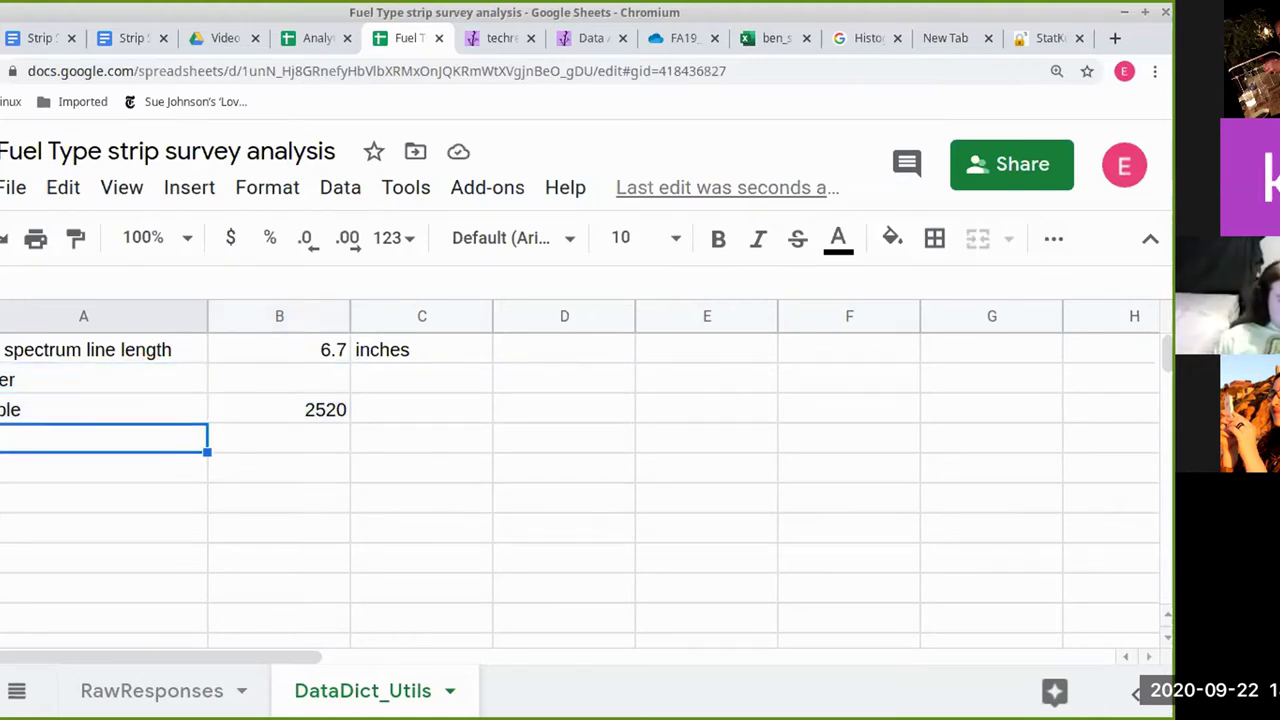
{"action": "key", "text": "Right"}
{"action": "key", "text": "Right"}
{"action": "key", "text": "Right"}
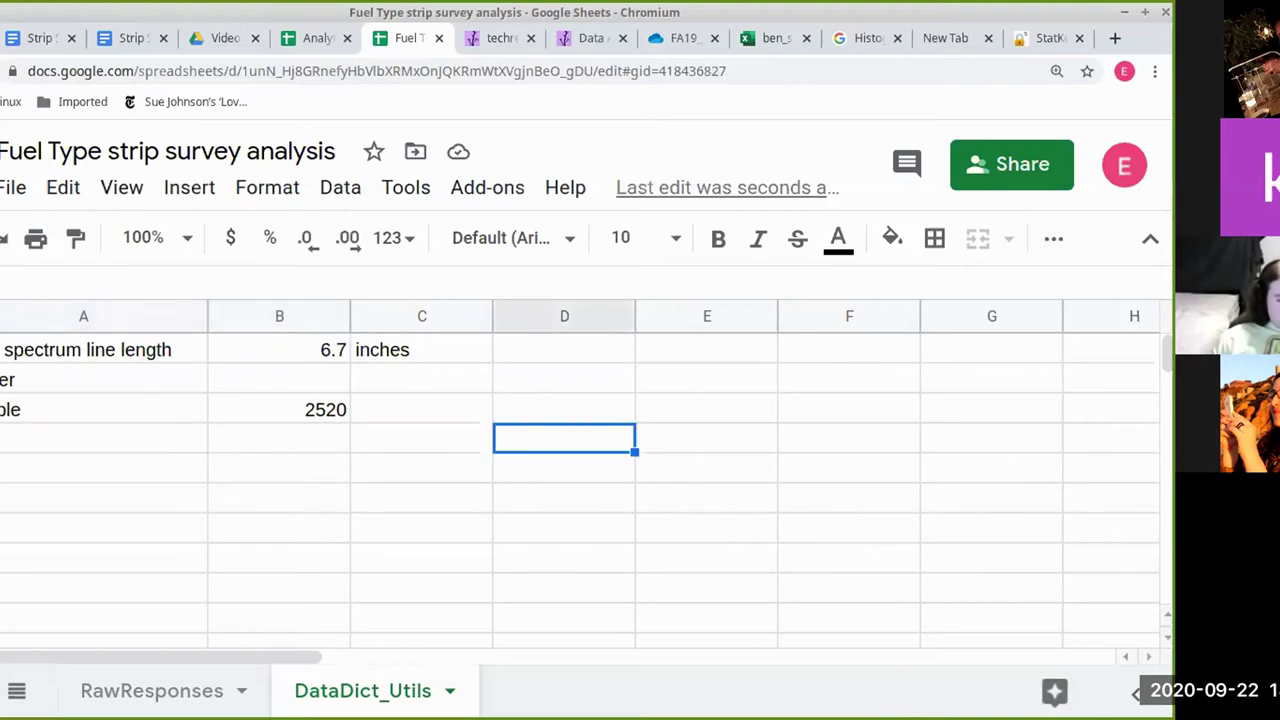
{"action": "key", "text": "Left"}
{"action": "key", "text": "Left"}
{"action": "key", "text": "Left"}
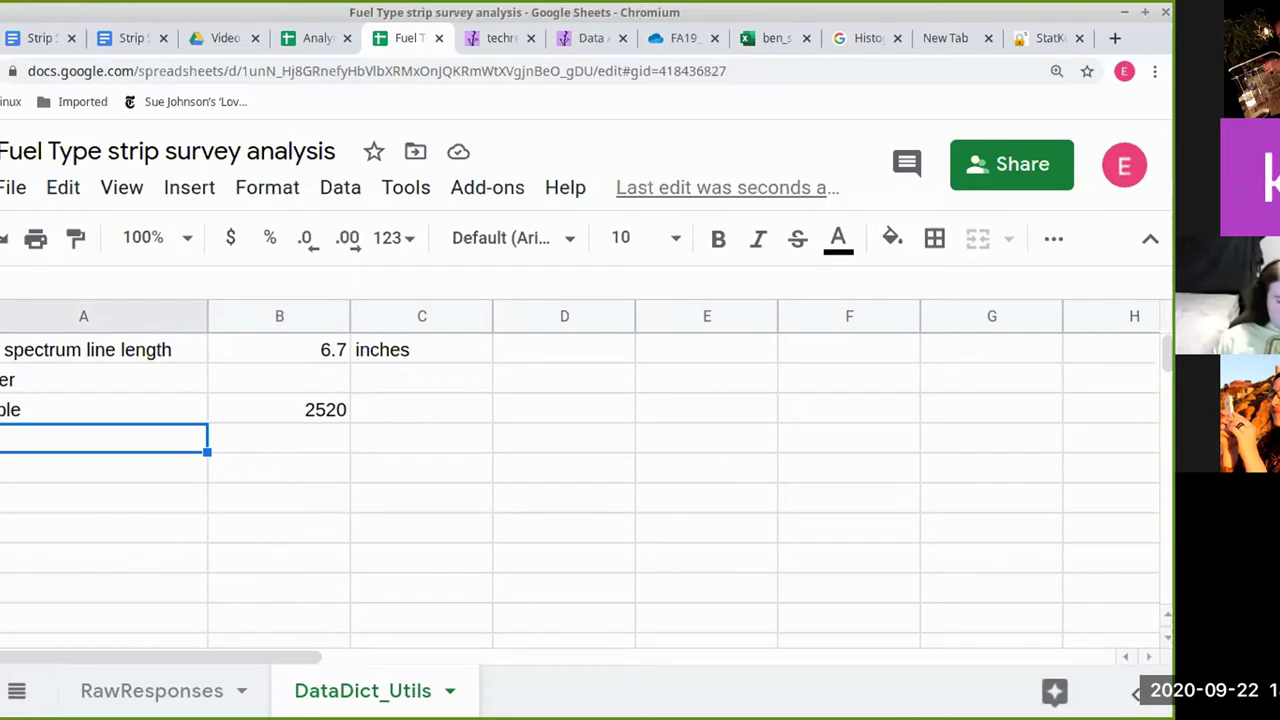
{"action": "key", "text": "Right"}
{"action": "key", "text": "Up"}
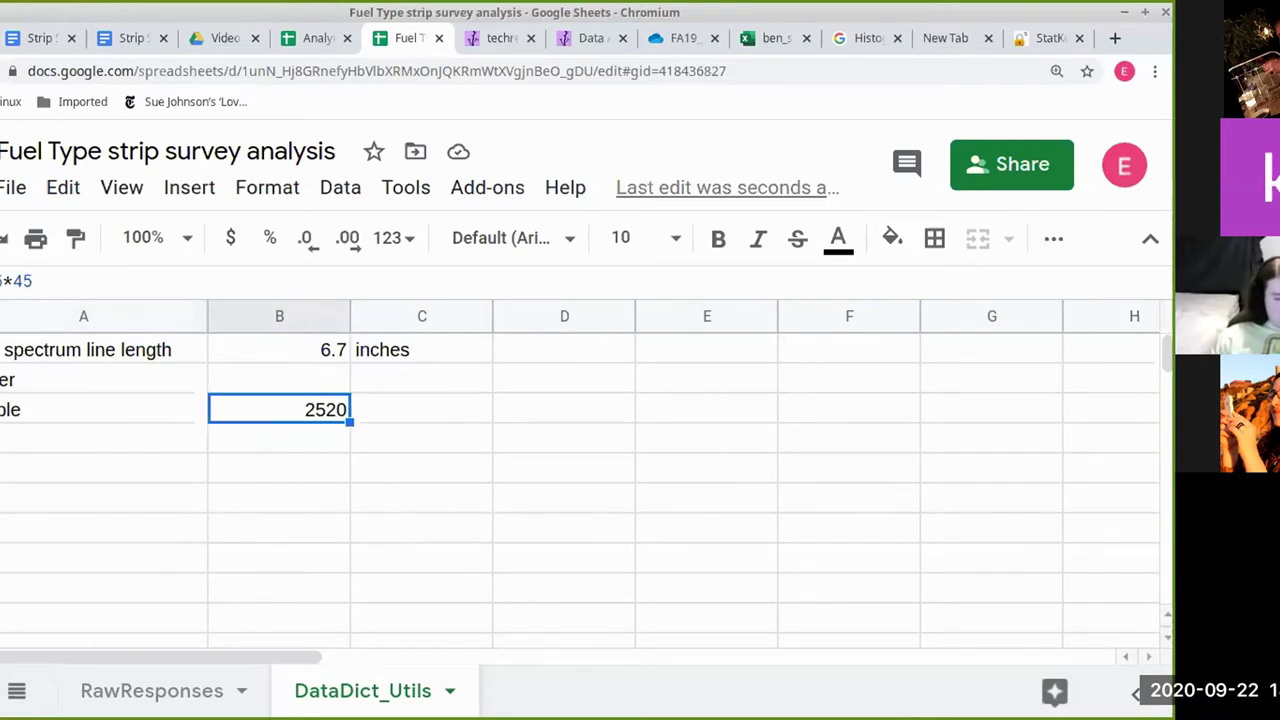
- Look at the Analytics spreadsheet and return to the DataDict_Utils sheet of the Fuel Type strip survey analysis
{"action": "key", "text": "ctrl+shift+Tab"}
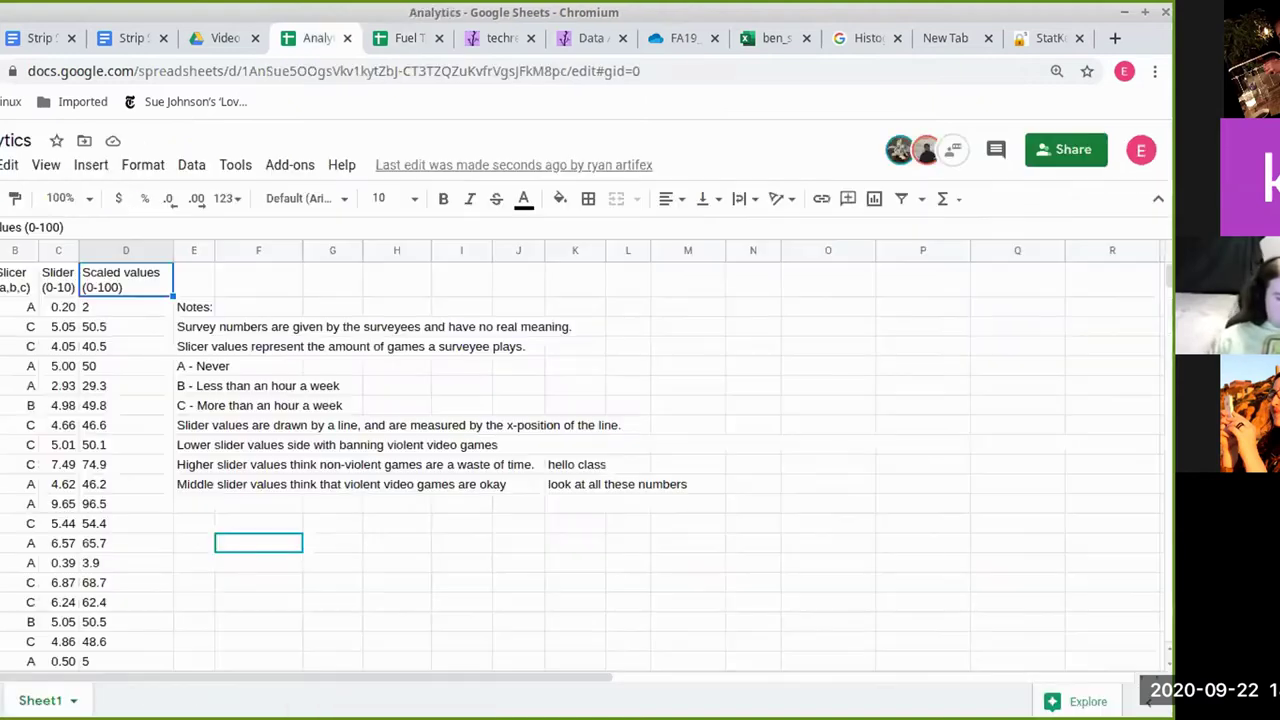
{"action": "key", "text": "ctrl+Tab"}
{"action": "key", "text": "ctrl+shift+Page_Up"}
{"action": "key", "text": "ctrl+shift+Page_Down"}
{"action": "key", "text": "ctrl+shift+Page_Up"}
{"action": "key", "text": "ctrl+shift+Page_Down"}
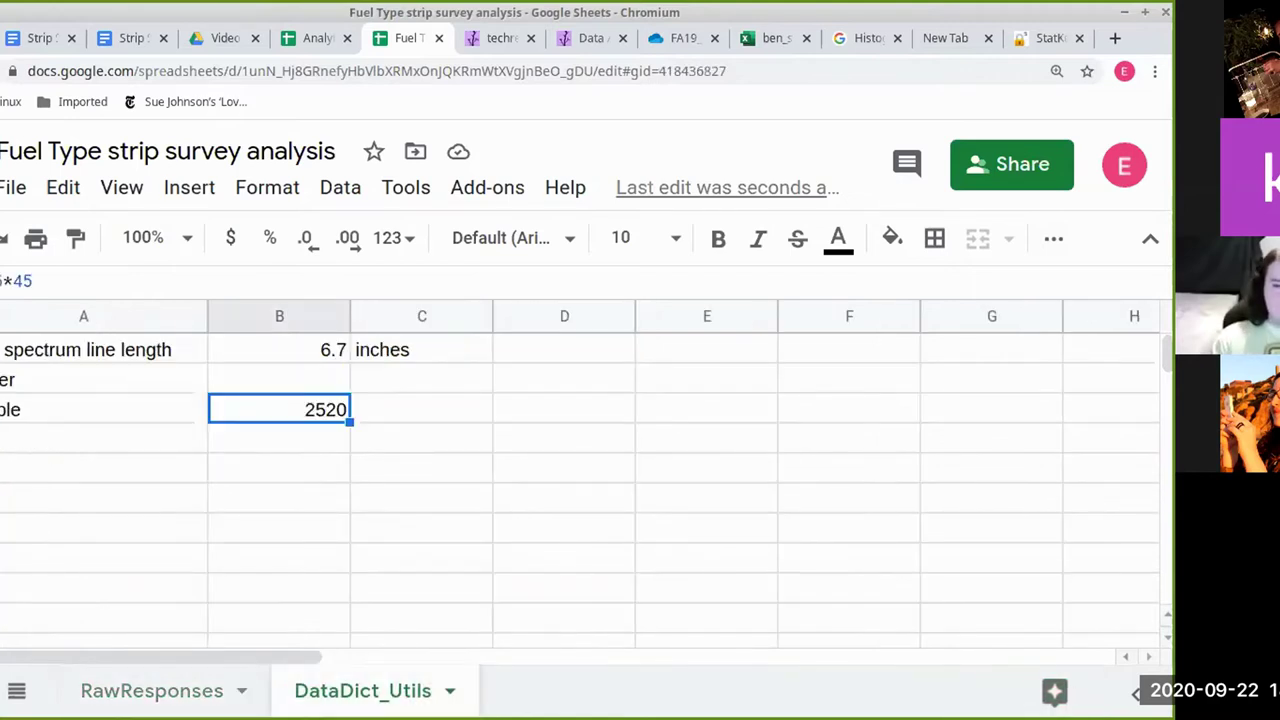
- Replace the sample formula in B3 of DataDict_Utils with the cell-reference formula =B2*3
{"action": "key", "text": "Down"}
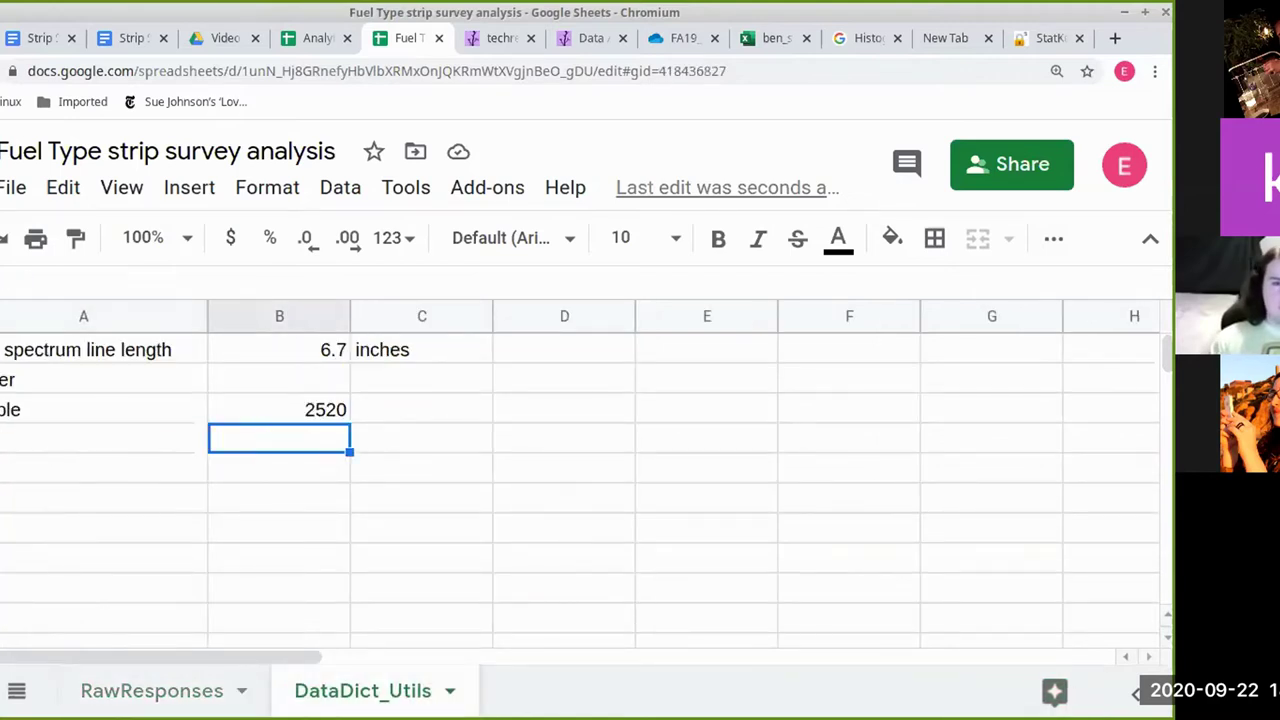
{"action": "key", "text": "Up"}
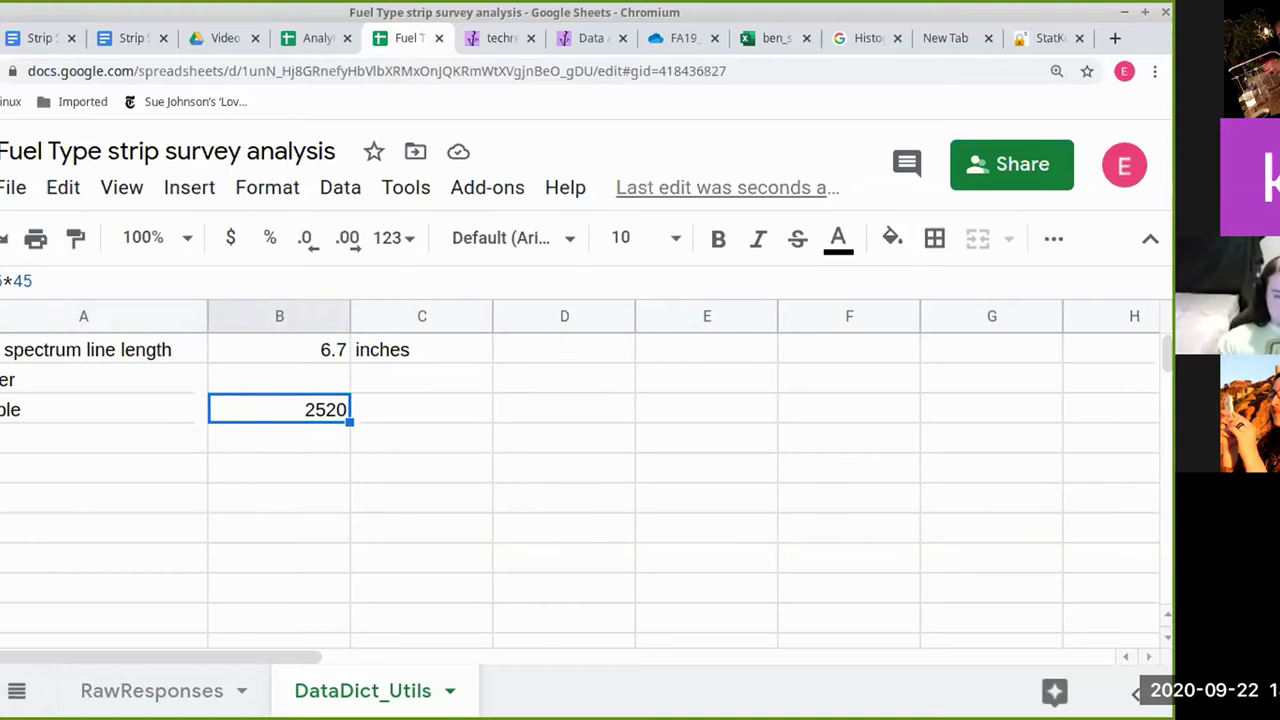
{"action": "key", "text": "Return"}
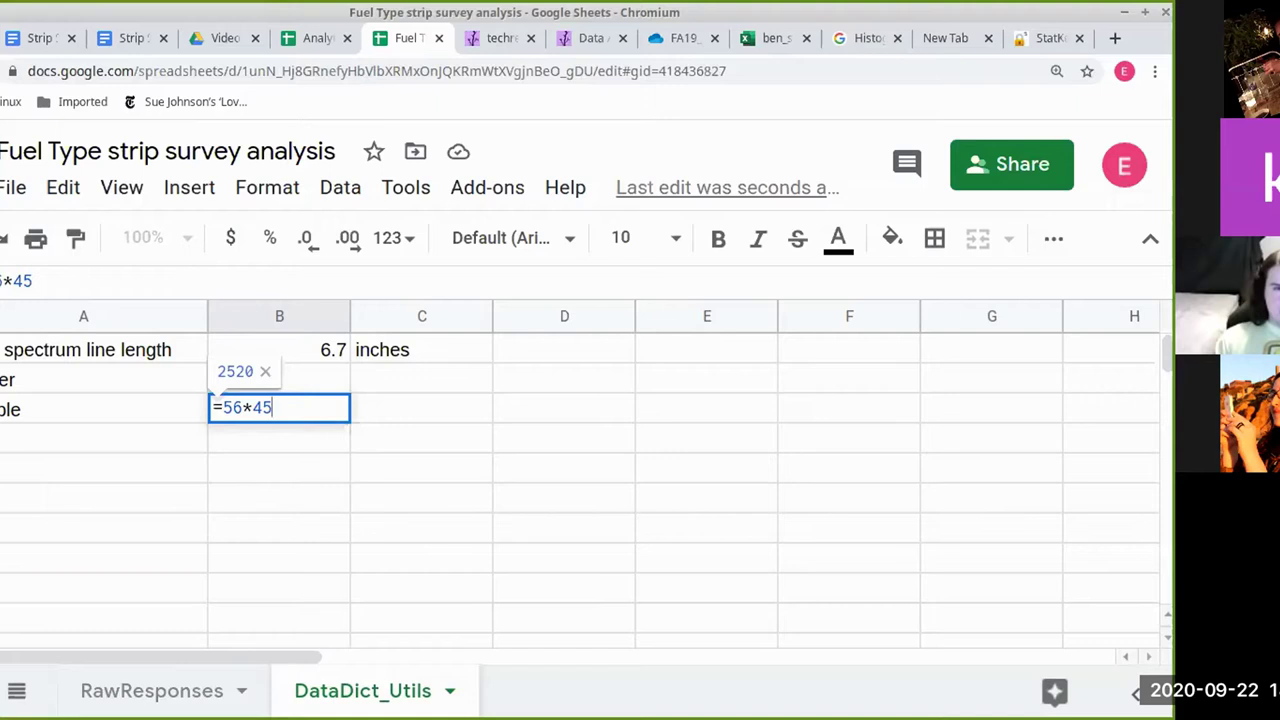
{"action": "key", "text": "BackSpace"}
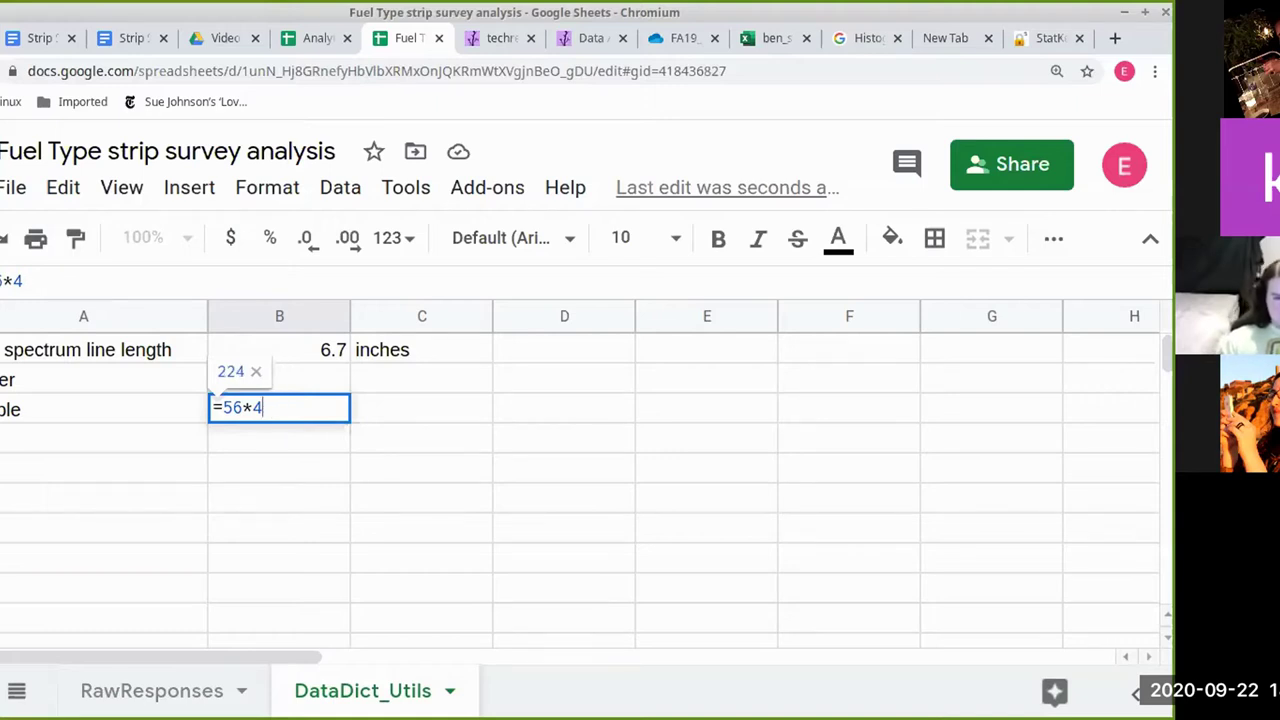
{"action": "key", "text": "BackSpace"}
{"action": "key", "text": "BackSpace"}
{"action": "key", "text": "BackSpace"}
{"action": "key", "text": "BackSpace"}
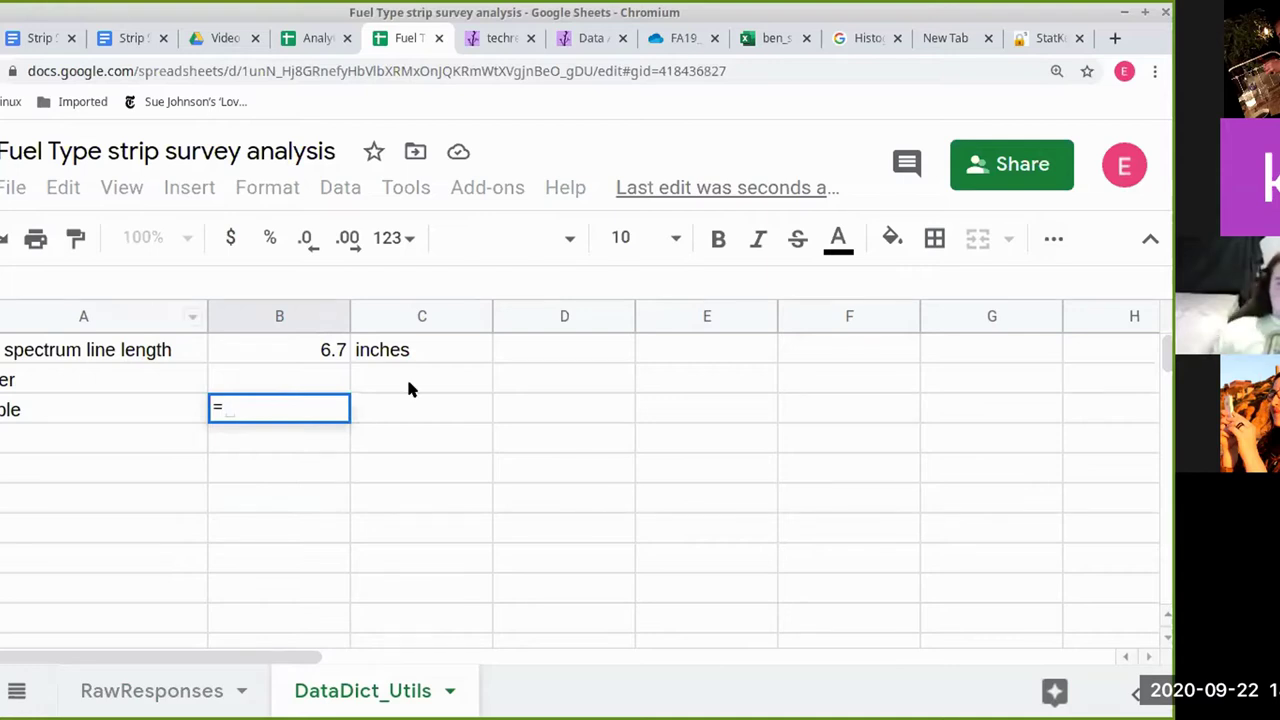
{"action": "type", "text": "B2"}
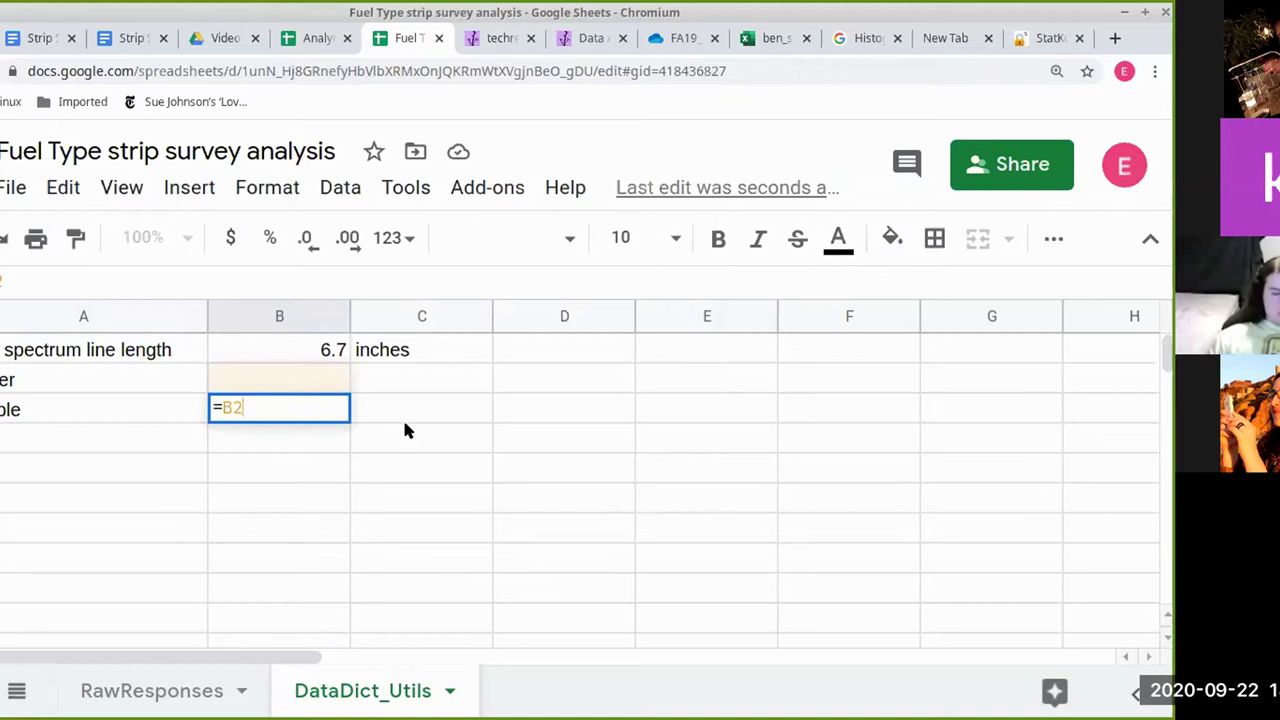
{"action": "type", "text": "*"}
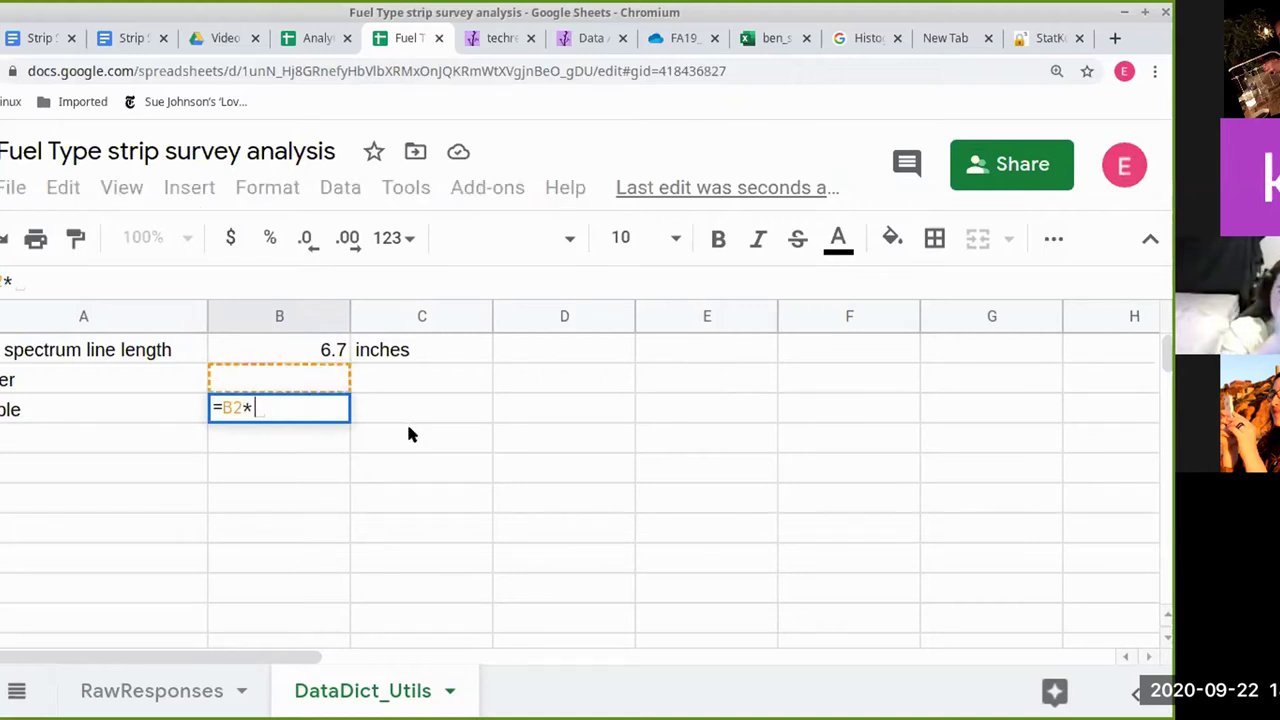
{"action": "type", "text": "3"}
{"action": "key", "text": "Return"}
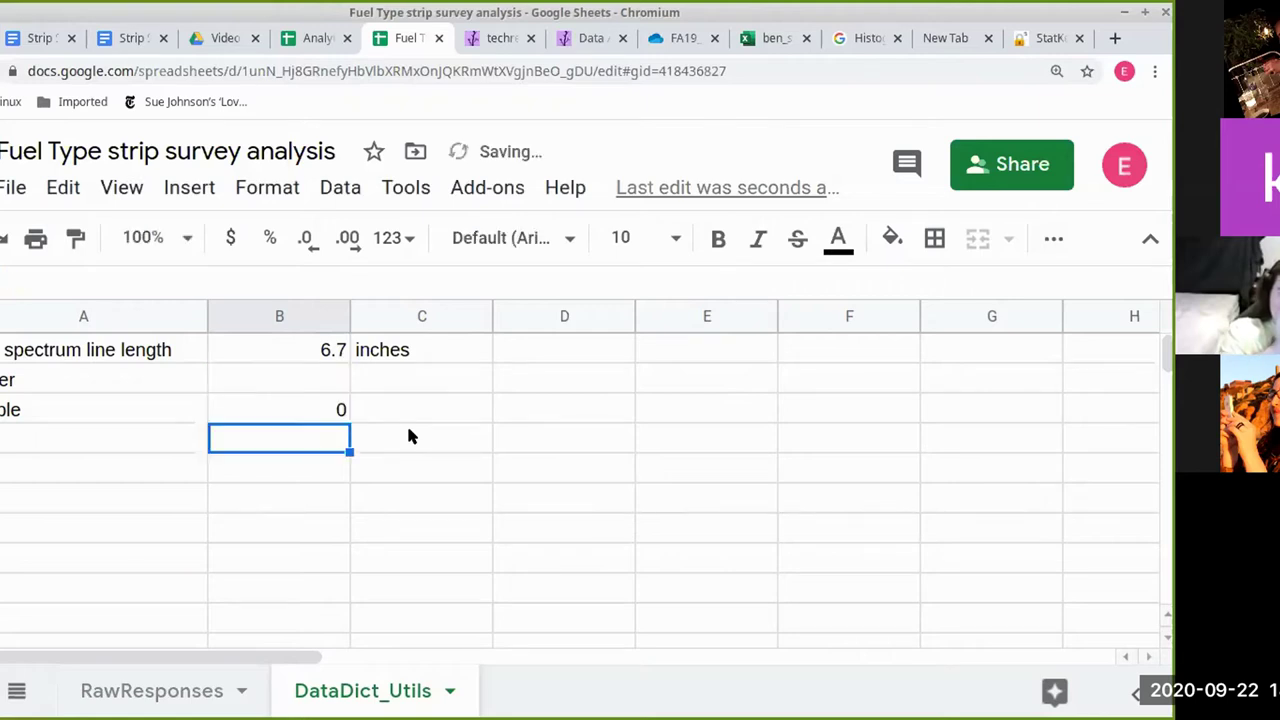
- Inspect the formula in B3 by opening the cell for editing and closing it again
{"action": "left_click", "coordinate": [322, 416]}
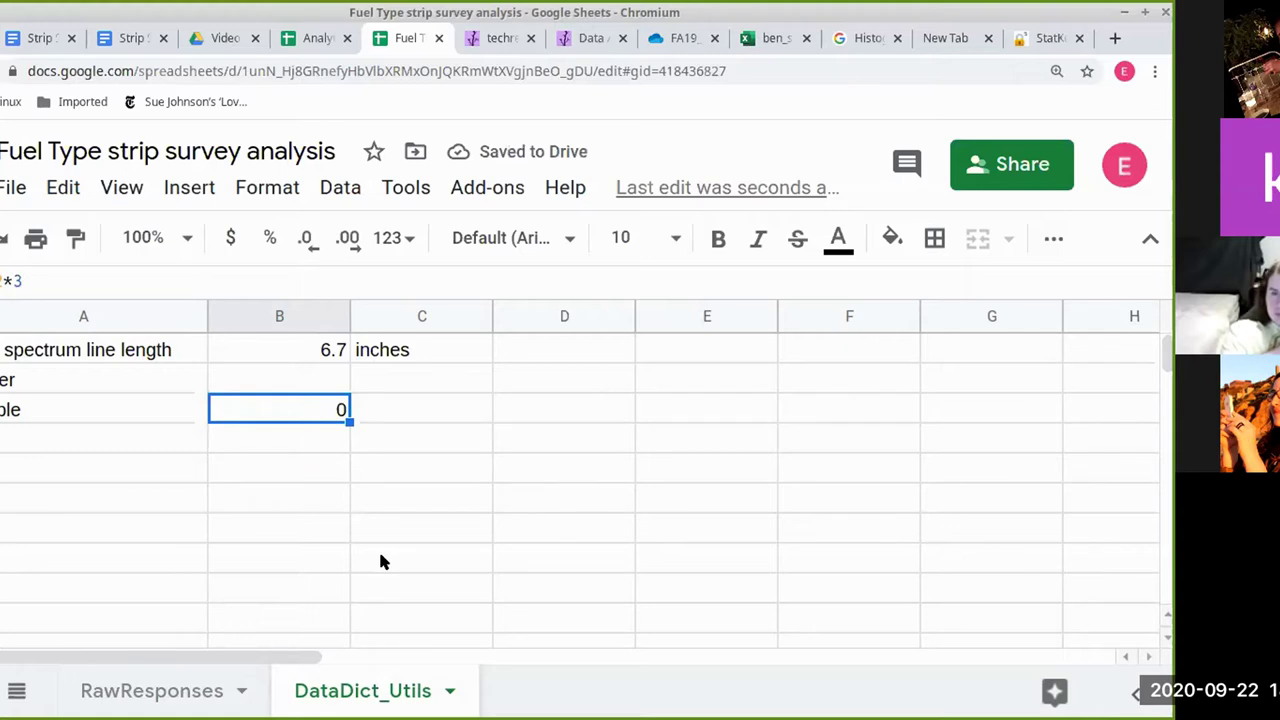
{"action": "key", "text": "Return"}
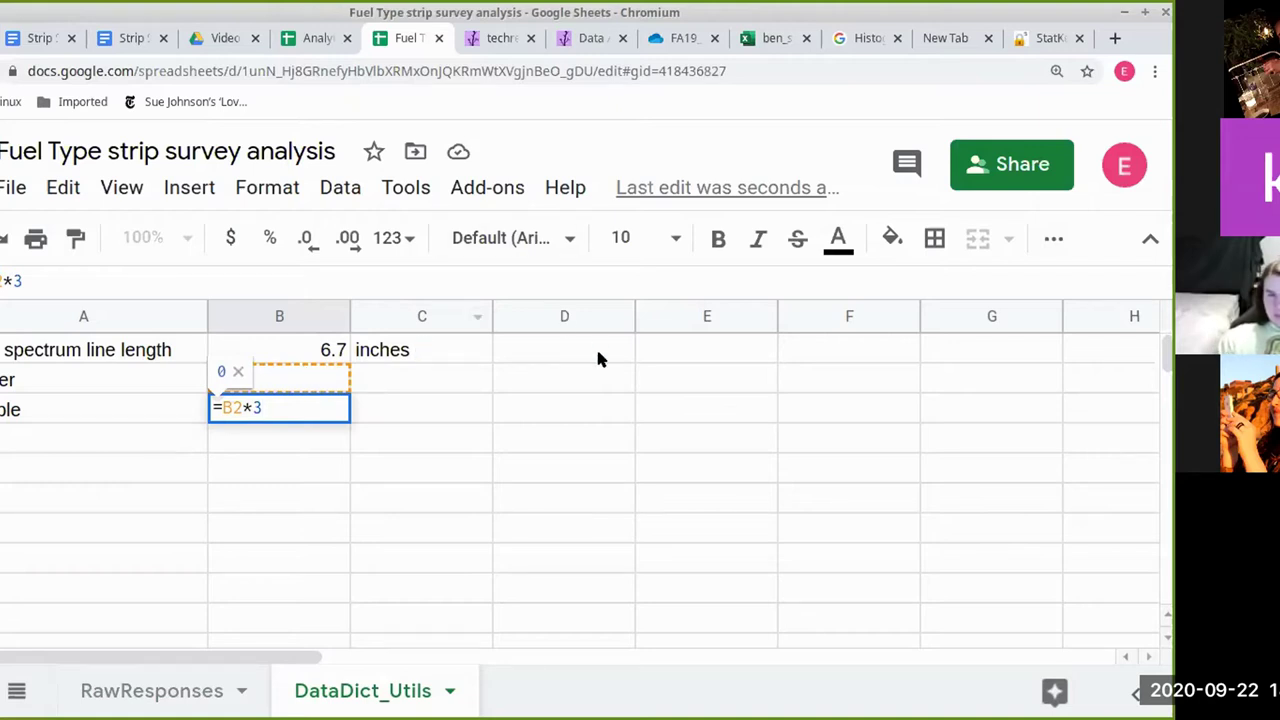
{"action": "key", "text": "ctrl+Return"}
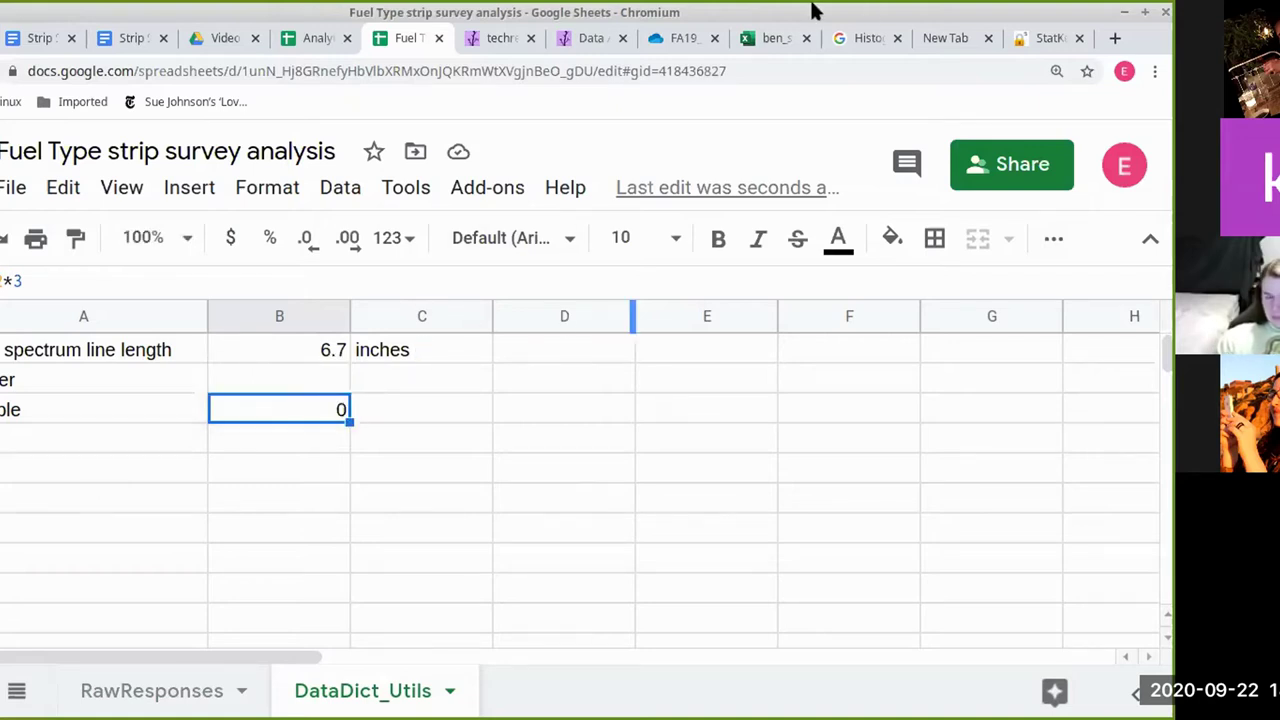
- Try a formula referencing G2 in the empty column beside scaling percents in ben_strip_survey_results, and return to the Fuel Type strip survey analysis
{"action": "left_click", "coordinate": [768, 37]}
{"action": "left_click", "coordinate": [550, 525]}
{"action": "key", "text": "Escape"}
{"action": "double_click", "coordinate": [549, 450]}
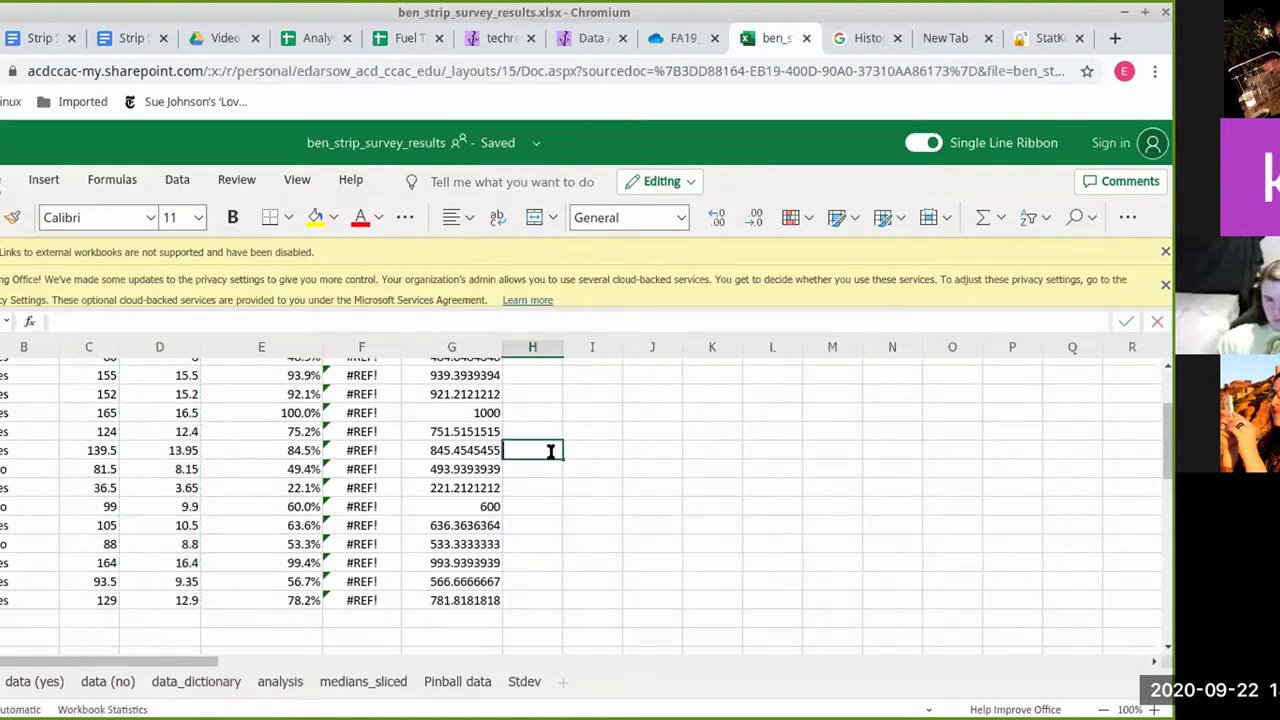
{"action": "type", "text": "=G2"}
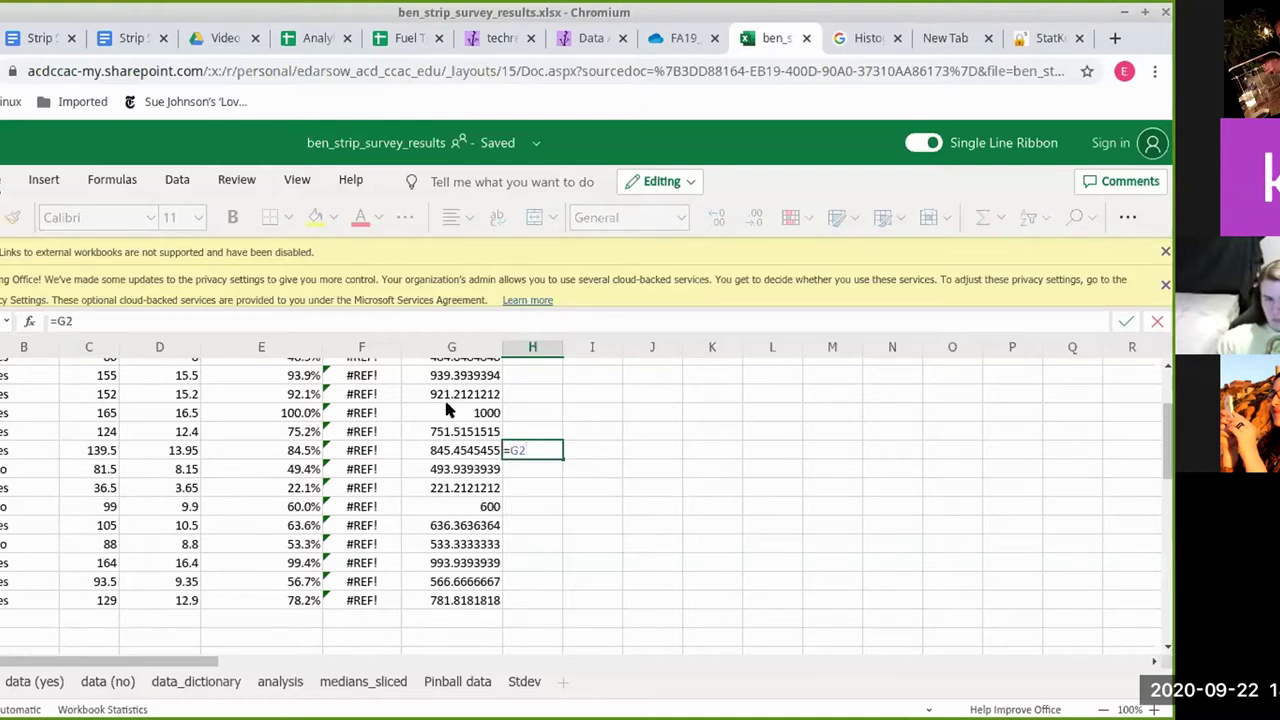
{"action": "scroll", "coordinate": [450, 402], "scroll_direction": "up", "scroll_amount": 2}
{"action": "key", "text": "Escape"}
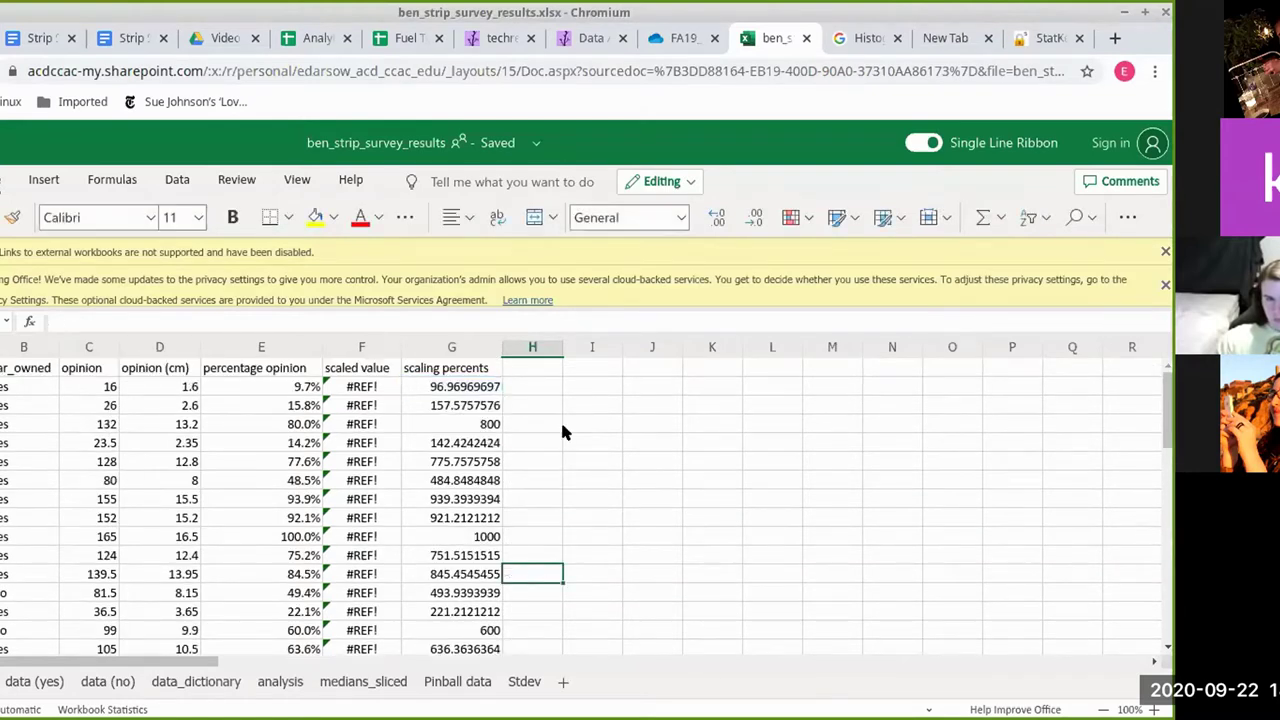
{"action": "left_click", "coordinate": [655, 38]}
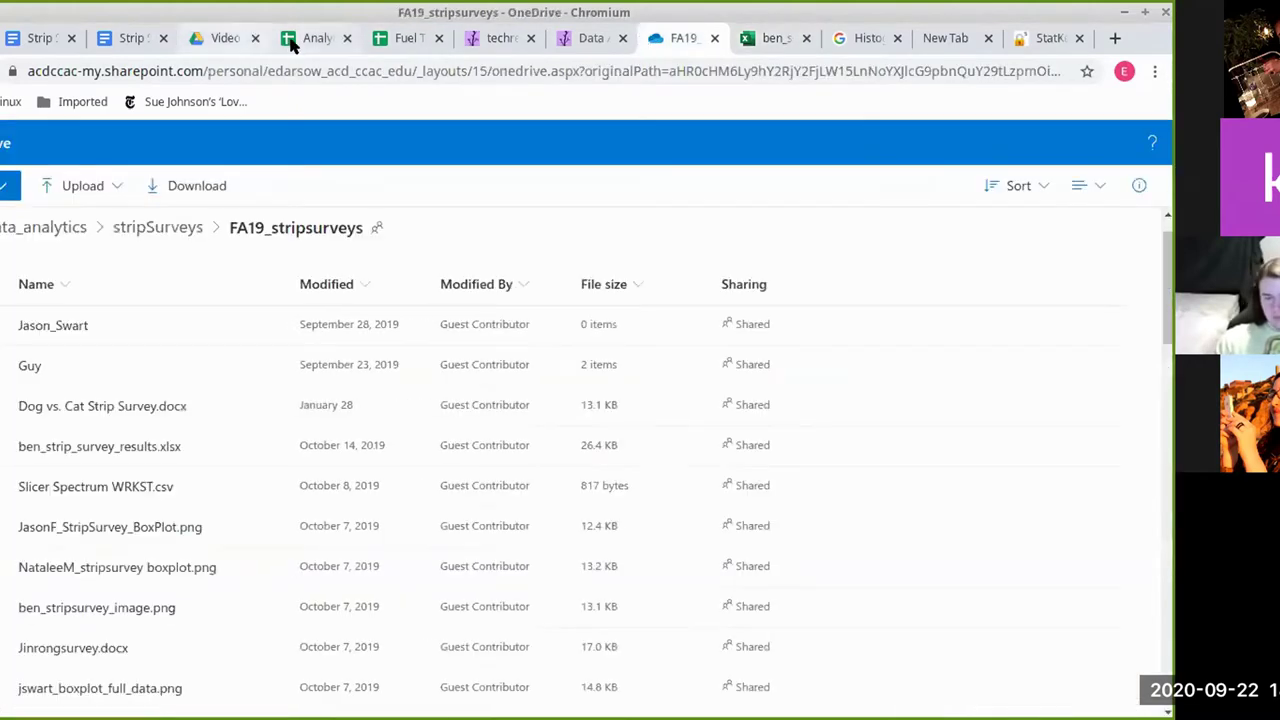
{"action": "left_click", "coordinate": [315, 38]}
{"action": "left_click", "coordinate": [393, 38]}
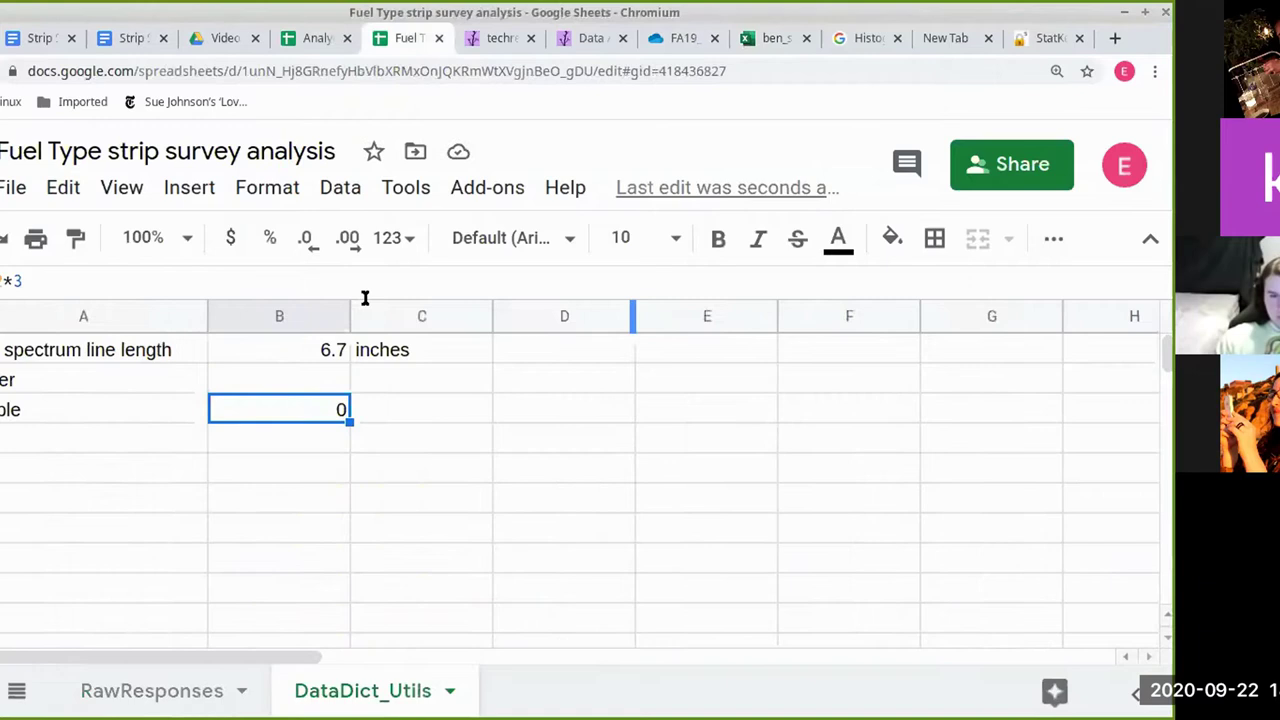
- Change the sample formula in B3 to =B1*3 so it references the spectrum line length
{"action": "key", "text": "Return"}
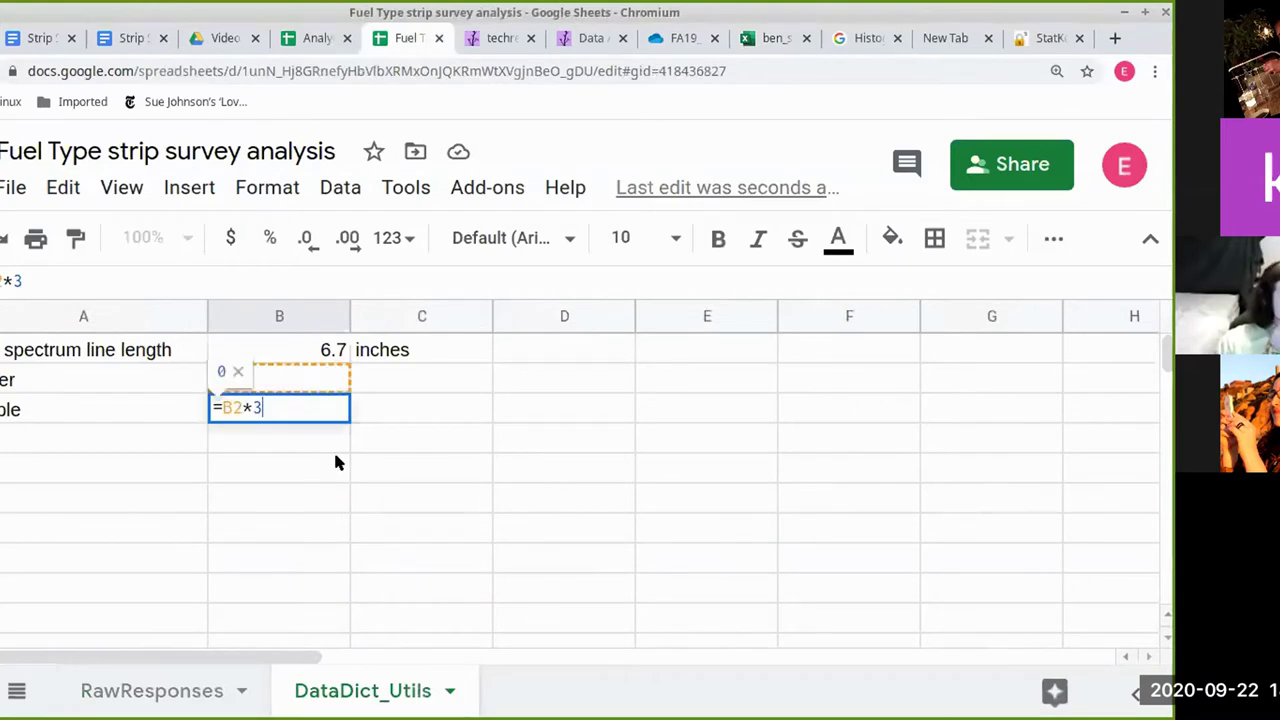
{"action": "key", "text": "BackSpace"}
{"action": "key", "text": "BackSpace"}
{"action": "type", "text": "B"}
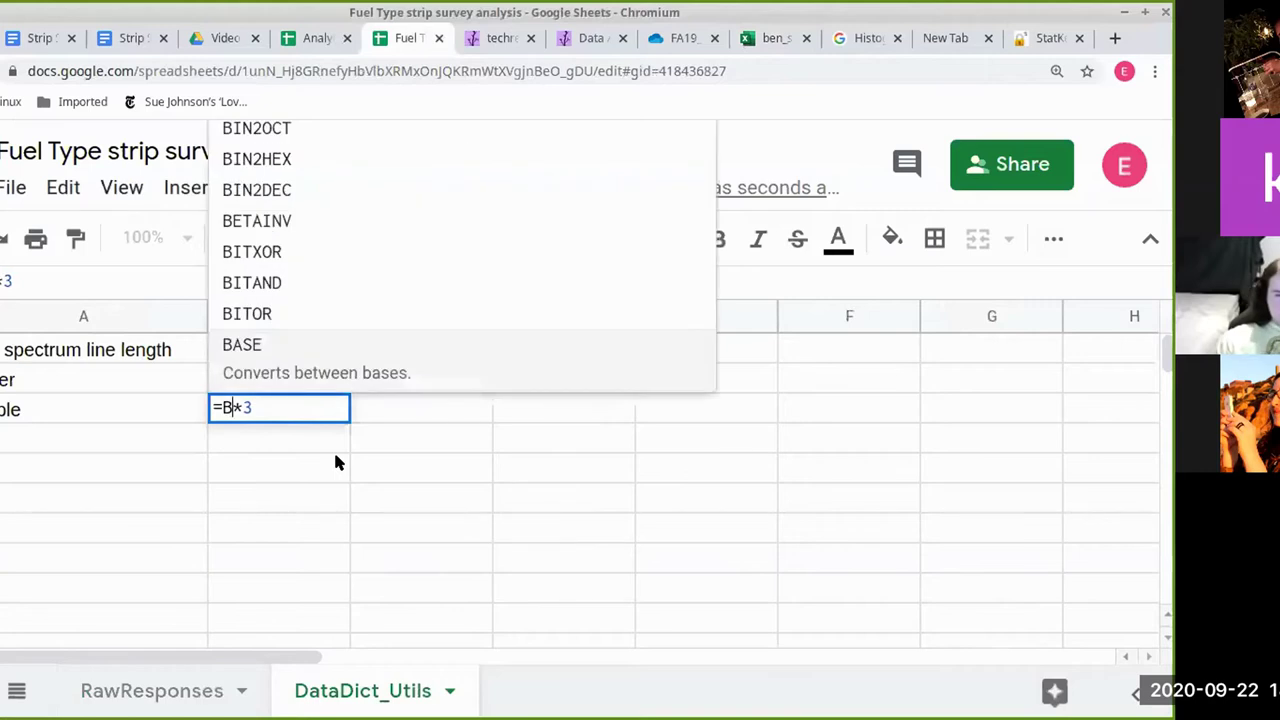
{"action": "type", "text": "1"}
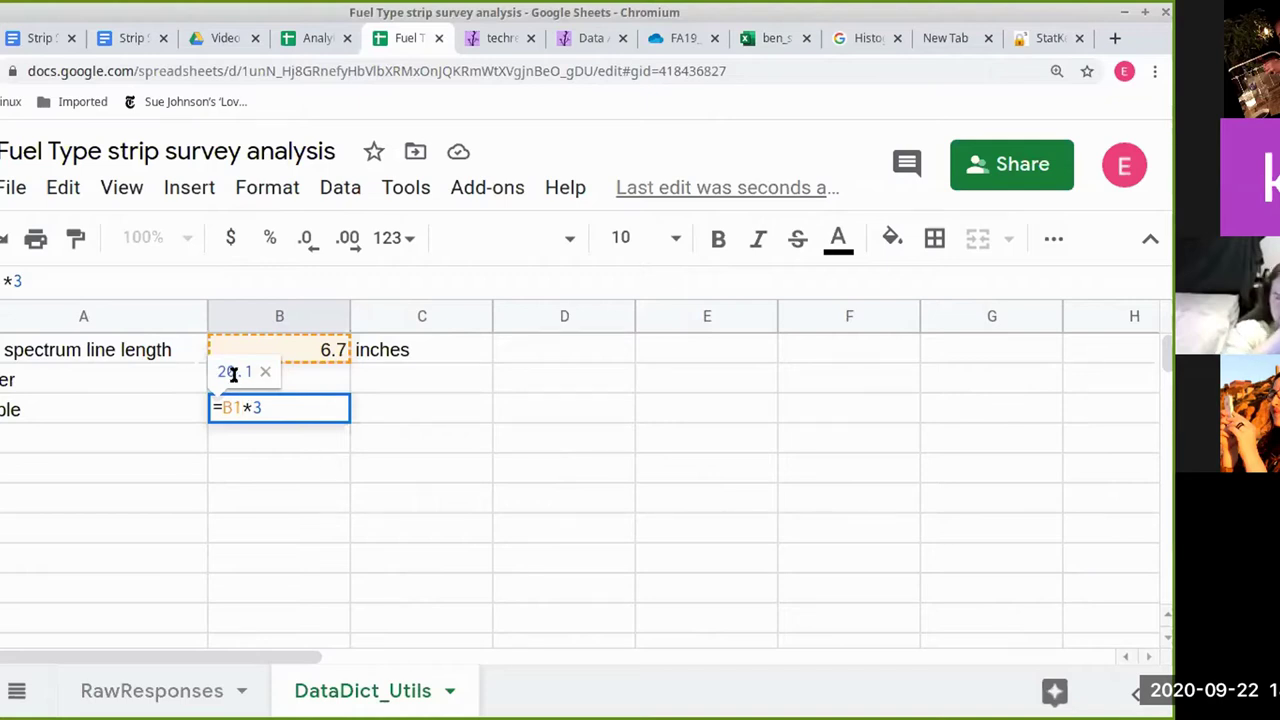
{"action": "key", "text": "ctrl+a"}
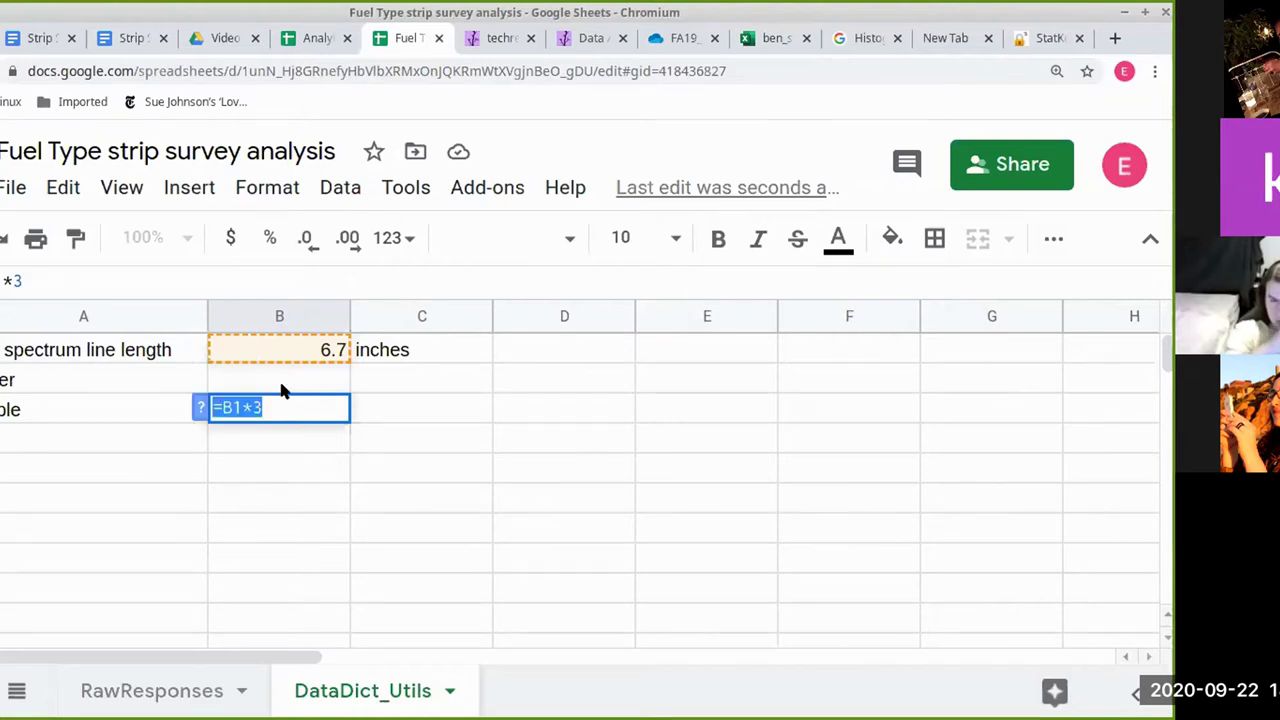
{"action": "left_click", "coordinate": [295, 406]}
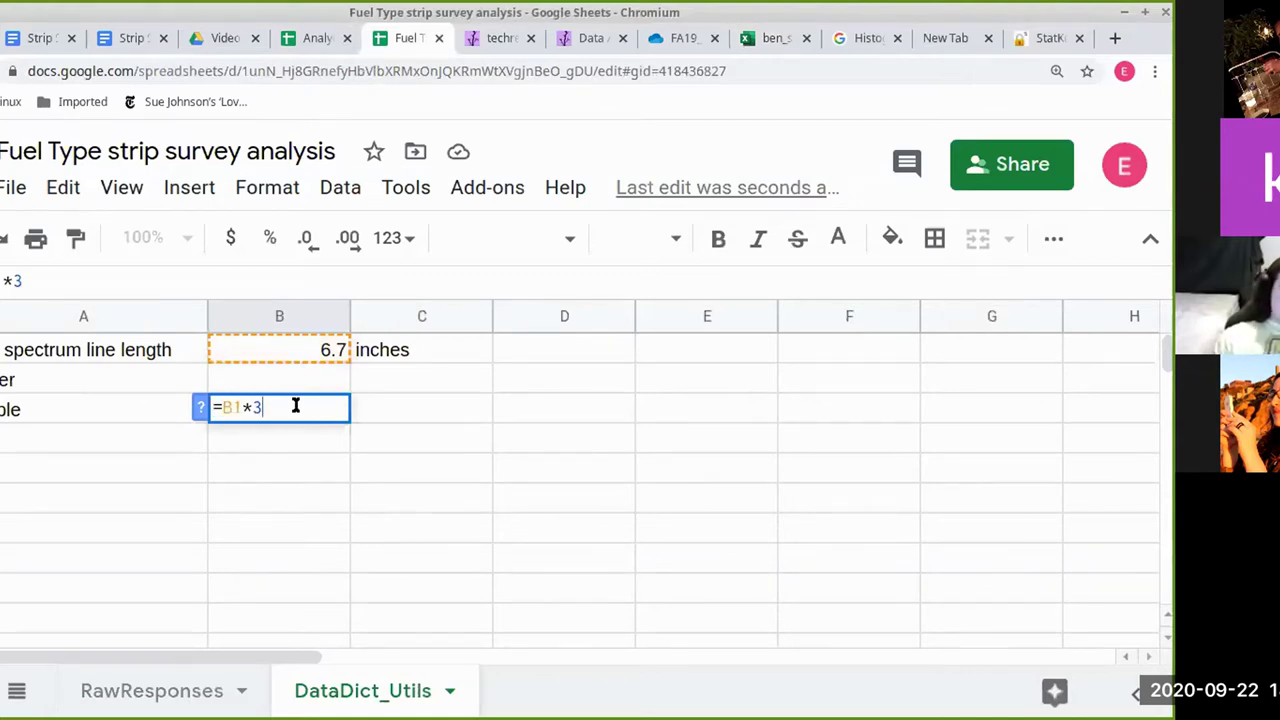
{"action": "key", "text": "Return"}
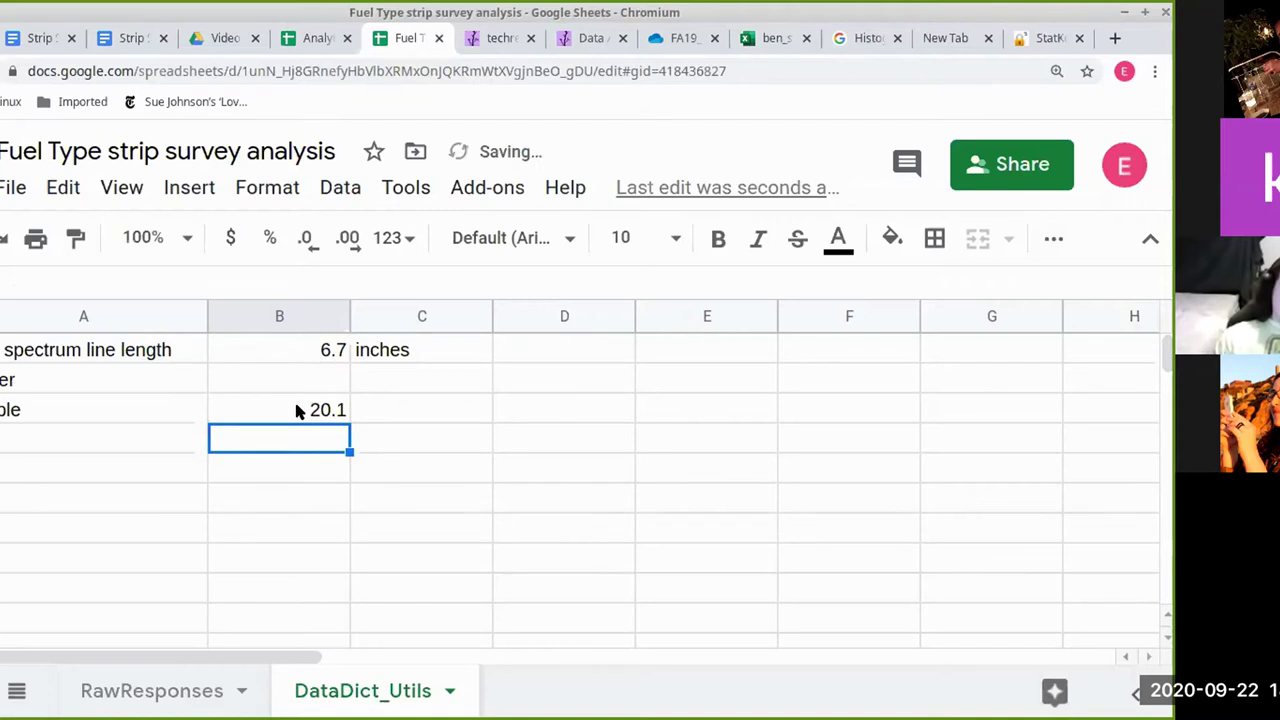
{"action": "left_click", "coordinate": [296, 410]}
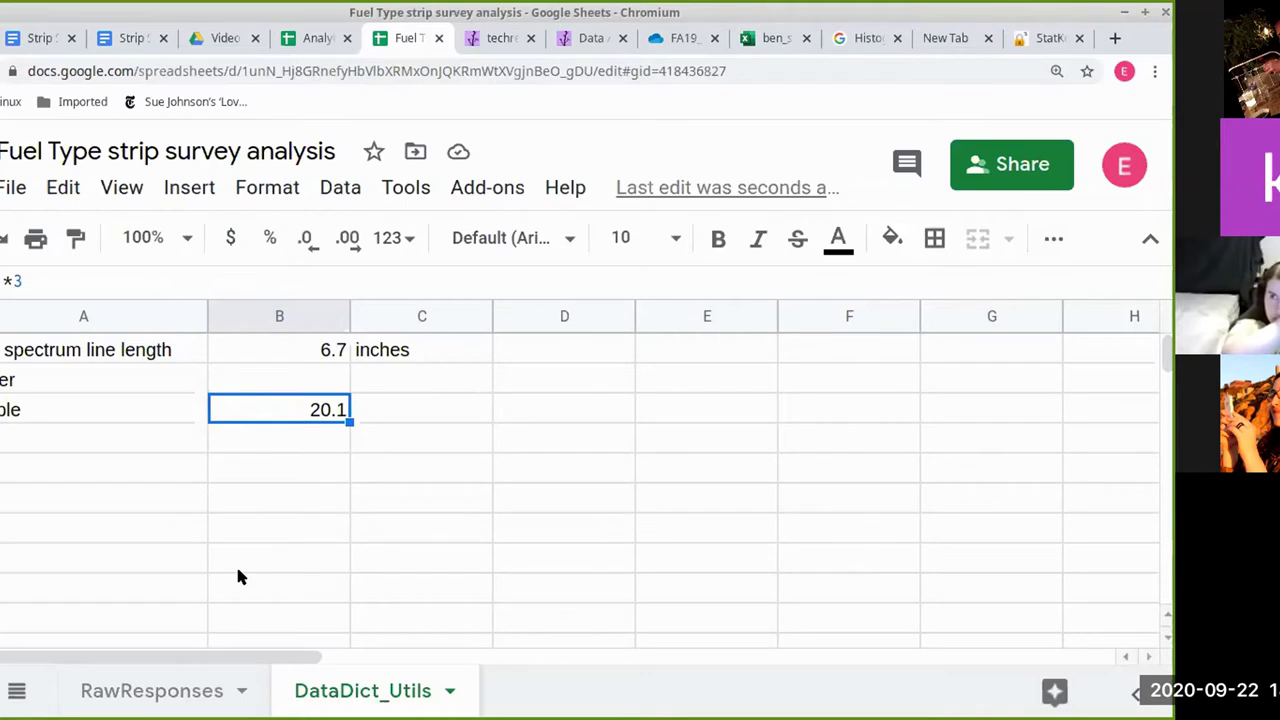
- View the raw measures in RawResponses, read the scaled score instructions in daMasterSequence.html in Sublime Text, and return to the spreadsheet
{"action": "left_click", "coordinate": [166, 690]}
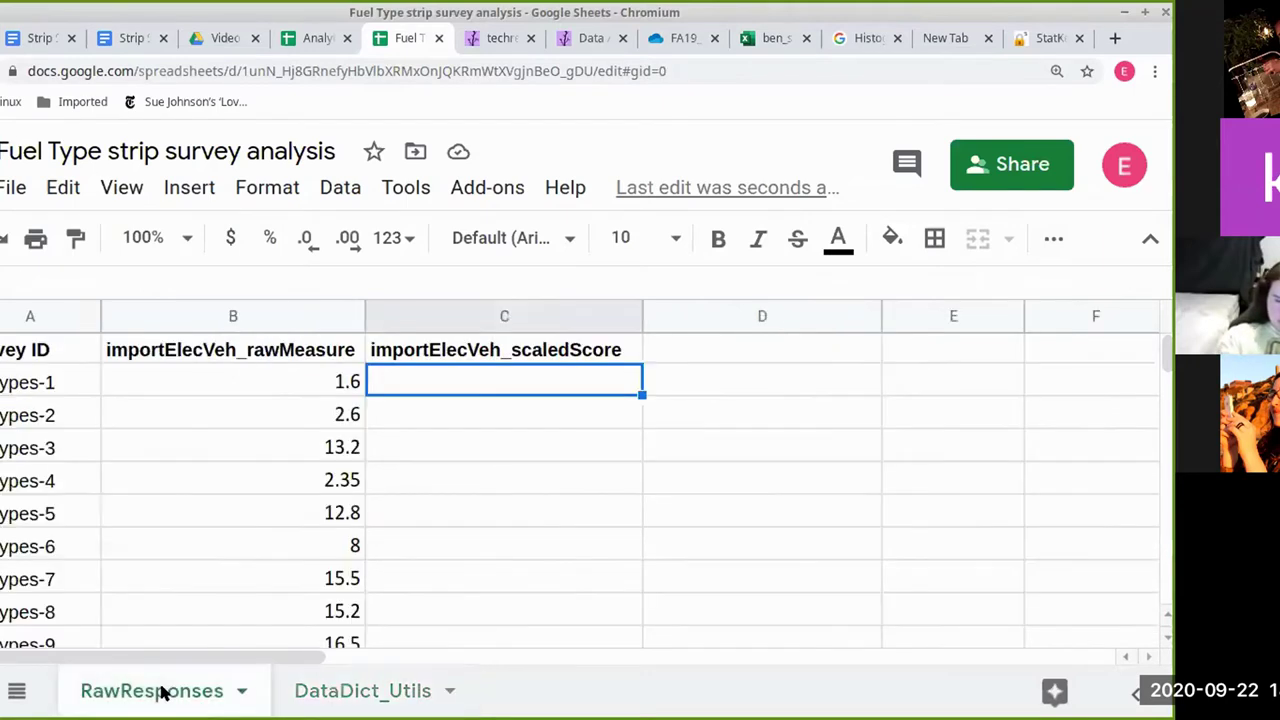
{"action": "left_click", "coordinate": [281, 458]}
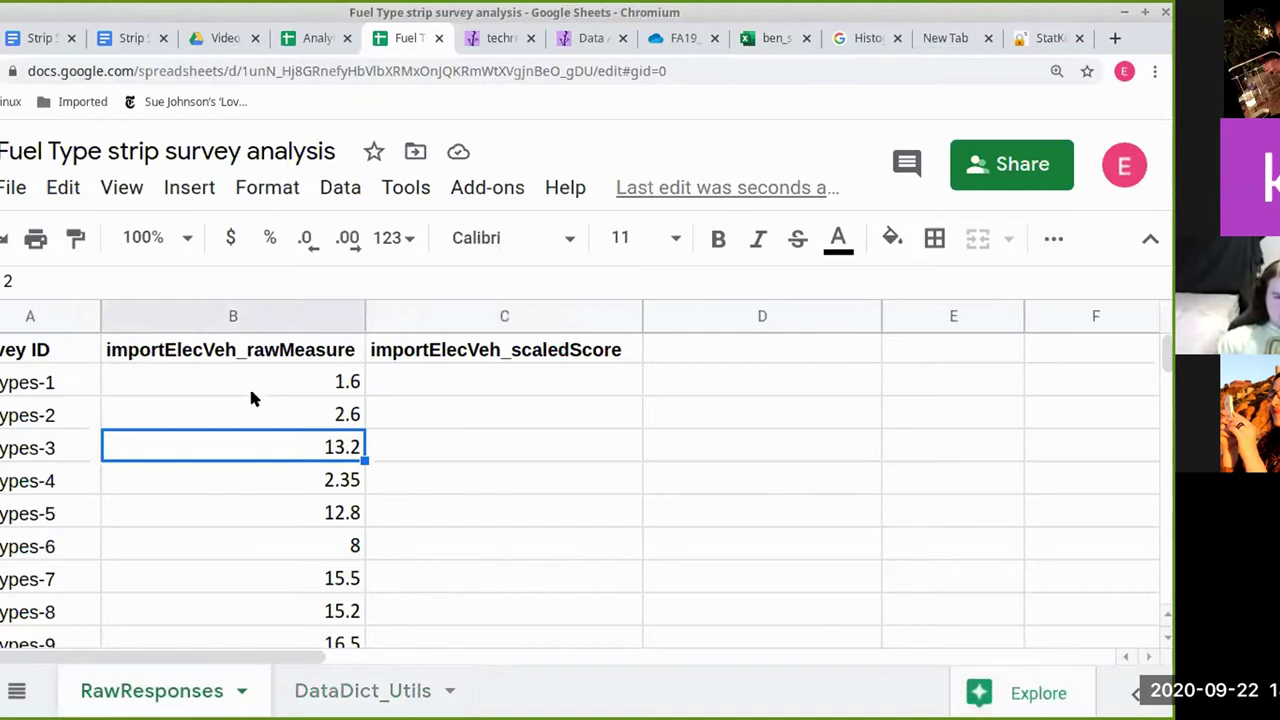
{"action": "key", "text": "alt+Tab"}
{"action": "key", "text": "alt+Tab"}
{"action": "key", "text": "alt+shift+Tab"}
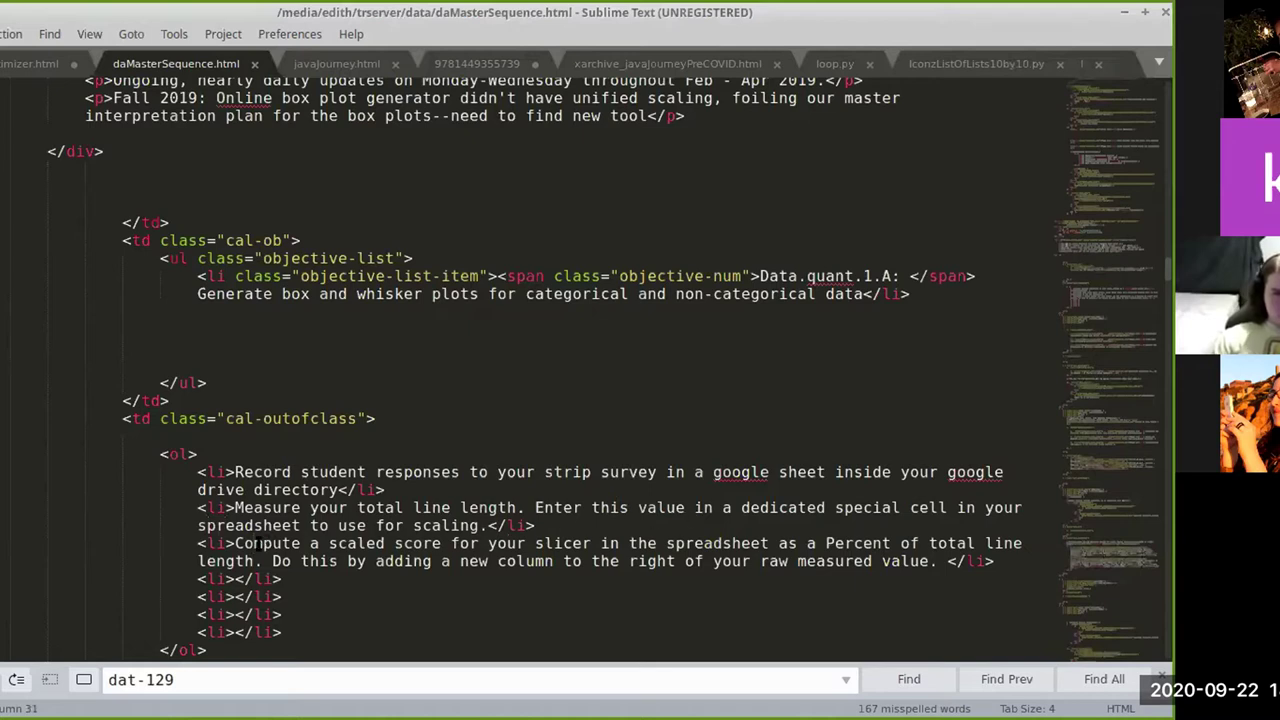
{"action": "scroll", "coordinate": [416, 562], "scroll_direction": "down", "scroll_amount": 2}
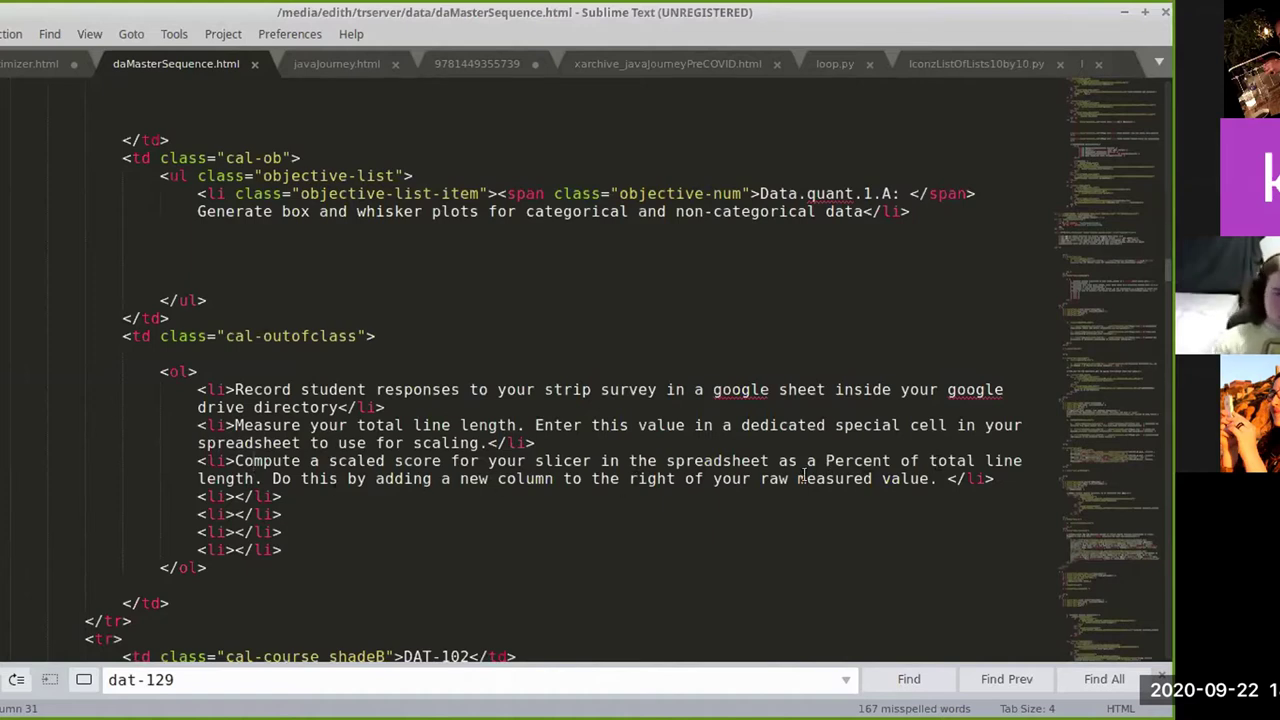
{"action": "left_click", "coordinate": [946, 478]}
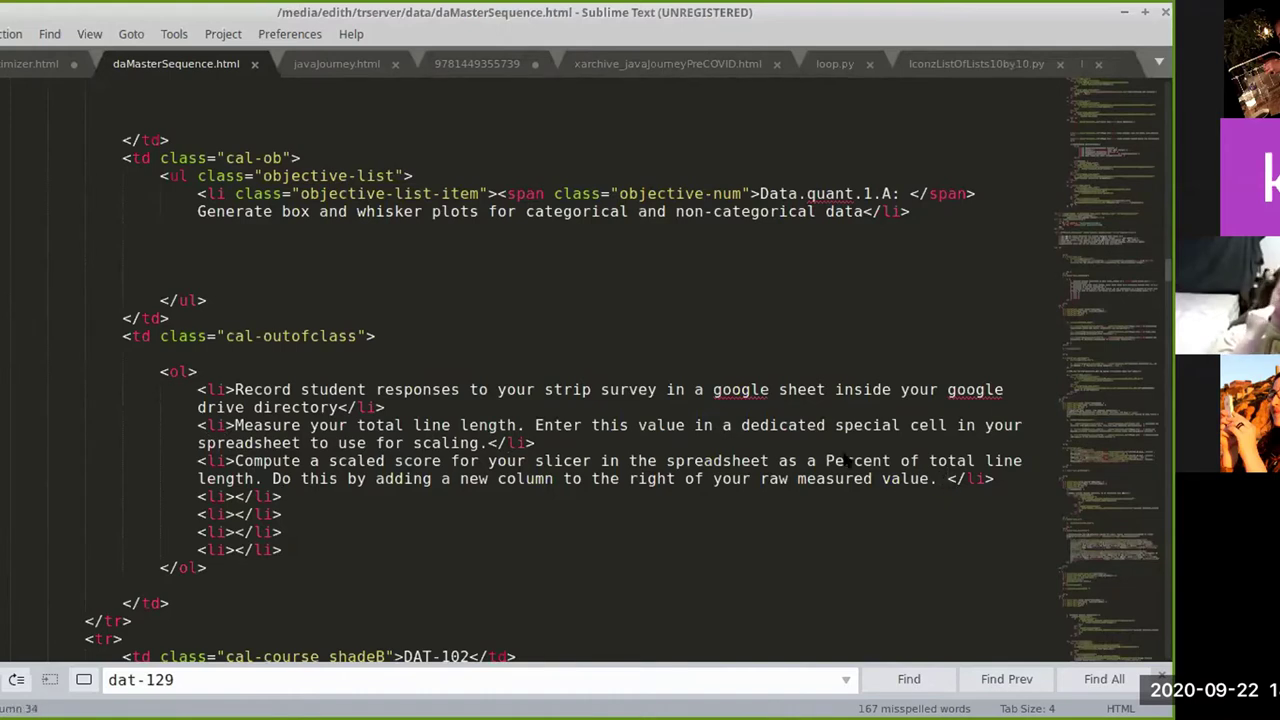
{"action": "key", "text": "alt+Tab"}
{"action": "left_click", "coordinate": [406, 379]}
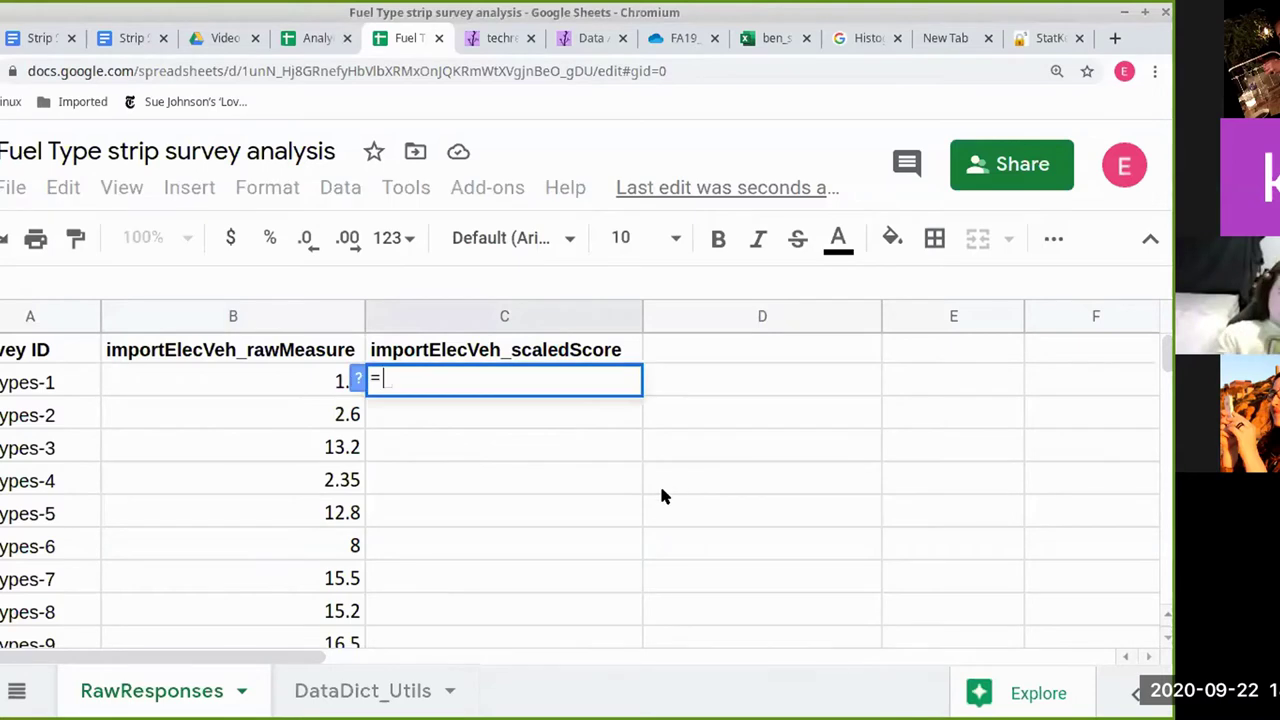
{"action": "key", "text": "Escape"}
{"action": "double_click", "coordinate": [445, 375]}
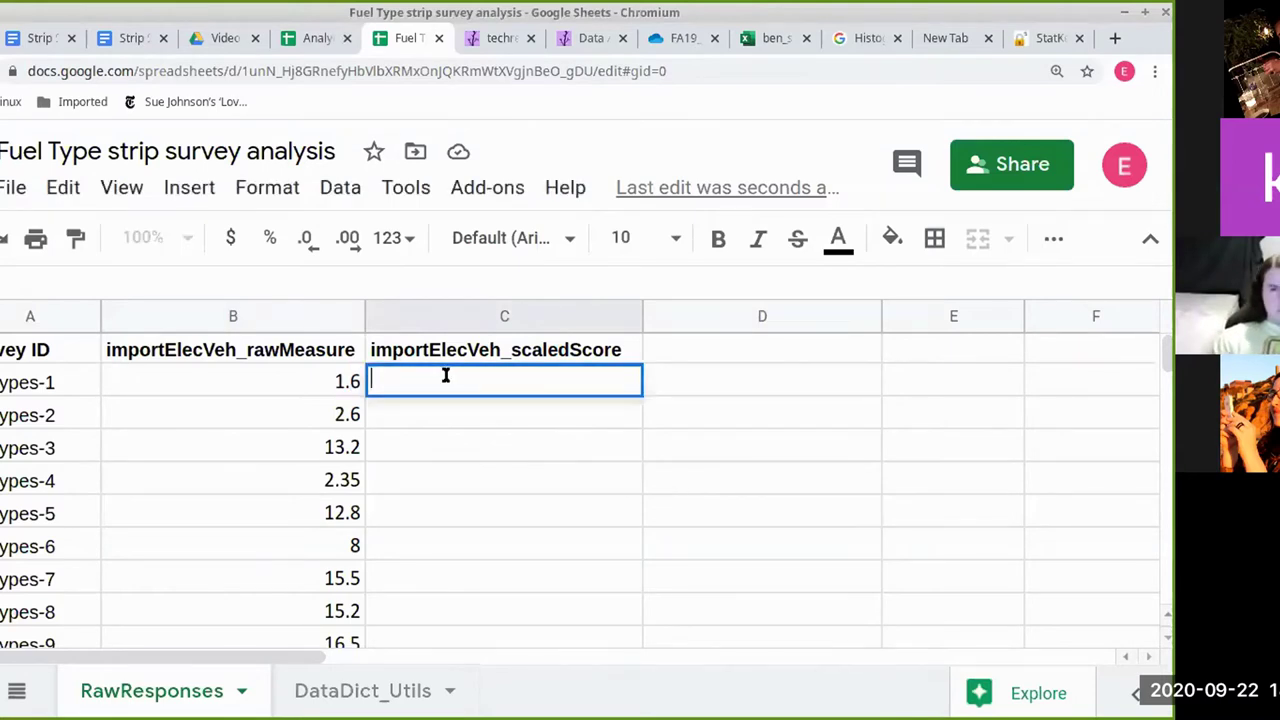
{"action": "left_click", "coordinate": [342, 385]}
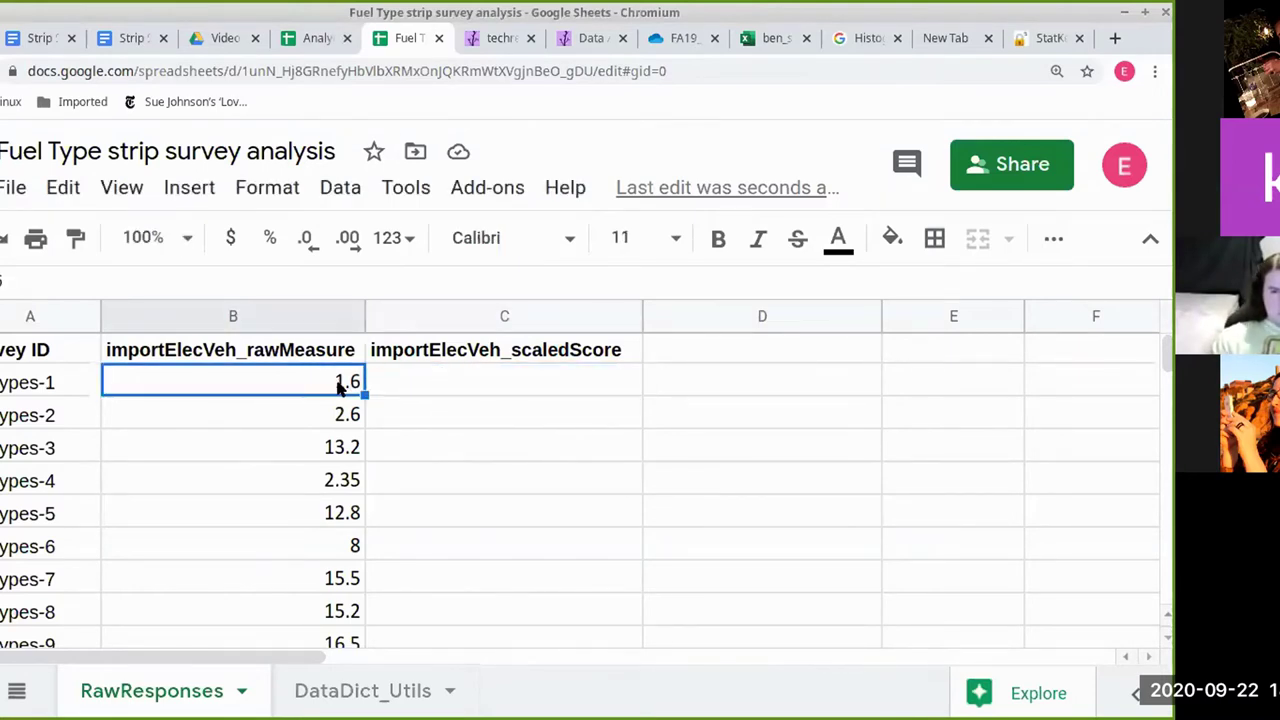
- Set the spectrum line length in B1 of DataDict_Utils to 23.4
{"action": "left_click", "coordinate": [337, 700]}
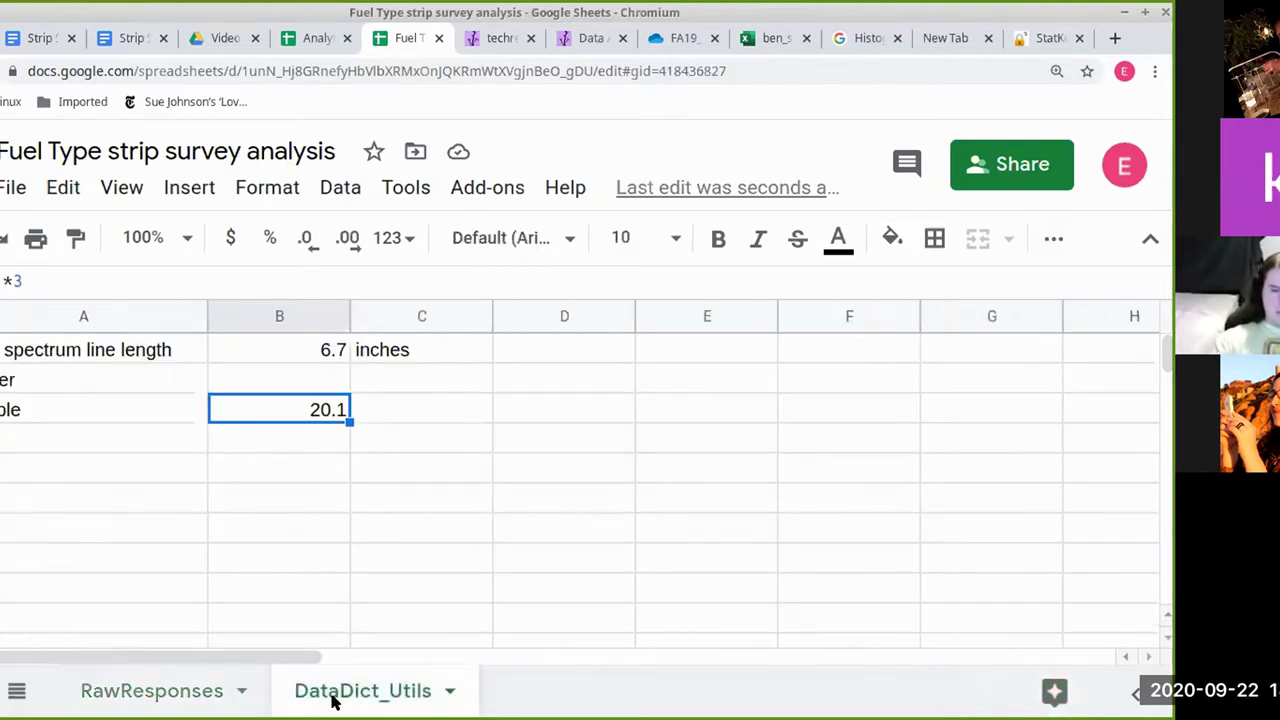
{"action": "key", "text": "ctrl+shift+Page_Up"}
{"action": "key", "text": "Down"}
{"action": "key", "text": "Down"}
{"action": "left_click", "coordinate": [337, 703]}
{"action": "key", "text": "Up"}
{"action": "key", "text": "Up"}
{"action": "type", "text": "23.4"}
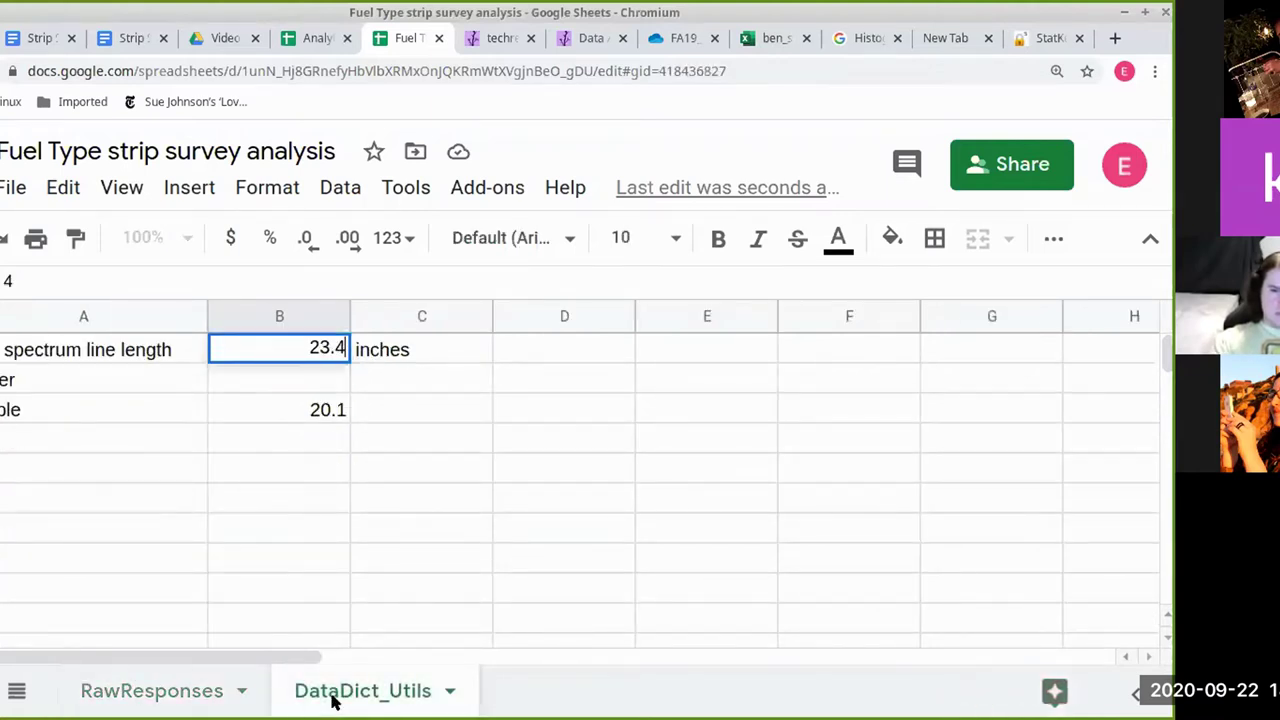
{"action": "key", "text": "Return"}
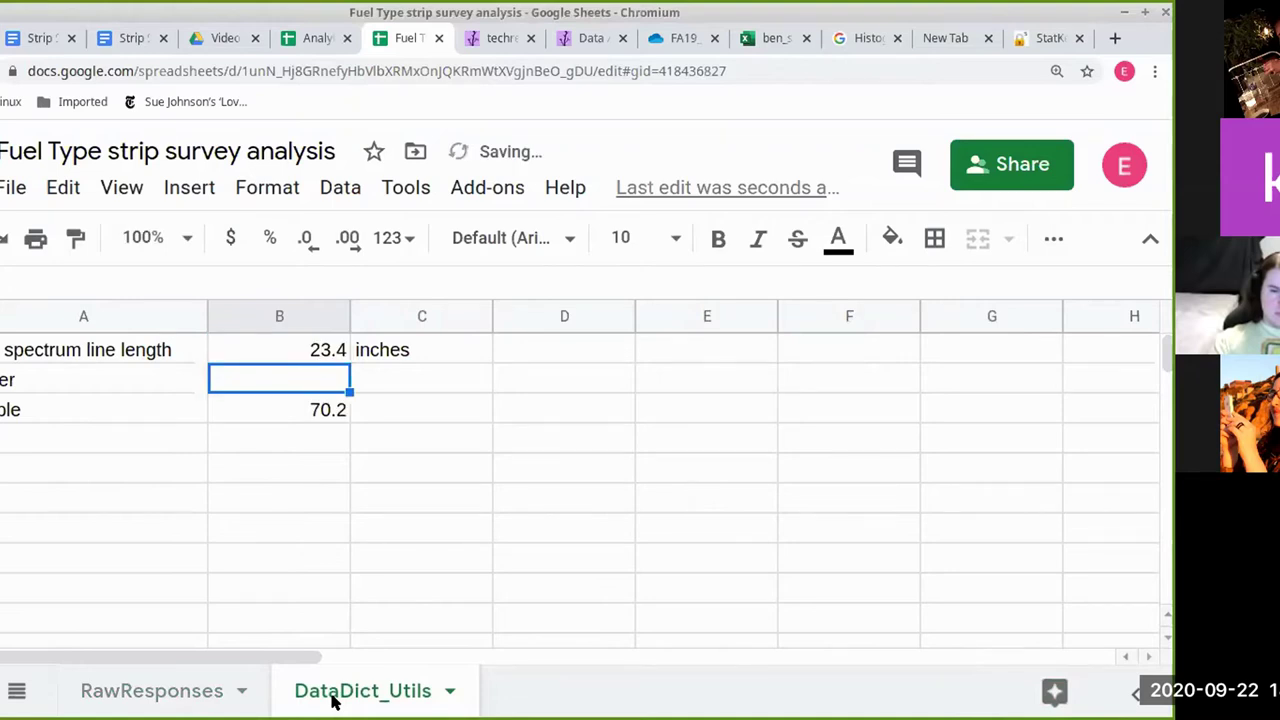
- Switch to the ben_strip_survey_results workbook and look at its scaling values beside the data columns
{"action": "key", "text": "ctrl+Tab"}
{"action": "key", "text": "ctrl+Tab"}
{"action": "key", "text": "ctrl+Tab"}
{"action": "key", "text": "ctrl+Tab"}
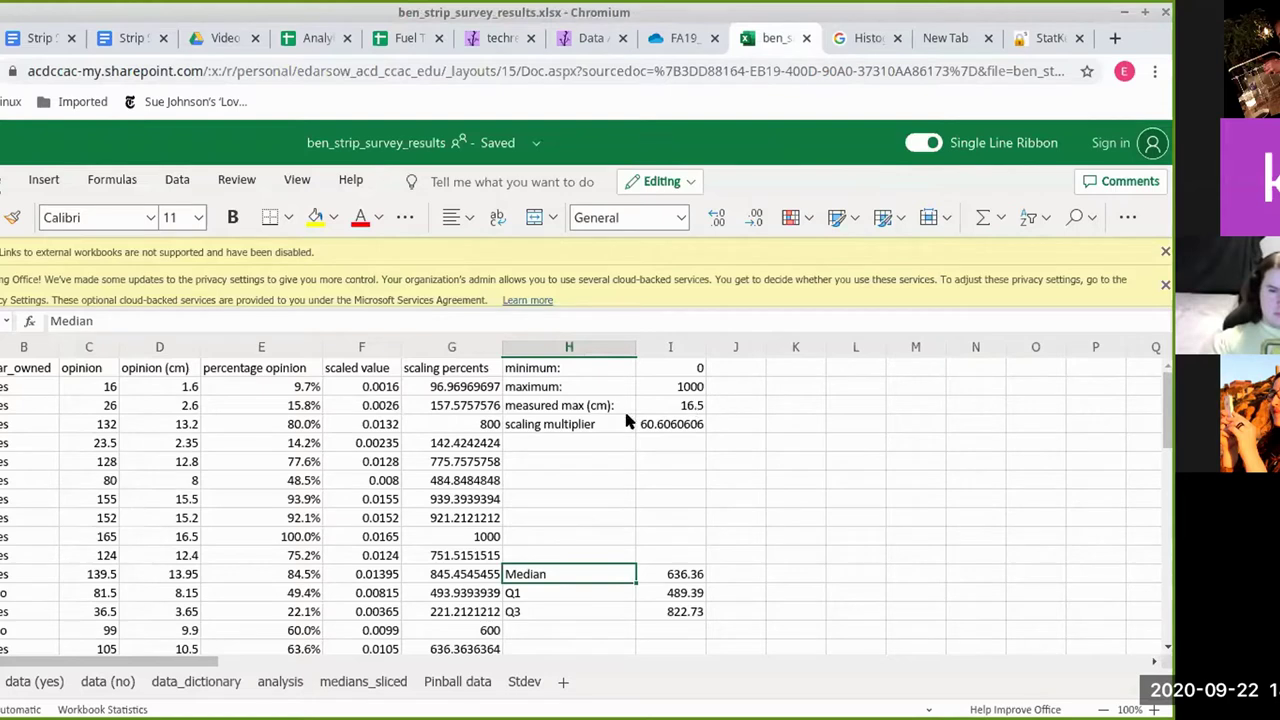
- Return to the Fuel Type strip survey analysis spreadsheet and set the spectrum line length in B1 of DataDict_Utils to 16.5
{"action": "scroll", "coordinate": [625, 421], "scroll_direction": "down", "scroll_amount": 4}
{"action": "scroll", "coordinate": [625, 421], "scroll_direction": "up", "scroll_amount": 4}
{"action": "key", "text": "ctrl+shift+Tab"}
{"action": "key", "text": "ctrl+Tab"}
{"action": "key", "text": "ctrl+shift+Tab"}
{"action": "key", "text": "ctrl+shift+Tab"}
{"action": "key", "text": "ctrl+shift+Tab"}
{"action": "key", "text": "ctrl+shift+Tab"}
{"action": "key", "text": "ctrl+shift+Tab"}
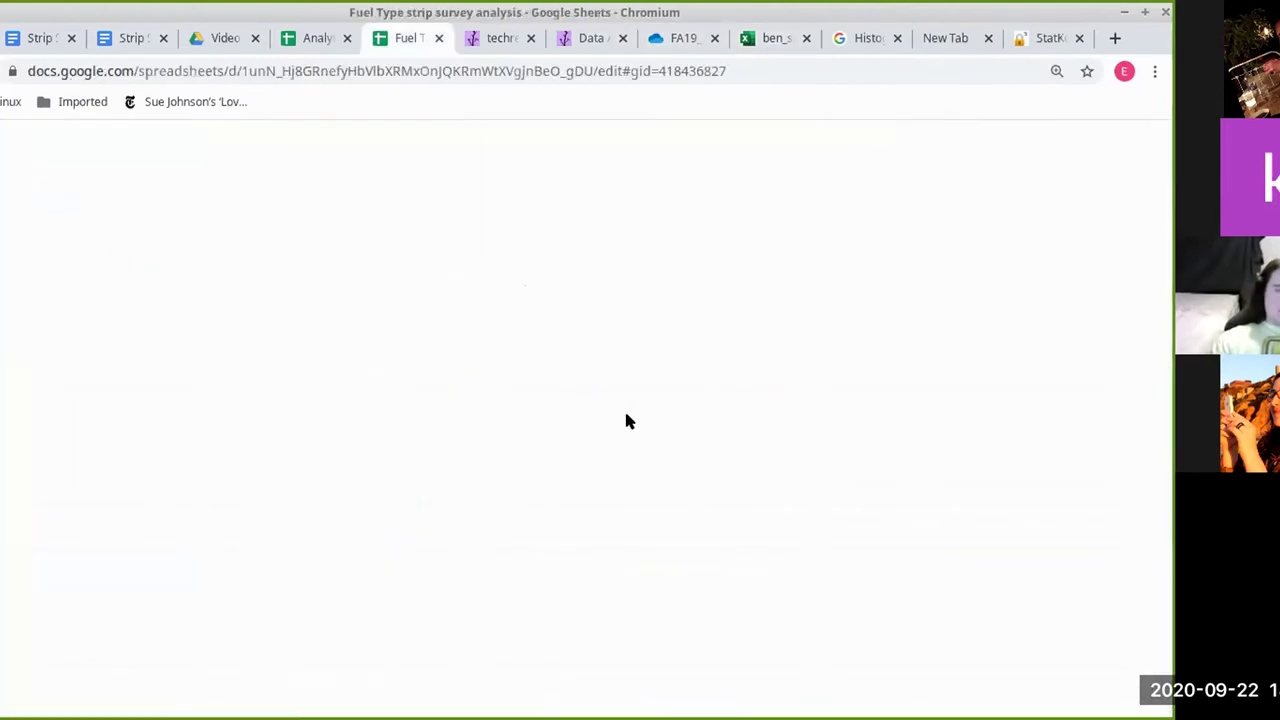
{"action": "key", "text": "ctrl+Tab"}
{"action": "key", "text": "Up"}
{"action": "type", "text": "16.5"}
{"action": "key", "text": "Return"}
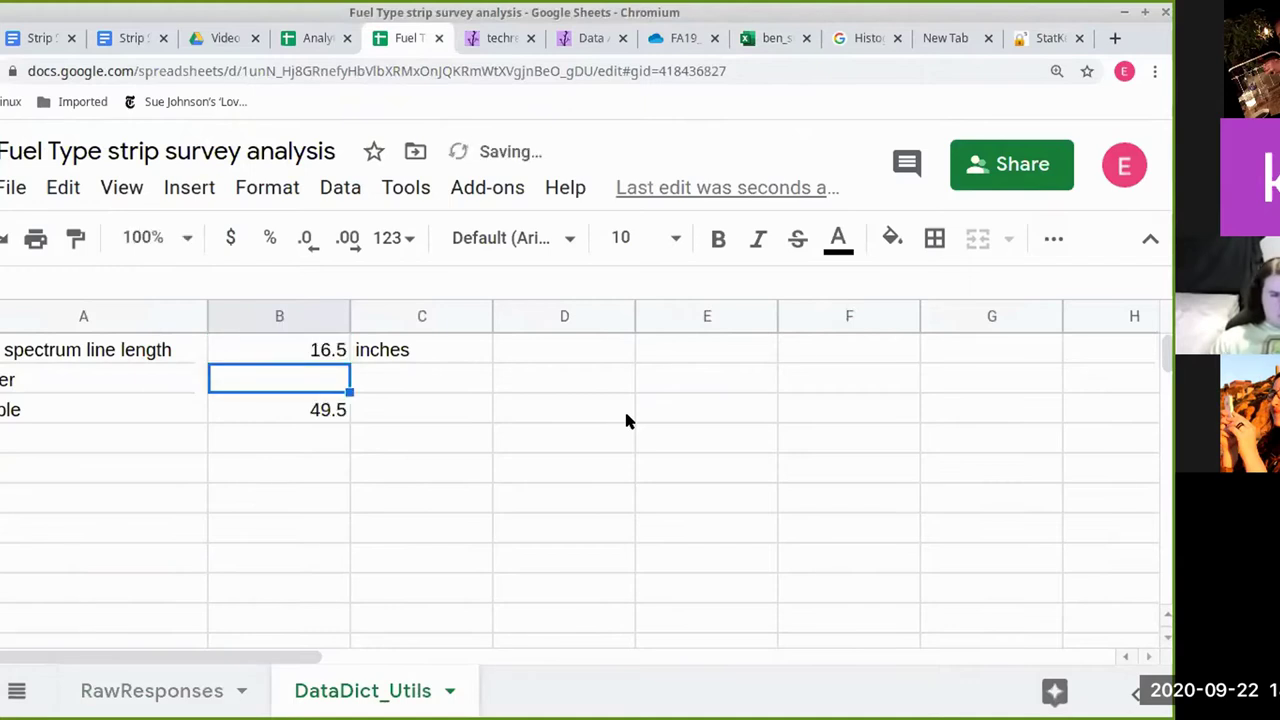
- Enter the formula =B2/DataDict_Utils!B1 in C2 of RawResponses to divide the first raw measure by the spectrum line length
{"action": "key", "text": "ctrl+shift+Tab"}
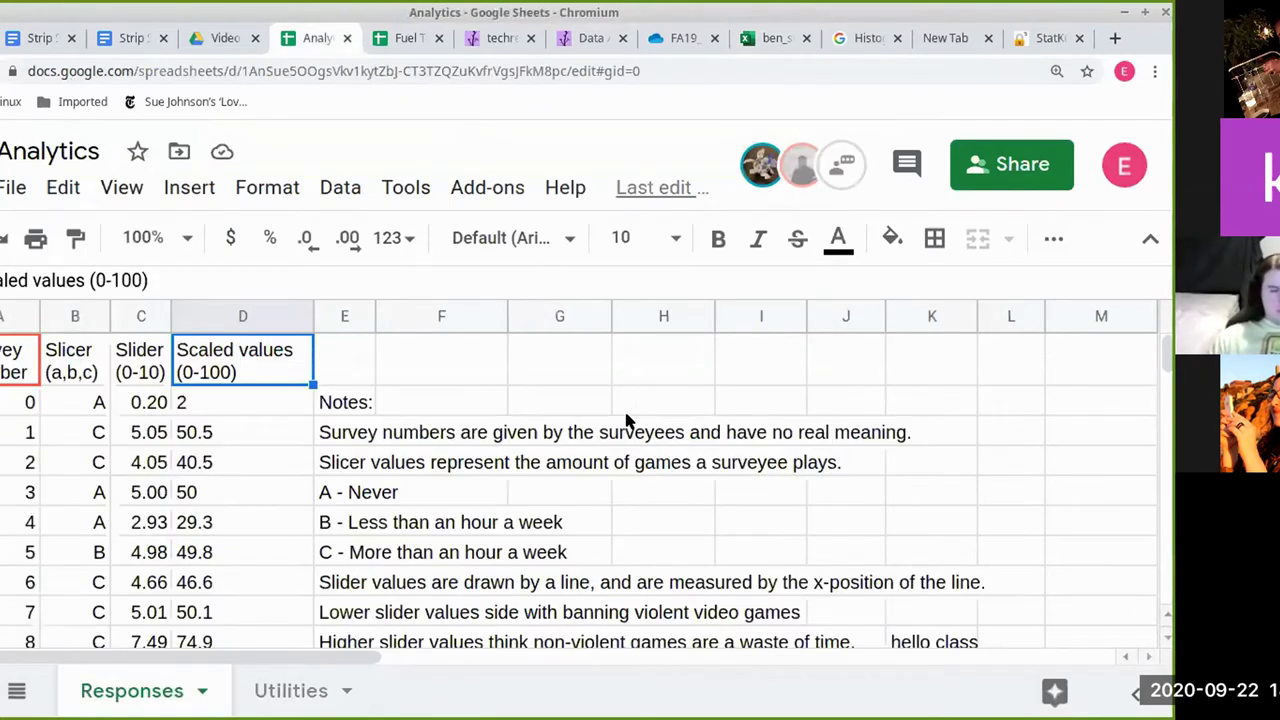
{"action": "key", "text": "ctrl+Tab"}
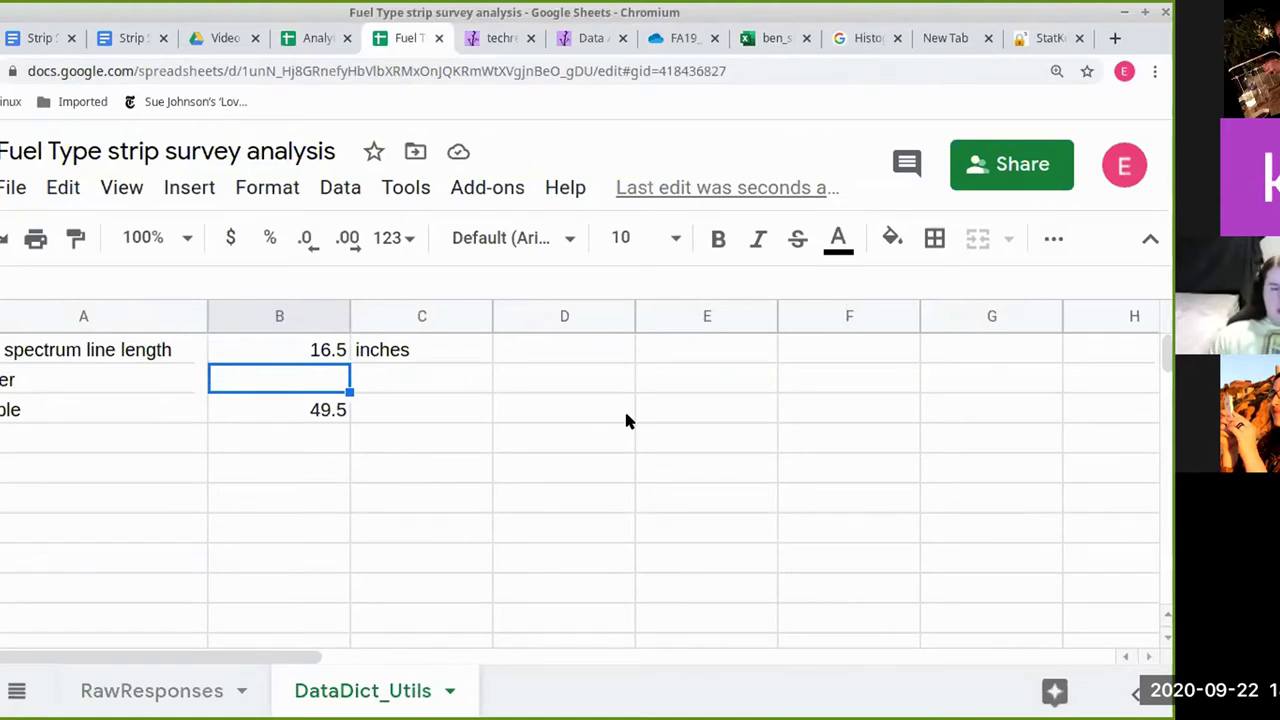
{"action": "key", "text": "ctrl+Page_Up"}
{"action": "key", "text": "Up"}
{"action": "key", "text": "Up"}
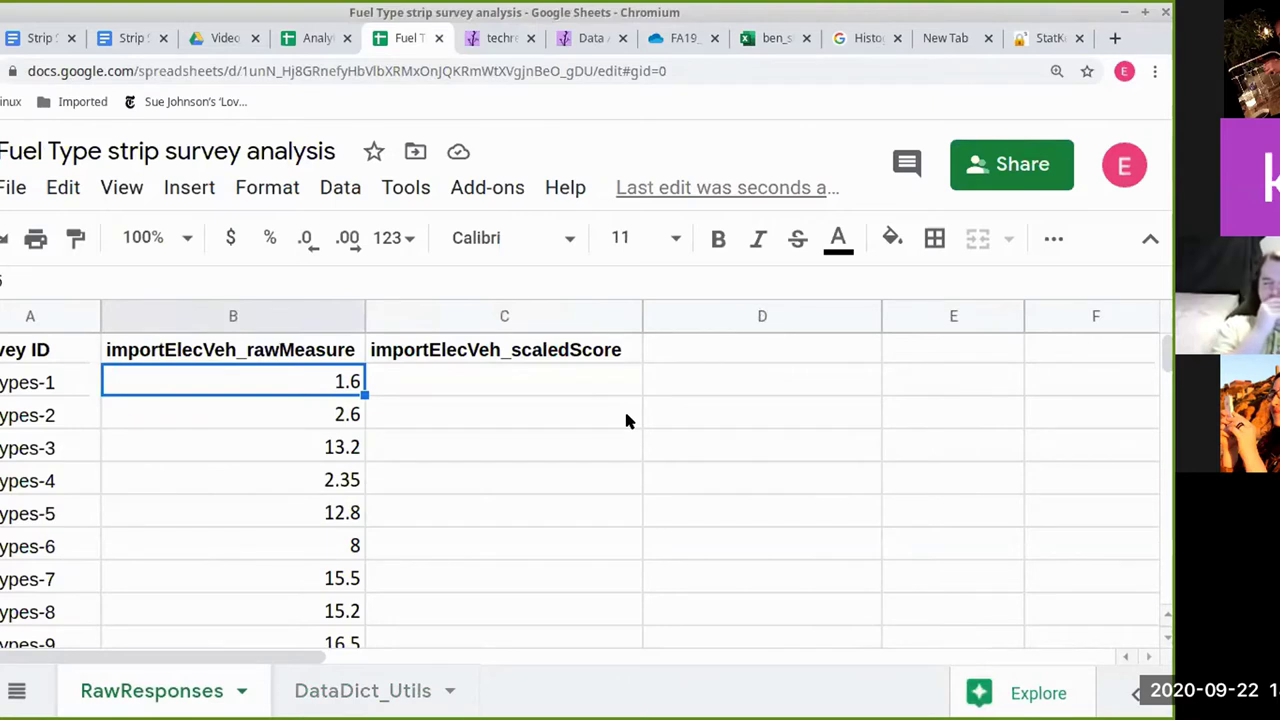
{"action": "key", "text": "Right"}
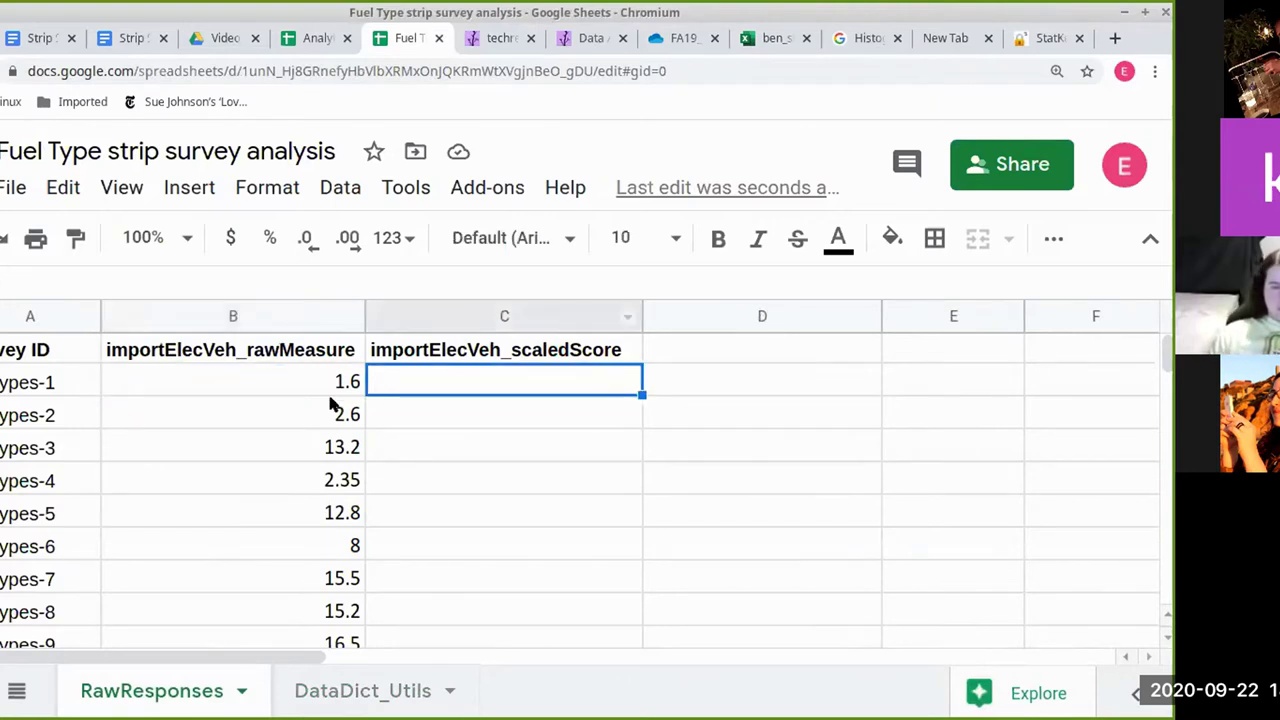
{"action": "left_click", "coordinate": [335, 393]}
{"action": "left_click", "coordinate": [397, 382]}
{"action": "type", "text": "="}
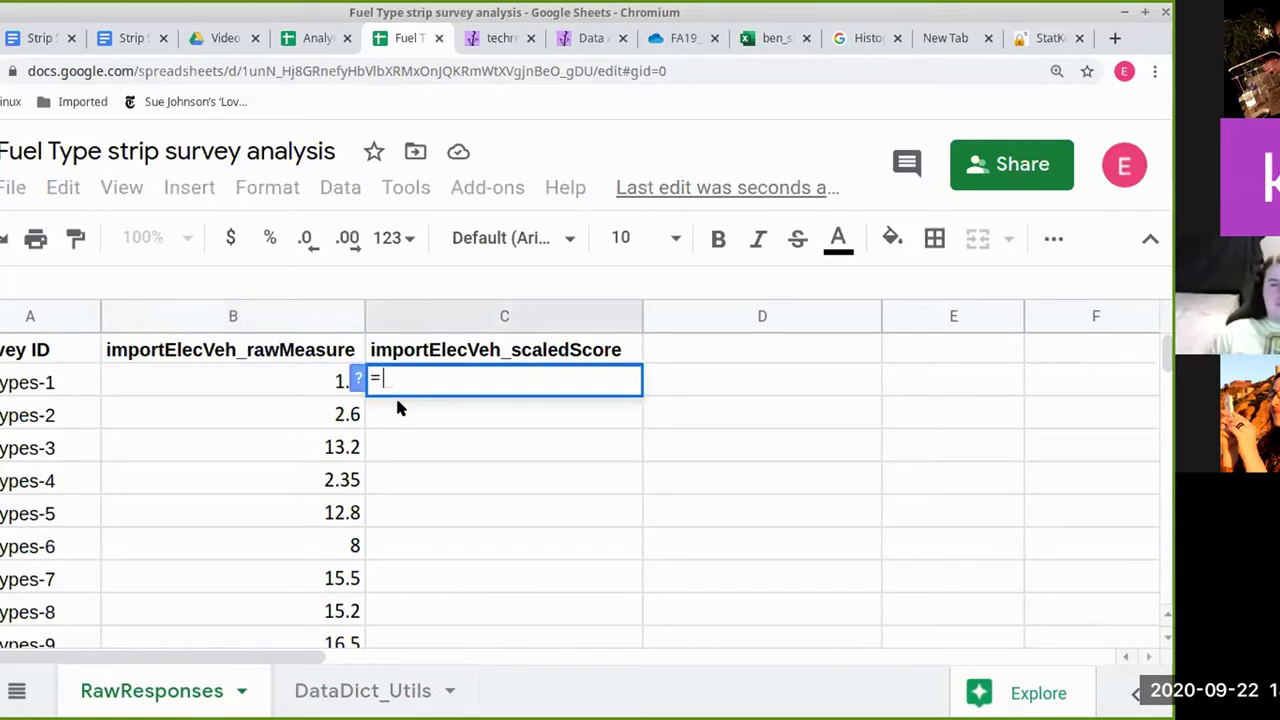
{"action": "left_click", "coordinate": [298, 385]}
{"action": "type", "text": "/"}
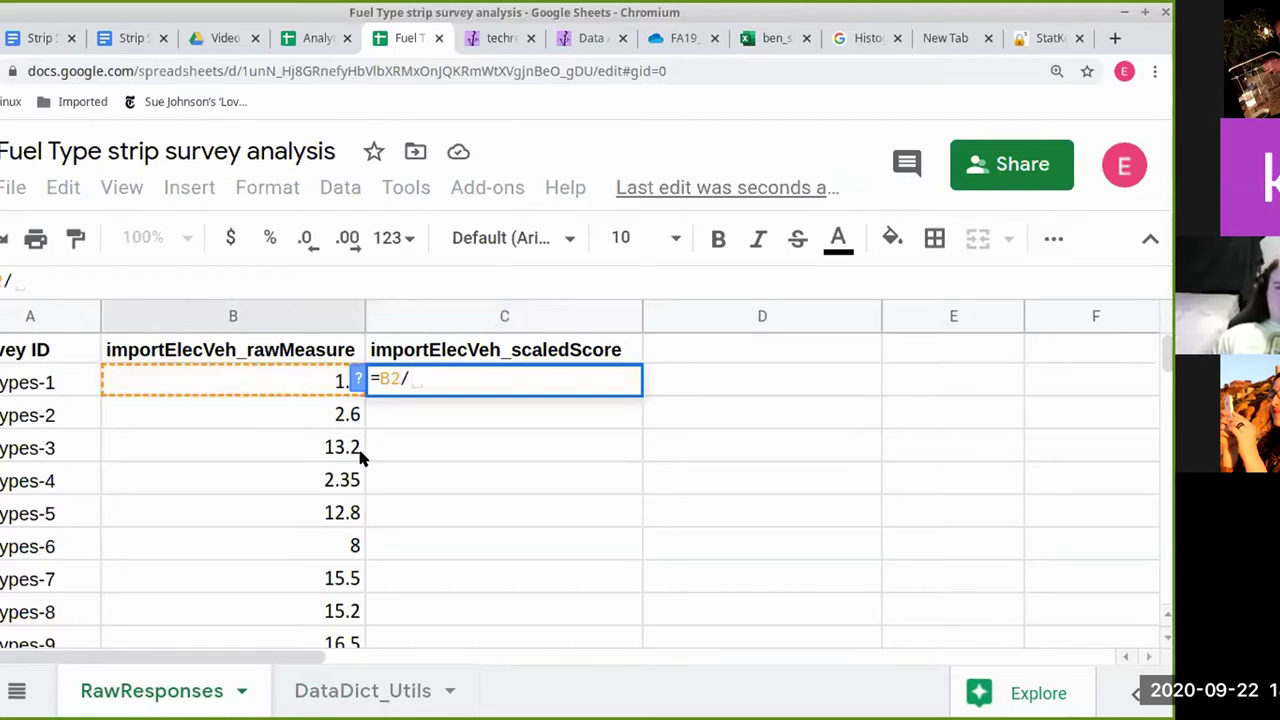
{"action": "left_click", "coordinate": [452, 695]}
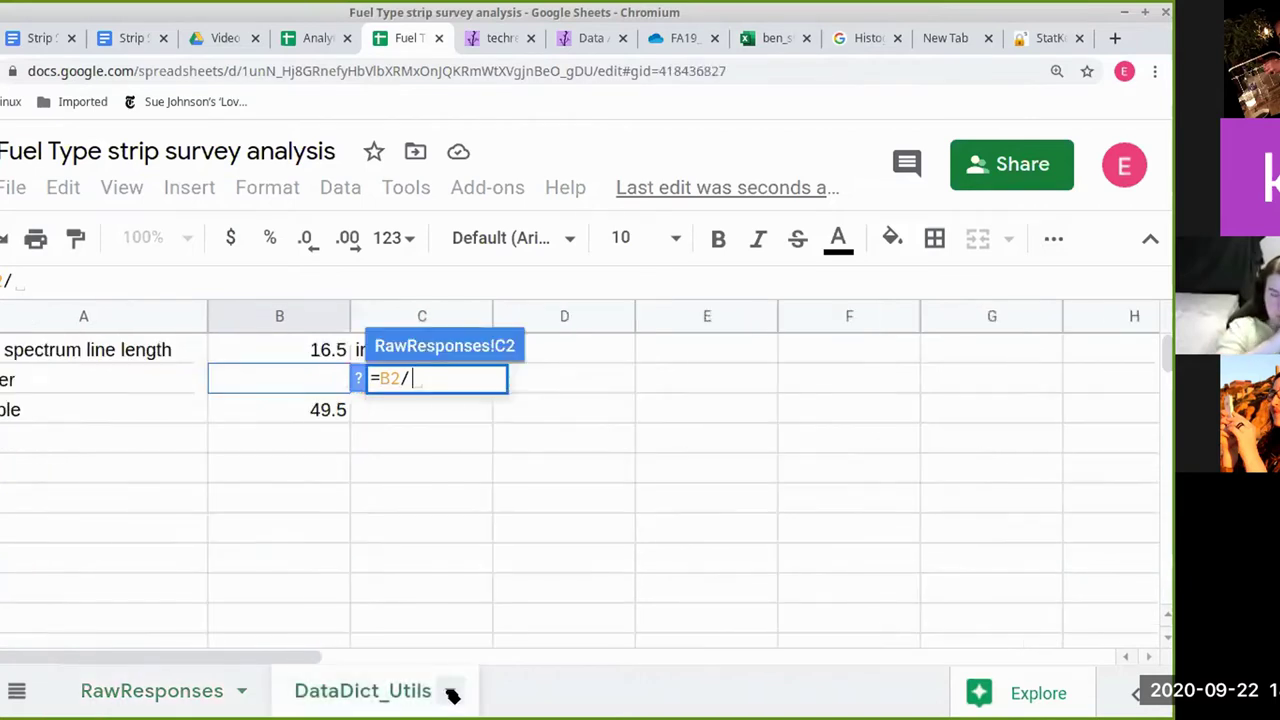
{"action": "left_click", "coordinate": [324, 349]}
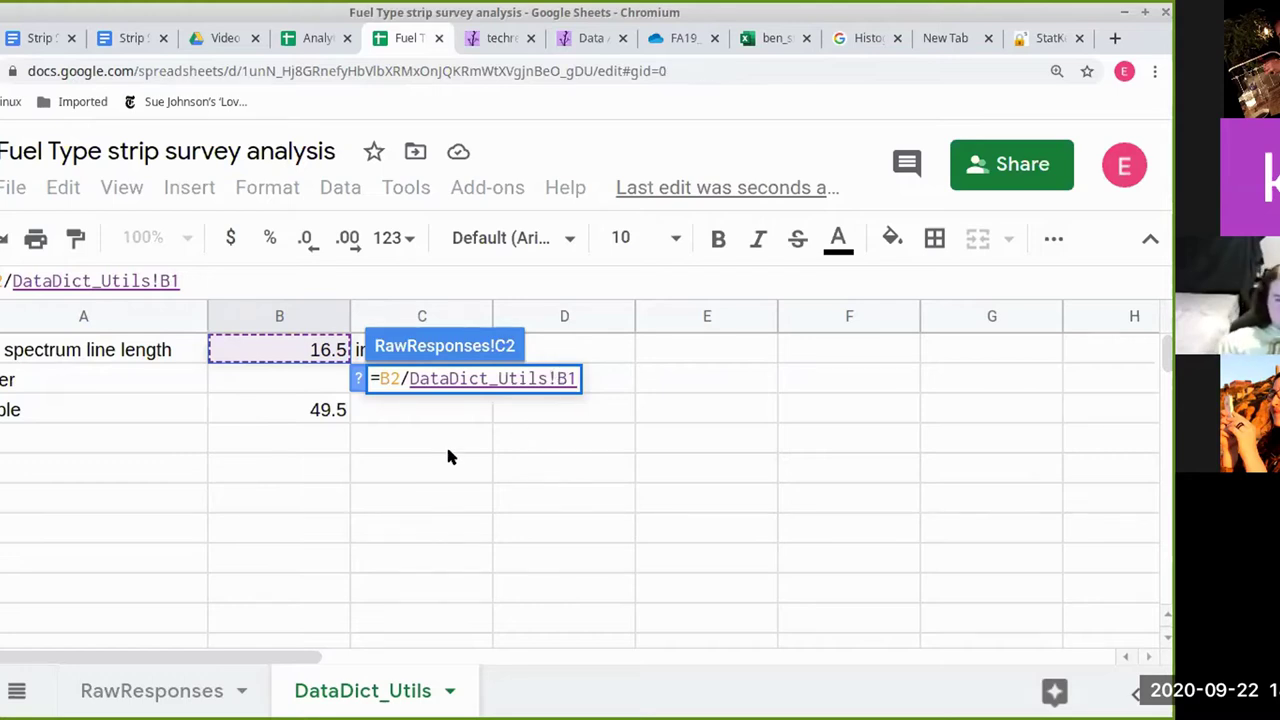
{"action": "key", "text": "Return"}
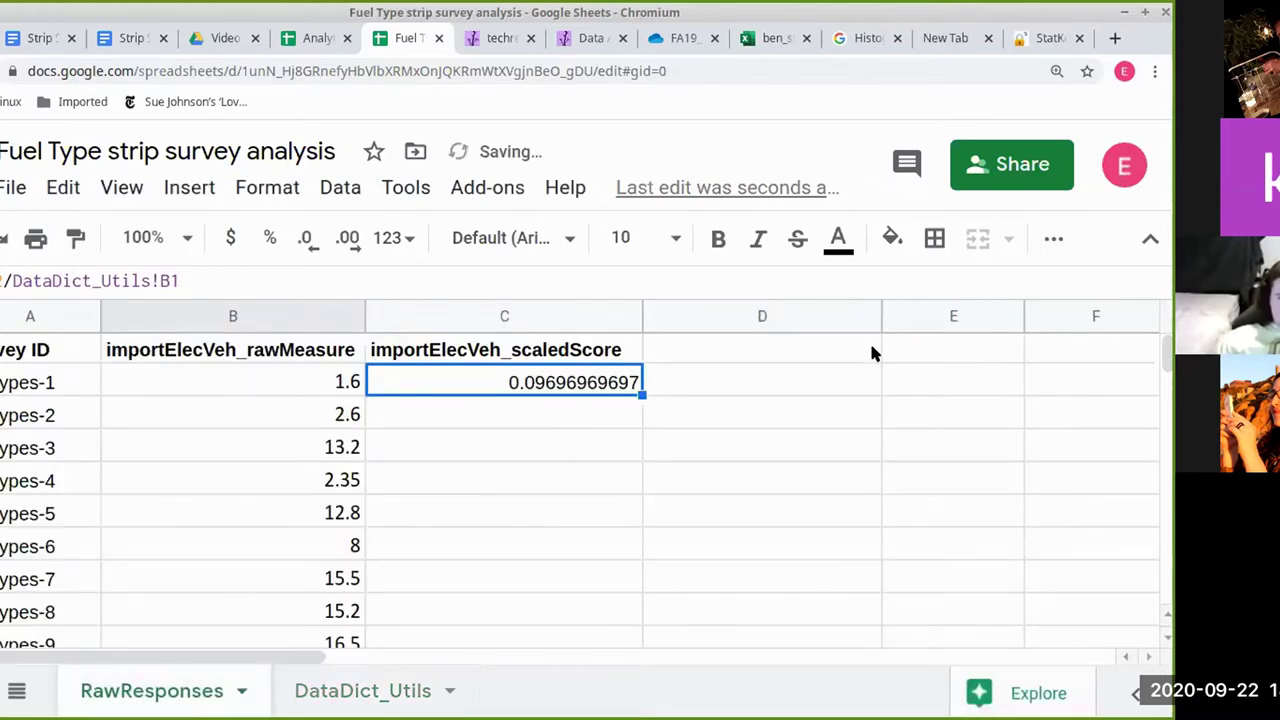
- Add the label Max distance in E1 of RawResponses with the value 16.5 beside it in F1
{"action": "left_click", "coordinate": [912, 349]}
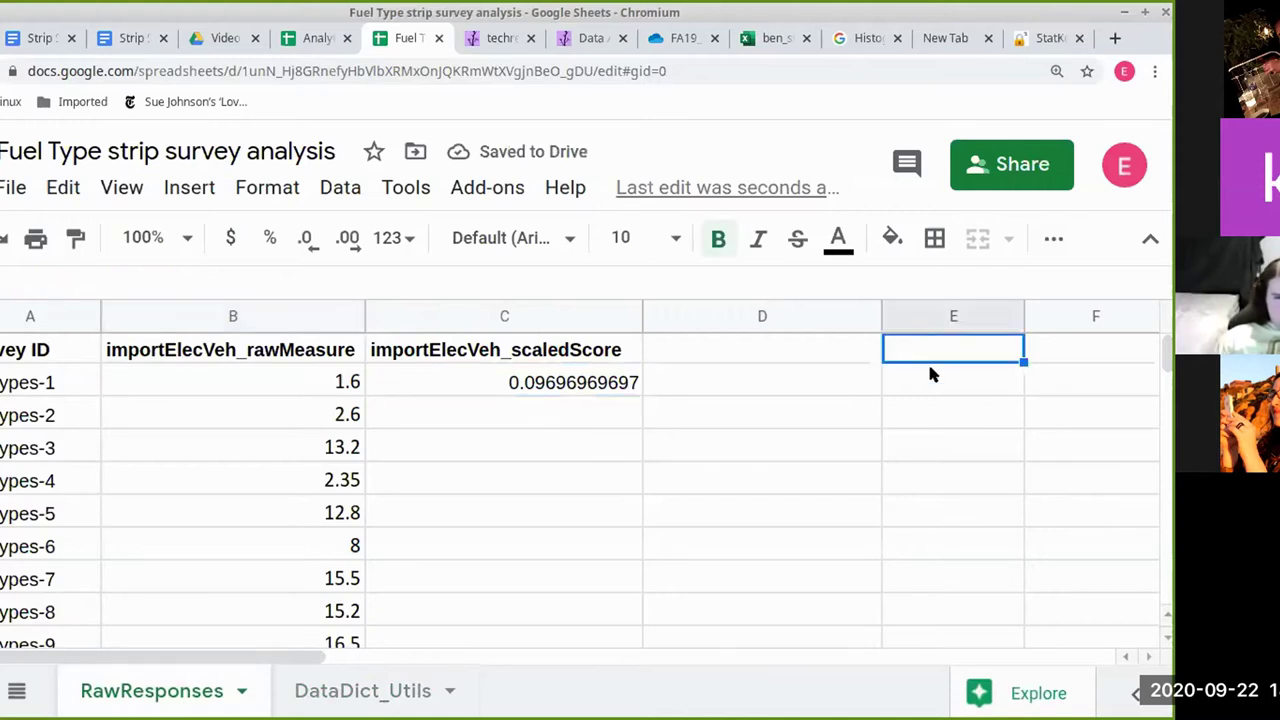
{"action": "type", "text": "Max dis"}
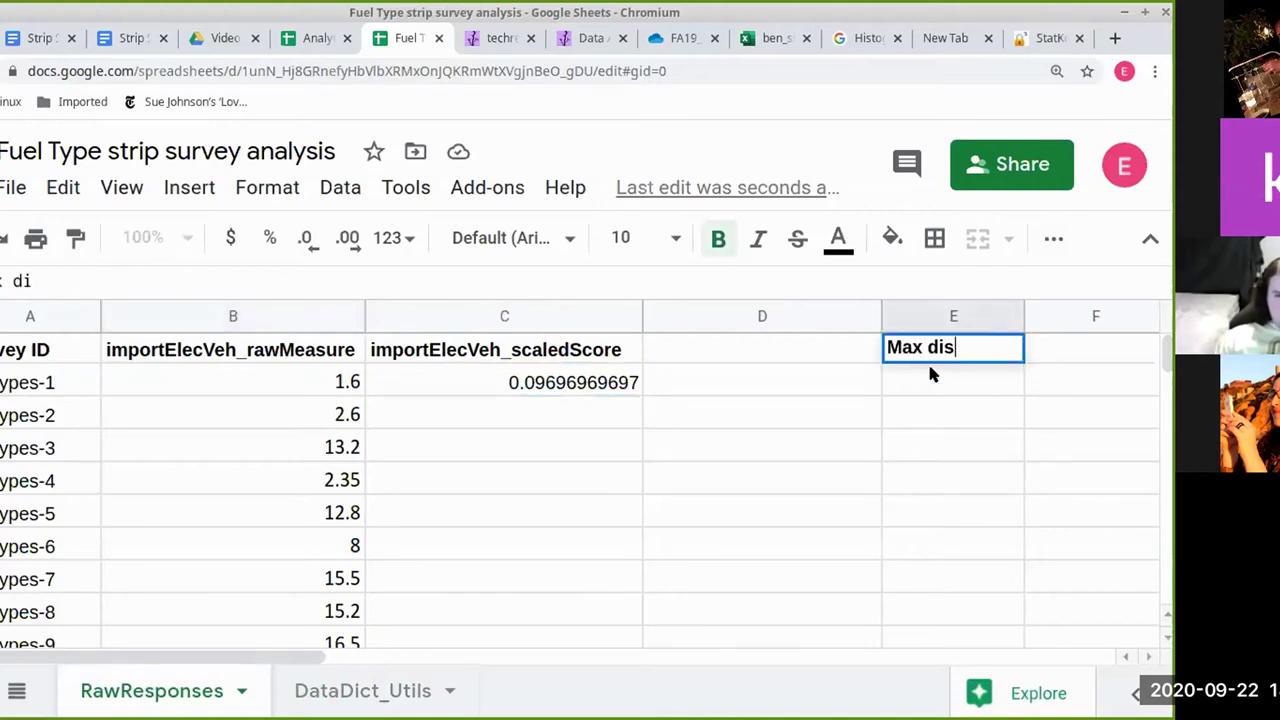
{"action": "type", "text": "tance"}
{"action": "key", "text": "Tab"}
{"action": "type", "text": "16.5"}
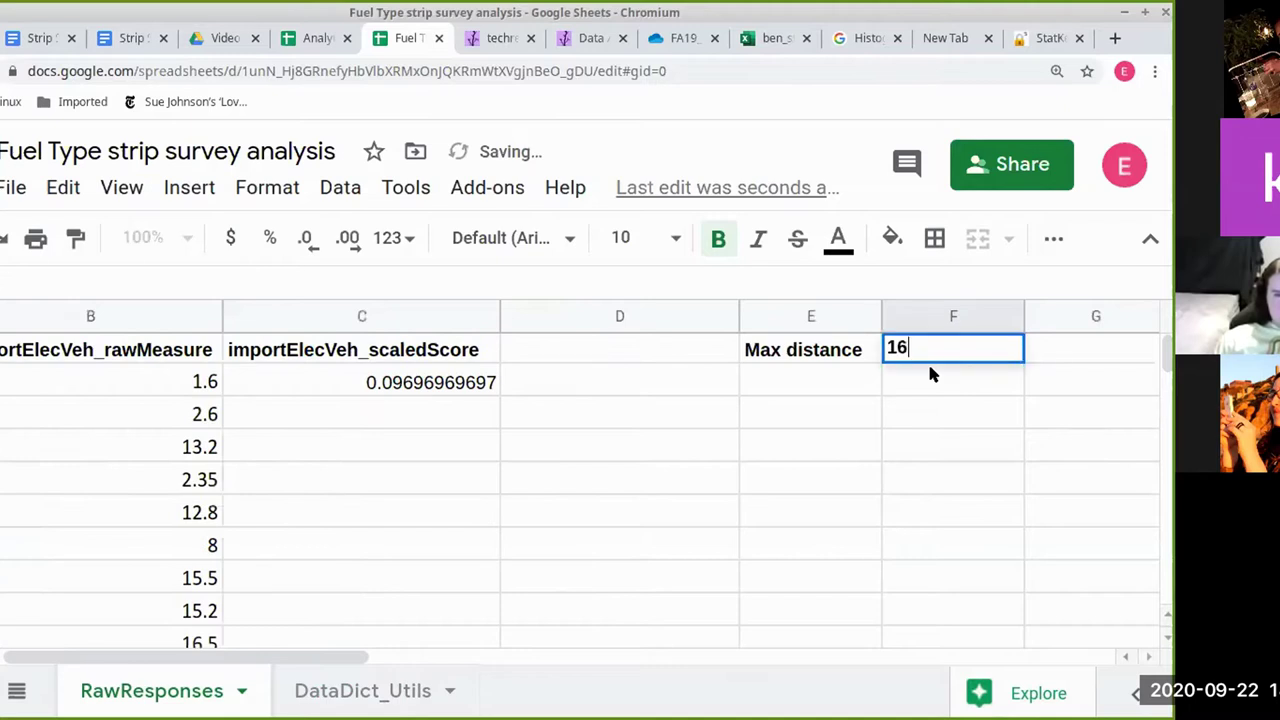
{"action": "key", "text": "Return"}
{"action": "key", "text": "Left"}
{"action": "key", "text": "Left"}
{"action": "key", "text": "Left"}
{"action": "key", "text": "Left"}
{"action": "key", "text": "Right"}
{"action": "key", "text": "Right"}
{"action": "key", "text": "ctrl+Tab"}
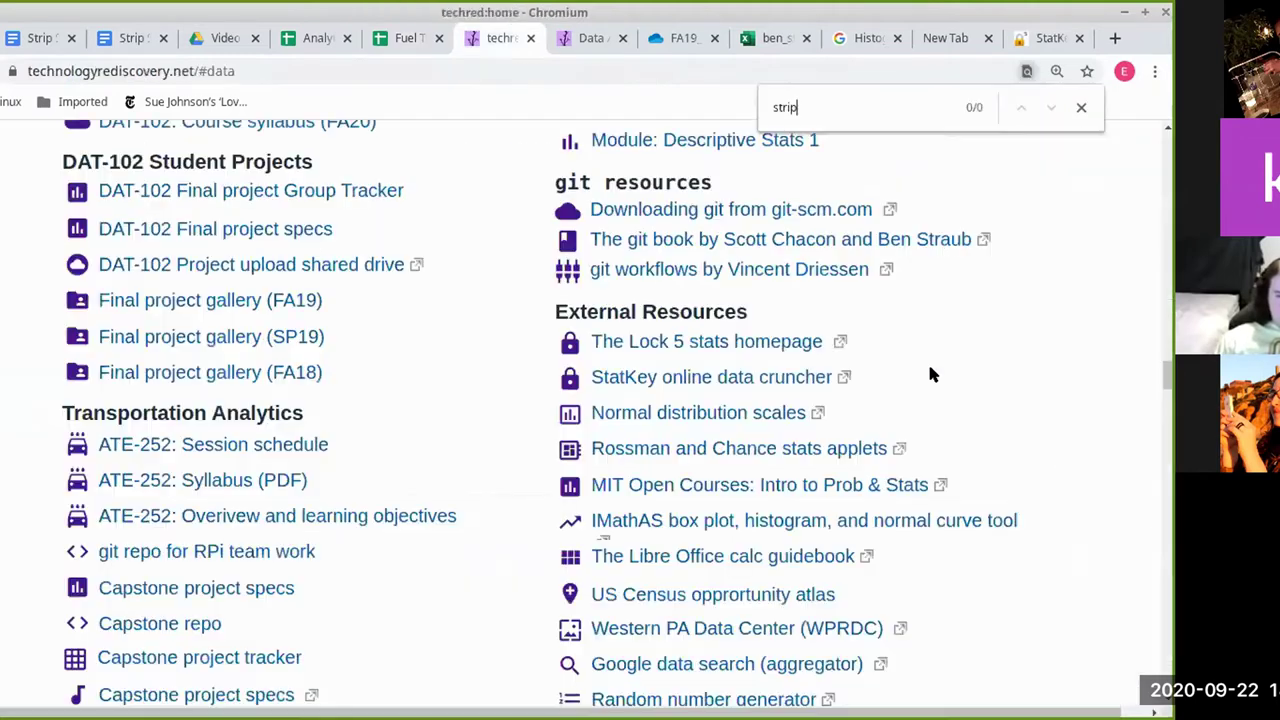
{"action": "key", "text": "ctrl+shift+Tab"}
{"action": "key", "text": "ctrl+shift+Page_Down"}
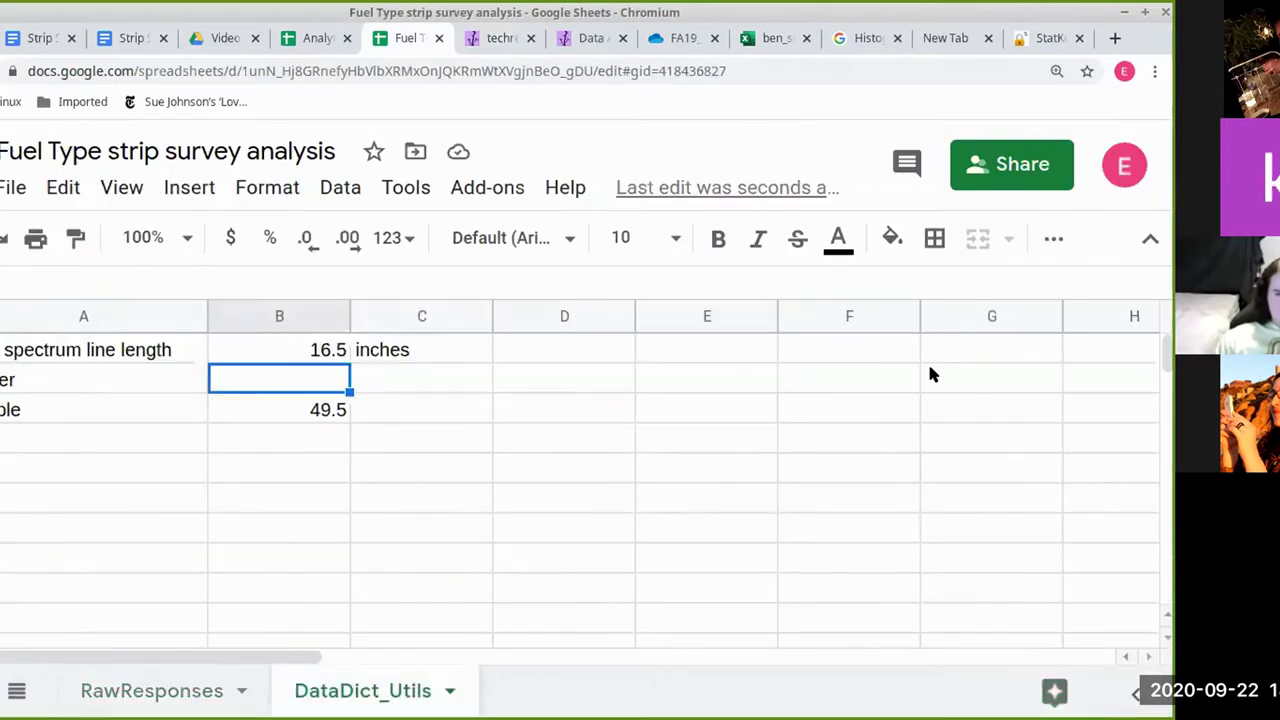
{"action": "key", "text": "ctrl+shift+Page_Up"}
- Replace the scaled score formula in C2 with =B2/F1 so it divides by the max distance on the same sheet
{"action": "key", "text": "Up"}
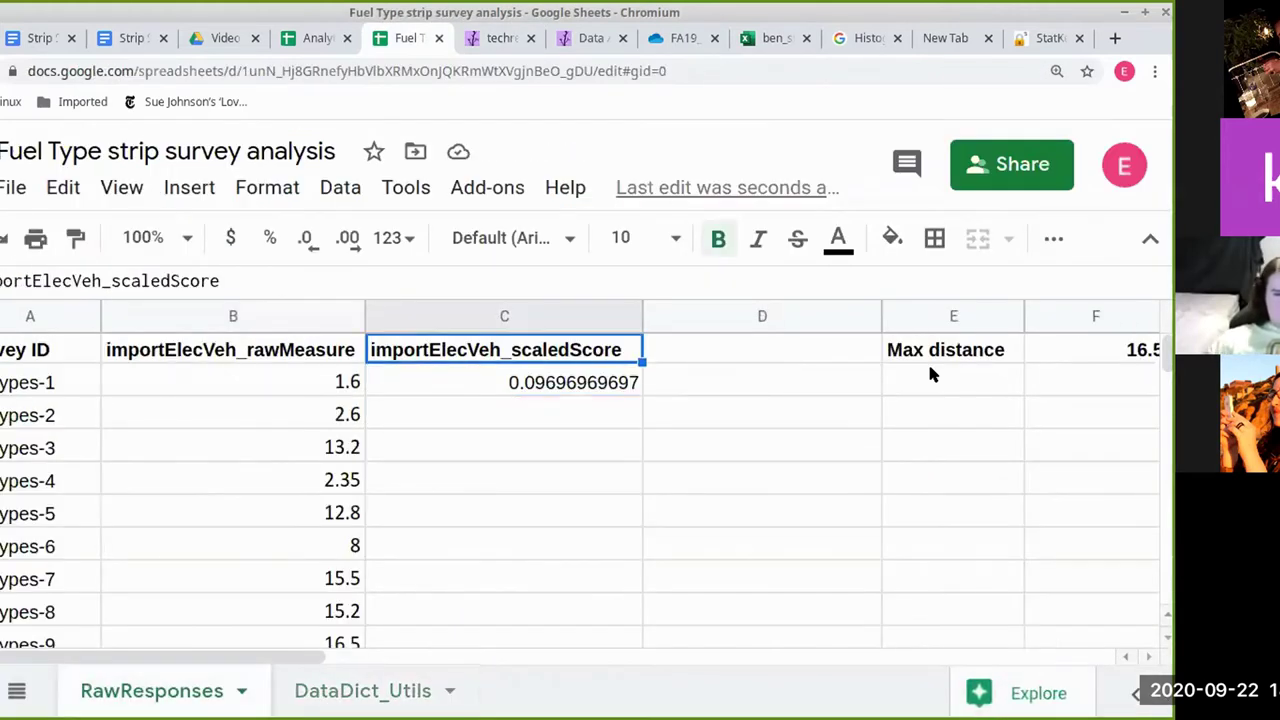
{"action": "key", "text": "Down"}
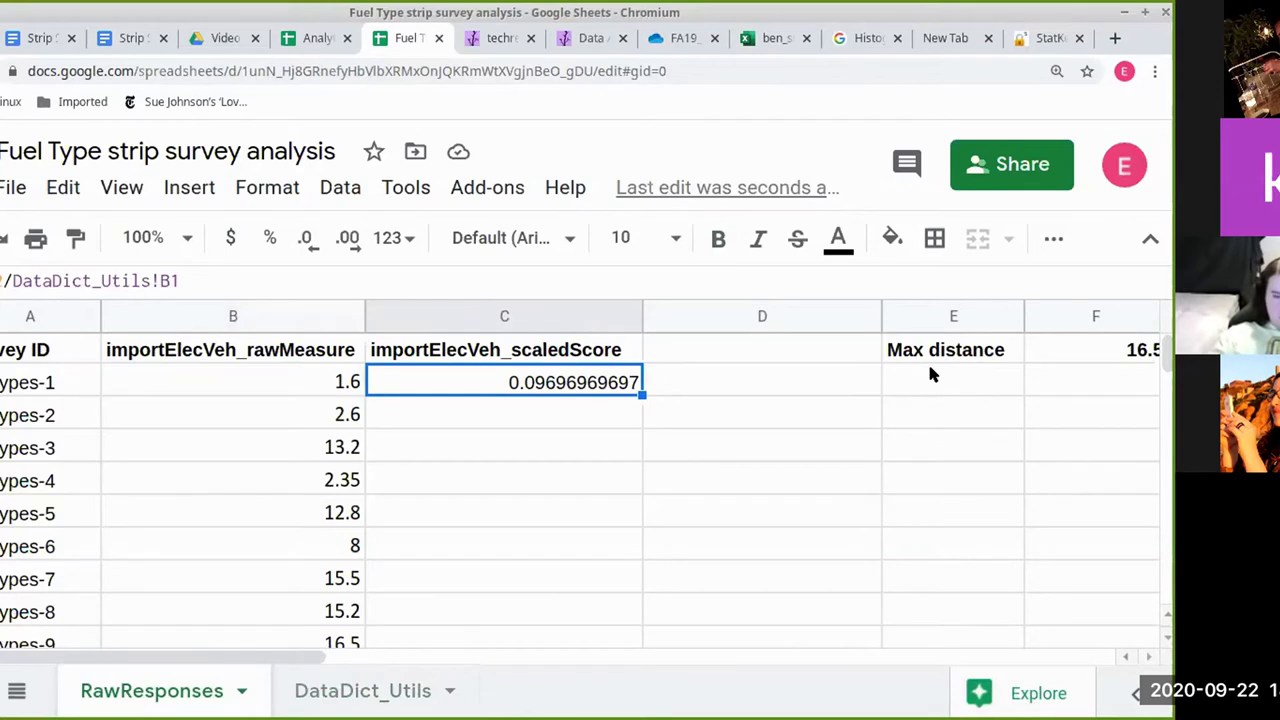
{"action": "type", "text": "="}
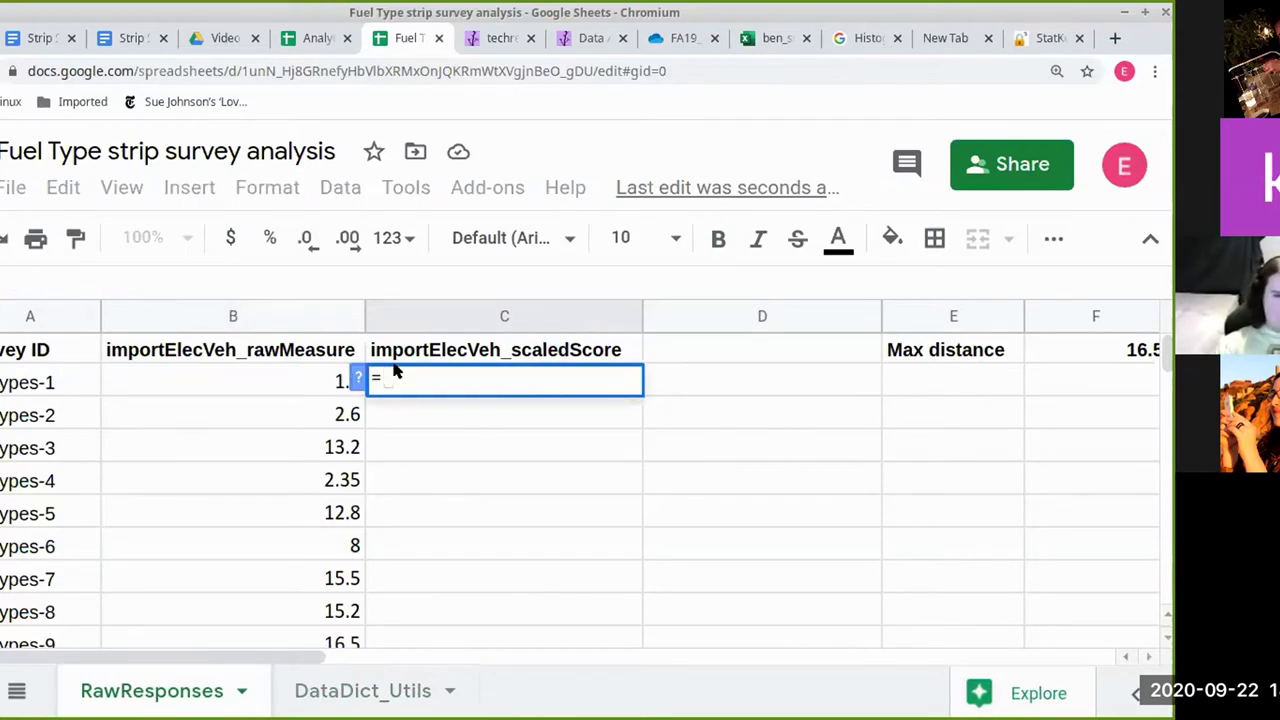
{"action": "left_click", "coordinate": [314, 385]}
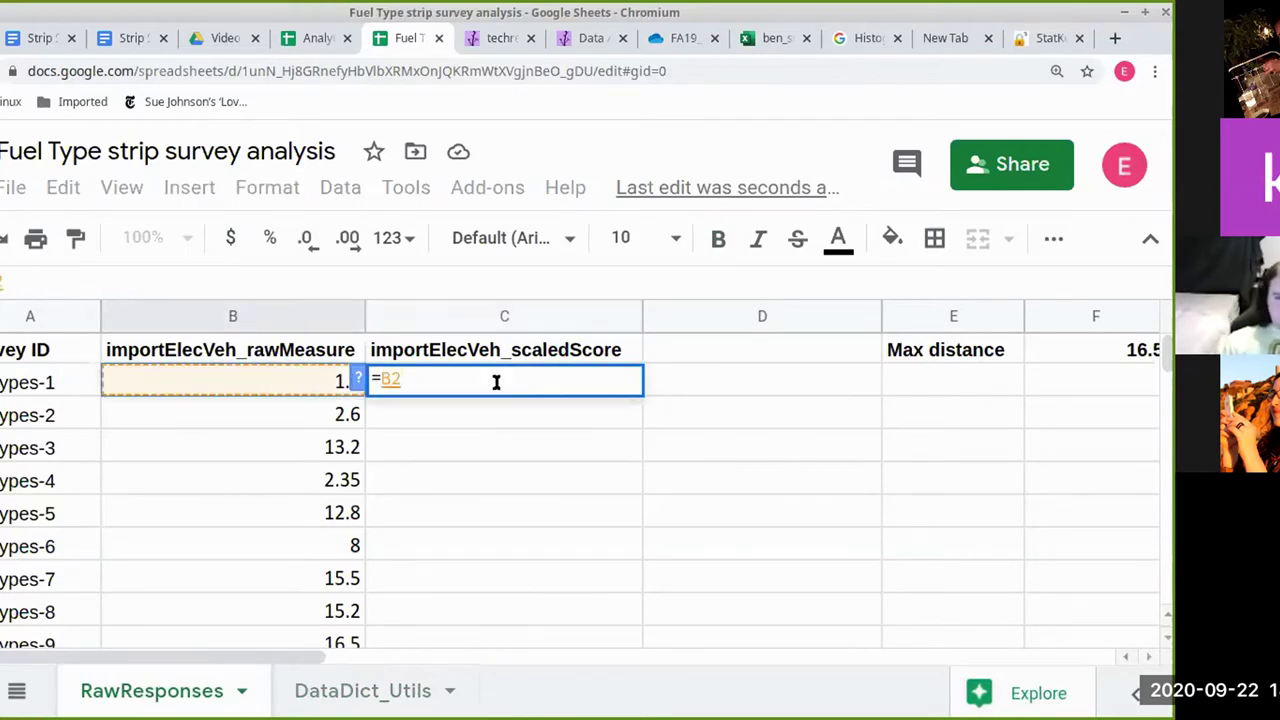
{"action": "type", "text": "/"}
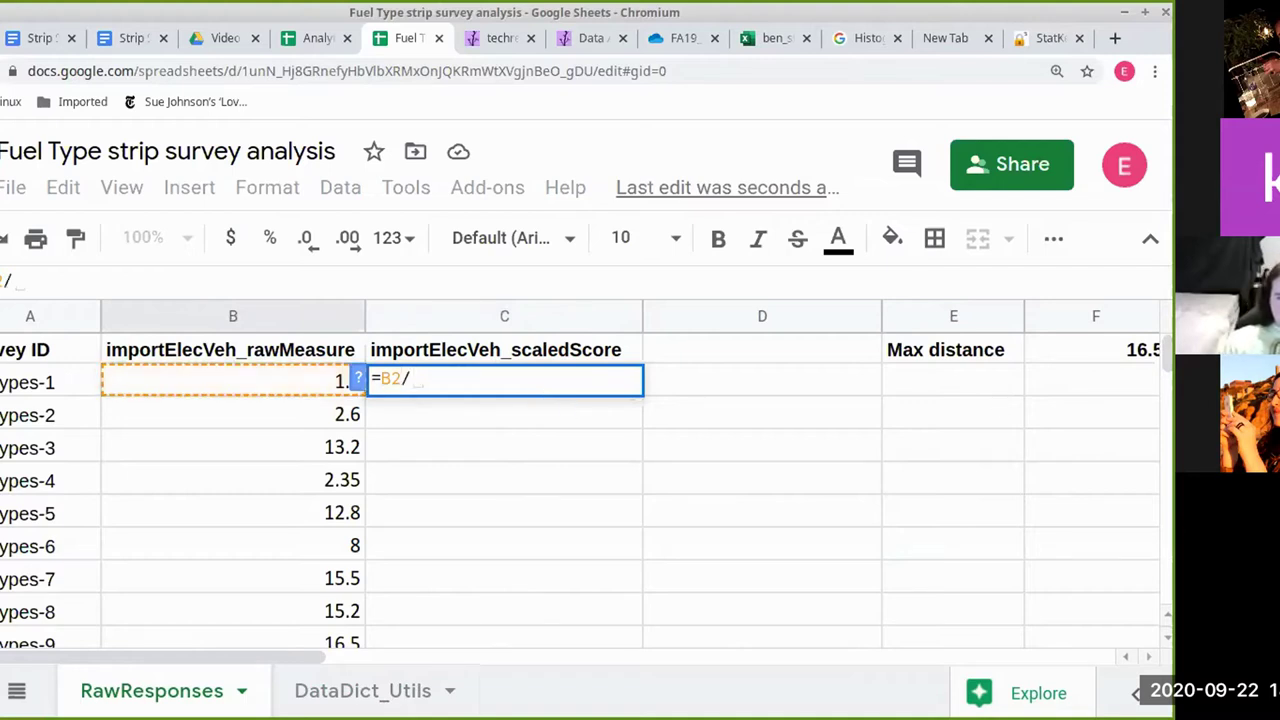
{"action": "left_click", "coordinate": [1125, 358]}
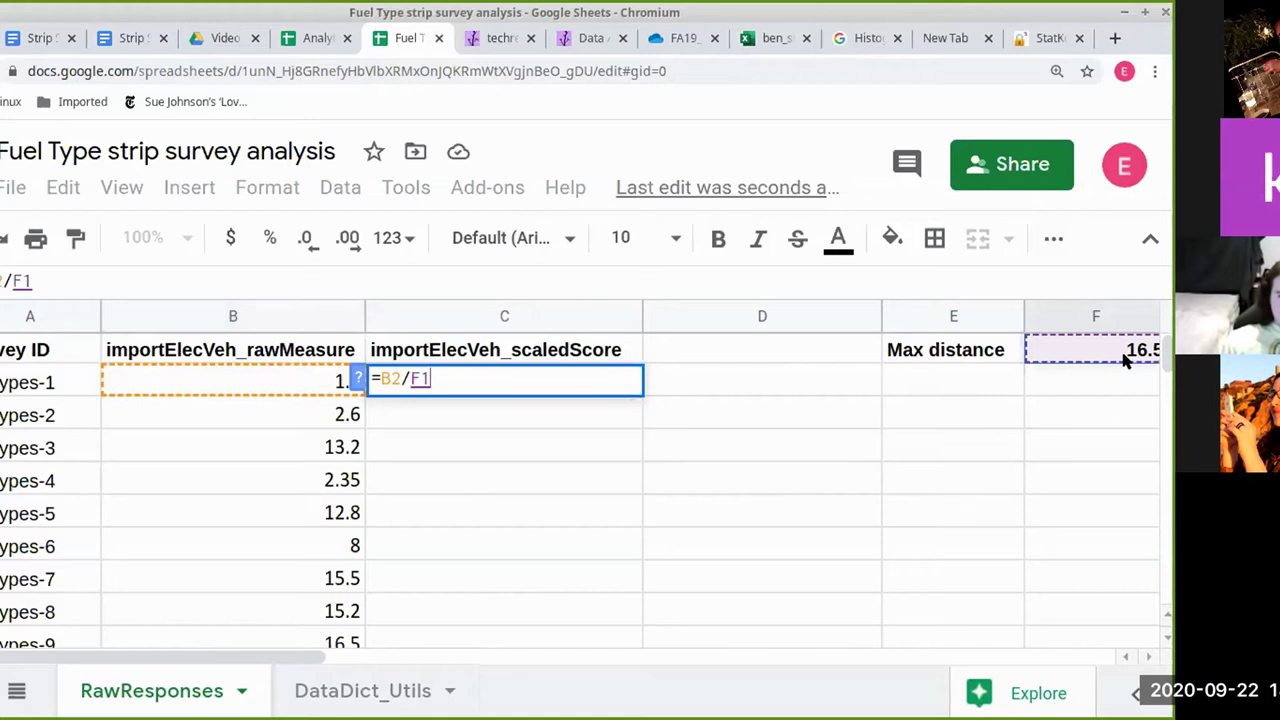
{"action": "key", "text": "Return"}
{"action": "left_click", "coordinate": [530, 383]}
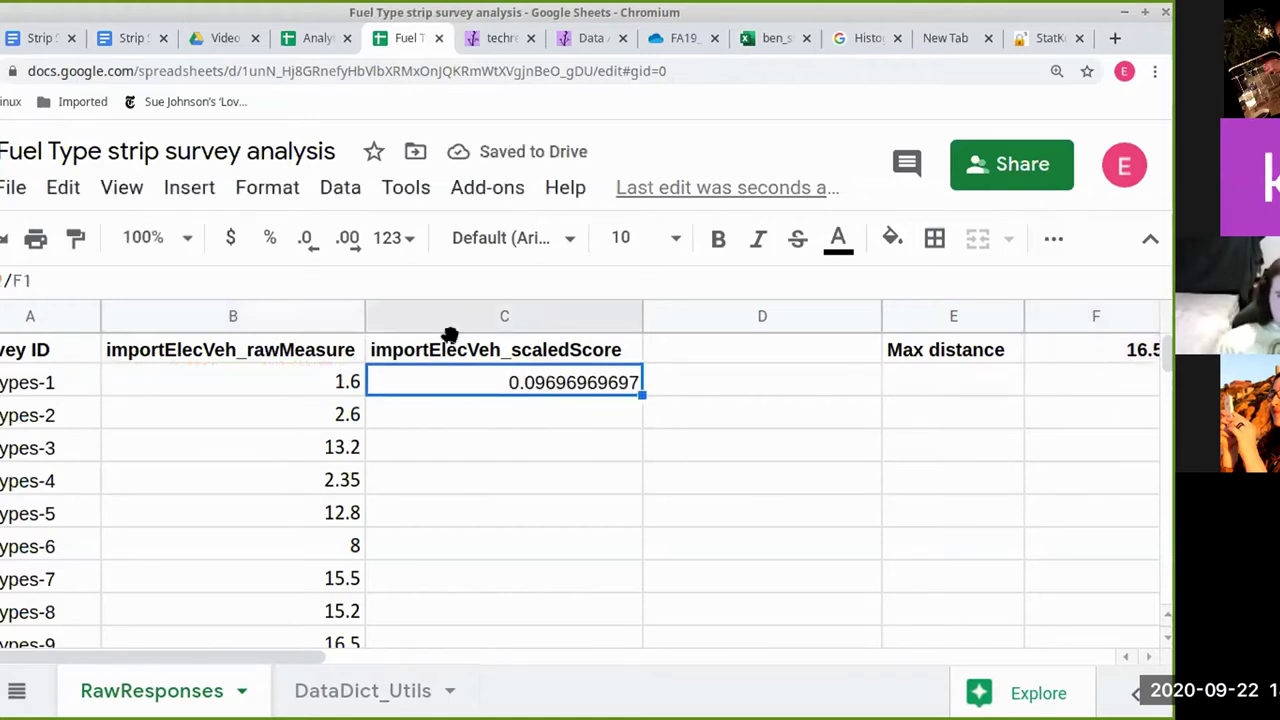
- Enter the scaled score formula =B3/F1 in C3 for the second survey response
{"action": "left_click", "coordinate": [540, 316]}
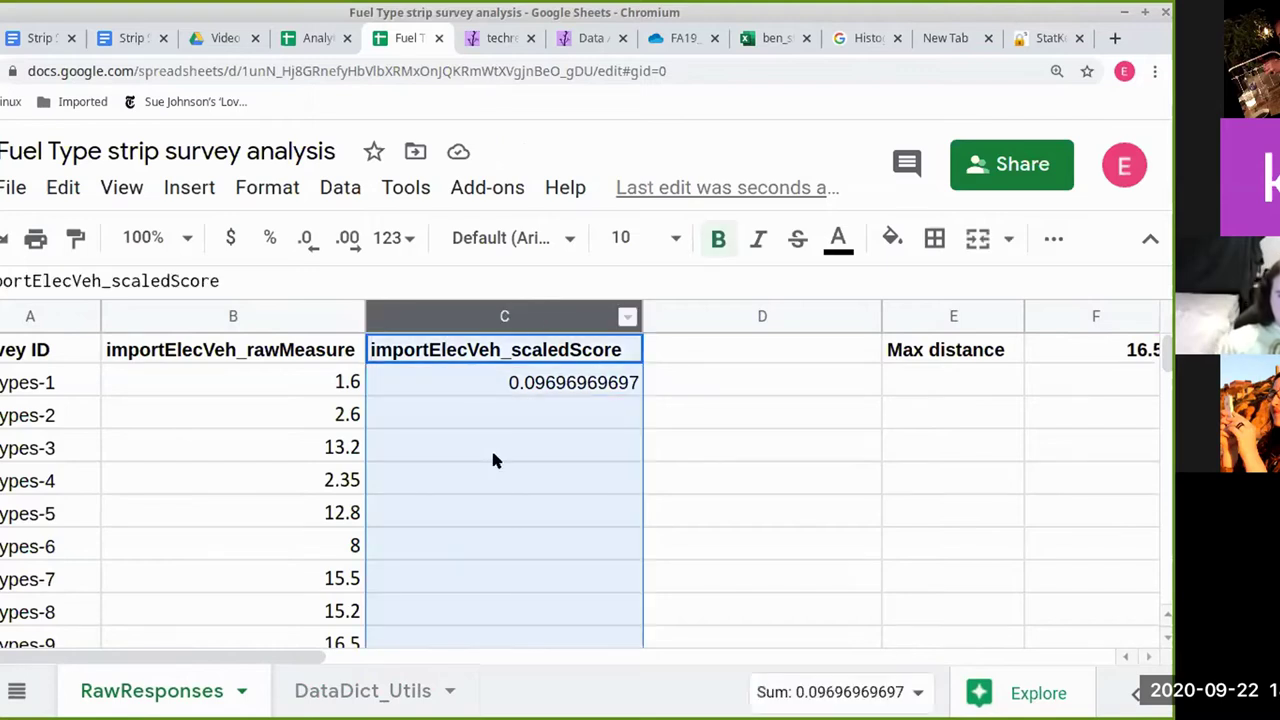
{"action": "left_click", "coordinate": [495, 452]}
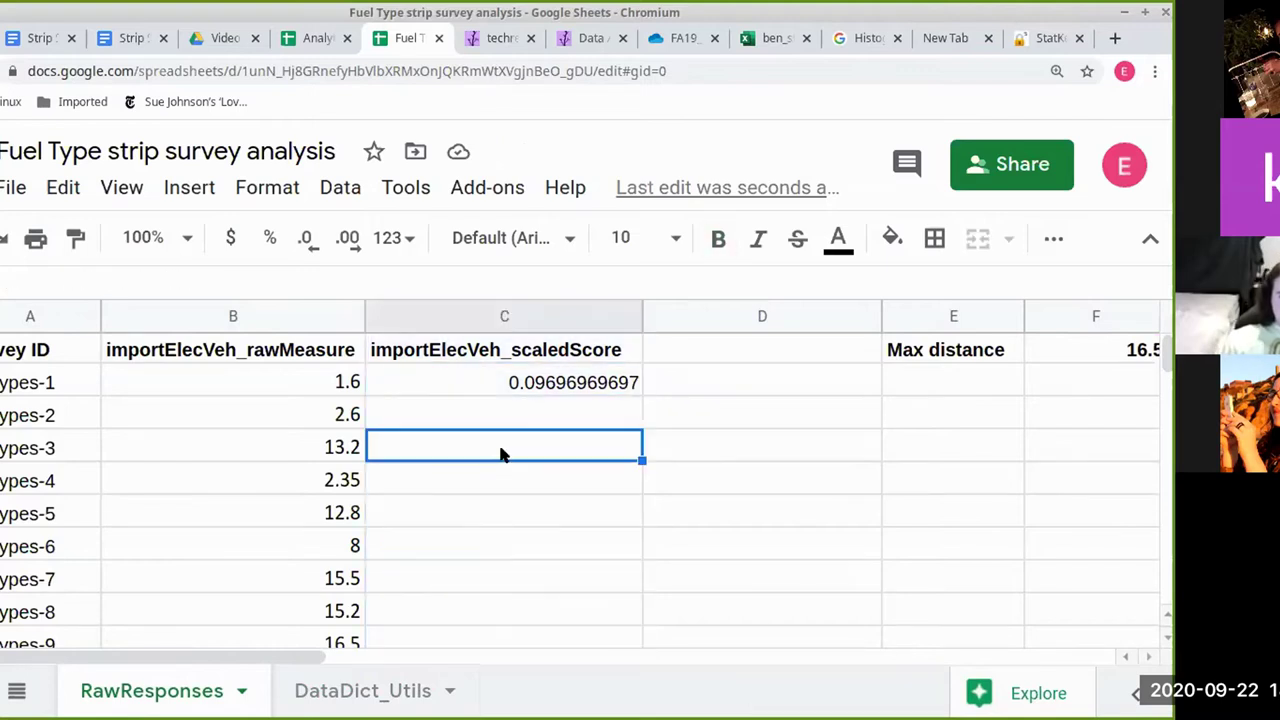
{"action": "left_click", "coordinate": [578, 392]}
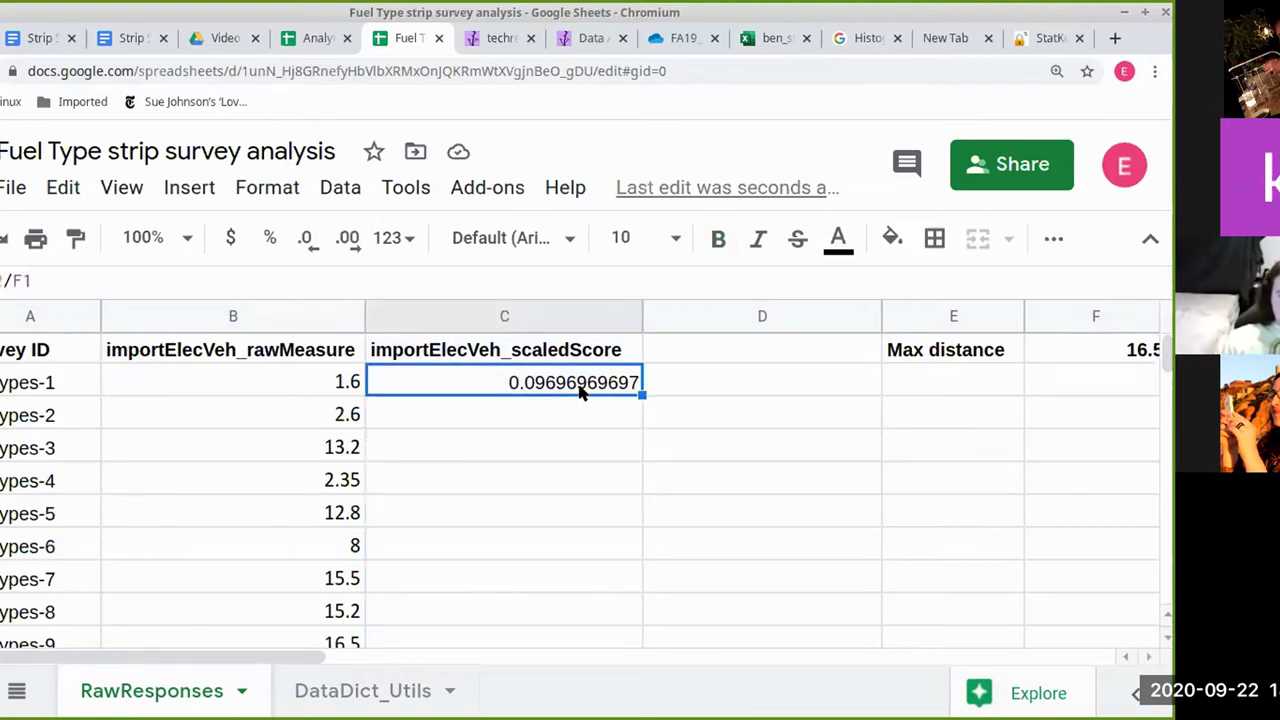
{"action": "left_click", "coordinate": [538, 410]}
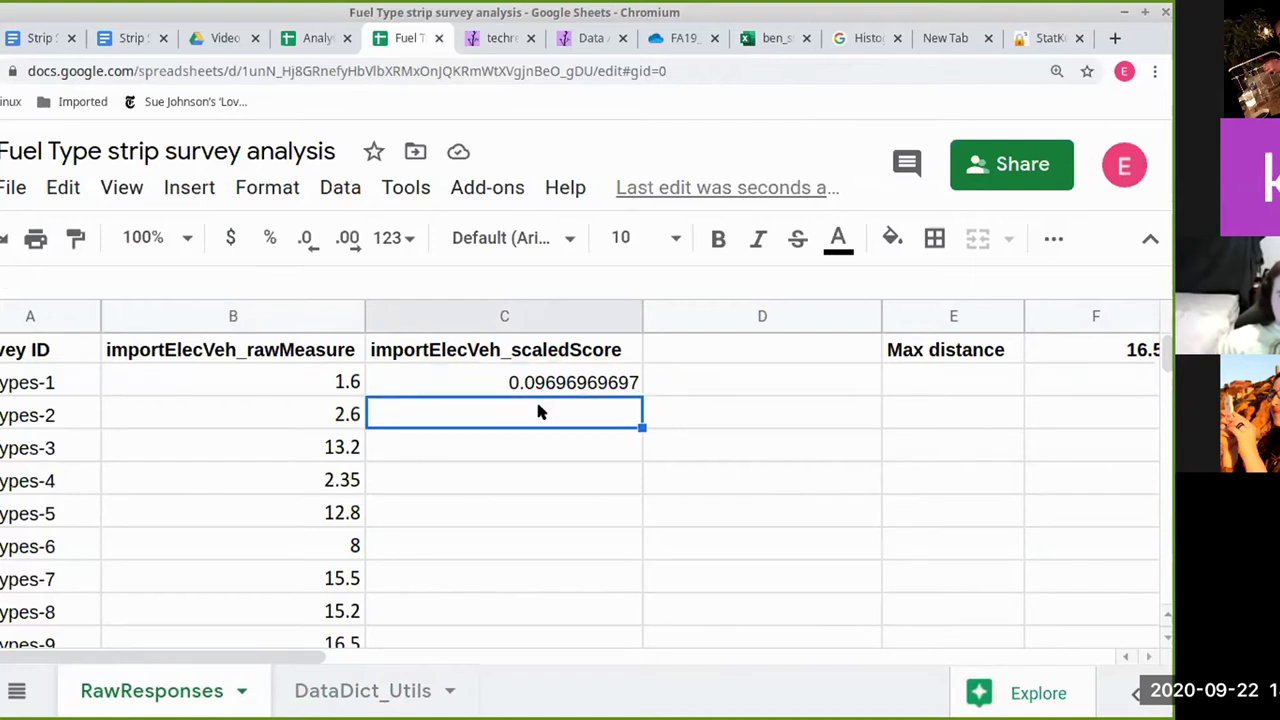
{"action": "type", "text": "="}
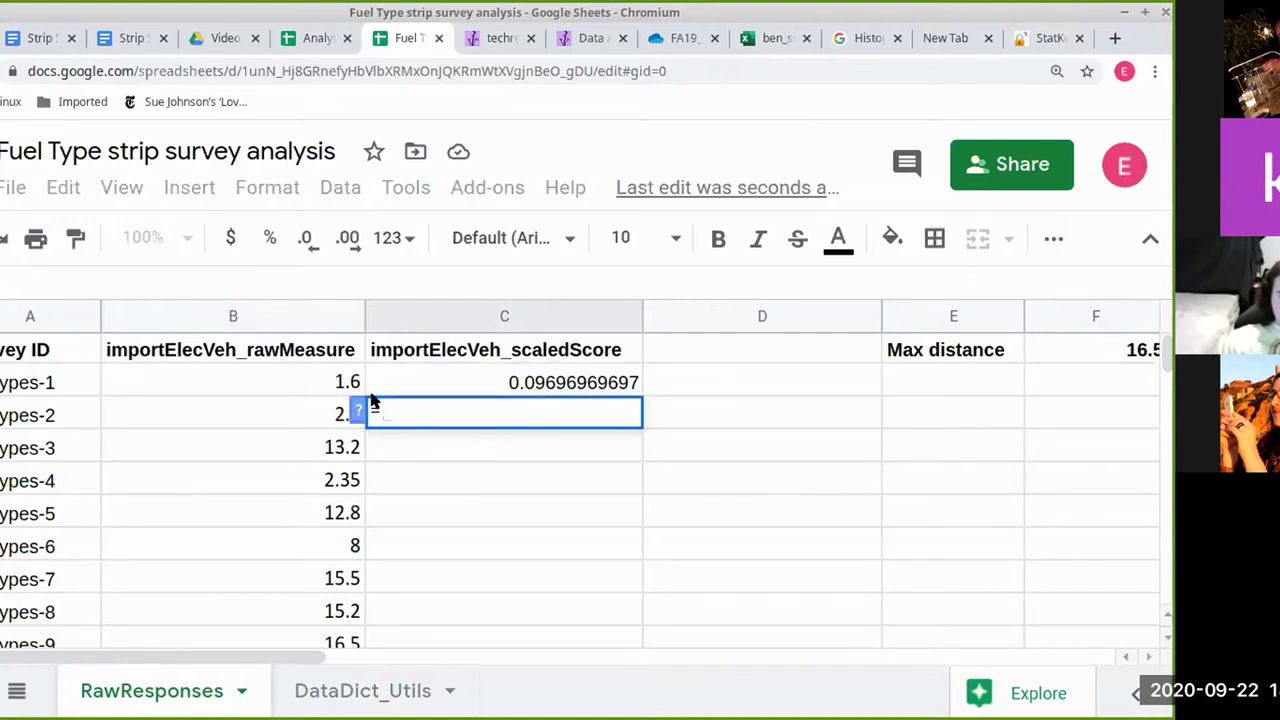
{"action": "type", "text": "B3/"}
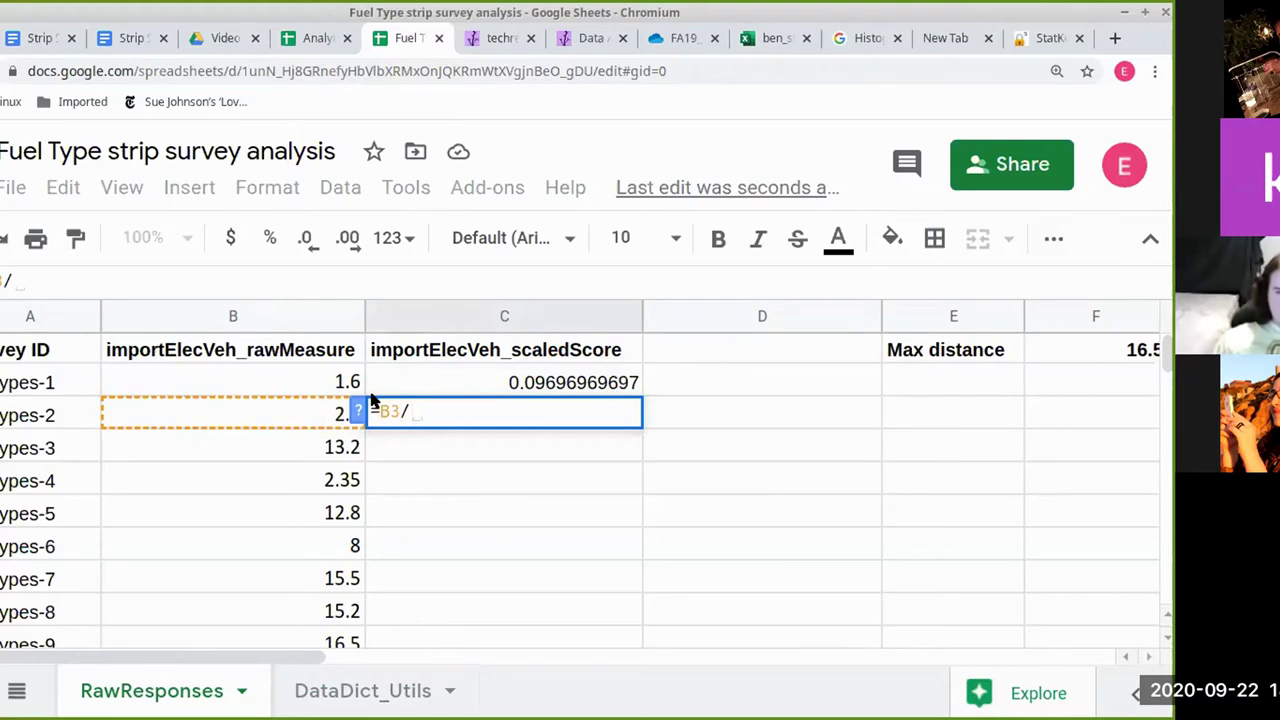
{"action": "type", "text": "F"}
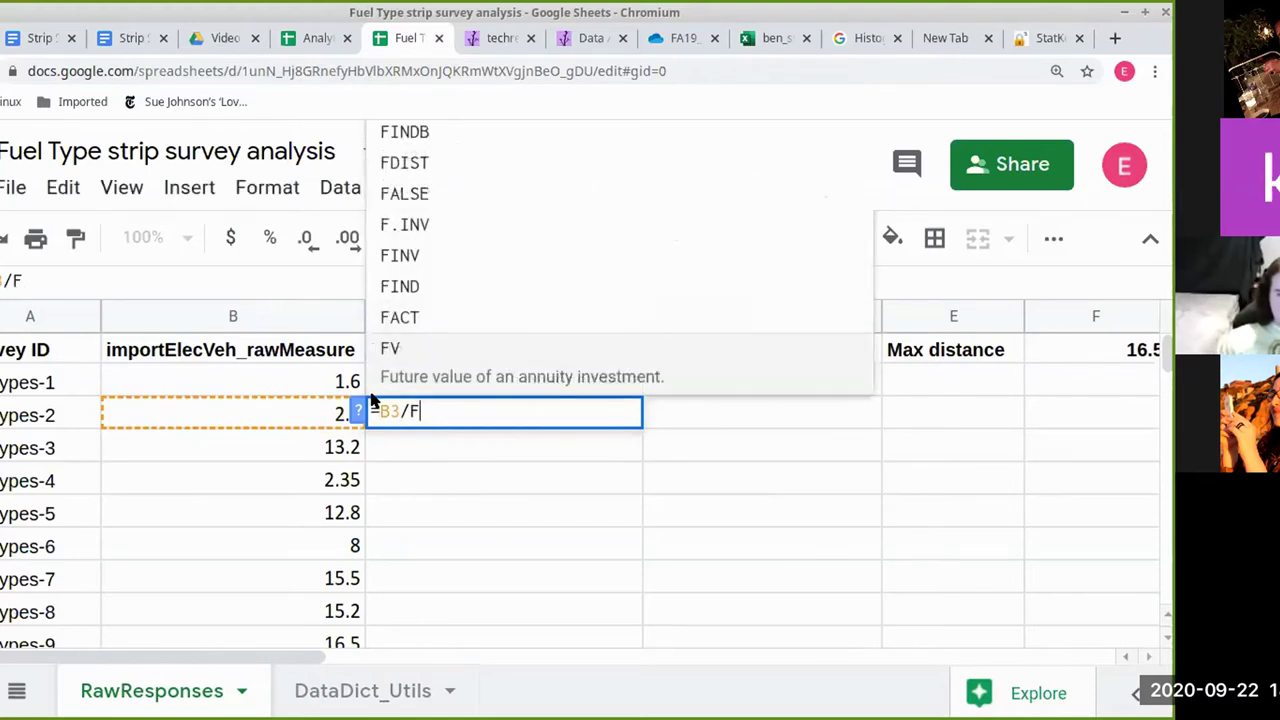
{"action": "type", "text": "1"}
{"action": "key", "text": "Return"}
{"action": "left_click", "coordinate": [514, 424]}
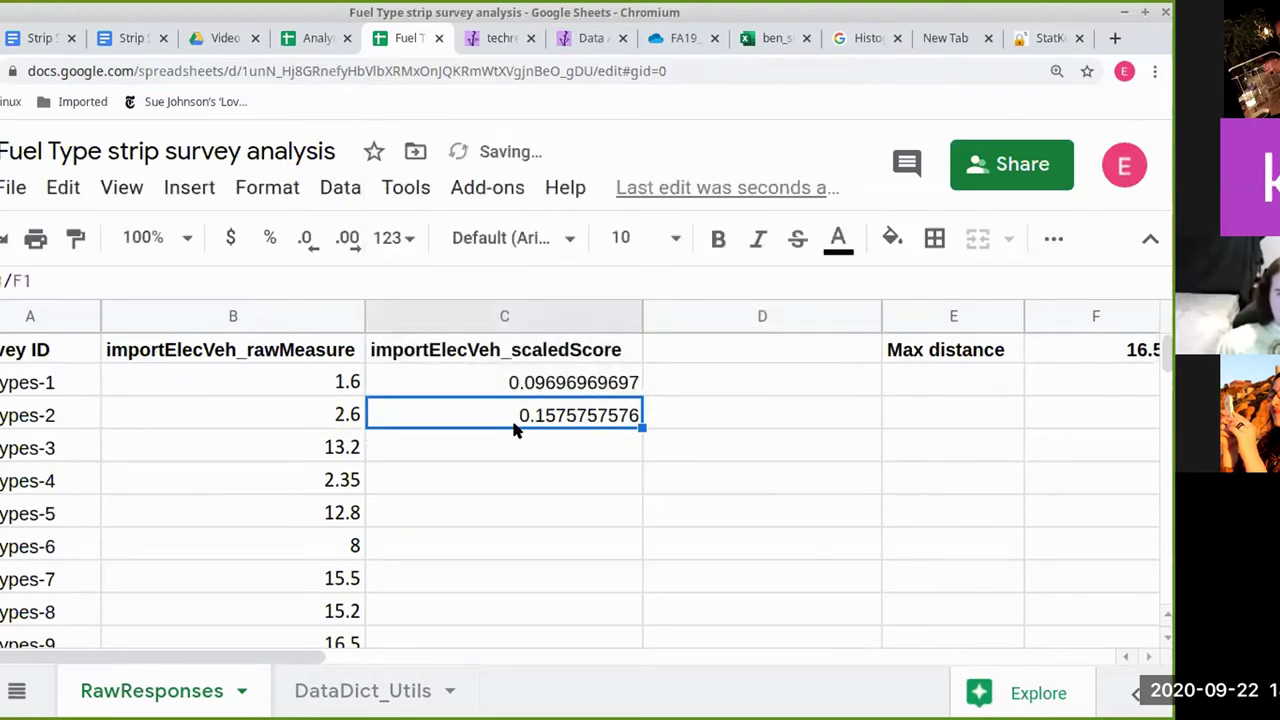
- Compare the scaled score formulas in C2 and C3 and look down the remaining empty rows of the column
{"action": "left_click", "coordinate": [519, 445]}
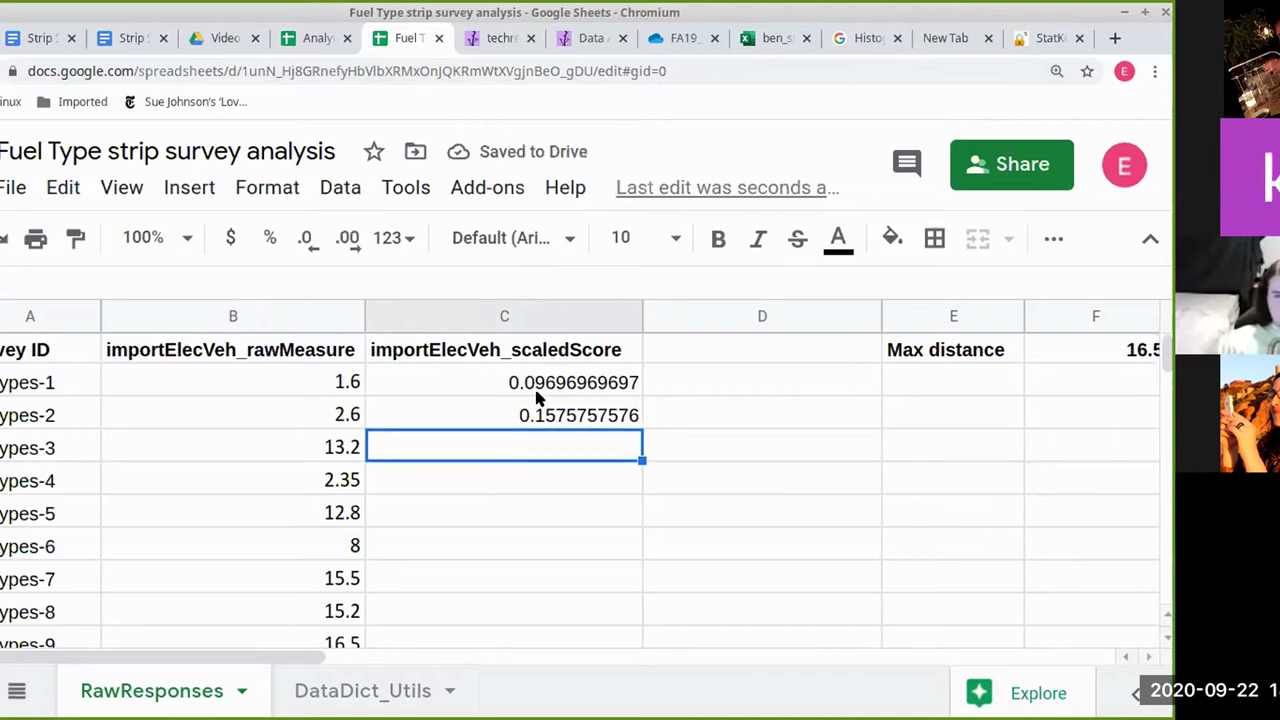
{"action": "scroll", "coordinate": [469, 572], "scroll_direction": "down", "scroll_amount": 2}
{"action": "scroll", "coordinate": [469, 572], "scroll_direction": "up", "scroll_amount": 2}
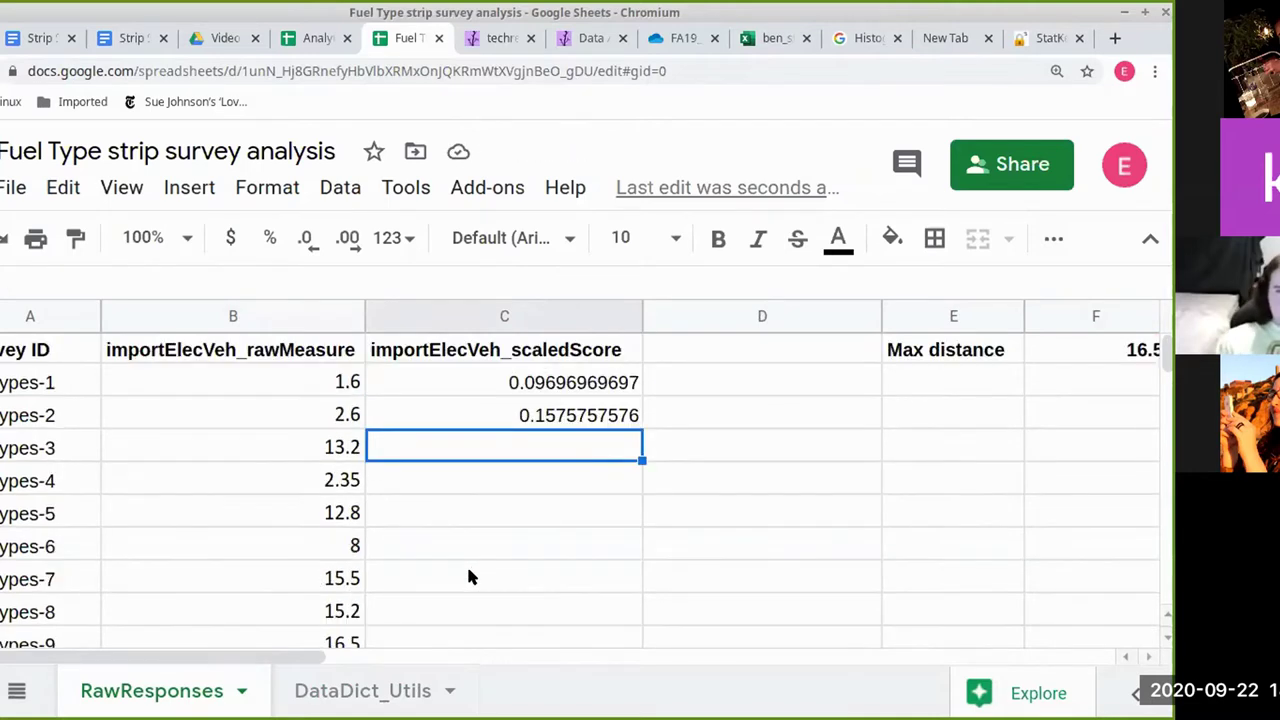
{"action": "key", "text": "Up"}
{"action": "key", "text": "Up"}
{"action": "key", "text": "Down"}
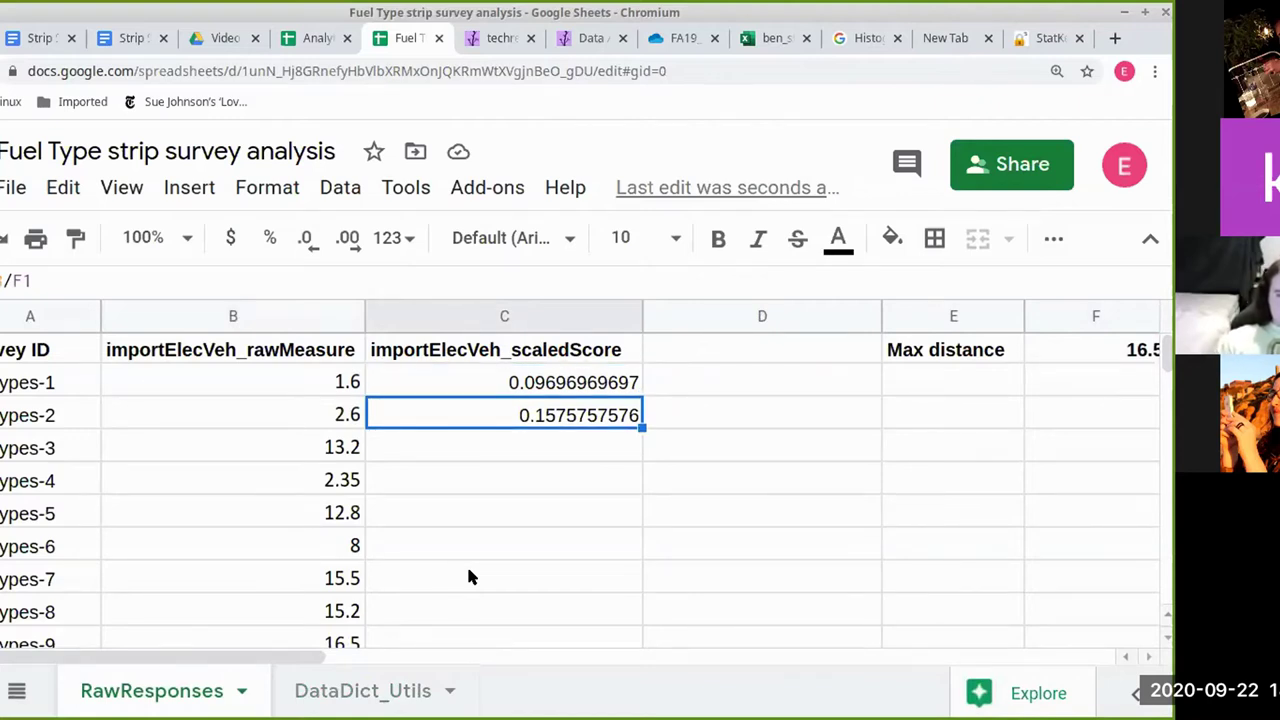
{"action": "key", "text": "Up"}
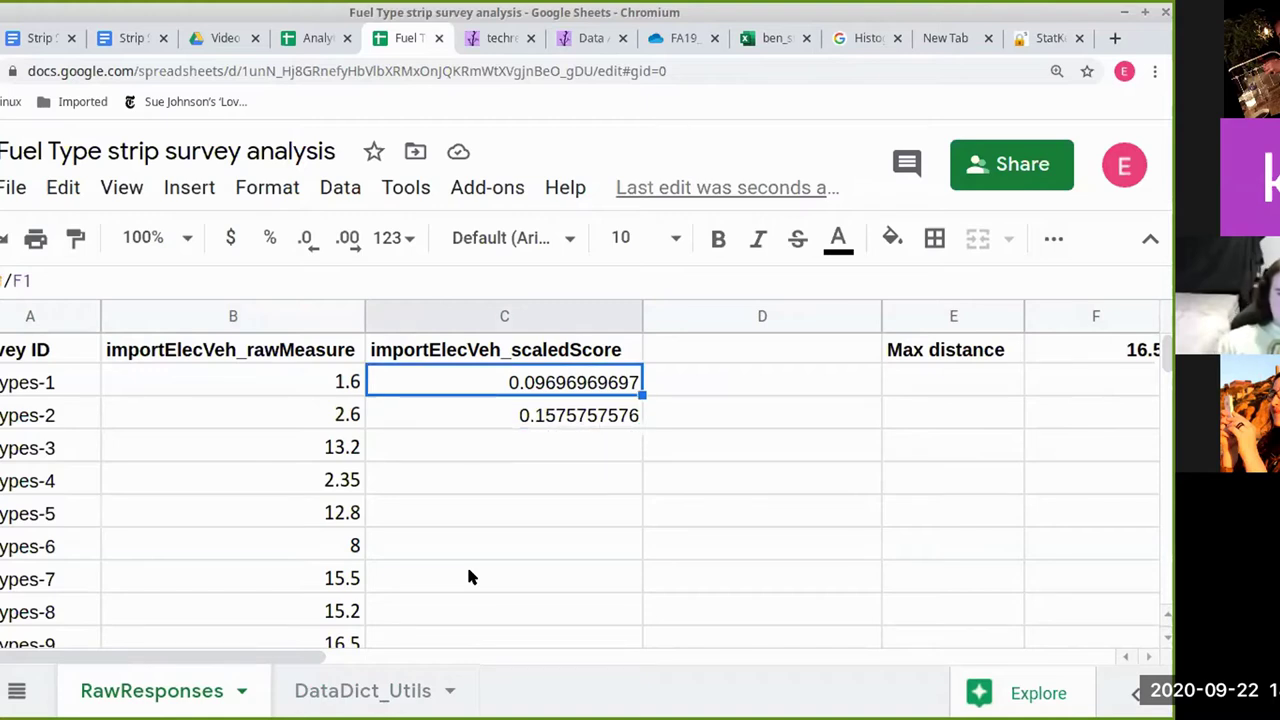
- Clear the scaled score formula from C3 and return to the first response's formula in C2
{"action": "left_click", "coordinate": [468, 577]}
{"action": "left_click", "coordinate": [482, 422]}
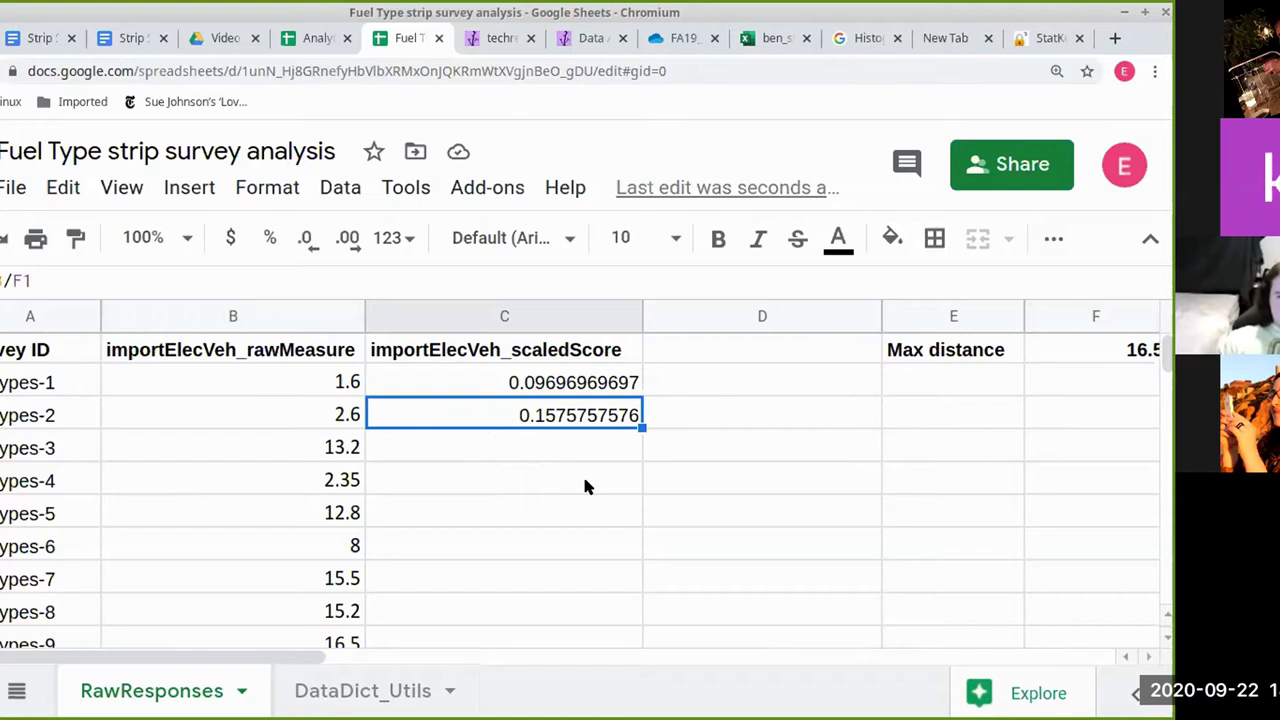
{"action": "key", "text": "Delete"}
{"action": "key", "text": "Down"}
{"action": "left_click", "coordinate": [481, 388]}
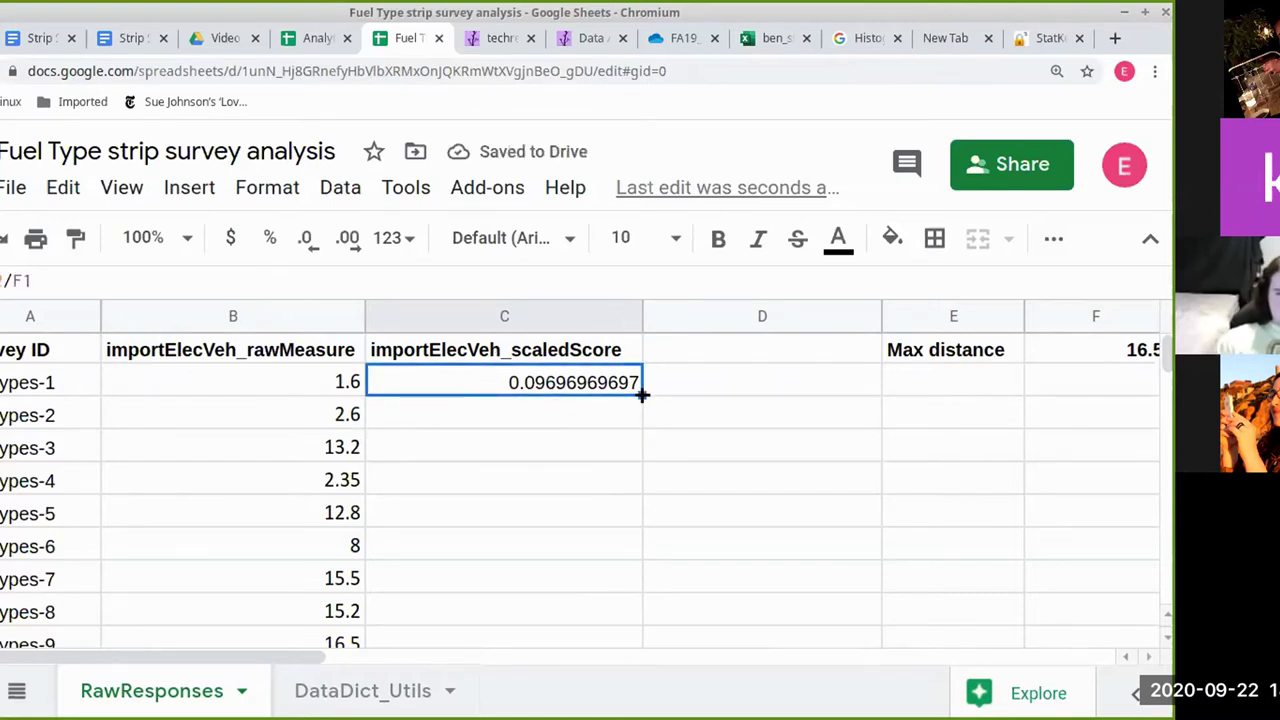
{"action": "left_click", "coordinate": [563, 425]}
{"action": "left_click", "coordinate": [569, 381]}
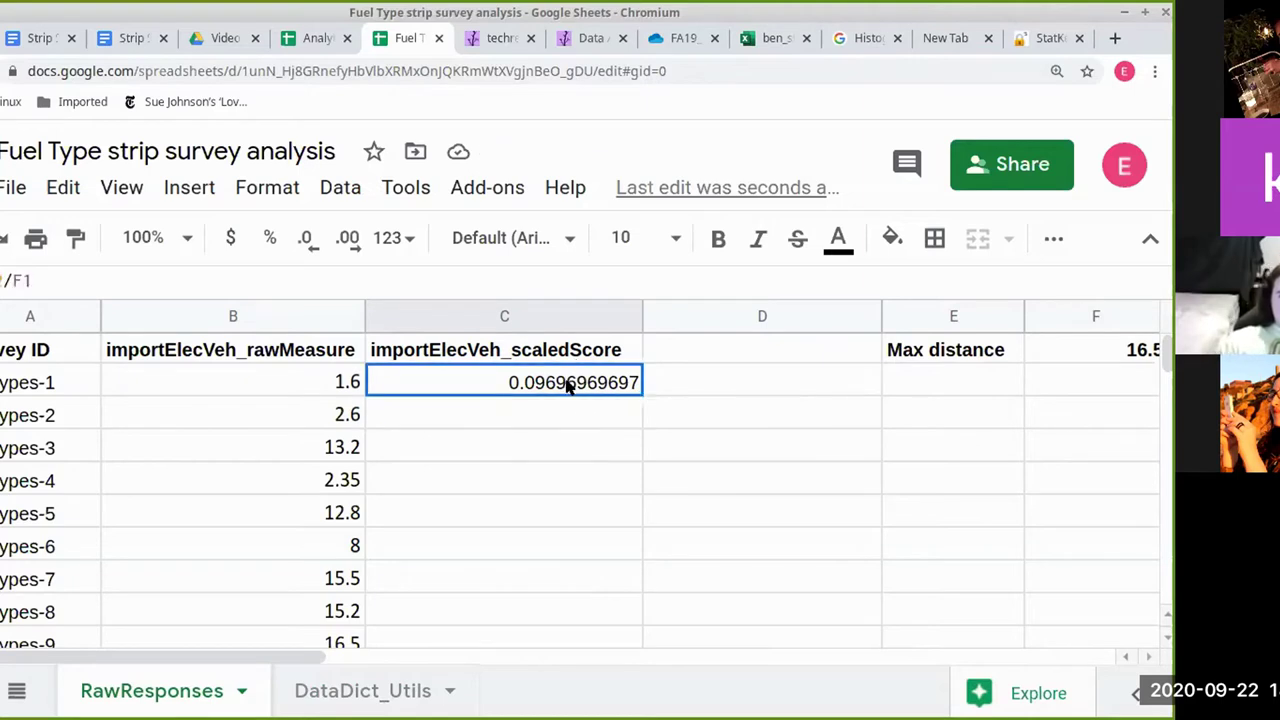
{"action": "left_click", "coordinate": [77, 278]}
{"action": "key", "text": "Escape"}
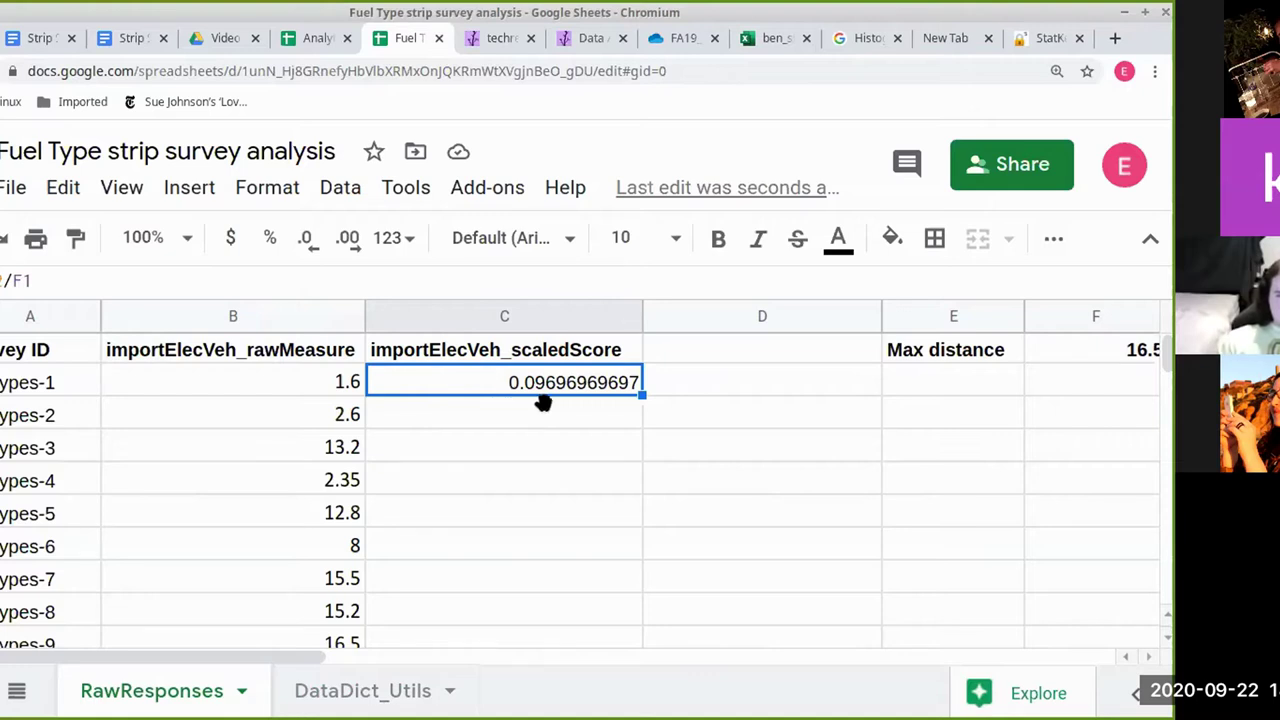
- Try to fill the C2 scaled score formula down through C3 and C4
{"action": "left_click_drag", "start_coordinate": [543, 402], "coordinate": [543, 402]}
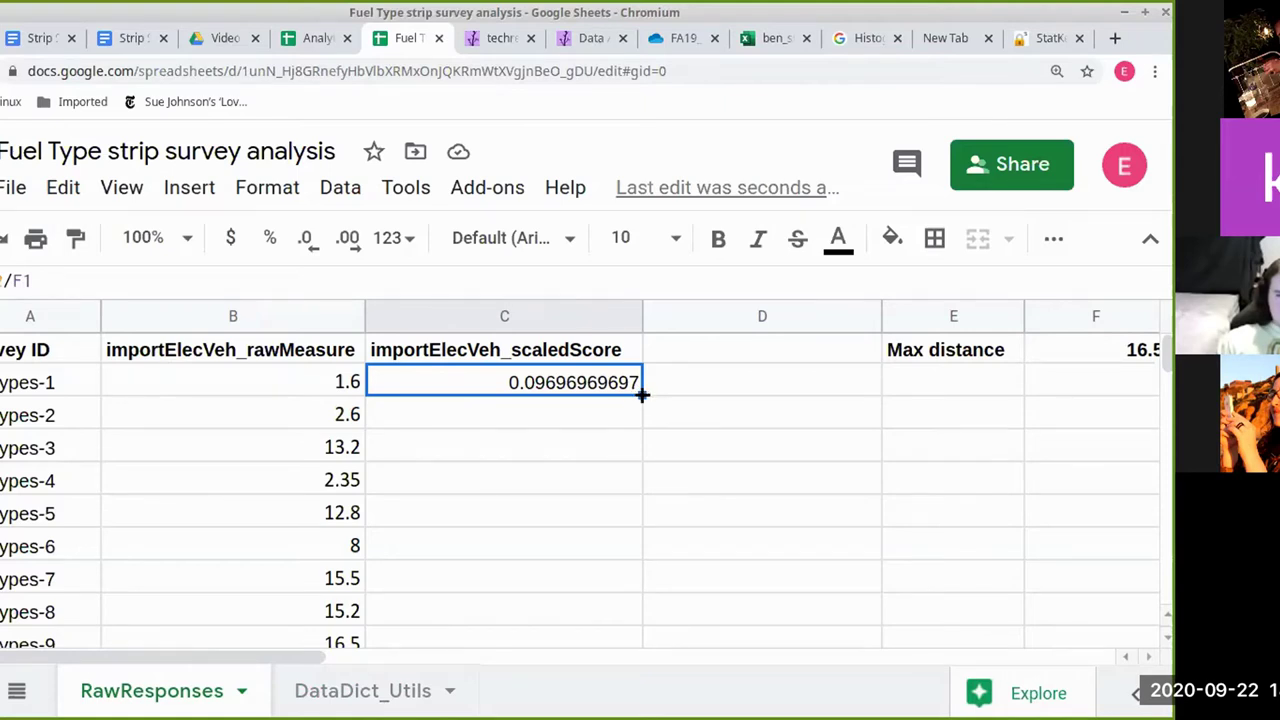
{"action": "scroll", "coordinate": [503, 456], "scroll_direction": "right", "scroll_amount": 5}
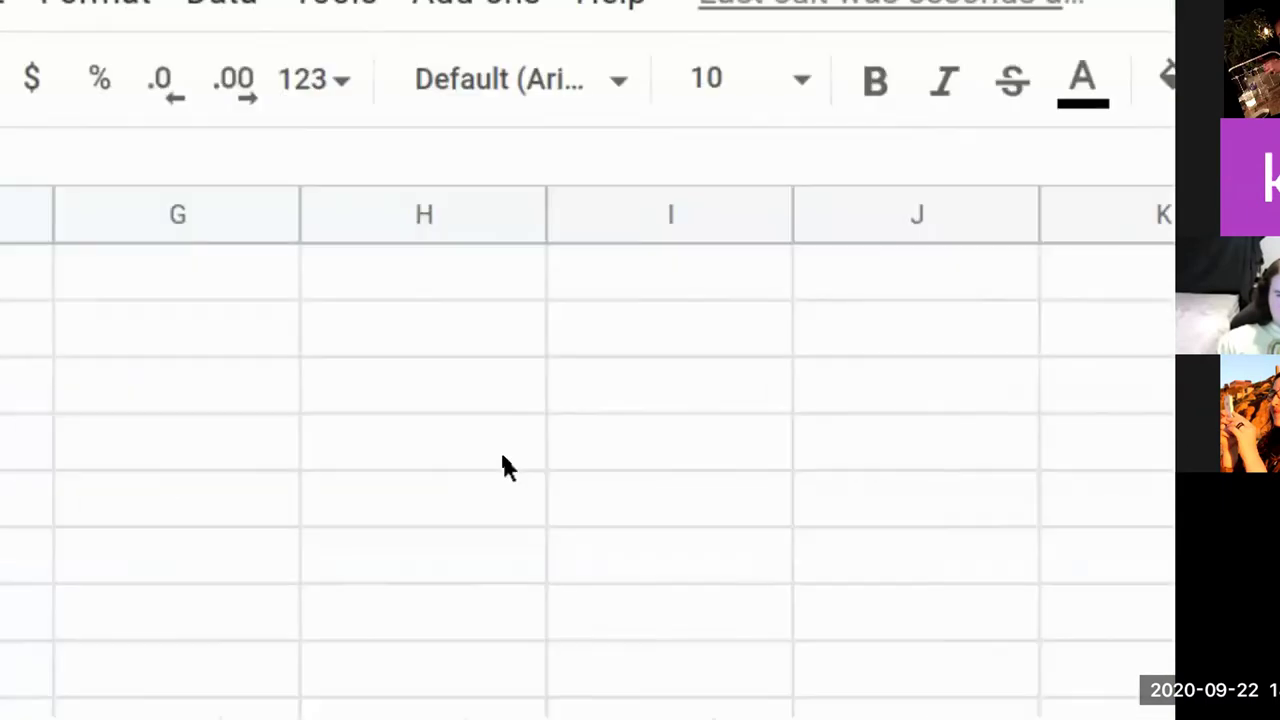
{"action": "scroll", "coordinate": [503, 460], "scroll_direction": "left", "scroll_amount": 5}
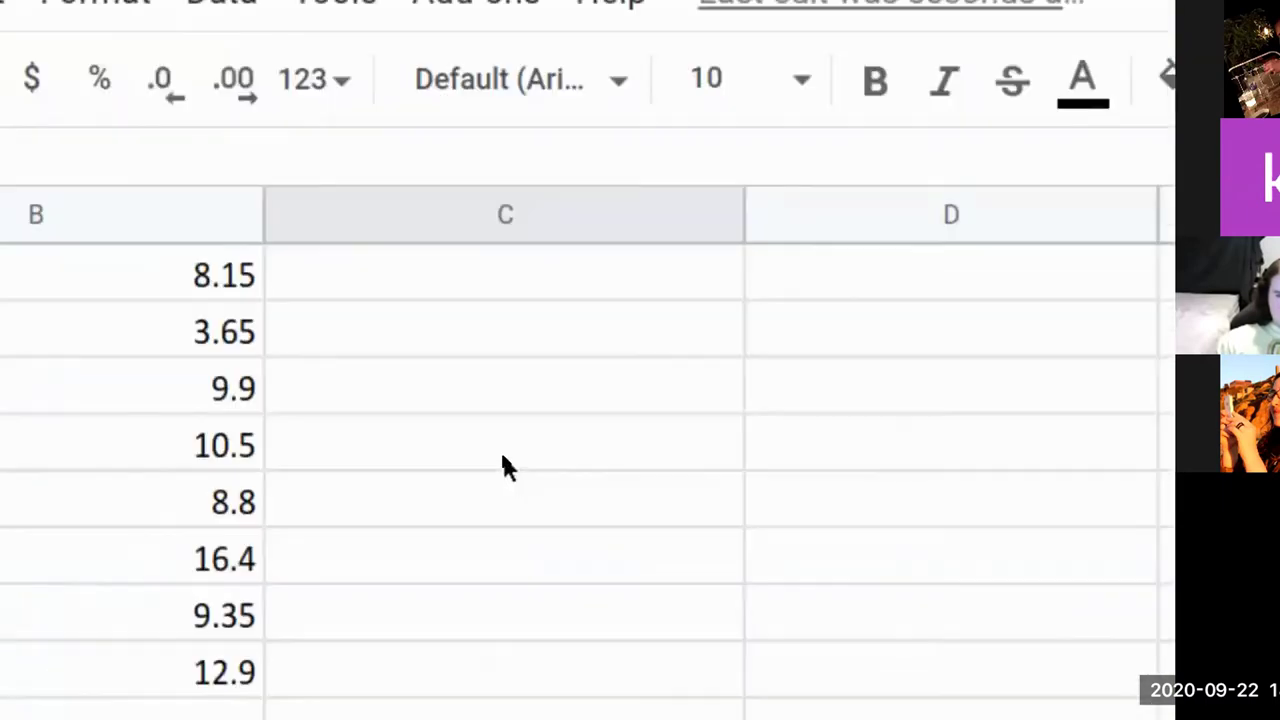
{"action": "scroll", "coordinate": [503, 458], "scroll_direction": "down", "scroll_amount": 2}
{"action": "scroll", "coordinate": [503, 460], "scroll_direction": "up", "scroll_amount": 10}
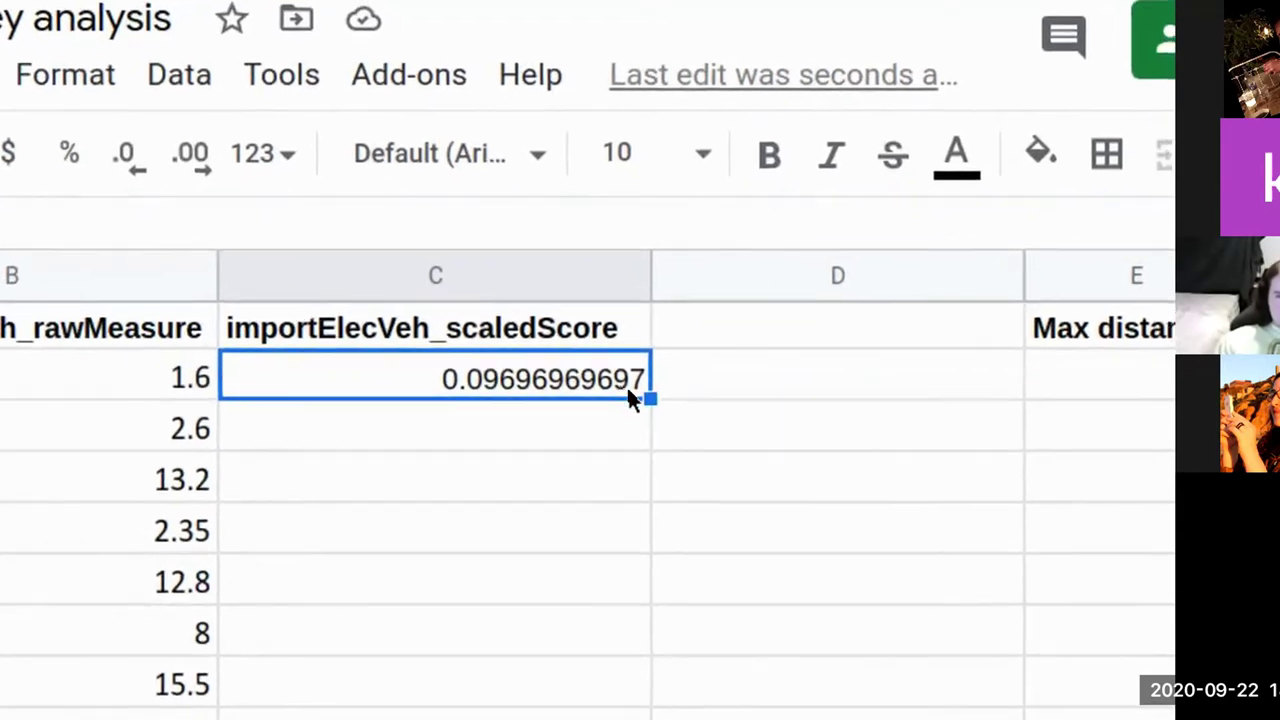
{"action": "left_click_drag", "start_coordinate": [643, 392], "coordinate": [644, 421]}
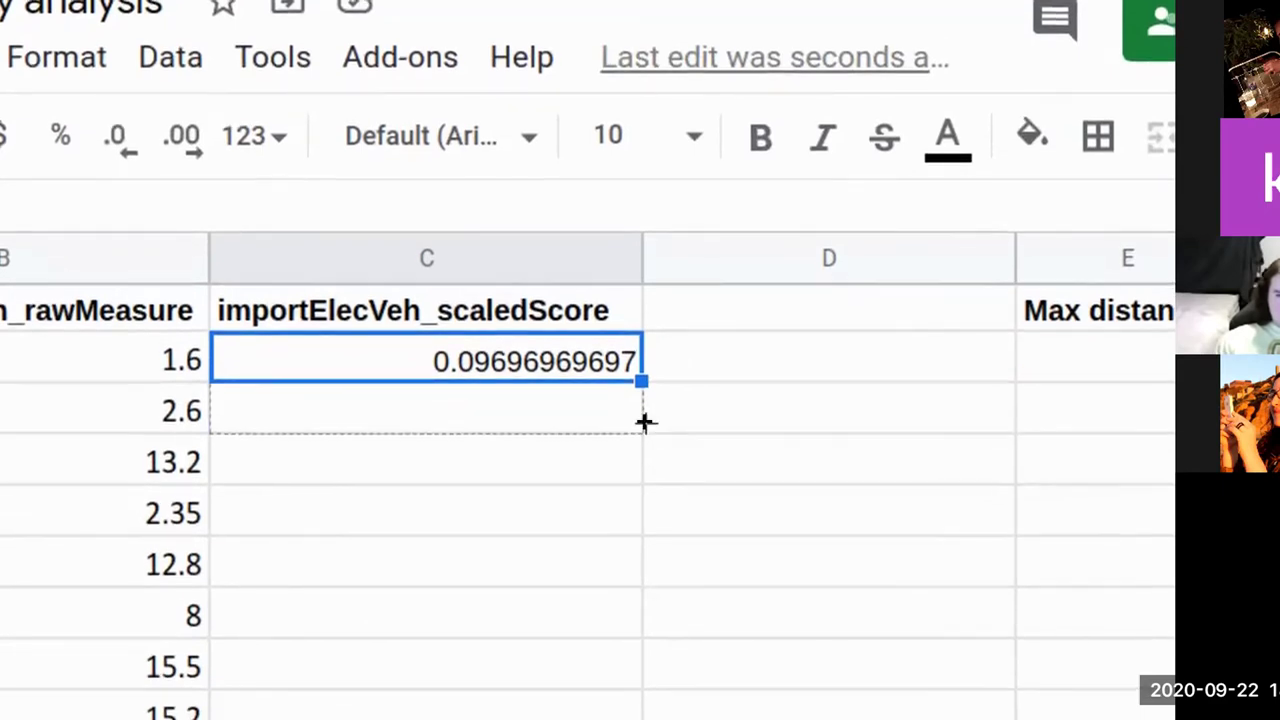
{"action": "left_click_drag", "start_coordinate": [645, 422], "coordinate": [643, 423]}
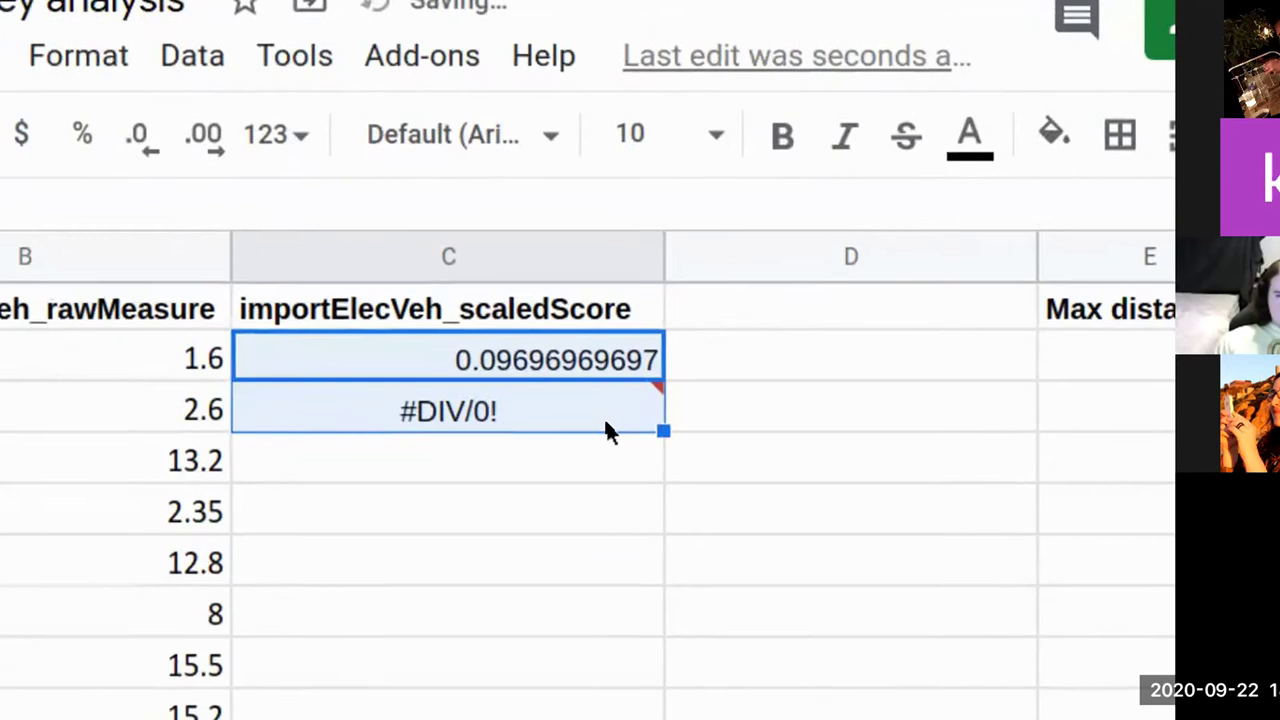
{"action": "mouse_move", "coordinate": [658, 433]}
{"action": "left_click_drag", "start_coordinate": [637, 440], "coordinate": [631, 440]}
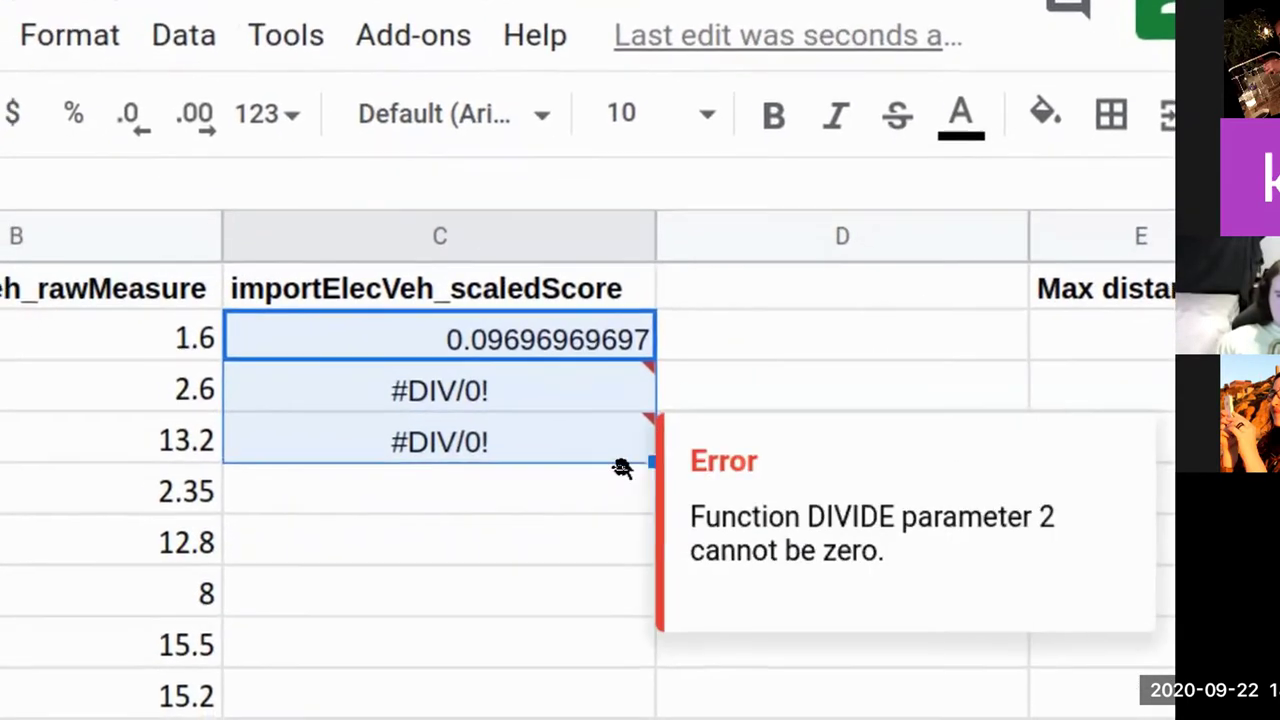
- Examine the copied formulas in C3 and C4 and the error note to see which cells they divide by
{"action": "left_click", "coordinate": [510, 530]}
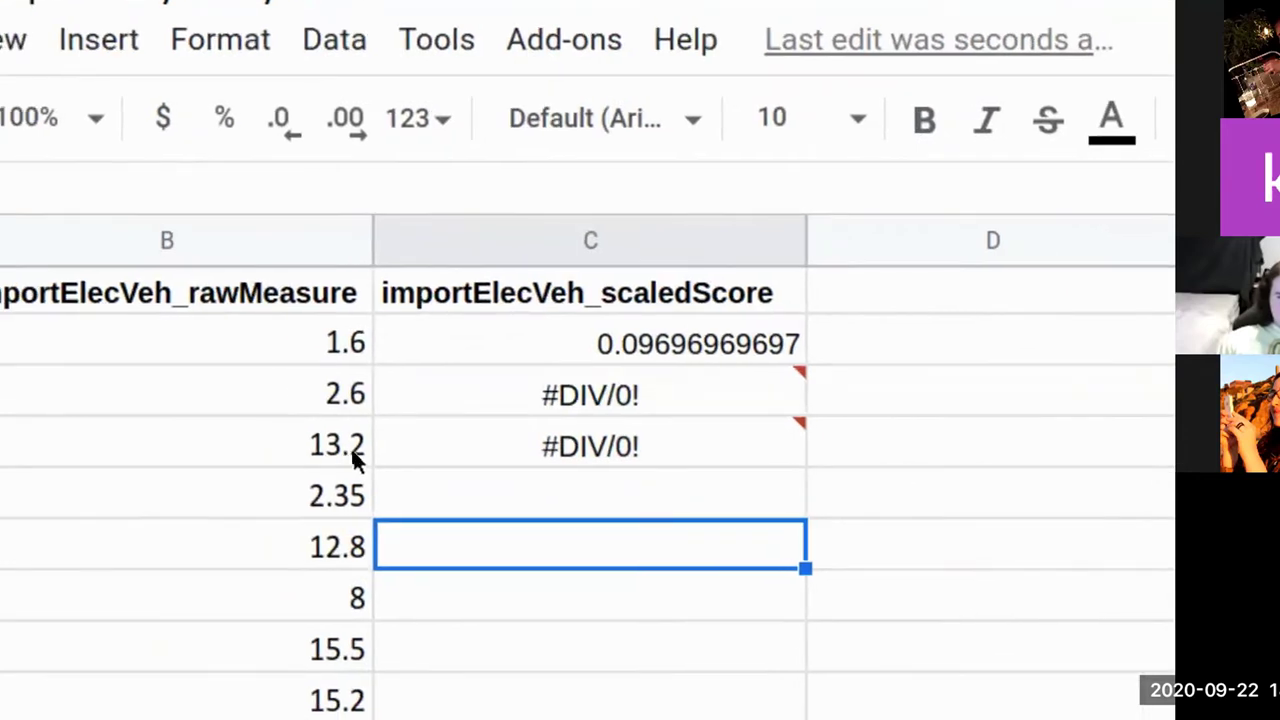
{"action": "scroll", "coordinate": [352, 458], "scroll_direction": "down", "scroll_amount": 5}
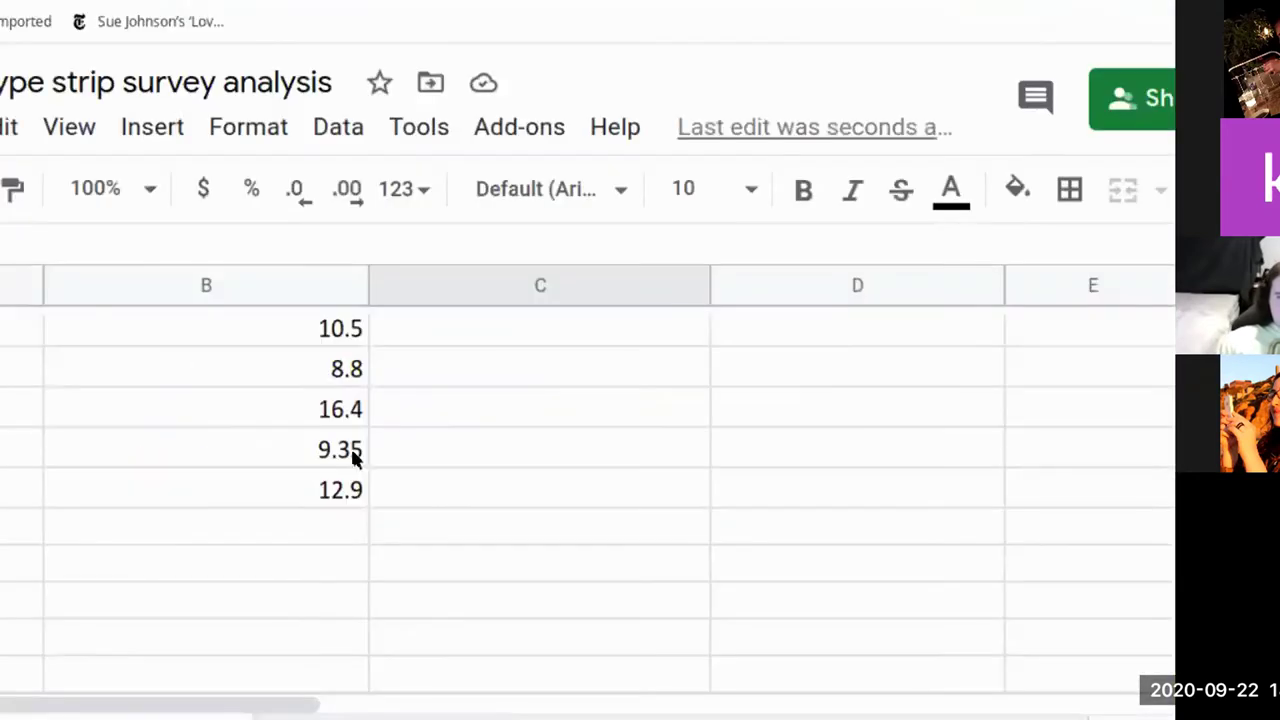
{"action": "scroll", "coordinate": [350, 446], "scroll_direction": "up", "scroll_amount": 5}
{"action": "scroll", "coordinate": [350, 446], "scroll_direction": "down", "scroll_amount": 2}
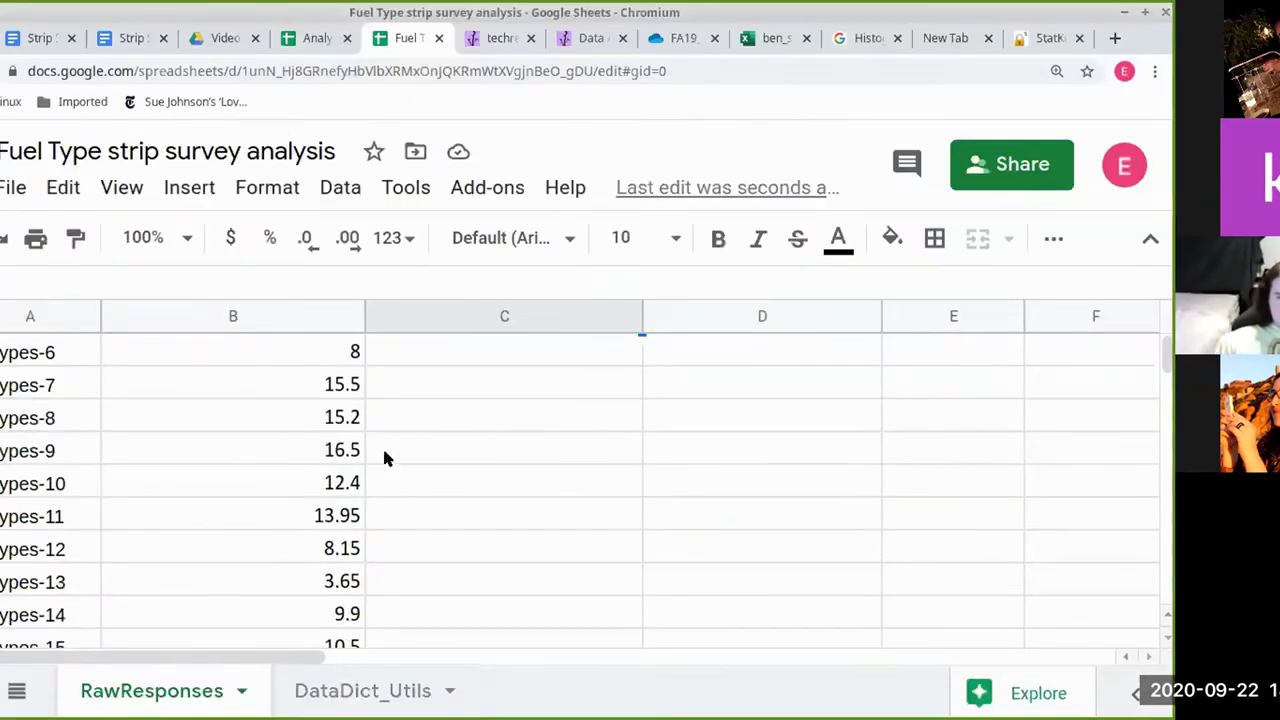
{"action": "scroll", "coordinate": [385, 458], "scroll_direction": "up", "scroll_amount": 3}
{"action": "key", "text": "Up"}
{"action": "key", "text": "Up"}
{"action": "key", "text": "Up"}
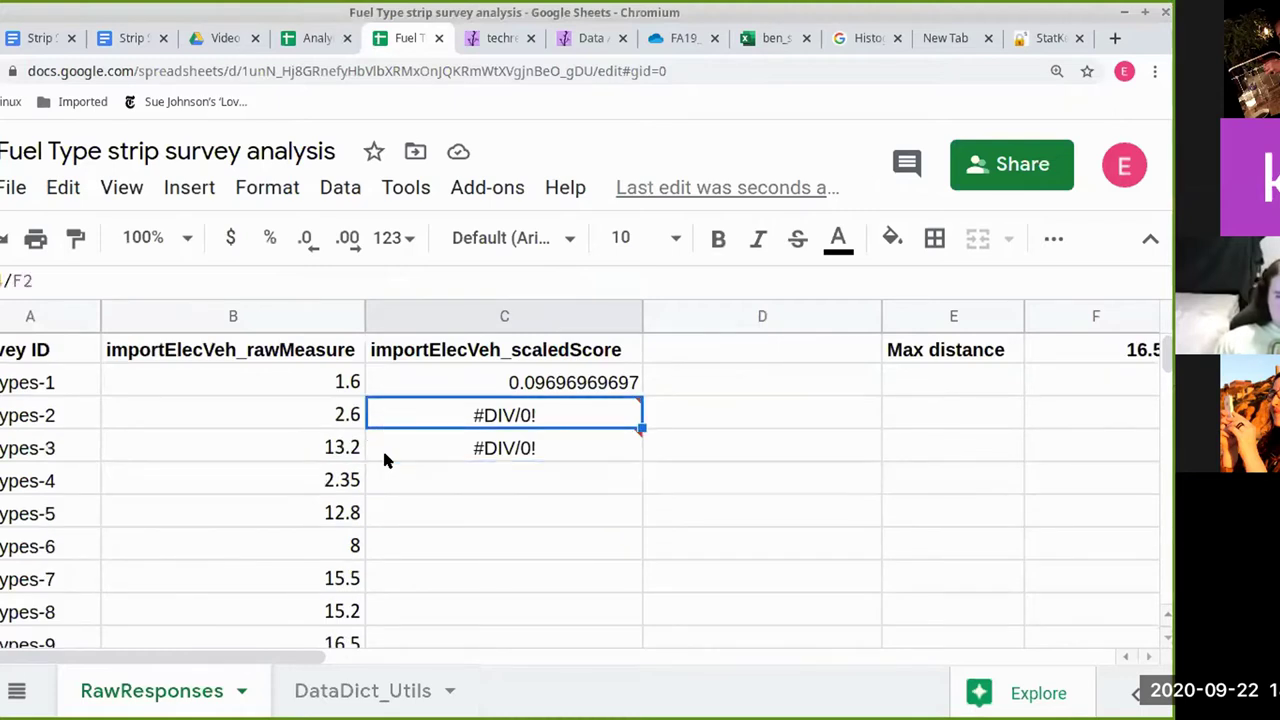
{"action": "key", "text": "Return"}
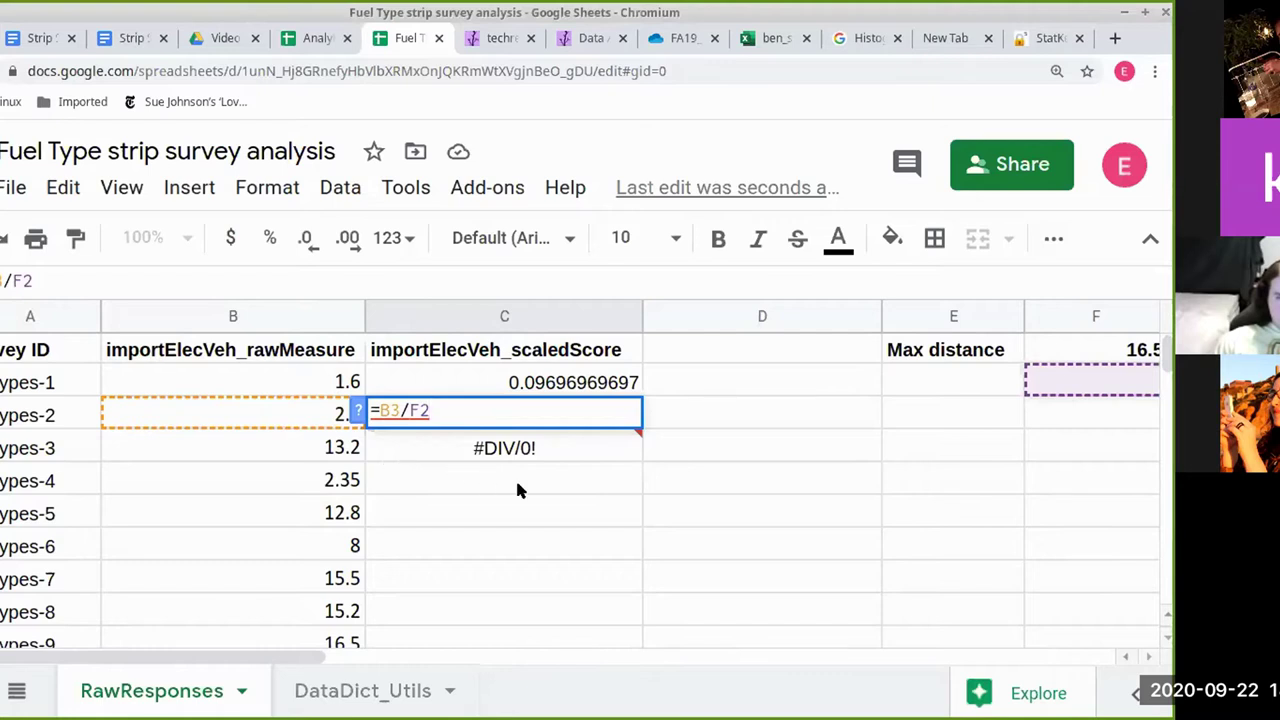
{"action": "key", "text": "Escape"}
{"action": "mouse_move", "coordinate": [490, 418]}
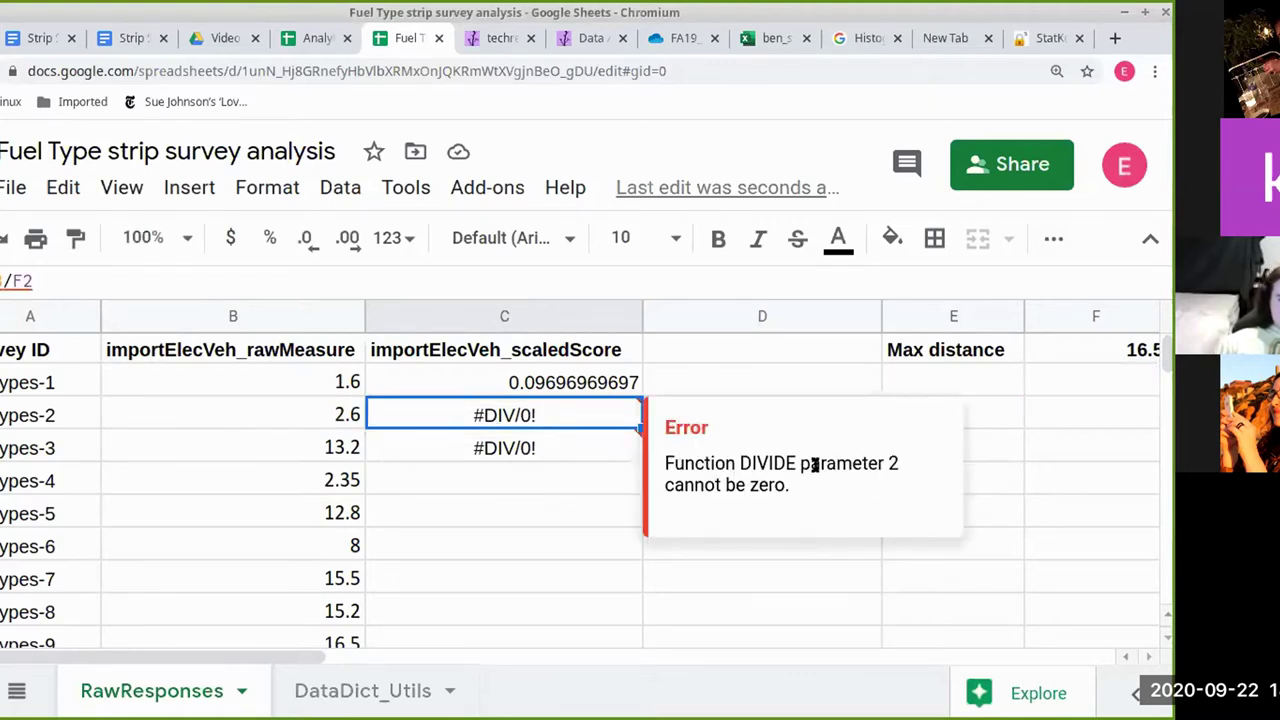
{"action": "double_click", "coordinate": [514, 422]}
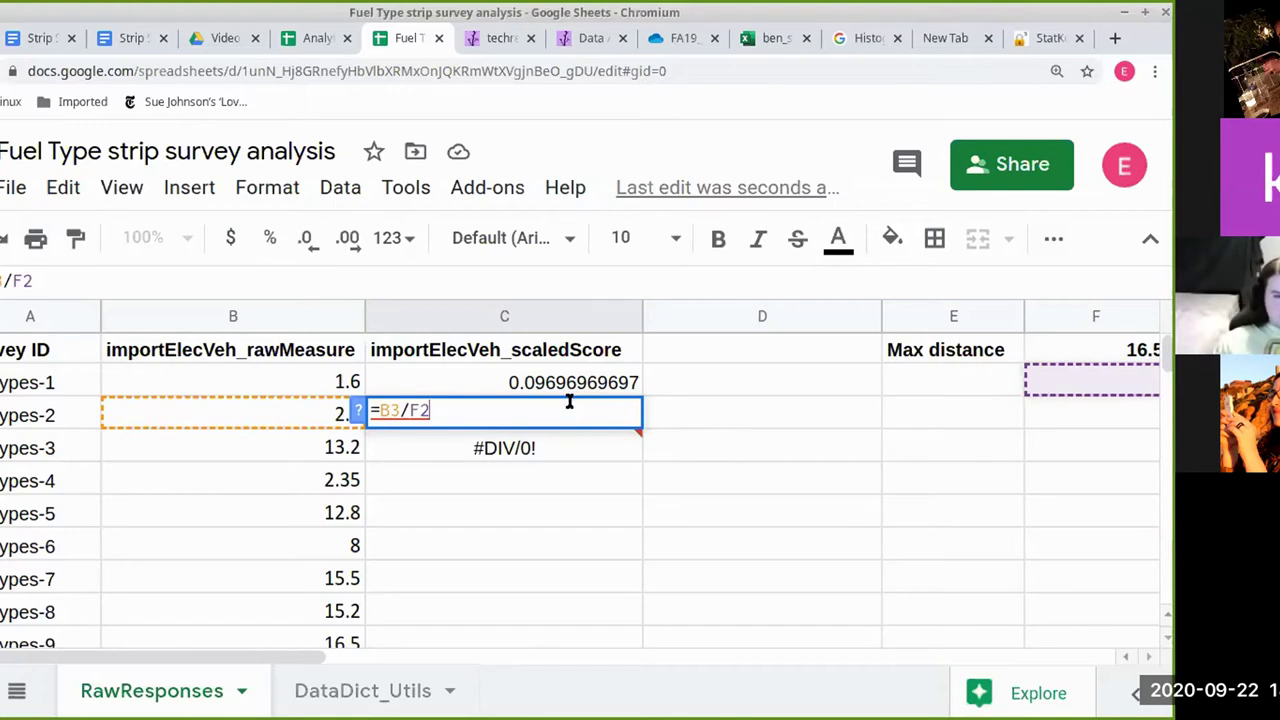
{"action": "key", "text": "Escape"}
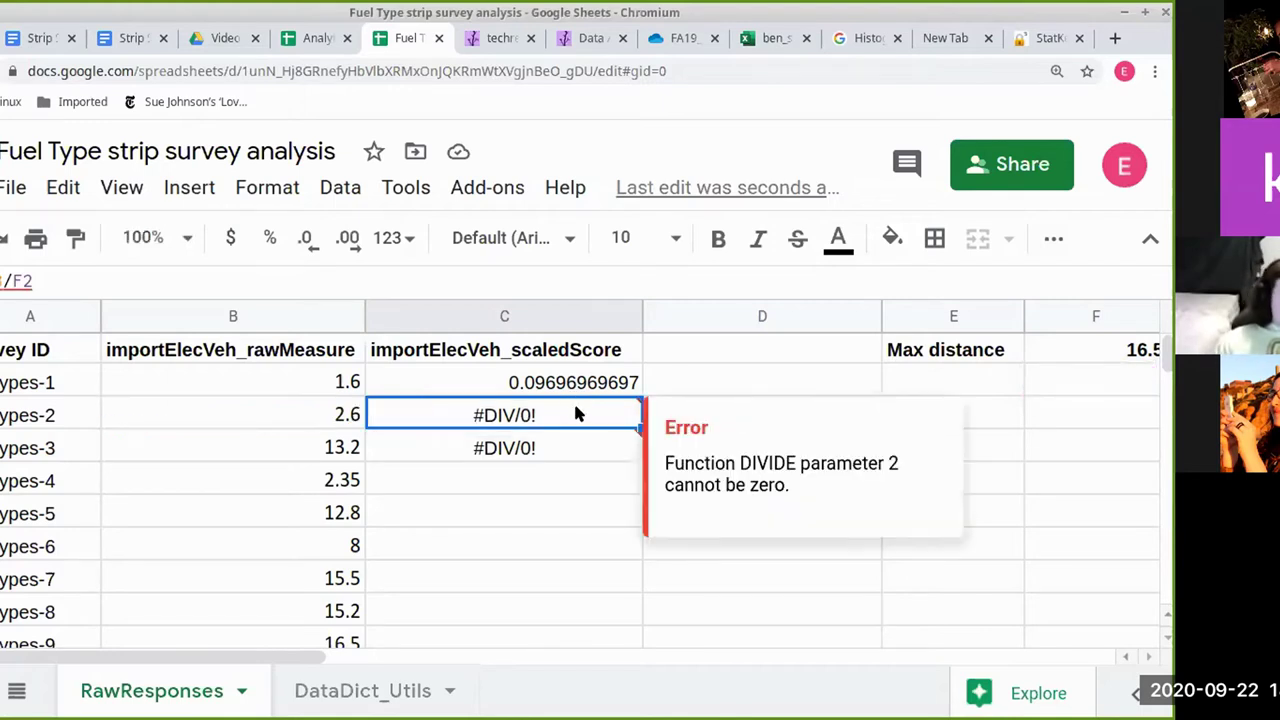
{"action": "left_click", "coordinate": [557, 450]}
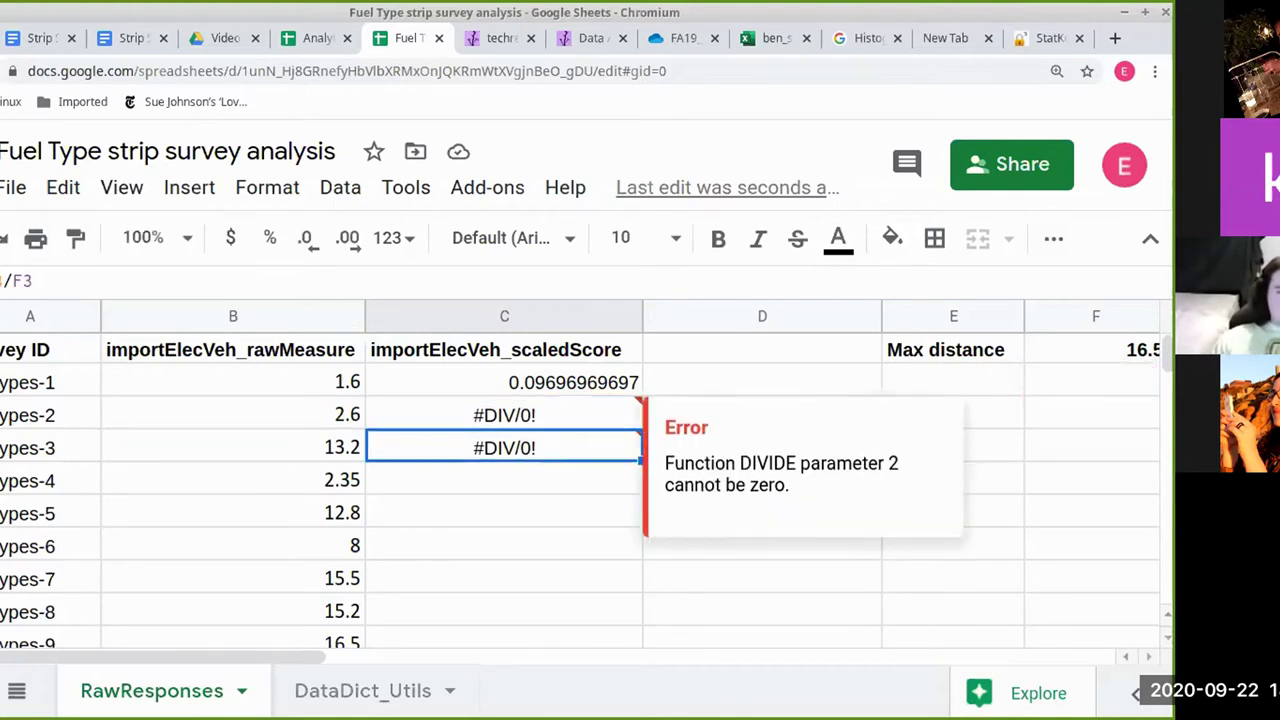
- Clear the faulty copied formulas from C3 and C4
{"action": "left_click", "coordinate": [474, 415]}
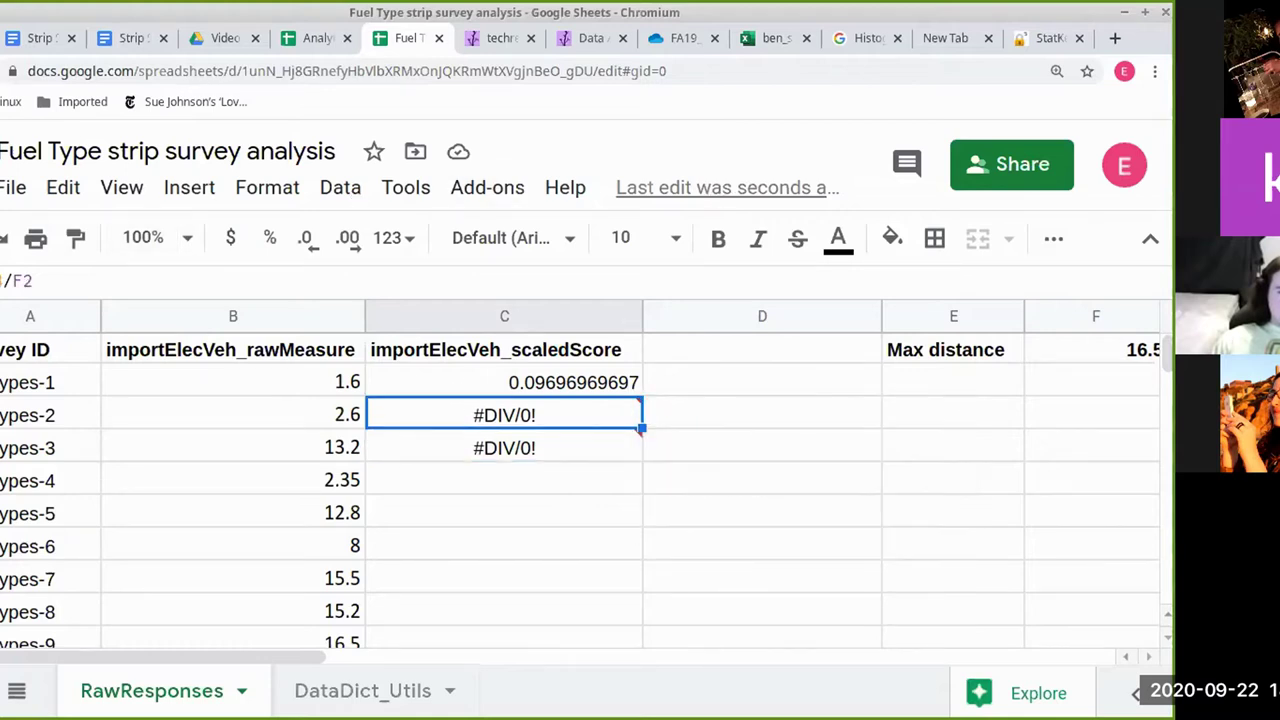
{"action": "key", "text": "shift+Down"}
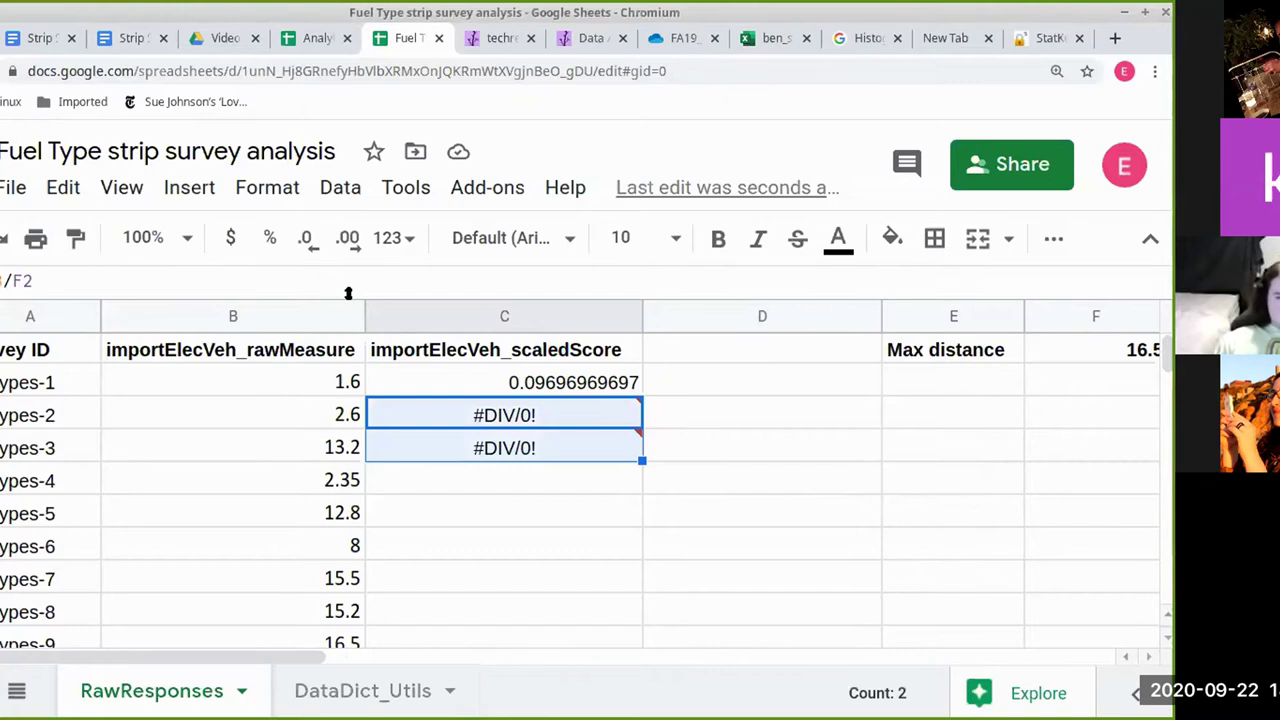
{"action": "key", "text": "Delete"}
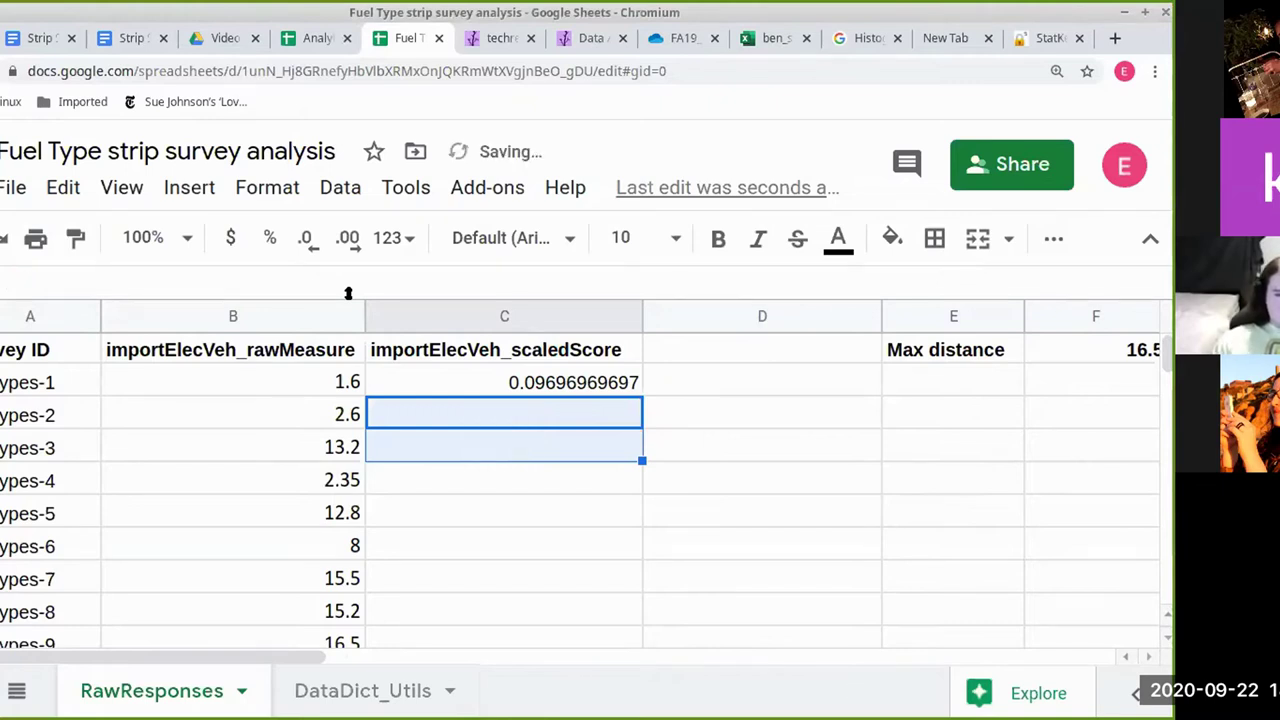
- Change the scaled score formula in C2 to =B2/F$1 so the max distance row stays fixed when copied
{"action": "left_click", "coordinate": [435, 384]}
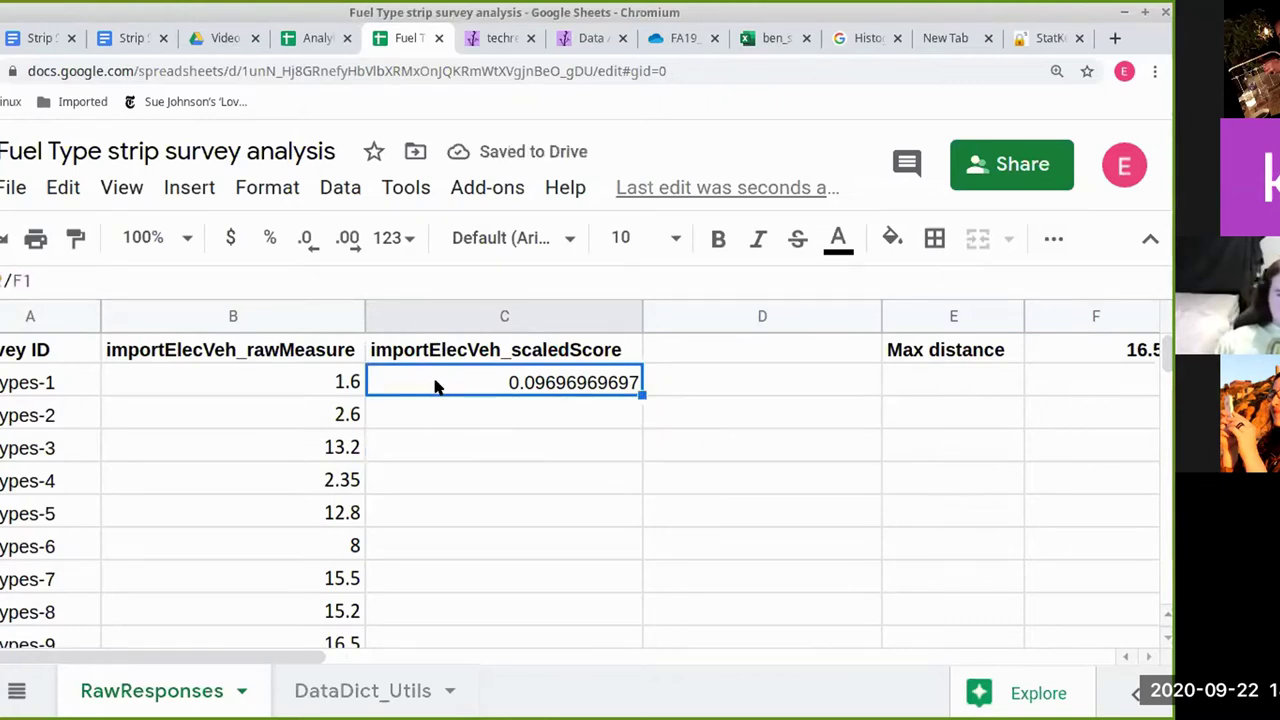
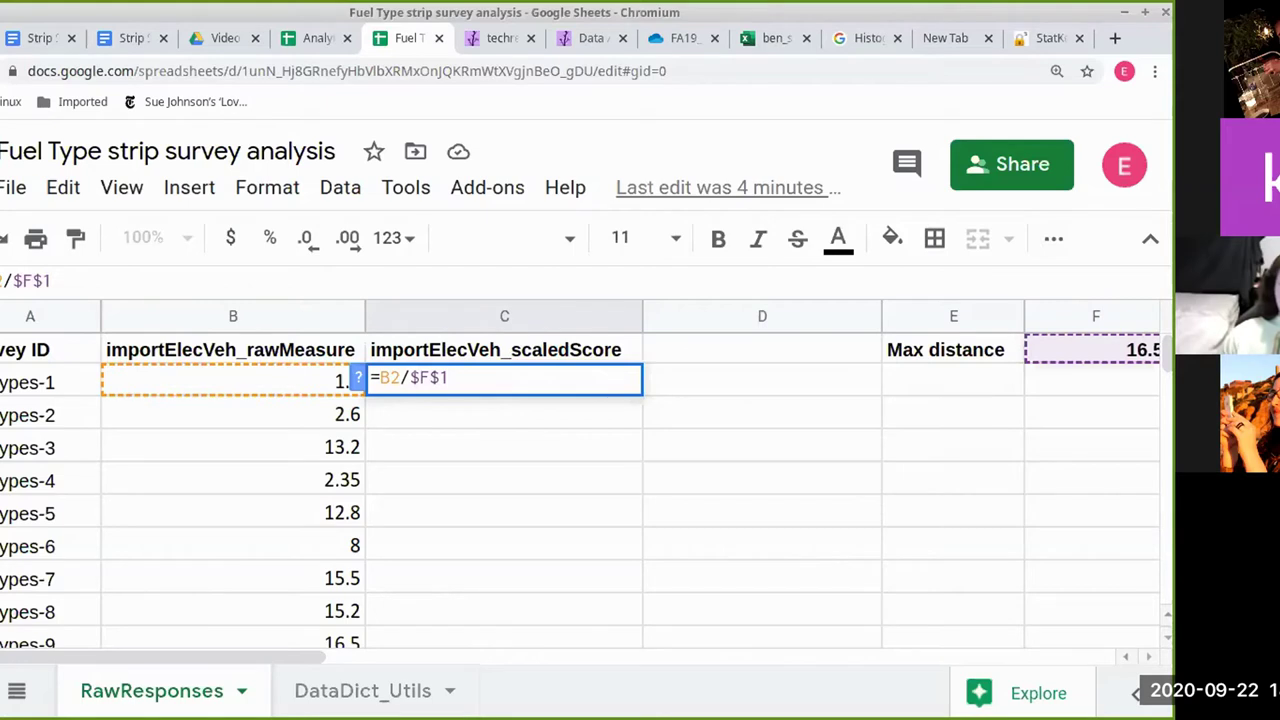
{"action": "key", "text": "F4"}
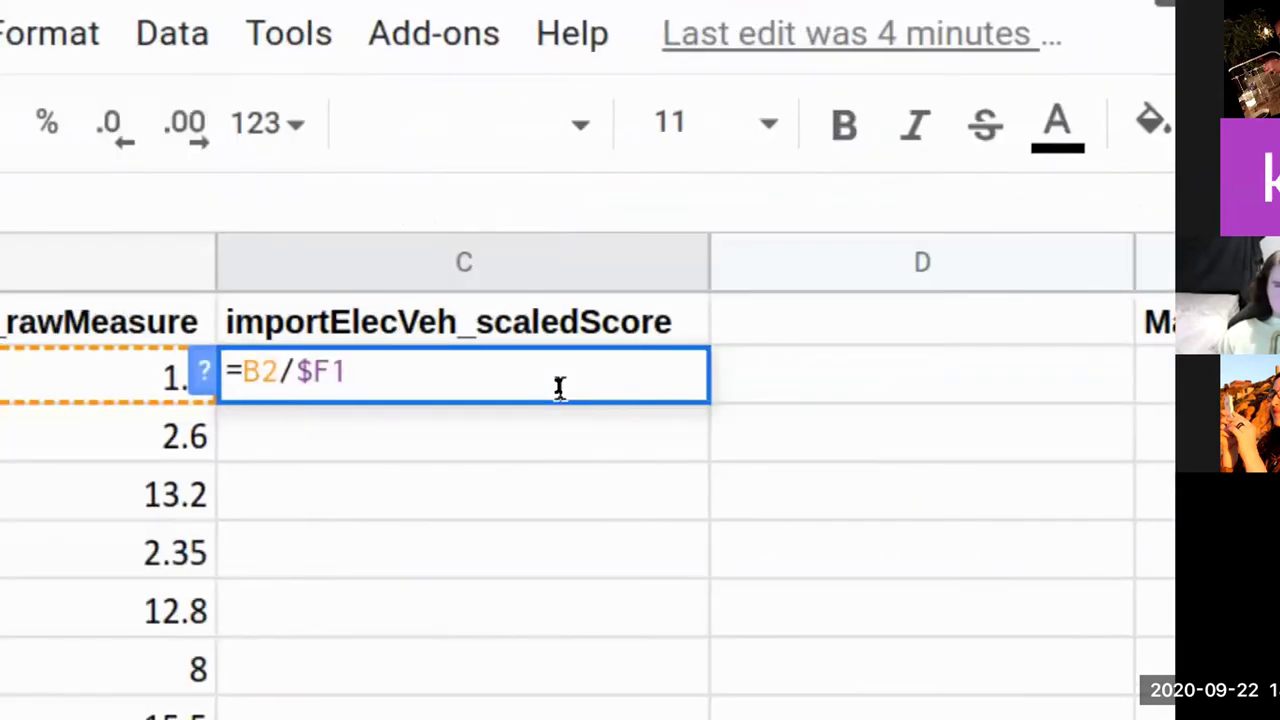
{"action": "key", "text": "super+Tab"}
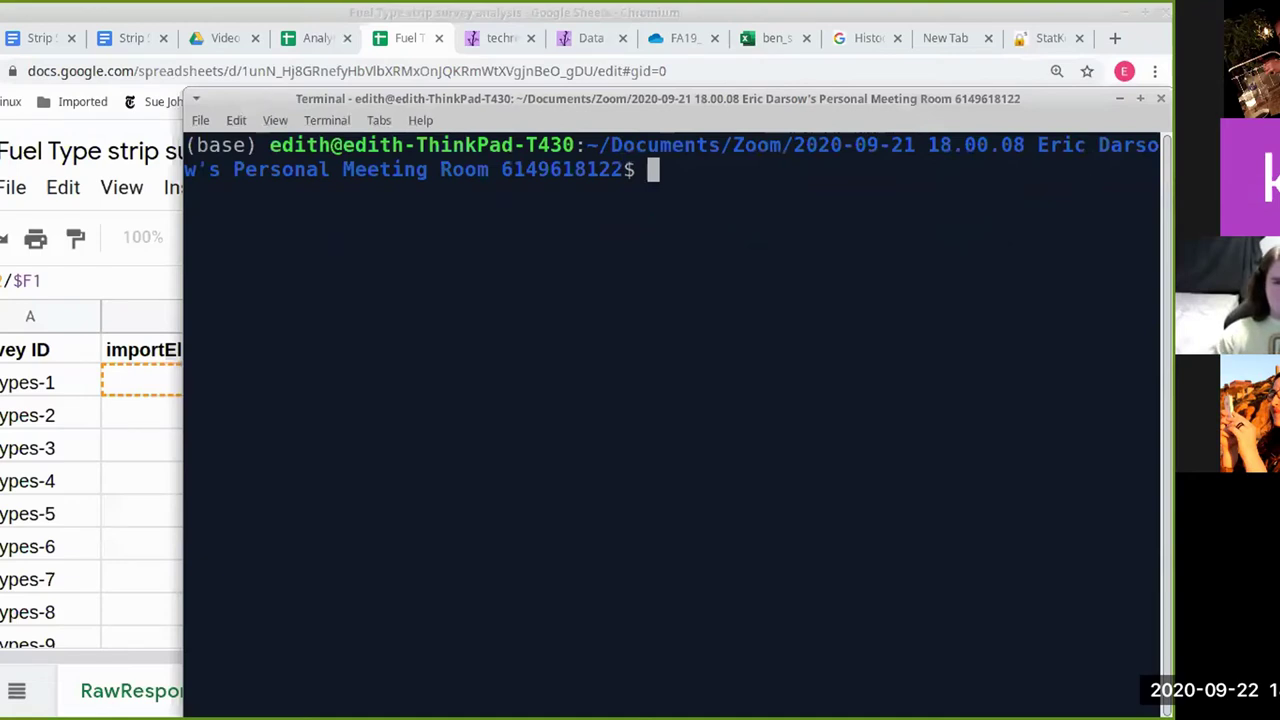
{"action": "key", "text": "alt+Tab"}
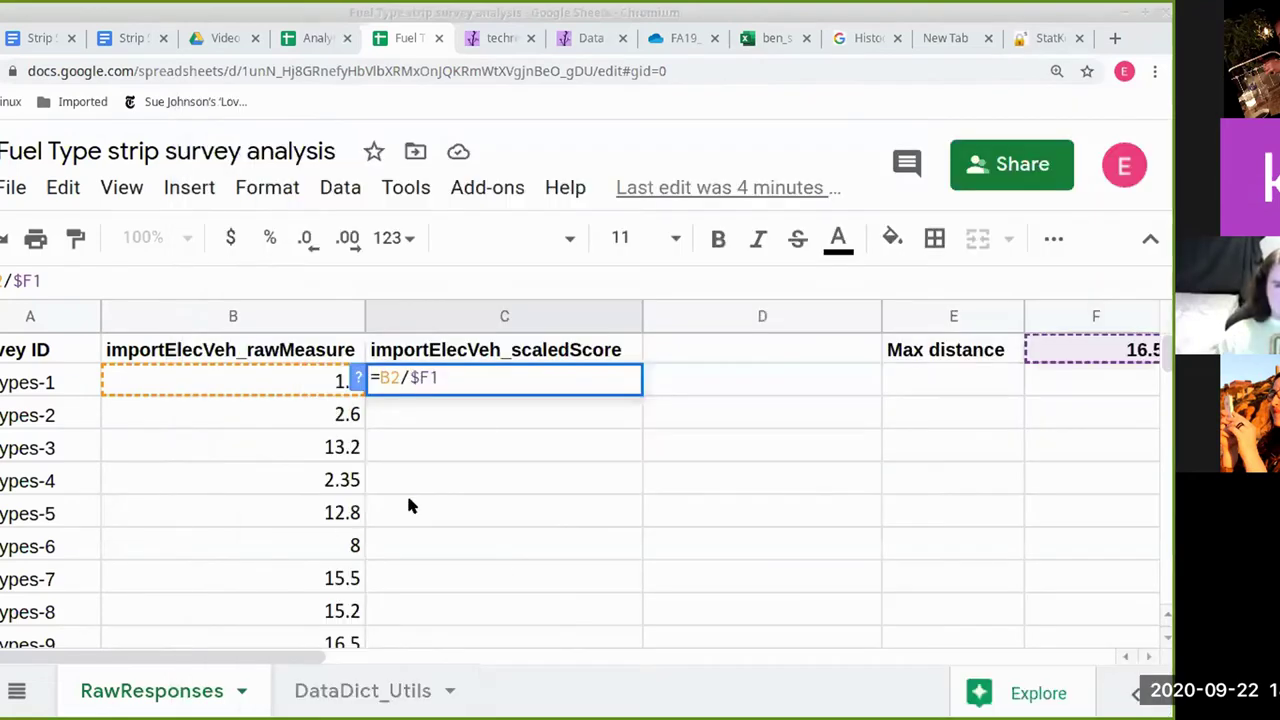
{"action": "left_click", "coordinate": [479, 382]}
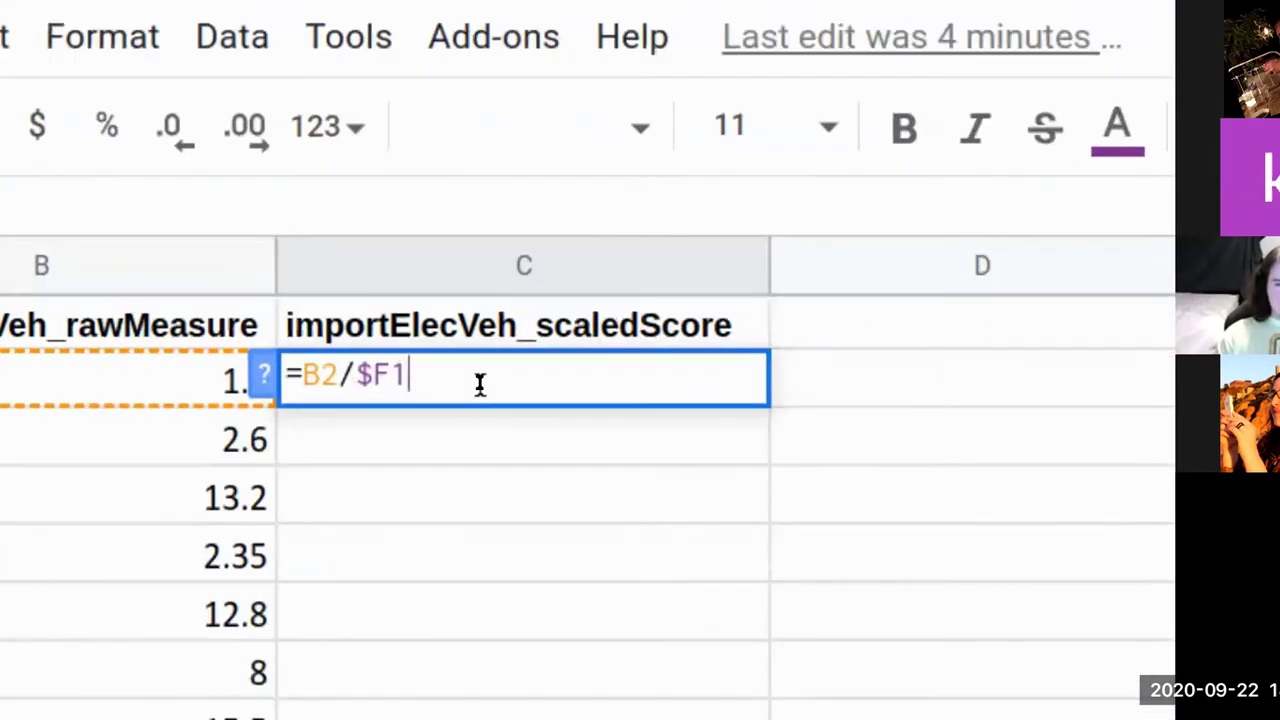
{"action": "key", "text": "F4"}
{"action": "key", "text": "F4"}
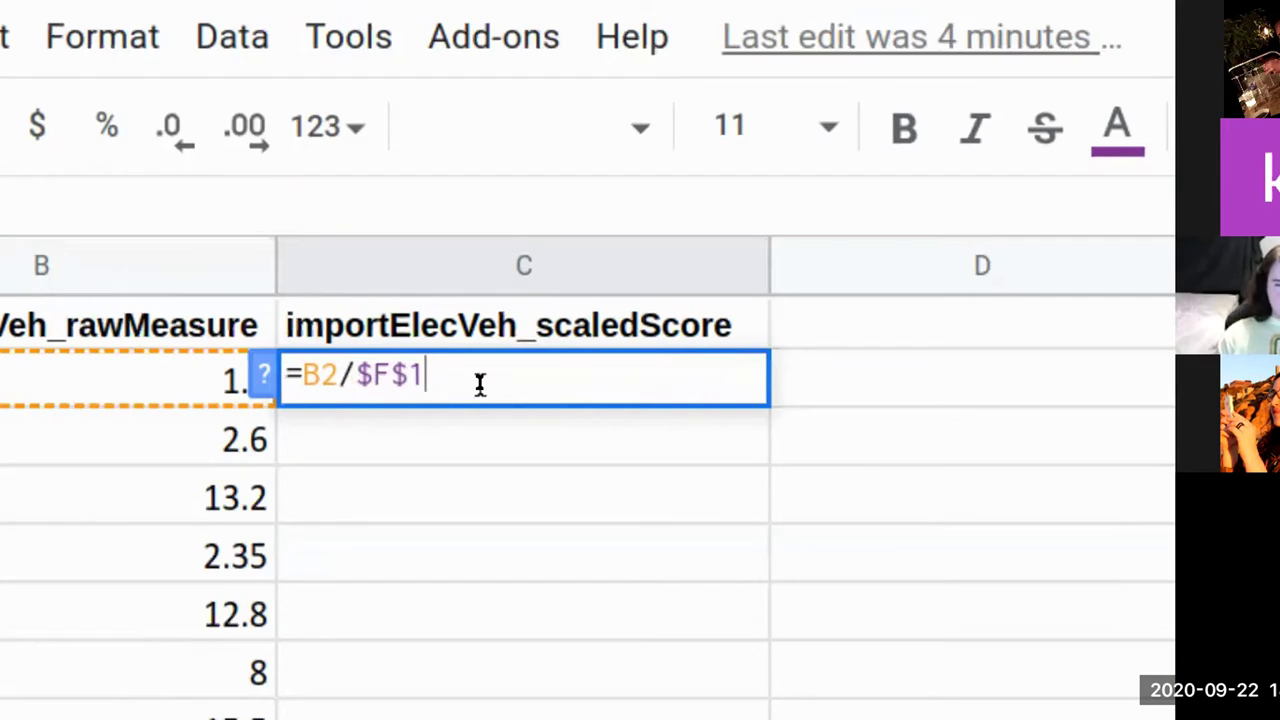
{"action": "key", "text": "F4"}
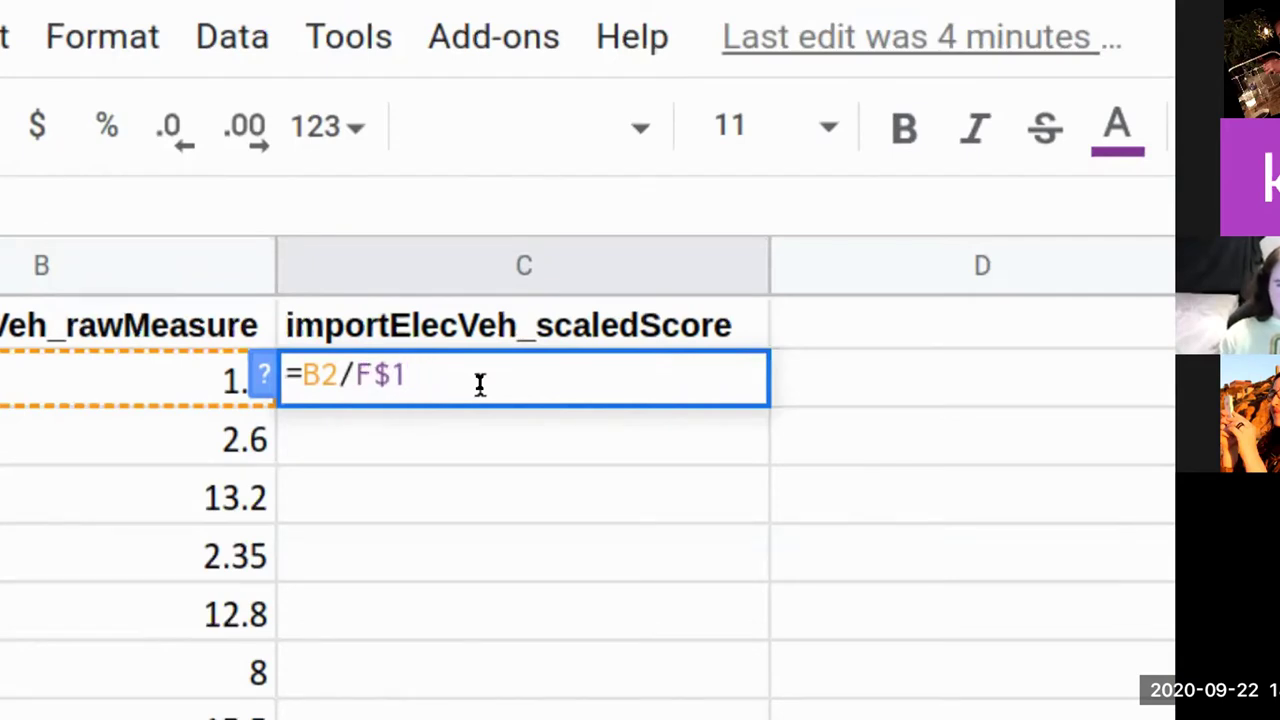
{"action": "key", "text": "F4"}
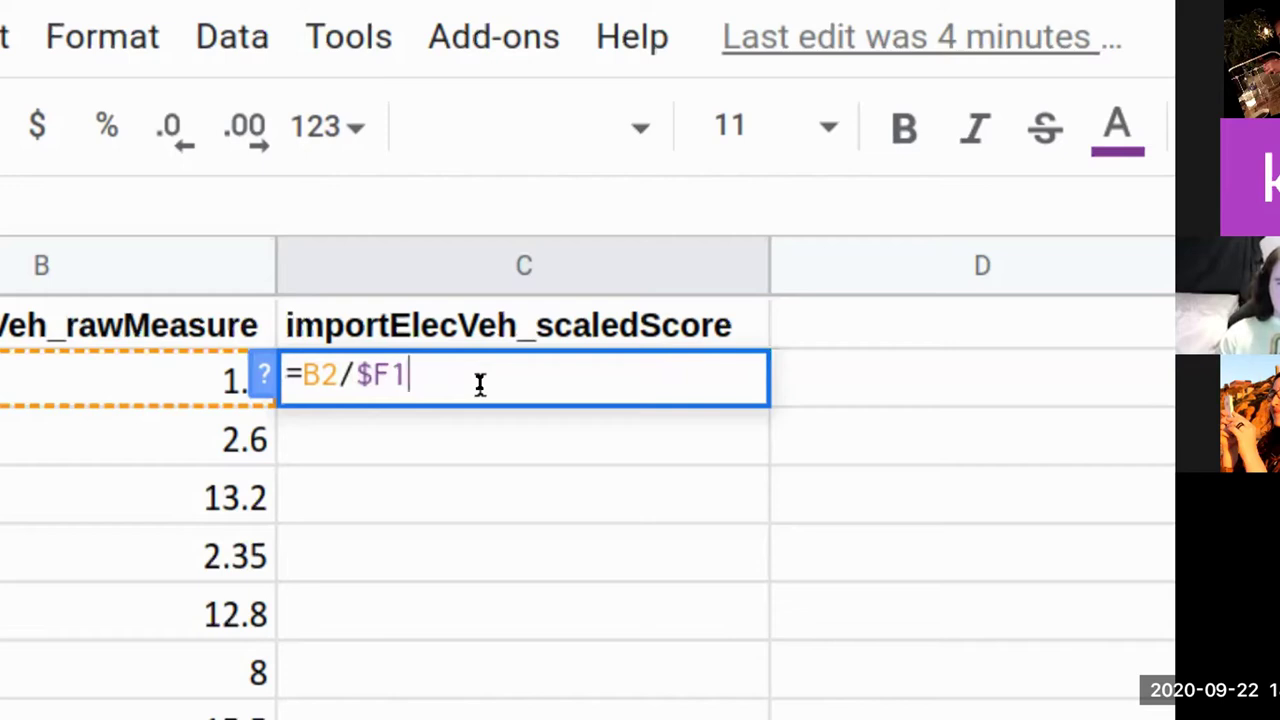
{"action": "key", "text": "F4"}
{"action": "key", "text": "F4"}
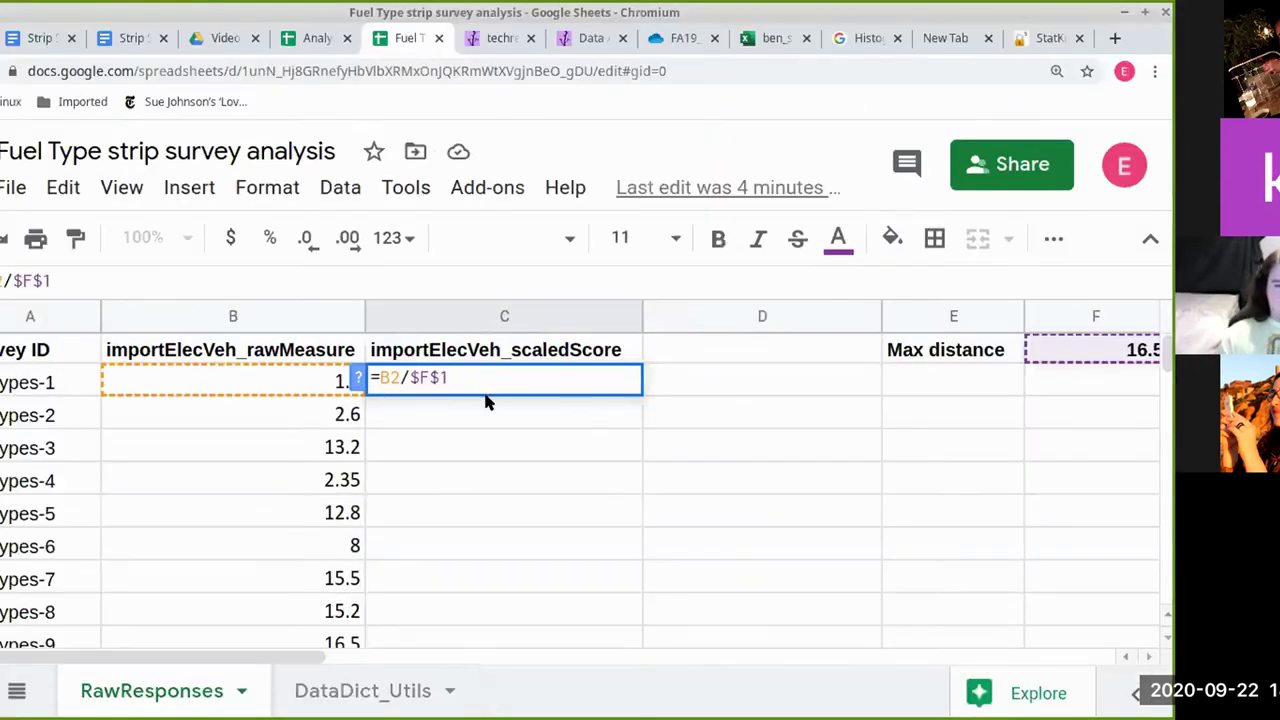
{"action": "key", "text": "F4"}
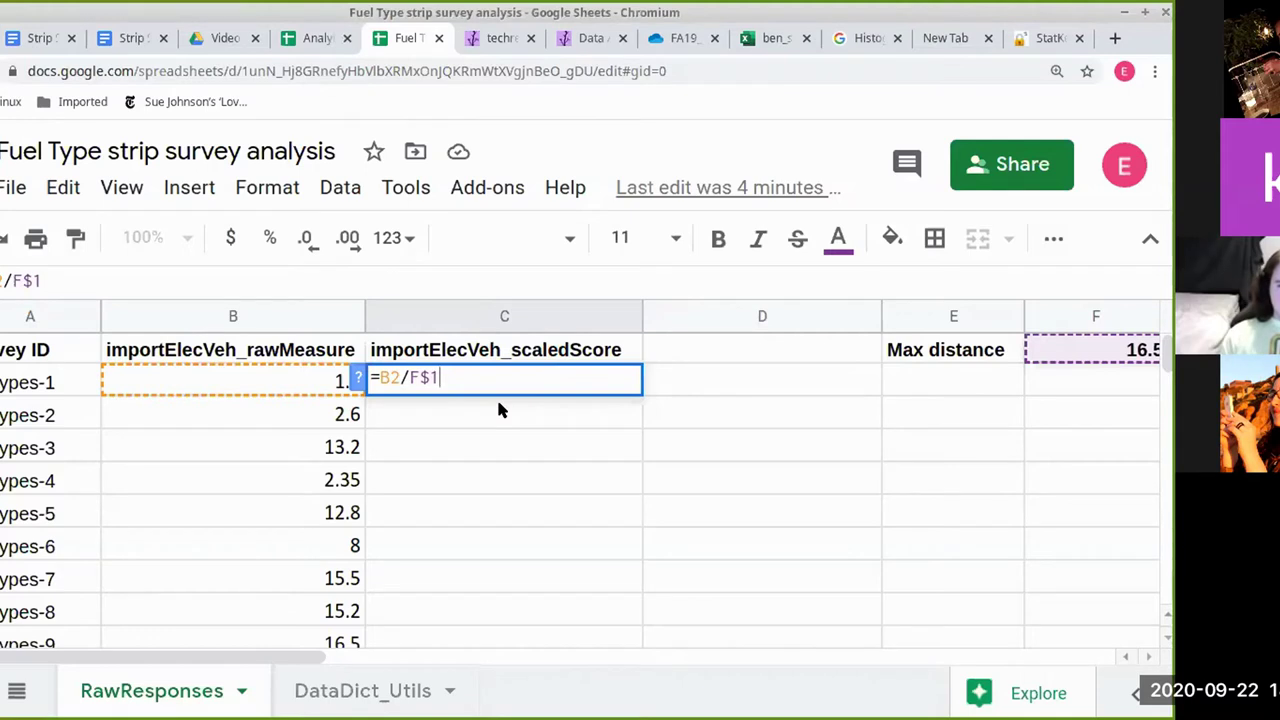
{"action": "key", "text": "Return"}
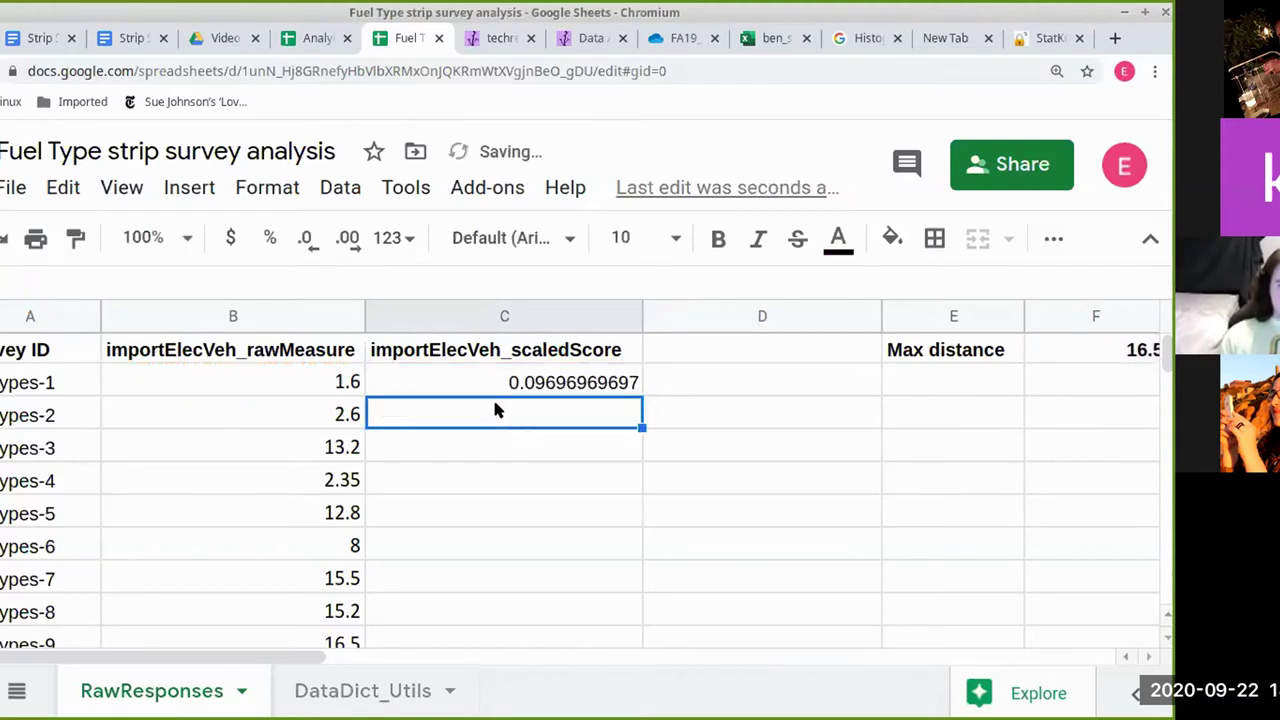
- Fill the C2 scaled score formula down through C8 and check the copied formula in C3
{"action": "left_click", "coordinate": [600, 378]}
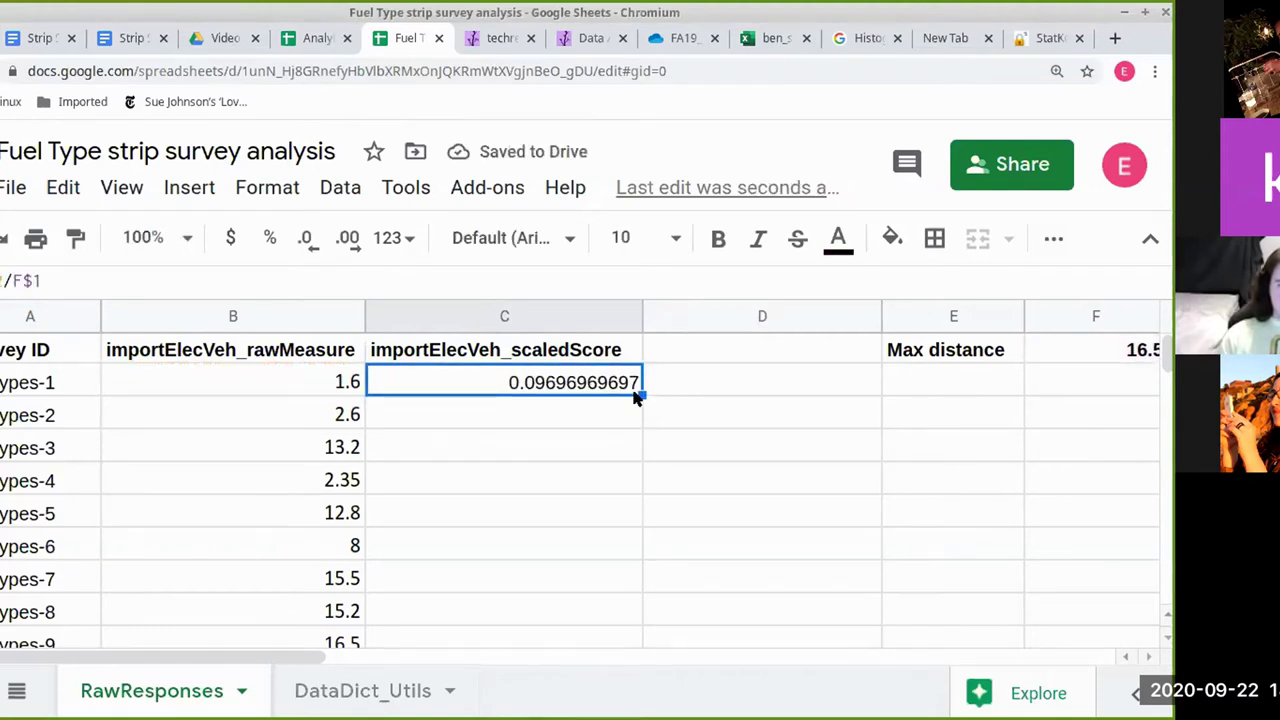
{"action": "left_click_drag", "start_coordinate": [642, 395], "coordinate": [680, 578]}
{"action": "left_click", "coordinate": [585, 510]}
{"action": "left_click", "coordinate": [587, 416]}
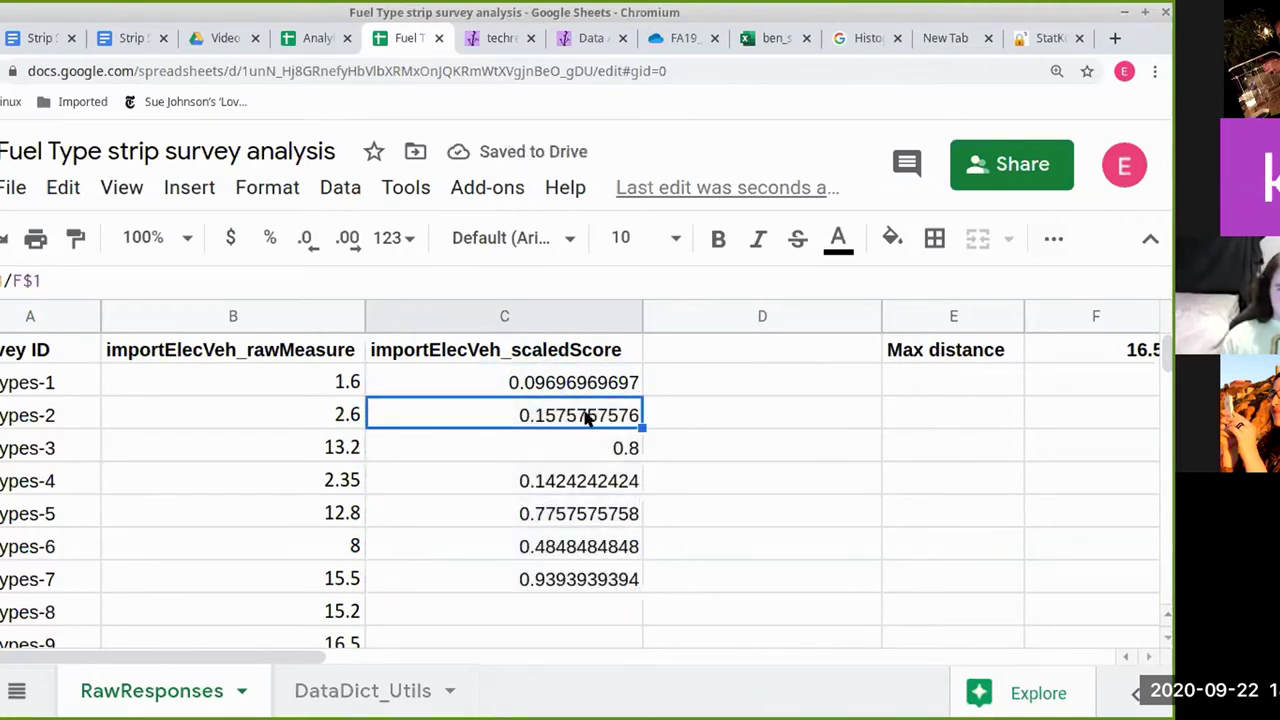
{"action": "double_click", "coordinate": [587, 416]}
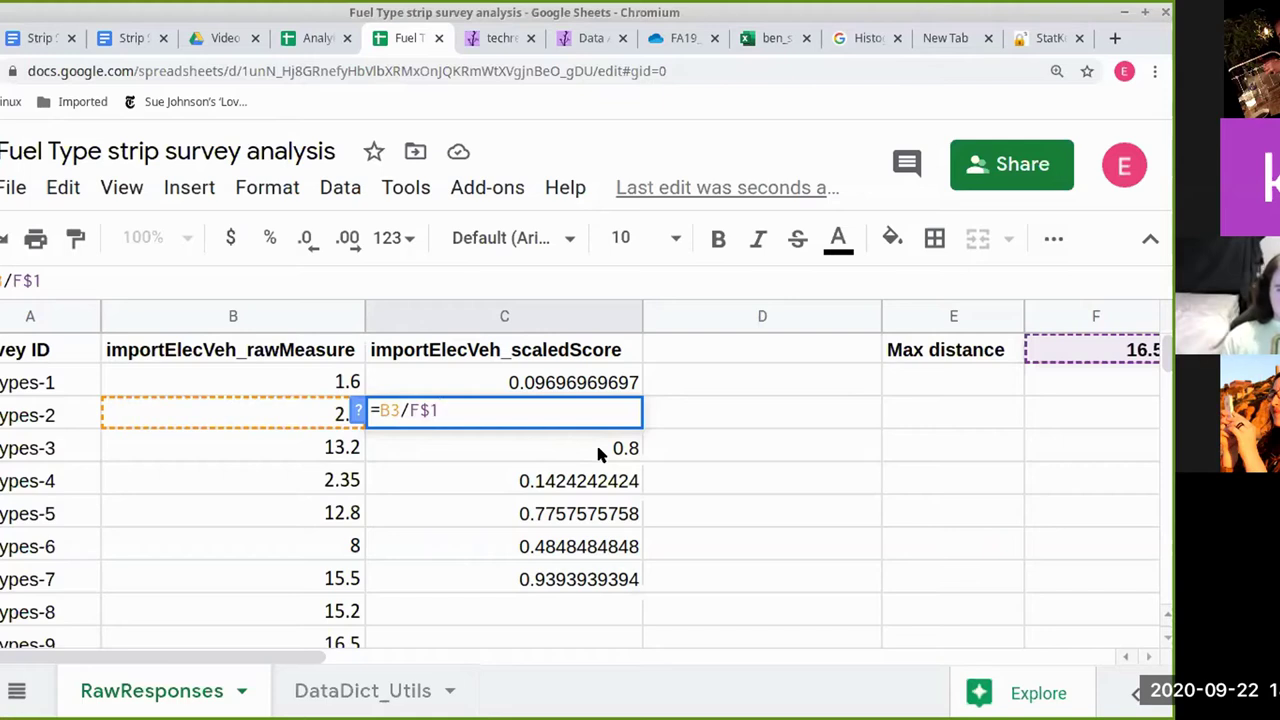
{"action": "key", "text": "Escape"}
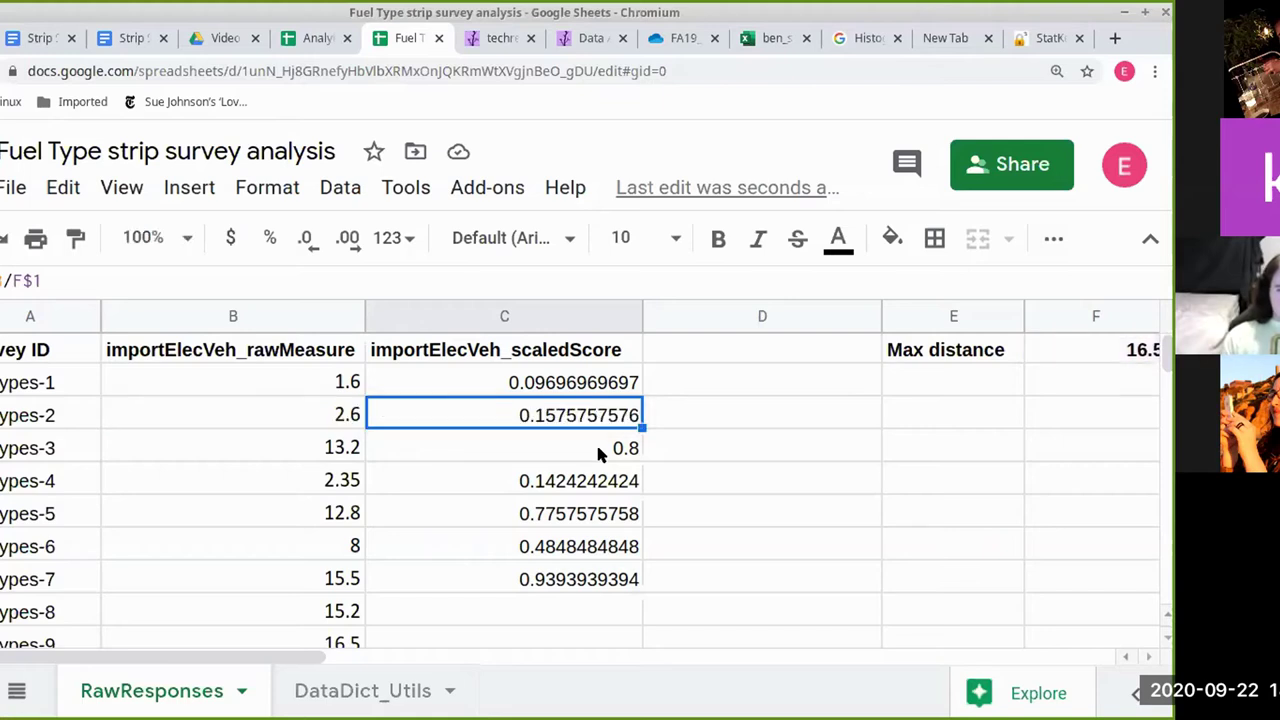
- Clear the copied scaled score formulas from C3 through C8
{"action": "left_click", "coordinate": [603, 580], "text": "shift"}
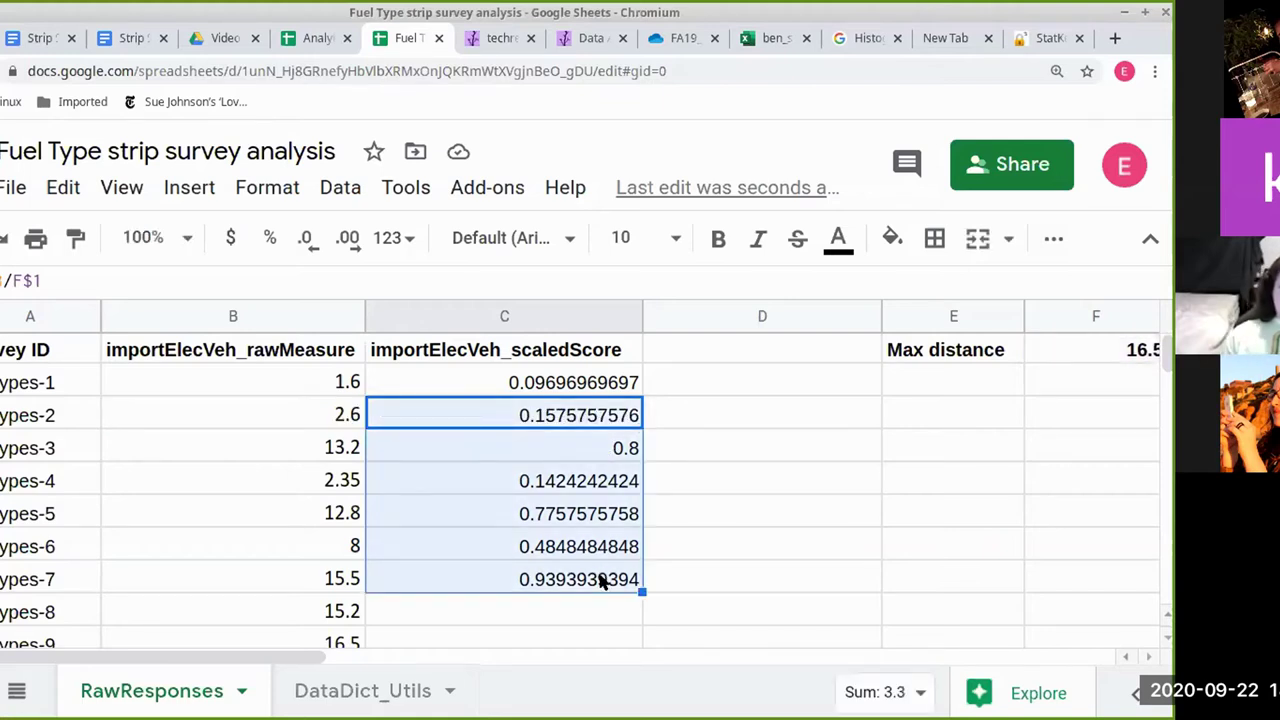
{"action": "key", "text": "Delete"}
{"action": "key", "text": "Up"}
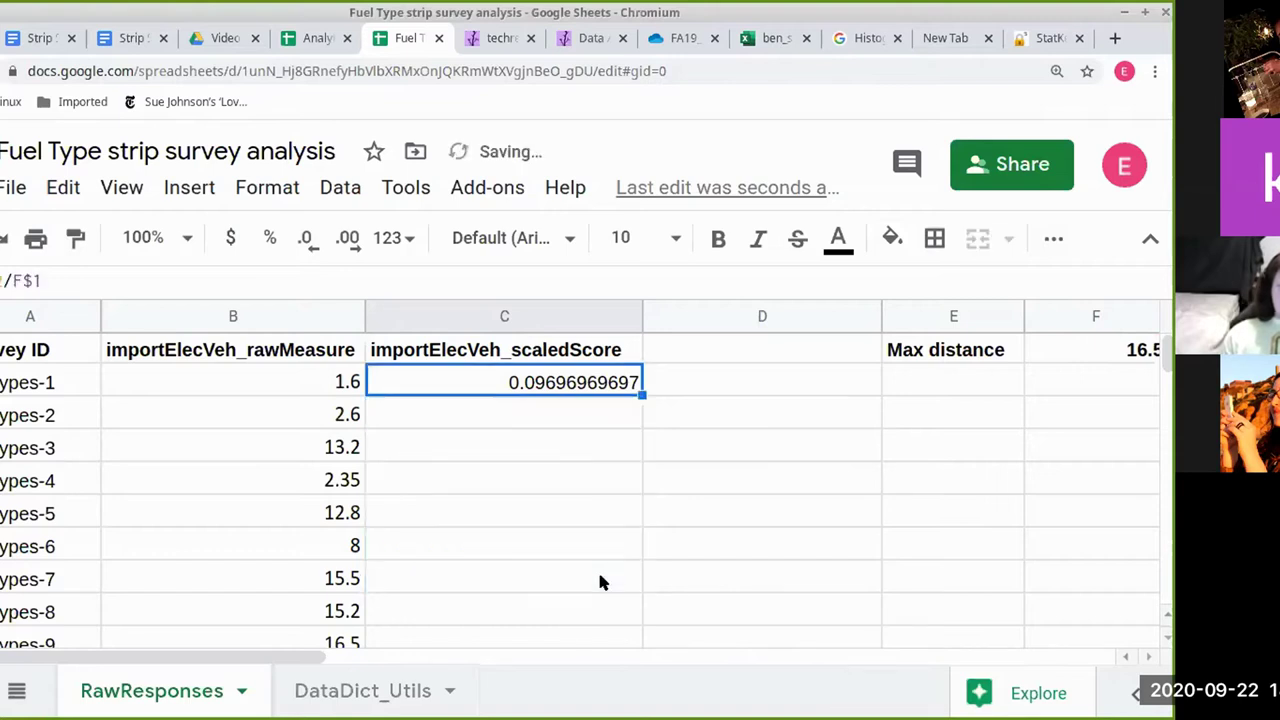
- Change the scaled score formula in C2 to =B2/$F$1 so both column and row of the max distance are fixed
{"action": "key", "text": "F2"}
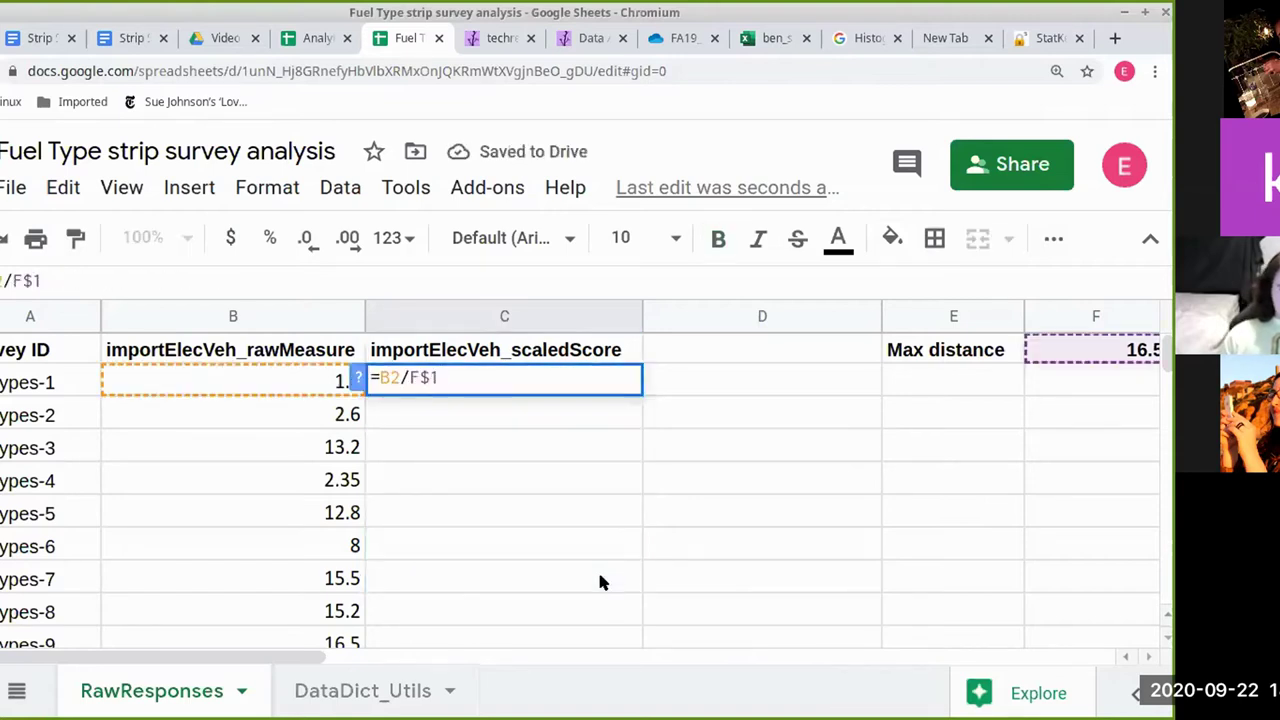
{"action": "key", "text": "F4"}
{"action": "key", "text": "F4"}
{"action": "key", "text": "F4"}
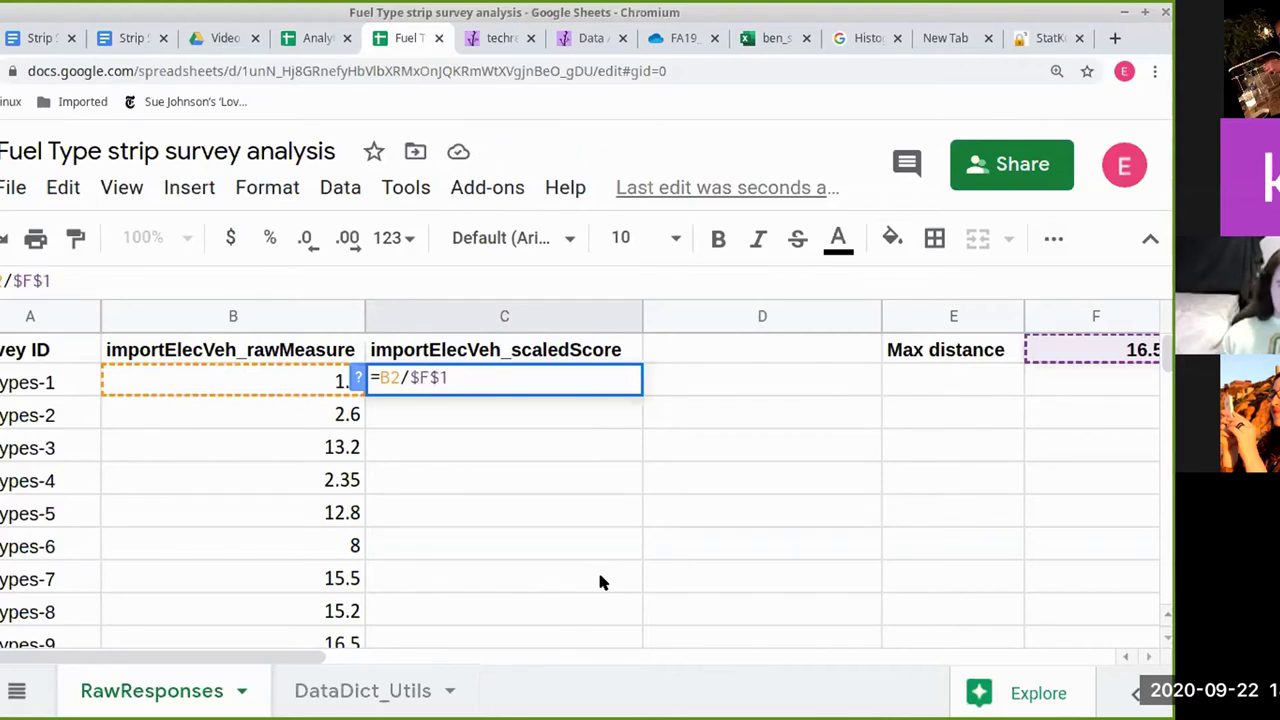
{"action": "key", "text": "Return"}
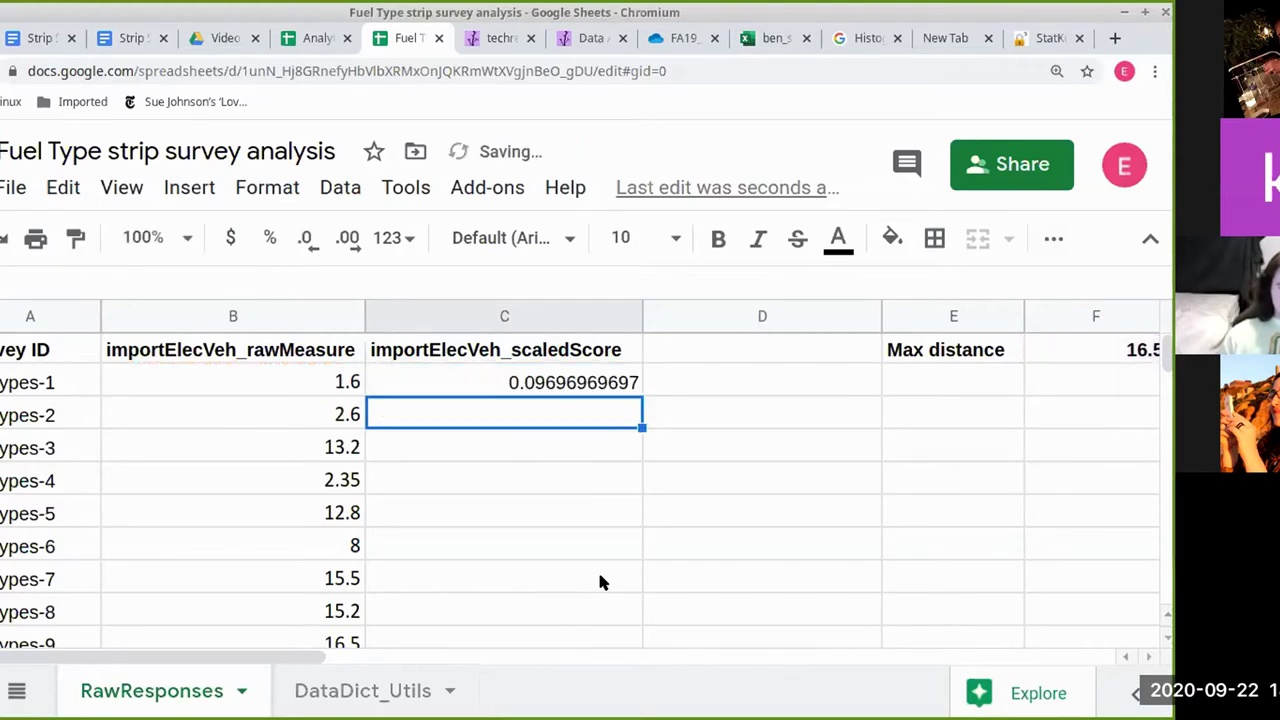
- Check the formula in C2 and fill it down column C through the row of survey 17
{"action": "left_click", "coordinate": [603, 378]}
{"action": "double_click", "coordinate": [603, 378]}
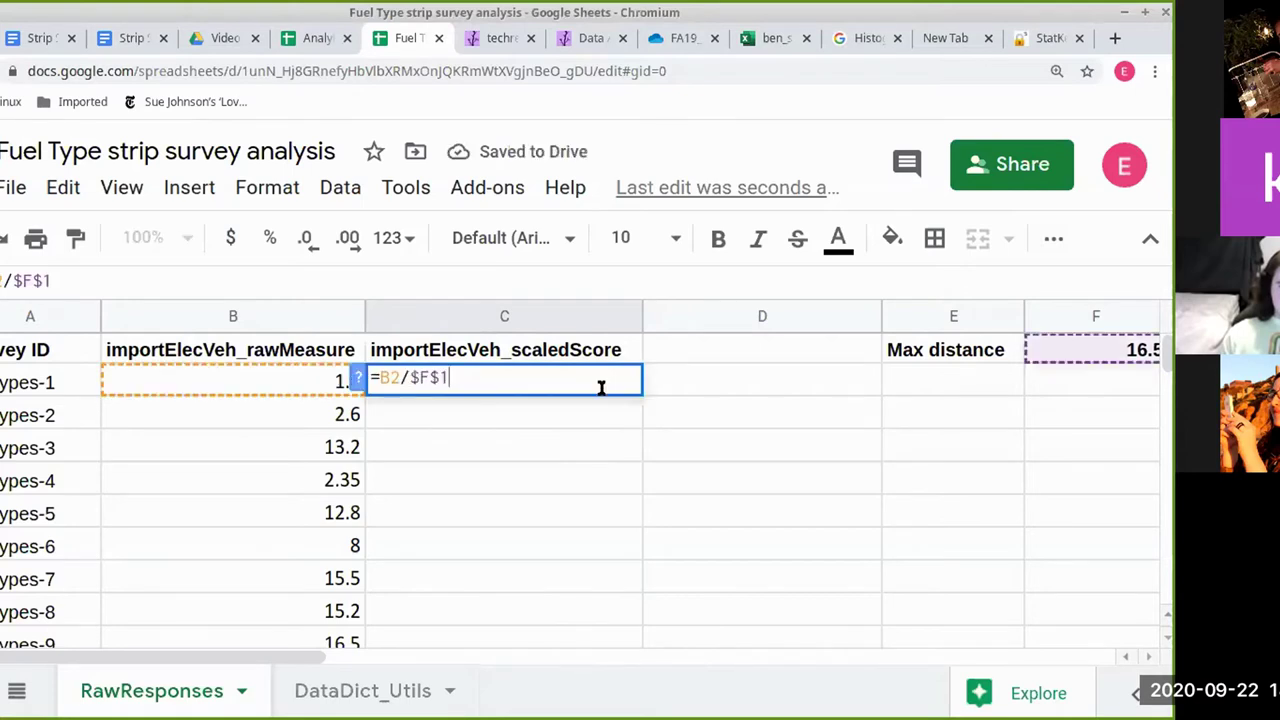
{"action": "key", "text": "Escape"}
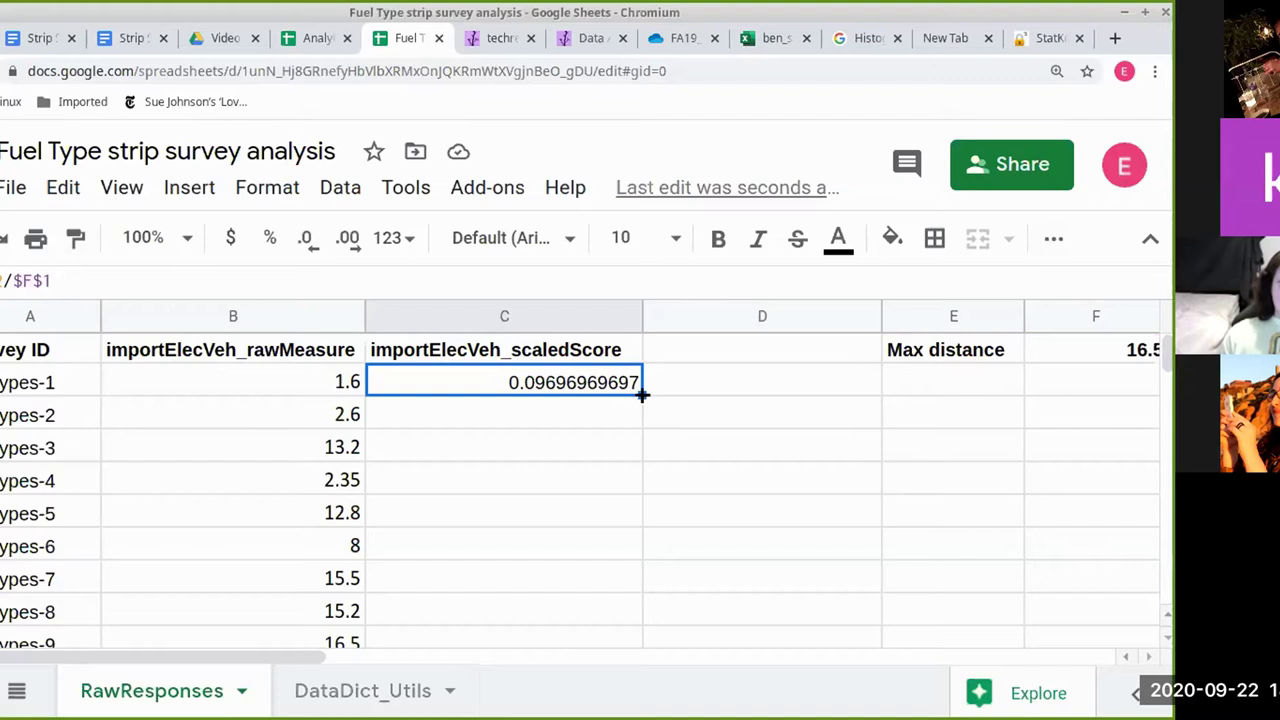
{"action": "left_click_drag", "start_coordinate": [642, 393], "coordinate": [602, 588]}
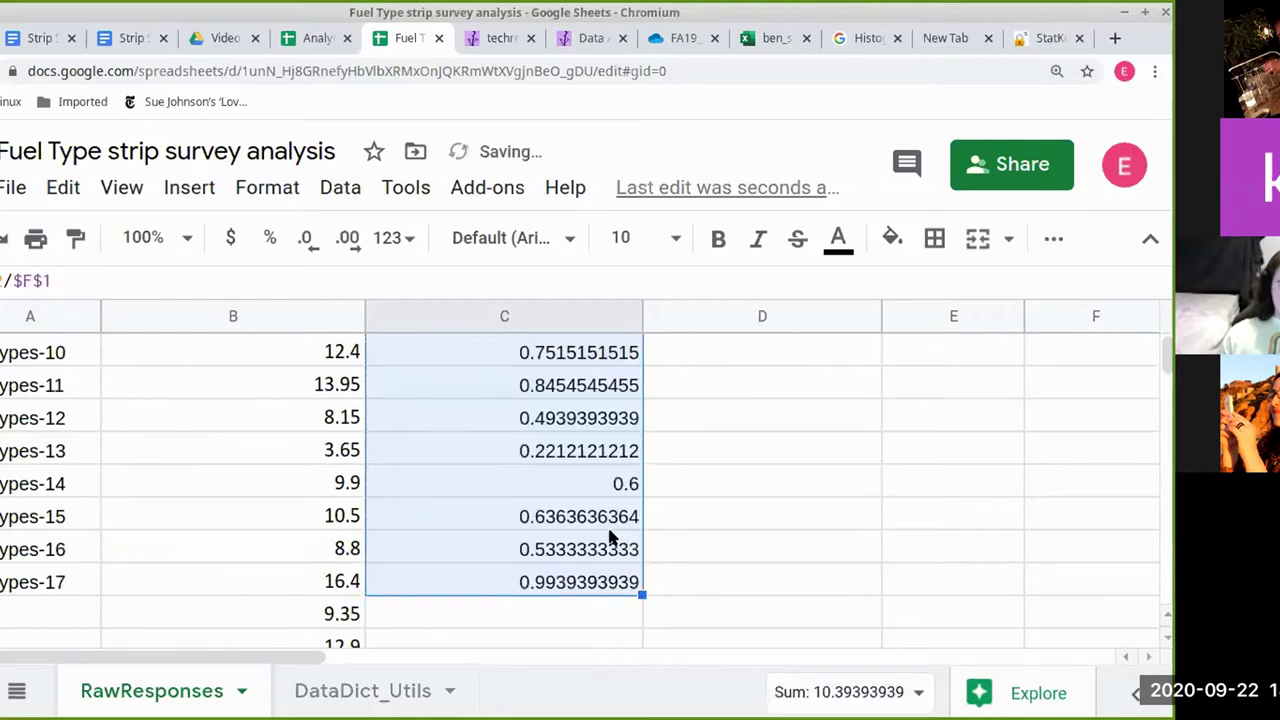
{"action": "scroll", "coordinate": [610, 537], "scroll_direction": "up", "scroll_amount": 5}
- Examine which cells the copied formula in C6 refers to and review the filled scaled scores in column C
{"action": "left_click", "coordinate": [632, 508]}
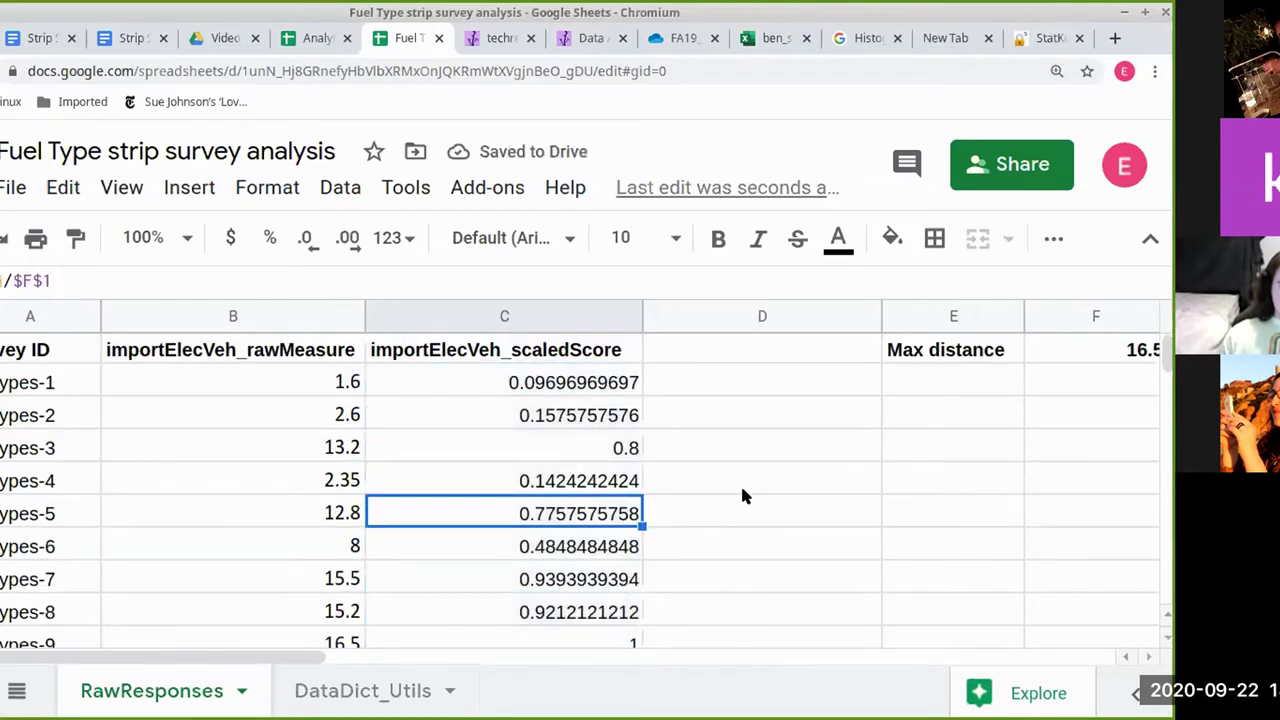
{"action": "scroll", "coordinate": [742, 490], "scroll_direction": "down", "scroll_amount": 1}
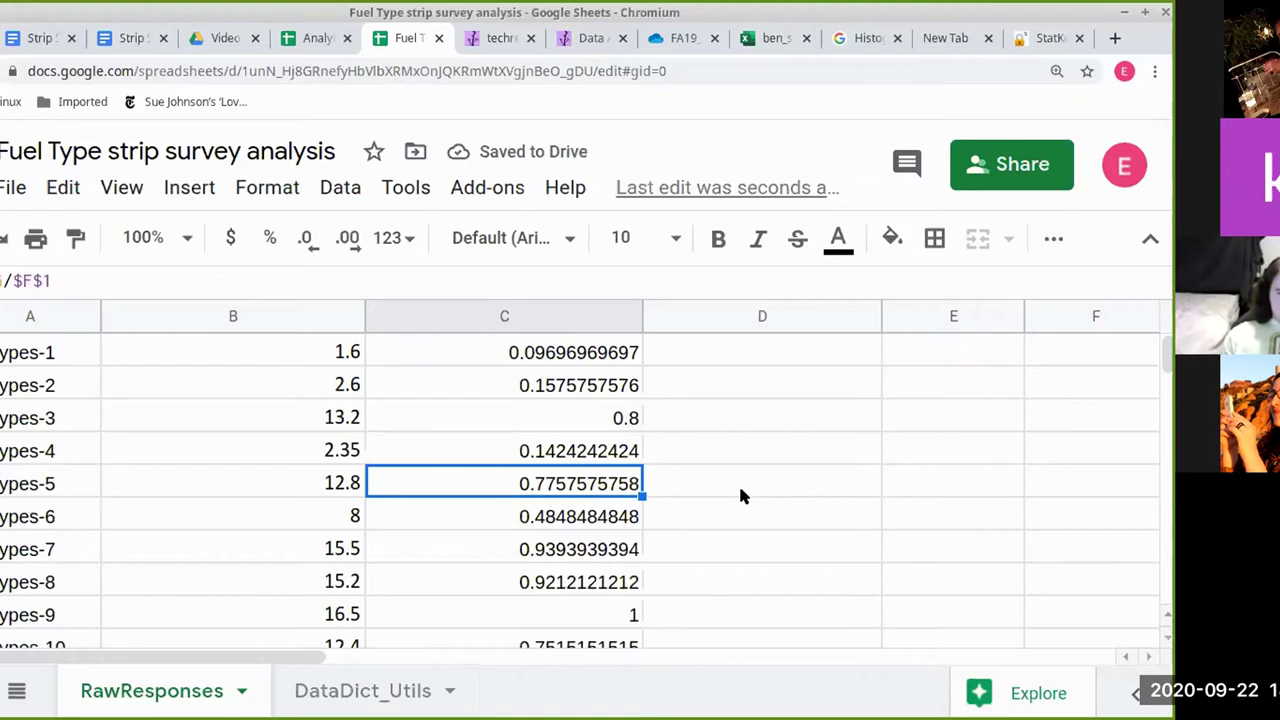
{"action": "key", "text": "Return"}
{"action": "scroll", "coordinate": [757, 477], "scroll_direction": "up", "scroll_amount": 1}
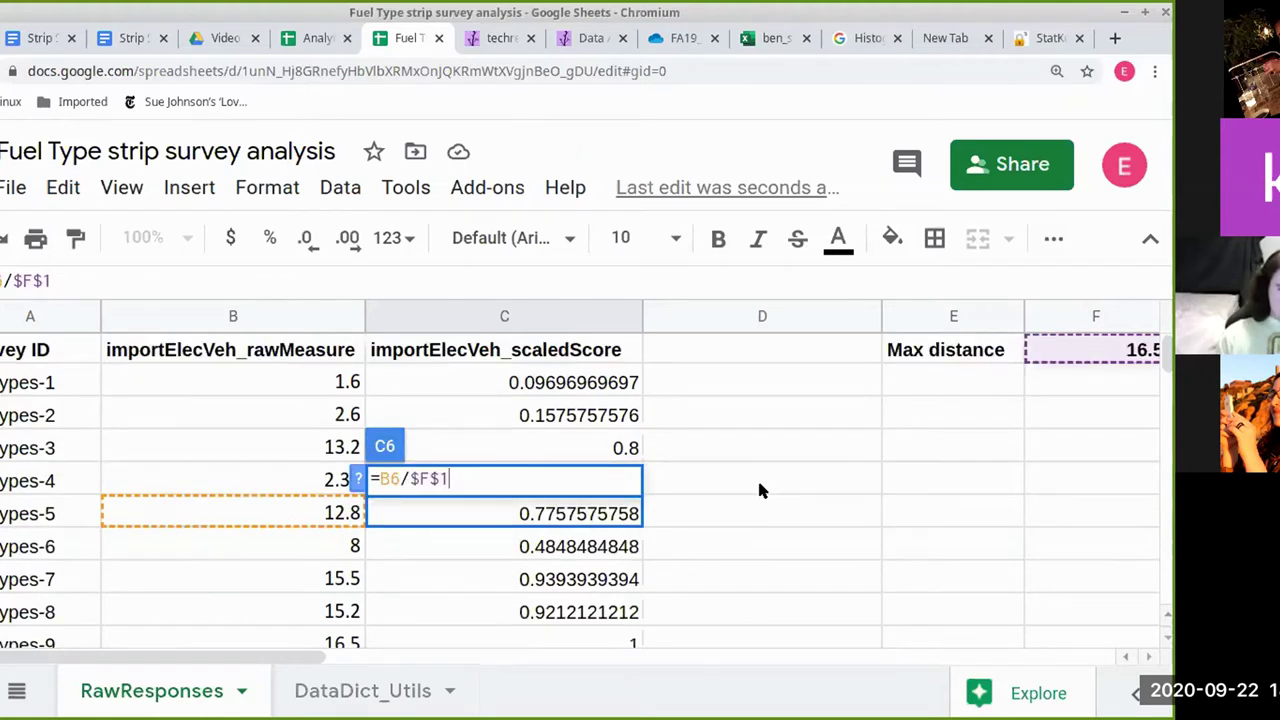
{"action": "scroll", "coordinate": [758, 488], "scroll_direction": "right", "scroll_amount": 5}
{"action": "scroll", "coordinate": [758, 488], "scroll_direction": "left", "scroll_amount": 5}
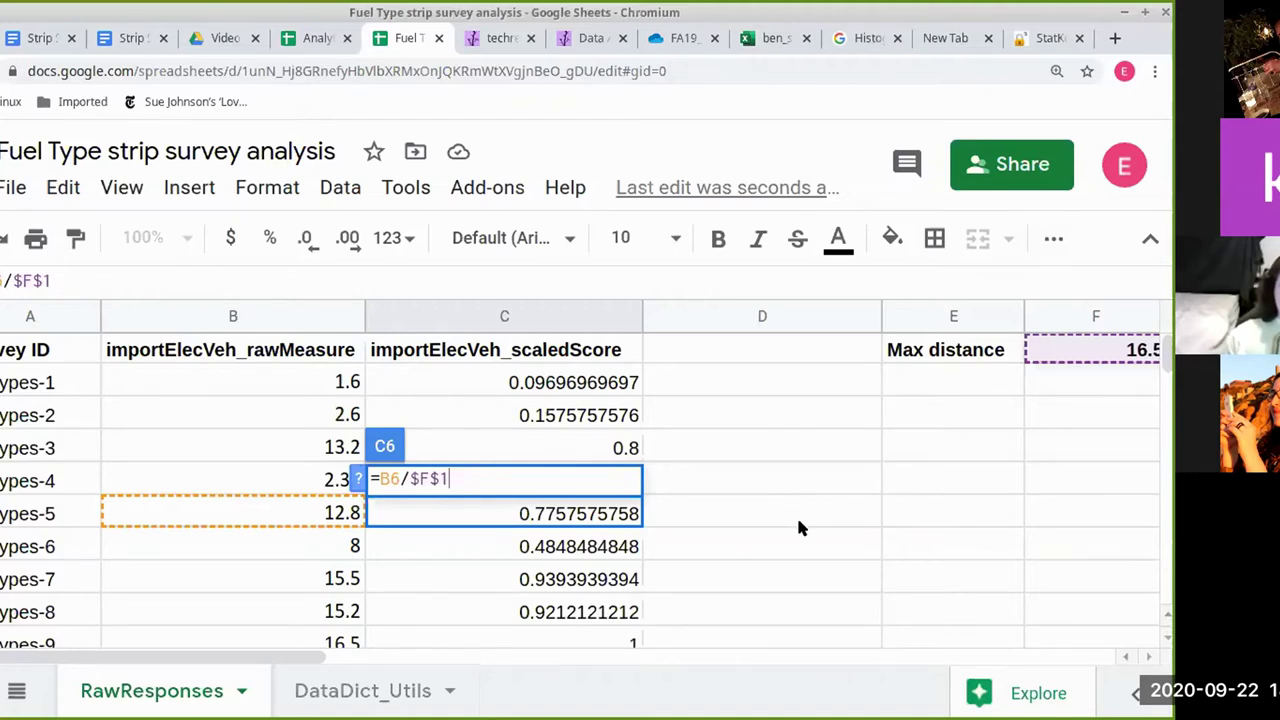
{"action": "key", "text": "Return"}
{"action": "left_click", "coordinate": [592, 417]}
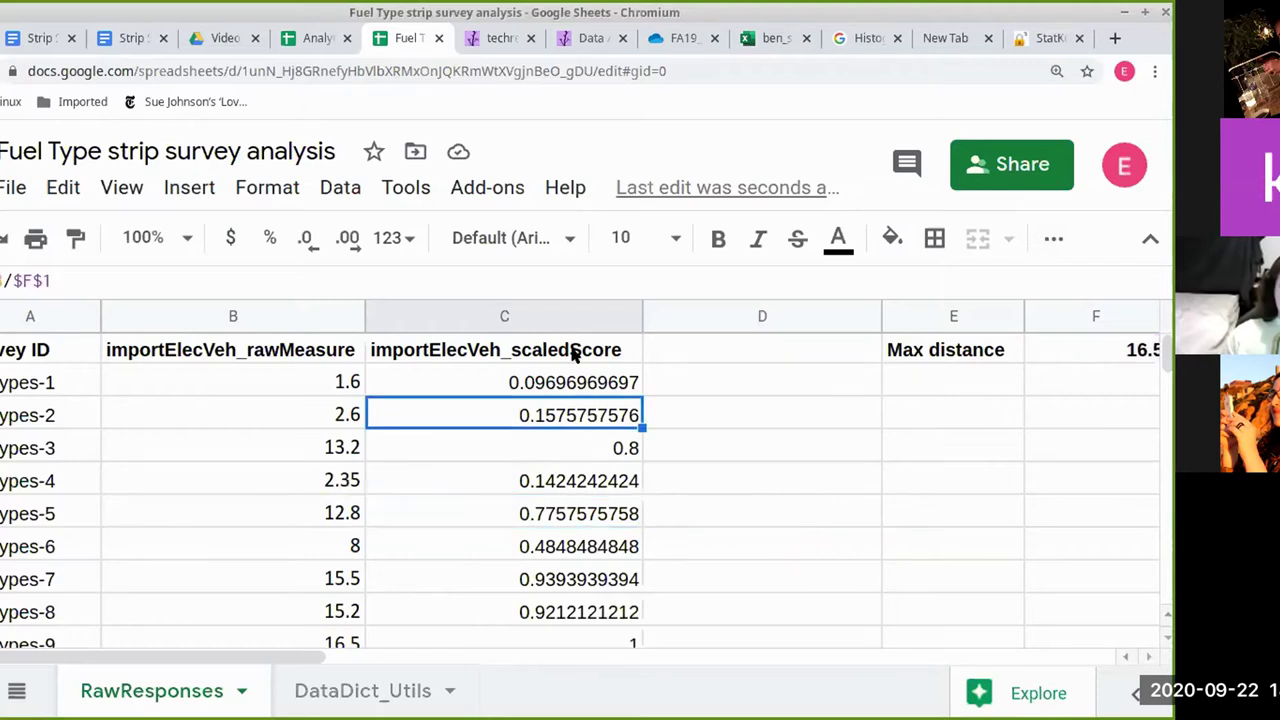
{"action": "left_click", "coordinate": [567, 381]}
{"action": "scroll", "coordinate": [572, 510], "scroll_direction": "down", "scroll_amount": 2}
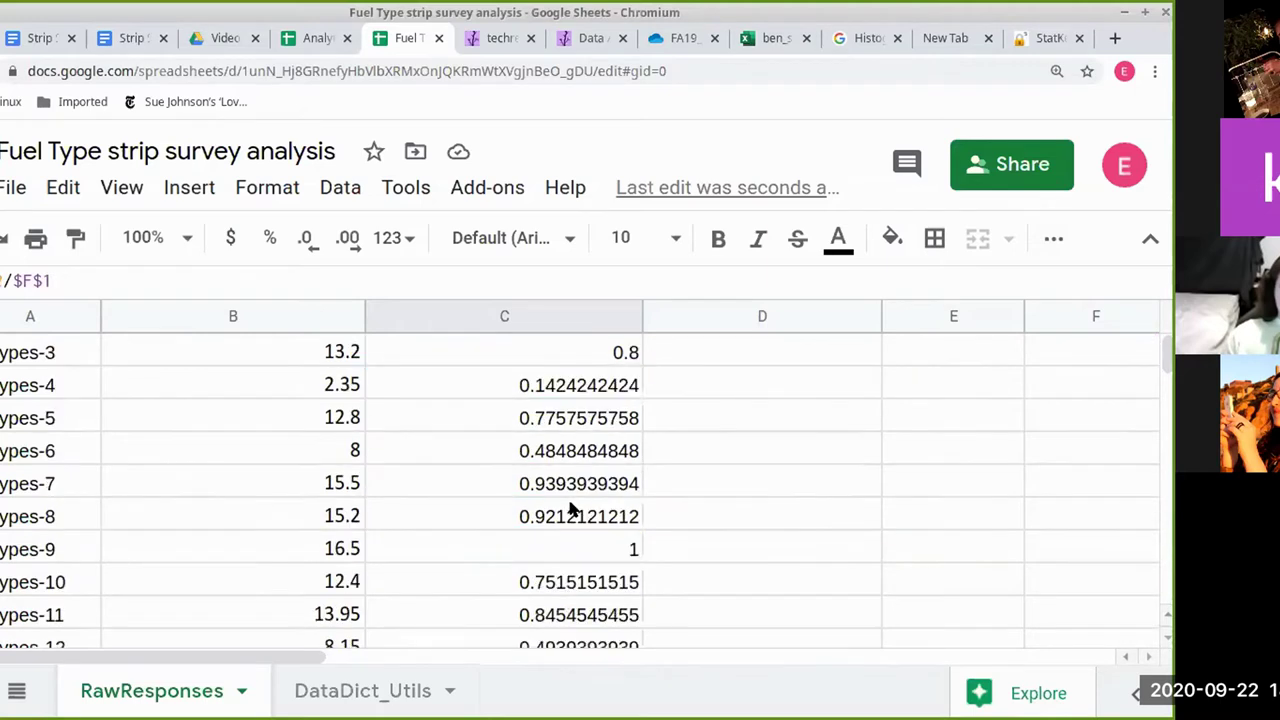
{"action": "scroll", "coordinate": [572, 508], "scroll_direction": "up", "scroll_amount": 2}
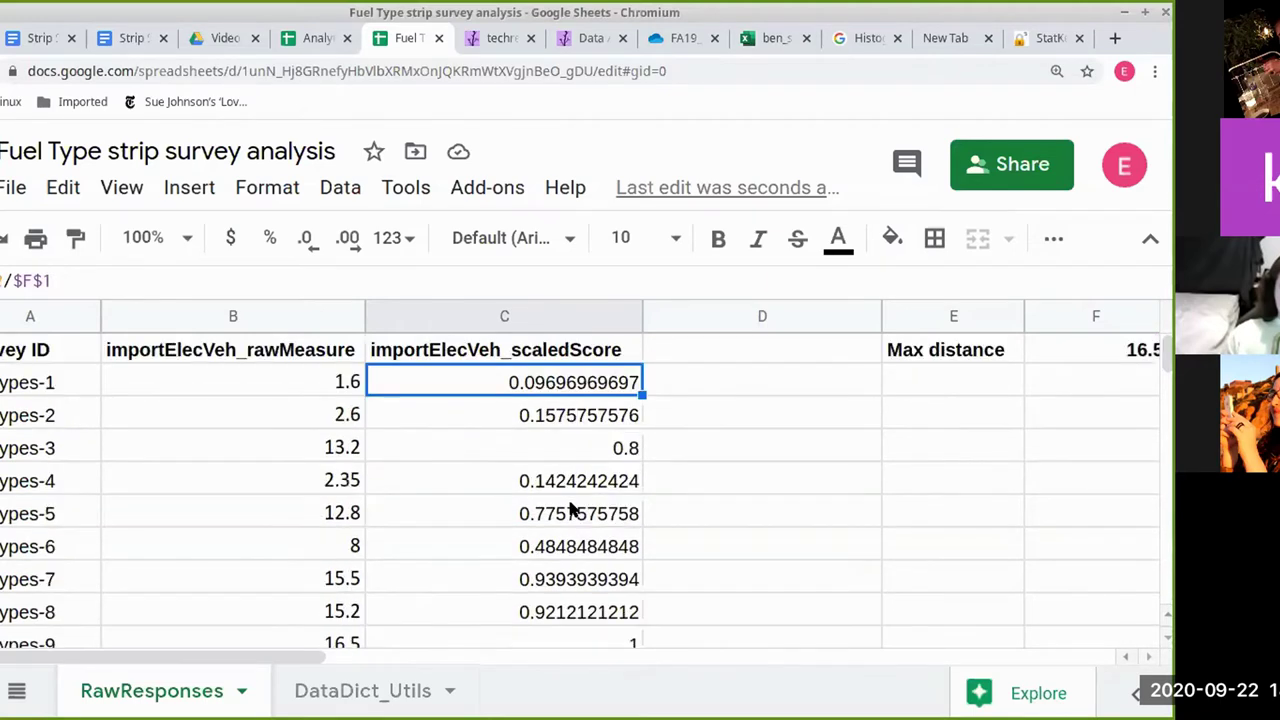
- Select the whole importElecVeh_scaledScore column
{"action": "left_click", "coordinate": [567, 316]}
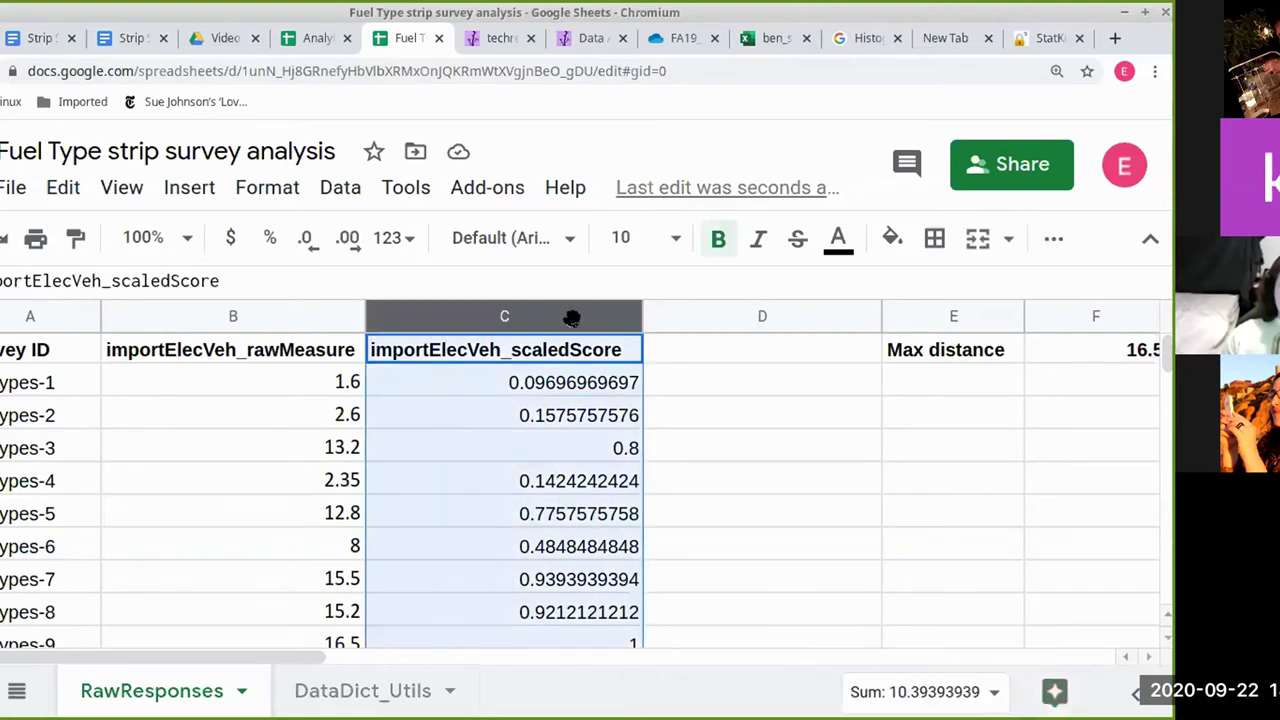
{"action": "left_click", "coordinate": [515, 445]}
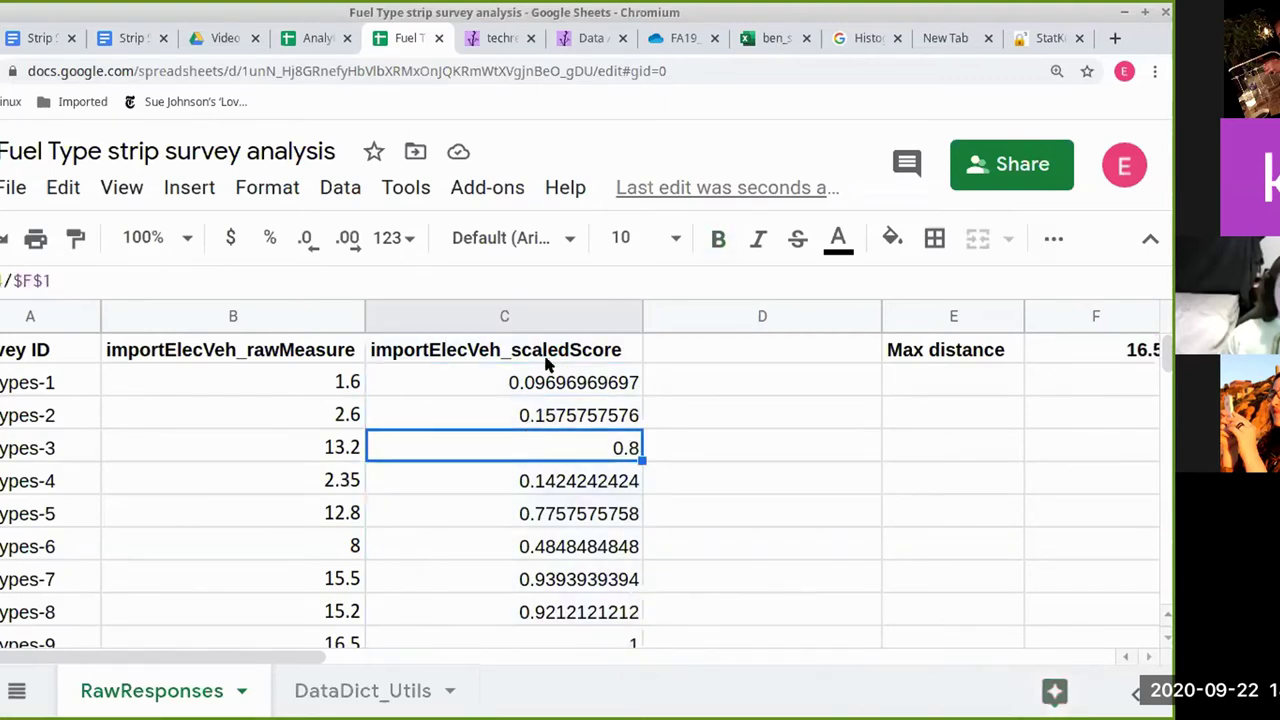
{"action": "left_click", "coordinate": [549, 312]}
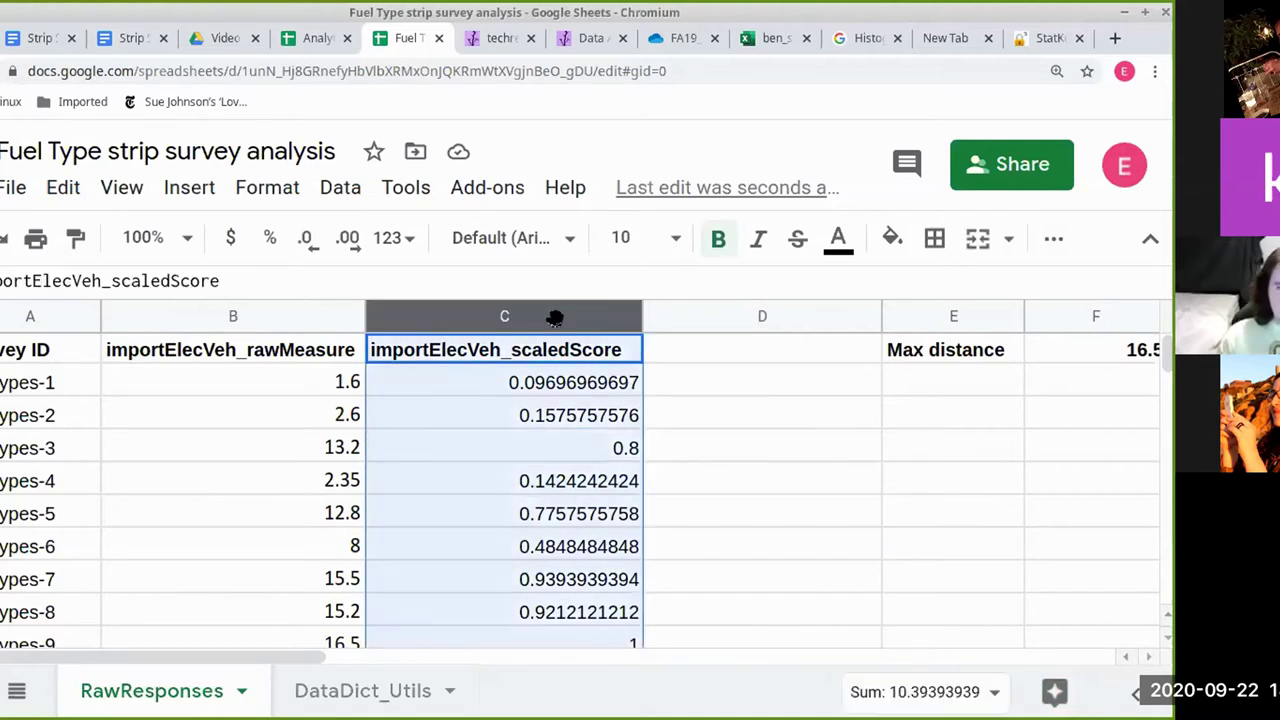
- Look through the number format options for a way to limit the decimals of the selected column
{"action": "left_click", "coordinate": [300, 189]}
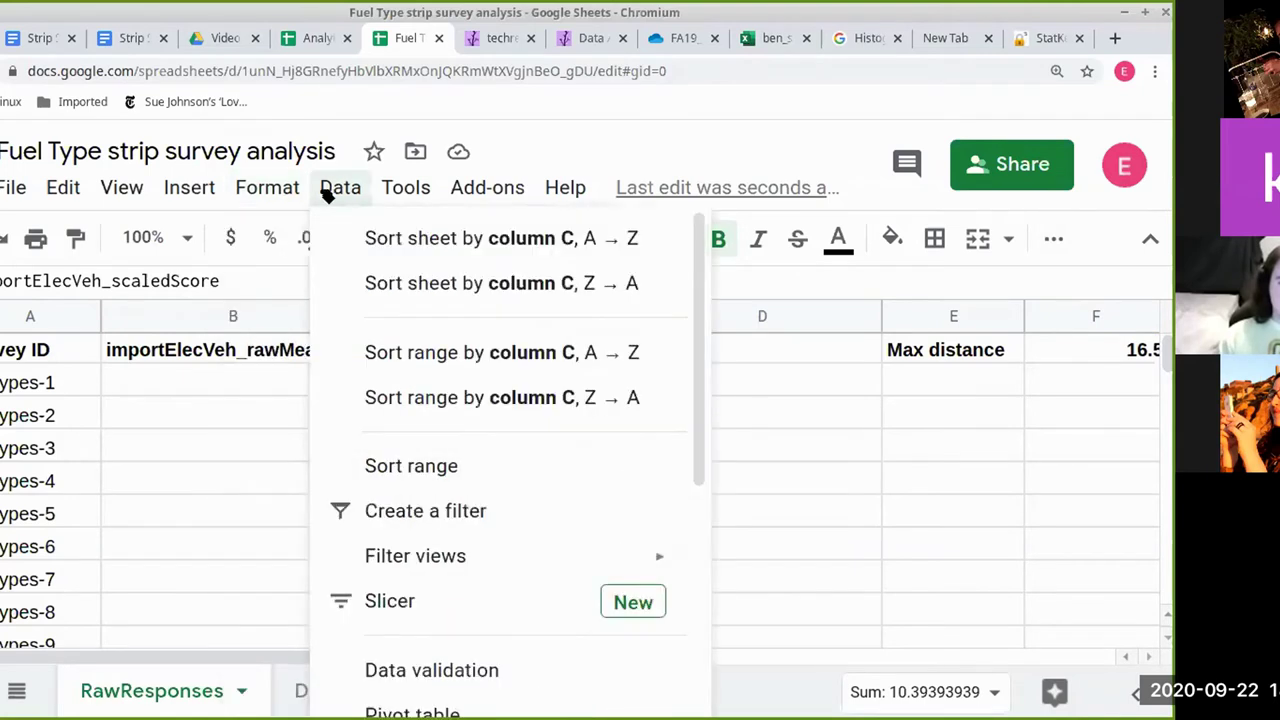
{"action": "mouse_move", "coordinate": [216, 199]}
{"action": "mouse_move", "coordinate": [271, 191]}
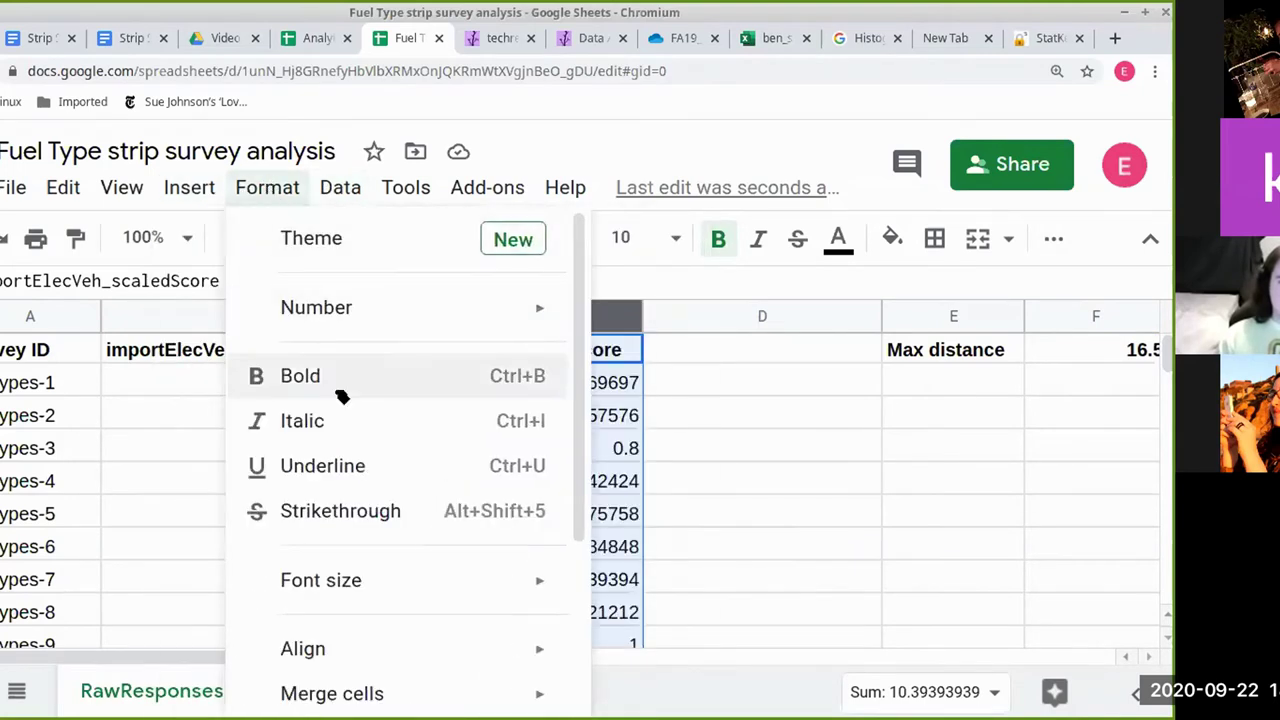
{"action": "scroll", "coordinate": [345, 385], "scroll_direction": "down", "scroll_amount": 1}
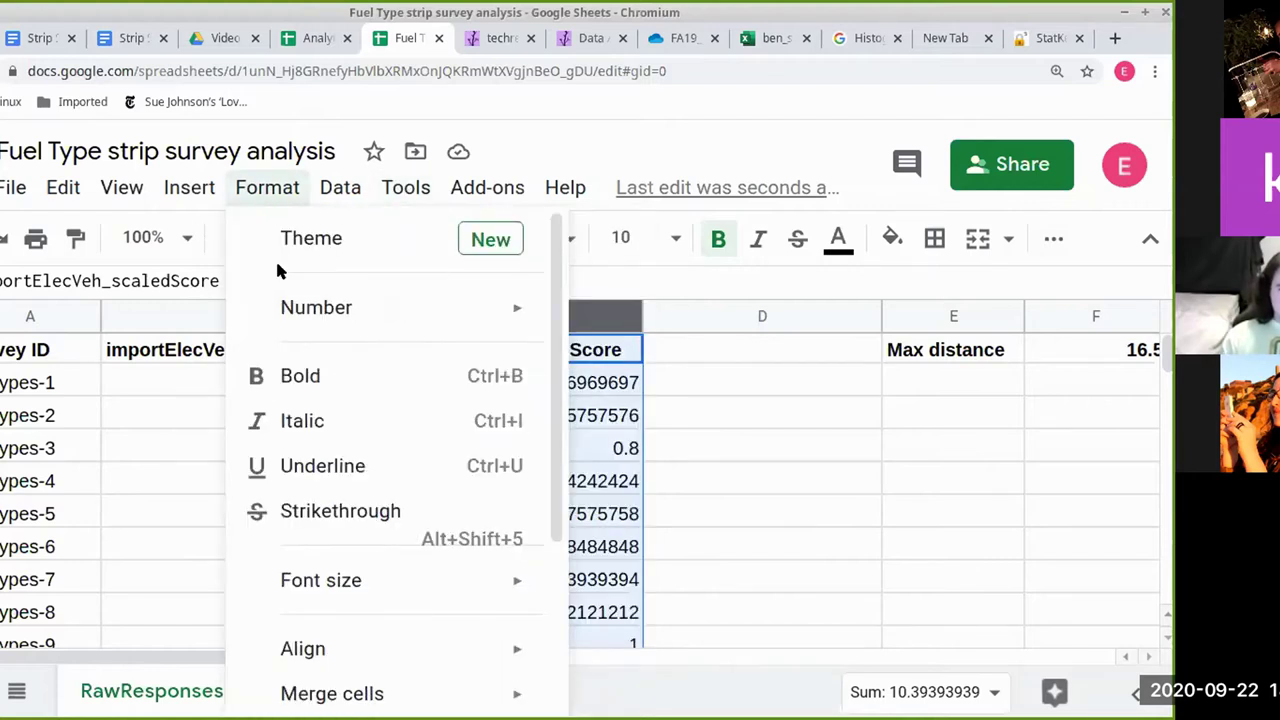
{"action": "mouse_move", "coordinate": [328, 320]}
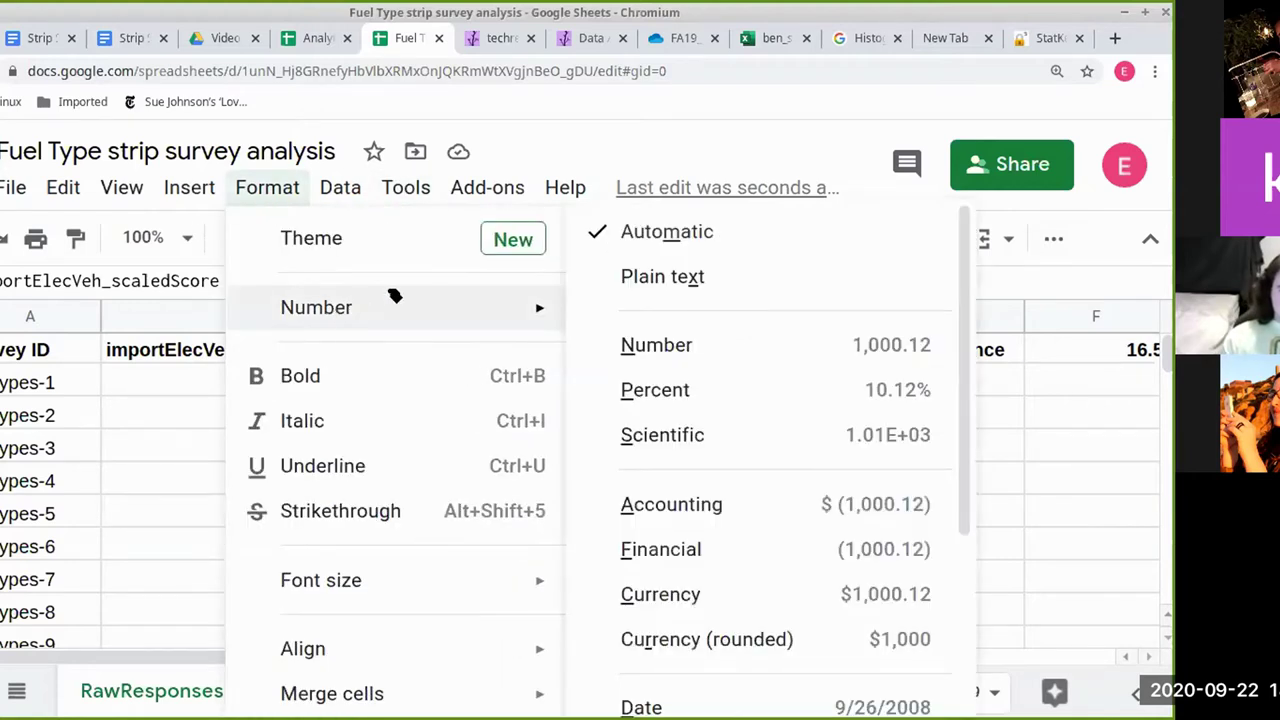
{"action": "scroll", "coordinate": [674, 388], "scroll_direction": "down", "scroll_amount": 3}
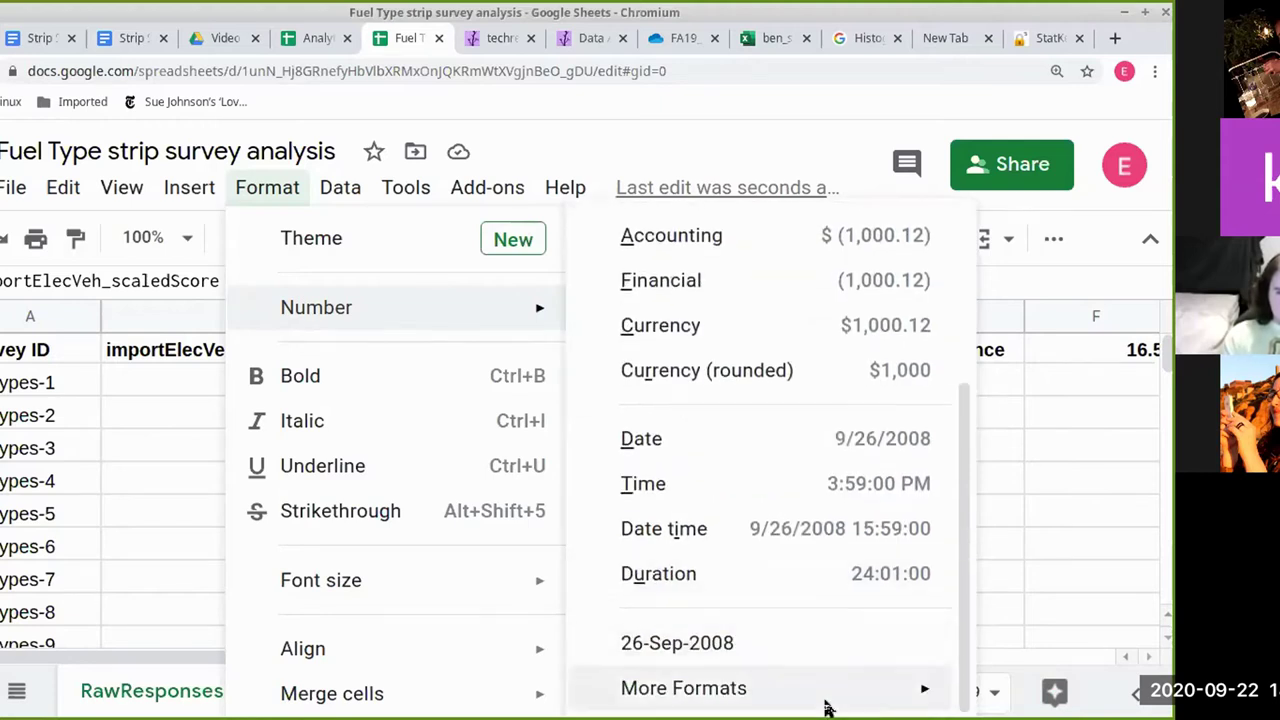
{"action": "mouse_move", "coordinate": [829, 702]}
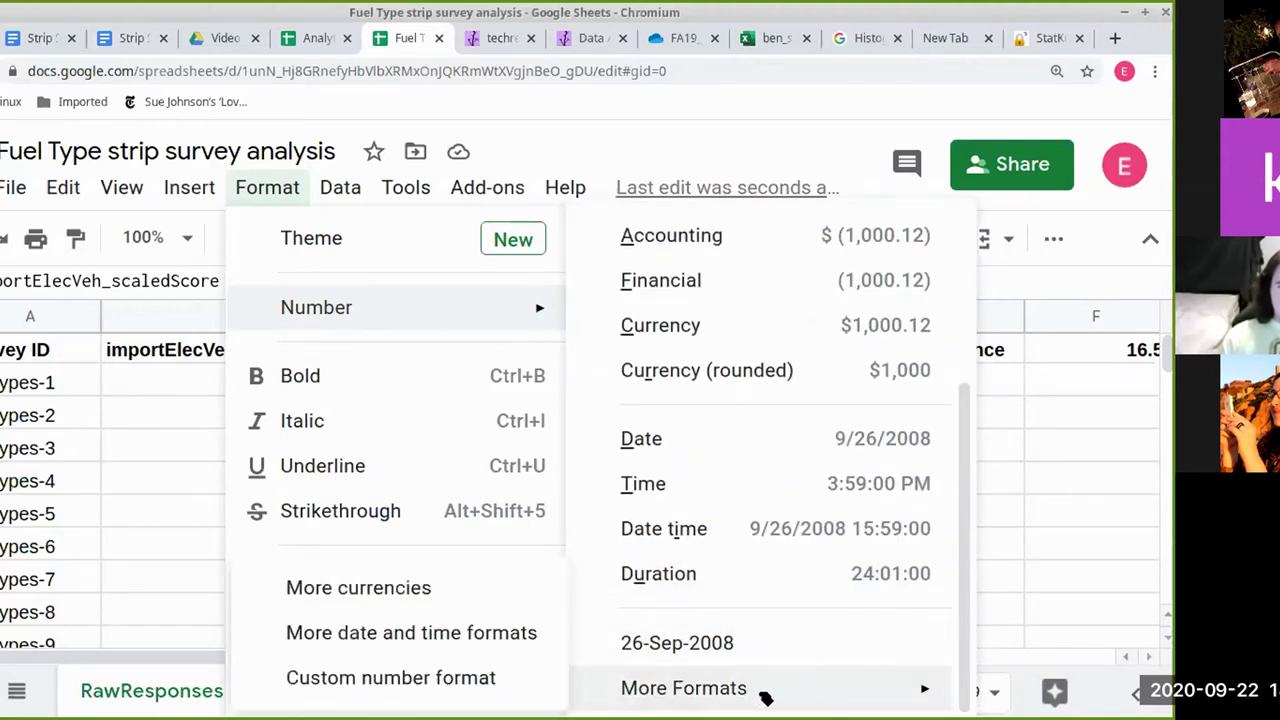
{"action": "key", "text": "Escape"}
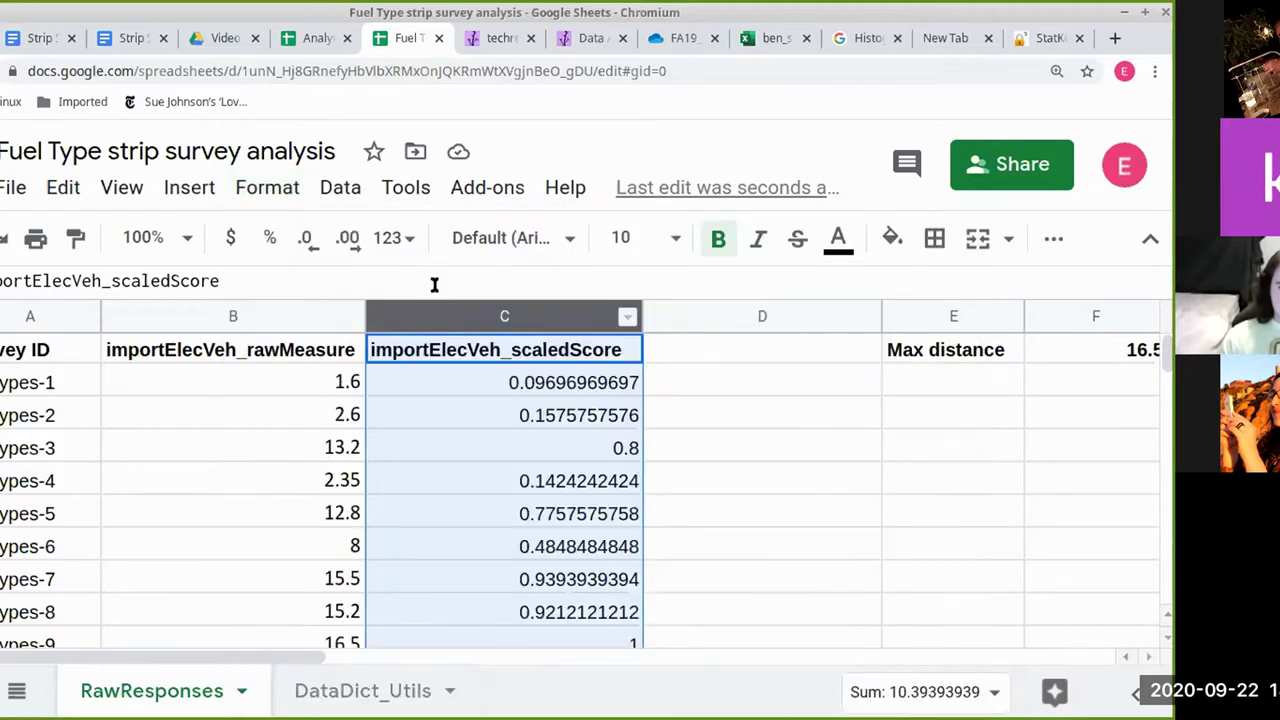
- Reduce the scaled scores in column C to two decimal places and look over the rounded values
{"action": "left_click", "coordinate": [312, 240]}
{"action": "left_click", "coordinate": [312, 240]}
{"action": "left_click", "coordinate": [312, 240]}
{"action": "left_click", "coordinate": [312, 240]}
{"action": "left_click", "coordinate": [312, 240]}
{"action": "left_click", "coordinate": [312, 240]}
{"action": "left_click", "coordinate": [312, 240]}
{"action": "left_click", "coordinate": [312, 240]}
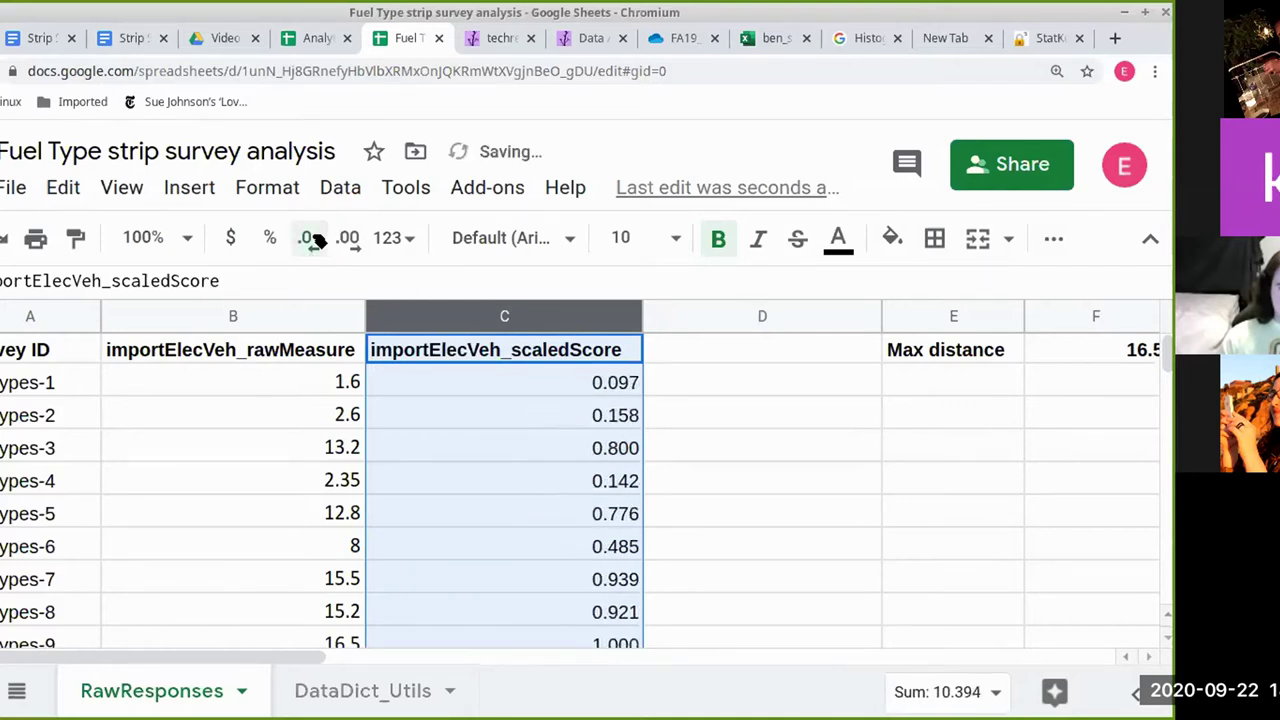
{"action": "left_click", "coordinate": [312, 240]}
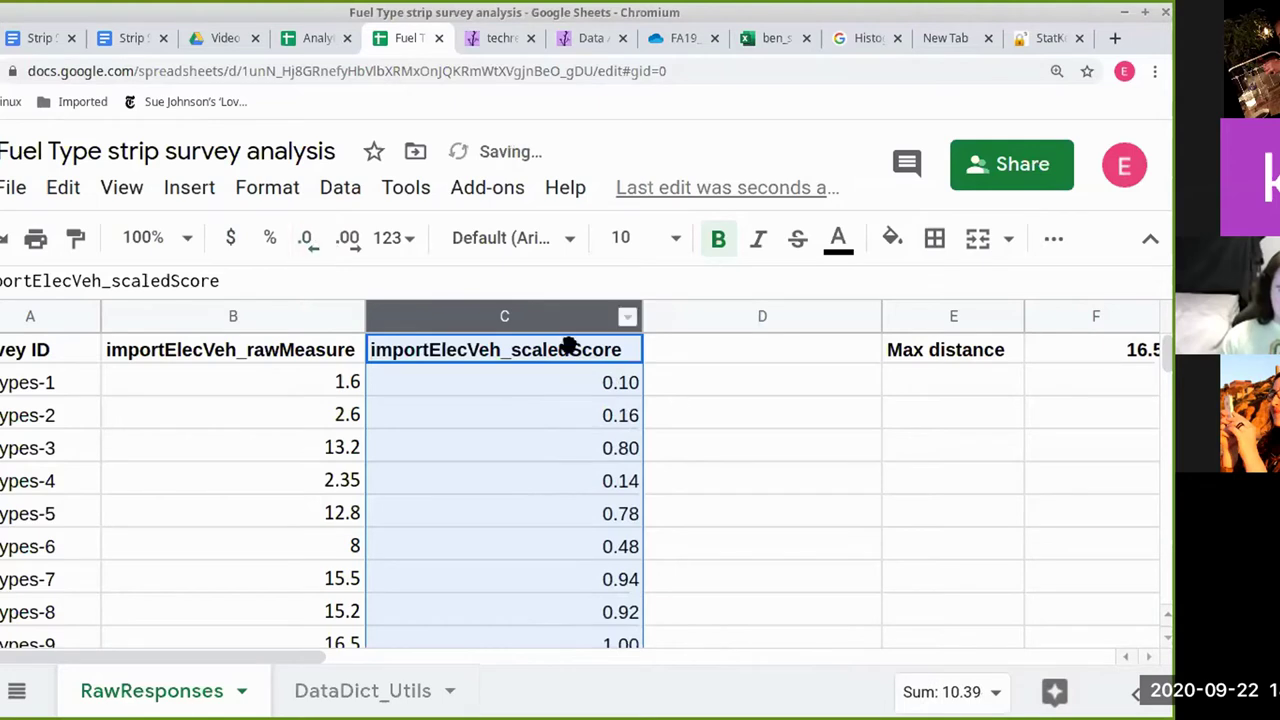
{"action": "left_click", "coordinate": [692, 414]}
{"action": "scroll", "coordinate": [711, 502], "scroll_direction": "down", "scroll_amount": 3}
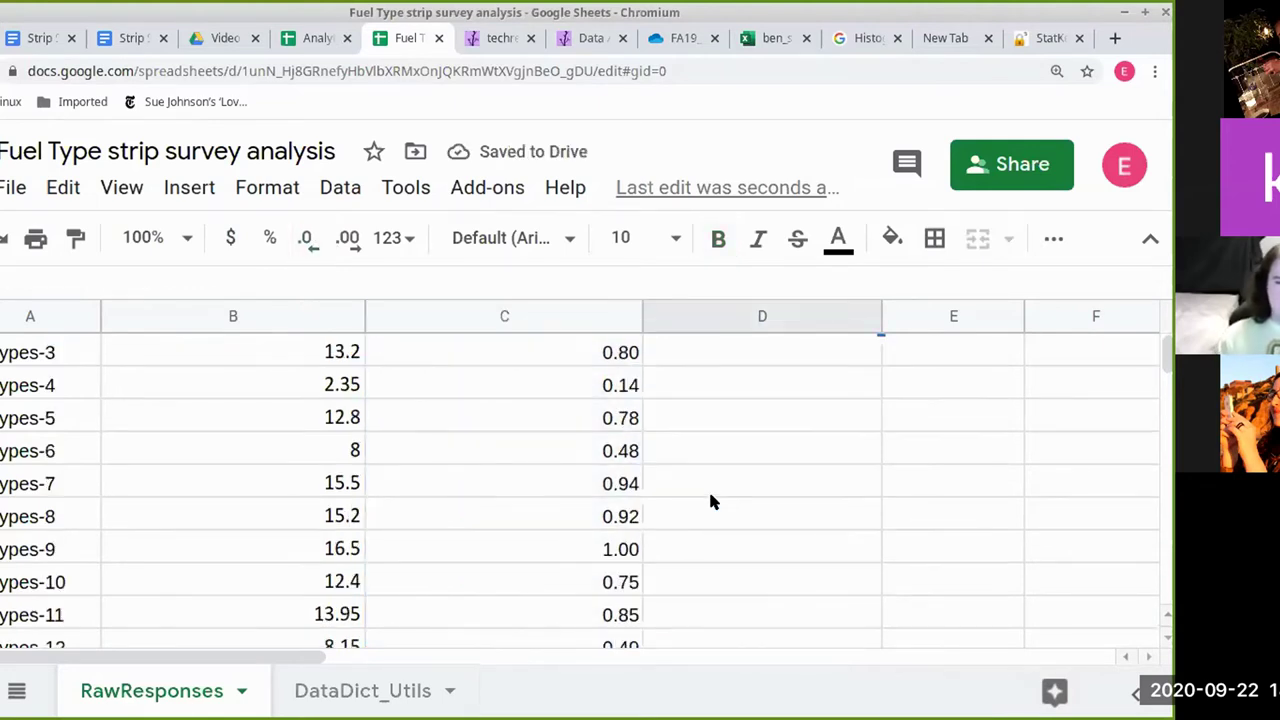
{"action": "scroll", "coordinate": [711, 502], "scroll_direction": "up", "scroll_amount": 3}
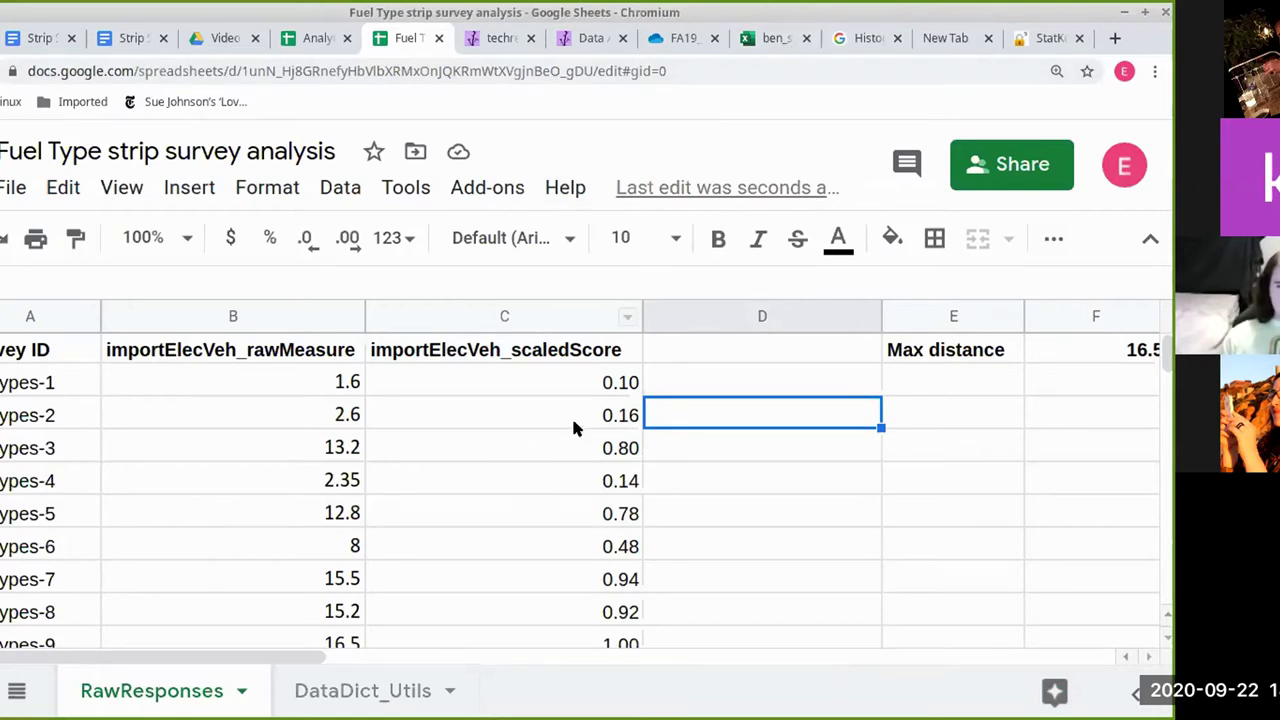
- Increase the scaled scores in column C to three decimal places
{"action": "left_click", "coordinate": [520, 314]}
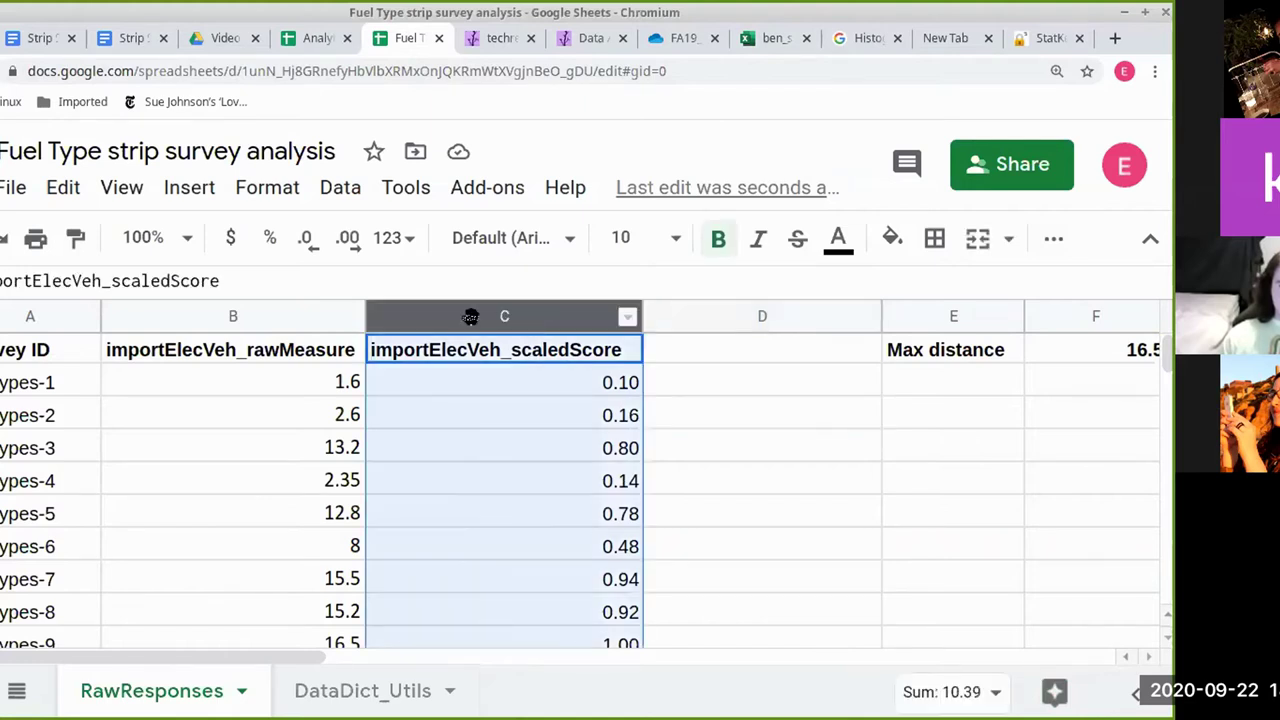
{"action": "left_click", "coordinate": [348, 240]}
{"action": "left_click", "coordinate": [511, 420]}
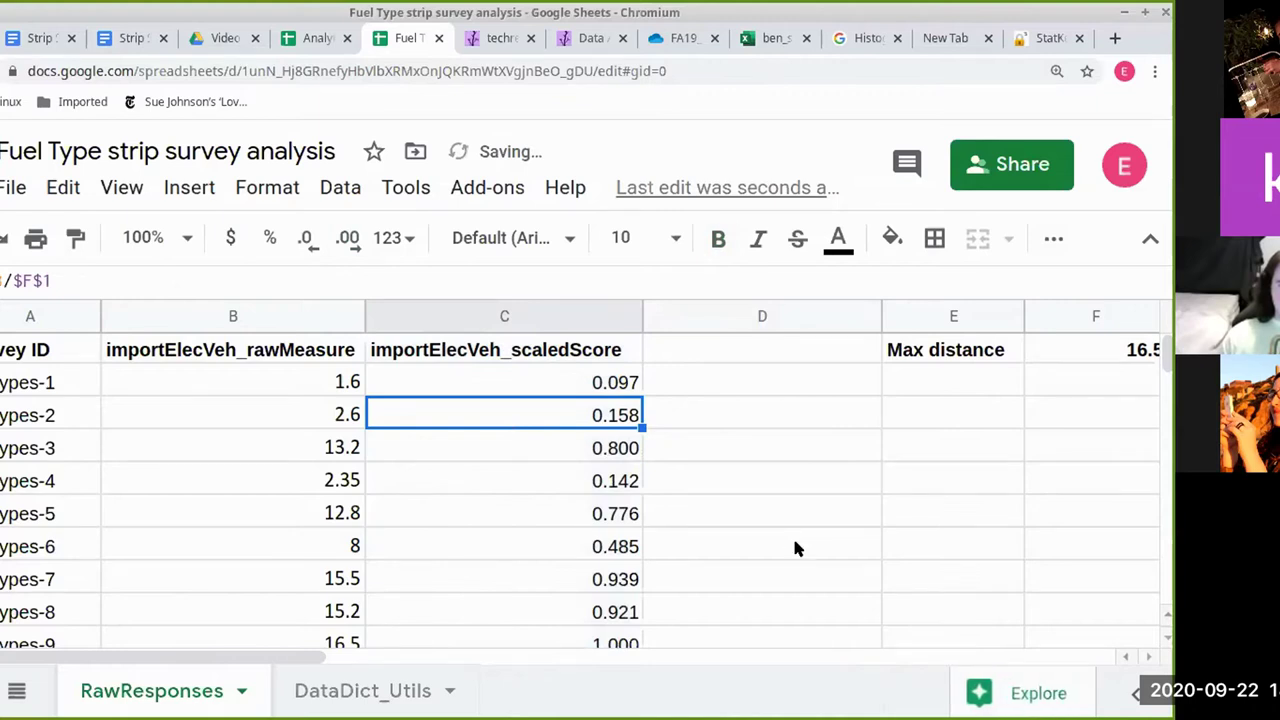
{"action": "scroll", "coordinate": [660, 520], "scroll_direction": "down", "scroll_amount": 1}
{"action": "scroll", "coordinate": [660, 522], "scroll_direction": "up", "scroll_amount": 2}
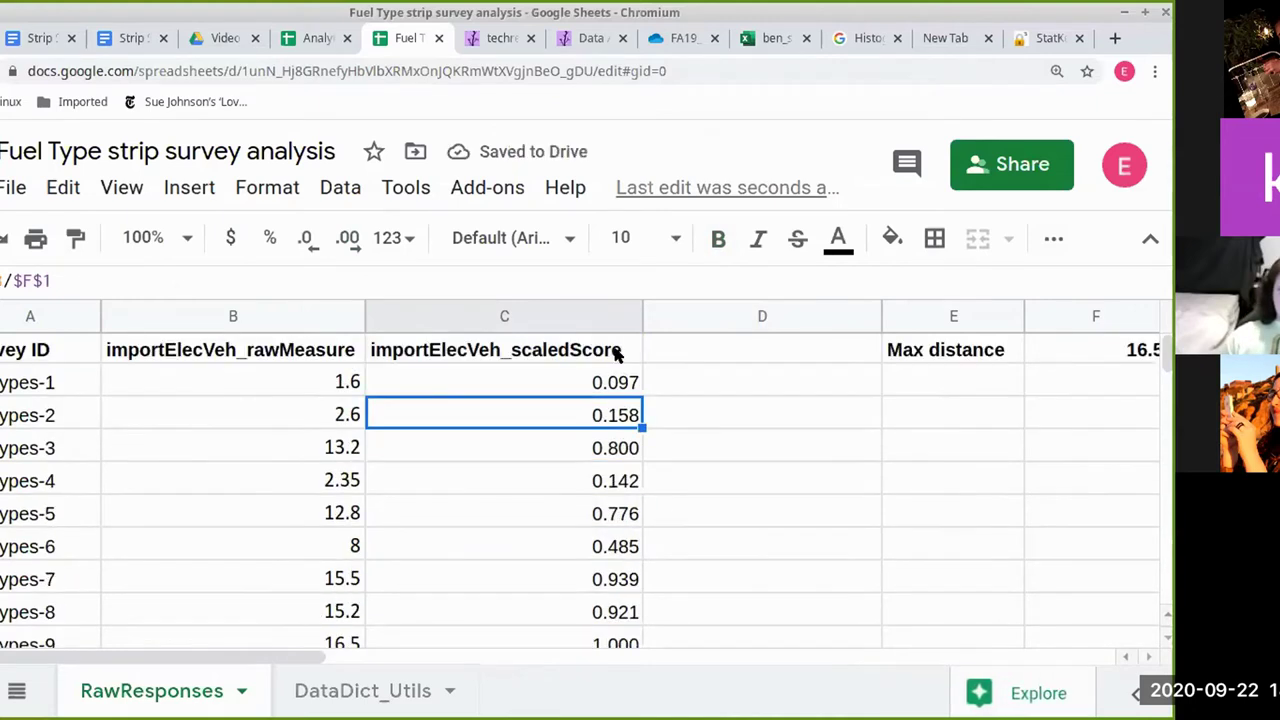
{"action": "left_click", "coordinate": [562, 385]}
{"action": "left_click", "coordinate": [556, 412]}
{"action": "left_click", "coordinate": [526, 314]}
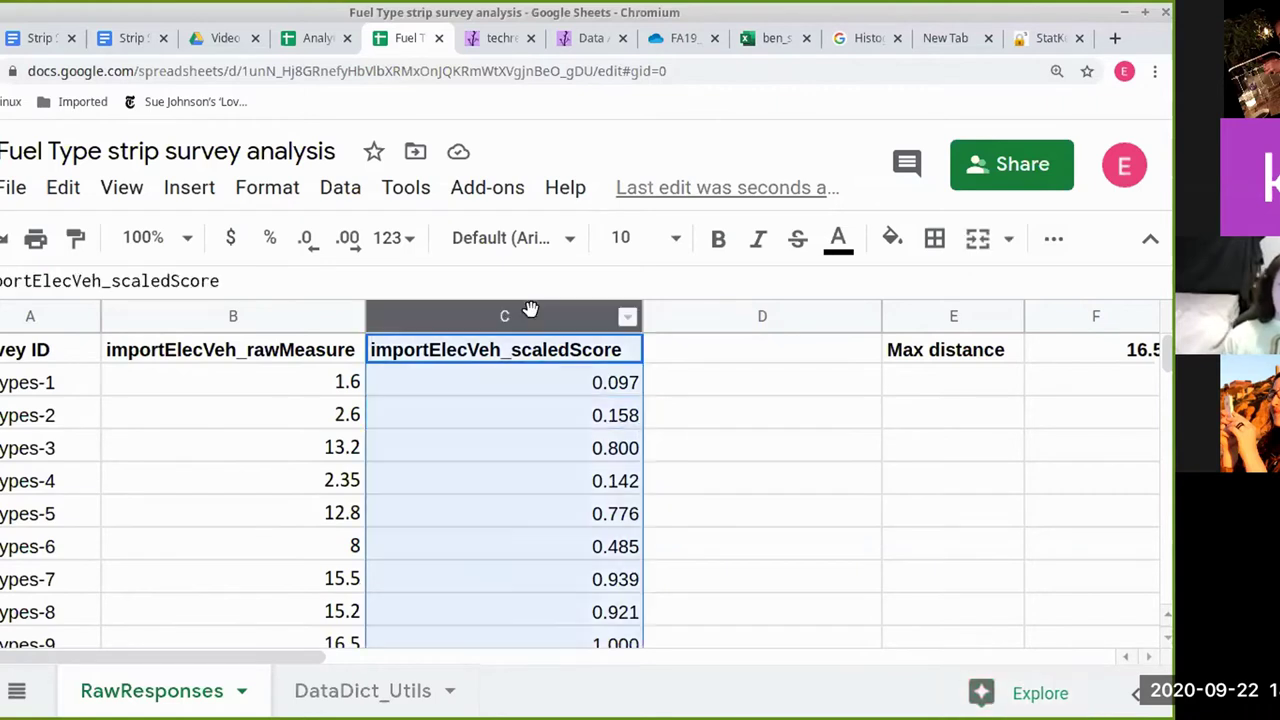
{"action": "left_click", "coordinate": [504, 442]}
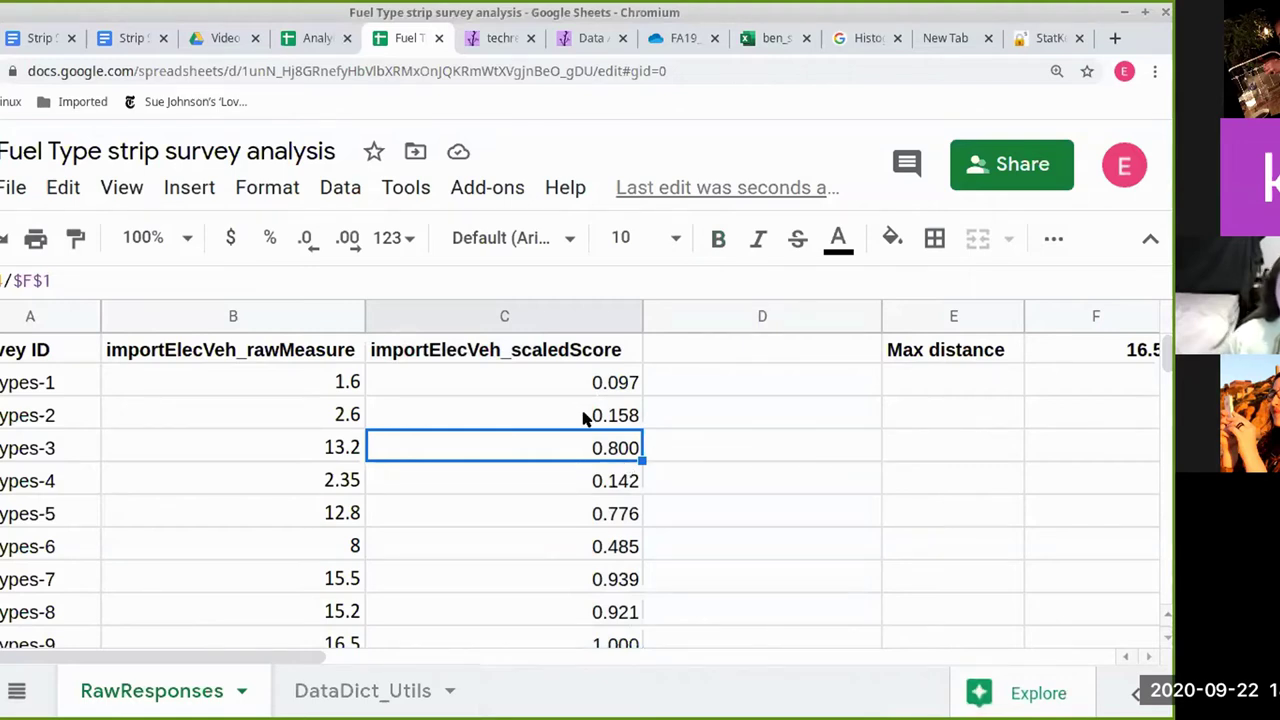
{"action": "left_click", "coordinate": [673, 352]}
{"action": "left_click", "coordinate": [528, 380]}
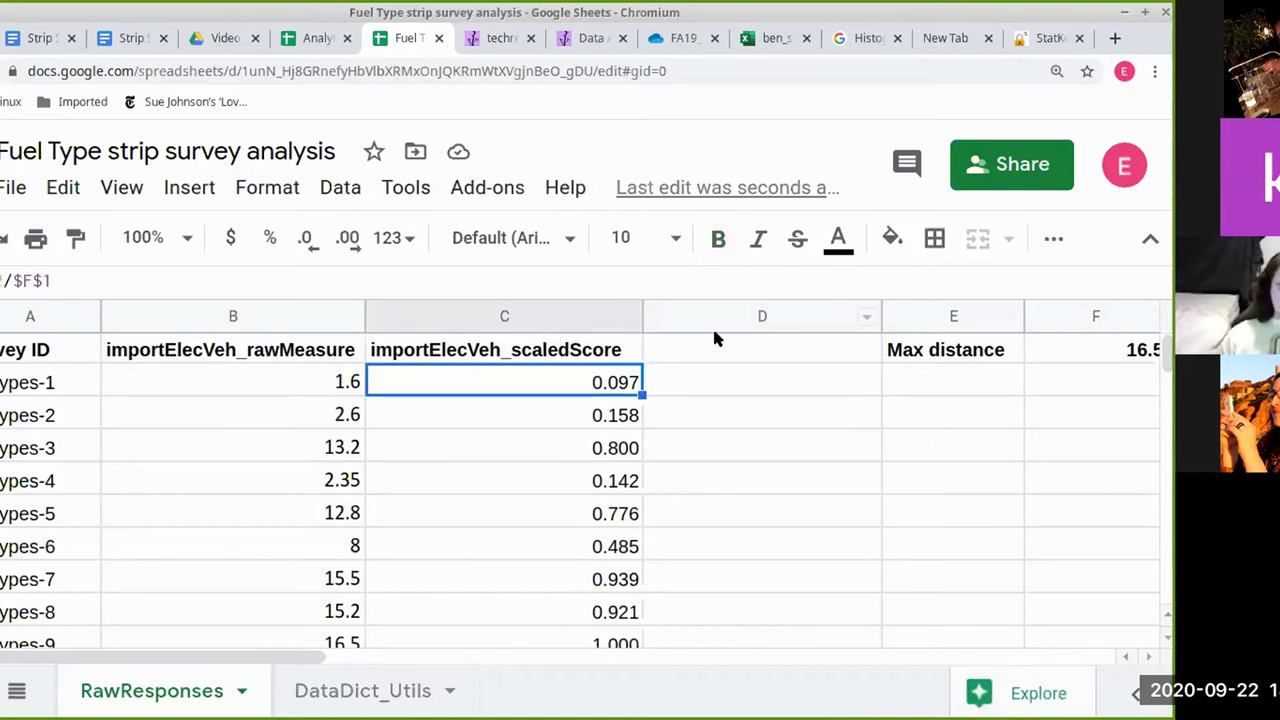
- Format the importElecVeh_scaledScore column as percentages
{"action": "left_click", "coordinate": [484, 318]}
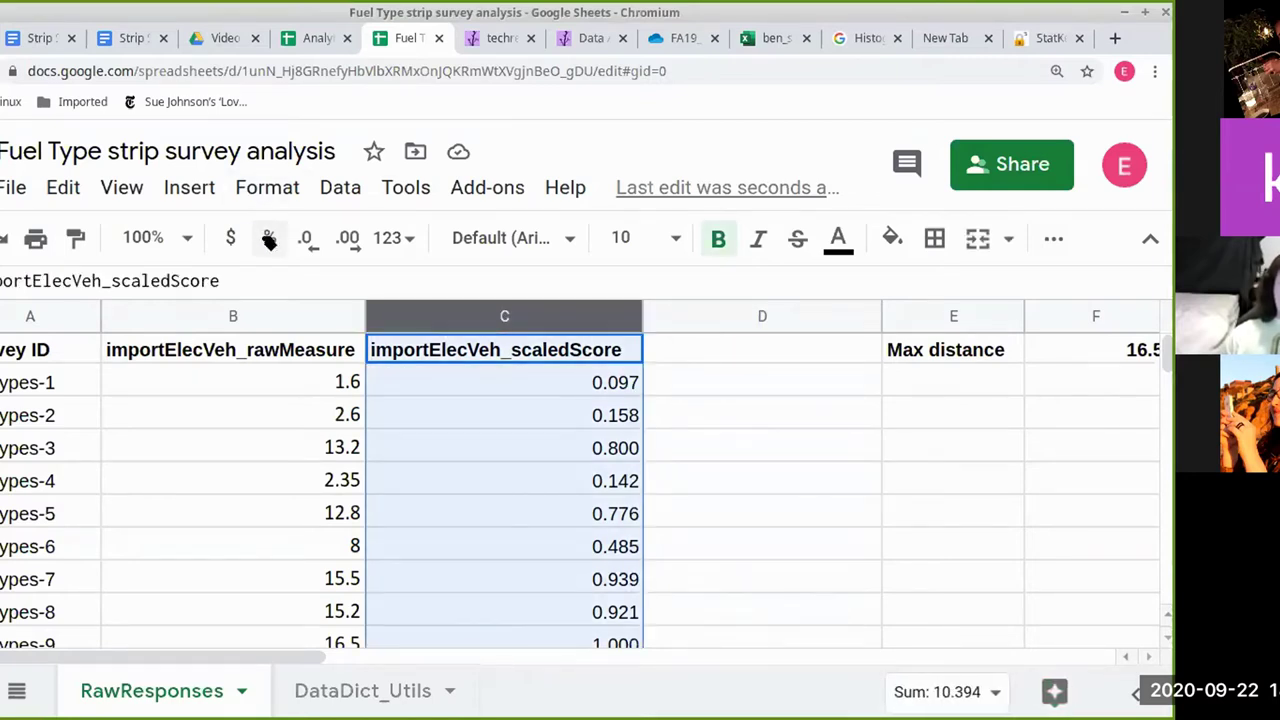
{"action": "left_click", "coordinate": [706, 393]}
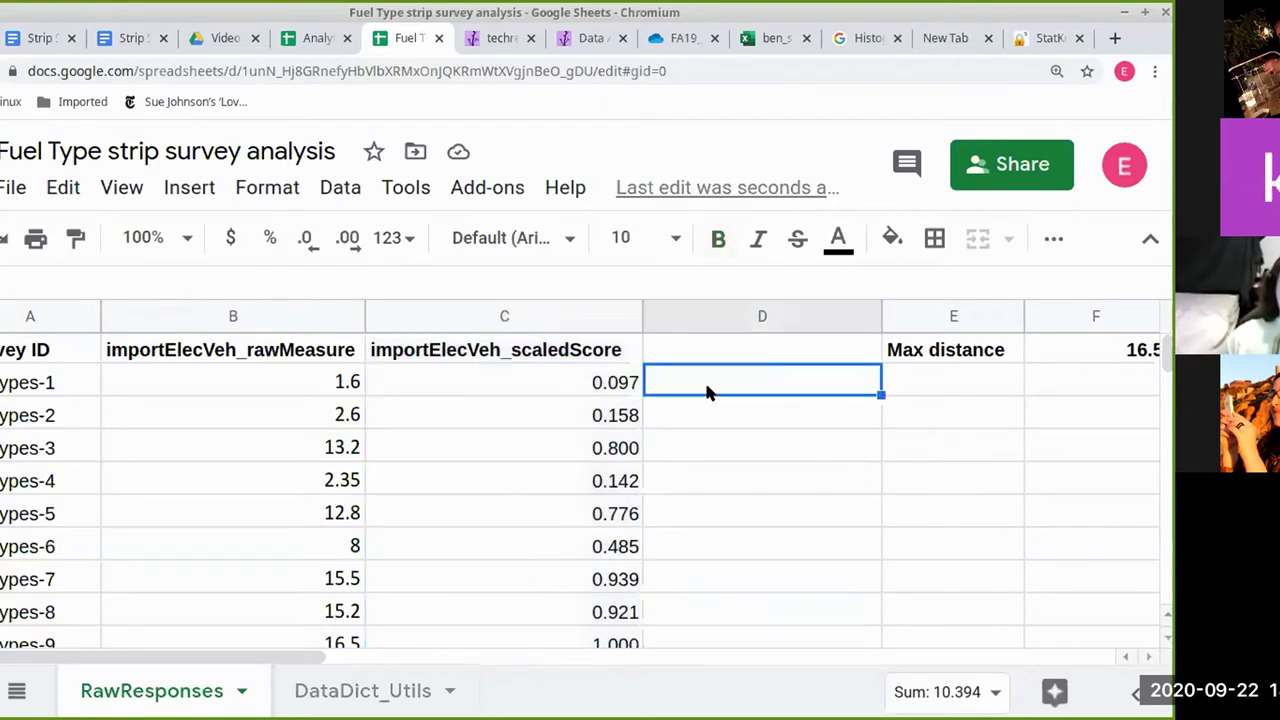
{"action": "left_click", "coordinate": [561, 325]}
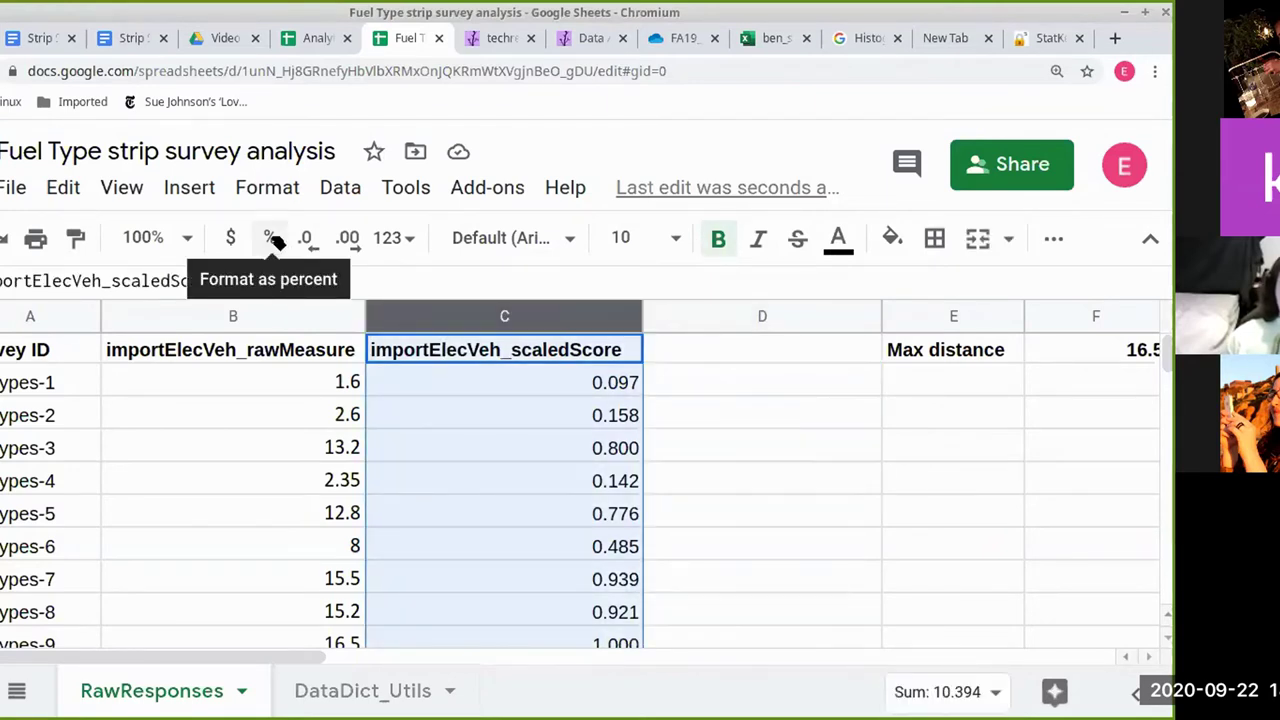
{"action": "left_click", "coordinate": [274, 241]}
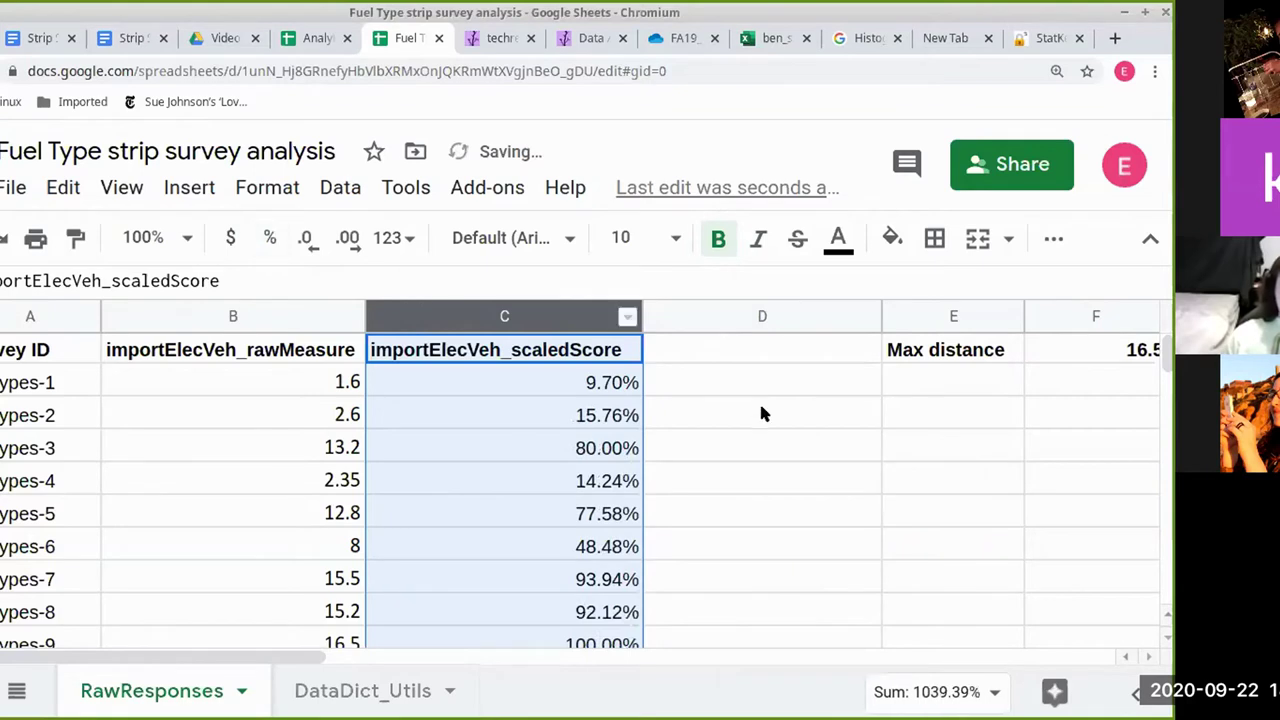
{"action": "left_click", "coordinate": [760, 410]}
- Look over the percentage scores in column C alongside the raw measures
{"action": "scroll", "coordinate": [750, 527], "scroll_direction": "down", "scroll_amount": 5}
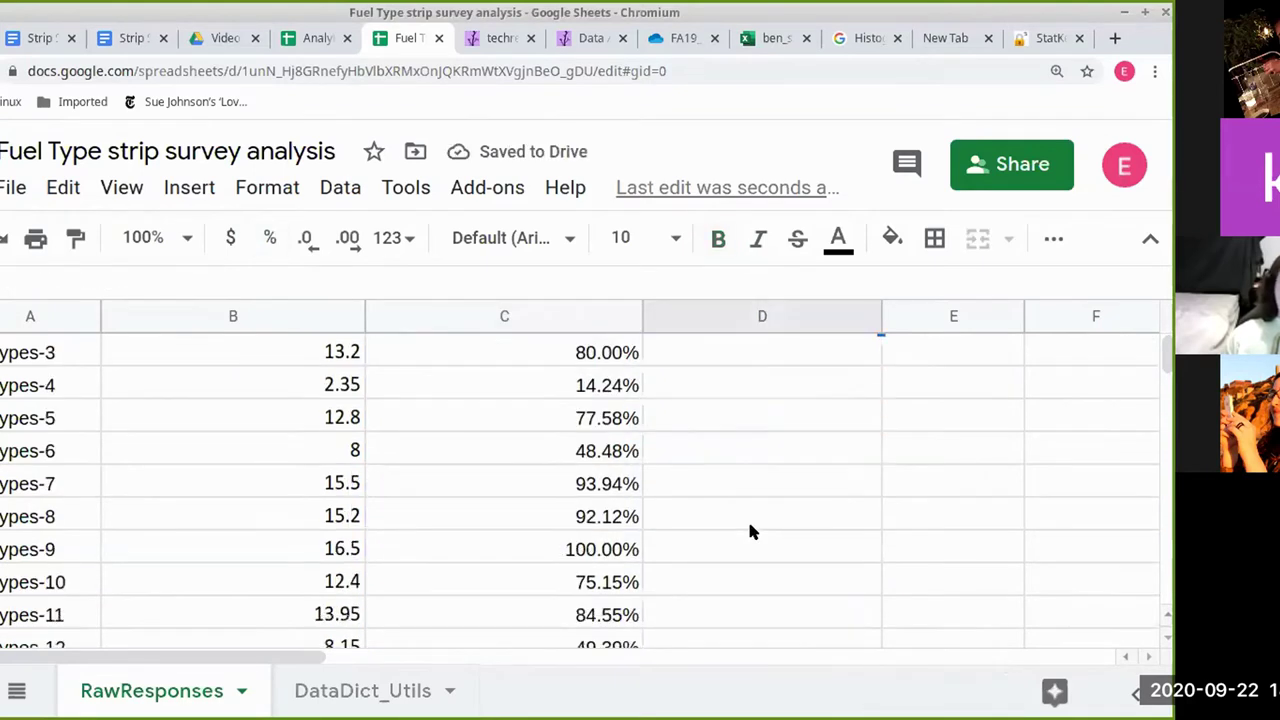
{"action": "scroll", "coordinate": [752, 531], "scroll_direction": "up", "scroll_amount": 5}
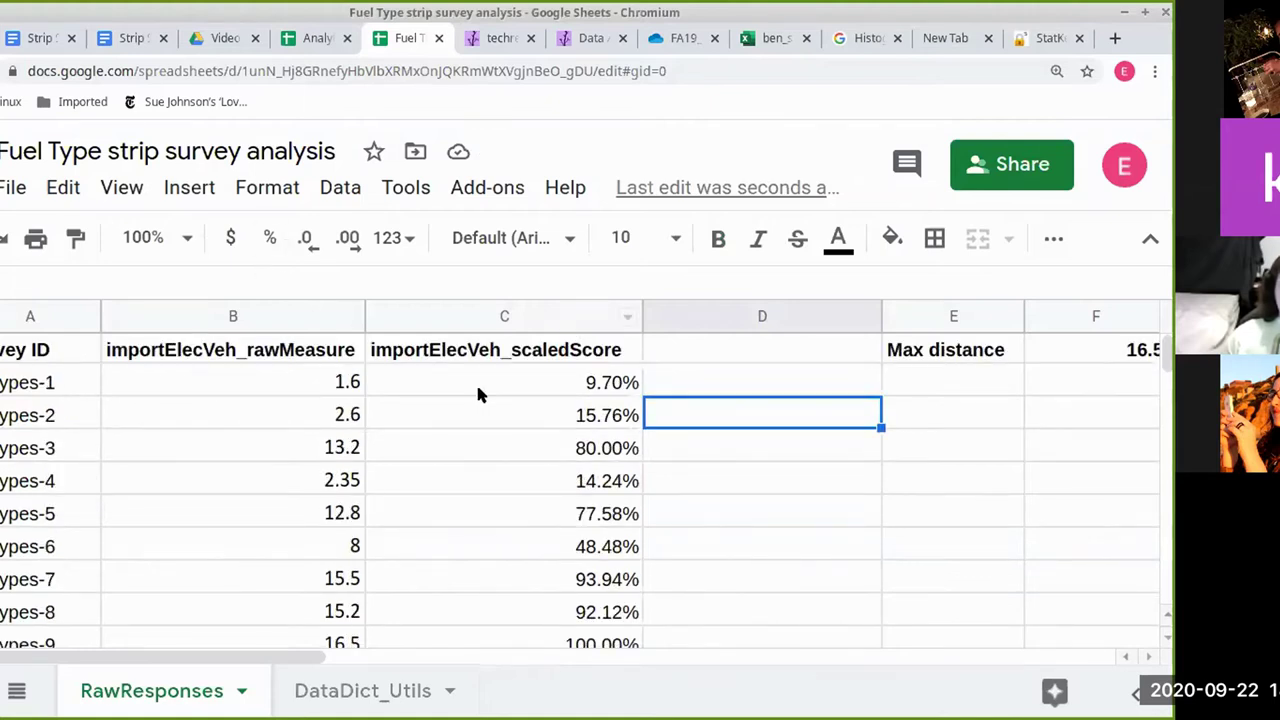
{"action": "left_click", "coordinate": [545, 410]}
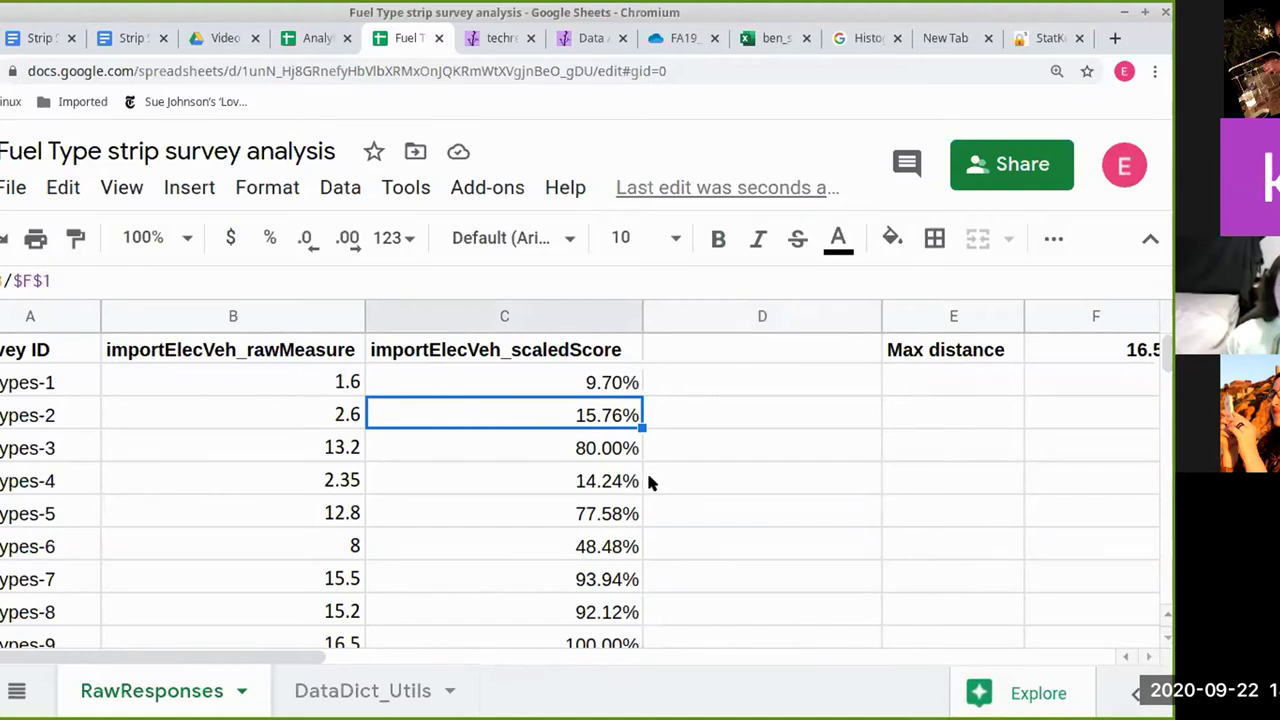
{"action": "scroll", "coordinate": [652, 482], "scroll_direction": "down", "scroll_amount": 4}
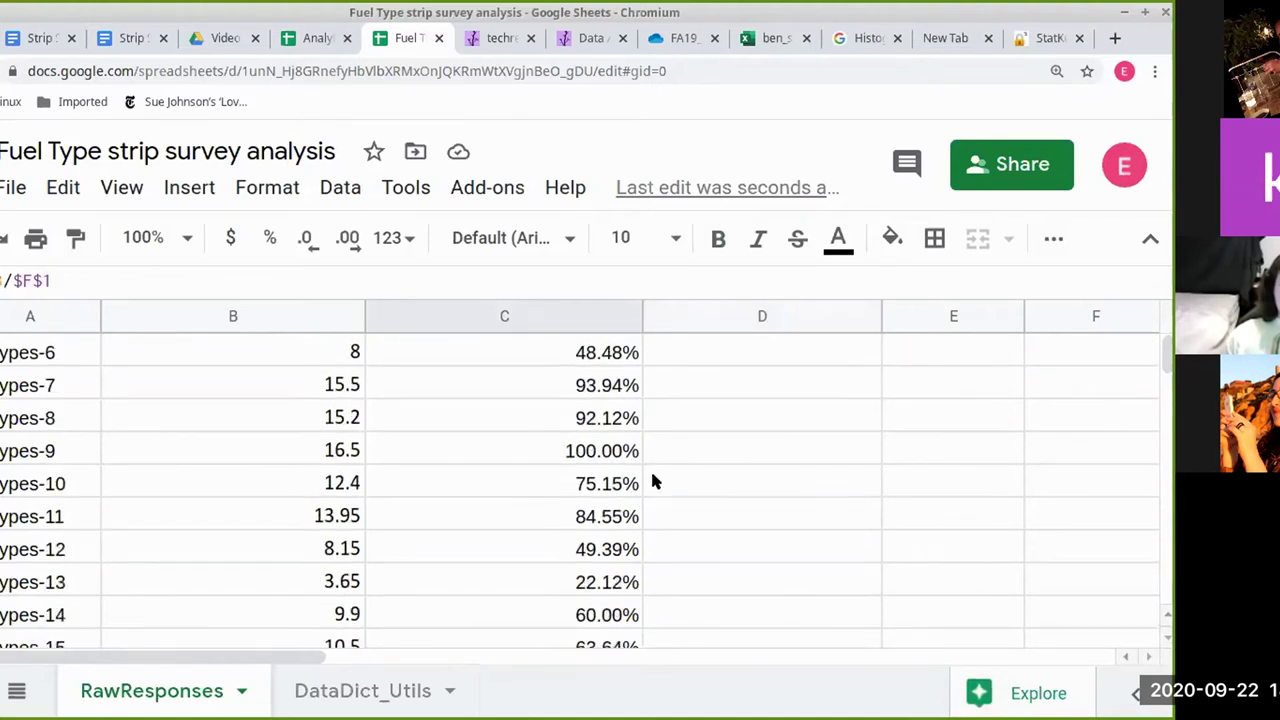
{"action": "scroll", "coordinate": [652, 482], "scroll_direction": "up", "scroll_amount": 5}
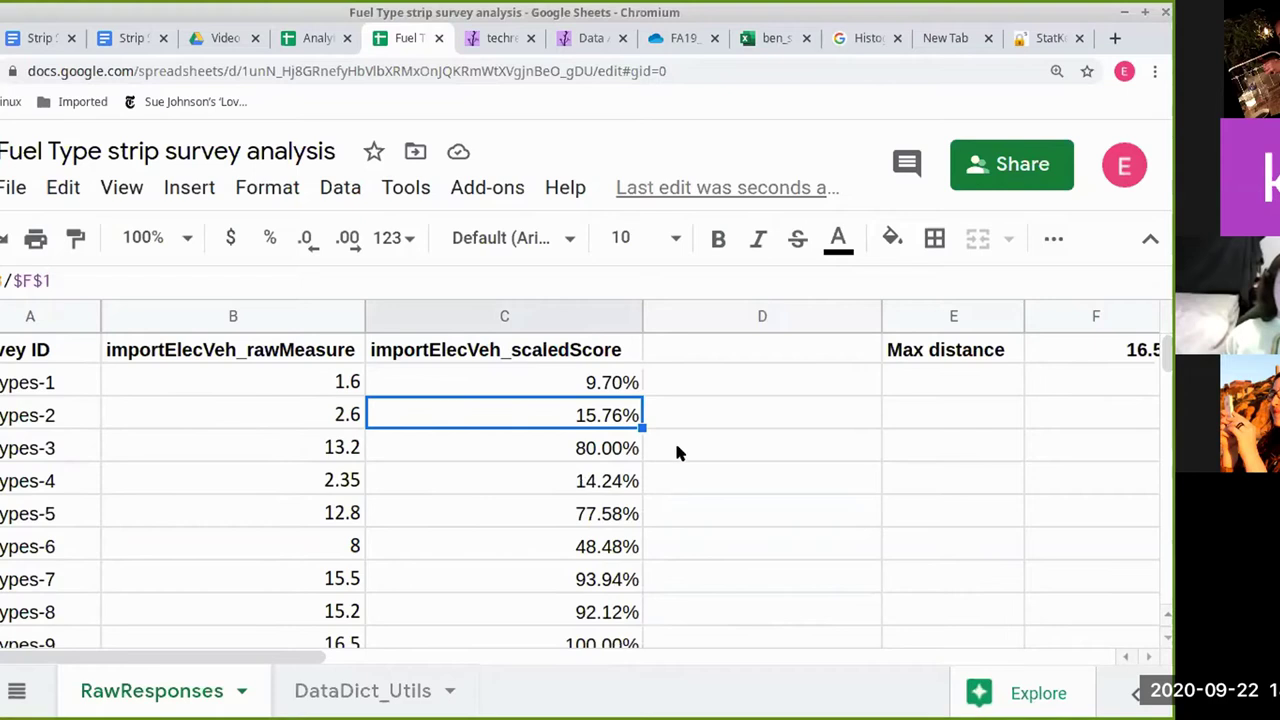
{"action": "left_click", "coordinate": [729, 414]}
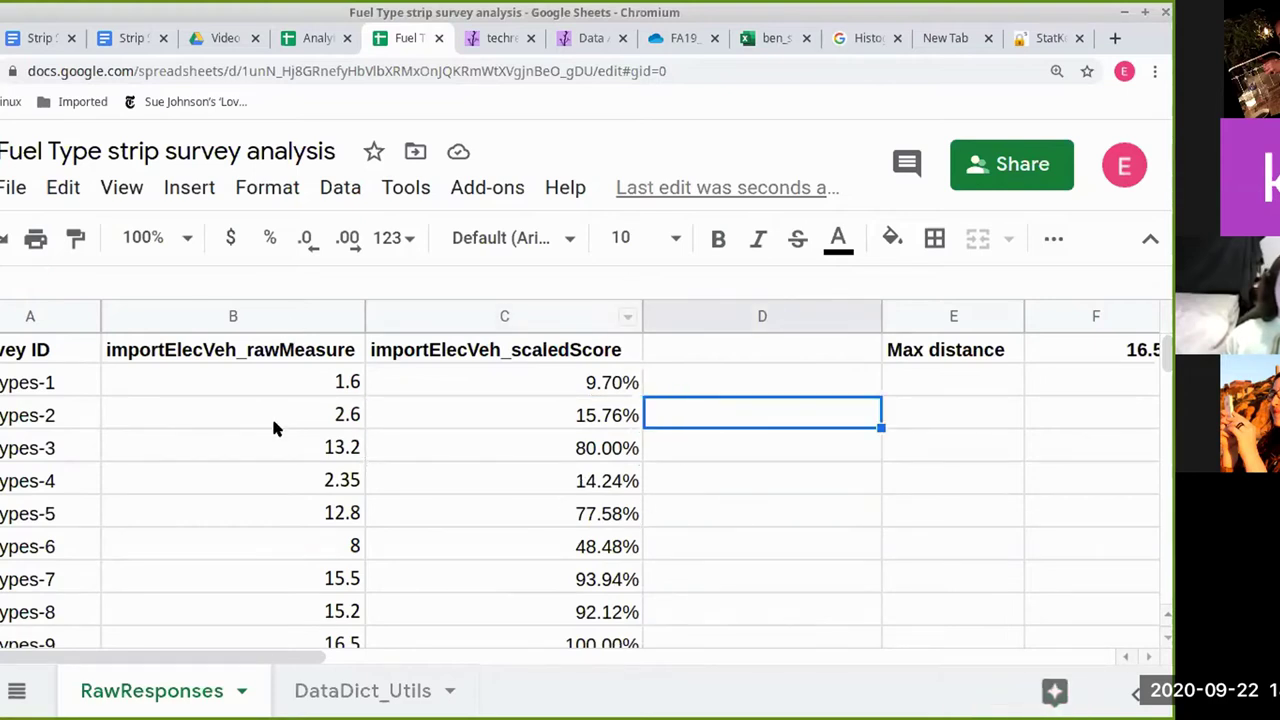
{"action": "left_click", "coordinate": [720, 445]}
{"action": "scroll", "coordinate": [632, 512], "scroll_direction": "down", "scroll_amount": 2}
{"action": "scroll", "coordinate": [632, 512], "scroll_direction": "up", "scroll_amount": 2}
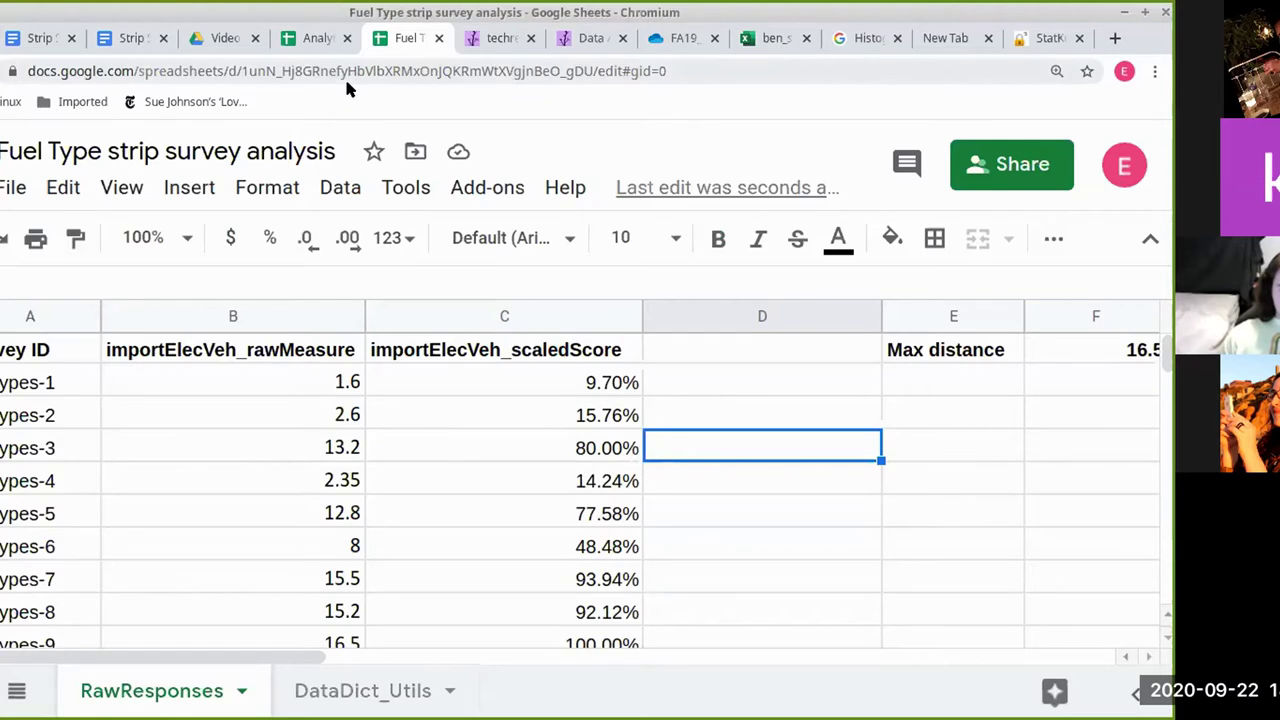
{"action": "left_click", "coordinate": [590, 540]}
{"action": "left_click", "coordinate": [536, 485]}
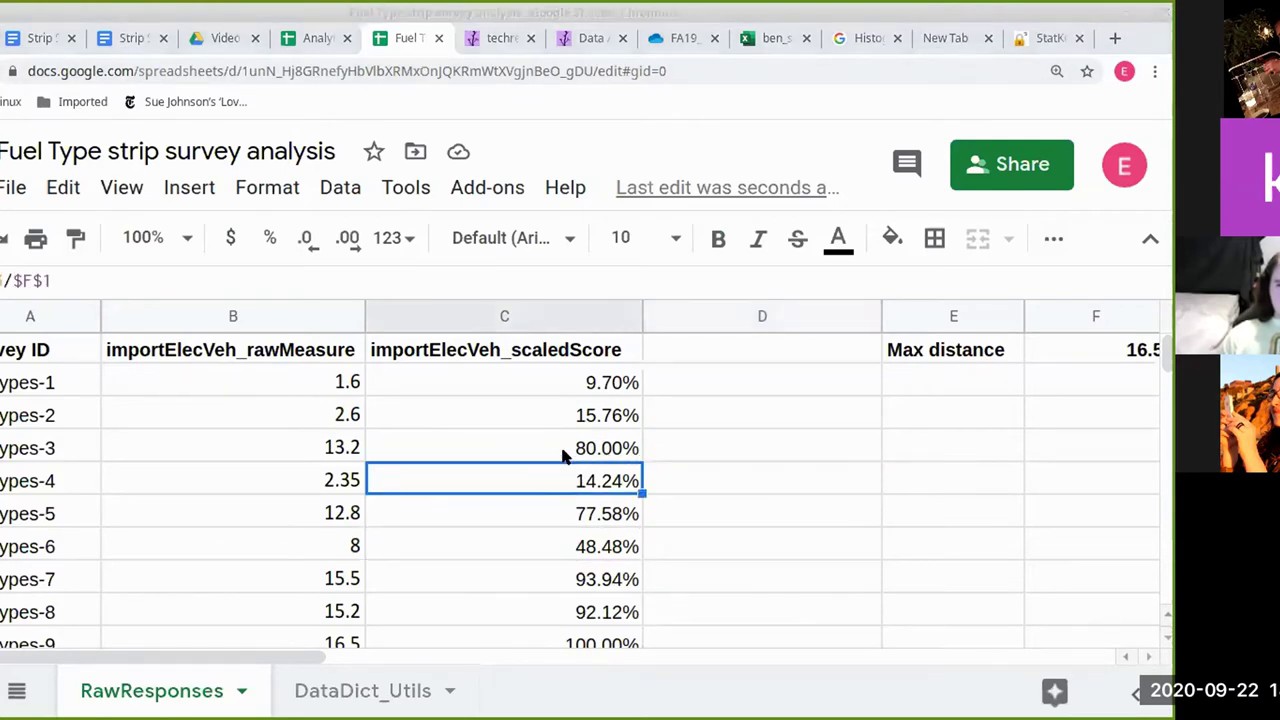
{"action": "left_click", "coordinate": [564, 455]}
{"action": "left_click", "coordinate": [571, 494]}
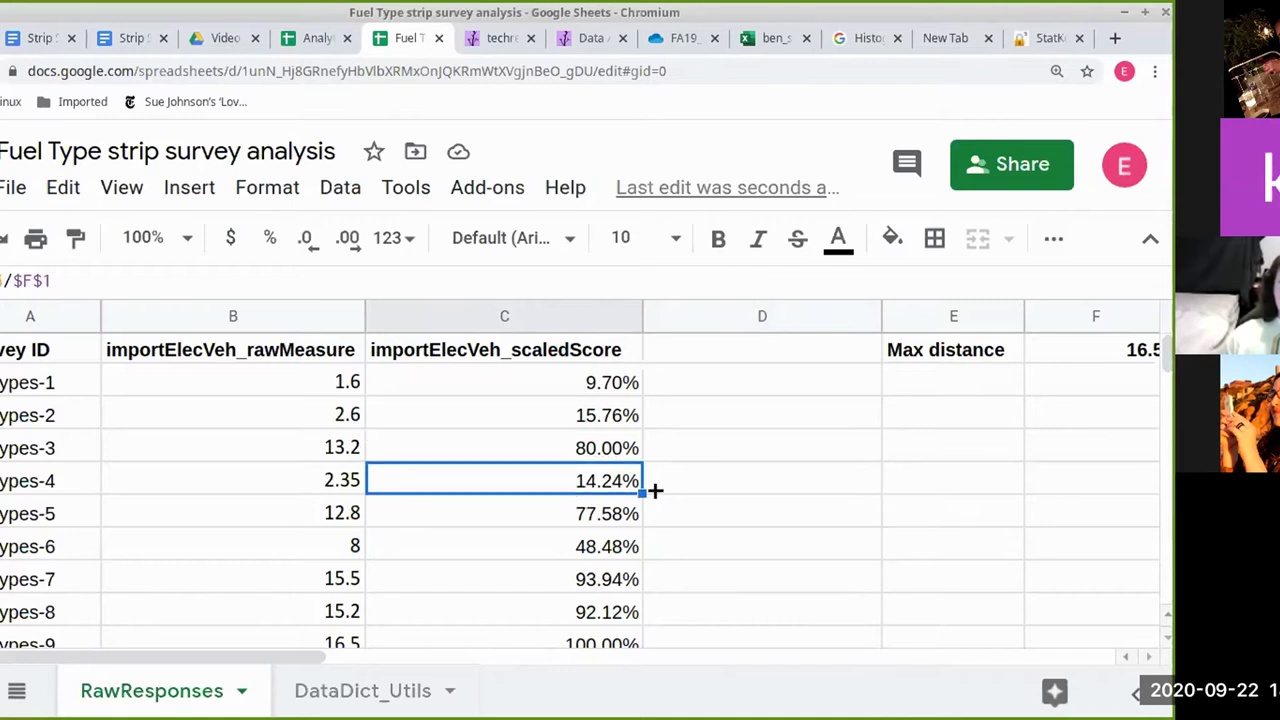
{"action": "left_click", "coordinate": [680, 492]}
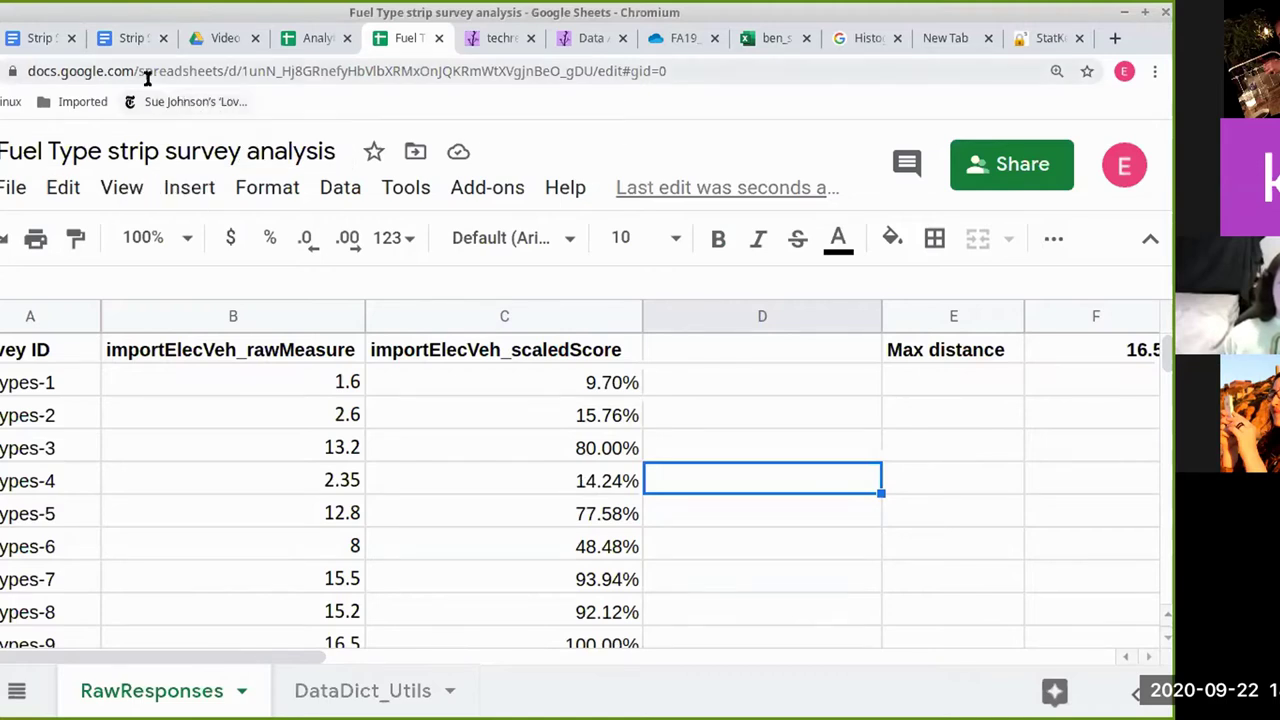
- Switch to daMasterSequence.html in Sublime Text and begin the fourth out-of-class list item with "Use formula magic to generate scaled scor"
{"action": "key", "text": "alt+Tab"}
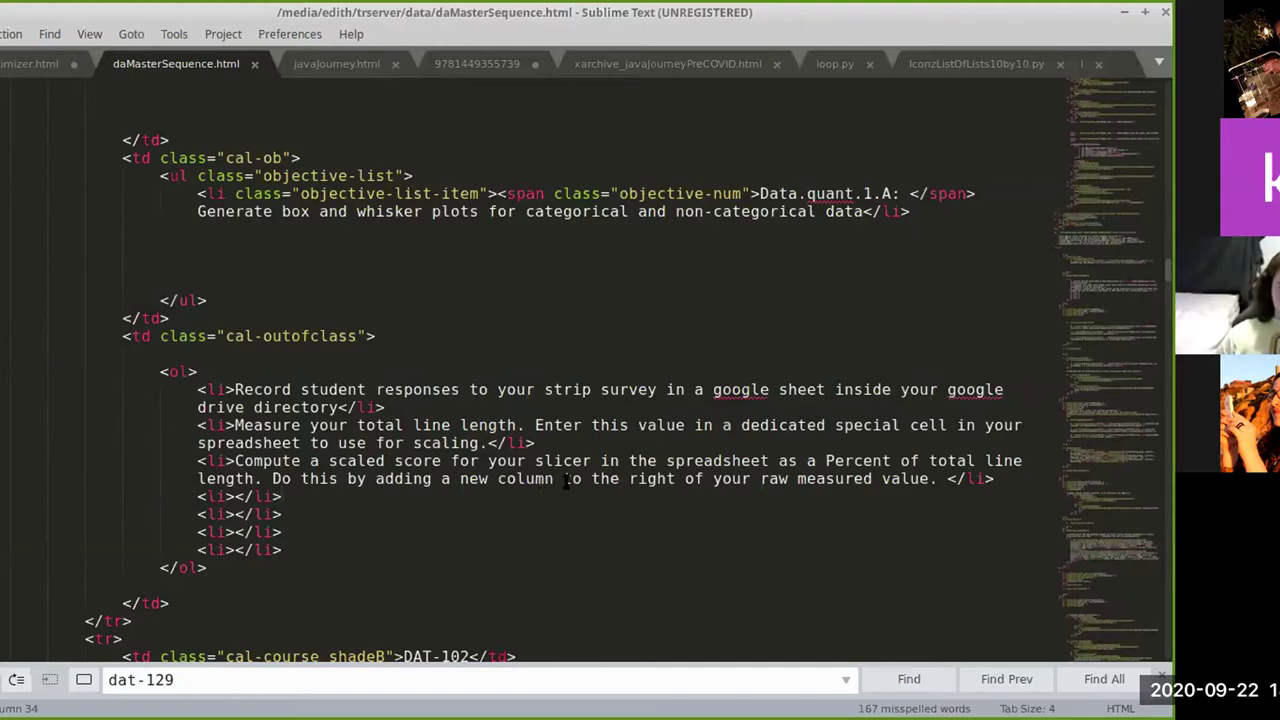
{"action": "type", "text": "Use the"}
{"action": "key", "text": "BackSpace"}
{"action": "key", "text": "BackSpace"}
{"action": "key", "text": "BackSpace"}
{"action": "type", "text": "formula magic to "}
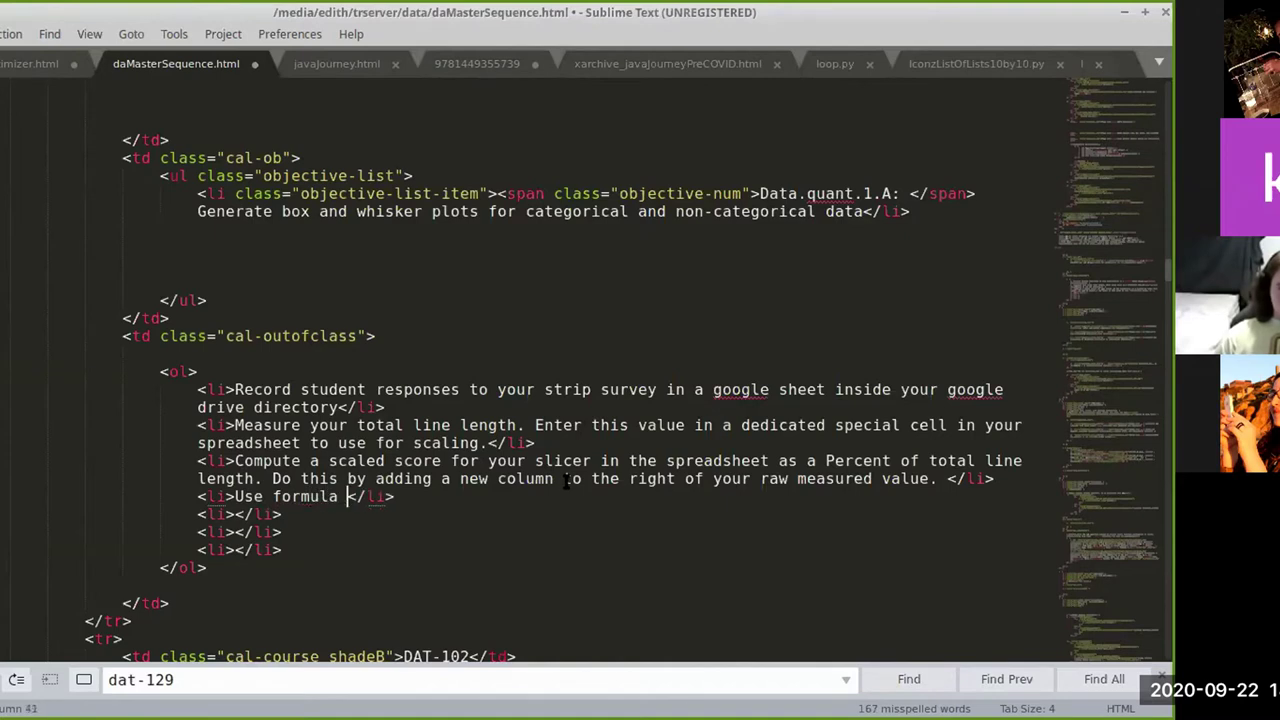
{"action": "type", "text": "generate"}
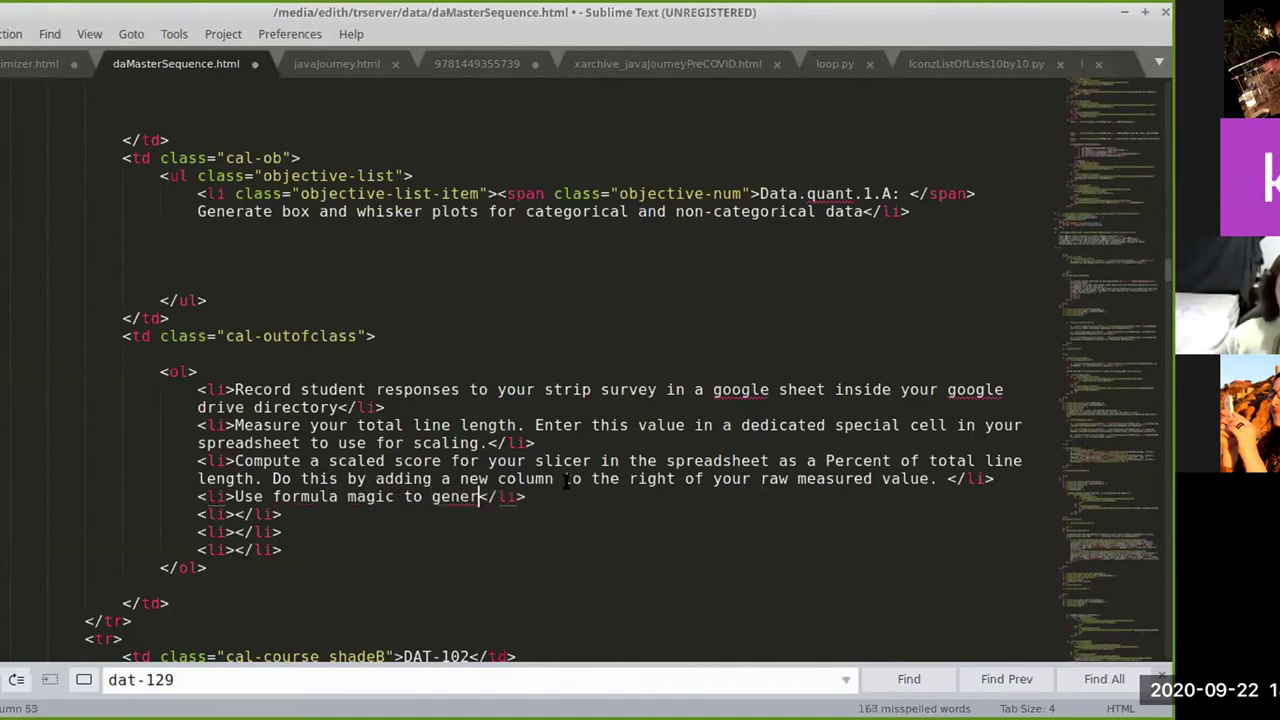
{"action": "key", "text": "BackSpace"}
{"action": "key", "text": "BackSpace"}
{"action": "key", "text": "BackSpace"}
{"action": "type", "text": "te scaled scor"}
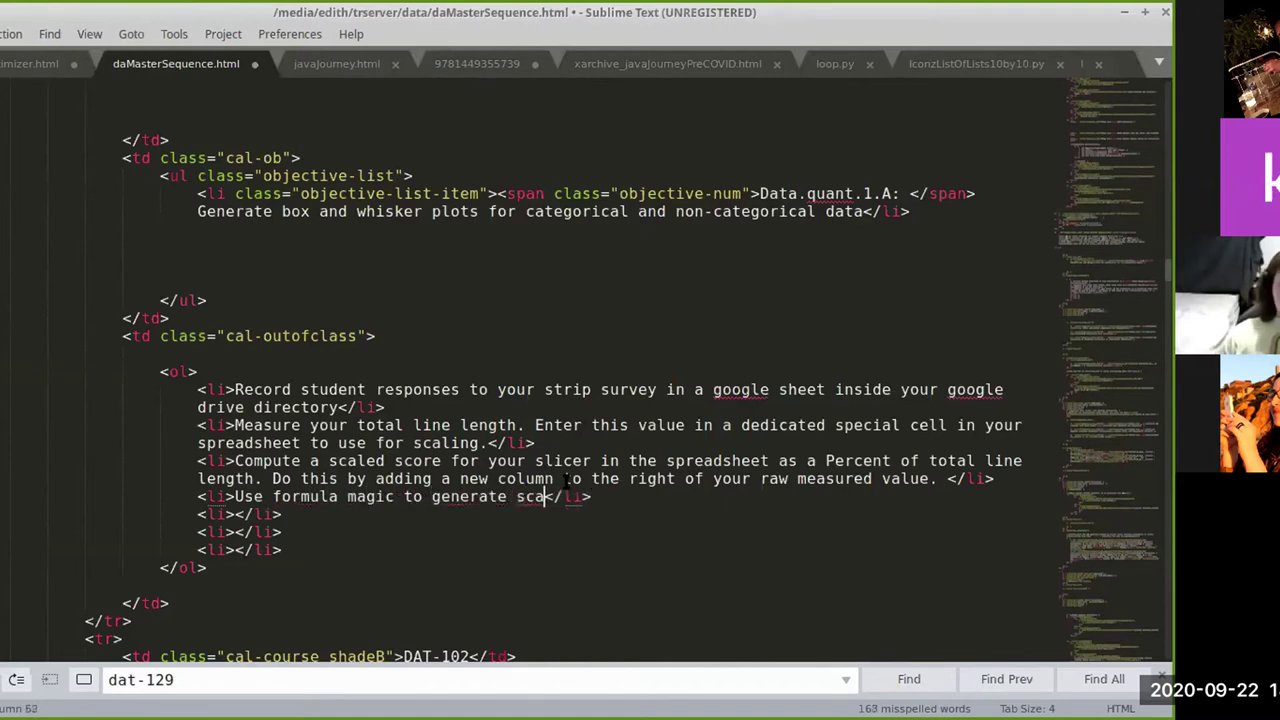
- Reword the fourth item to "Use formula master skills to generate a percent of total line distance." and begin its second sentence with "Don't for"
{"action": "key", "text": "ctrl+shift+Left"}
{"action": "key", "text": "ctrl+shift+Left"}
{"action": "key", "text": "ctrl+shift+Left"}
{"action": "key", "text": "ctrl+shift+Left"}
{"action": "key", "text": "ctrl+shift+Left"}
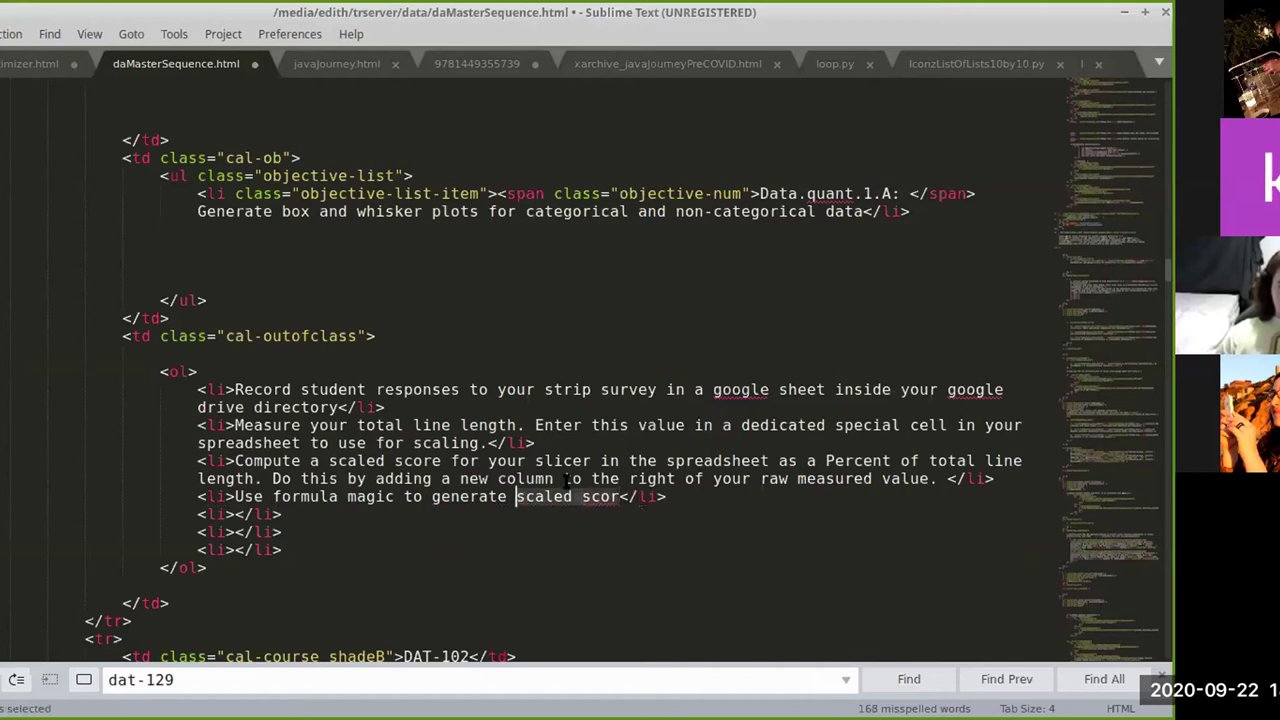
{"action": "type", "text": "master skills to g"}
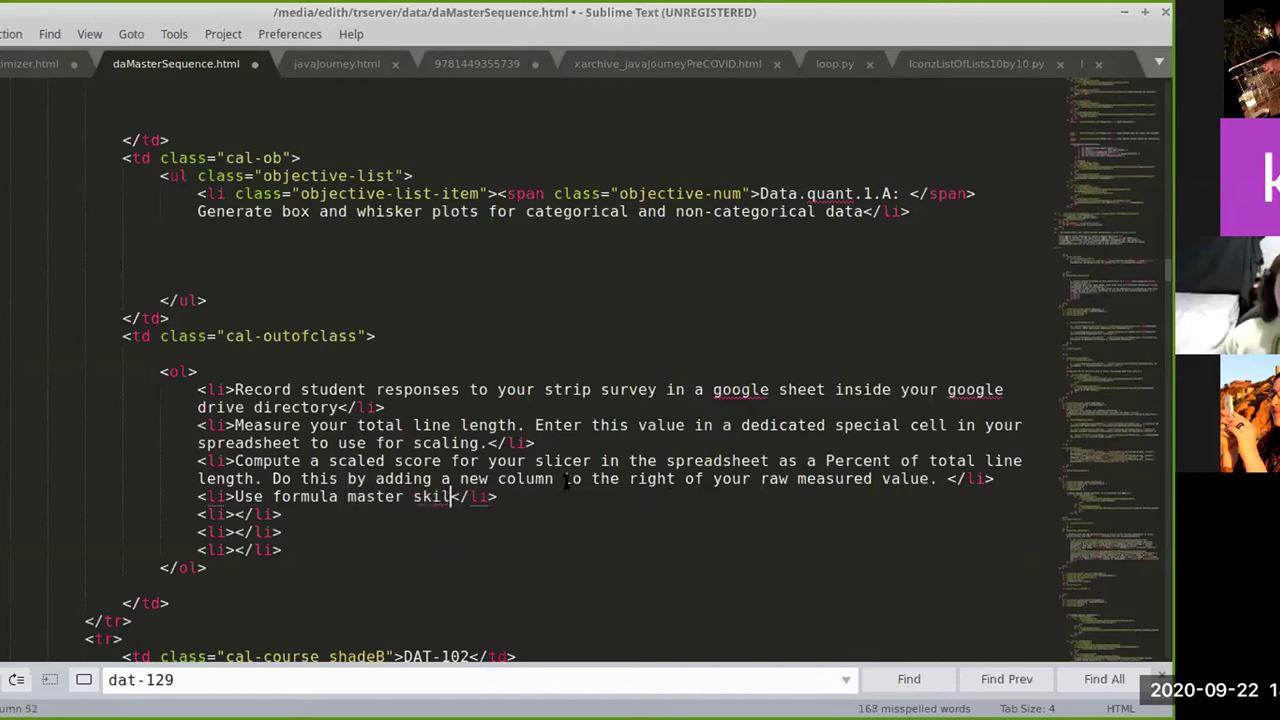
{"action": "type", "text": "enerate a percent "}
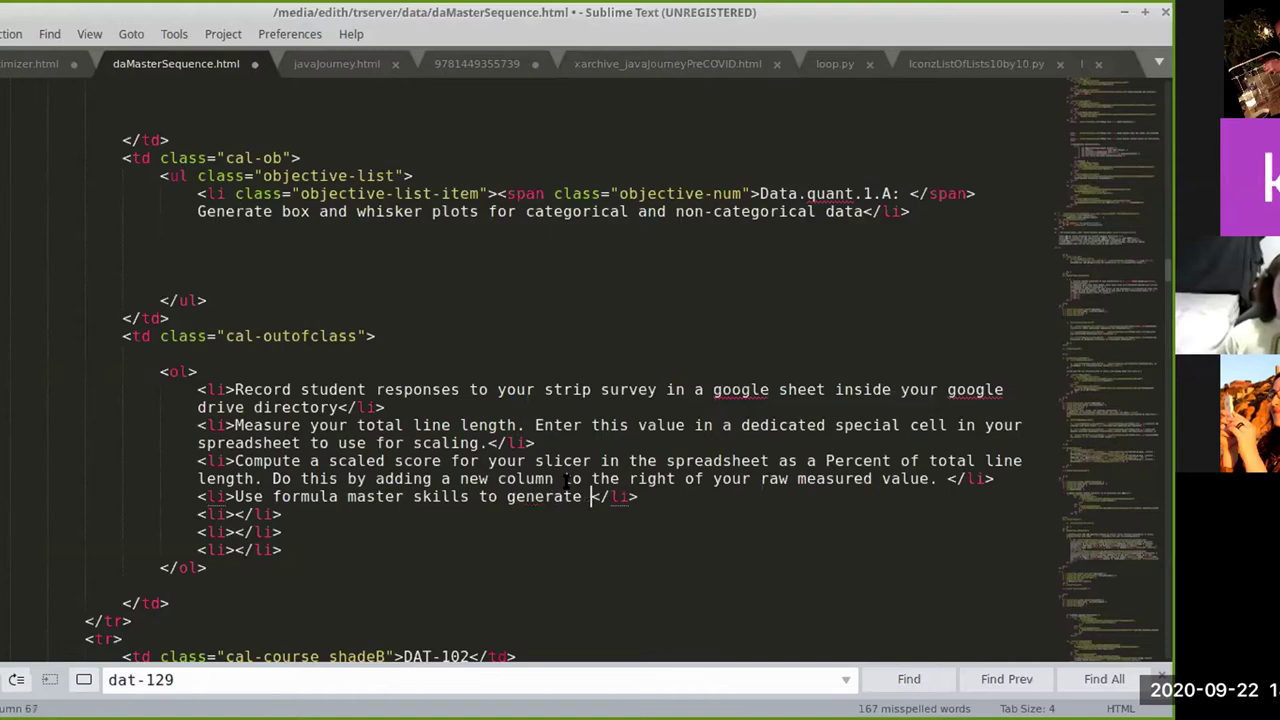
{"action": "type", "text": "of total line "}
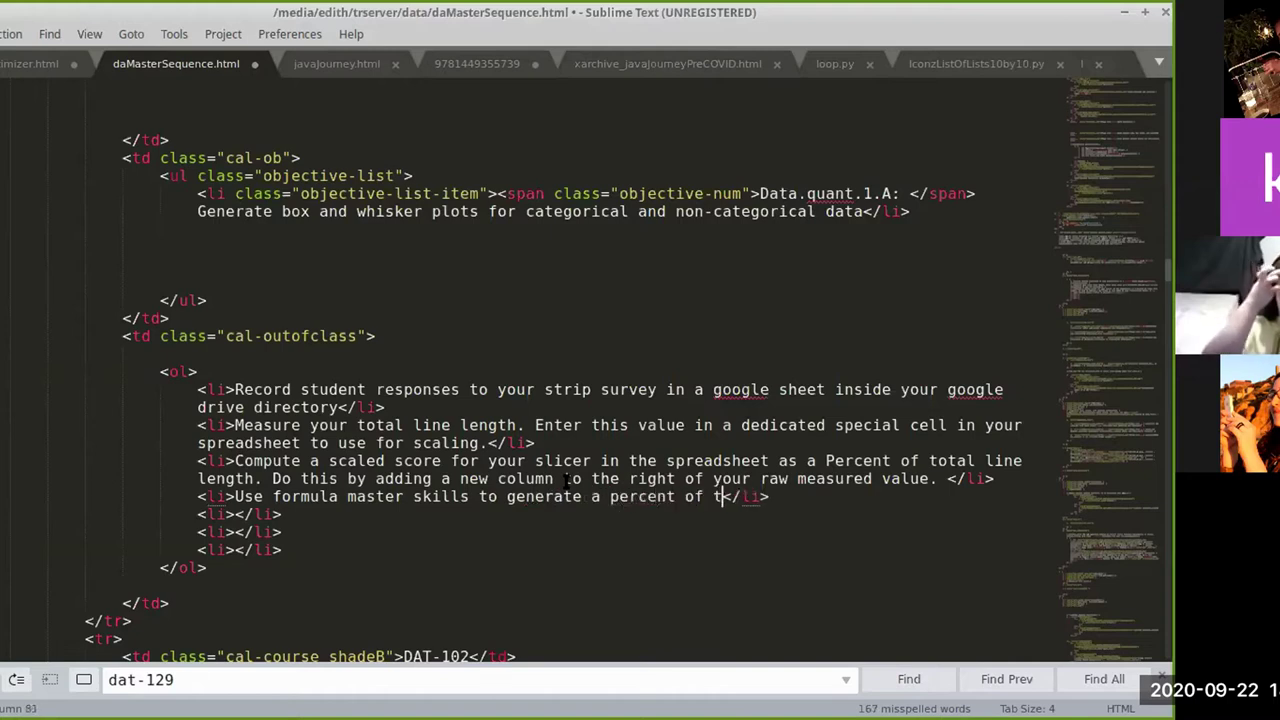
{"action": "type", "text": "distance. Don't for"}
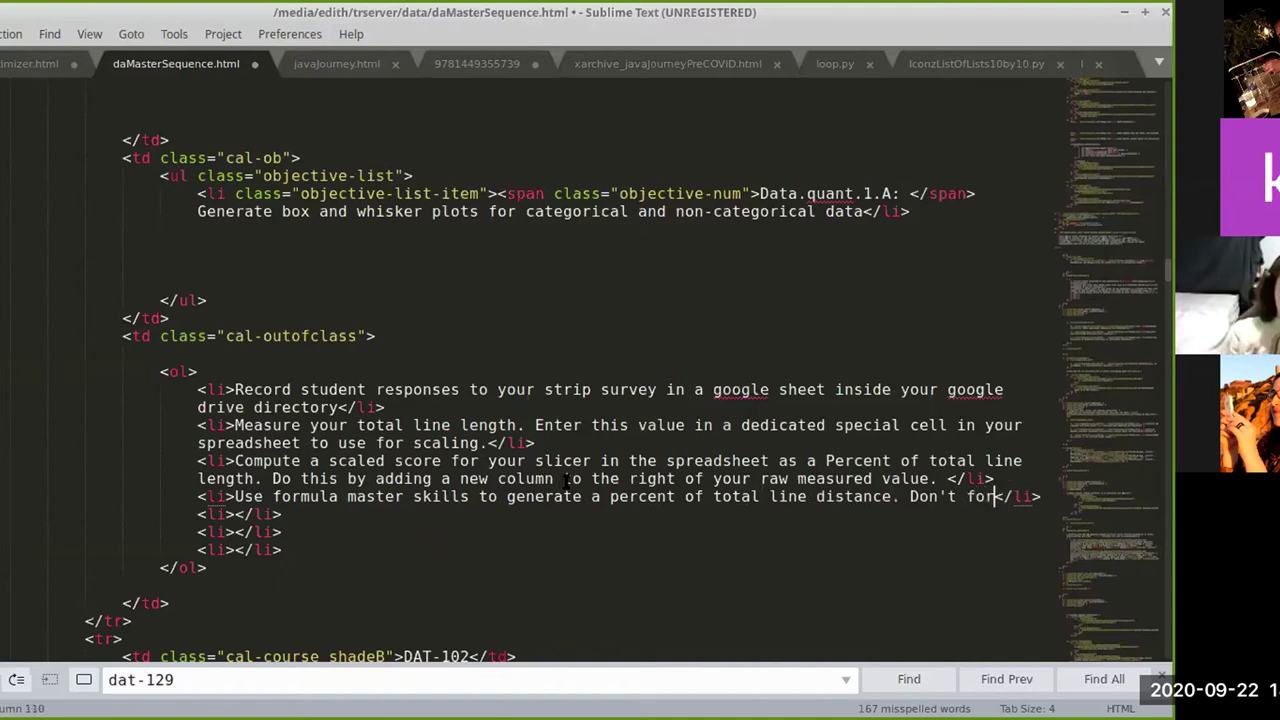
- Complete the fourth item's second sentence as "Don't forget an abosolute reference to your total line length"
{"action": "type", "text": "get abolsute ref"}
{"action": "key", "text": "BackSpace"}
{"action": "key", "text": "BackSpace"}
{"action": "key", "text": "BackSpace"}
{"action": "key", "text": "BackSpace"}
{"action": "key", "text": "BackSpace"}
{"action": "key", "text": "BackSpace"}
{"action": "key", "text": "BackSpace"}
{"action": "key", "text": "BackSpace"}
{"action": "key", "text": "BackSpace"}
{"action": "type", "text": "olute refefrences"}
{"action": "key", "text": "BackSpace"}
{"action": "key", "text": "BackSpace"}
{"action": "key", "text": "BackSpace"}
{"action": "key", "text": "BackSpace"}
{"action": "key", "text": "BackSpace"}
{"action": "key", "text": "BackSpace"}
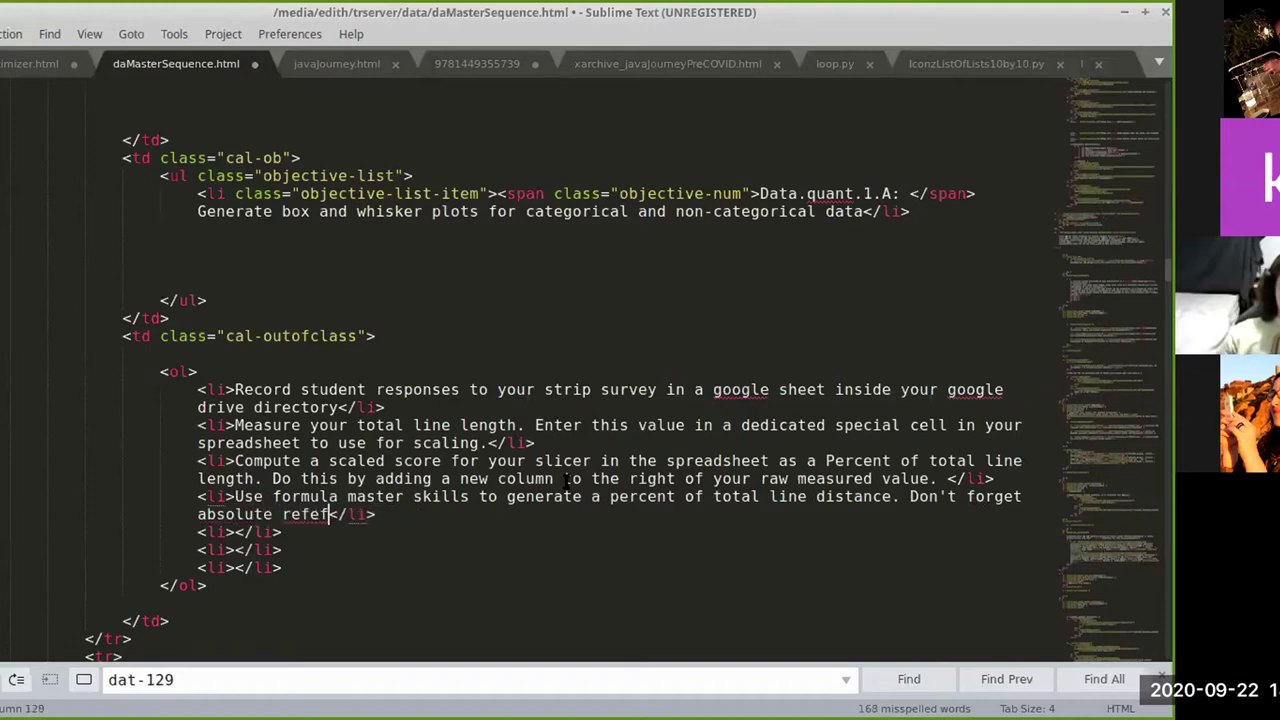
{"action": "key", "text": "BackSpace"}
{"action": "key", "text": "BackSpace"}
{"action": "key", "text": "BackSpace"}
{"action": "key", "text": "BackSpace"}
{"action": "key", "text": "BackSpace"}
{"action": "key", "text": "BackSpace"}
{"action": "key", "text": "BackSpace"}
{"action": "key", "text": "BackSpace"}
{"action": "key", "text": "BackSpace"}
{"action": "key", "text": "BackSpace"}
{"action": "key", "text": "BackSpace"}
{"action": "key", "text": "BackSpace"}
{"action": "key", "text": "BackSpace"}
{"action": "type", "text": "n abosl"}
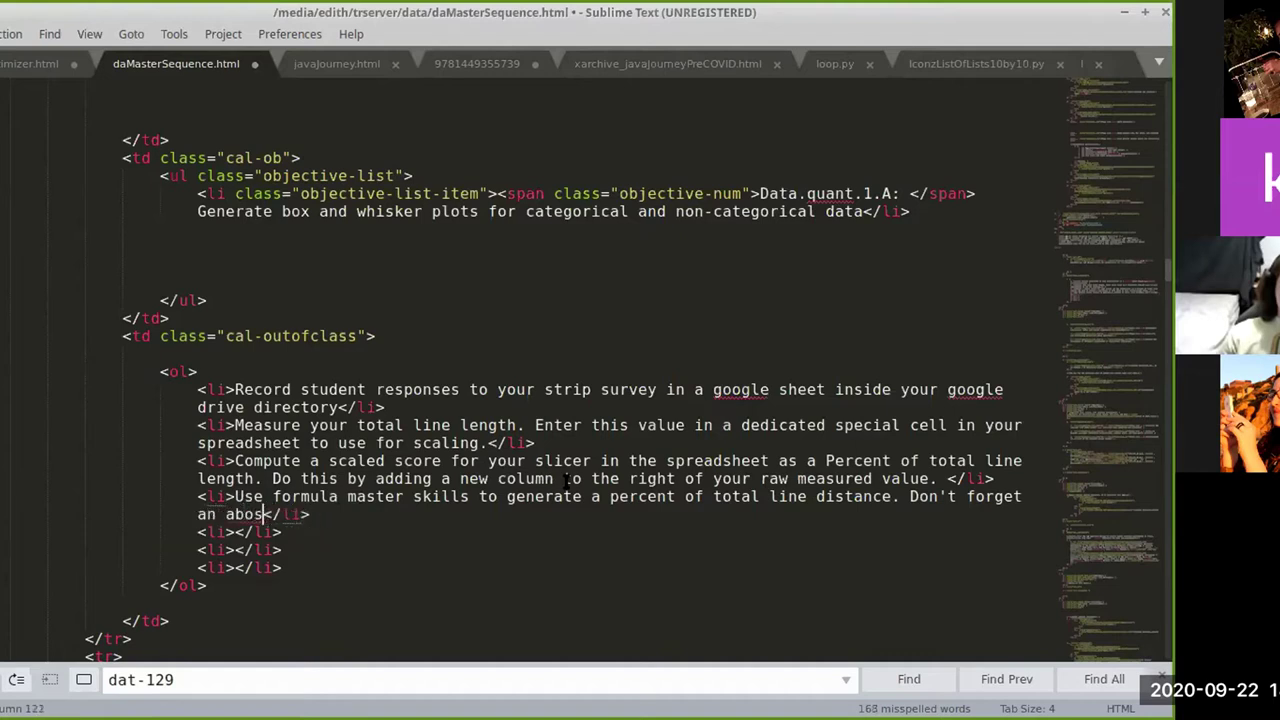
{"action": "type", "text": "olute reference to your total line length"}
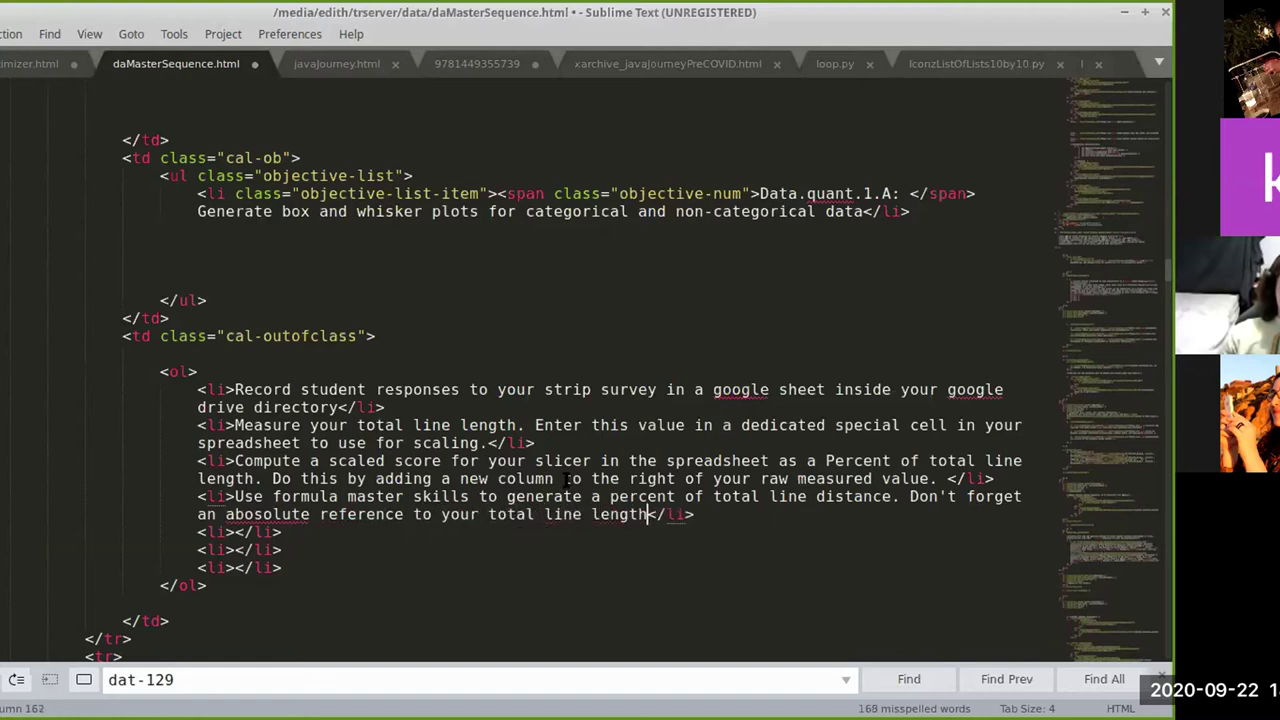
- Correct the misspelled word "abosolute" to "absolute" in the fourth list item
{"action": "key", "text": "ctrl+Right"}
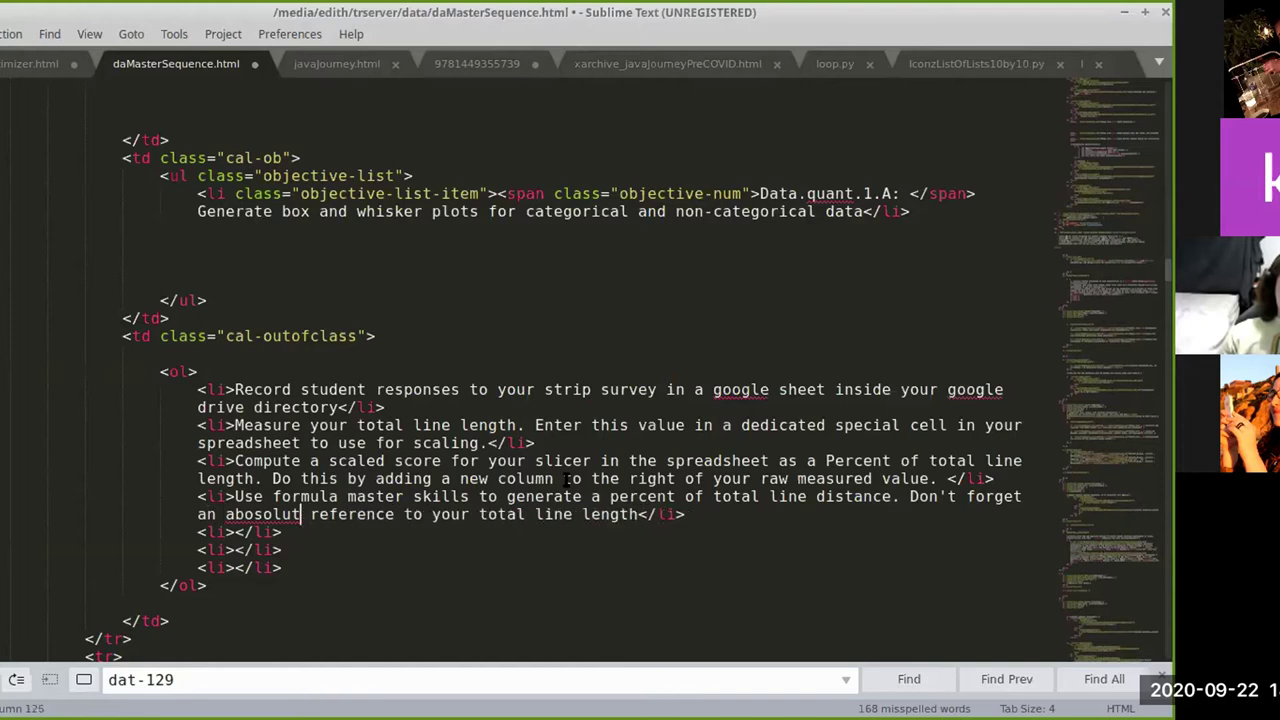
{"action": "key", "text": "Left"}
{"action": "key", "text": "Left"}
{"action": "key", "text": "Left"}
{"action": "key", "text": "Left"}
{"action": "key", "text": "Left"}
{"action": "key", "text": "Left"}
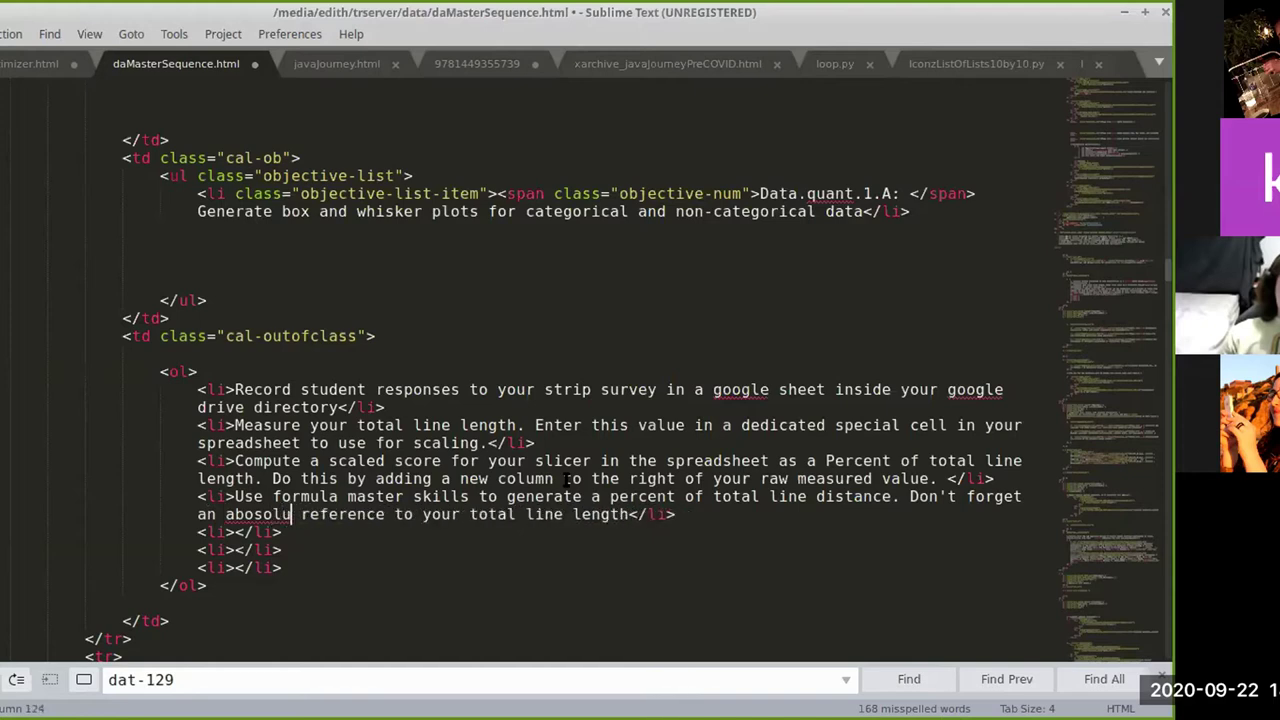
{"action": "key", "text": "BackSpace"}
{"action": "key", "text": "ctrl+Right"}
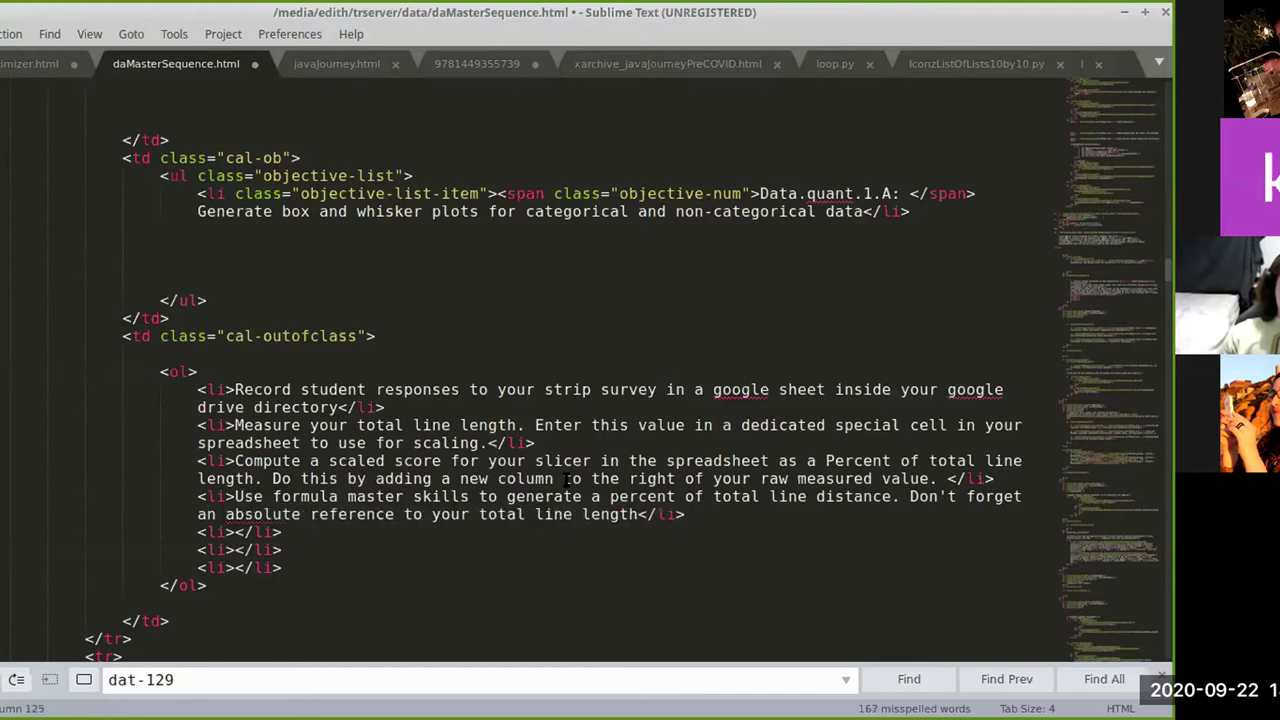
- Begin the fifth out-of-class list item with "With scaled values, compute your 5-number summary/"
{"action": "key", "text": "Down"}
{"action": "key", "text": "Left"}
{"action": "key", "text": "Left"}
{"action": "key", "text": "Left"}
{"action": "key", "text": "Left"}
{"action": "key", "text": "Left"}
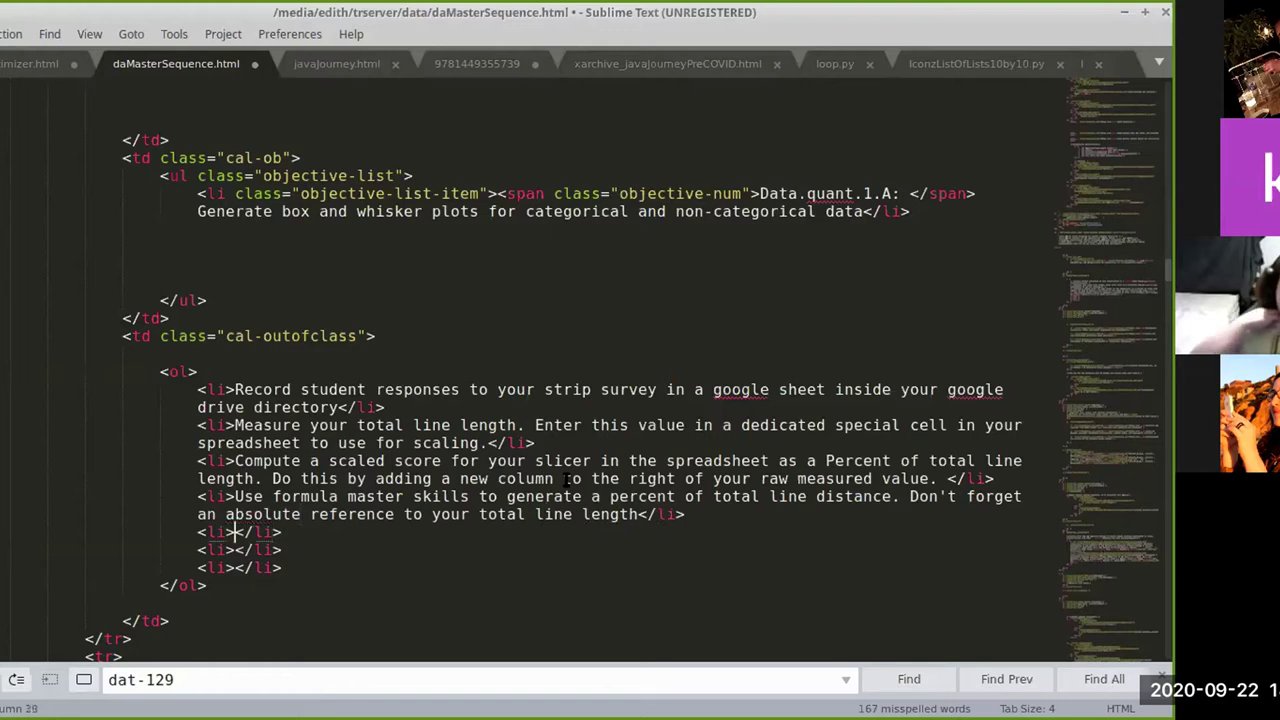
{"action": "type", "text": "With scaled values, "}
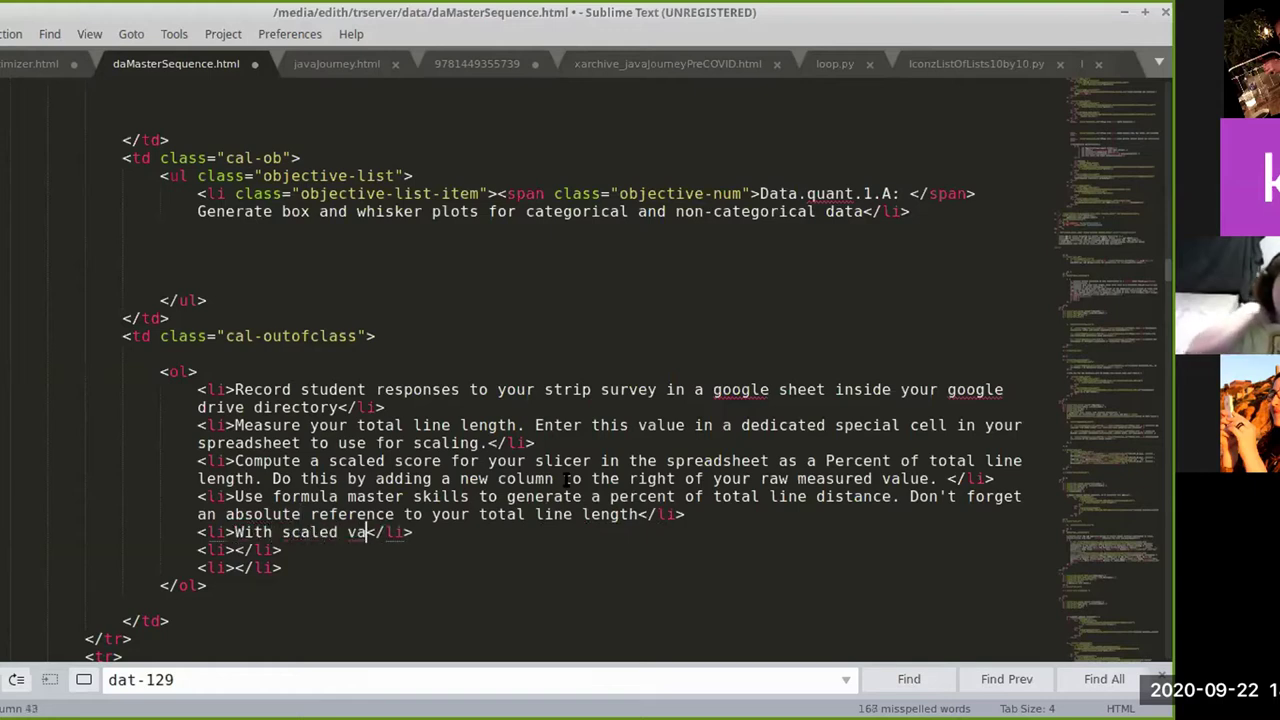
{"action": "type", "text": "compute your "}
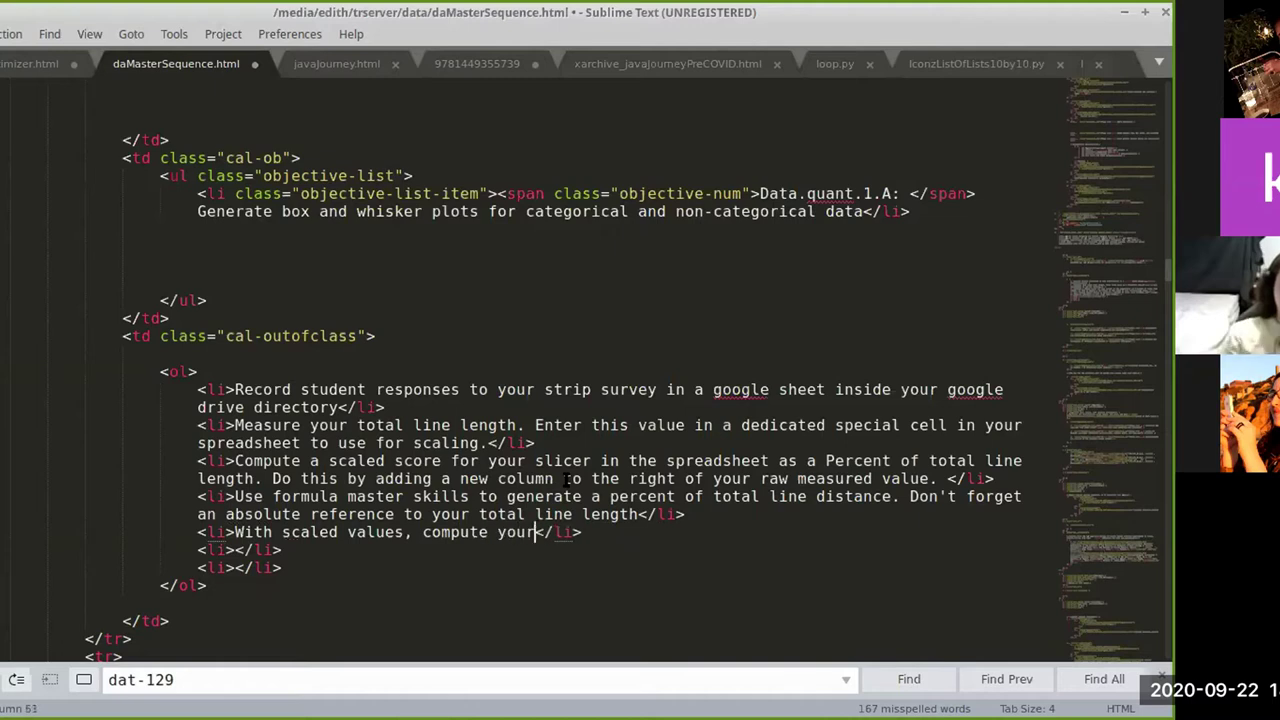
{"action": "type", "text": "5-number summ"}
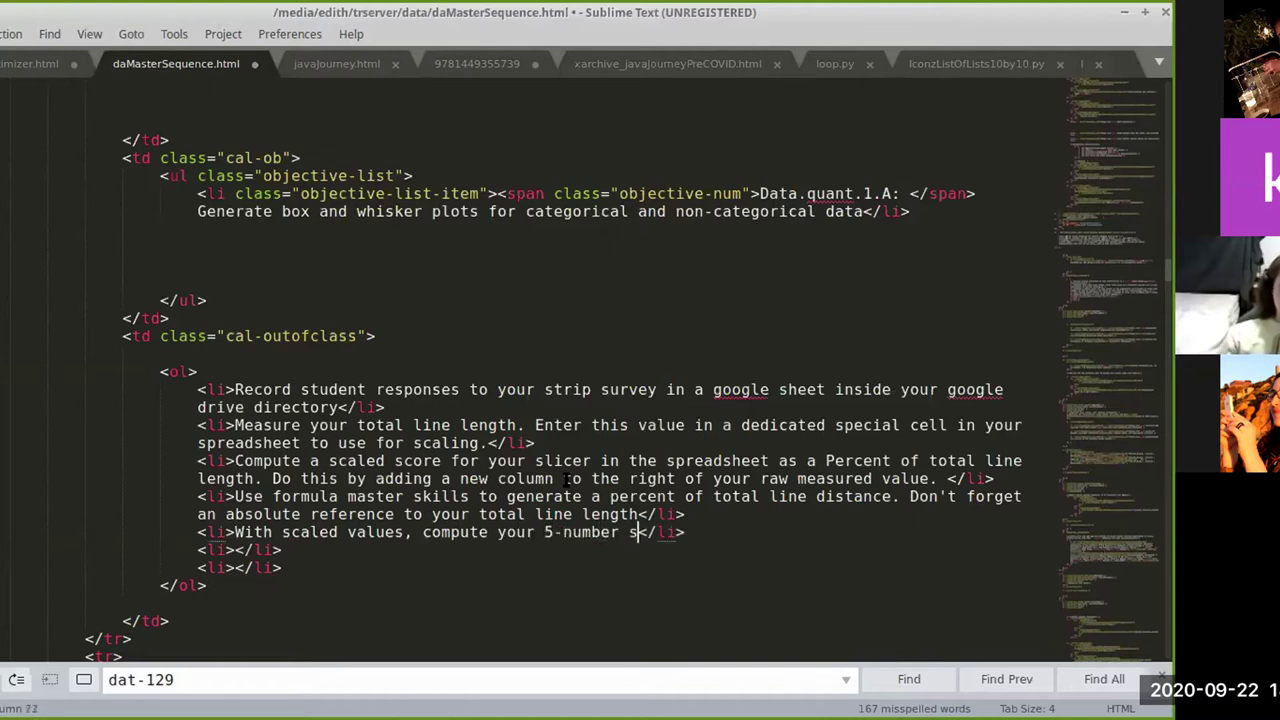
{"action": "type", "text": "ary/"}
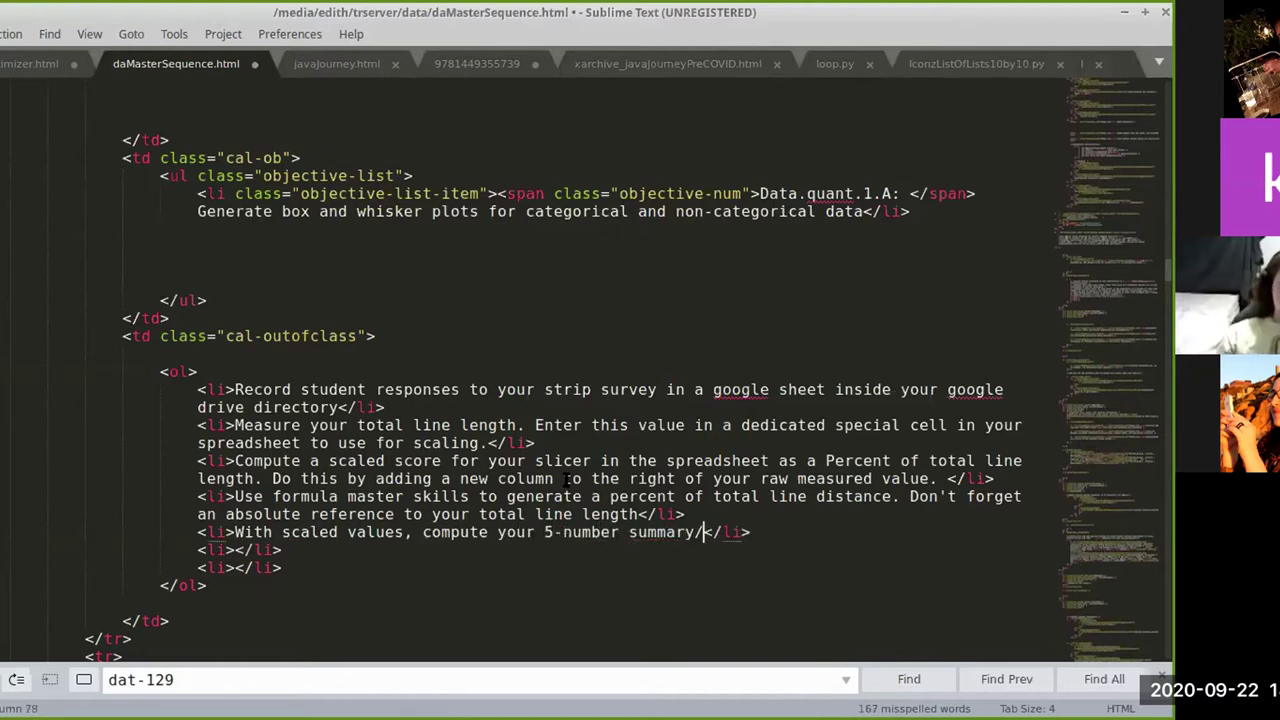
- Replace "5-number summary/" in the fifth list item with "quant profile for"
{"action": "key", "text": "BackSpace"}
{"action": "key", "text": "BackSpace"}
{"action": "key", "text": "BackSpace"}
{"action": "key", "text": "BackSpace"}
{"action": "key", "text": "BackSpace"}
{"action": "key", "text": "BackSpace"}
{"action": "key", "text": "BackSpace"}
{"action": "key", "text": "BackSpace"}
{"action": "key", "text": "BackSpace"}
{"action": "key", "text": "BackSpace"}
{"action": "key", "text": "BackSpace"}
{"action": "key", "text": "BackSpace"}
{"action": "key", "text": "BackSpace"}
{"action": "key", "text": "BackSpace"}
{"action": "key", "text": "BackSpace"}
{"action": "key", "text": "BackSpace"}
{"action": "key", "text": "BackSpace"}
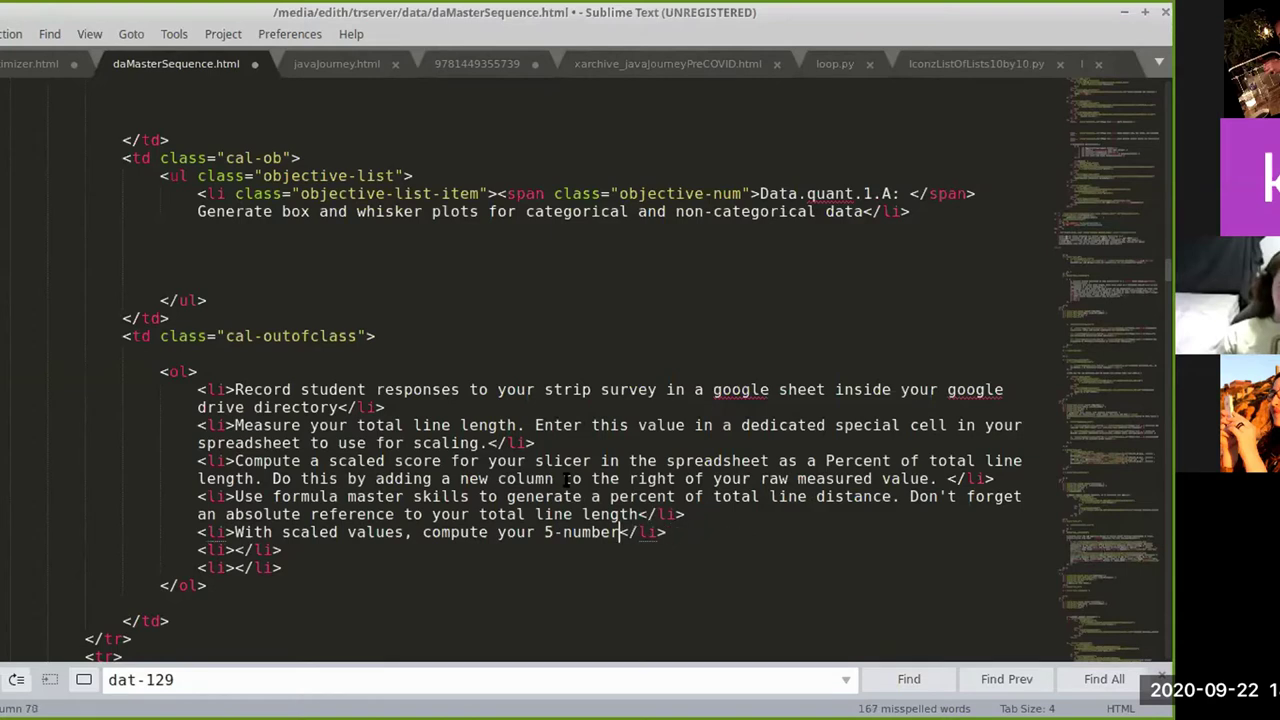
{"action": "type", "text": "quant "}
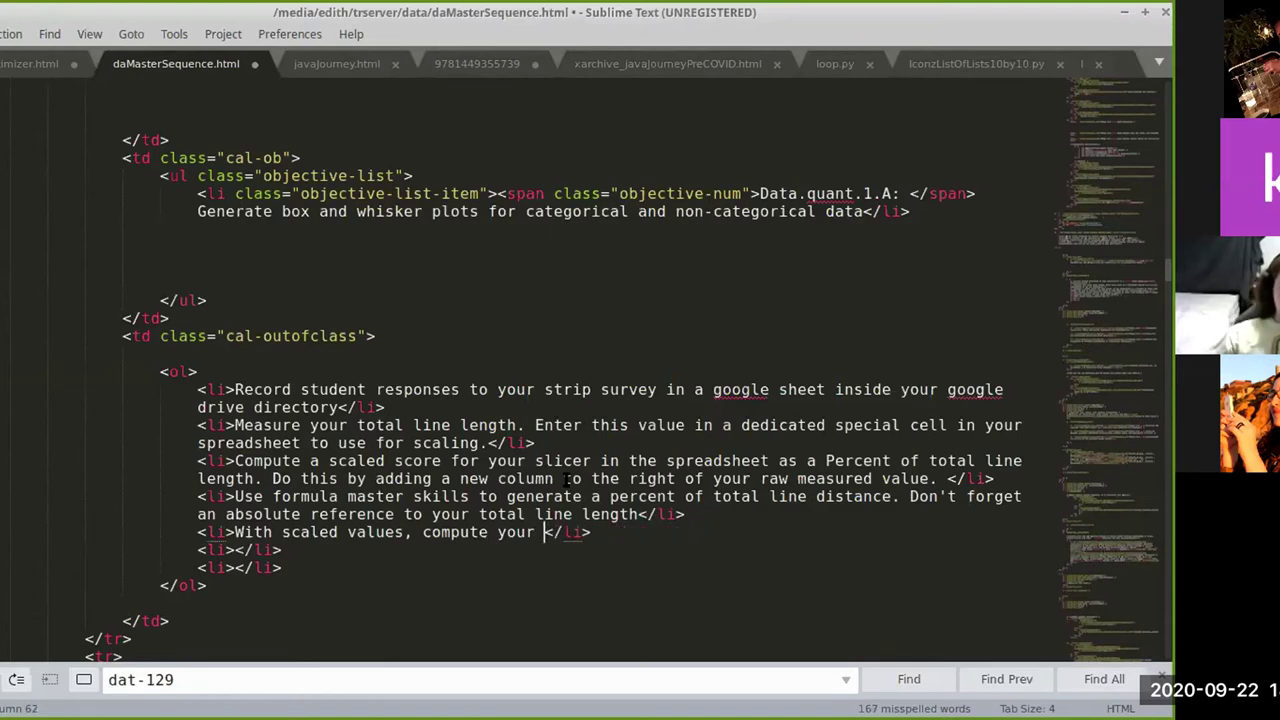
{"action": "type", "text": "prof"}
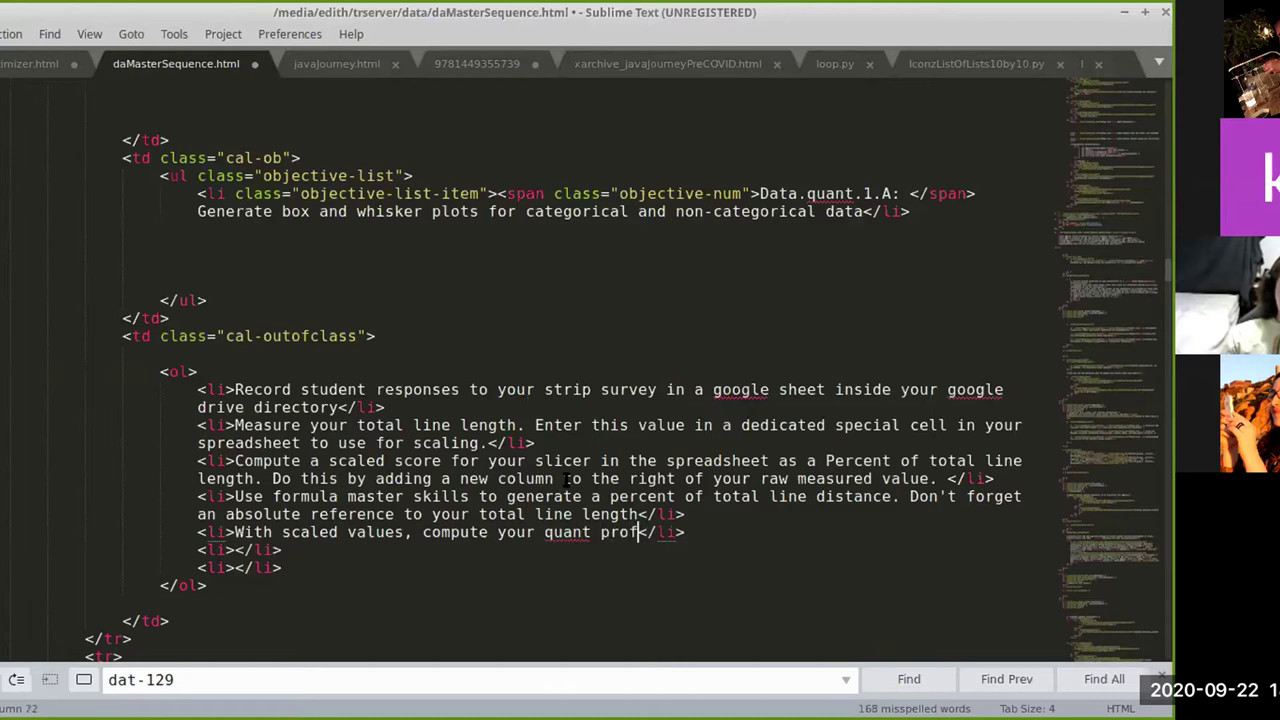
{"action": "type", "text": "ile for "}
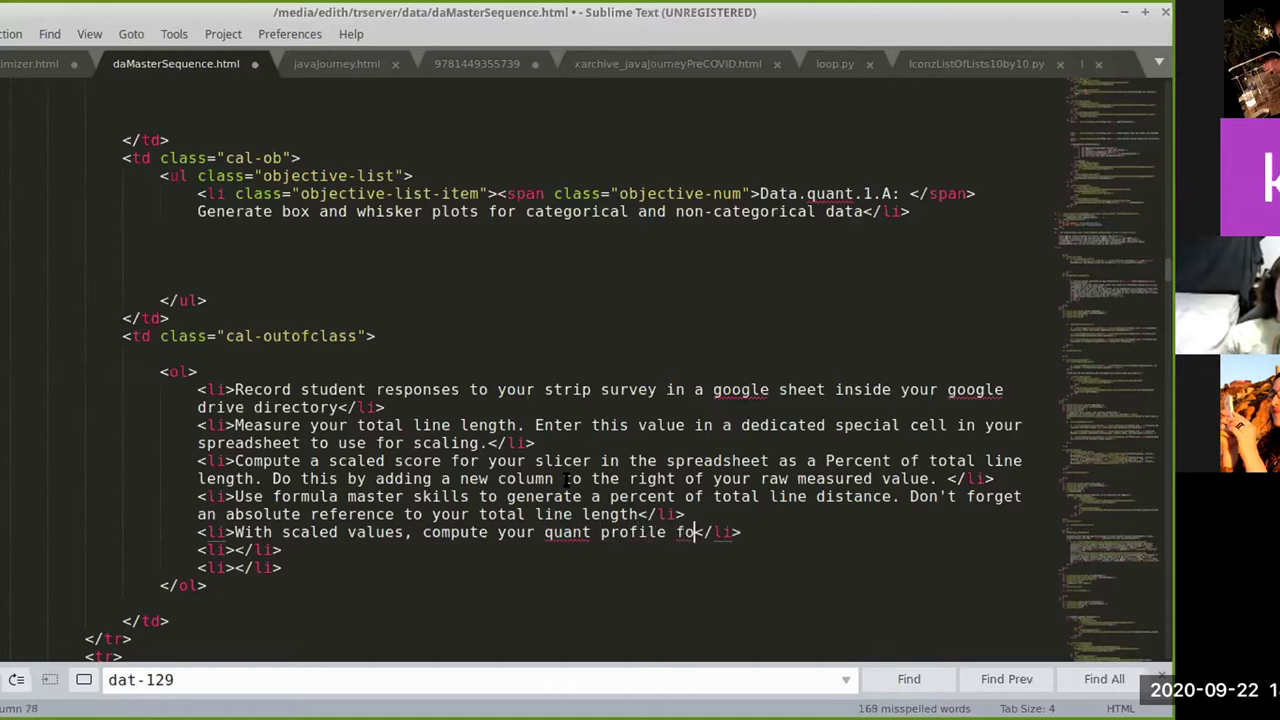
- Complete the fifth item with "your aggregate responses and generate a box and whisker chart with our master tool." and save the file
{"action": "type", "text": "ea"}
{"action": "key", "text": "BackSpace"}
{"action": "key", "text": "BackSpace"}
{"action": "type", "text": "your aggress"}
{"action": "key", "text": "BackSpace"}
{"action": "key", "text": "BackSpace"}
{"action": "type", "text": "gate responses and generate a box and whisker chart with our master tool."}
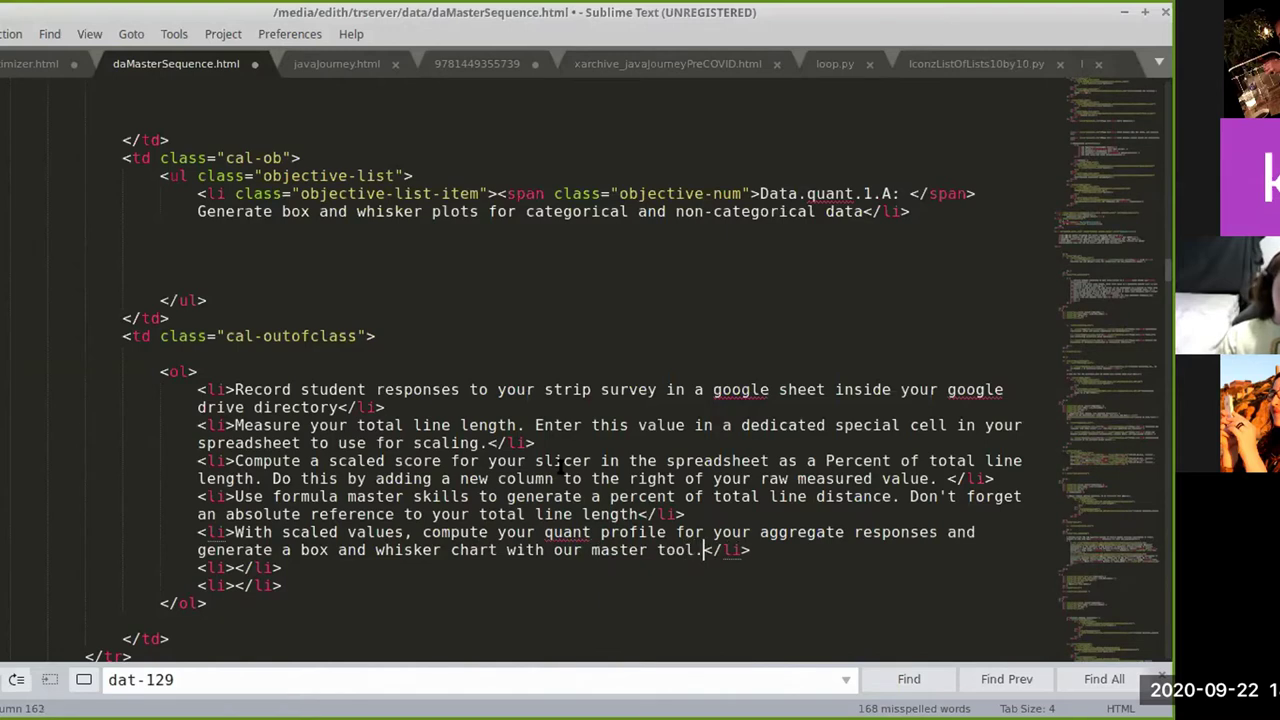
{"action": "scroll", "coordinate": [548, 487], "scroll_direction": "down", "scroll_amount": 2}
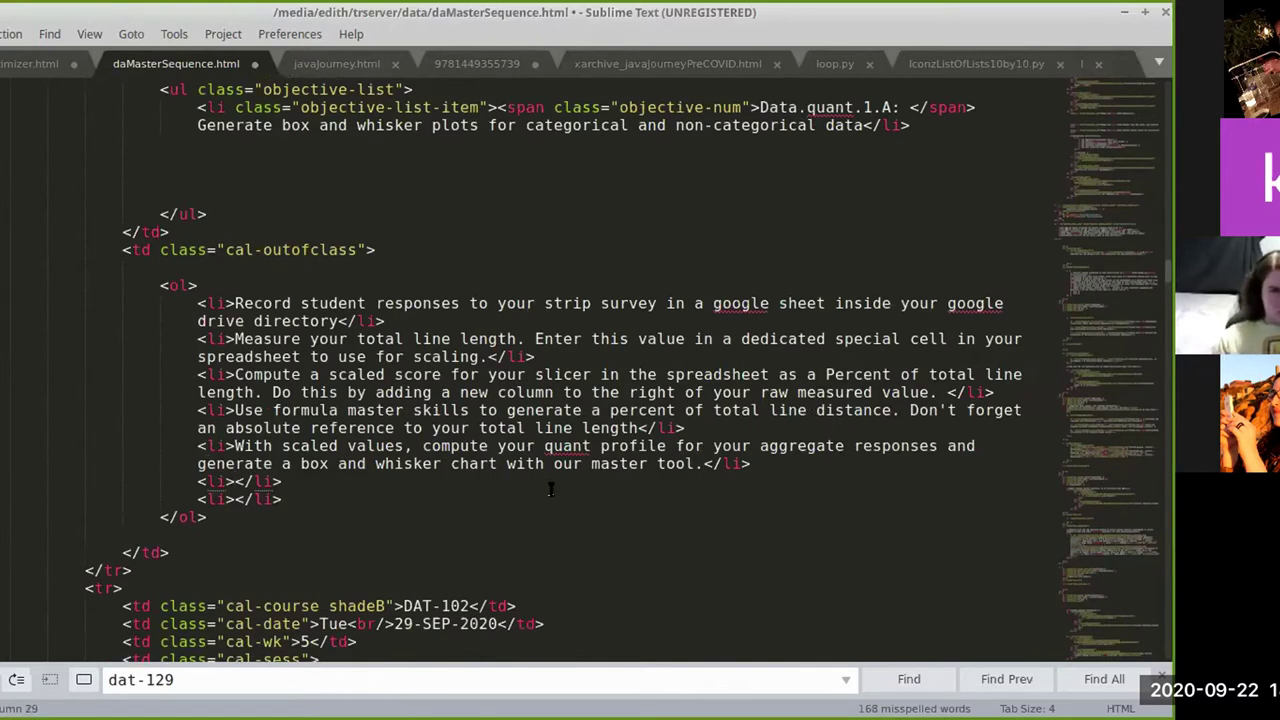
{"action": "key", "text": "ctrl+s"}
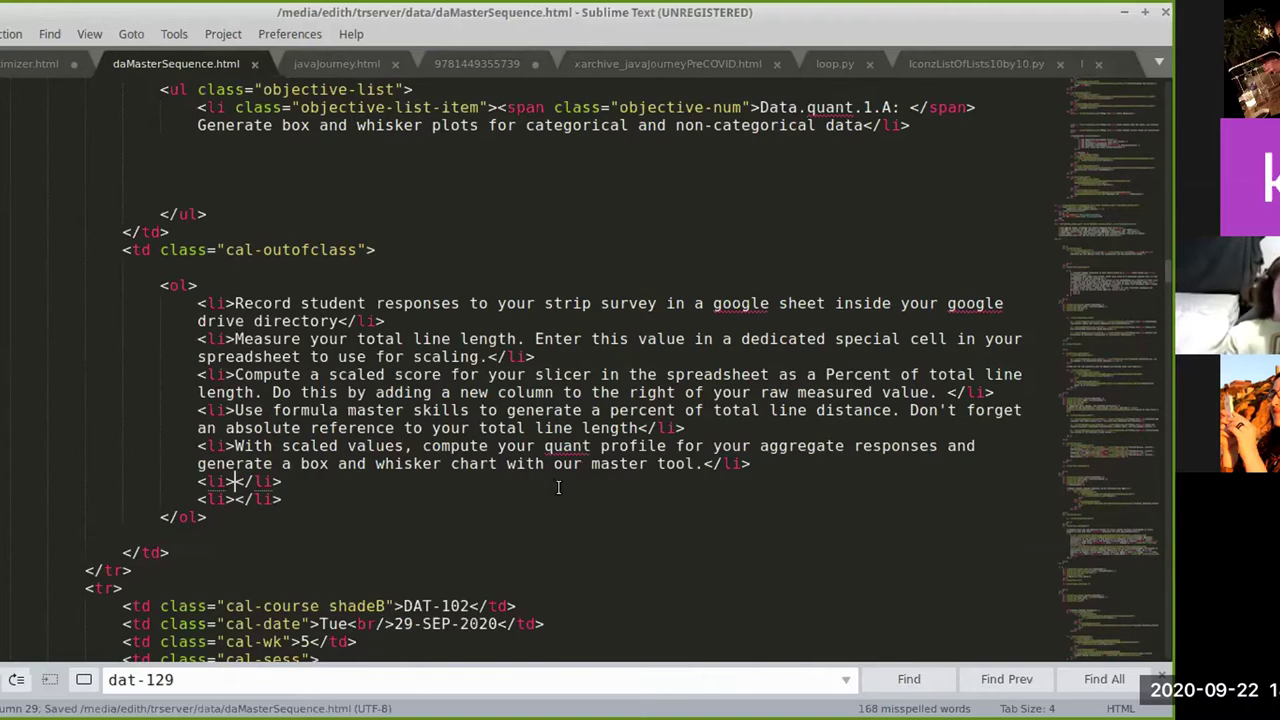
- Switch to the Fuel Type strip survey analysis spreadsheet in Chromium and look over the scaled scores
{"action": "key", "text": "alt+Tab"}
{"action": "left_click", "coordinate": [527, 457]}
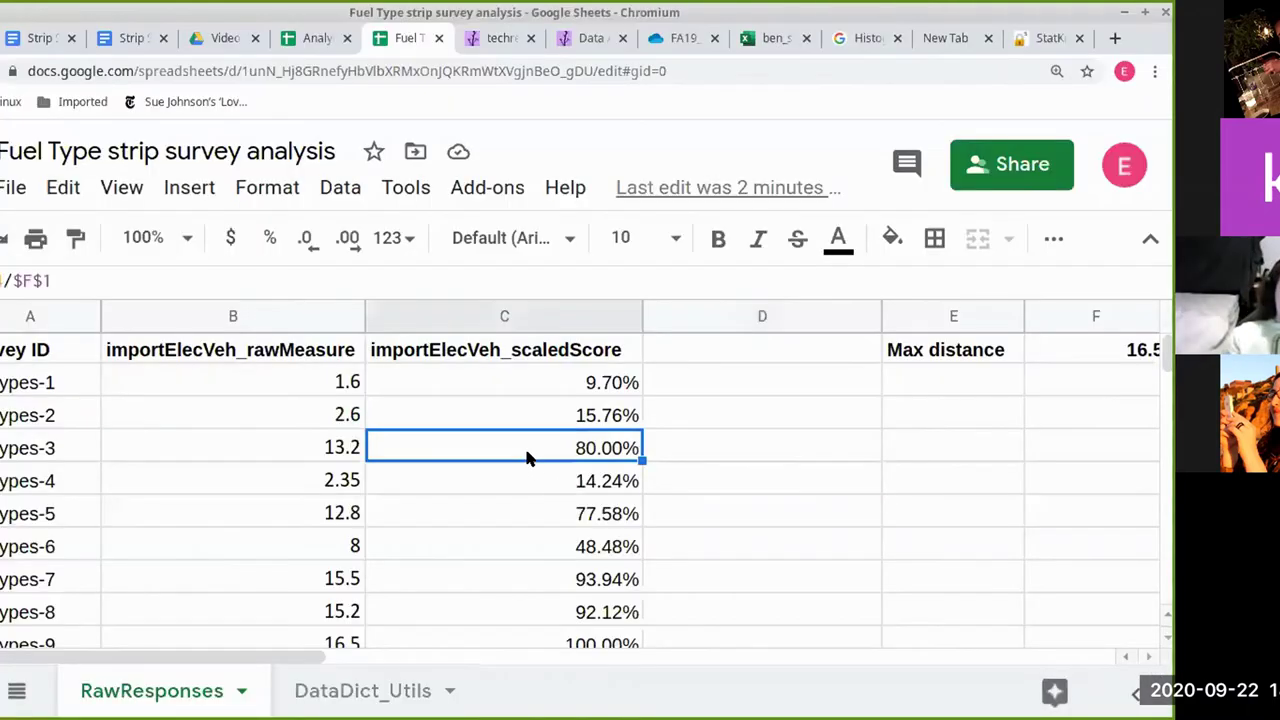
{"action": "left_click", "coordinate": [655, 510]}
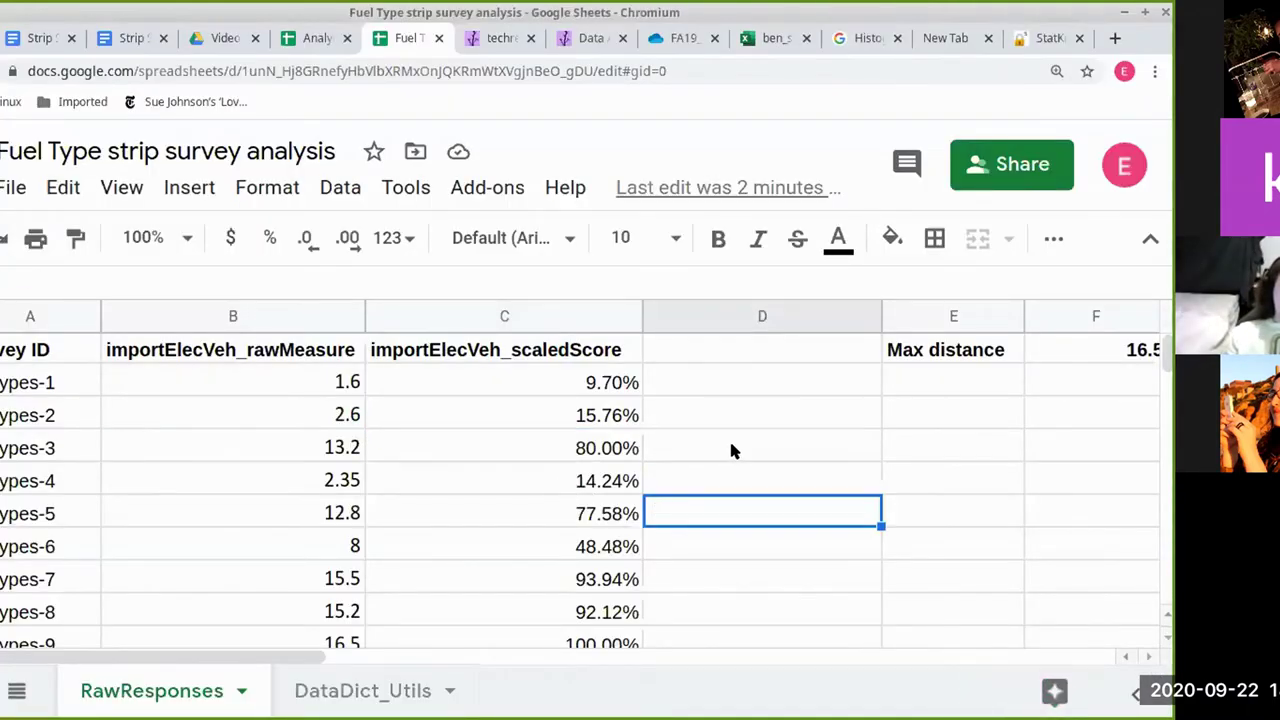
{"action": "scroll", "coordinate": [731, 449], "scroll_direction": "down", "scroll_amount": 1}
{"action": "scroll", "coordinate": [731, 449], "scroll_direction": "up", "scroll_amount": 1}
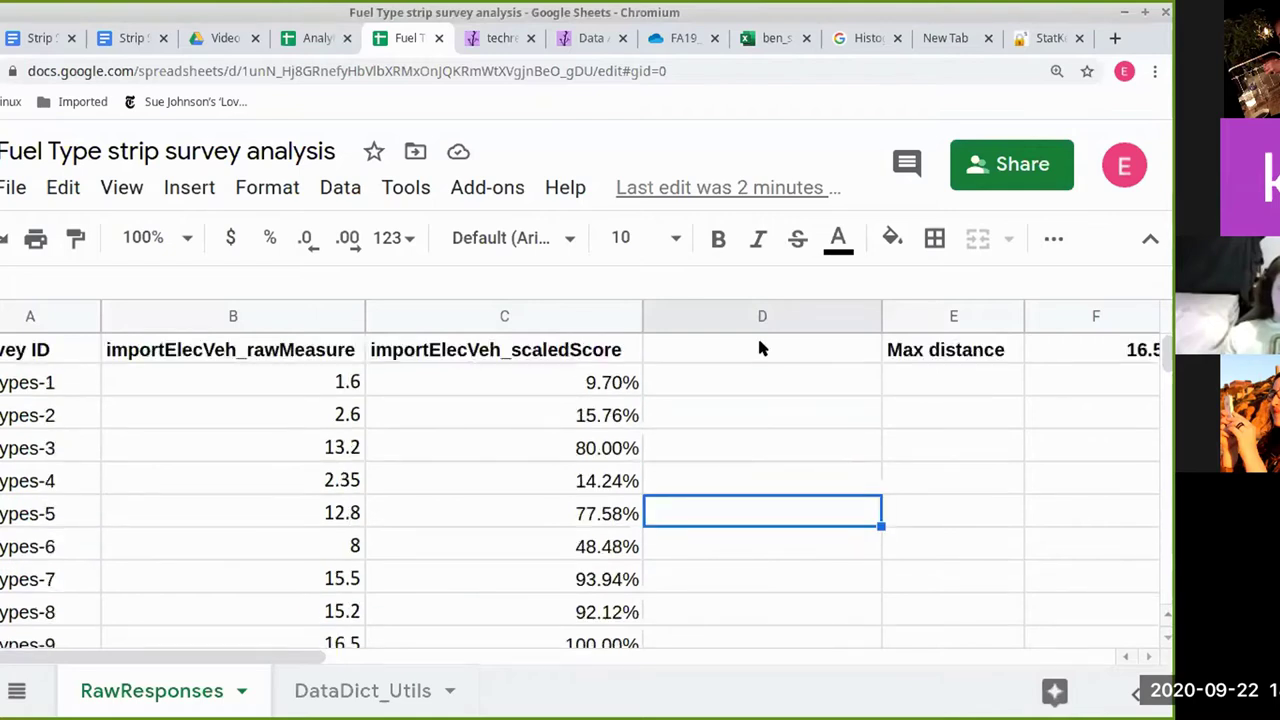
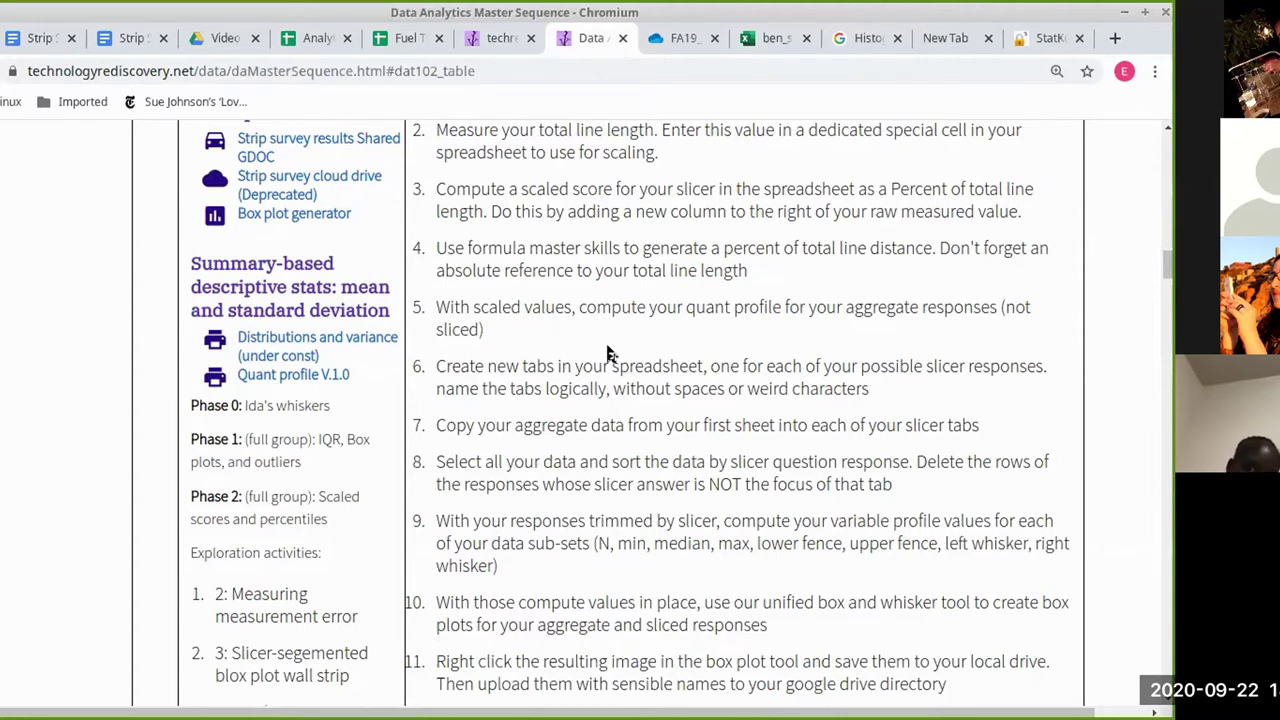
- Go from the Data Analytics Master Sequence page back to the Fuel Type strip survey analysis spreadsheet
{"action": "key", "text": "alt+Tab"}
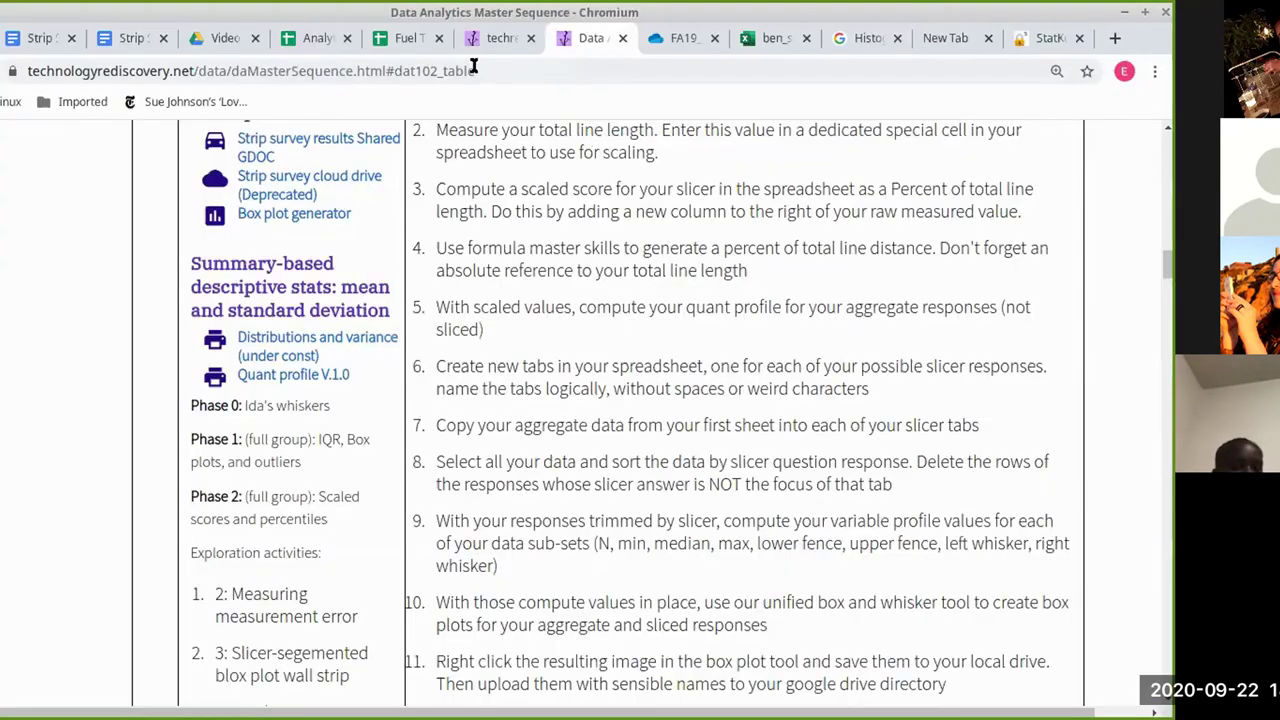
{"action": "left_click", "coordinate": [400, 45]}
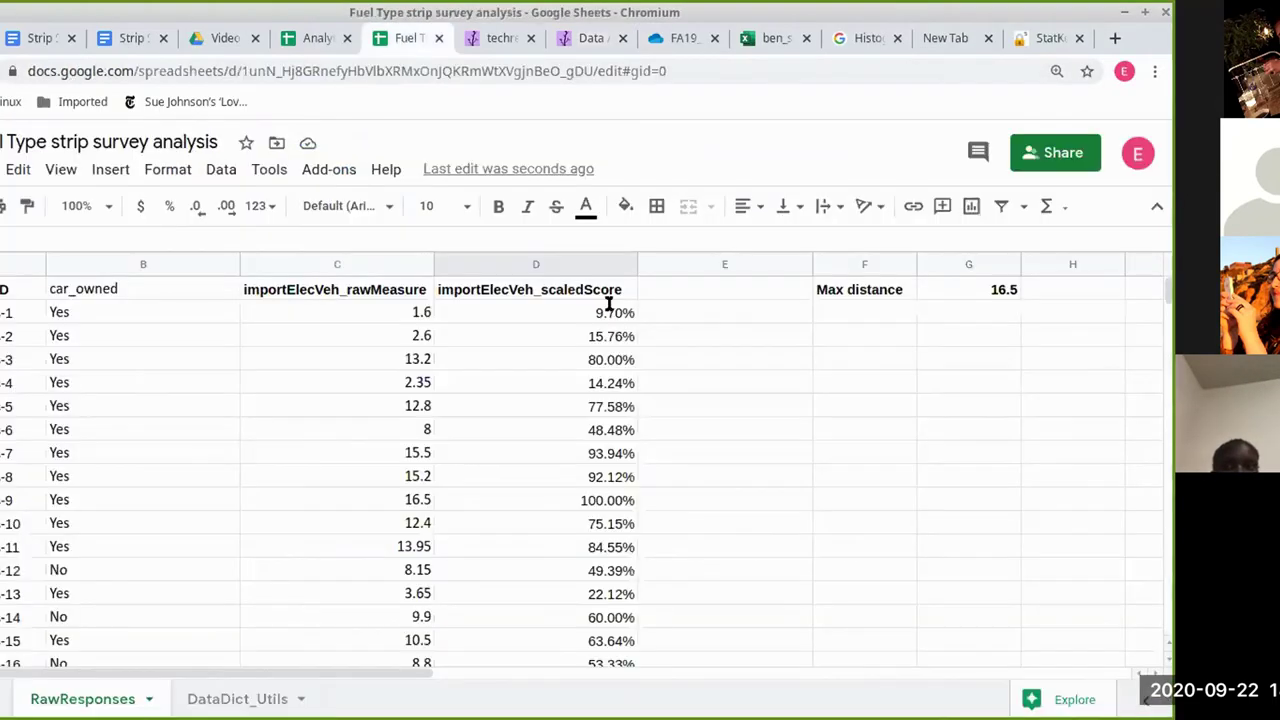
{"action": "left_click", "coordinate": [724, 380]}
{"action": "left_click", "coordinate": [828, 313]}
{"action": "left_click", "coordinate": [752, 378]}
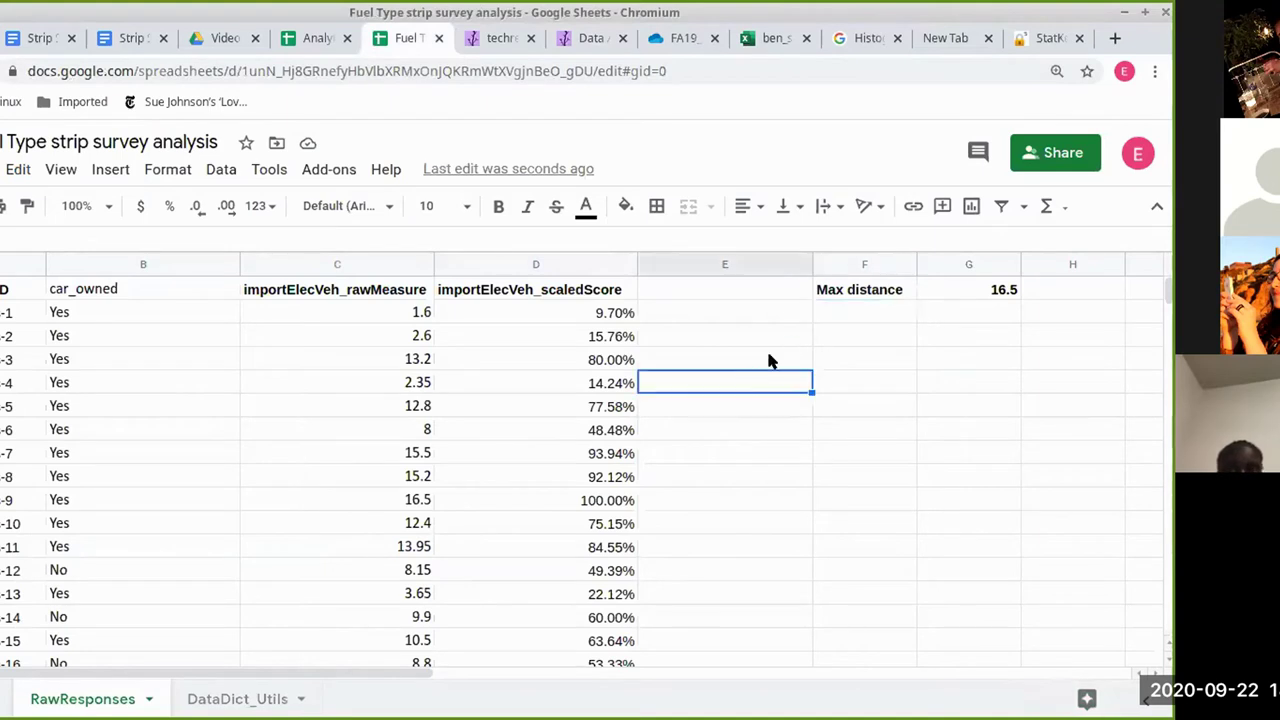
{"action": "left_click", "coordinate": [889, 314]}
{"action": "key", "text": "Down"}
{"action": "key", "text": "Down"}
{"action": "key", "text": "Up"}
{"action": "key", "text": "Up"}
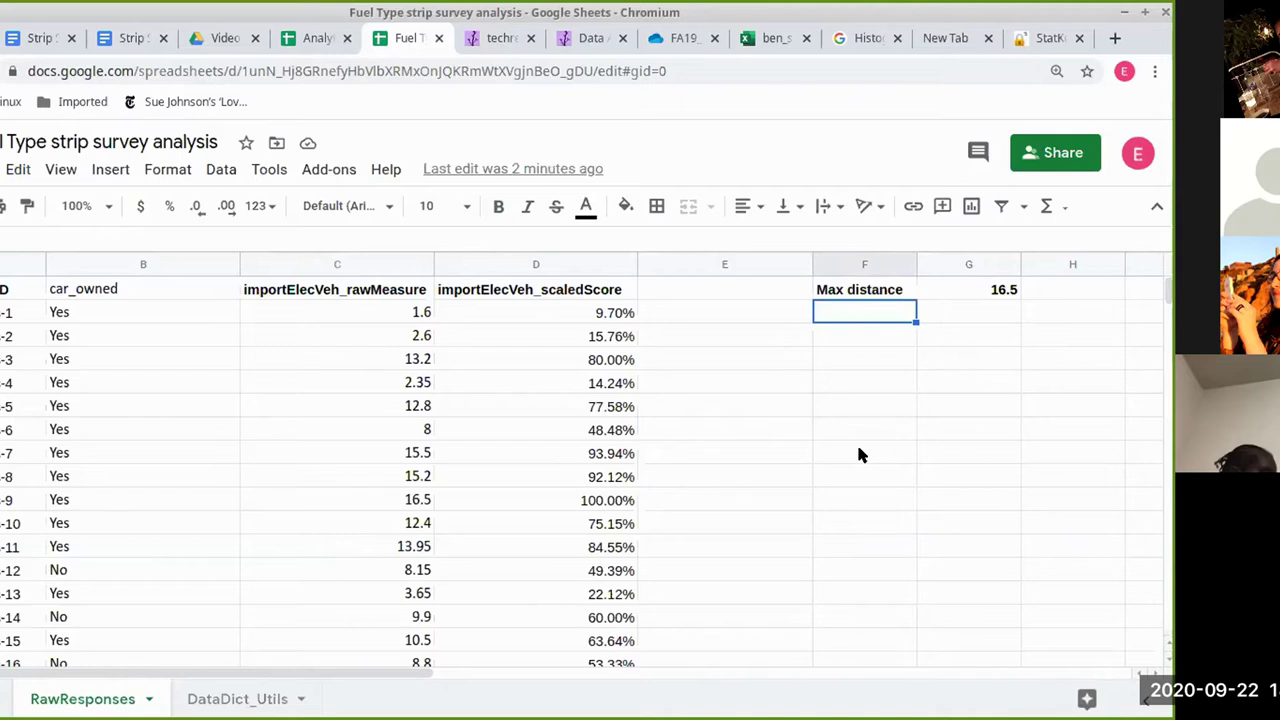
{"action": "left_click", "coordinate": [857, 452]}
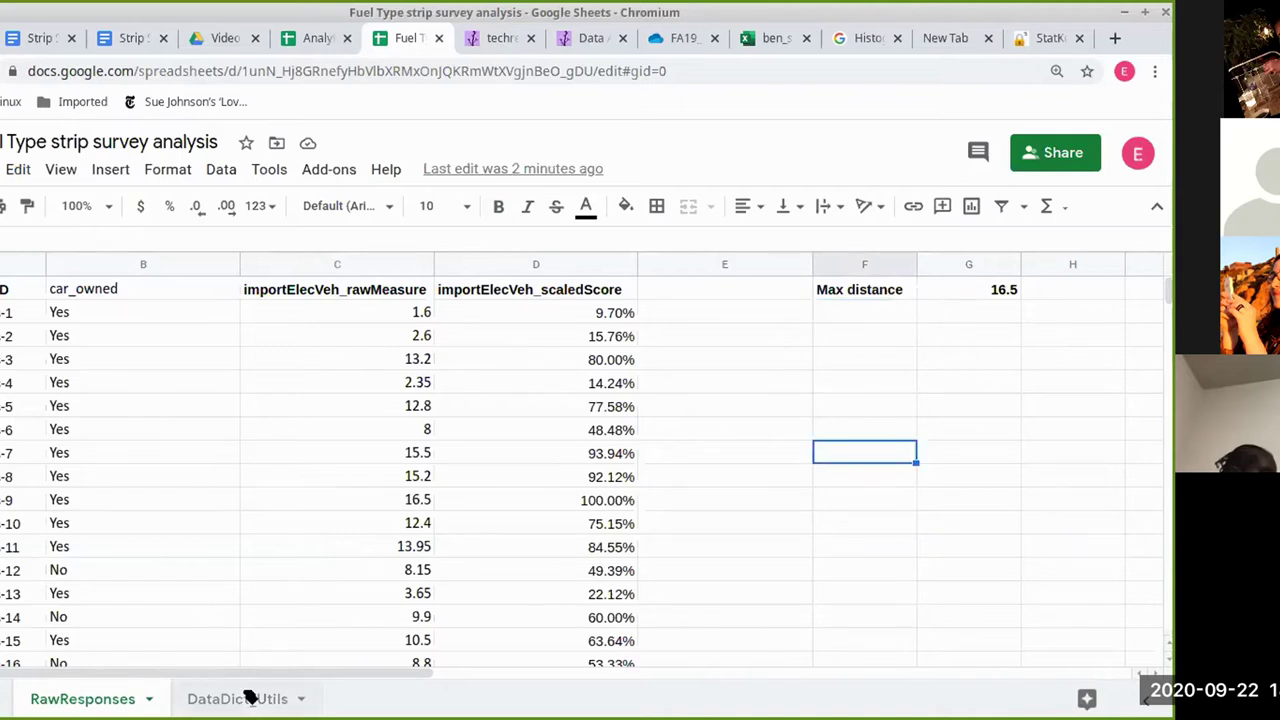
{"action": "left_click", "coordinate": [760, 361]}
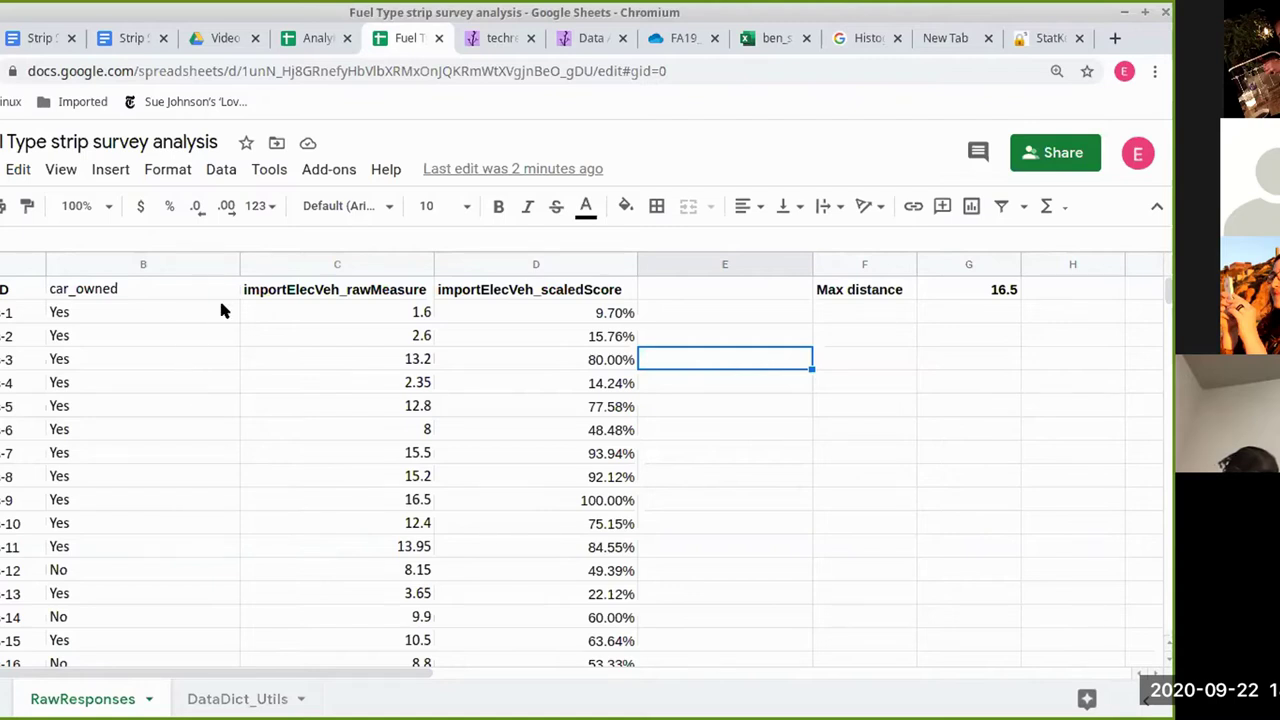
- Make the car_owned column header bold
{"action": "left_click", "coordinate": [176, 292]}
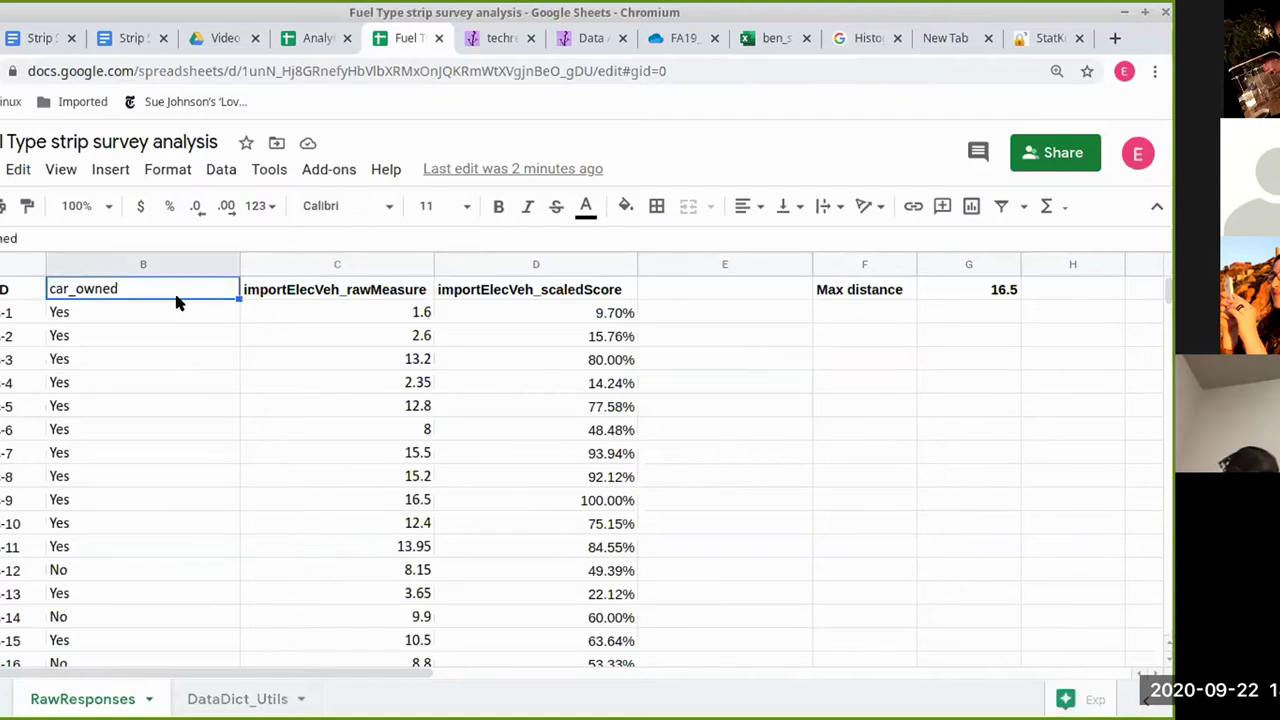
{"action": "key", "text": "ctrl+b"}
{"action": "left_click", "coordinate": [268, 305]}
{"action": "left_click", "coordinate": [1000, 402]}
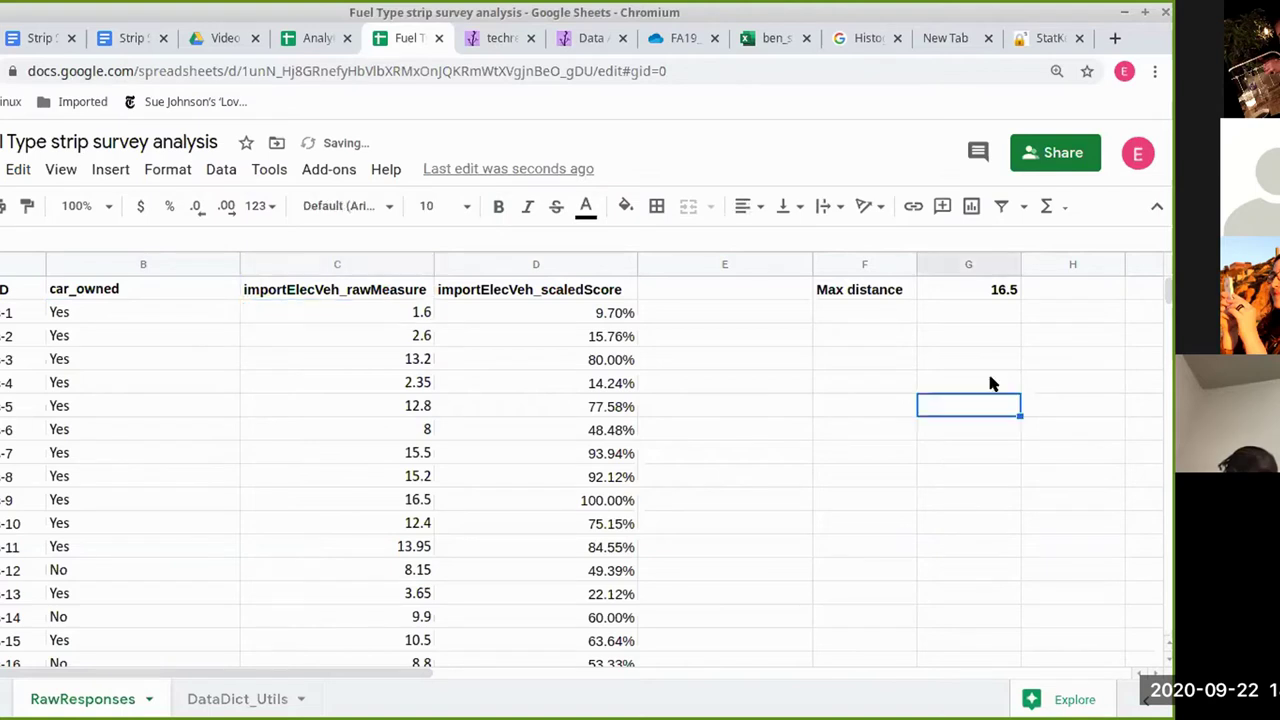
{"action": "left_click", "coordinate": [850, 312]}
{"action": "left_click", "coordinate": [862, 335]}
{"action": "left_click", "coordinate": [910, 456]}
- Show the browser in full screen and set the spreadsheet's zoom to 125%
{"action": "scroll", "coordinate": [865, 413], "scroll_direction": "right", "scroll_amount": 3}
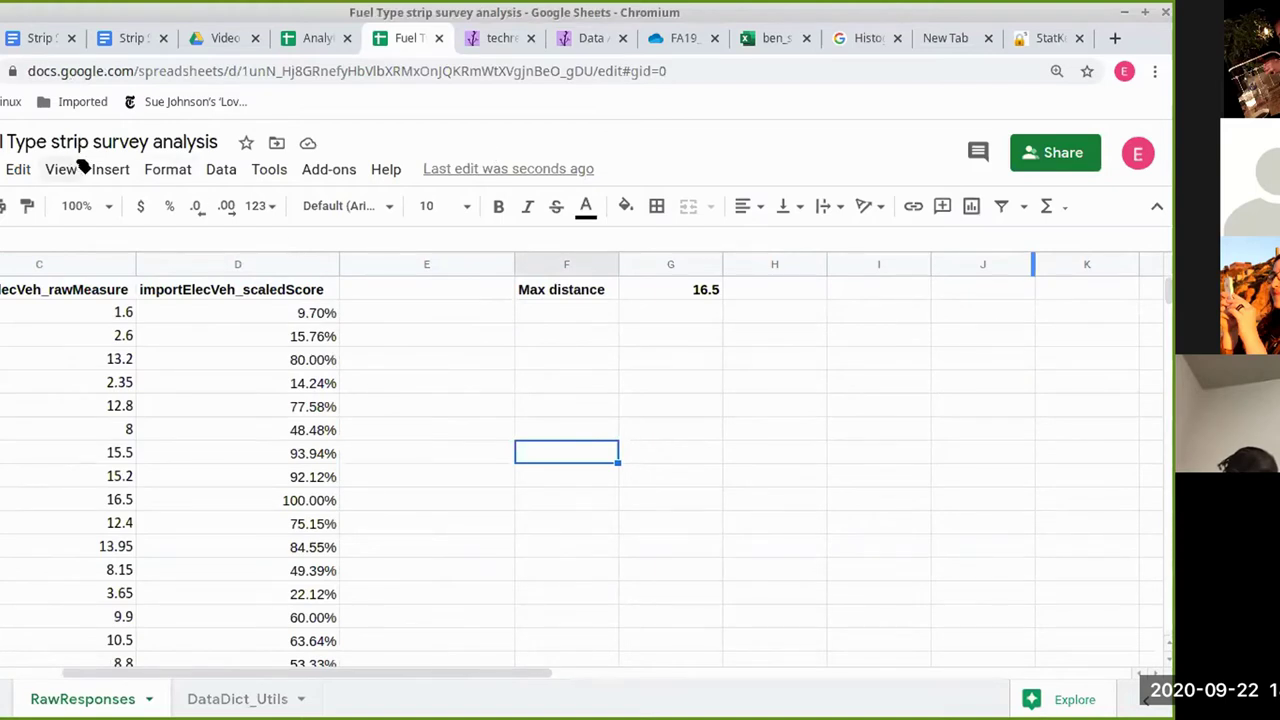
{"action": "key", "text": "F11"}
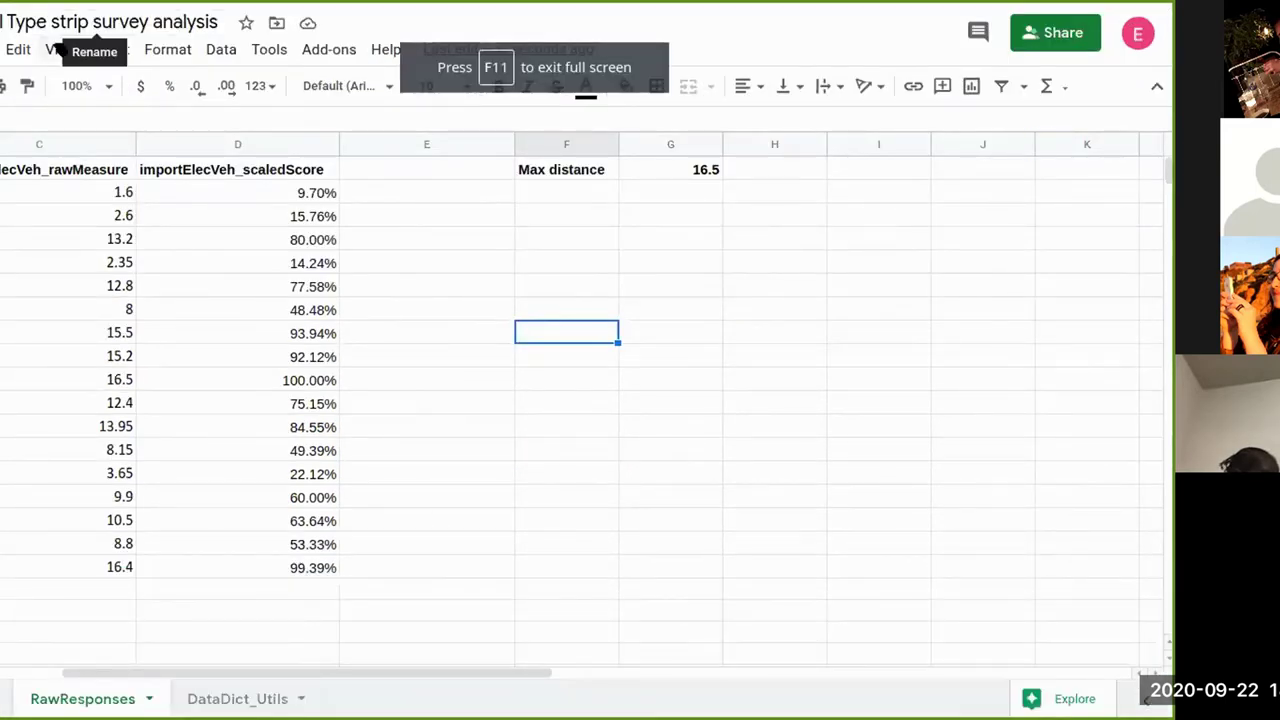
{"action": "left_click", "coordinate": [61, 49]}
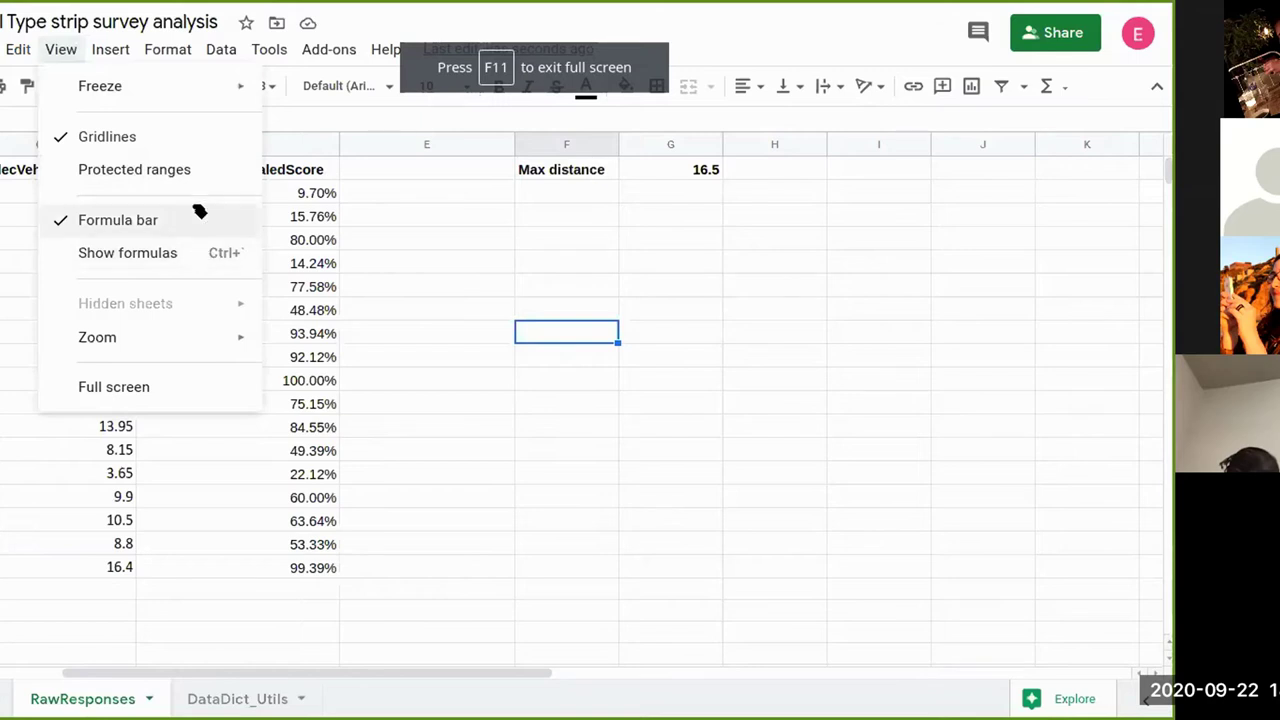
{"action": "mouse_move", "coordinate": [240, 332]}
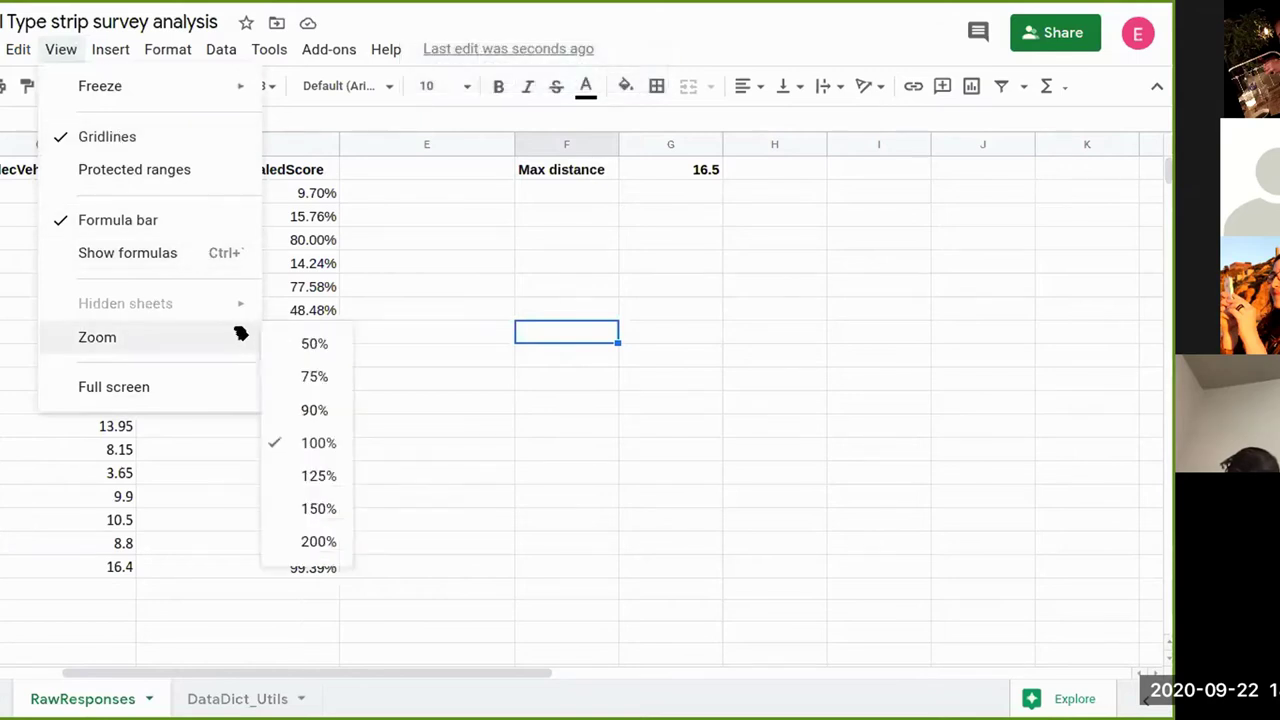
{"action": "left_click", "coordinate": [318, 476]}
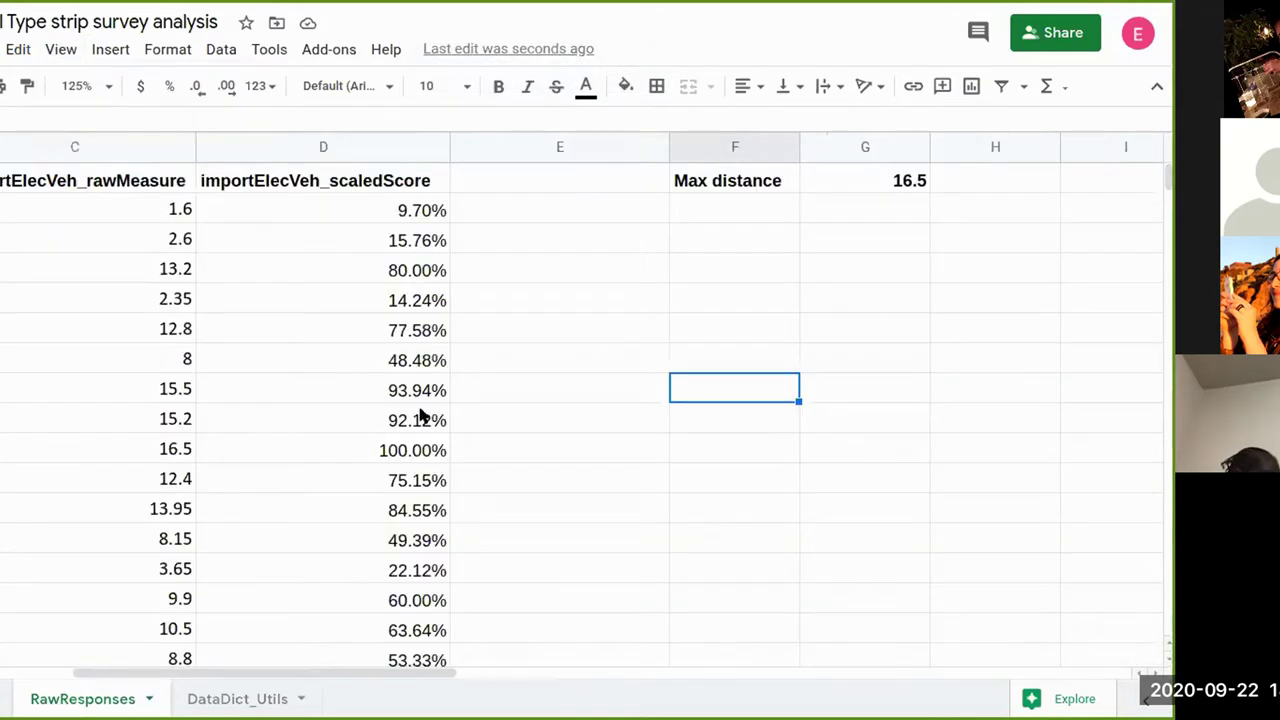
- Select the Max distance label together with its value cell and open the fill colour choices
{"action": "left_click", "coordinate": [766, 297]}
{"action": "left_click", "coordinate": [738, 210]}
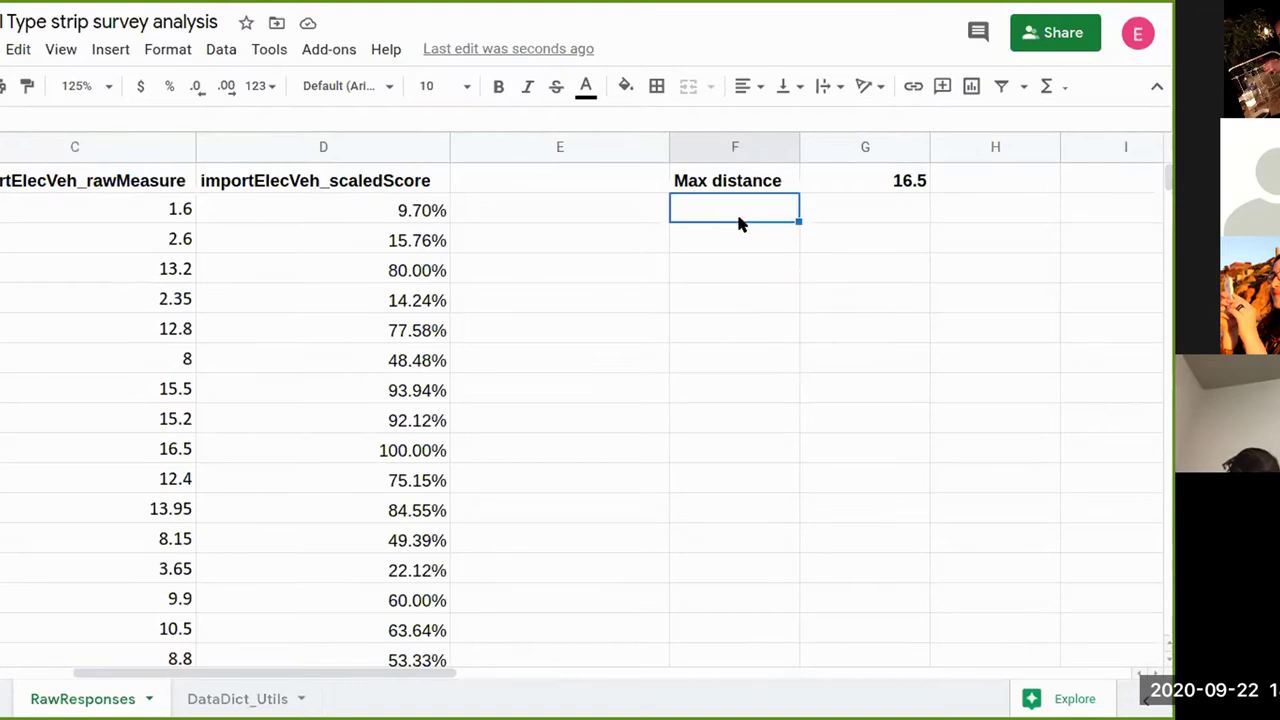
{"action": "key", "text": "Up"}
{"action": "key", "text": "shift+Right"}
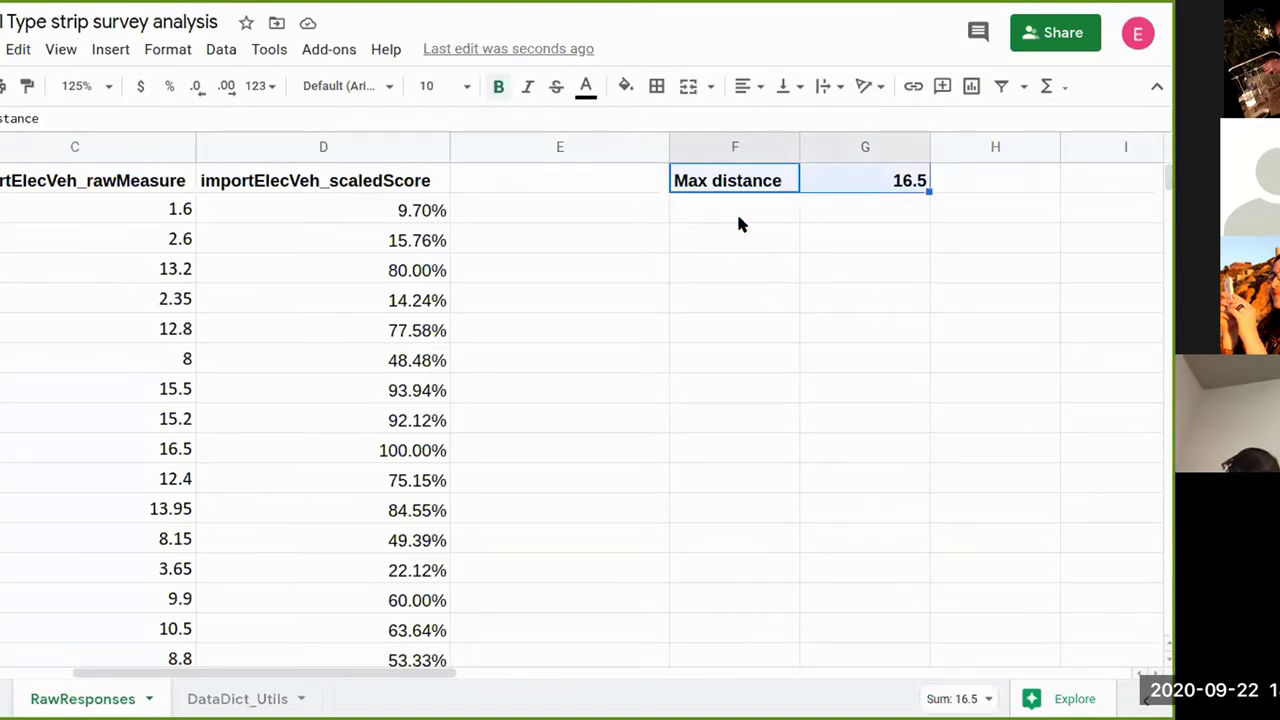
{"action": "left_click", "coordinate": [625, 86]}
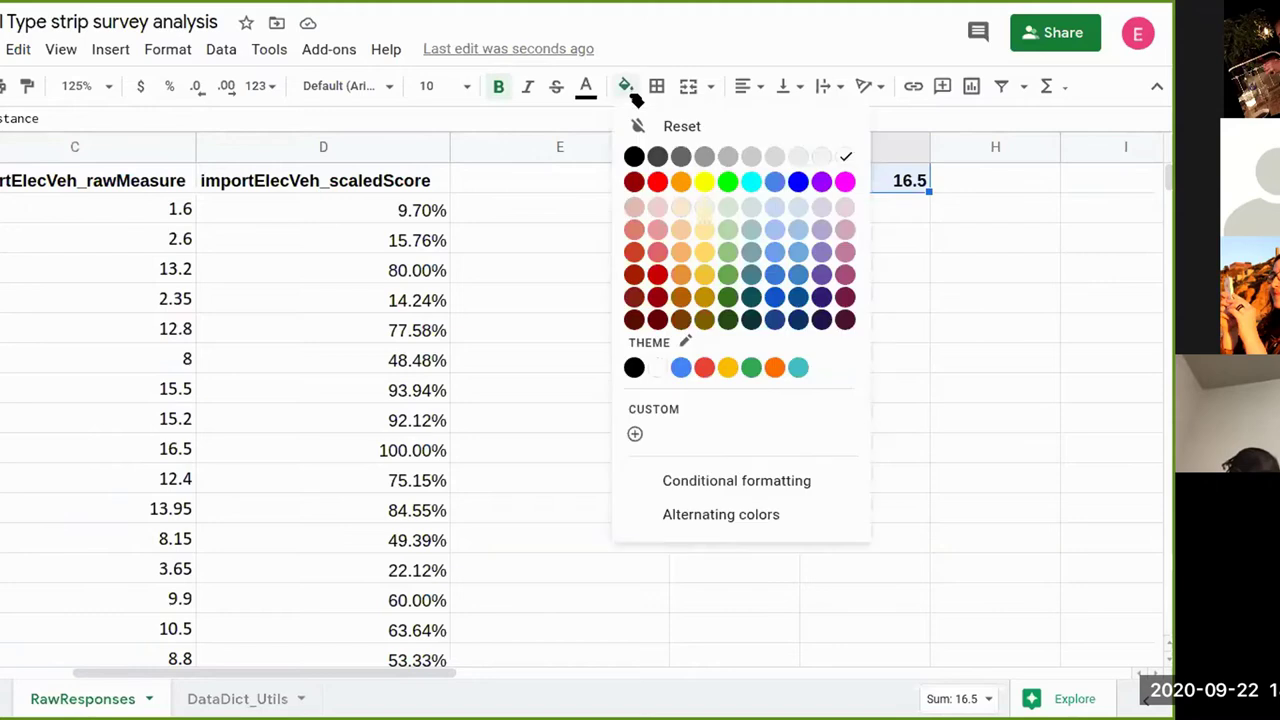
- Fill the Max distance cells with blue and enter the heading "Quantitative Profile of importElecVeh_scaledScore" in cell F3
{"action": "left_click", "coordinate": [778, 182]}
{"action": "left_click", "coordinate": [789, 247]}
{"action": "type", "text": "A"}
{"action": "key", "text": "BackSpace"}
{"action": "type", "text": "Quantitative Profile of V"}
{"action": "key", "text": "BackSpace"}
{"action": "type", "text": "S"}
{"action": "key", "text": "BackSpace"}
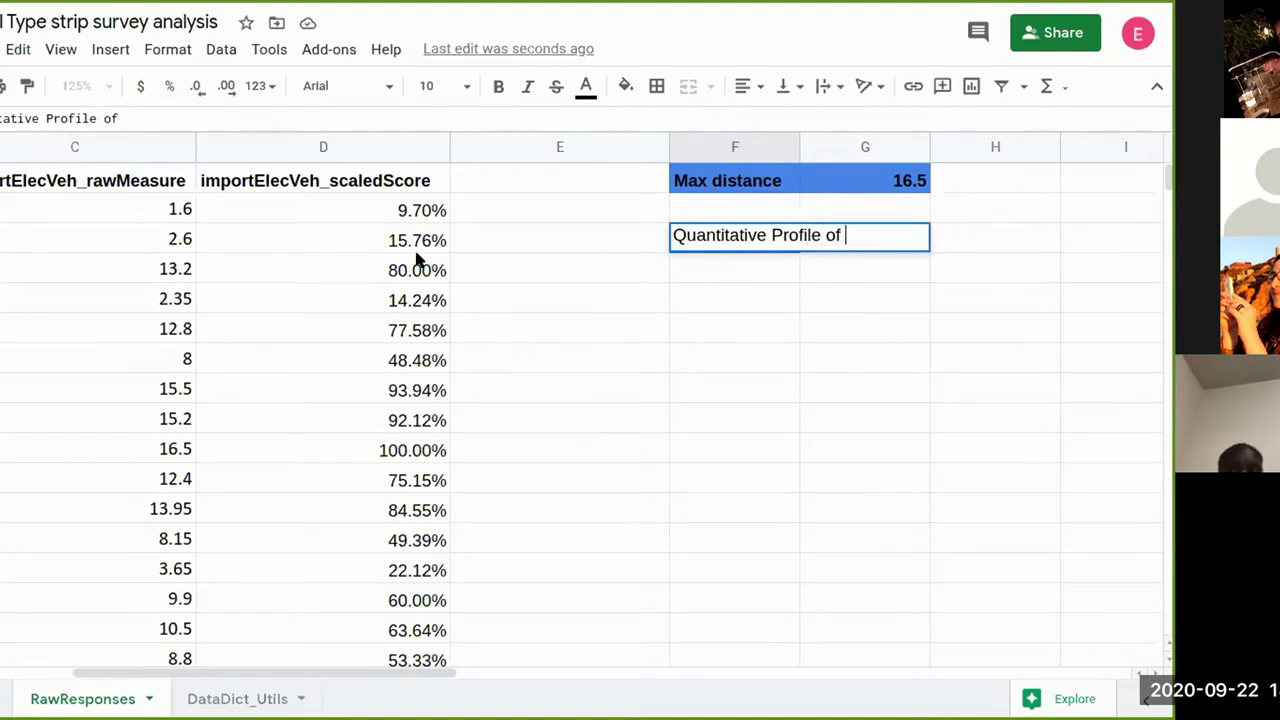
{"action": "type", "text": "imp"}
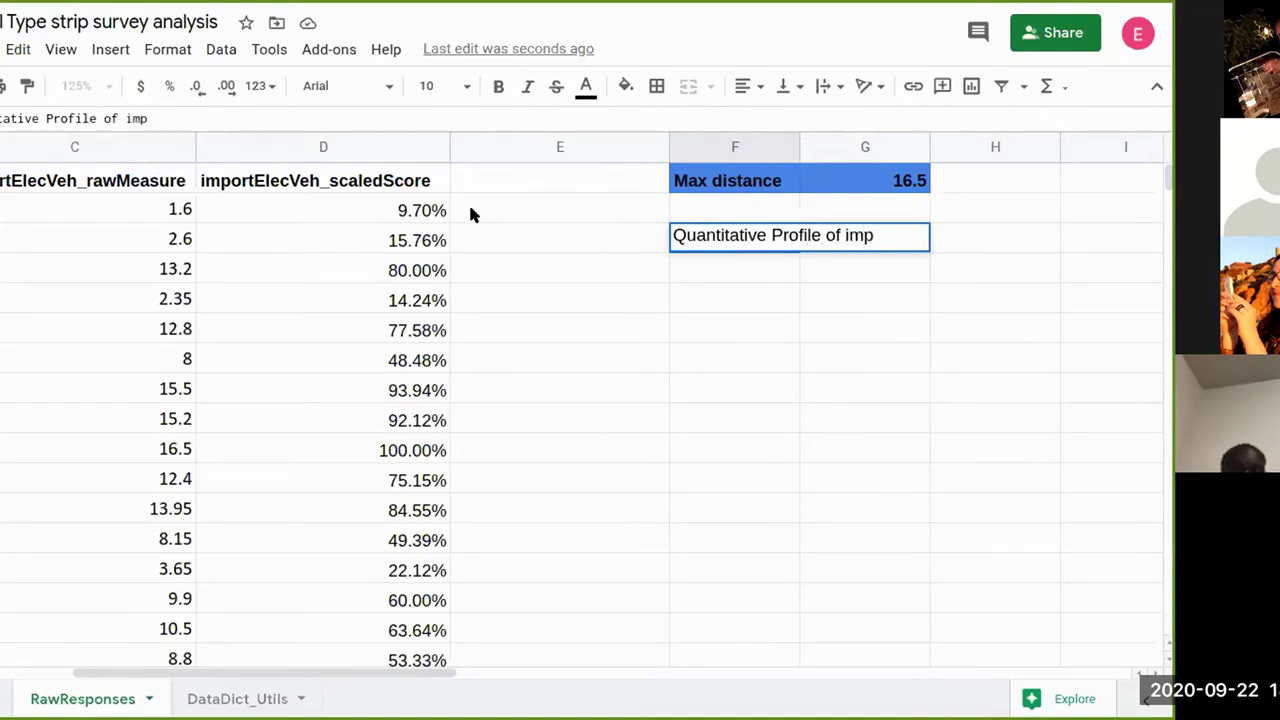
{"action": "type", "text": "or"}
{"action": "key", "text": "BackSpace"}
{"action": "type", "text": "ortElecVV"}
{"action": "key", "text": "BackSpace"}
{"action": "type", "text": "eh_scaledScore"}
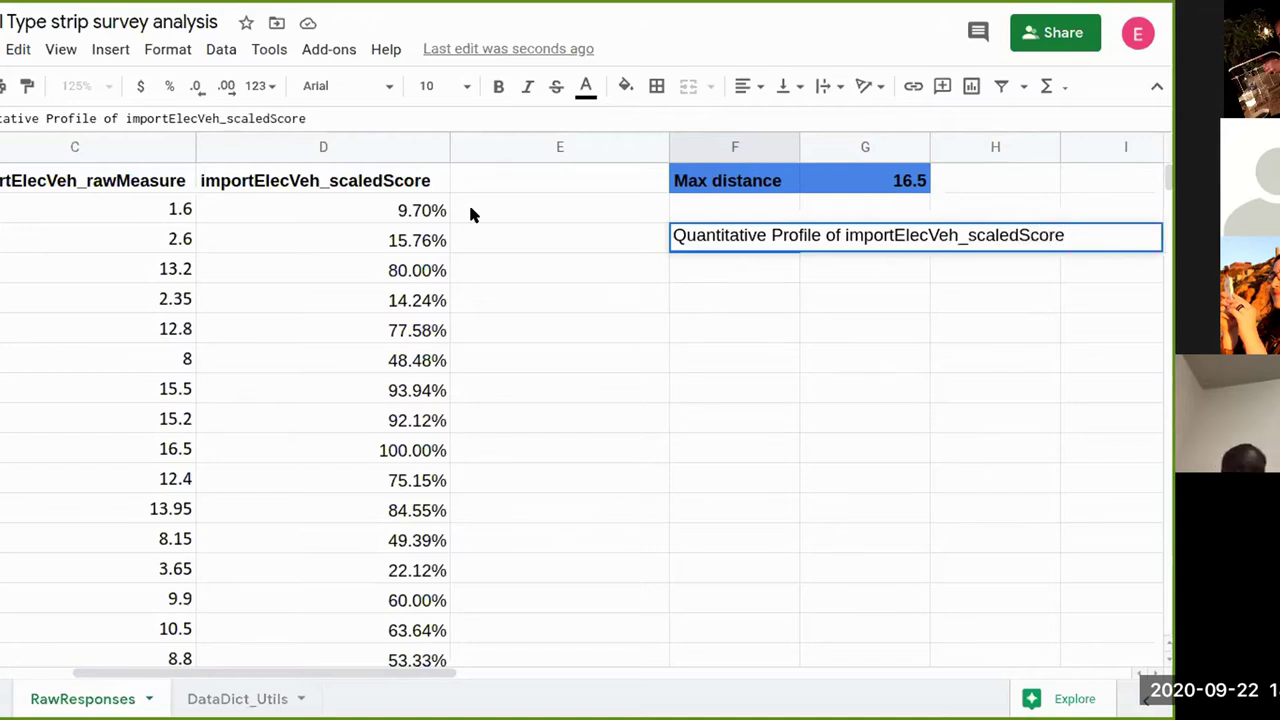
{"action": "key", "text": "Return"}
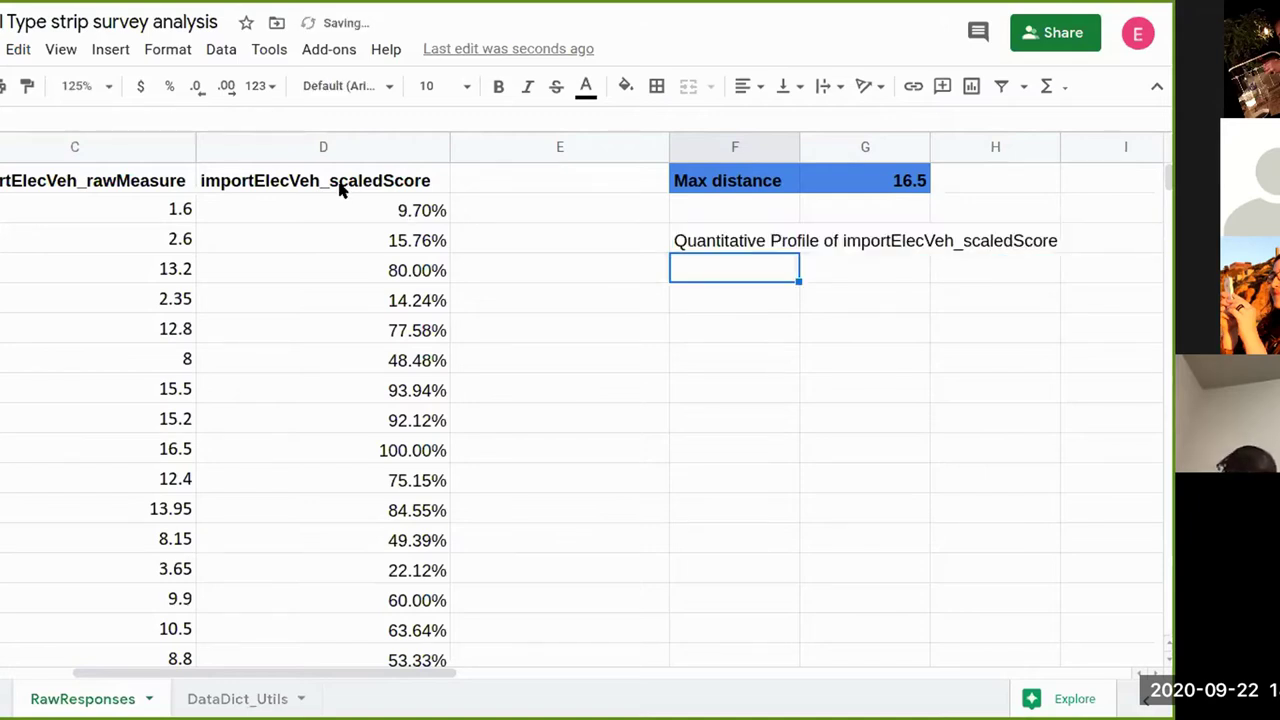
- Rename the column A header in cell A1 to survey_id
{"action": "left_click", "coordinate": [390, 188]}
{"action": "key", "text": "Left"}
{"action": "key", "text": "Left"}
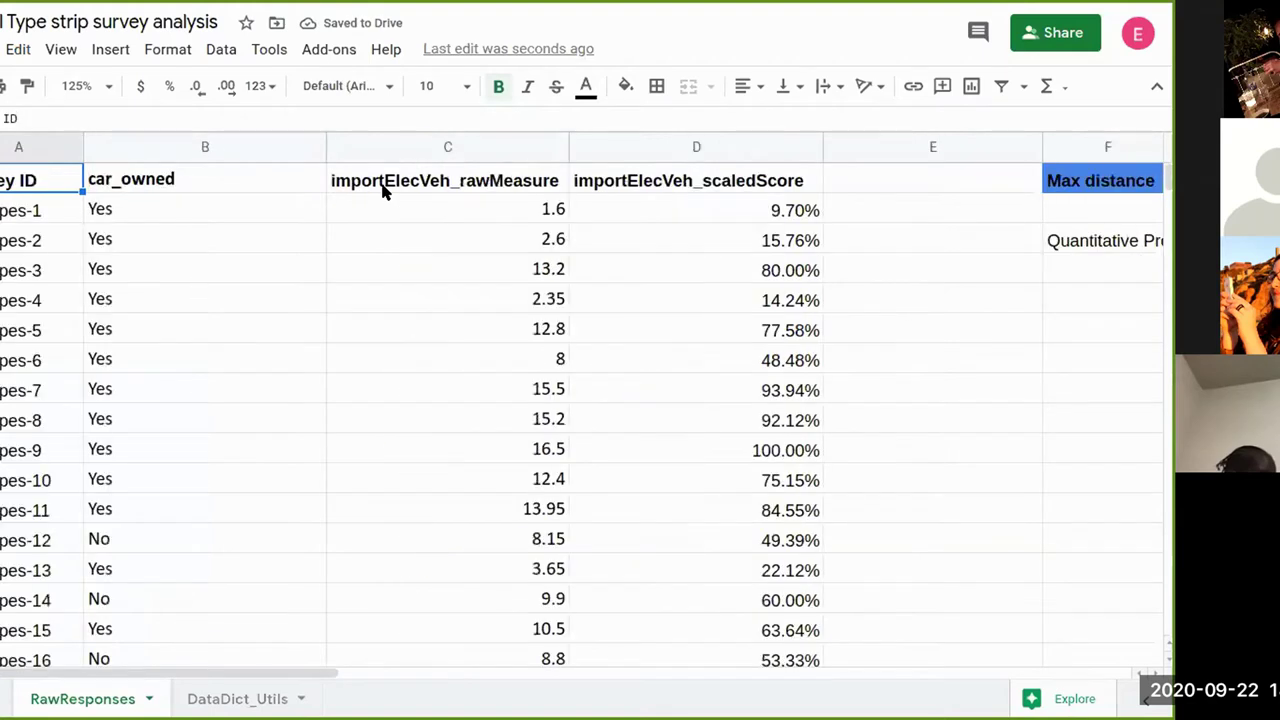
{"action": "key", "text": "Left"}
{"action": "type", "text": "survey_"}
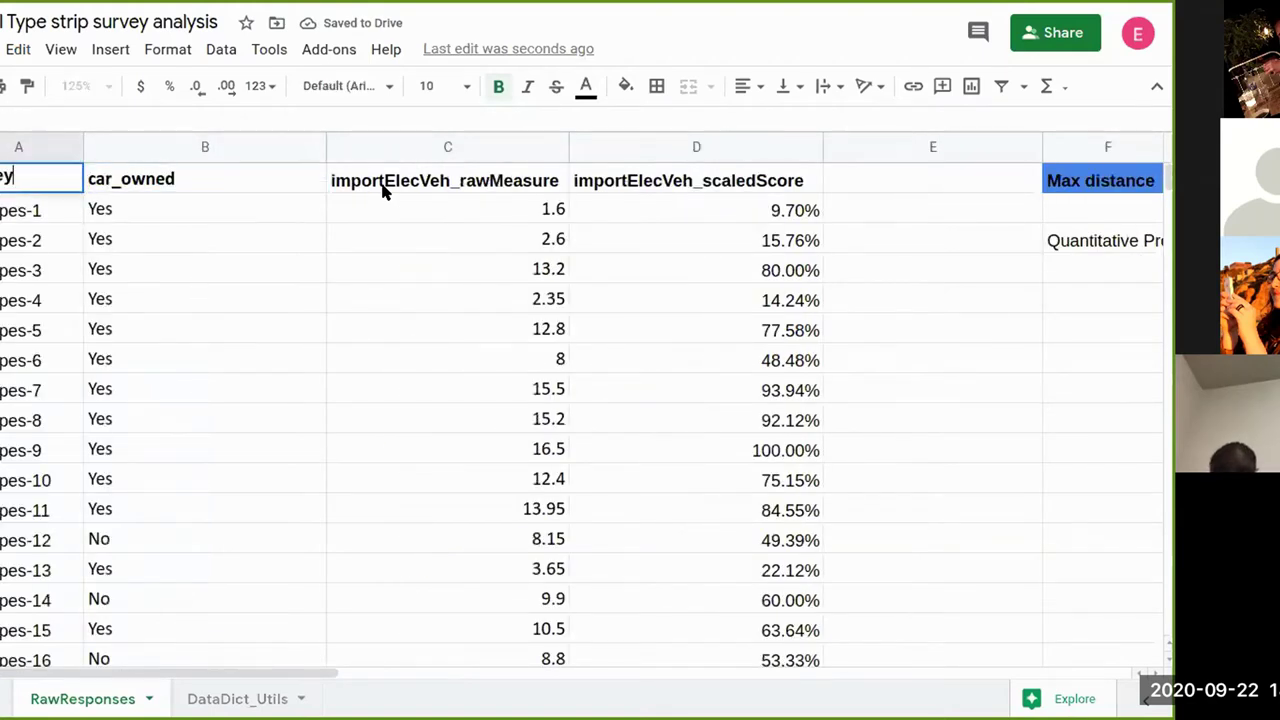
{"action": "type", "text": "id"}
{"action": "key", "text": "Return"}
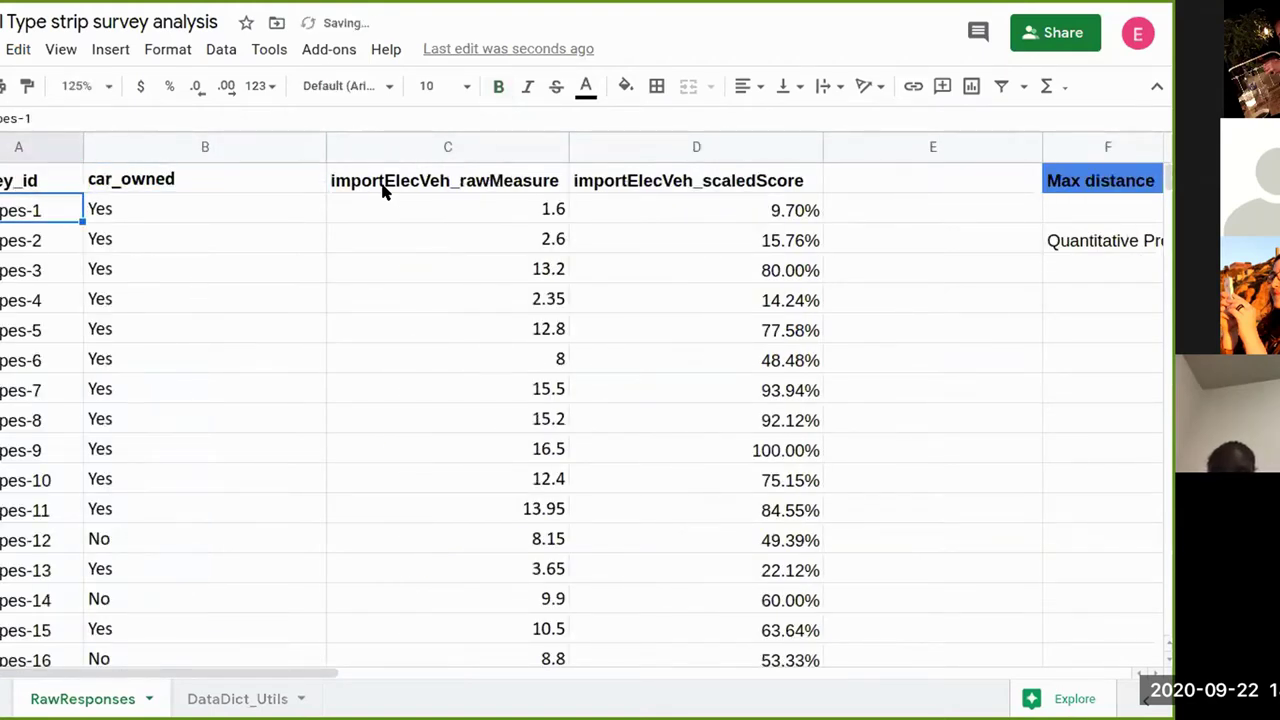
- Fill the range F3:H14, starting at the Quantitative Profile heading, with light yellow
{"action": "key", "text": "Right"}
{"action": "key", "text": "Right"}
{"action": "key", "text": "Right"}
{"action": "key", "text": "Right"}
{"action": "key", "text": "Right"}
{"action": "key", "text": "Down"}
{"action": "key", "text": "Right"}
{"action": "key", "text": "Right"}
{"action": "key", "text": "Left"}
{"action": "key", "text": "Left"}
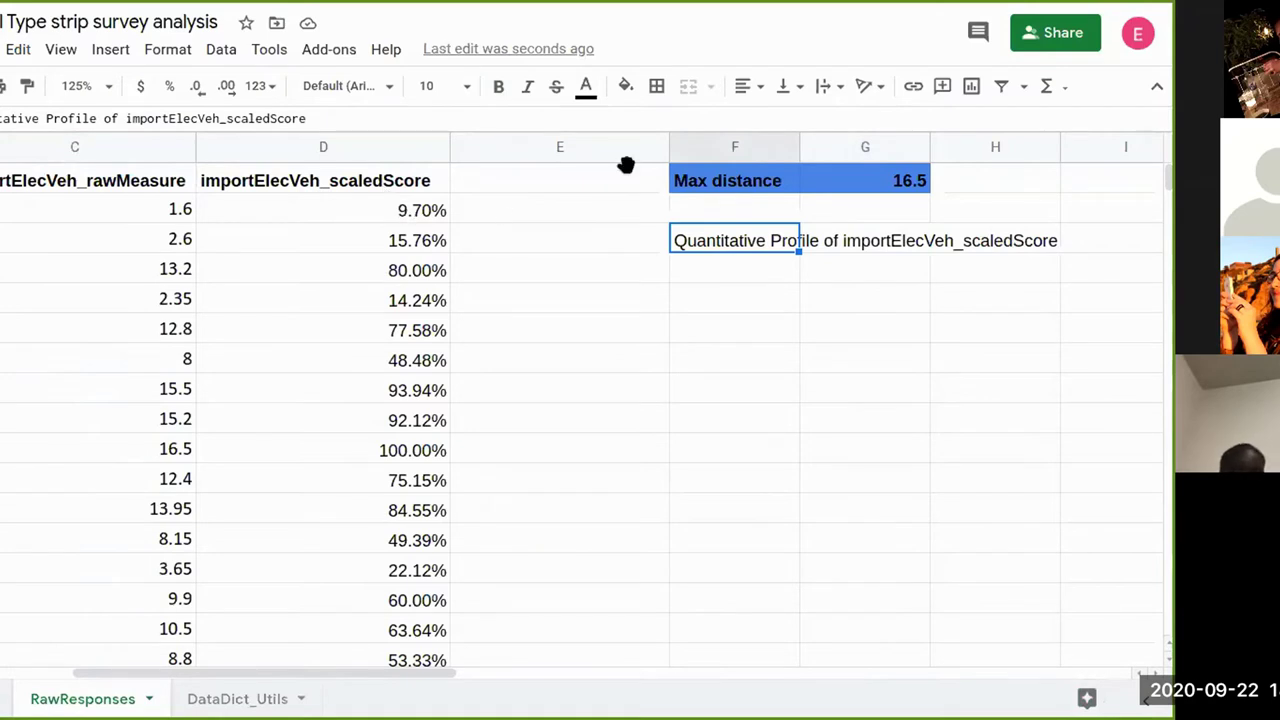
{"action": "key", "text": "shift+Down"}
{"action": "key", "text": "shift+Down"}
{"action": "key", "text": "shift+Right"}
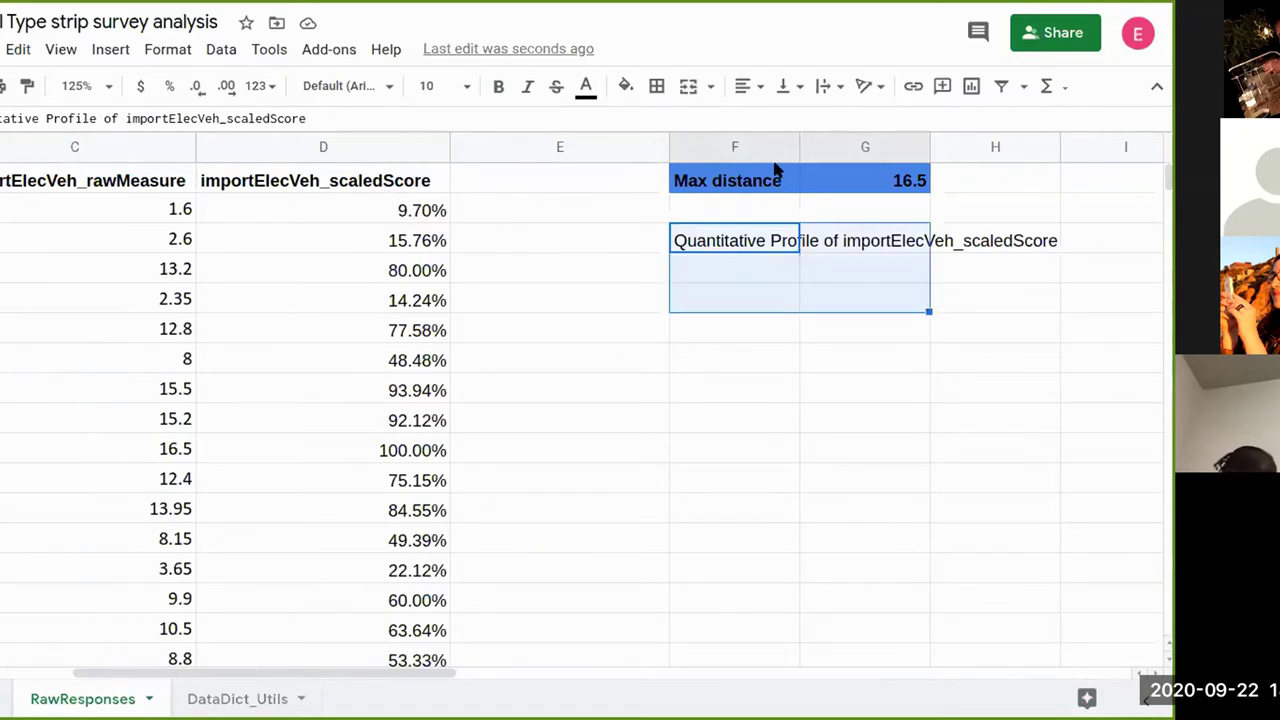
{"action": "key", "text": "shift+Right"}
{"action": "key", "text": "shift+Down"}
{"action": "key", "text": "shift+Down"}
{"action": "key", "text": "shift+Down"}
{"action": "key", "text": "shift+Down"}
{"action": "key", "text": "shift+Down"}
{"action": "key", "text": "shift+Down"}
{"action": "key", "text": "shift+Down"}
{"action": "key", "text": "shift+Down"}
{"action": "key", "text": "shift+Down"}
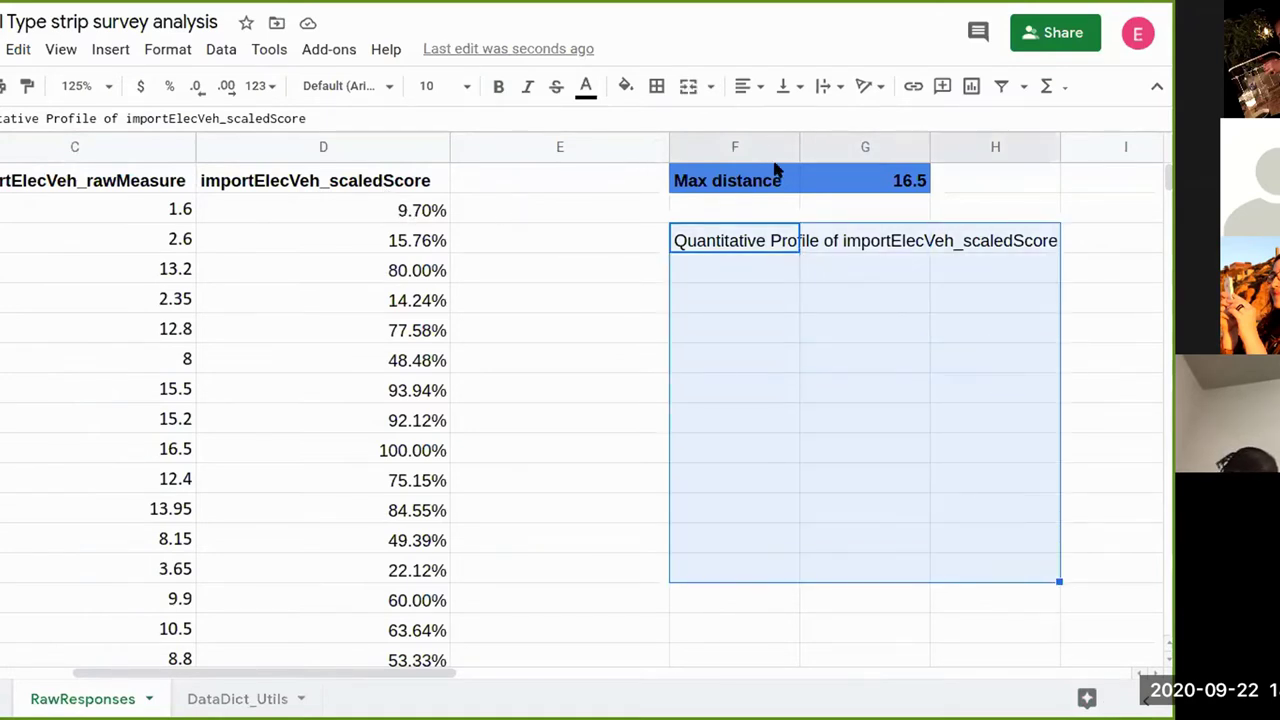
{"action": "left_click", "coordinate": [627, 85]}
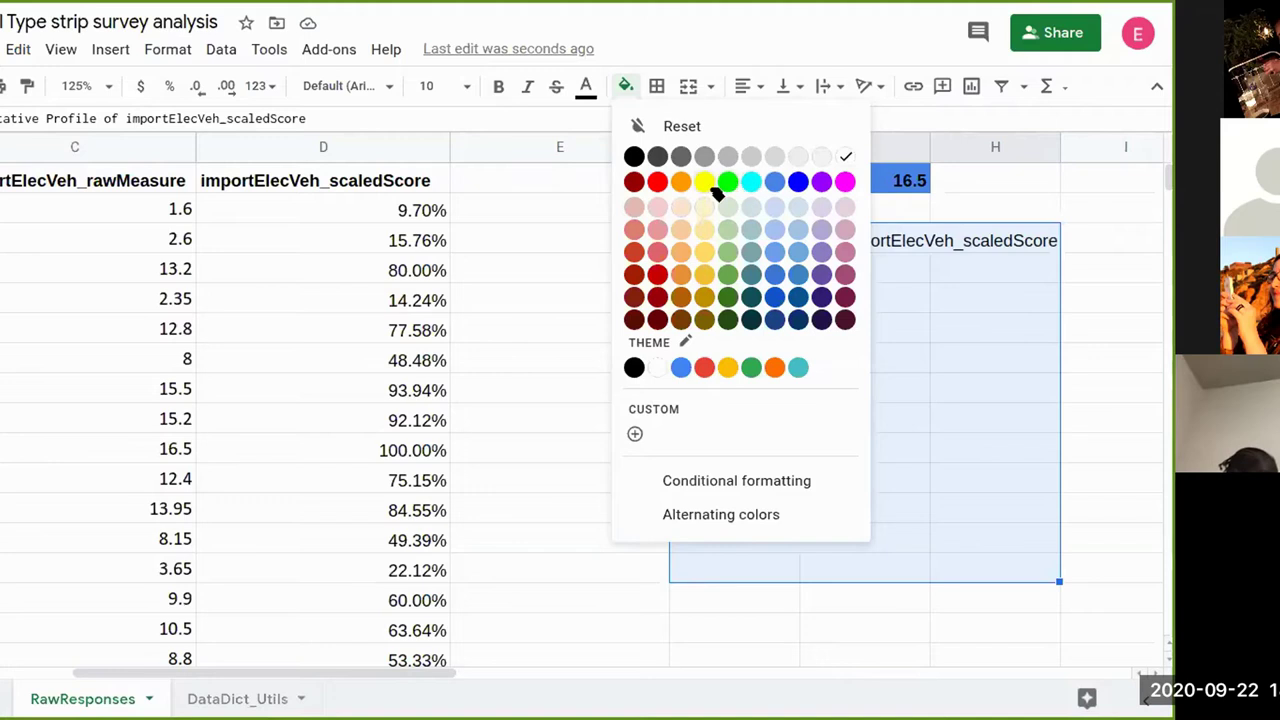
{"action": "left_click", "coordinate": [706, 237]}
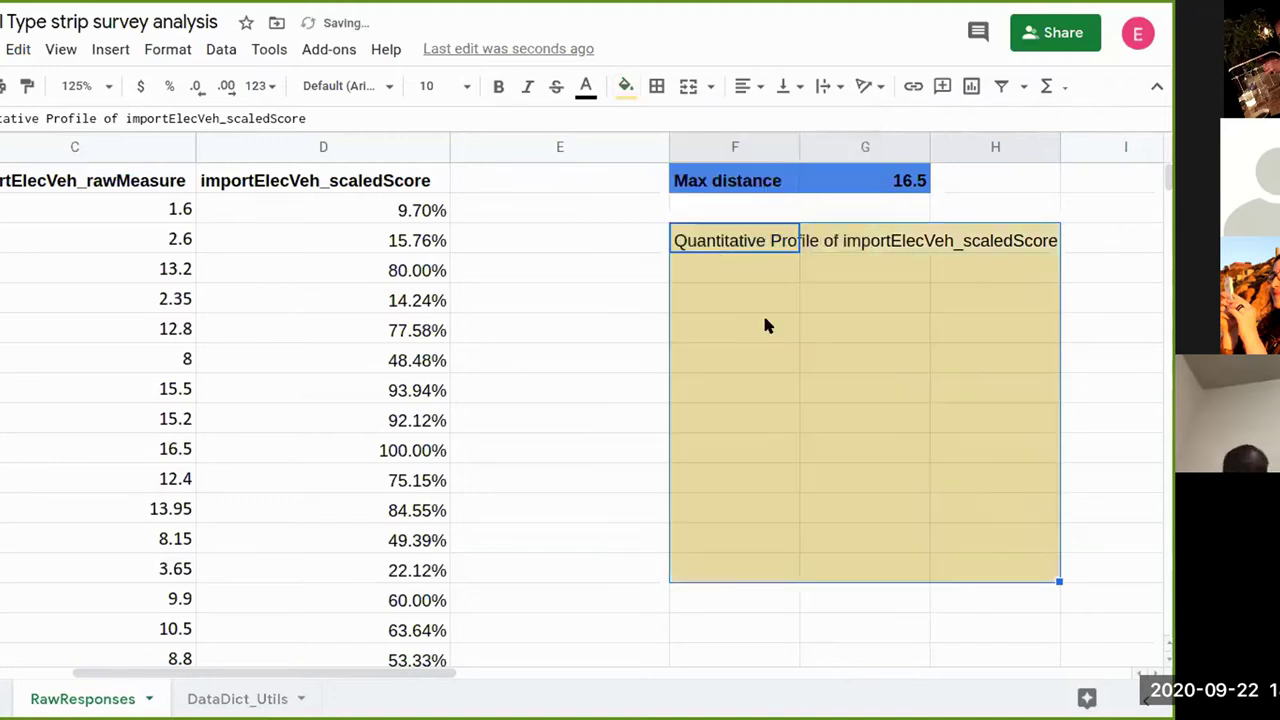
{"action": "left_click", "coordinate": [786, 357]}
{"action": "left_click", "coordinate": [724, 274]}
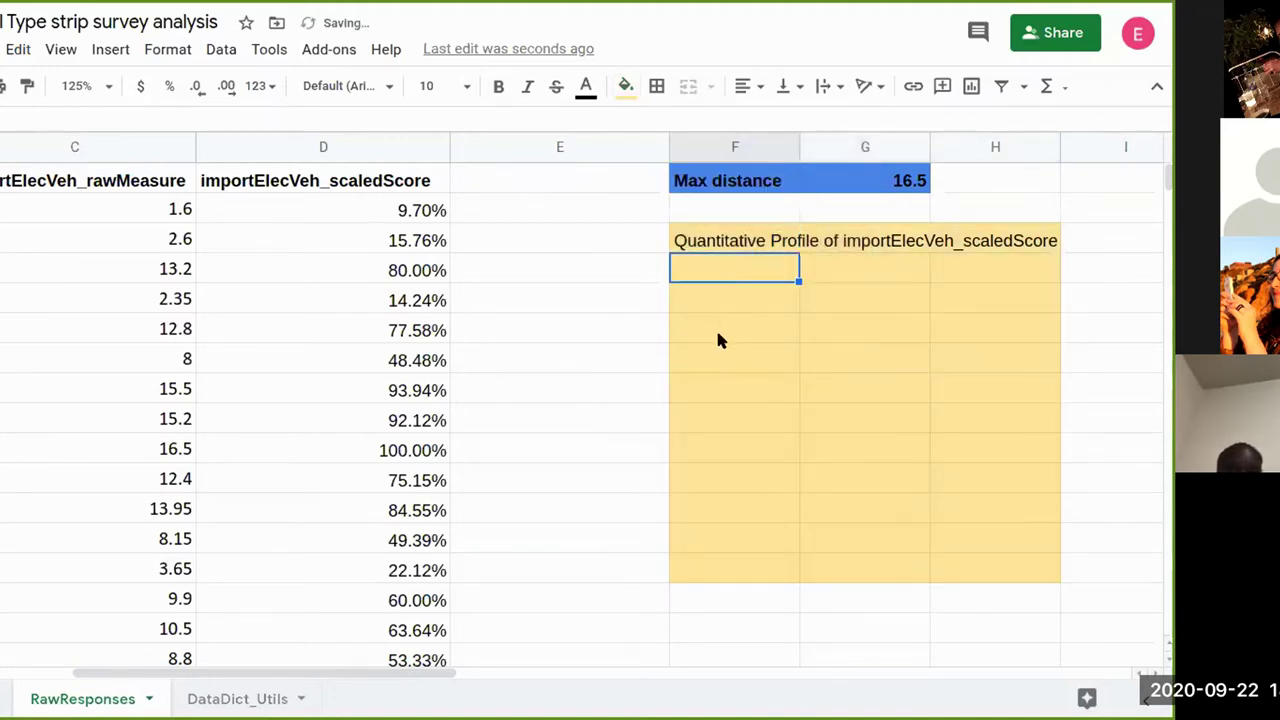
- Switch to quantVariableProfile_v1.odt in LibreOffice Writer and copy the blank relative standing statistics cells from min to upper outliers
{"action": "key", "text": "alt+Tab"}
{"action": "key", "text": "alt+Tab"}
{"action": "key", "text": "alt+Tab"}
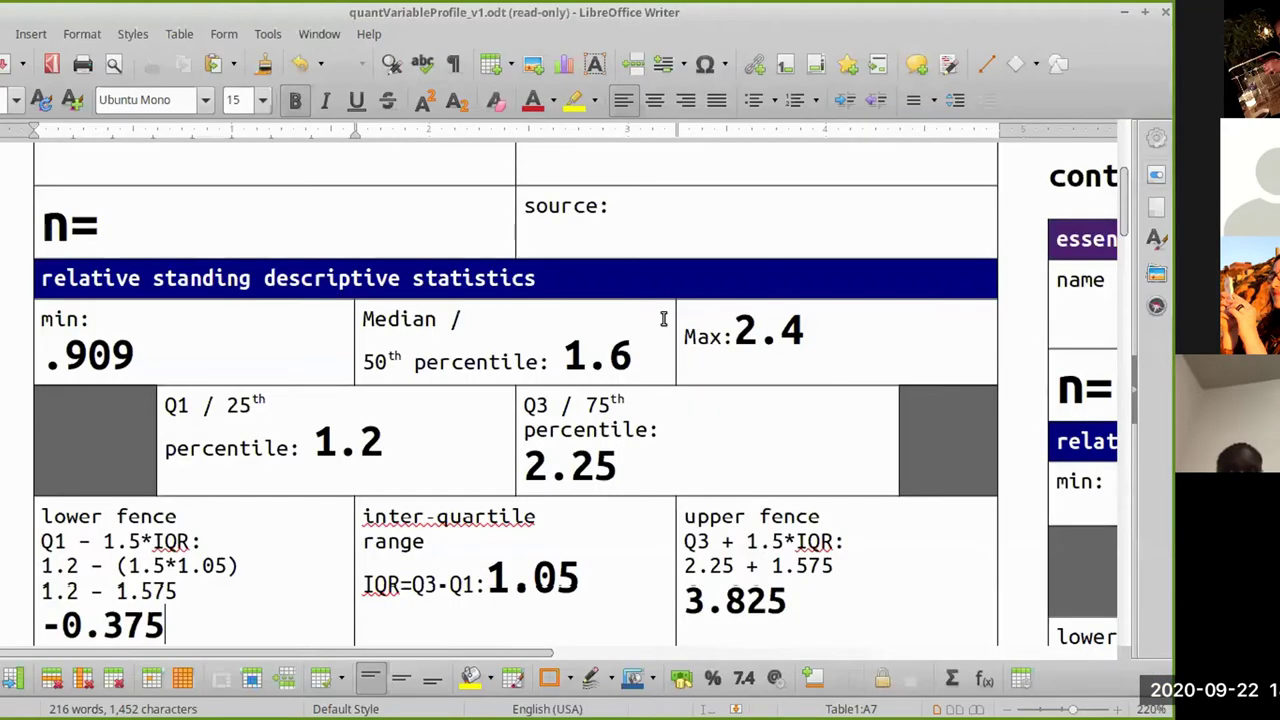
{"action": "scroll", "coordinate": [600, 360], "scroll_direction": "down", "scroll_amount": 3}
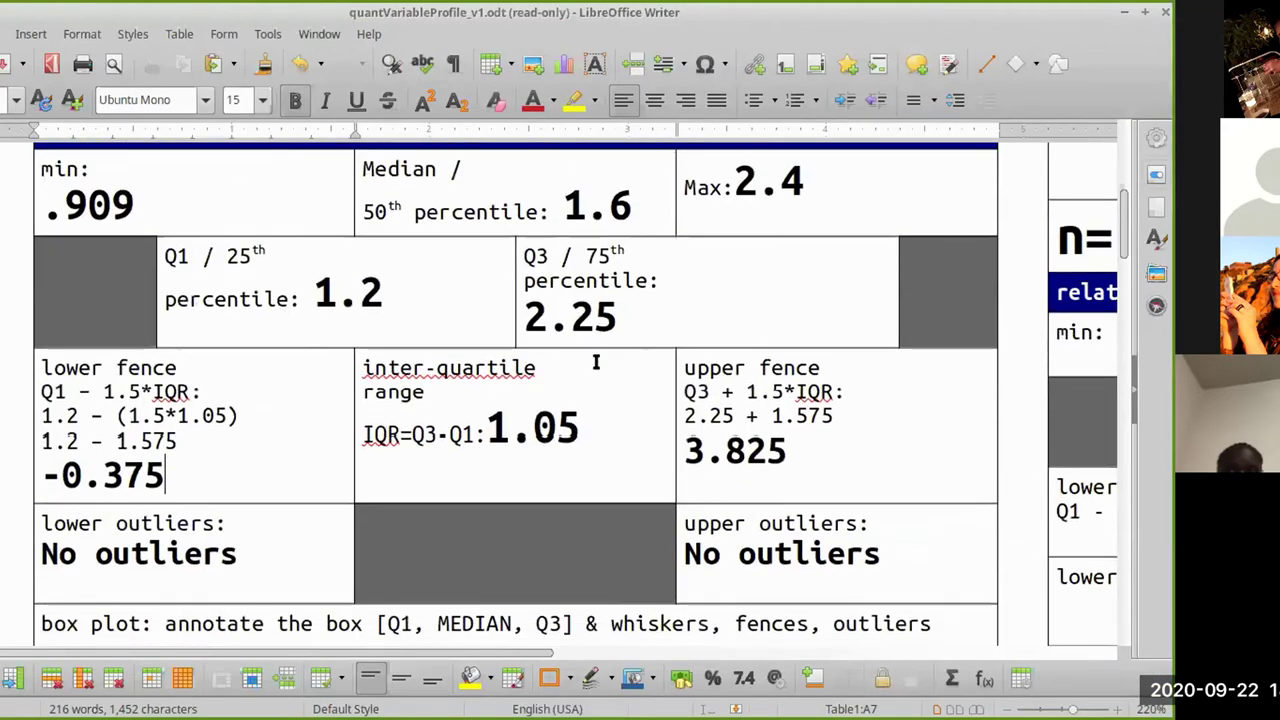
{"action": "scroll", "coordinate": [595, 362], "scroll_direction": "down", "scroll_amount": 1}
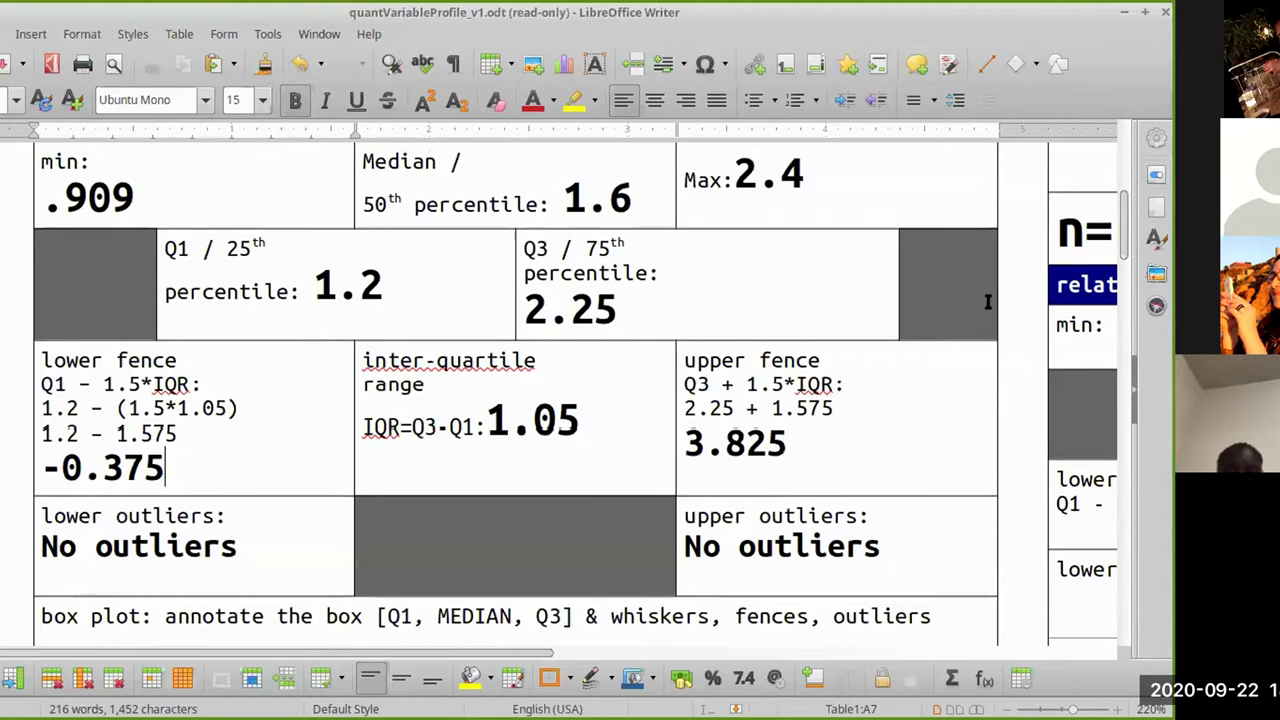
{"action": "scroll", "coordinate": [987, 302], "scroll_direction": "right", "scroll_amount": 5}
{"action": "scroll", "coordinate": [987, 302], "scroll_direction": "down", "scroll_amount": 2}
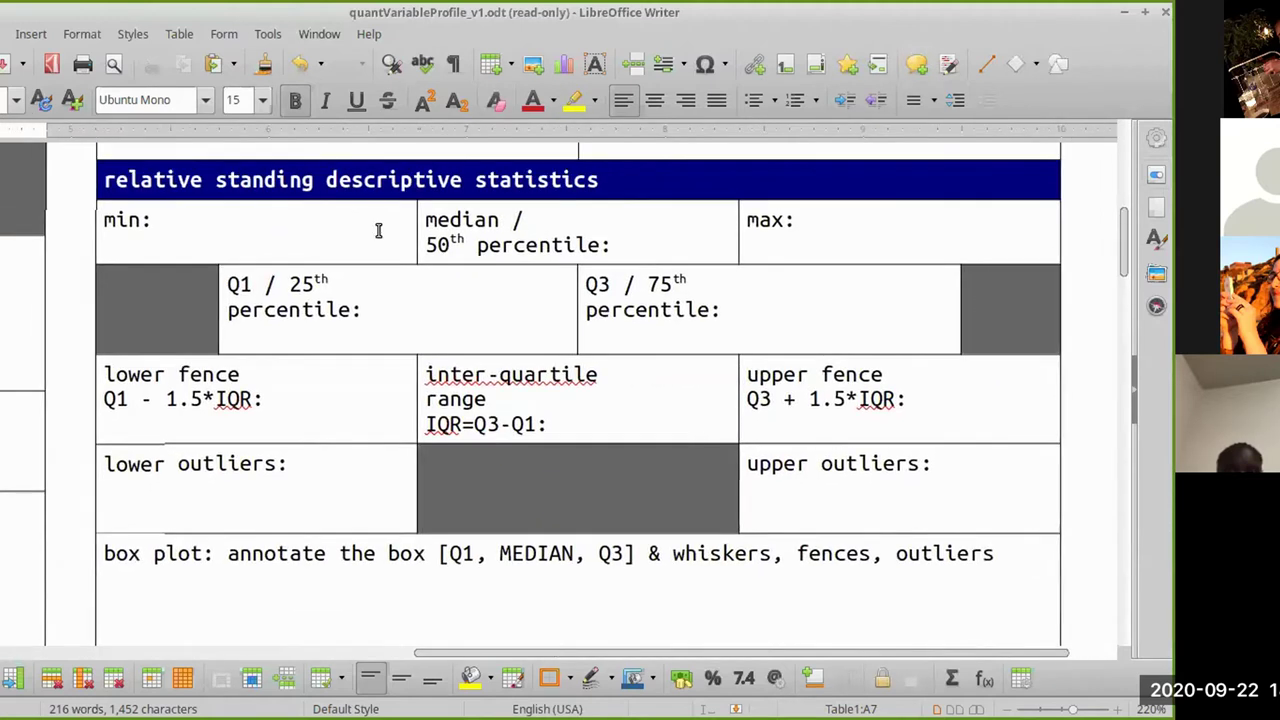
{"action": "left_click_drag", "start_coordinate": [104, 219], "coordinate": [922, 520]}
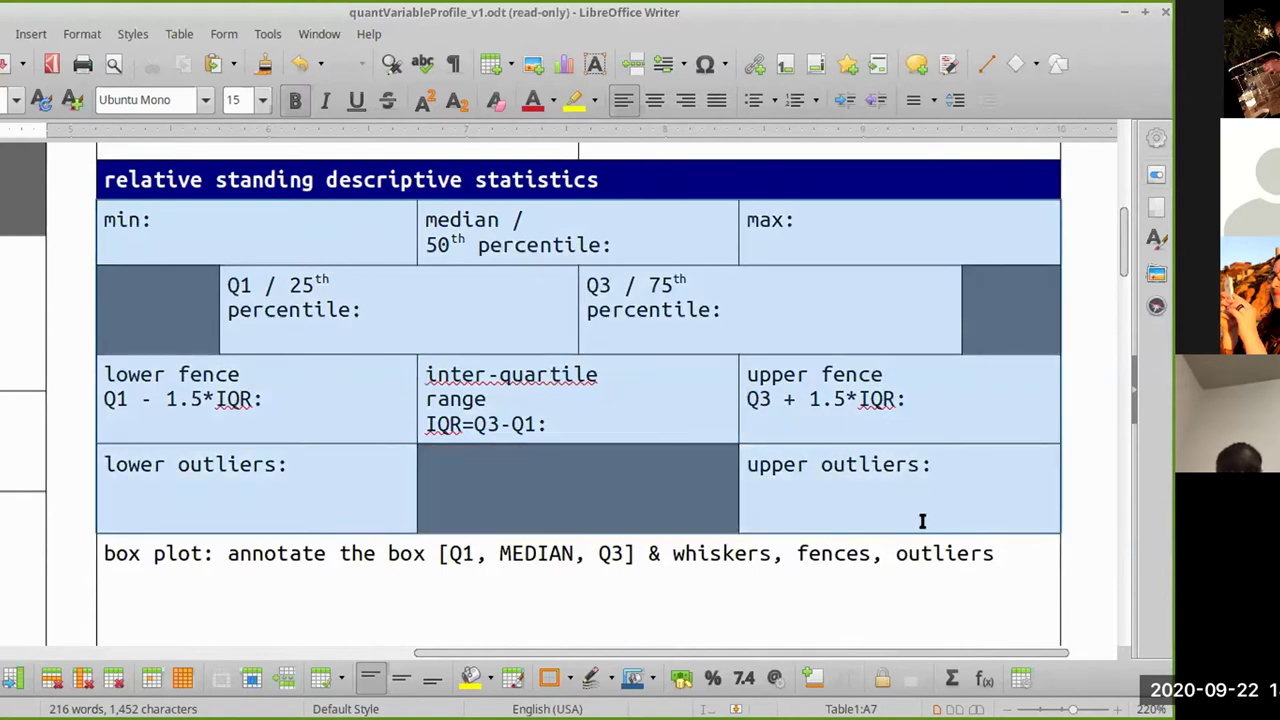
- Return to the survey analysis spreadsheet and paste the copied statistics template at cell F15, directly below the yellow block
{"action": "key", "text": "alt+Tab"}
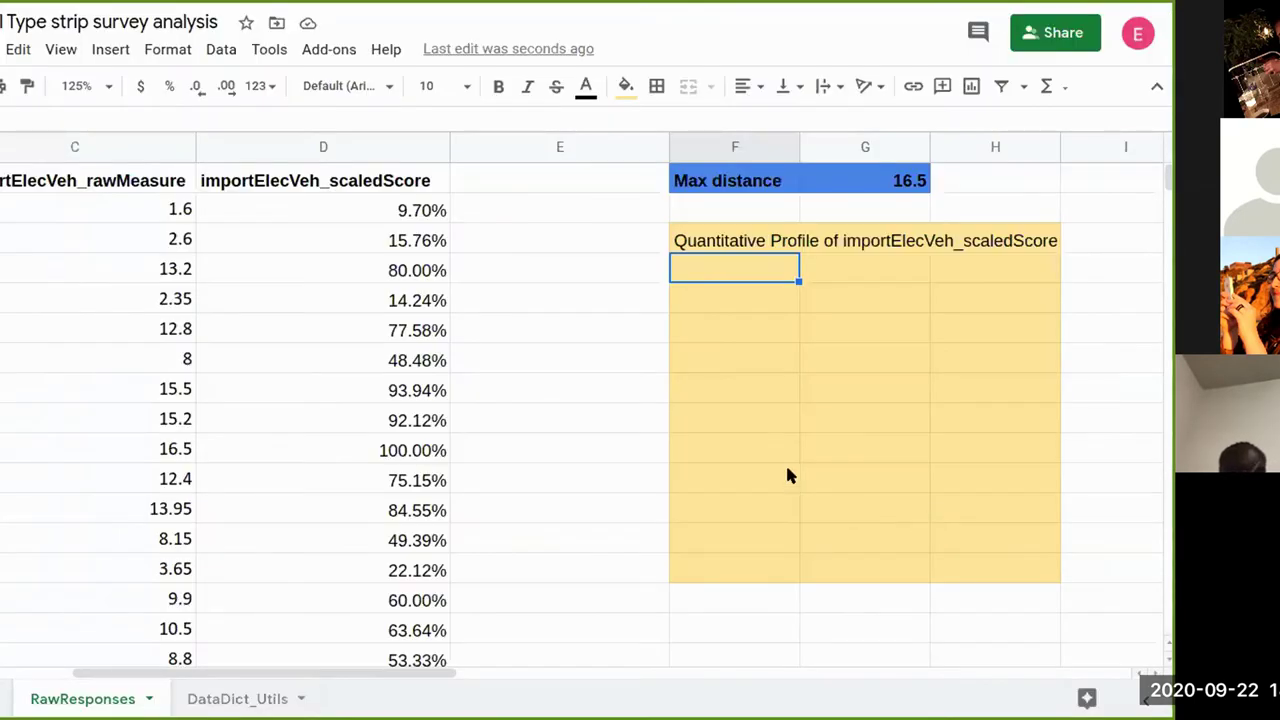
{"action": "left_click", "coordinate": [706, 597]}
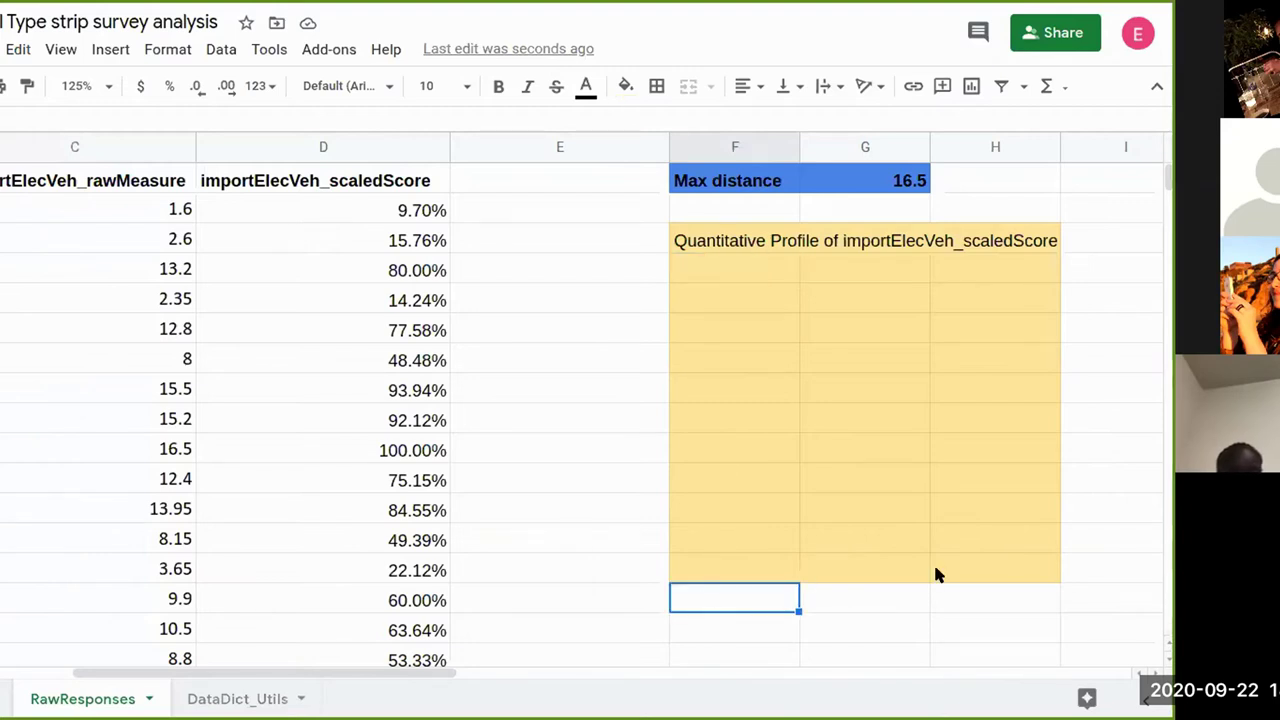
{"action": "key", "text": "ctrl+v"}
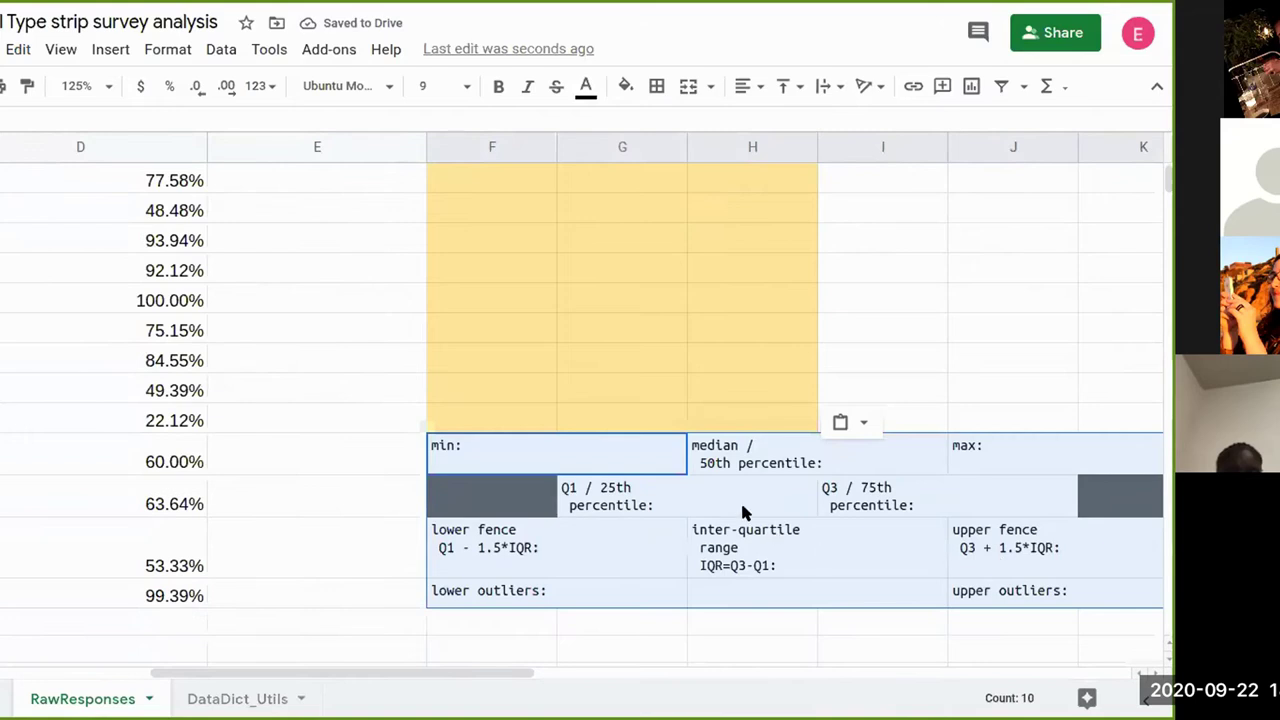
{"action": "left_click", "coordinate": [780, 496]}
{"action": "scroll", "coordinate": [808, 493], "scroll_direction": "up", "scroll_amount": 3}
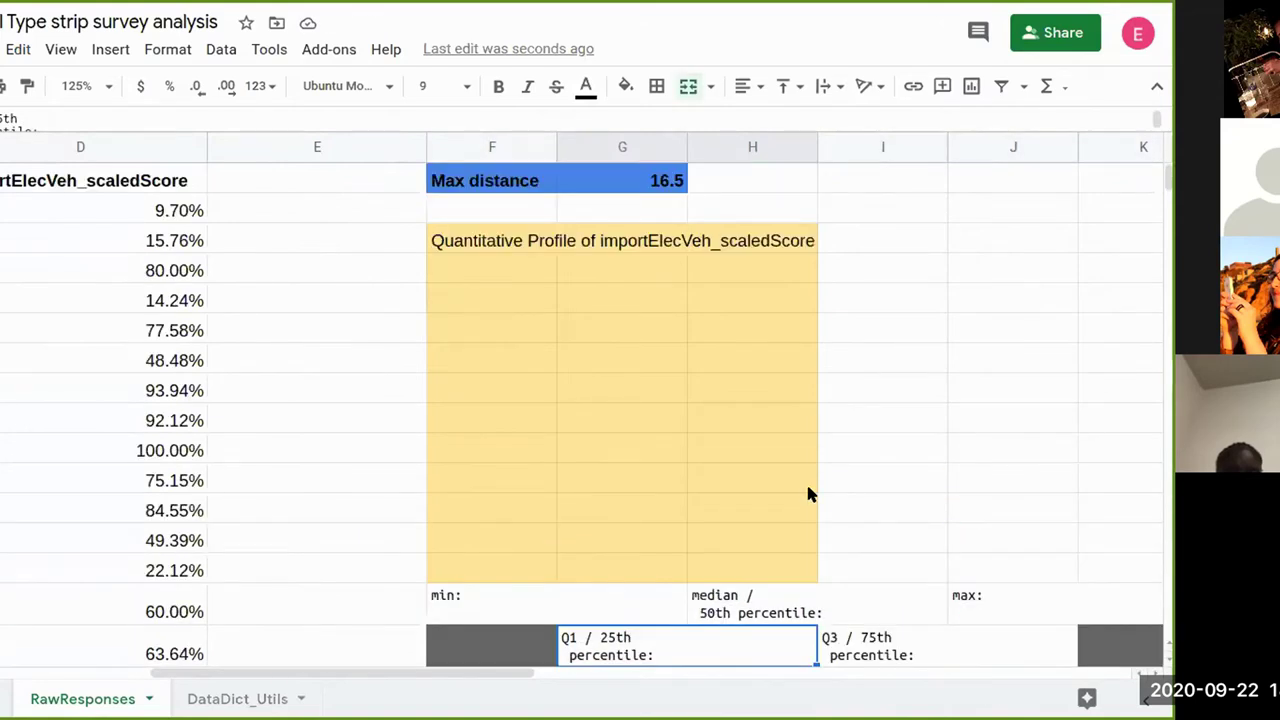
{"action": "scroll", "coordinate": [810, 494], "scroll_direction": "down", "scroll_amount": 1}
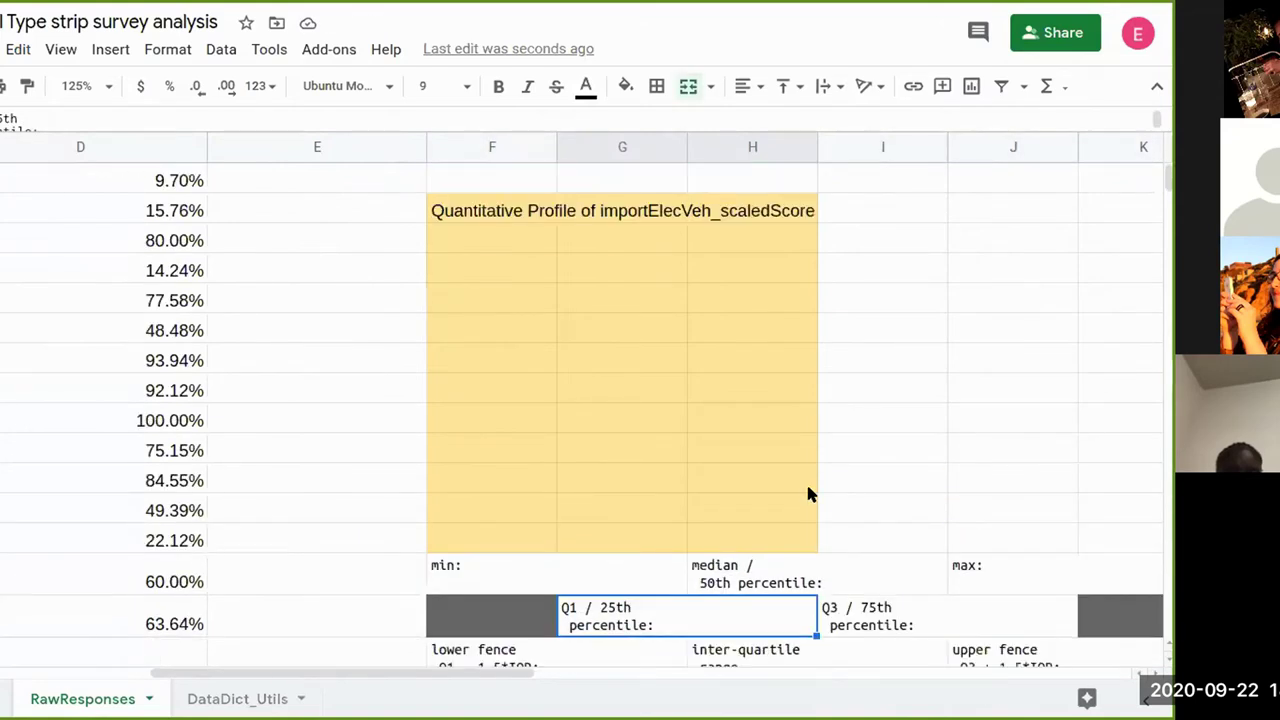
- Enter the label "min" in cell F4, under the Quantitative Profile heading
{"action": "left_click", "coordinate": [490, 241]}
{"action": "type", "text": "min"}
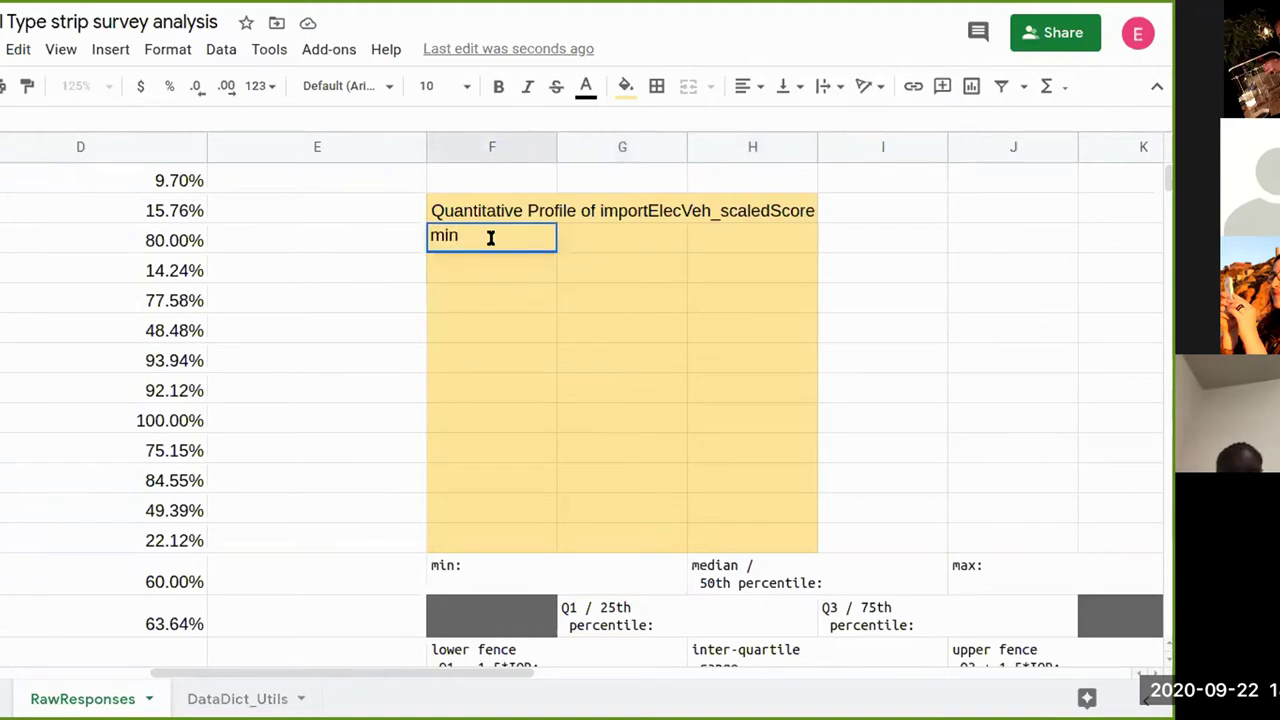
{"action": "key", "text": "Return"}
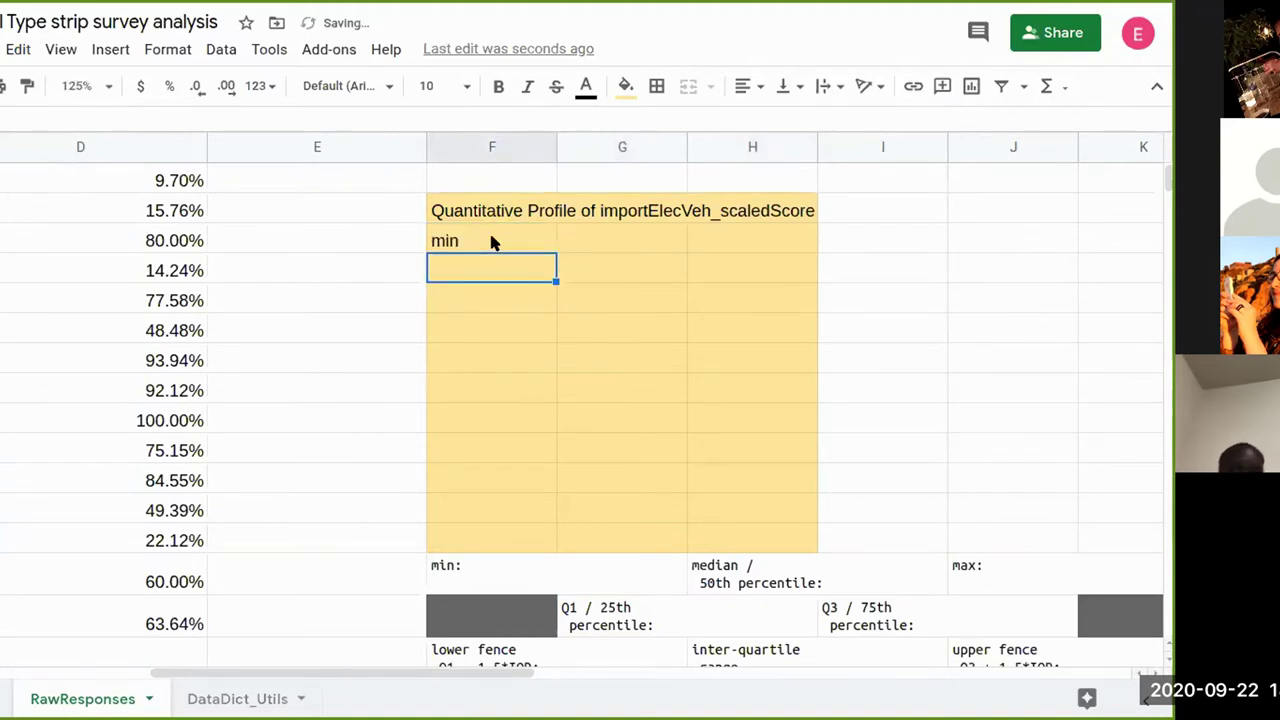
{"action": "type", "text": "me"}
{"action": "key", "text": "BackSpace"}
{"action": "key", "text": "BackSpace"}
{"action": "key", "text": "Return"}
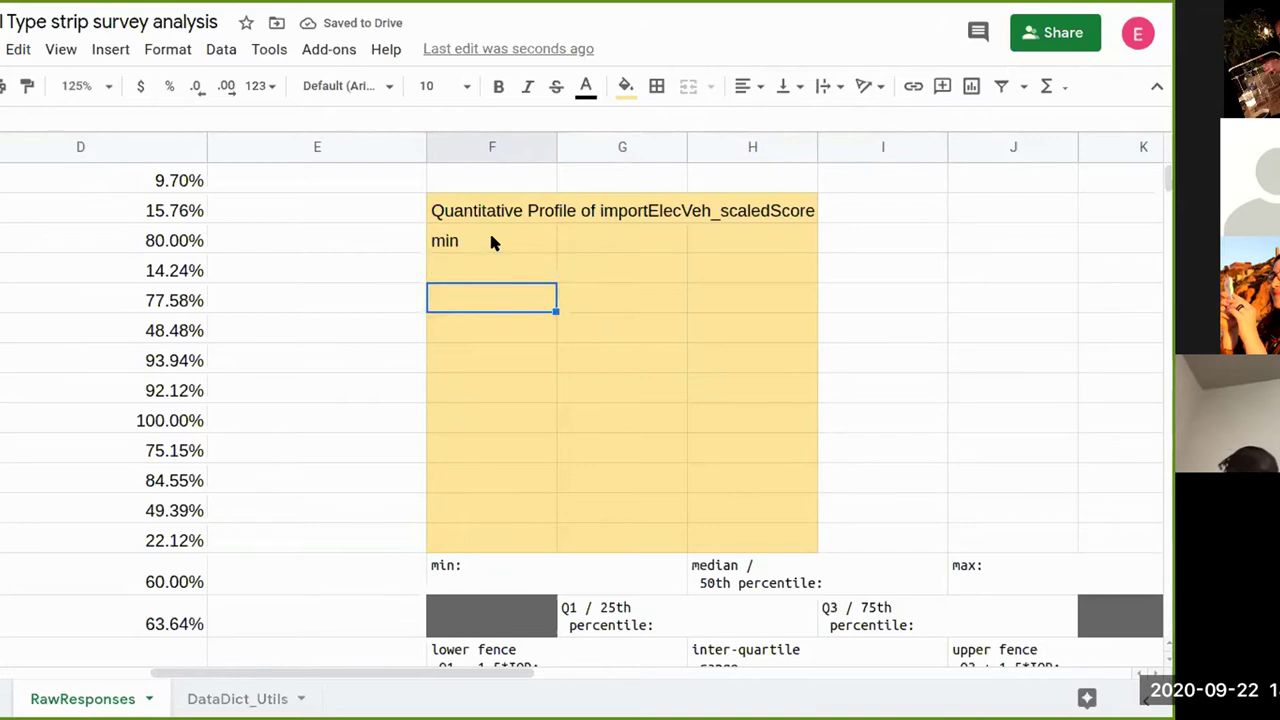
{"action": "left_click", "coordinate": [592, 249]}
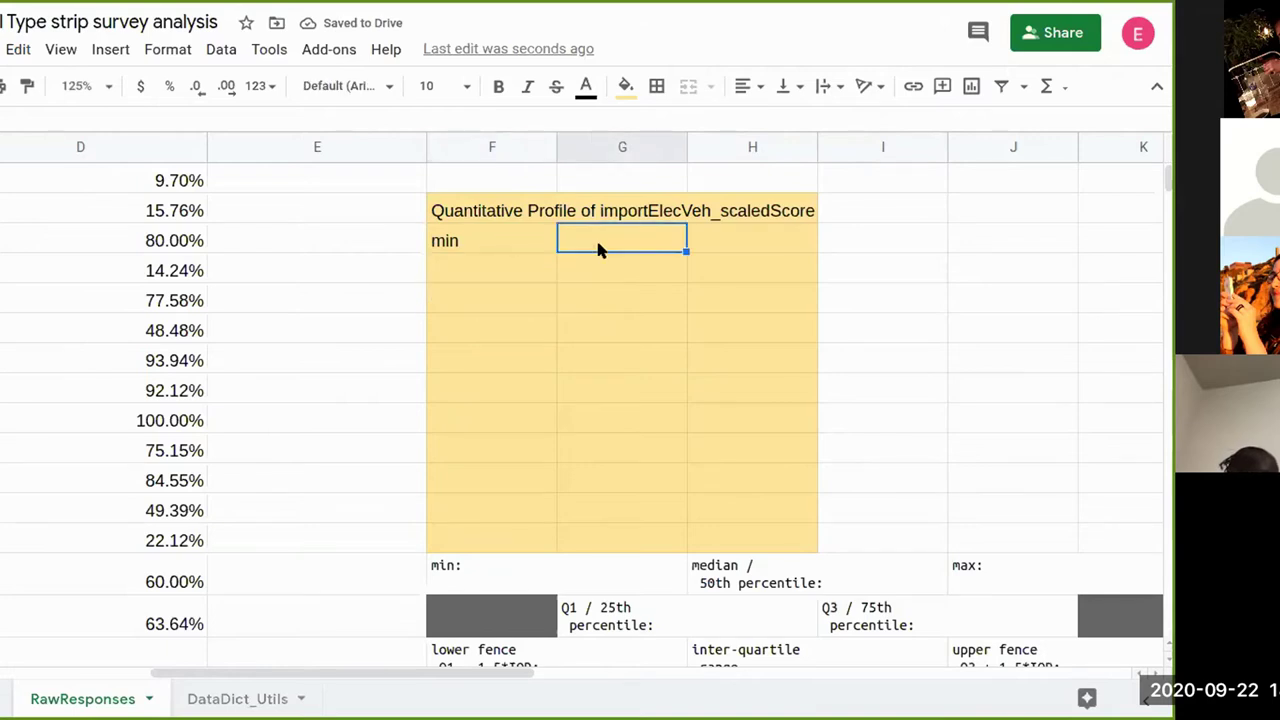
{"action": "left_click", "coordinate": [516, 246]}
{"action": "left_click", "coordinate": [513, 265]}
{"action": "scroll", "coordinate": [577, 347], "scroll_direction": "down", "scroll_amount": 1}
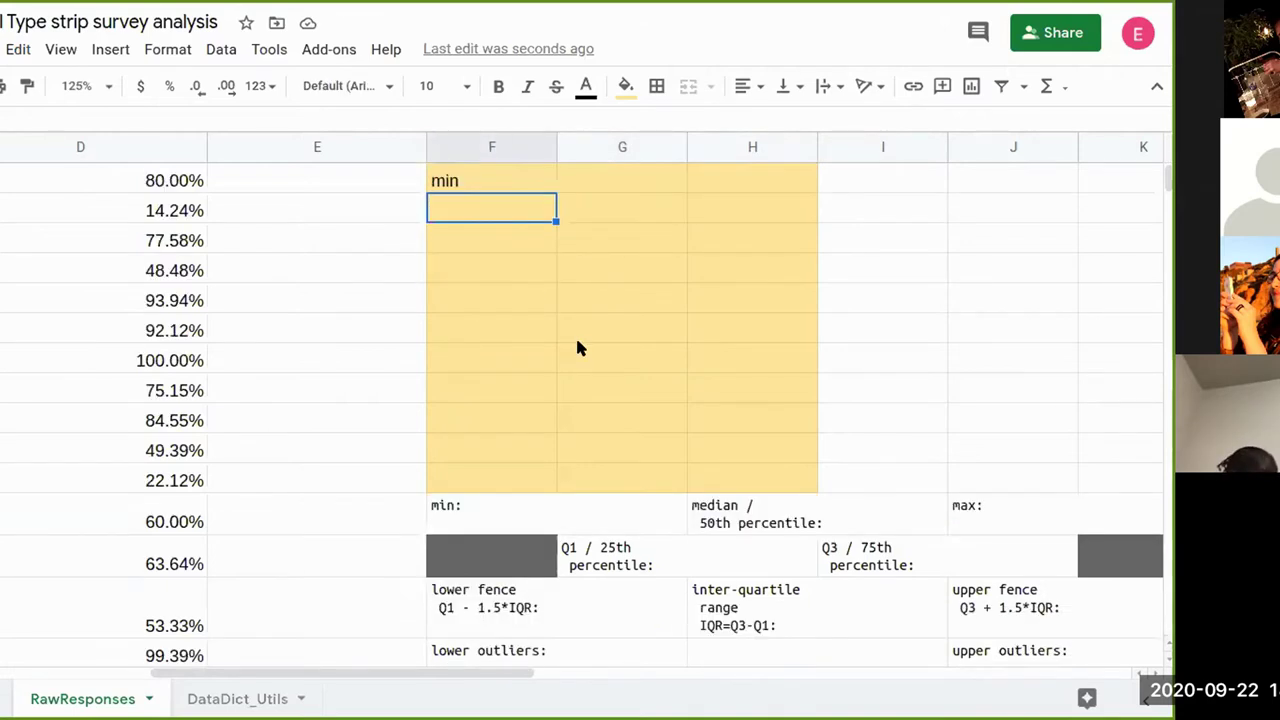
{"action": "type", "text": "Q1"}
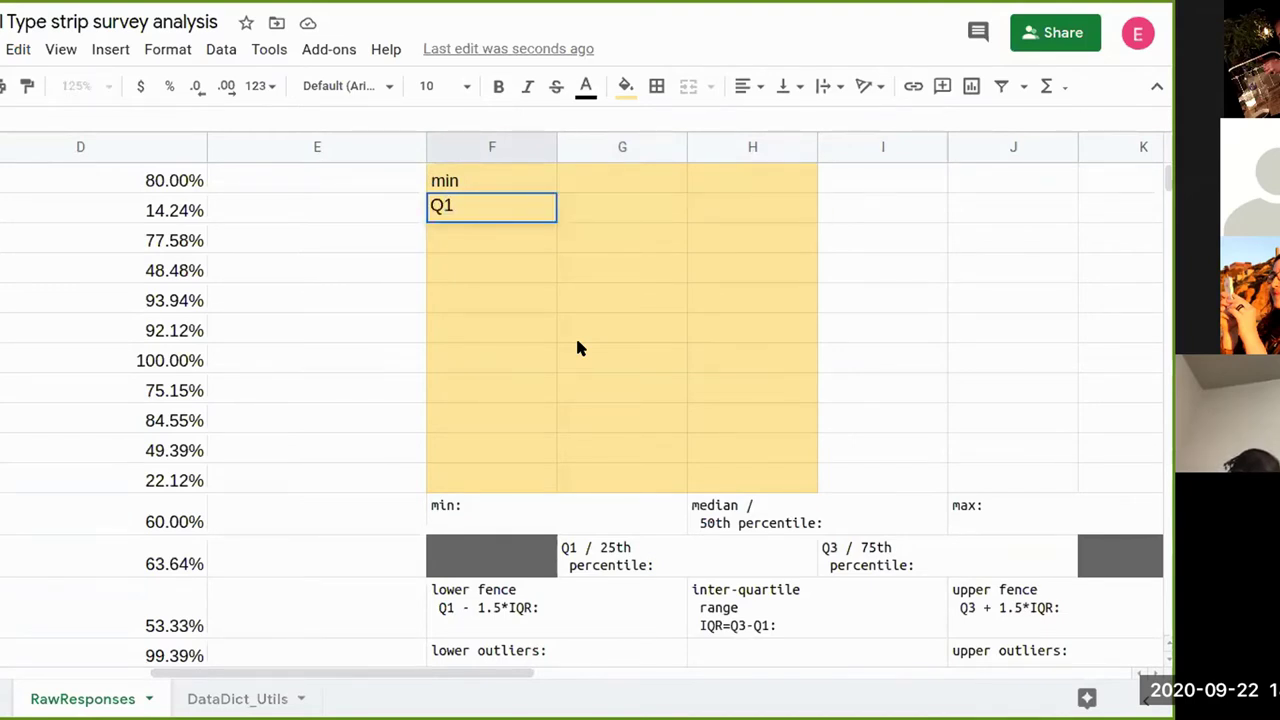
{"action": "key", "text": "Return"}
{"action": "left_click", "coordinate": [480, 207]}
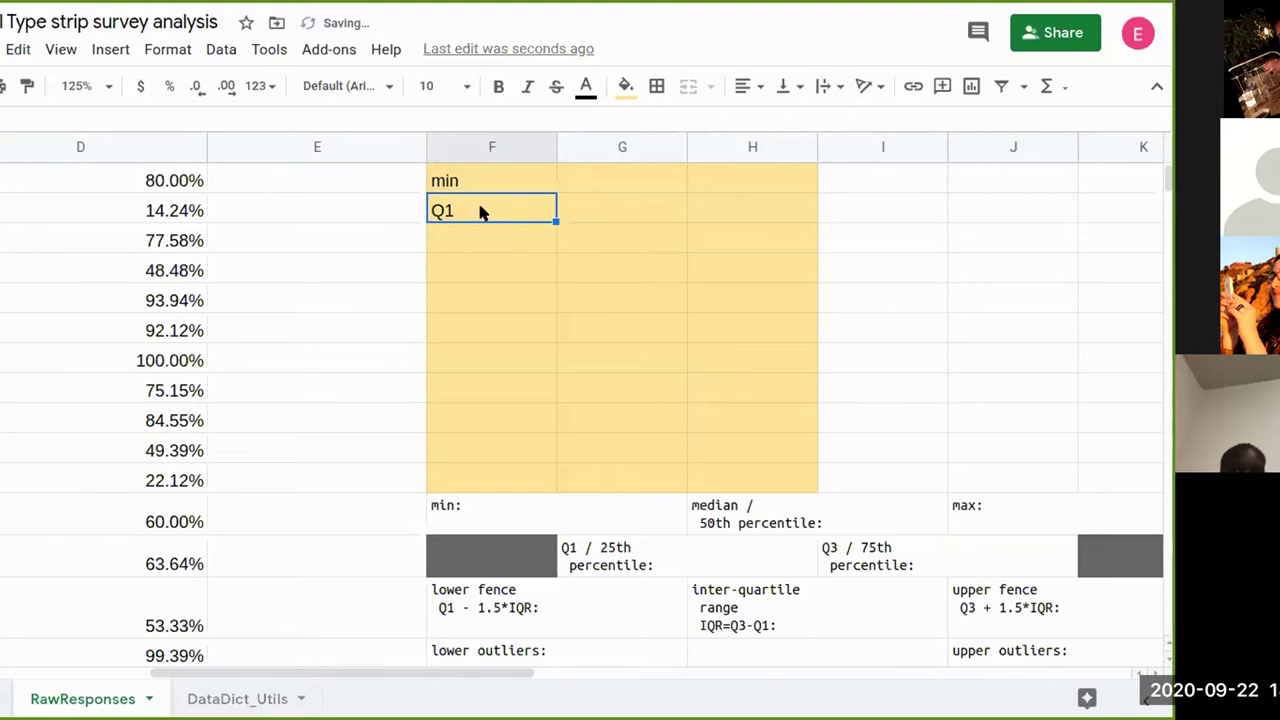
{"action": "key", "text": "Delete"}
- Enter the labels leftWhisker, Q1, Median and Q3 in cells F5 to F8, below the min label
{"action": "left_click", "coordinate": [468, 252]}
{"action": "key", "text": "Up"}
{"action": "type", "text": "left"}
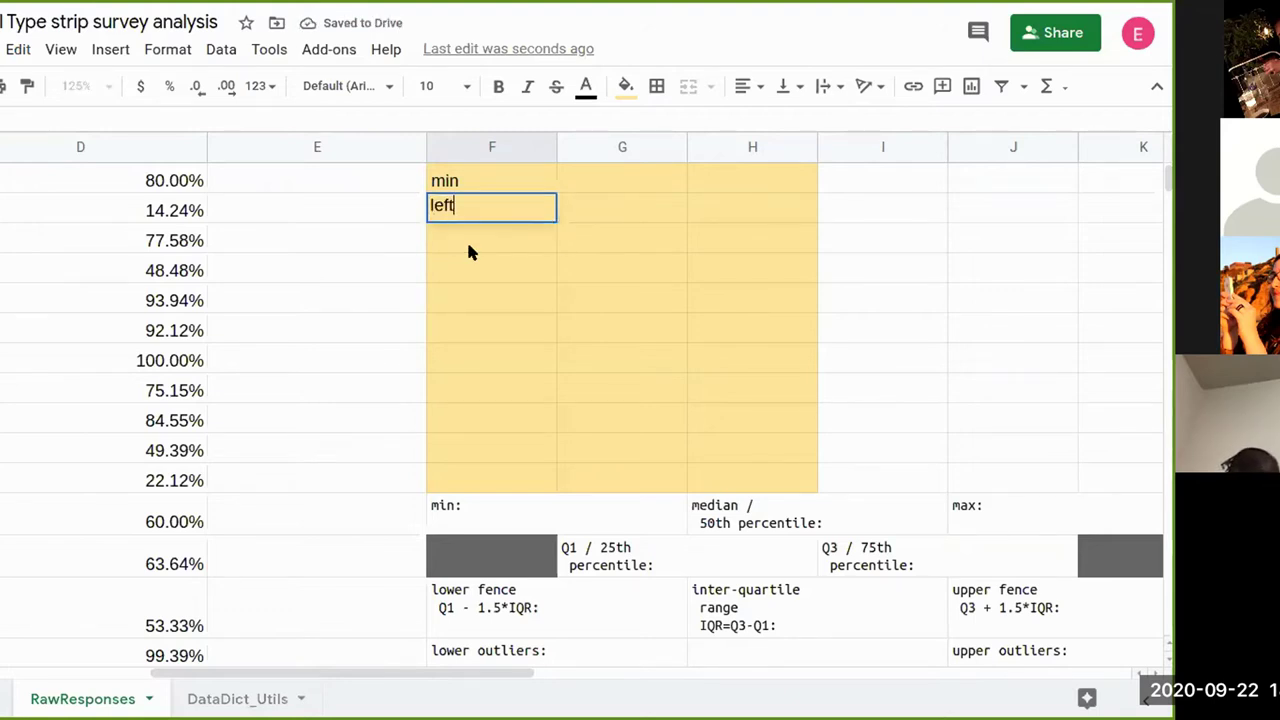
{"action": "type", "text": "Whisker"}
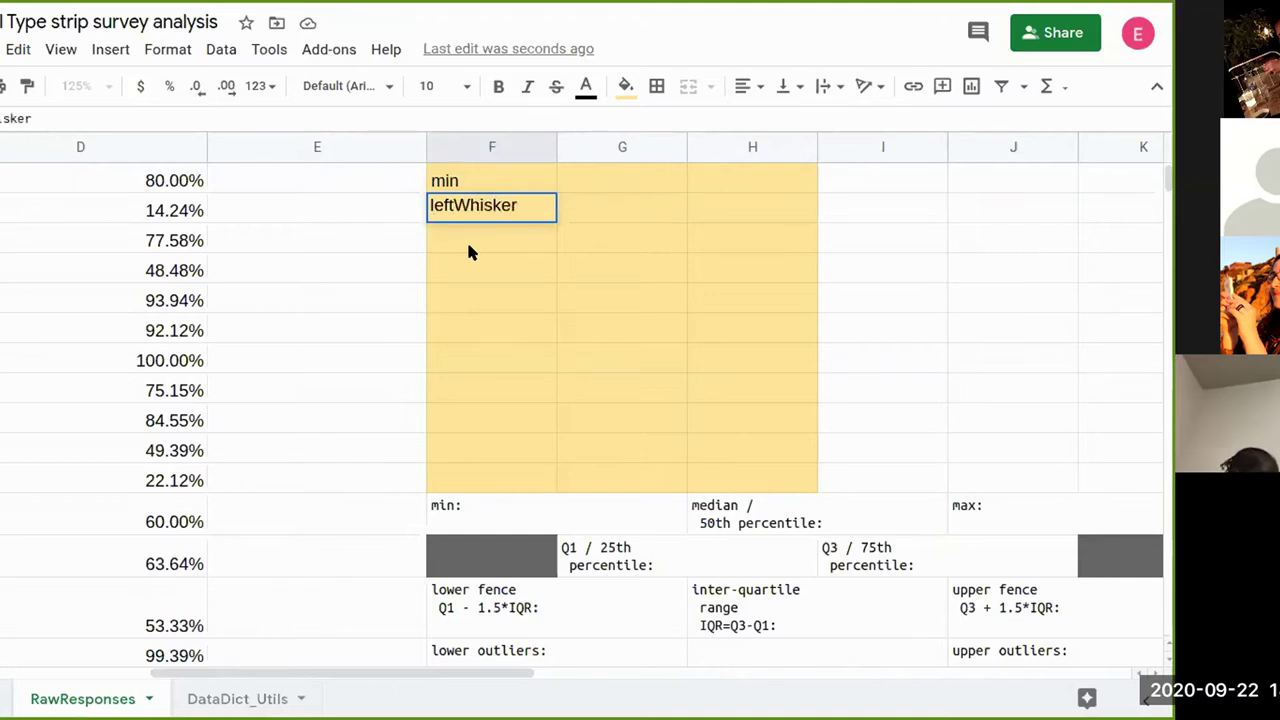
{"action": "key", "text": "Return"}
{"action": "type", "text": "Q1"}
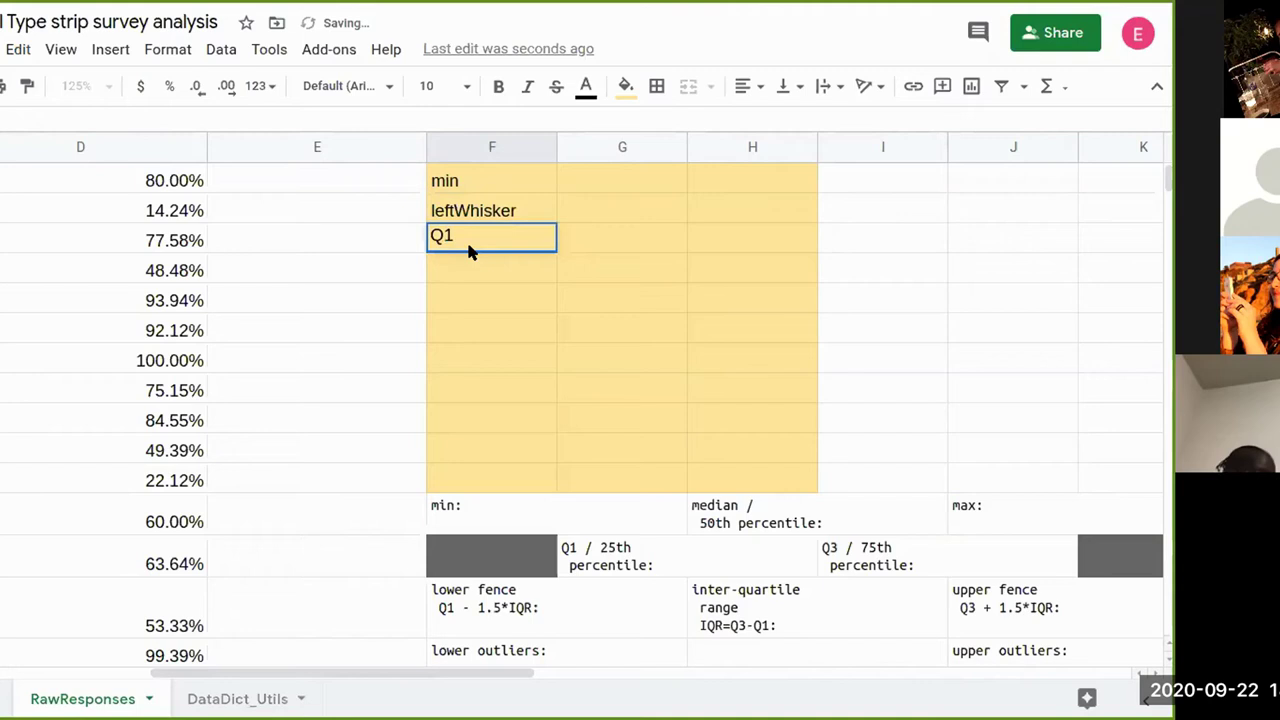
{"action": "key", "text": "Return"}
{"action": "type", "text": "Median"}
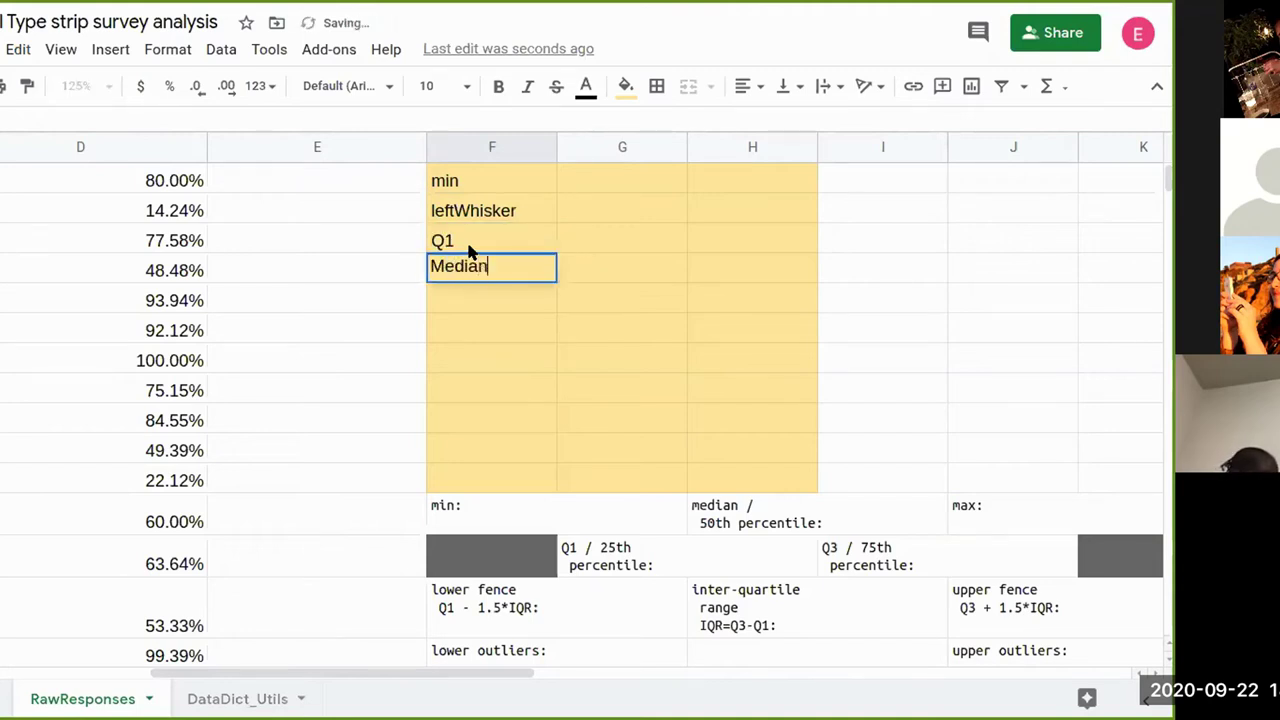
{"action": "key", "text": "Return"}
{"action": "type", "text": "Q3"}
{"action": "key", "text": "Return"}
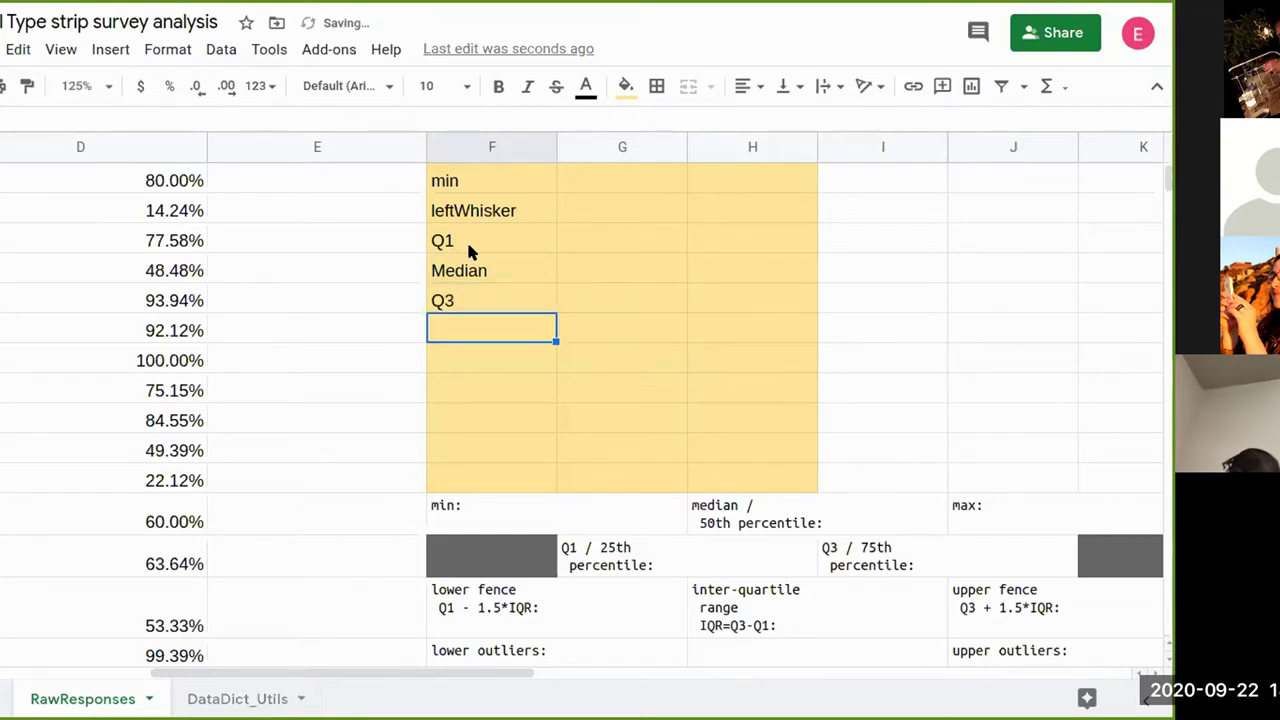
- Enter the label RightWhisker in cell F9, directly below Q3
{"action": "type", "text": "rightWhisker"}
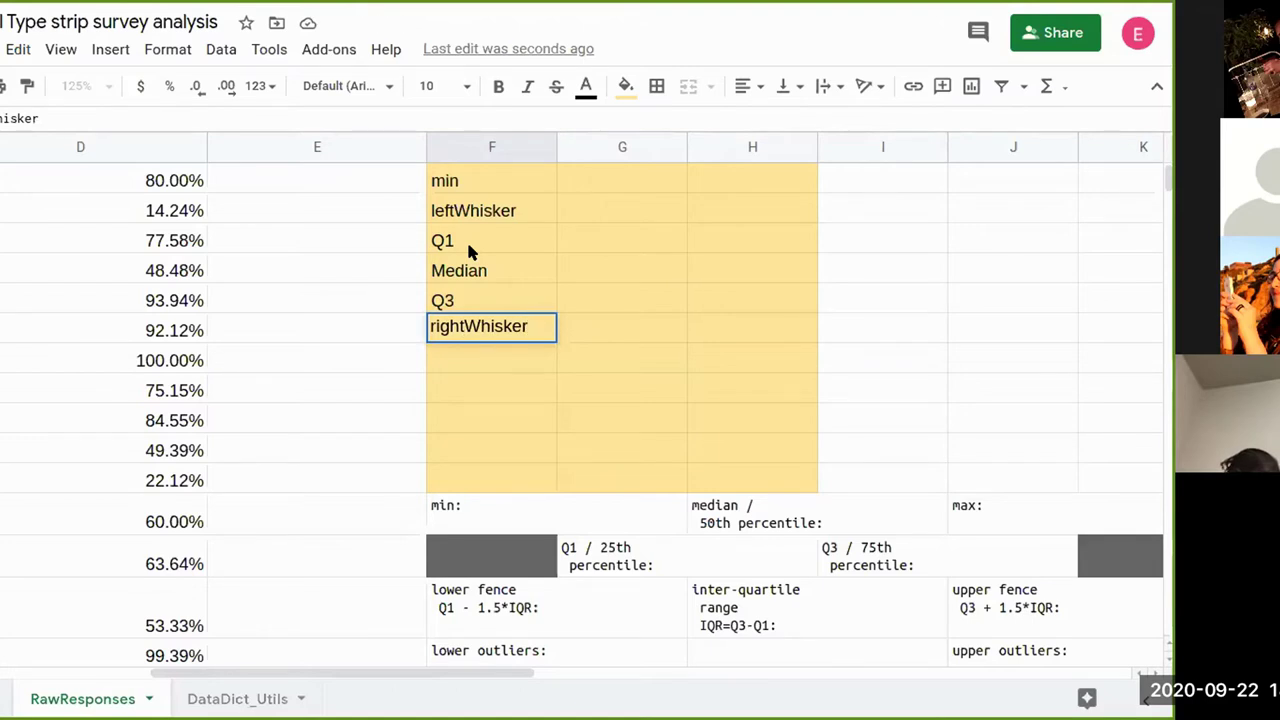
{"action": "key", "text": "Delete"}
{"action": "type", "text": "R"}
{"action": "key", "text": "Return"}
- Capitalize the left whisker label in cell F5 so it reads LeftWhisker
{"action": "key", "text": "Up"}
{"action": "key", "text": "Up"}
{"action": "key", "text": "Up"}
{"action": "key", "text": "Up"}
{"action": "key", "text": "Up"}
{"action": "key", "text": "Return"}
{"action": "key", "text": "Home"}
{"action": "key", "text": "Delete"}
{"action": "type", "text": "L"}
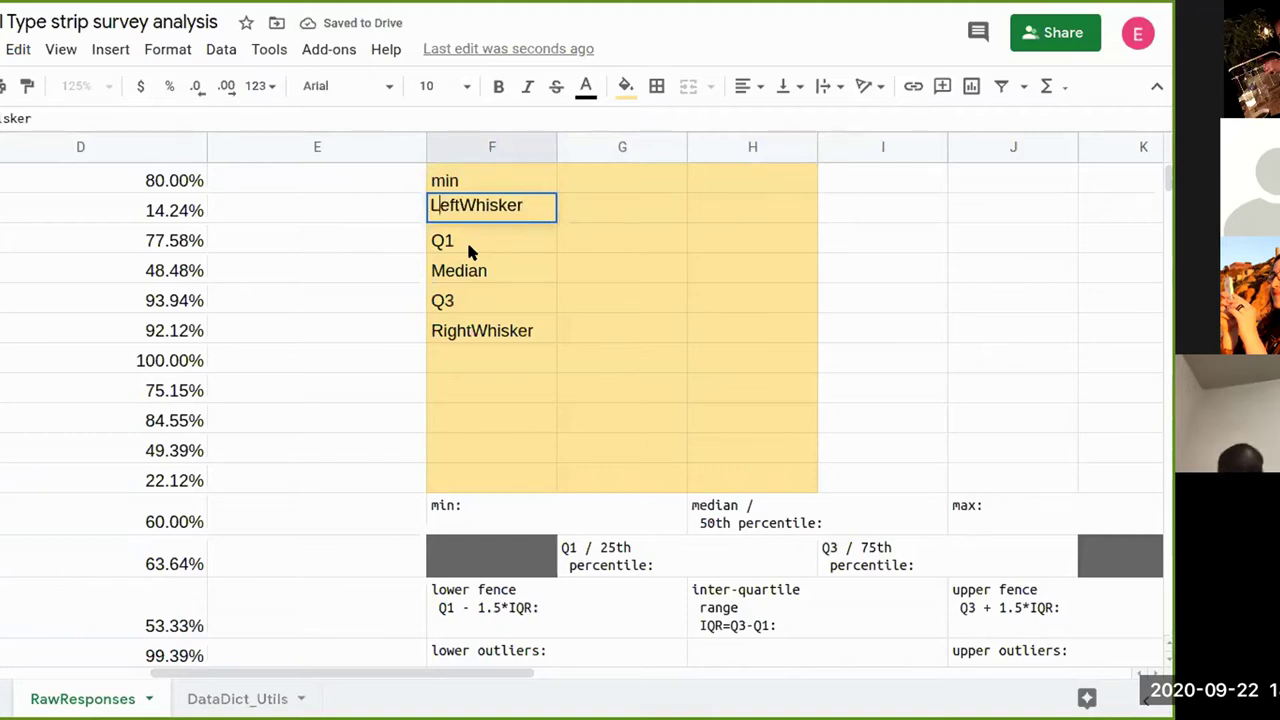
{"action": "key", "text": "Return"}
- Capitalize the minimum label in cell F4 so it reads Min
{"action": "key", "text": "Up"}
{"action": "key", "text": "Up"}
{"action": "key", "text": "Return"}
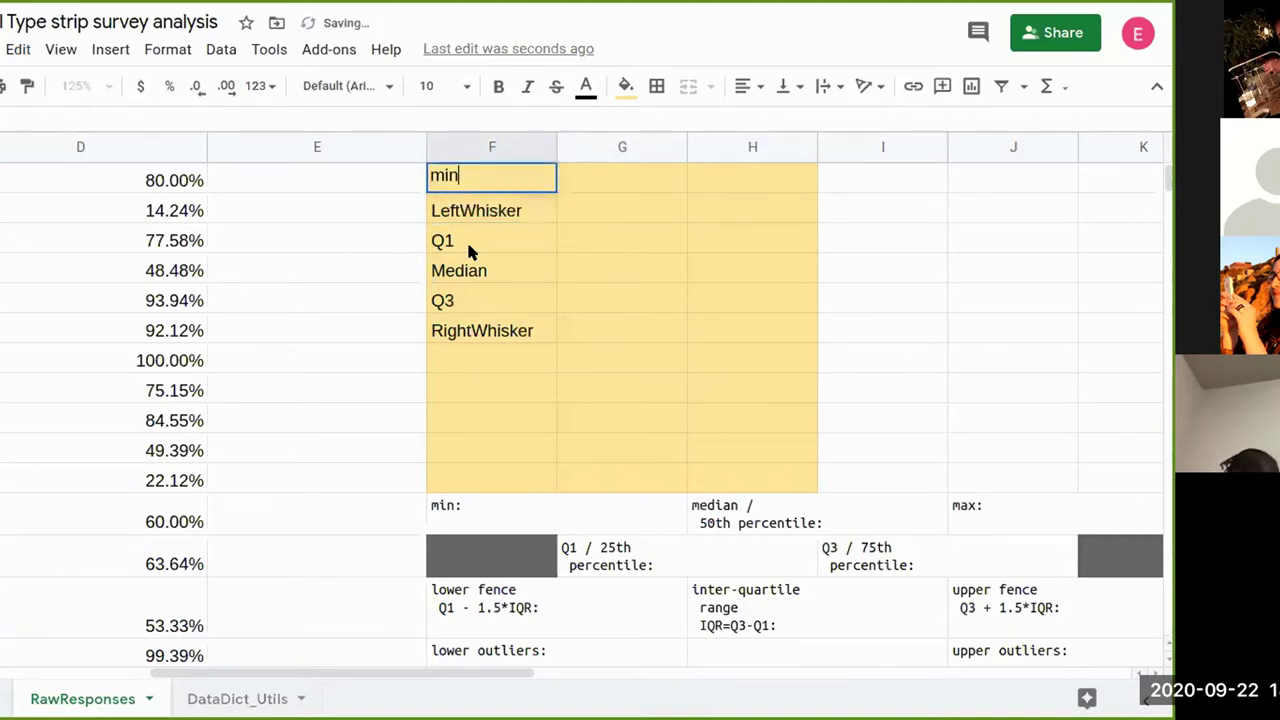
{"action": "key", "text": "Home"}
{"action": "key", "text": "Delete"}
{"action": "type", "text": "M"}
{"action": "key", "text": "Return"}
- Enter the label Max in cell F10, below RightWhisker
{"action": "key", "text": "Down"}
{"action": "key", "text": "Down"}
{"action": "key", "text": "Down"}
{"action": "key", "text": "Down"}
{"action": "key", "text": "Down"}
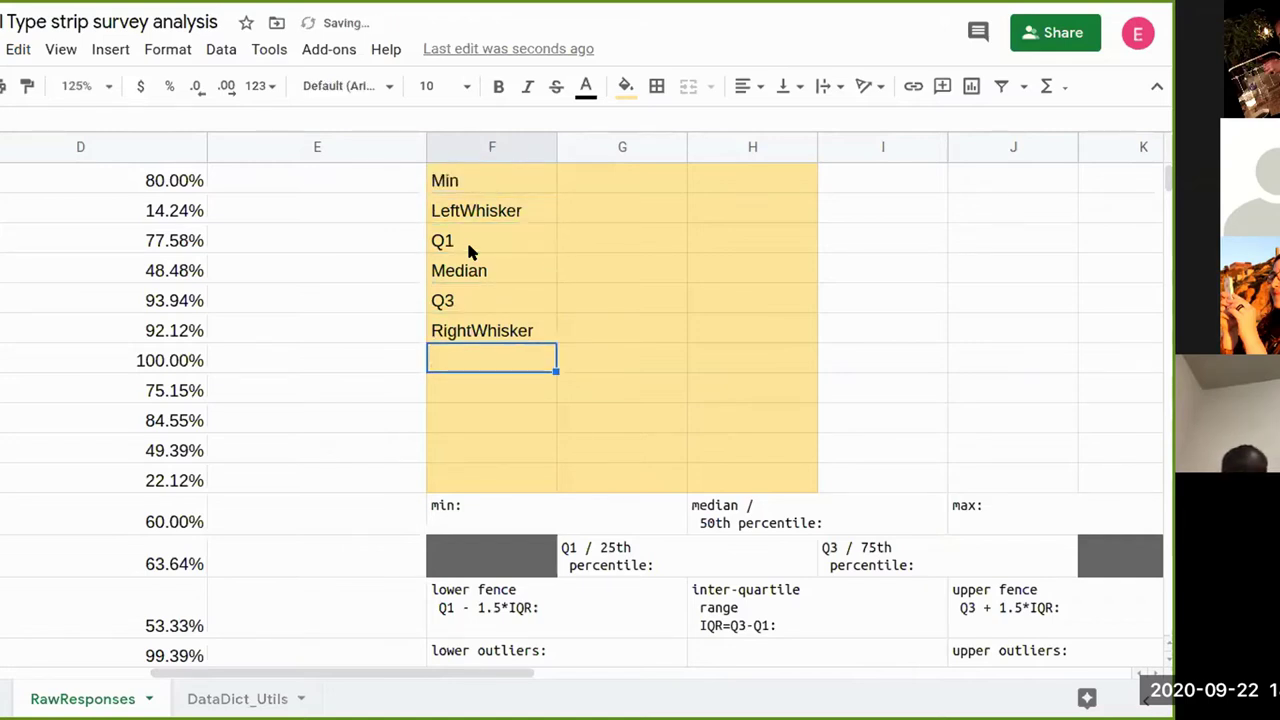
{"action": "type", "text": "Max"}
{"action": "key", "text": "Return"}
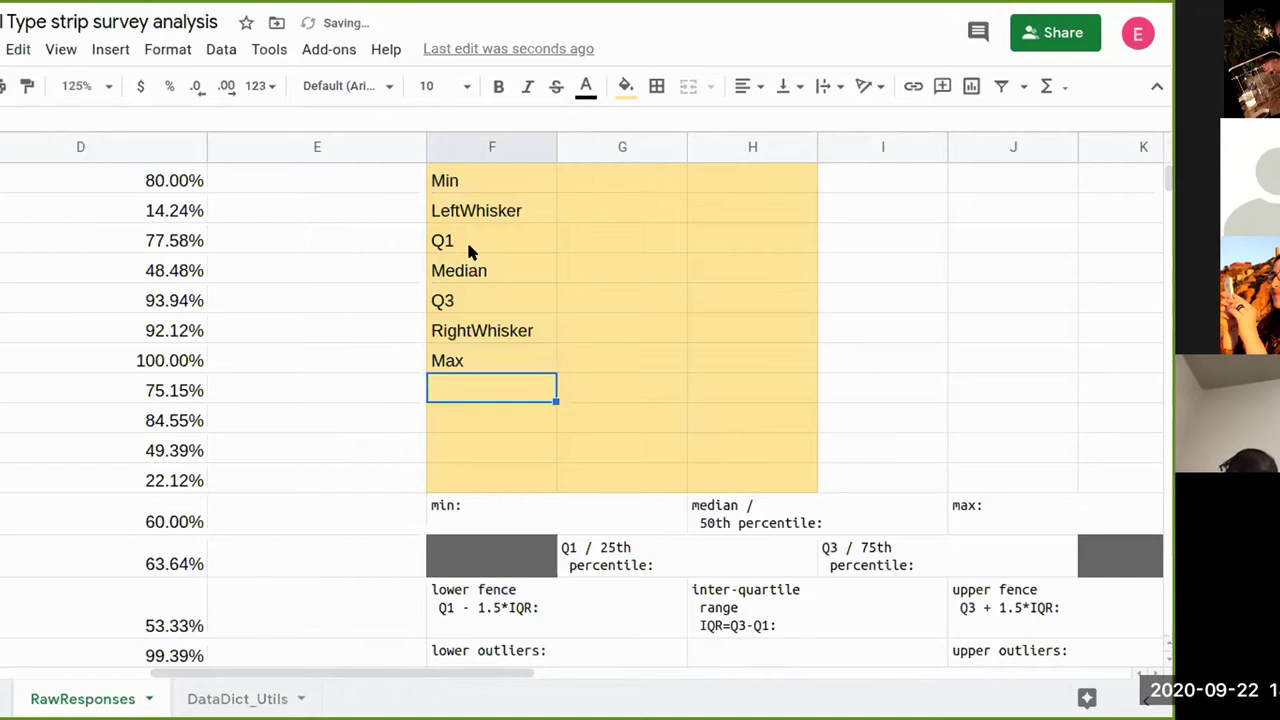
- Move the label list from Min to Max down one row so that it starts in cell F5
{"action": "scroll", "coordinate": [470, 250], "scroll_direction": "up", "scroll_amount": 2}
{"action": "left_click", "coordinate": [470, 248]}
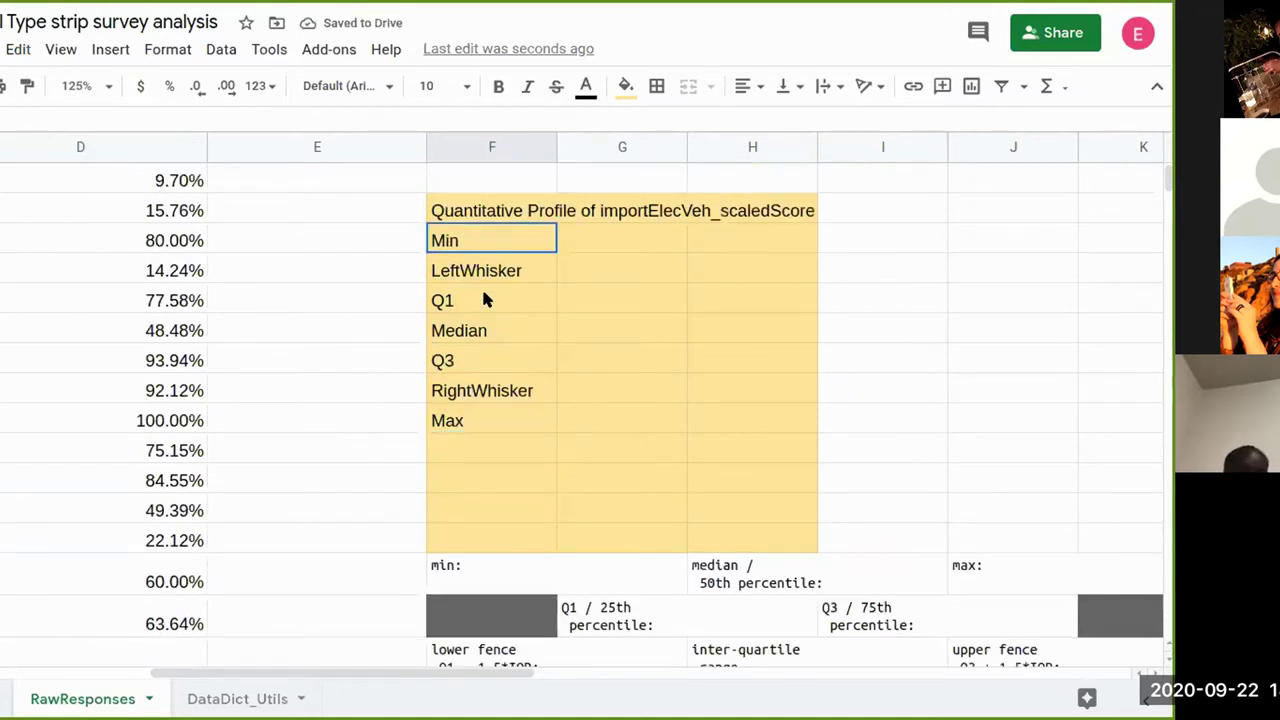
{"action": "left_click", "coordinate": [500, 421], "text": "shift"}
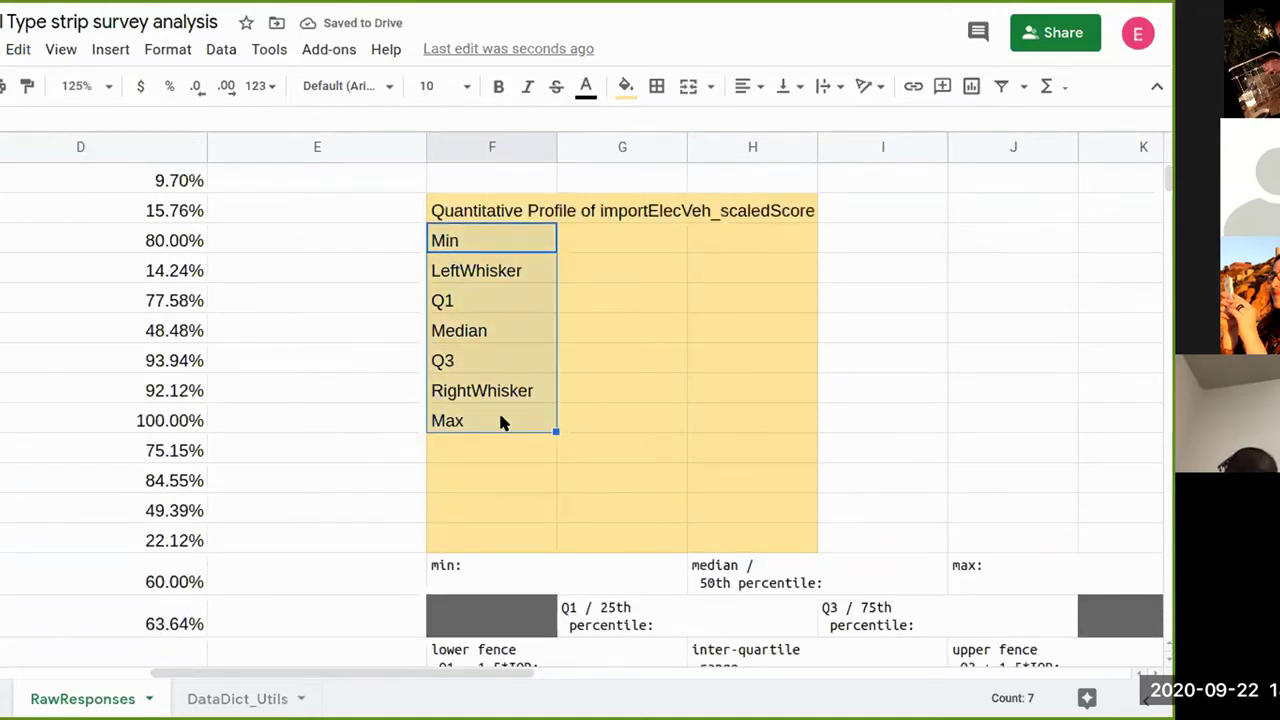
{"action": "key", "text": "ctrl+c"}
{"action": "key", "text": "Down"}
{"action": "key", "text": "Up"}
{"action": "key", "text": "Up"}
{"action": "key", "text": "Down"}
{"action": "key", "text": "shift+Down"}
{"action": "key", "text": "shift+Down"}
{"action": "key", "text": "shift+Down"}
{"action": "key", "text": "shift+Down"}
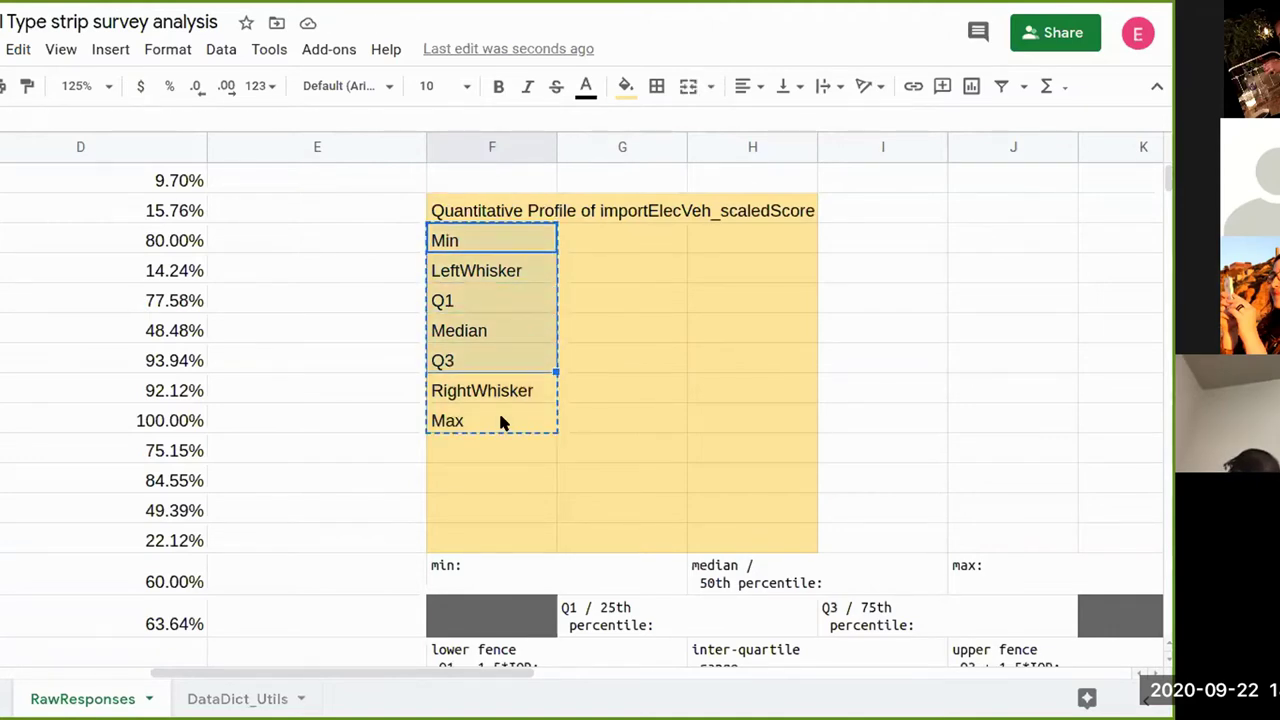
{"action": "key", "text": "shift+Down"}
{"action": "key", "text": "shift+Down"}
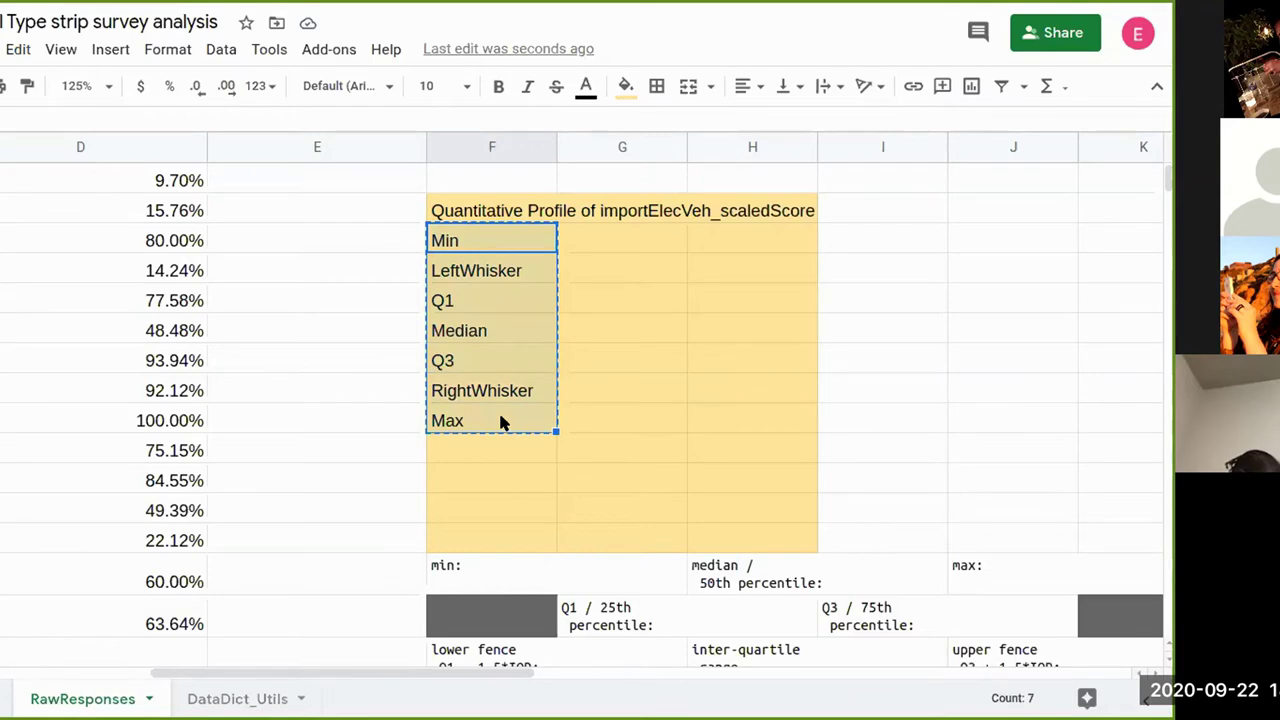
{"action": "key", "text": "Down"}
{"action": "key", "text": "ctrl+v"}
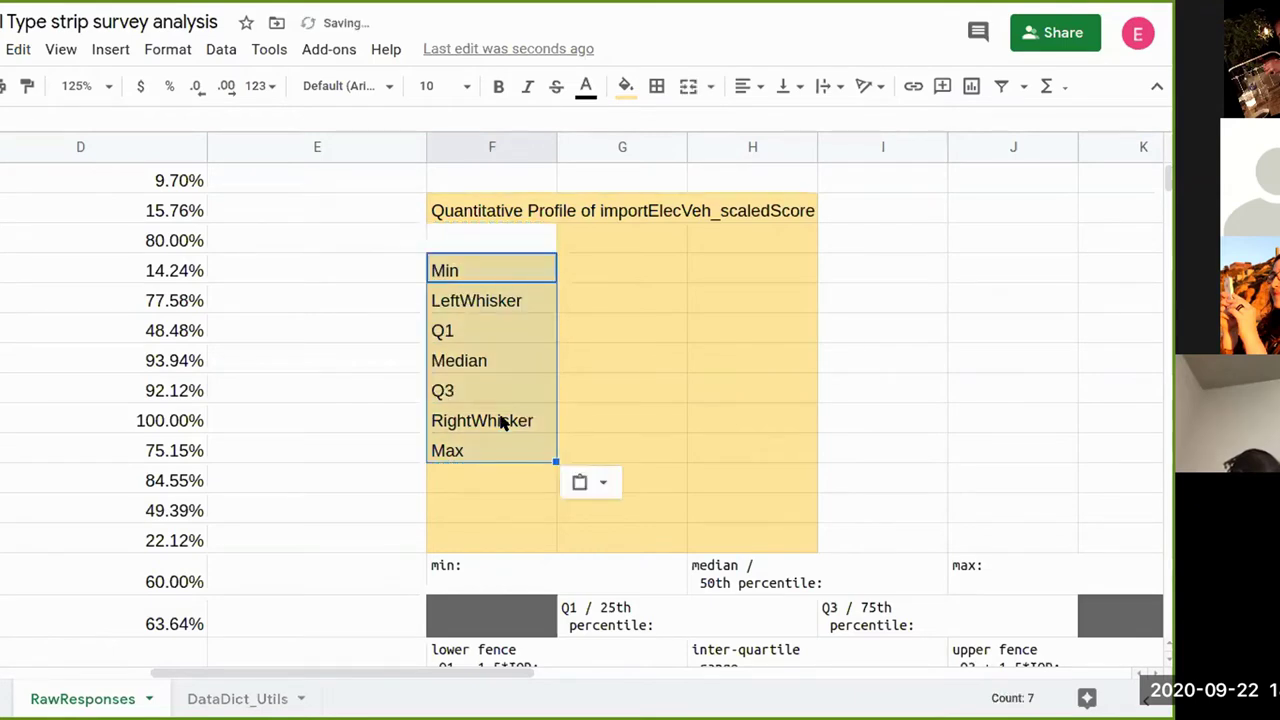
- Copy the blank yellow cell G4 into F4 to restore the fill under the Quantitative Profile heading
{"action": "key", "text": "Up"}
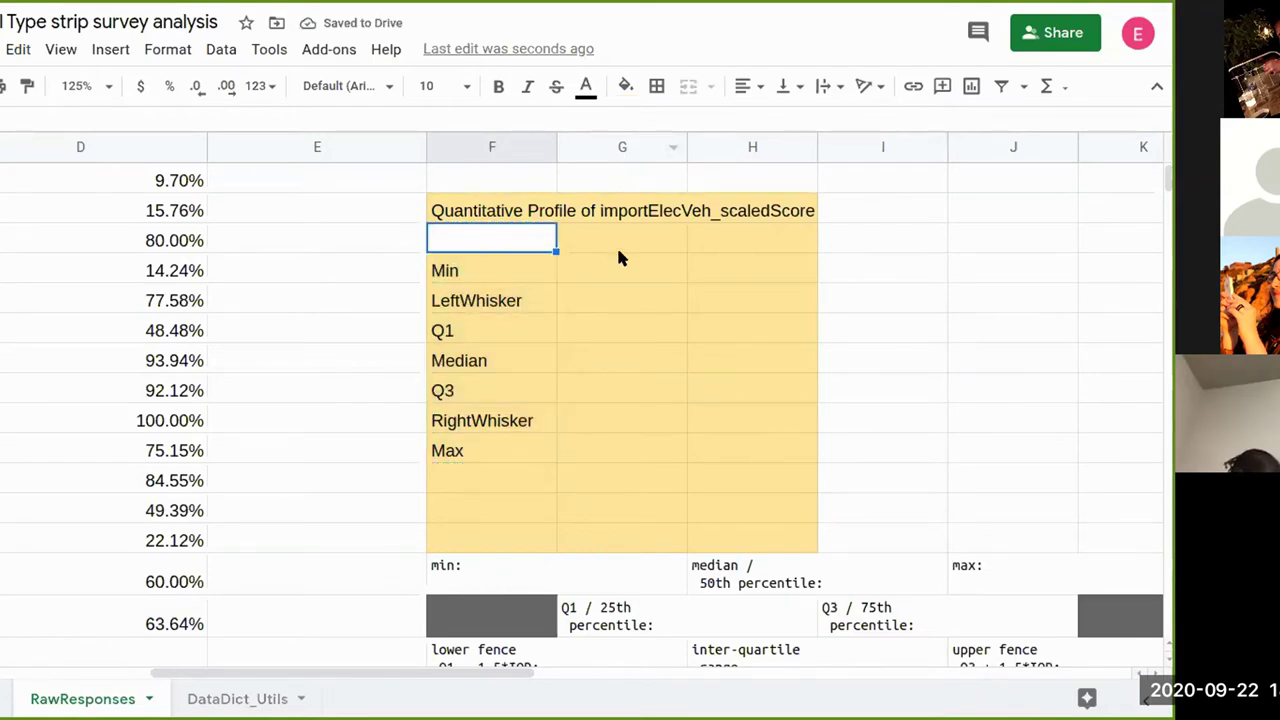
{"action": "left_click", "coordinate": [617, 255]}
{"action": "key", "text": "ctrl+c"}
{"action": "key", "text": "Left"}
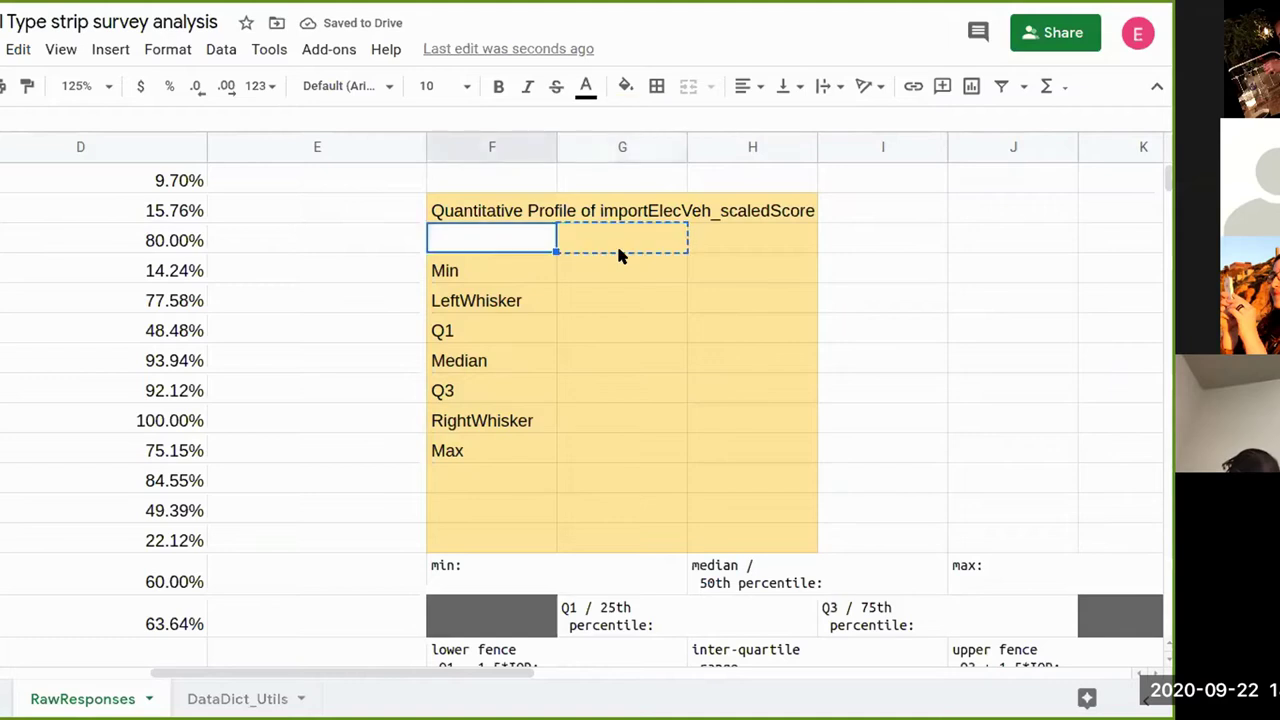
{"action": "key", "text": "ctrl+v"}
{"action": "key", "text": "Down"}
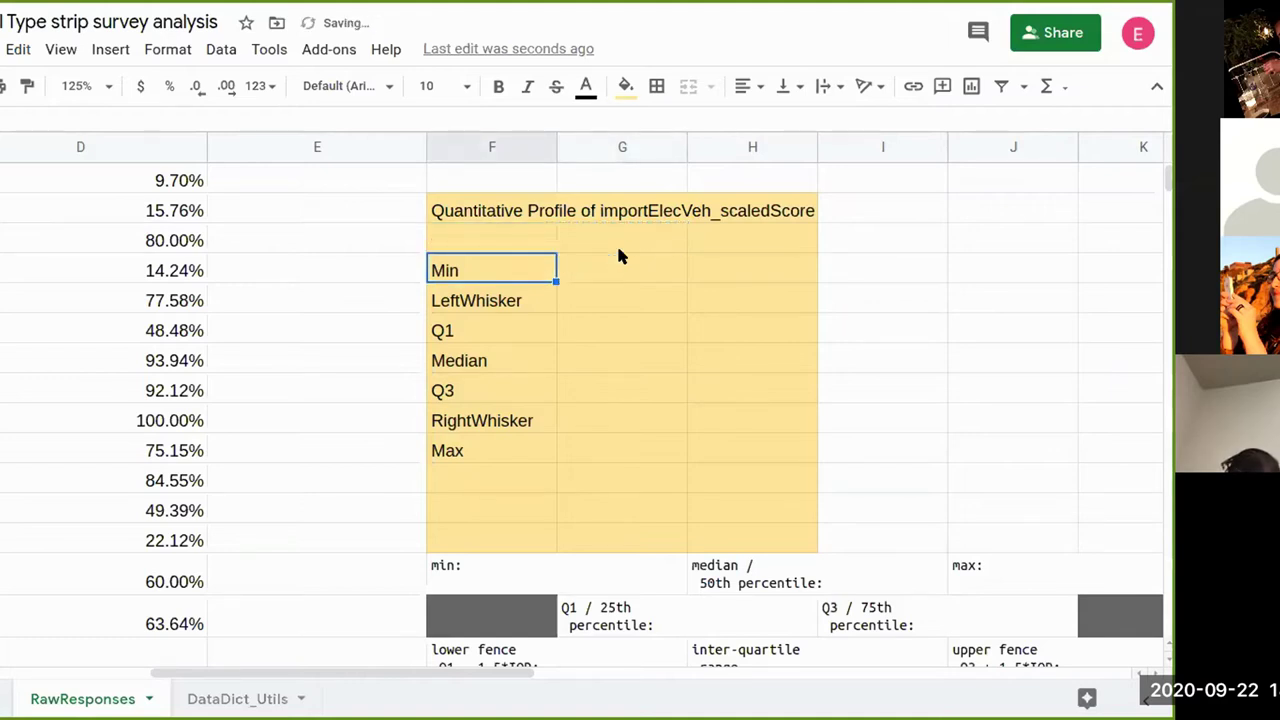
{"action": "left_click", "coordinate": [114, 274]}
{"action": "left_click", "coordinate": [81, 392]}
{"action": "left_click", "coordinate": [620, 358]}
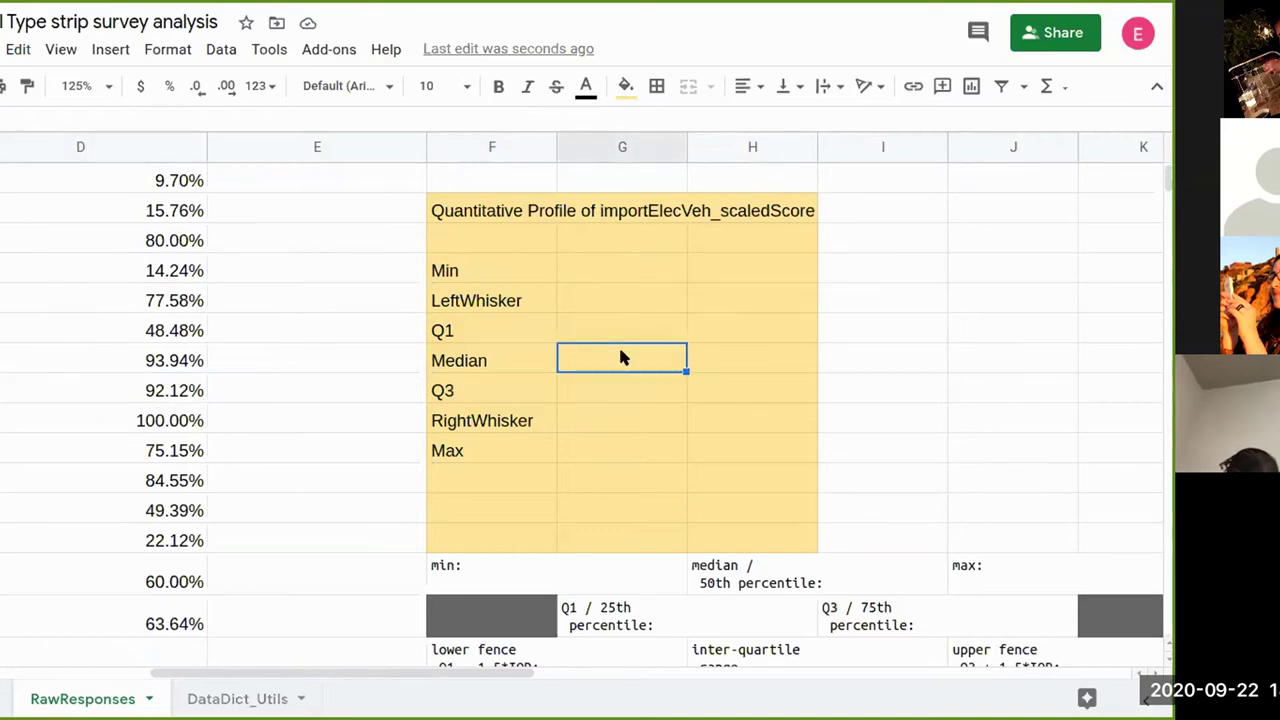
{"action": "scroll", "coordinate": [523, 491], "scroll_direction": "down", "scroll_amount": 5}
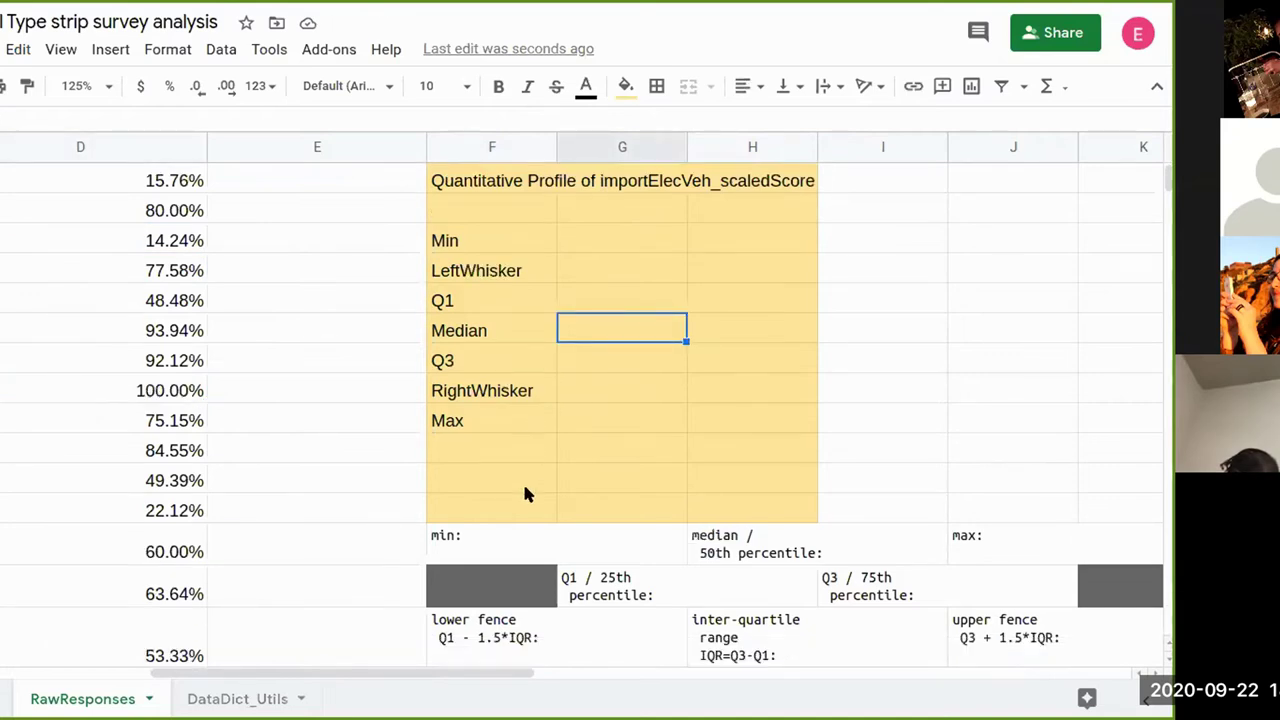
{"action": "scroll", "coordinate": [527, 494], "scroll_direction": "up", "scroll_amount": 1}
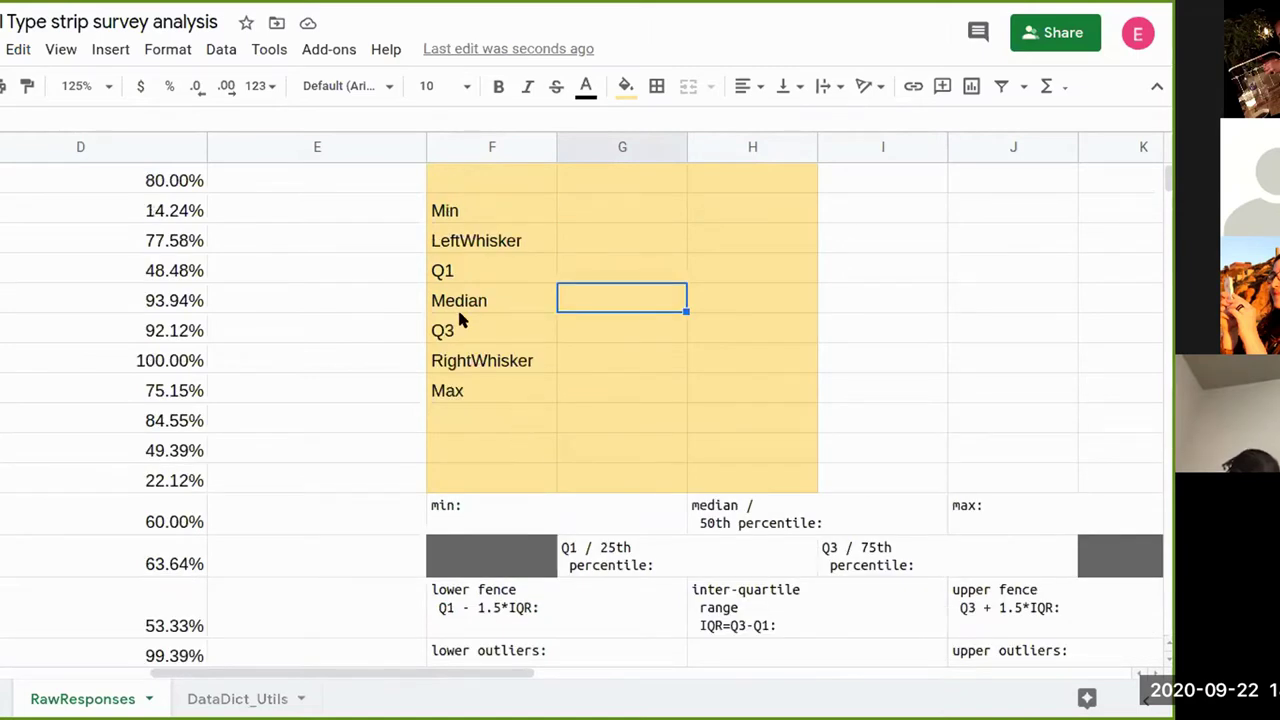
{"action": "left_click", "coordinate": [448, 362]}
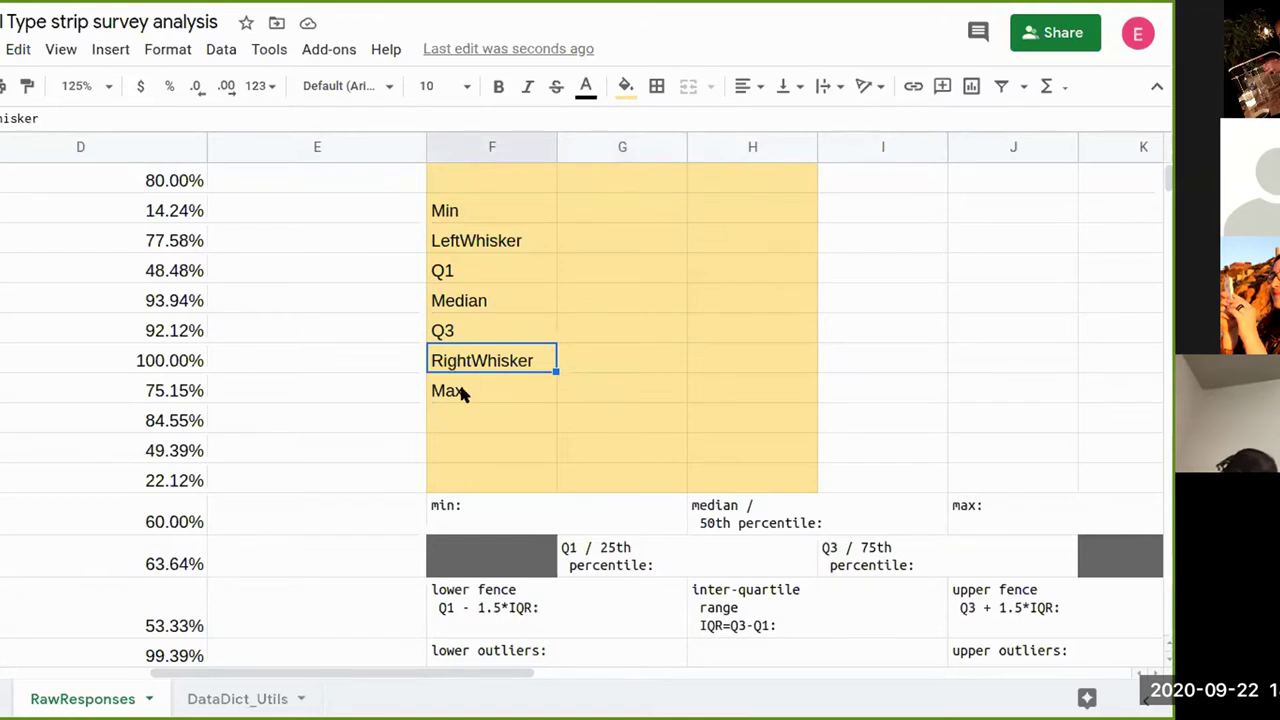
{"action": "left_click", "coordinate": [462, 392], "text": "shift"}
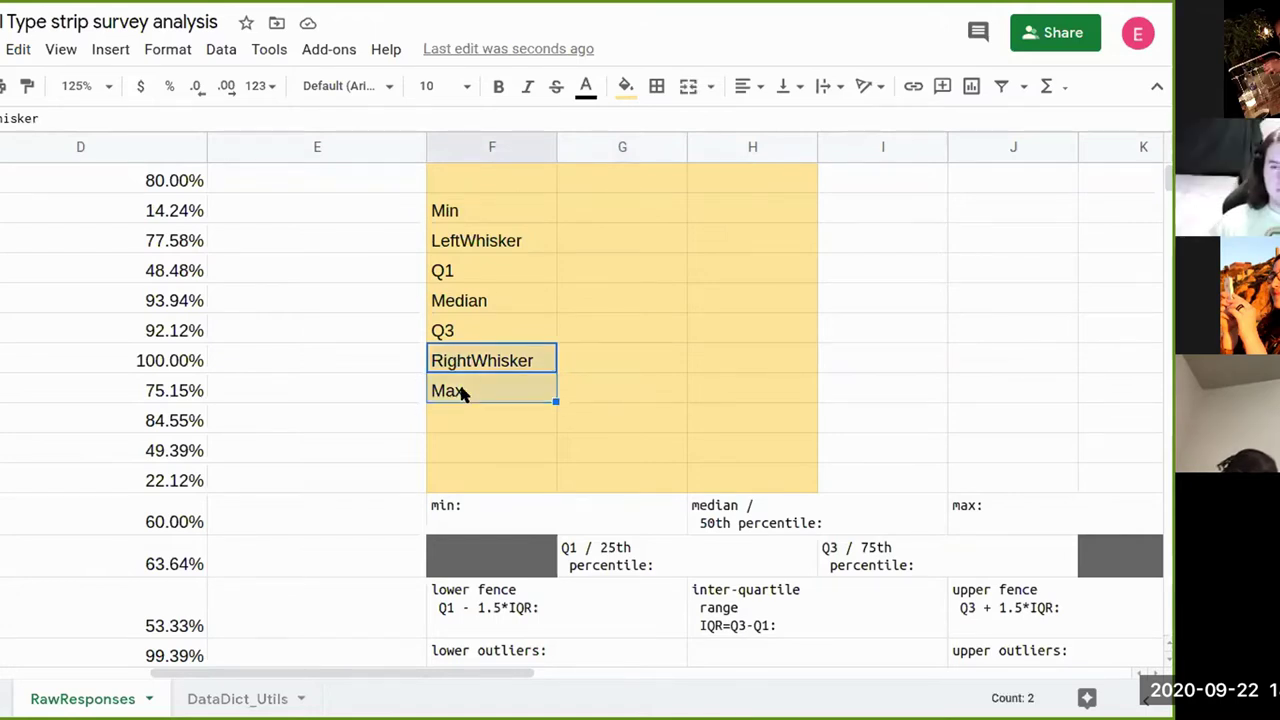
{"action": "key", "text": "ctrl+c"}
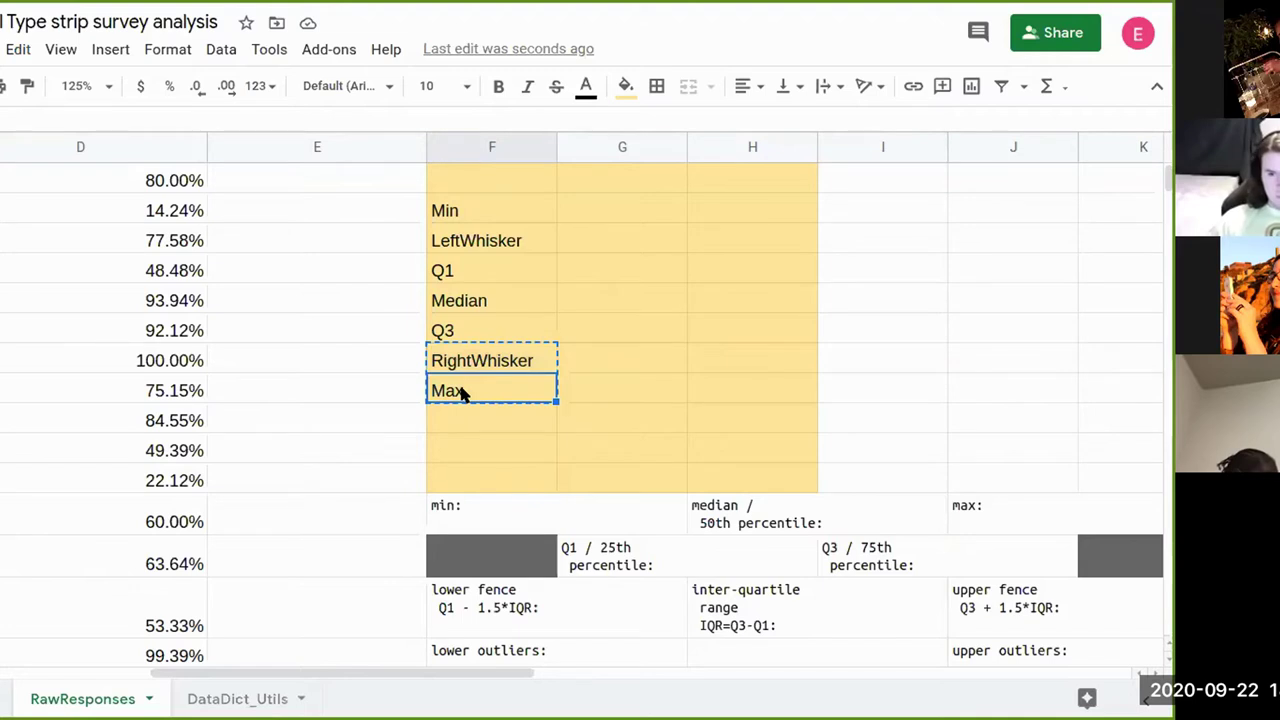
{"action": "key", "text": "Escape"}
- Move the Q3, RightWhisker and Max labels down one row to cells F10 to F12
{"action": "key", "text": "Up"}
{"action": "key", "text": "Up"}
{"action": "left_click", "coordinate": [462, 392], "text": "shift"}
{"action": "key", "text": "ctrl+x"}
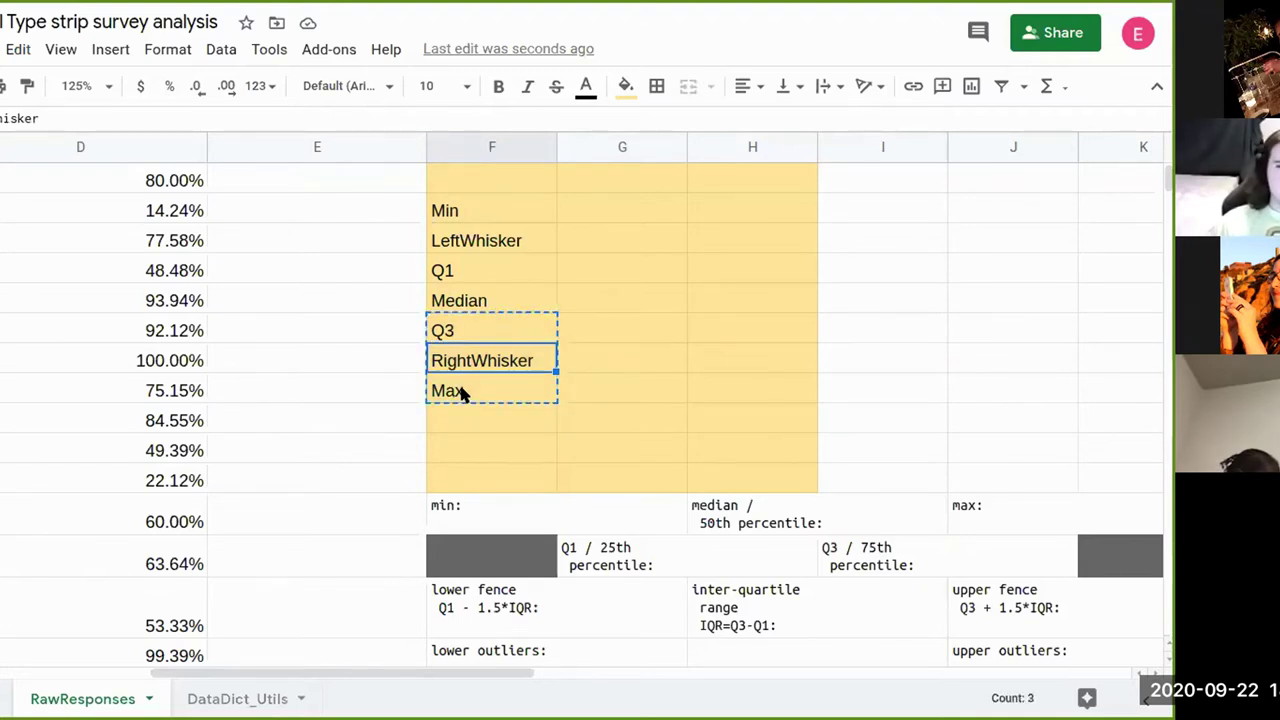
{"action": "key", "text": "Down"}
{"action": "key", "text": "ctrl+v"}
- Restore the yellow fill in the emptied cell F9 and enter the label IQR there
{"action": "key", "text": "Up"}
{"action": "key", "text": "Right"}
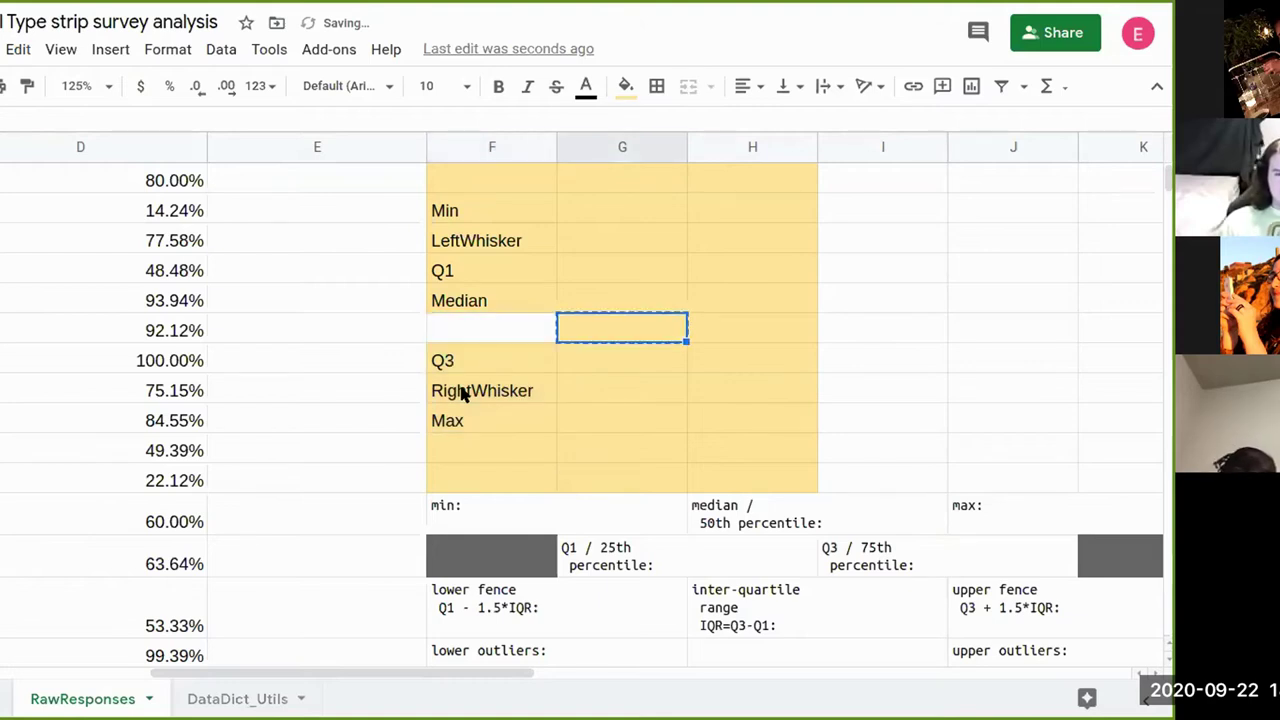
{"action": "key", "text": "Left"}
{"action": "type", "text": "IQR"}
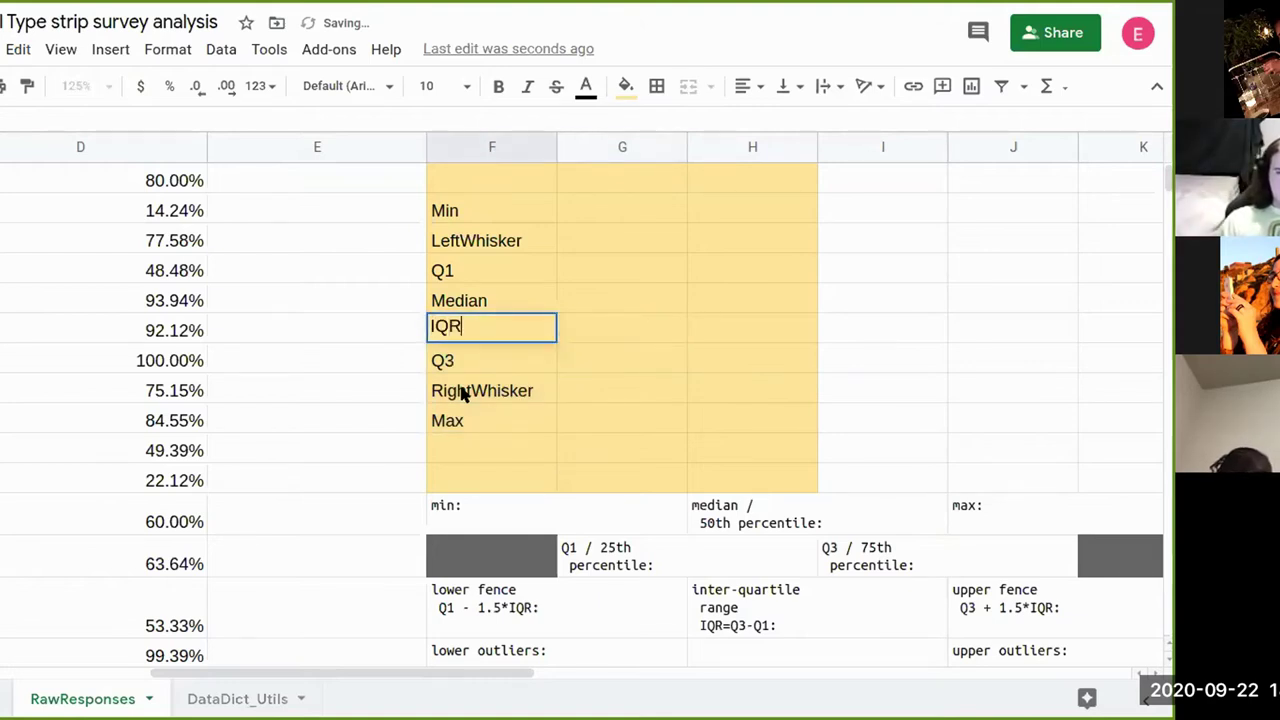
{"action": "type", "text": "(1.5"}
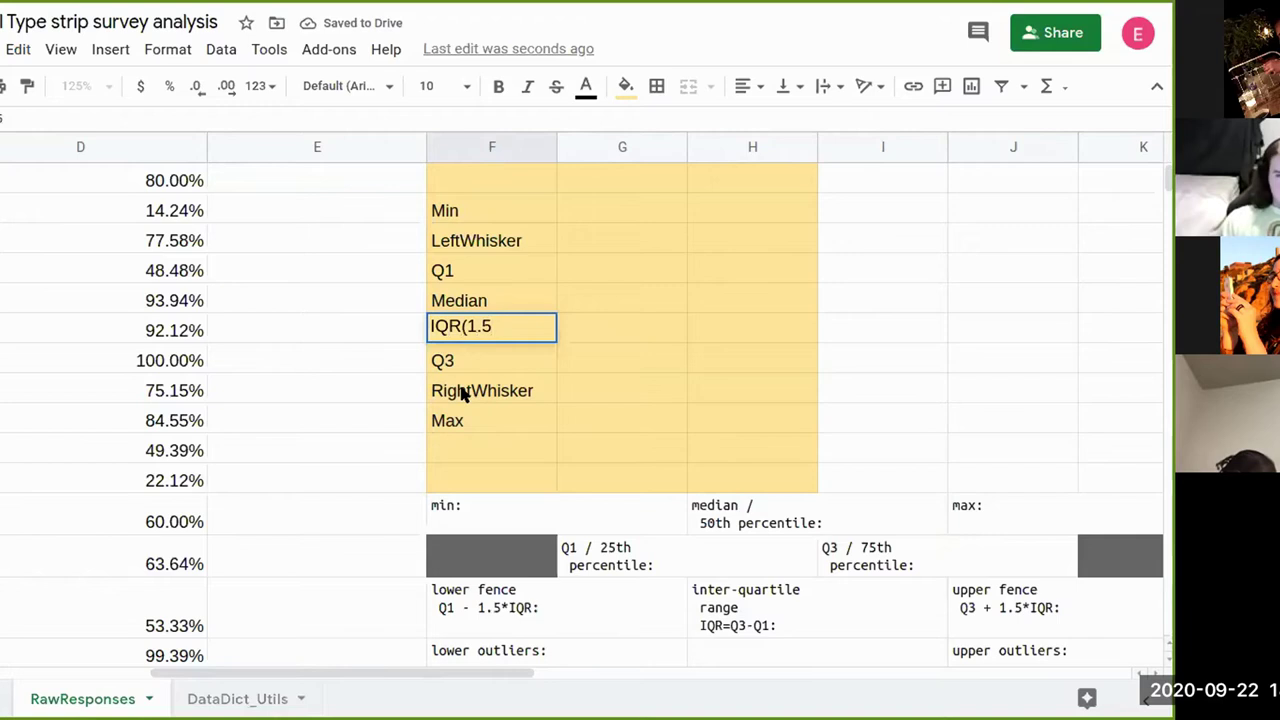
{"action": "key", "text": "BackSpace"}
{"action": "key", "text": "BackSpace"}
{"action": "key", "text": "BackSpace"}
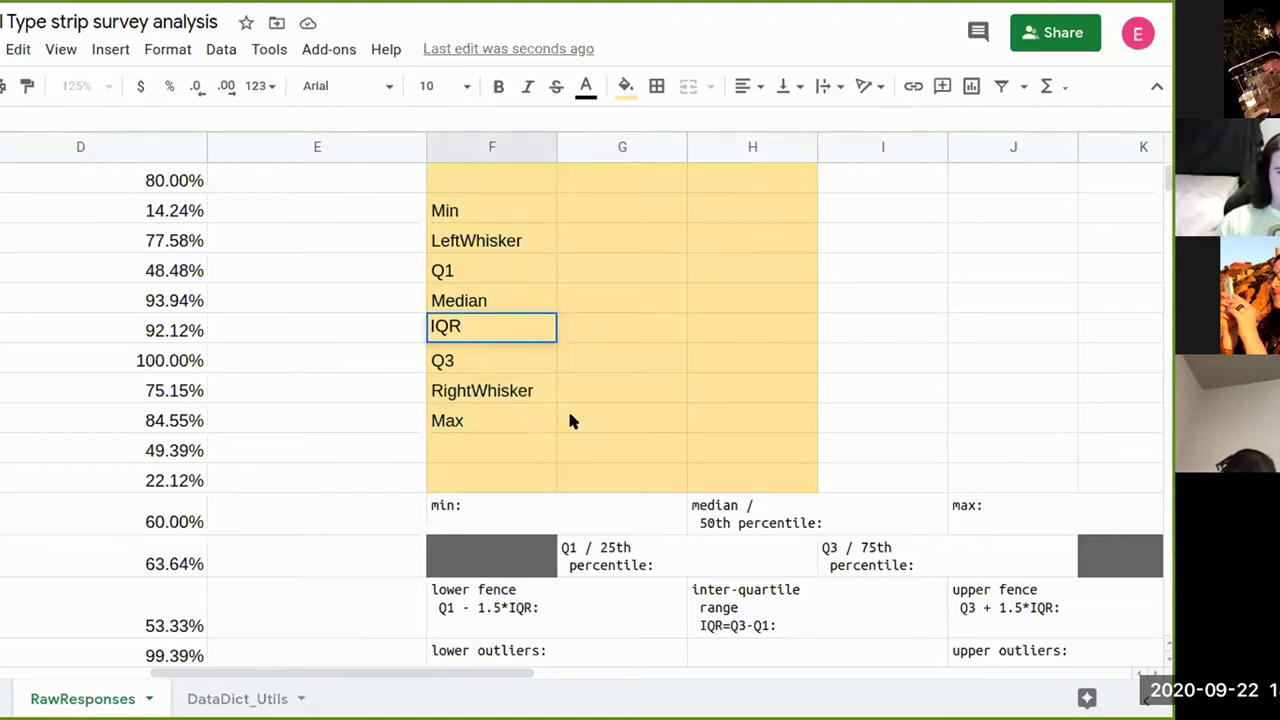
{"action": "key", "text": "Return"}
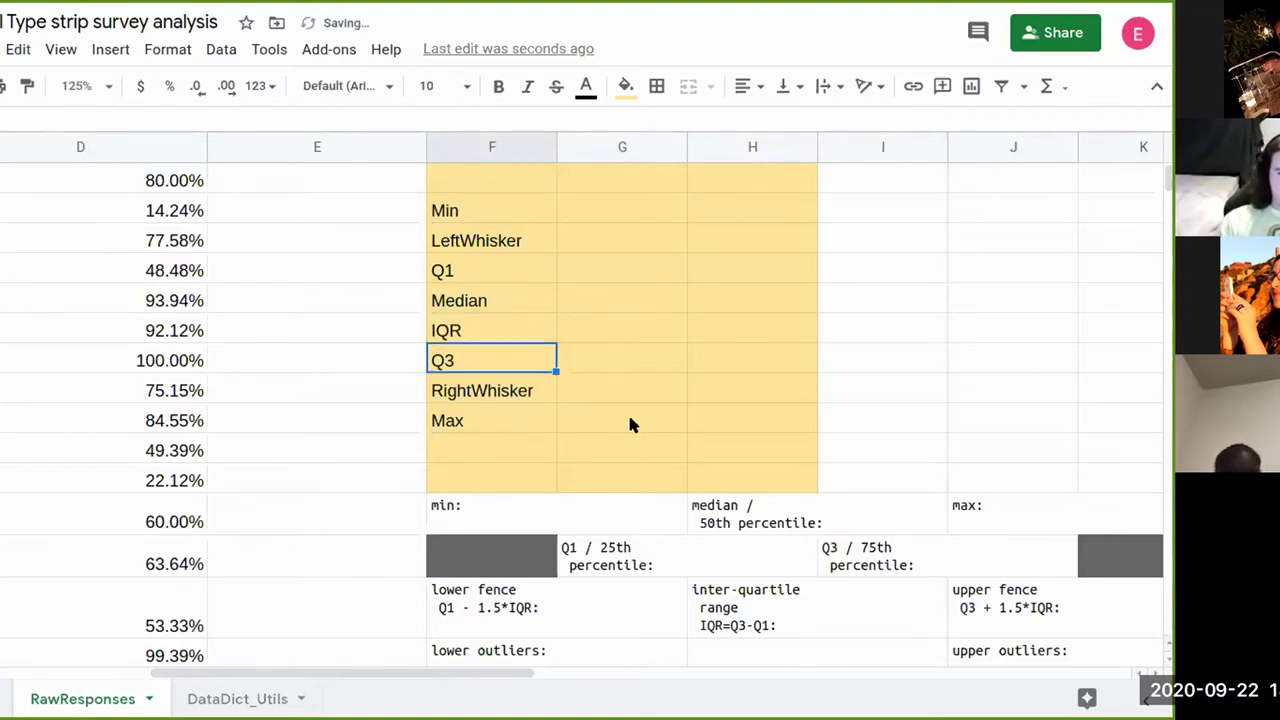
- Fill cells G5 to G12, beside the labels Min to Max, with light green
{"action": "key", "text": "Right"}
{"action": "key", "text": "Up"}
{"action": "key", "text": "Up"}
{"action": "key", "text": "Up"}
{"action": "key", "text": "Up"}
{"action": "key", "text": "Up"}
{"action": "key", "text": "Up"}
{"action": "key", "text": "Up"}
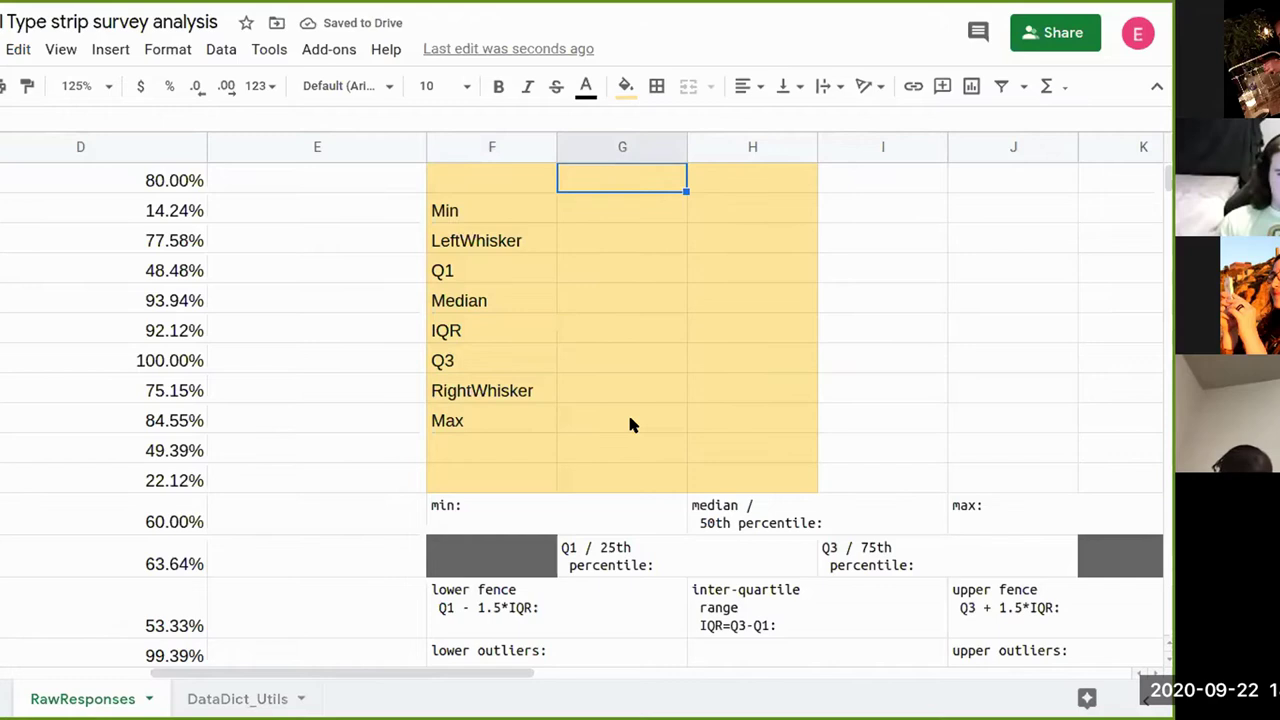
{"action": "key", "text": "Down"}
{"action": "key", "text": "Down"}
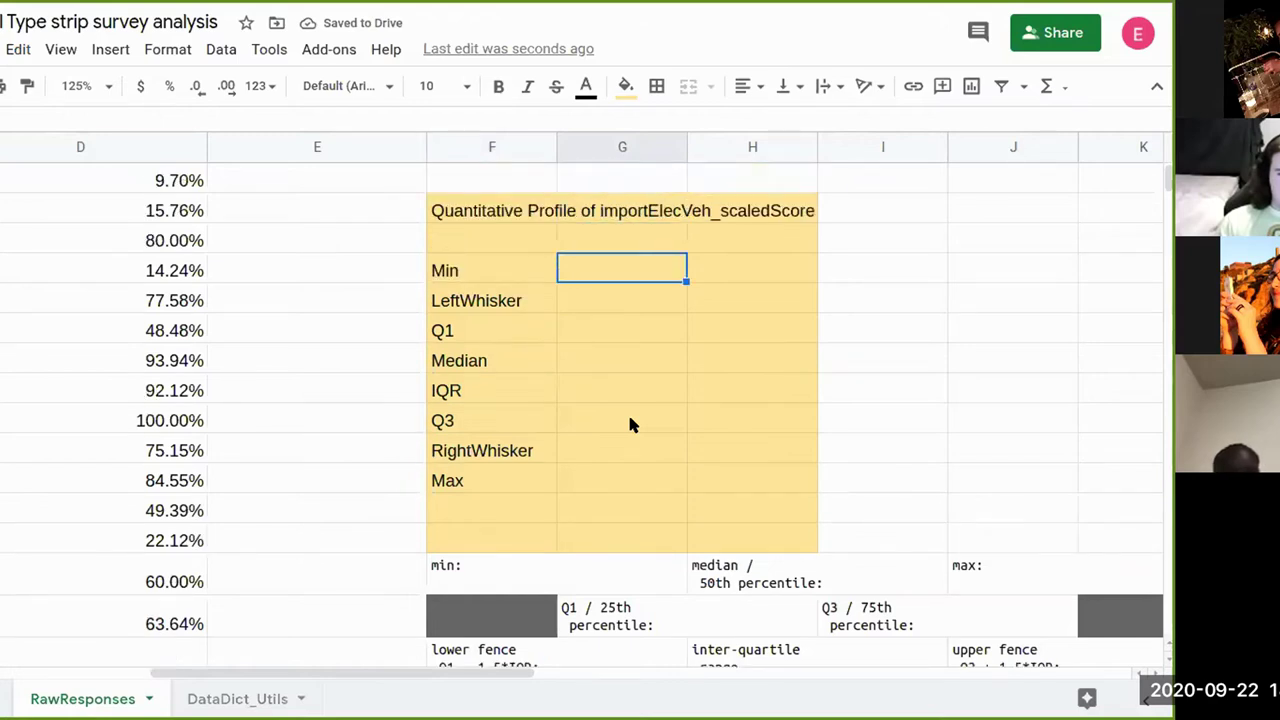
{"action": "key", "text": "shift+Down"}
{"action": "key", "text": "shift+Down"}
{"action": "key", "text": "shift+Down"}
{"action": "key", "text": "shift+Down"}
{"action": "key", "text": "shift+Down"}
{"action": "key", "text": "shift+Down"}
{"action": "key", "text": "shift+Down"}
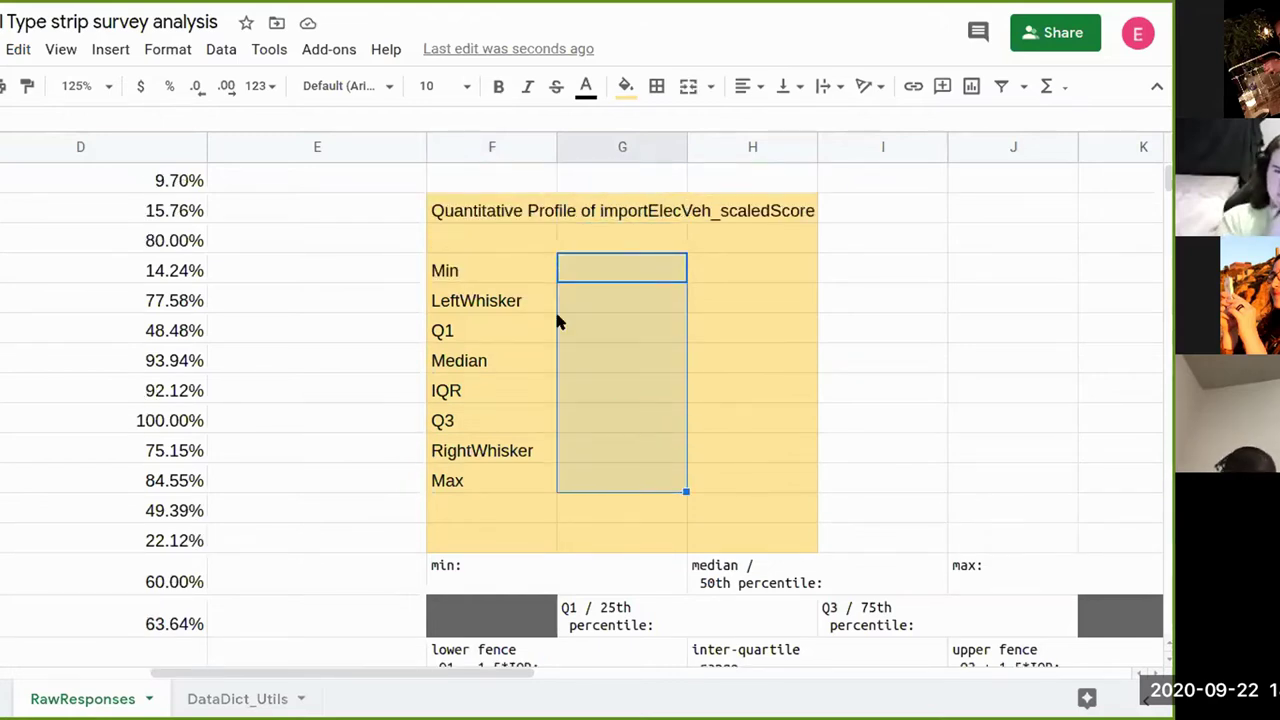
{"action": "left_click", "coordinate": [625, 87]}
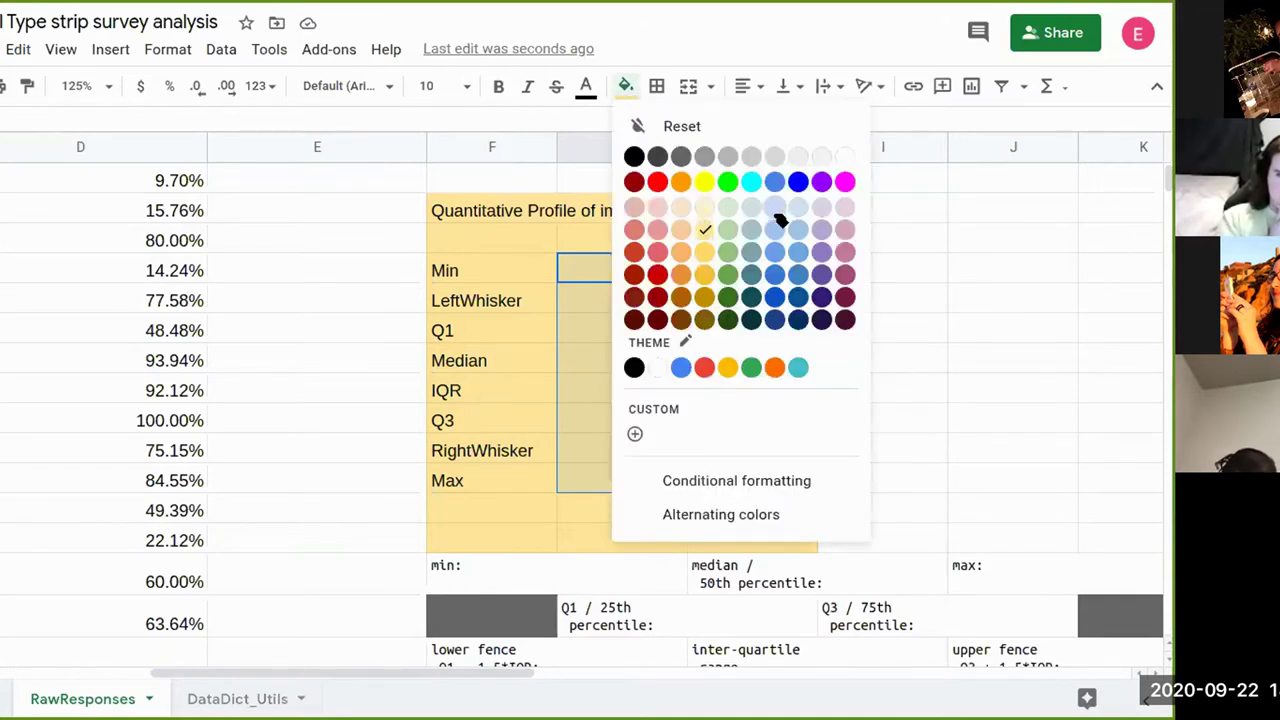
{"action": "left_click", "coordinate": [733, 229]}
{"action": "left_click", "coordinate": [640, 320]}
{"action": "left_click", "coordinate": [605, 260]}
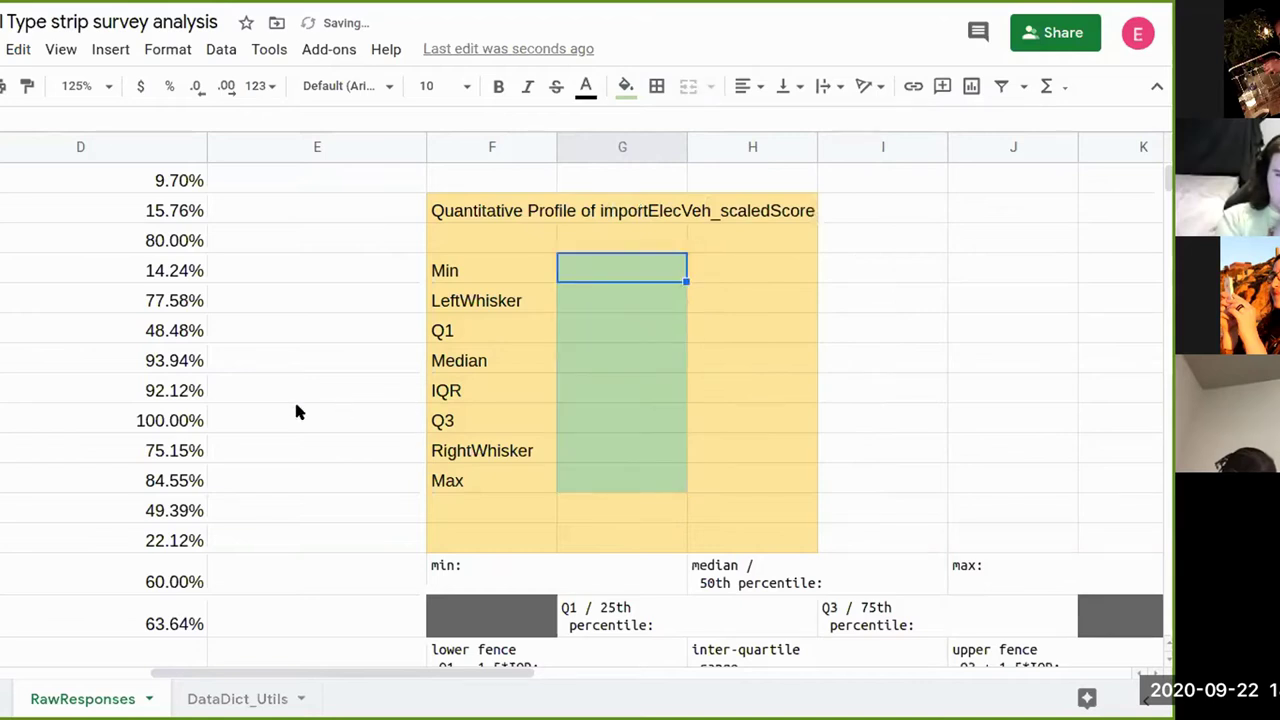
{"action": "scroll", "coordinate": [292, 408], "scroll_direction": "left", "scroll_amount": 3}
{"action": "scroll", "coordinate": [290, 406], "scroll_direction": "right", "scroll_amount": 5}
{"action": "scroll", "coordinate": [290, 406], "scroll_direction": "left", "scroll_amount": 3}
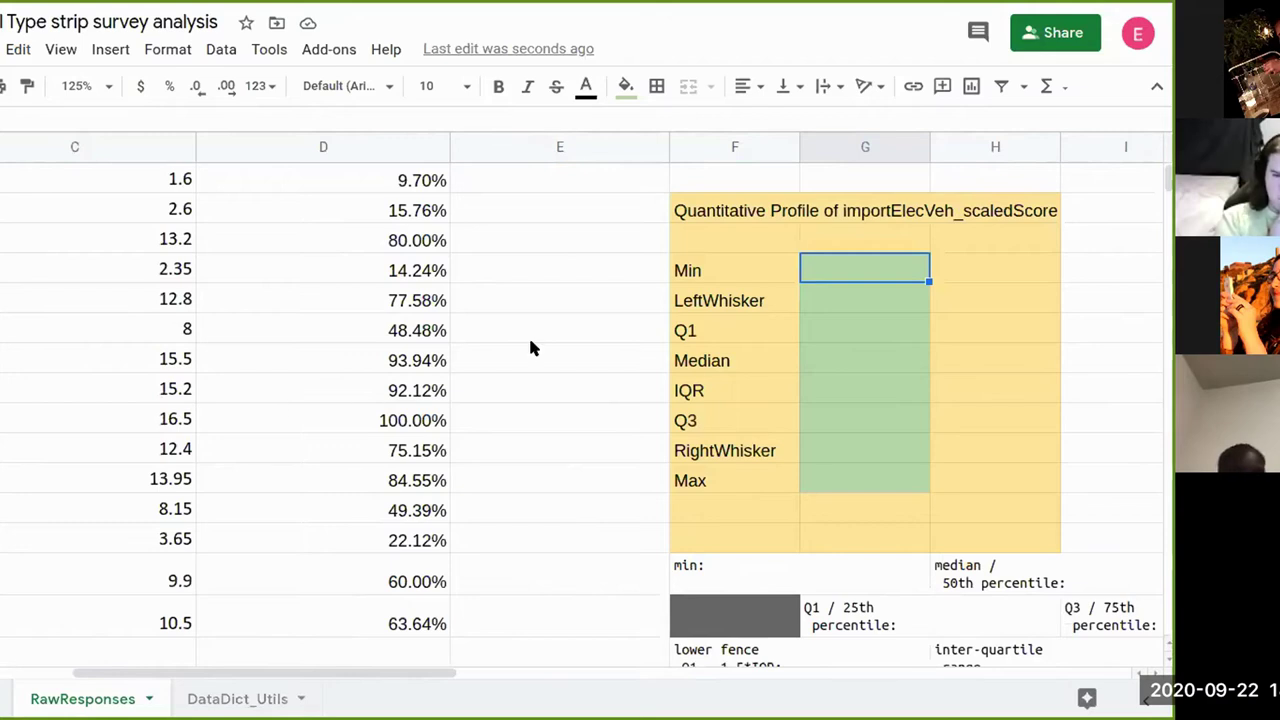
{"action": "left_click", "coordinate": [608, 302]}
{"action": "key", "text": "Up"}
{"action": "key", "text": "Up"}
{"action": "key", "text": "Up"}
{"action": "key", "text": "Up"}
{"action": "key", "text": "Up"}
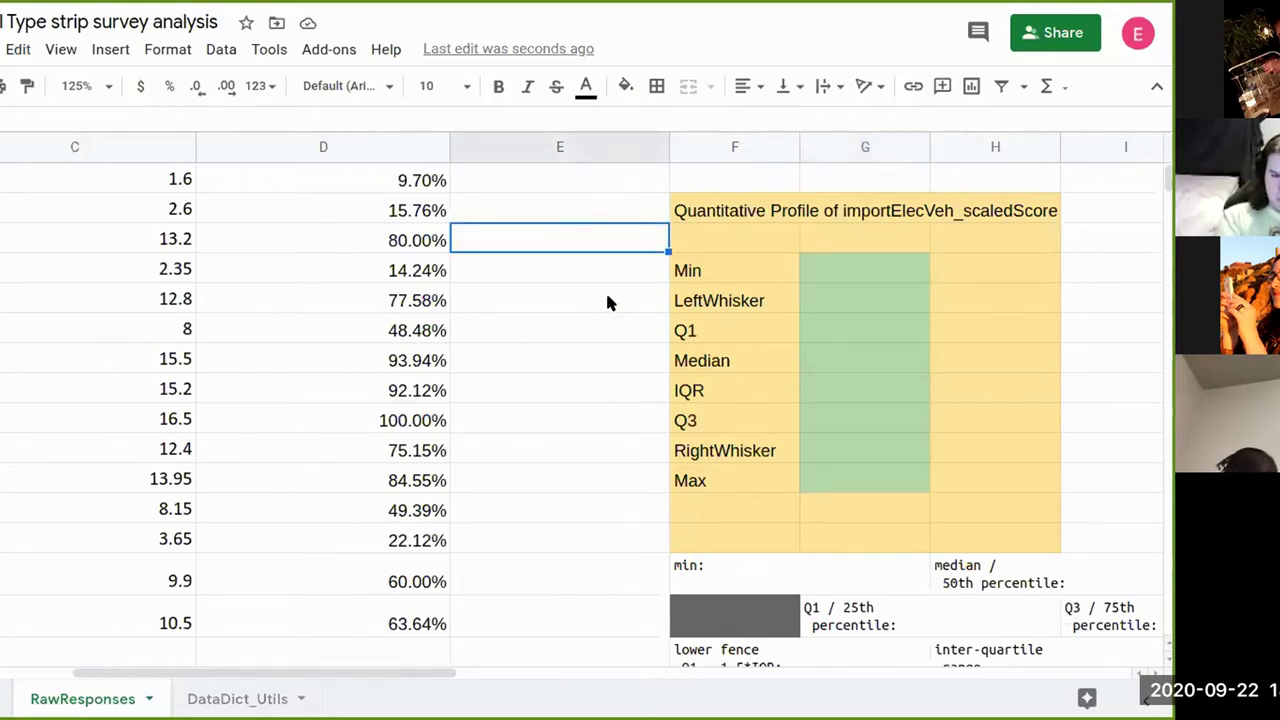
{"action": "key", "text": "Down"}
{"action": "key", "text": "Down"}
{"action": "key", "text": "Down"}
{"action": "key", "text": "Down"}
{"action": "key", "text": "Down"}
{"action": "key", "text": "Right"}
{"action": "key", "text": "Right"}
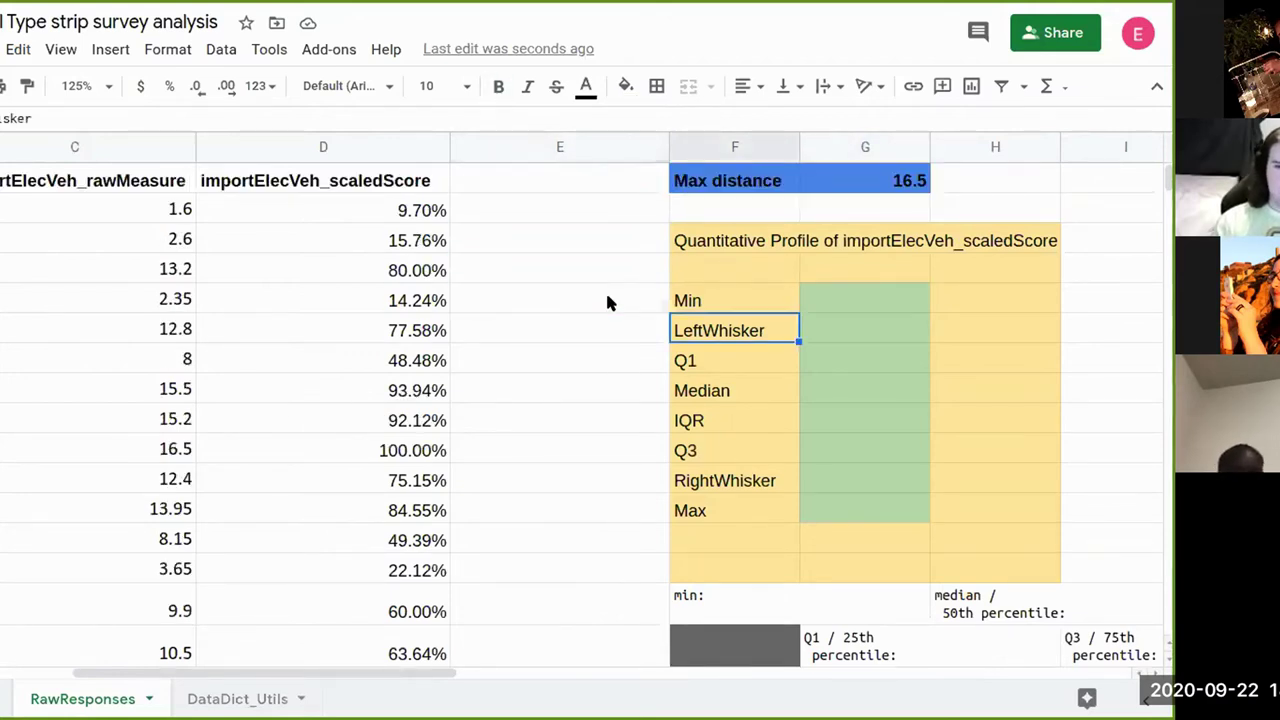
{"action": "key", "text": "Up"}
{"action": "key", "text": "Down"}
{"action": "key", "text": "Down"}
{"action": "key", "text": "Down"}
{"action": "key", "text": "Down"}
{"action": "key", "text": "Down"}
{"action": "key", "text": "Down"}
{"action": "key", "text": "Down"}
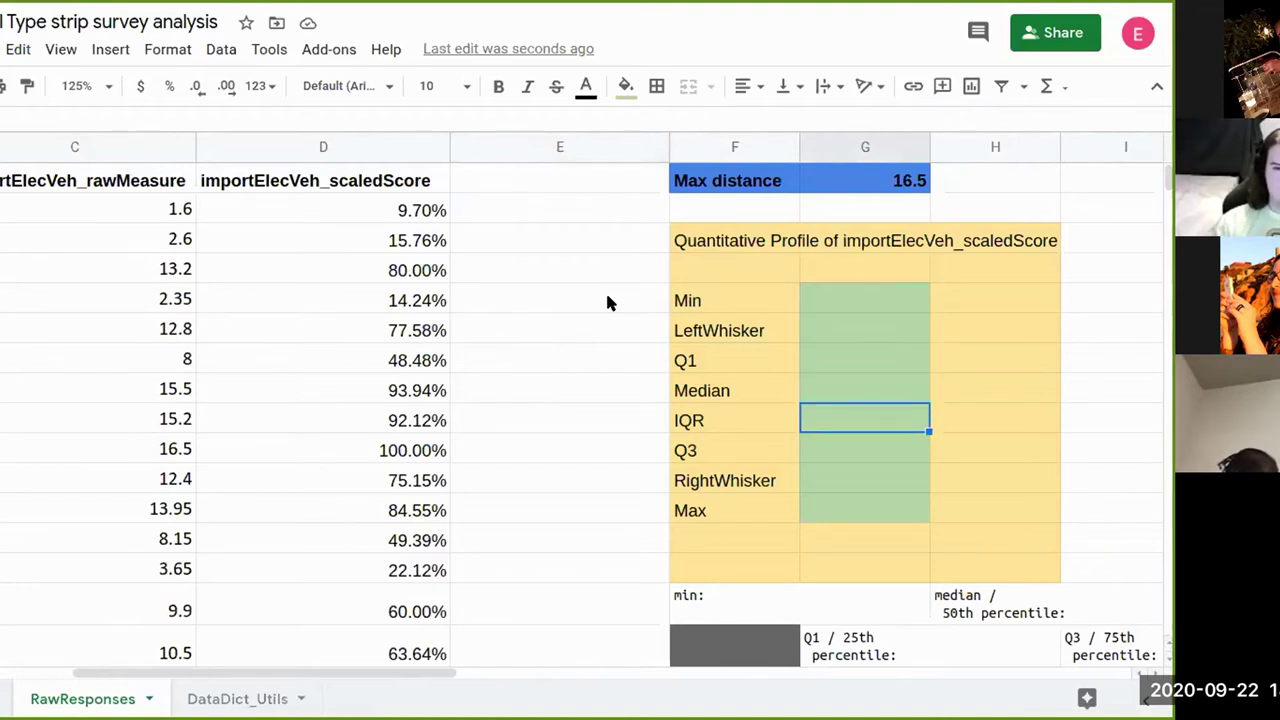
{"action": "key", "text": "Up"}
{"action": "key", "text": "Up"}
{"action": "key", "text": "Up"}
{"action": "key", "text": "Up"}
{"action": "key", "text": "Up"}
{"action": "key", "text": "Up"}
{"action": "key", "text": "Up"}
{"action": "type", "text": "="}
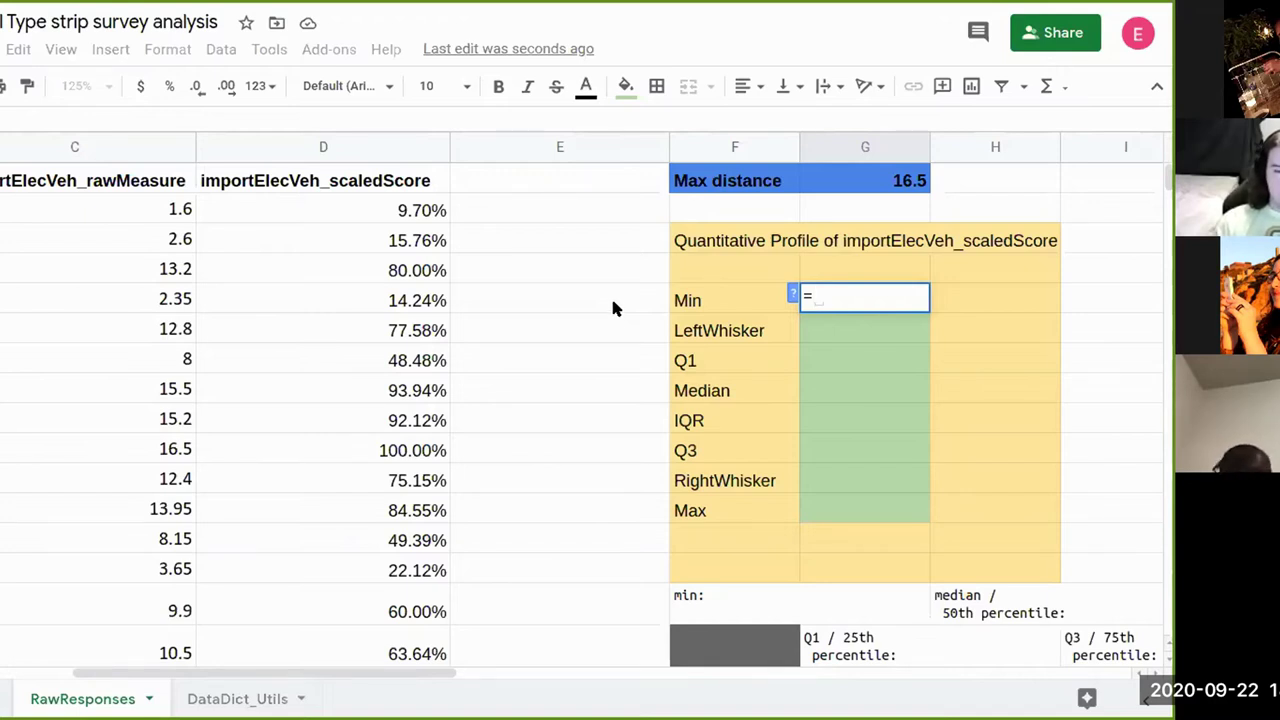
{"action": "type", "text": "min"}
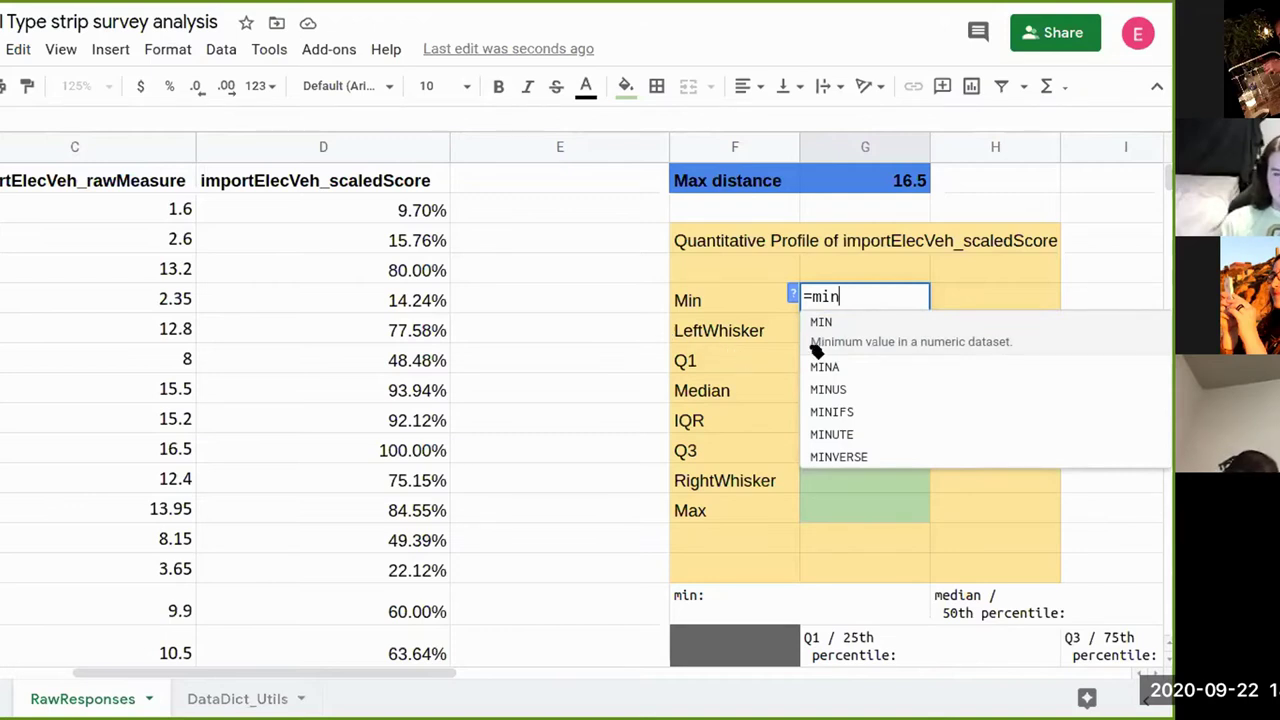
{"action": "key", "text": "BackSpace"}
{"action": "key", "text": "BackSpace"}
{"action": "key", "text": "BackSpace"}
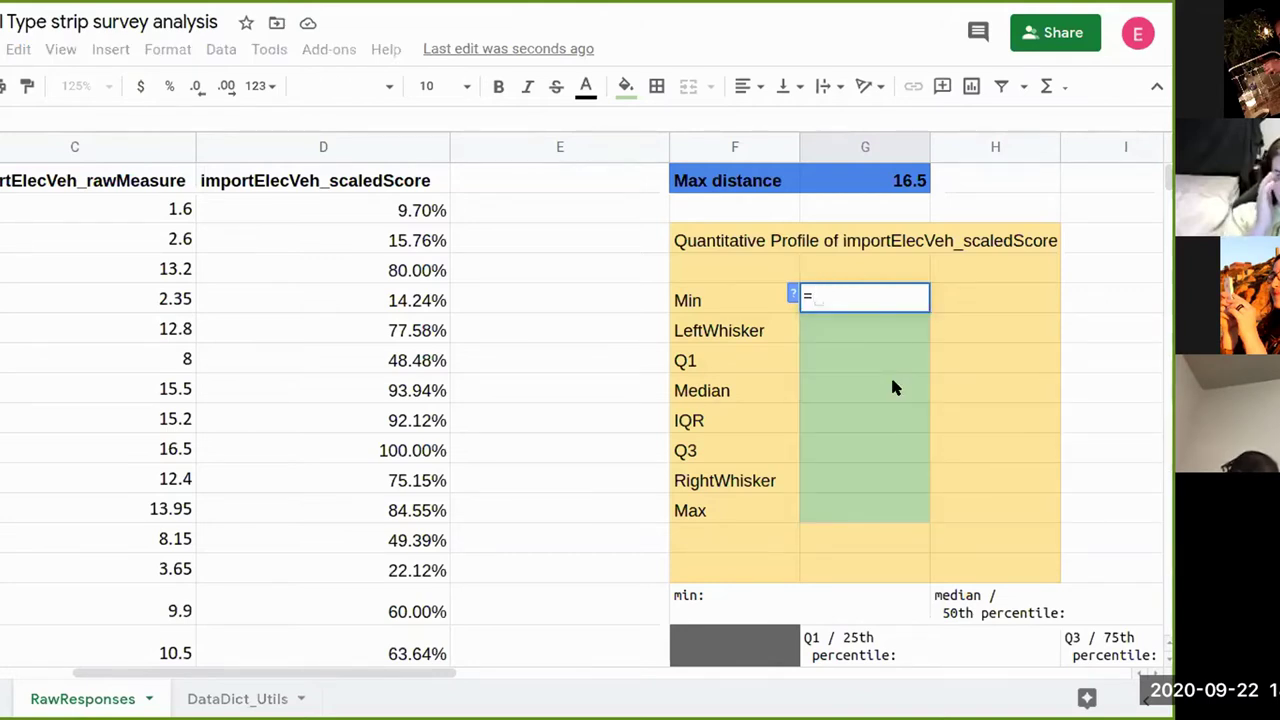
{"action": "type", "text": "min"}
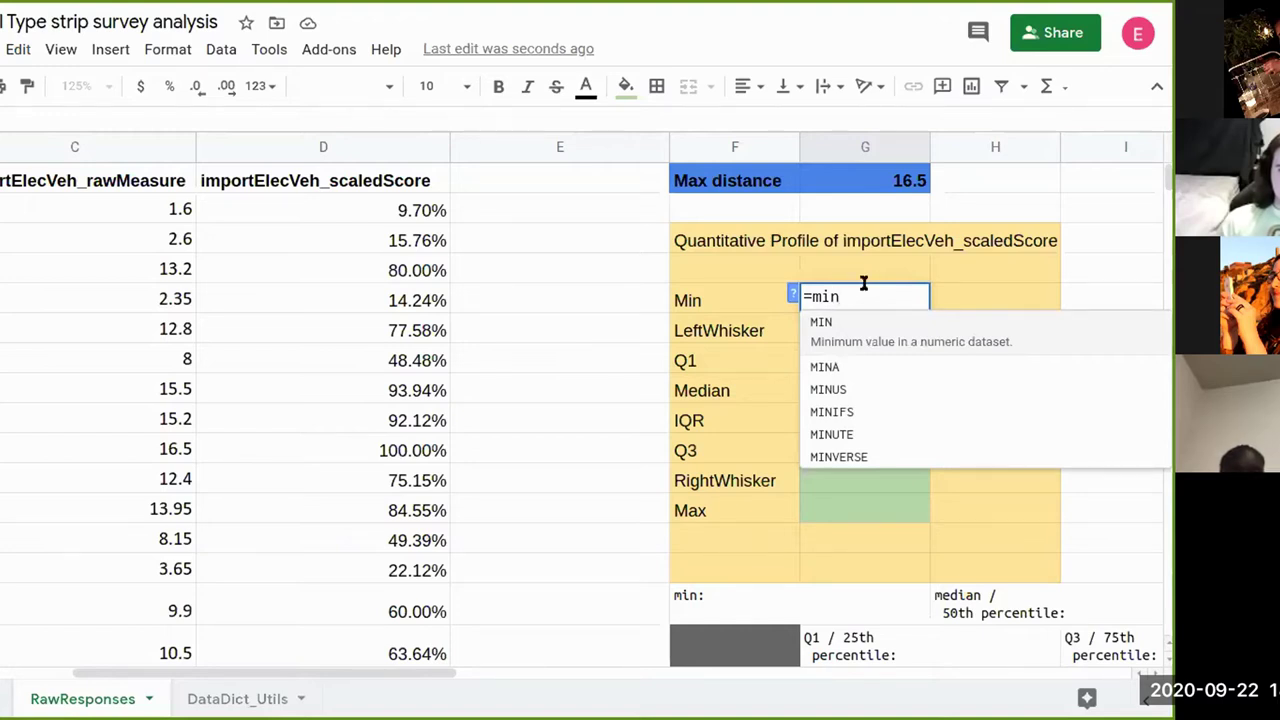
{"action": "type", "text": "("}
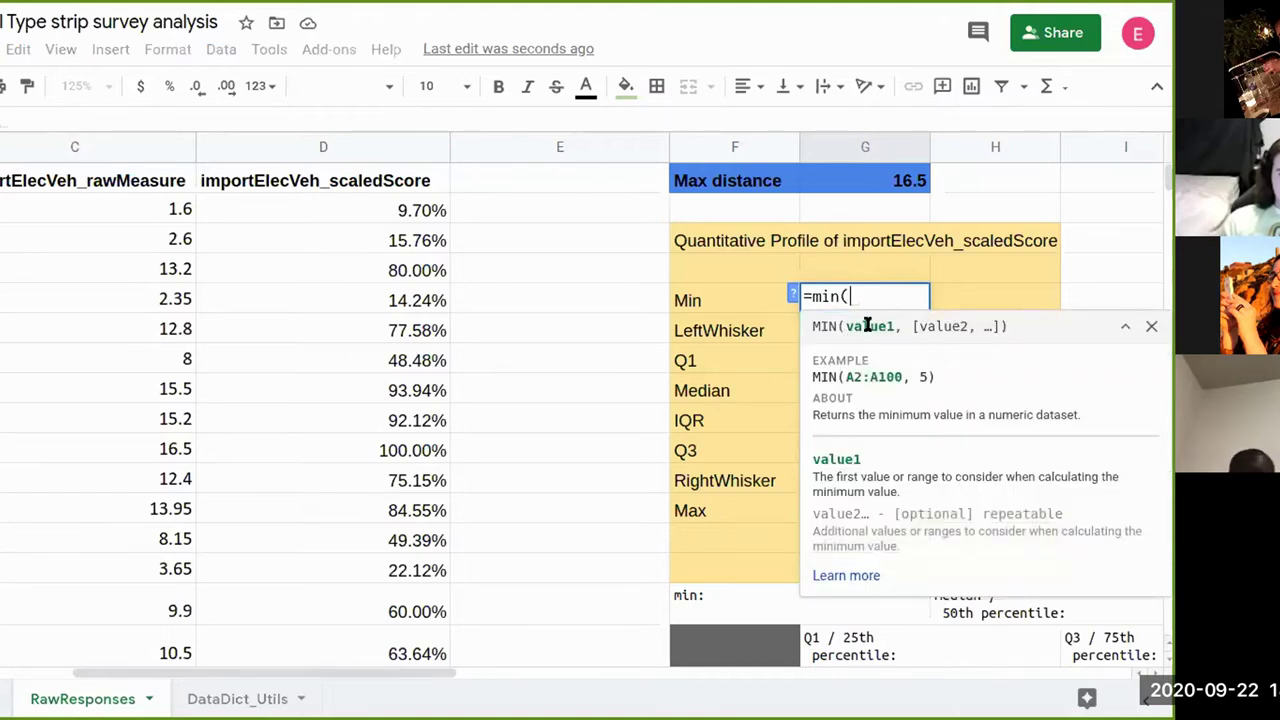
{"action": "key", "text": "BackSpace"}
{"action": "key", "text": "BackSpace"}
{"action": "key", "text": "BackSpace"}
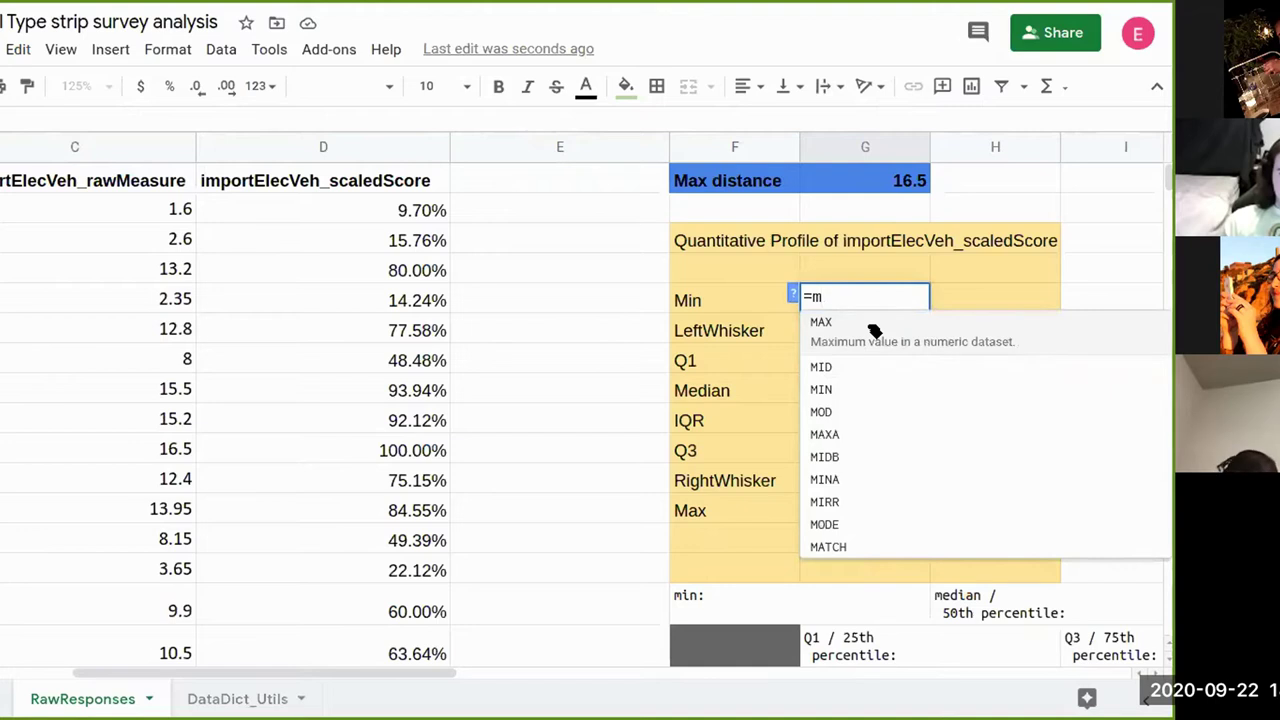
{"action": "key", "text": "BackSpace"}
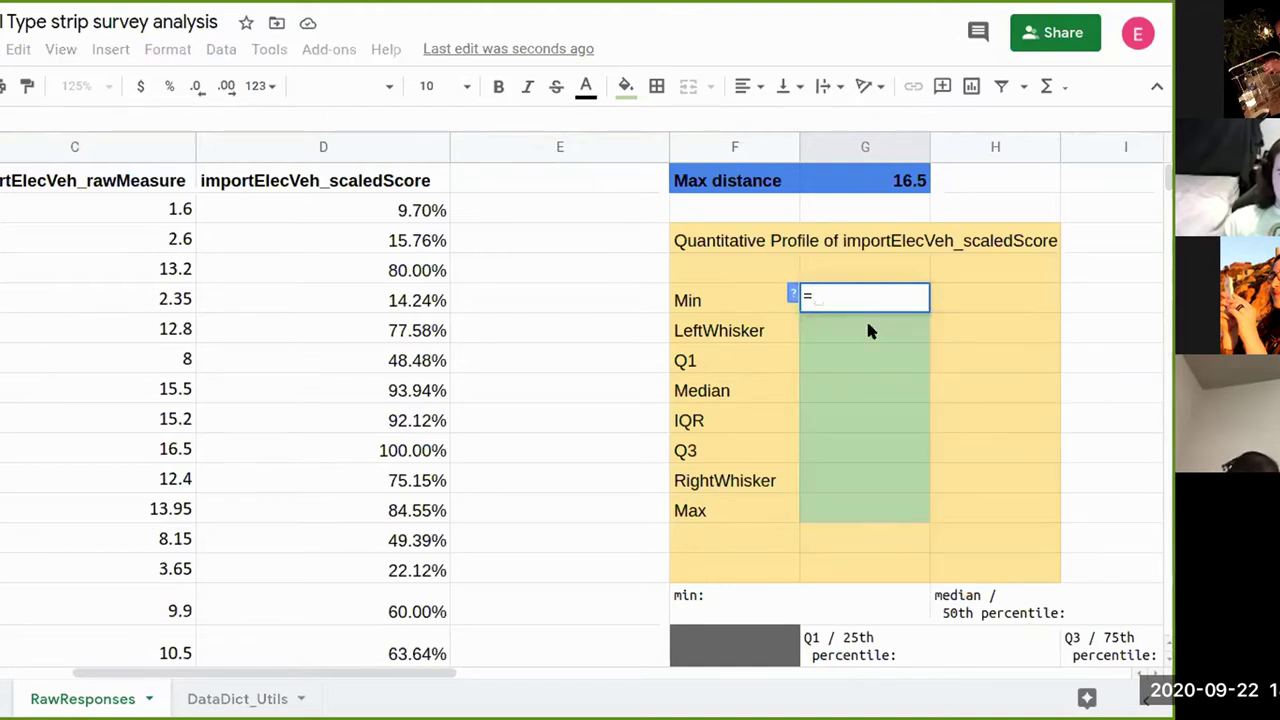
{"action": "type", "text": "g"}
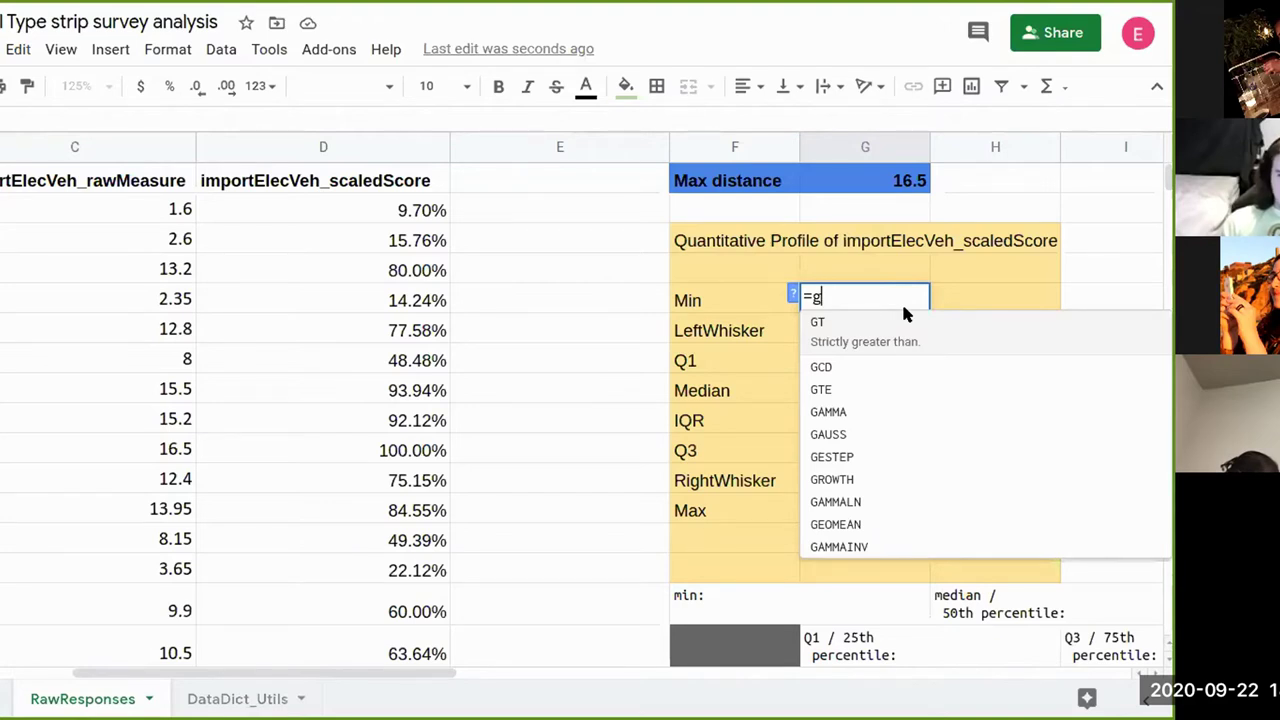
{"action": "key", "text": "BackSpace"}
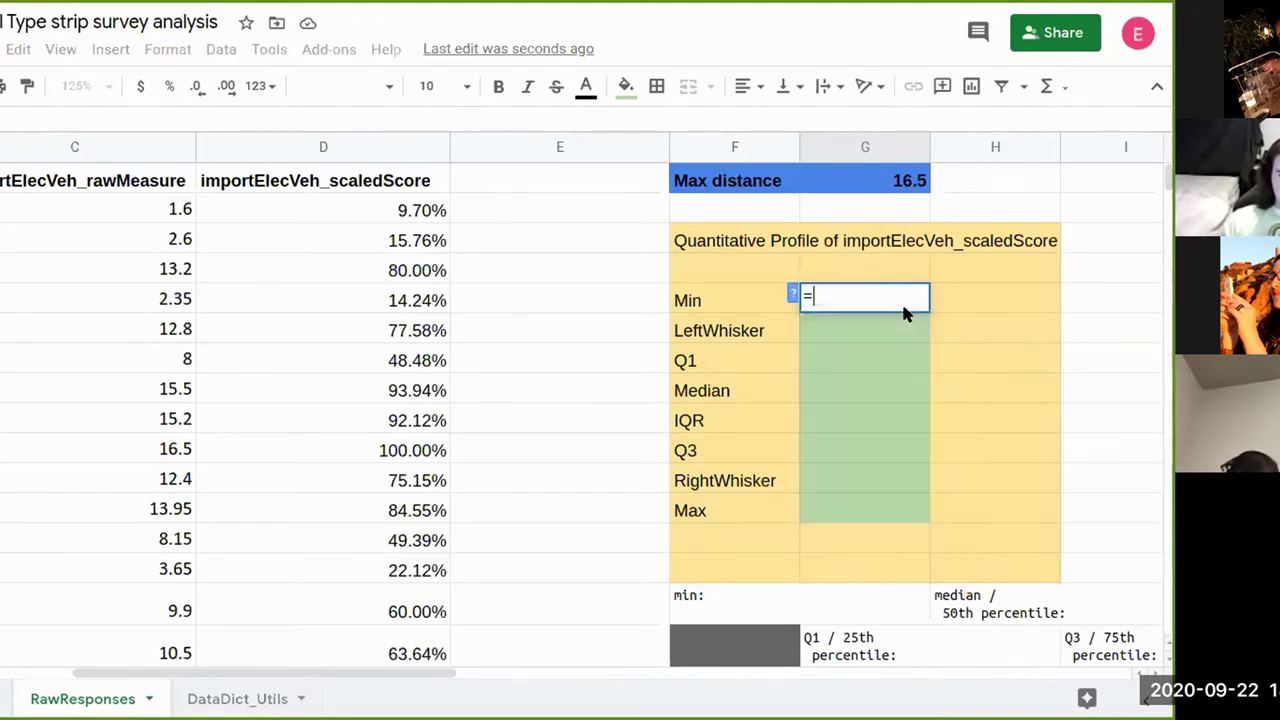
{"action": "type", "text": "min"}
{"action": "key", "text": "Down"}
{"action": "key", "text": "Down"}
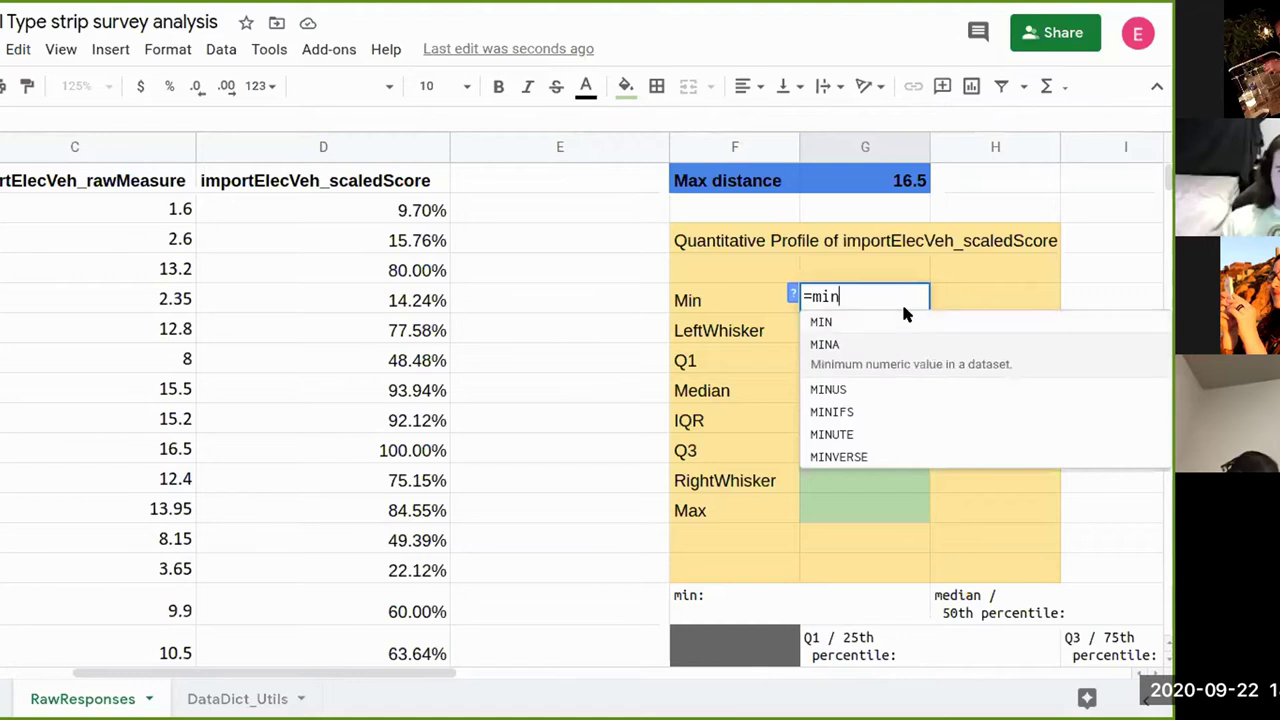
{"action": "key", "text": "Up"}
{"action": "key", "text": "Up"}
{"action": "key", "text": "Up"}
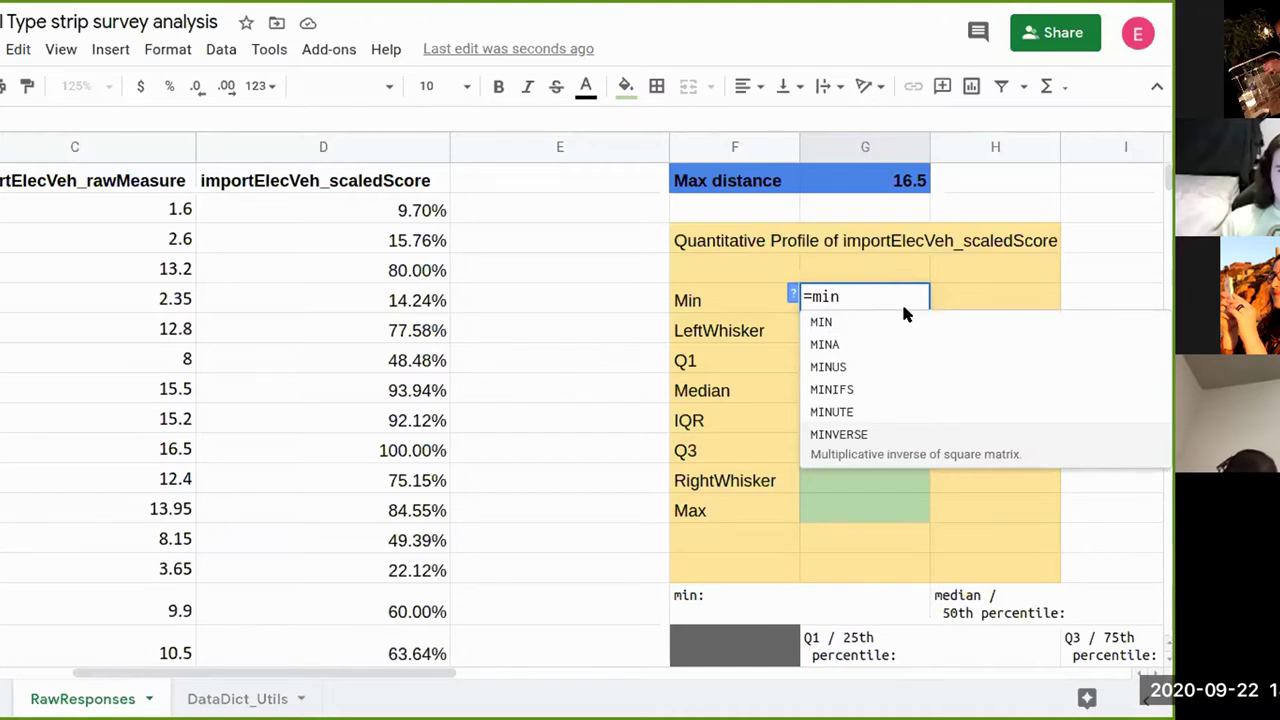
{"action": "type", "text": "("}
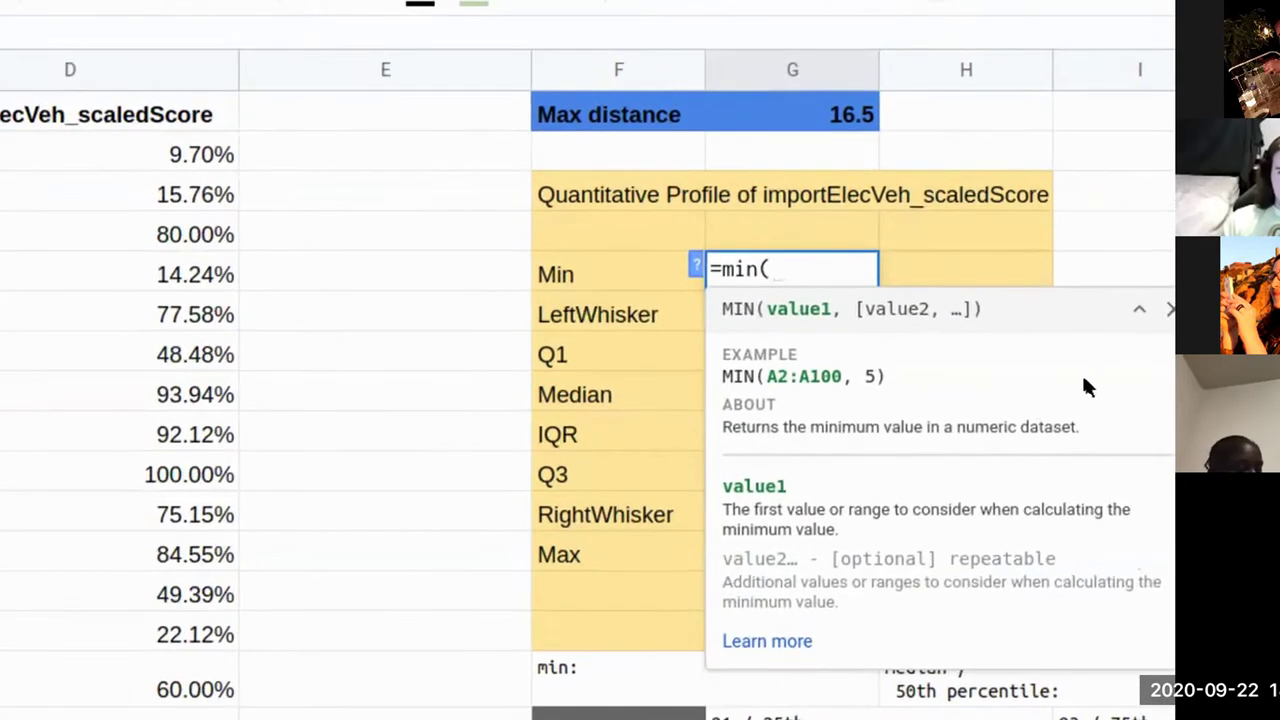
{"action": "key", "text": "Escape"}
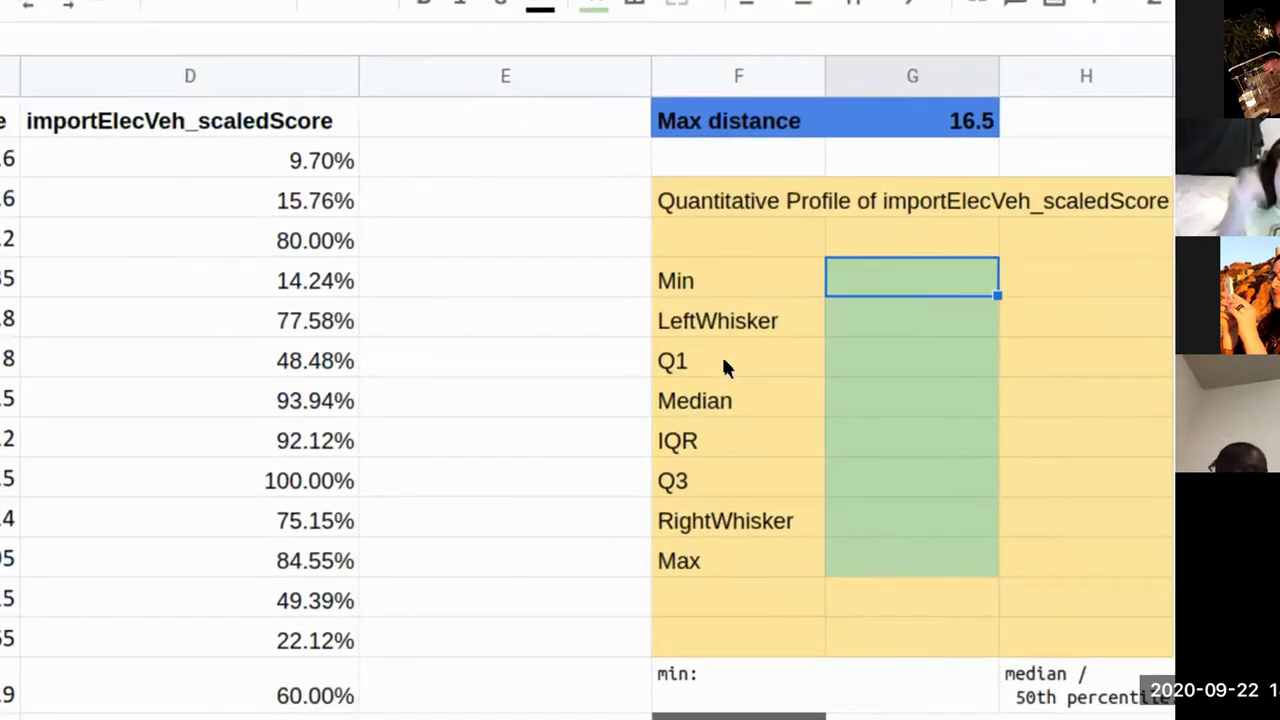
- Try selecting the importElecVeh_scaledScore values in D2:D18 and bring up the operations available for that range
{"action": "scroll", "coordinate": [722, 354], "scroll_direction": "down", "scroll_amount": 3}
{"action": "scroll", "coordinate": [455, 265], "scroll_direction": "up", "scroll_amount": 3}
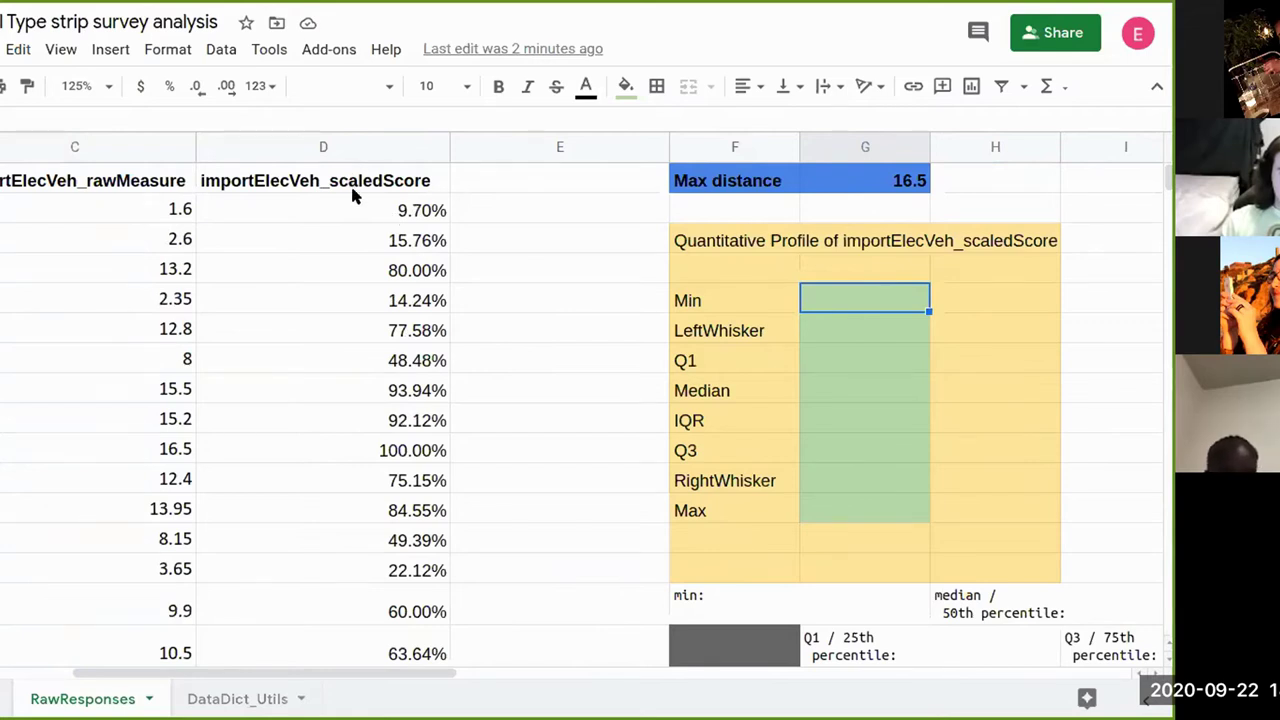
{"action": "left_click_drag", "start_coordinate": [347, 214], "coordinate": [423, 534]}
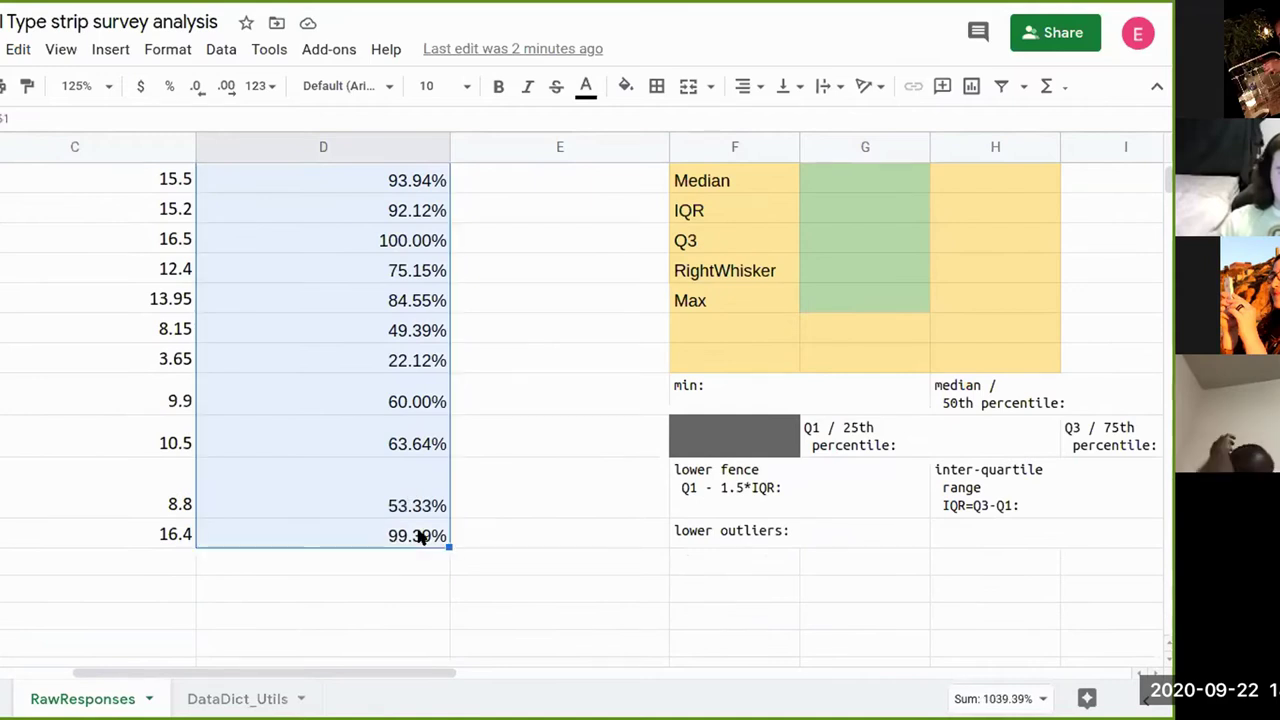
{"action": "scroll", "coordinate": [447, 366], "scroll_direction": "up", "scroll_amount": 3}
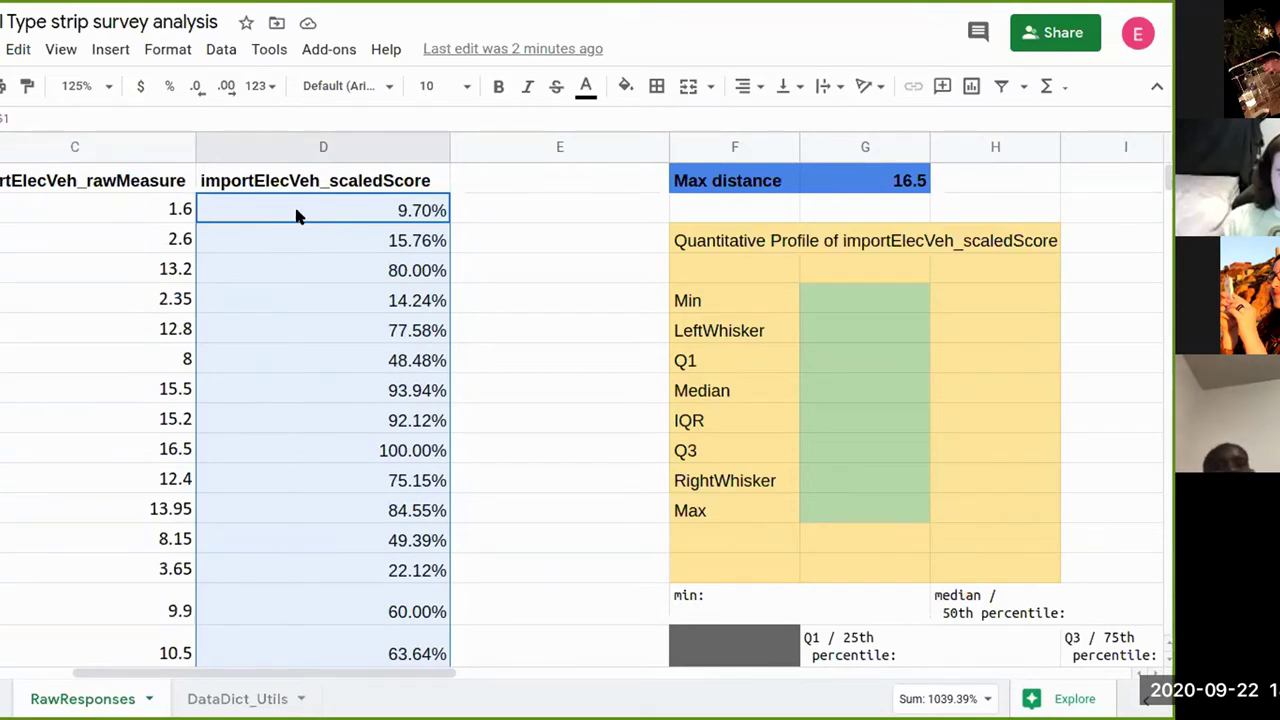
{"action": "left_click", "coordinate": [372, 308]}
{"action": "left_click_drag", "start_coordinate": [342, 213], "coordinate": [359, 415]}
{"action": "scroll", "coordinate": [494, 346], "scroll_direction": "up", "scroll_amount": 3}
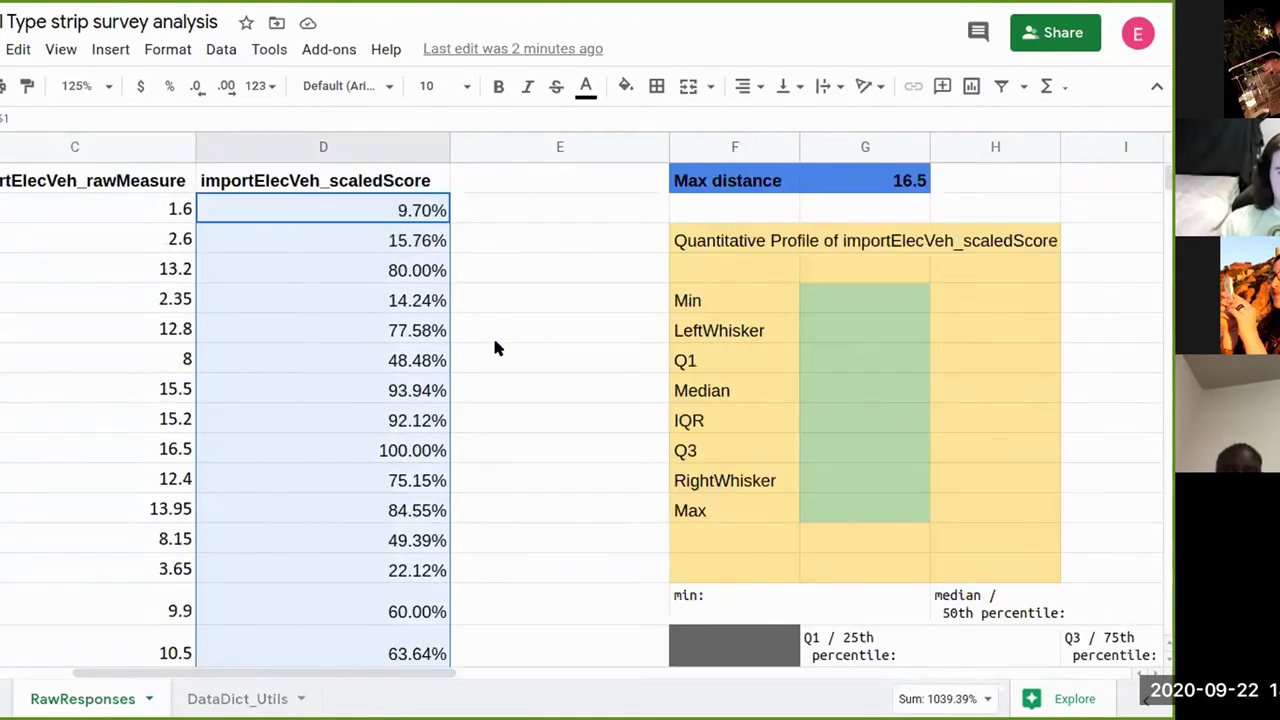
{"action": "right_click", "coordinate": [406, 400]}
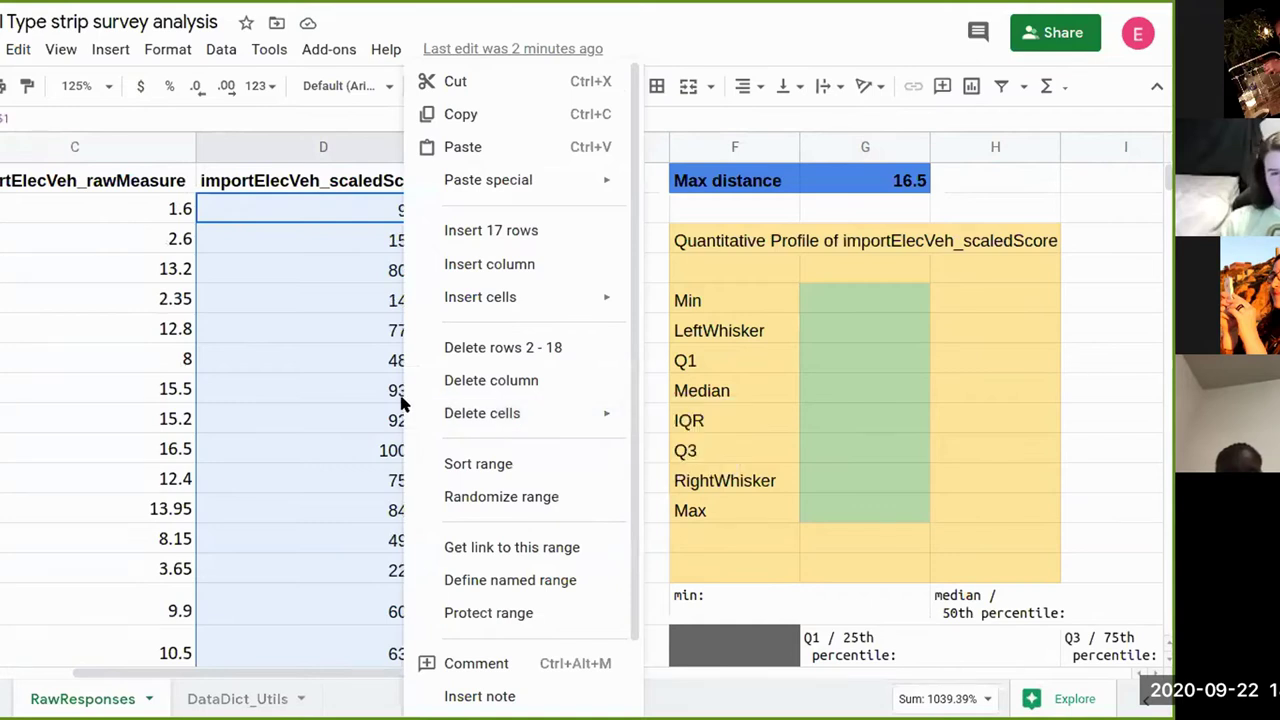
{"action": "scroll", "coordinate": [514, 563], "scroll_direction": "down", "scroll_amount": 2}
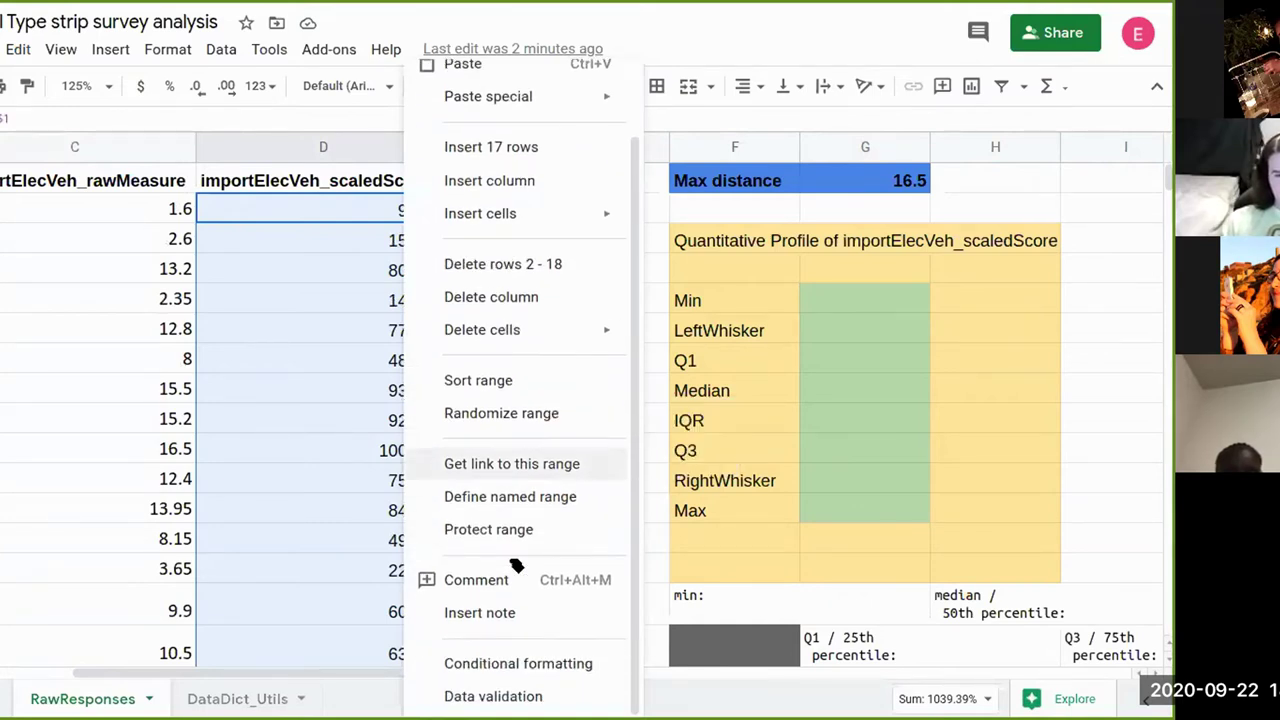
{"action": "left_click", "coordinate": [318, 243]}
{"action": "left_click", "coordinate": [322, 211]}
{"action": "key", "text": "ctrl+shift+Down"}
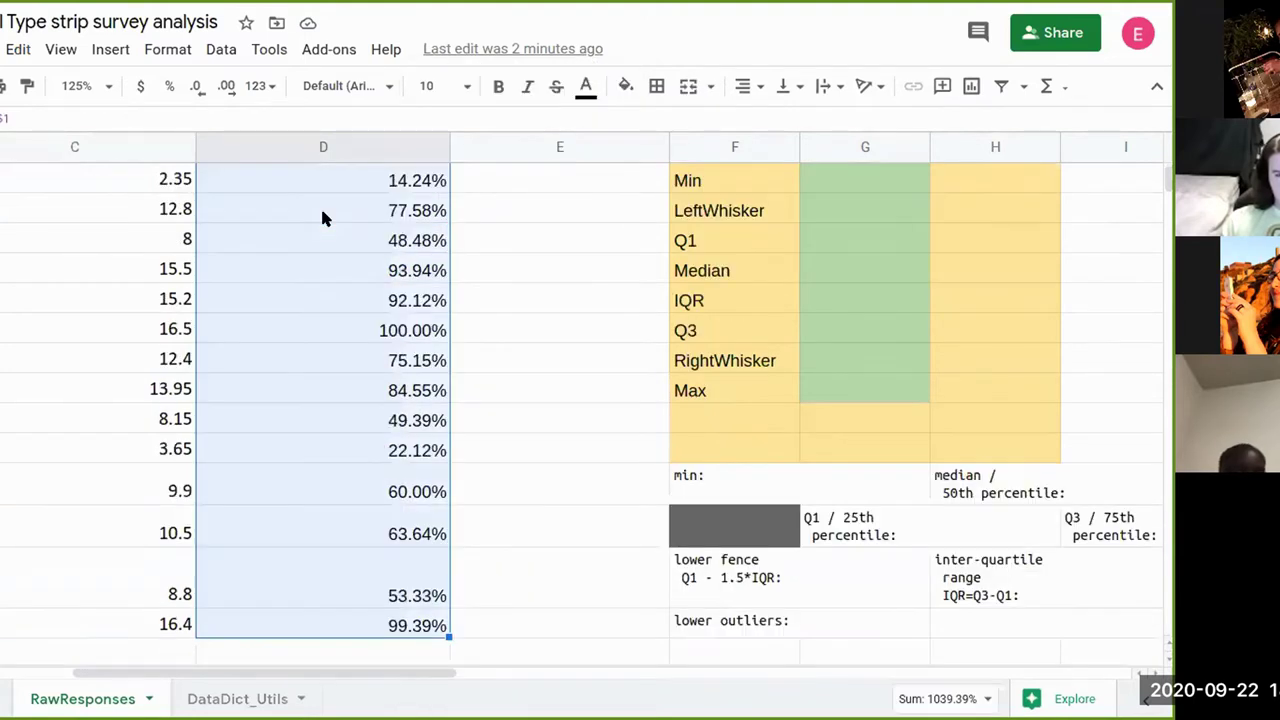
{"action": "key", "text": "ctrl+shift+Up"}
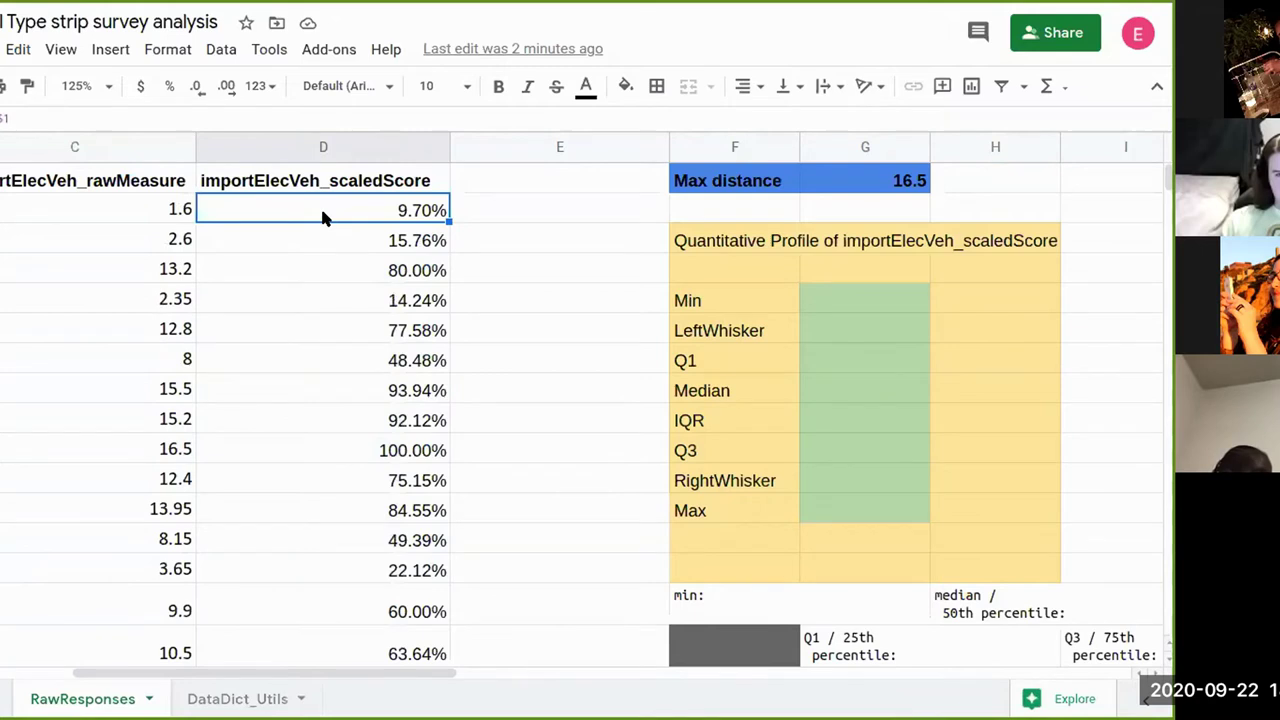
{"action": "key", "text": "Down"}
{"action": "key", "text": "Up"}
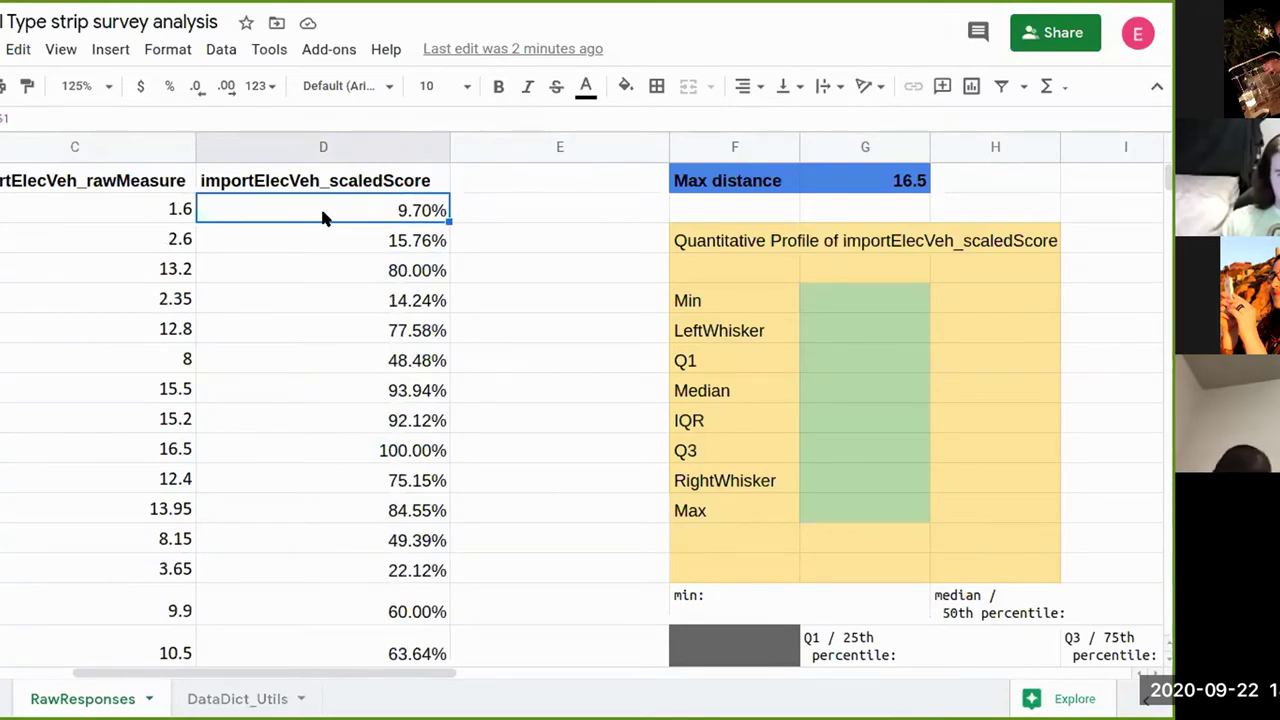
- Define the importElecVeh_scaledScore values in D2:D18 of RawResponses as a named range called vehssagg
{"action": "key", "text": "ctrl+shift+Down"}
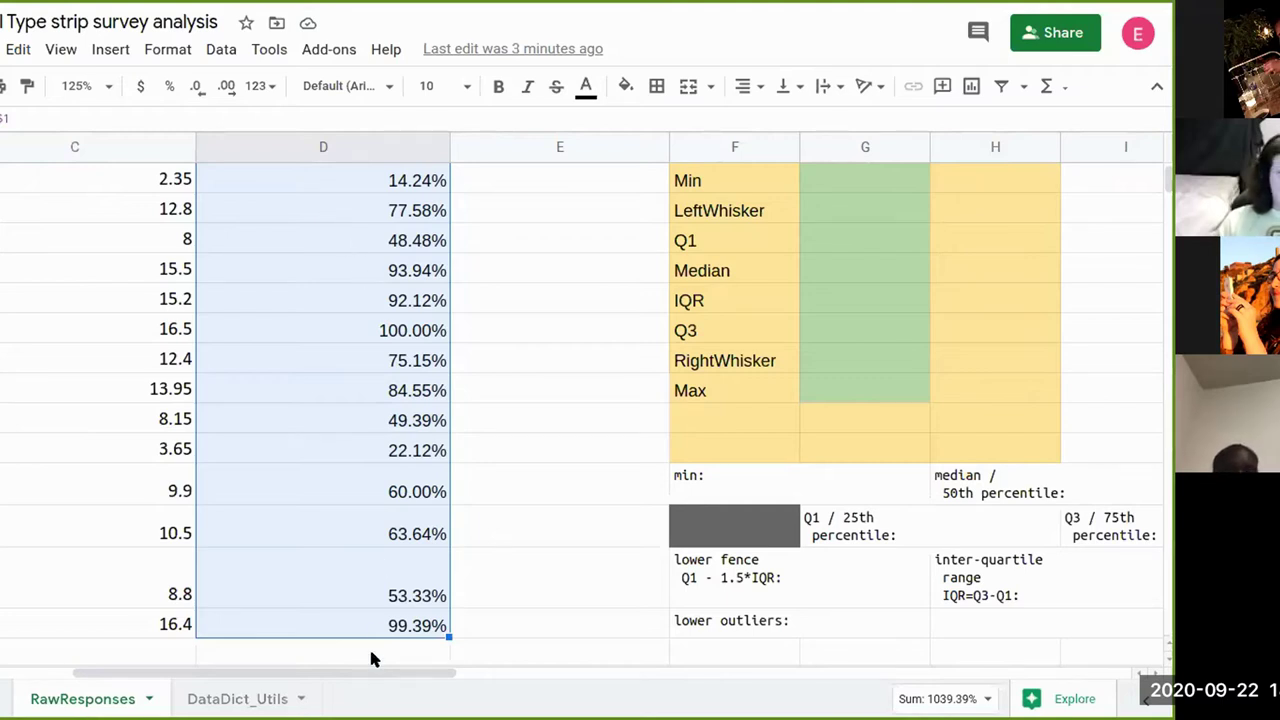
{"action": "scroll", "coordinate": [418, 430], "scroll_direction": "up", "scroll_amount": 2}
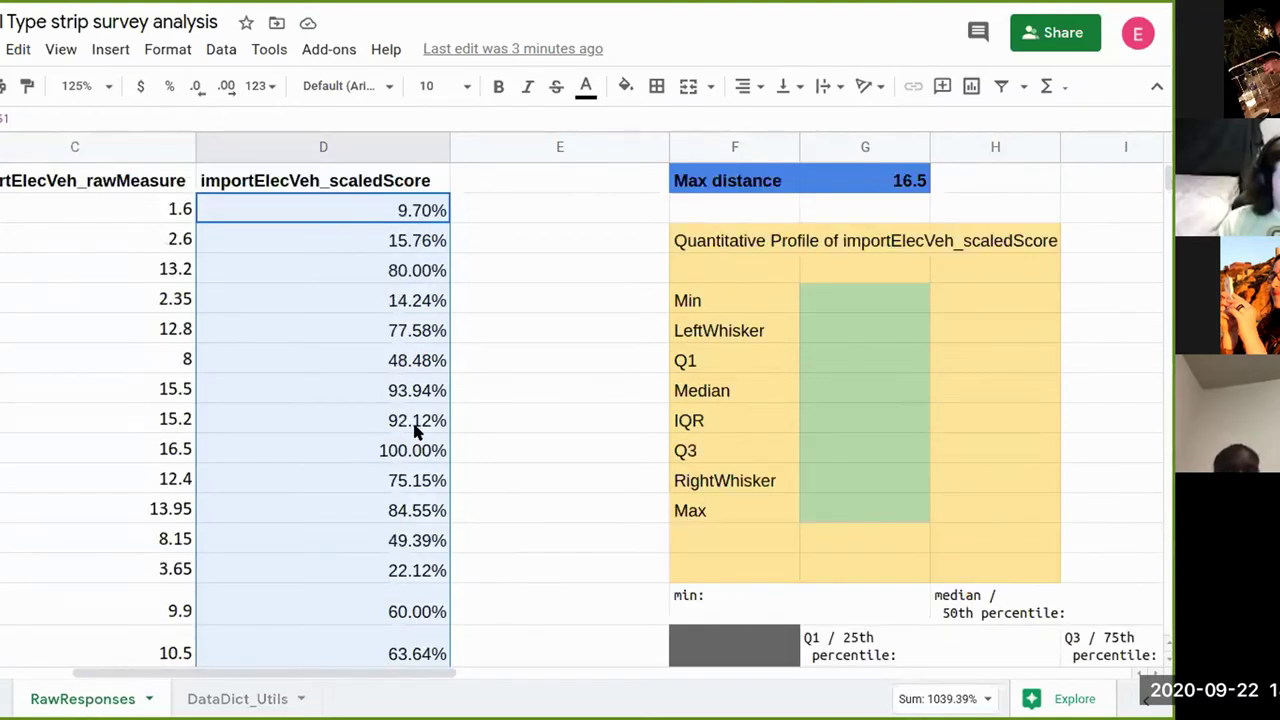
{"action": "right_click", "coordinate": [352, 326]}
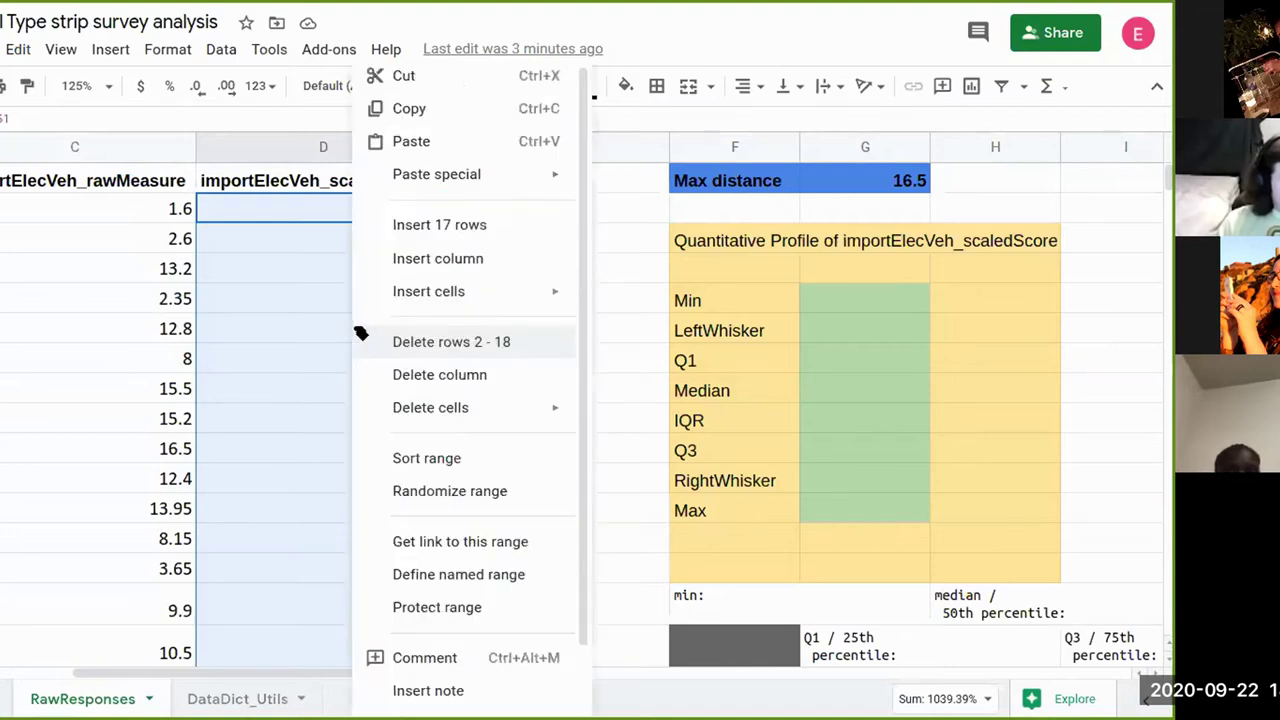
{"action": "left_click", "coordinate": [478, 575]}
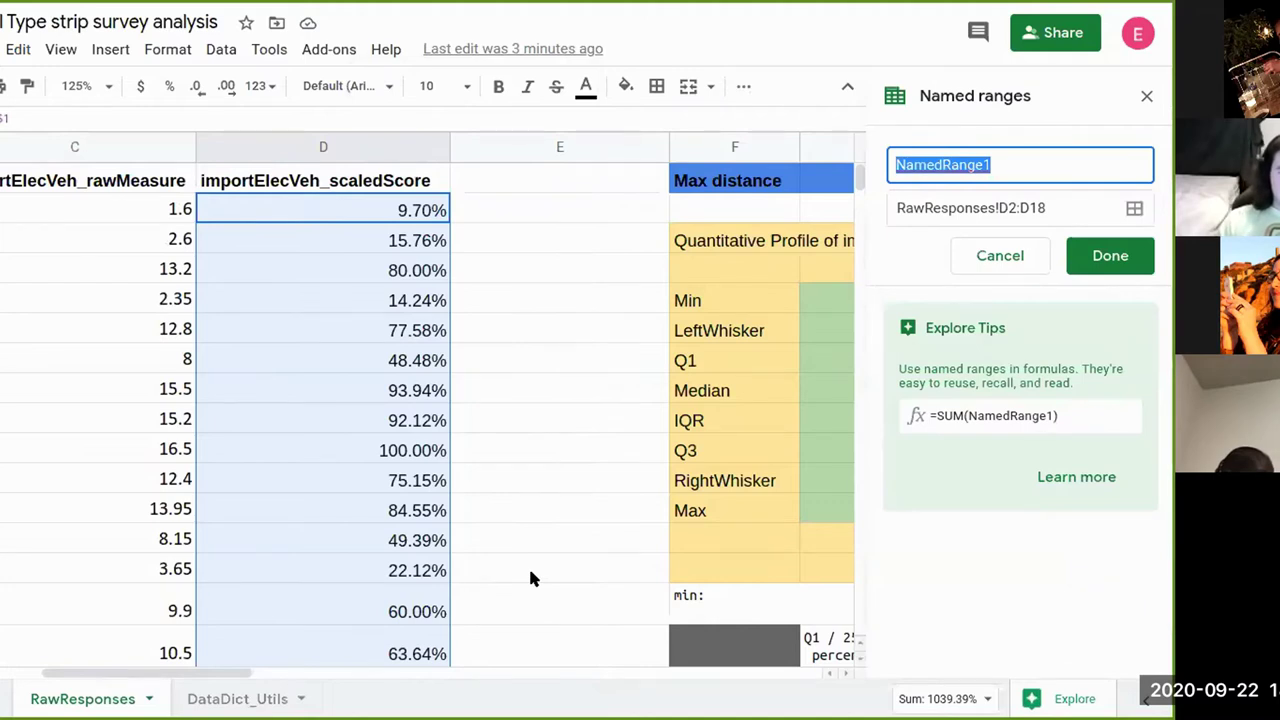
{"action": "type", "text": "a"}
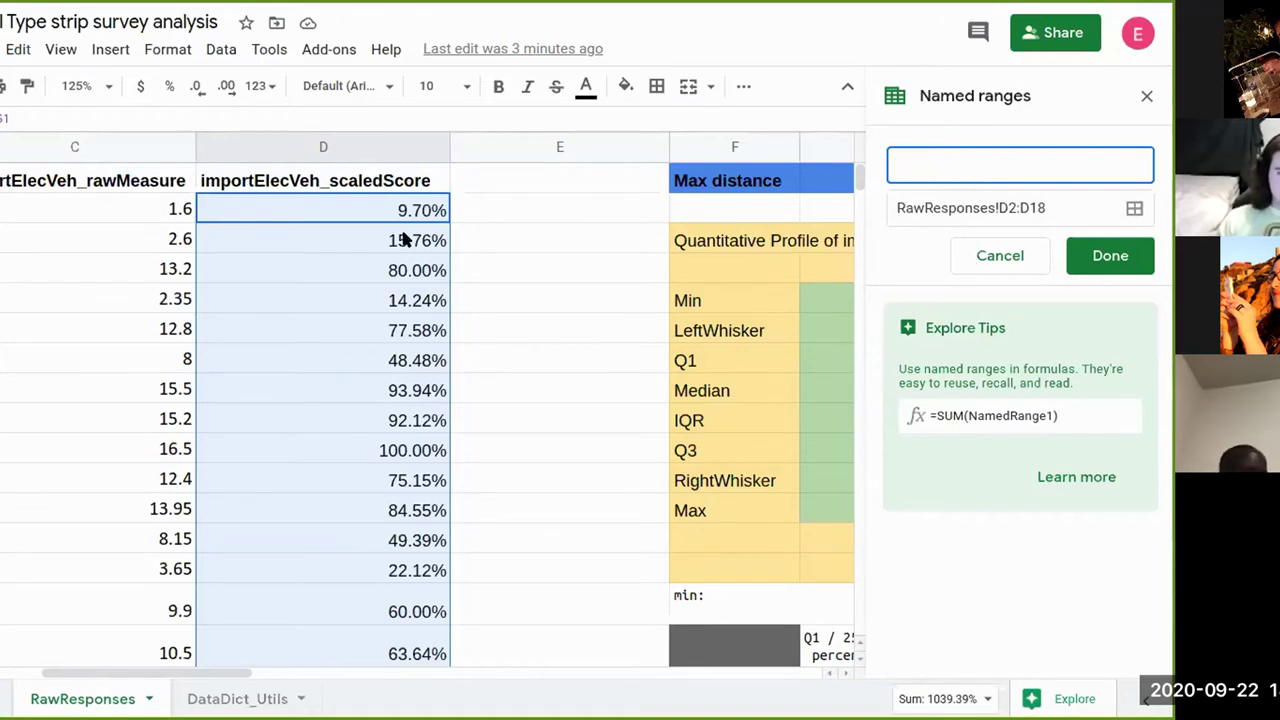
{"action": "type", "text": "vehss"}
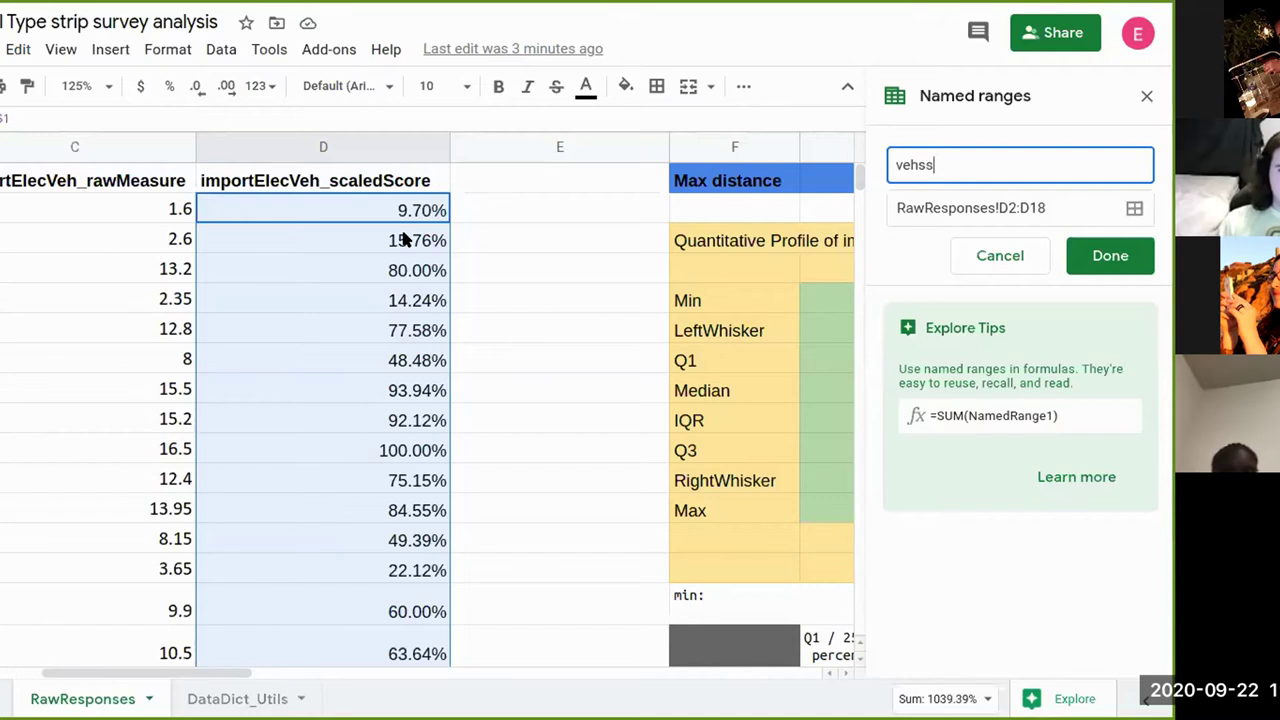
{"action": "type", "text": "agg"}
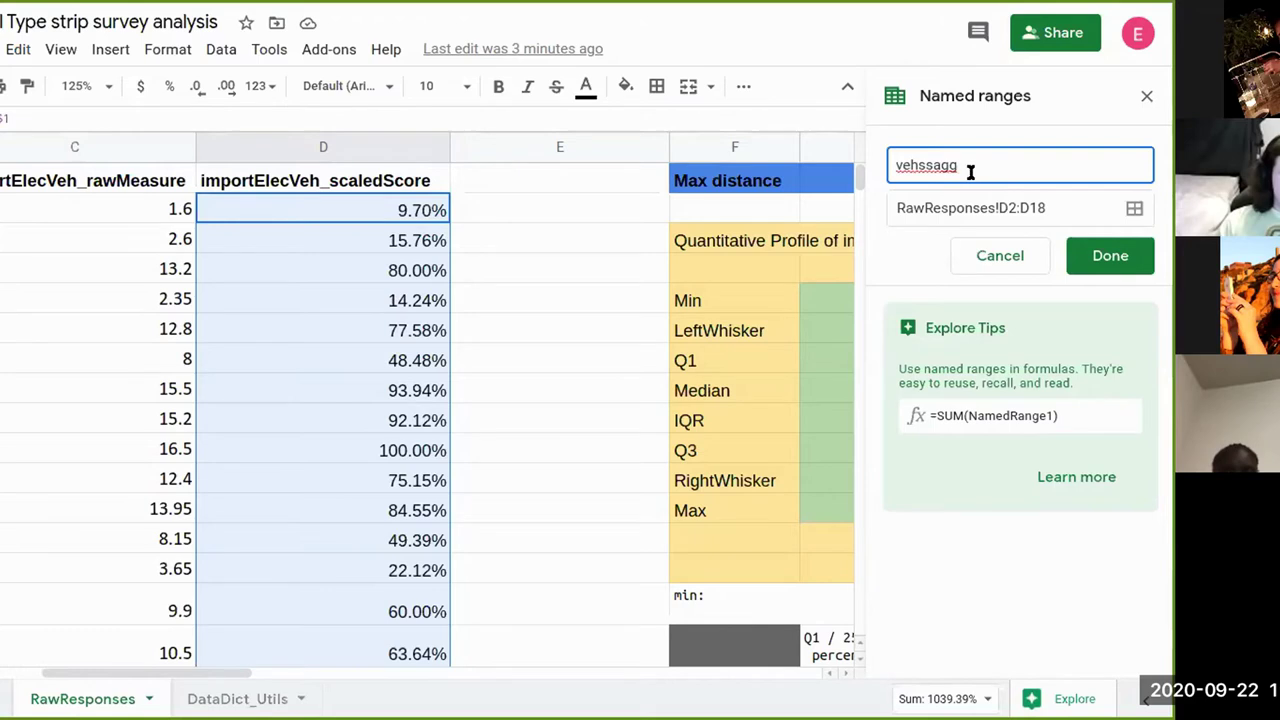
{"action": "left_click_drag", "start_coordinate": [925, 169], "coordinate": [1004, 170]}
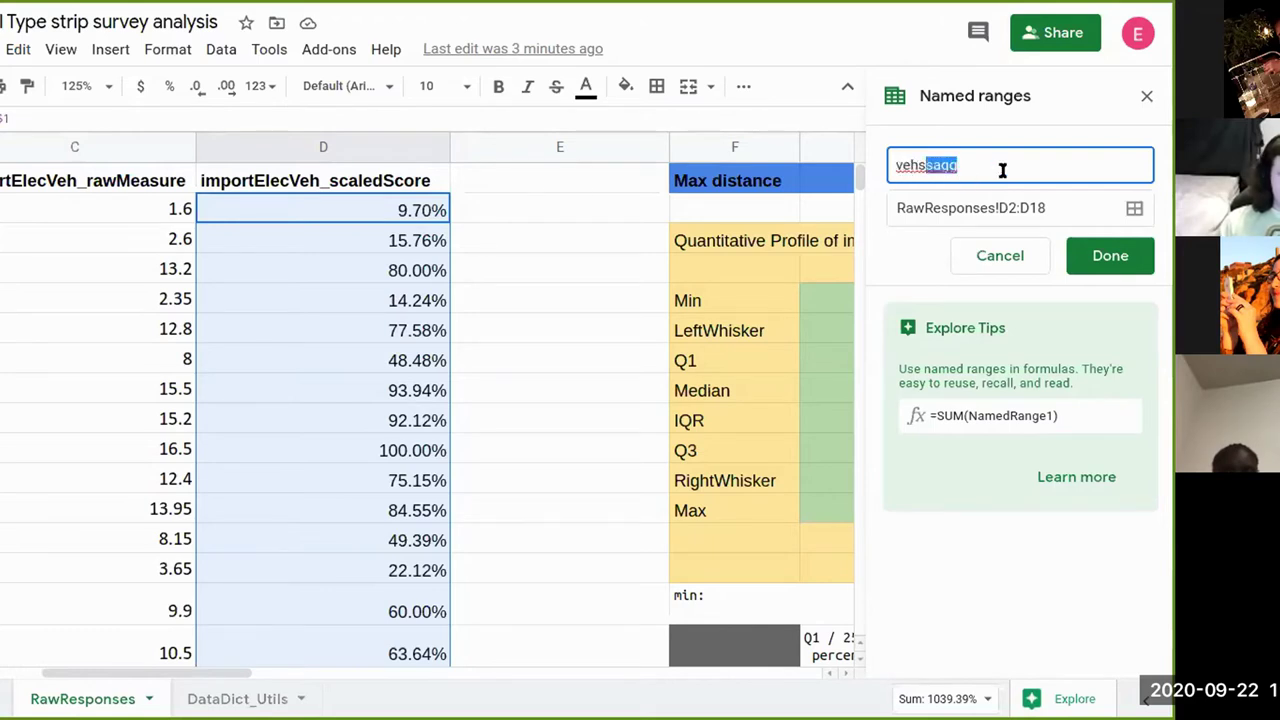
{"action": "left_click", "coordinate": [966, 166]}
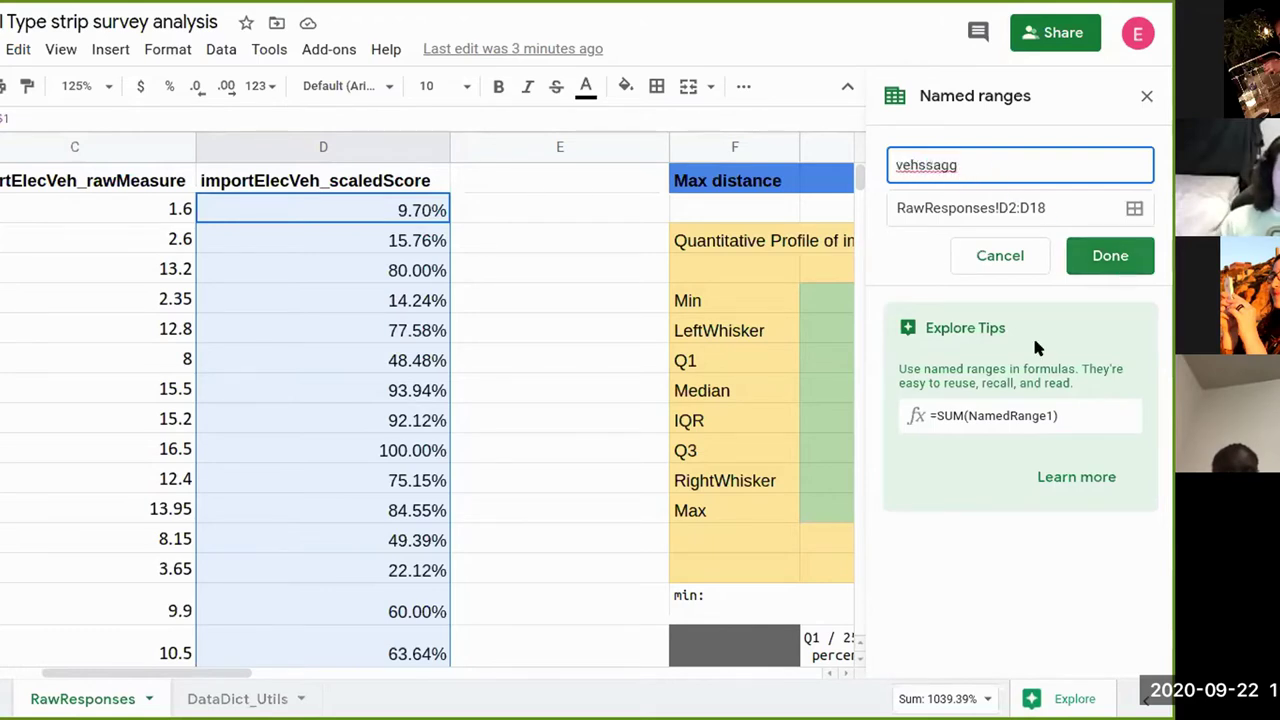
{"action": "left_click", "coordinate": [1108, 258]}
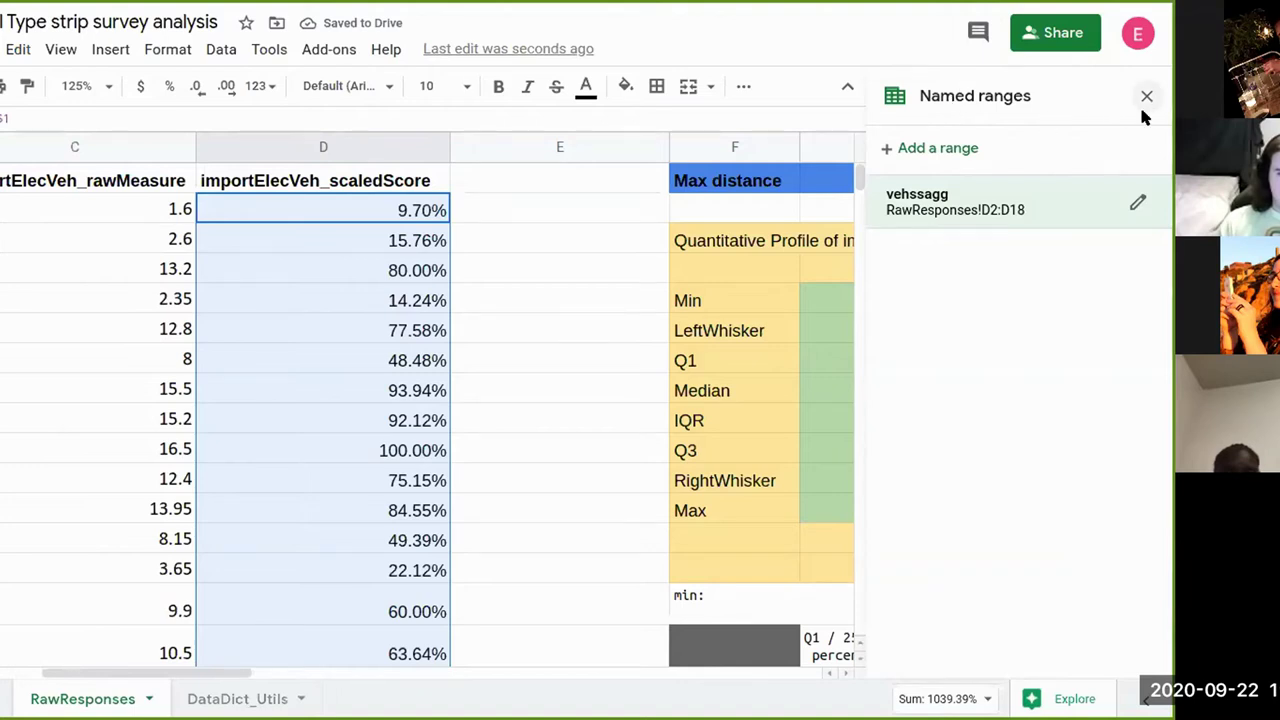
{"action": "left_click", "coordinate": [1138, 204]}
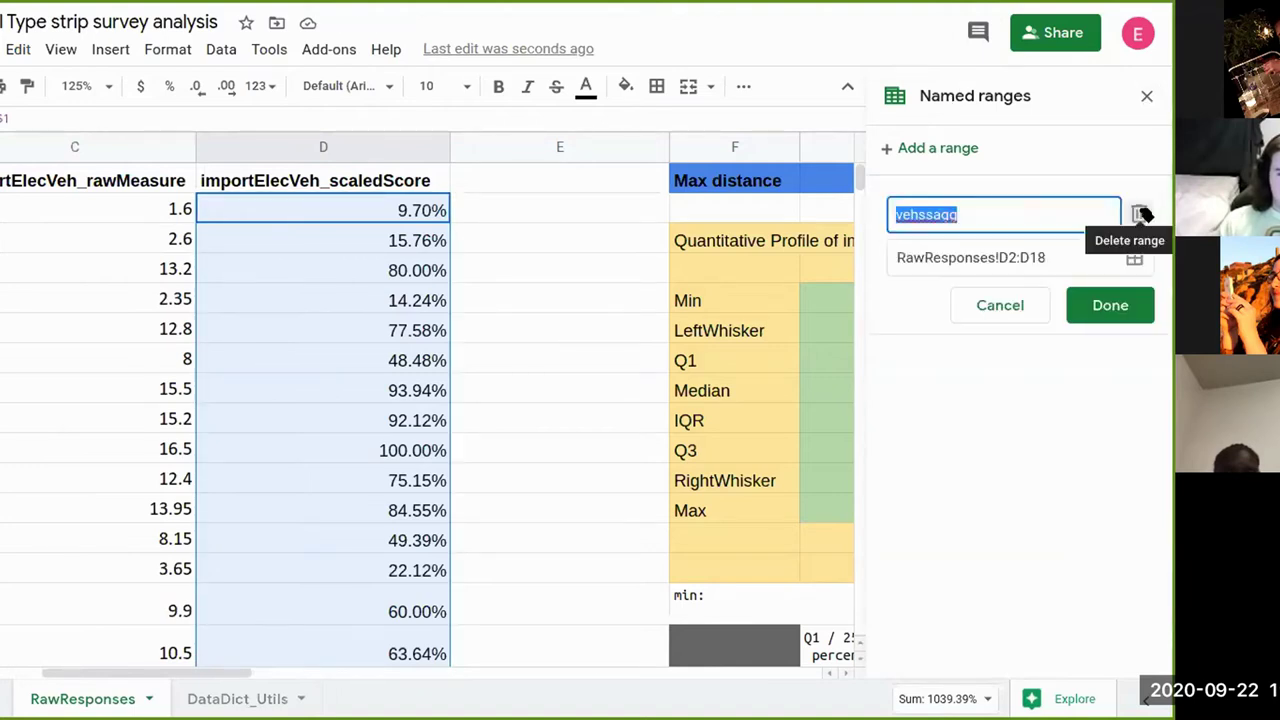
{"action": "key", "text": "Escape"}
{"action": "left_click", "coordinate": [1147, 97]}
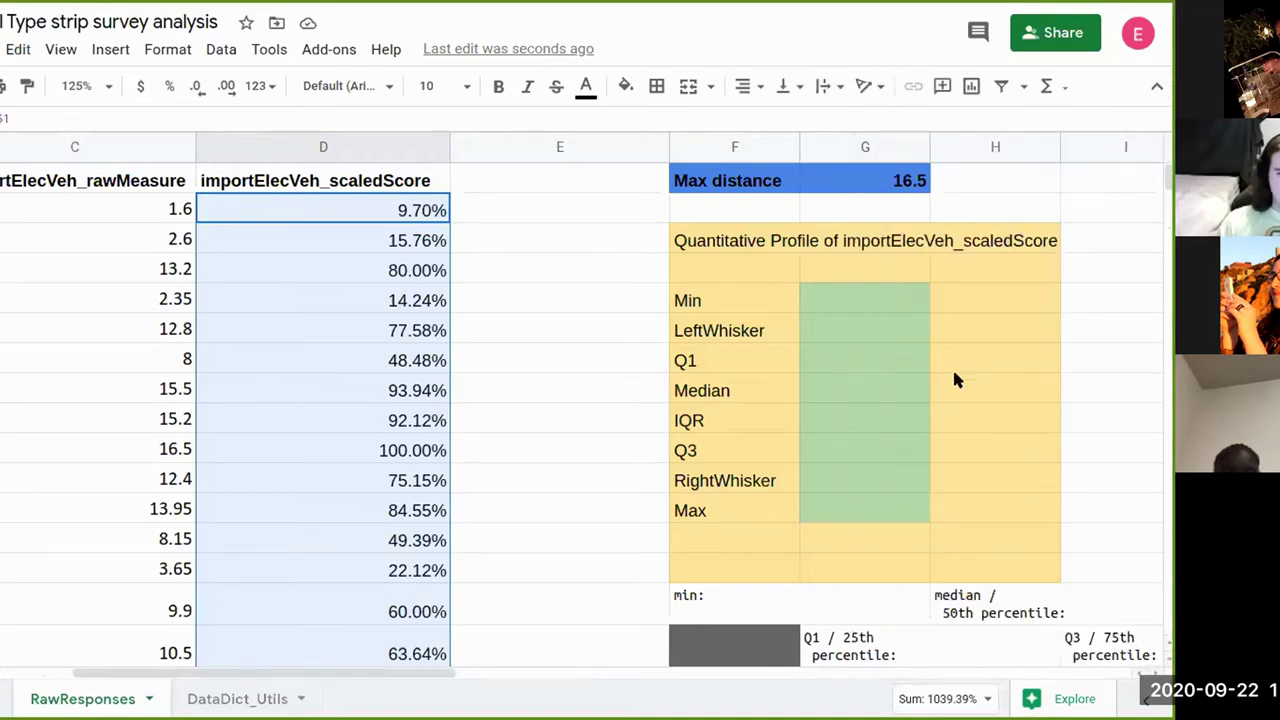
- Calculate the minimum of the scaled scores in cell G5, beside the label Min, with =min(vehssagg)
{"action": "left_click", "coordinate": [954, 385]}
{"action": "left_click", "coordinate": [822, 298]}
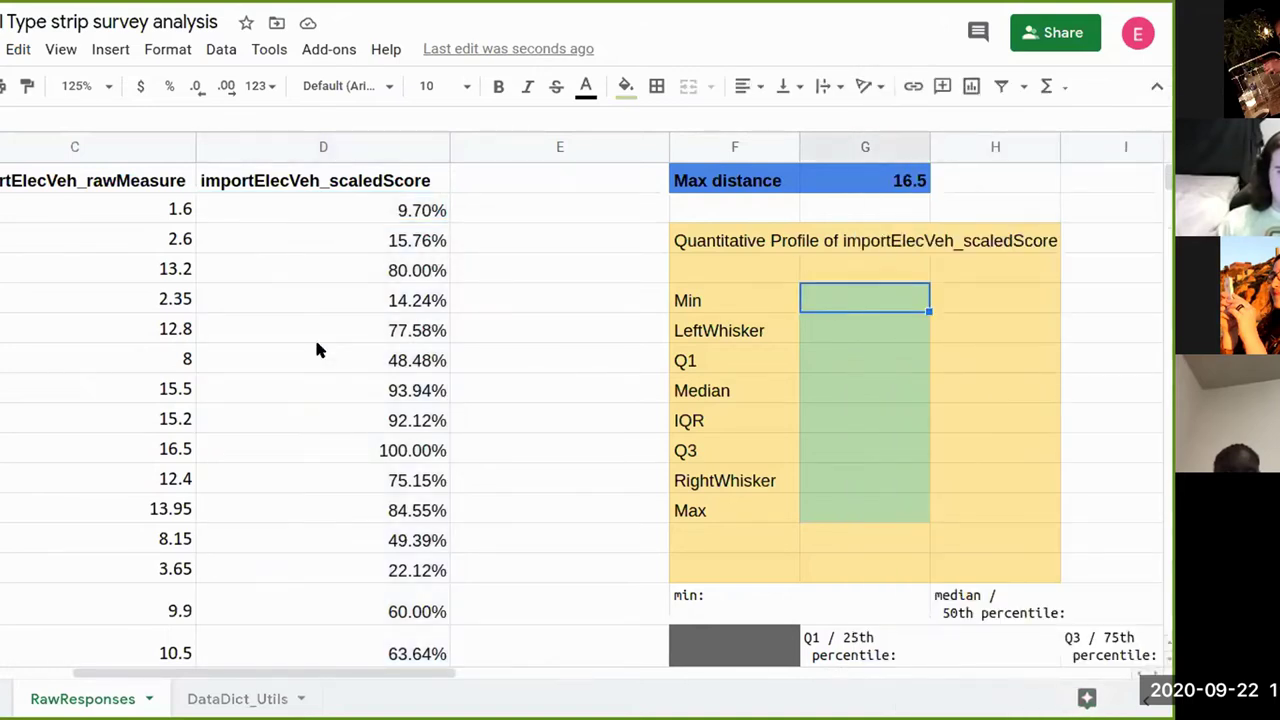
{"action": "scroll", "coordinate": [317, 349], "scroll_direction": "left", "scroll_amount": 3}
{"action": "scroll", "coordinate": [317, 349], "scroll_direction": "right", "scroll_amount": 7}
{"action": "scroll", "coordinate": [316, 349], "scroll_direction": "left", "scroll_amount": 5}
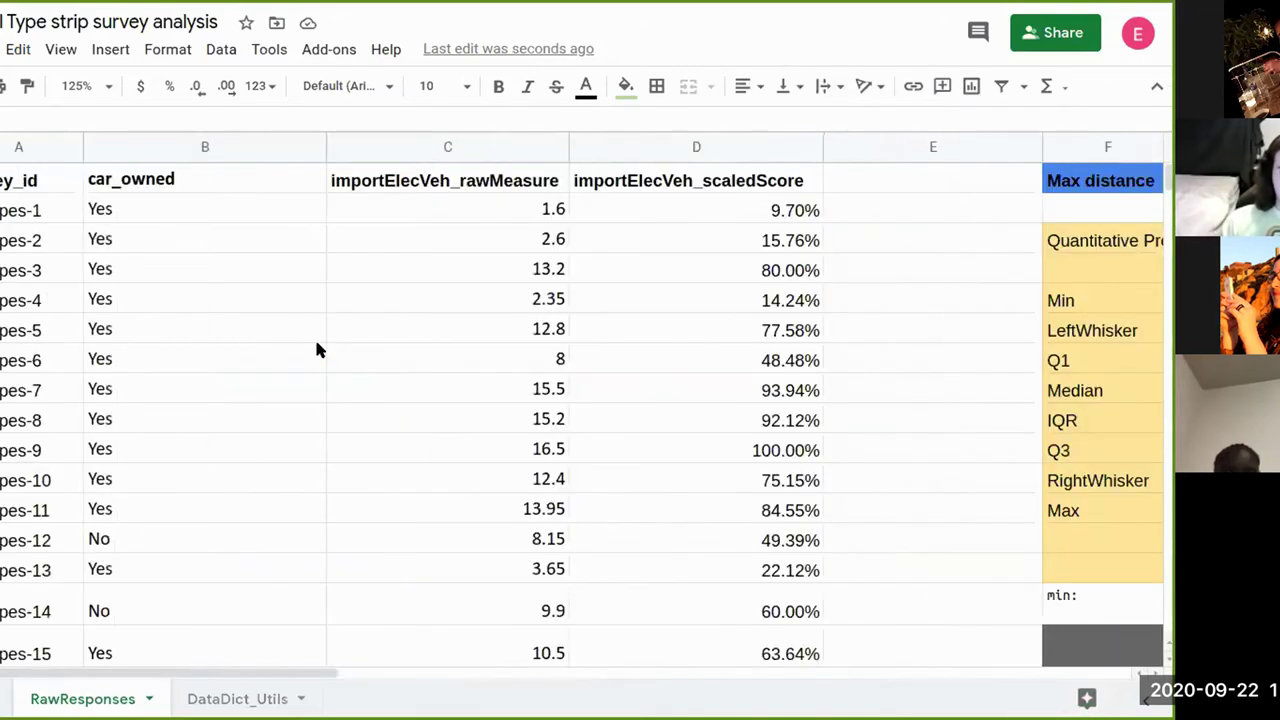
{"action": "scroll", "coordinate": [316, 349], "scroll_direction": "right", "scroll_amount": 2}
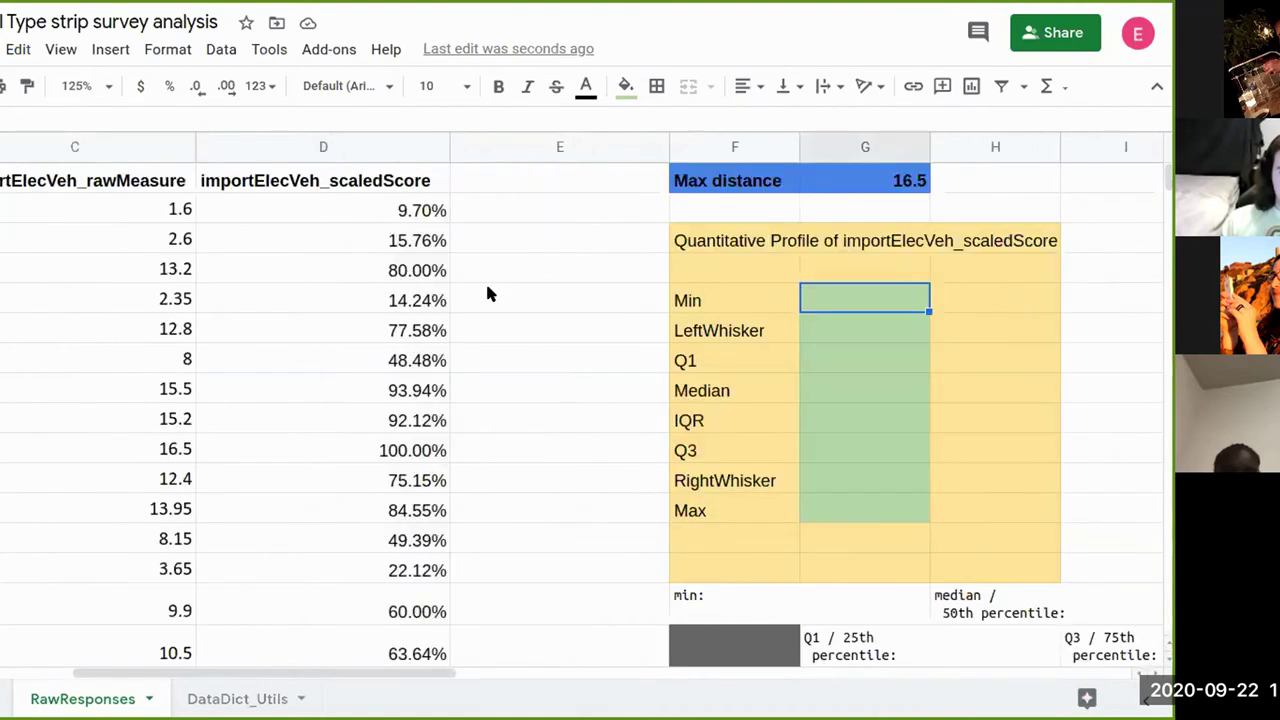
{"action": "type", "text": "m"}
{"action": "key", "text": "BackSpace"}
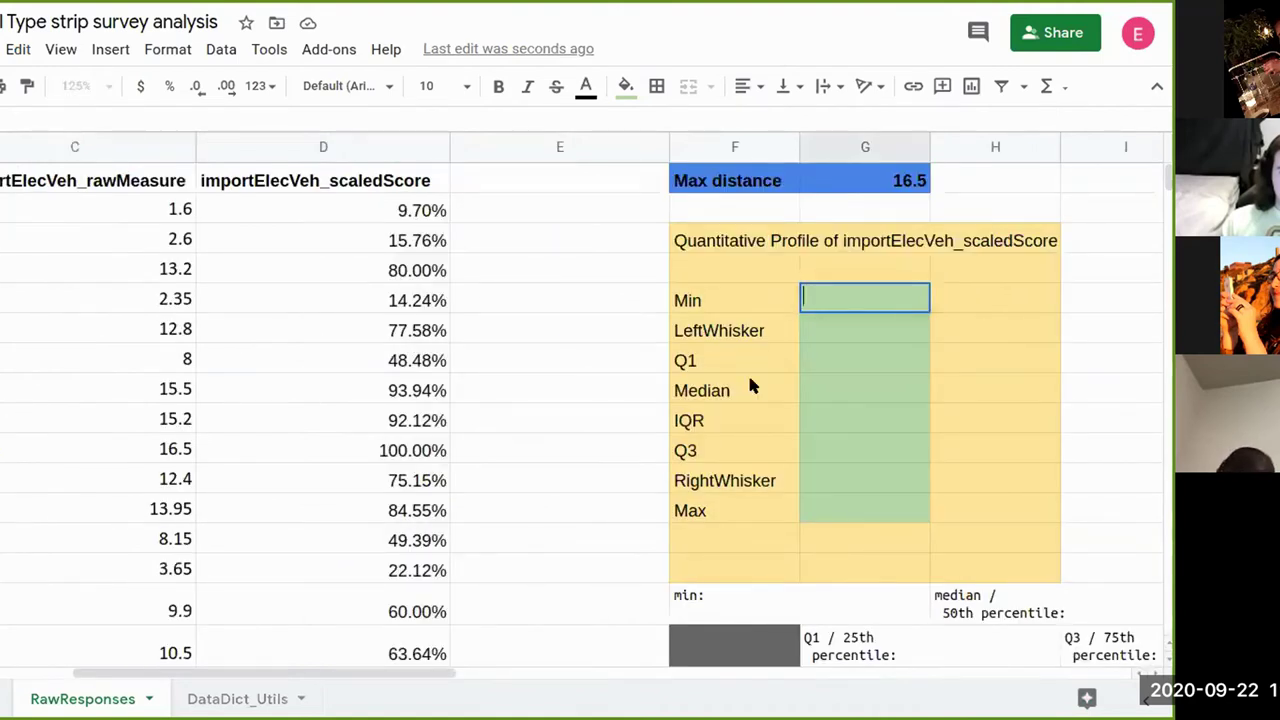
{"action": "type", "text": "=min("}
{"action": "key", "text": "BackSpace"}
{"action": "type", "text": "("}
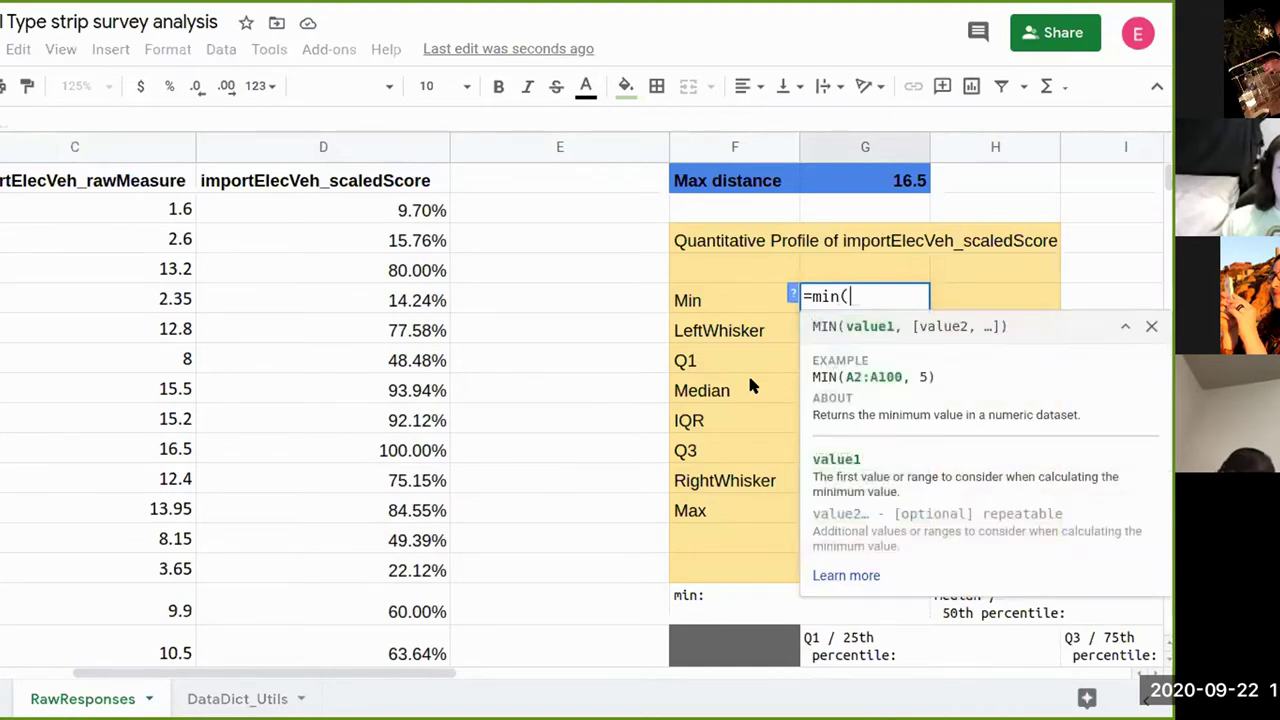
{"action": "type", "text": "v"}
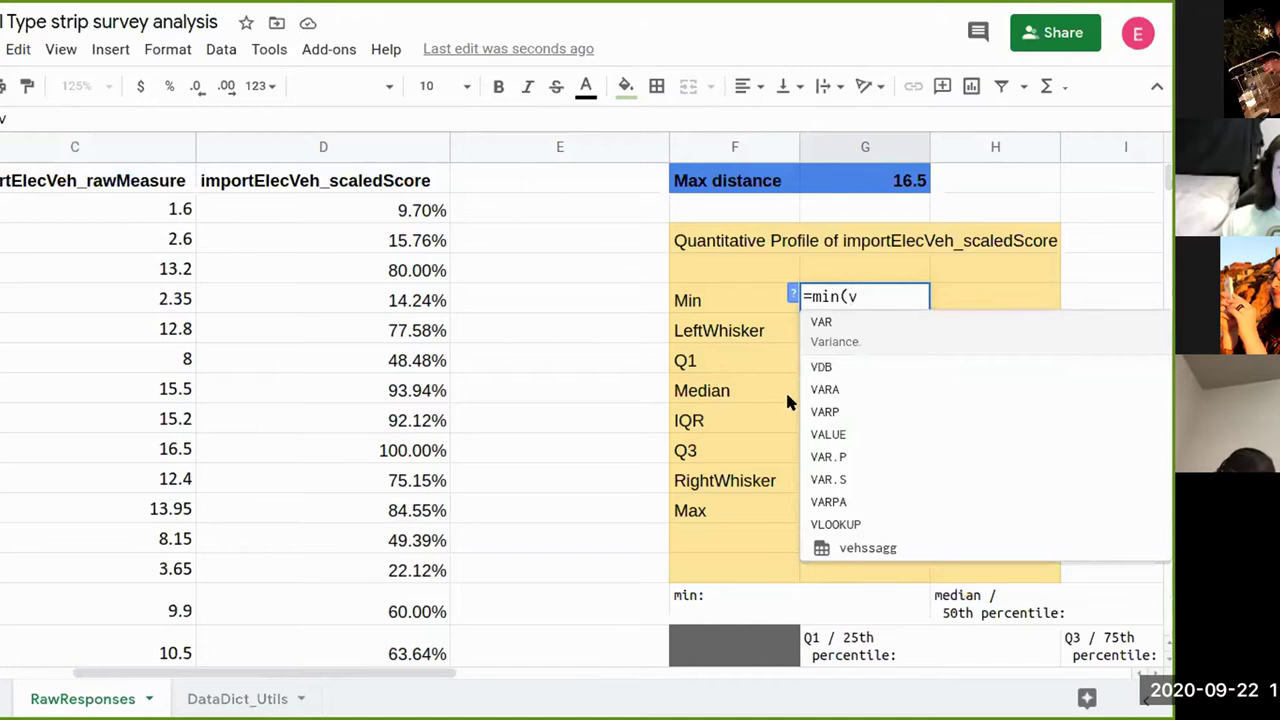
{"action": "left_click", "coordinate": [898, 536]}
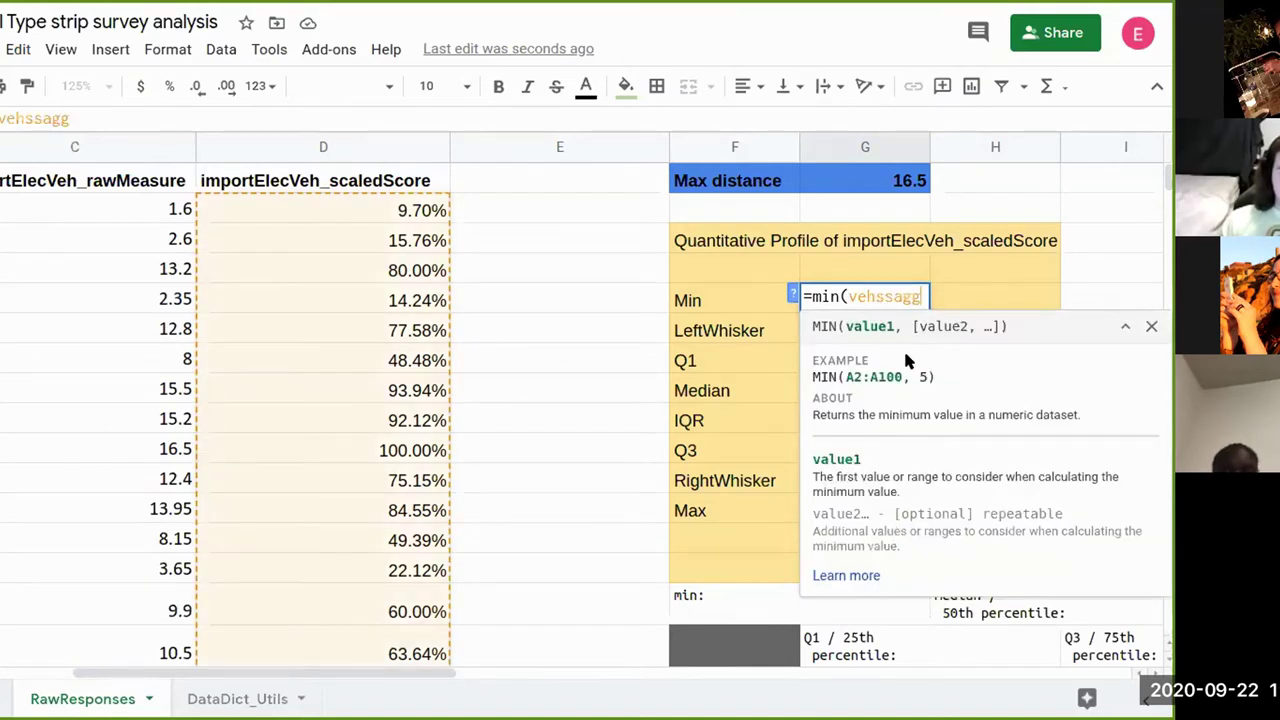
{"action": "type", "text": ")"}
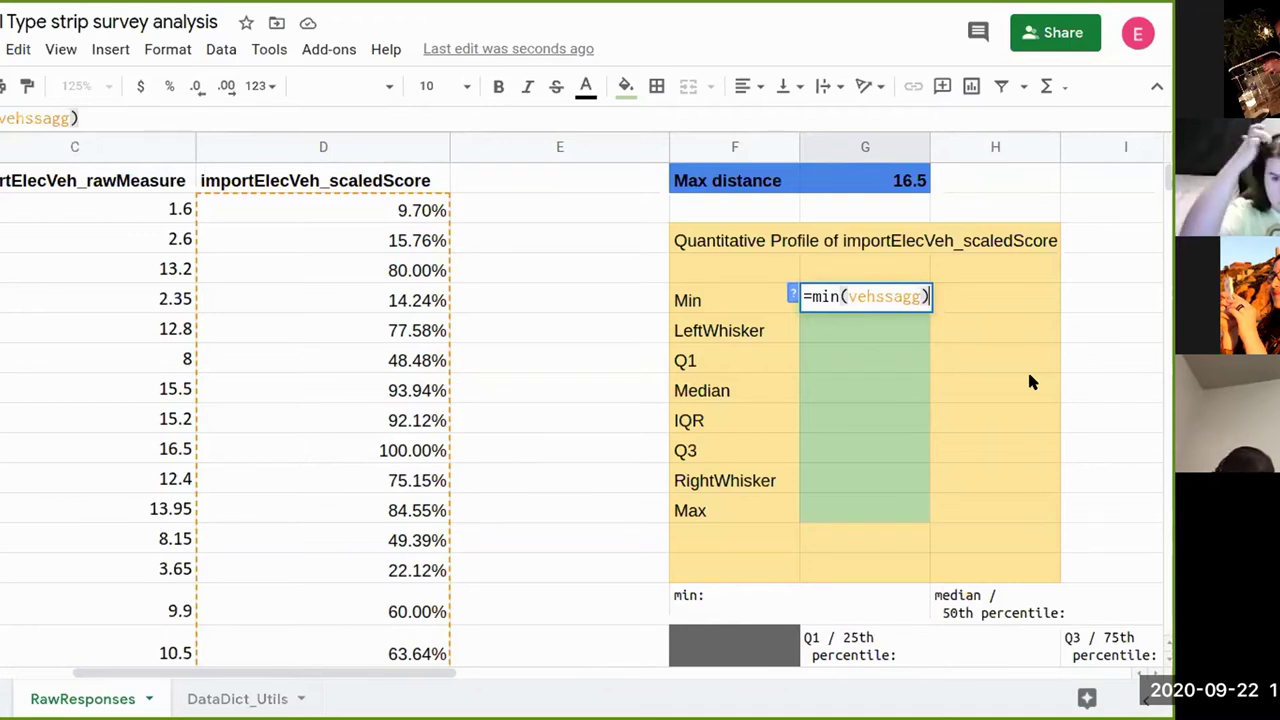
{"action": "key", "text": "Return"}
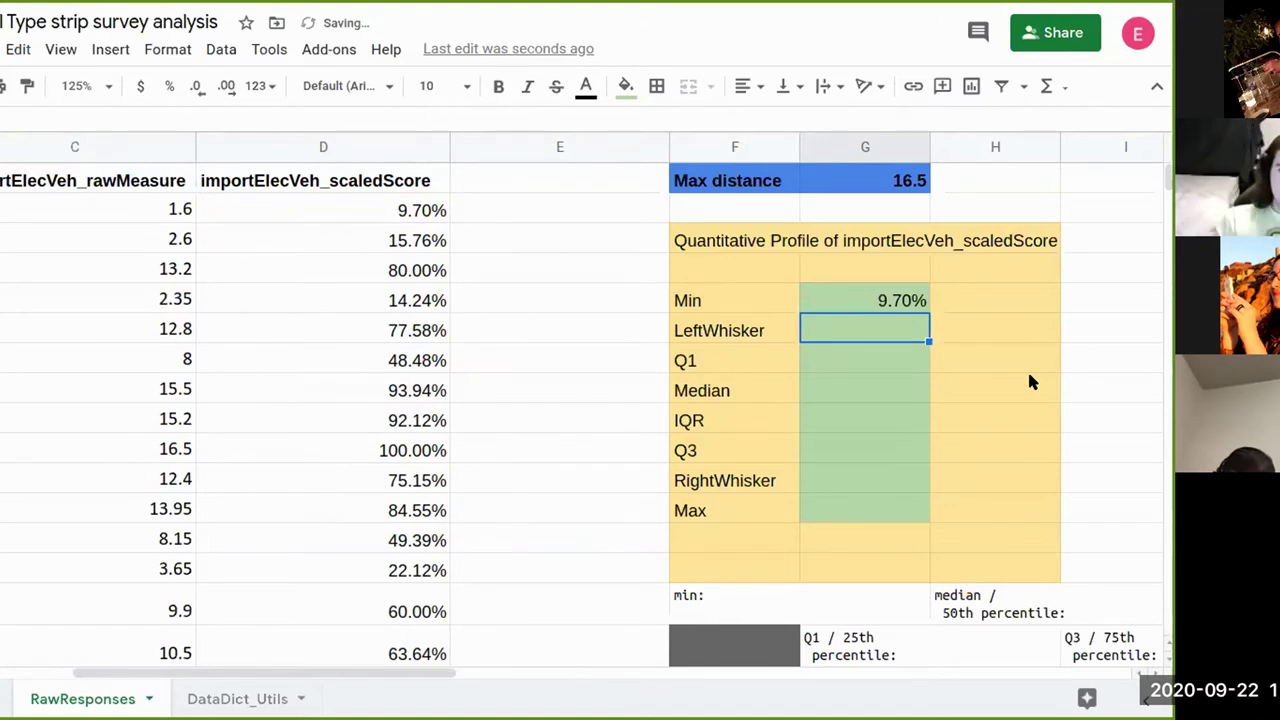
- Inspect the formula in the Min cell G5 and the range it refers to
{"action": "left_click", "coordinate": [856, 300]}
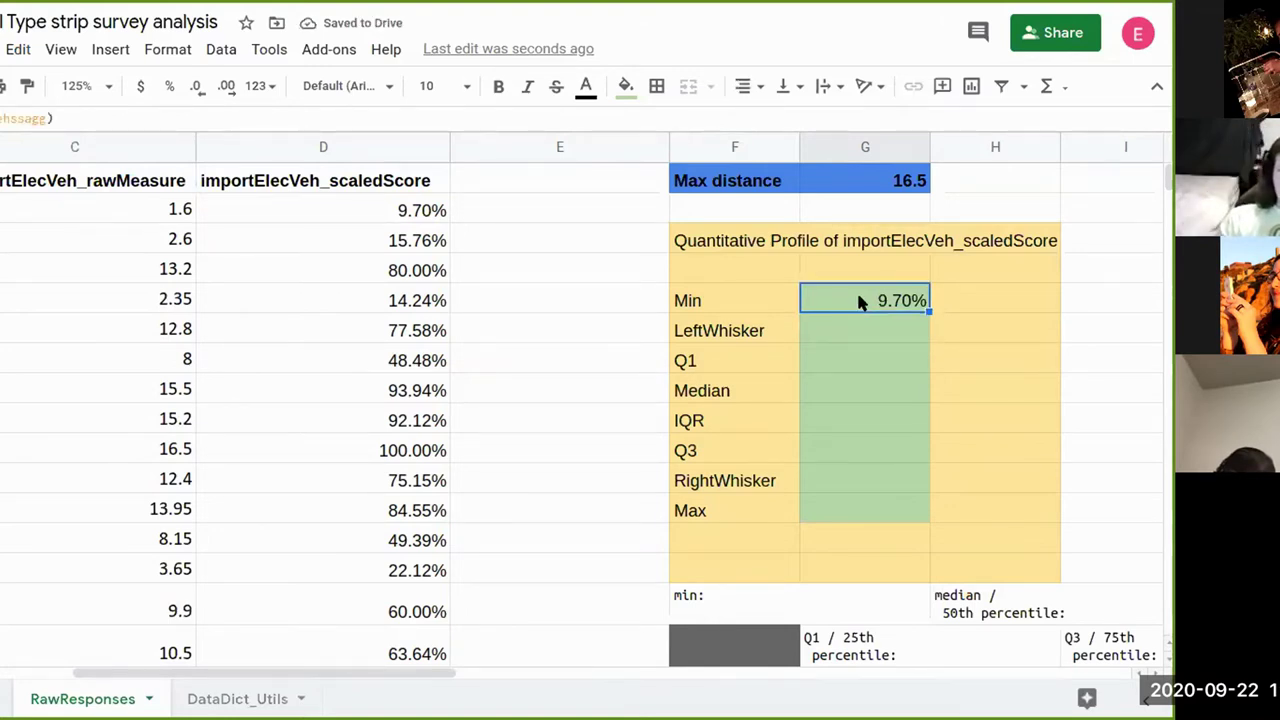
{"action": "double_click", "coordinate": [857, 298]}
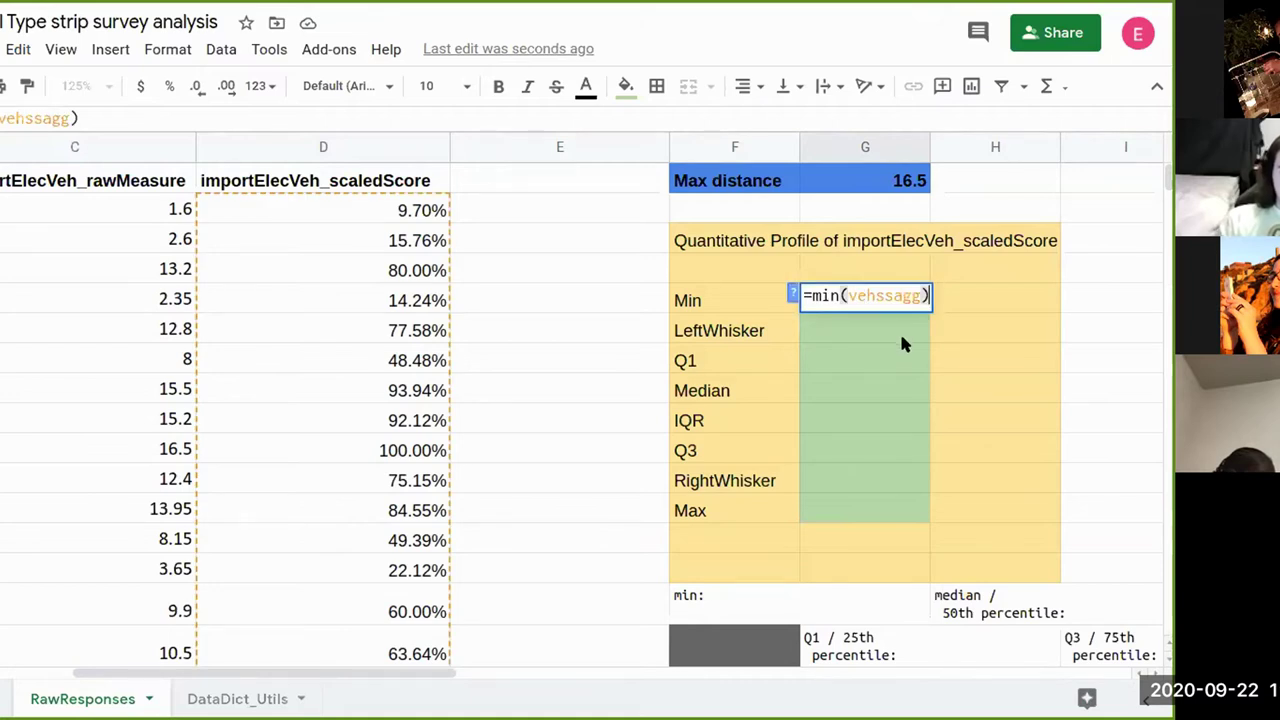
{"action": "scroll", "coordinate": [358, 380], "scroll_direction": "down", "scroll_amount": 2}
{"action": "scroll", "coordinate": [360, 381], "scroll_direction": "up", "scroll_amount": 2}
{"action": "key", "text": "Escape"}
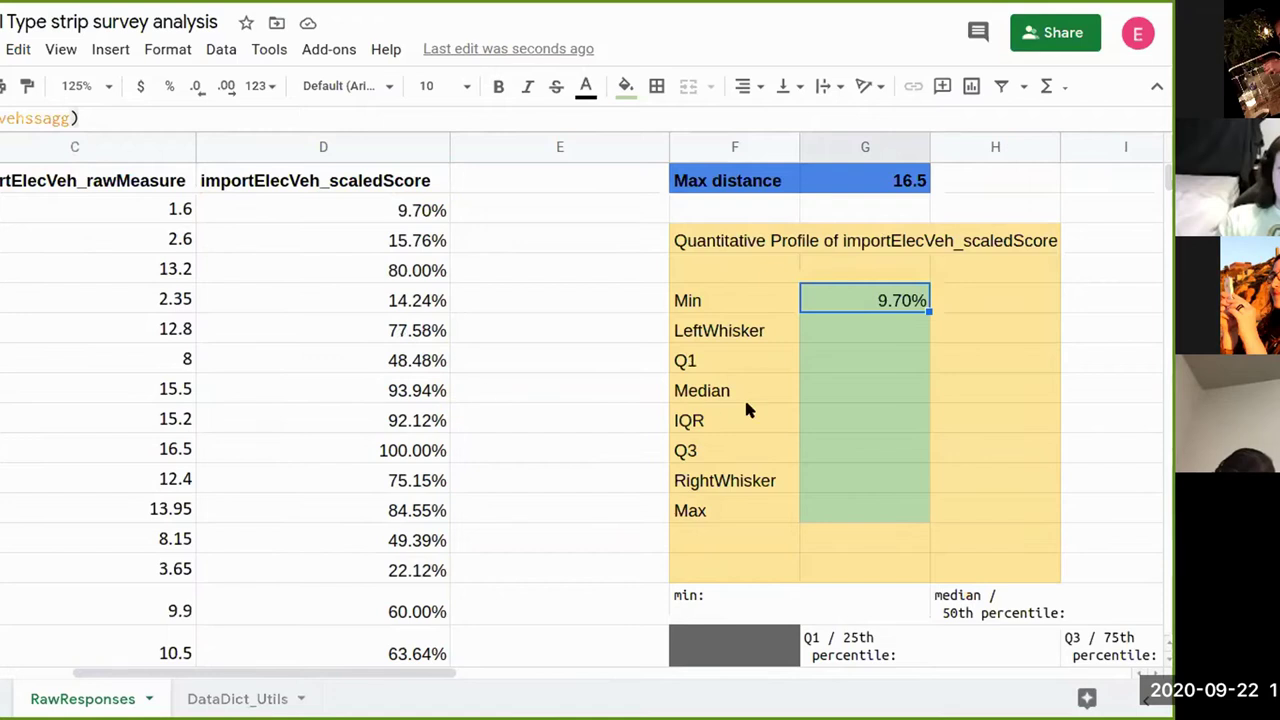
- Calculate the maximum of the scaled scores in cell G12, beside the label Max, with =max(vehssagg)
{"action": "key", "text": "Down"}
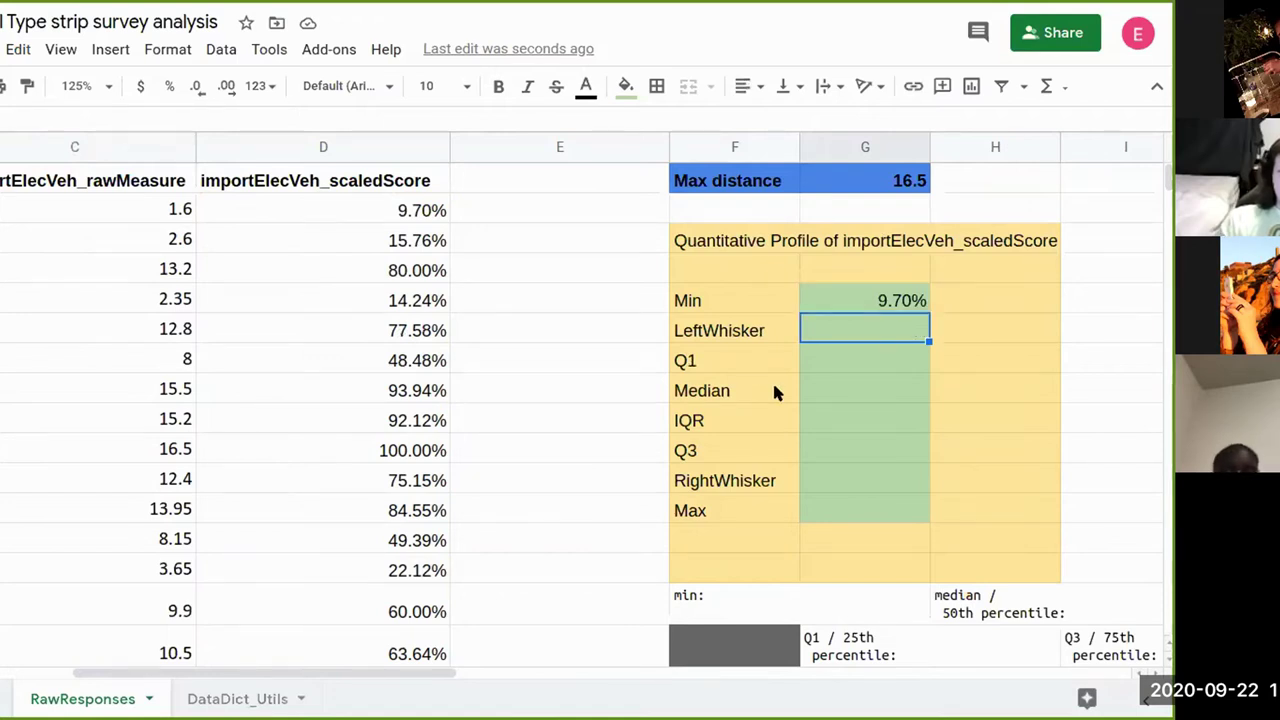
{"action": "key", "text": "Down"}
{"action": "key", "text": "Down"}
{"action": "key", "text": "Down"}
{"action": "key", "text": "Down"}
{"action": "key", "text": "Down"}
{"action": "type", "text": "="}
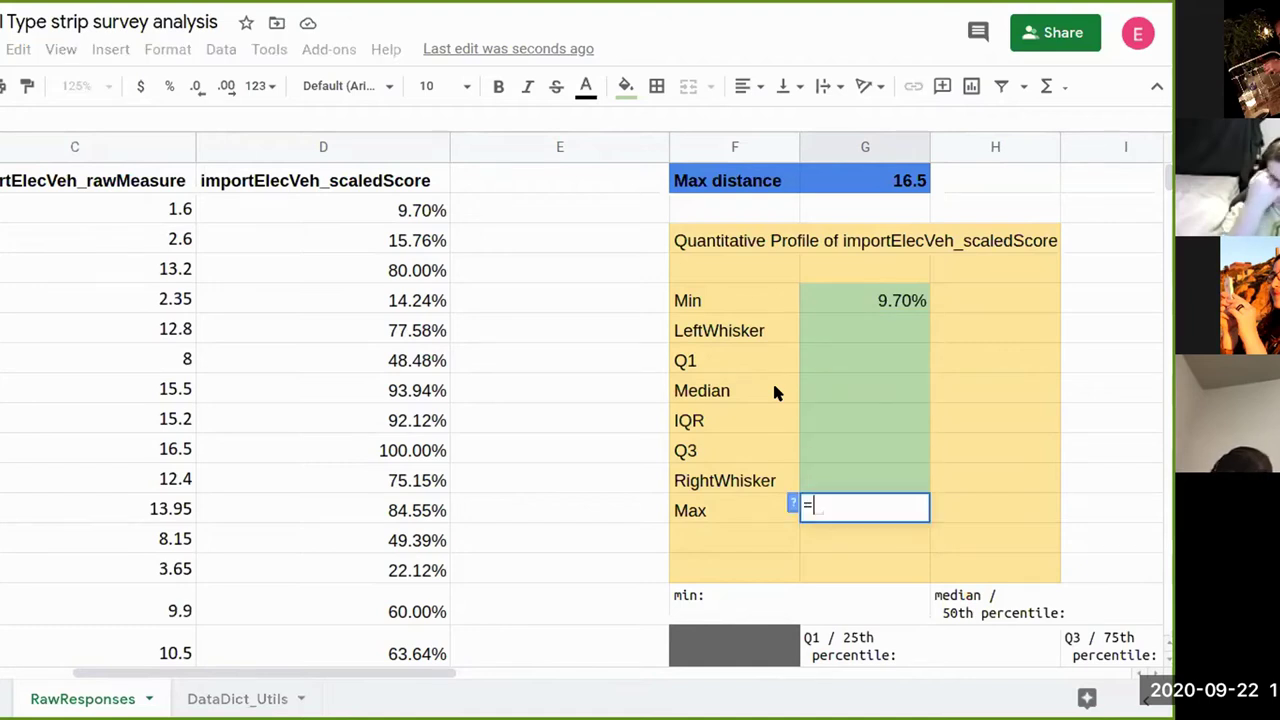
{"action": "type", "text": "max(vs"}
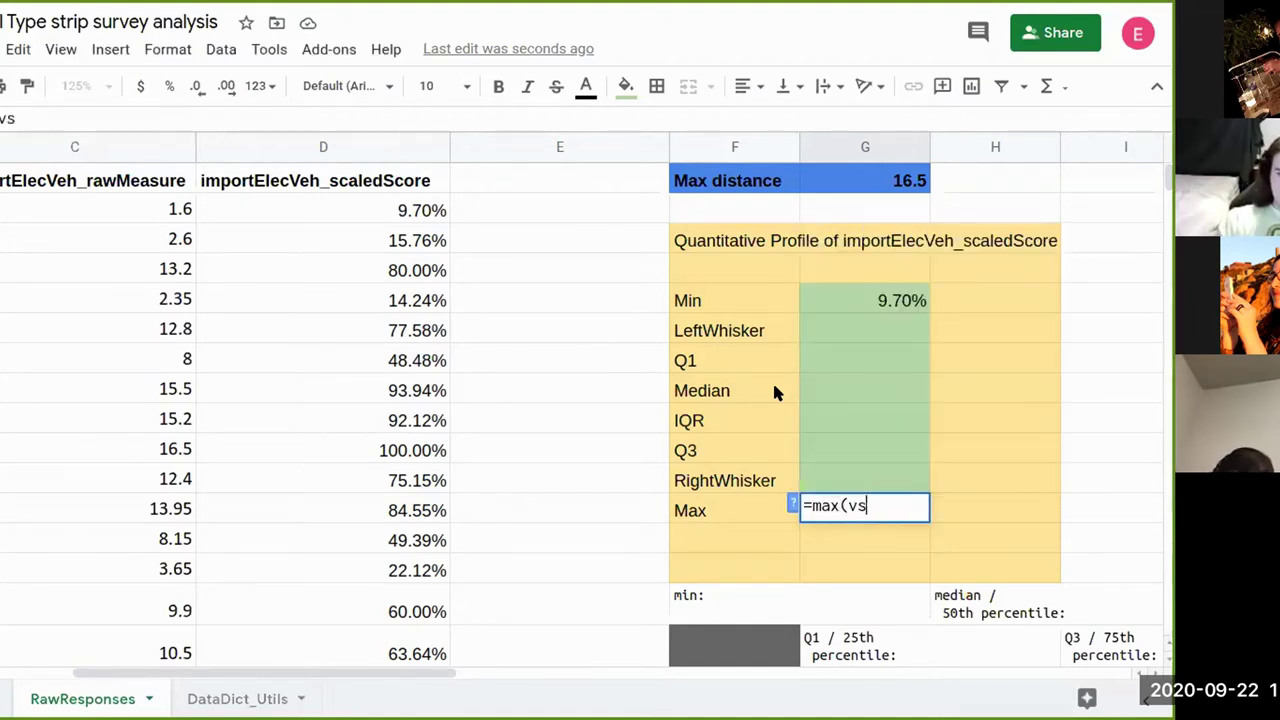
{"action": "key", "text": "BackSpace"}
{"action": "type", "text": "e"}
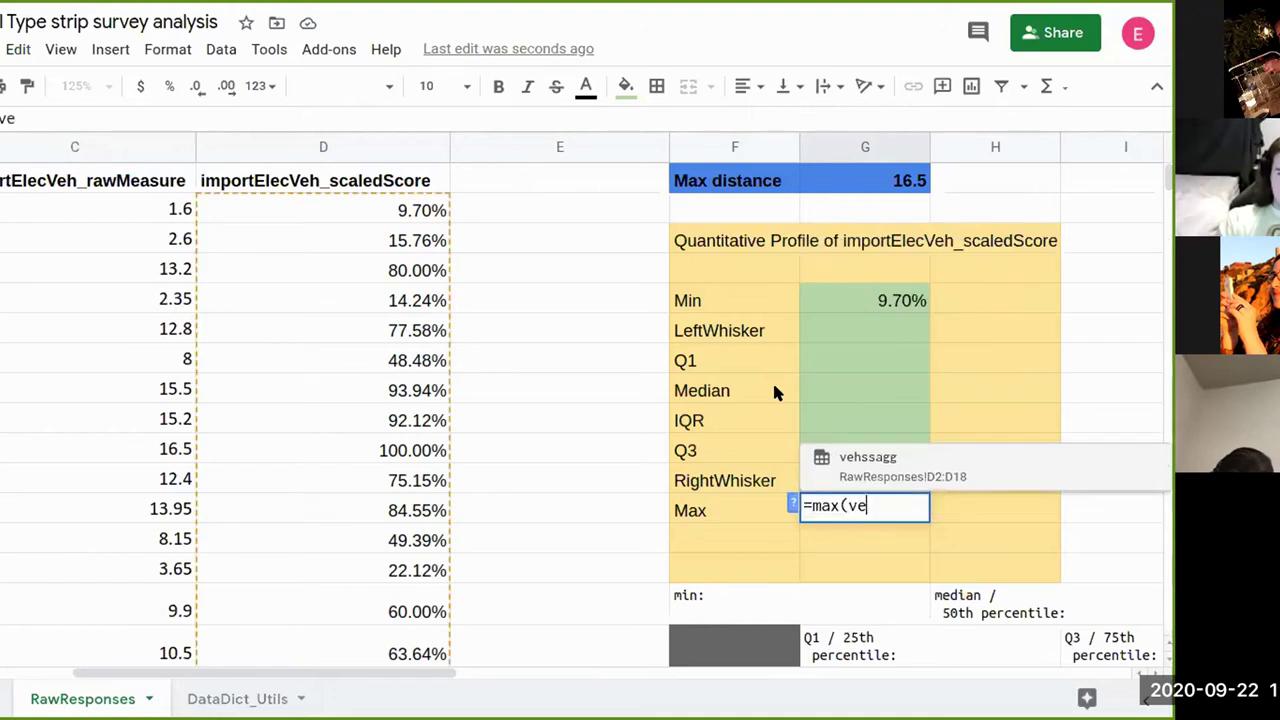
{"action": "type", "text": "hssa"}
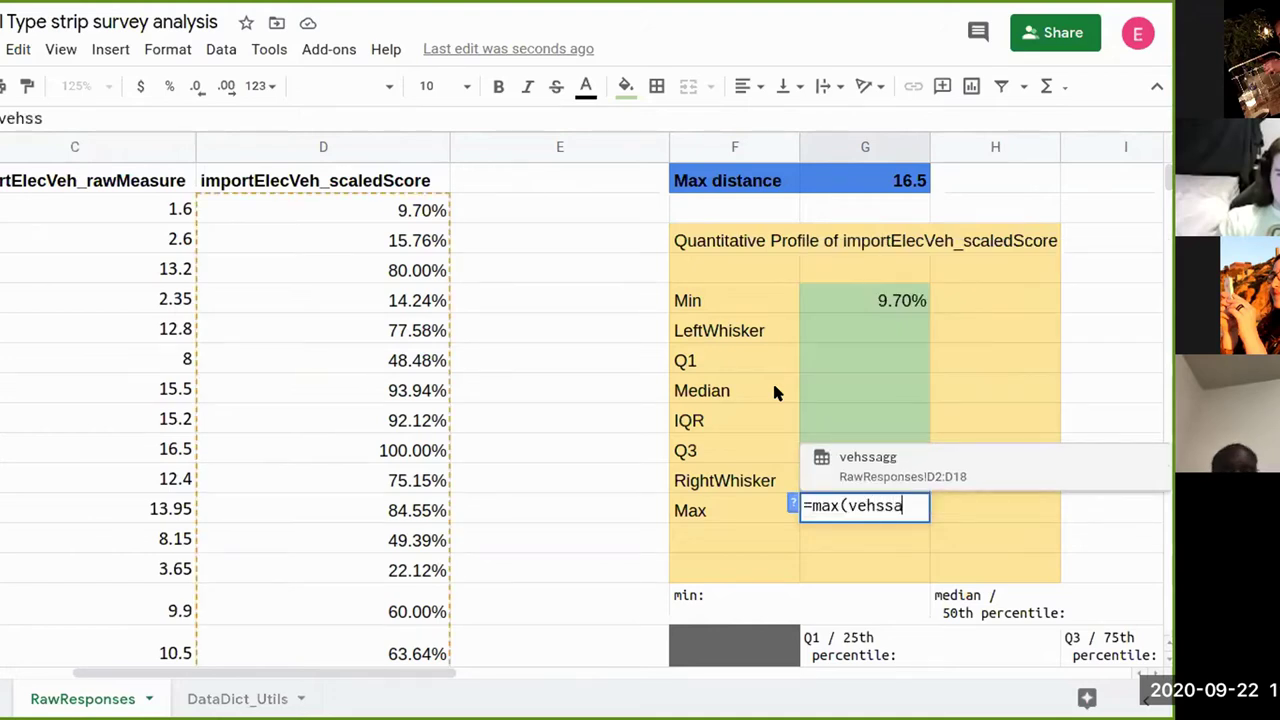
{"action": "type", "text": "gg)"}
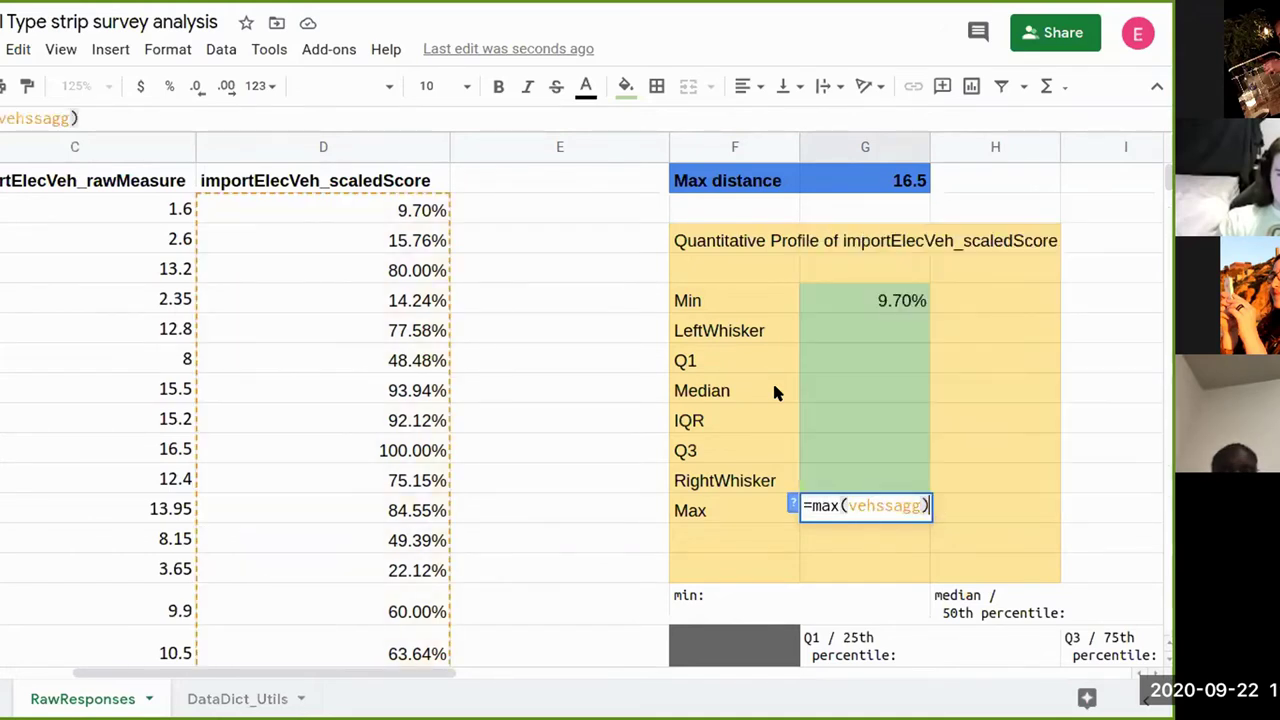
{"action": "key", "text": "Return"}
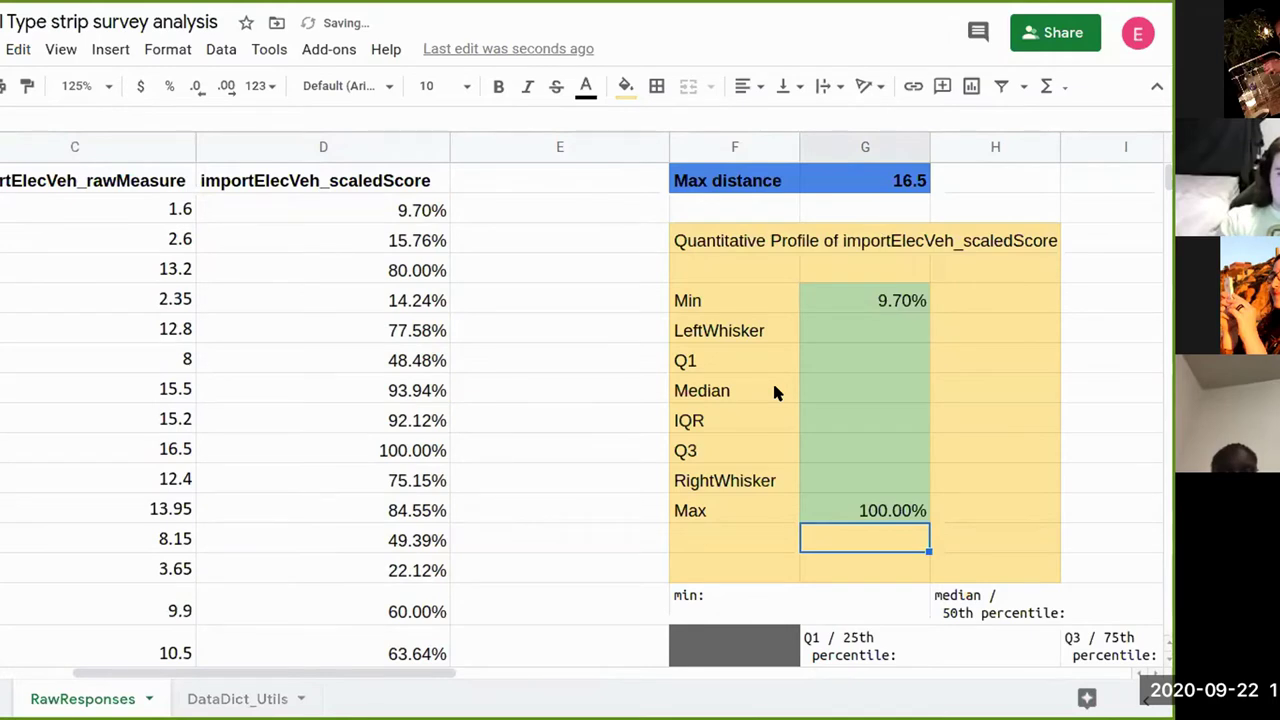
- Calculate the median of the scaled scores in cell G8, beside the label Median, with =median(vehssagg)
{"action": "key", "text": "Up"}
{"action": "key", "text": "Up"}
{"action": "key", "text": "Up"}
{"action": "key", "text": "Up"}
{"action": "key", "text": "Up"}
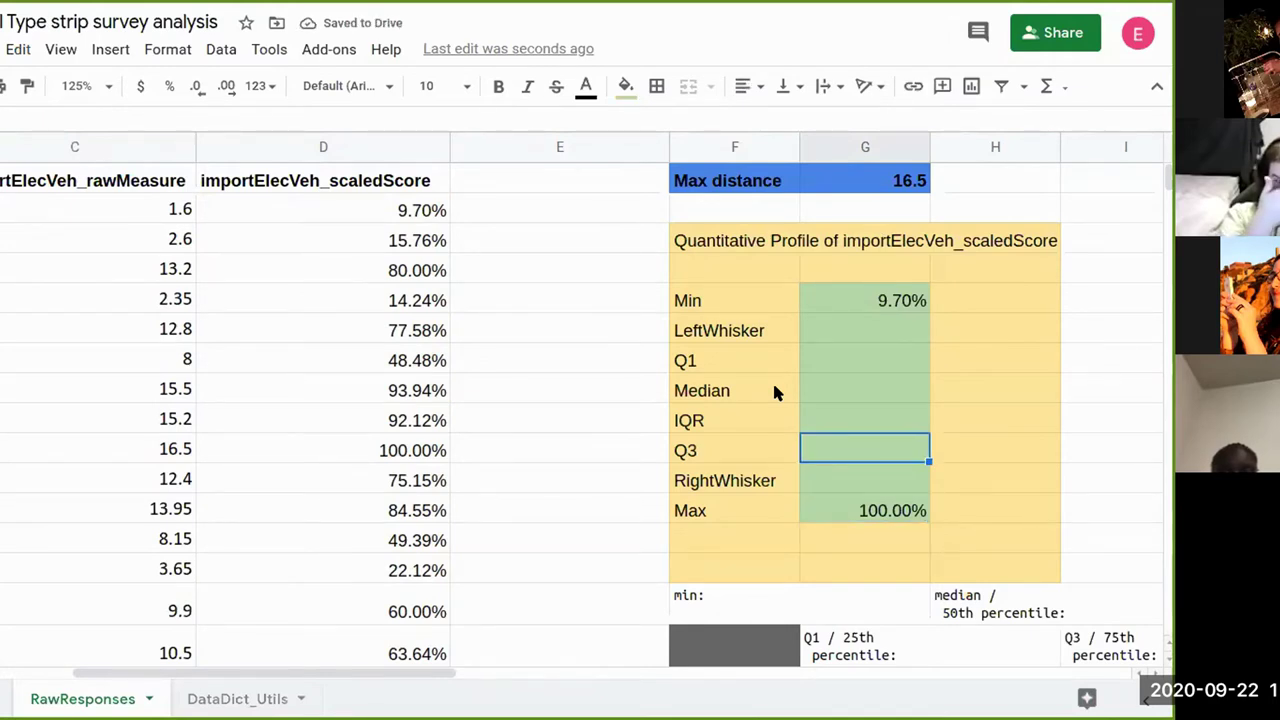
{"action": "type", "text": "=med"}
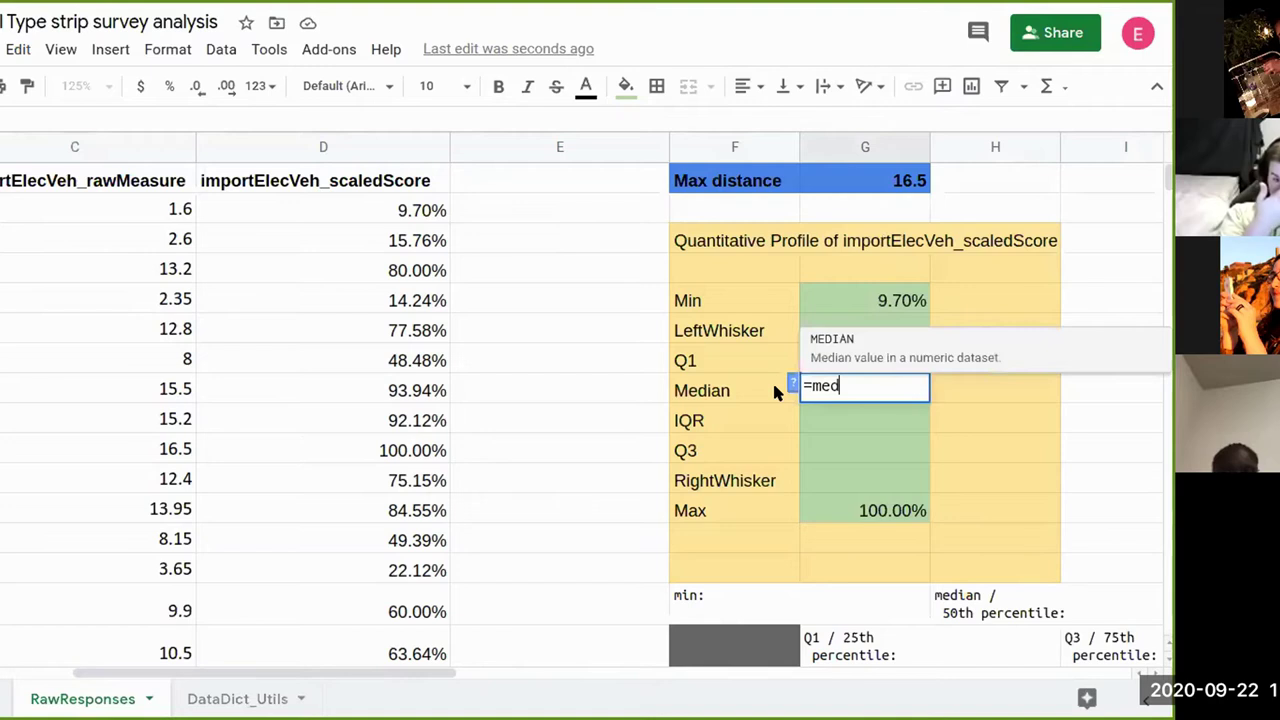
{"action": "type", "text": "ian("}
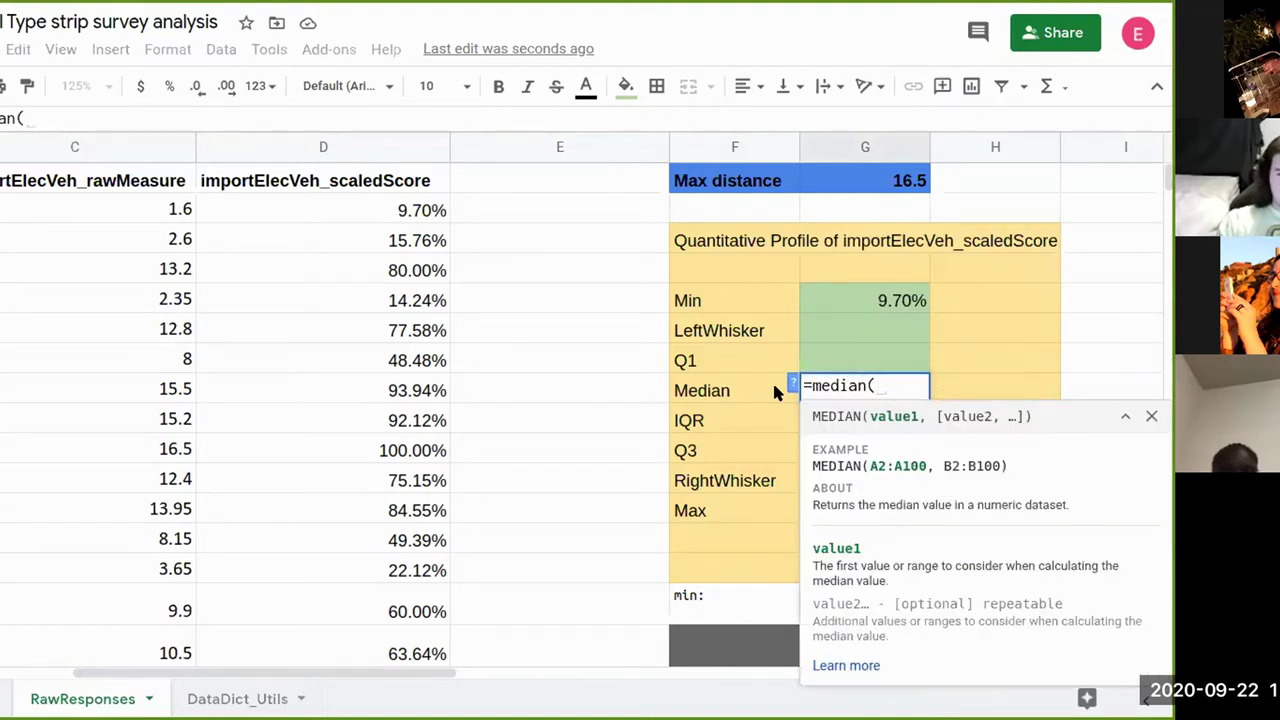
{"action": "type", "text": "v"}
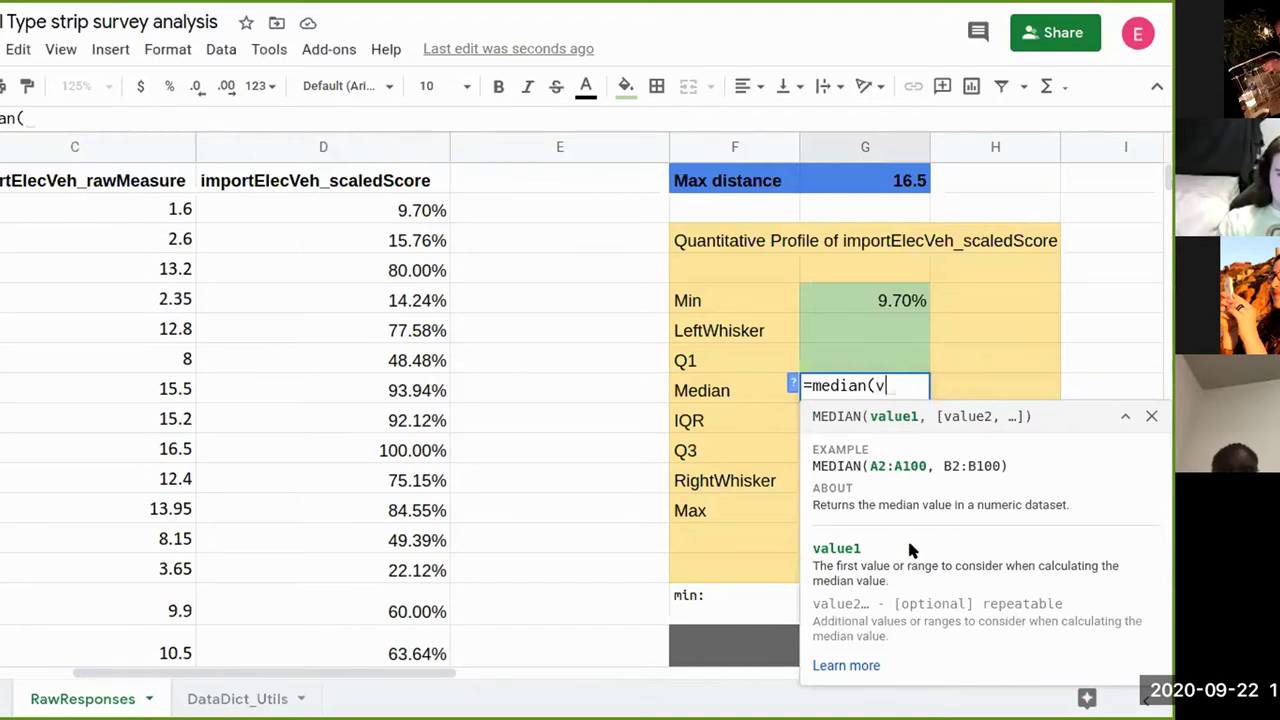
{"action": "type", "text": "ehssagg)"}
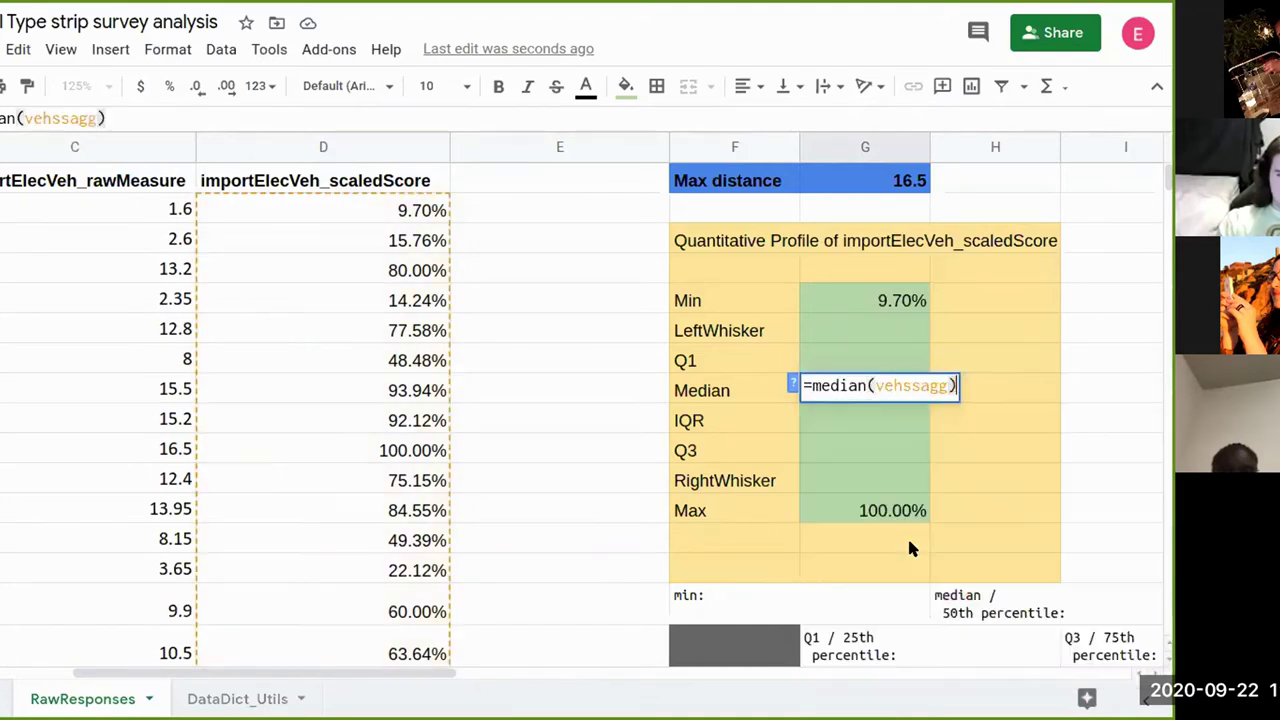
{"action": "key", "text": "Return"}
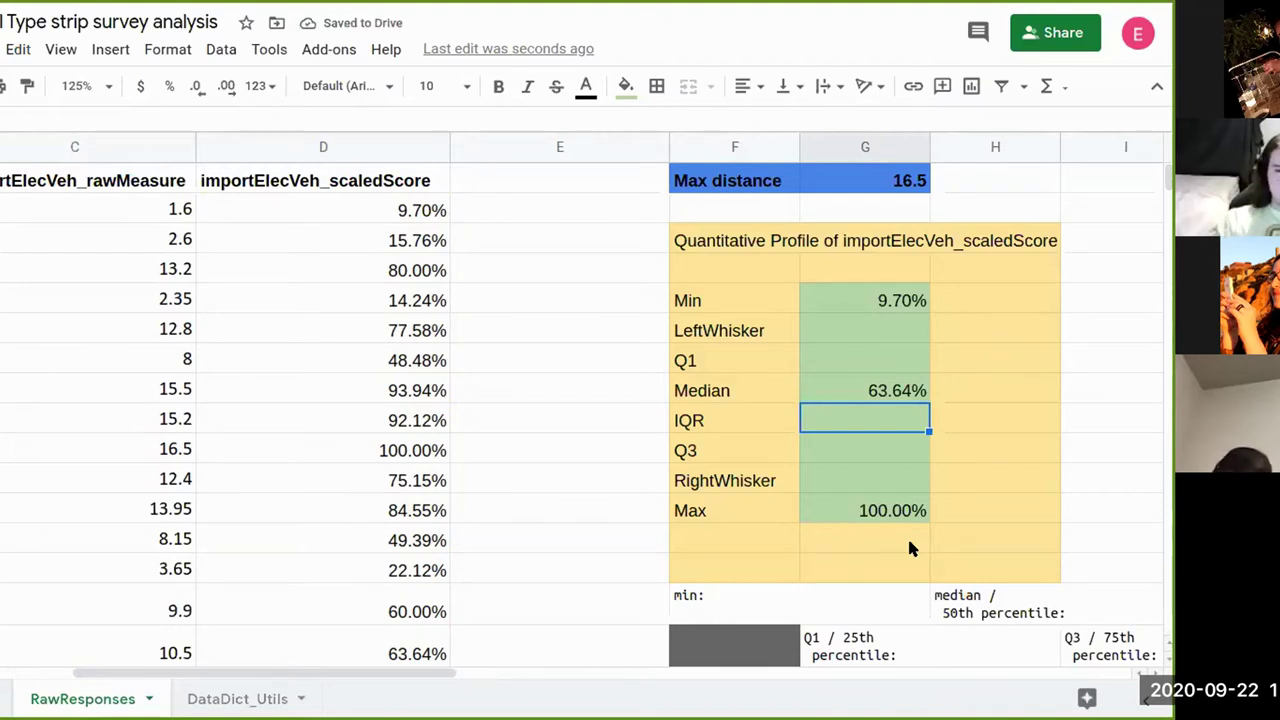
{"action": "key", "text": "Down"}
{"action": "key", "text": "Up"}
{"action": "key", "text": "Up"}
{"action": "key", "text": "Up"}
{"action": "key", "text": "Down"}
{"action": "key", "text": "Down"}
{"action": "key", "text": "Down"}
{"action": "key", "text": "Up"}
{"action": "key", "text": "Up"}
{"action": "key", "text": "Up"}
{"action": "key", "text": "Down"}
{"action": "key", "text": "Down"}
{"action": "key", "text": "Down"}
{"action": "key", "text": "Down"}
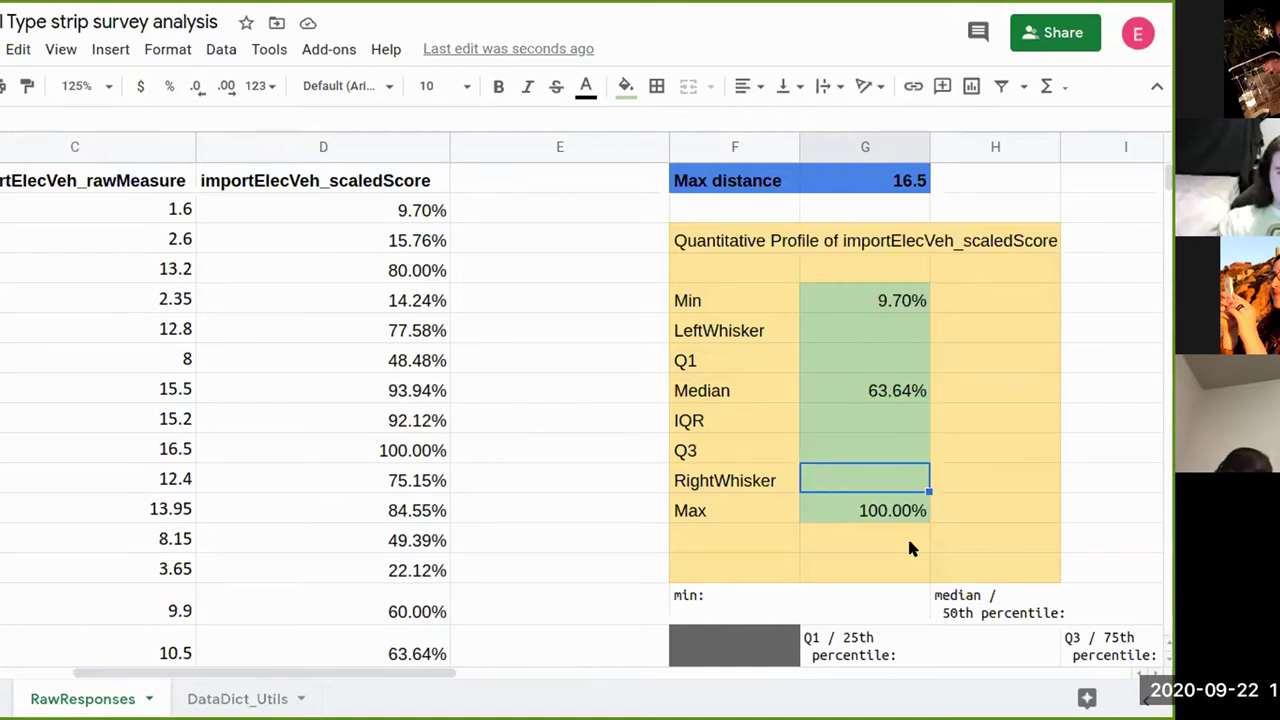
- Calculate the first quartile of the scaled scores in cell G7, beside the label Q1, with =quartile(vehssagg,1)
{"action": "key", "text": "Up"}
{"action": "key", "text": "Up"}
{"action": "key", "text": "Up"}
{"action": "key", "text": "Up"}
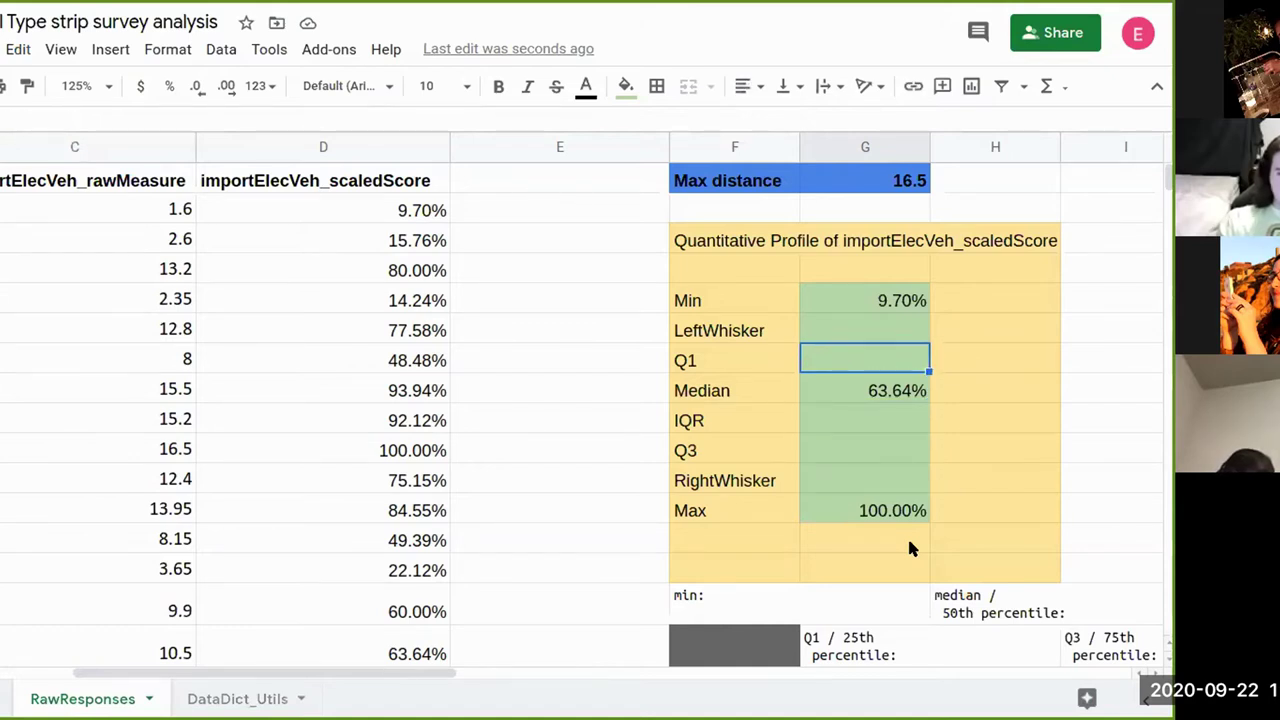
{"action": "type", "text": "="}
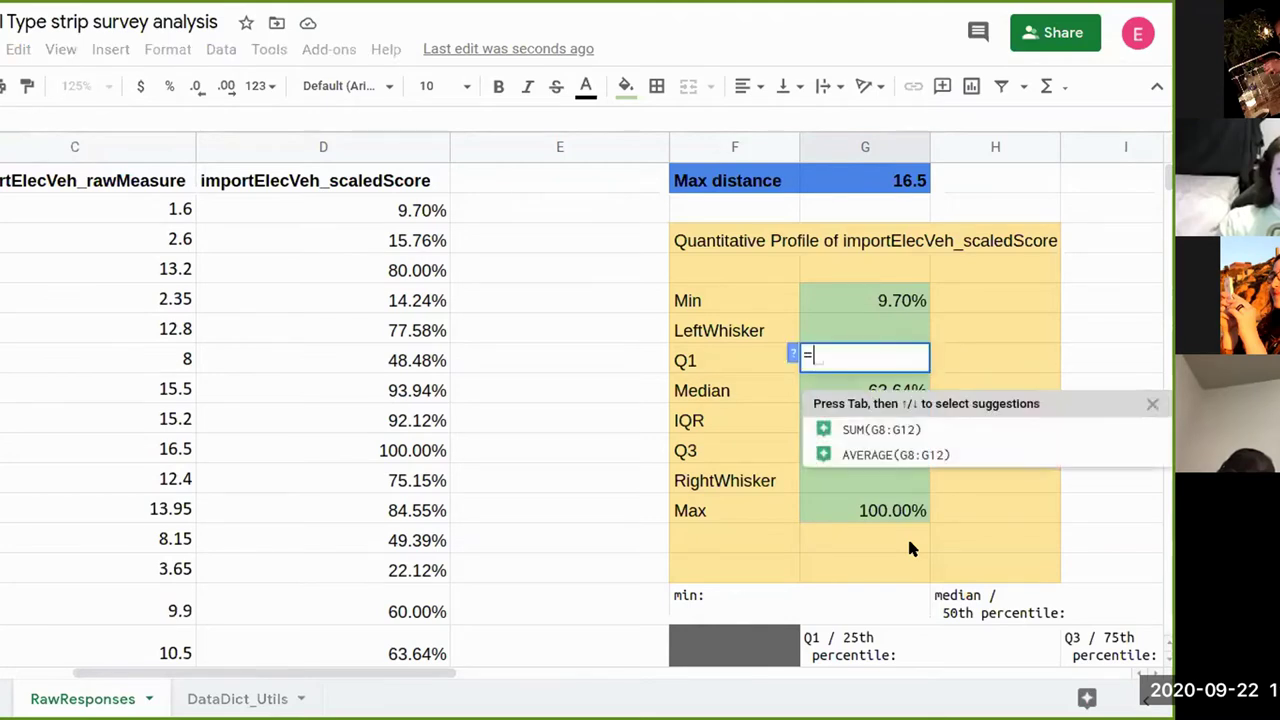
{"action": "type", "text": "quartile"}
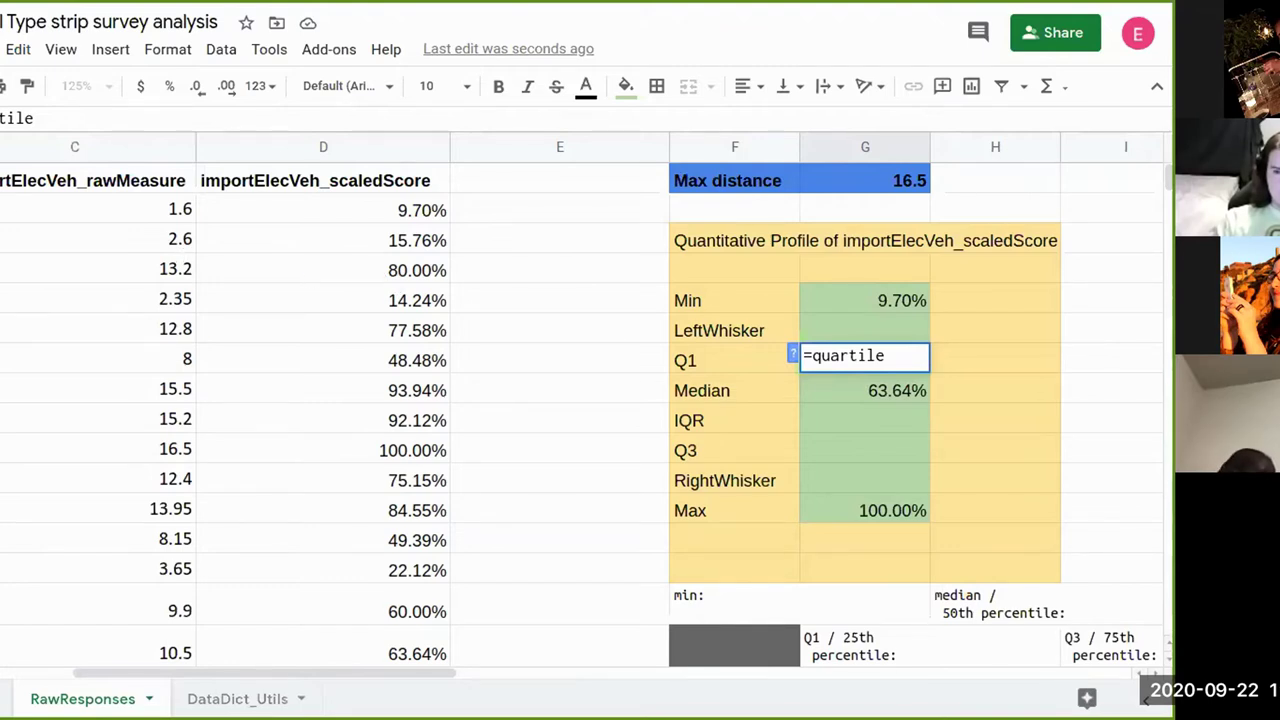
{"action": "left_click", "coordinate": [901, 356]}
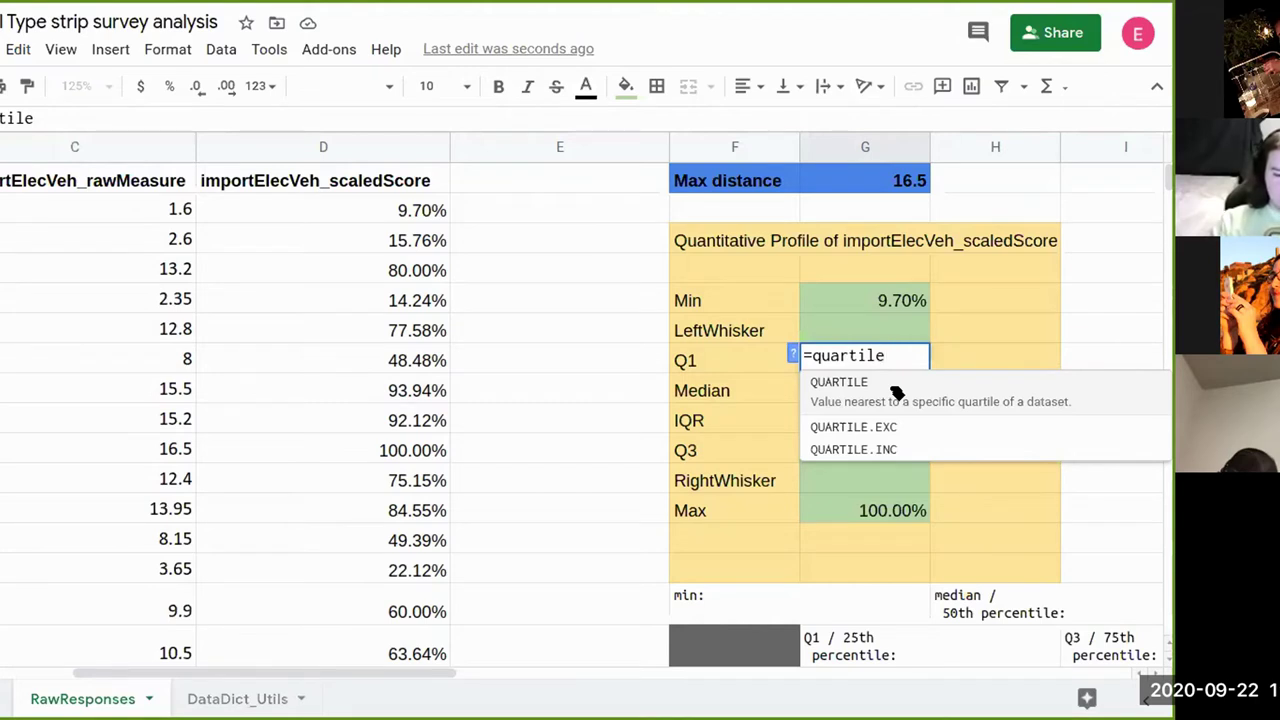
{"action": "type", "text": "("}
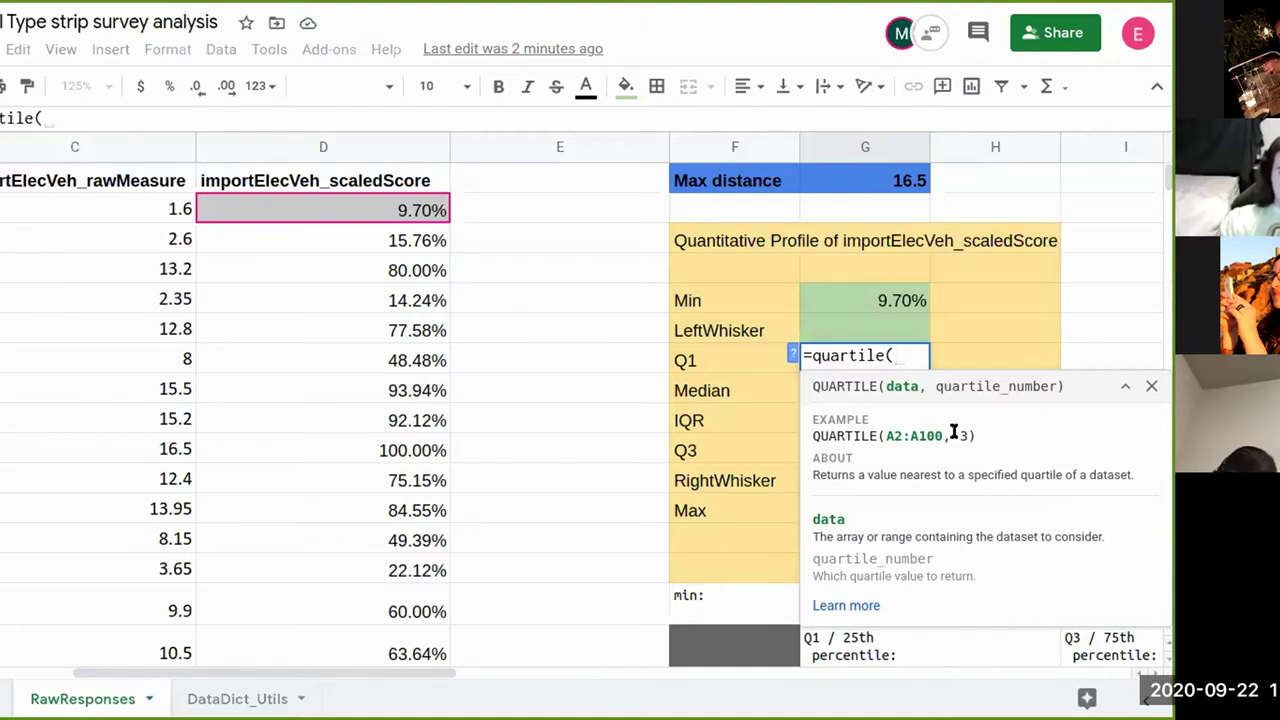
{"action": "type", "text": "vehssagg"}
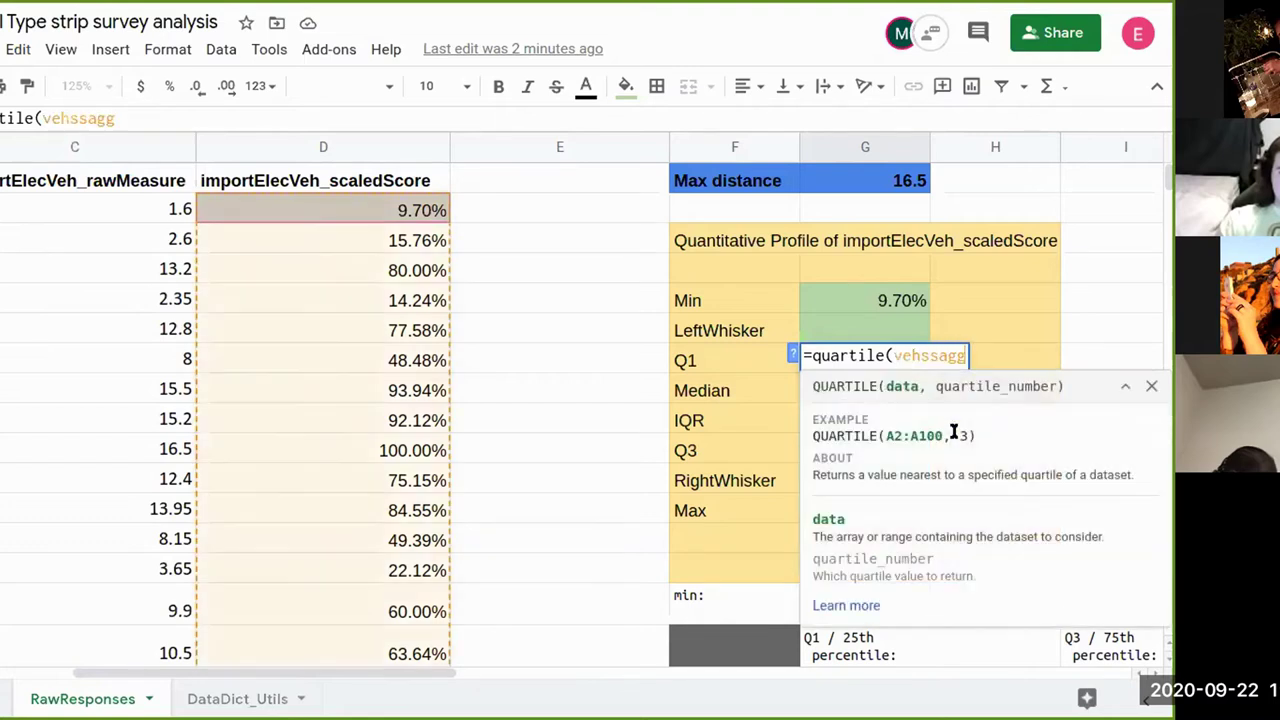
{"action": "type", "text": ","}
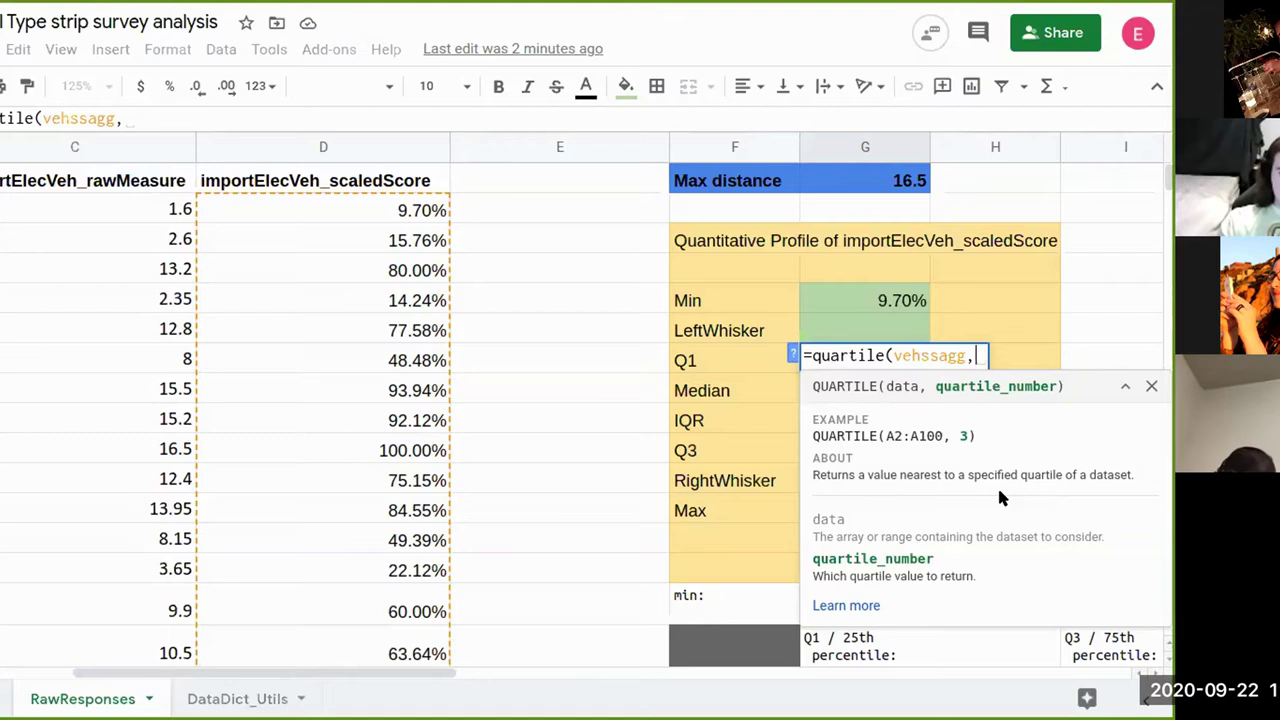
{"action": "type", "text": "1"}
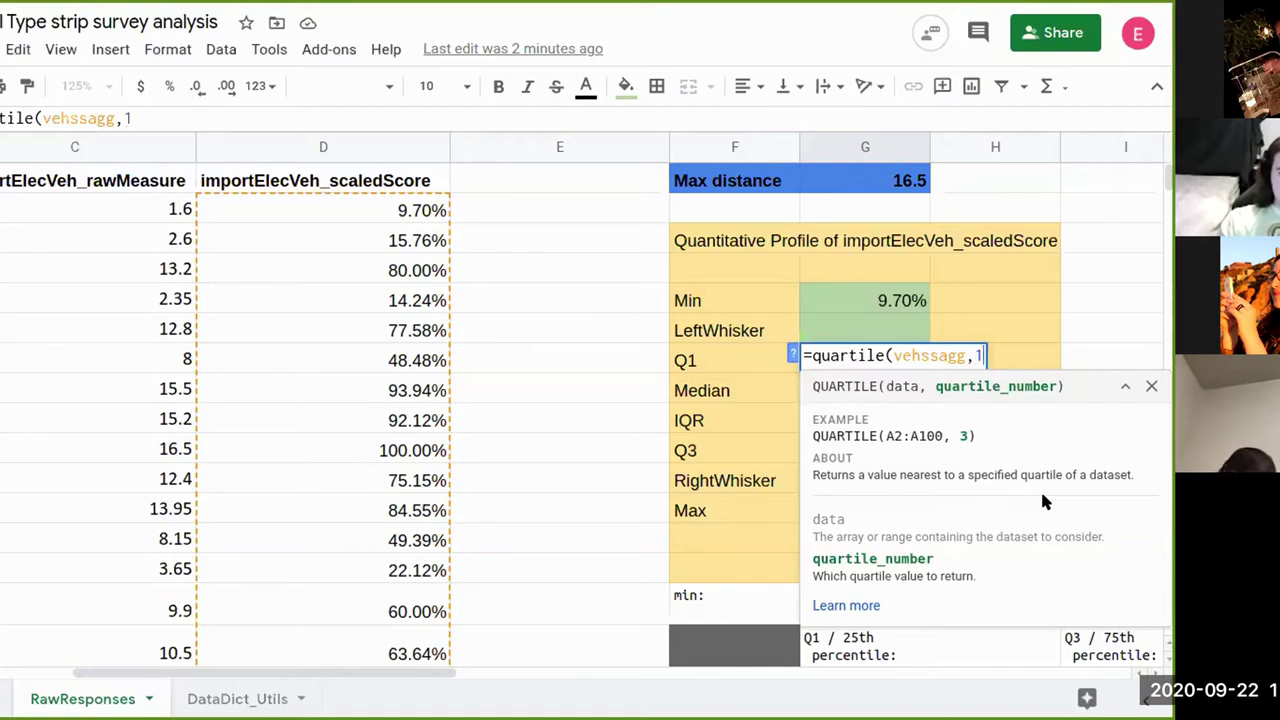
{"action": "type", "text": ")"}
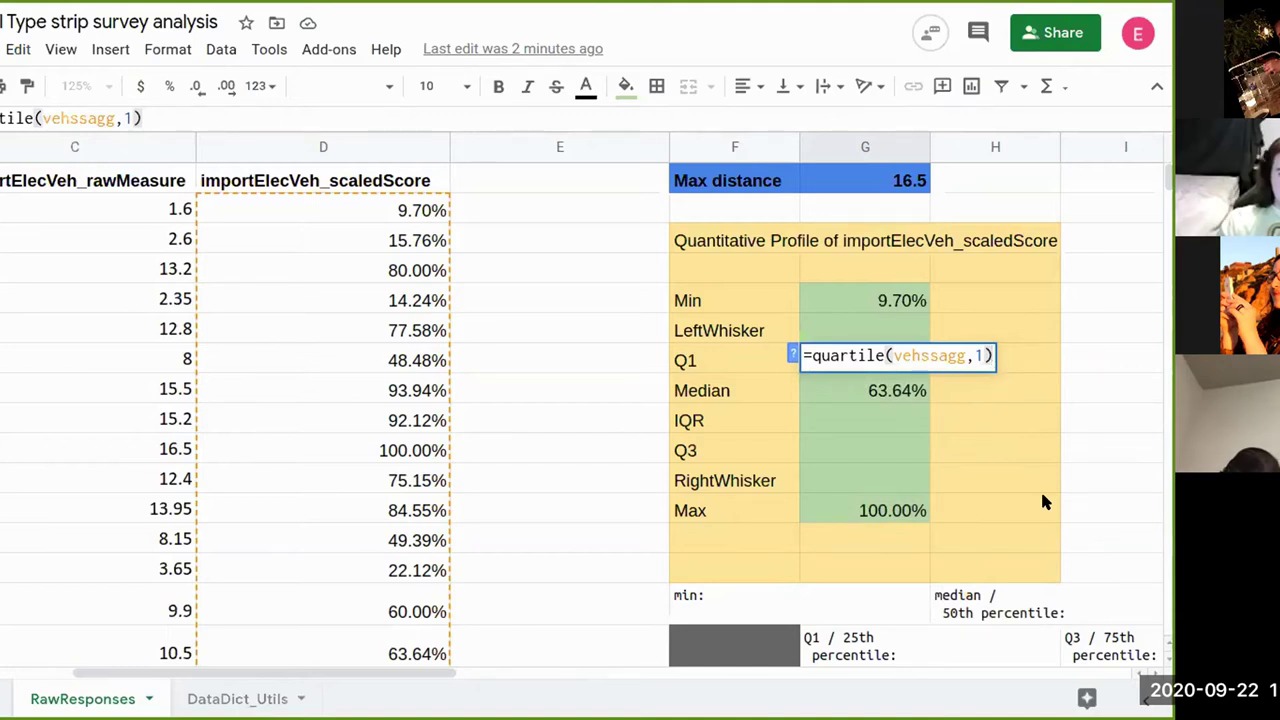
{"action": "key", "text": "Return"}
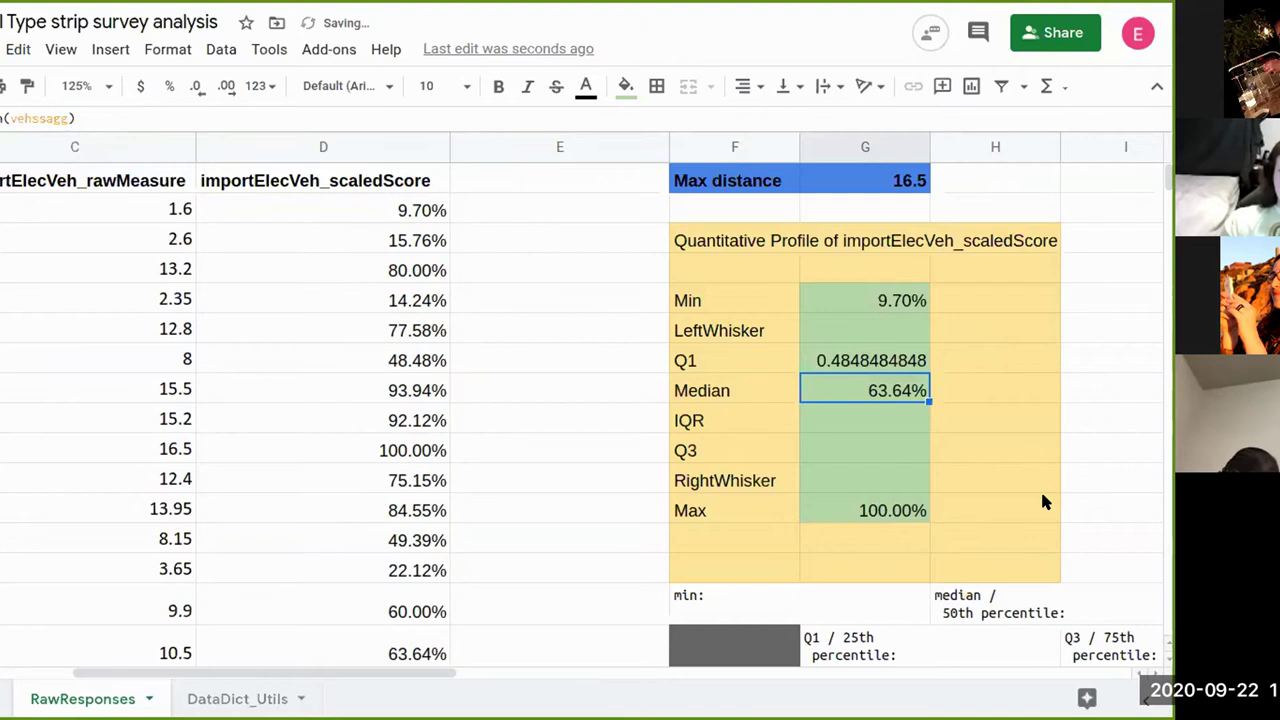
- Format the profile value cells G5:G12 as percentages and check the formula in the Q1 cell G7
{"action": "key", "text": "Up"}
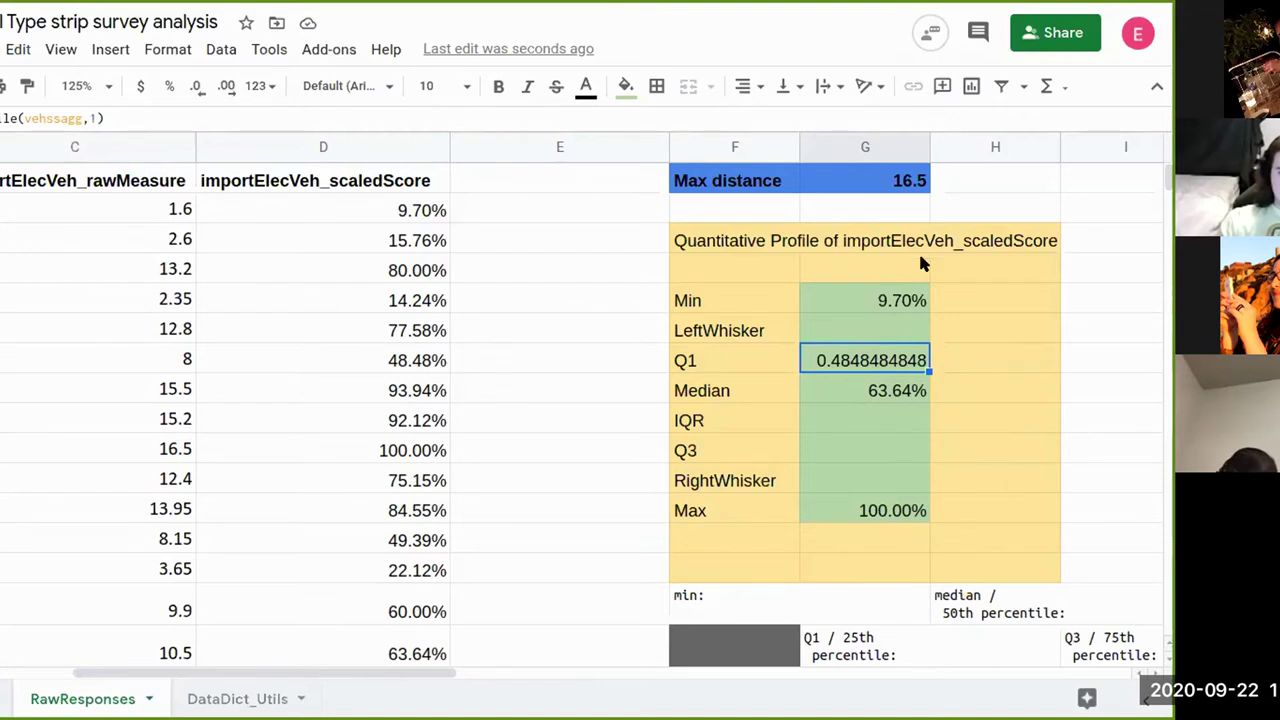
{"action": "left_click_drag", "start_coordinate": [845, 300], "coordinate": [848, 506]}
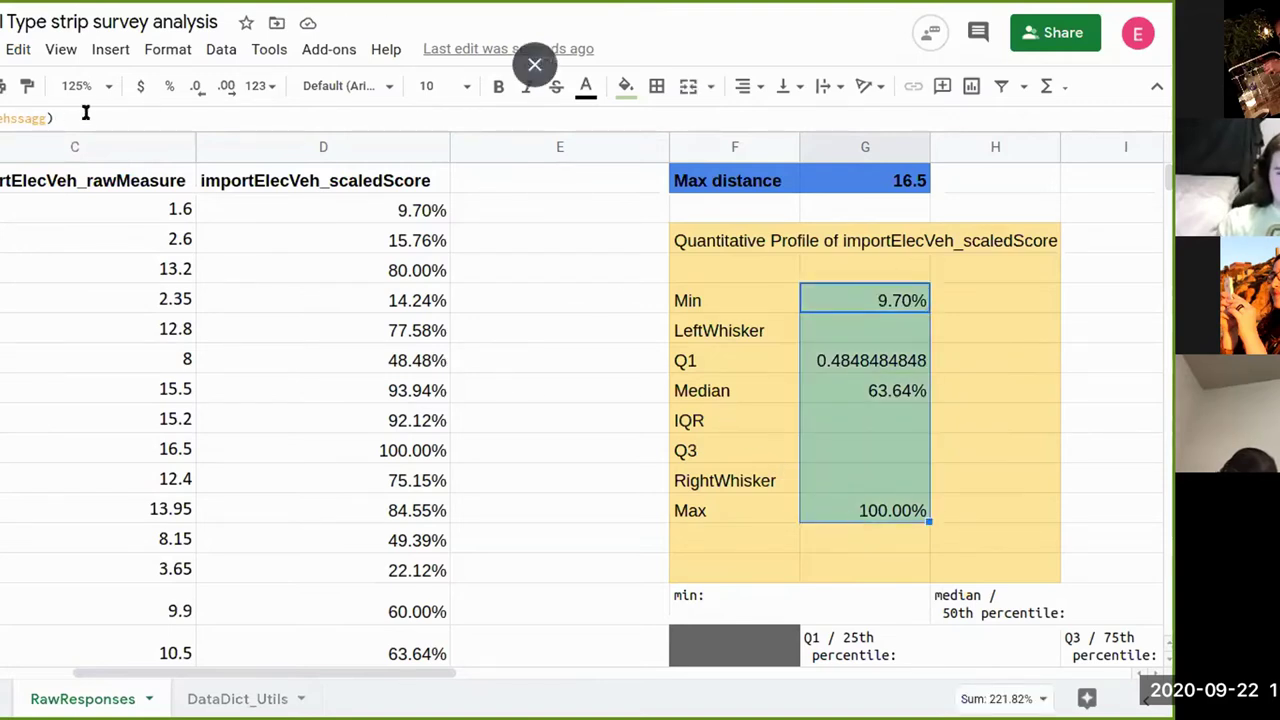
{"action": "left_click", "coordinate": [176, 88]}
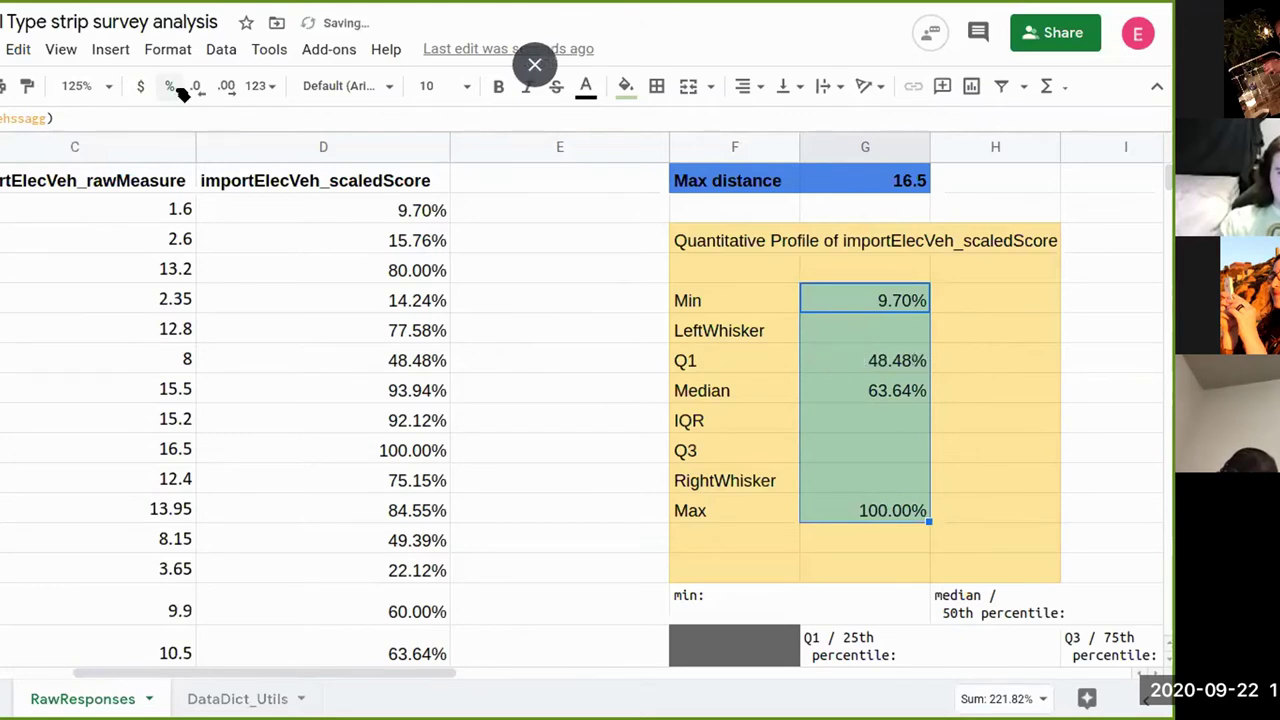
{"action": "left_click", "coordinate": [906, 373]}
{"action": "left_click", "coordinate": [910, 366]}
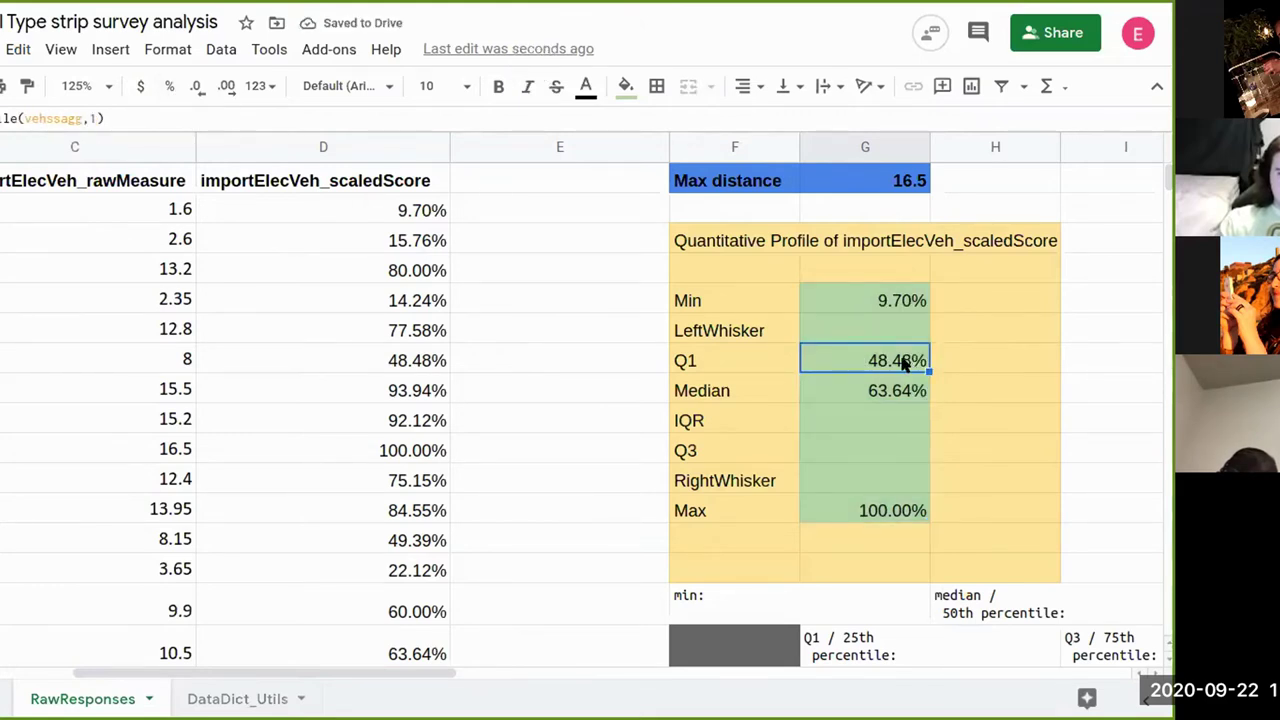
{"action": "double_click", "coordinate": [905, 360]}
{"action": "key", "text": "Escape"}
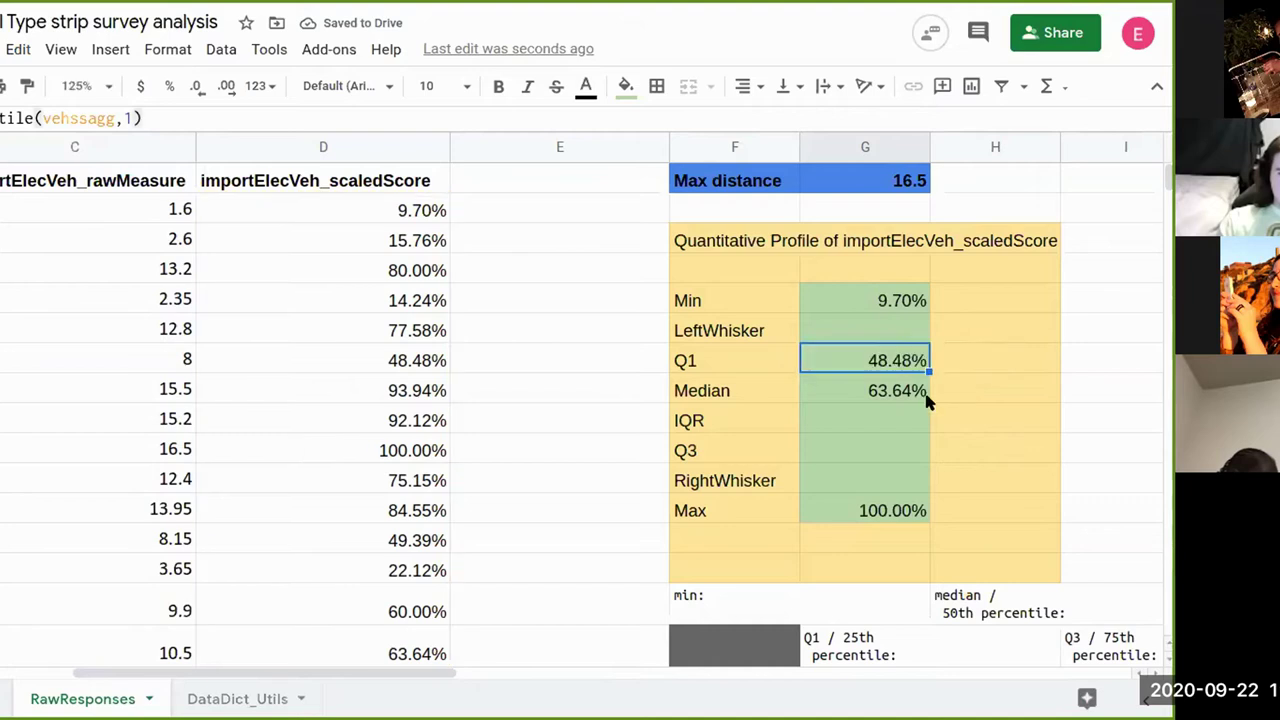
- Calculate the third quartile of the scaled scores in cell G10, beside the label Q3, with =QUARTILE(vehssagg,3)
{"action": "left_click", "coordinate": [849, 451]}
{"action": "type", "text": "=qua"}
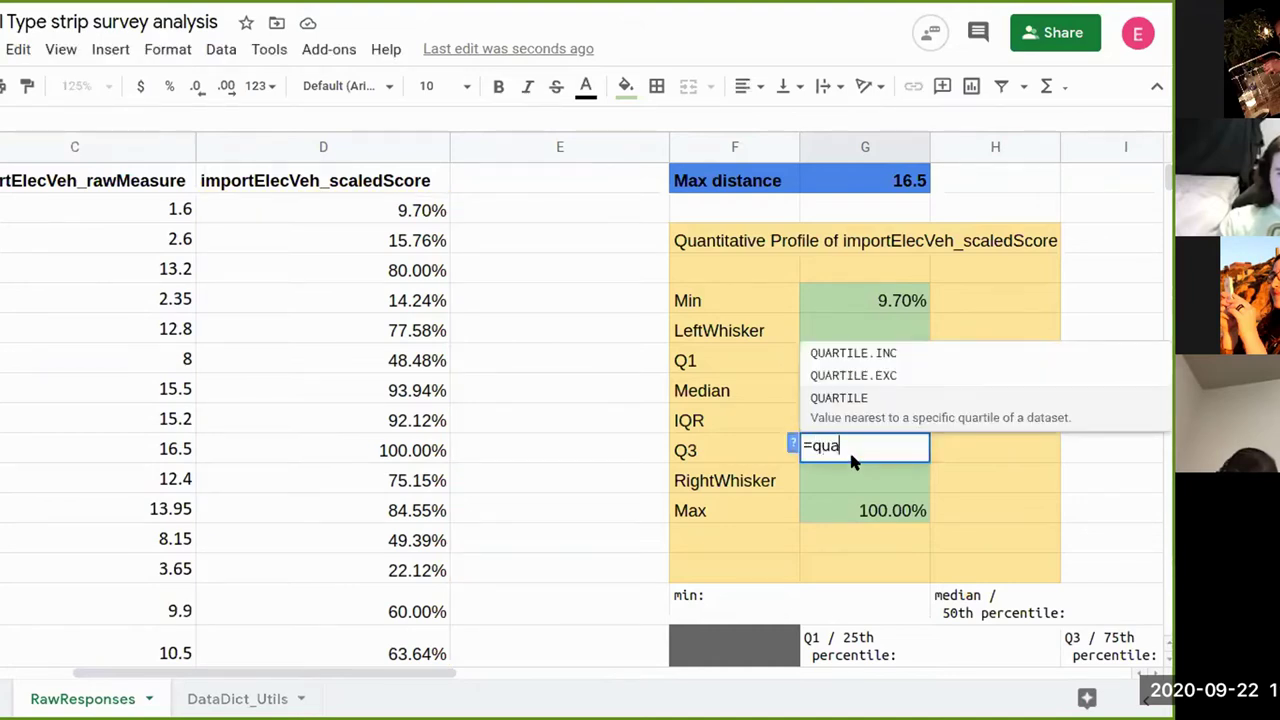
{"action": "key", "text": "Tab"}
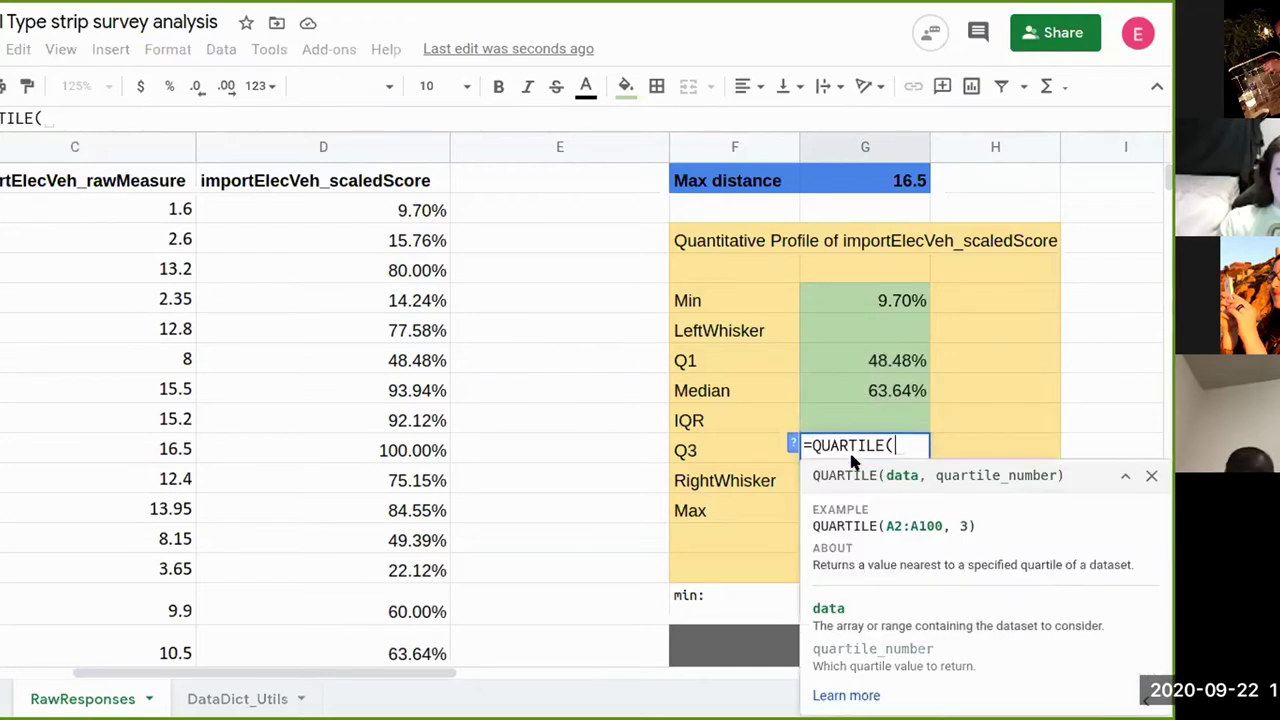
{"action": "type", "text": "veh"}
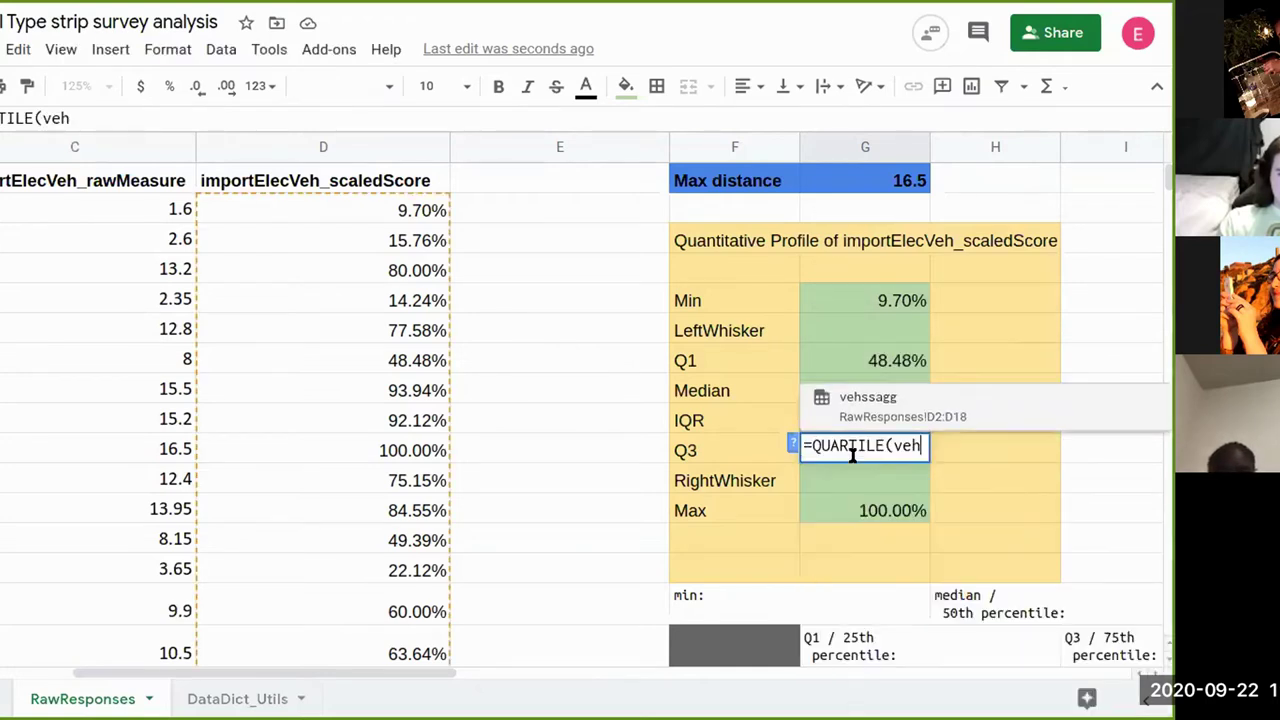
{"action": "type", "text": "ssagg"}
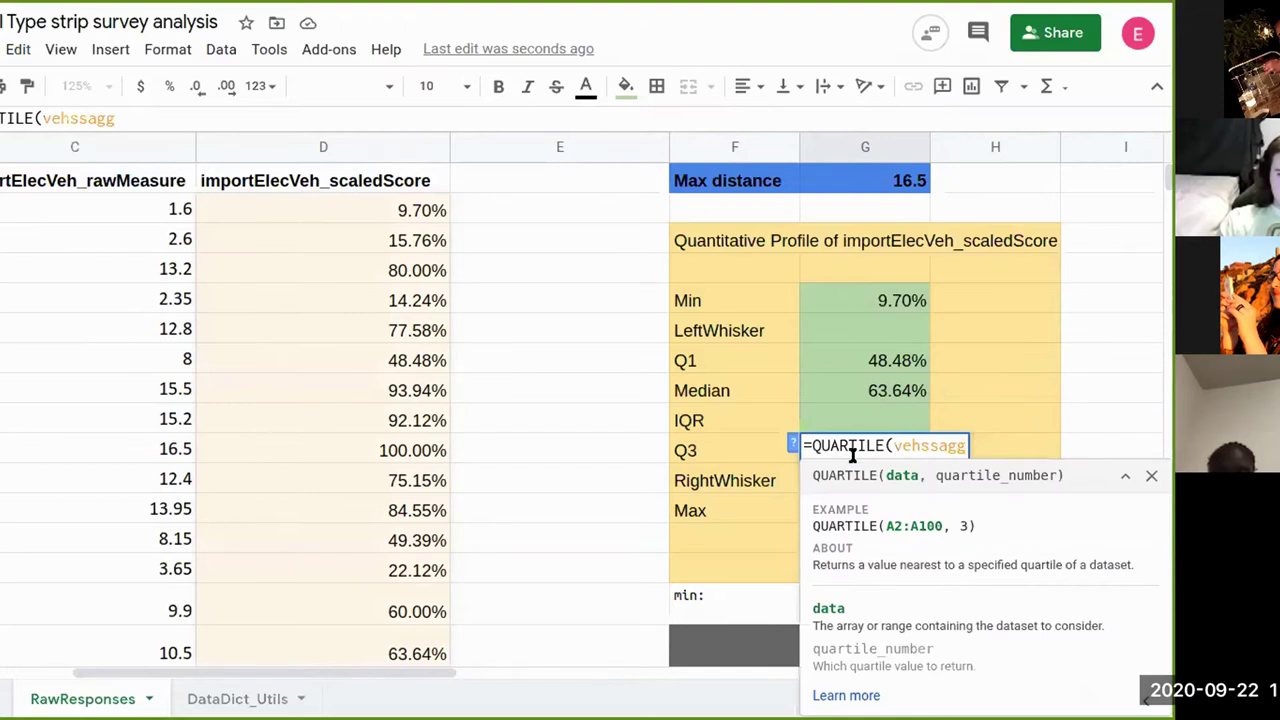
{"action": "type", "text": ",3)"}
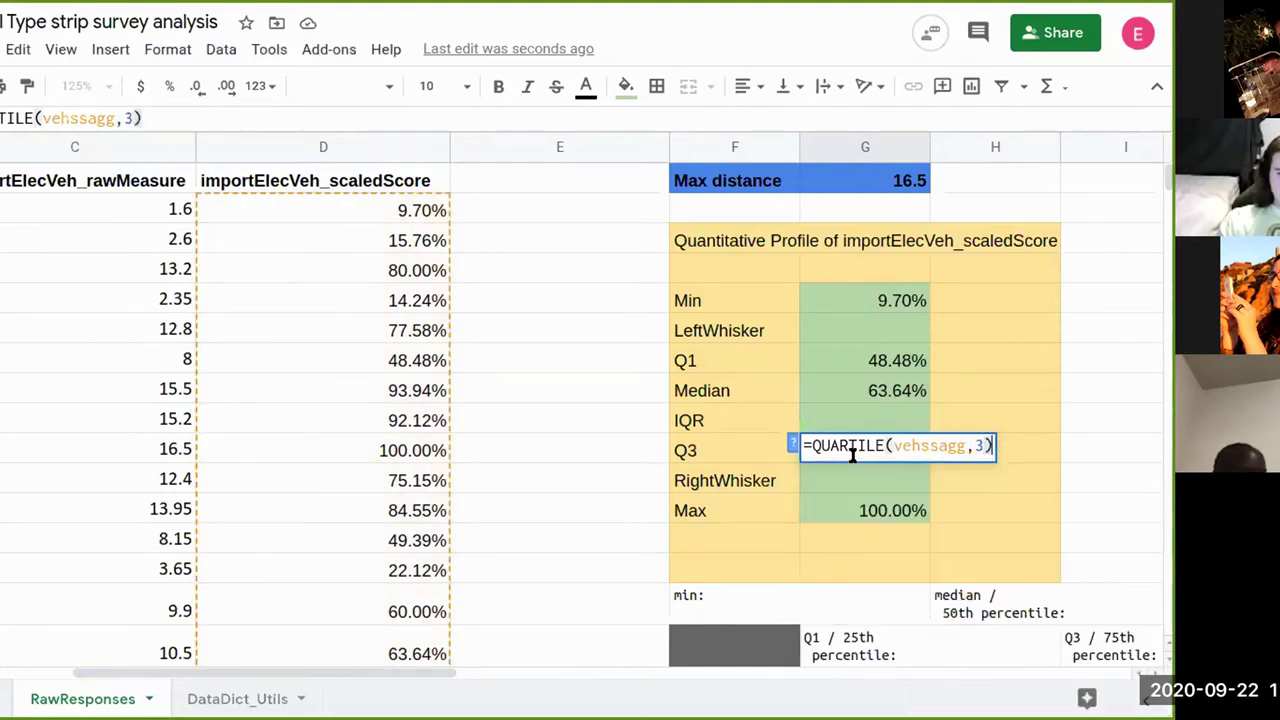
{"action": "key", "text": "Return"}
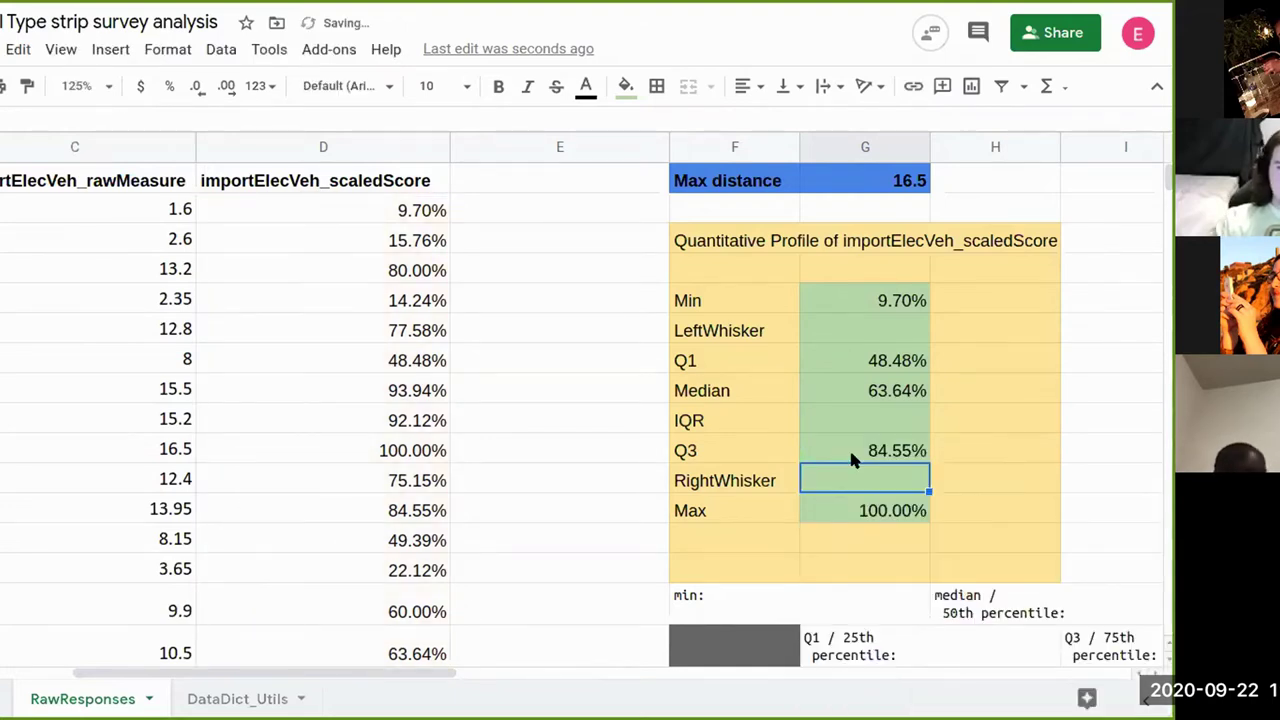
- Try calculating the maximum in cell G12 as the fourth quartile, with =quartile(vehssagg,4)
{"action": "key", "text": "Down"}
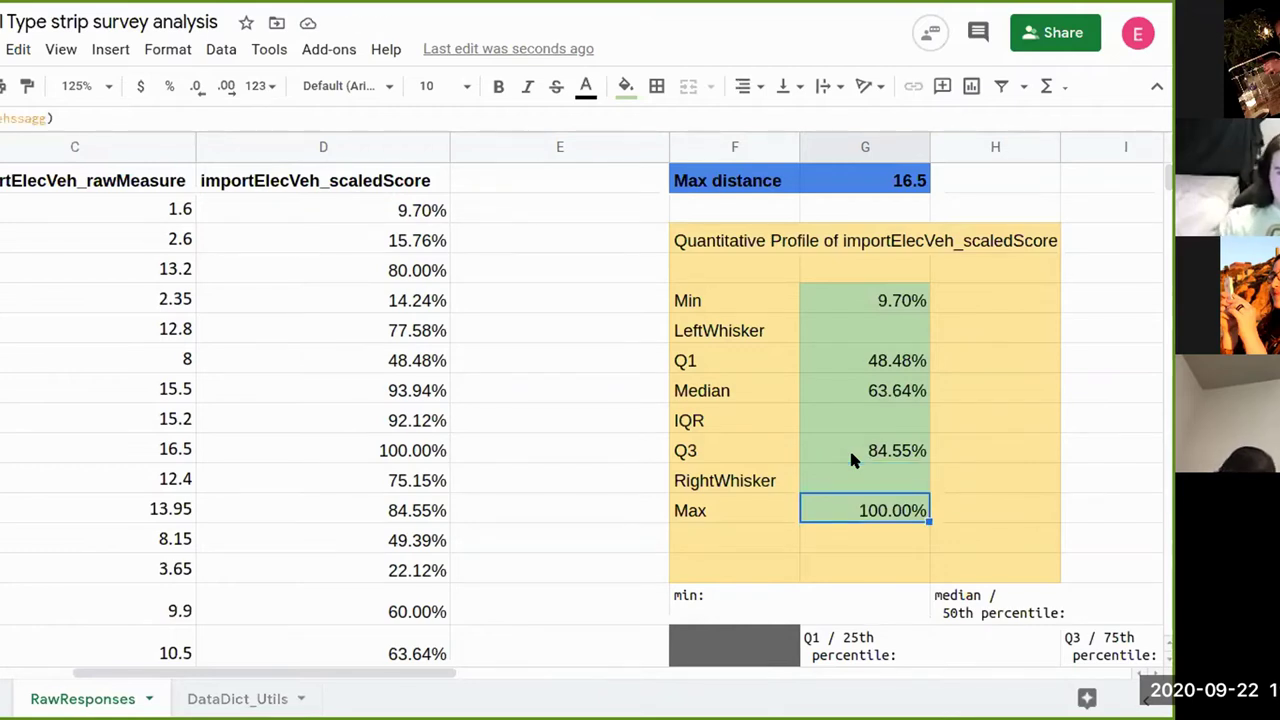
{"action": "type", "text": "="}
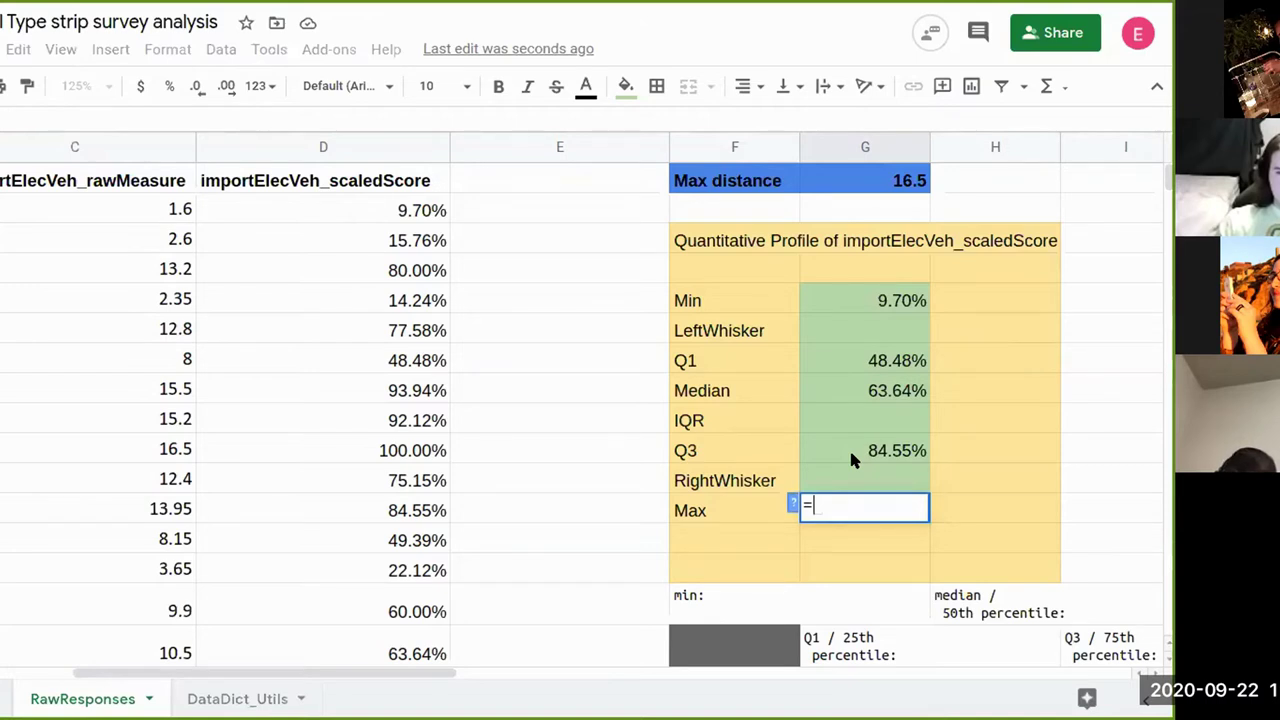
{"action": "type", "text": "quartile"}
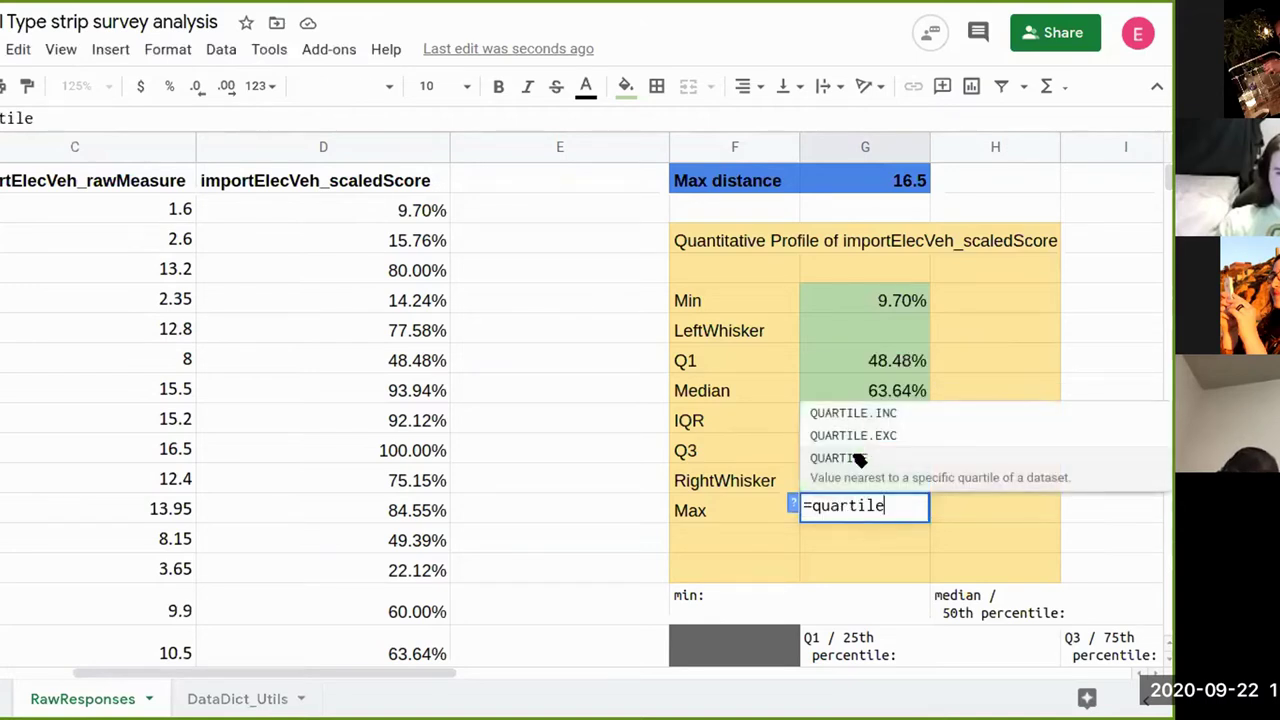
{"action": "type", "text": "(veh"}
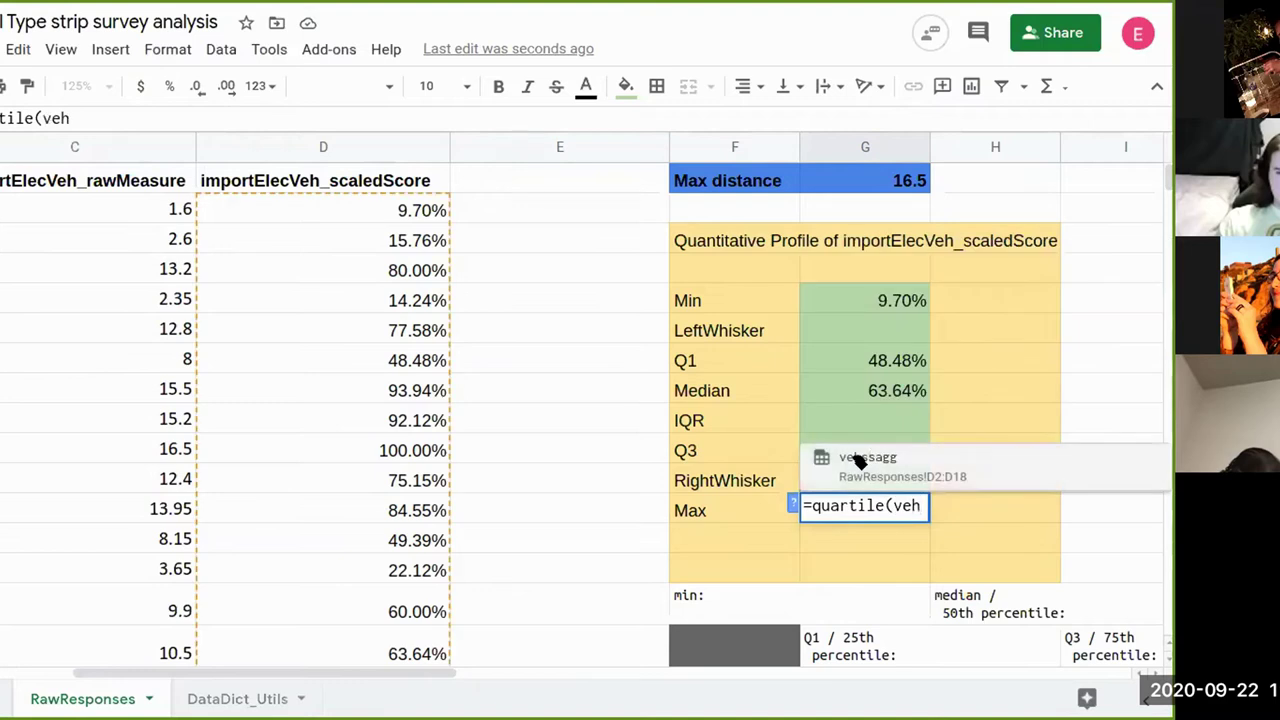
{"action": "type", "text": "ssag"}
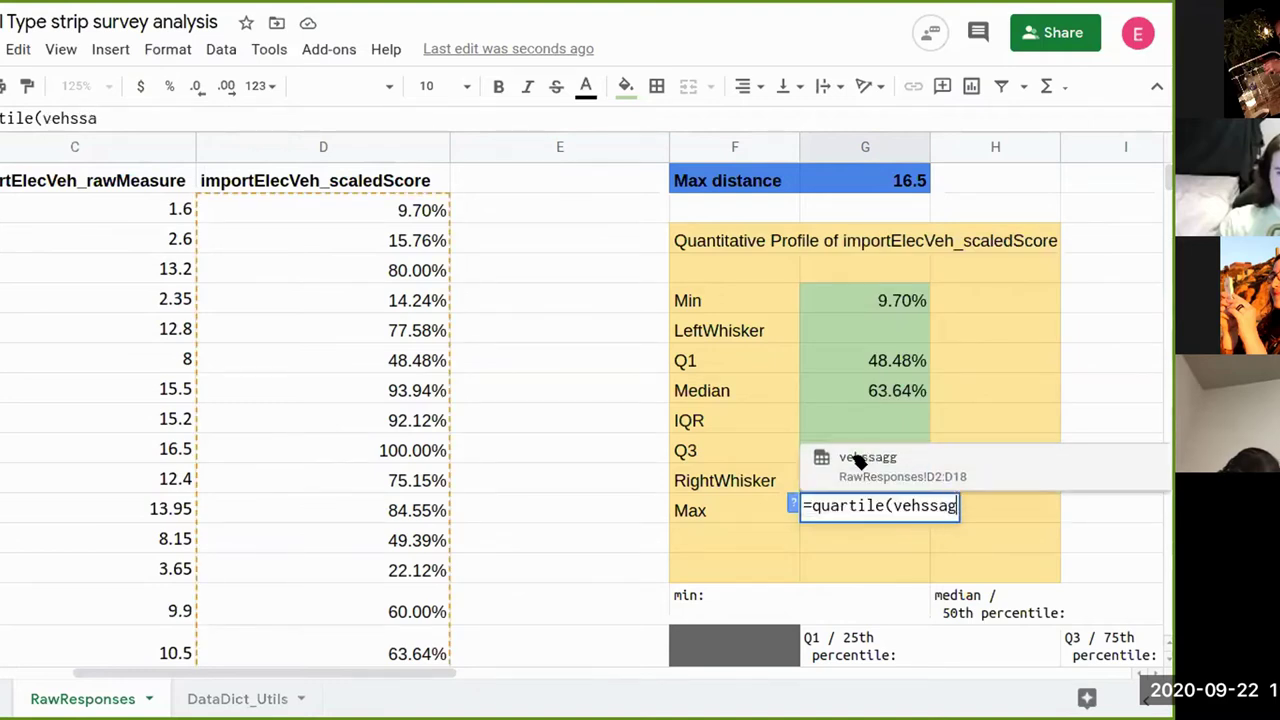
{"action": "left_click", "coordinate": [857, 460]}
{"action": "type", "text": ",4)"}
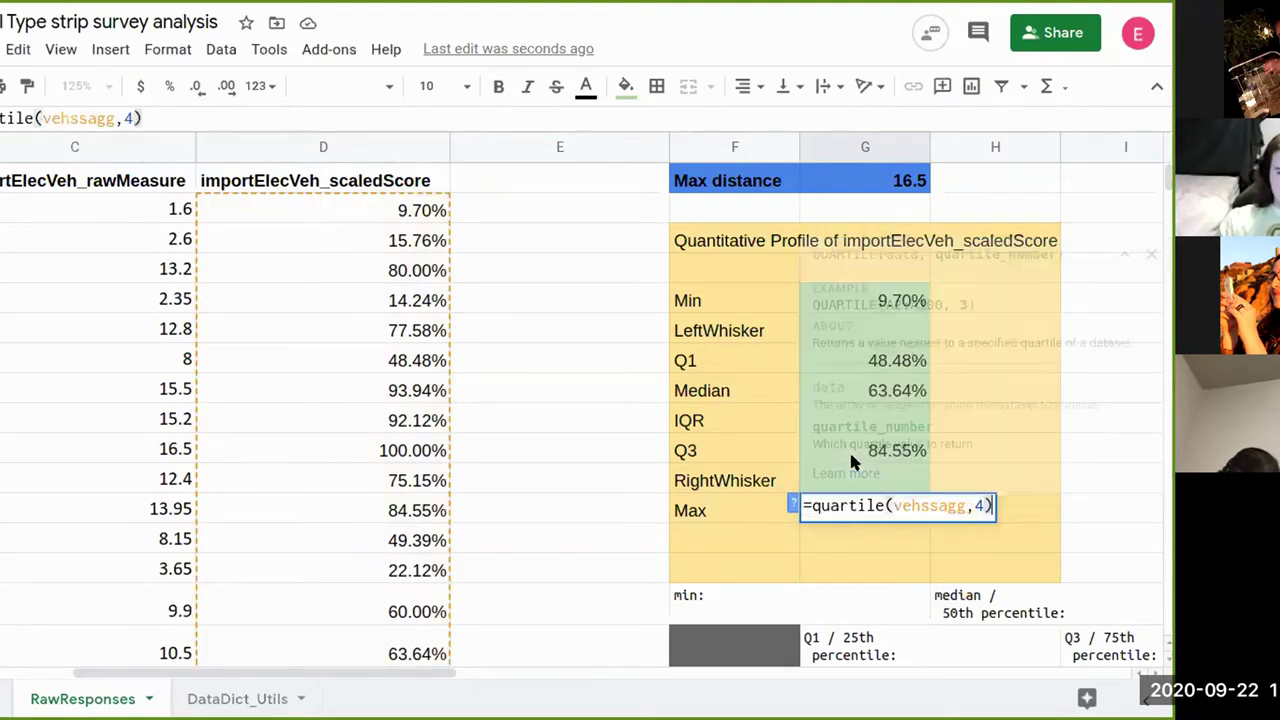
{"action": "key", "text": "Return"}
{"action": "key", "text": "Up"}
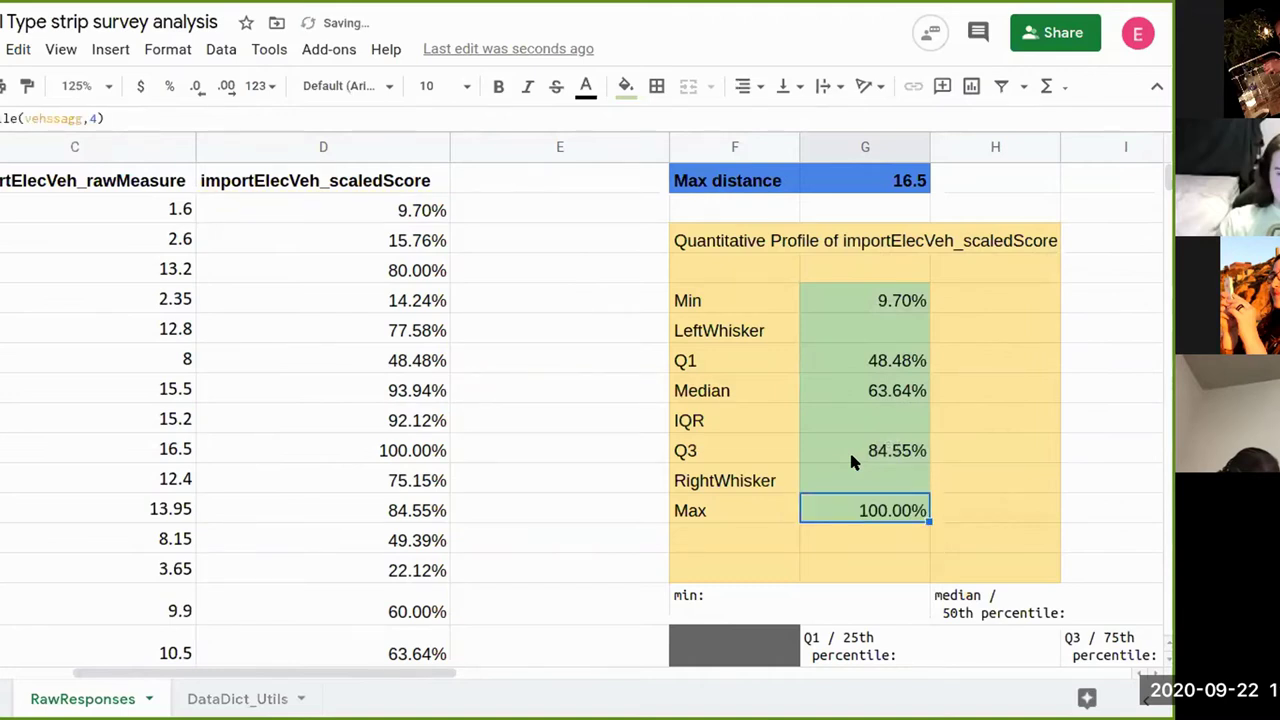
- Replace the quartile formula in the Max cell G12 with the max function on the named range vehssagg
{"action": "key", "text": "BackSpace"}
{"action": "type", "text": "m"}
{"action": "key", "text": "BackSpace"}
{"action": "key", "text": "Delete"}
{"action": "type", "text": "ma"}
{"action": "key", "text": "BackSpace"}
{"action": "key", "text": "BackSpace"}
{"action": "type", "text": "=na"}
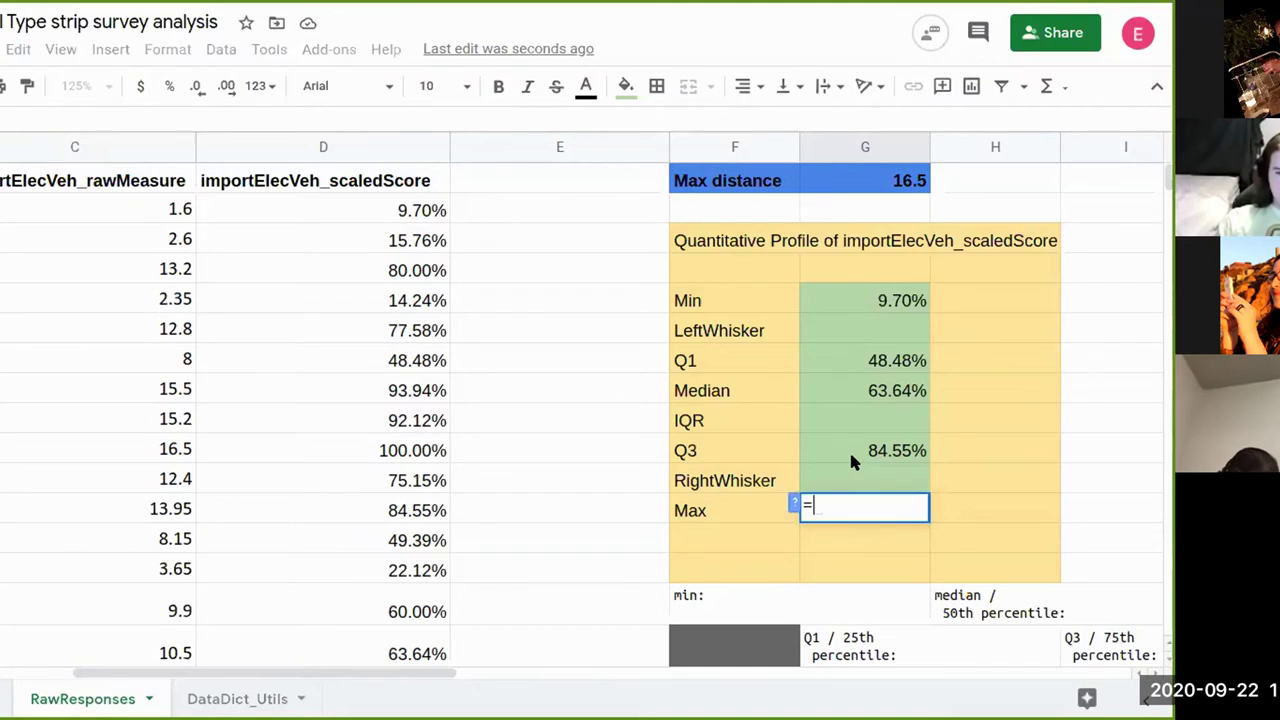
{"action": "key", "text": "BackSpace"}
{"action": "key", "text": "BackSpace"}
{"action": "type", "text": "max("}
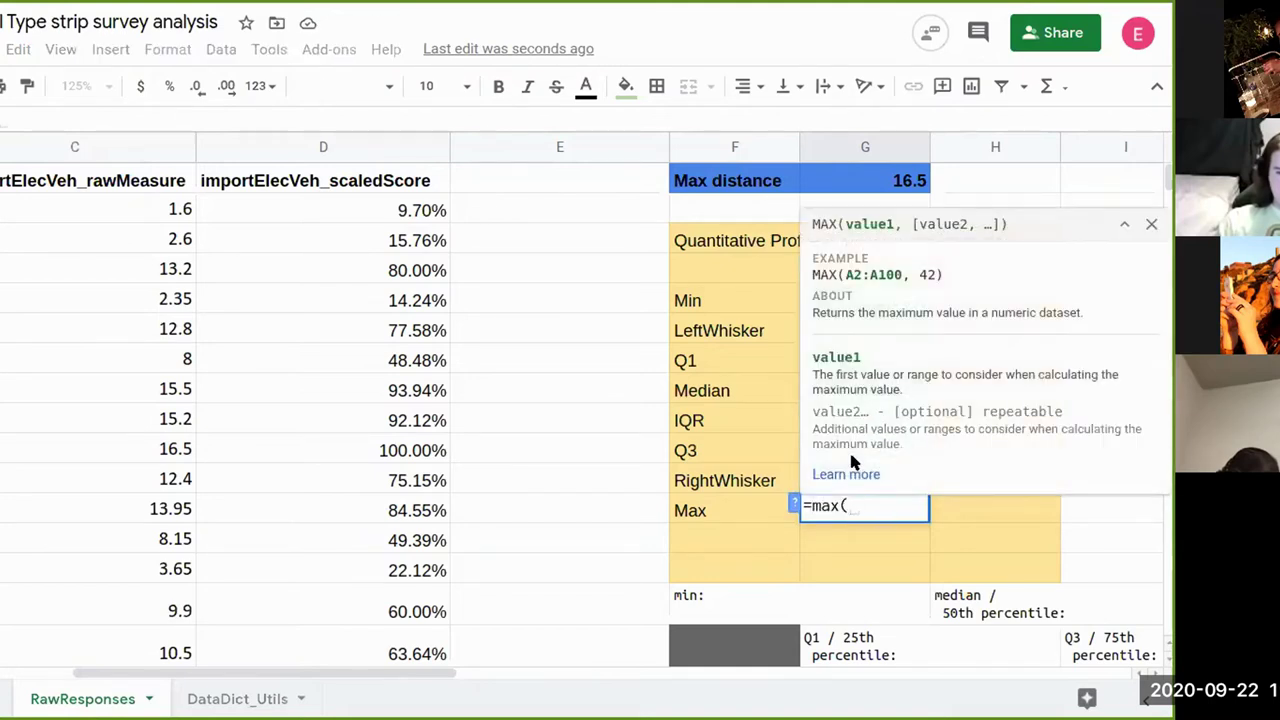
{"action": "type", "text": "vehssagg"}
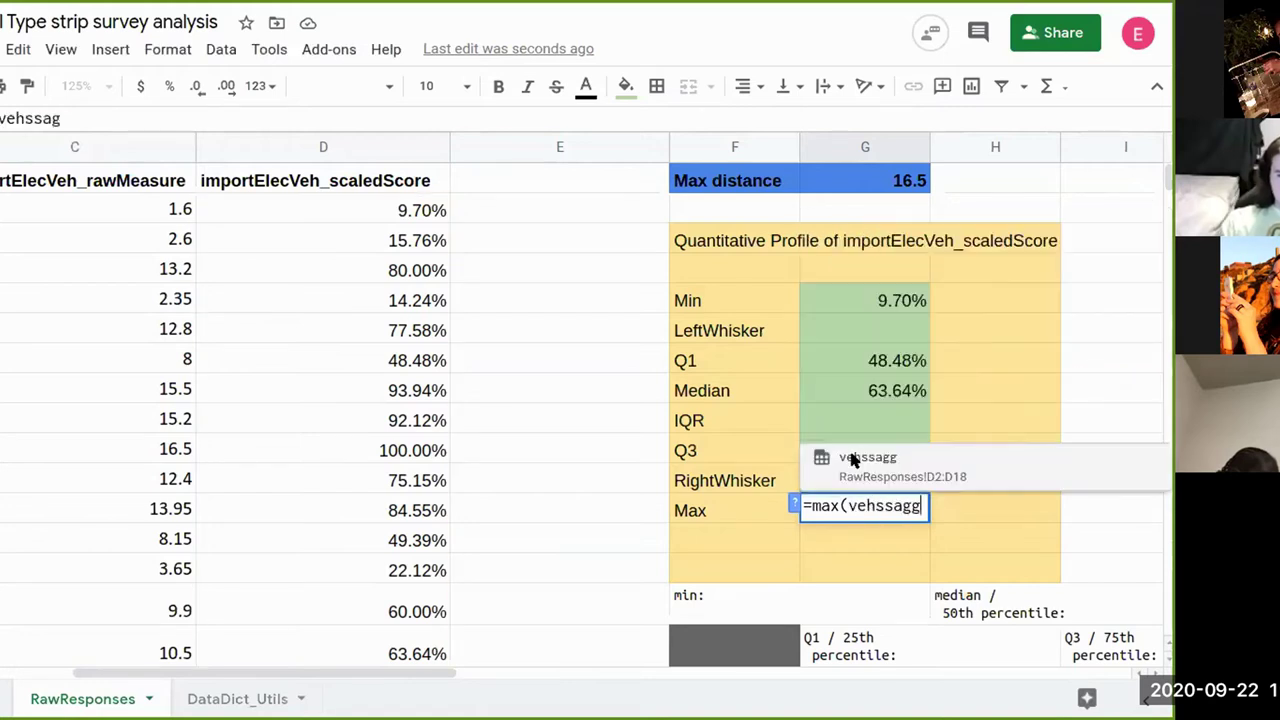
{"action": "key", "text": "Return"}
- Calculate the interquartile range in cell G9, beside the label IQR, with =G10-G7, and check which cells the formula references
{"action": "key", "text": "Up"}
{"action": "key", "text": "Up"}
{"action": "key", "text": "Up"}
{"action": "key", "text": "Up"}
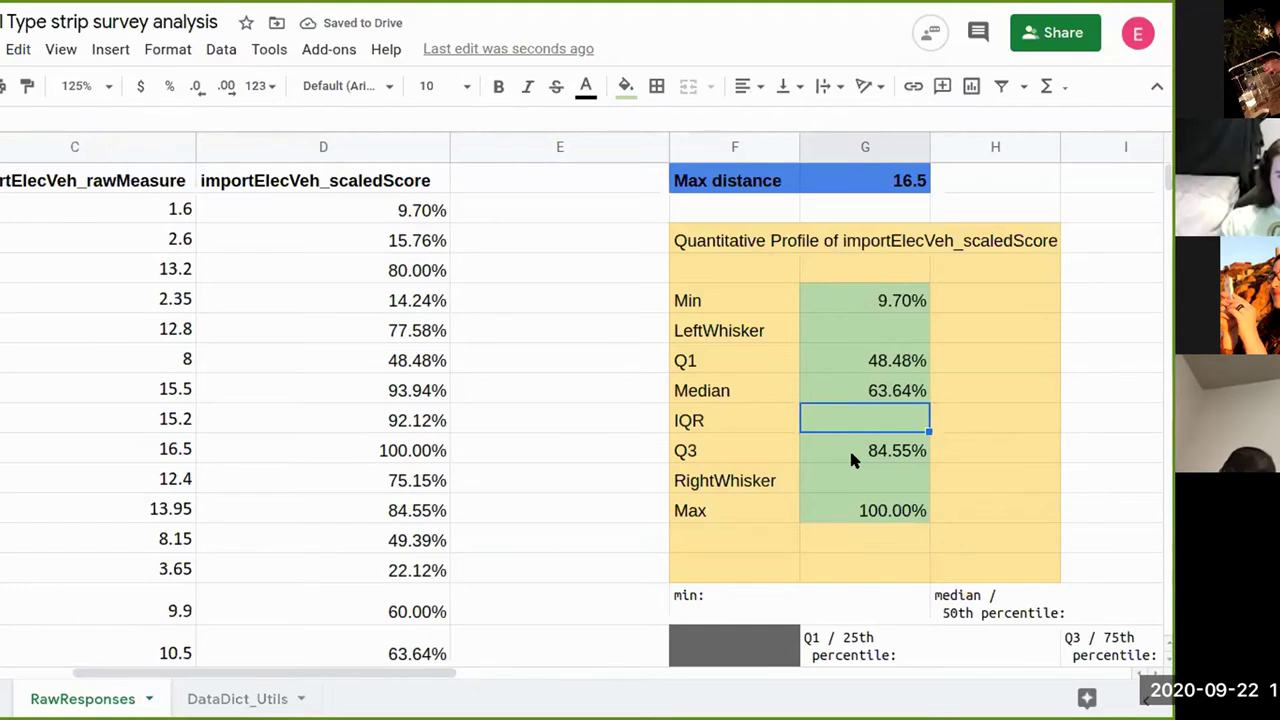
{"action": "type", "text": "="}
{"action": "left_click", "coordinate": [866, 452]}
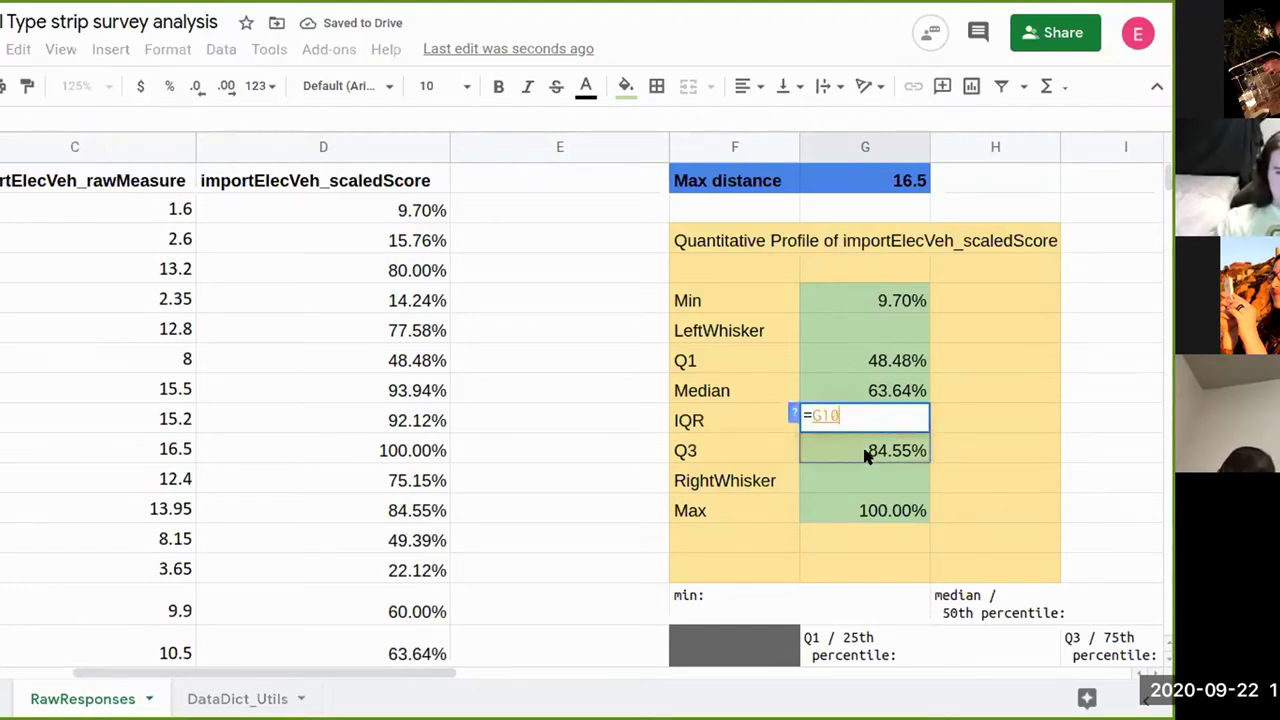
{"action": "type", "text": "-"}
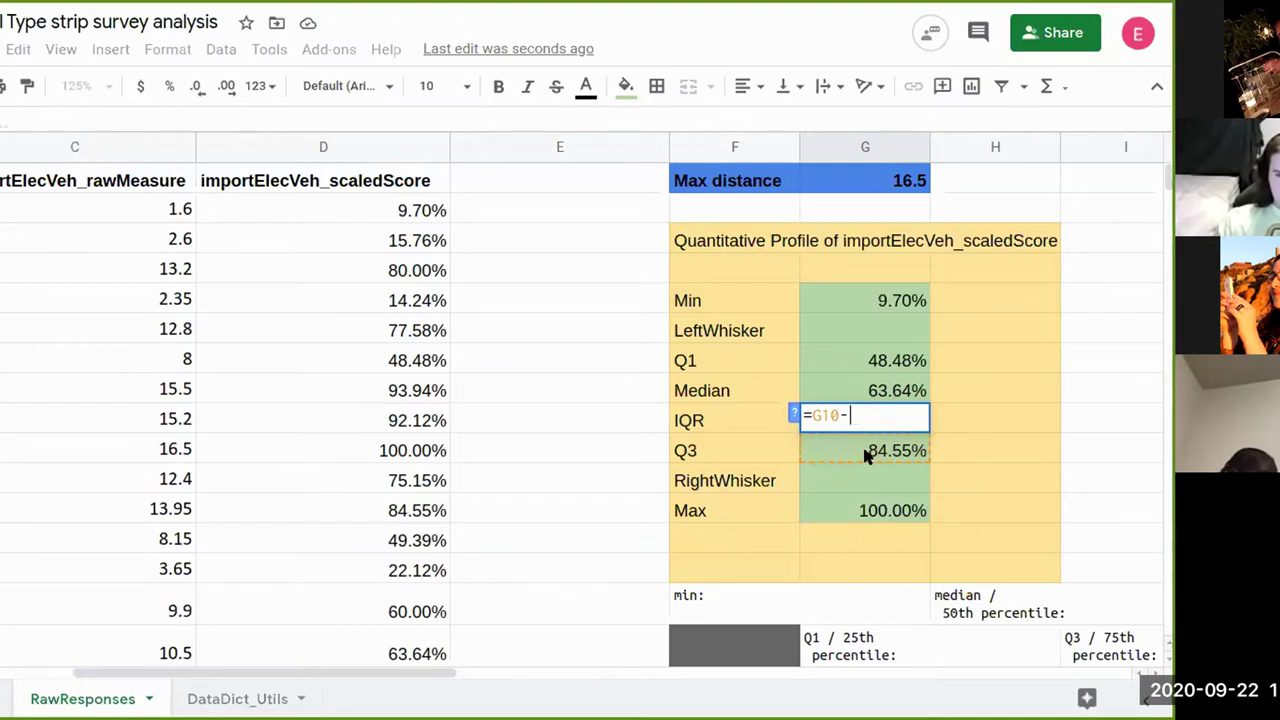
{"action": "type", "text": "G7"}
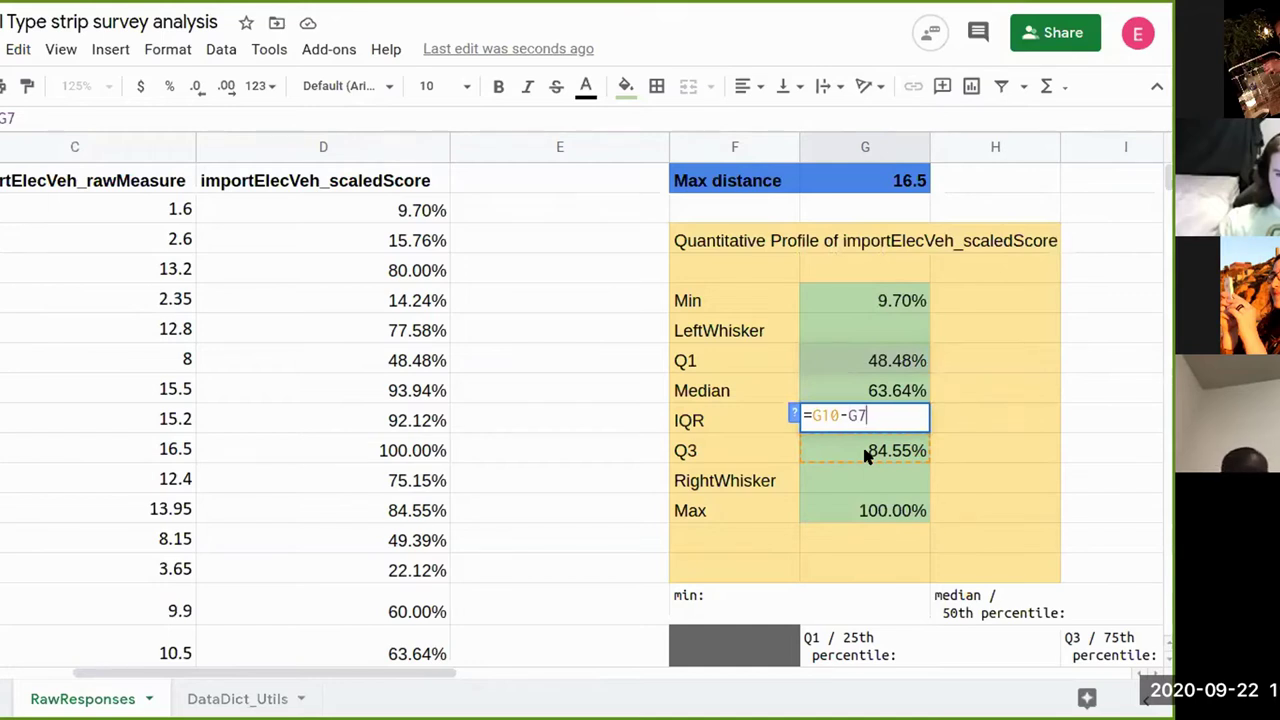
{"action": "key", "text": "Return"}
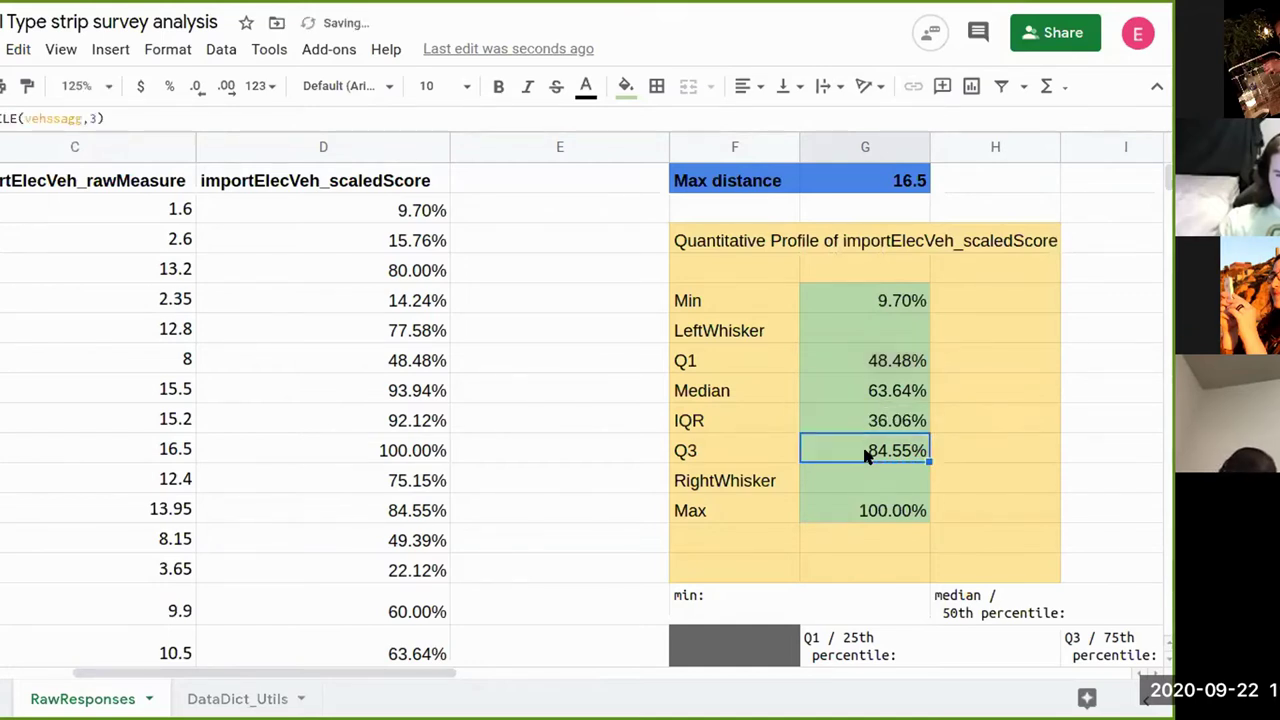
{"action": "double_click", "coordinate": [904, 421]}
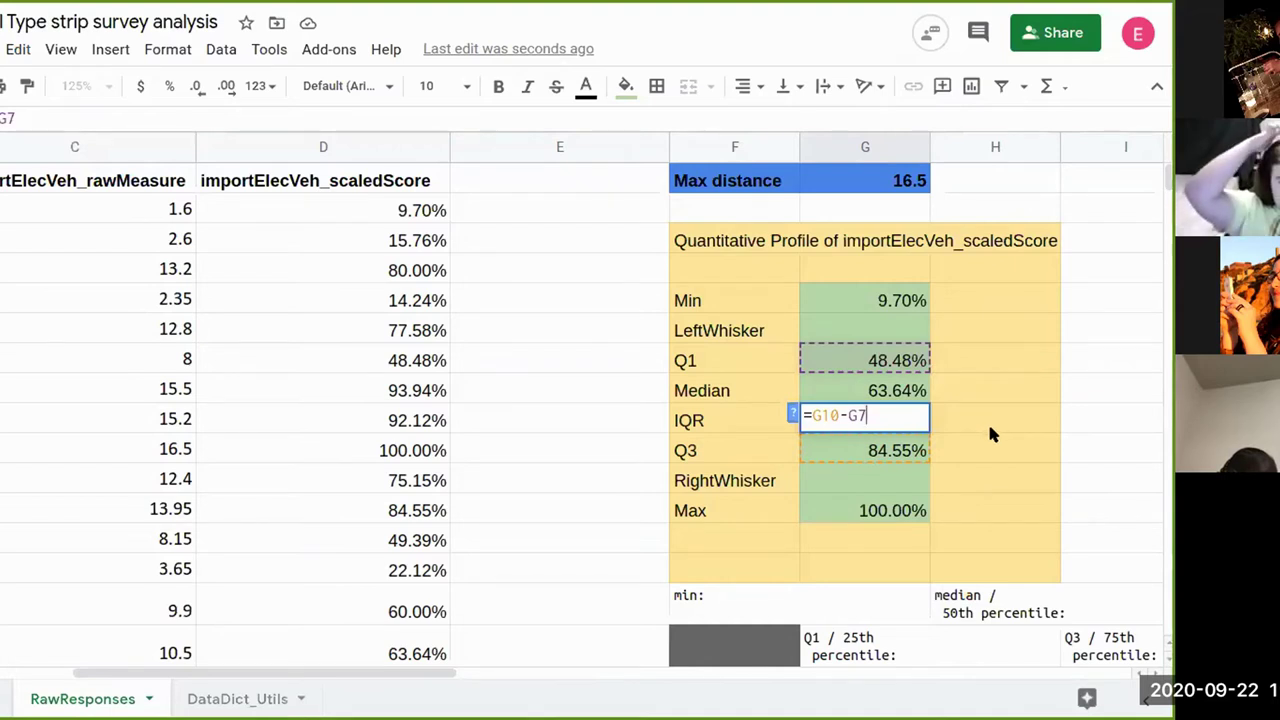
{"action": "key", "text": "Escape"}
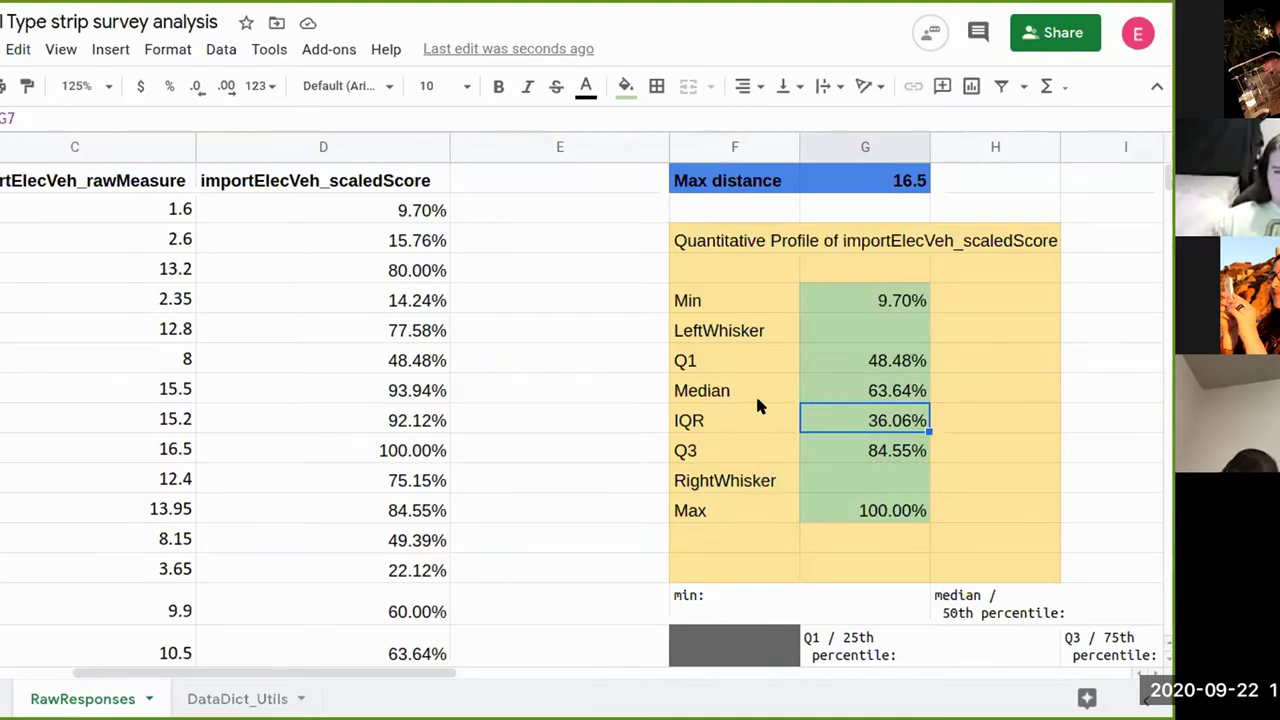
- Add the label iqrMultiplier in cell F13, directly below the Max label
{"action": "left_click", "coordinate": [713, 482]}
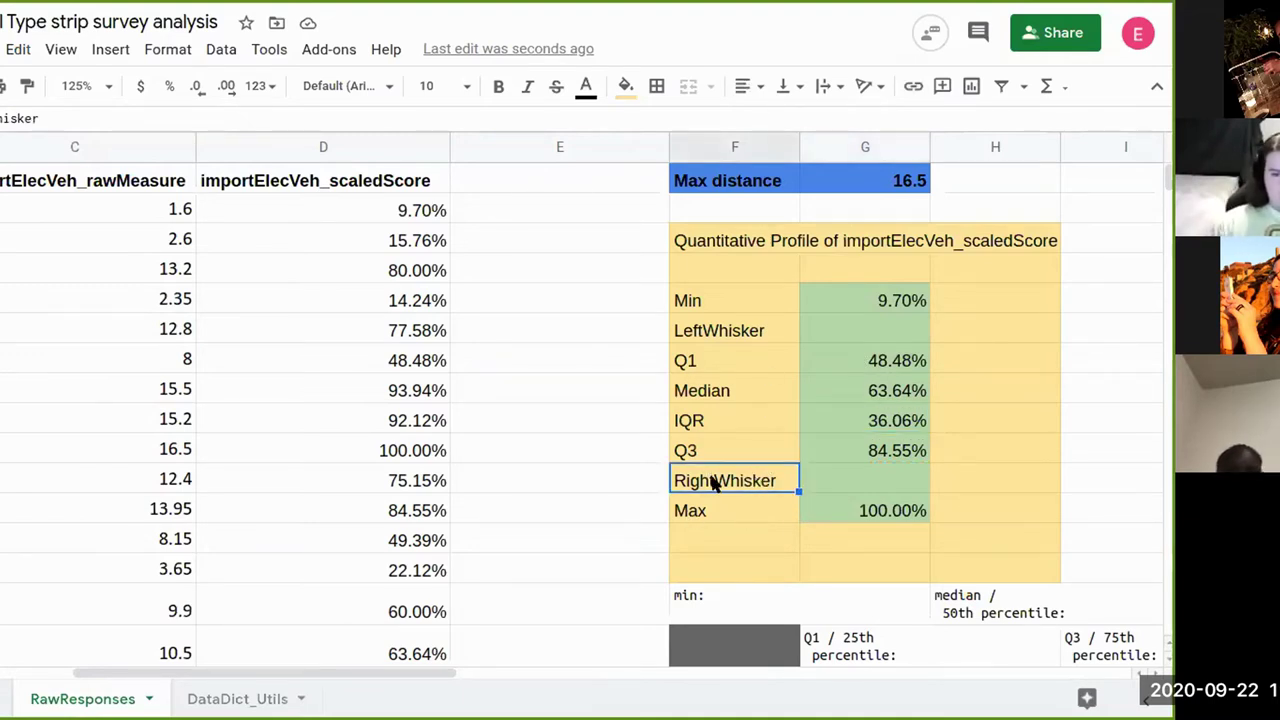
{"action": "key", "text": "Down"}
{"action": "key", "text": "Down"}
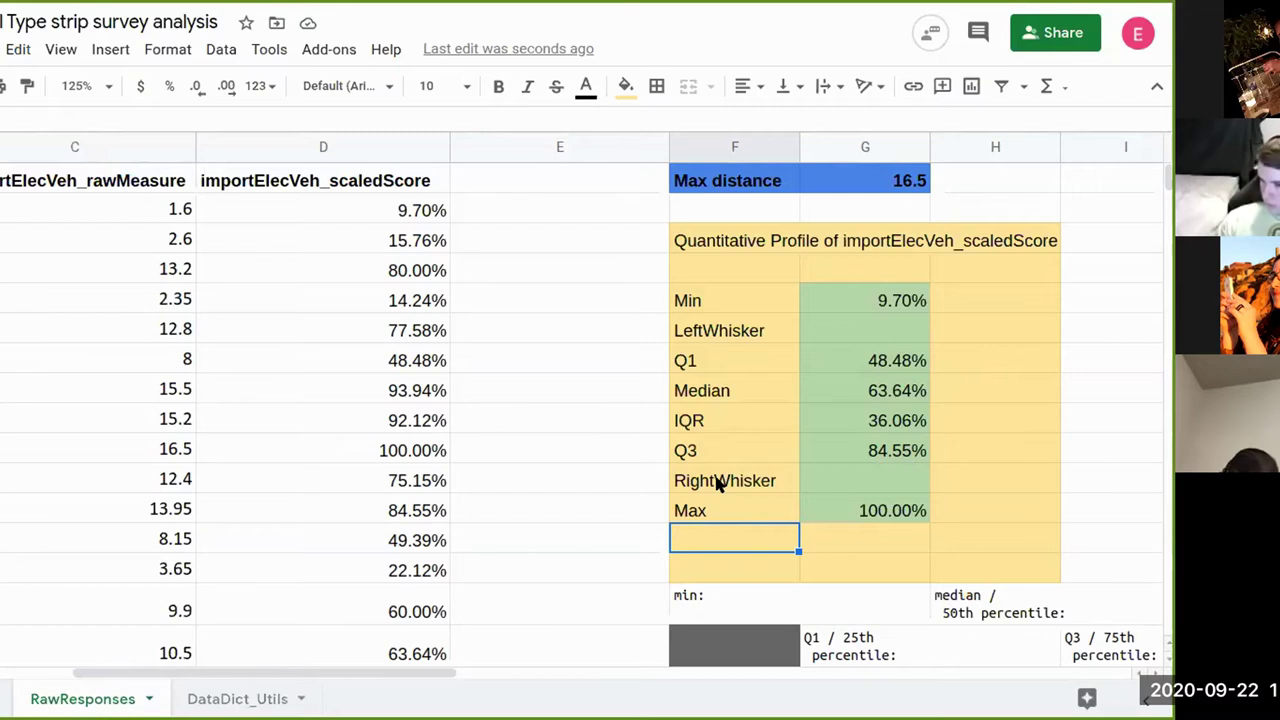
{"action": "type", "text": "I"}
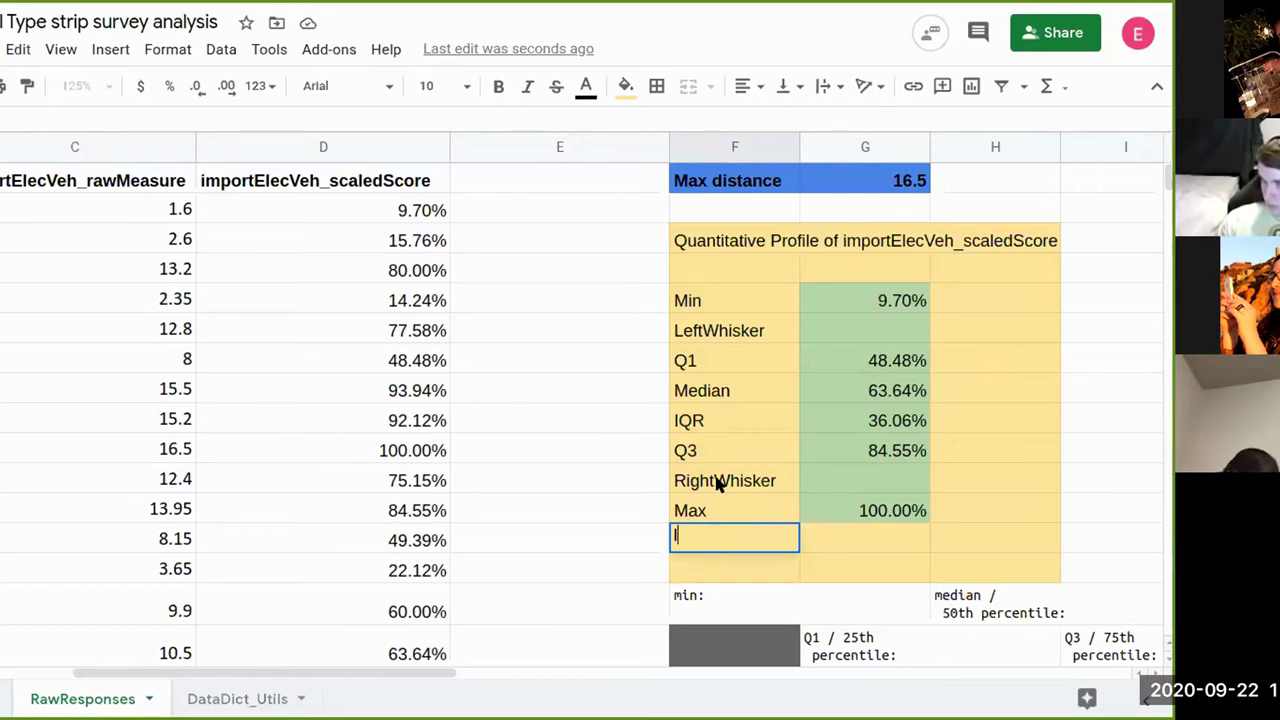
{"action": "type", "text": "QR"}
{"action": "key", "text": "BackSpace"}
{"action": "key", "text": "BackSpace"}
{"action": "key", "text": "BackSpace"}
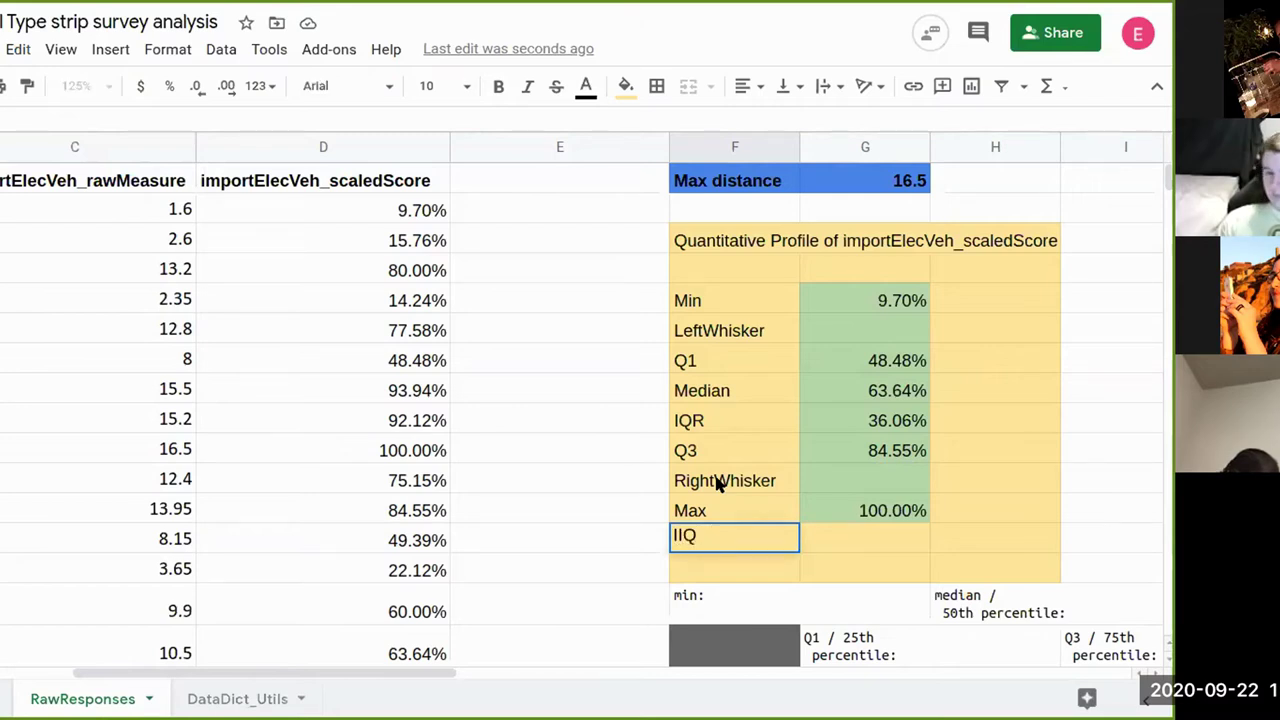
{"action": "type", "text": "iqrMu"}
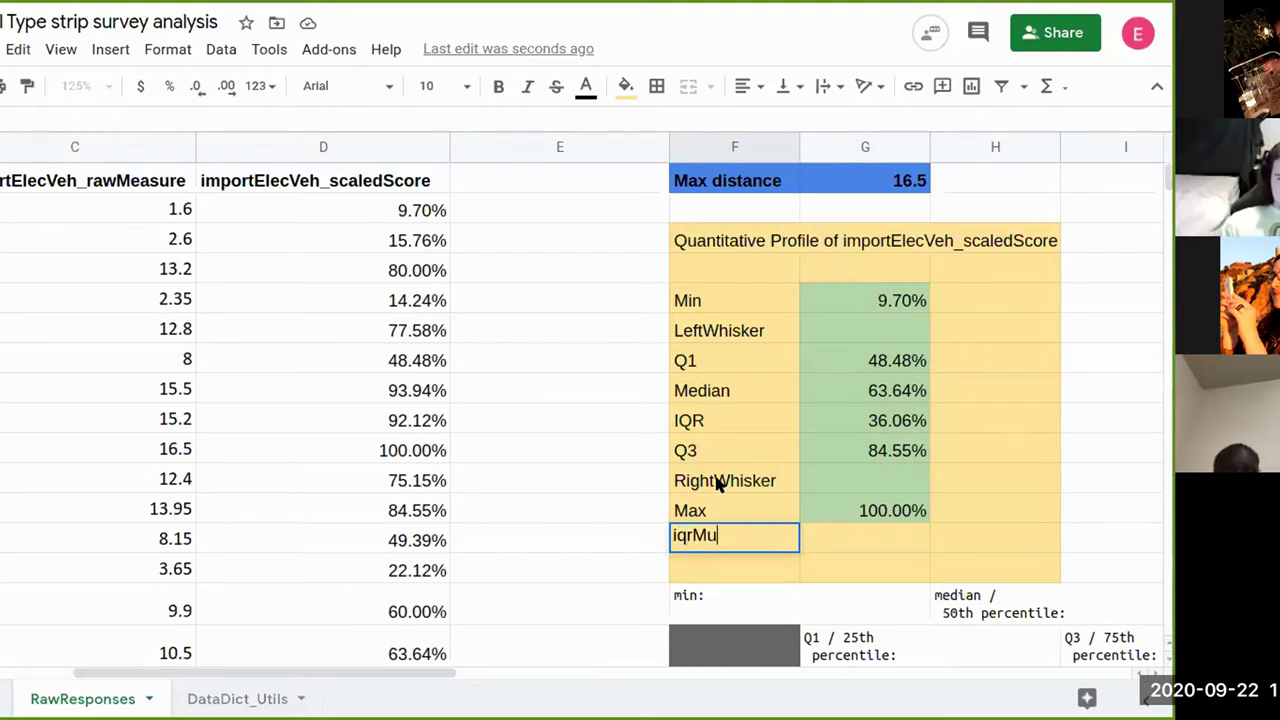
{"action": "type", "text": "ltiplier"}
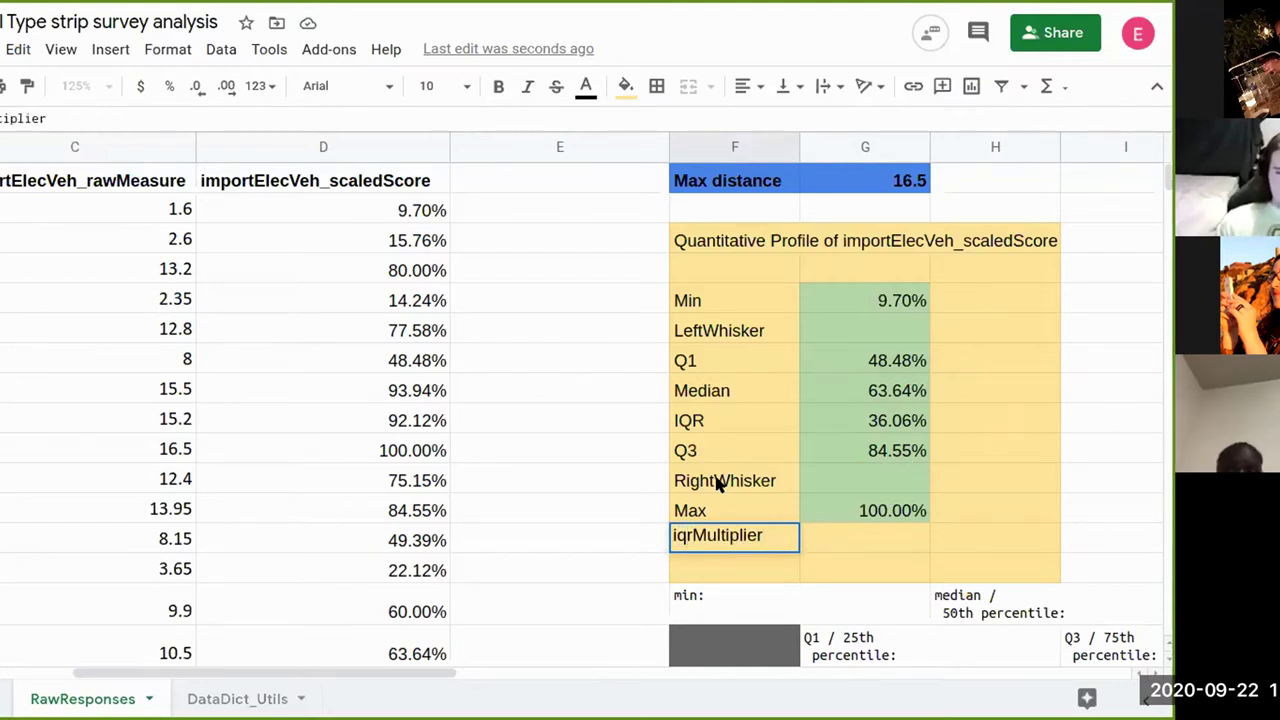
{"action": "key", "text": "Return"}
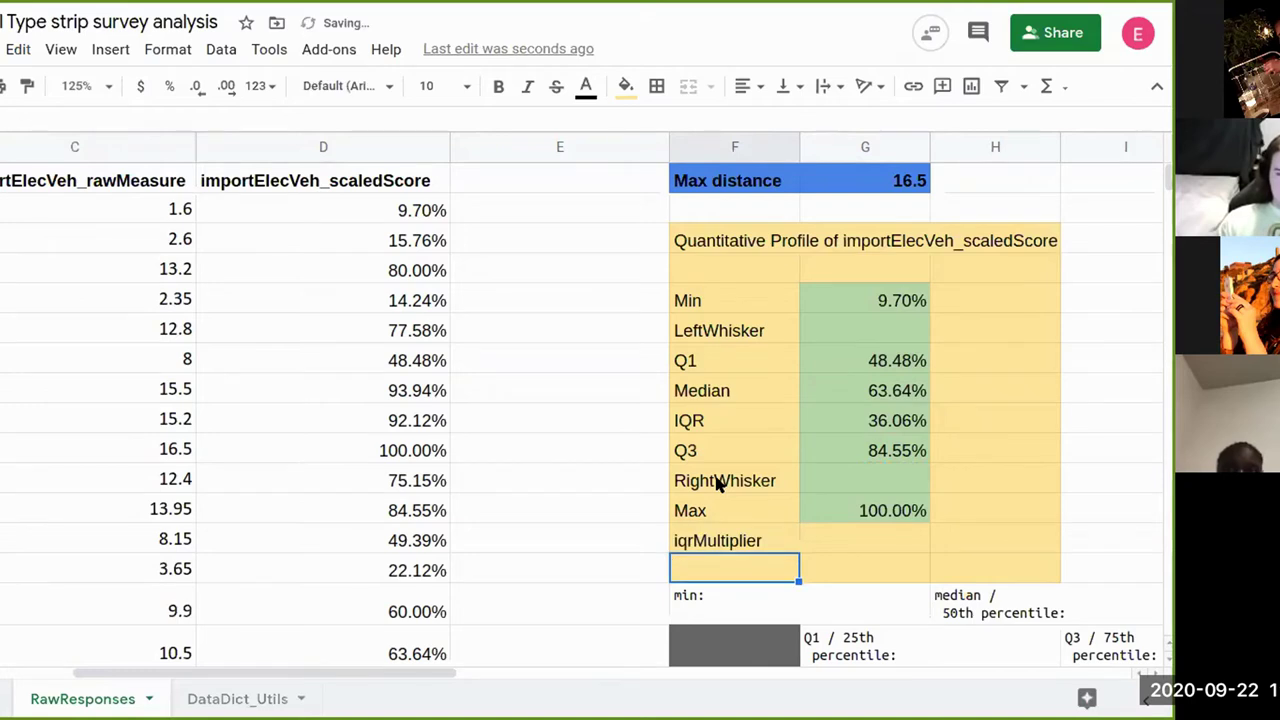
- Try replacing the $G$1 reference in the scaled score formula in cell D2 with the constant 16.5
{"action": "left_click", "coordinate": [350, 228]}
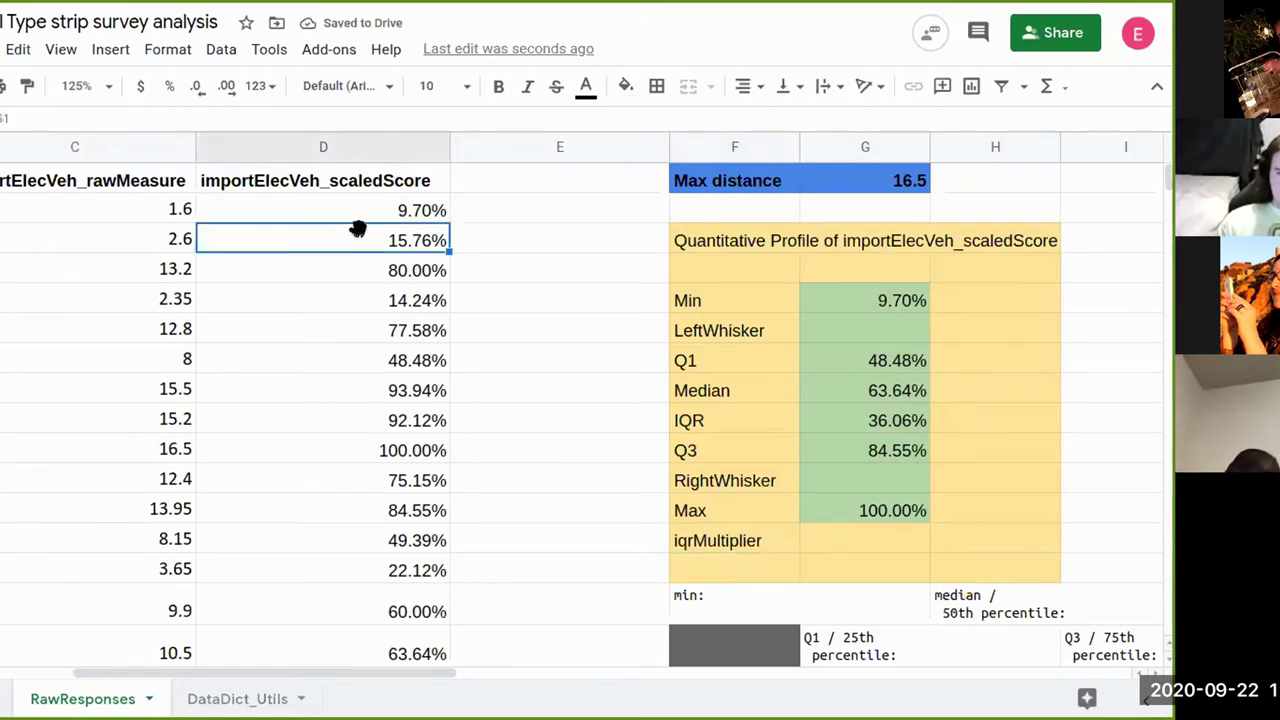
{"action": "left_click", "coordinate": [352, 214]}
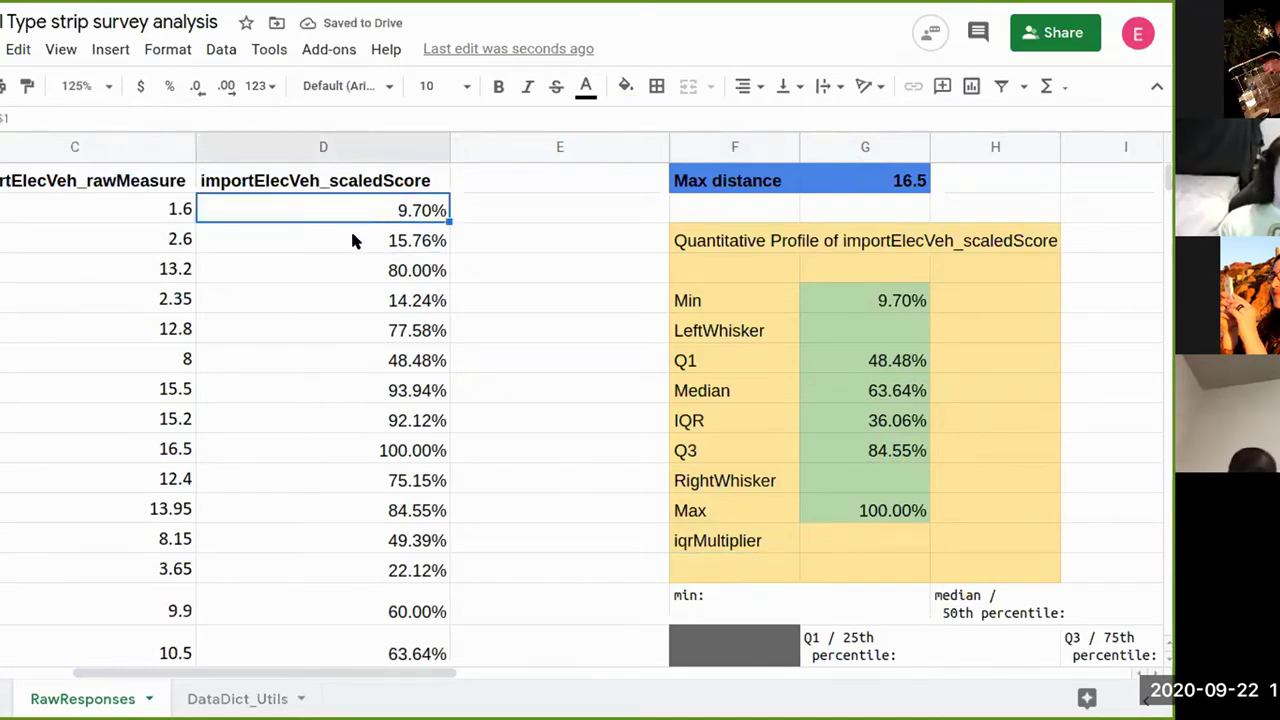
{"action": "left_click", "coordinate": [354, 238]}
{"action": "left_click", "coordinate": [380, 204]}
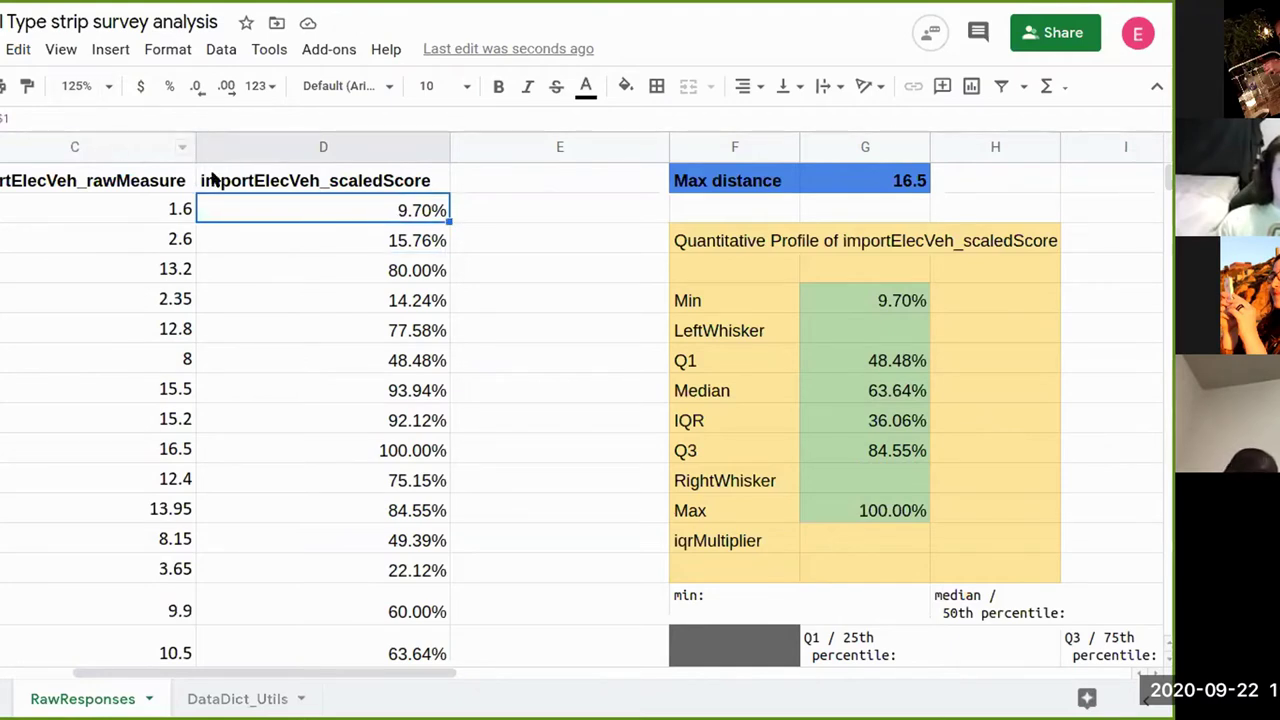
{"action": "left_click", "coordinate": [151, 122]}
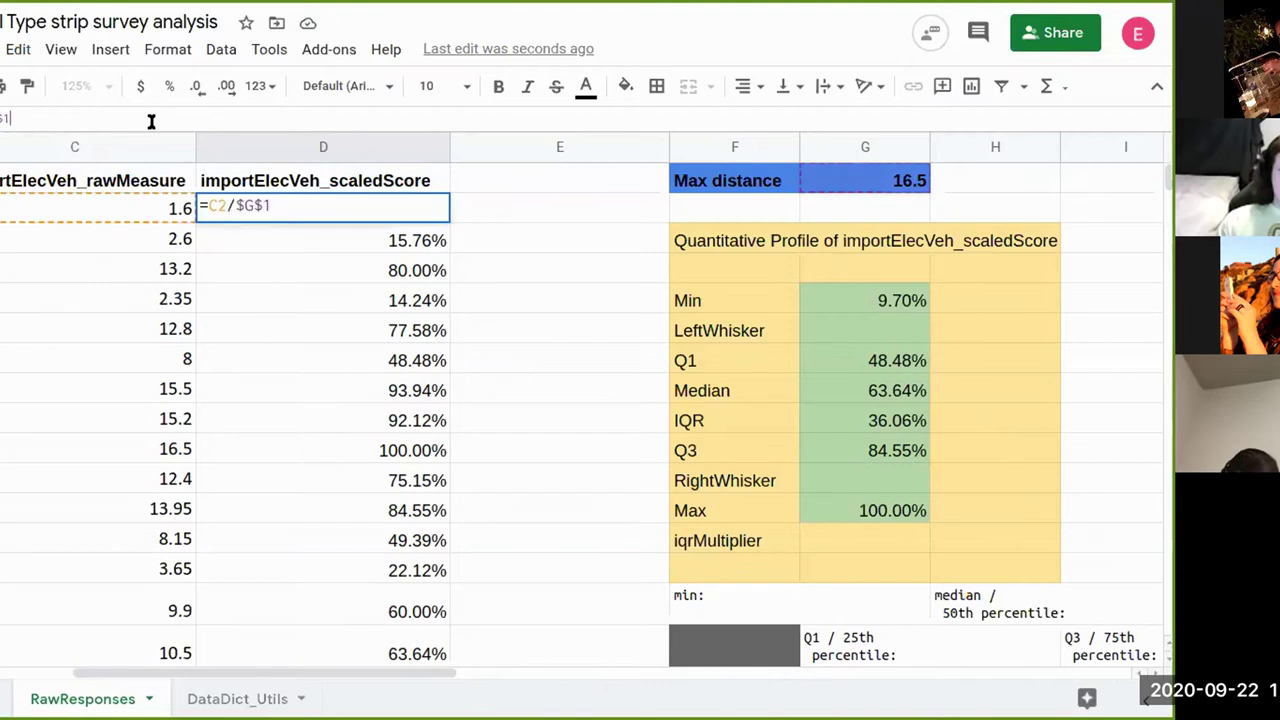
{"action": "key", "text": "BackSpace"}
{"action": "key", "text": "BackSpace"}
{"action": "key", "text": "BackSpace"}
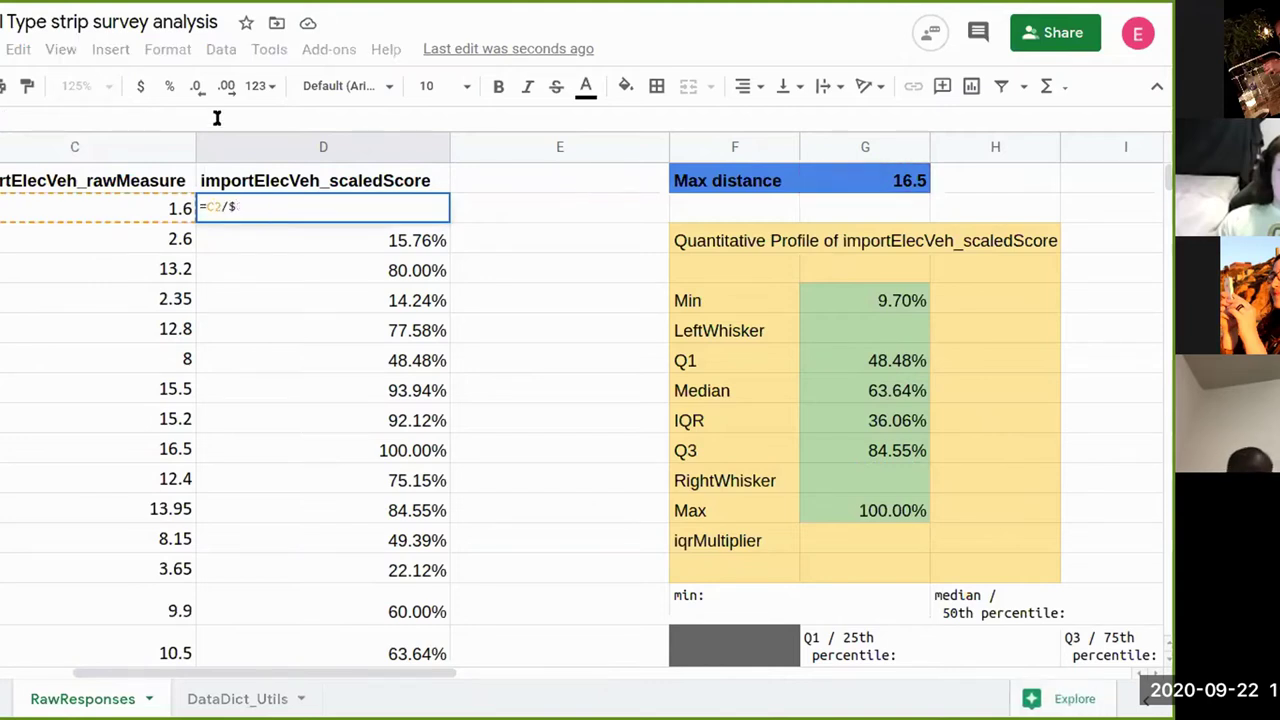
{"action": "type", "text": "16.5"}
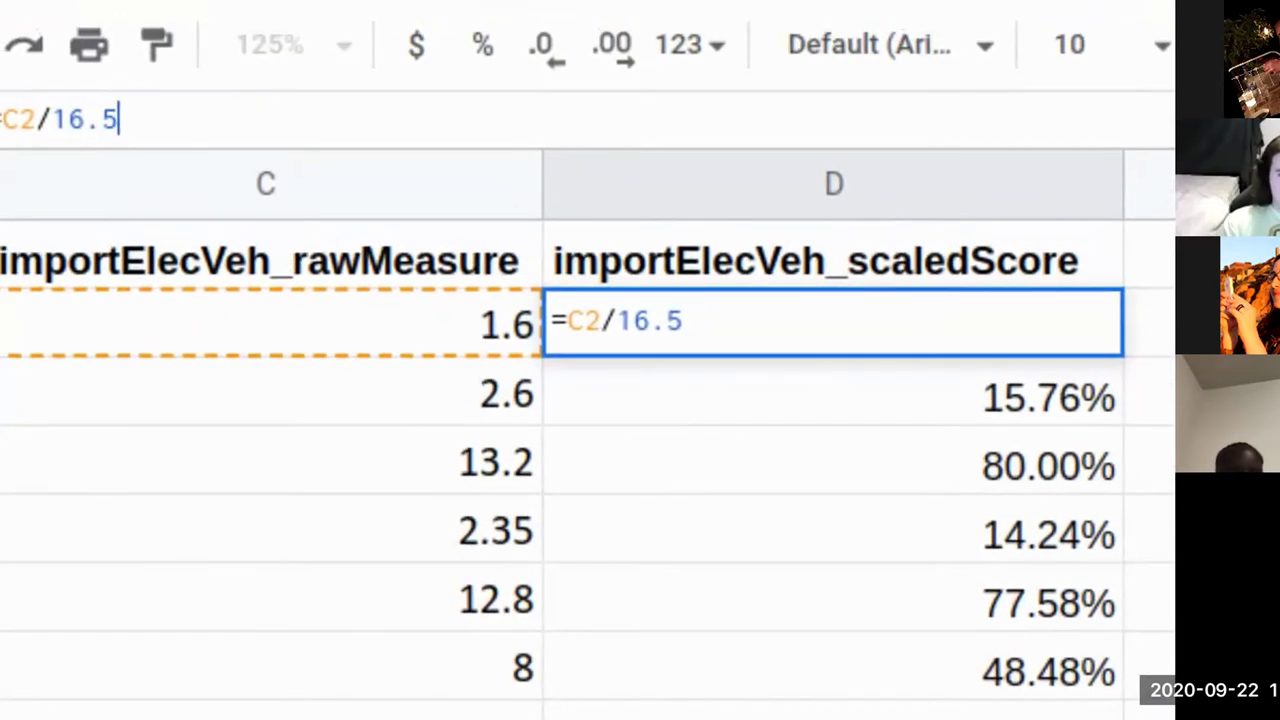
{"action": "key", "text": "Escape"}
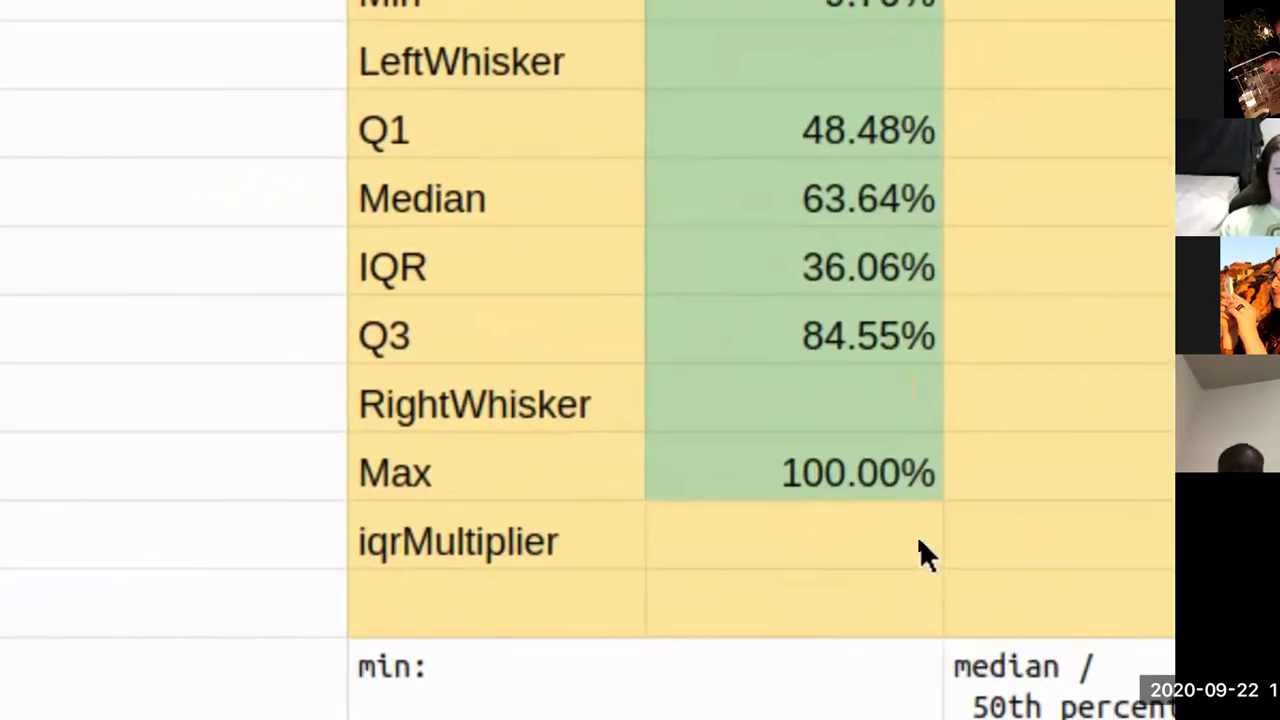
- Enter 1.5 as the iqrMultiplier value in cell G13
{"action": "left_click", "coordinate": [919, 540]}
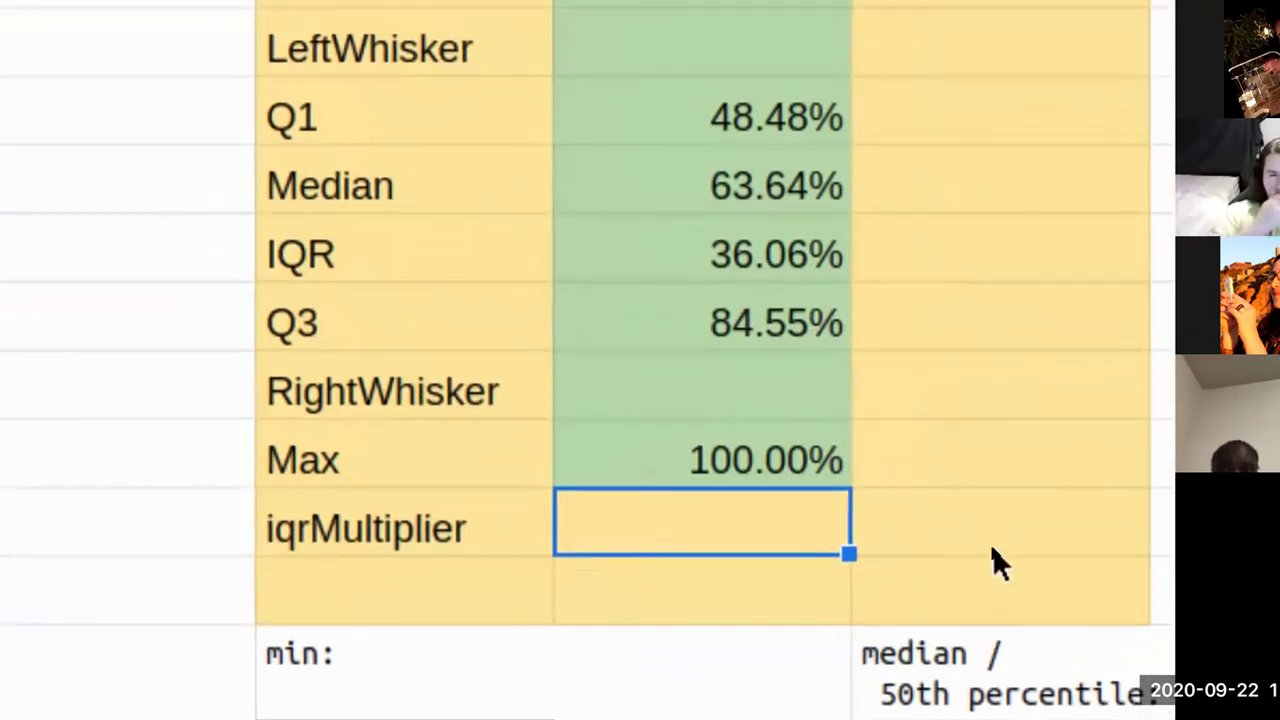
{"action": "type", "text": "1.5"}
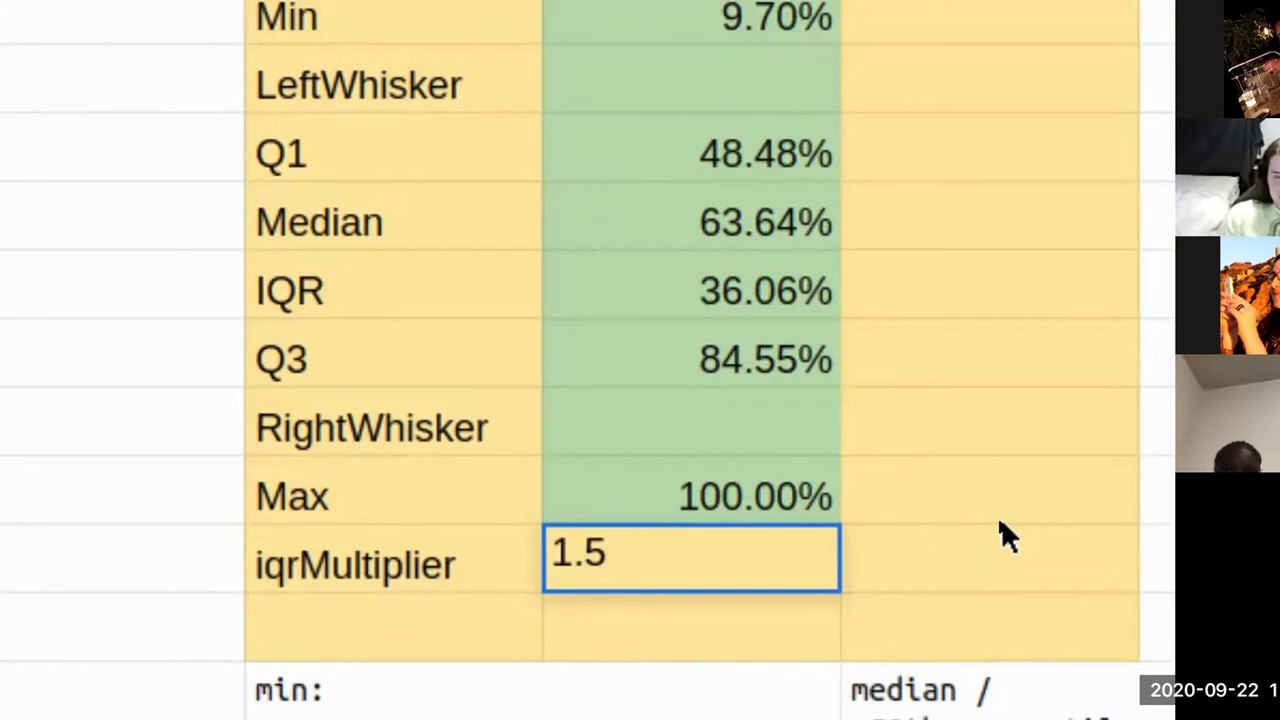
{"action": "key", "text": "Return"}
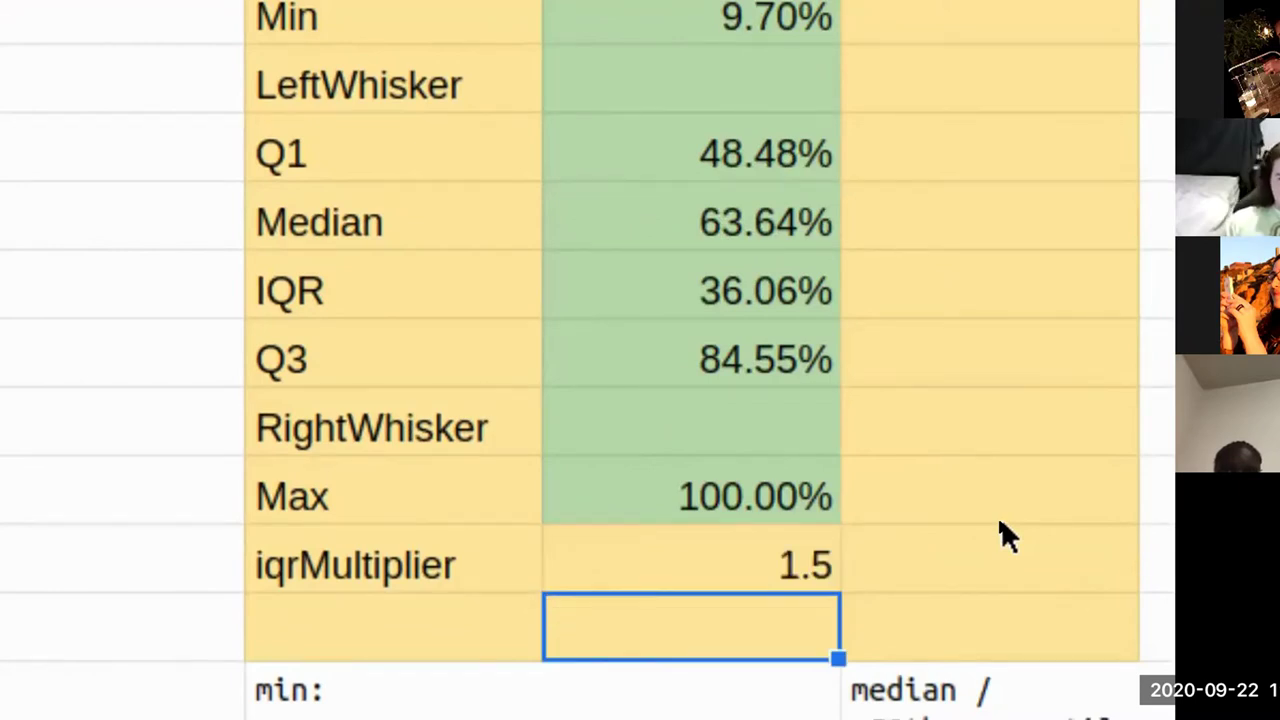
{"action": "key", "text": "Up"}
{"action": "key", "text": "Up"}
{"action": "key", "text": "Up"}
{"action": "key", "text": "Up"}
{"action": "key", "text": "Up"}
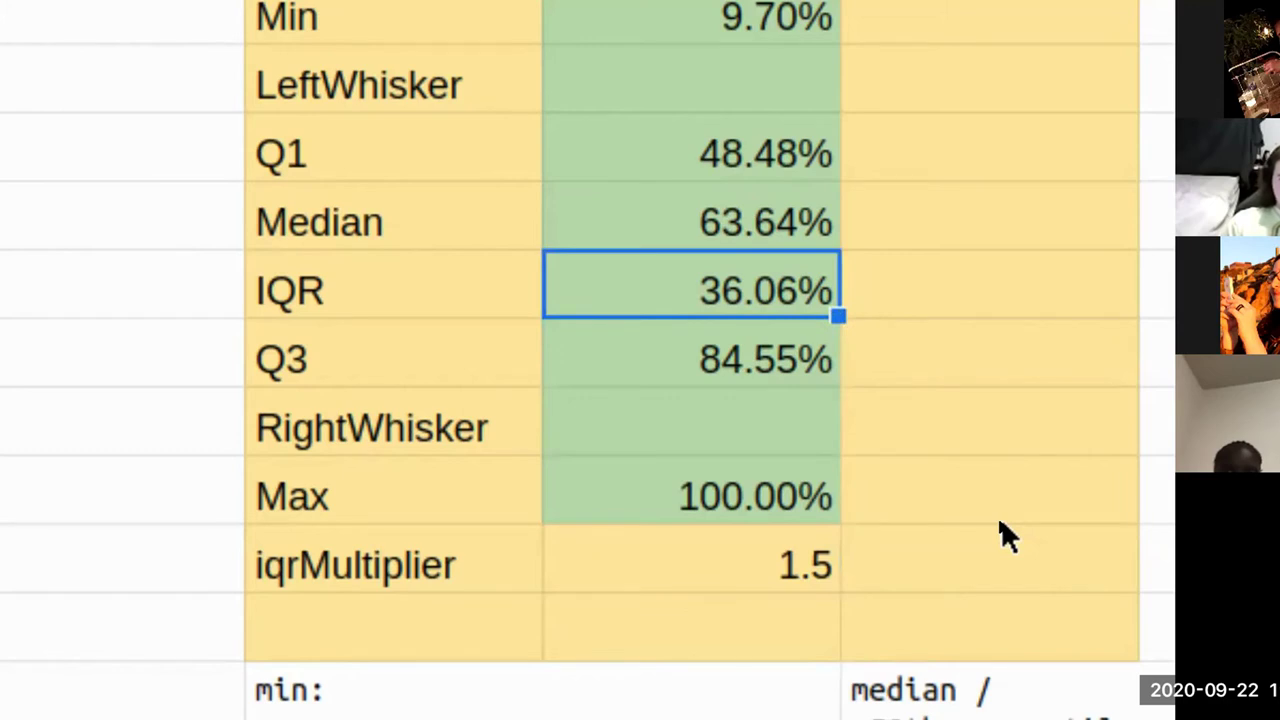
{"action": "key", "text": "Down"}
{"action": "key", "text": "Up"}
{"action": "key", "text": "Up"}
{"action": "key", "text": "Up"}
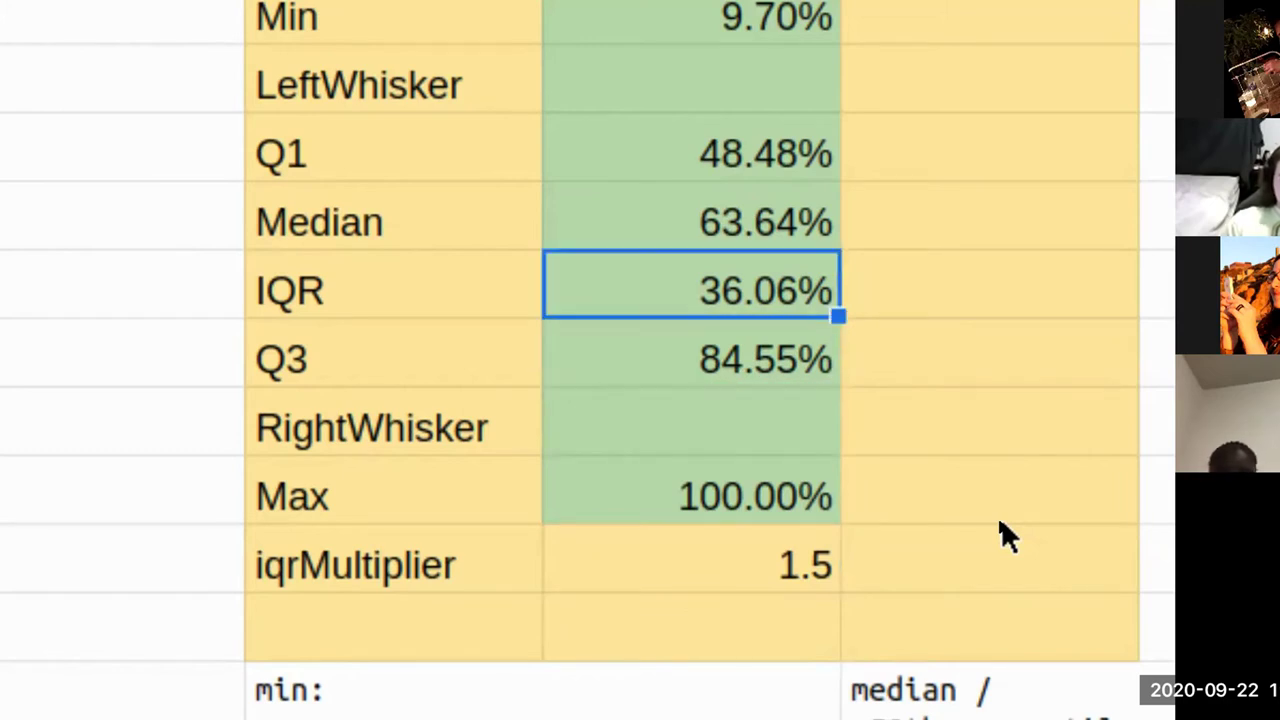
{"action": "key", "text": "Down"}
{"action": "key", "text": "Down"}
{"action": "key", "text": "Down"}
{"action": "key", "text": "Down"}
{"action": "type", "text": "="}
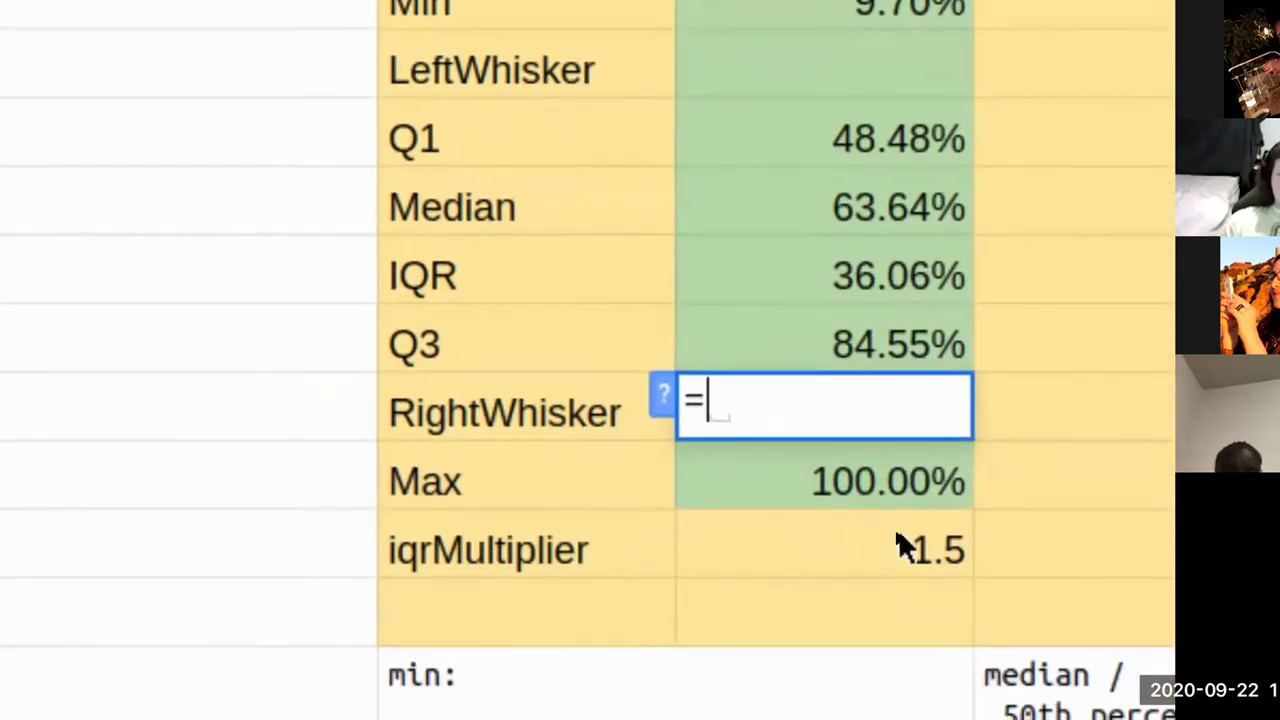
{"action": "key", "text": "Escape"}
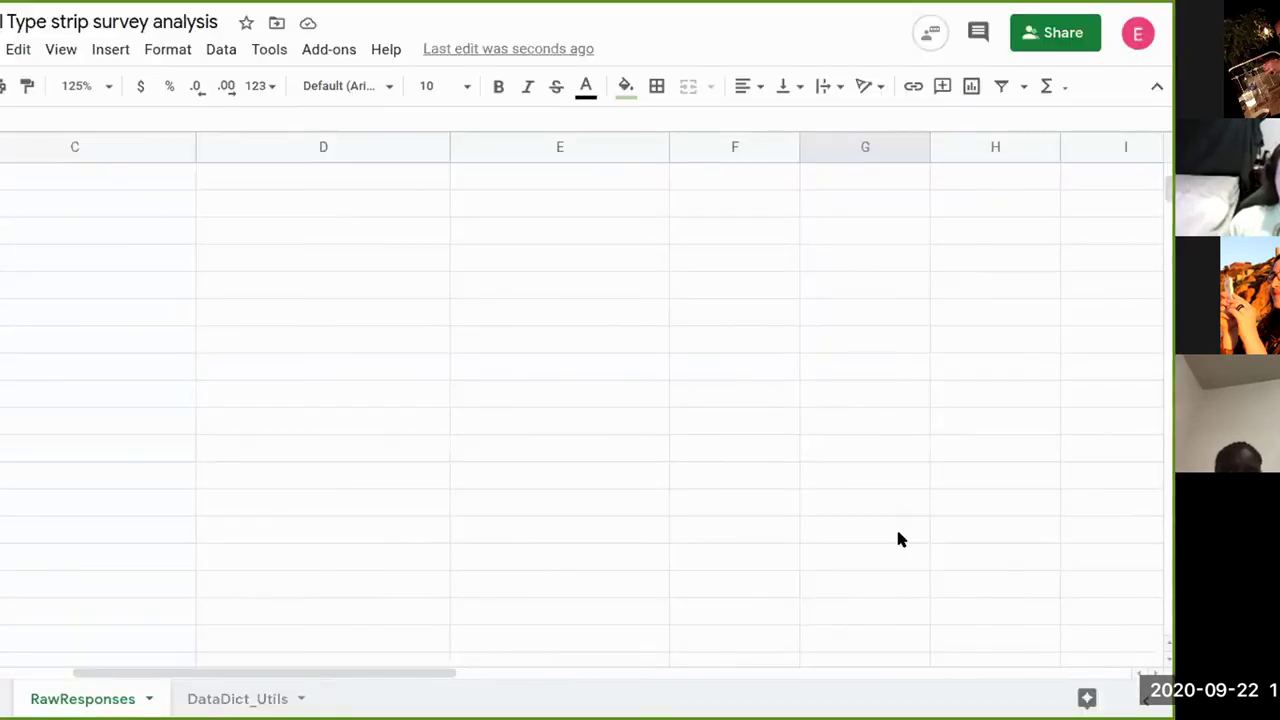
- Define the named range iqrmult for the iqrMultiplier value cell G13 on the RawResponses sheet
{"action": "left_click", "coordinate": [631, 539]}
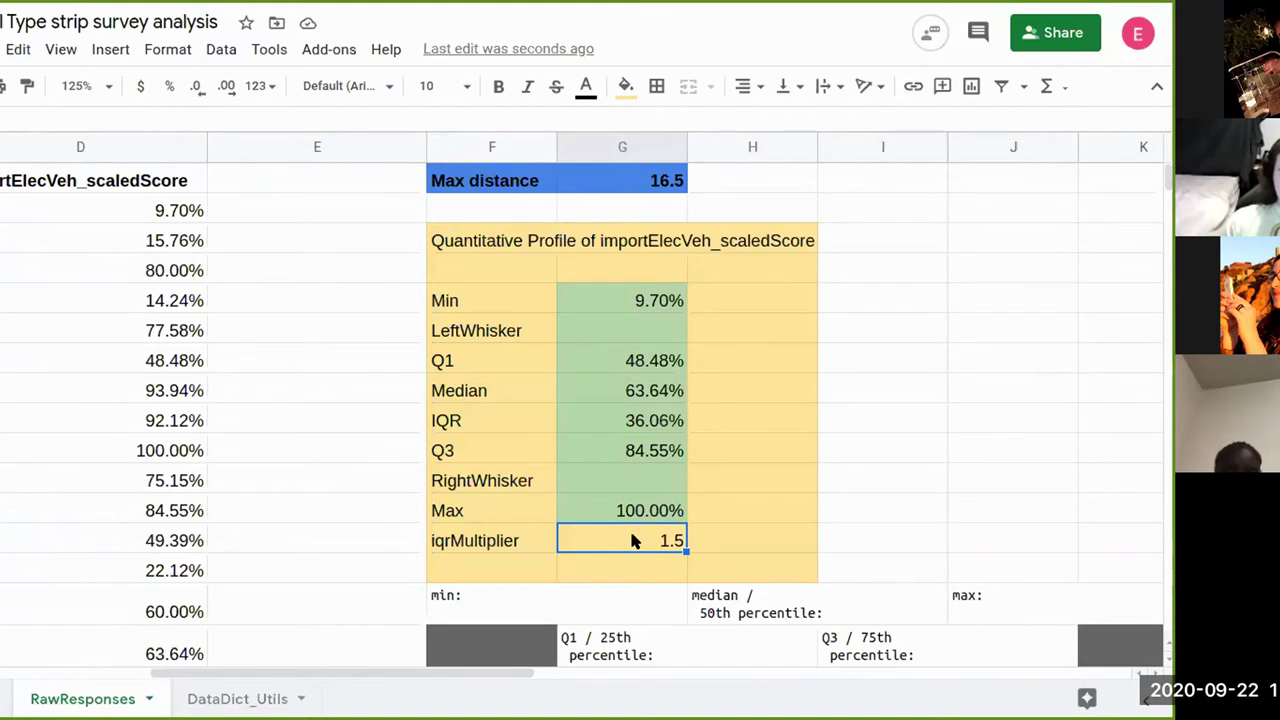
{"action": "right_click", "coordinate": [631, 540]}
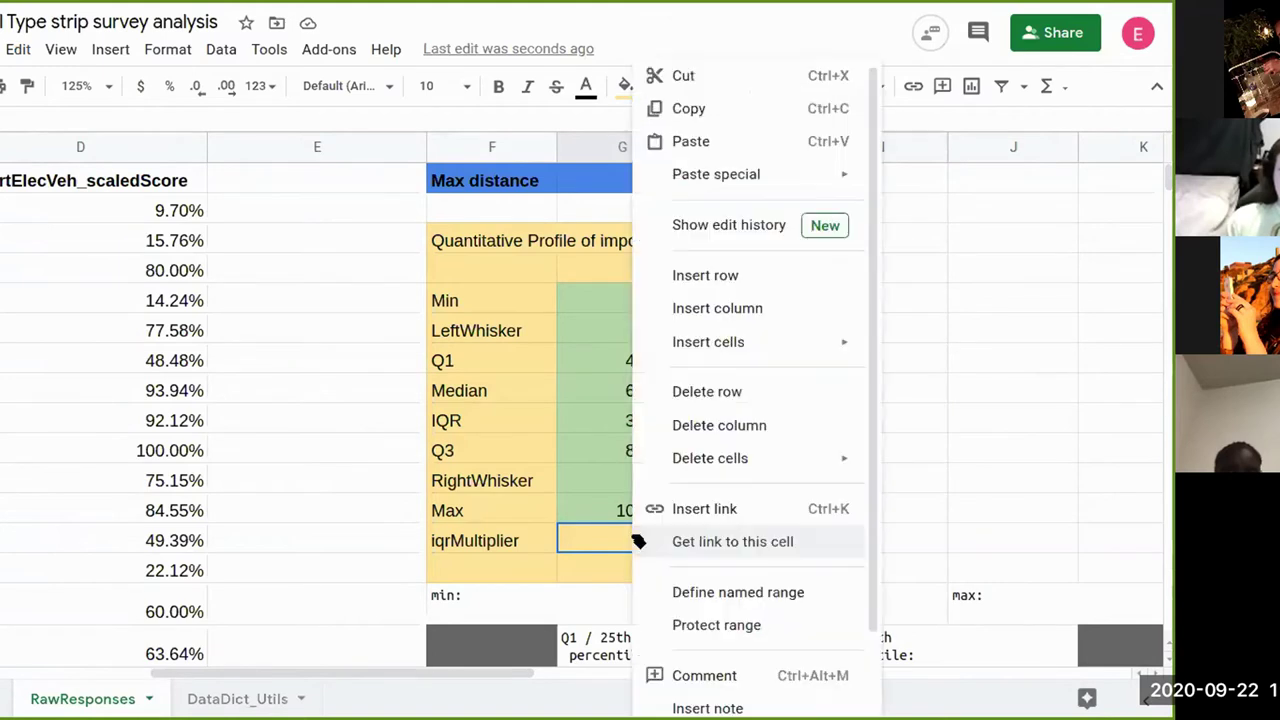
{"action": "left_click", "coordinate": [738, 596]}
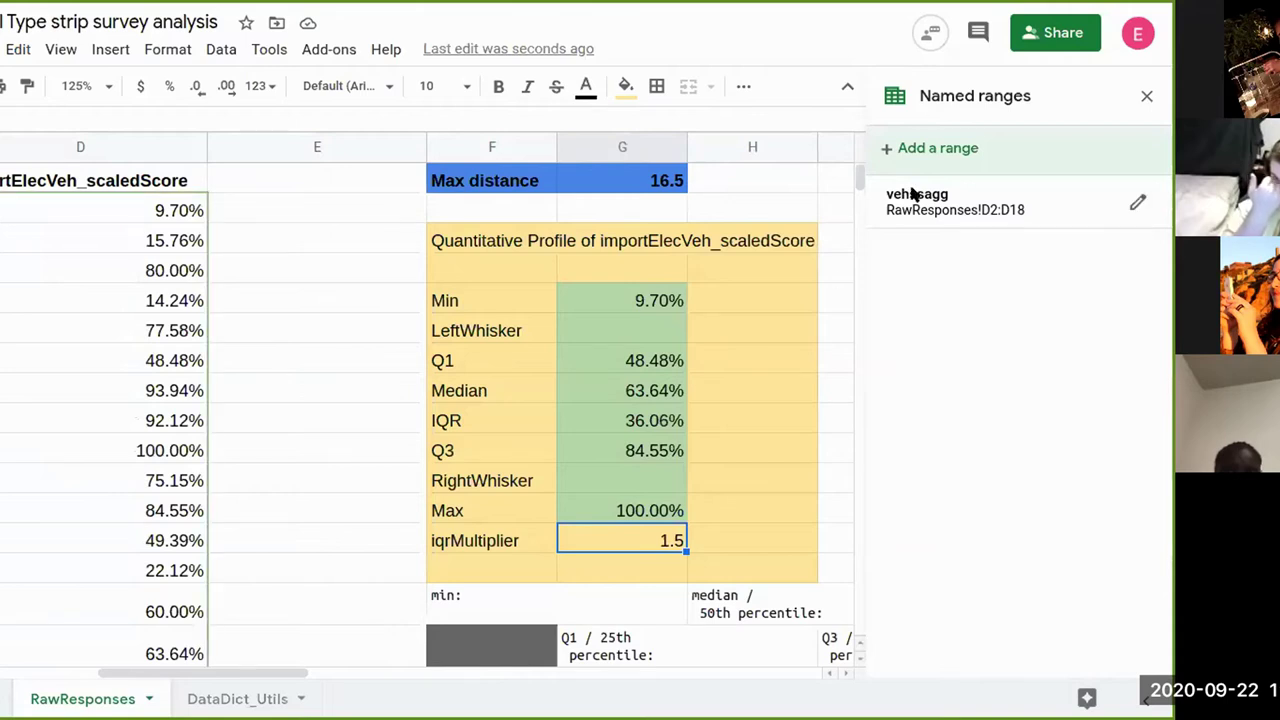
{"action": "left_click", "coordinate": [934, 147]}
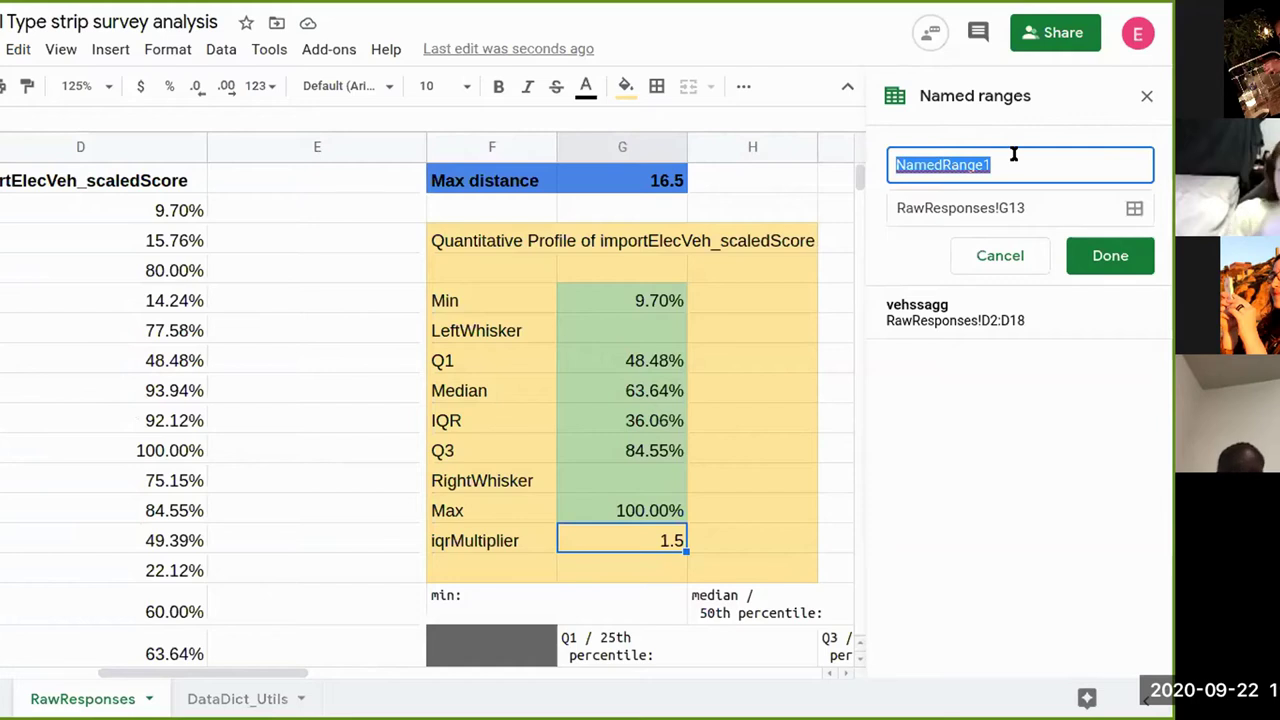
{"action": "type", "text": "qu"}
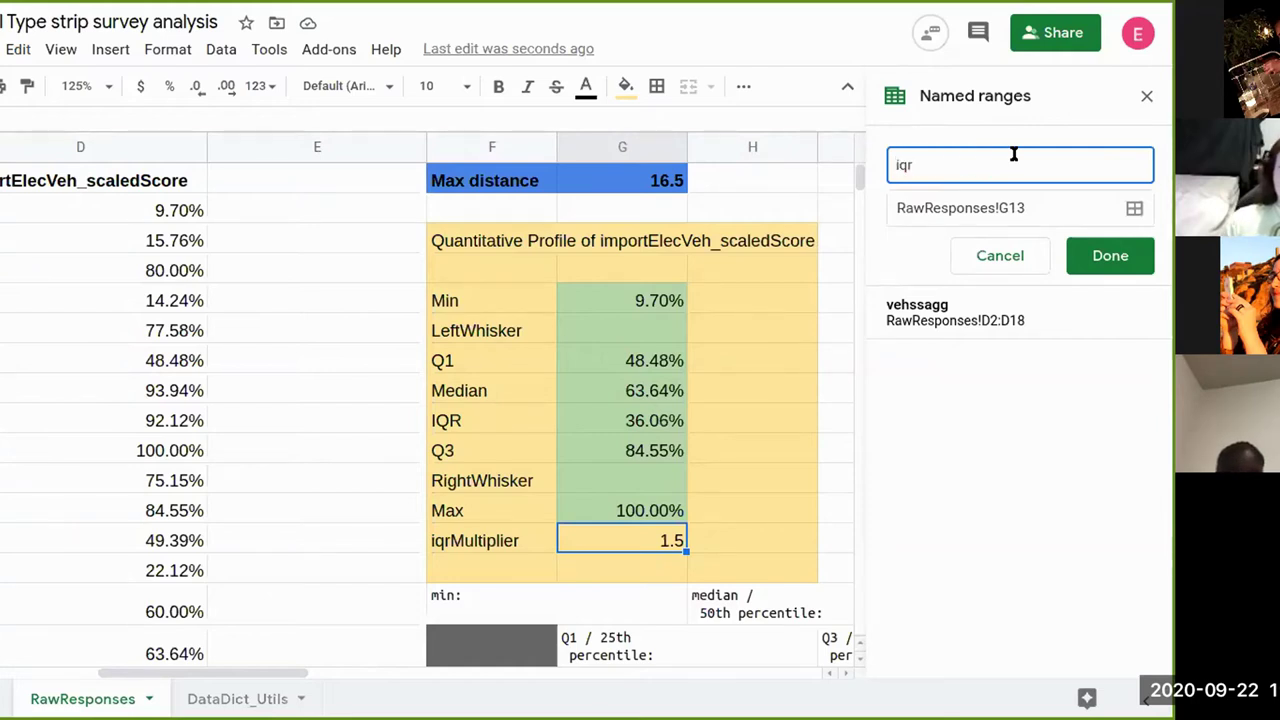
{"action": "key", "text": "Return"}
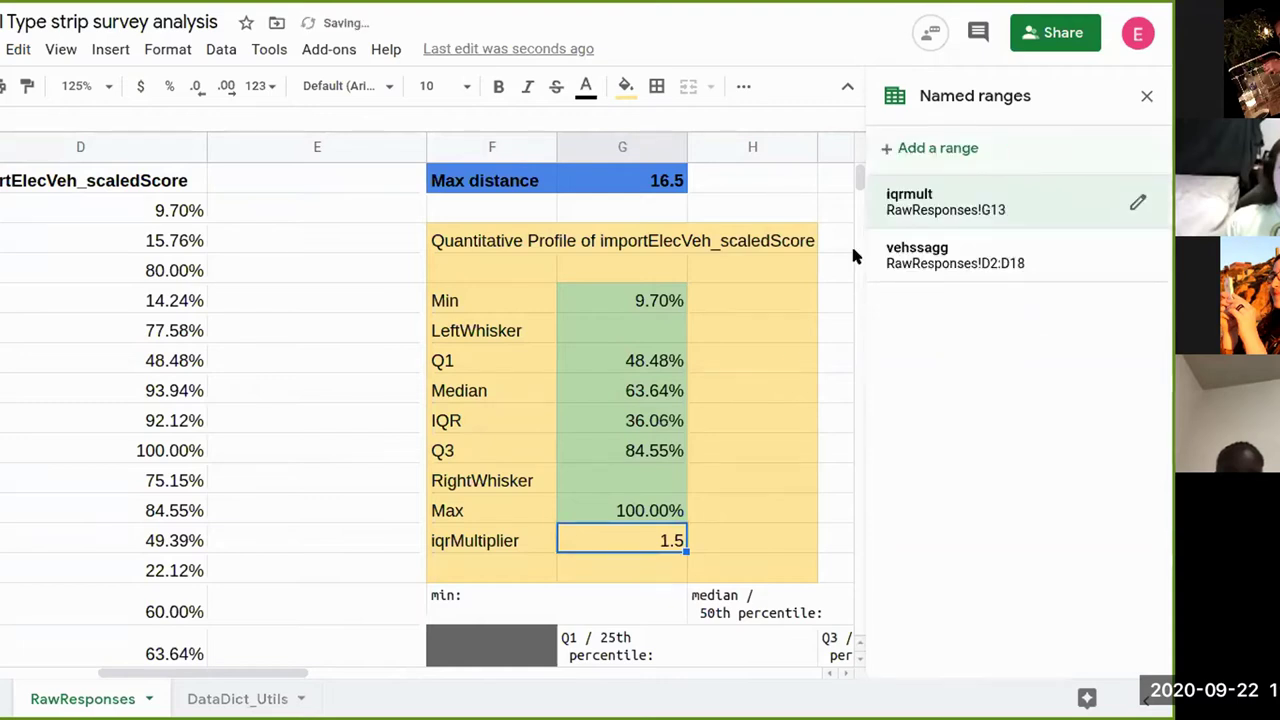
- Draft the RightWhisker formula =g10+(iqrmult*G11) in cell G11, with the multiplication in parentheses
{"action": "left_click", "coordinate": [601, 486]}
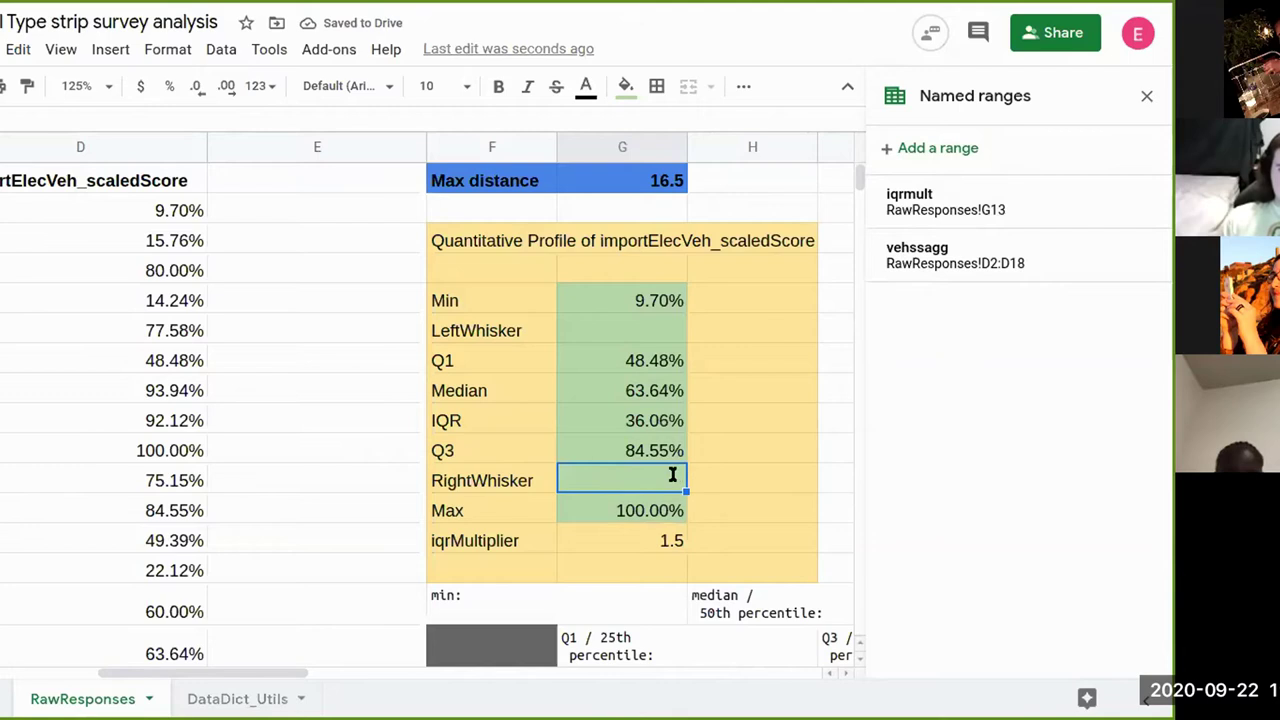
{"action": "type", "text": "="}
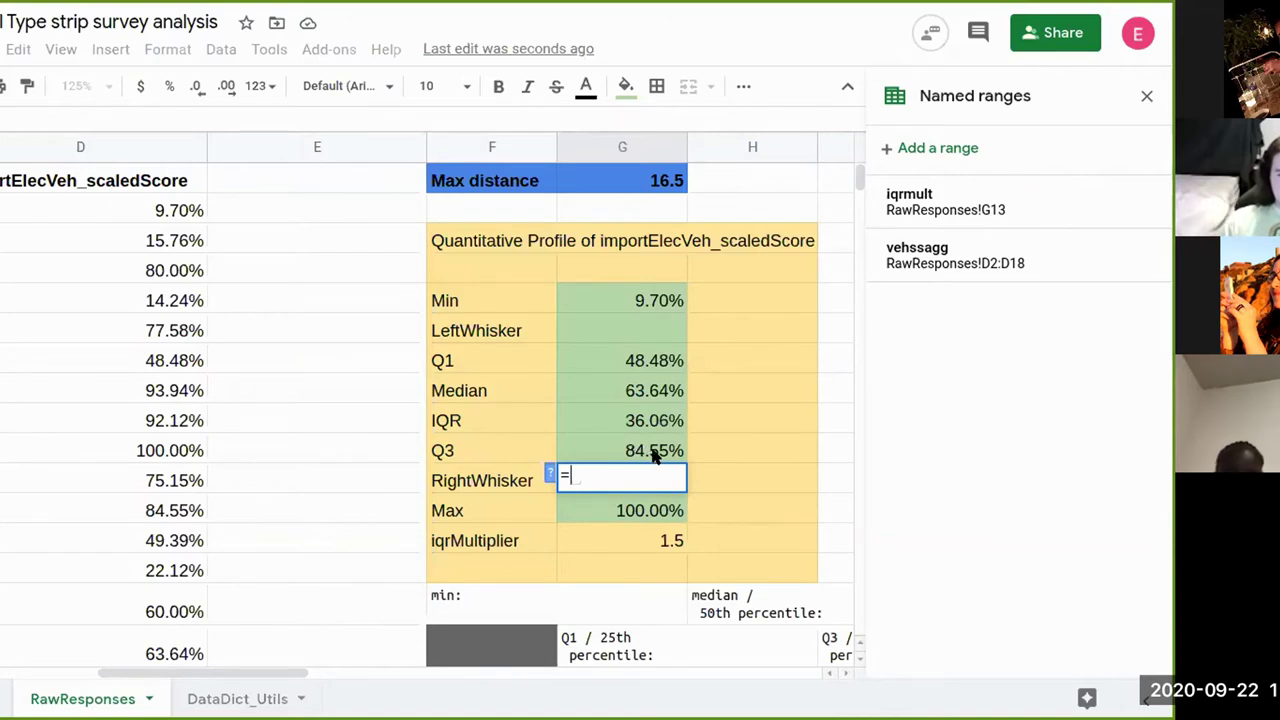
{"action": "type", "text": "g10+"}
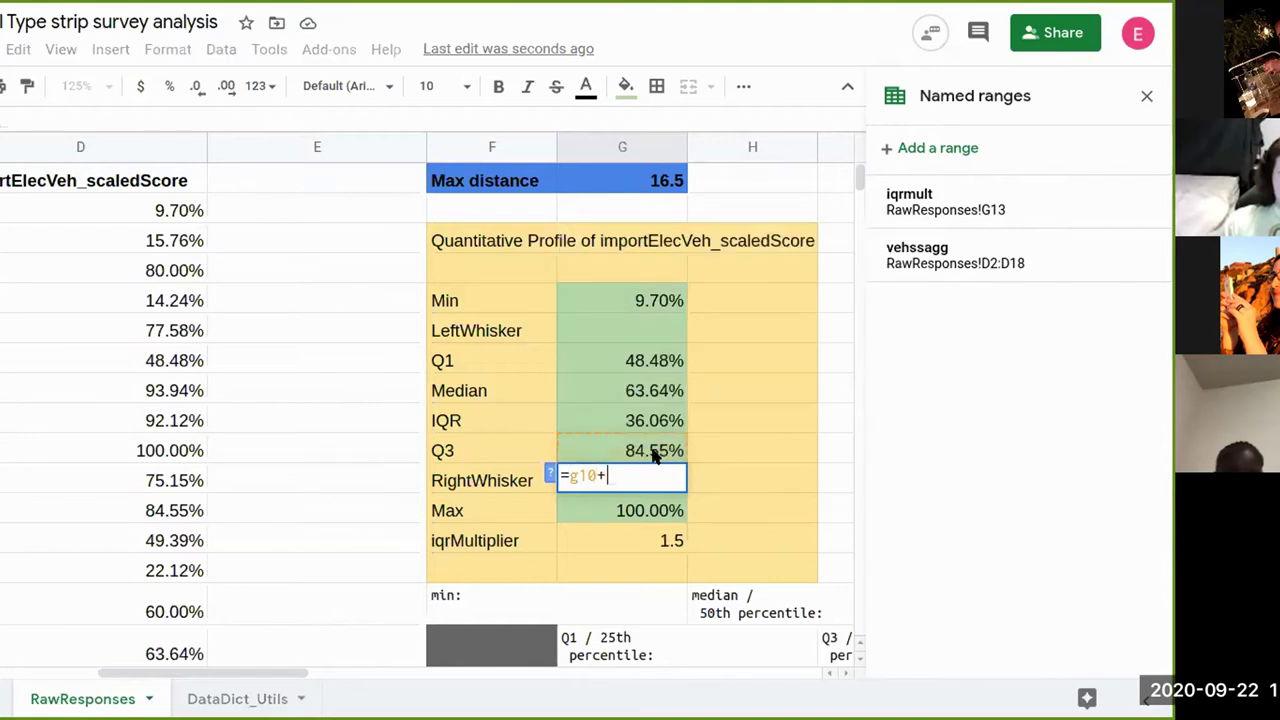
{"action": "type", "text": "iqrmult"}
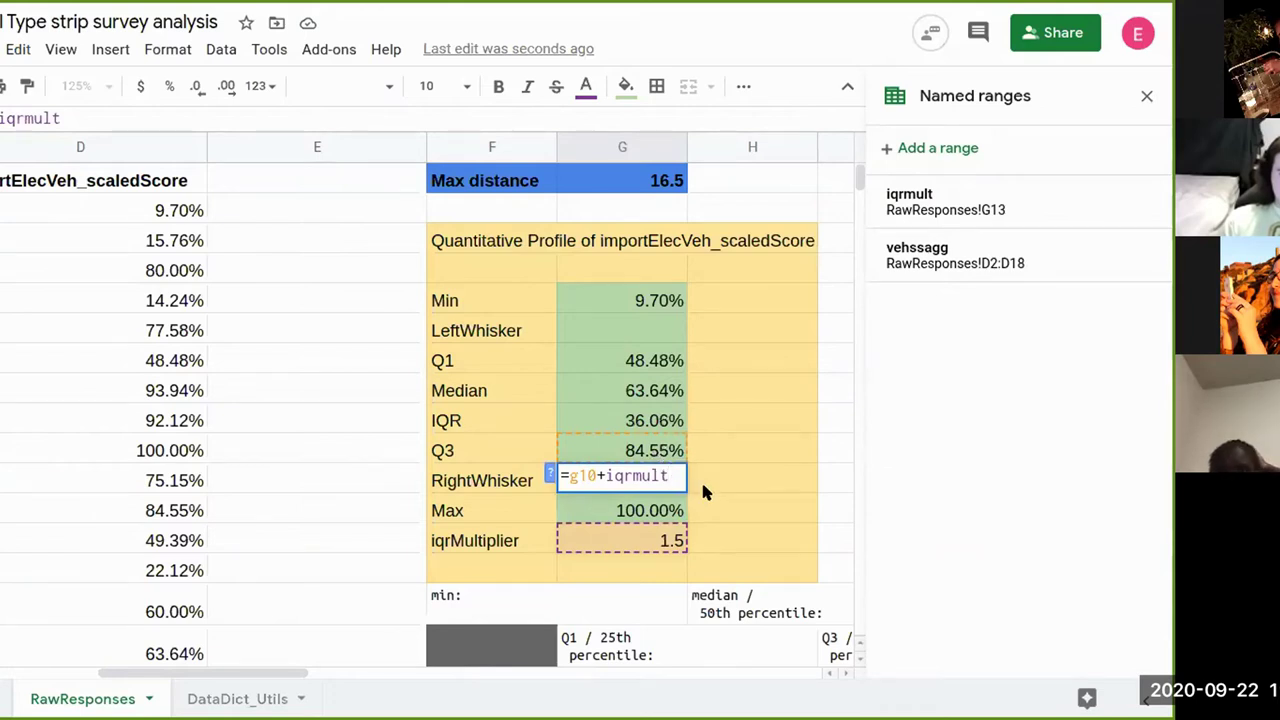
{"action": "type", "text": " *"}
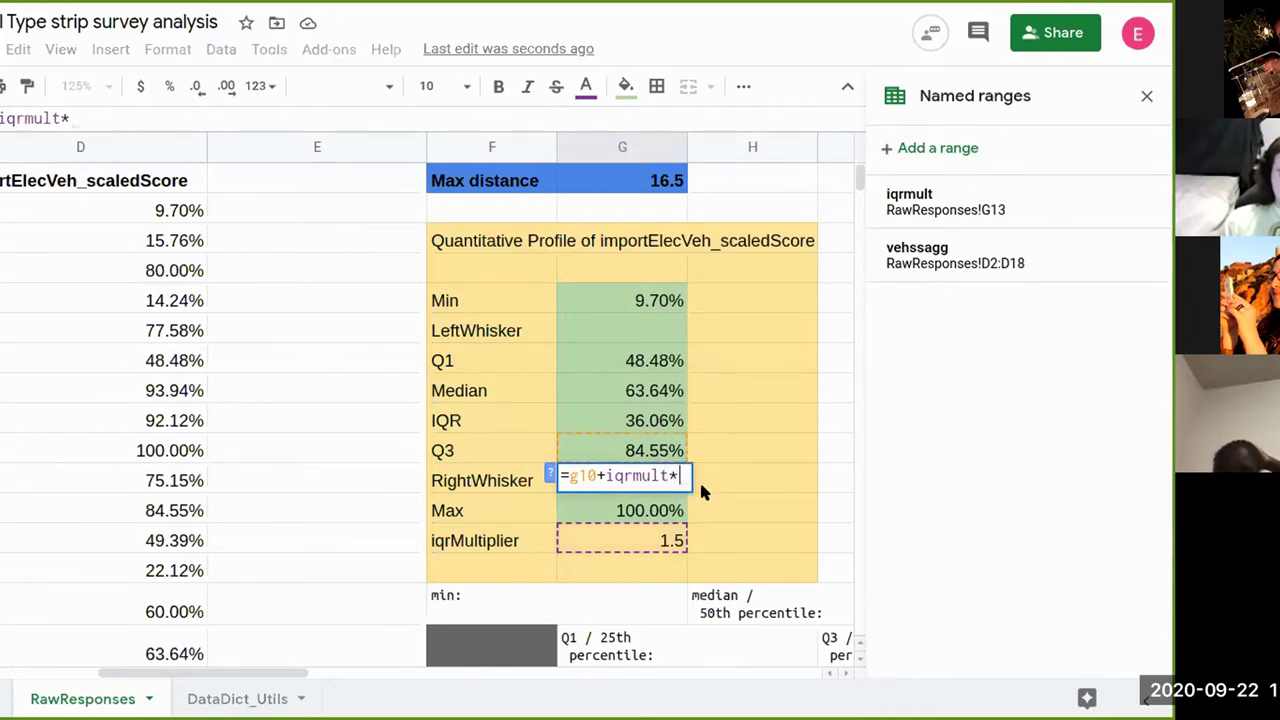
{"action": "key", "text": "Left"}
{"action": "key", "text": "Left"}
{"action": "key", "text": "Right"}
{"action": "key", "text": "Right"}
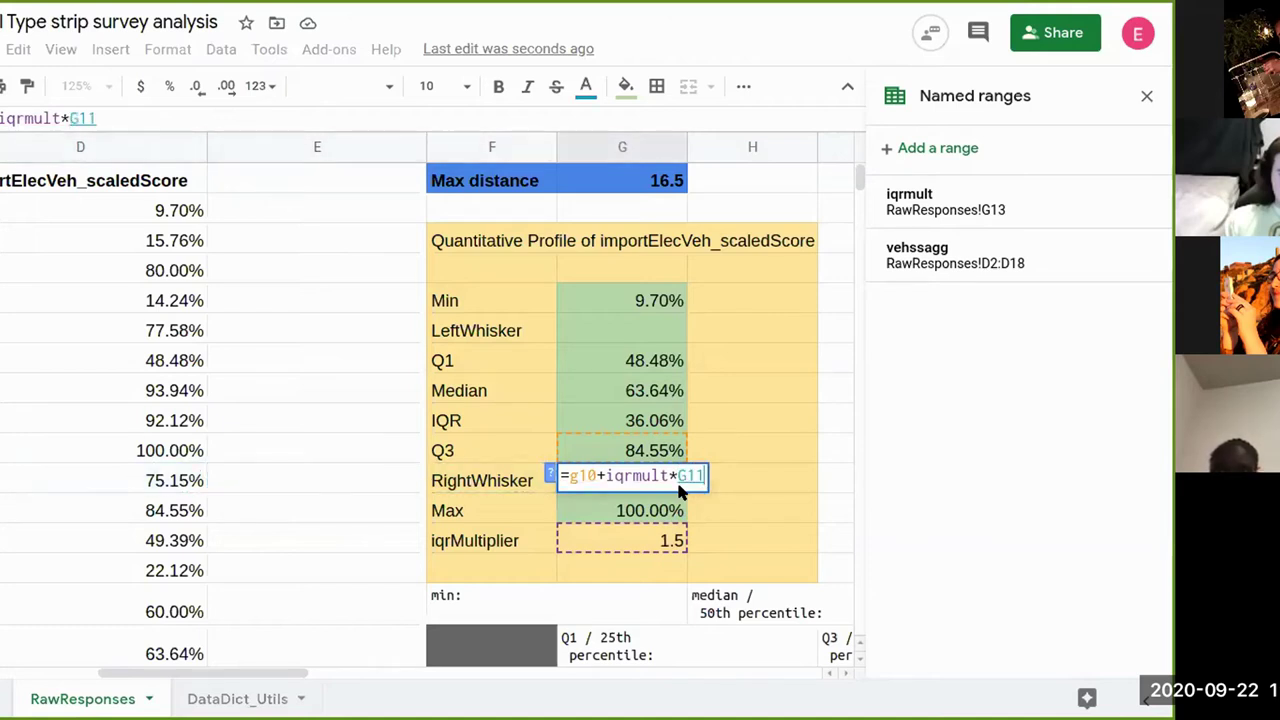
{"action": "key", "text": "Left"}
{"action": "key", "text": "Left"}
{"action": "key", "text": "Left"}
{"action": "key", "text": "Left"}
{"action": "key", "text": "Left"}
{"action": "key", "text": "Left"}
{"action": "key", "text": "Left"}
{"action": "key", "text": "Left"}
{"action": "key", "text": "Left"}
{"action": "key", "text": "Left"}
{"action": "key", "text": "Left"}
{"action": "type", "text": "("}
{"action": "key", "text": "Right"}
{"action": "key", "text": "Right"}
{"action": "key", "text": "Right"}
{"action": "key", "text": "Right"}
{"action": "key", "text": "Right"}
{"action": "key", "text": "Right"}
{"action": "key", "text": "Right"}
{"action": "key", "text": "Right"}
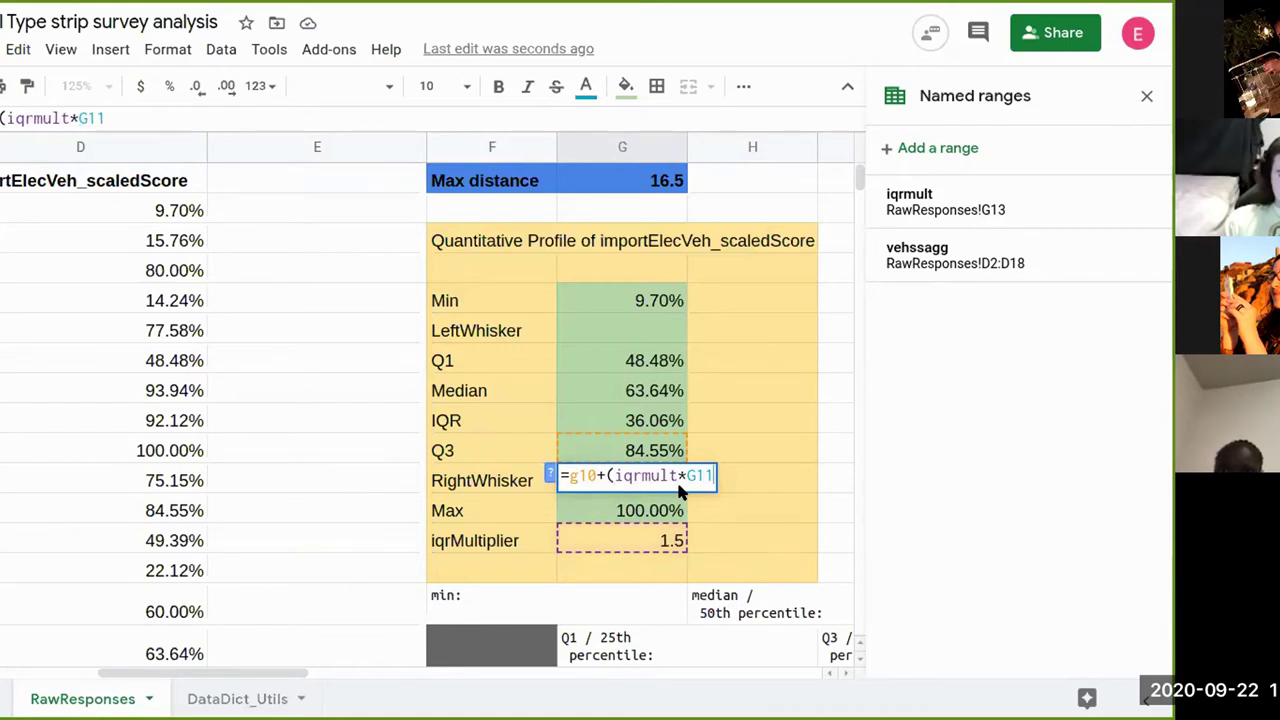
{"action": "type", "text": ")"}
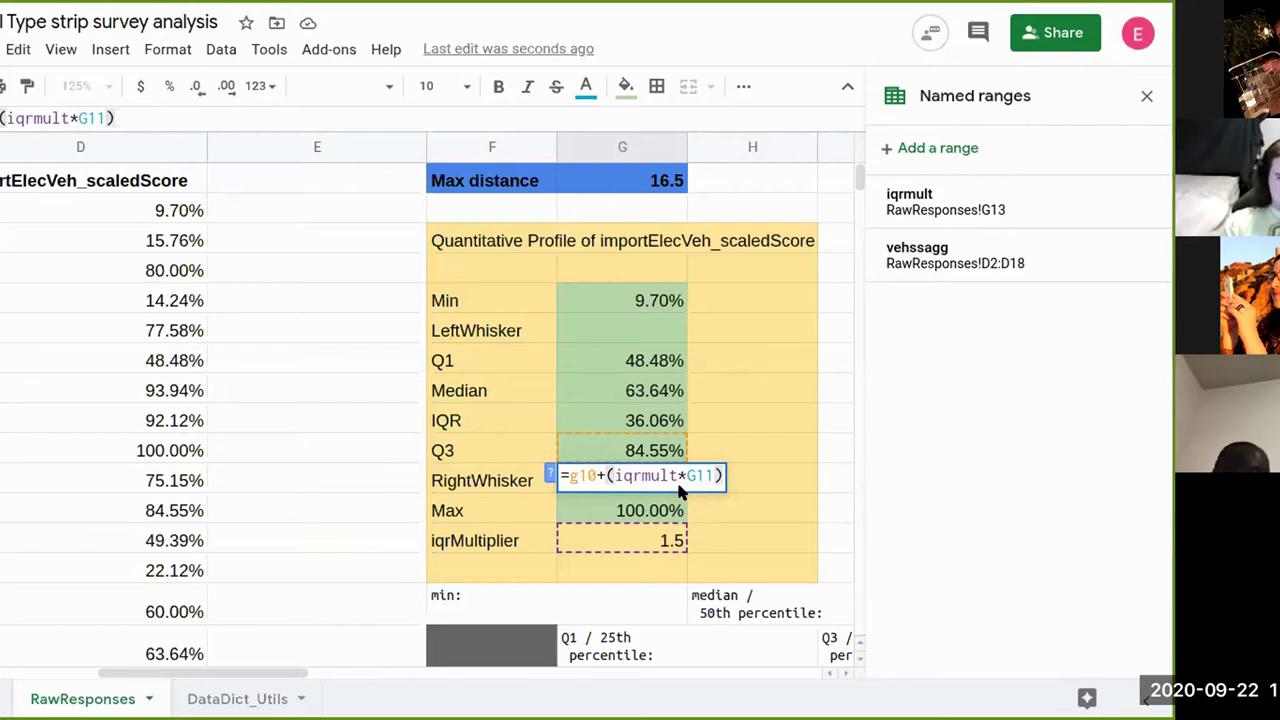
- Try correcting the last reference in the drafted RightWhisker formula to the IQR cell G9, and discard the draft
{"action": "key", "text": "BackSpace"}
{"action": "type", "text": "0"}
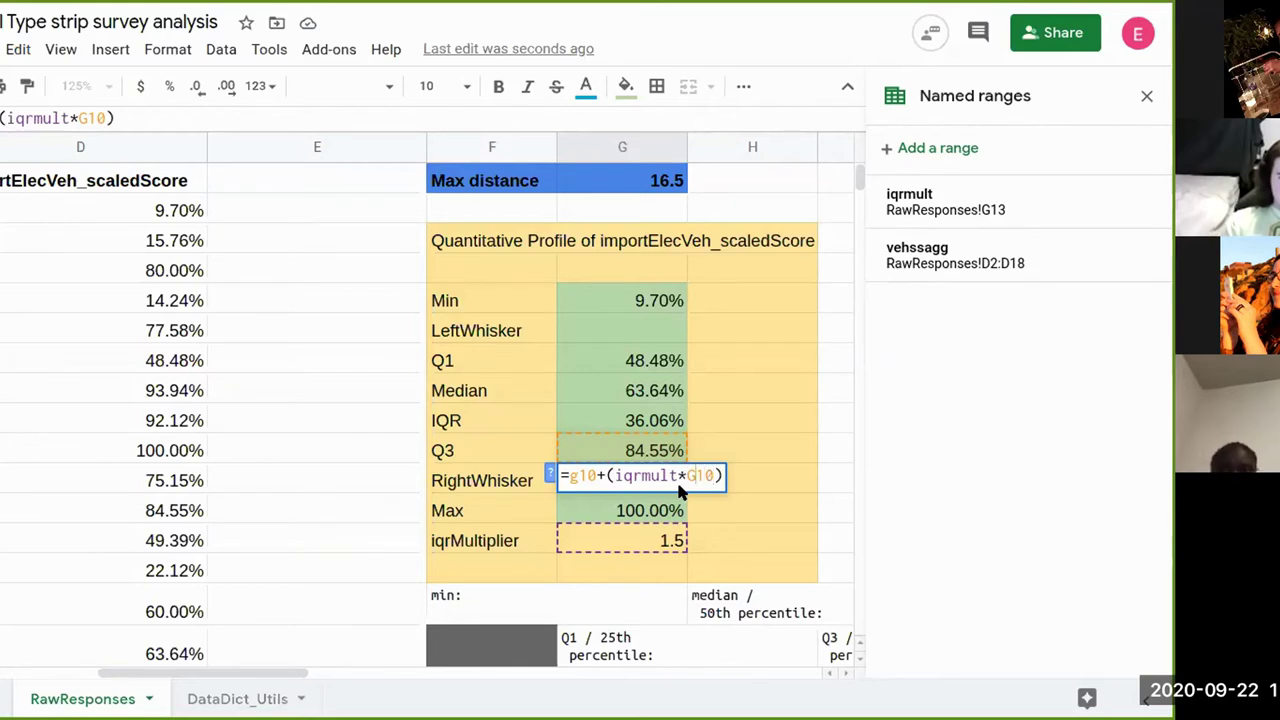
{"action": "key", "text": "Left"}
{"action": "key", "text": "Left"}
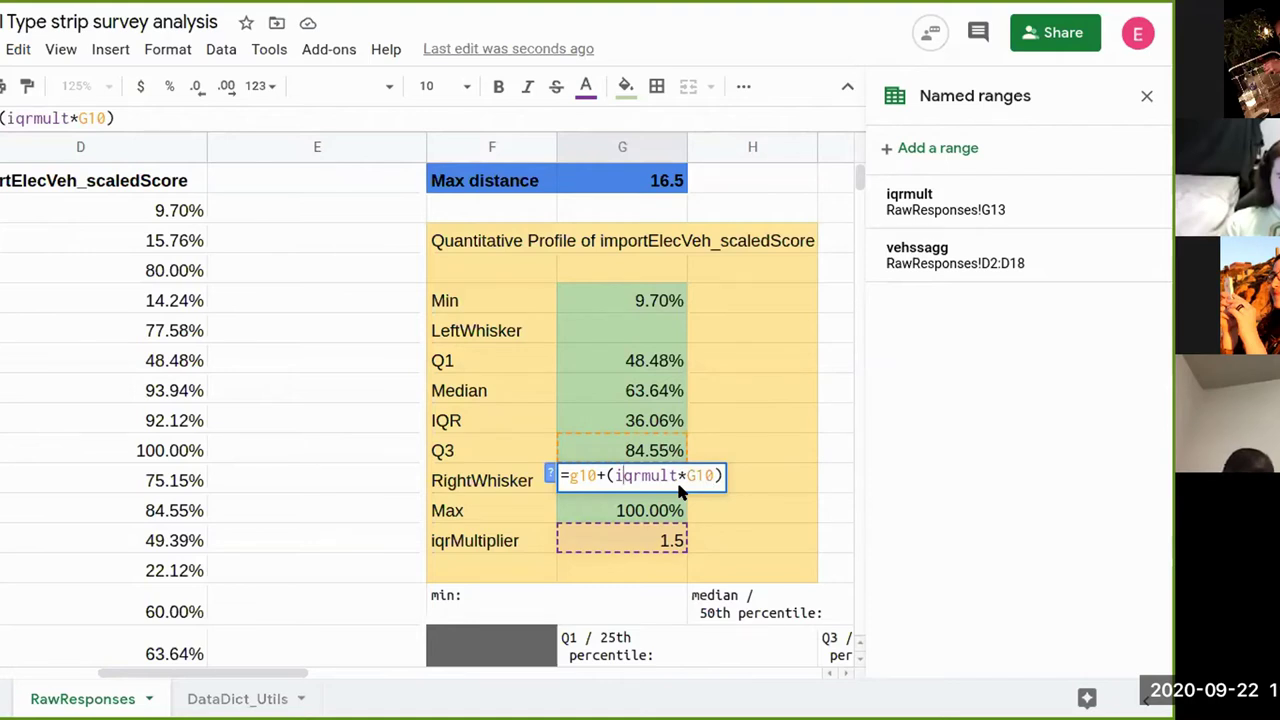
{"action": "key", "text": "Right"}
{"action": "key", "text": "Right"}
{"action": "key", "text": "Right"}
{"action": "key", "text": "Right"}
{"action": "key", "text": "Right"}
{"action": "key", "text": "Right"}
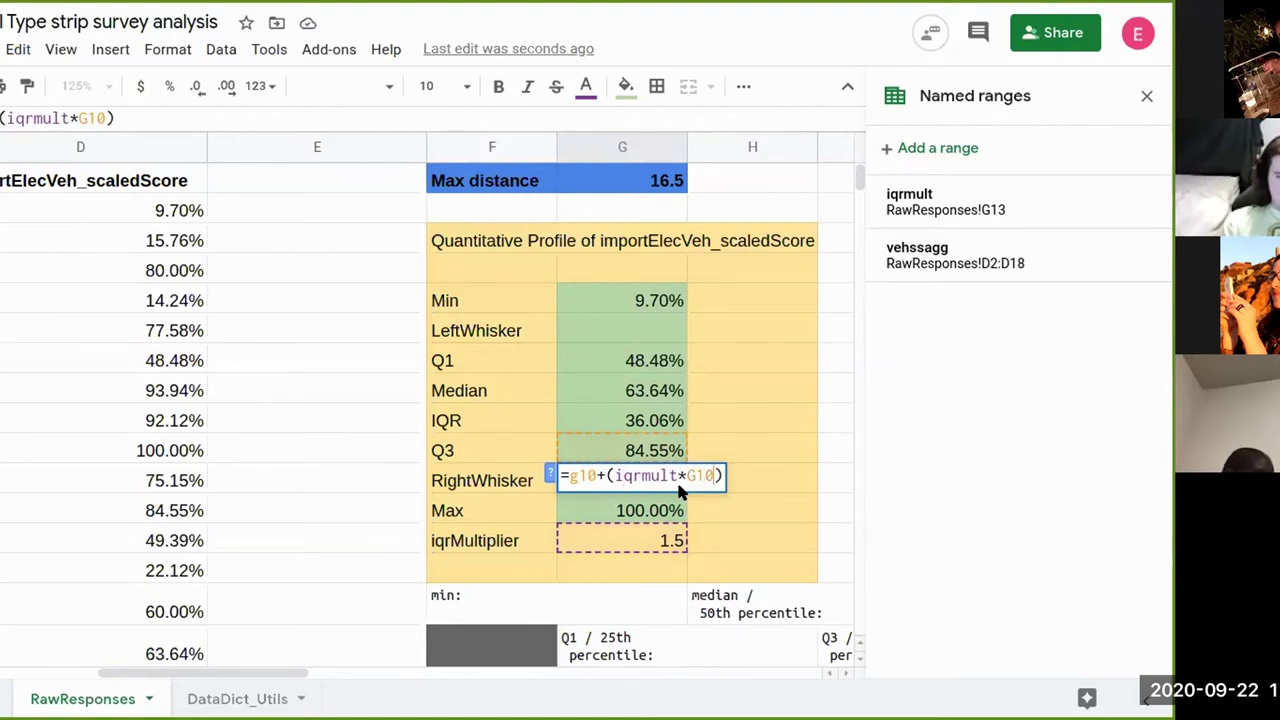
{"action": "key", "text": "BackSpace"}
{"action": "key", "text": "BackSpace"}
{"action": "type", "text": "9"}
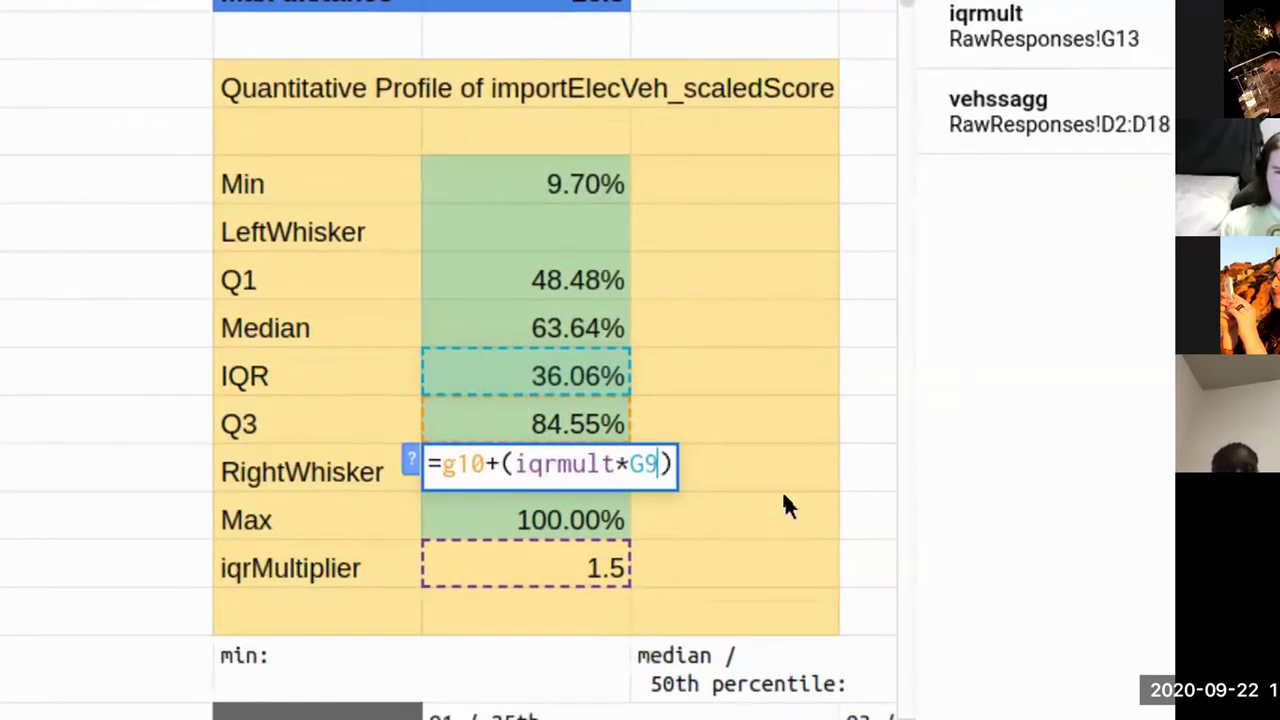
{"action": "key", "text": "Escape"}
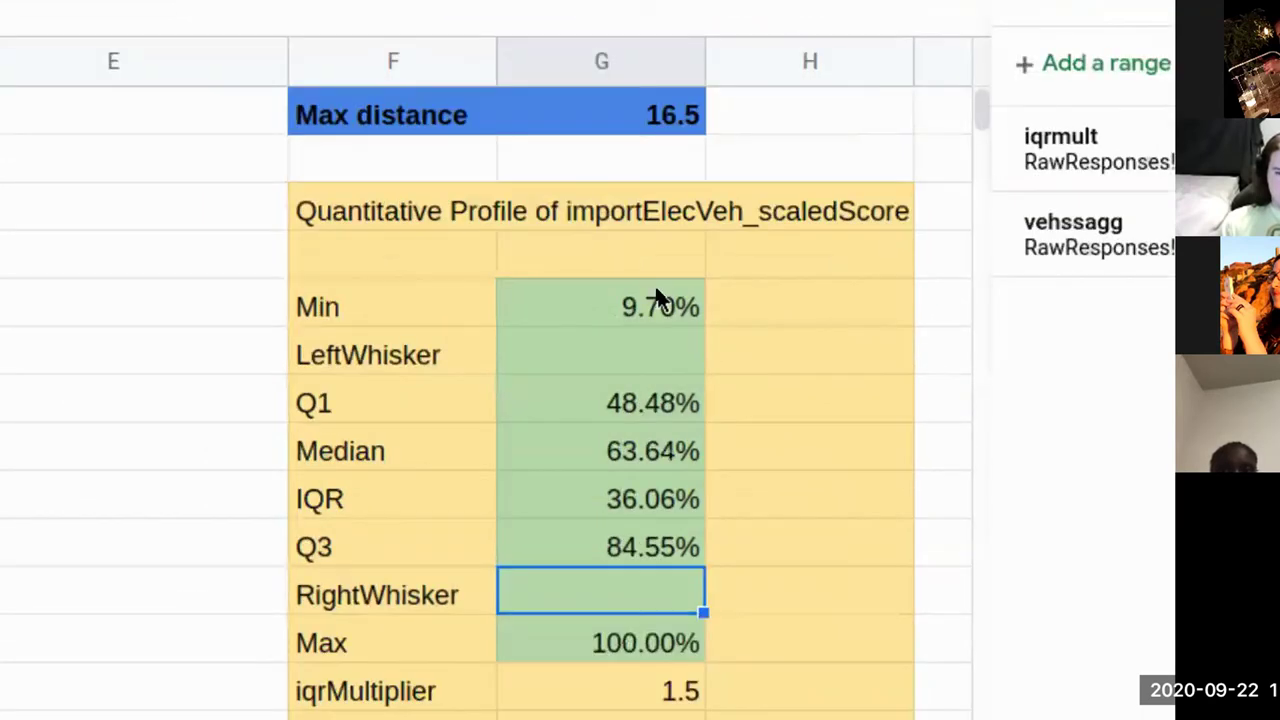
- Define the named range iqr for the IQR value cell G9 on the RawResponses sheet
{"action": "left_click", "coordinate": [650, 456]}
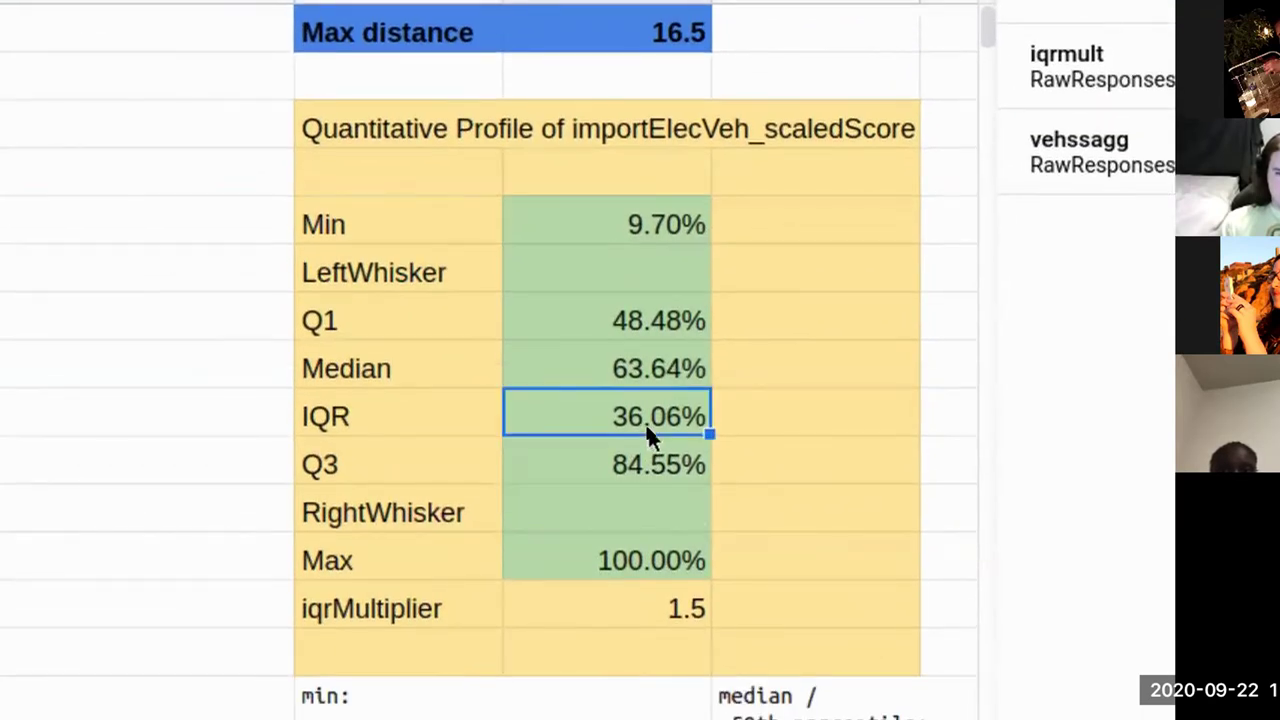
{"action": "scroll", "coordinate": [647, 434], "scroll_direction": "right", "scroll_amount": 3}
{"action": "scroll", "coordinate": [647, 434], "scroll_direction": "up", "scroll_amount": 1}
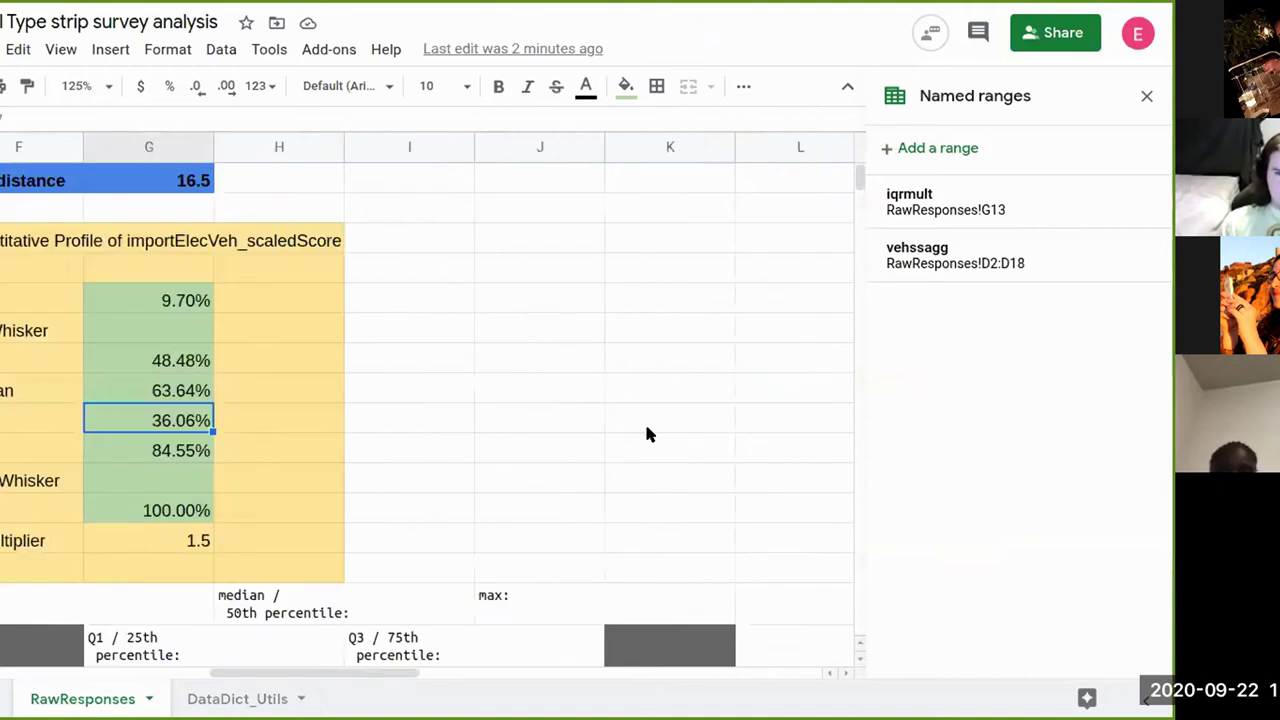
{"action": "scroll", "coordinate": [660, 430], "scroll_direction": "left", "scroll_amount": 3}
{"action": "scroll", "coordinate": [675, 429], "scroll_direction": "right", "scroll_amount": 3}
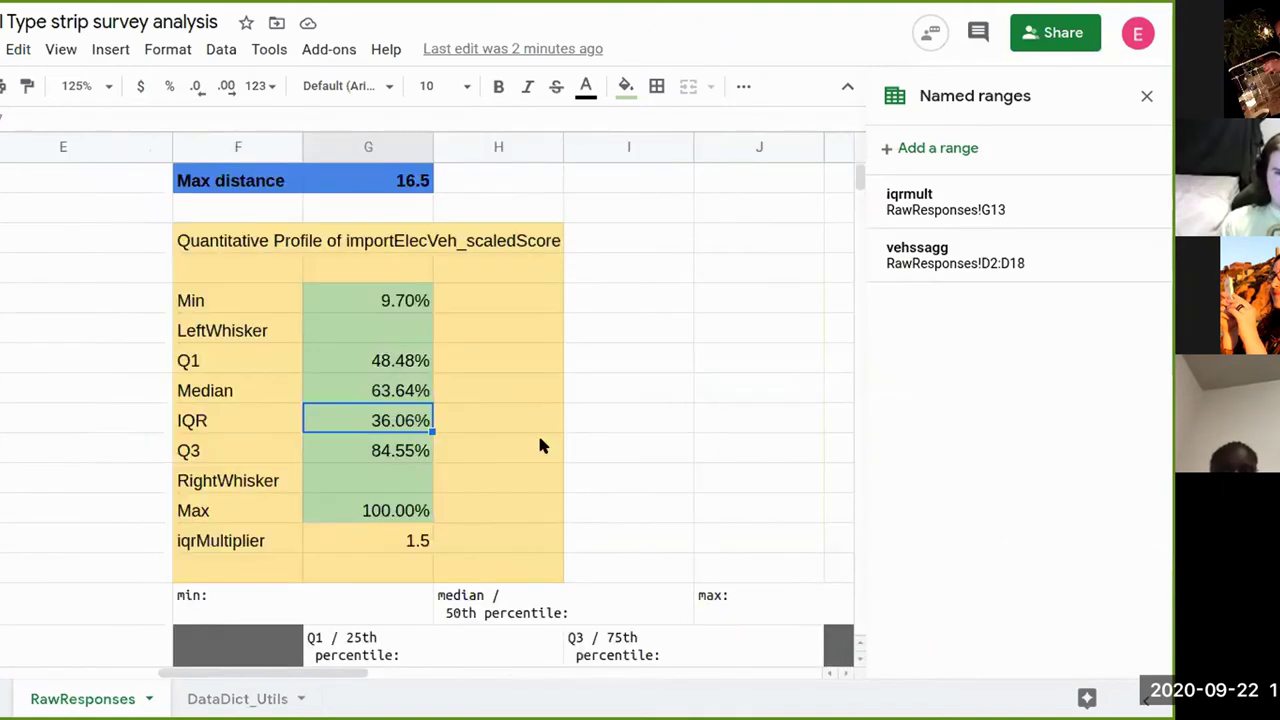
{"action": "right_click", "coordinate": [386, 432]}
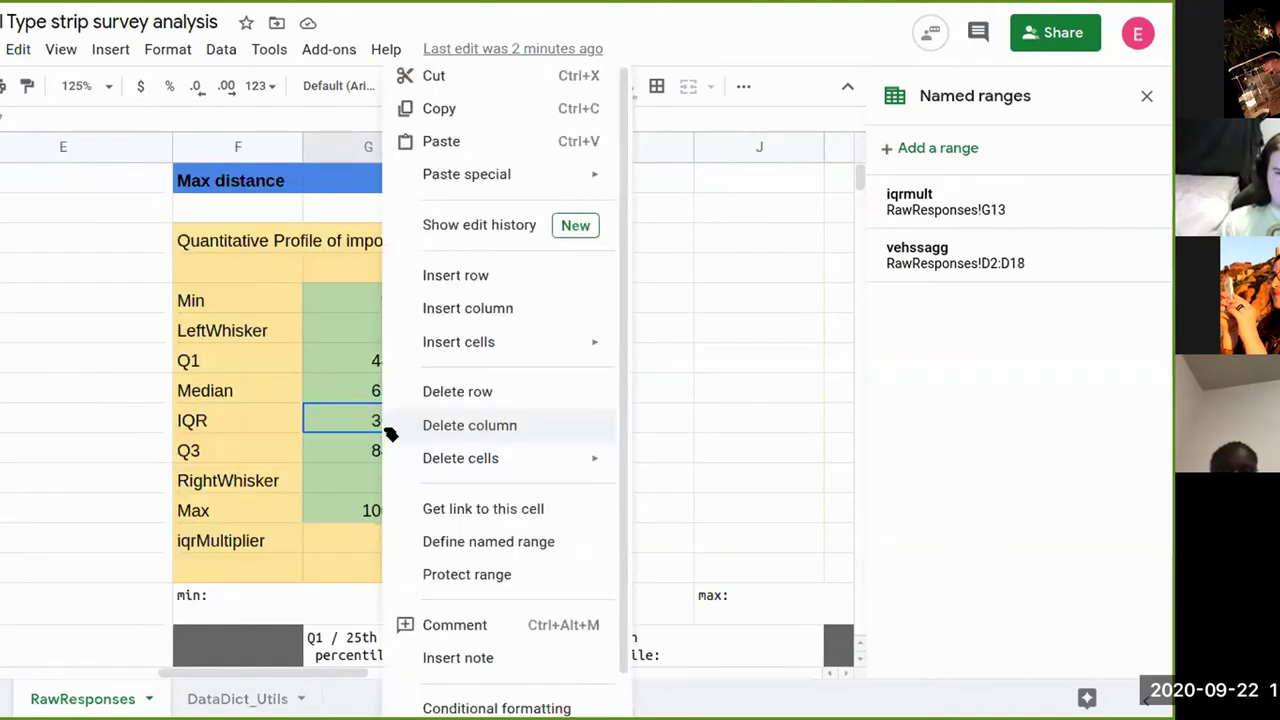
{"action": "left_click", "coordinate": [548, 544]}
{"action": "type", "text": "iqr"}
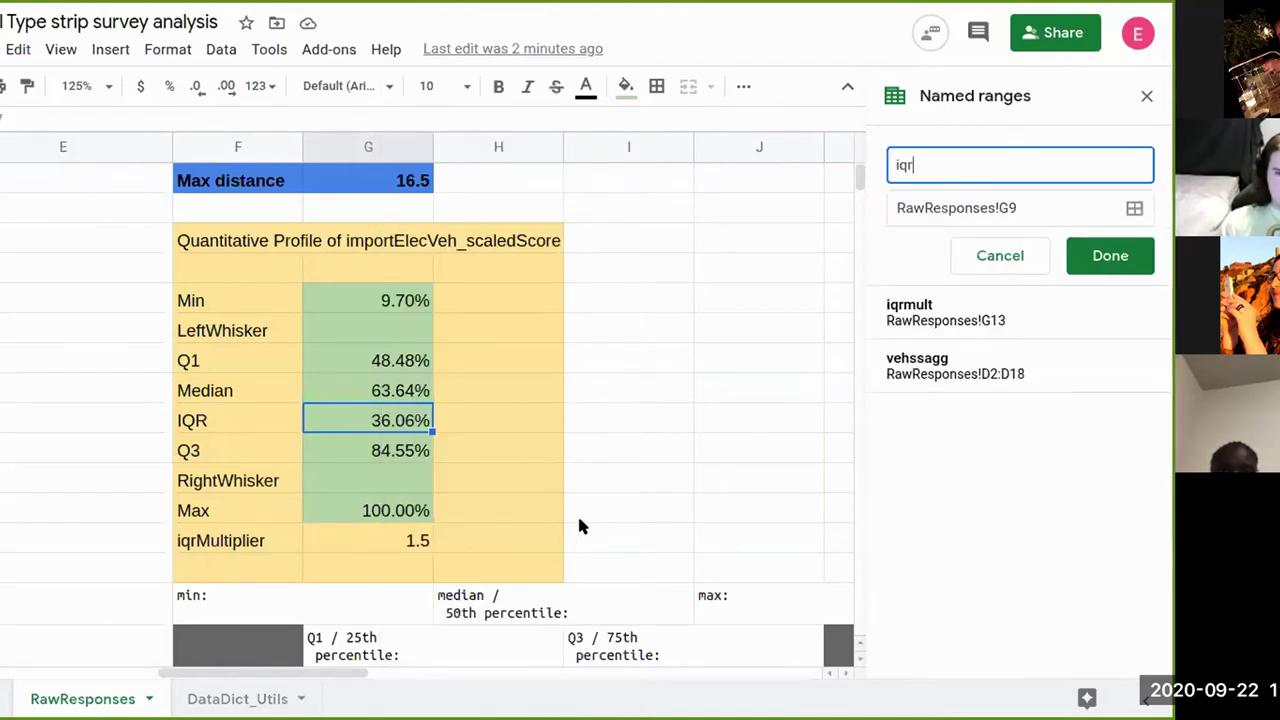
{"action": "key", "text": "Return"}
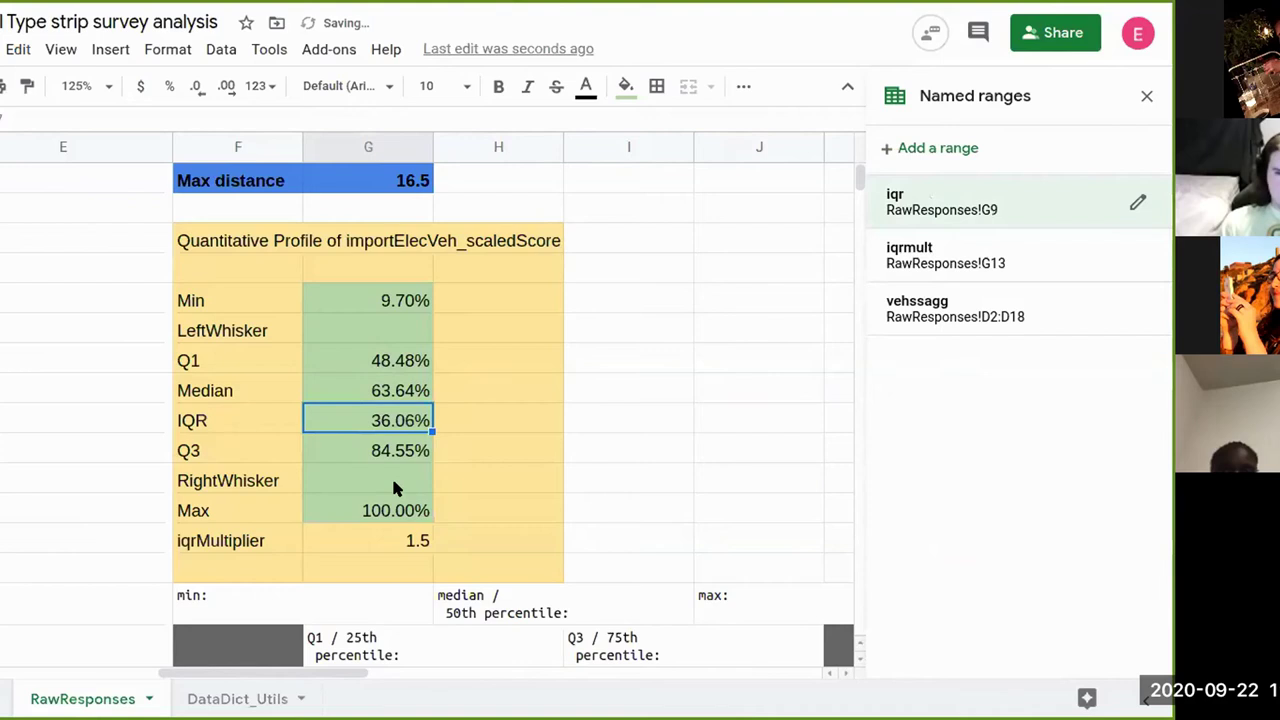
{"action": "left_click", "coordinate": [392, 483]}
{"action": "type", "text": "="}
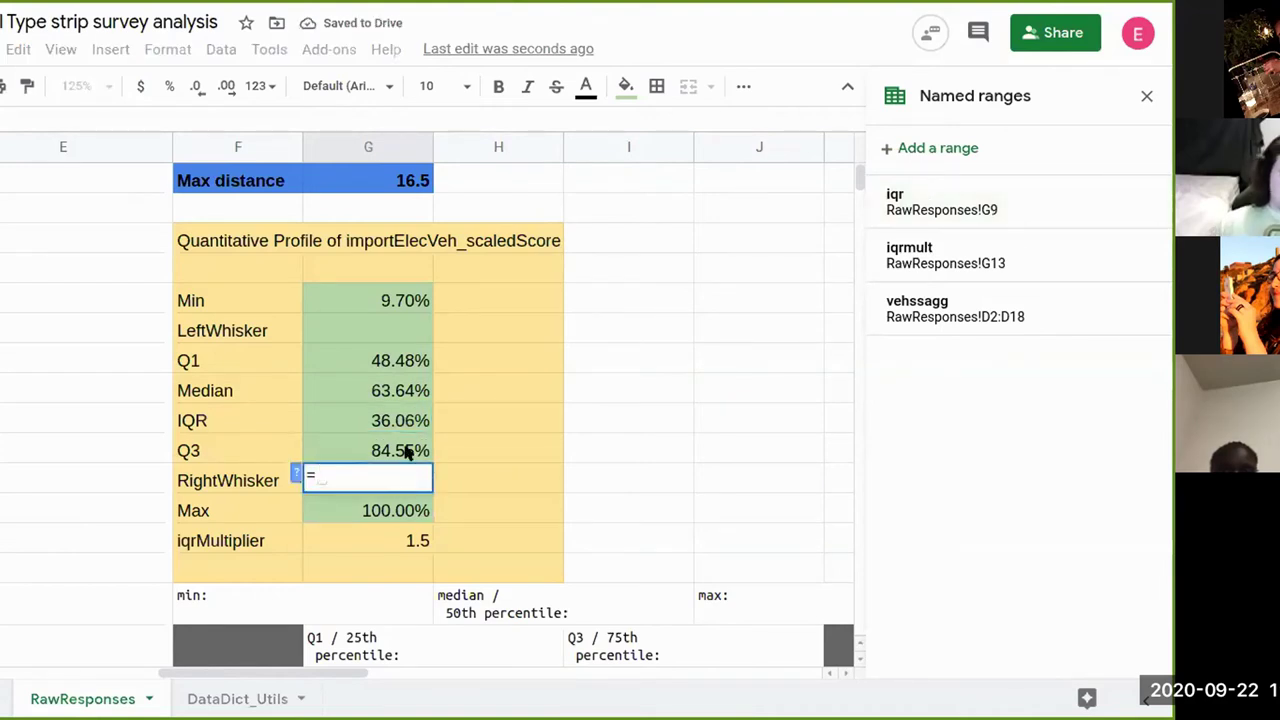
{"action": "key", "text": "Escape"}
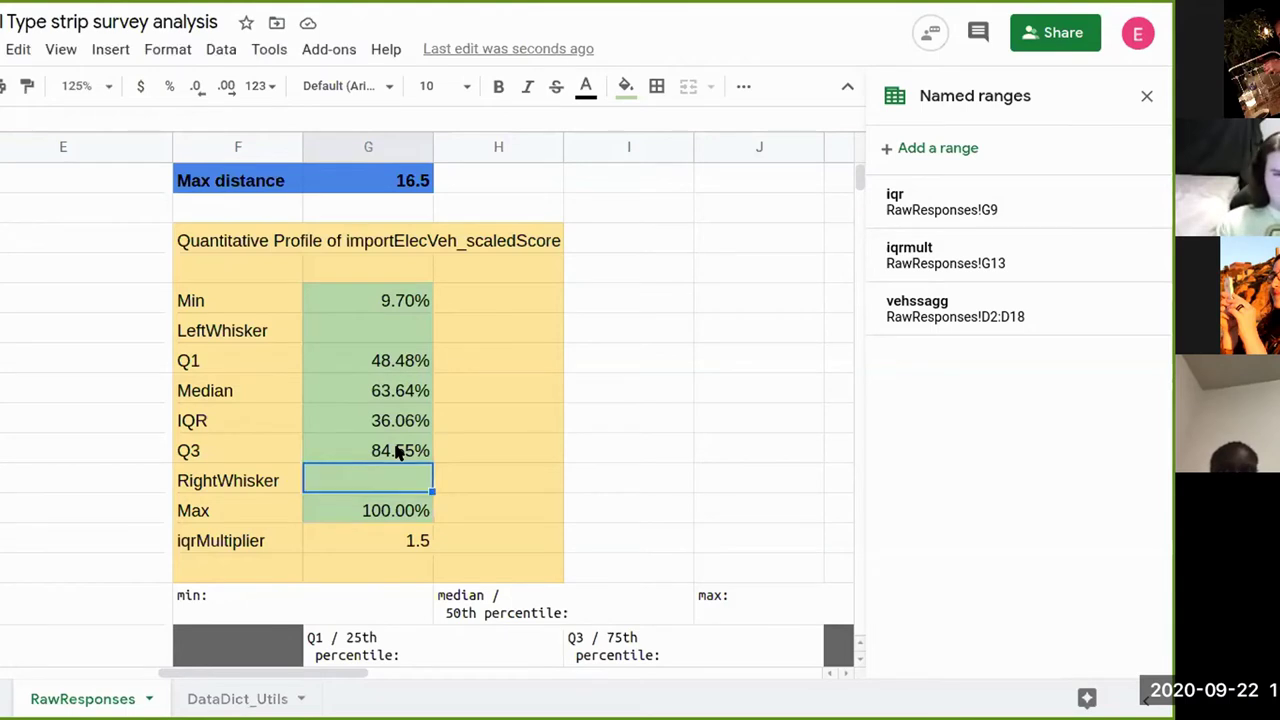
- Try to define the named range q3 for the Q3 value cell G10
{"action": "right_click", "coordinate": [400, 453]}
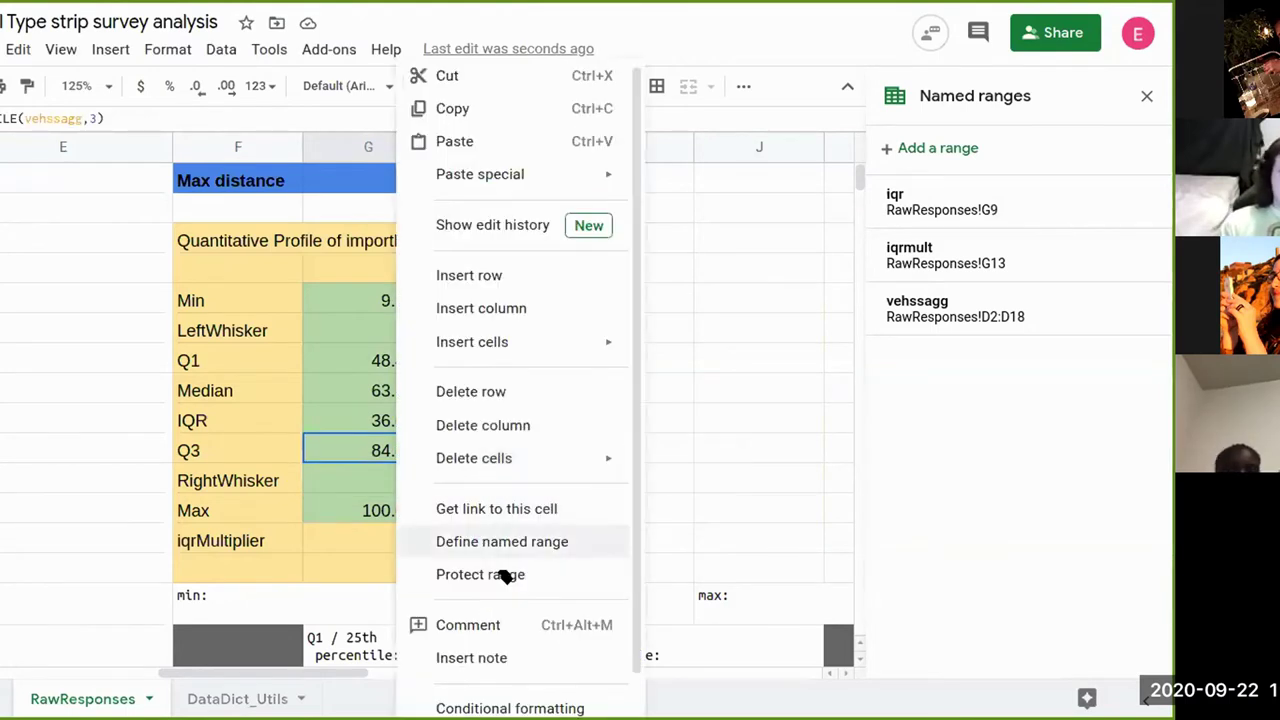
{"action": "left_click", "coordinate": [500, 541]}
{"action": "type", "text": "q3"}
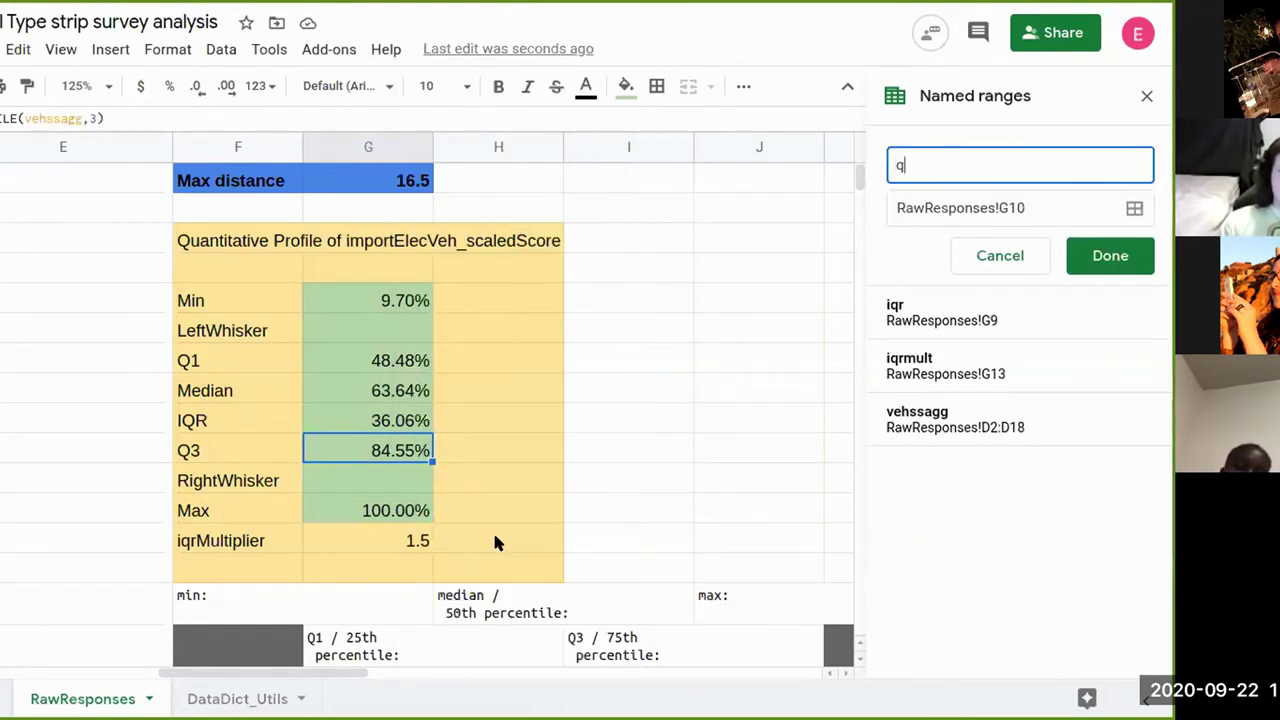
- Try to define the named range q1 for the Q1 value cell G7, and cancel the definition
{"action": "left_click", "coordinate": [405, 370]}
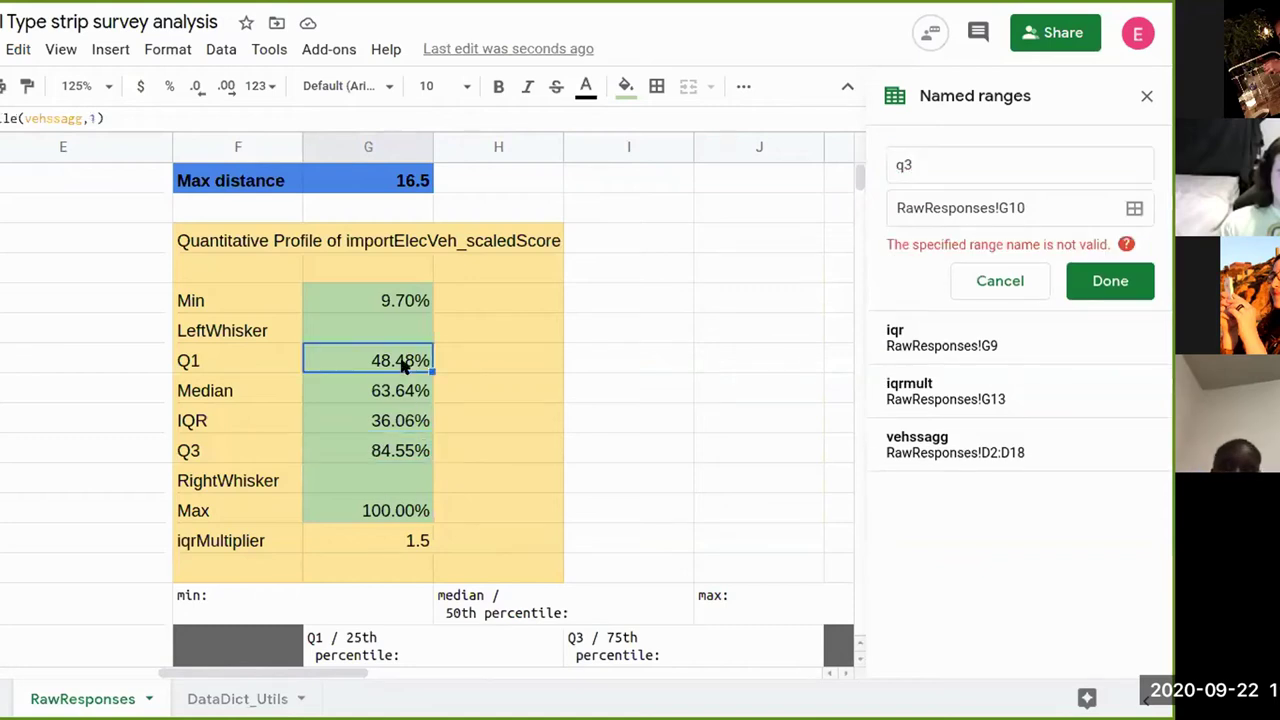
{"action": "right_click", "coordinate": [405, 370]}
{"action": "left_click", "coordinate": [538, 542]}
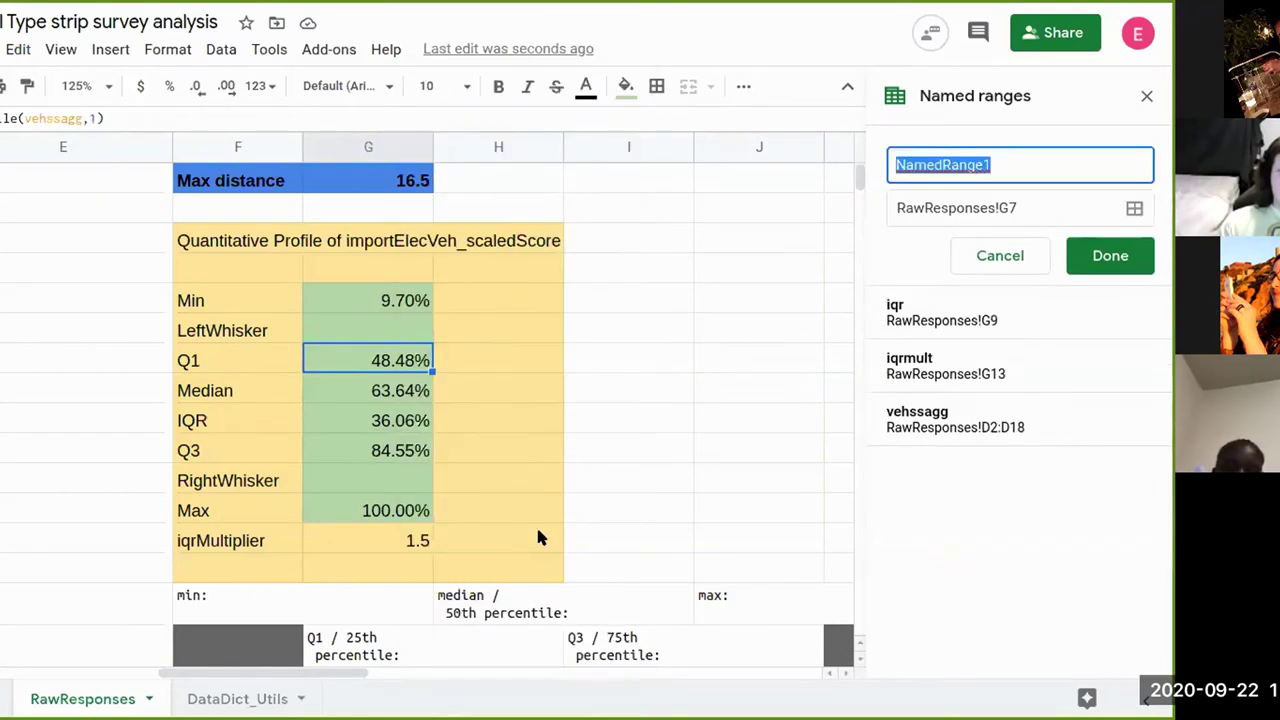
{"action": "type", "text": "q1"}
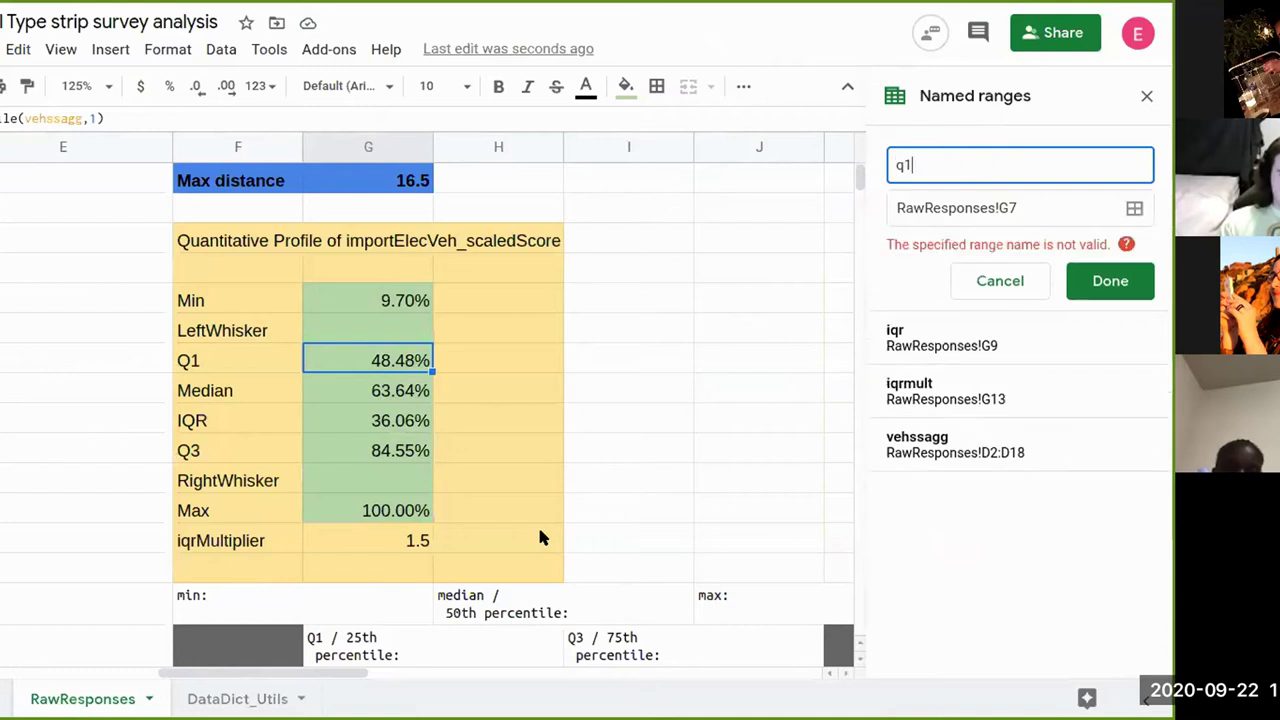
{"action": "left_click", "coordinate": [987, 283]}
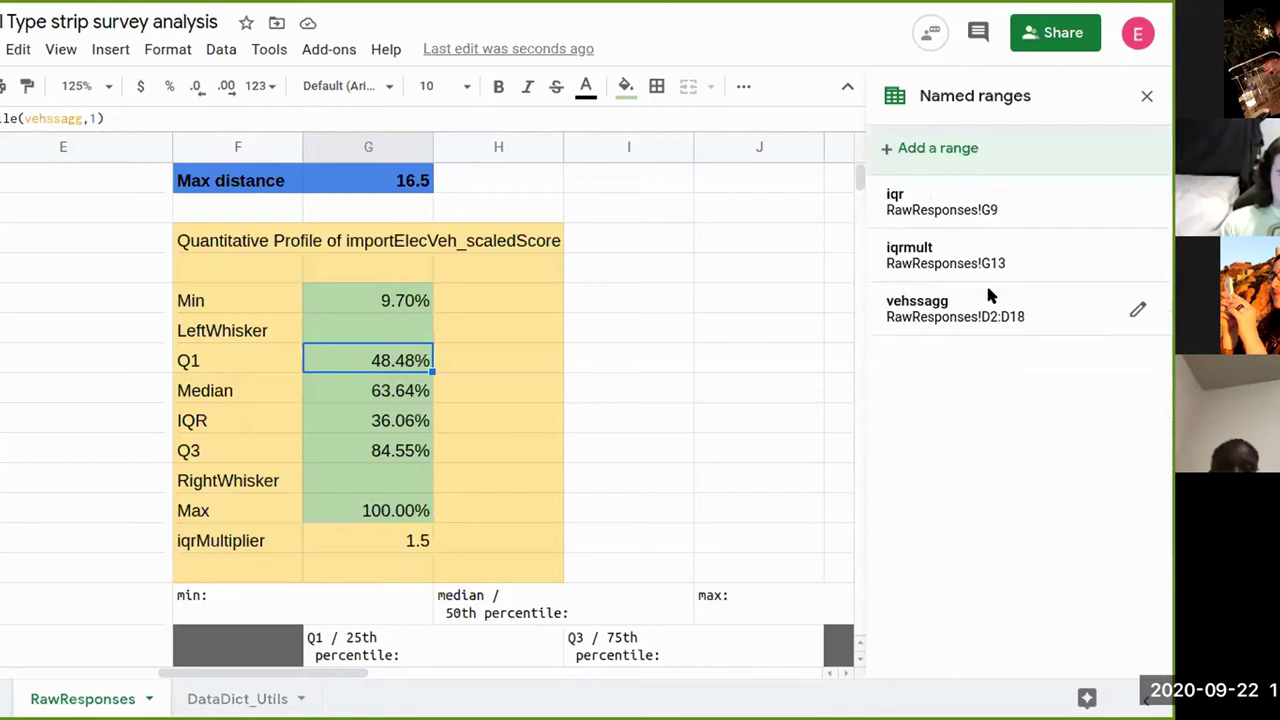
- Enter the RightWhisker formula =G10+(iqrmult*iqr) in cell G11
{"action": "left_click", "coordinate": [384, 488]}
{"action": "type", "text": "="}
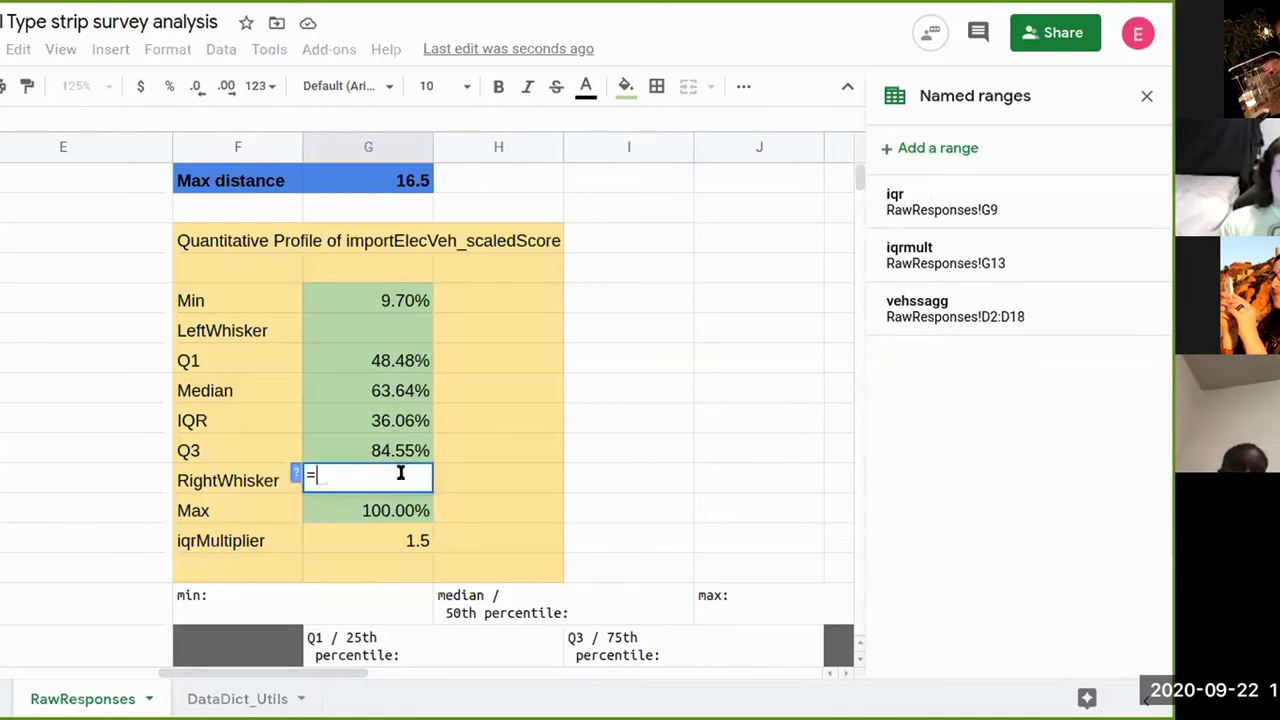
{"action": "left_click", "coordinate": [390, 453]}
{"action": "type", "text": "+("}
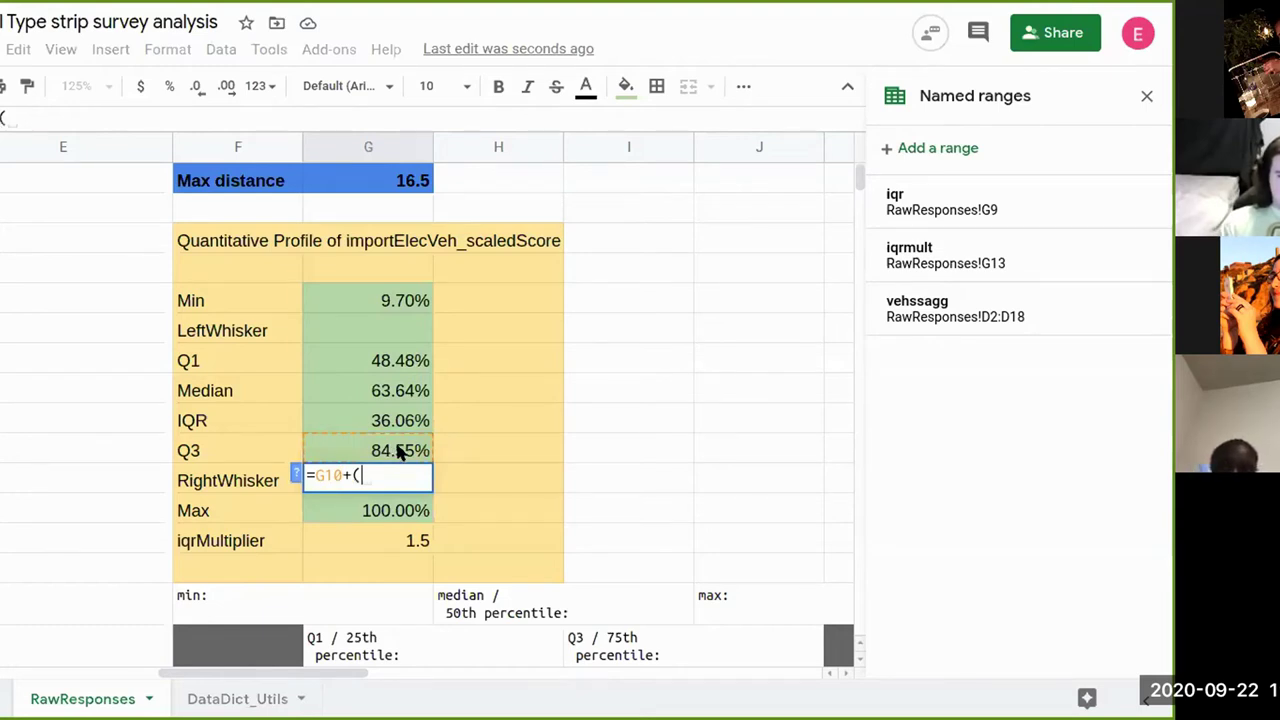
{"action": "type", "text": "iq"}
{"action": "left_click", "coordinate": [398, 411]}
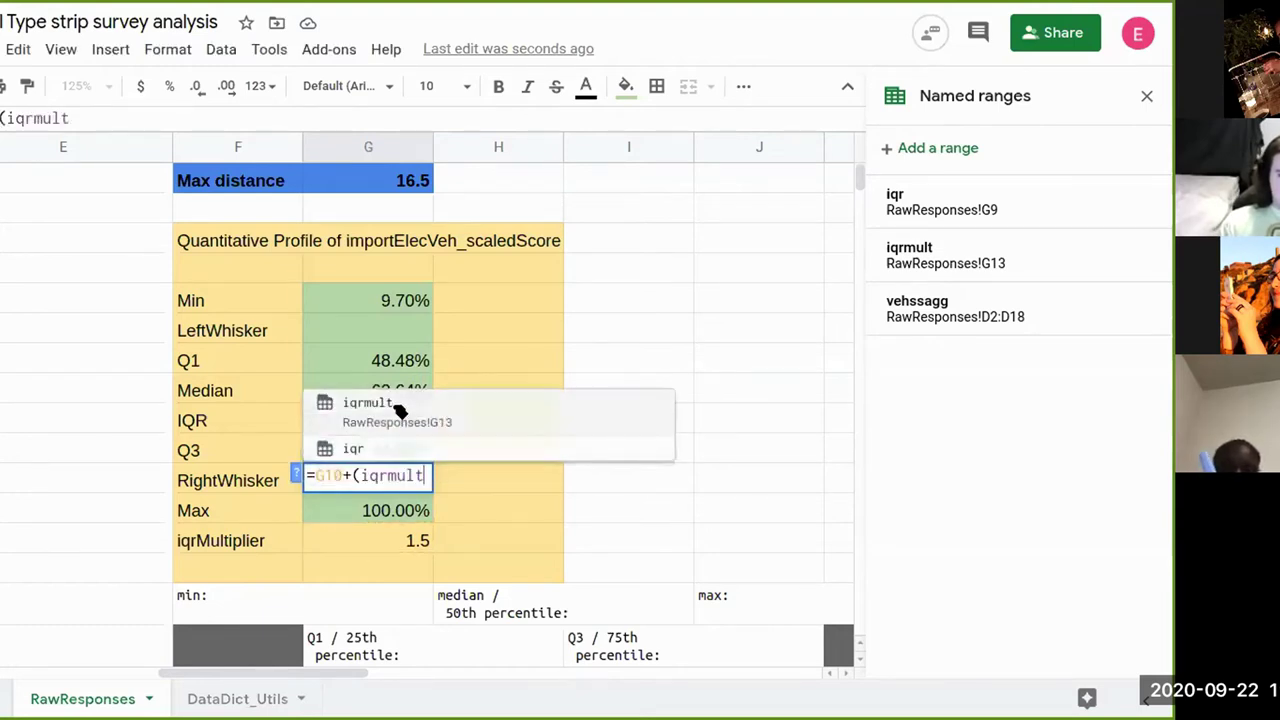
{"action": "type", "text": "*"}
{"action": "type", "text": "iqr"}
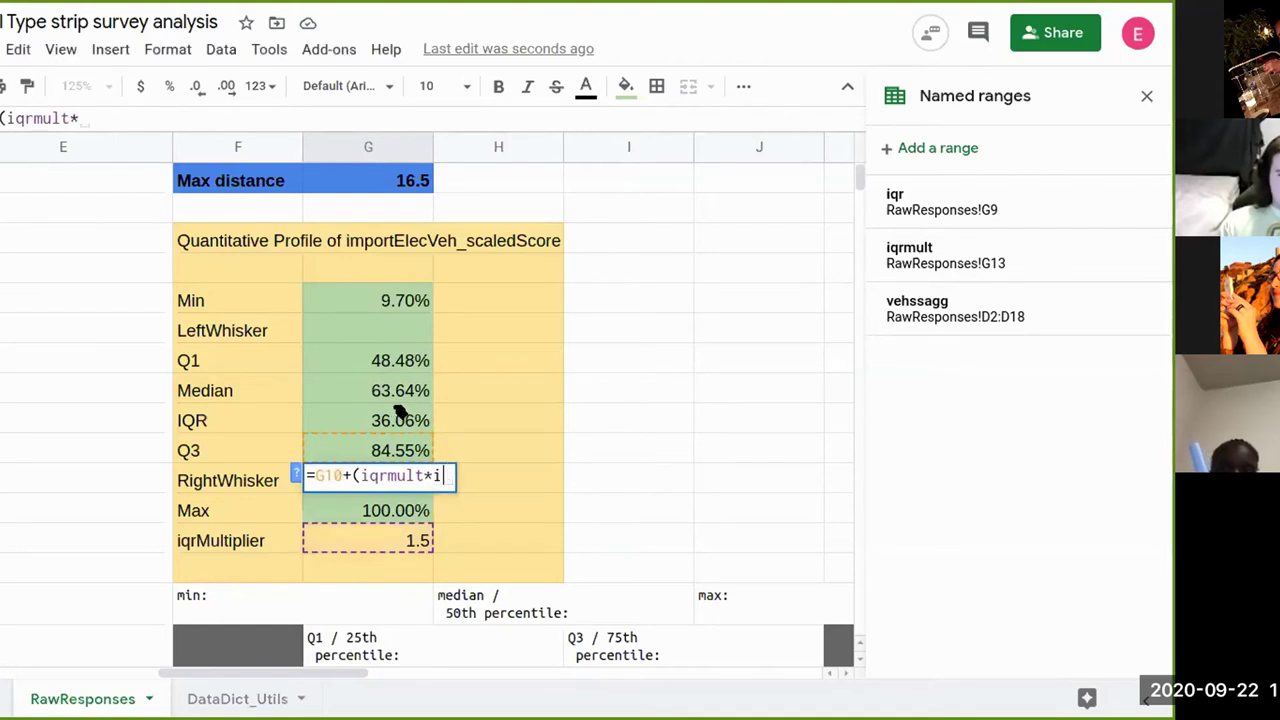
{"action": "type", "text": ")"}
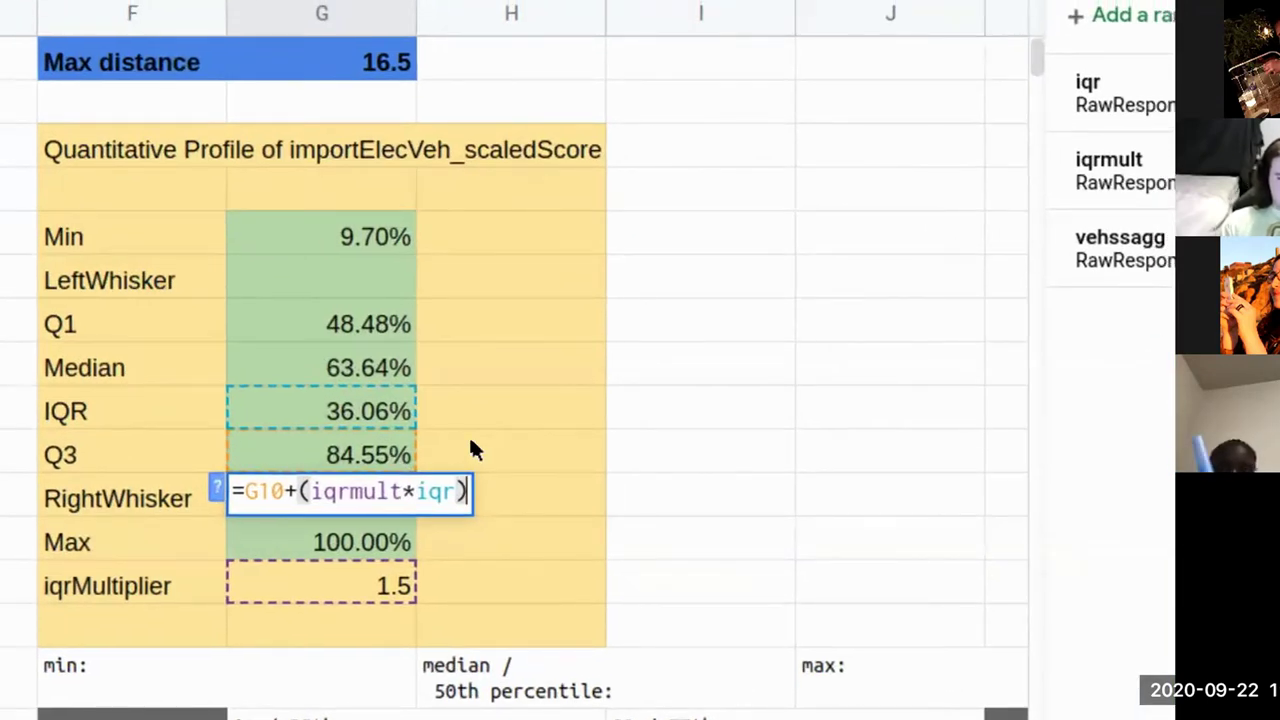
{"action": "key", "text": "Return"}
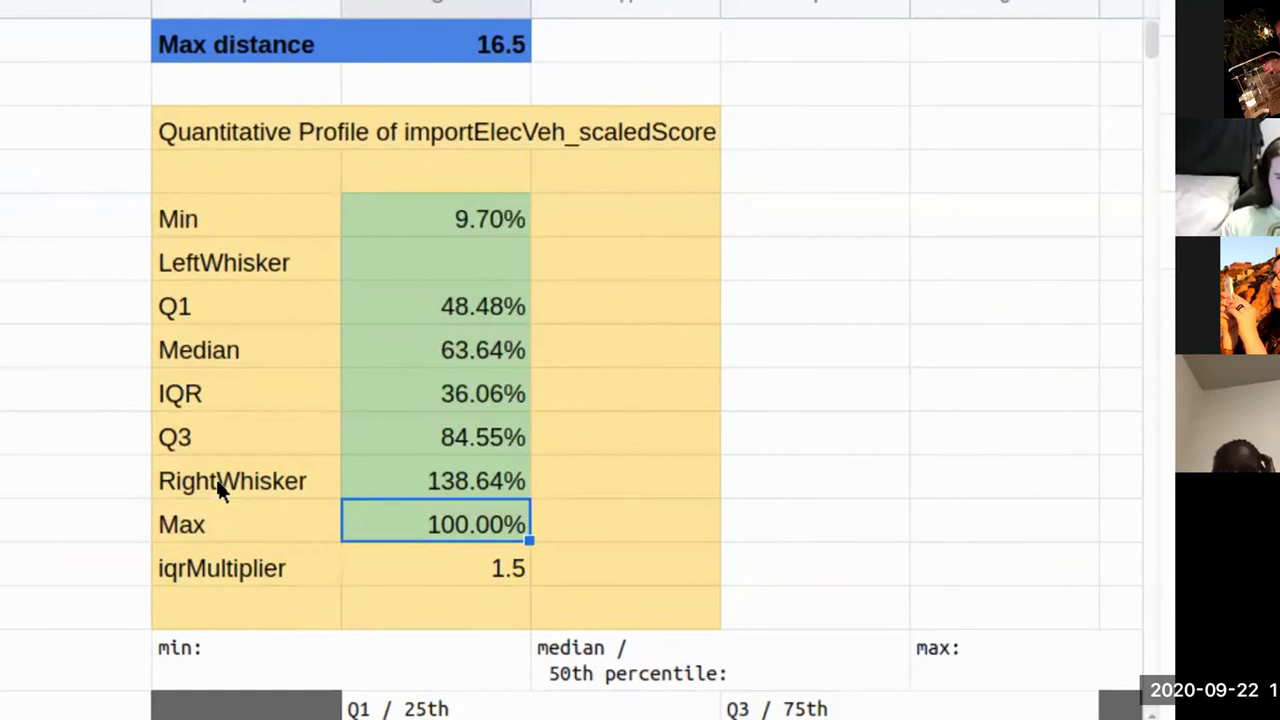
{"action": "scroll", "coordinate": [216, 477], "scroll_direction": "up", "scroll_amount": 1}
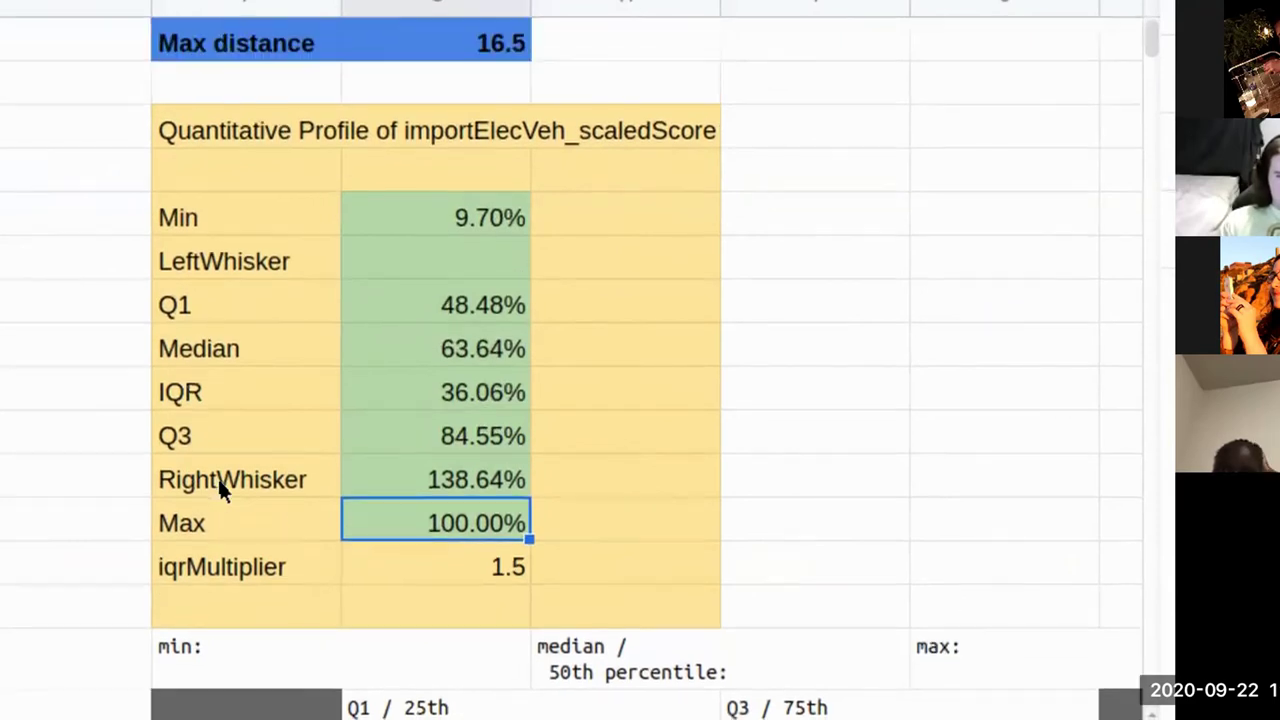
{"action": "scroll", "coordinate": [398, 478], "scroll_direction": "down", "scroll_amount": 2}
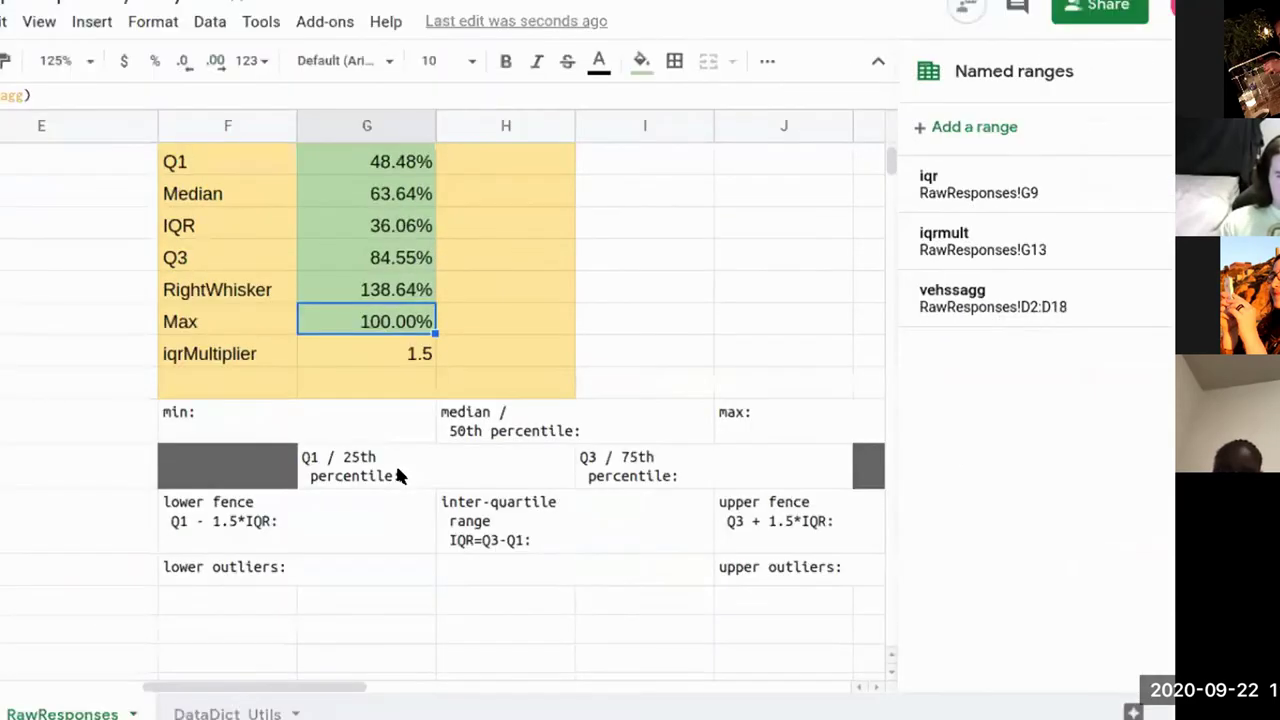
- Enter the LeftWhisker formula =G7-(iqrmult*iqr) in cell G6
{"action": "scroll", "coordinate": [398, 478], "scroll_direction": "up", "scroll_amount": 2}
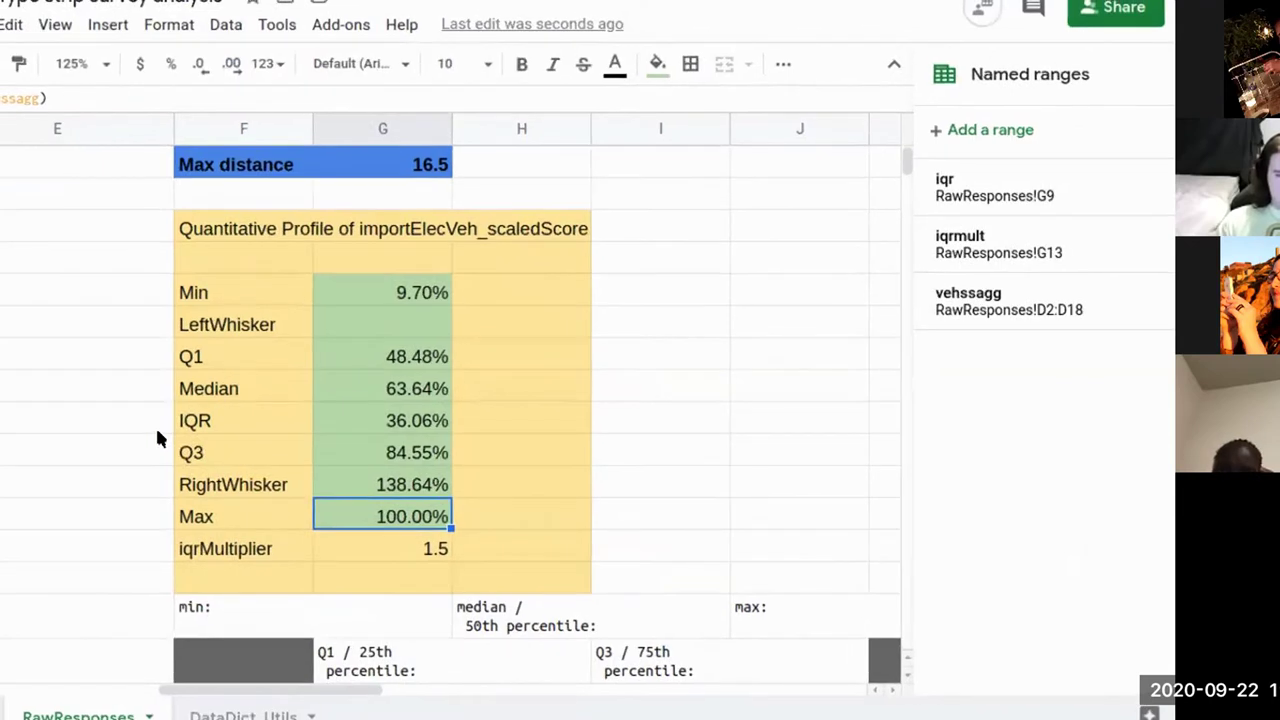
{"action": "scroll", "coordinate": [157, 435], "scroll_direction": "down", "scroll_amount": 2}
{"action": "scroll", "coordinate": [157, 435], "scroll_direction": "up", "scroll_amount": 2}
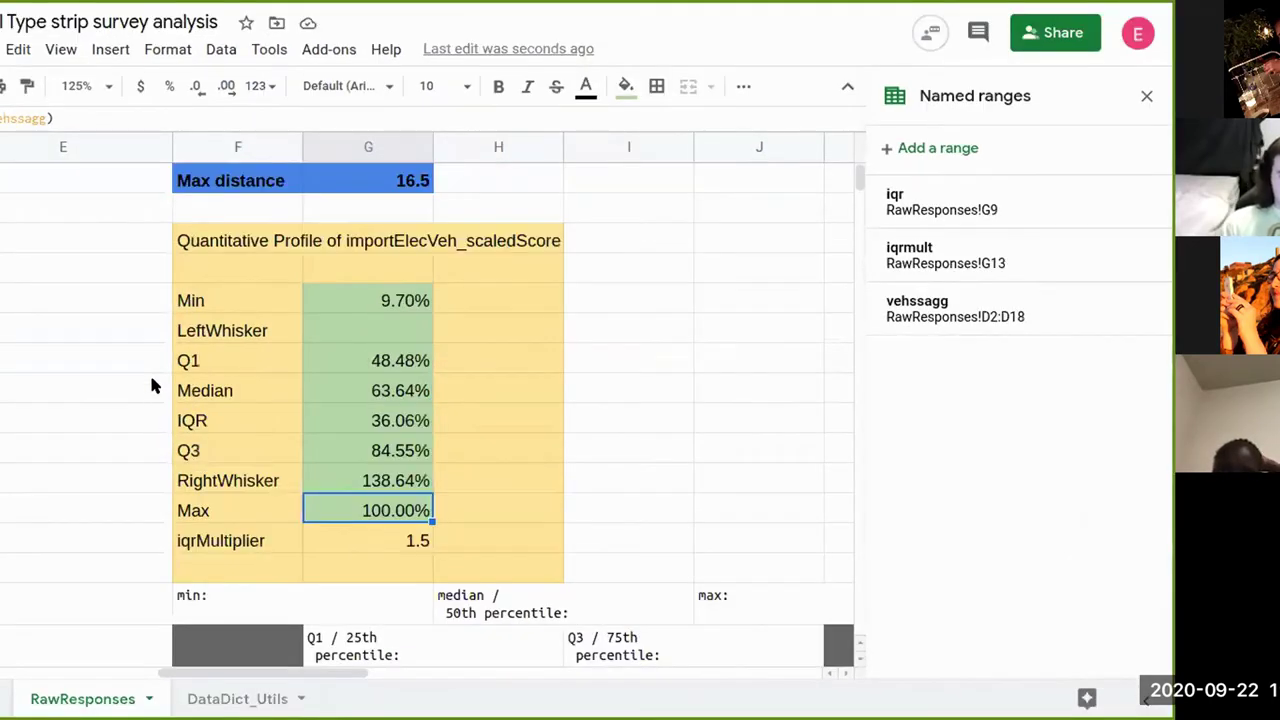
{"action": "left_click", "coordinate": [408, 358]}
{"action": "left_click", "coordinate": [398, 324]}
{"action": "type", "text": "="}
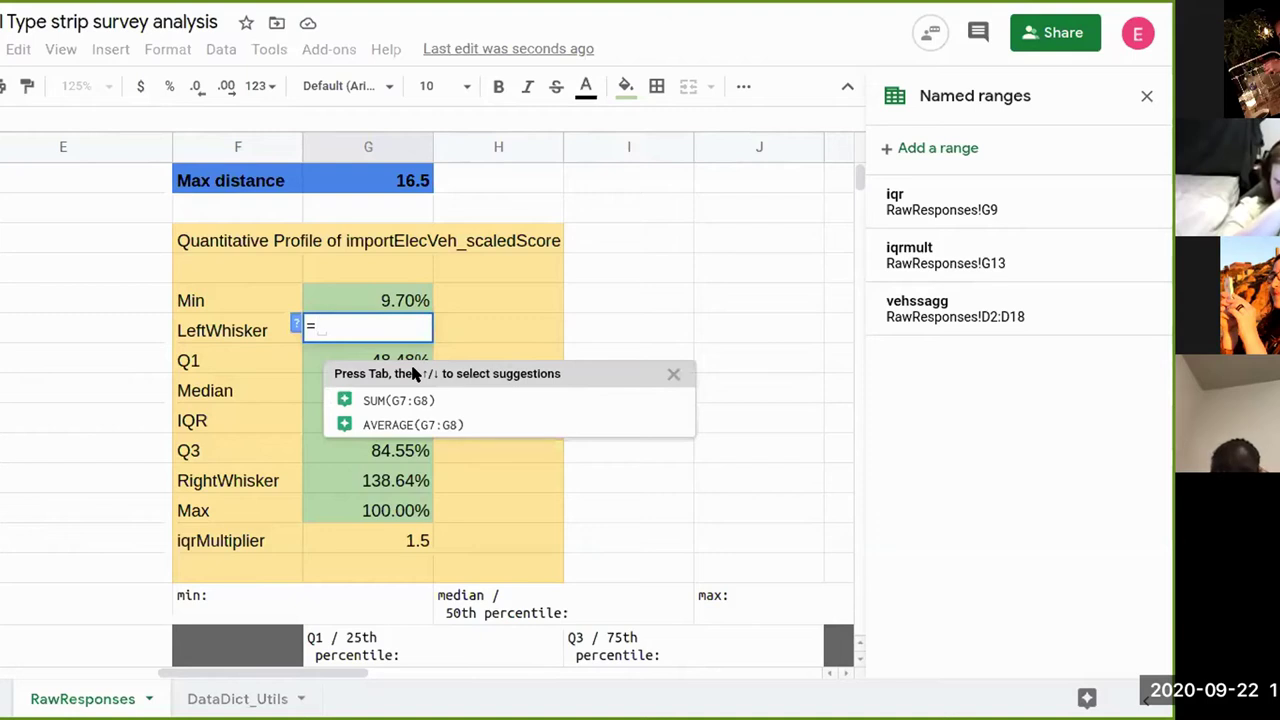
{"action": "left_click", "coordinate": [320, 358]}
{"action": "type", "text": "-("}
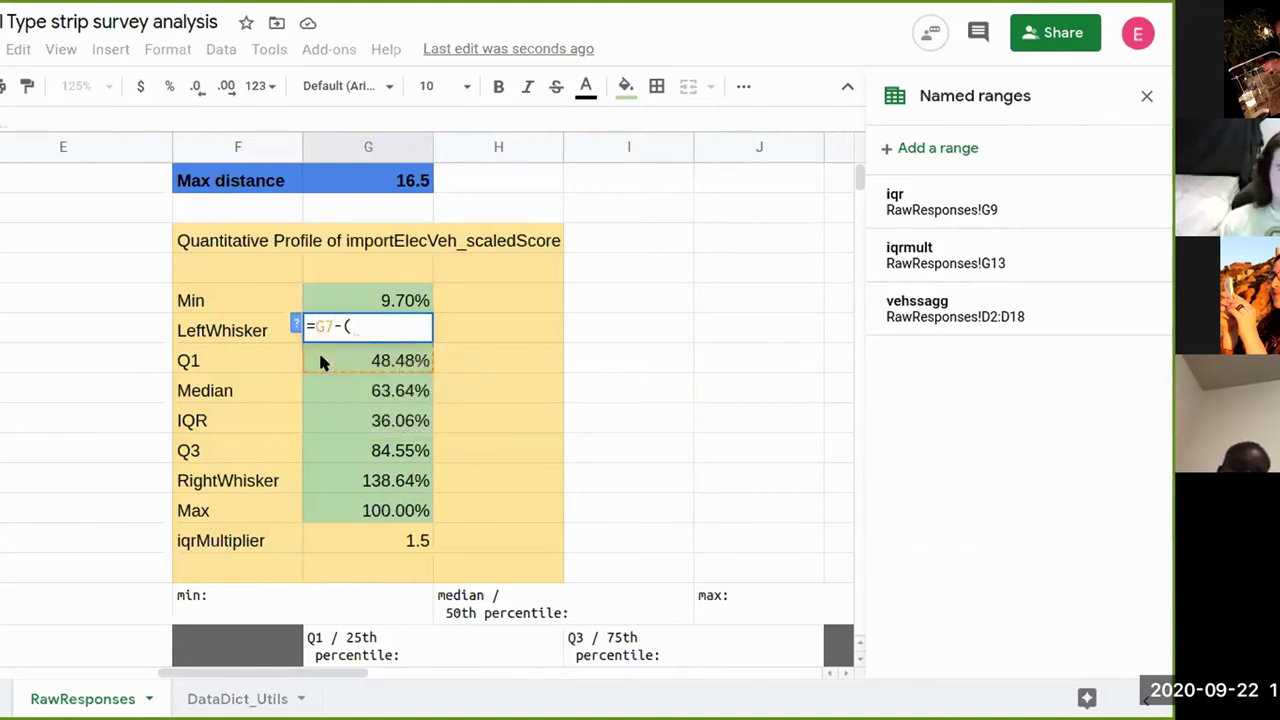
{"action": "type", "text": "iqr"}
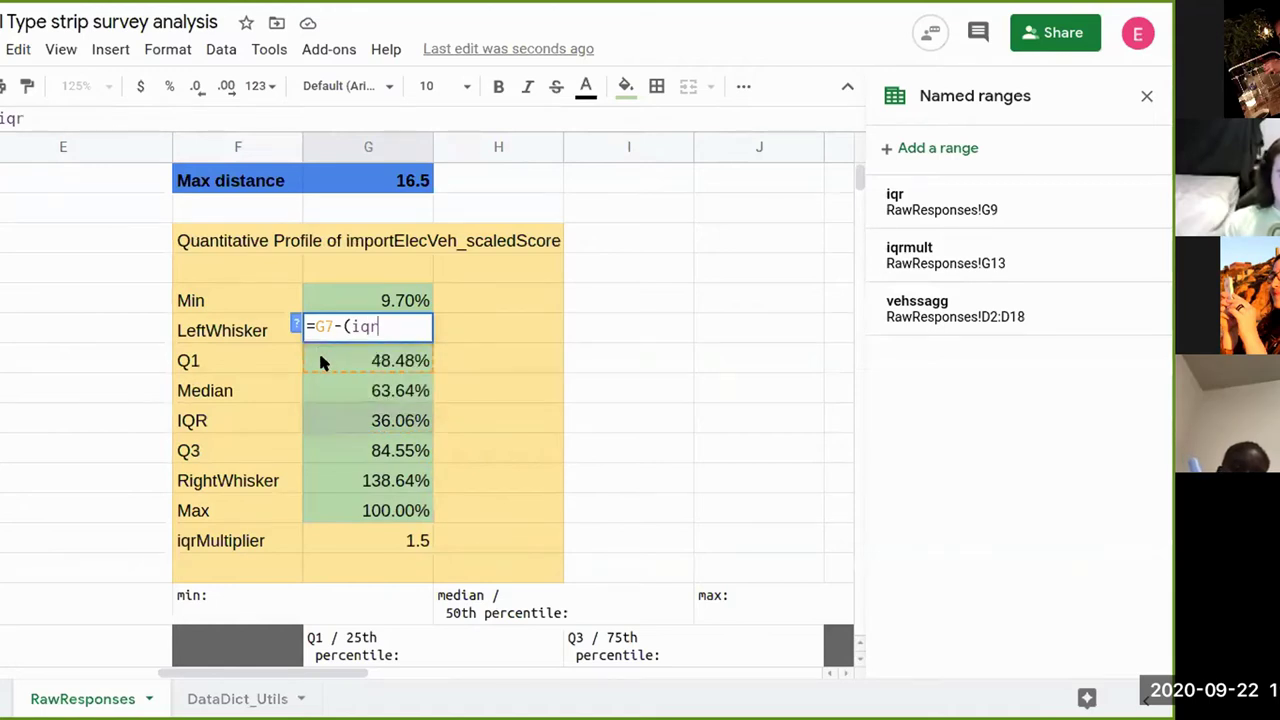
{"action": "type", "text": "mult"}
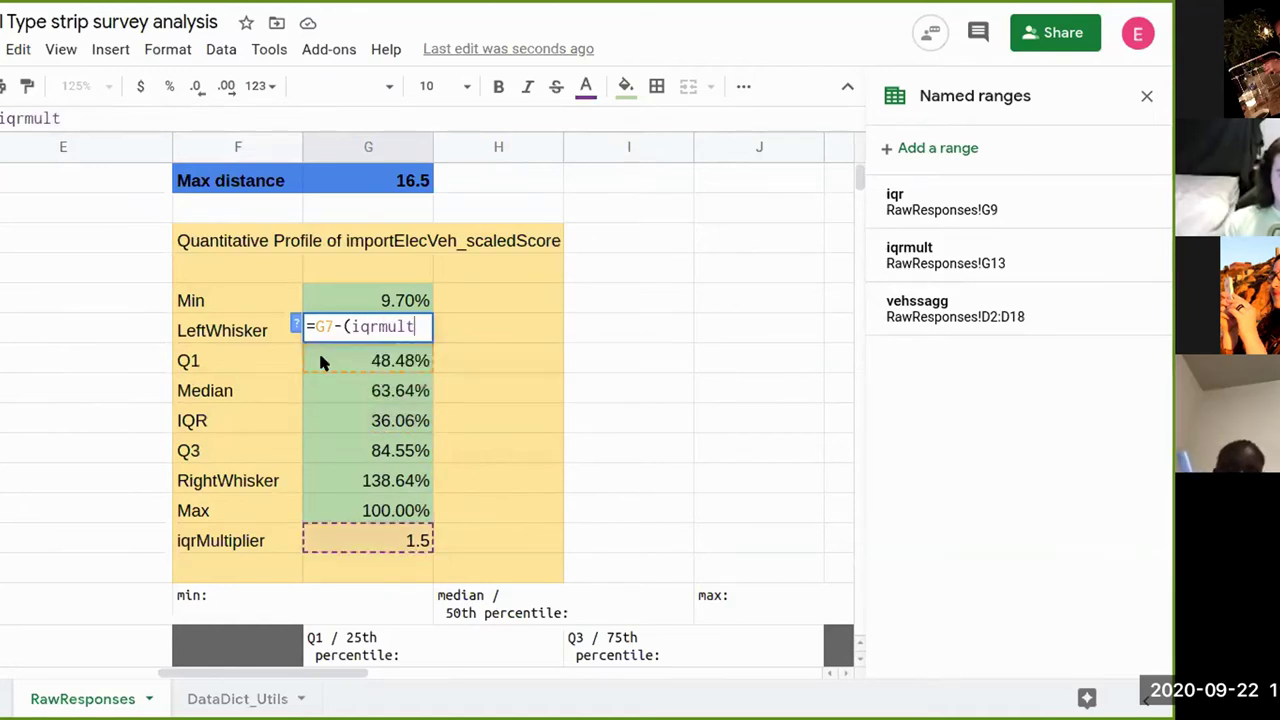
{"action": "type", "text": "*iqr)"}
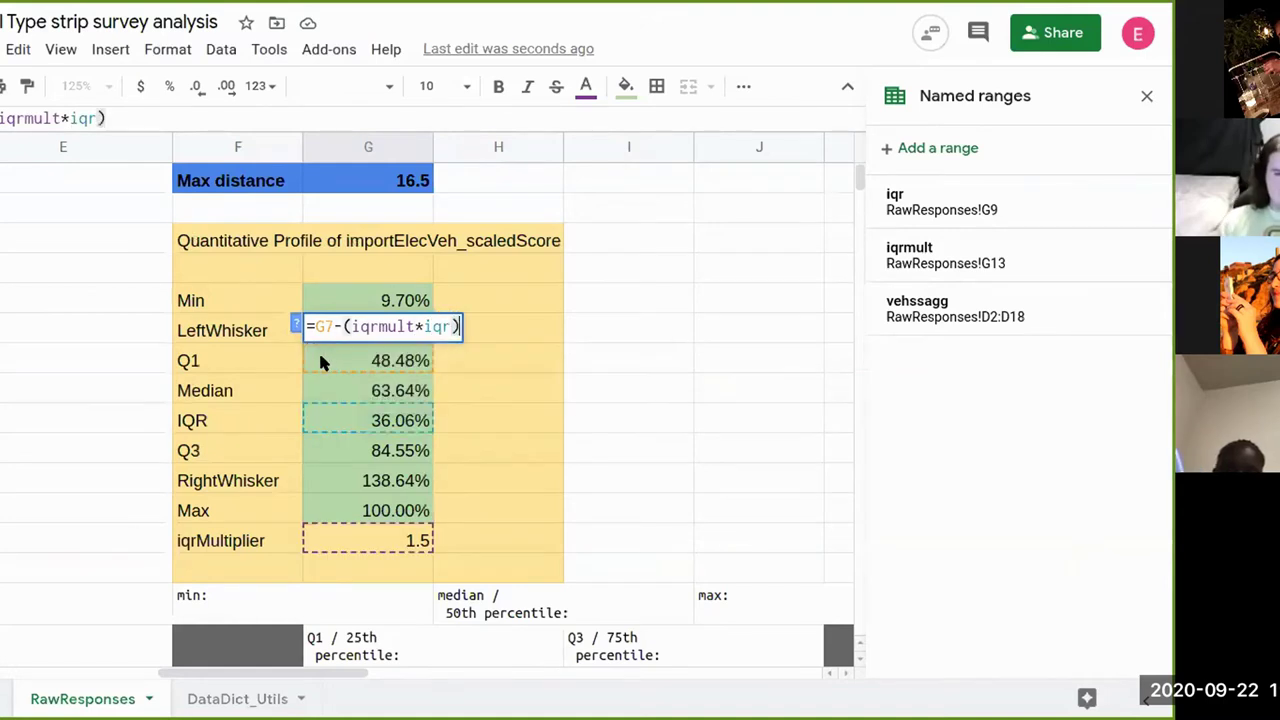
{"action": "key", "text": "Return"}
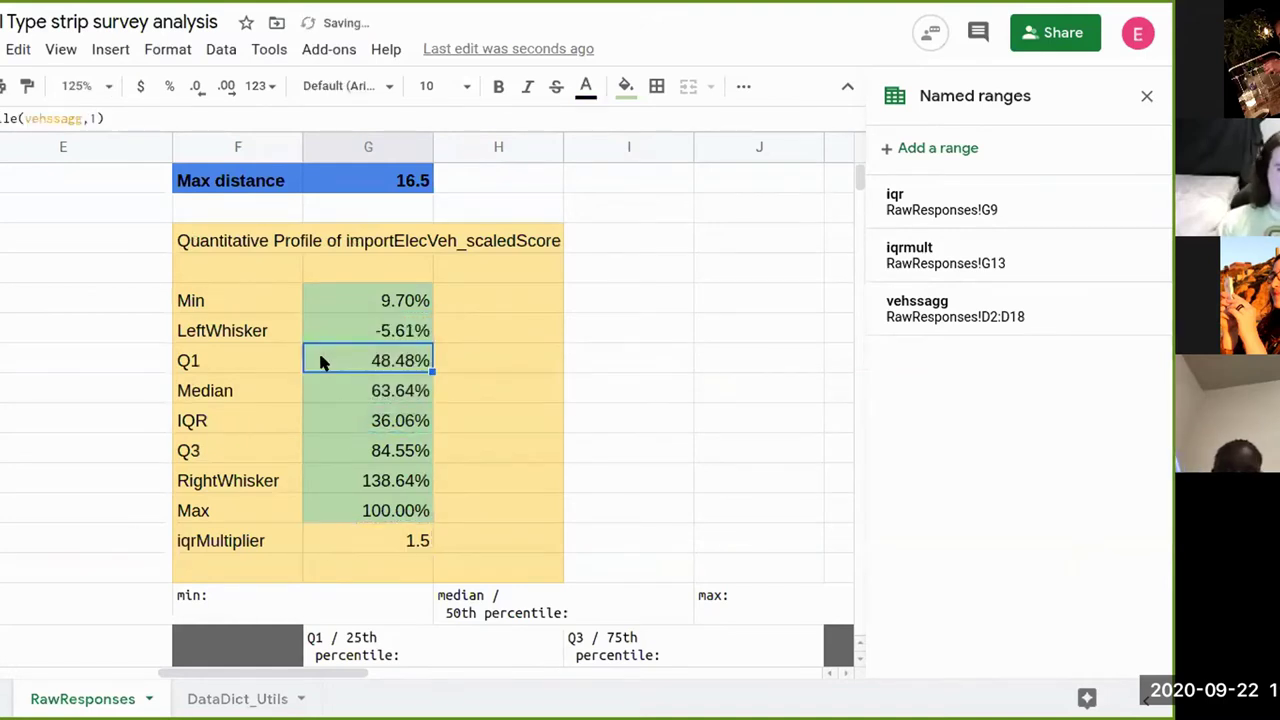
- Examine the LeftWhisker, RightWhisker and iqrMultiplier cells and the arguments of the quartile formula for Q1 in G7
{"action": "left_click", "coordinate": [416, 331]}
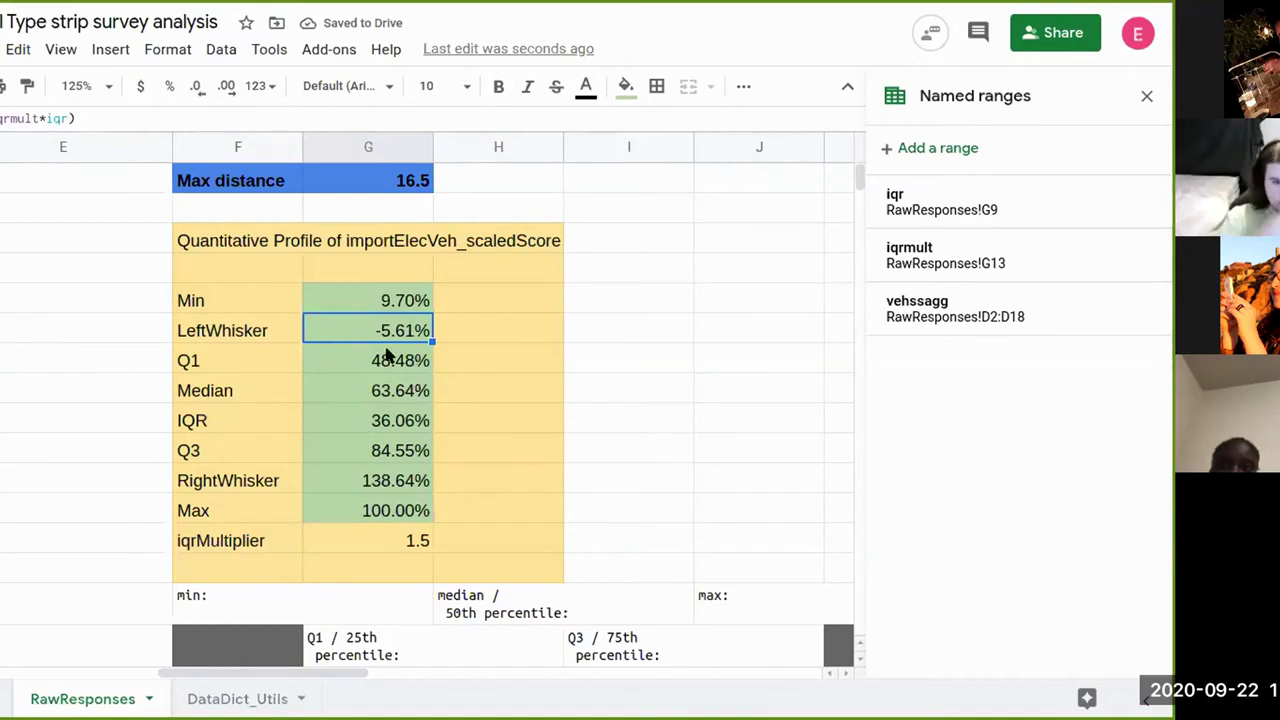
{"action": "left_click", "coordinate": [391, 481]}
{"action": "left_click", "coordinate": [352, 533]}
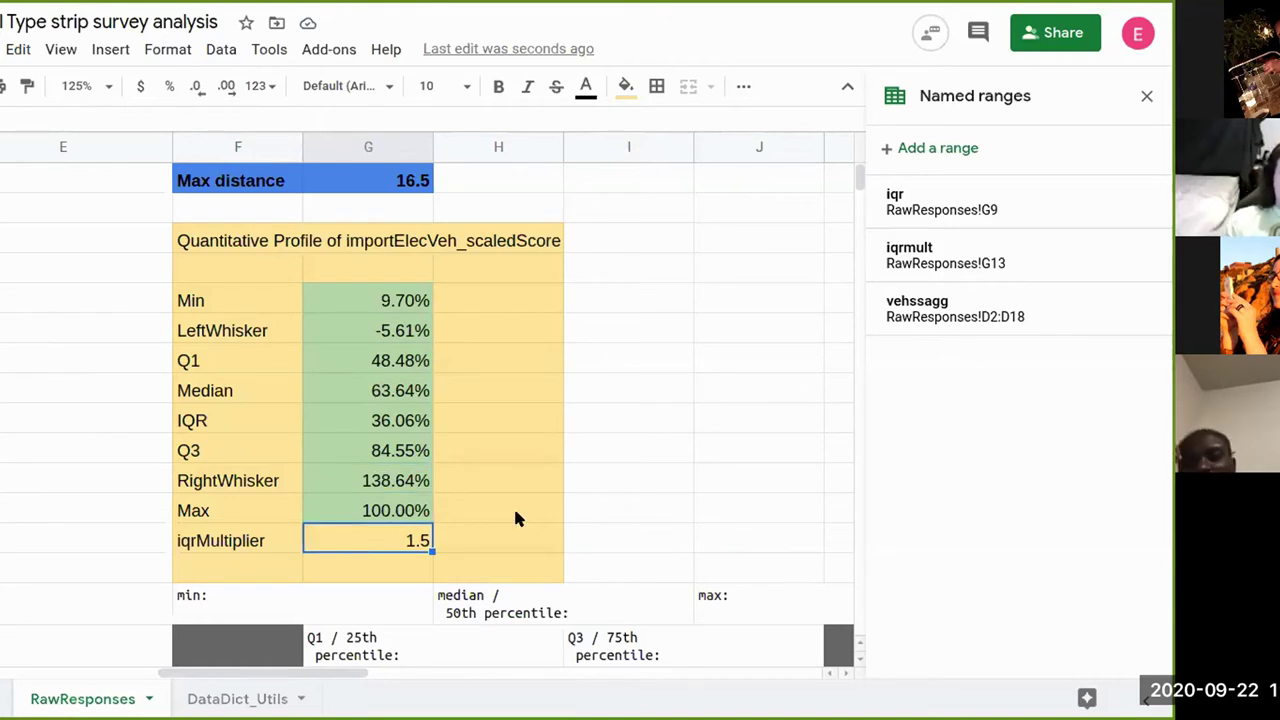
{"action": "scroll", "coordinate": [515, 518], "scroll_direction": "down", "scroll_amount": 1}
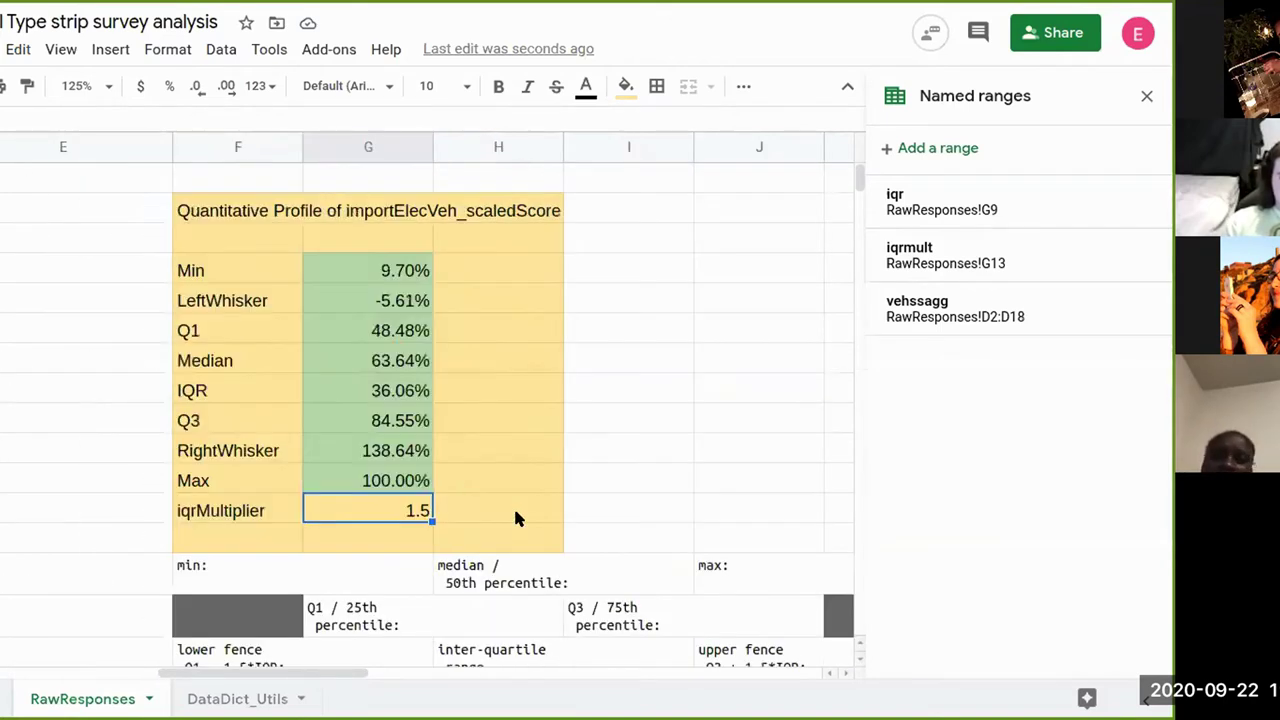
{"action": "left_click", "coordinate": [369, 340]}
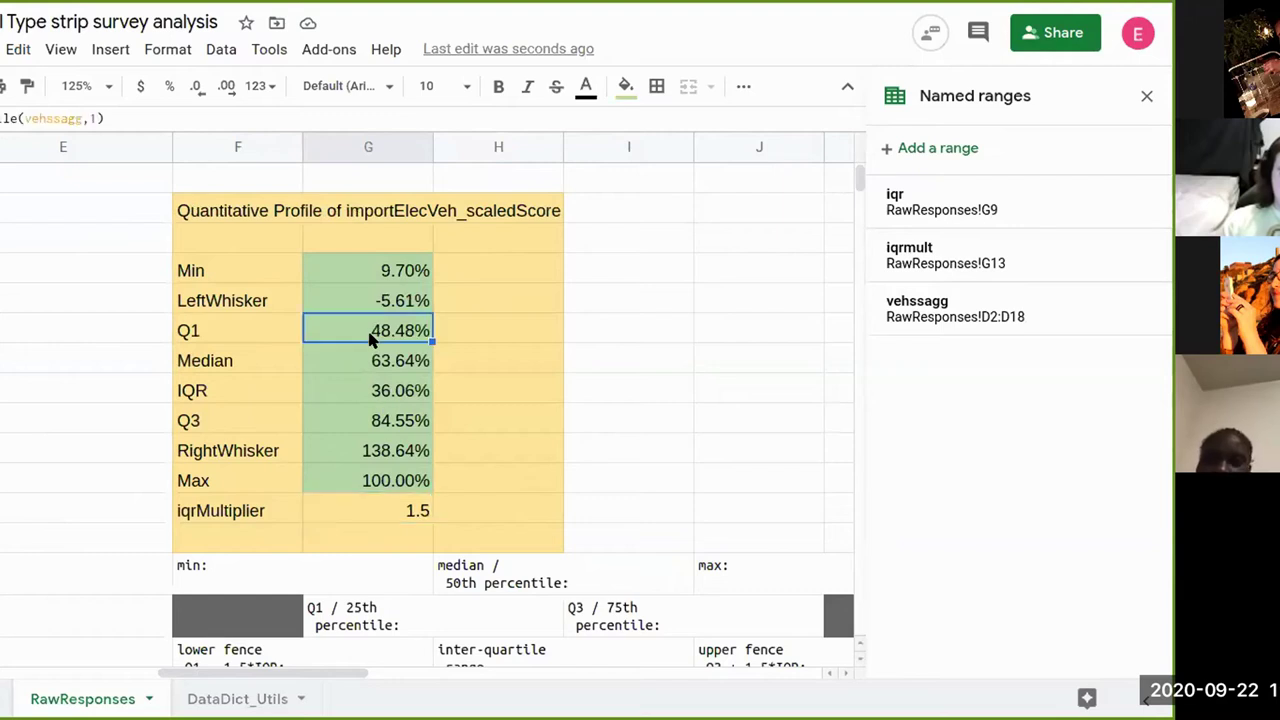
{"action": "key", "text": "Return"}
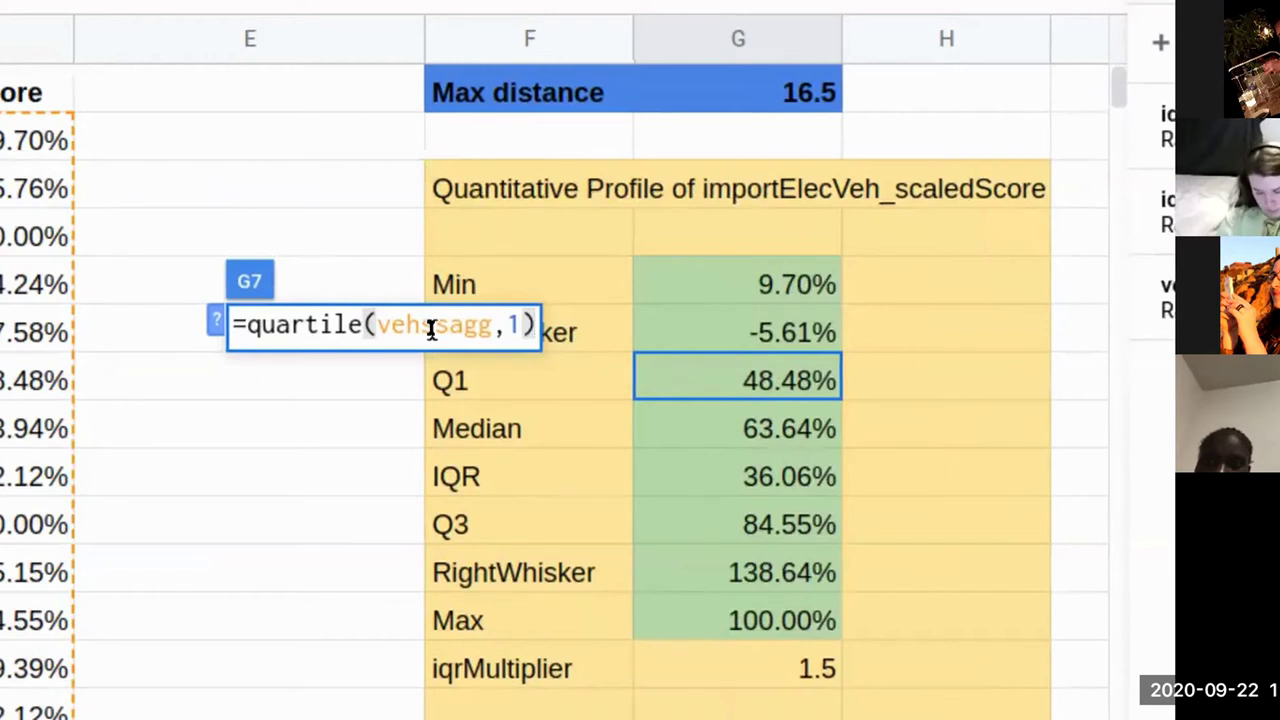
{"action": "left_click", "coordinate": [431, 330]}
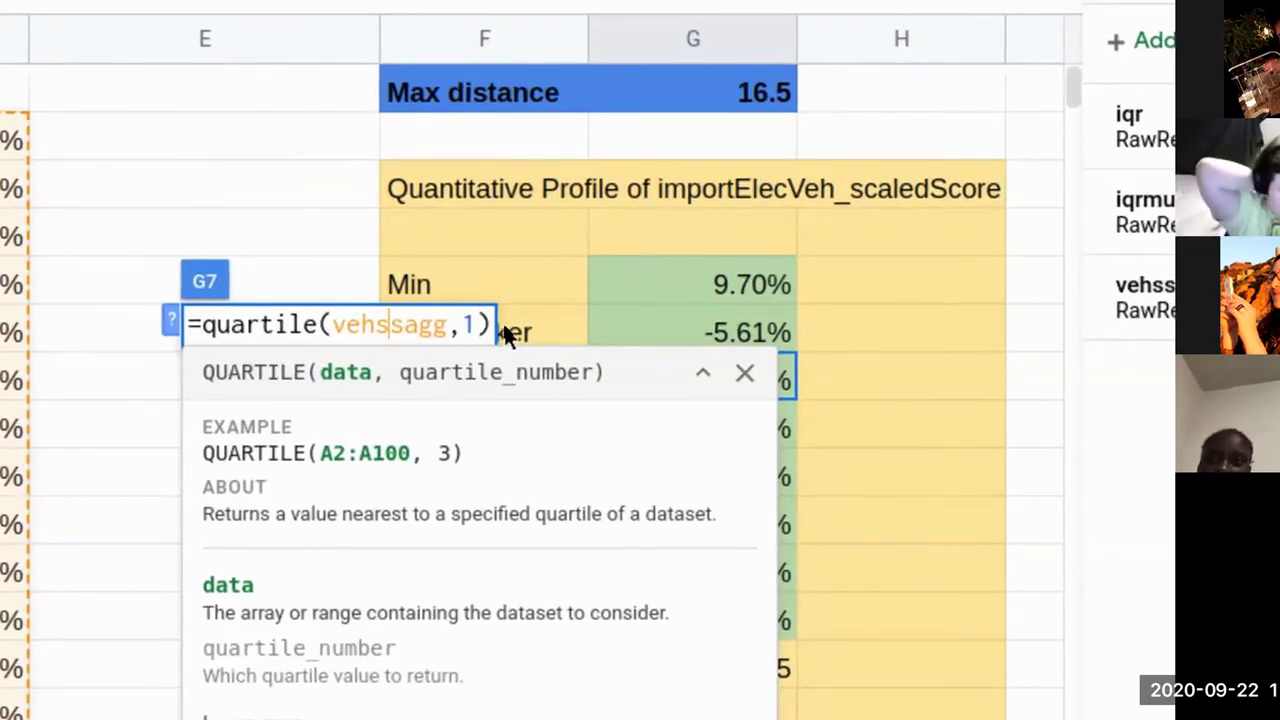
{"action": "left_click", "coordinate": [609, 353]}
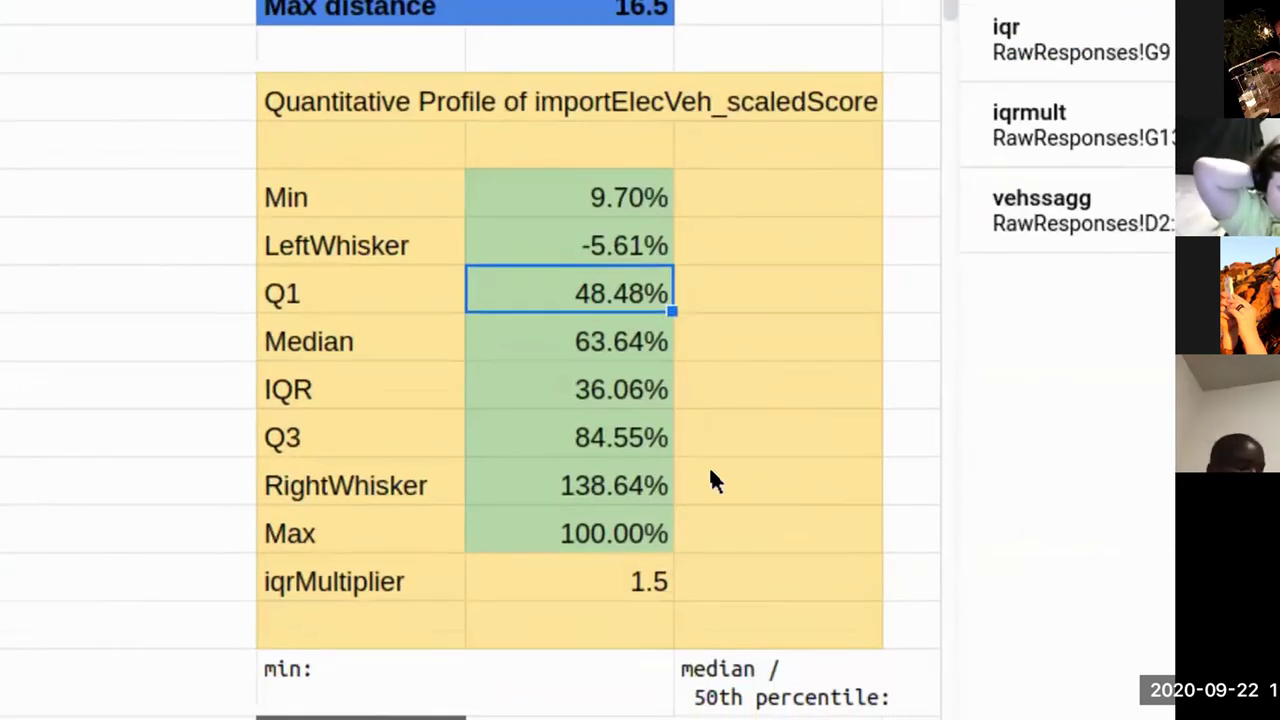
{"action": "scroll", "coordinate": [712, 480], "scroll_direction": "up", "scroll_amount": 1}
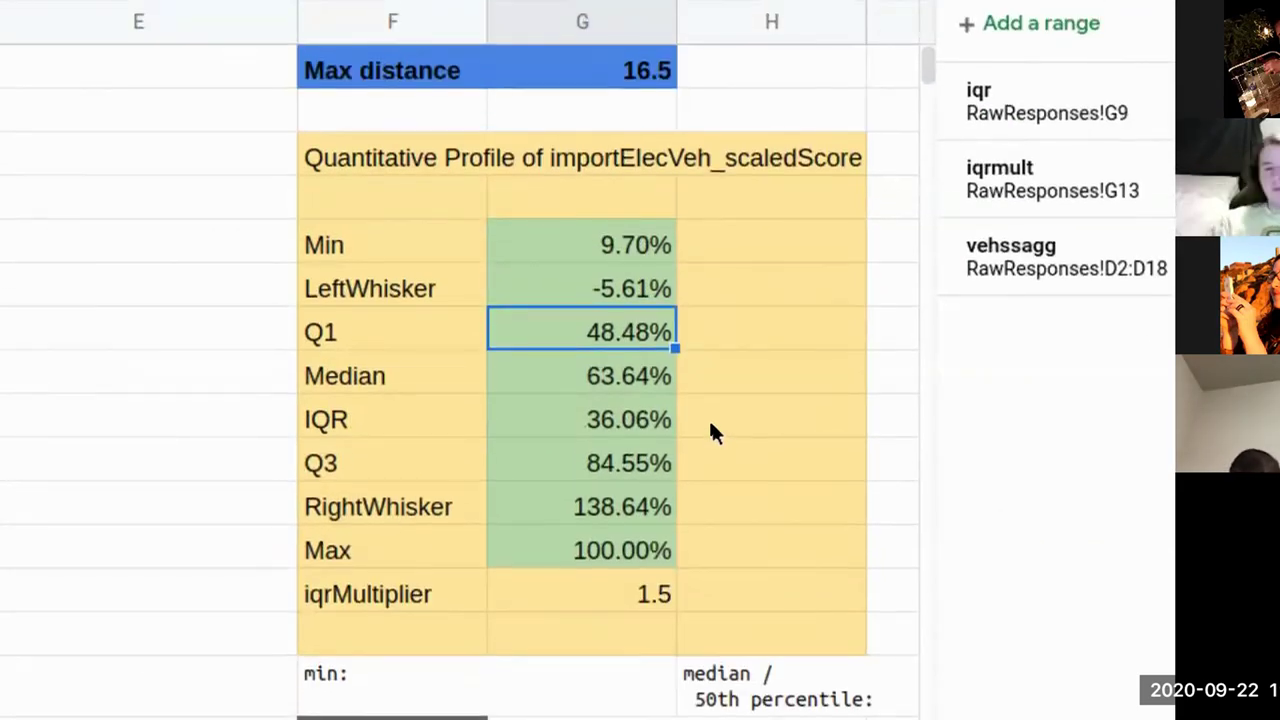
{"action": "scroll", "coordinate": [711, 425], "scroll_direction": "down", "scroll_amount": 3}
{"action": "scroll", "coordinate": [711, 425], "scroll_direction": "up", "scroll_amount": 3}
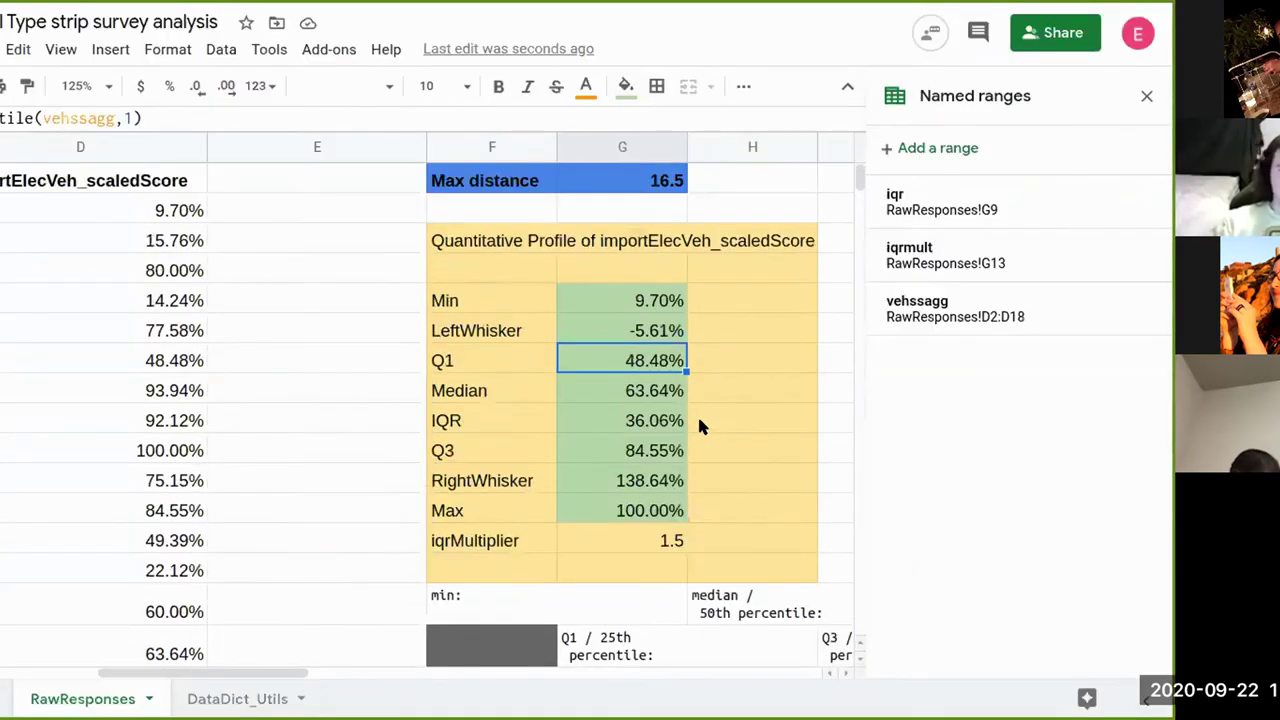
- Review the profile block's entries from Min and LeftWhisker through Q3, RightWhisker and Max
{"action": "left_click", "coordinate": [703, 424]}
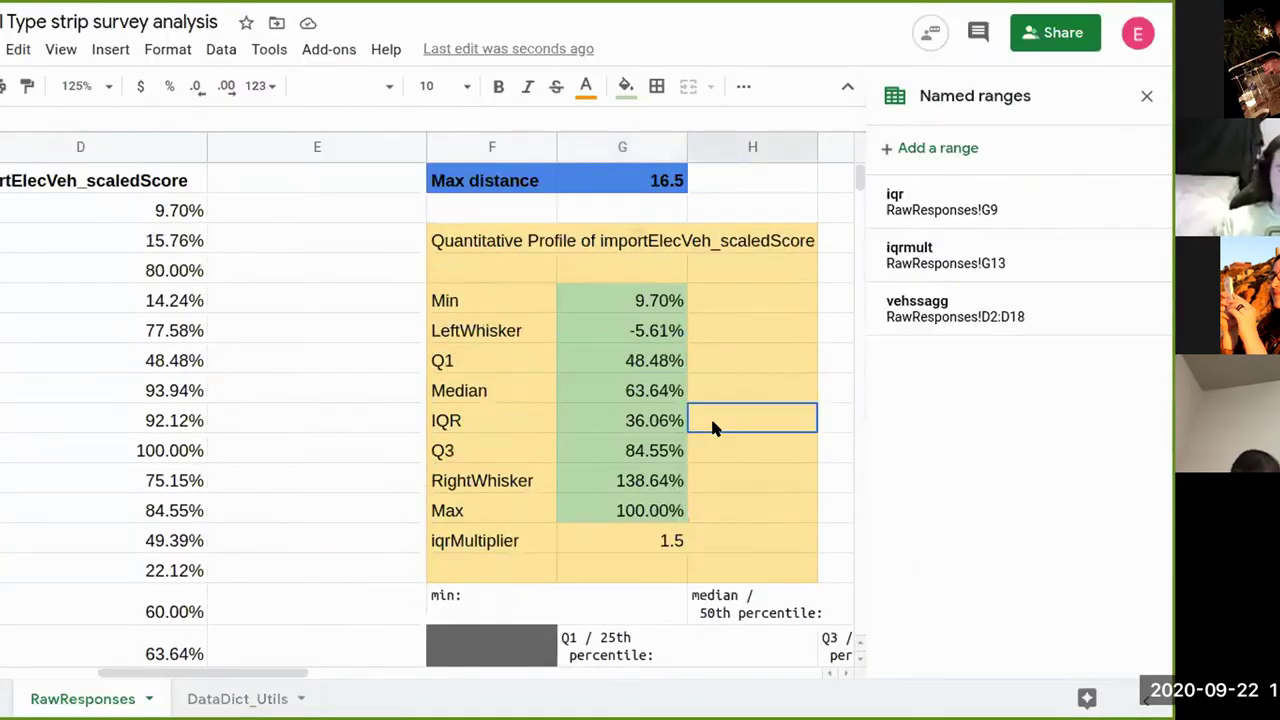
{"action": "left_click", "coordinate": [562, 334]}
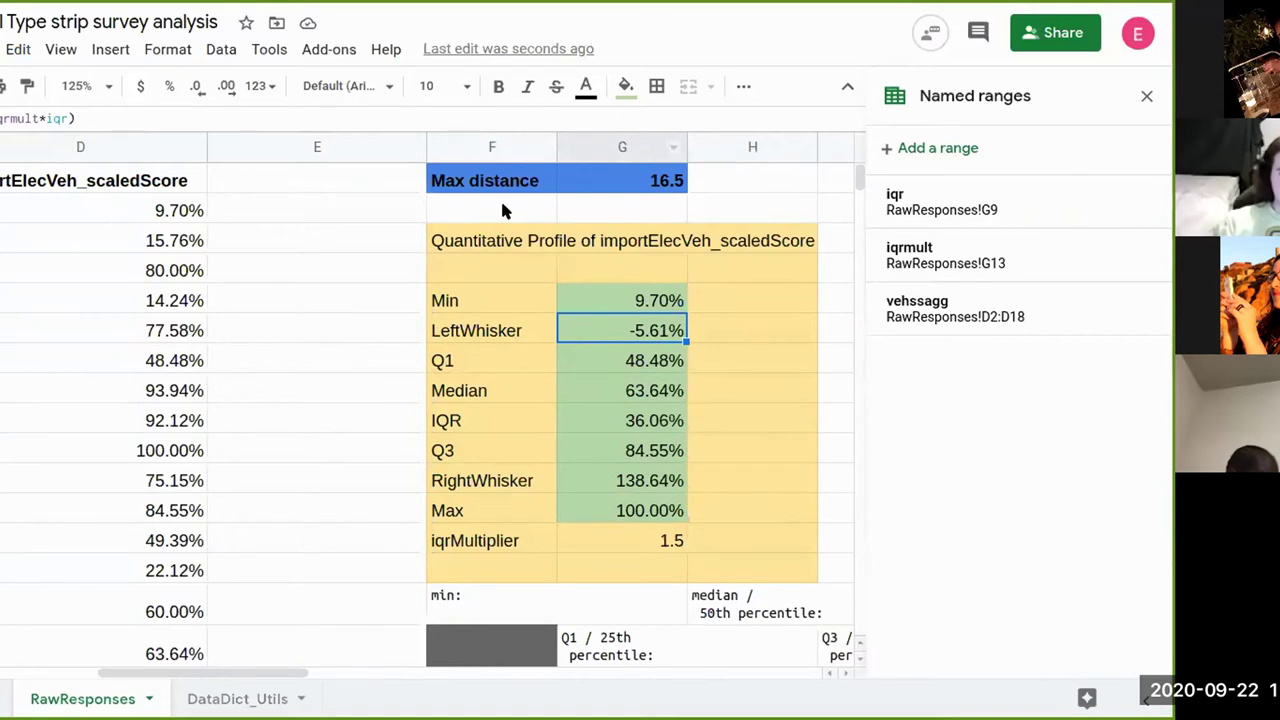
{"action": "left_click", "coordinate": [519, 360]}
{"action": "left_click", "coordinate": [502, 304]}
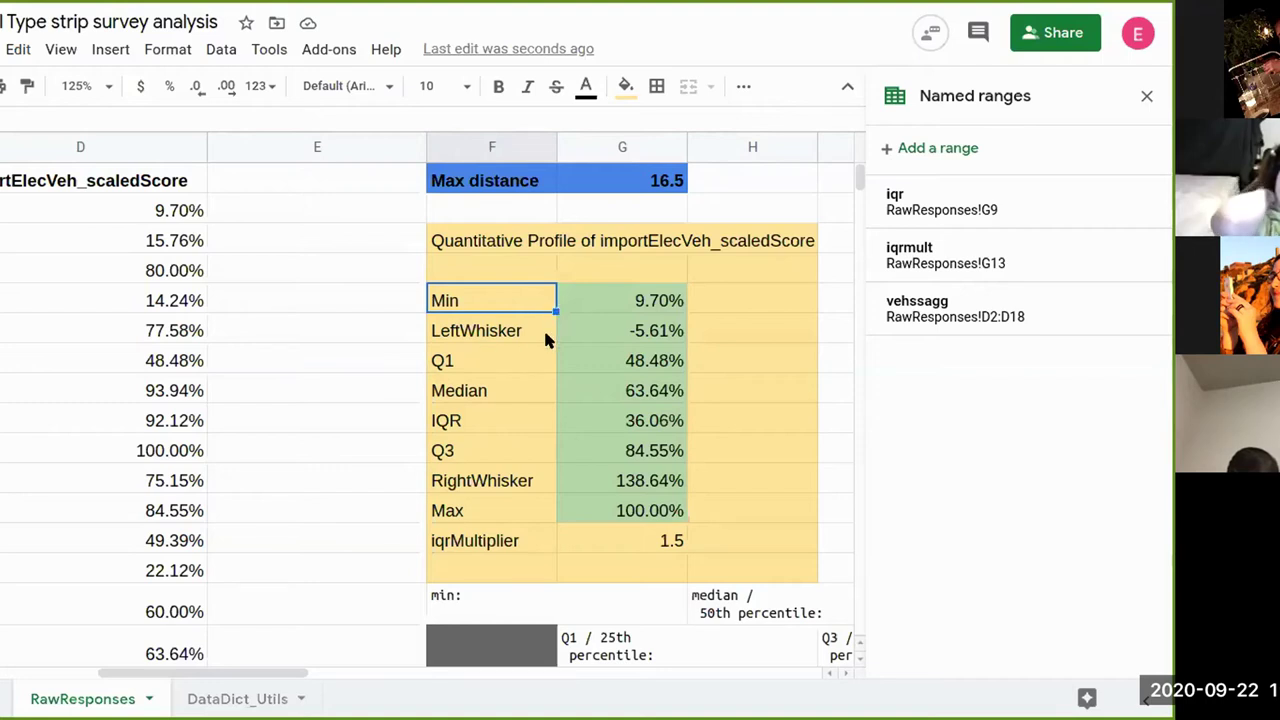
{"action": "left_click", "coordinate": [473, 455]}
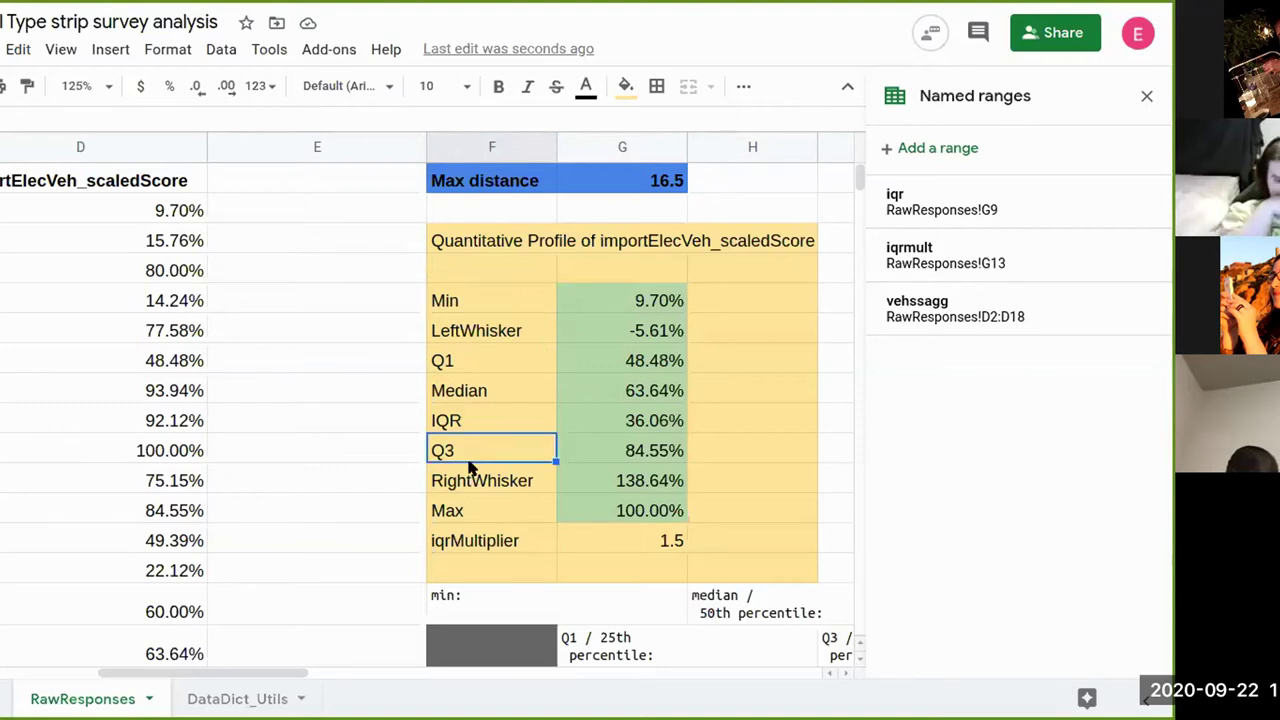
{"action": "left_click", "coordinate": [478, 484]}
{"action": "left_click", "coordinate": [537, 520]}
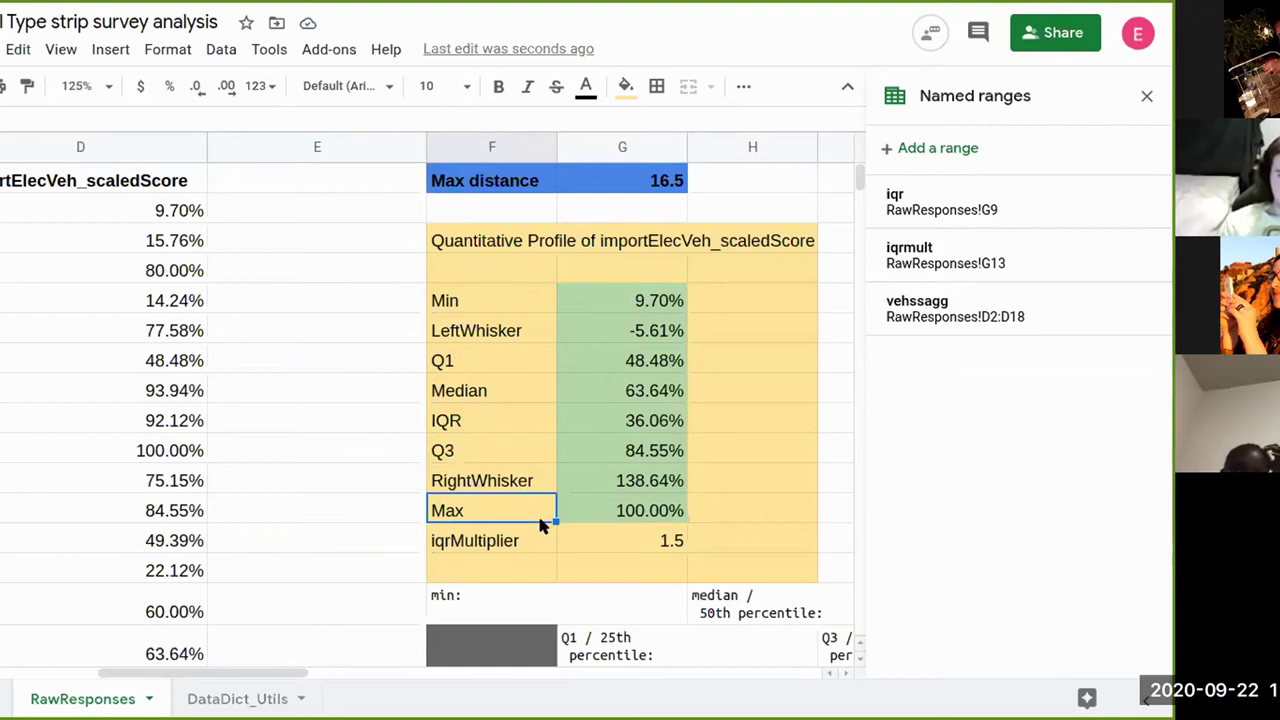
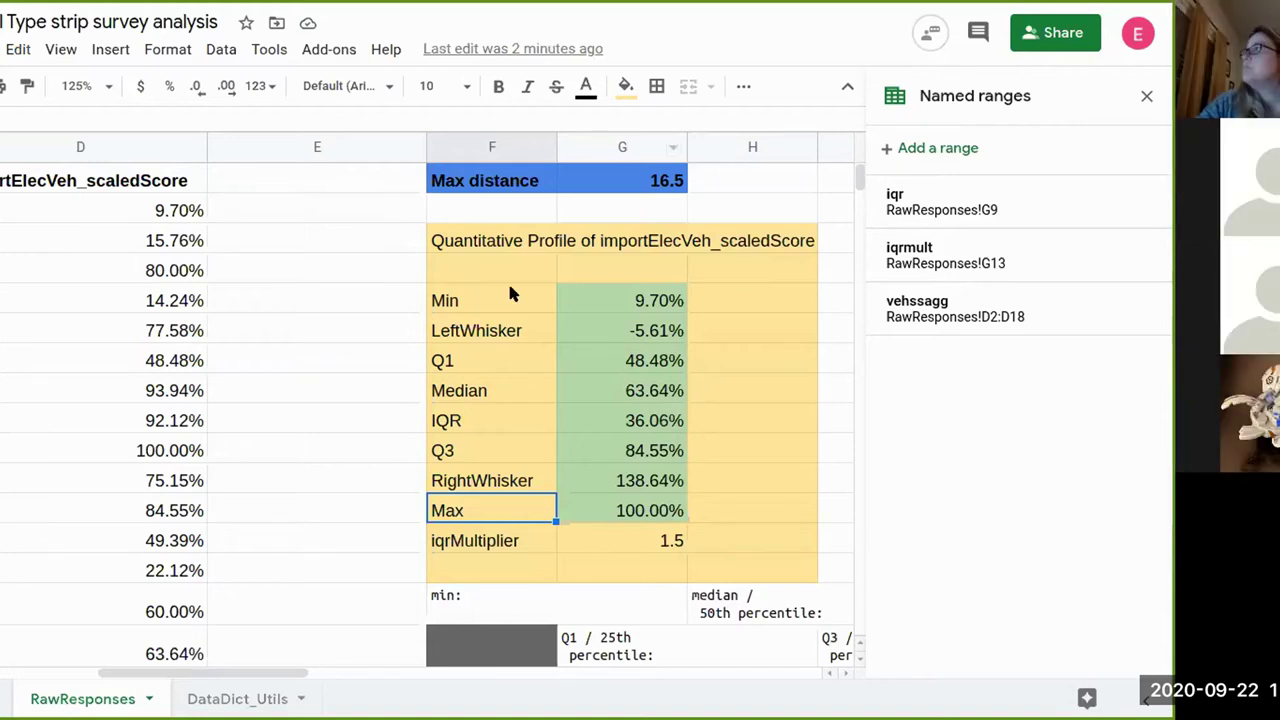
- Add the label n in cell F4, directly above Min in the profile block
{"action": "left_click", "coordinate": [484, 270]}
{"action": "type", "text": "n"}
{"action": "key", "text": "Tab"}
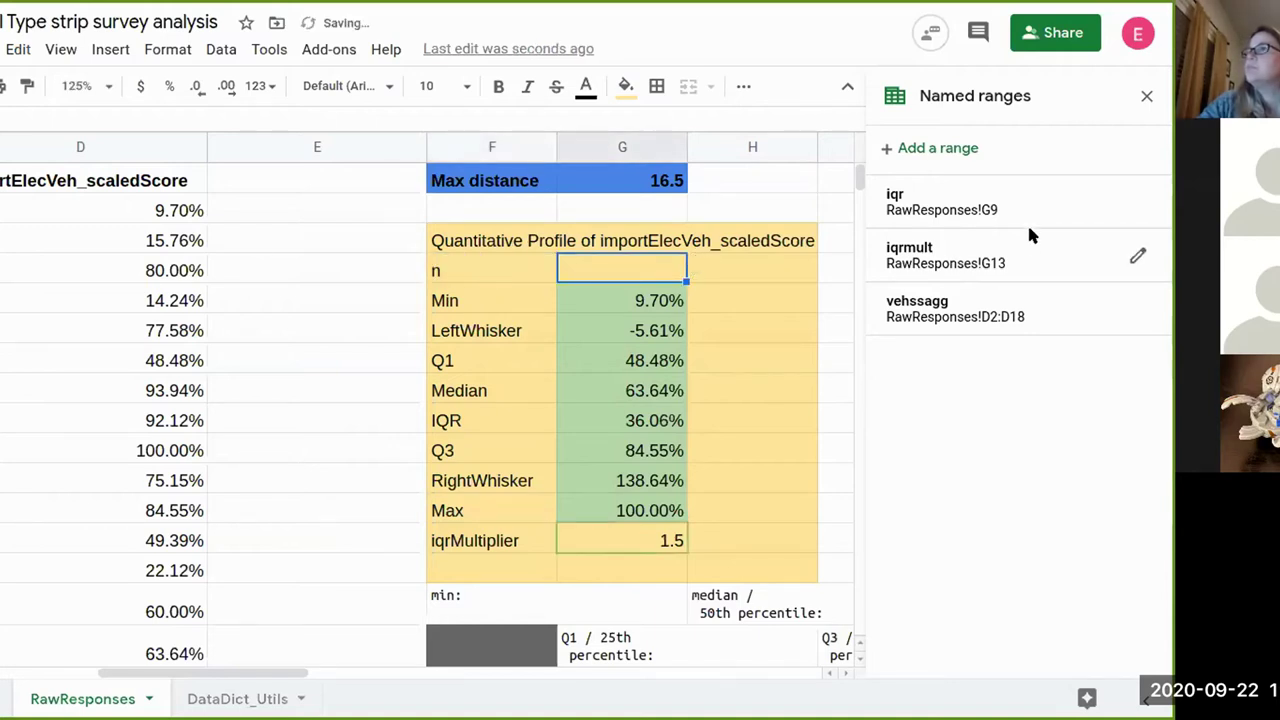
- Close the named ranges list and set the sheet's zoom to 150%
{"action": "left_click", "coordinate": [1145, 96]}
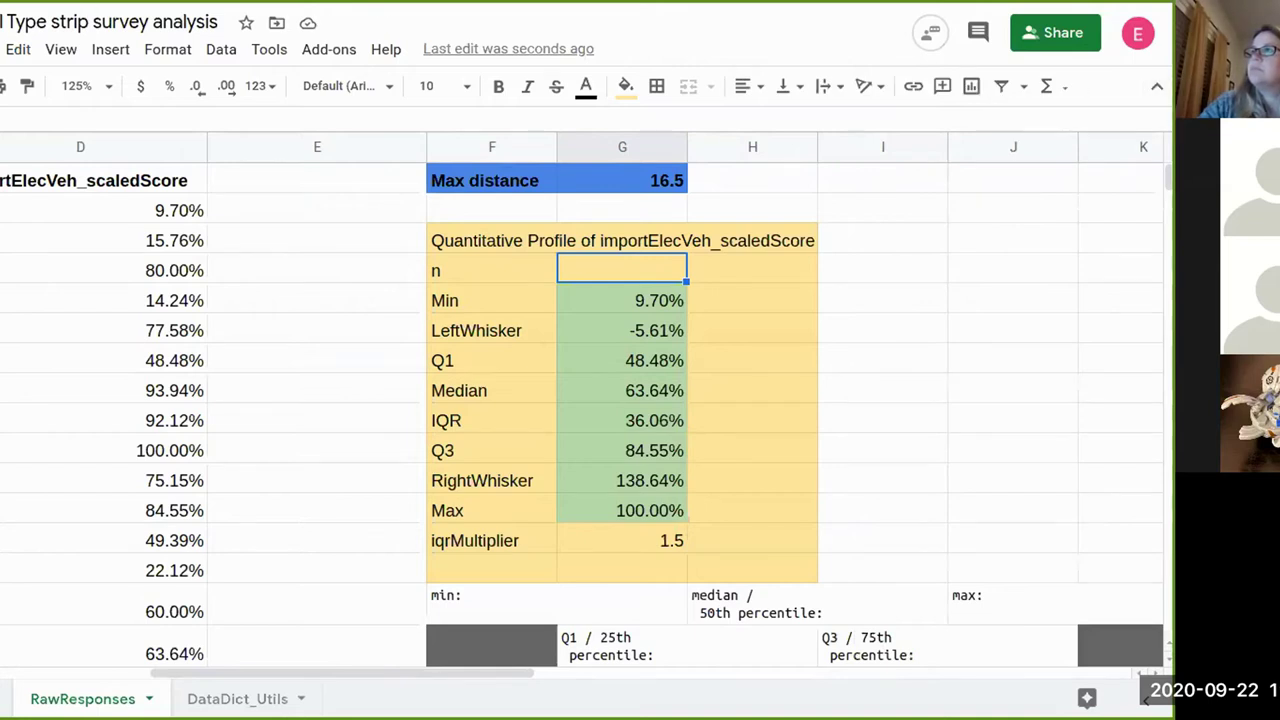
{"action": "left_click", "coordinate": [68, 52]}
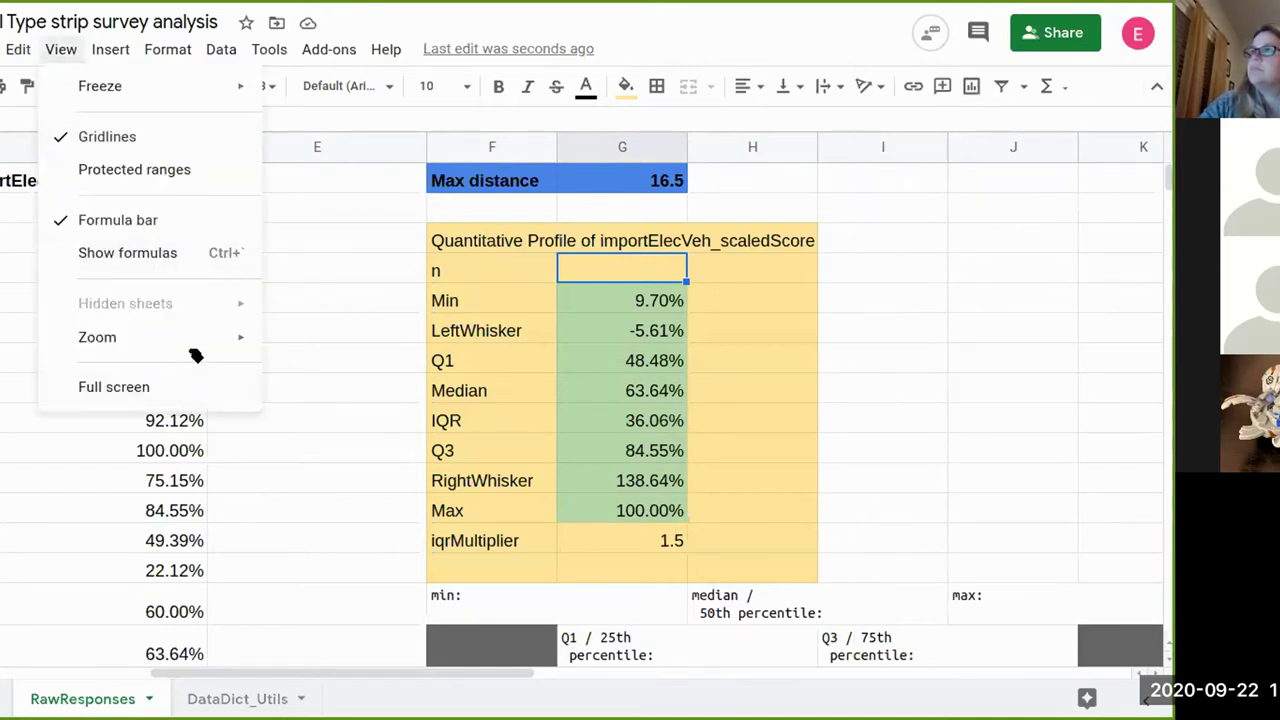
{"action": "mouse_move", "coordinate": [214, 341]}
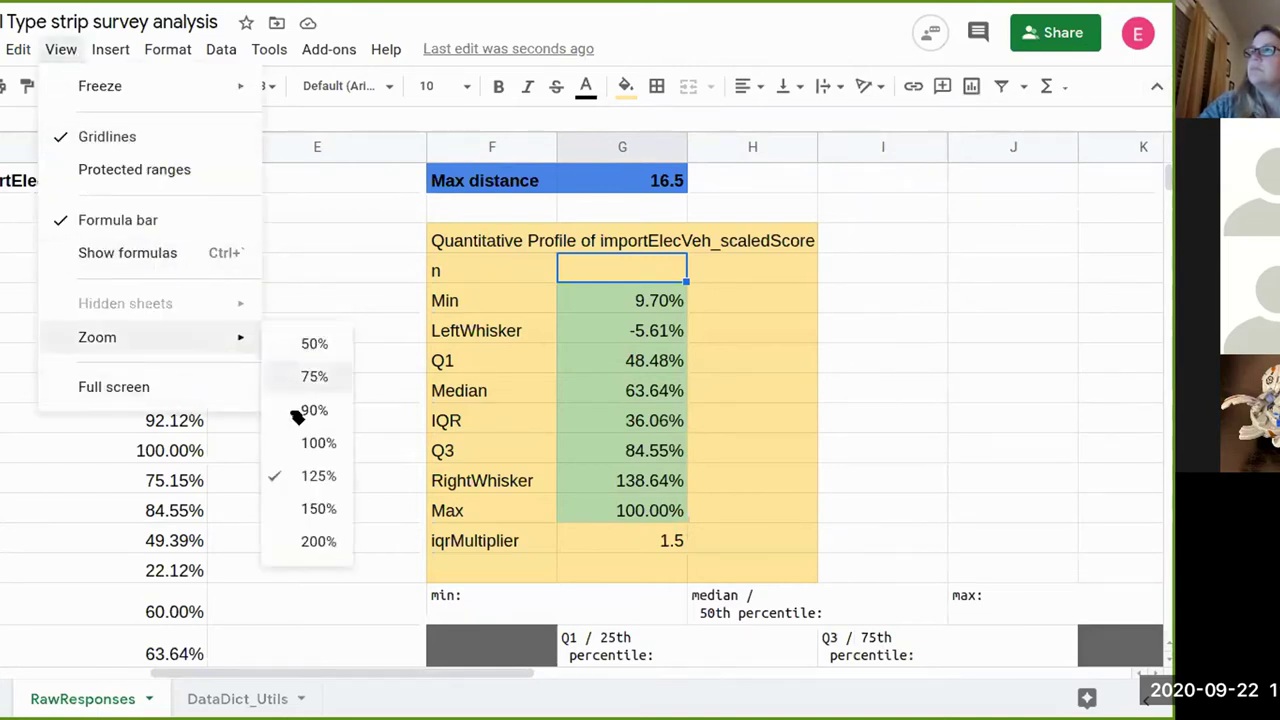
{"action": "left_click", "coordinate": [315, 512]}
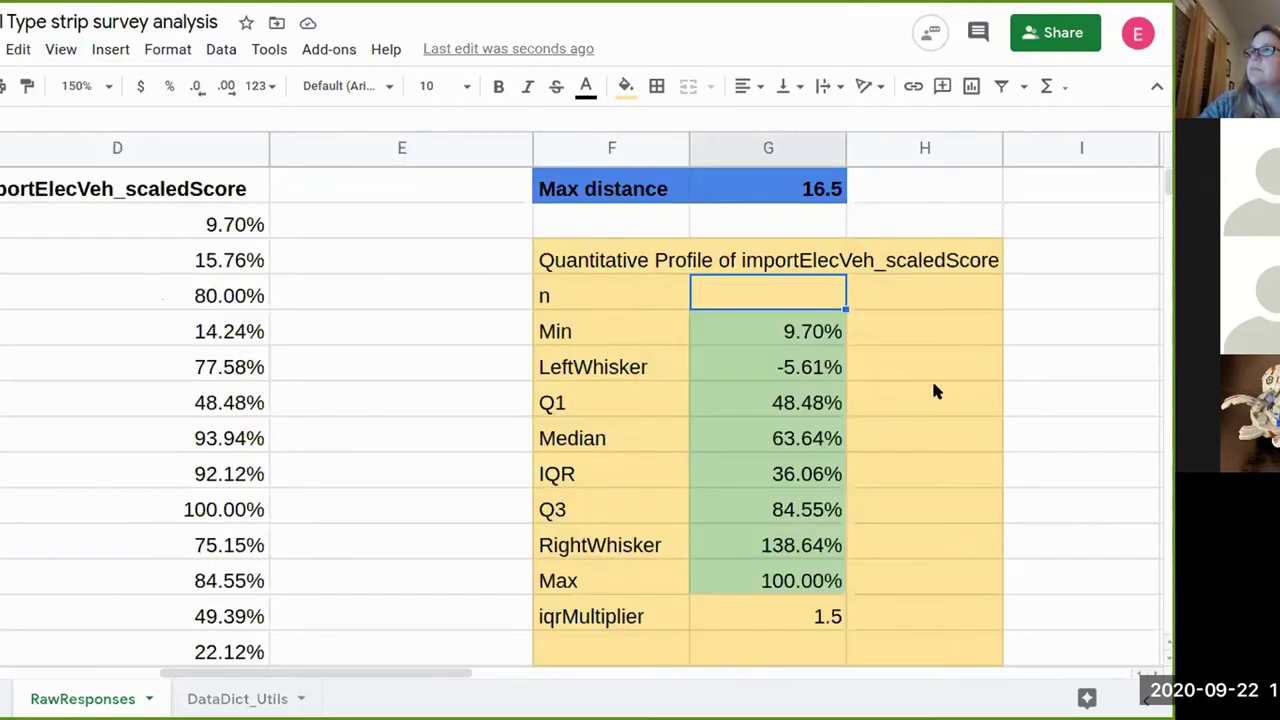
- Browse the function categories and open the Google Sheets function list in the online help
{"action": "left_click", "coordinate": [181, 52]}
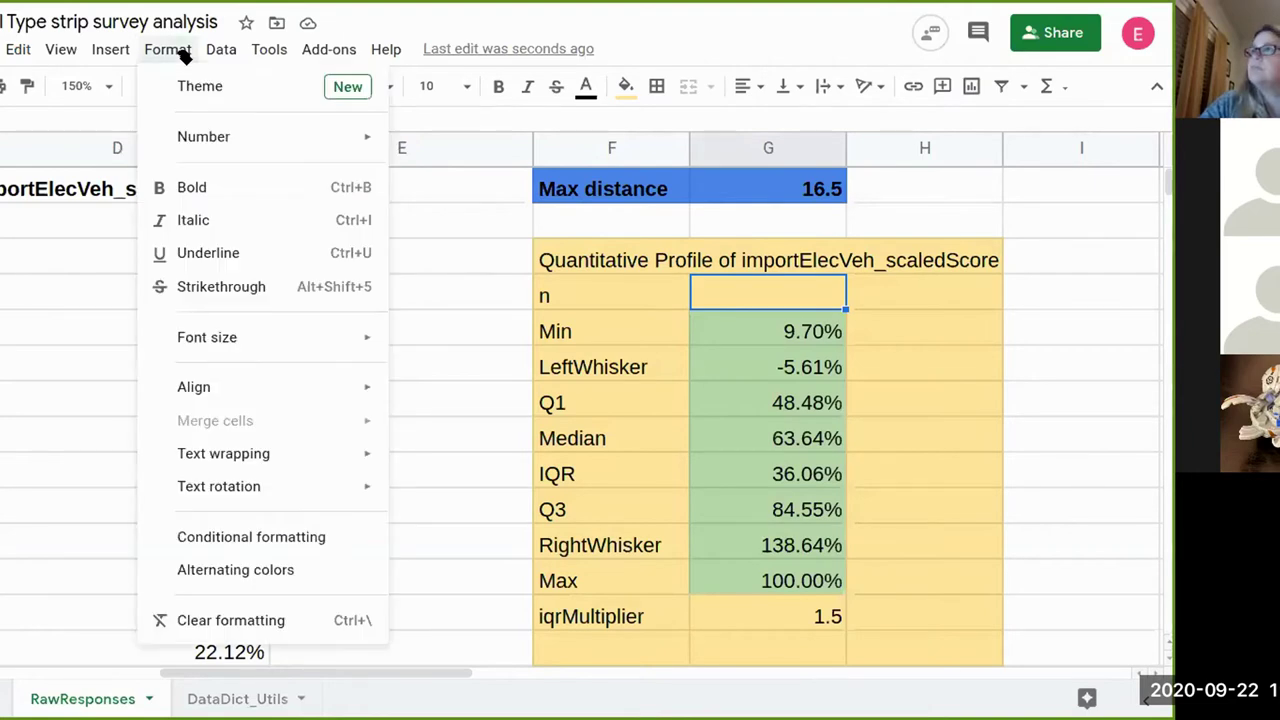
{"action": "left_click", "coordinate": [275, 51]}
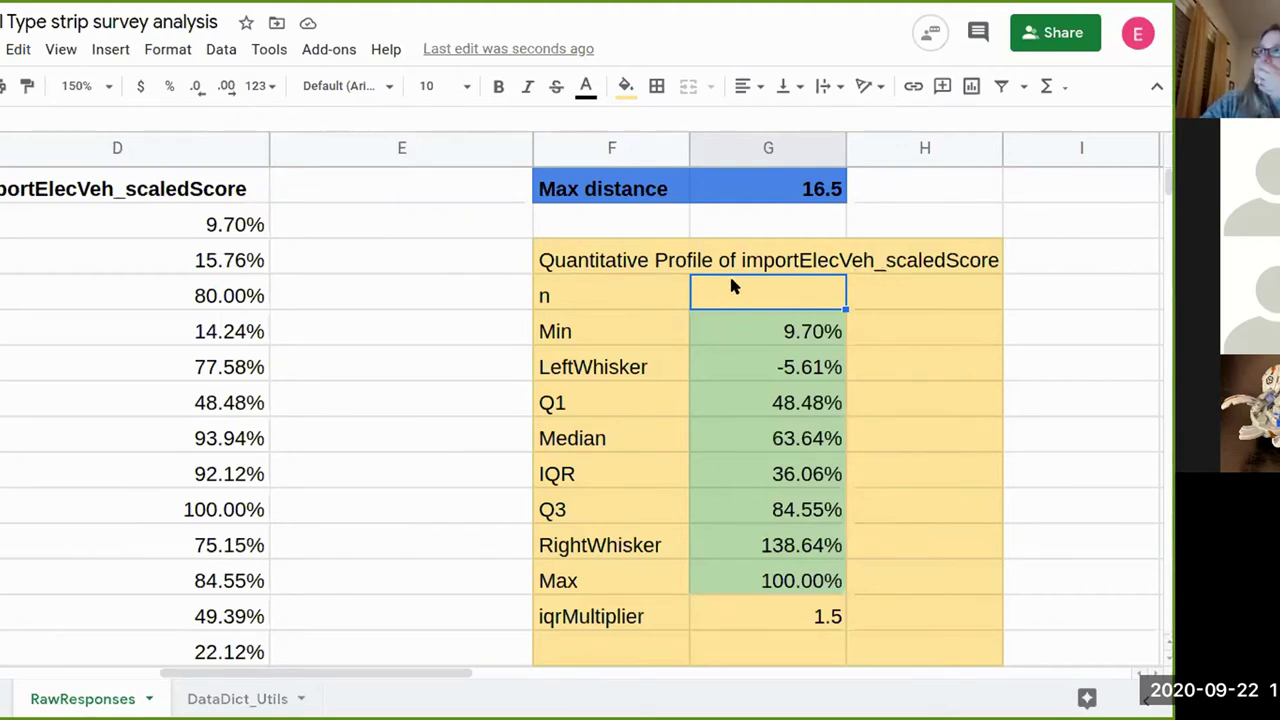
{"action": "left_click", "coordinate": [271, 51]}
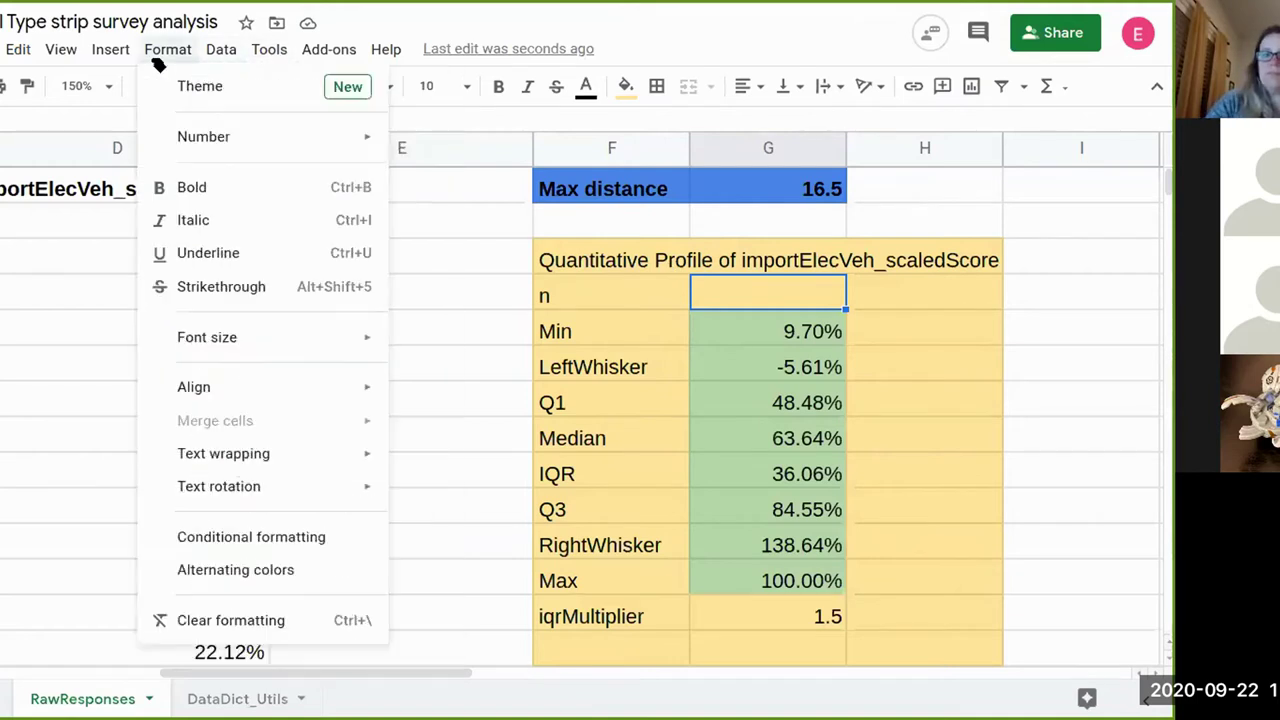
{"action": "mouse_move", "coordinate": [130, 58]}
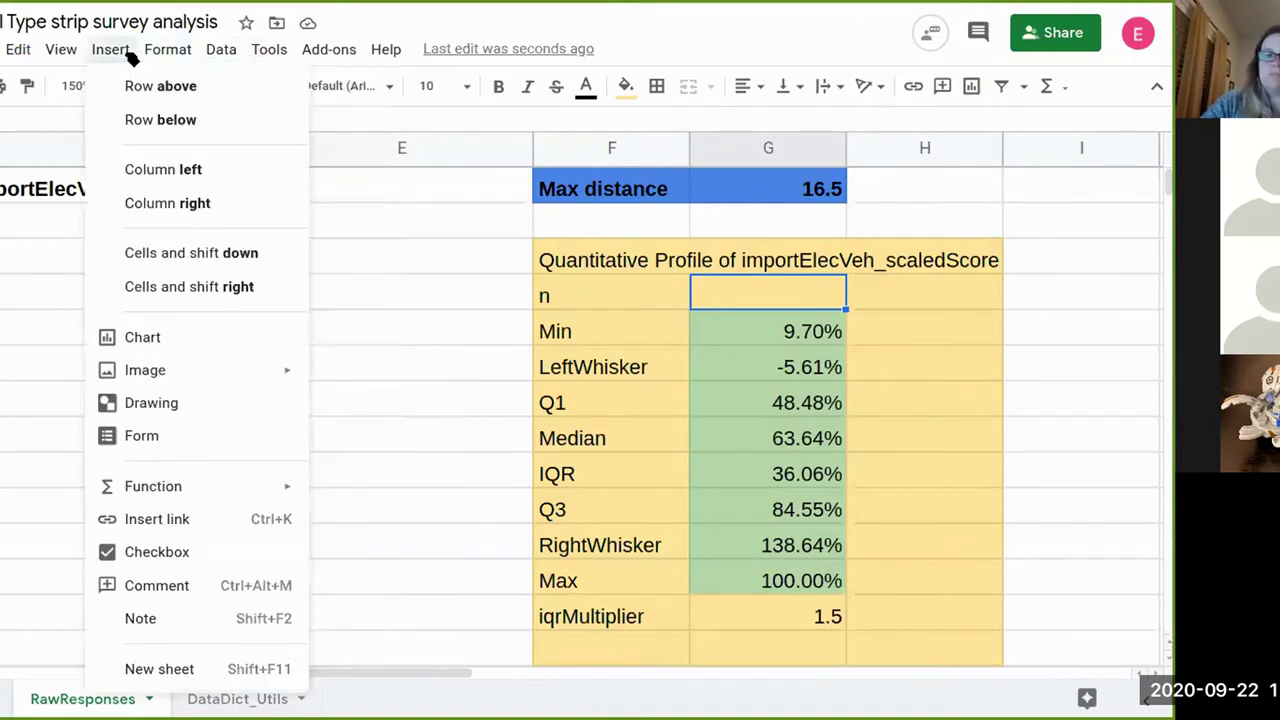
{"action": "mouse_move", "coordinate": [289, 488]}
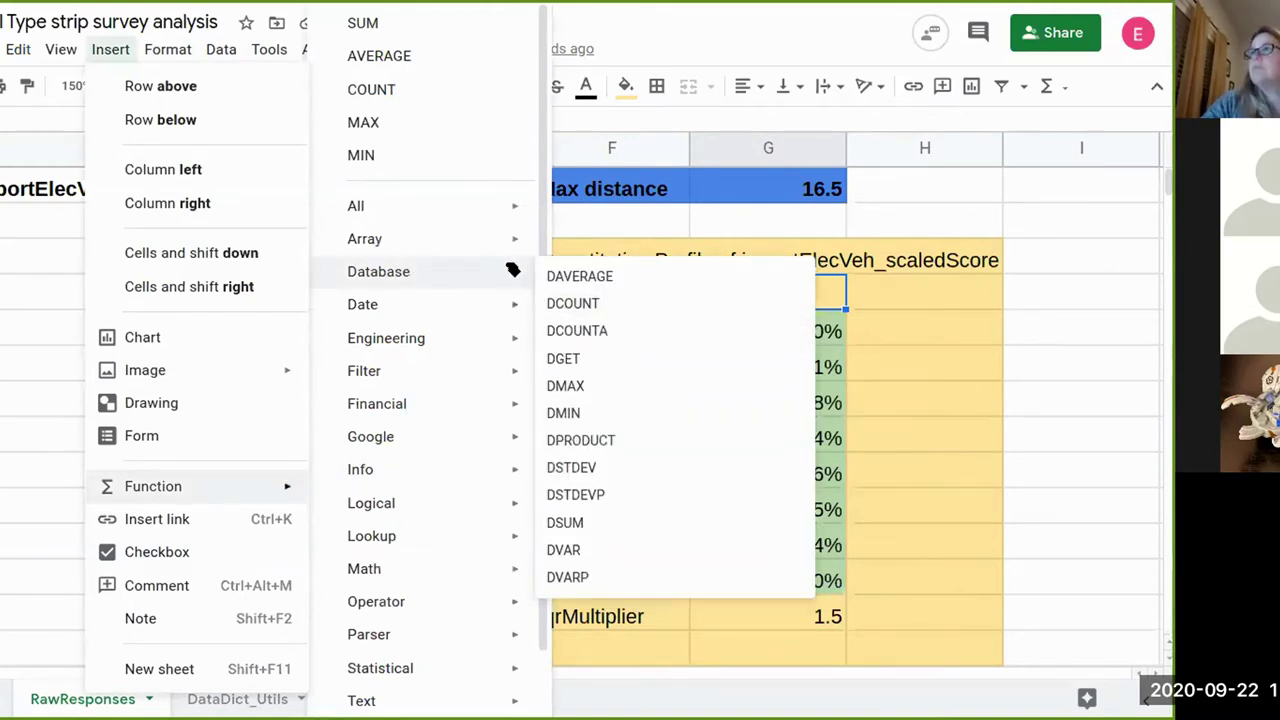
{"action": "mouse_move", "coordinate": [400, 550]}
{"action": "scroll", "coordinate": [400, 555], "scroll_direction": "down", "scroll_amount": 1}
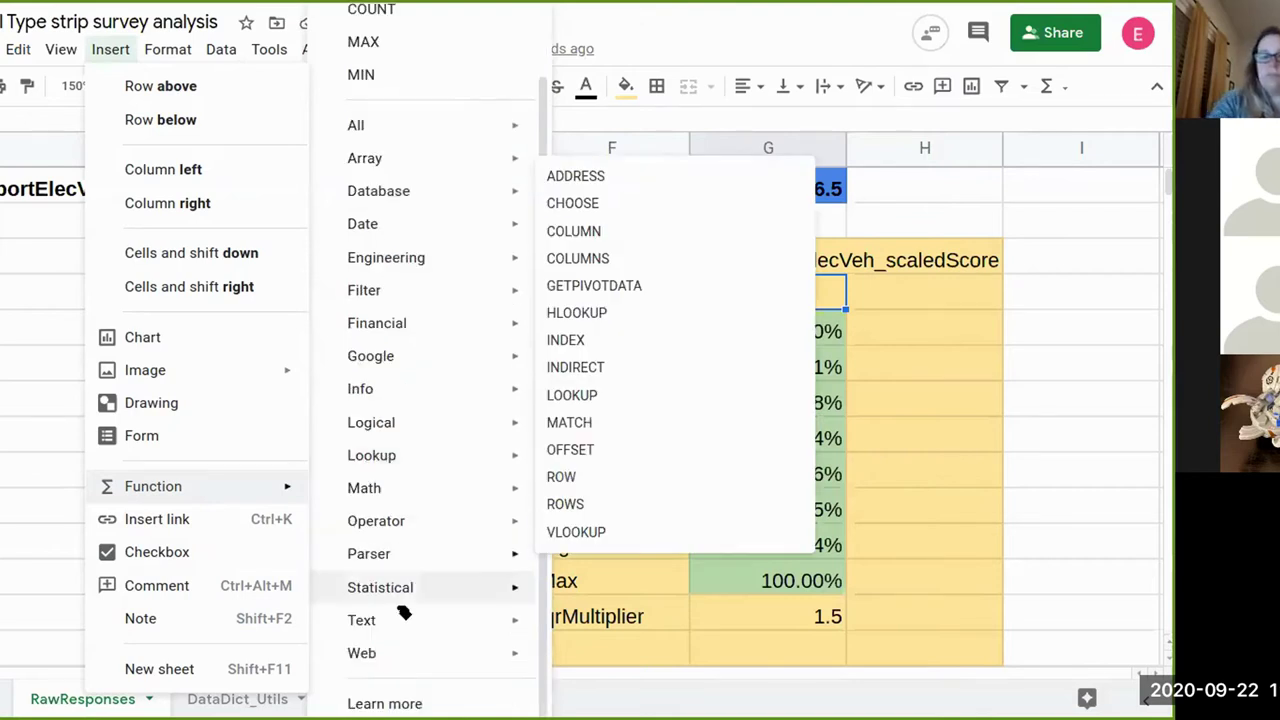
{"action": "left_click", "coordinate": [408, 706]}
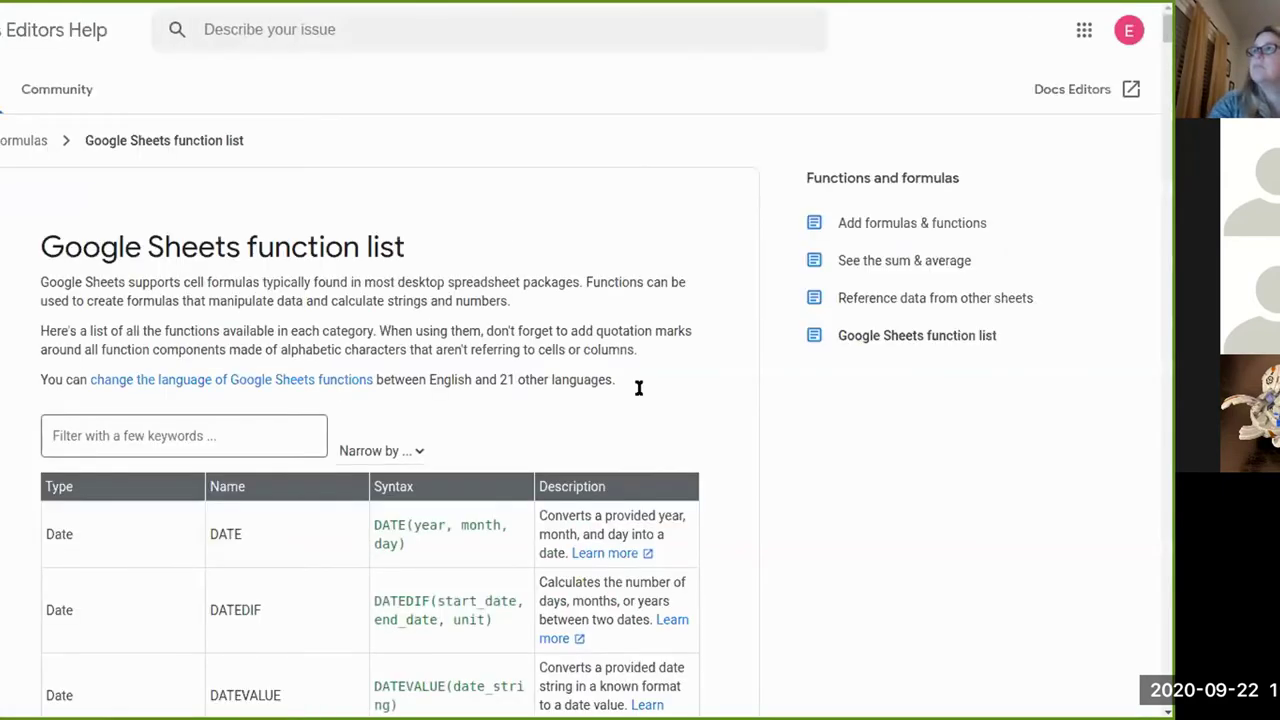
- Narrow the Google Sheets function list to the Statistical type
{"action": "scroll", "coordinate": [665, 410], "scroll_direction": "down", "scroll_amount": 2}
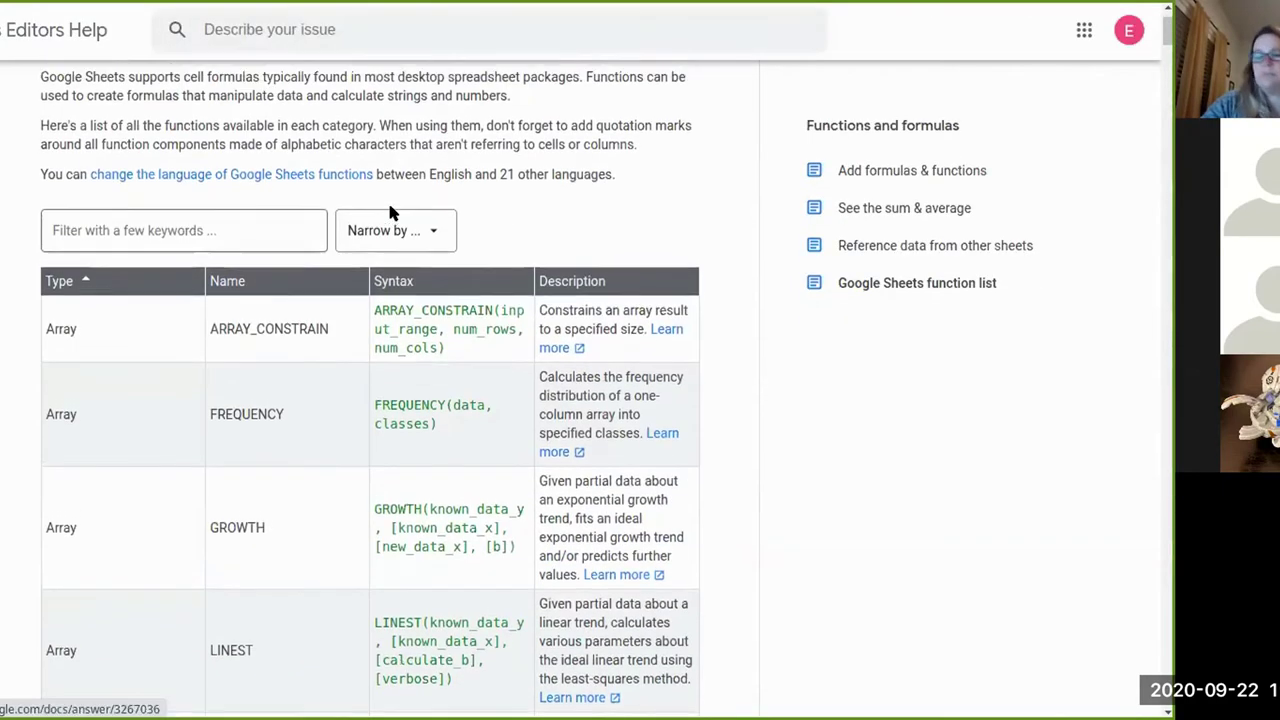
{"action": "left_click", "coordinate": [405, 252]}
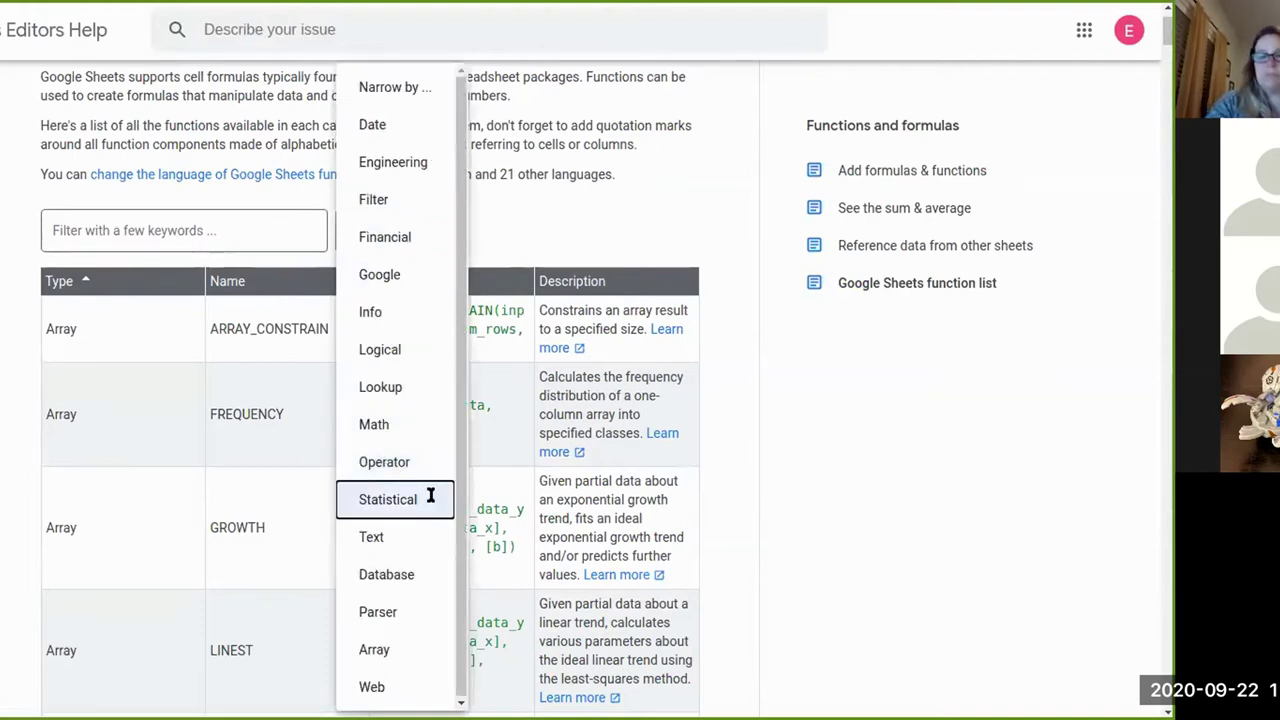
{"action": "left_click", "coordinate": [430, 496]}
- Look through the statistical functions from AVEDEV past COUNT and COUNTA to the F functions, and return to the start of the list
{"action": "scroll", "coordinate": [397, 450], "scroll_direction": "down", "scroll_amount": 9}
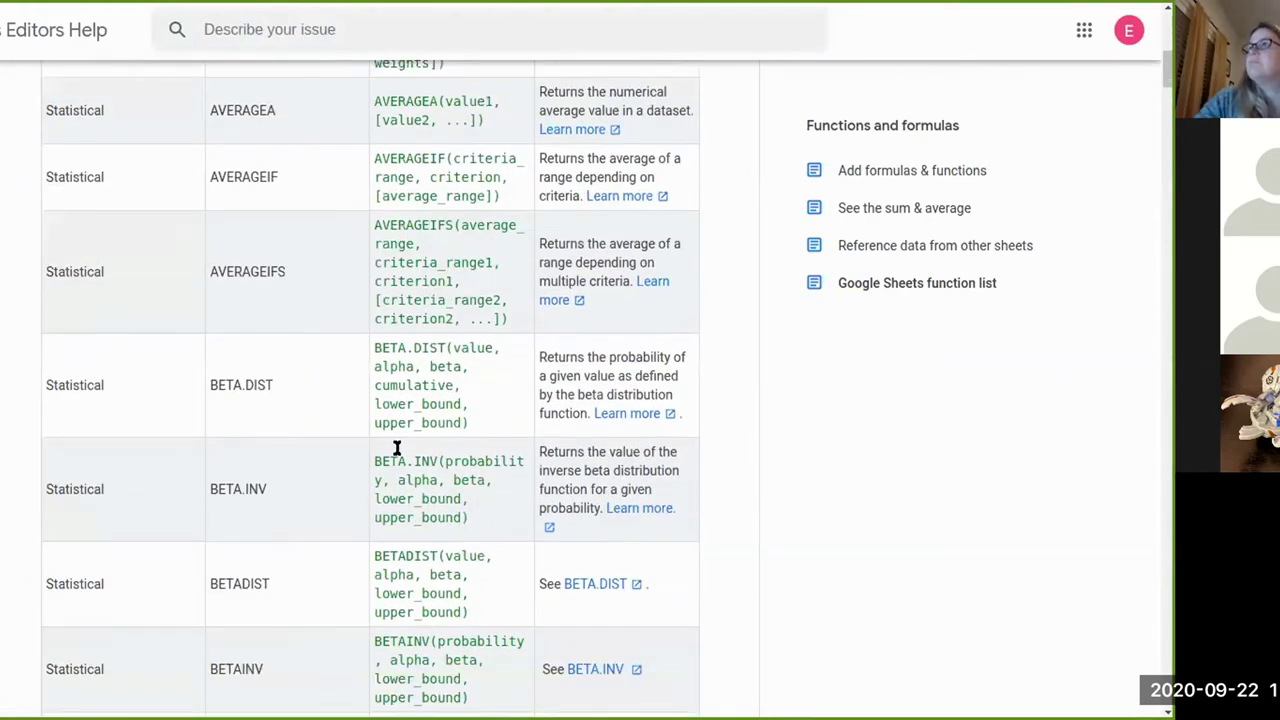
{"action": "scroll", "coordinate": [397, 450], "scroll_direction": "down", "scroll_amount": 15}
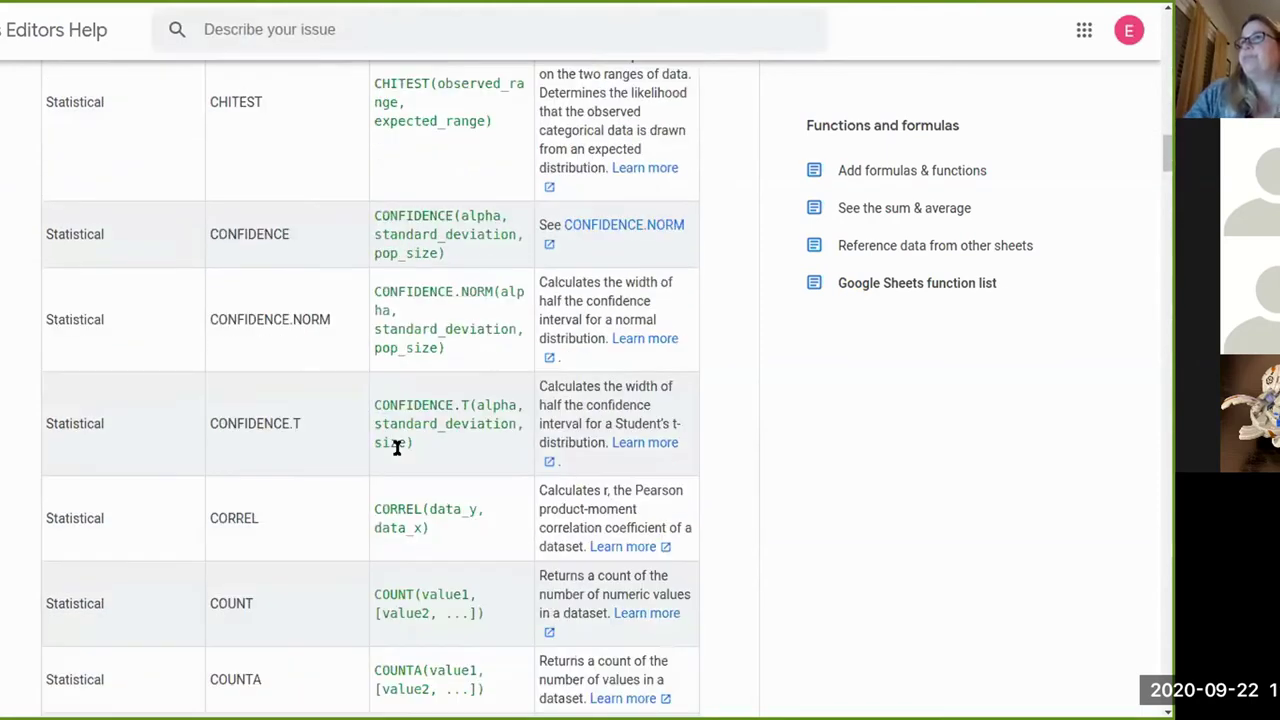
{"action": "scroll", "coordinate": [397, 448], "scroll_direction": "down", "scroll_amount": 15}
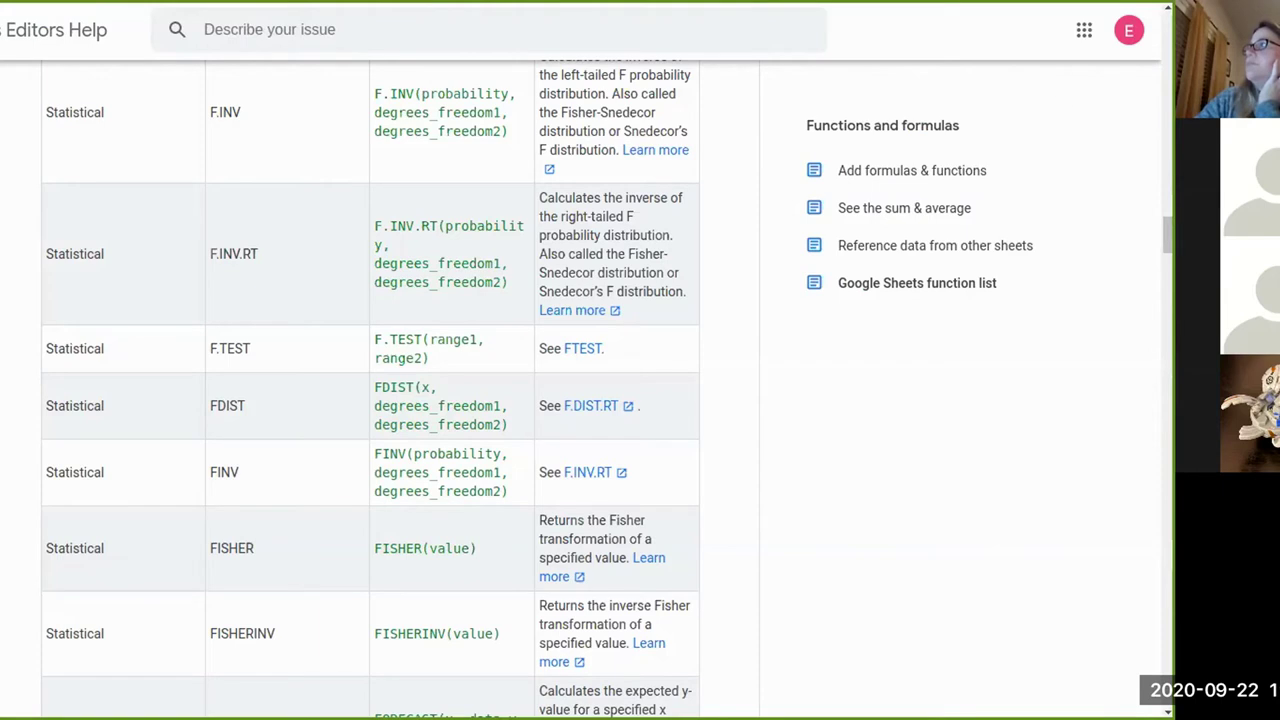
{"action": "scroll", "coordinate": [371, 390], "scroll_direction": "up", "scroll_amount": 10}
{"action": "scroll", "coordinate": [371, 390], "scroll_direction": "up", "scroll_amount": 15}
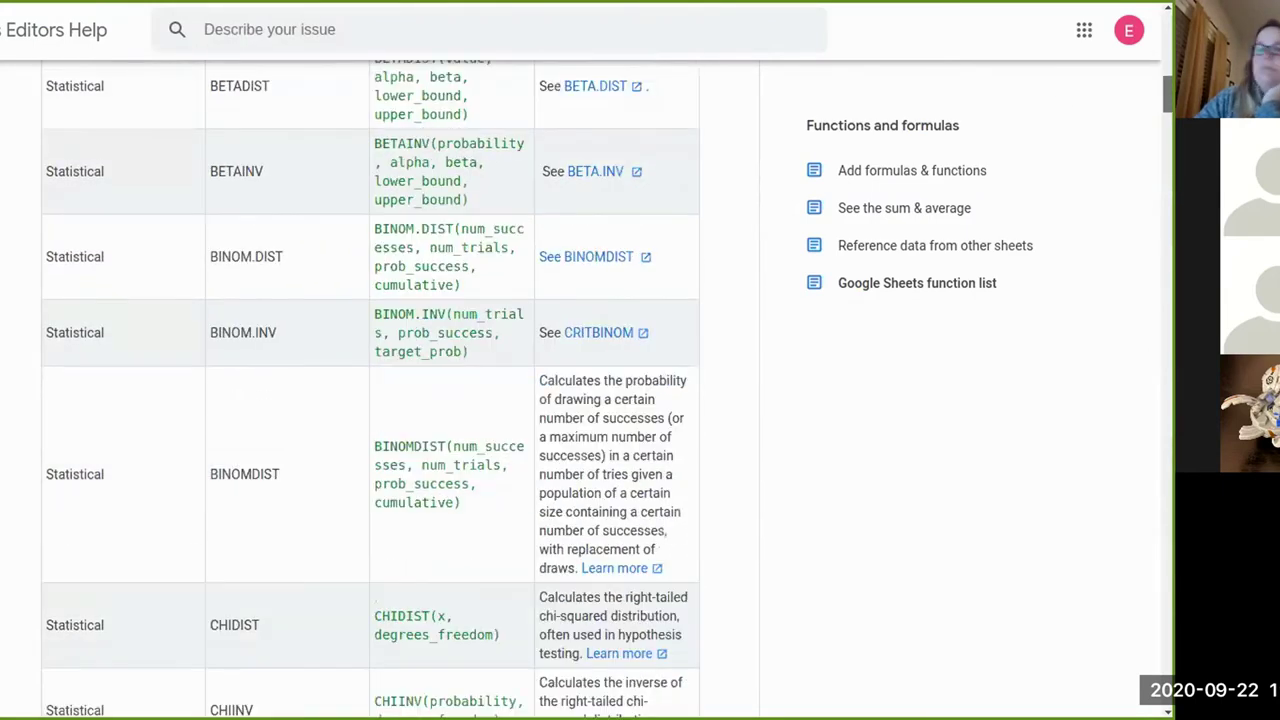
{"action": "scroll", "coordinate": [950, 466], "scroll_direction": "down", "scroll_amount": 2}
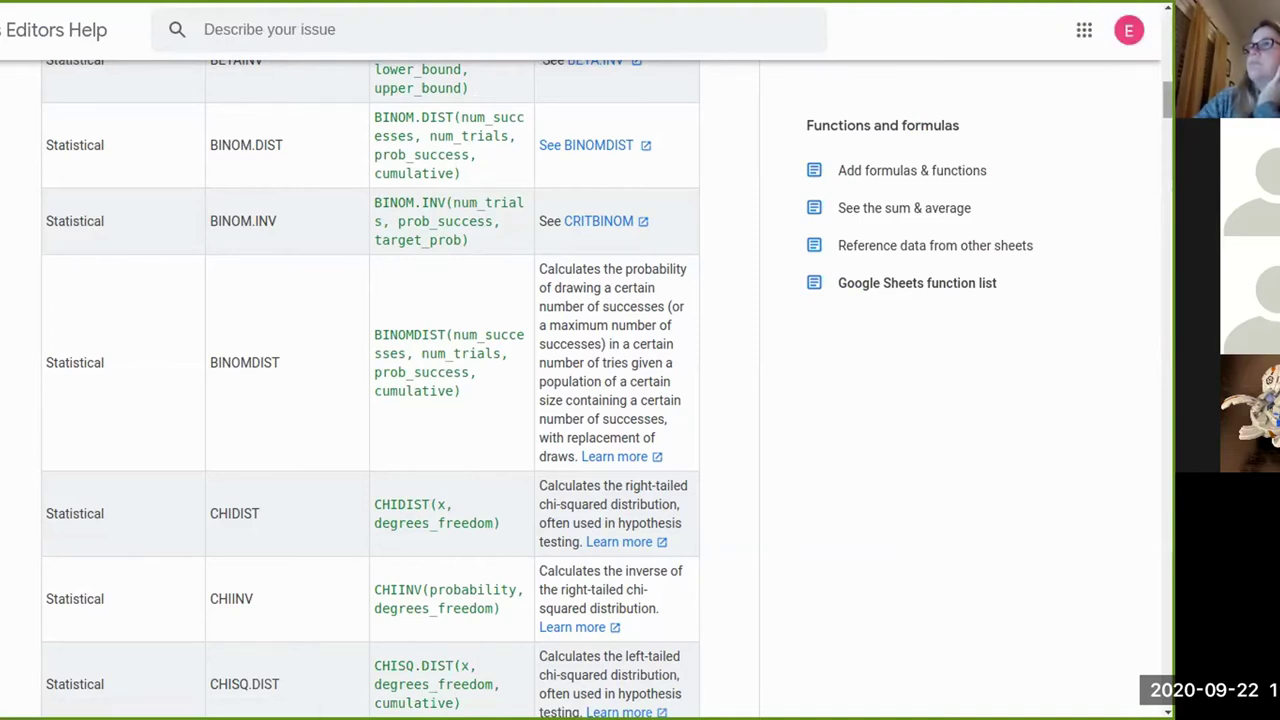
{"action": "scroll", "coordinate": [612, 113], "scroll_direction": "up", "scroll_amount": 15}
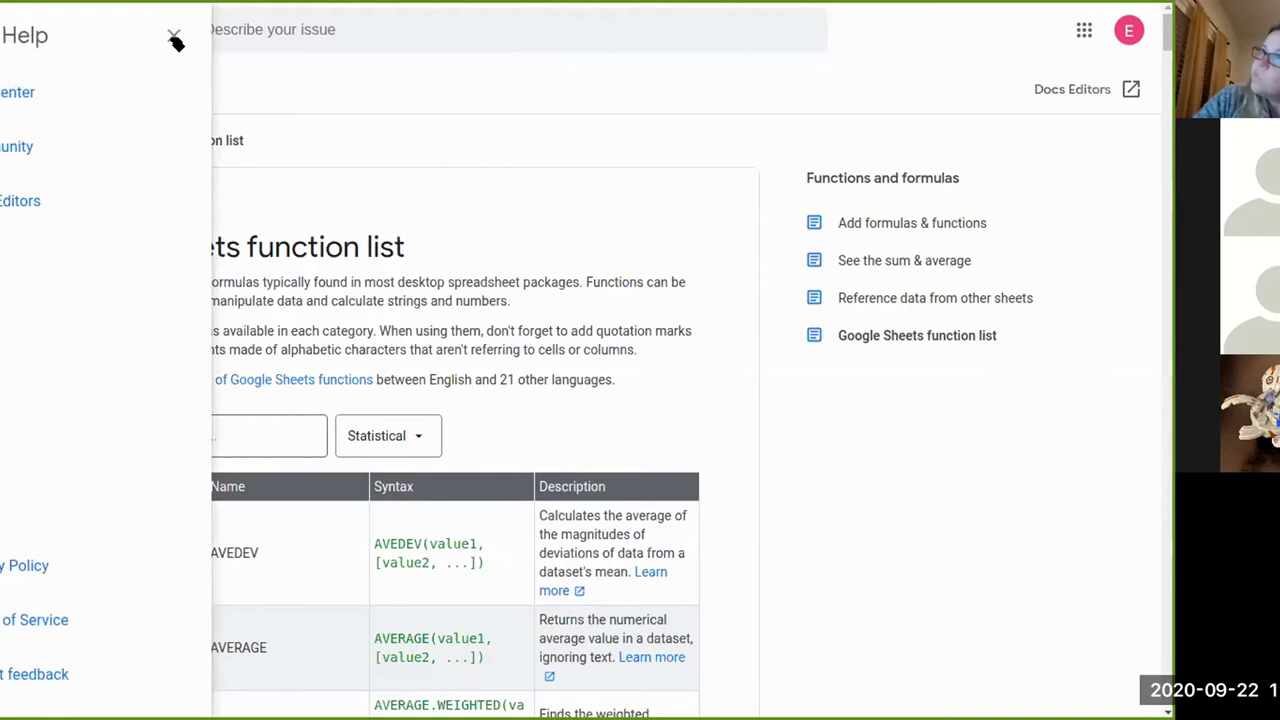
{"action": "left_click", "coordinate": [173, 38]}
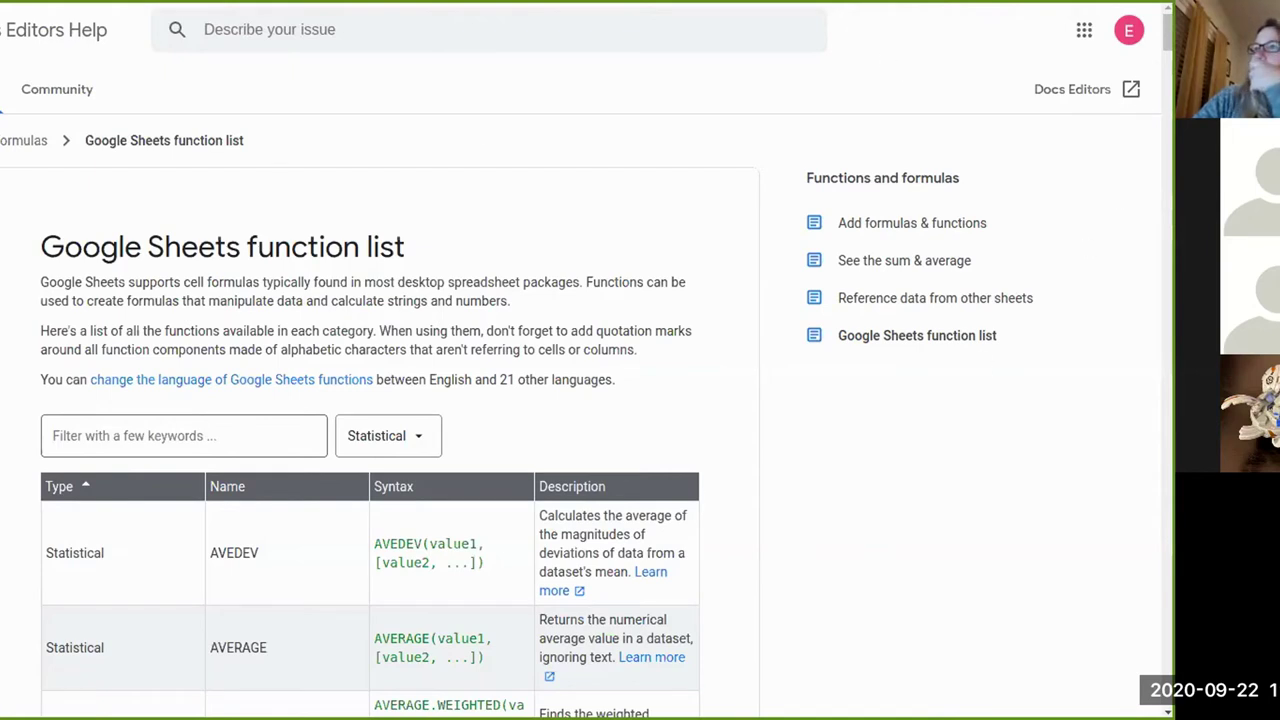
- Leave full screen and switch back to the Fuel Type strip survey analysis spreadsheet
{"action": "key", "text": "alt+Tab"}
{"action": "key", "text": "alt+Tab"}
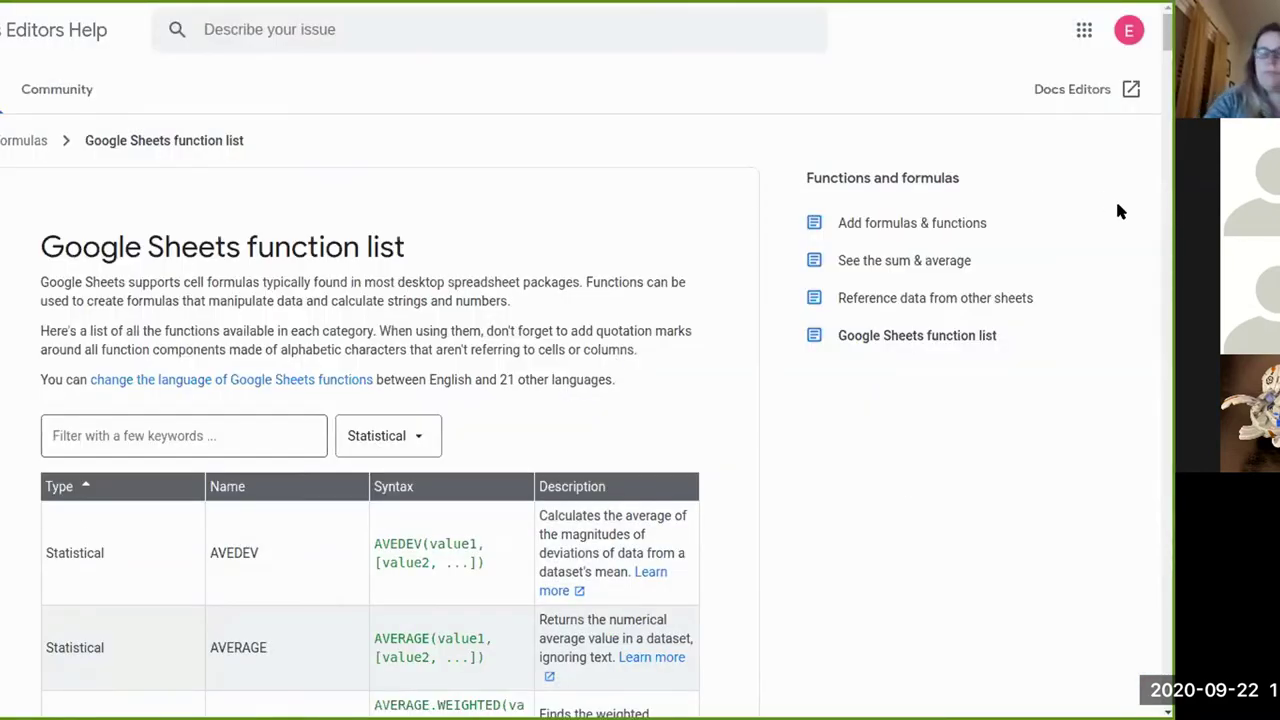
{"action": "key", "text": "F11"}
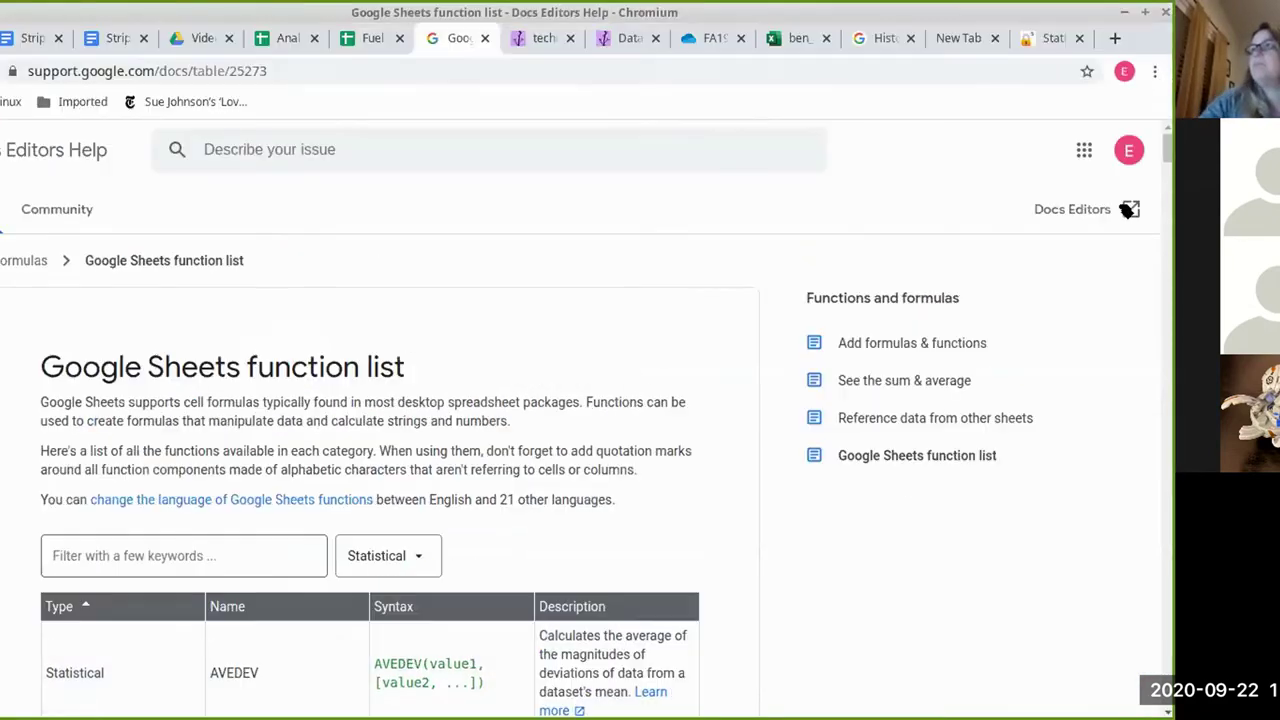
{"action": "left_click", "coordinate": [365, 40]}
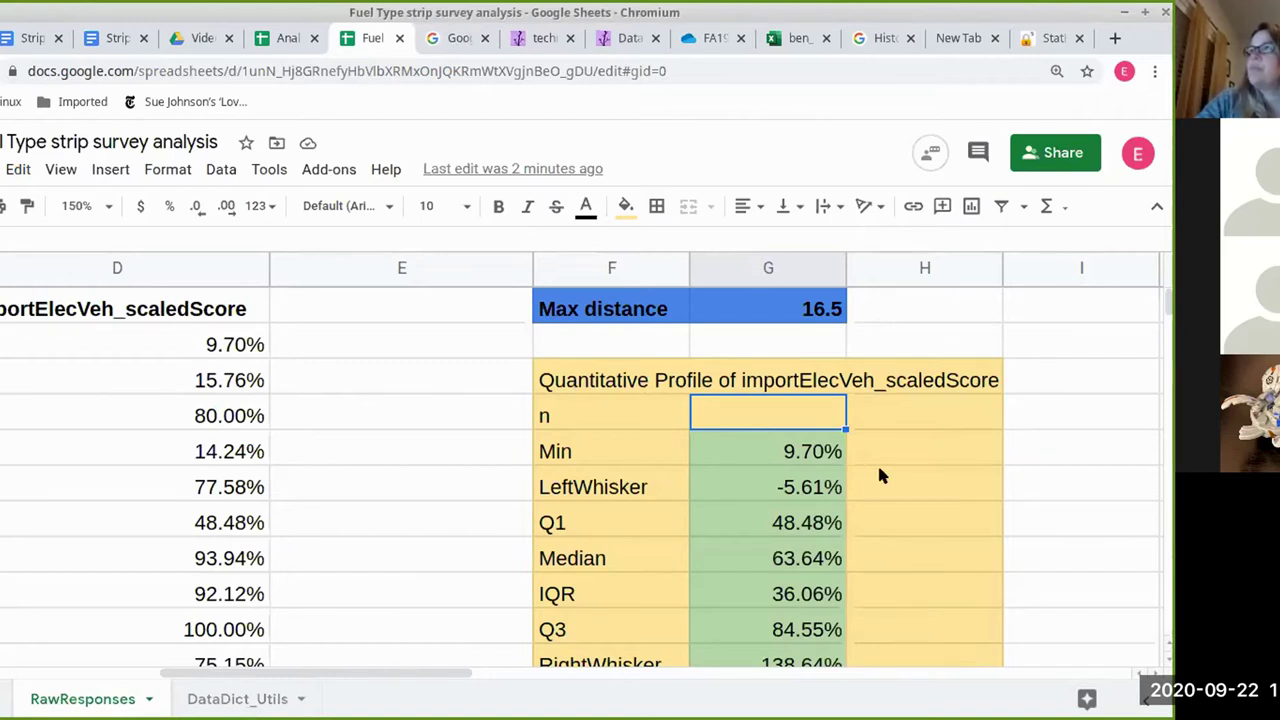
- Enter the formula =count(vehssagg) in cell G4, beside the n label of the profile block
{"action": "type", "text": "=count"}
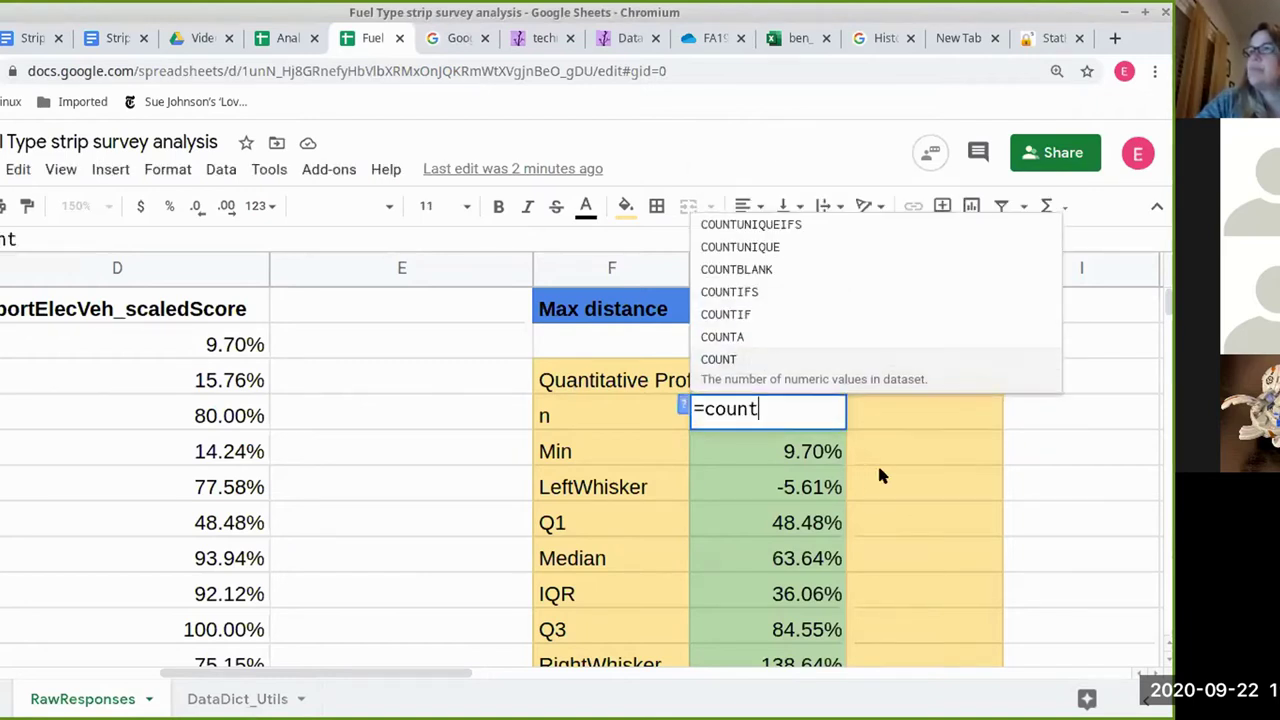
{"action": "type", "text": "("}
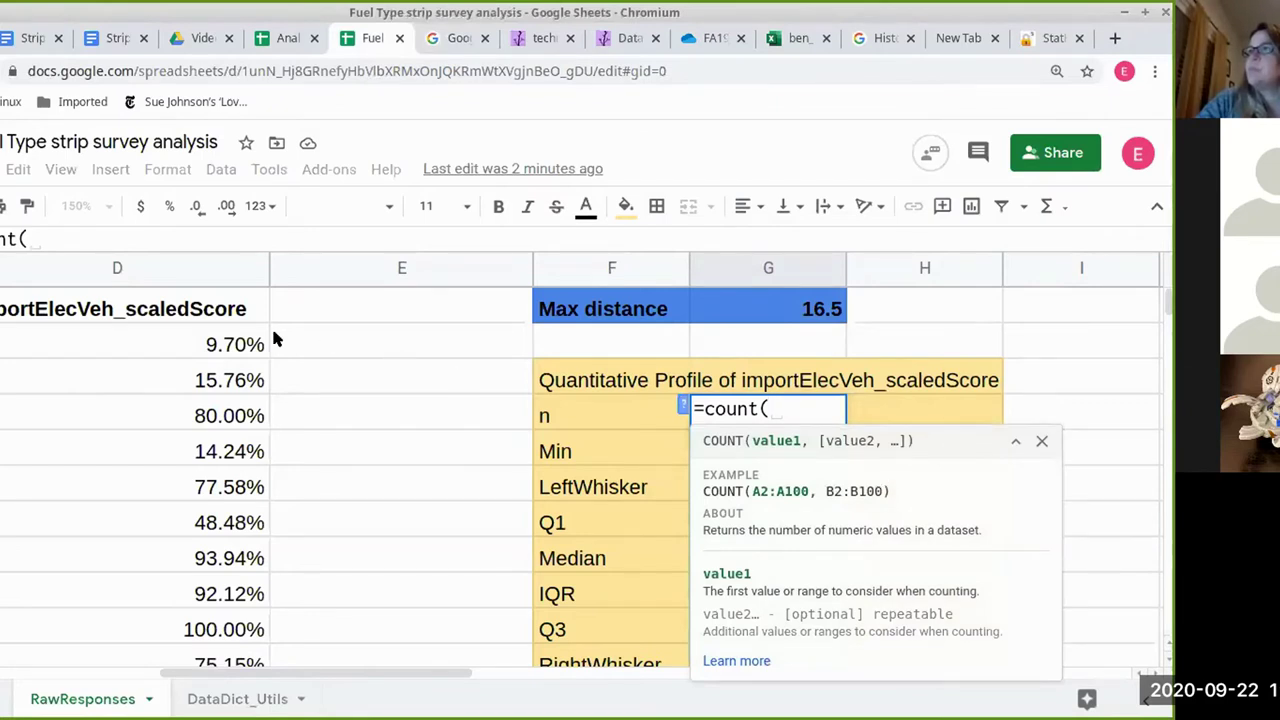
{"action": "type", "text": "va"}
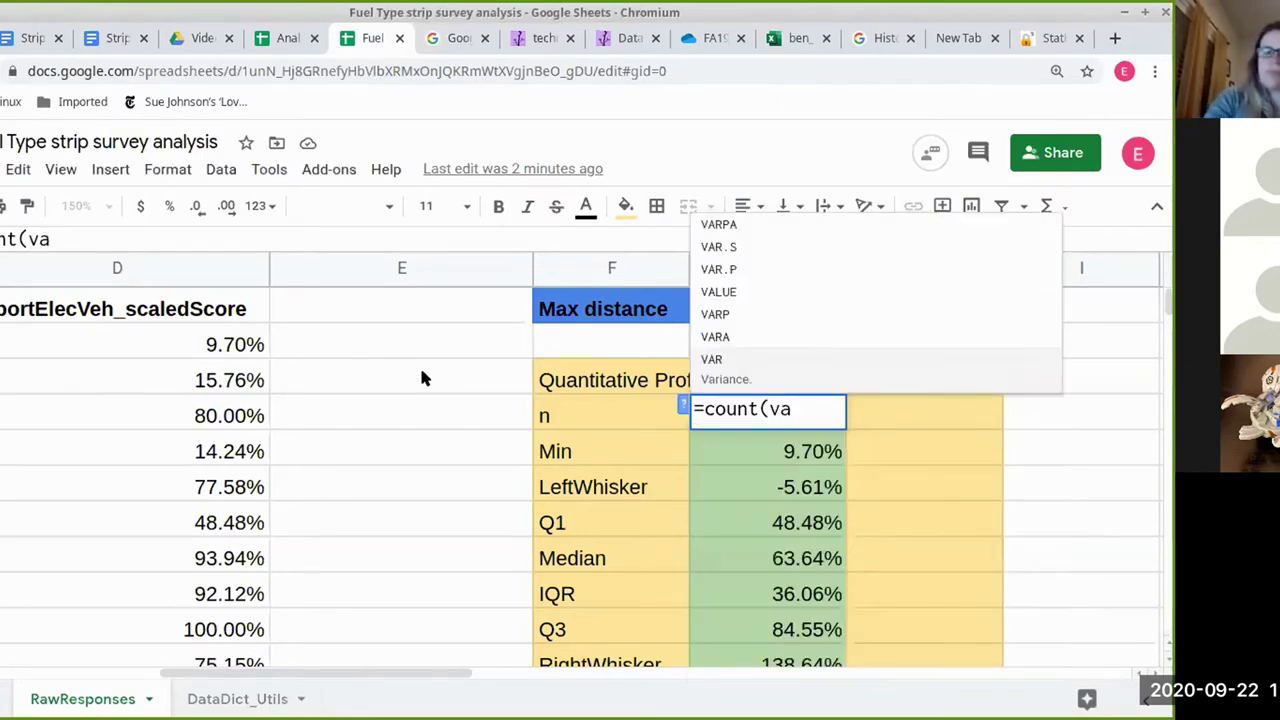
{"action": "key", "text": "BackSpace"}
{"action": "type", "text": "eh"}
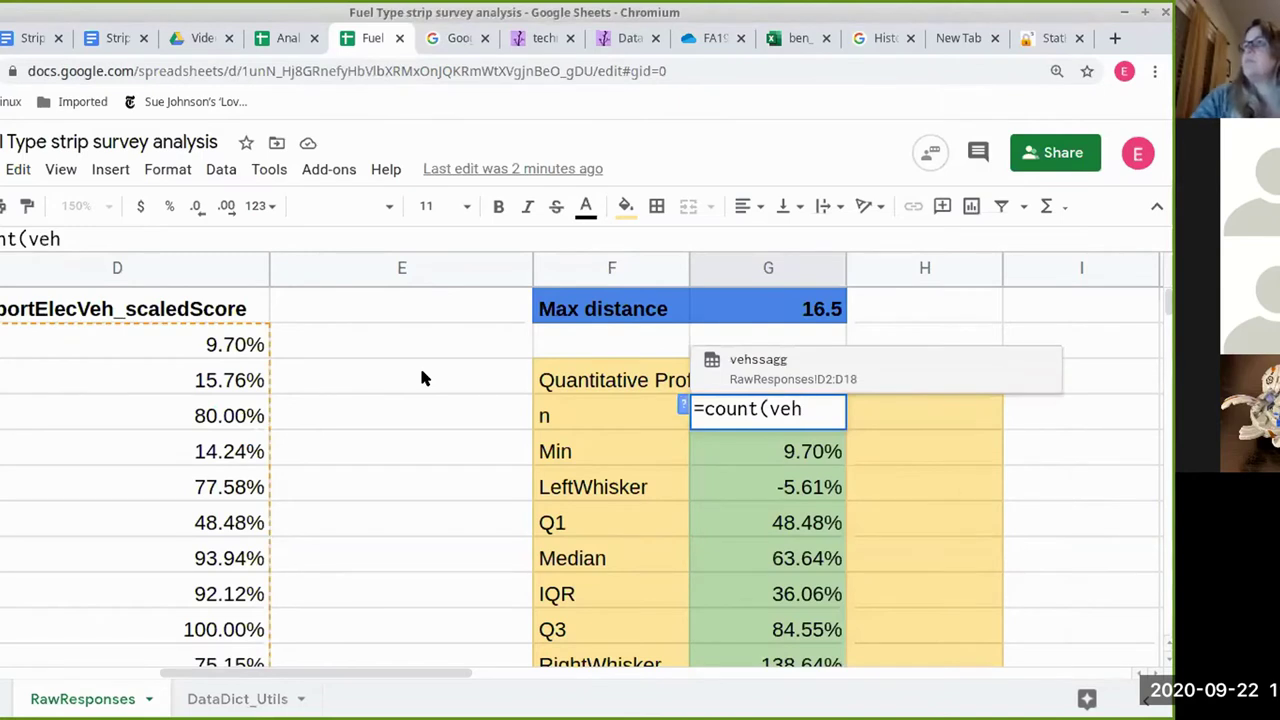
{"action": "type", "text": "ssa"}
{"action": "key", "text": "Tab"}
{"action": "type", "text": ")"}
{"action": "key", "text": "Return"}
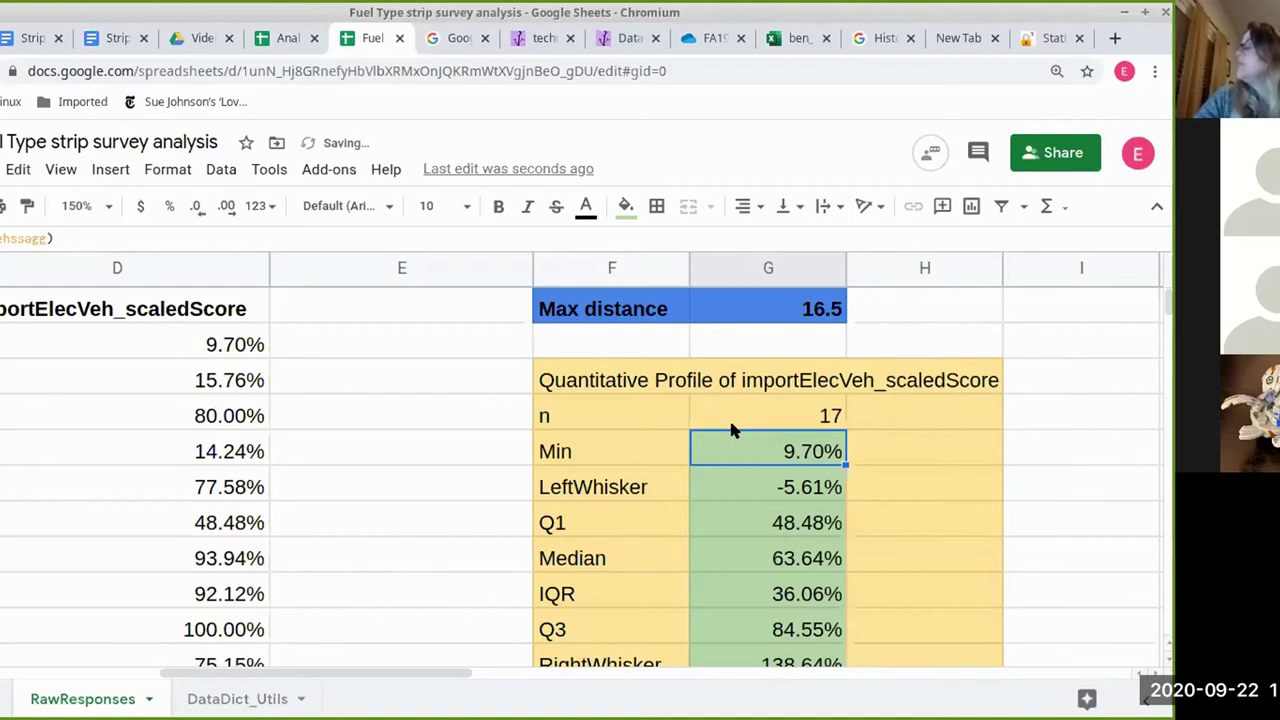
- Fill the n value cell G4 with the same light green as the profile values below it
{"action": "left_click", "coordinate": [757, 404]}
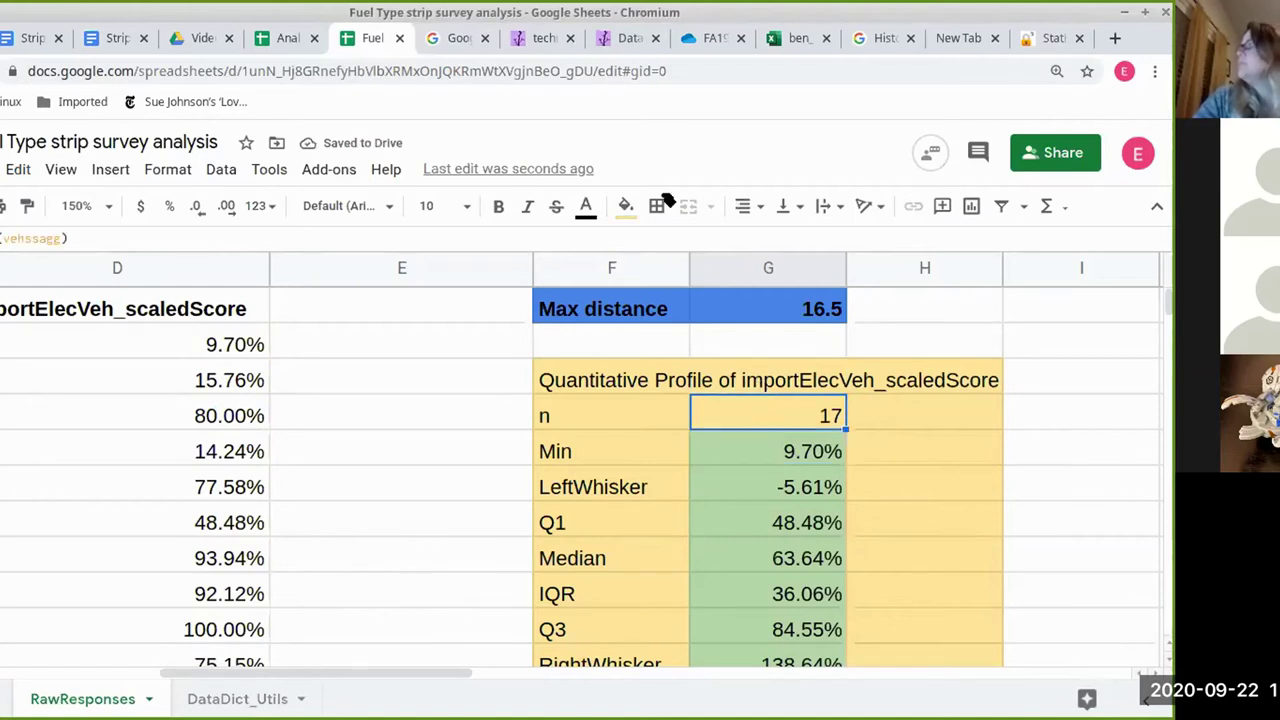
{"action": "left_click", "coordinate": [638, 202]}
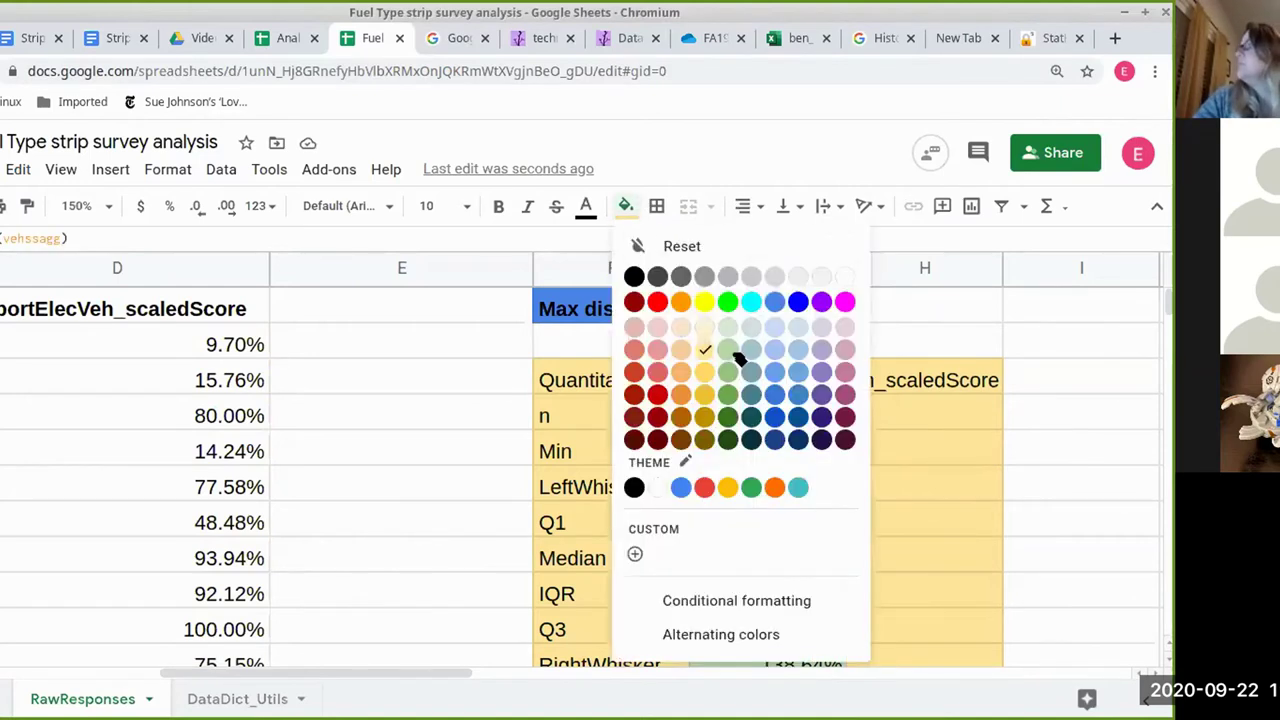
{"action": "key", "text": "Escape"}
{"action": "left_click", "coordinate": [834, 463]}
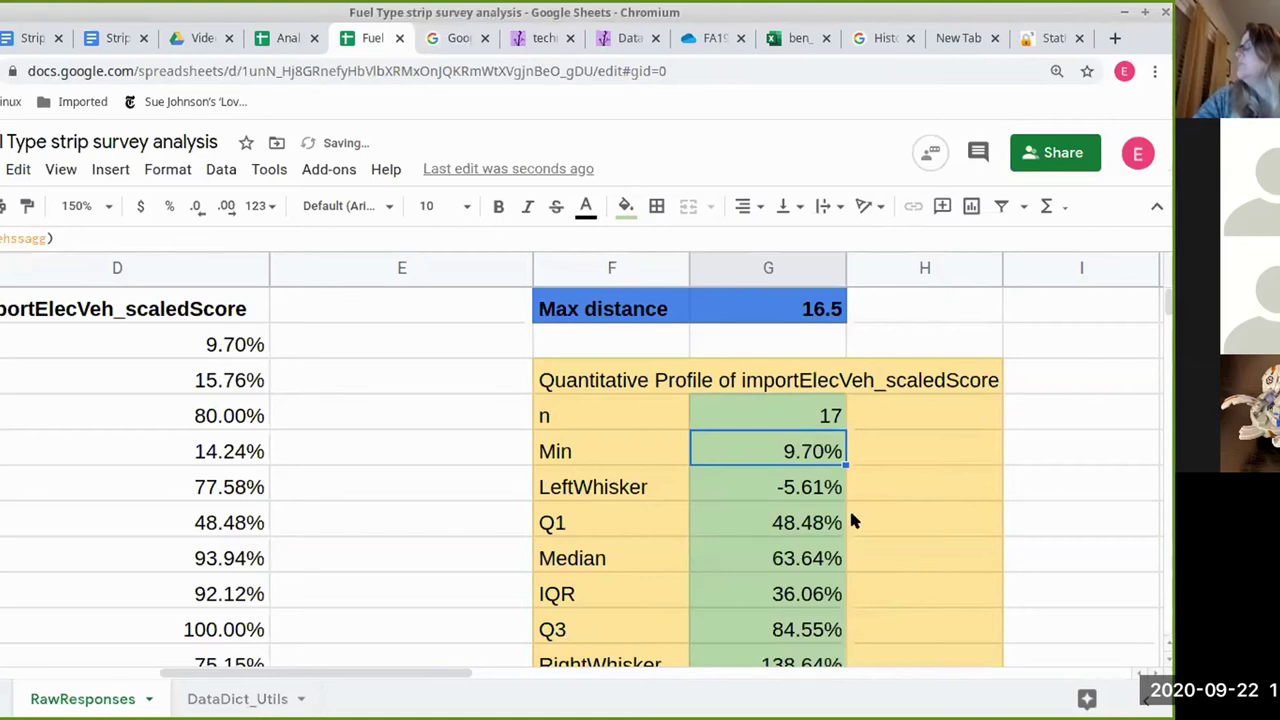
- Rename the LeftWhisker label in the profile block as LeftFence
{"action": "scroll", "coordinate": [849, 515], "scroll_direction": "down", "scroll_amount": 1}
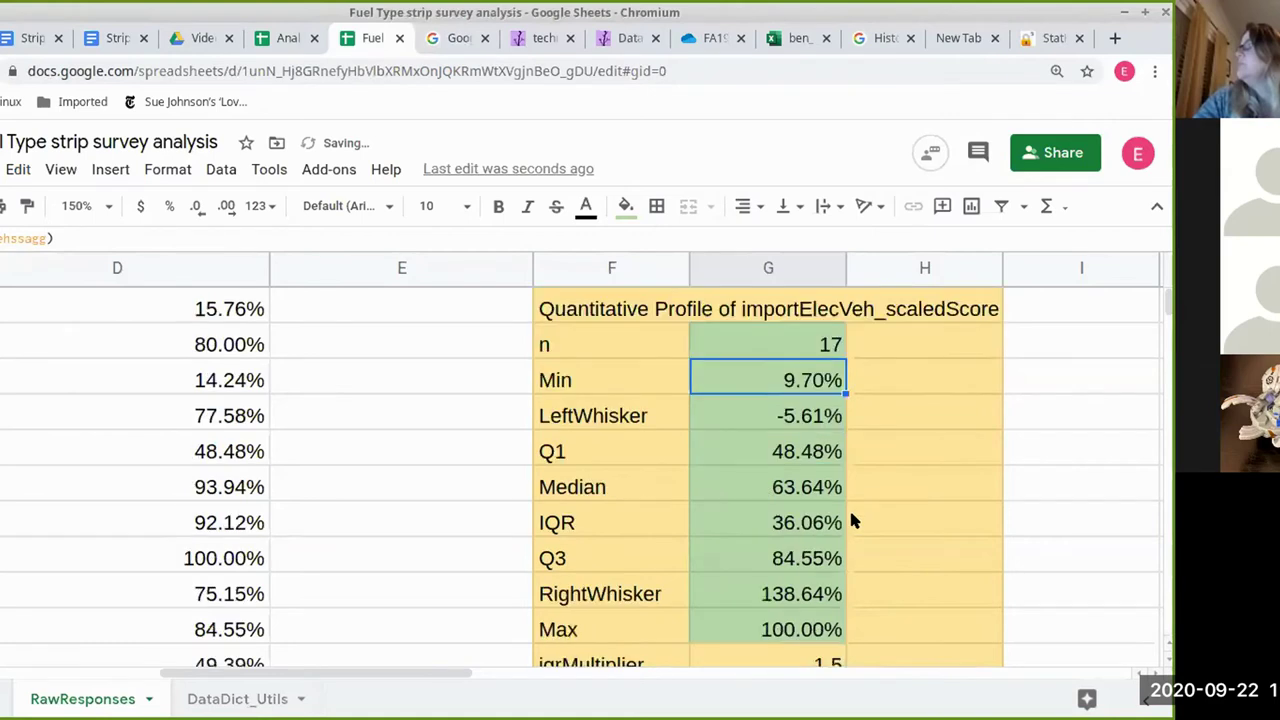
{"action": "double_click", "coordinate": [620, 420]}
{"action": "key", "text": "BackSpace"}
{"action": "key", "text": "BackSpace"}
{"action": "key", "text": "BackSpace"}
{"action": "key", "text": "BackSpace"}
{"action": "key", "text": "BackSpace"}
{"action": "key", "text": "BackSpace"}
{"action": "key", "text": "BackSpace"}
{"action": "key", "text": "BackSpace"}
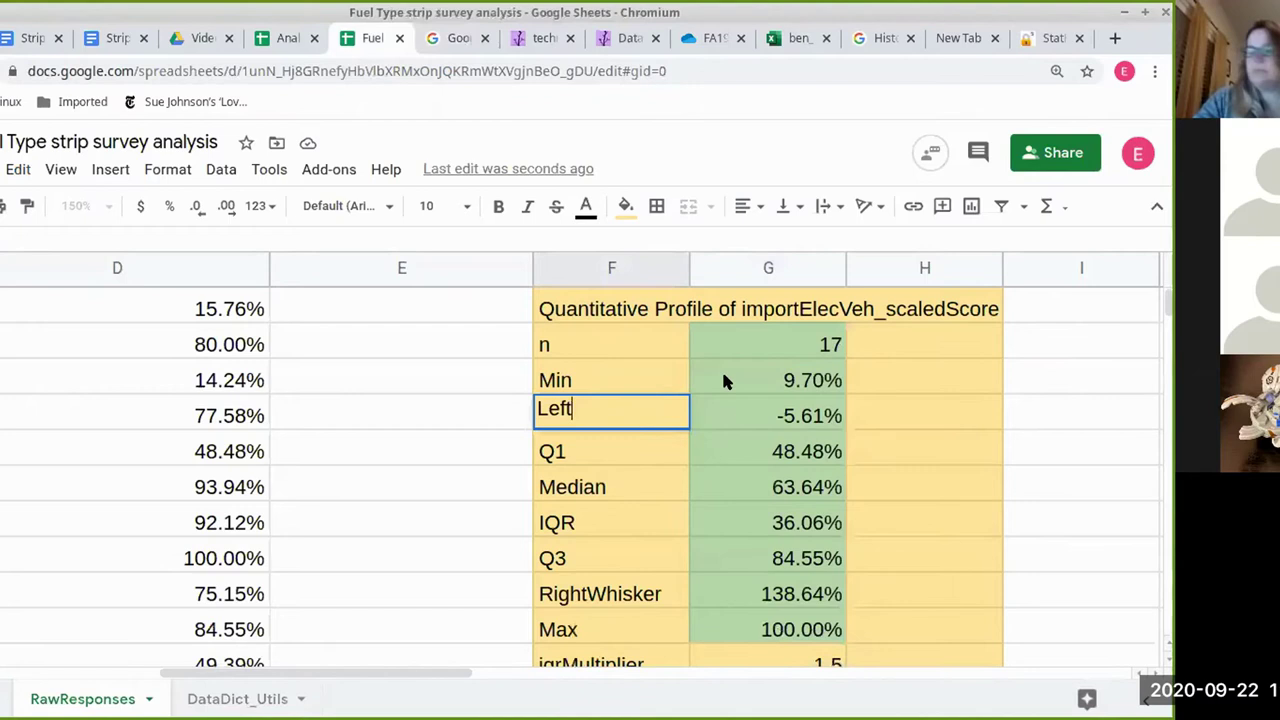
{"action": "type", "text": "tFence"}
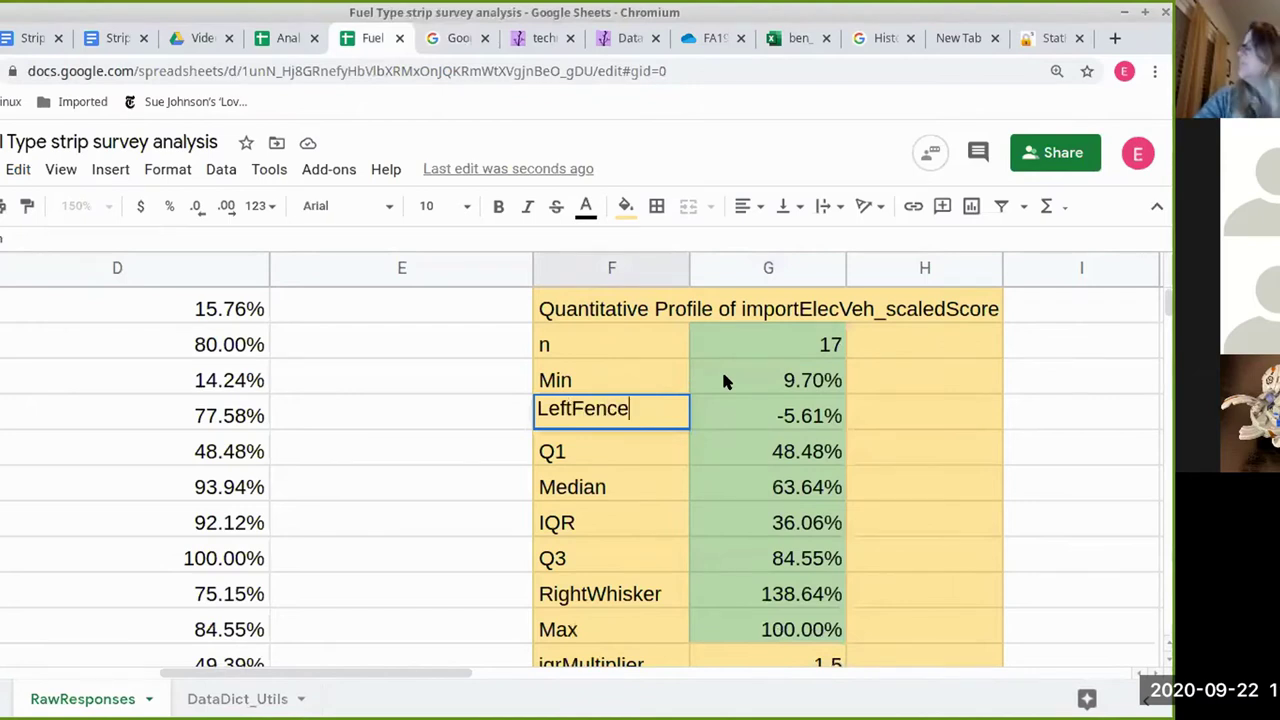
{"action": "key", "text": "Return"}
- Rename the RightWhisker label in the profile block as RightFence
{"action": "double_click", "coordinate": [667, 591]}
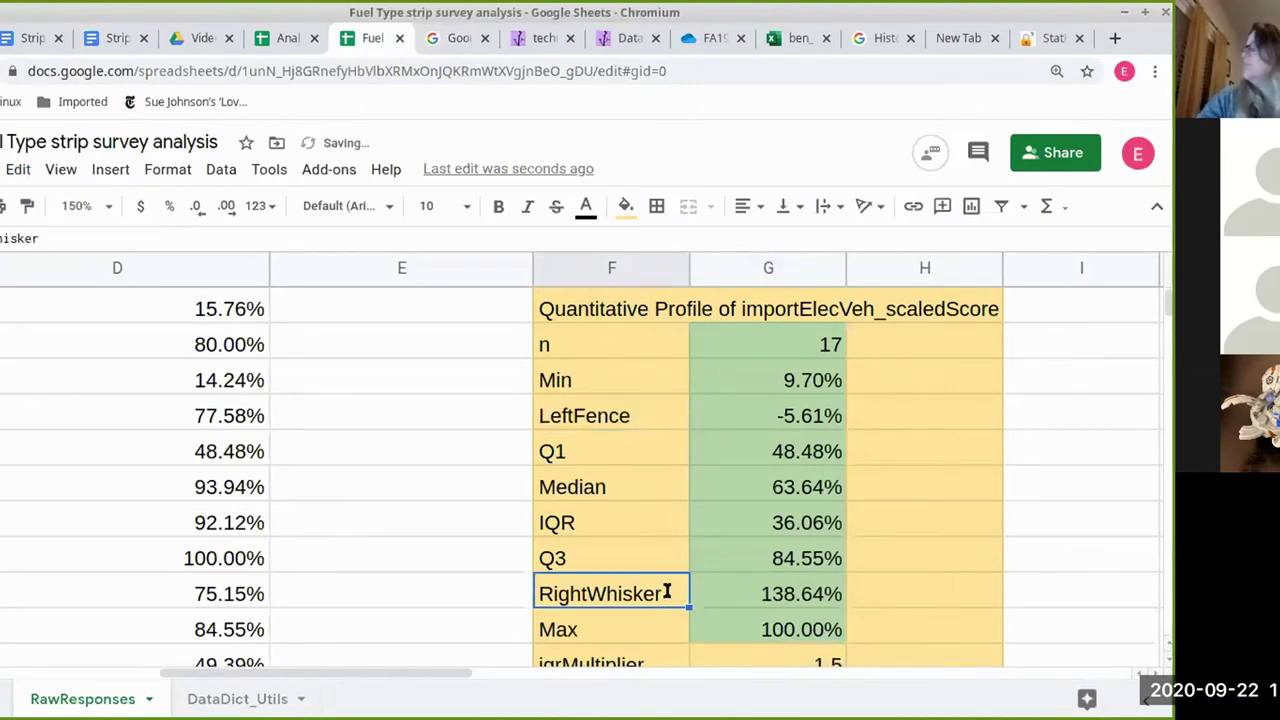
{"action": "key", "text": "BackSpace"}
{"action": "key", "text": "BackSpace"}
{"action": "key", "text": "BackSpace"}
{"action": "key", "text": "BackSpace"}
{"action": "key", "text": "BackSpace"}
{"action": "key", "text": "BackSpace"}
{"action": "key", "text": "BackSpace"}
{"action": "type", "text": "Fence"}
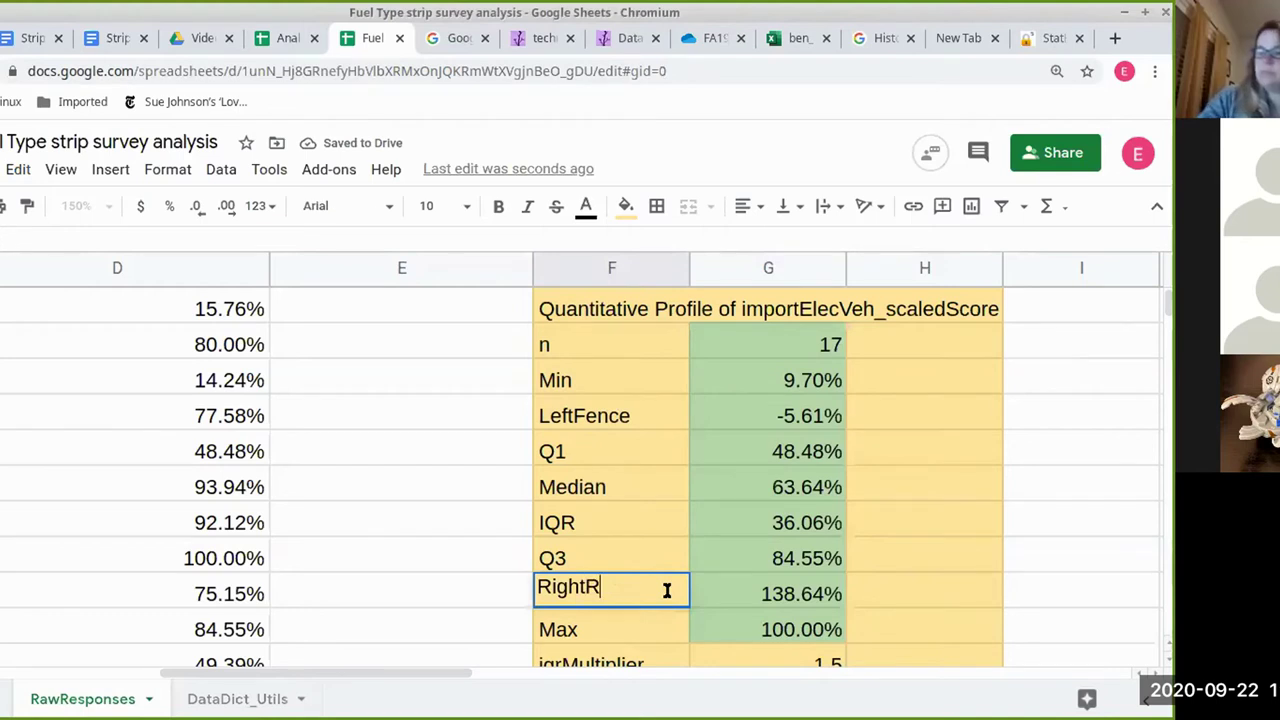
{"action": "key", "text": "Return"}
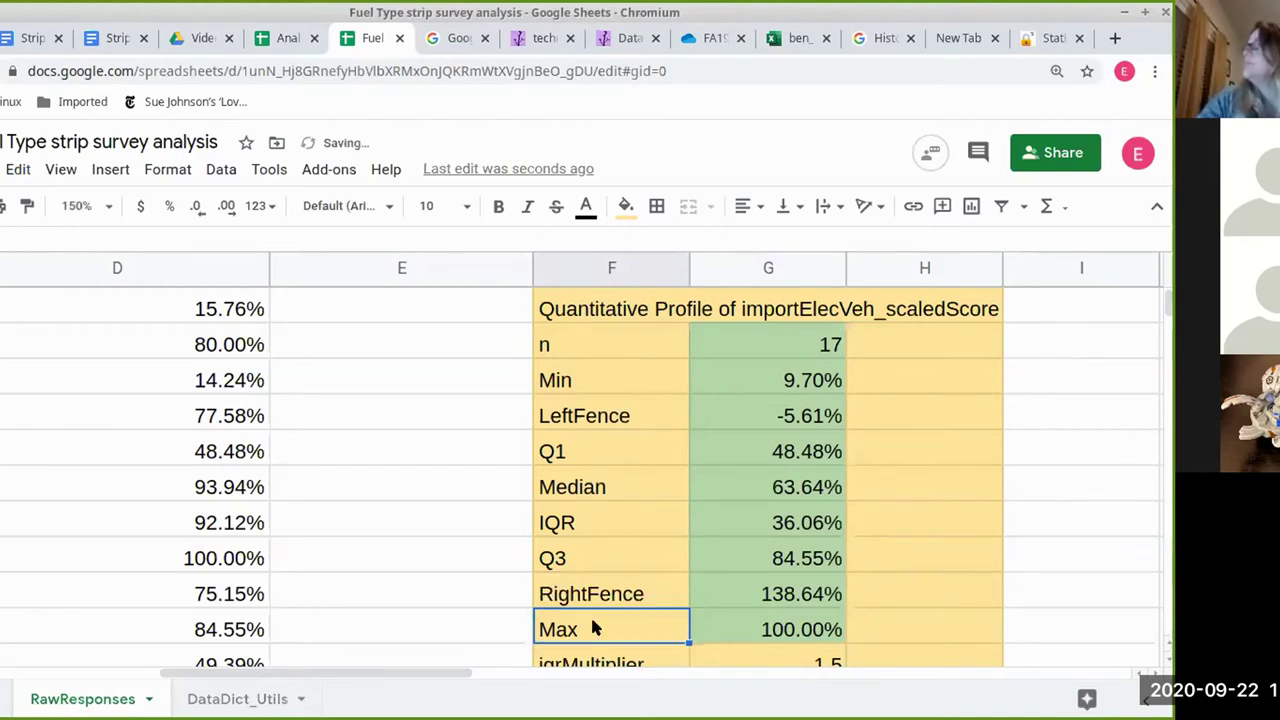
- Look over the Max and iqrMultiplier rows and show the whole profile block in full screen
{"action": "scroll", "coordinate": [633, 610], "scroll_direction": "down", "scroll_amount": 1}
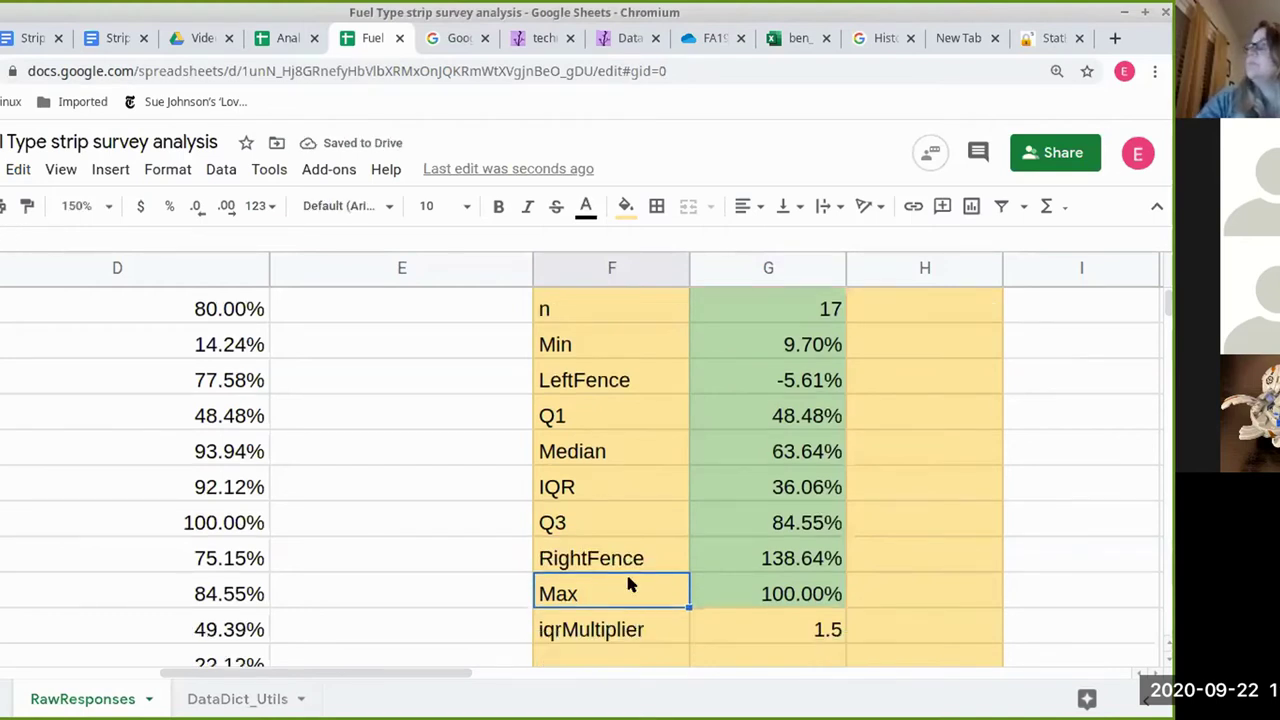
{"action": "left_click_drag", "start_coordinate": [629, 588], "coordinate": [779, 621]}
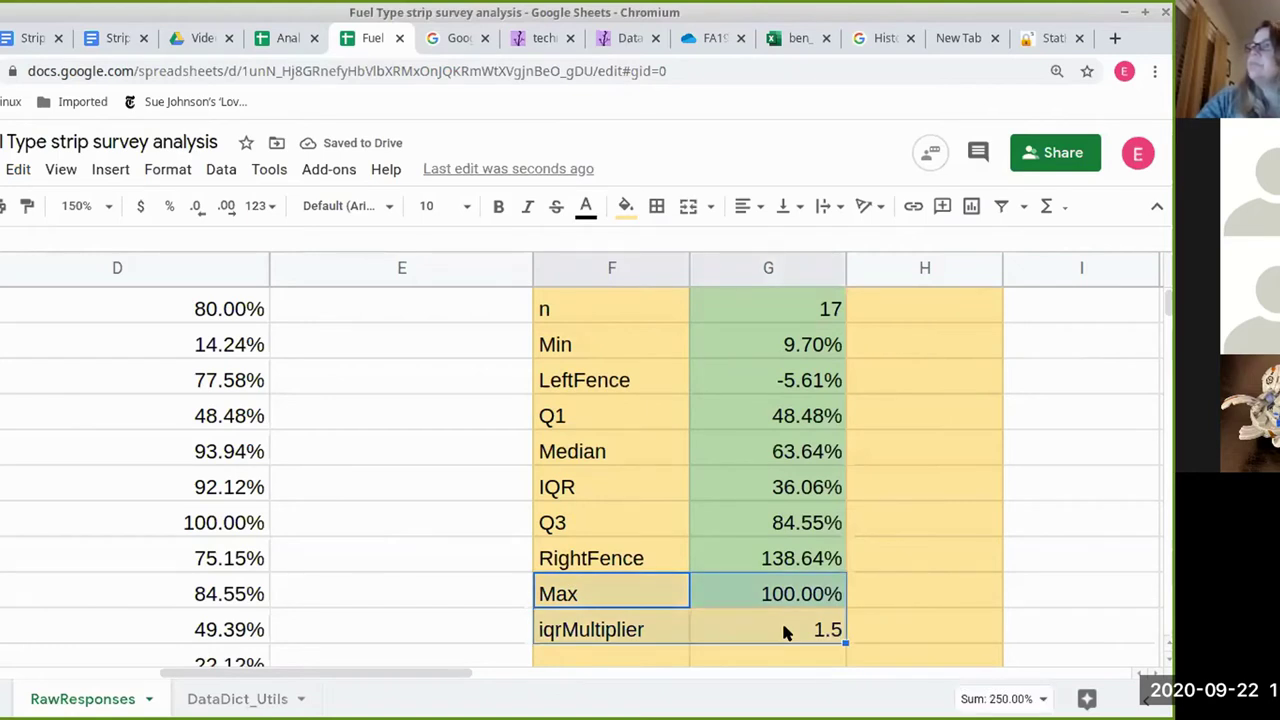
{"action": "scroll", "coordinate": [760, 597], "scroll_direction": "down", "scroll_amount": 2}
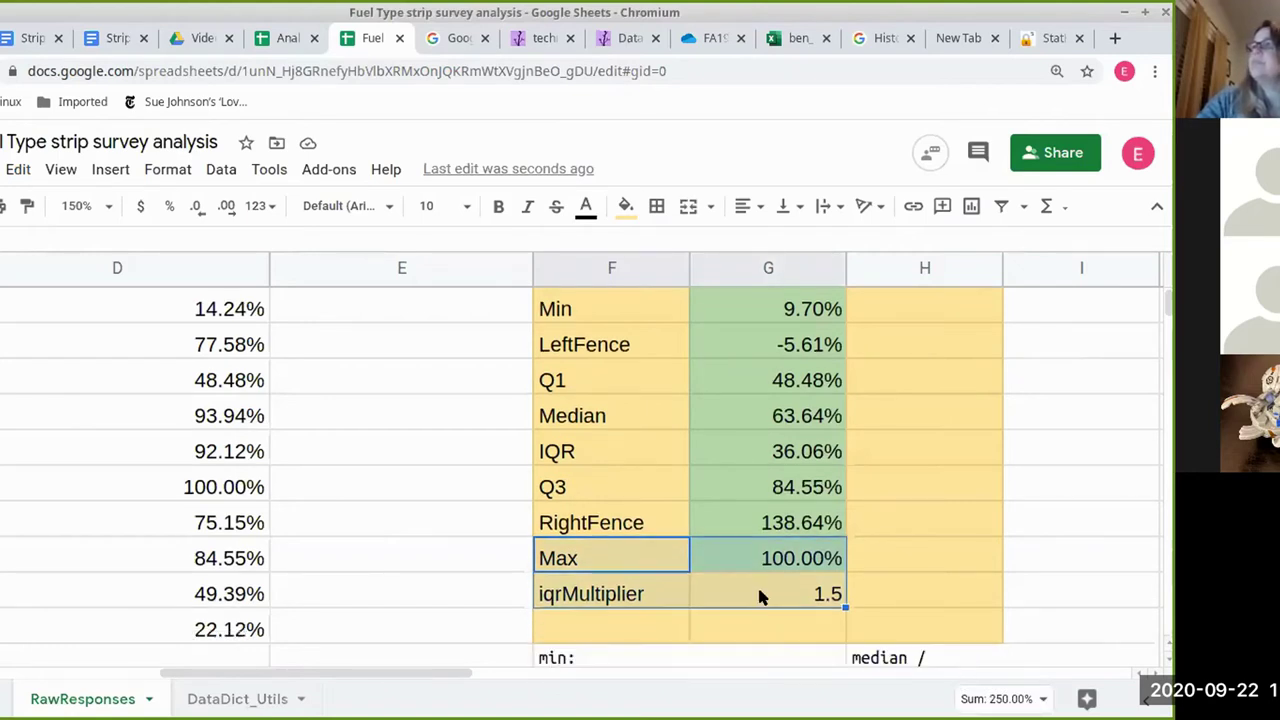
{"action": "scroll", "coordinate": [760, 597], "scroll_direction": "down", "scroll_amount": 1}
{"action": "scroll", "coordinate": [760, 597], "scroll_direction": "up", "scroll_amount": 1}
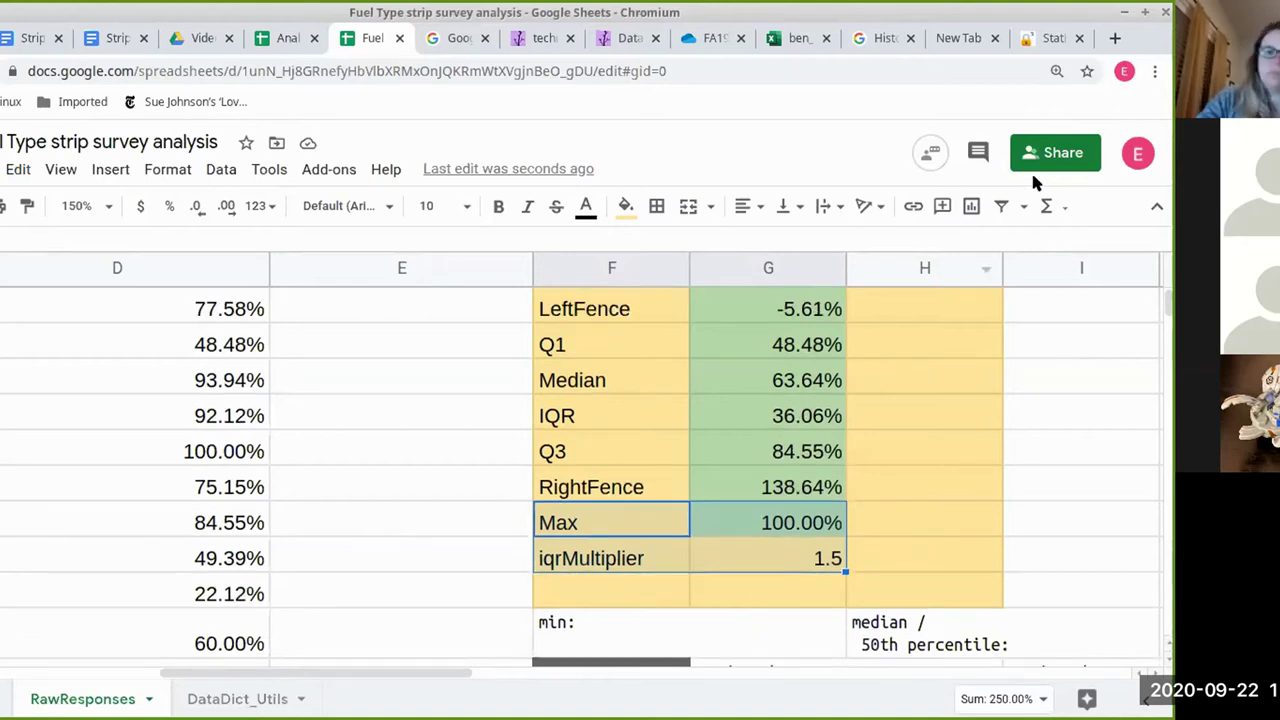
{"action": "key", "text": "F11"}
{"action": "scroll", "coordinate": [893, 610], "scroll_direction": "up", "scroll_amount": 4}
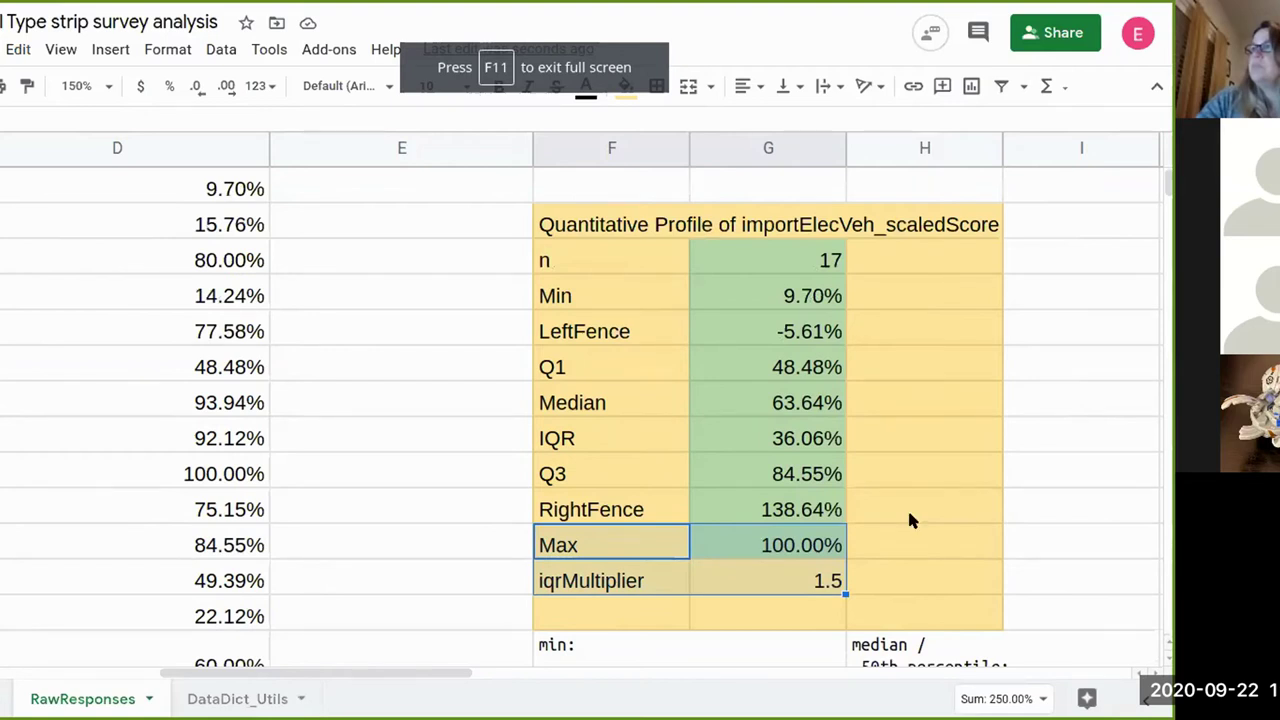
- Examine the iqrMultiplier, RightFence, Q3 and Max entries of the profile block
{"action": "left_click", "coordinate": [897, 530]}
{"action": "left_click", "coordinate": [642, 582]}
{"action": "left_click_drag", "start_coordinate": [631, 543], "coordinate": [743, 592]}
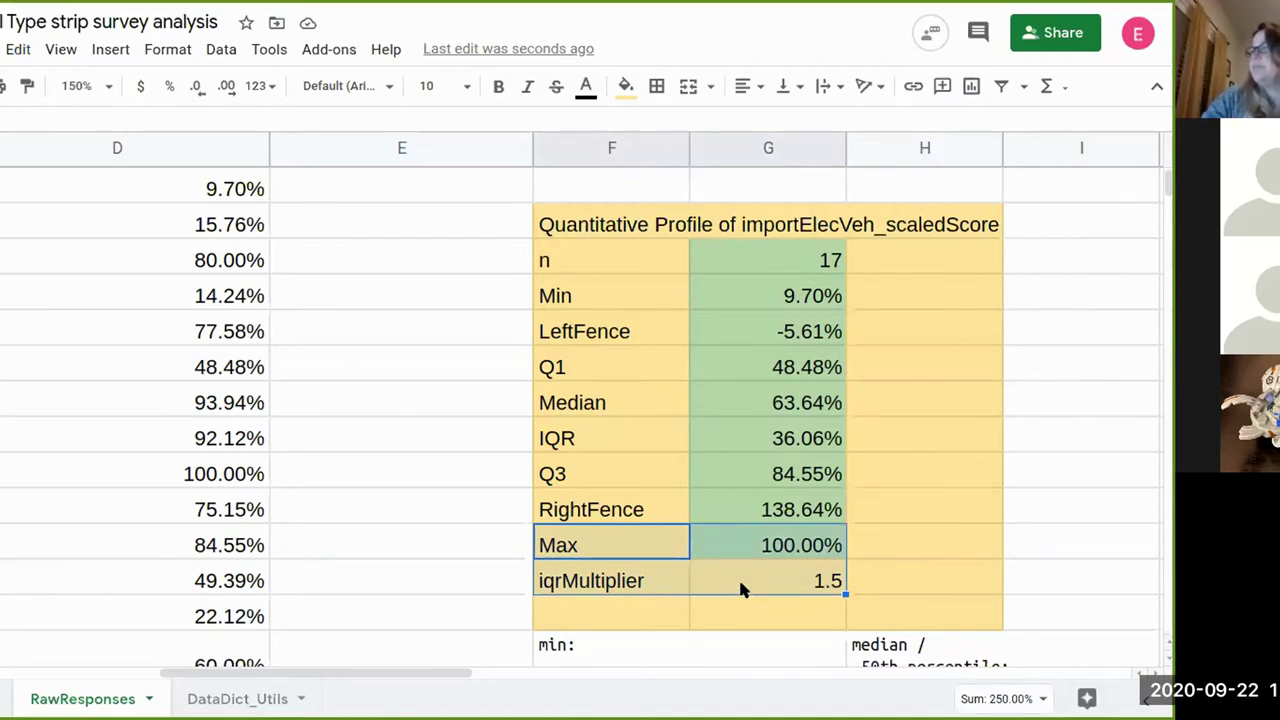
{"action": "left_click", "coordinate": [744, 580]}
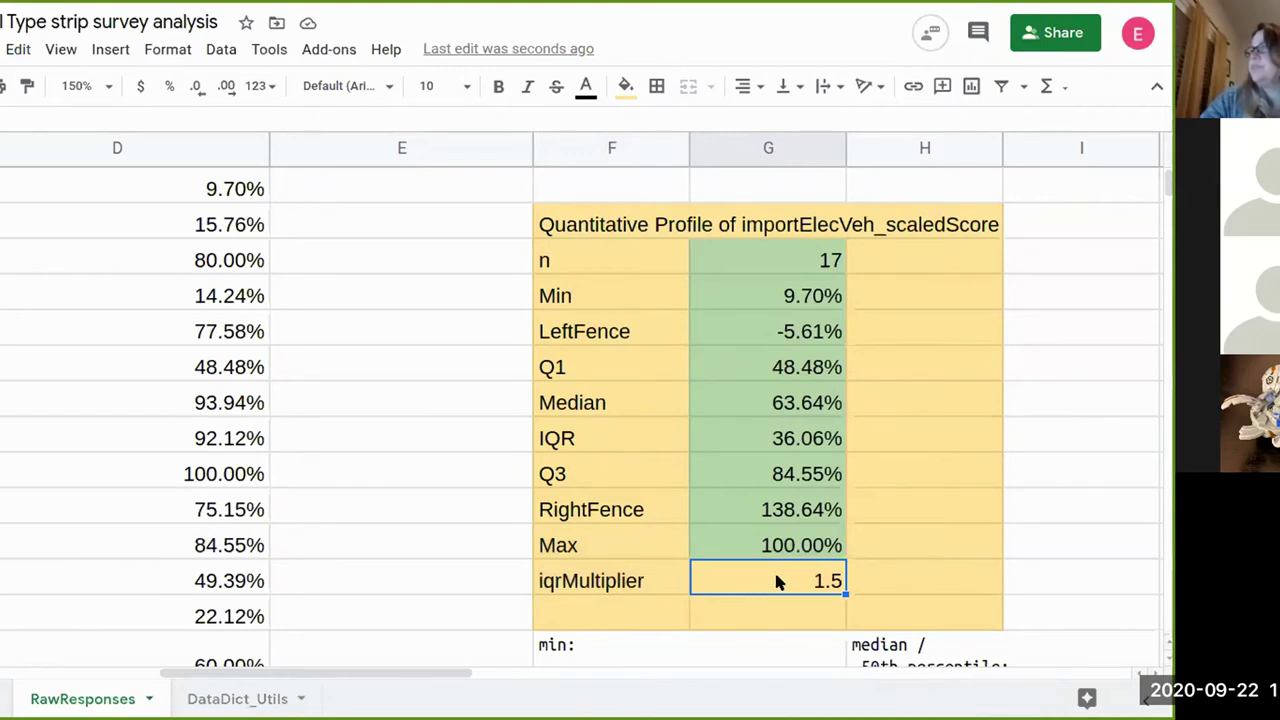
{"action": "left_click", "coordinate": [760, 514]}
{"action": "left_click", "coordinate": [747, 474]}
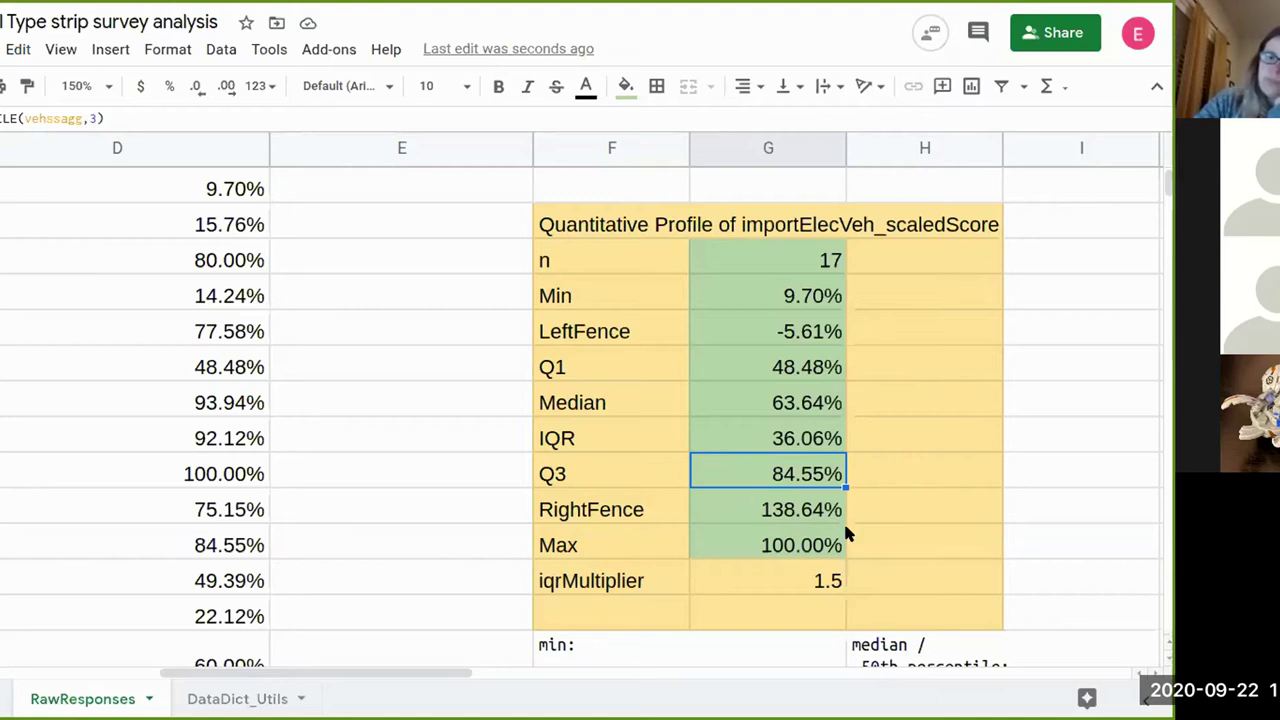
{"action": "left_click", "coordinate": [620, 544]}
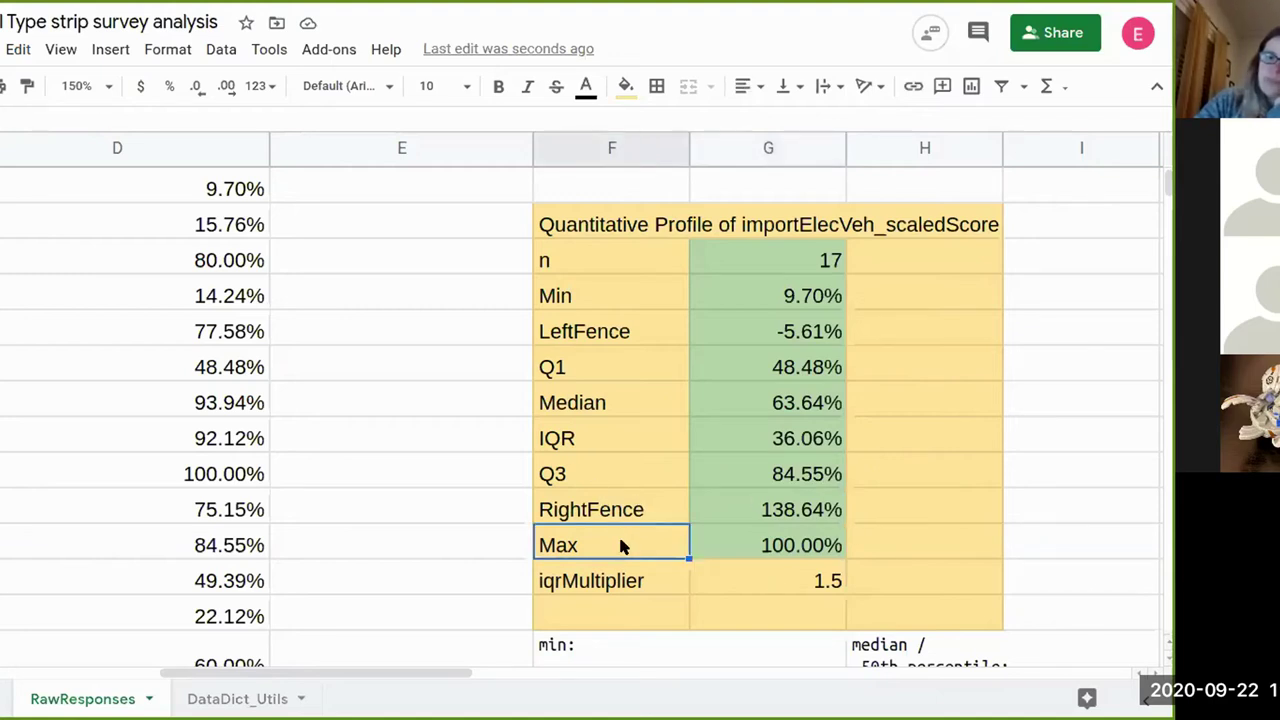
- Move the Max and iqrMultiplier labels with their values down one row in the profile block
{"action": "key", "text": "shift+Down"}
{"action": "key", "text": "shift+Right"}
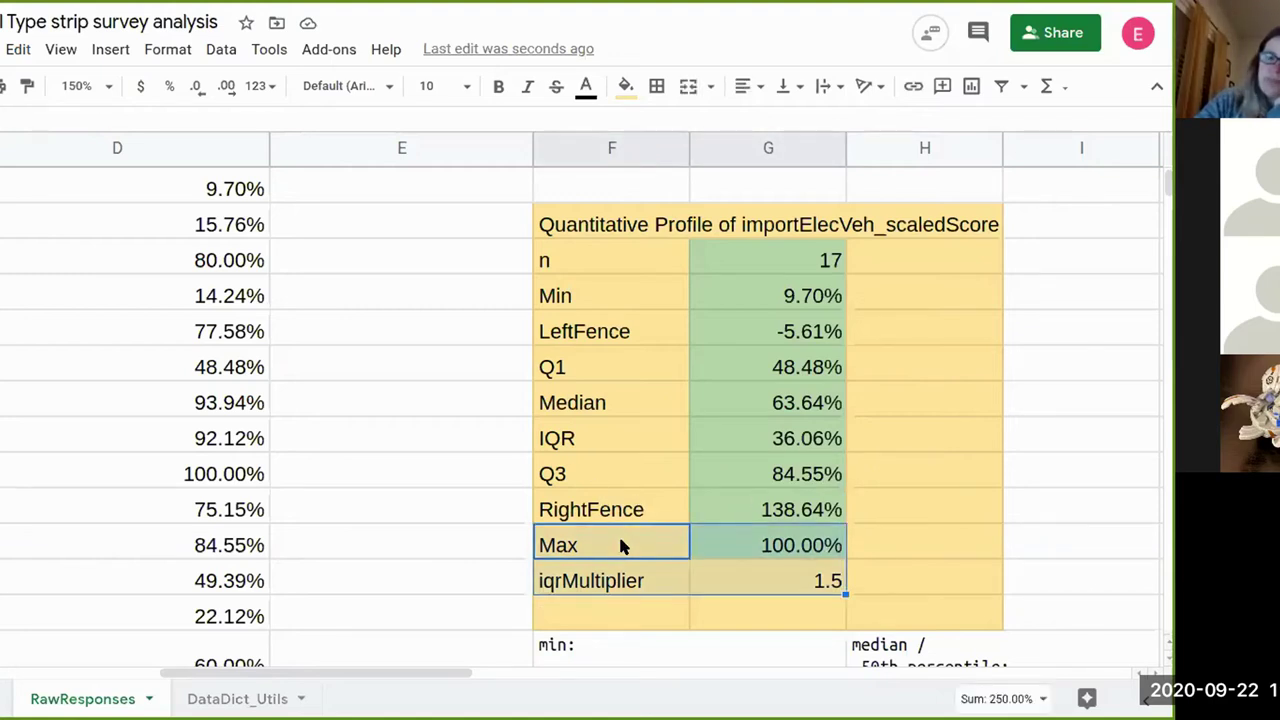
{"action": "key", "text": "ctrl+c"}
{"action": "left_click", "coordinate": [600, 585]}
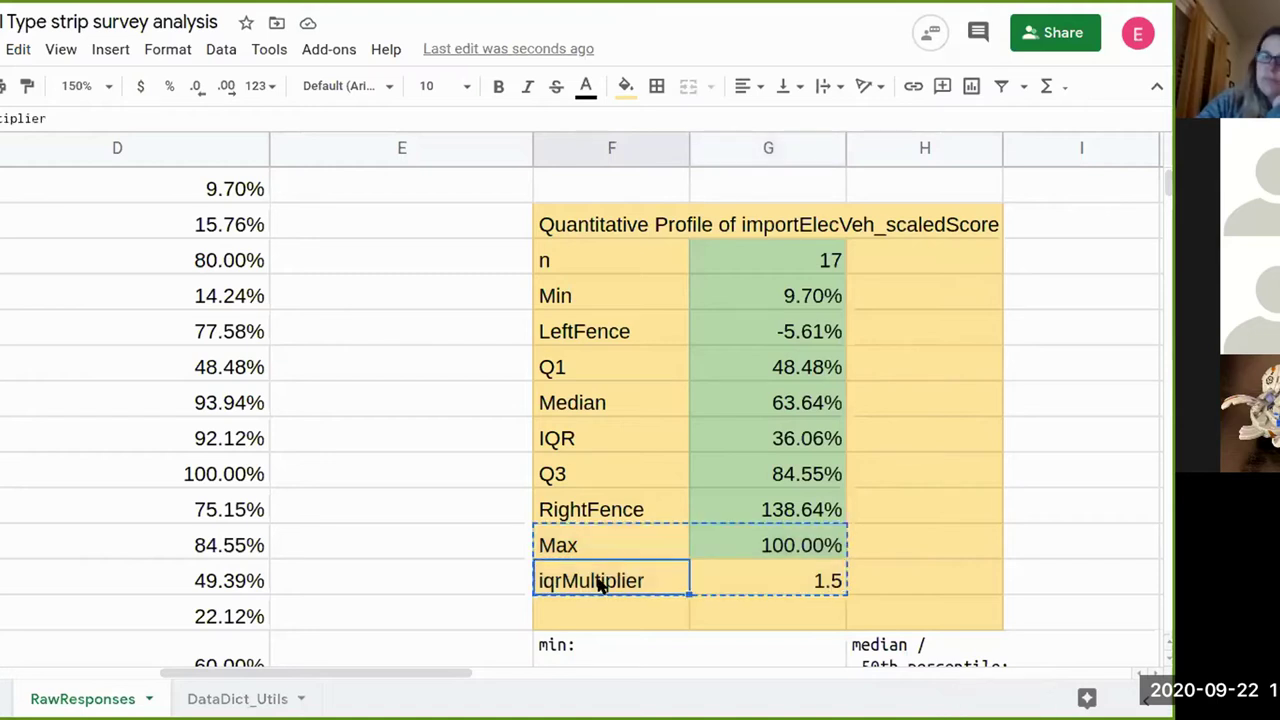
{"action": "key", "text": "ctrl+v"}
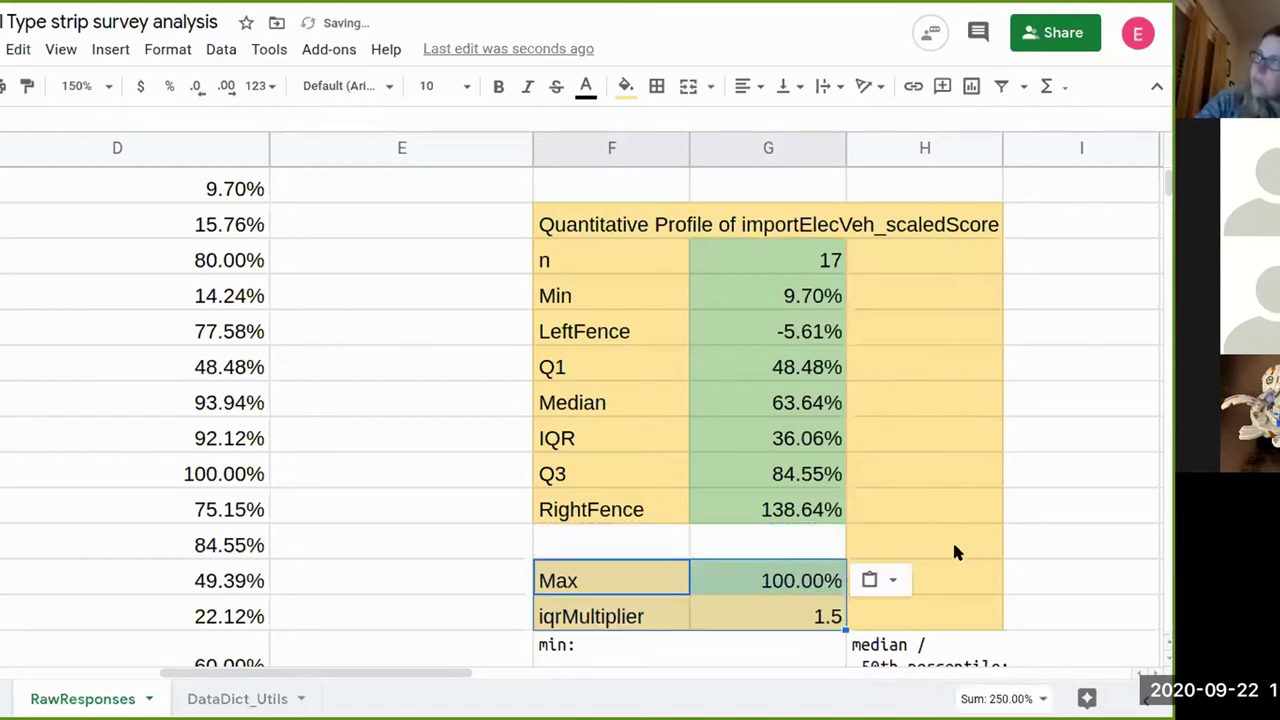
- Copy the empty yellow cell beside the vacated row into the two blank cells above Max
{"action": "left_click", "coordinate": [952, 545]}
{"action": "key", "text": "ctrl+c"}
{"action": "key", "text": "Left"}
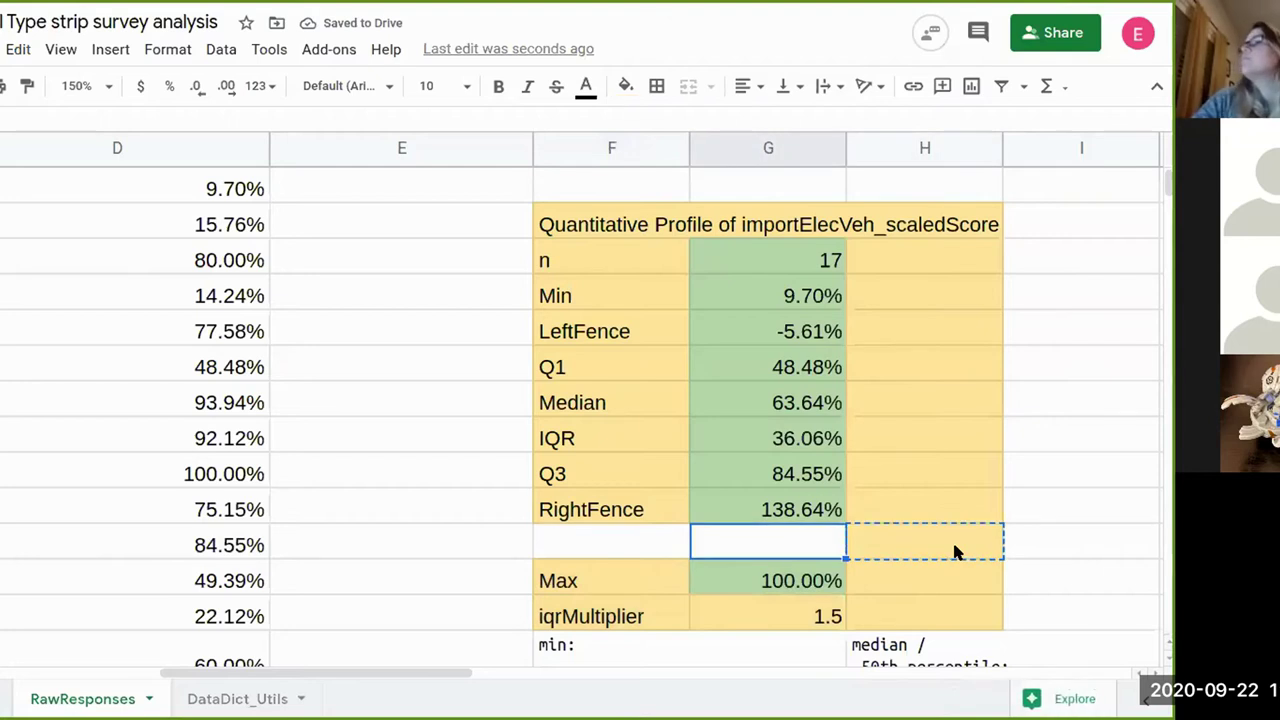
{"action": "key", "text": "Left"}
{"action": "key", "text": "ctrl+v"}
{"action": "key", "text": "Right"}
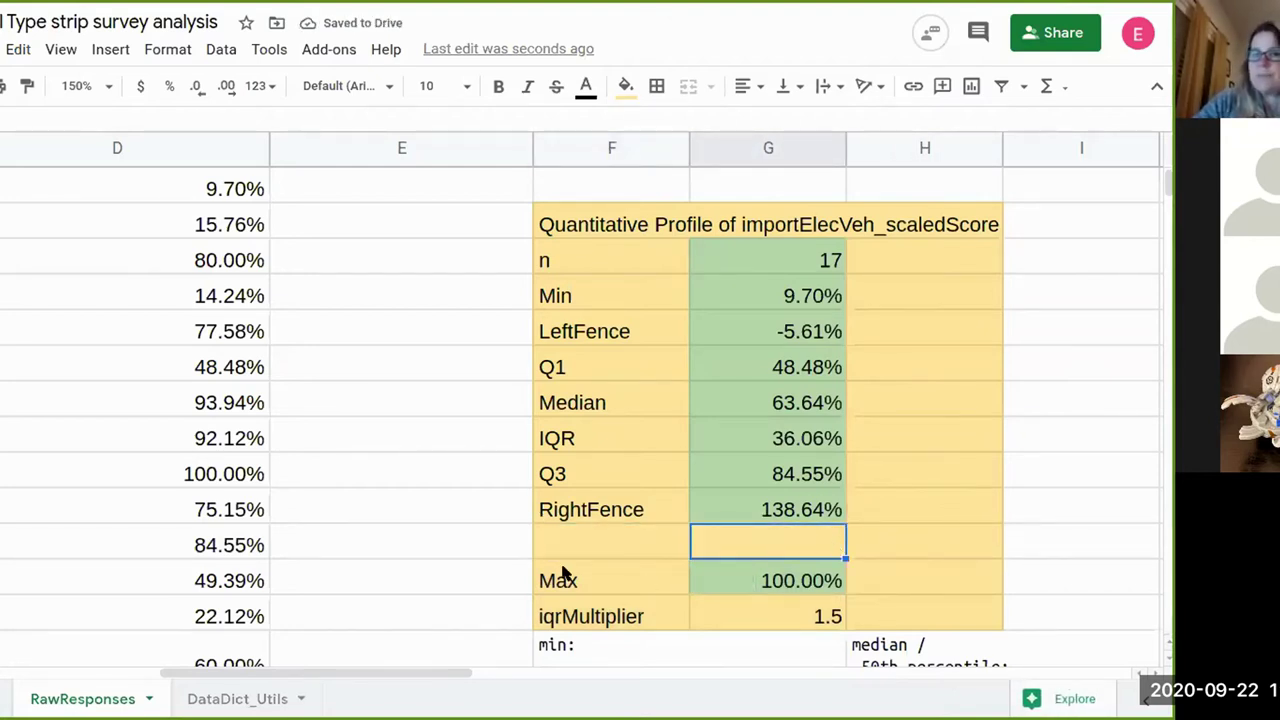
{"action": "left_click", "coordinate": [601, 540]}
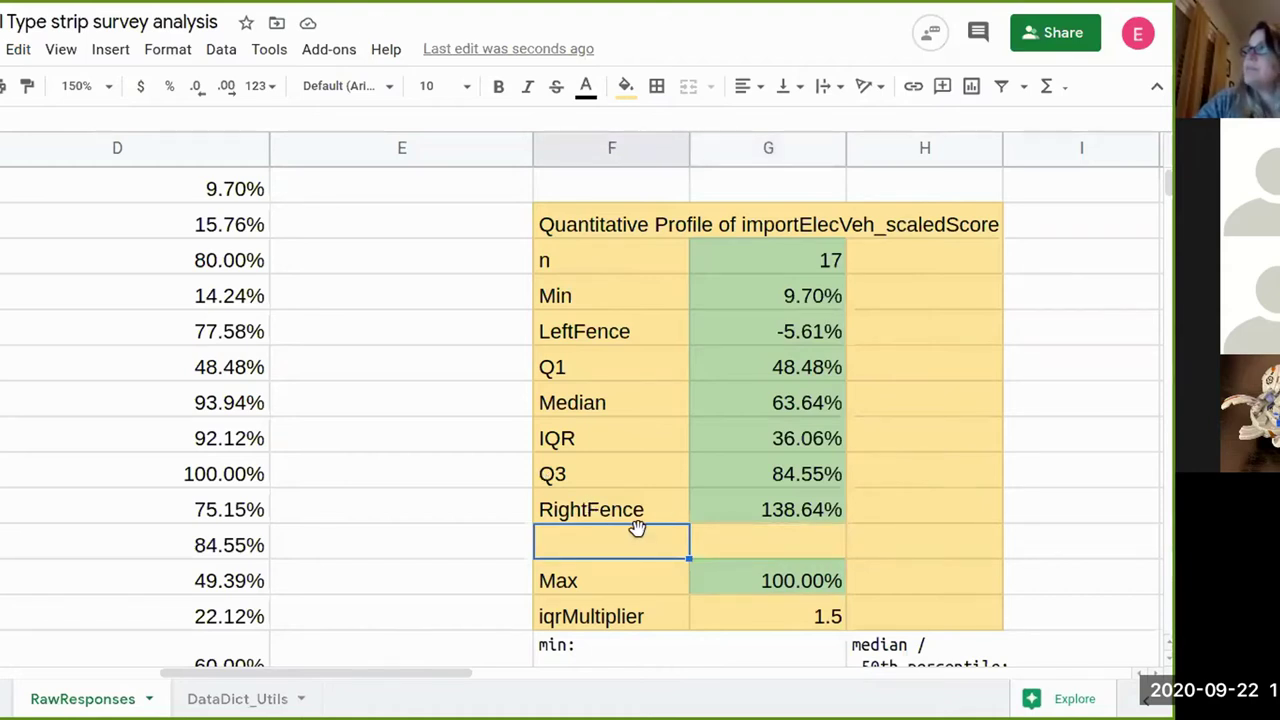
- Move the RightFence label and its value down one row, leaving a blank row below Q3
{"action": "left_click", "coordinate": [630, 512]}
{"action": "key", "text": "shift+Right"}
{"action": "key", "text": "ctrl+x"}
{"action": "key", "text": "Down"}
{"action": "key", "text": "ctrl+v"}
{"action": "key", "text": "Up"}
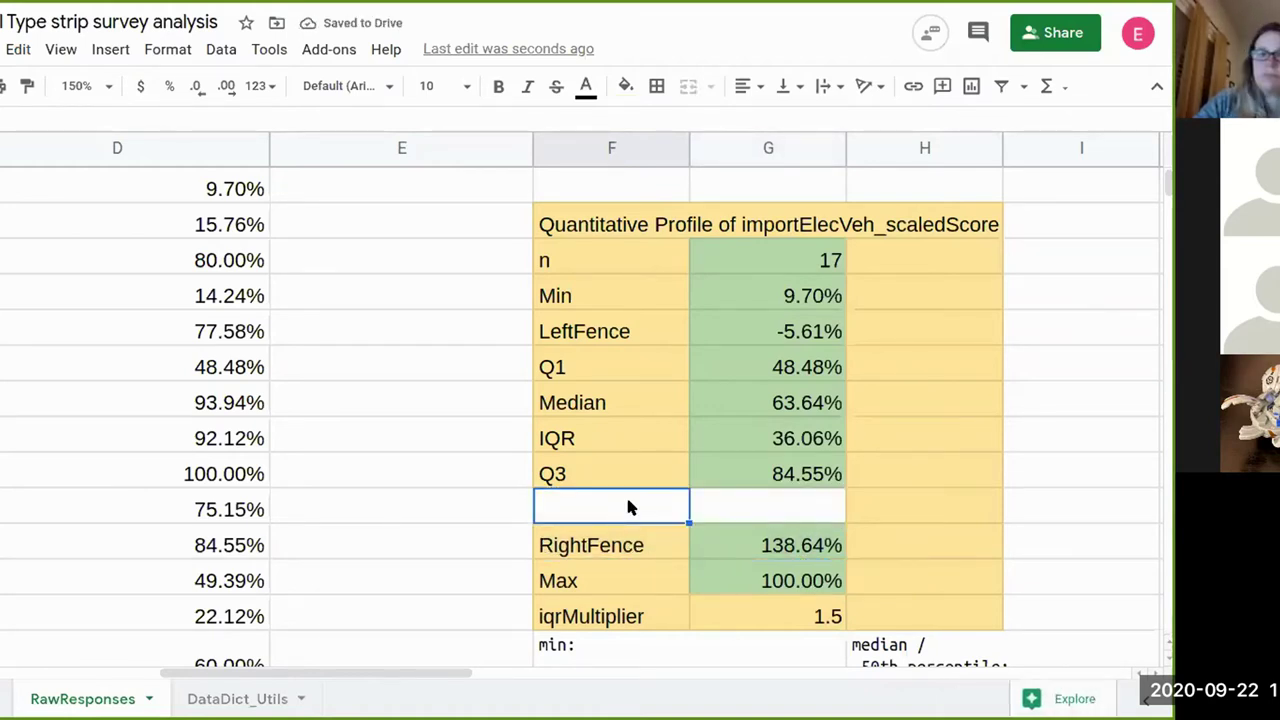
- Add a RightWhisker entry in the blank row below Q3, with its value referencing the Max cell (=G13)
{"action": "type", "text": "RightW"}
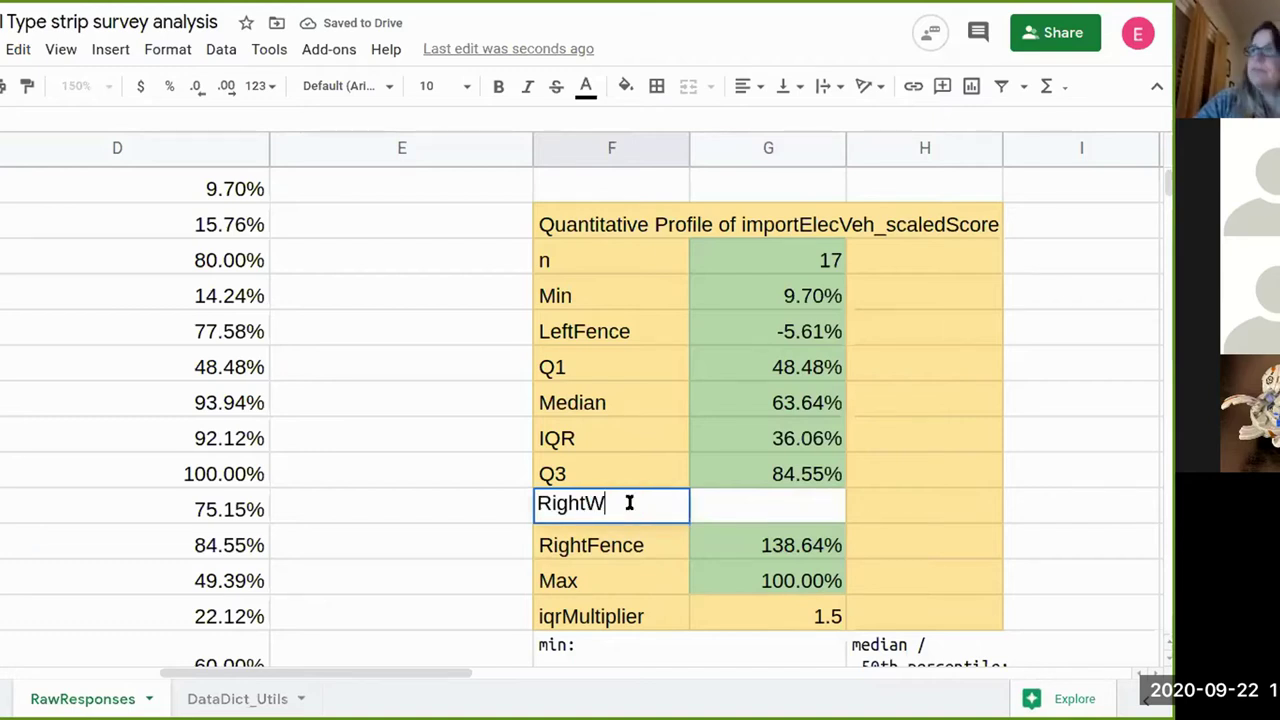
{"action": "type", "text": "hisker"}
{"action": "key", "text": "Tab"}
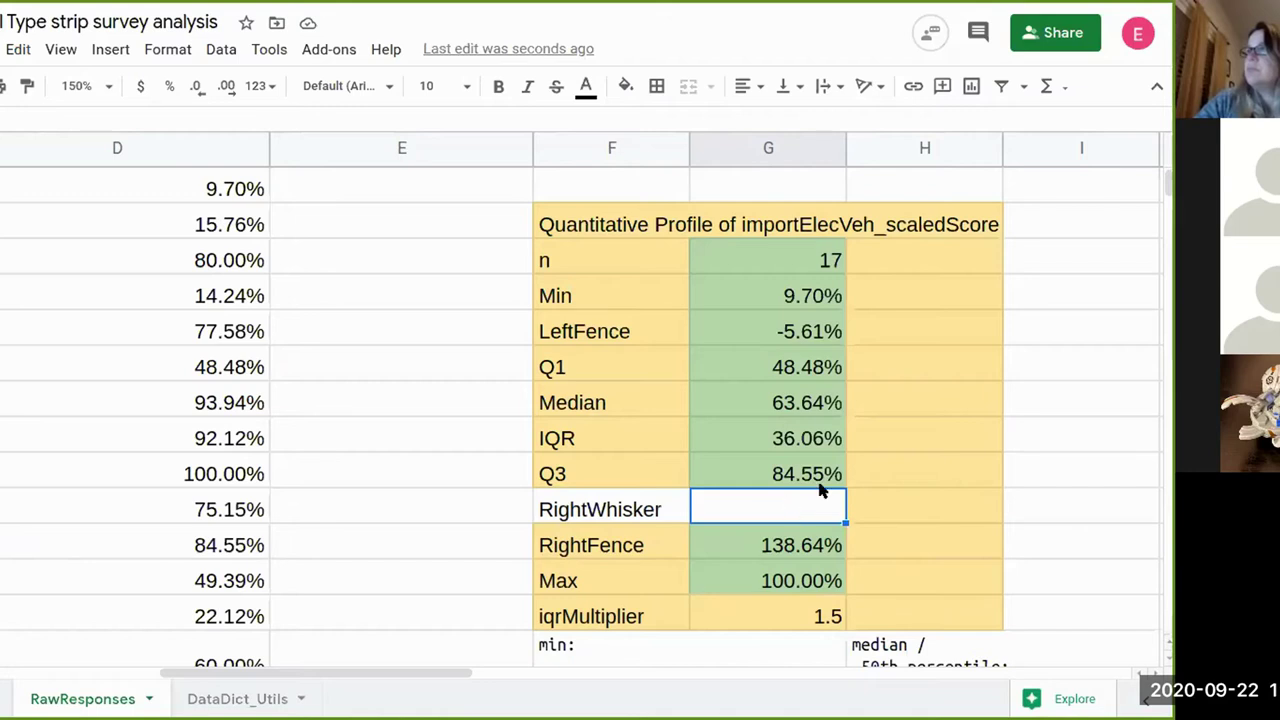
{"action": "type", "text": "="}
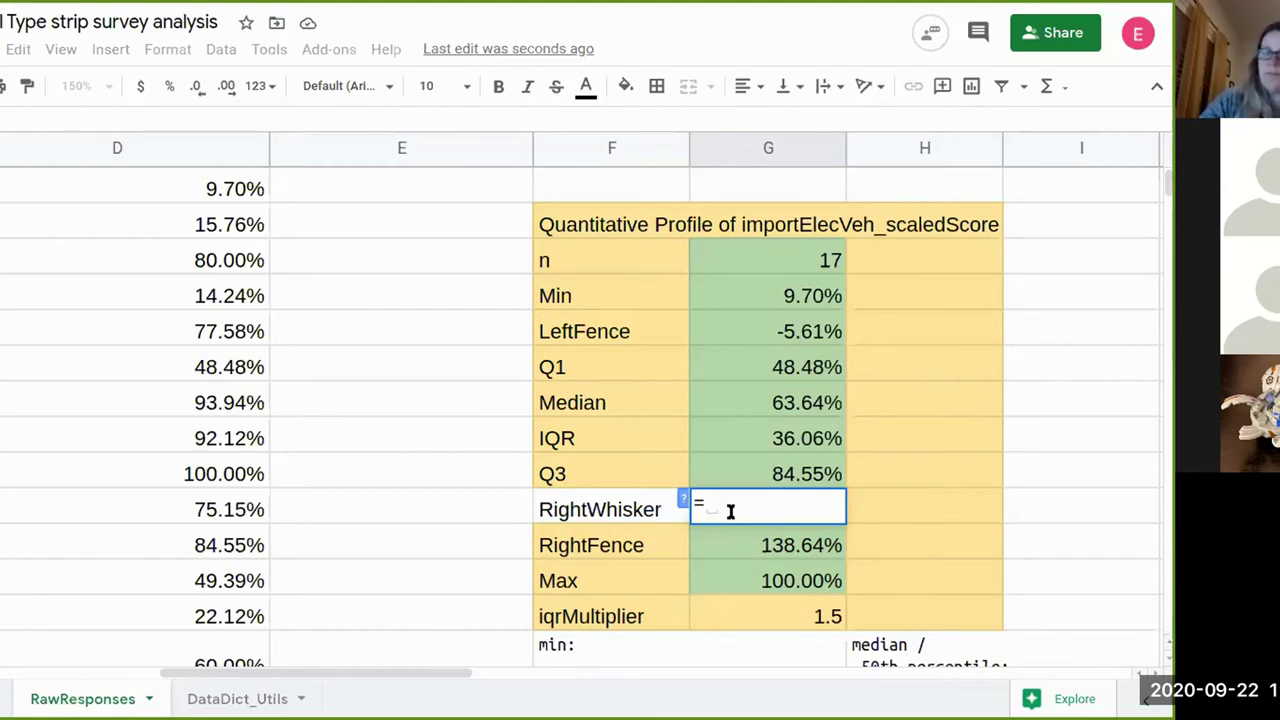
{"action": "left_click", "coordinate": [765, 580]}
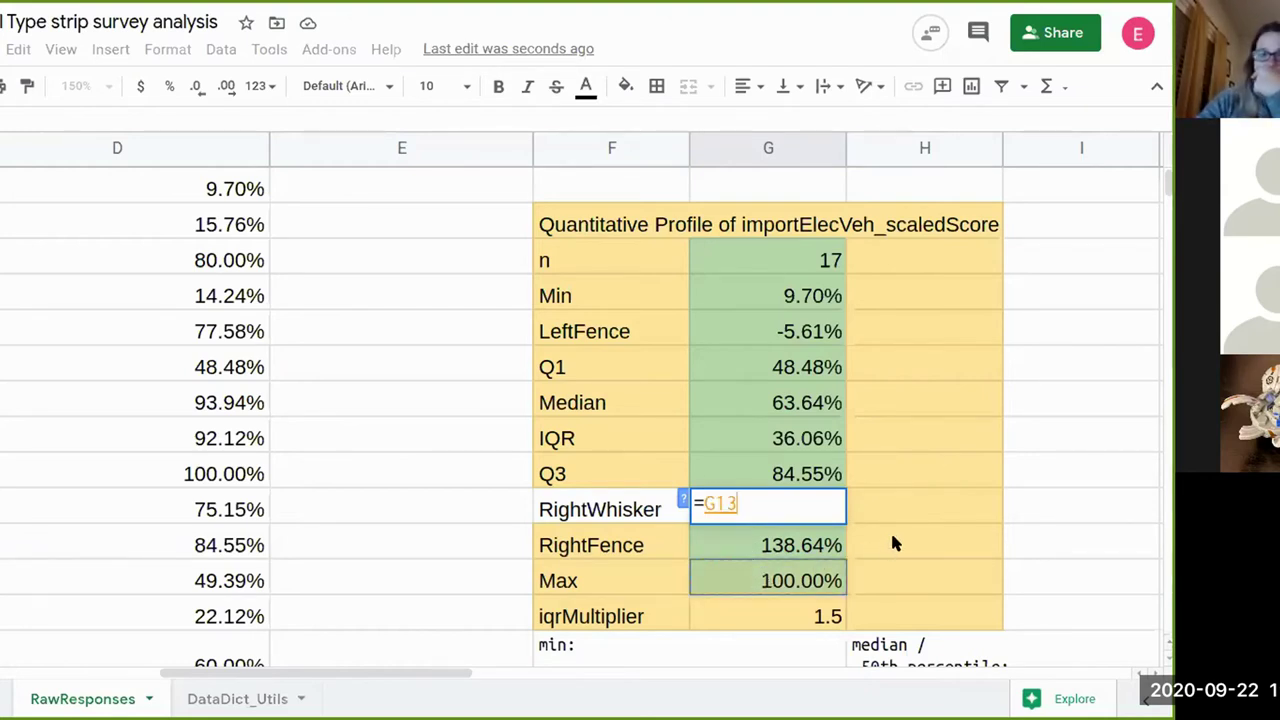
{"action": "key", "text": "Return"}
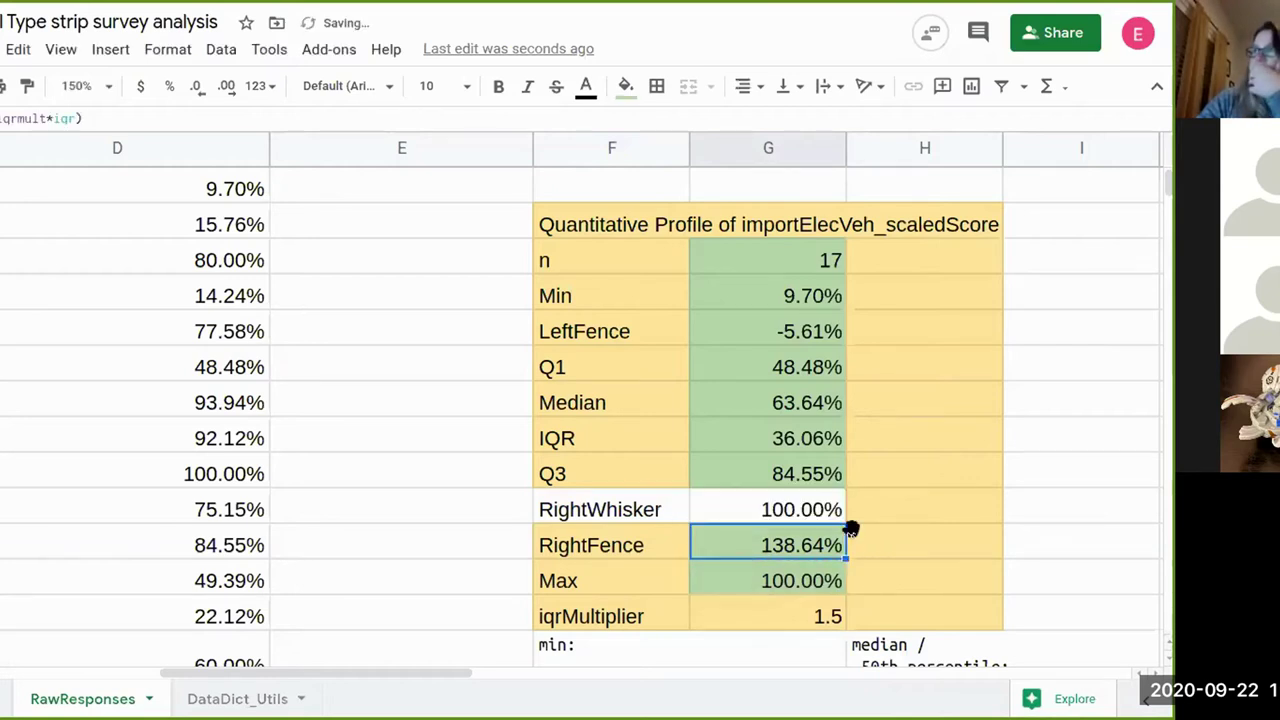
- Compare the RightWhisker value with the Max and RightFence values in the profile block
{"action": "left_click", "coordinate": [766, 514]}
{"action": "left_click", "coordinate": [762, 578]}
{"action": "left_click", "coordinate": [734, 512]}
{"action": "left_click", "coordinate": [743, 587]}
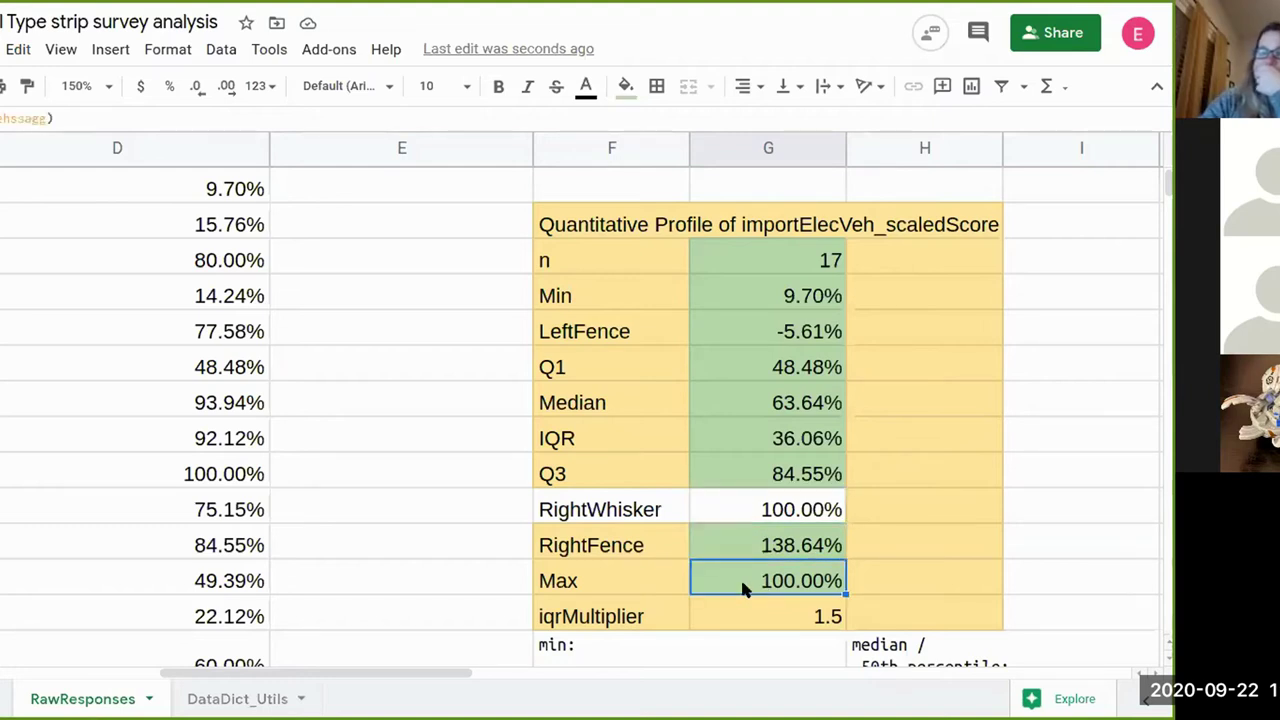
{"action": "left_click", "coordinate": [752, 549]}
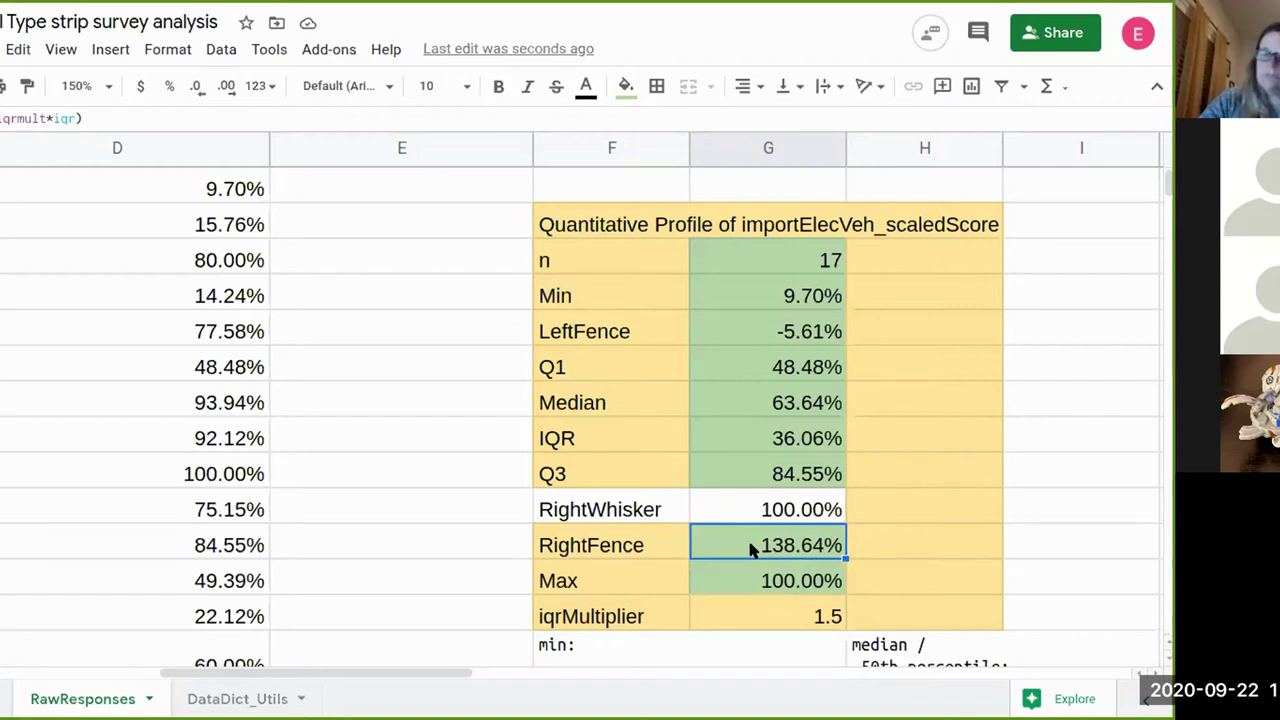
{"action": "left_click", "coordinate": [772, 505]}
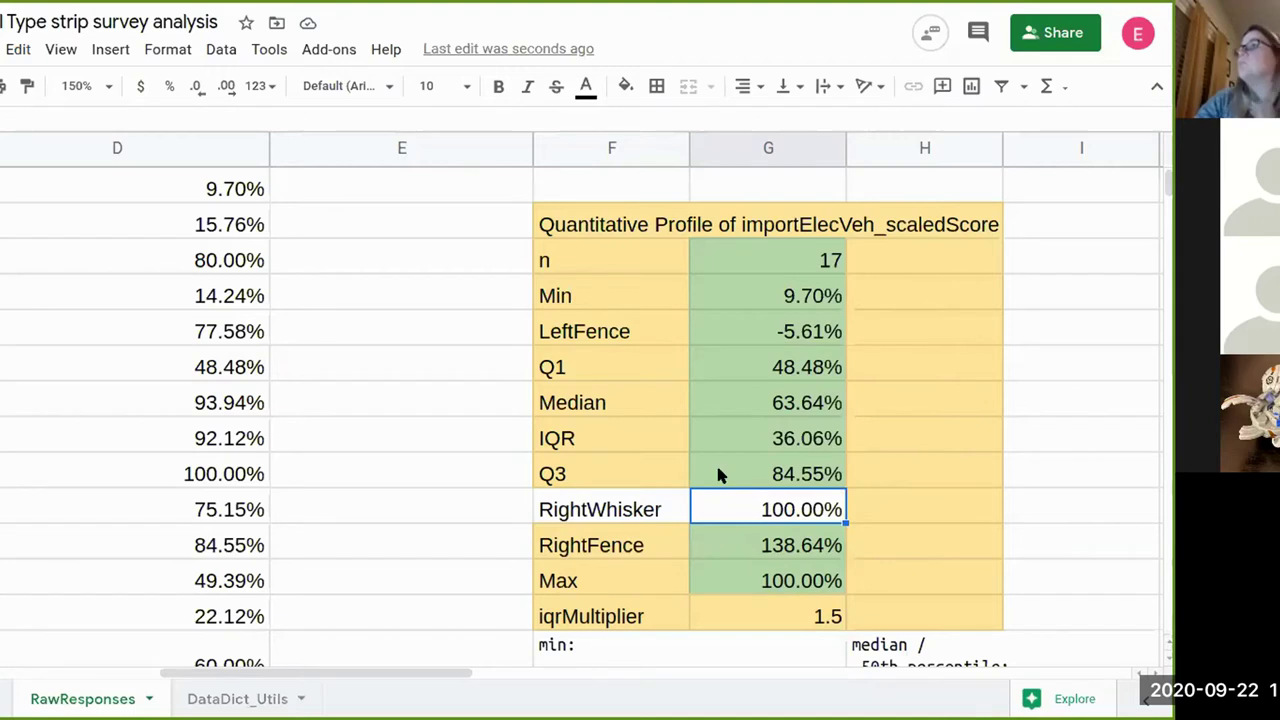
- Move the rows from Q1 through iqrMultiplier down one row, leaving a blank row below LeftFence
{"action": "left_click", "coordinate": [606, 338]}
{"action": "left_click", "coordinate": [578, 364]}
{"action": "mouse_move", "coordinate": [648, 349]}
{"action": "left_mouse_down"}
{"action": "mouse_move", "coordinate": [771, 500]}
{"action": "mouse_move", "coordinate": [782, 617]}
{"action": "left_mouse_up"}
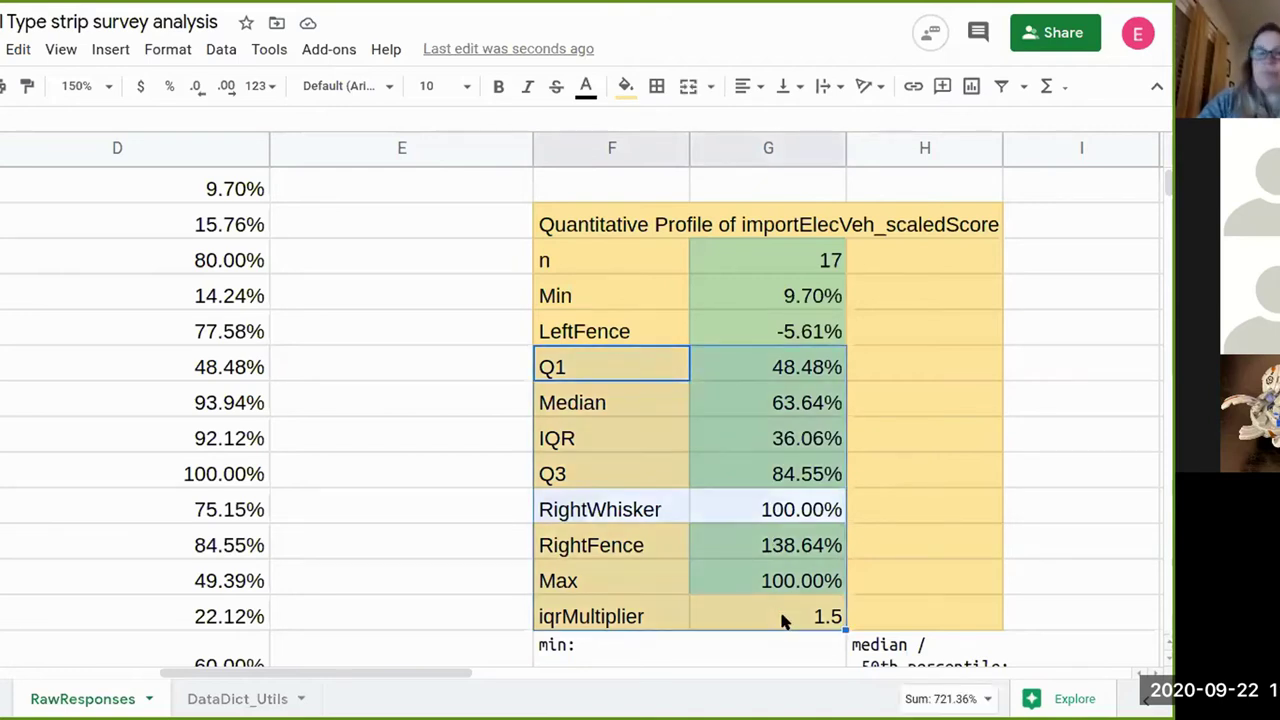
{"action": "key", "text": "ctrl+c"}
{"action": "key", "text": "Down"}
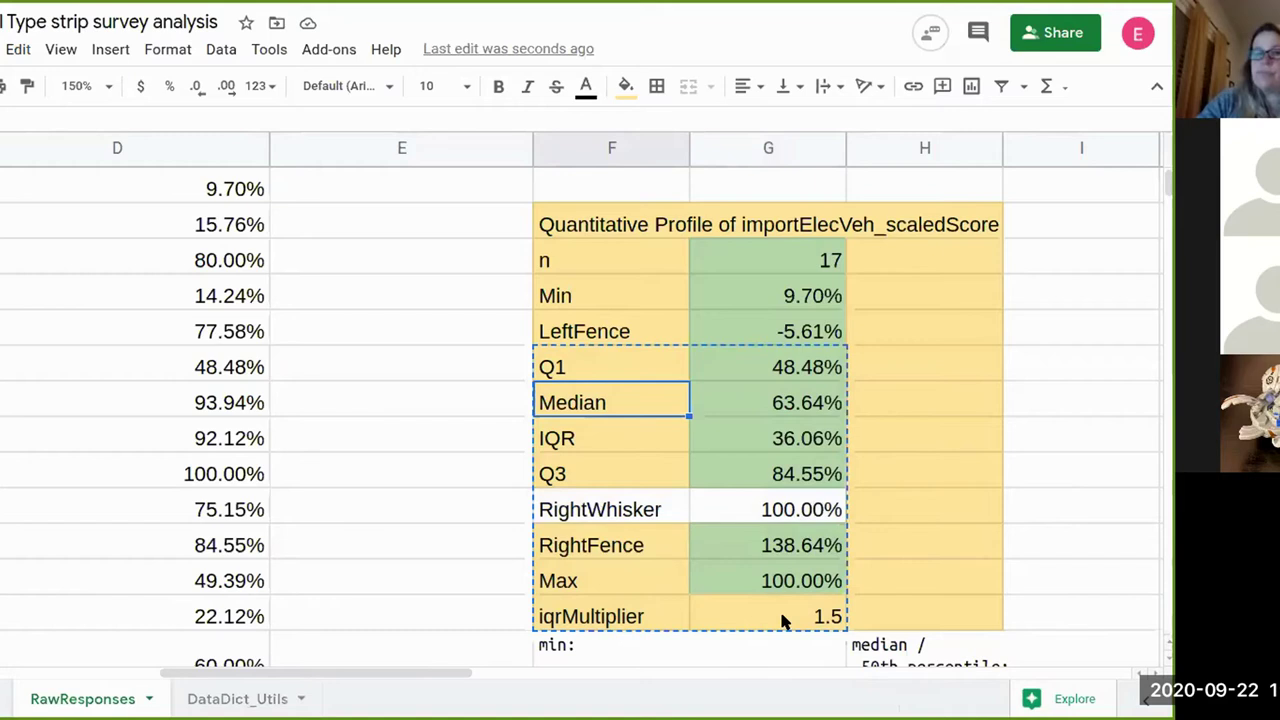
{"action": "key", "text": "ctrl+v"}
- Copy an empty yellow cell from the vacated row into the blank label cell below LeftFence
{"action": "key", "text": "Up"}
{"action": "key", "text": "Right"}
{"action": "key", "text": "Right"}
{"action": "key", "text": "ctrl+c"}
{"action": "key", "text": "Left"}
{"action": "key", "text": "Left"}
{"action": "key", "text": "ctrl+v"}
{"action": "key", "text": "Down"}
{"action": "key", "text": "Down"}
{"action": "key", "text": "Down"}
{"action": "key", "text": "Down"}
{"action": "key", "text": "Down"}
{"action": "key", "text": "Up"}
{"action": "key", "text": "Up"}
{"action": "key", "text": "Up"}
{"action": "key", "text": "Up"}
{"action": "key", "text": "Up"}
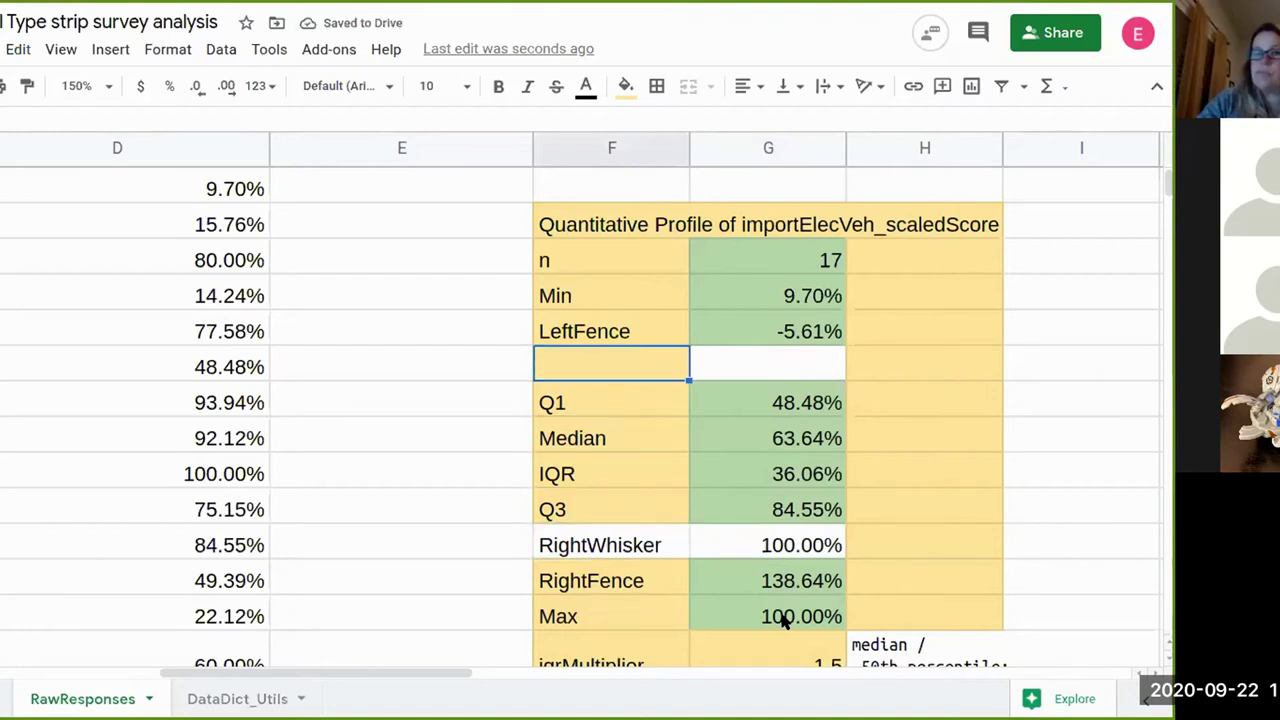
- Add a LeftWhisker entry in the blank row below LeftFence, with its value referencing the Min value cell
{"action": "type", "text": "R"}
{"action": "key", "text": "BackSpace"}
{"action": "type", "text": "R"}
{"action": "key", "text": "BackSpace"}
{"action": "type", "text": "LeftWhisker"}
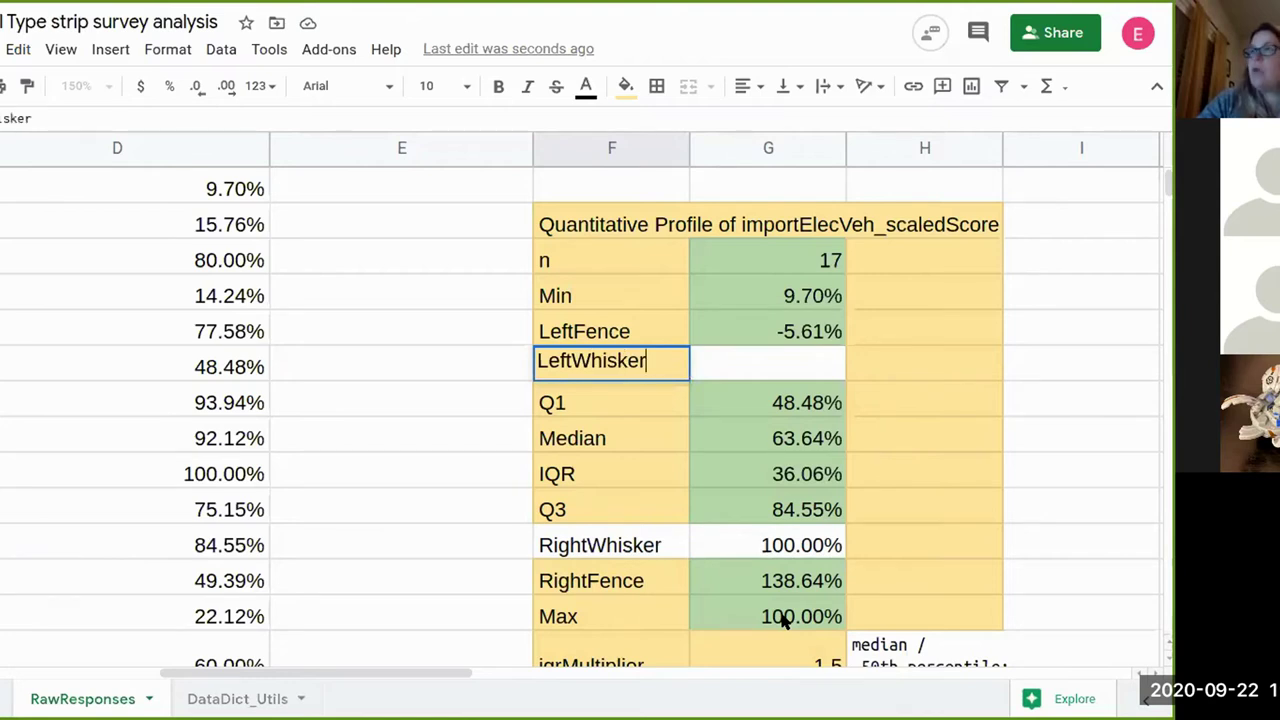
{"action": "key", "text": "Tab"}
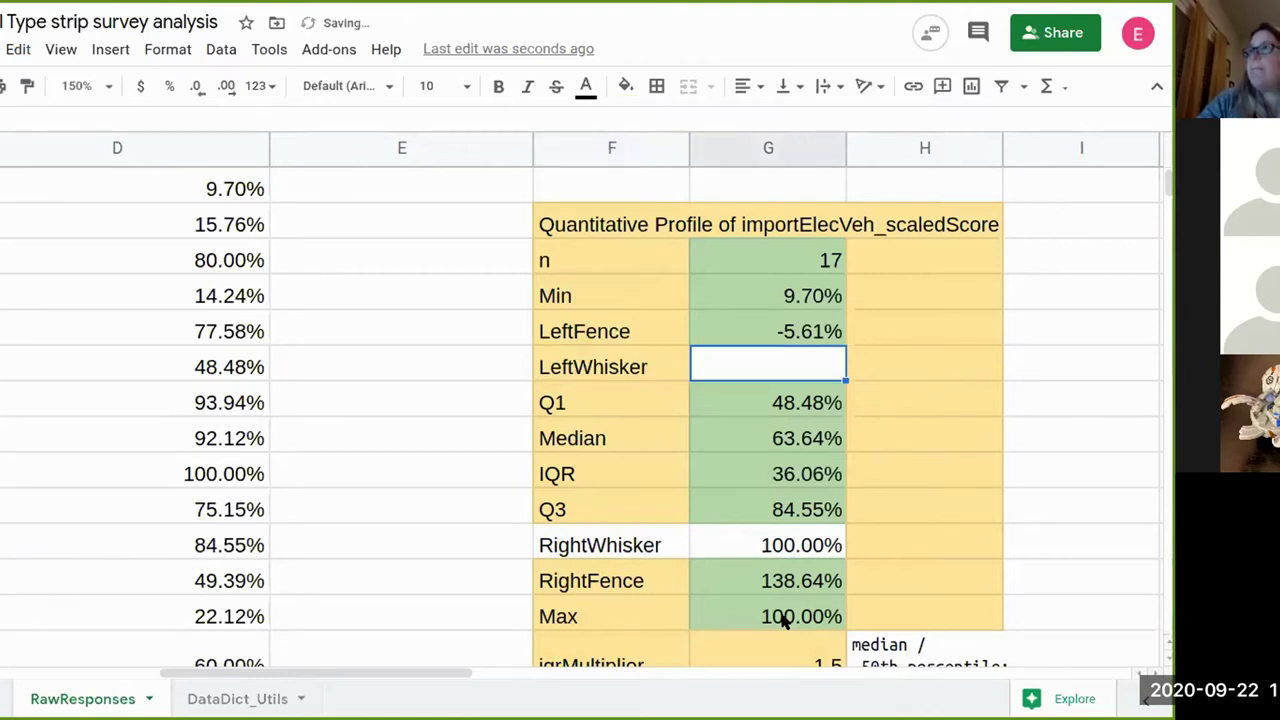
{"action": "type", "text": "="}
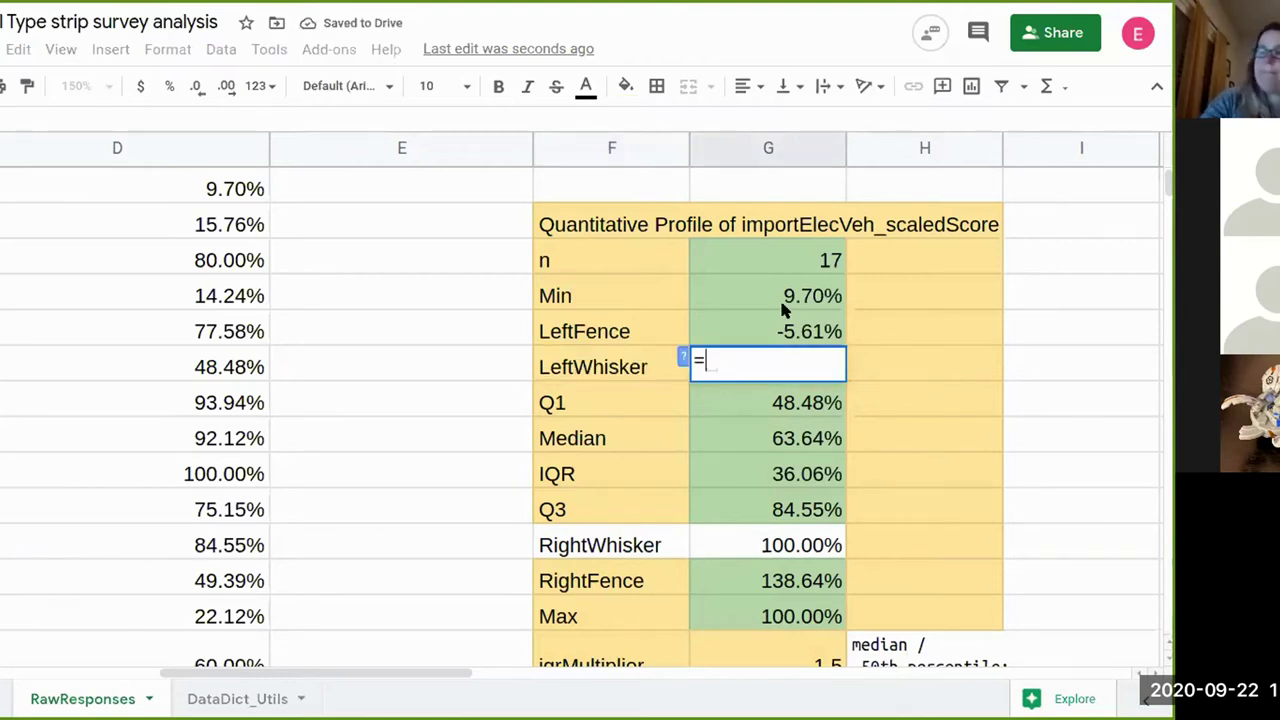
{"action": "left_click", "coordinate": [779, 298]}
{"action": "key", "text": "Return"}
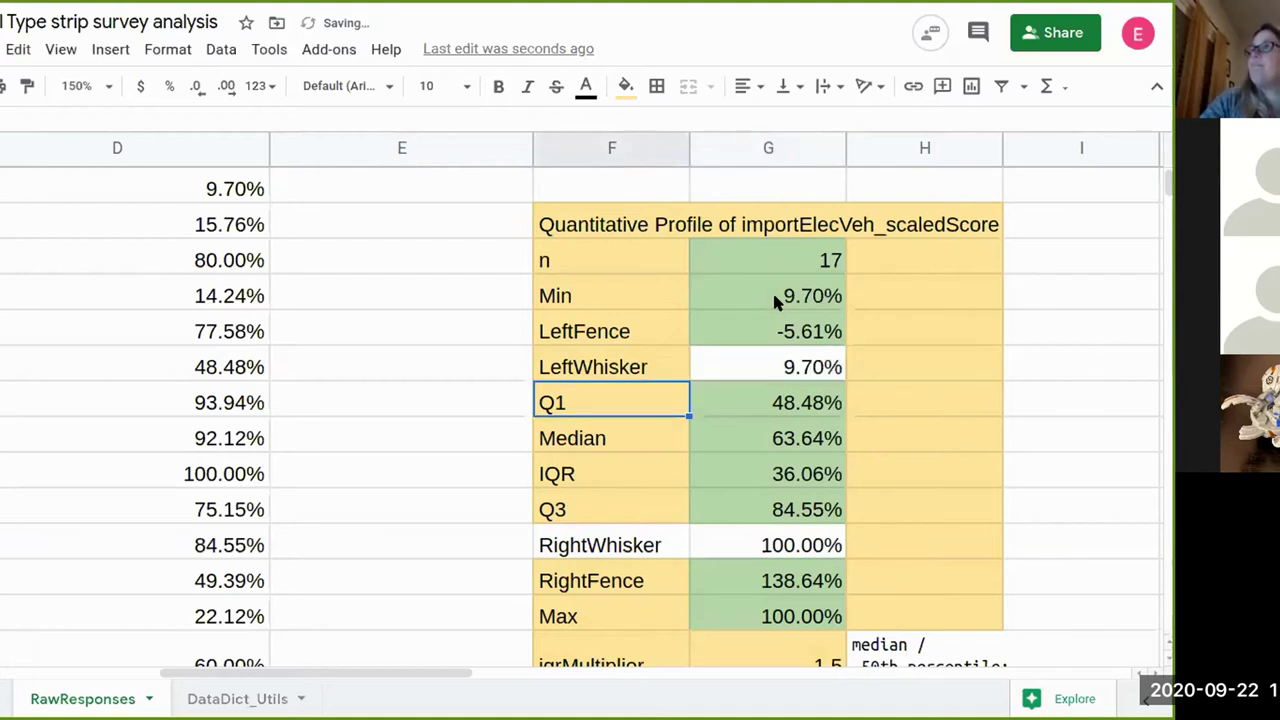
- Apply the Min value's green cell format to the values from LeftWhisker through RightFence
{"action": "left_click", "coordinate": [764, 299]}
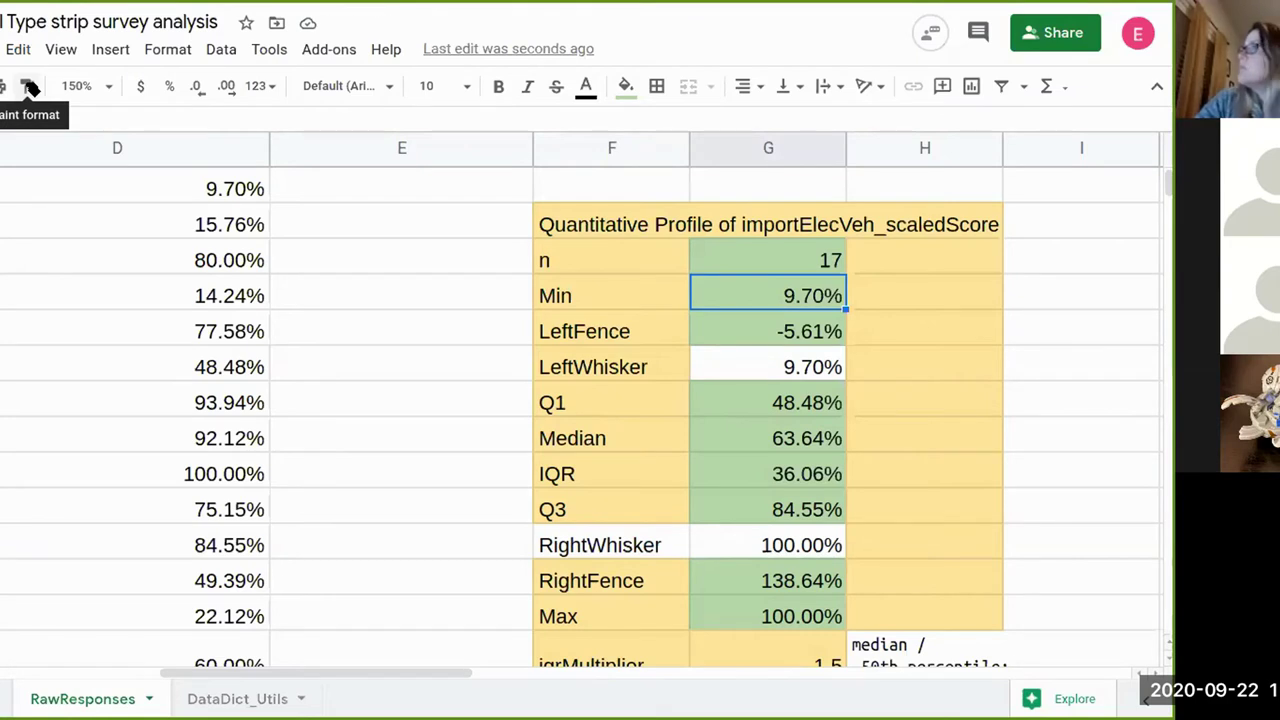
{"action": "left_click", "coordinate": [30, 88]}
{"action": "mouse_move", "coordinate": [786, 362]}
{"action": "left_mouse_down"}
{"action": "mouse_move", "coordinate": [846, 480]}
{"action": "mouse_move", "coordinate": [809, 583]}
{"action": "left_mouse_up"}
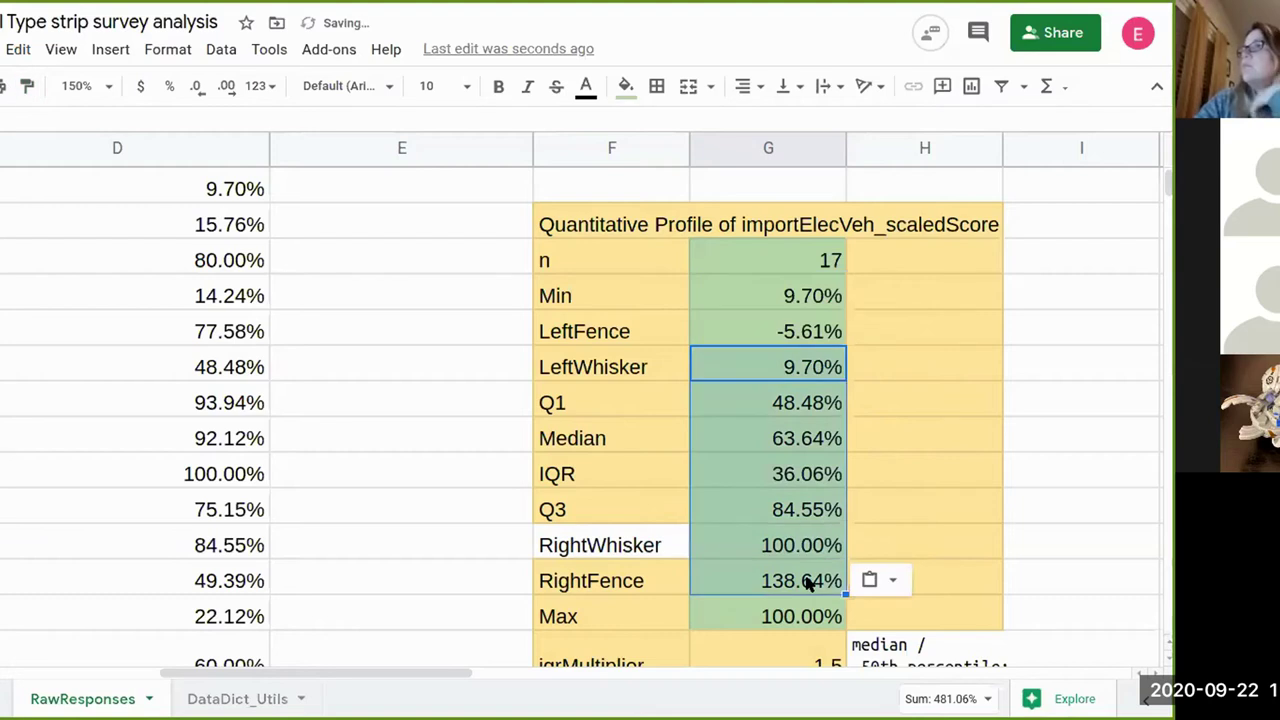
- Try painting the n value's format onto the empty cell beside Q3's value, and undo it
{"action": "left_click", "coordinate": [789, 480]}
{"action": "left_click", "coordinate": [797, 260]}
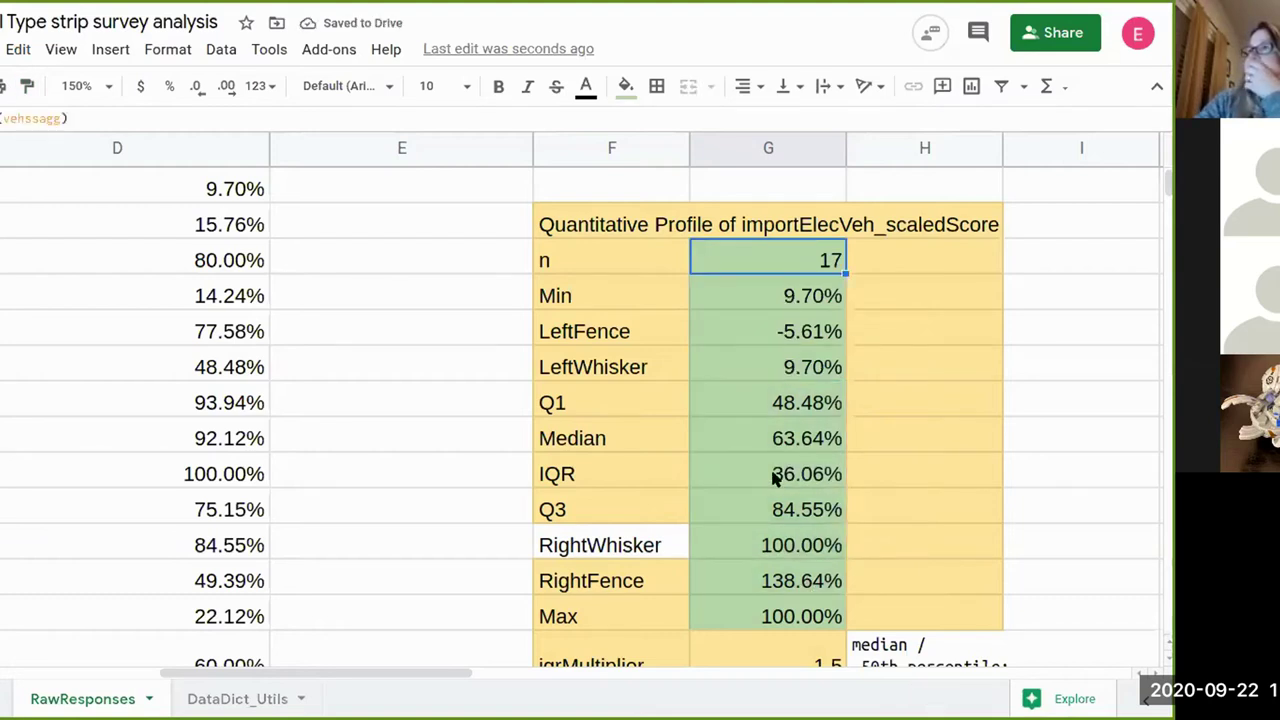
{"action": "left_click", "coordinate": [29, 89]}
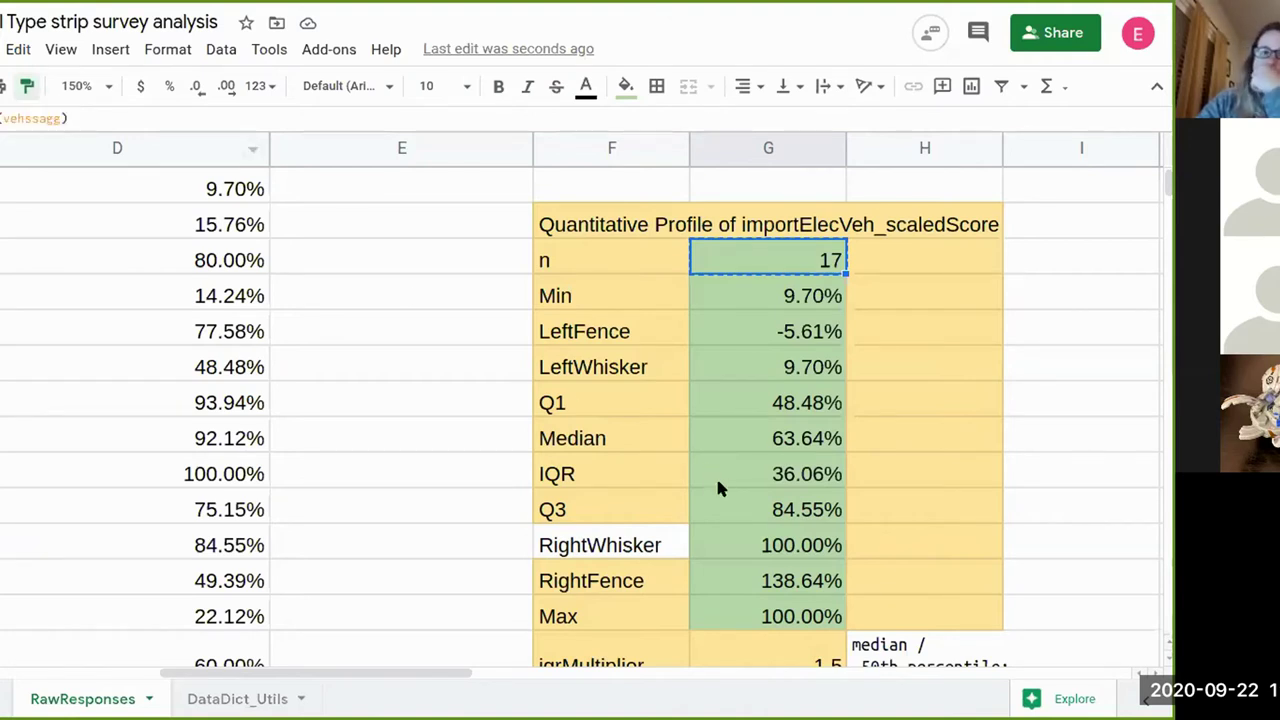
{"action": "left_click", "coordinate": [905, 508]}
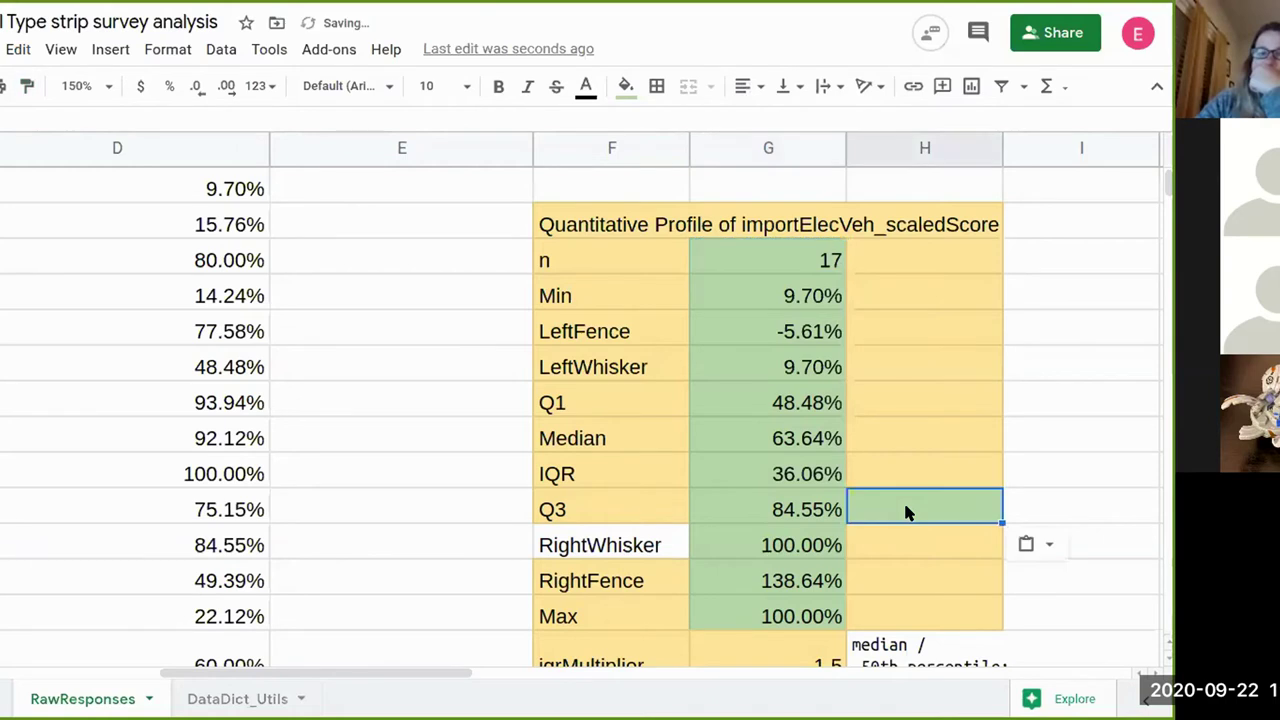
{"action": "left_click", "coordinate": [895, 487]}
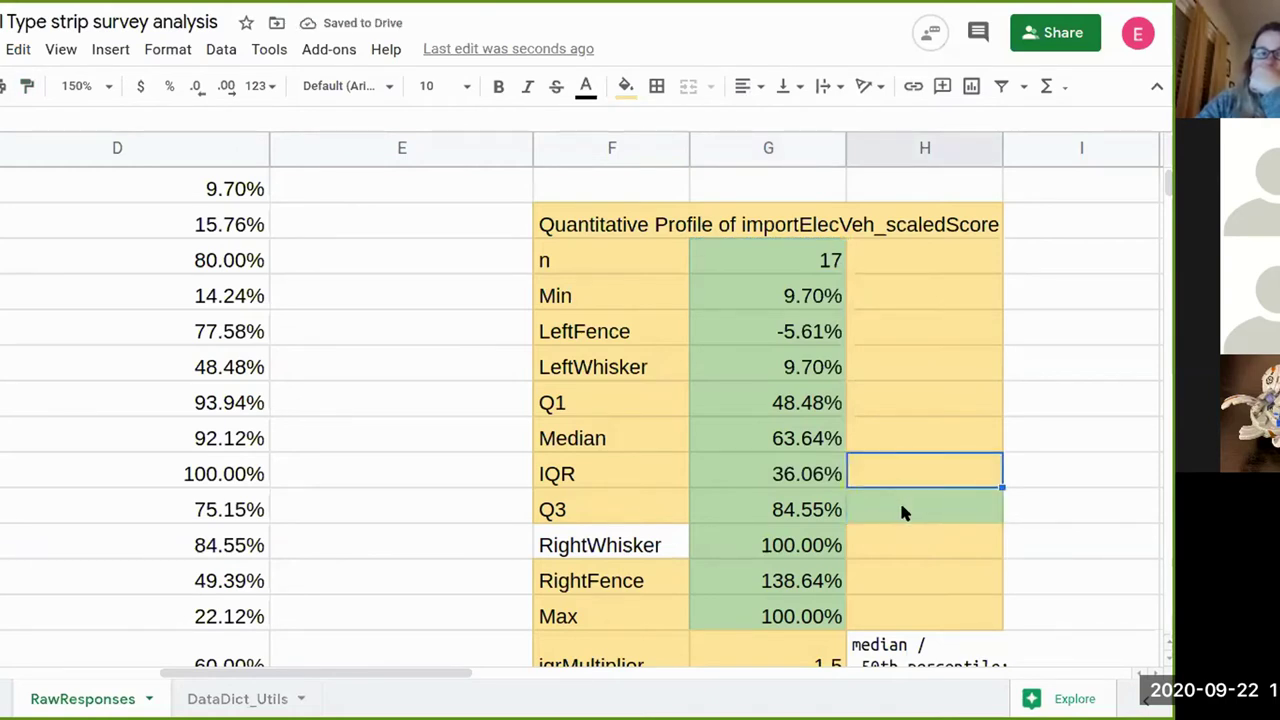
{"action": "key", "text": "ctrl+z"}
- Apply the Q3 label's yellow cell format to the RightWhisker label
{"action": "left_click", "coordinate": [620, 508]}
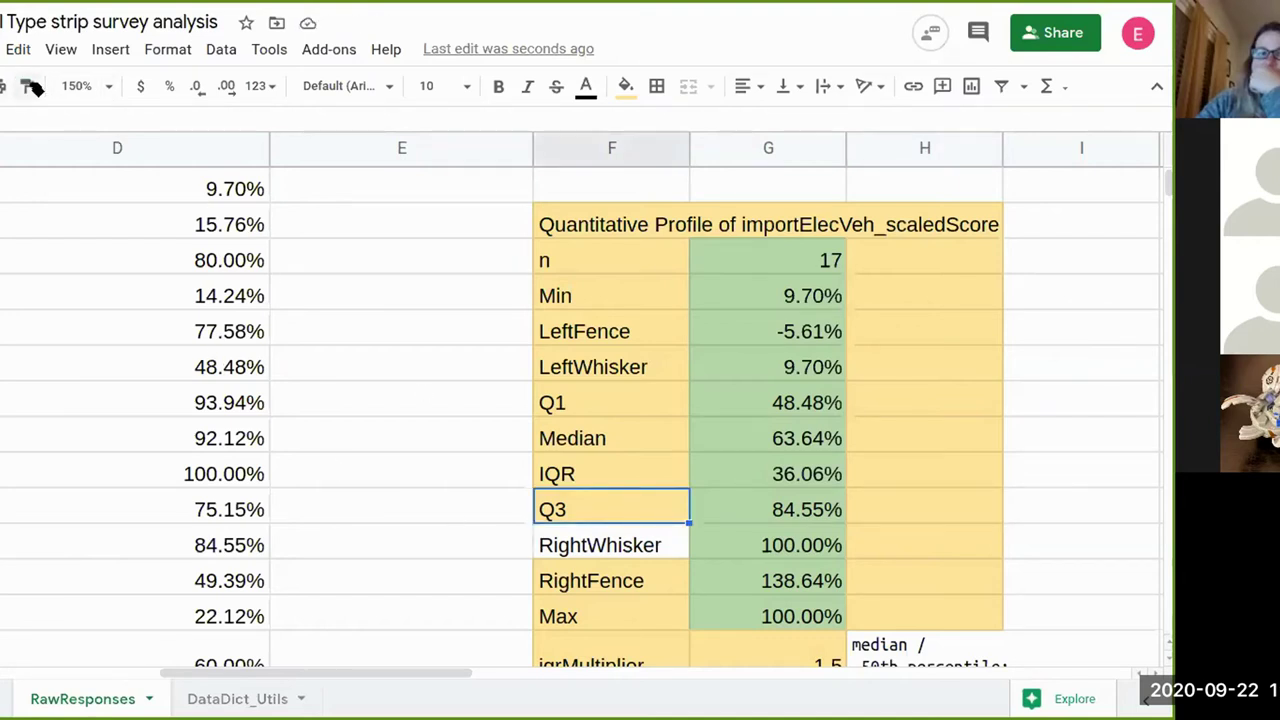
{"action": "left_click", "coordinate": [594, 540]}
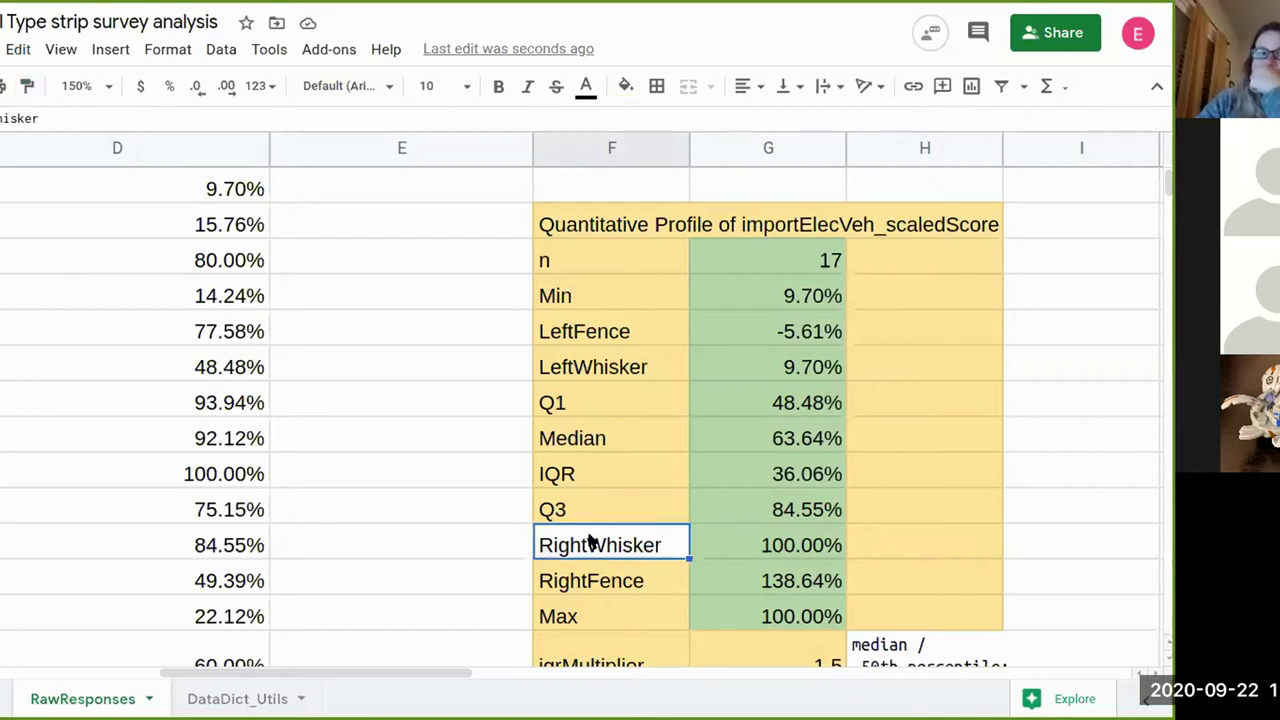
{"action": "left_click", "coordinate": [600, 520]}
{"action": "left_click", "coordinate": [28, 87]}
{"action": "left_click", "coordinate": [614, 558]}
- Look over the profile block's whisker and fence entries and the median / 50th percentile label beside iqrMultiplier
{"action": "left_click", "coordinate": [590, 472]}
{"action": "left_click", "coordinate": [561, 333]}
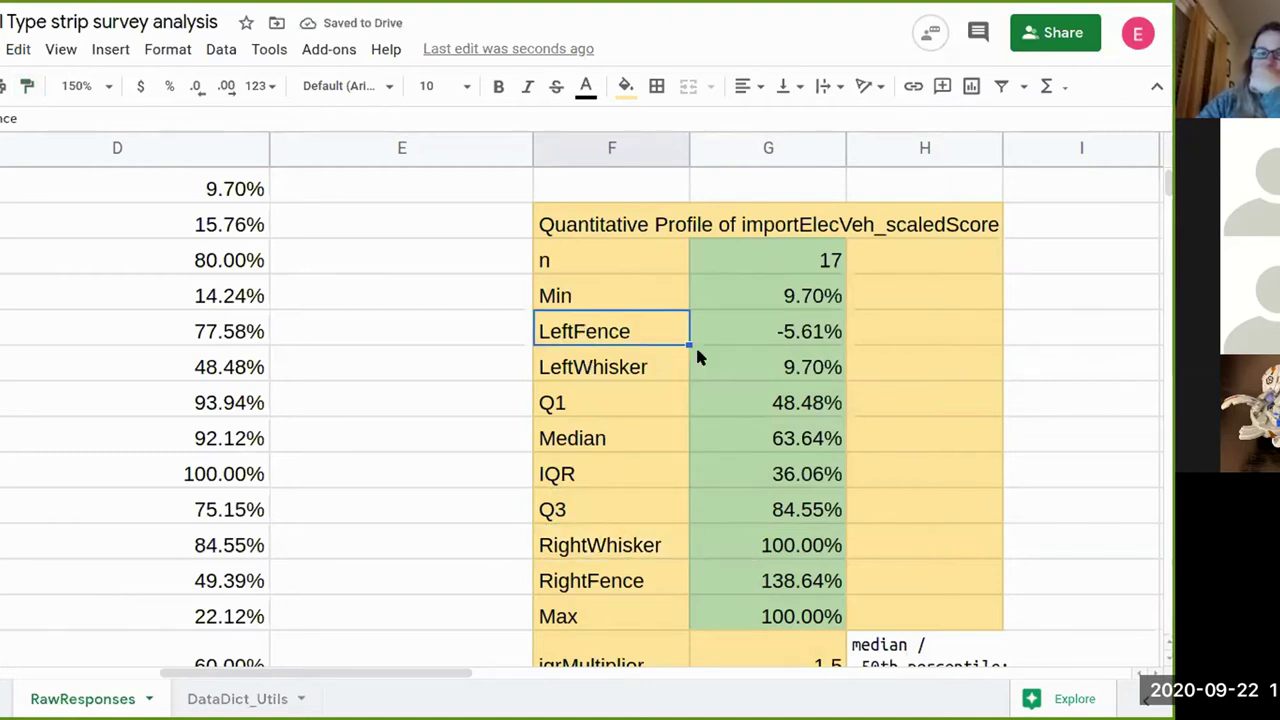
{"action": "left_click", "coordinate": [650, 367]}
{"action": "left_click", "coordinate": [731, 366]}
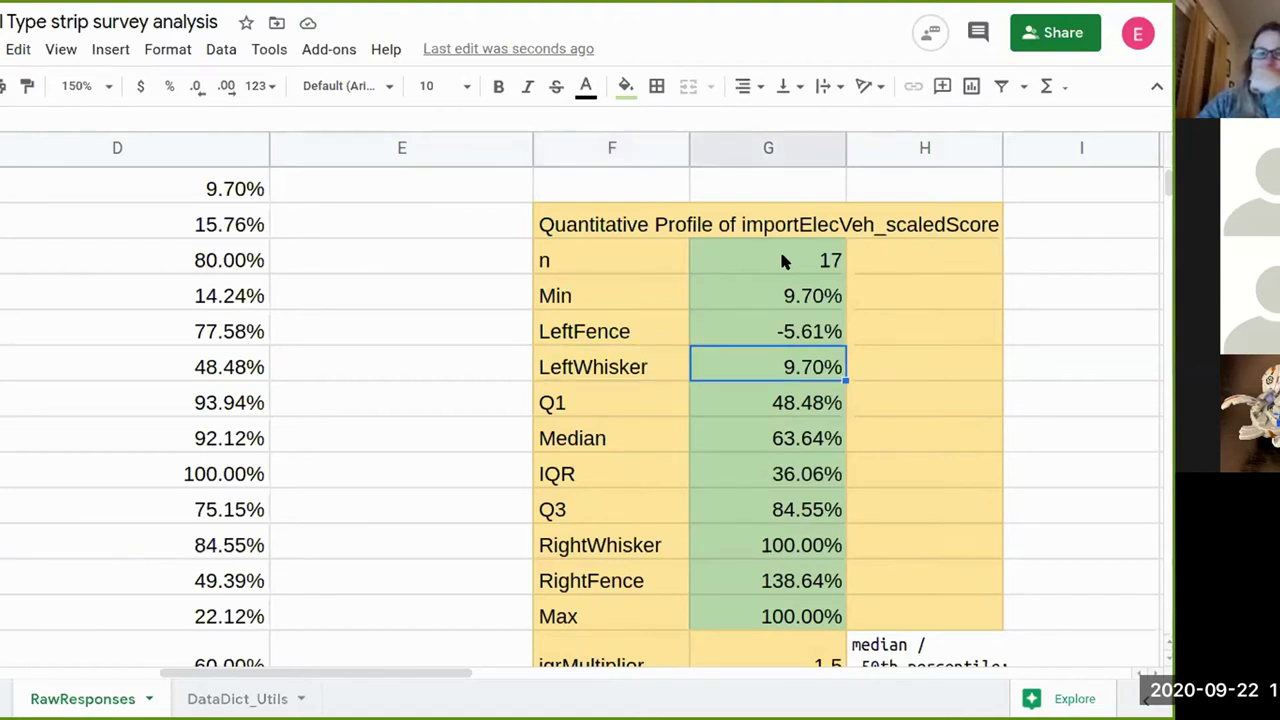
{"action": "scroll", "coordinate": [737, 506], "scroll_direction": "down", "scroll_amount": 2}
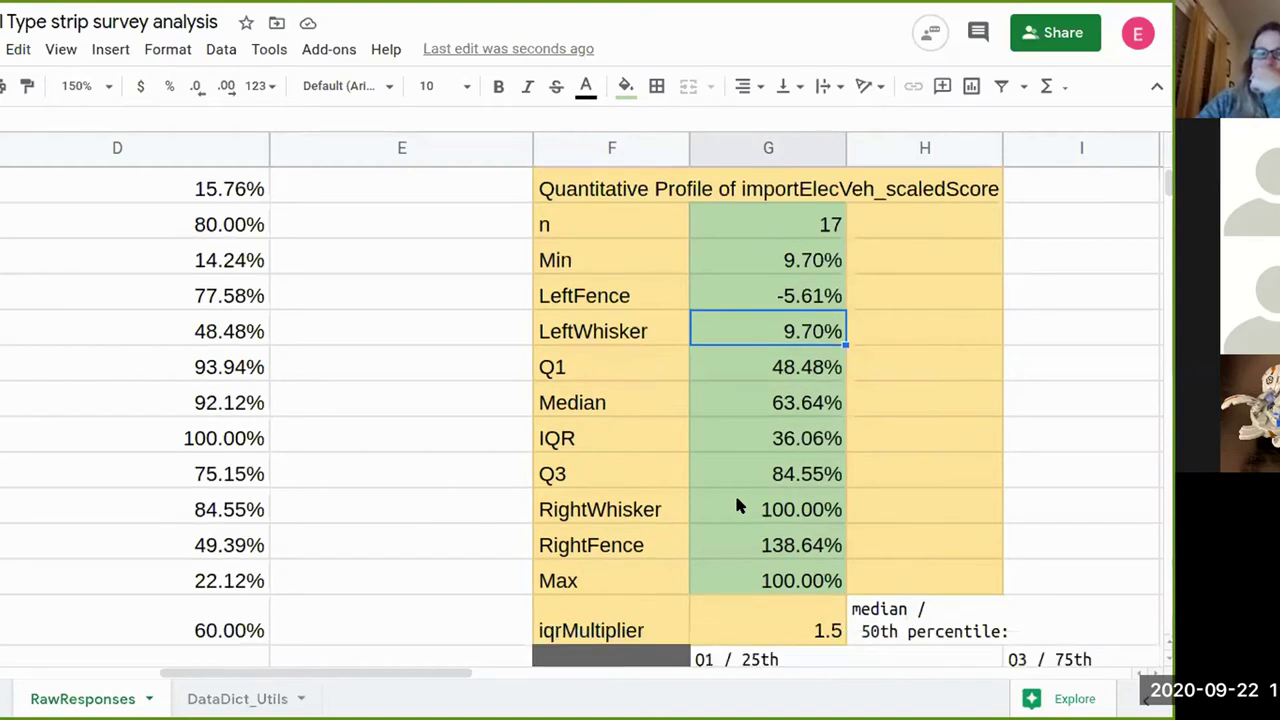
{"action": "scroll", "coordinate": [737, 506], "scroll_direction": "down", "scroll_amount": 1}
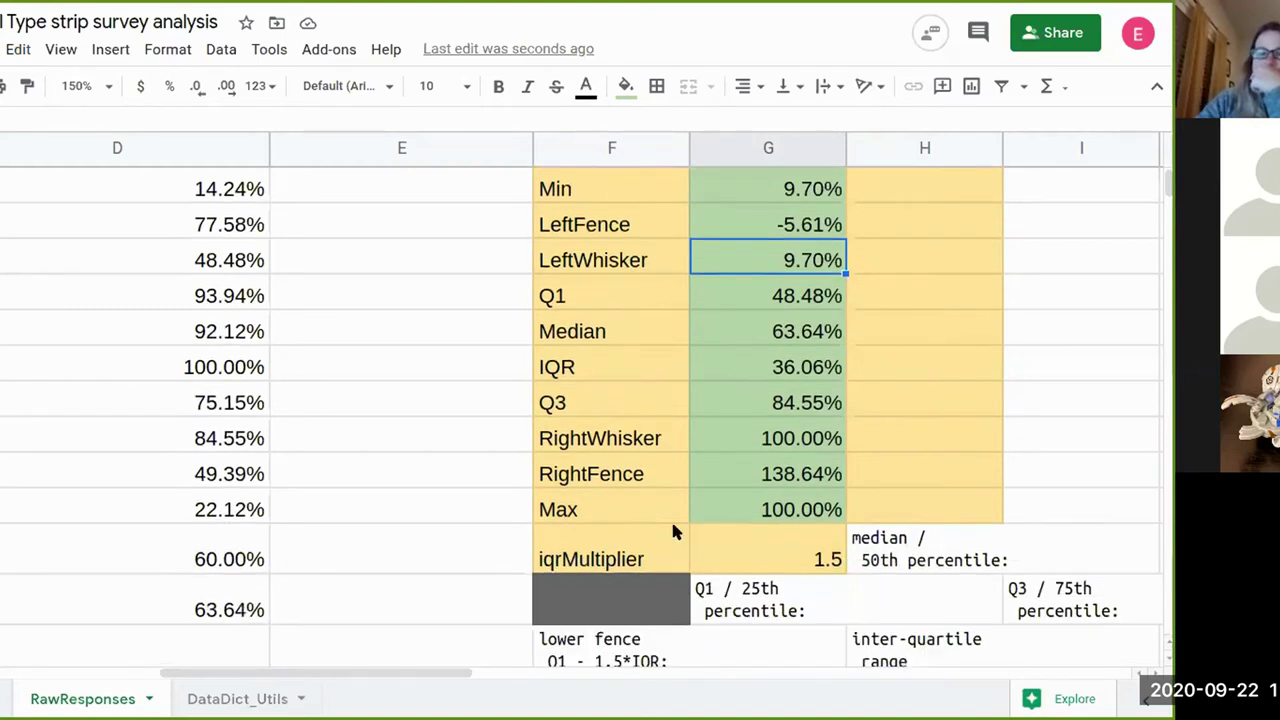
{"action": "left_click", "coordinate": [920, 534]}
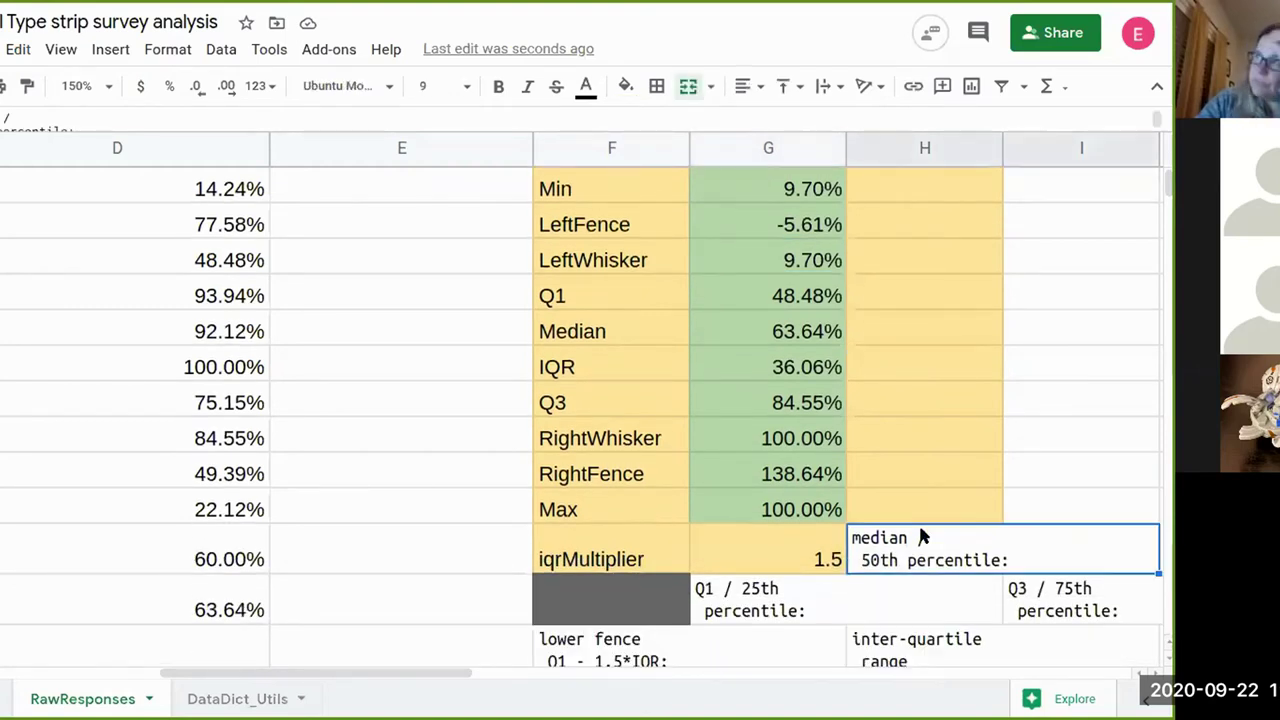
- Clear the leftover median / 50th percentile label beside iqrMultiplier and the old quartile, fence and inter-quartile range labels in the rows below
{"action": "key", "text": "Delete"}
{"action": "scroll", "coordinate": [628, 612], "scroll_direction": "down", "scroll_amount": 5}
{"action": "left_click_drag", "start_coordinate": [612, 405], "coordinate": [940, 490]}
{"action": "key", "text": "Delete"}
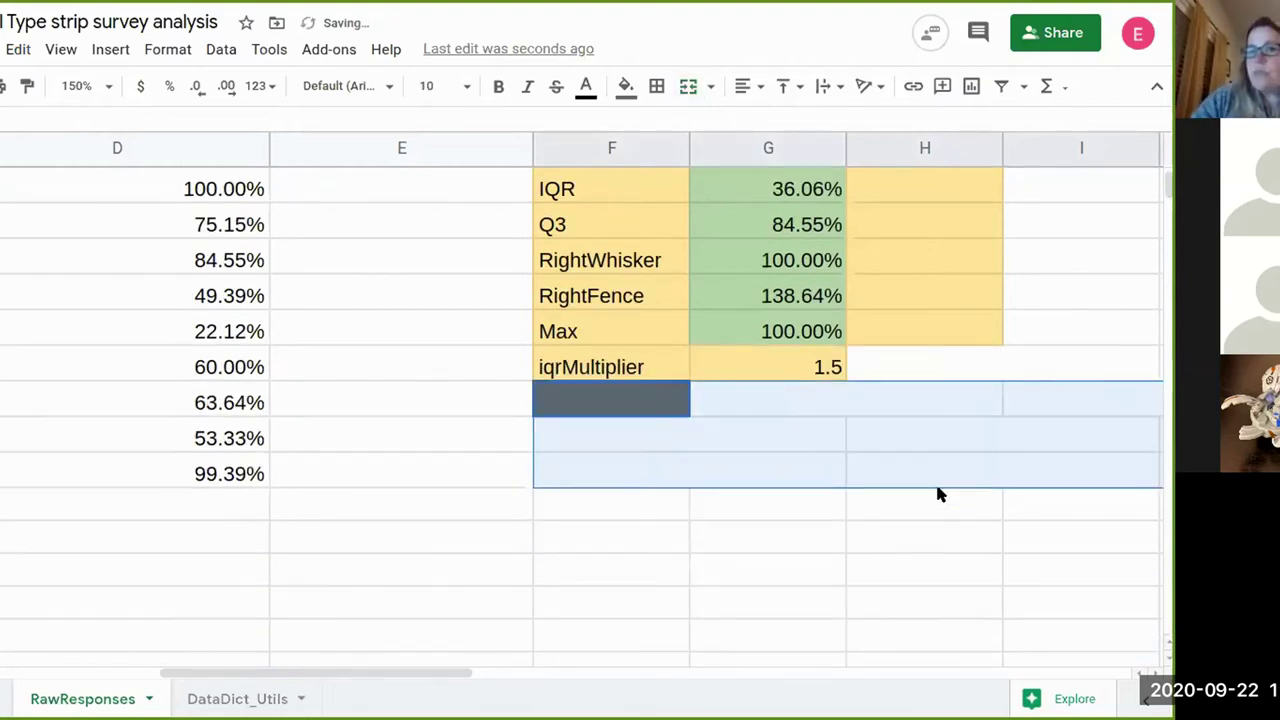
{"action": "scroll", "coordinate": [935, 481], "scroll_direction": "up", "scroll_amount": 4}
{"action": "scroll", "coordinate": [935, 492], "scroll_direction": "up", "scroll_amount": 4}
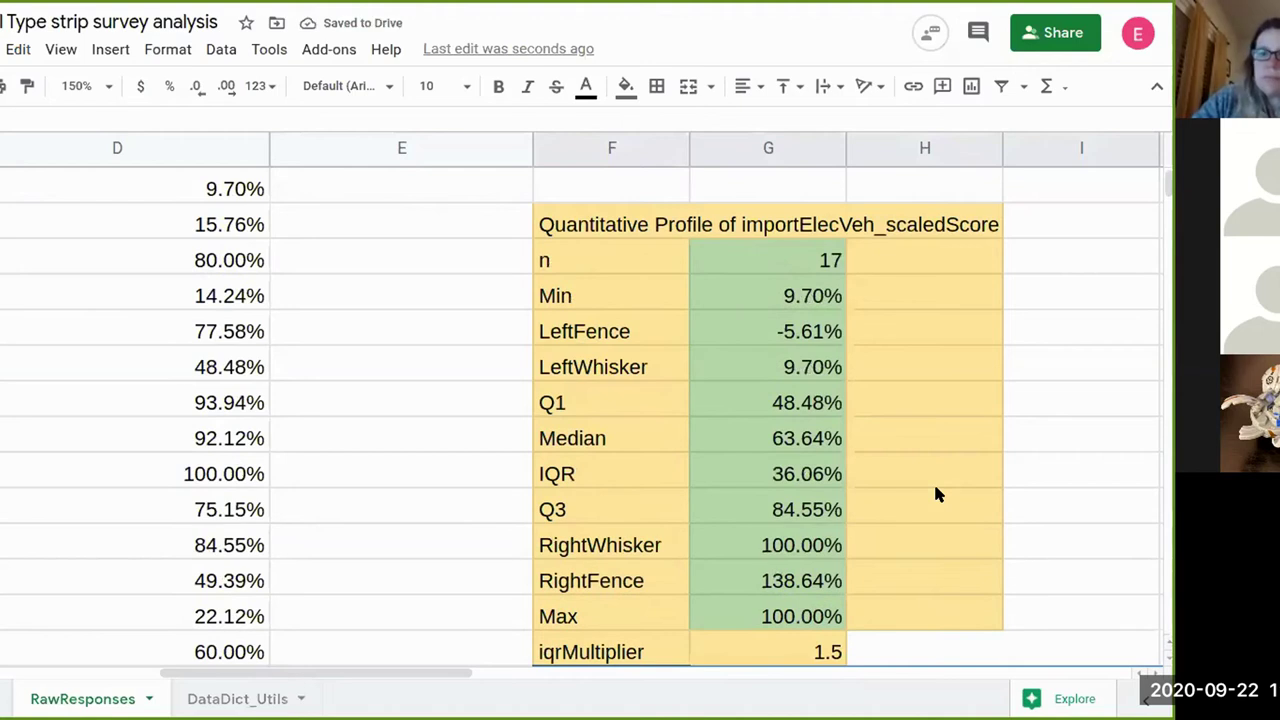
- Inspect the formulas behind the Q1, LeftWhisker and LeftFence values, and look over the raw scores in column C
{"action": "left_click", "coordinate": [727, 402]}
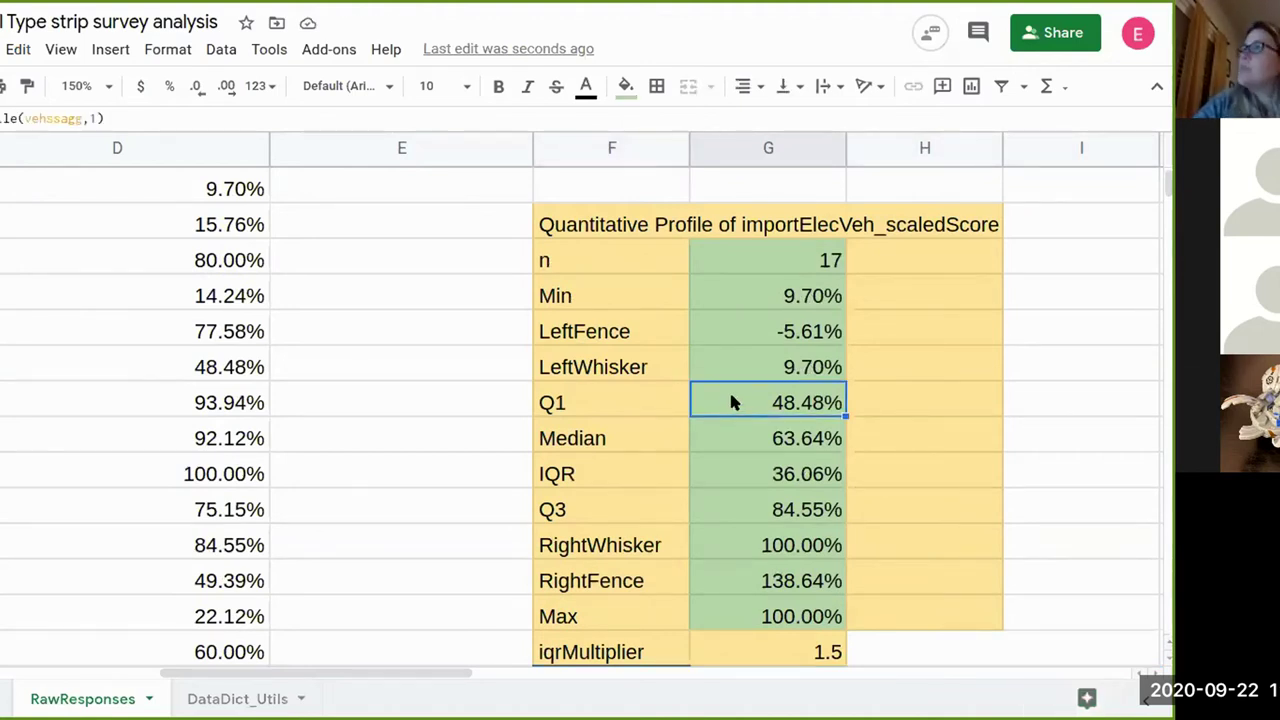
{"action": "left_click", "coordinate": [721, 359]}
{"action": "left_click", "coordinate": [731, 335]}
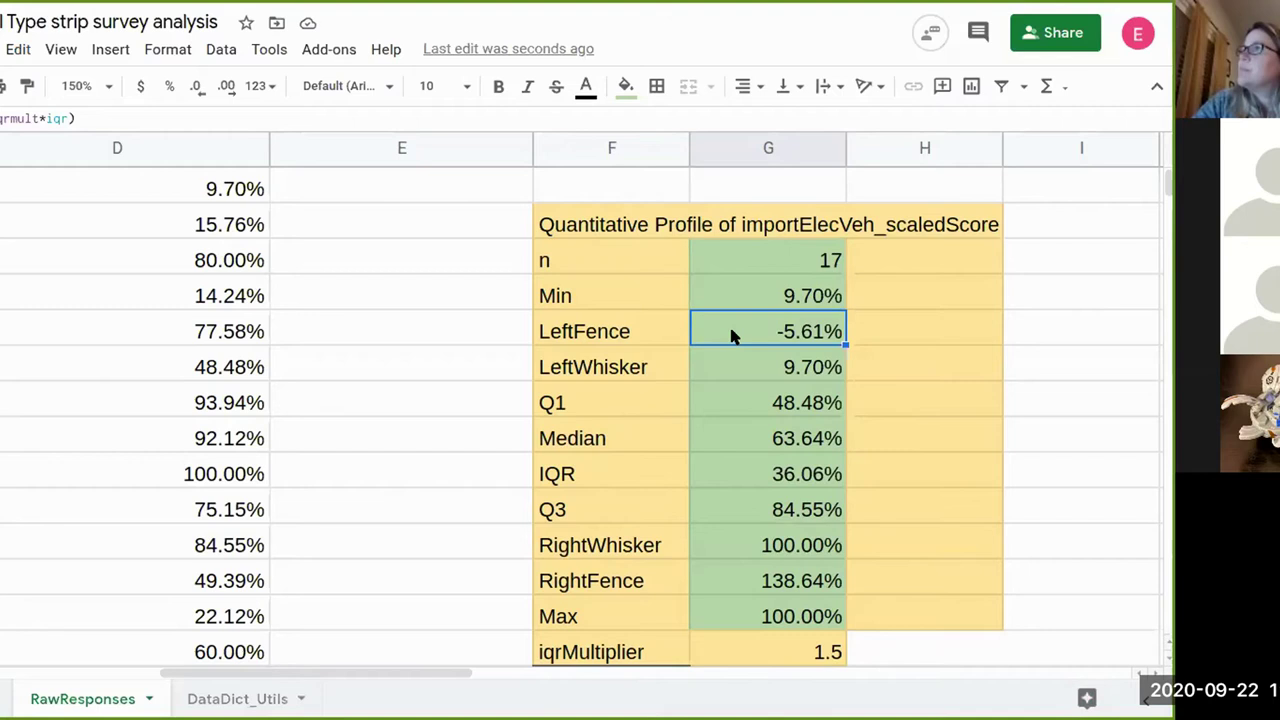
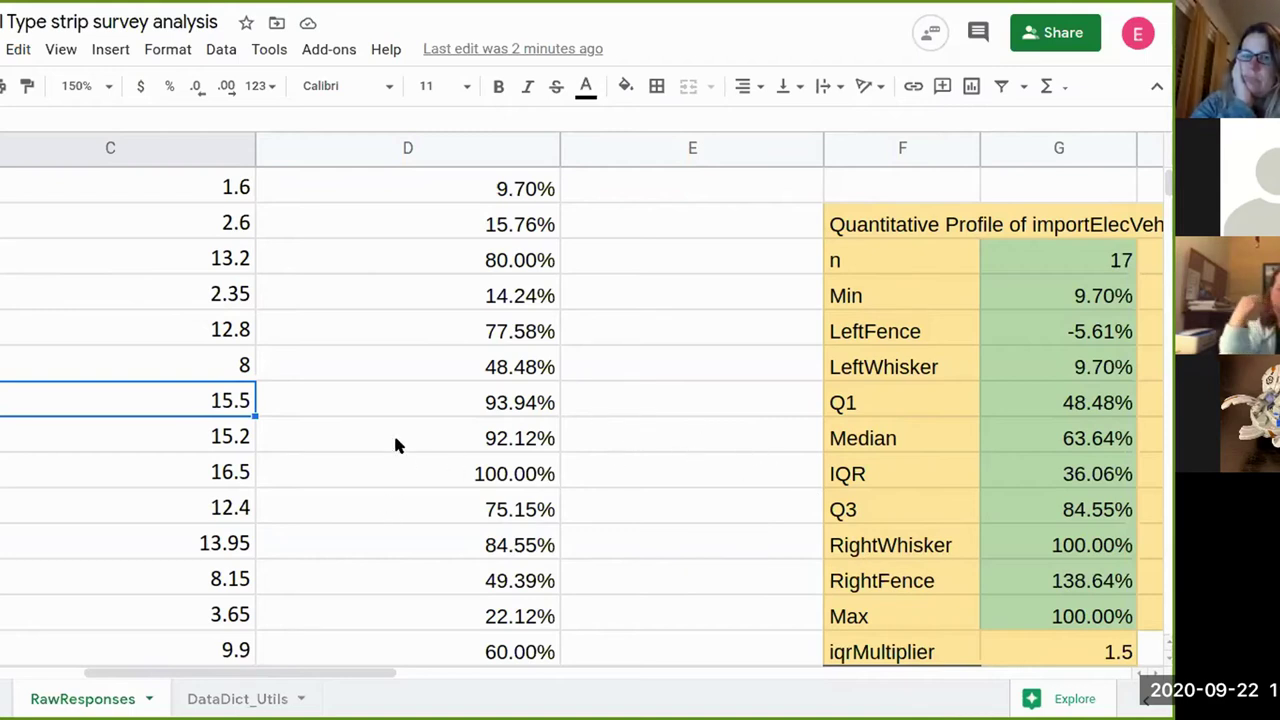
{"action": "left_click", "coordinate": [193, 366]}
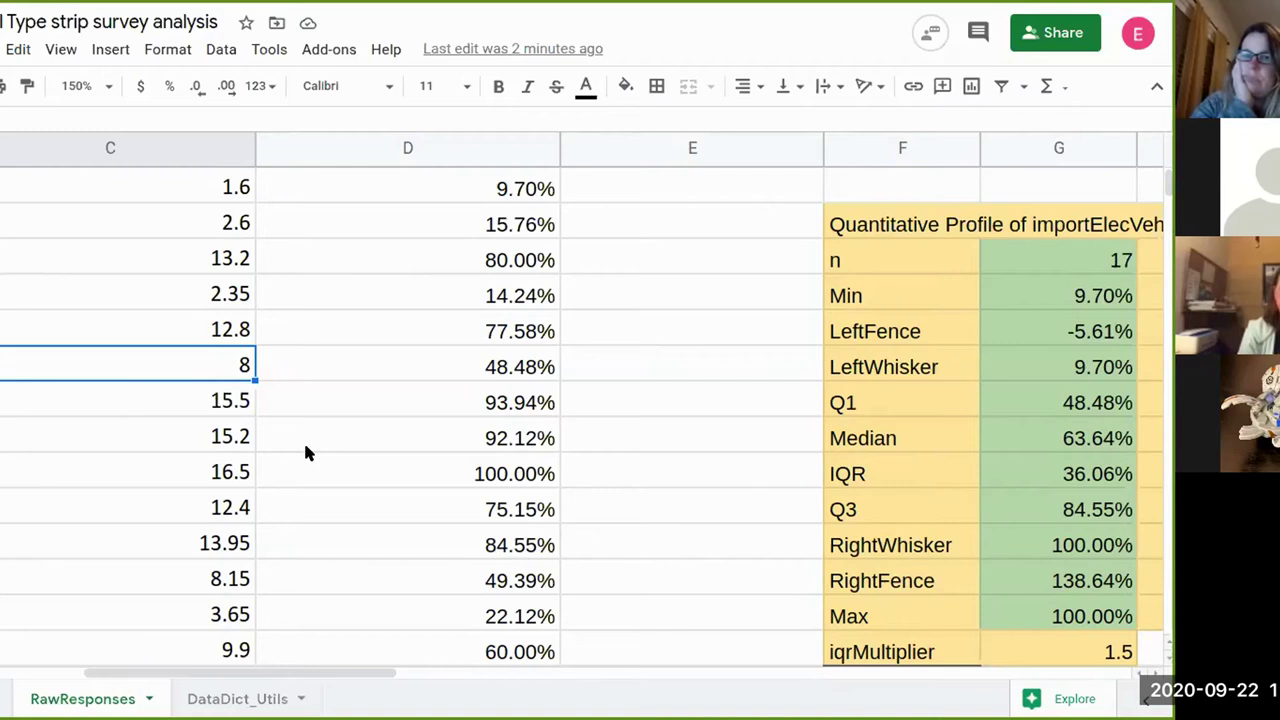
{"action": "scroll", "coordinate": [307, 452], "scroll_direction": "down", "scroll_amount": 2}
{"action": "scroll", "coordinate": [307, 452], "scroll_direction": "up", "scroll_amount": 1}
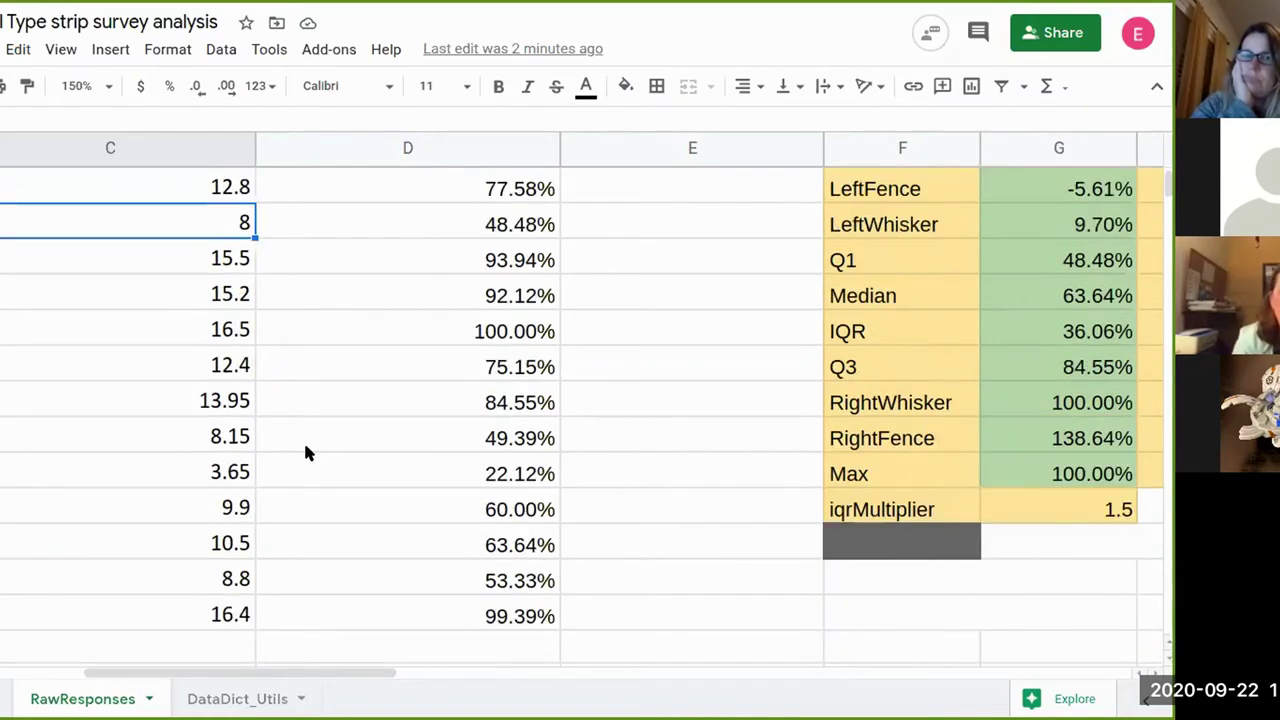
- Examine the last rows of the raw measure and scaled score columns on the RawResponses sheet
{"action": "left_click_drag", "start_coordinate": [214, 505], "coordinate": [490, 620]}
{"action": "left_click", "coordinate": [490, 620]}
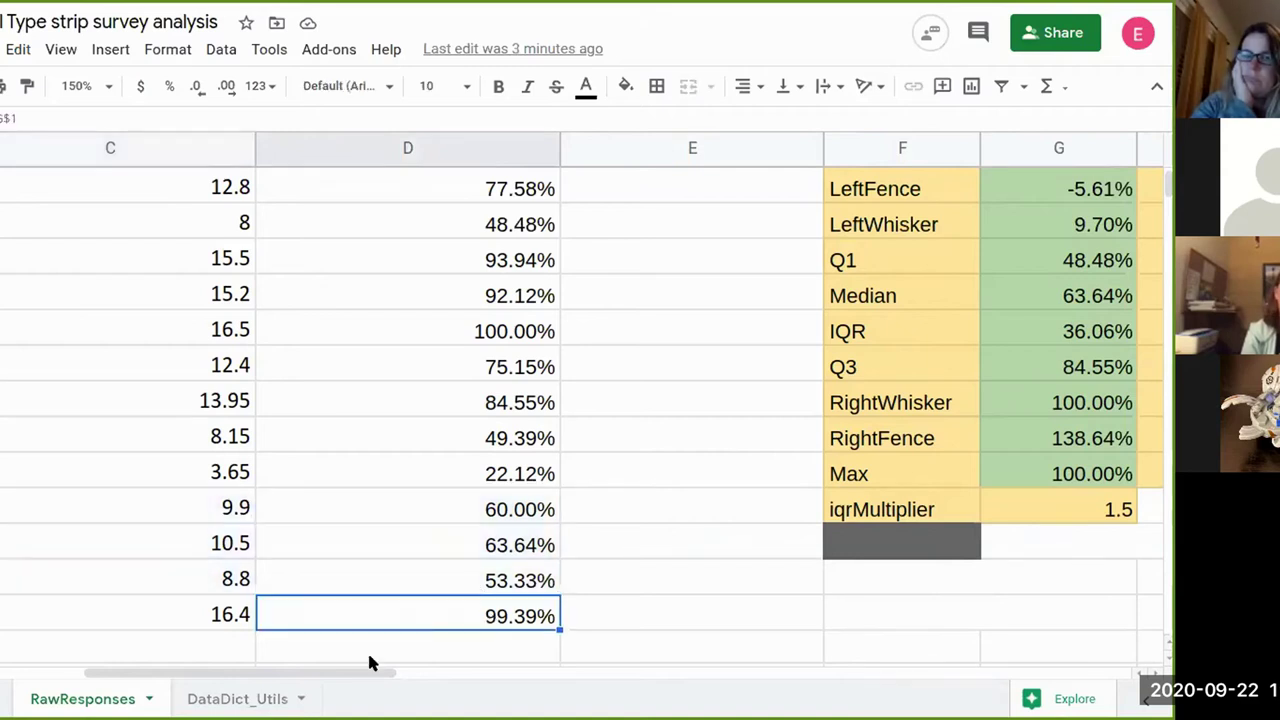
{"action": "scroll", "coordinate": [370, 567], "scroll_direction": "down", "scroll_amount": 1}
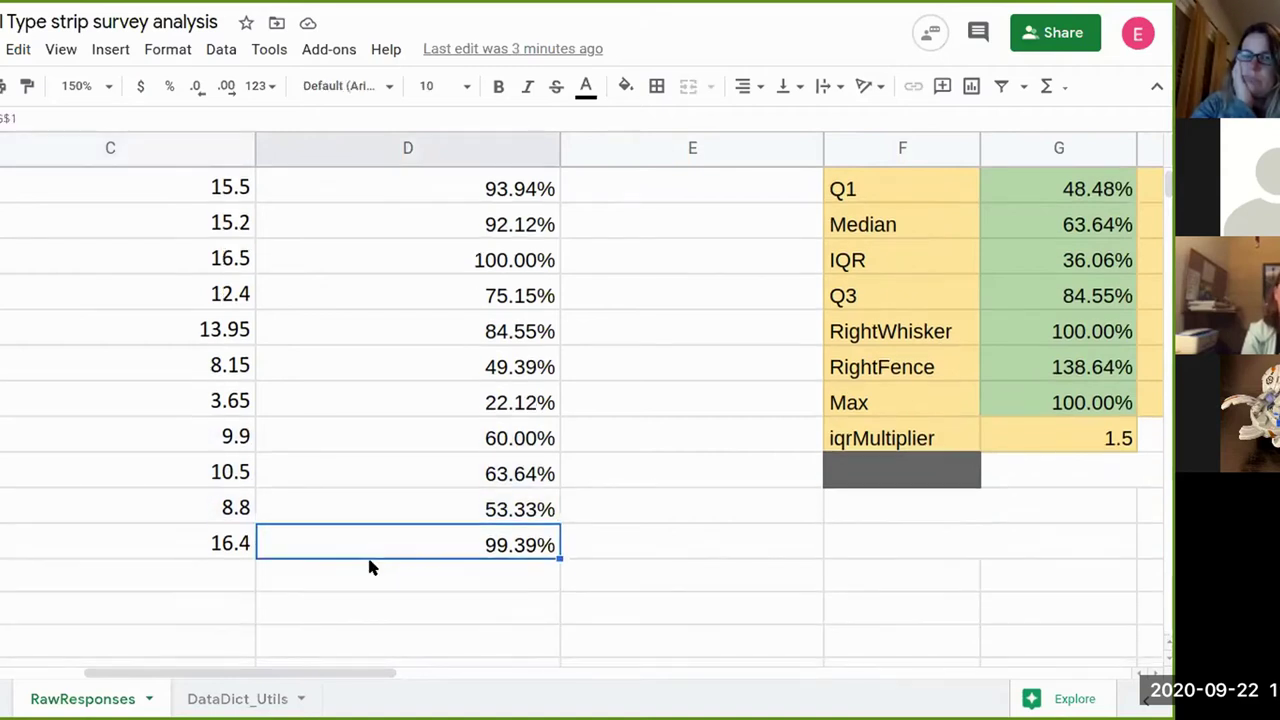
{"action": "scroll", "coordinate": [370, 567], "scroll_direction": "up", "scroll_amount": 1}
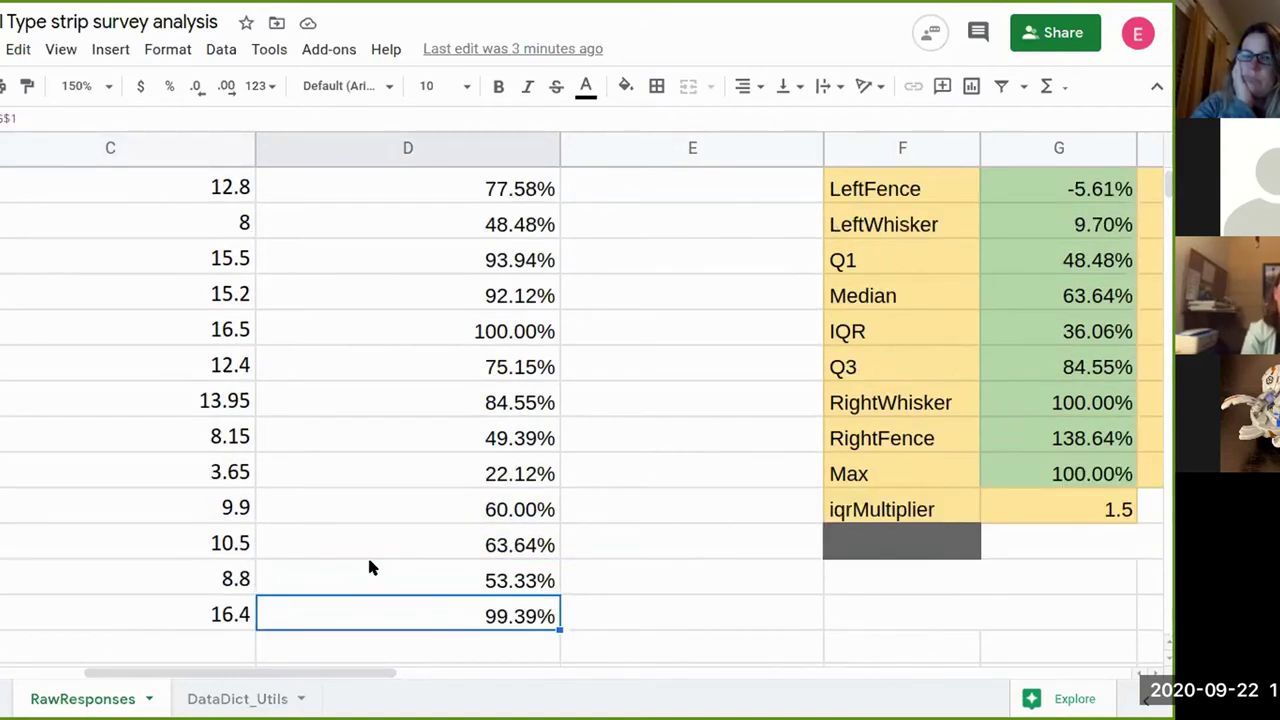
{"action": "scroll", "coordinate": [369, 567], "scroll_direction": "down", "scroll_amount": 1}
{"action": "left_click", "coordinate": [204, 511]}
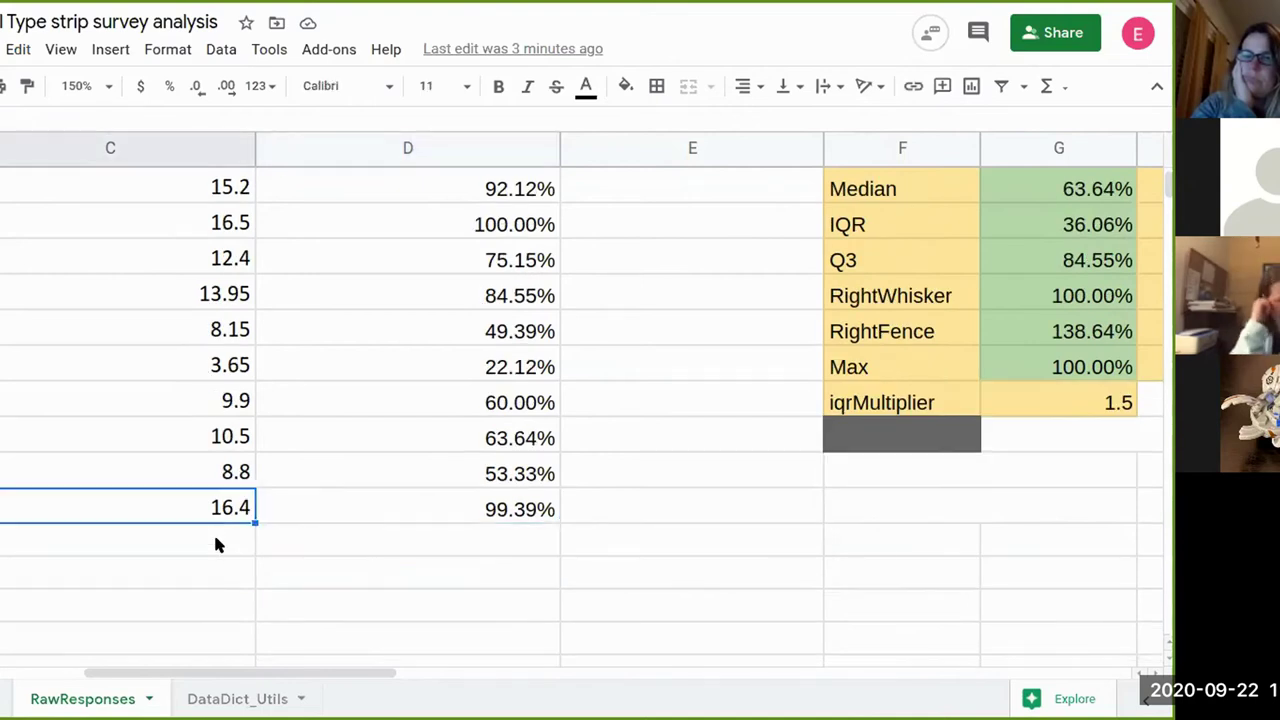
{"action": "scroll", "coordinate": [540, 410], "scroll_direction": "up", "scroll_amount": 1}
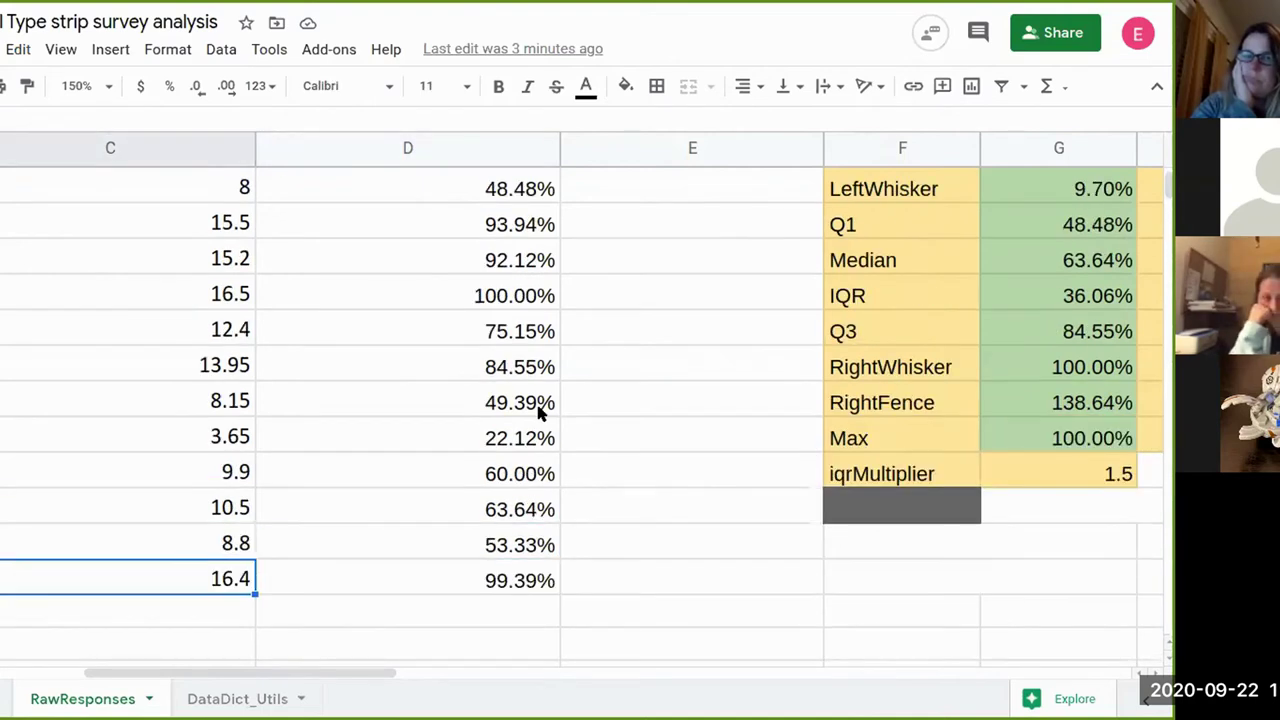
{"action": "scroll", "coordinate": [540, 410], "scroll_direction": "up", "scroll_amount": 1}
{"action": "scroll", "coordinate": [540, 410], "scroll_direction": "down", "scroll_amount": 1}
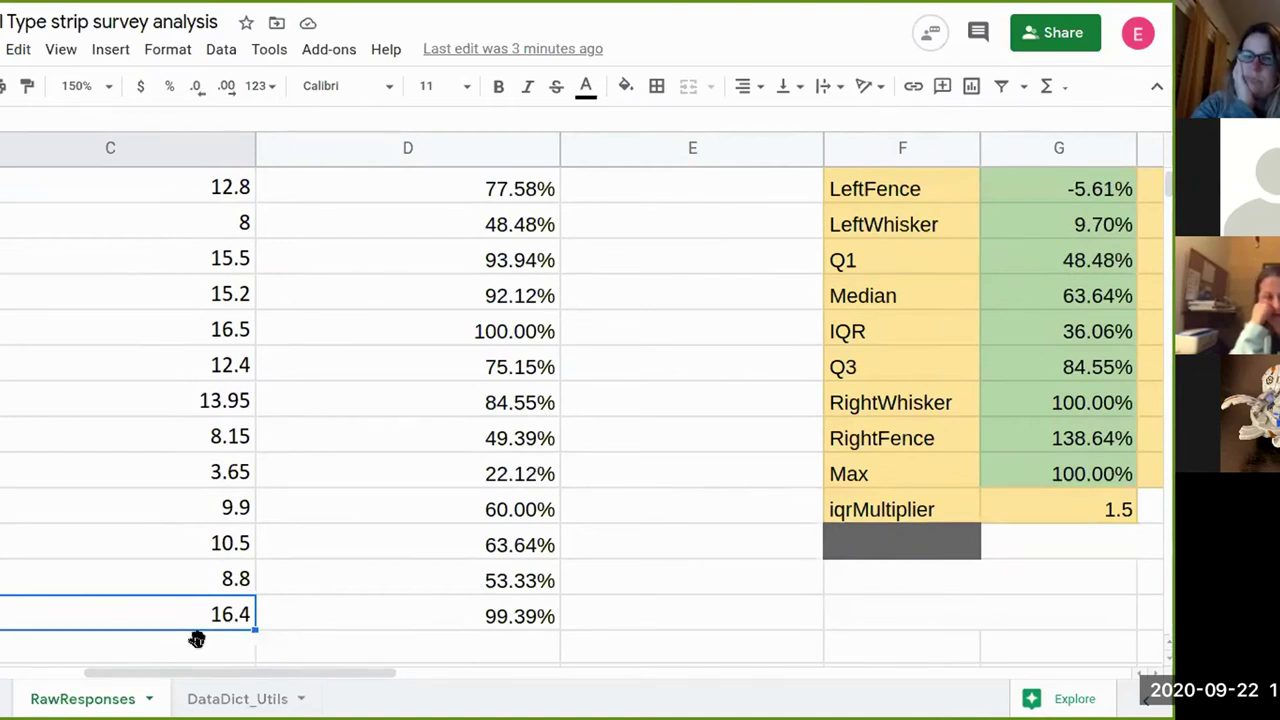
- Enter 10 in each of the nine empty cells directly below the last raw measure in column C
{"action": "scroll", "coordinate": [243, 621], "scroll_direction": "down", "scroll_amount": 1}
{"action": "left_click", "coordinate": [234, 611]}
{"action": "scroll", "coordinate": [266, 578], "scroll_direction": "down", "scroll_amount": 2}
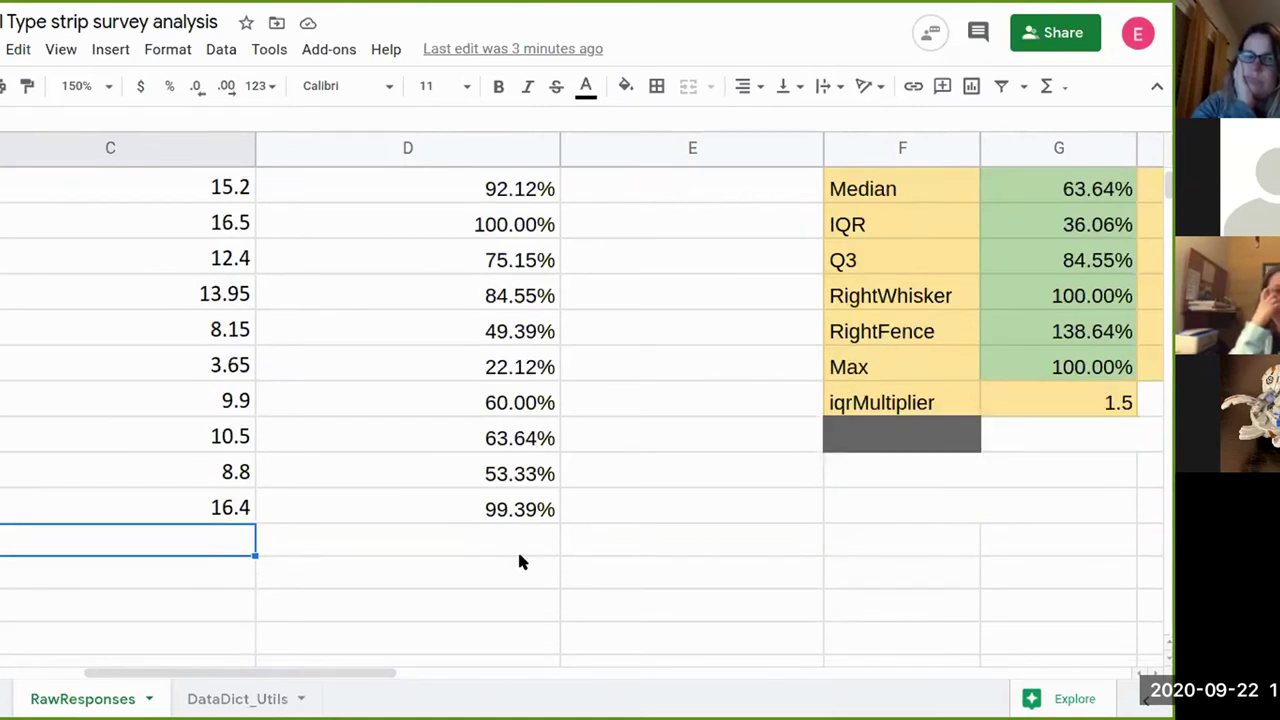
{"action": "type", "text": "10"}
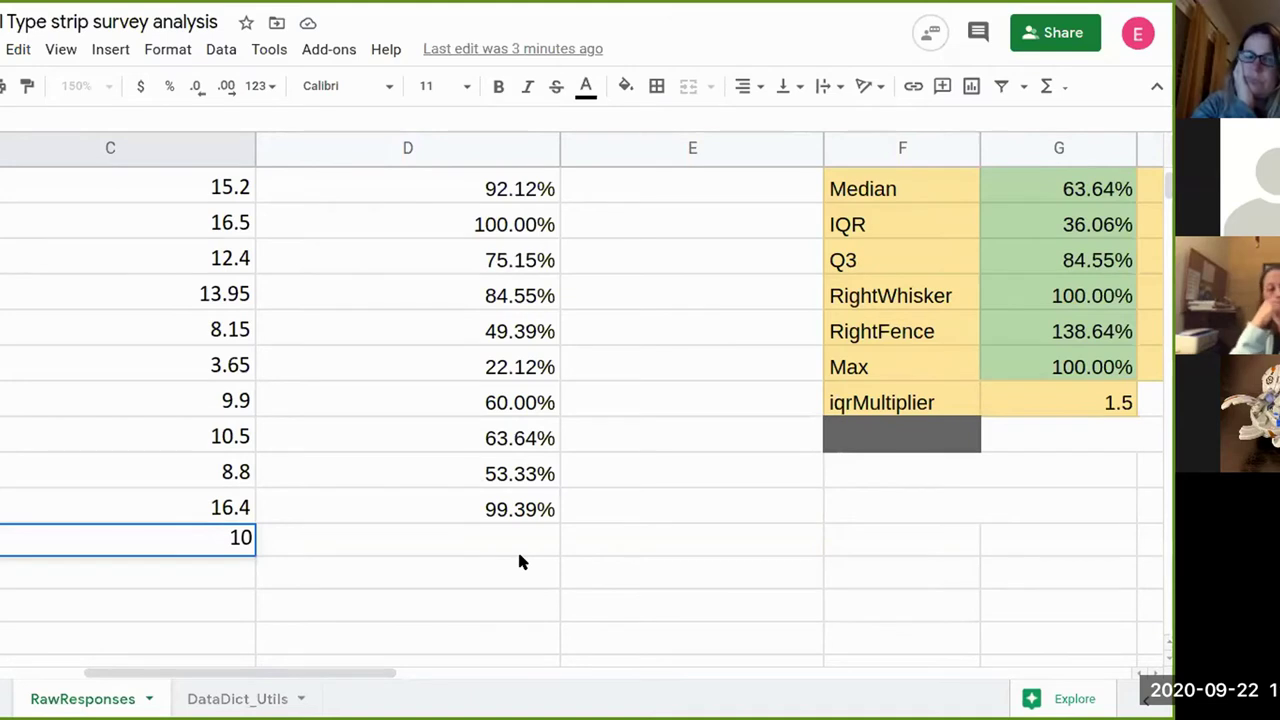
{"action": "key", "text": "Return"}
{"action": "type", "text": "10"}
{"action": "key", "text": "Return"}
{"action": "type", "text": "10"}
{"action": "key", "text": "Return"}
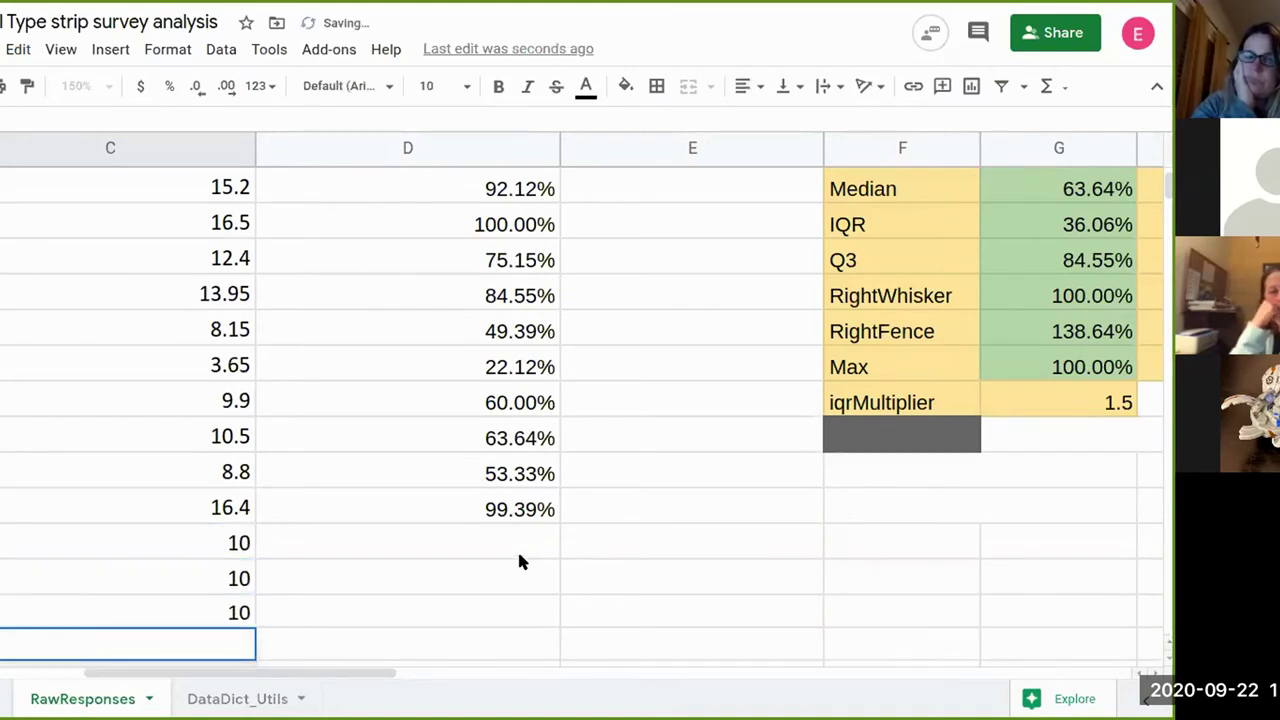
{"action": "type", "text": "10"}
{"action": "key", "text": "Return"}
{"action": "type", "text": "10"}
{"action": "key", "text": "Return"}
{"action": "type", "text": "10"}
{"action": "key", "text": "Return"}
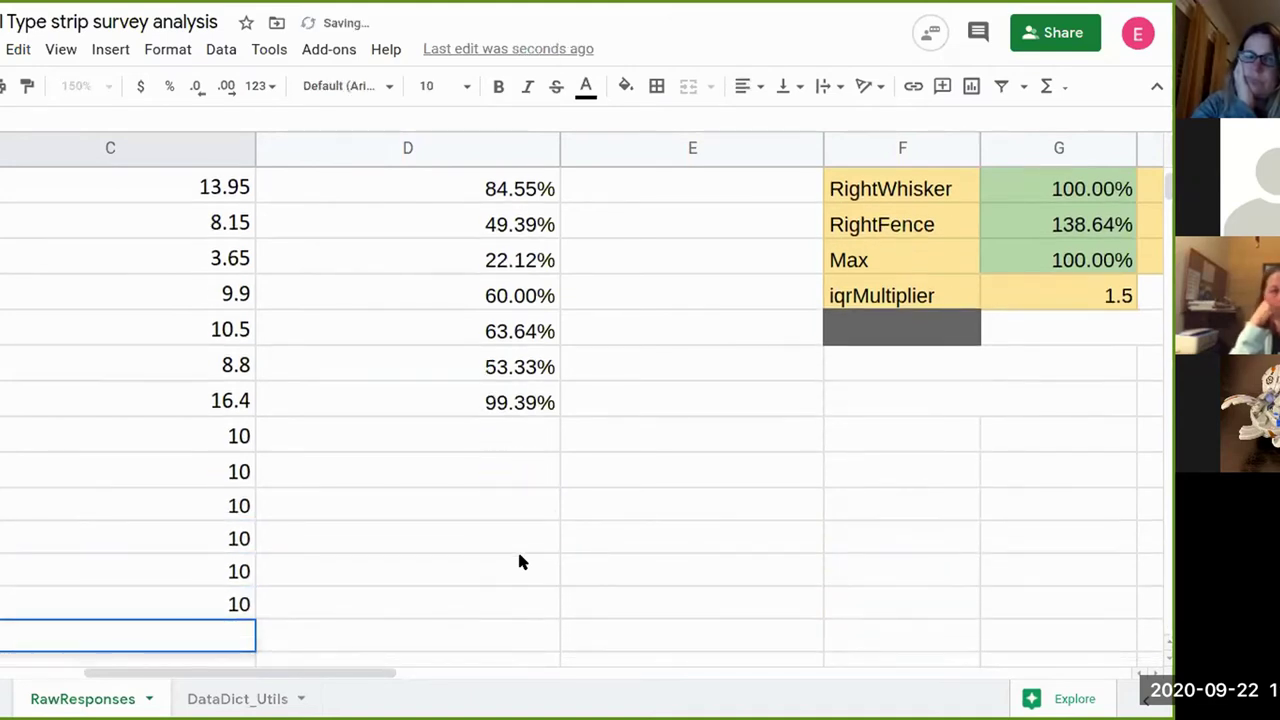
{"action": "type", "text": "10"}
{"action": "key", "text": "Return"}
{"action": "type", "text": "10"}
{"action": "key", "text": "Return"}
{"action": "type", "text": "10"}
{"action": "key", "text": "Return"}
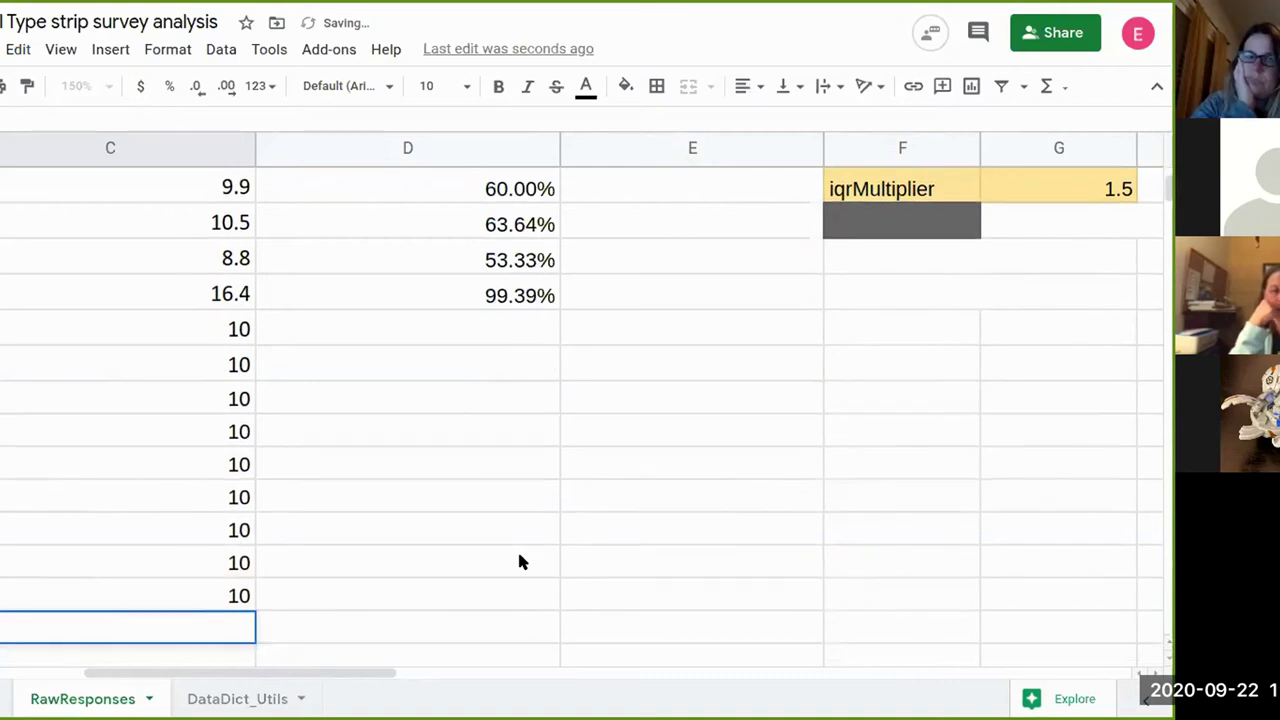
- Continue the raw measure column below the 10s with 11 in two cells and 9 in eight cells
{"action": "type", "text": "11"}
{"action": "key", "text": "Return"}
{"action": "type", "text": "11"}
{"action": "key", "text": "Return"}
{"action": "type", "text": "9"}
{"action": "key", "text": "Return"}
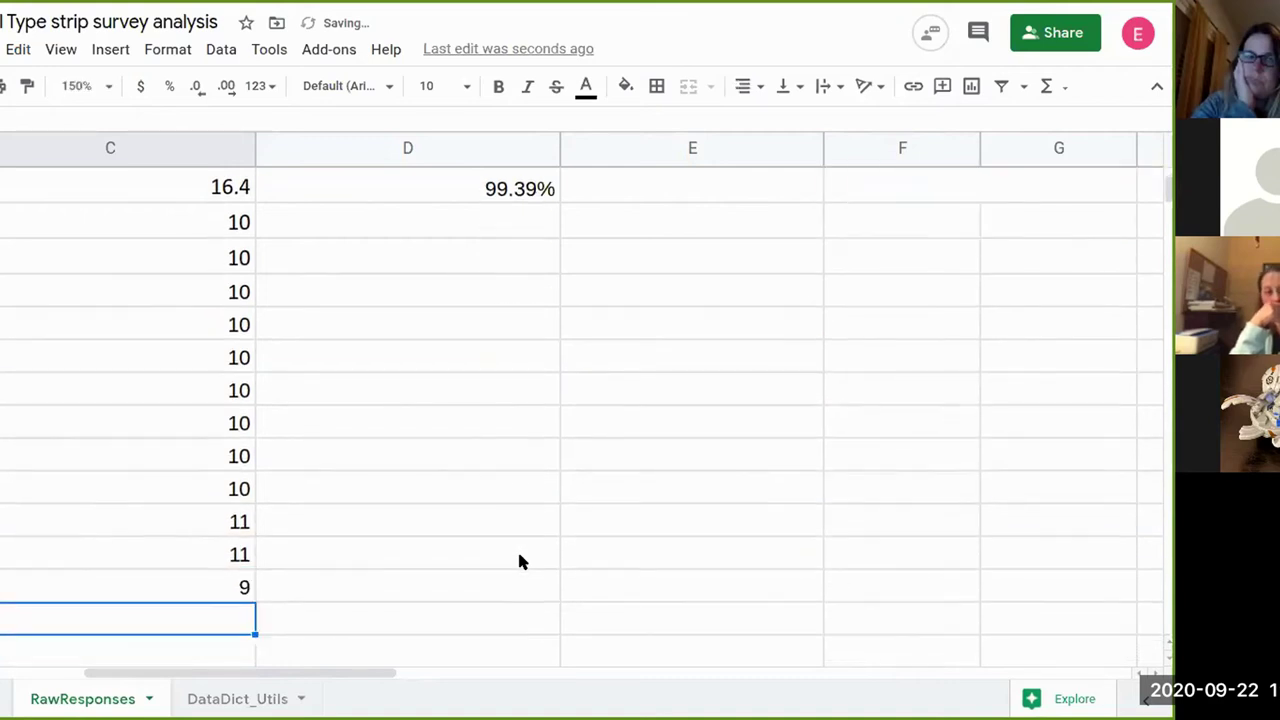
{"action": "type", "text": "9"}
{"action": "key", "text": "Return"}
{"action": "type", "text": "9"}
{"action": "key", "text": "Return"}
{"action": "type", "text": "9"}
{"action": "key", "text": "Return"}
{"action": "type", "text": "9"}
{"action": "key", "text": "Return"}
{"action": "type", "text": "9"}
{"action": "key", "text": "Return"}
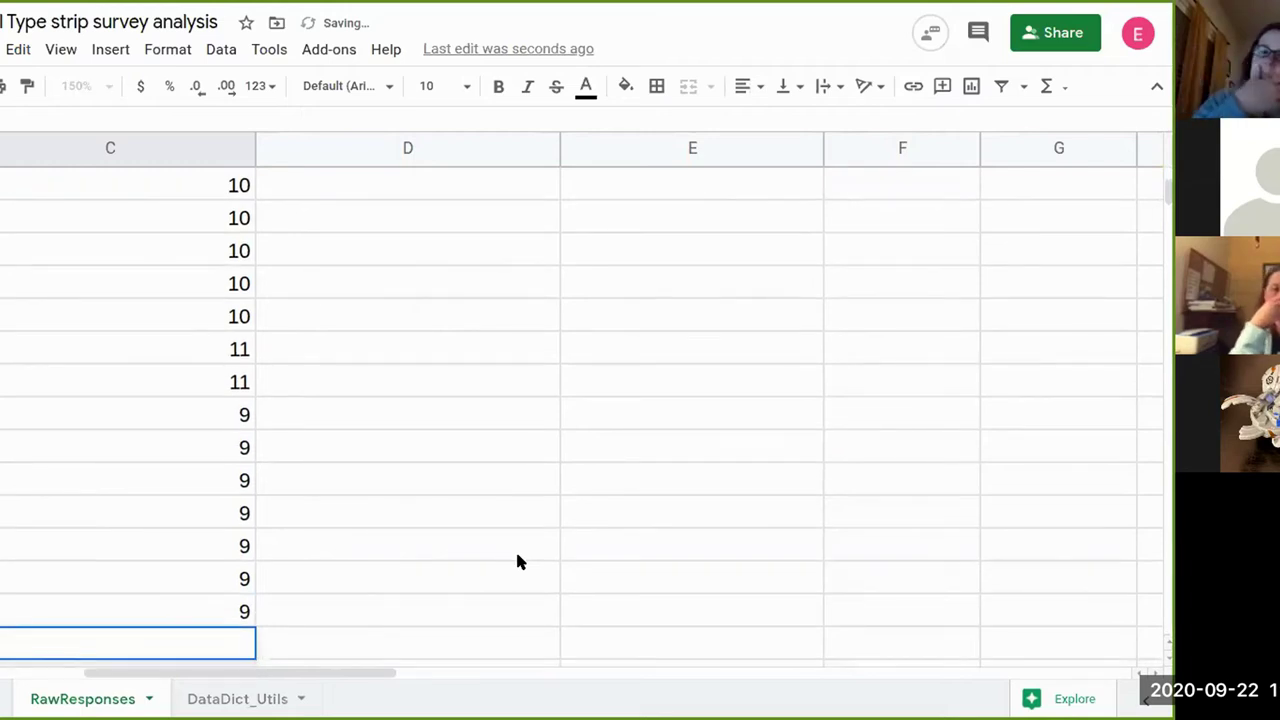
- Fill the scaled score formula in column D down from the 16.4 row through the last new raw measure
{"action": "scroll", "coordinate": [487, 550], "scroll_direction": "up", "scroll_amount": 3}
{"action": "scroll", "coordinate": [487, 550], "scroll_direction": "up", "scroll_amount": 1}
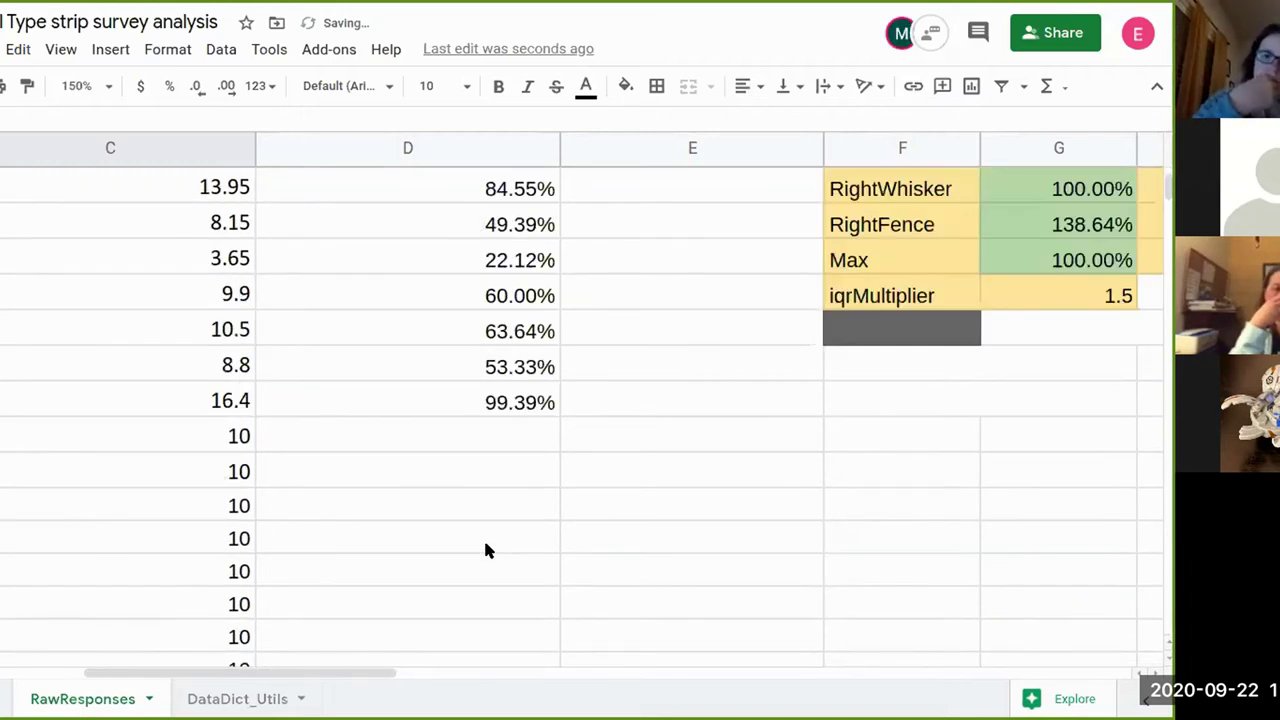
{"action": "scroll", "coordinate": [485, 550], "scroll_direction": "up", "scroll_amount": 1}
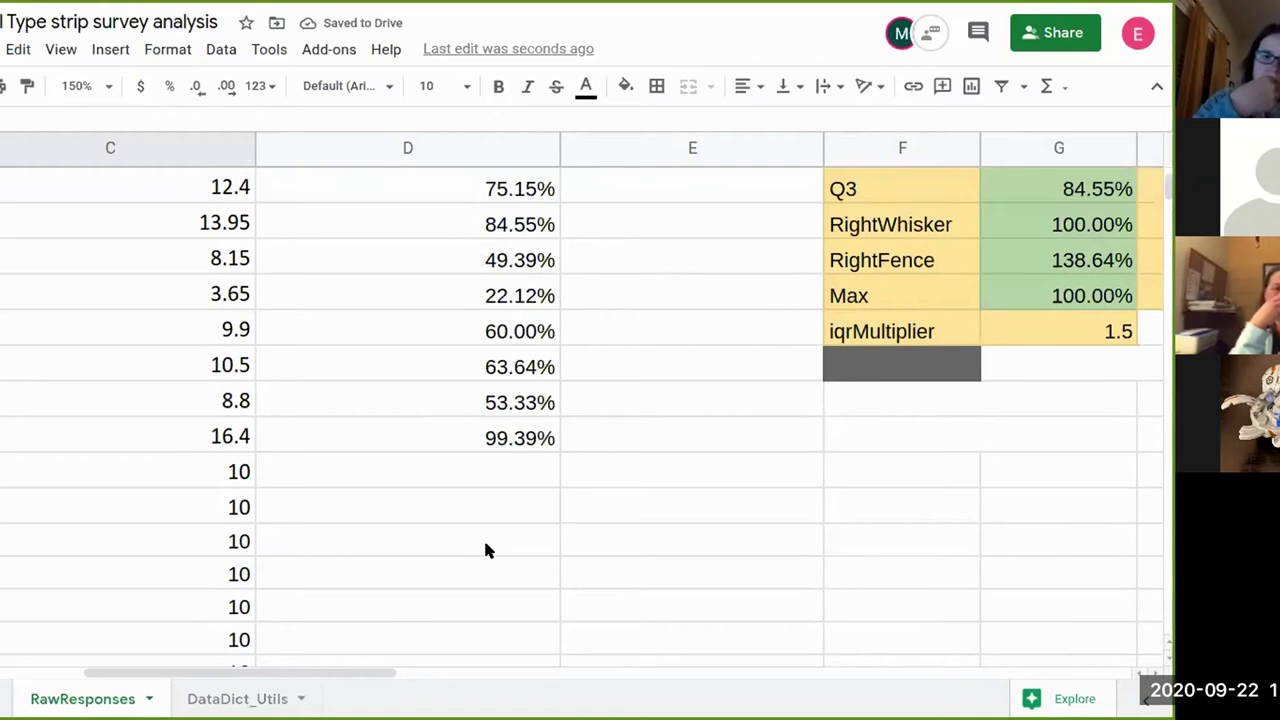
{"action": "left_click", "coordinate": [476, 442]}
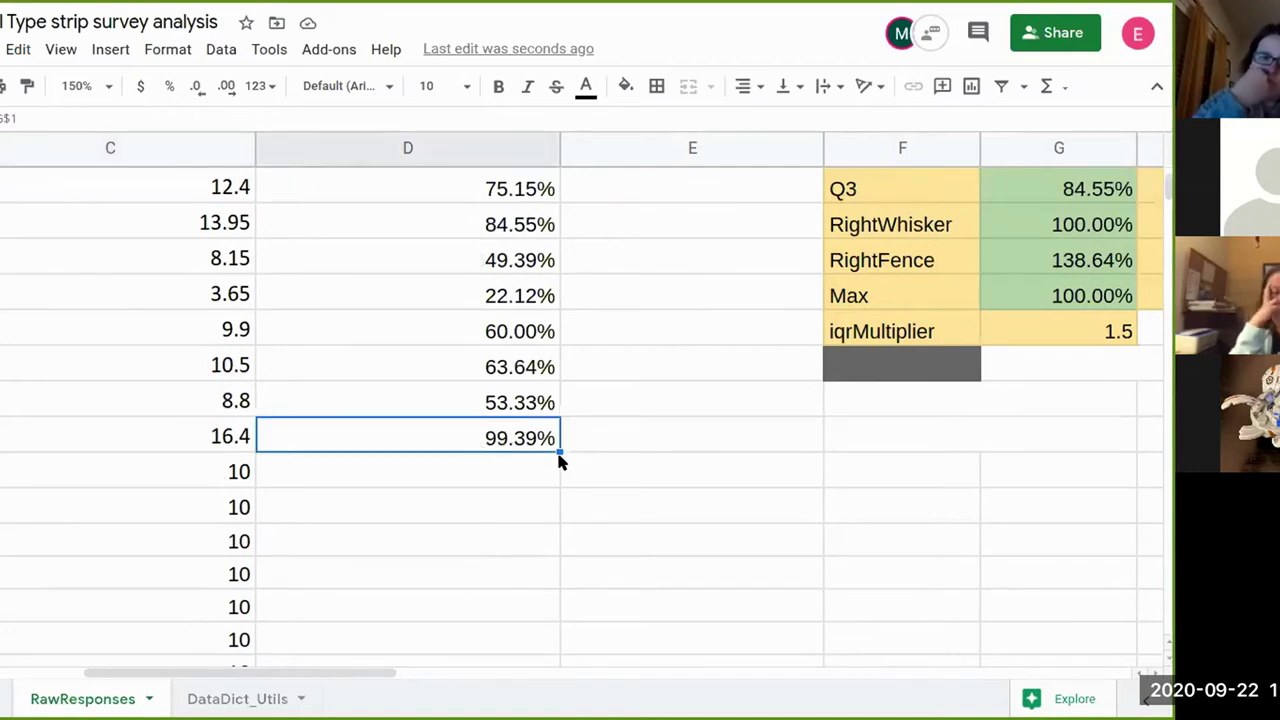
{"action": "left_click_drag", "start_coordinate": [562, 450], "coordinate": [478, 480]}
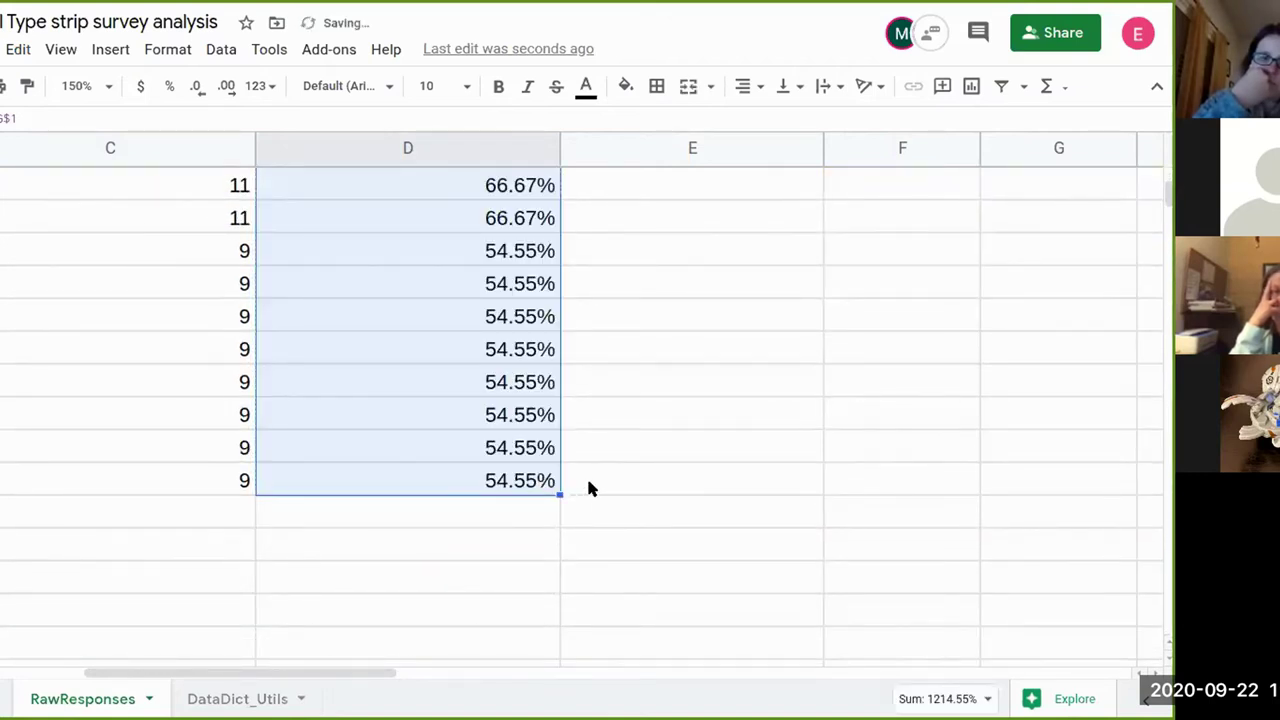
{"action": "left_click", "coordinate": [586, 478]}
{"action": "scroll", "coordinate": [586, 476], "scroll_direction": "up", "scroll_amount": 2}
{"action": "scroll", "coordinate": [586, 477], "scroll_direction": "up", "scroll_amount": 4}
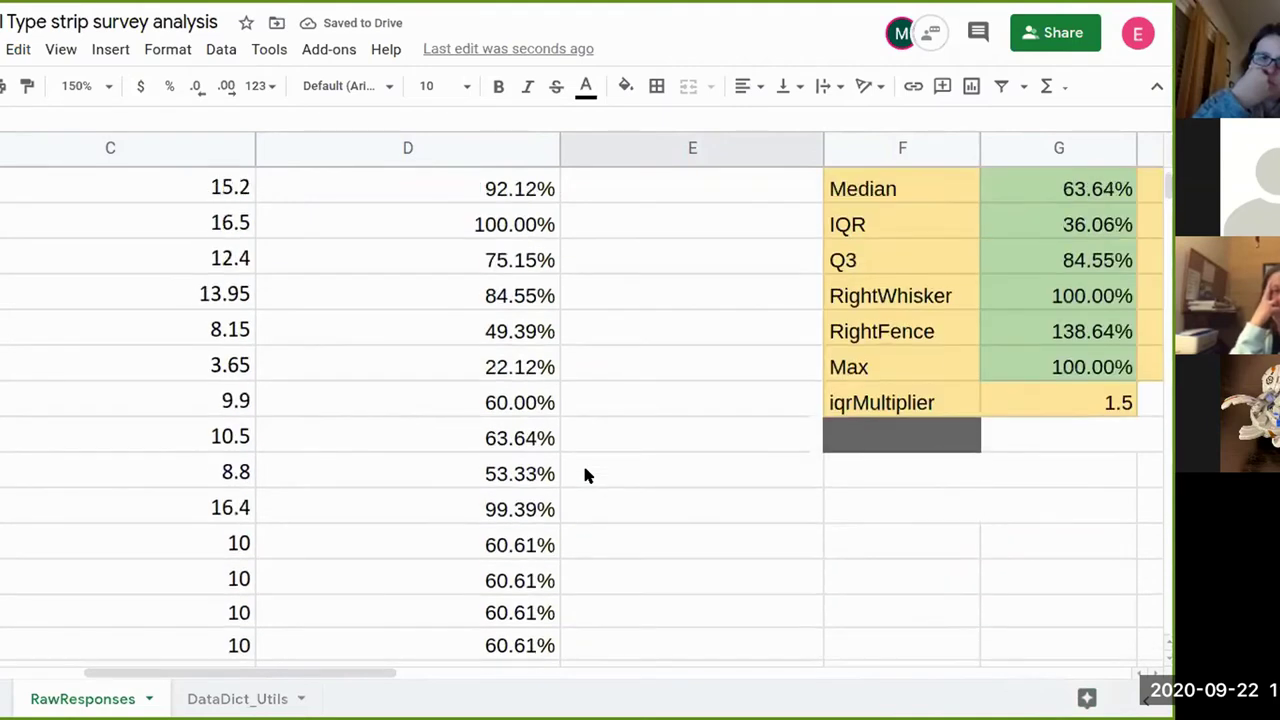
{"action": "scroll", "coordinate": [586, 477], "scroll_direction": "up", "scroll_amount": 3}
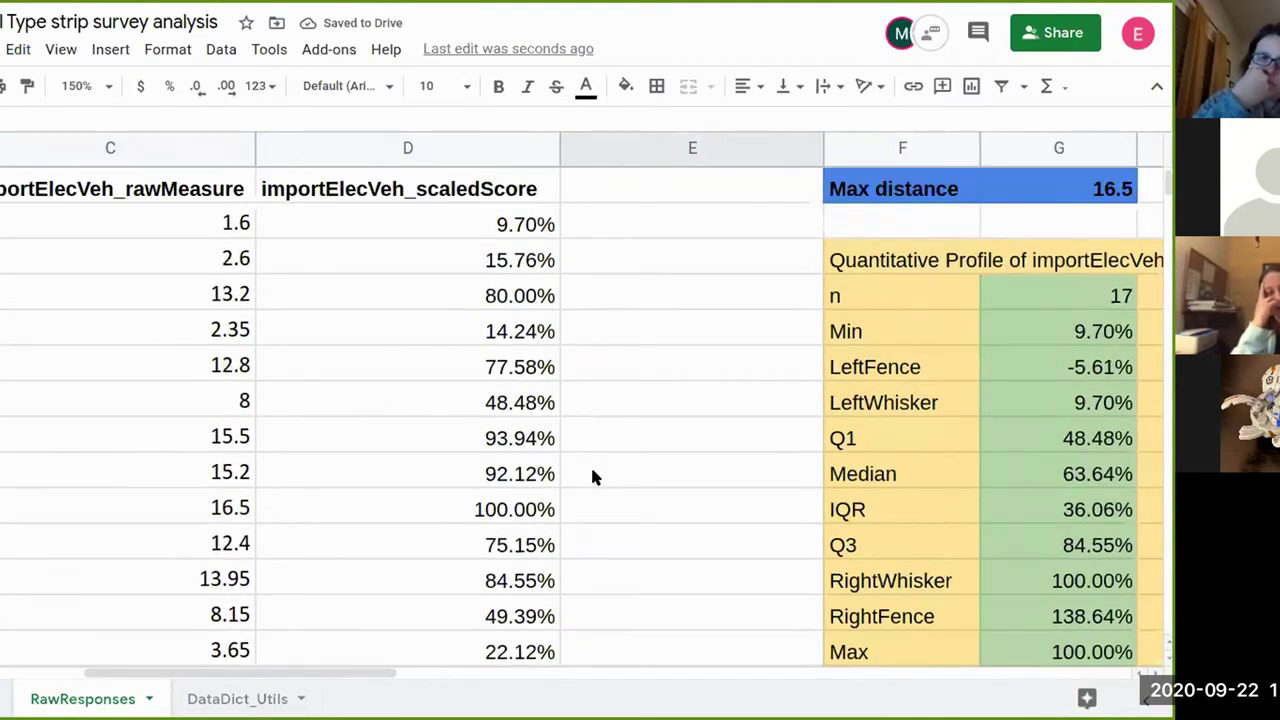
{"action": "left_click", "coordinate": [590, 470]}
{"action": "key", "text": "ctrl+v"}
{"action": "left_click", "coordinate": [1157, 88]}
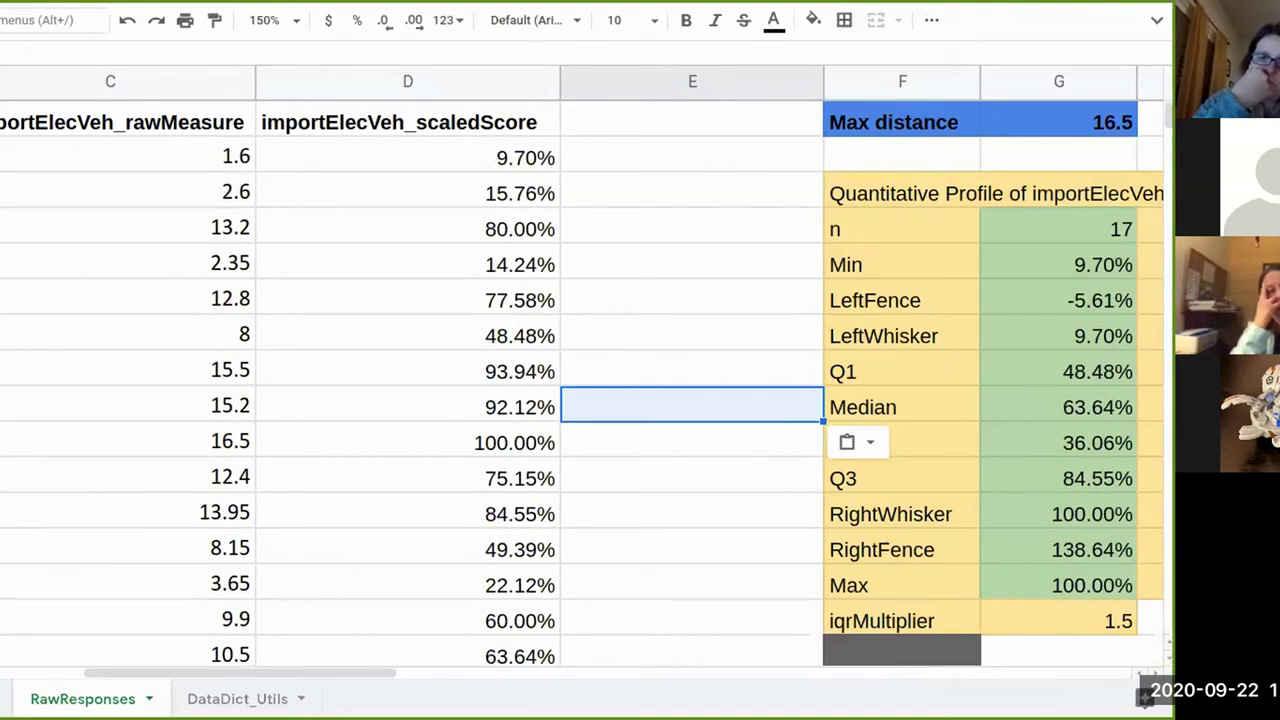
{"action": "key", "text": "ctrl+shift+f"}
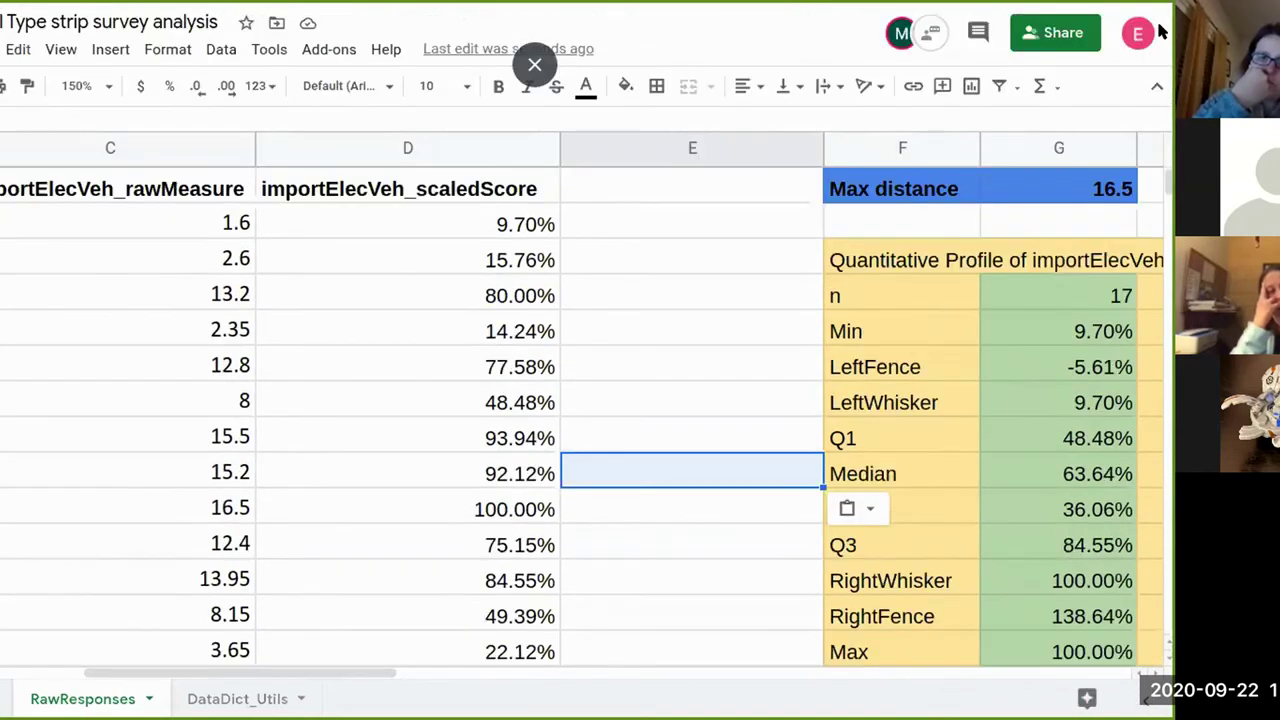
- Set the spreadsheet's zoom level to 125%
{"action": "left_click", "coordinate": [46, 50]}
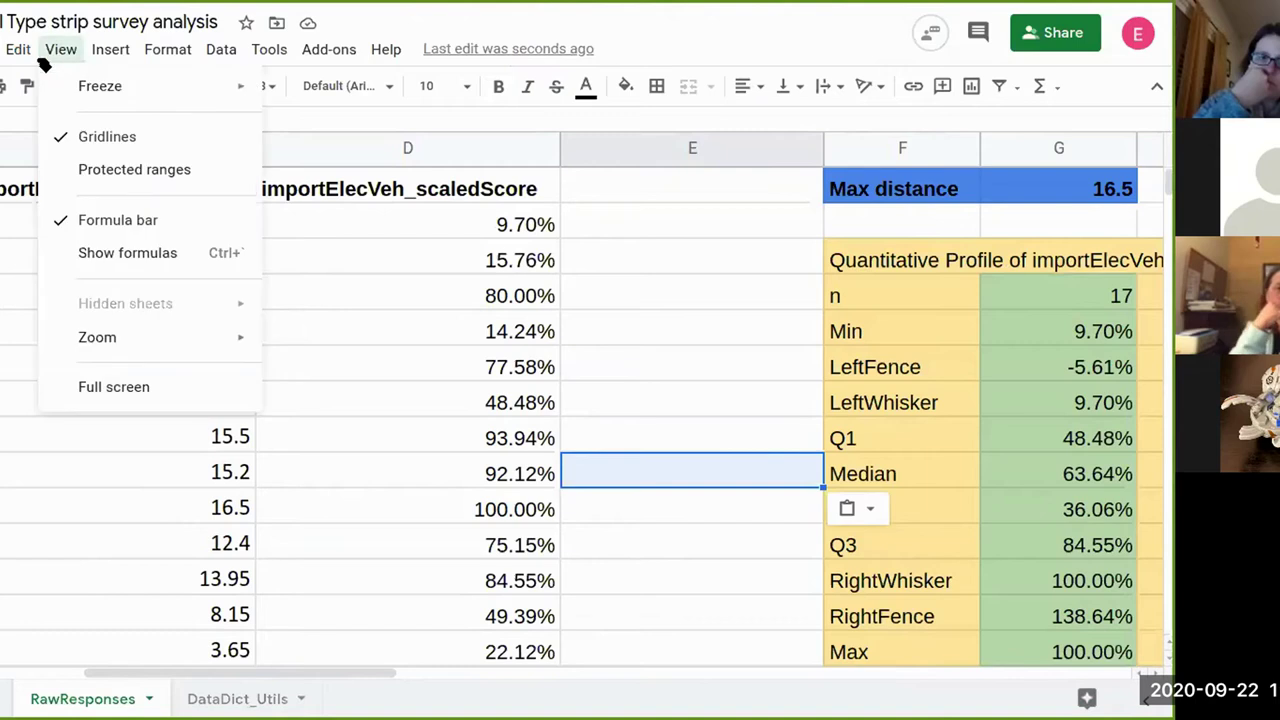
{"action": "mouse_move", "coordinate": [230, 340]}
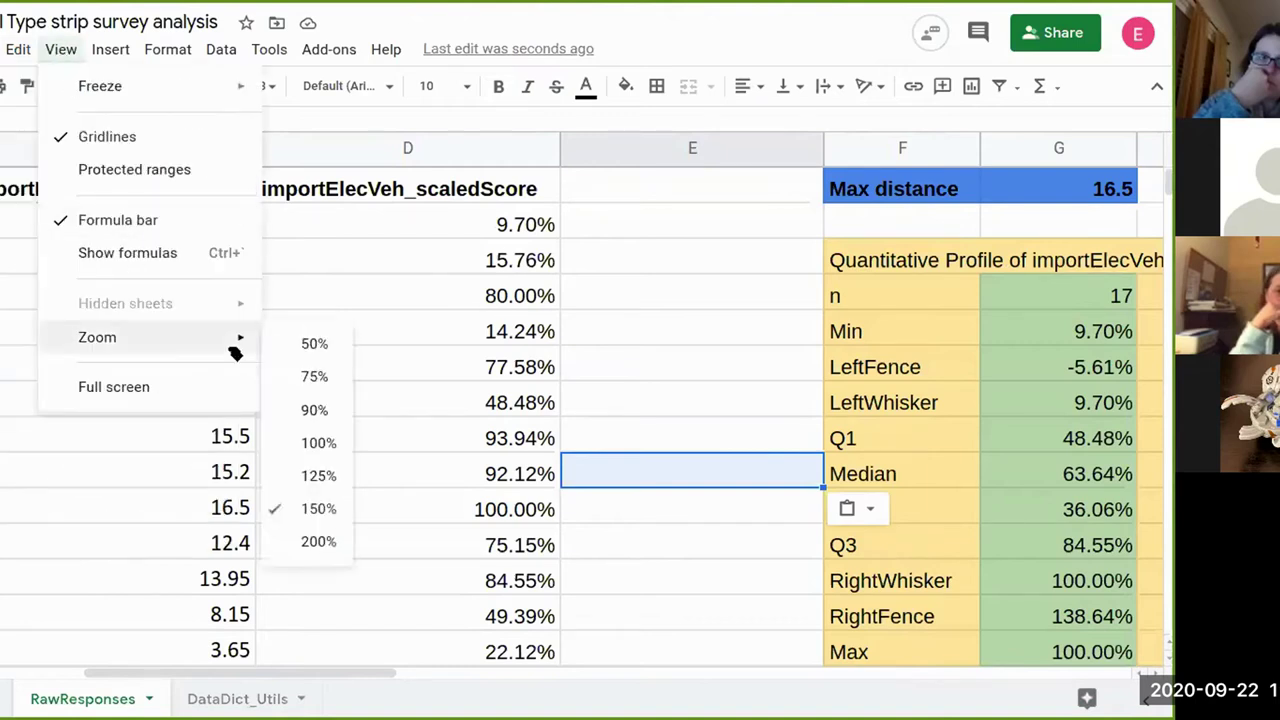
{"action": "left_click", "coordinate": [317, 474]}
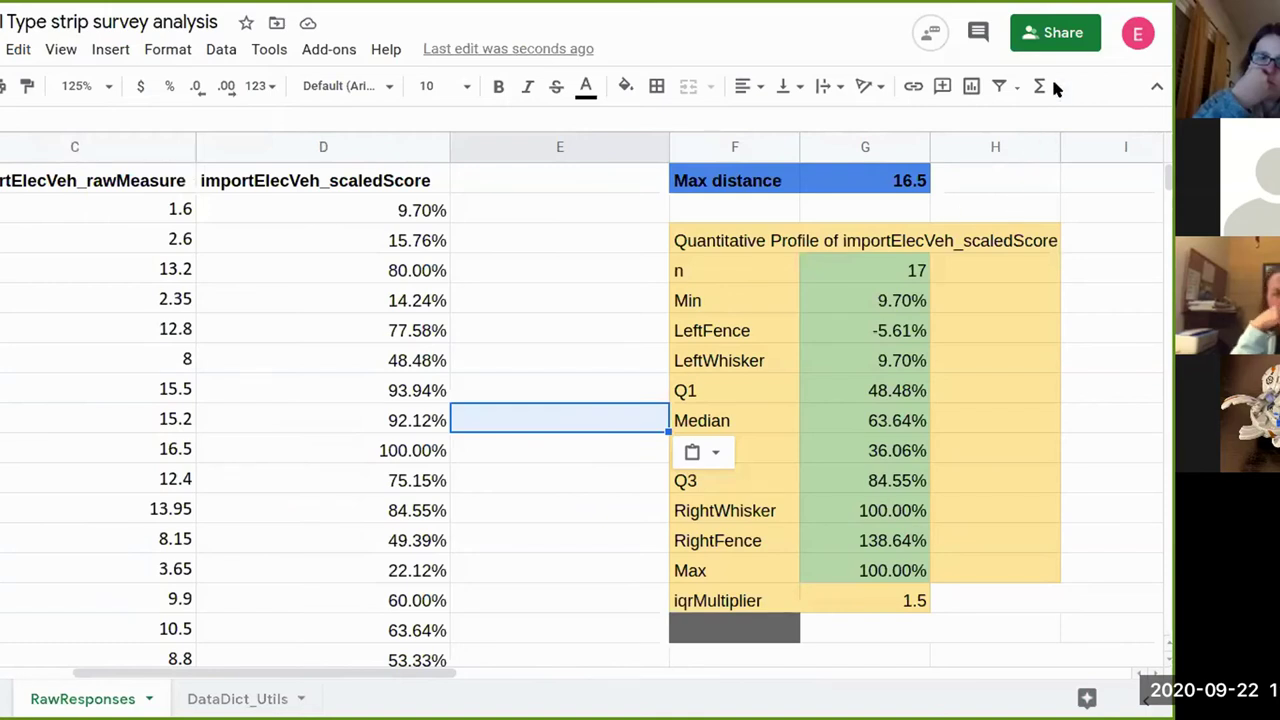
{"action": "left_click", "coordinate": [258, 49]}
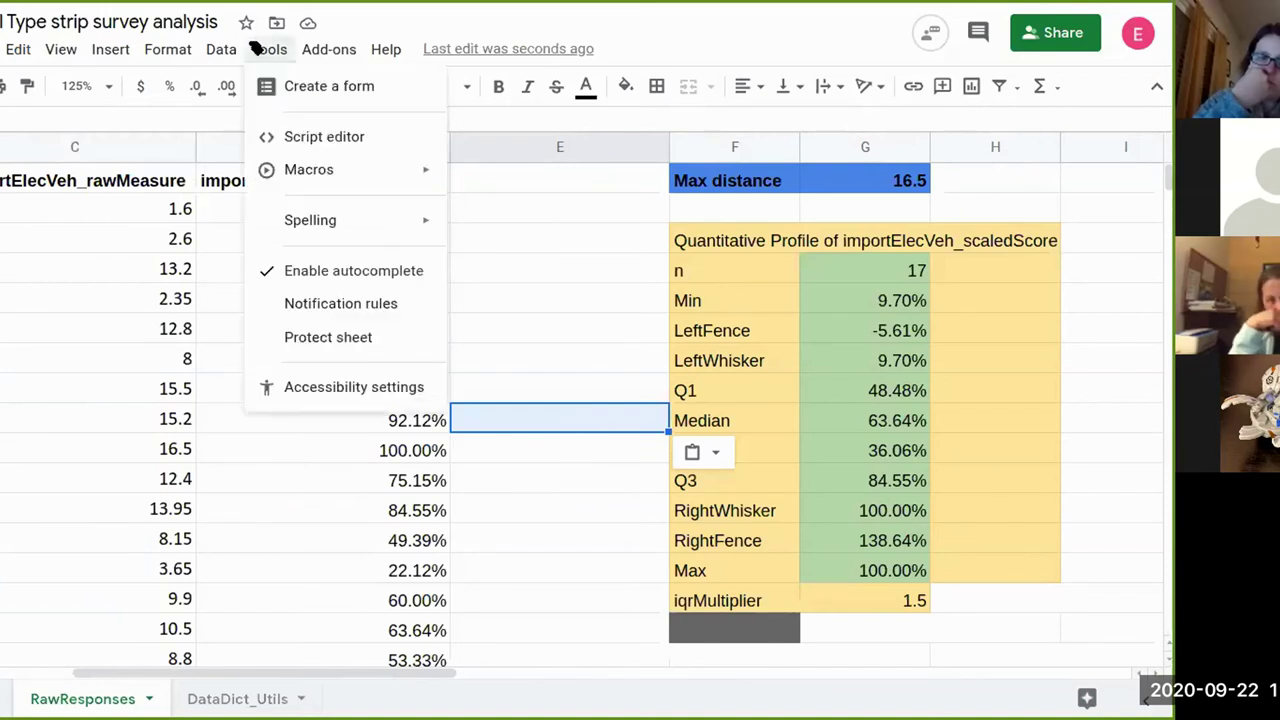
{"action": "left_click", "coordinate": [258, 49]}
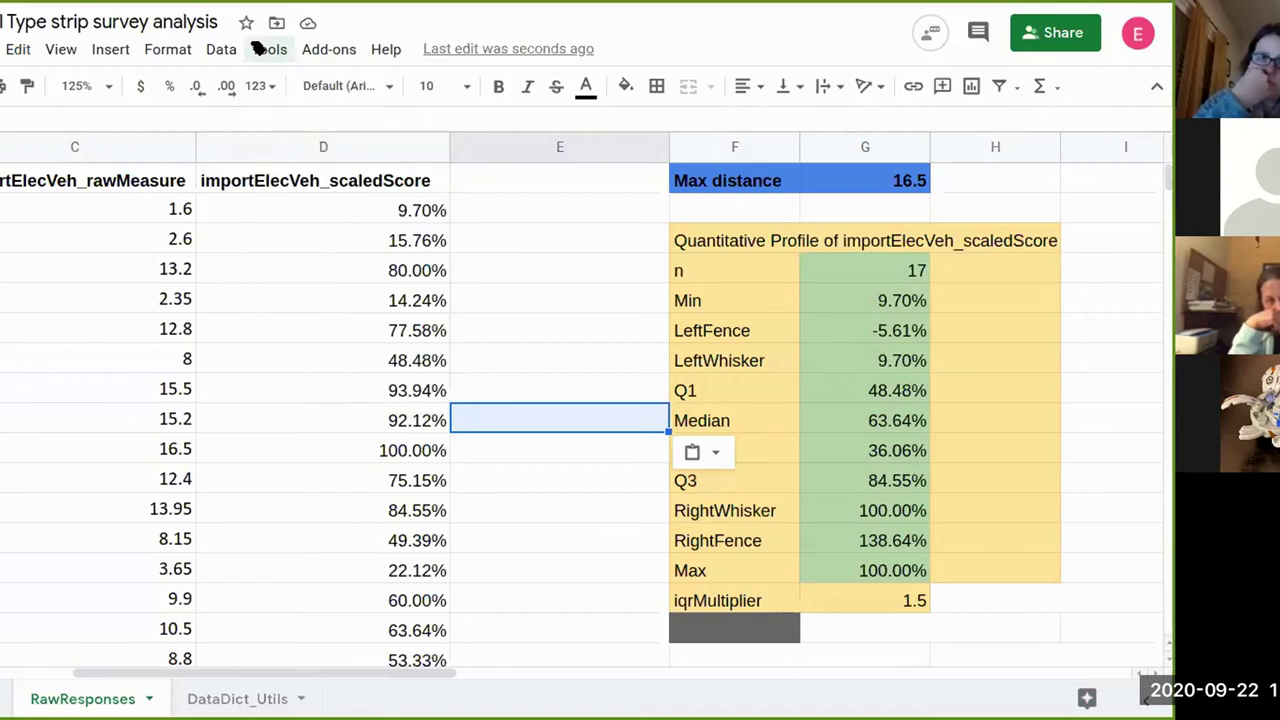
{"action": "left_click", "coordinate": [61, 49]}
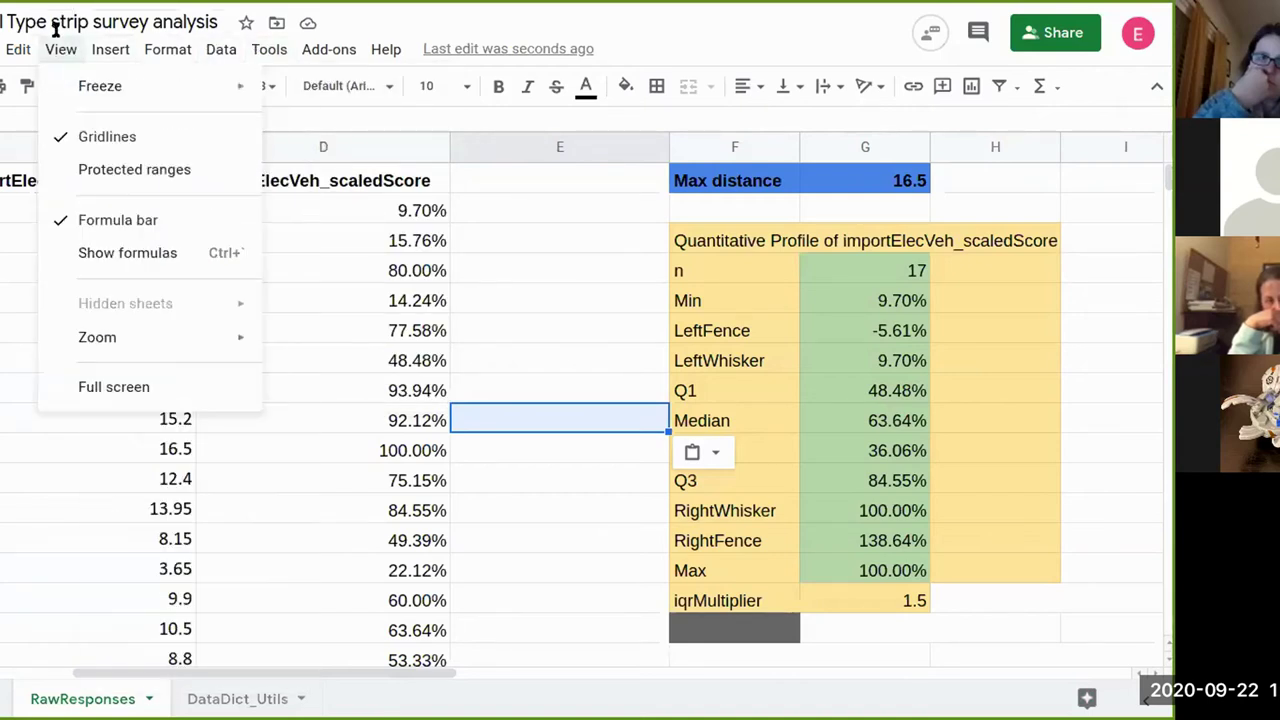
{"action": "mouse_move", "coordinate": [18, 50]}
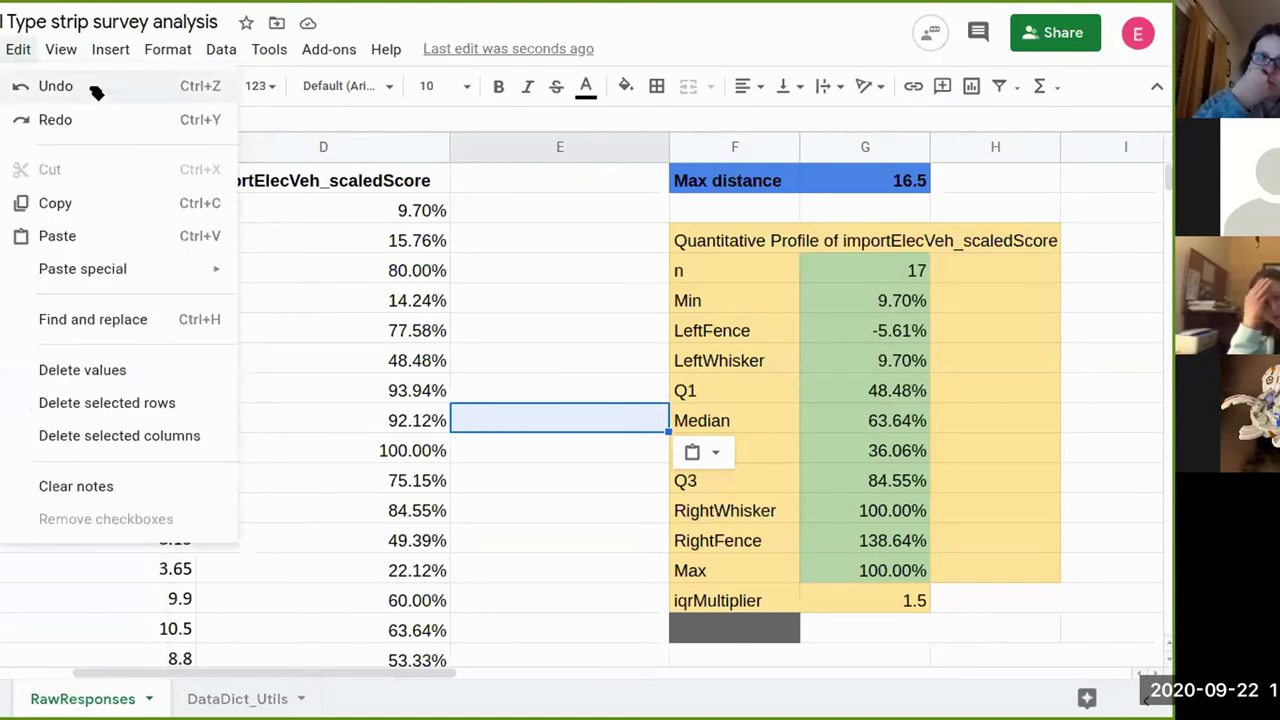
{"action": "left_click", "coordinate": [502, 390]}
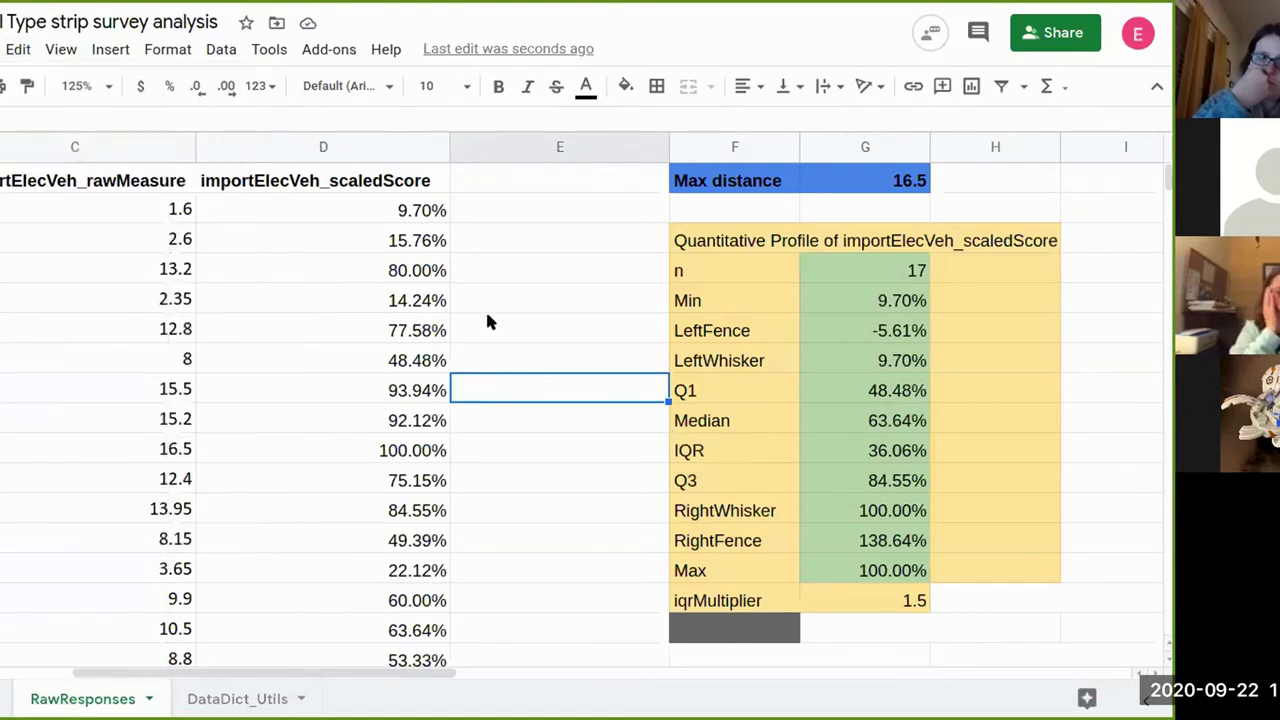
- Extend the vehssagg named range to cover RawResponses!D2:D37
{"action": "right_click", "coordinate": [905, 270]}
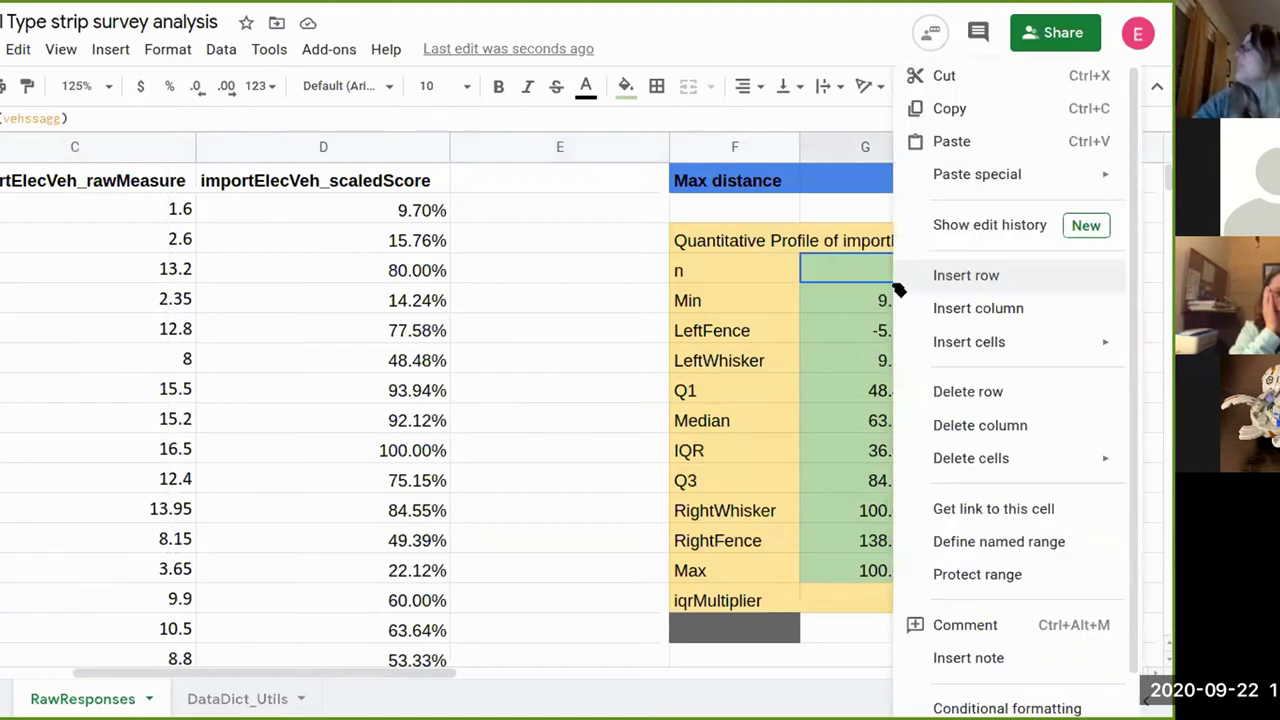
{"action": "left_click", "coordinate": [970, 541]}
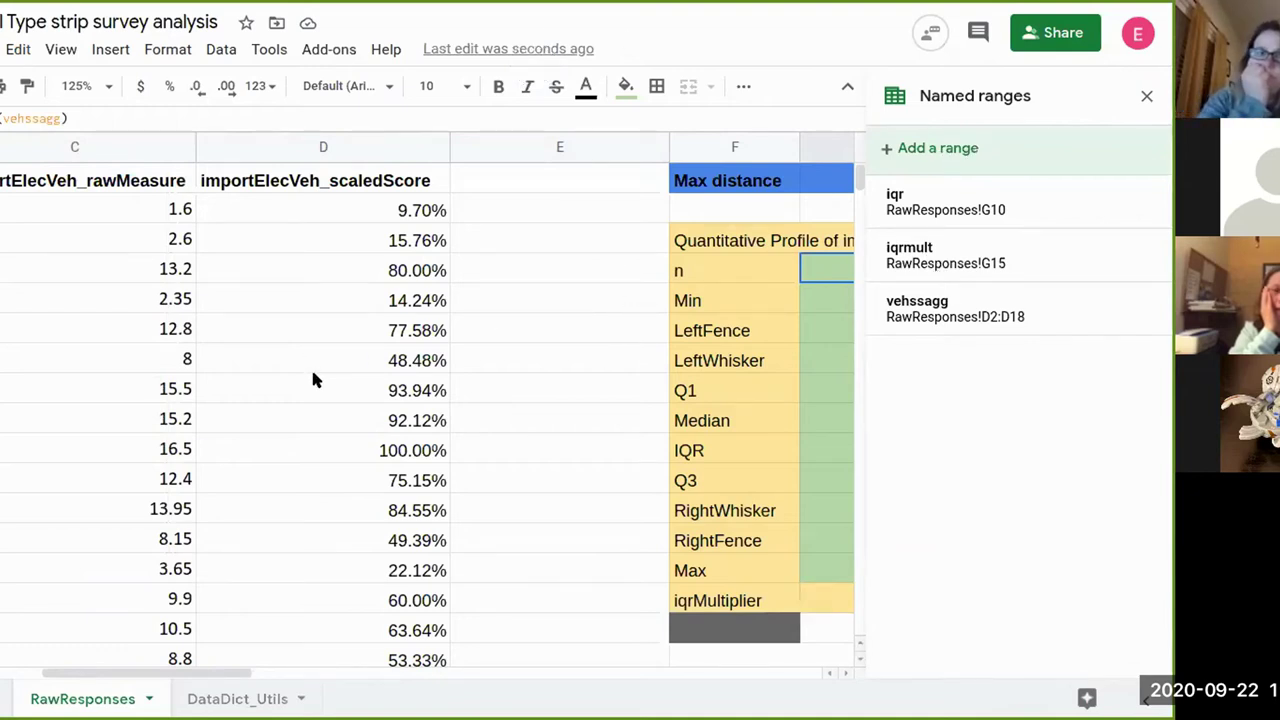
{"action": "scroll", "coordinate": [310, 365], "scroll_direction": "down", "scroll_amount": 5}
{"action": "scroll", "coordinate": [312, 378], "scroll_direction": "up", "scroll_amount": 1}
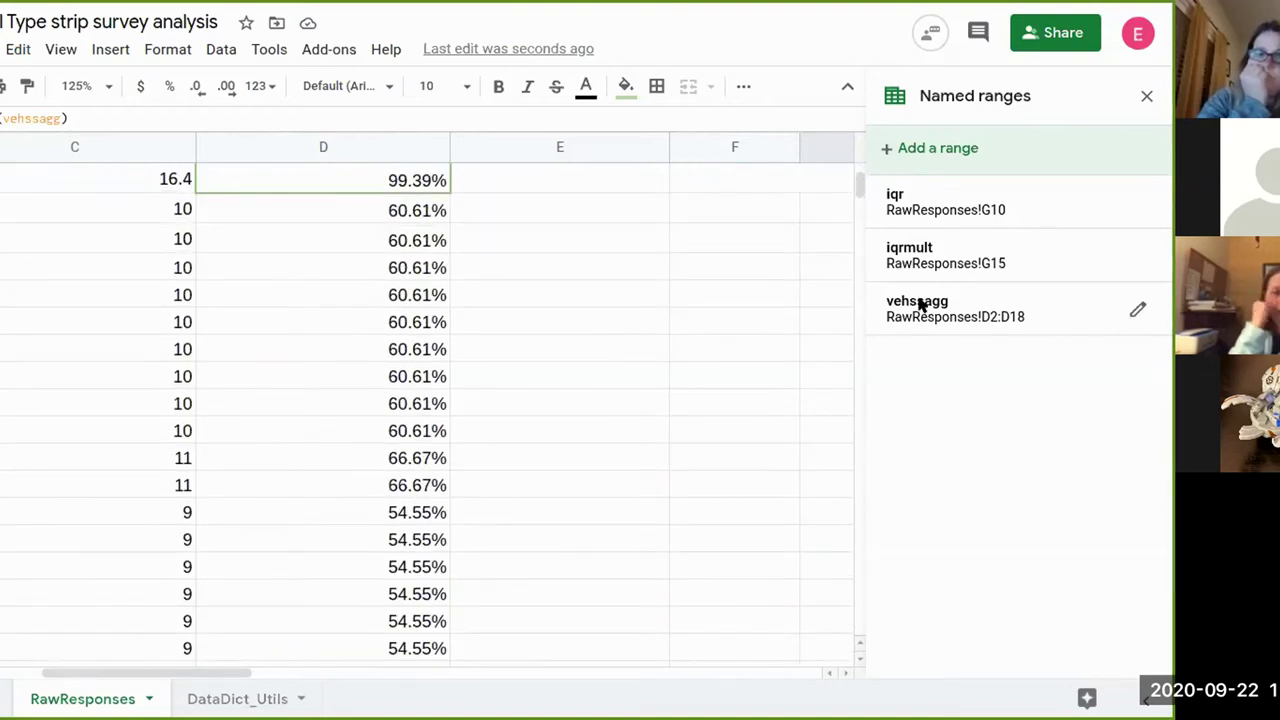
{"action": "left_click", "coordinate": [1140, 312]}
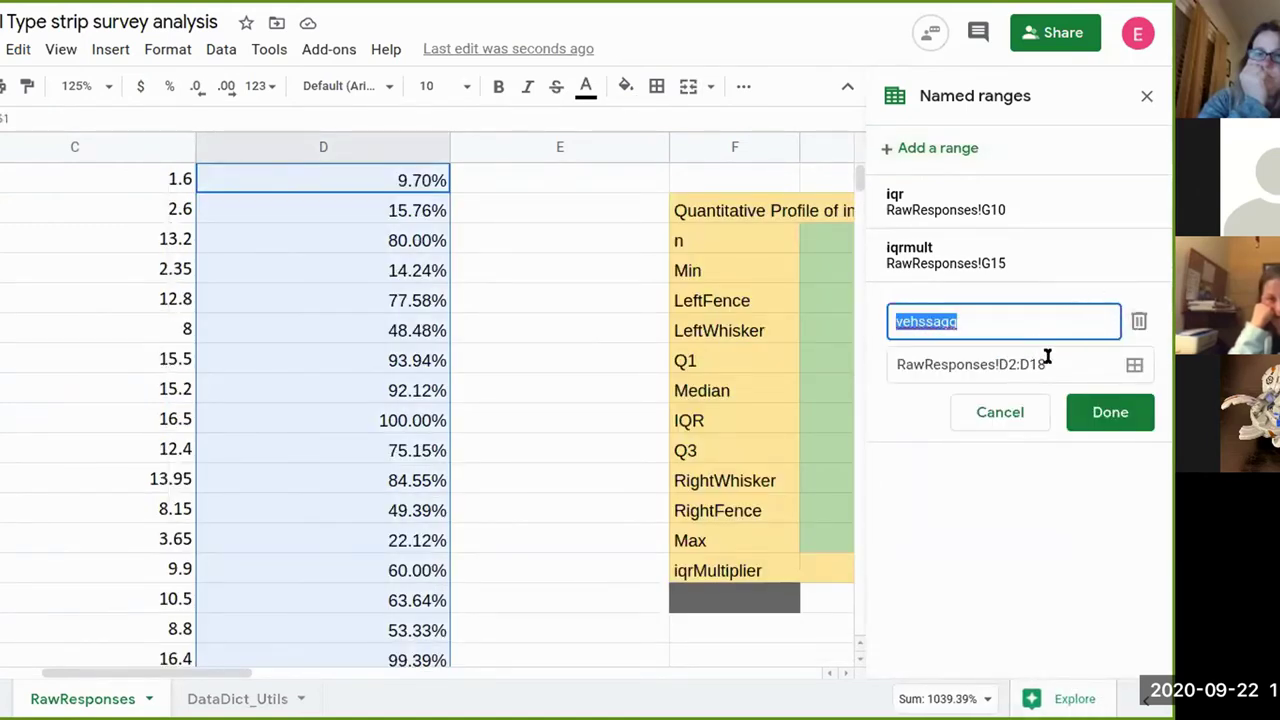
{"action": "left_click", "coordinate": [1140, 368]}
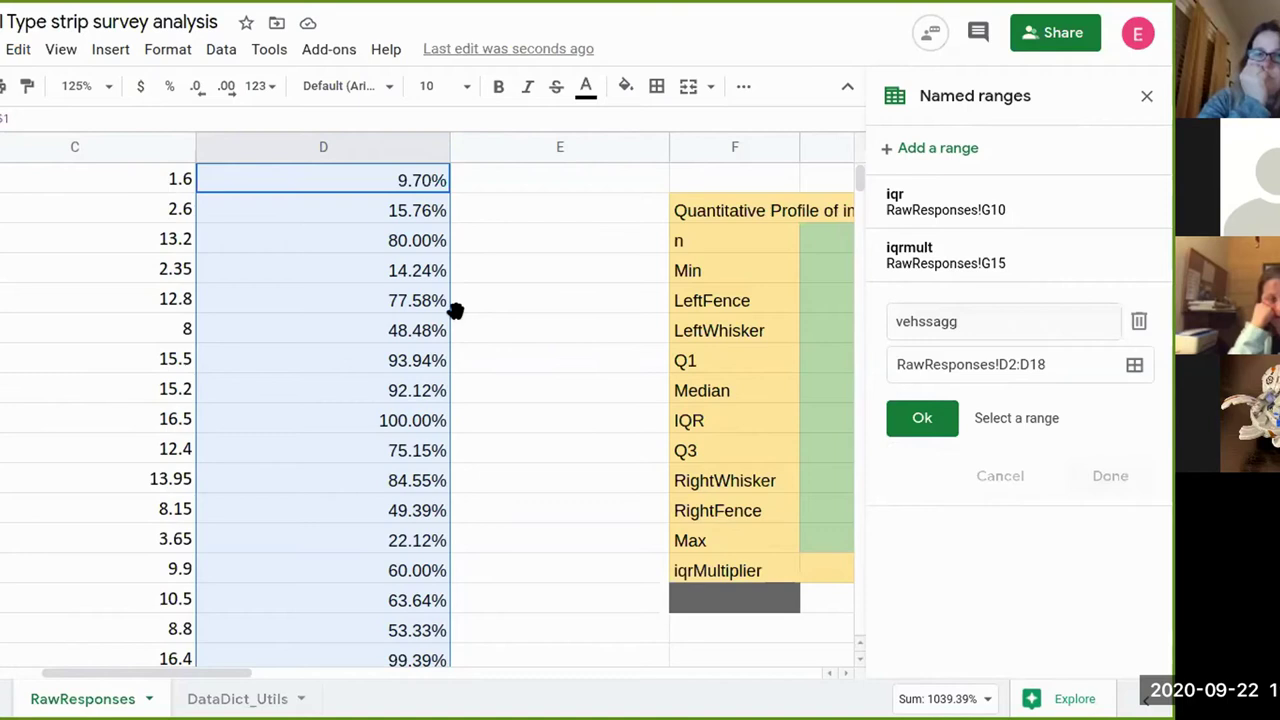
{"action": "scroll", "coordinate": [455, 311], "scroll_direction": "up", "scroll_amount": 1}
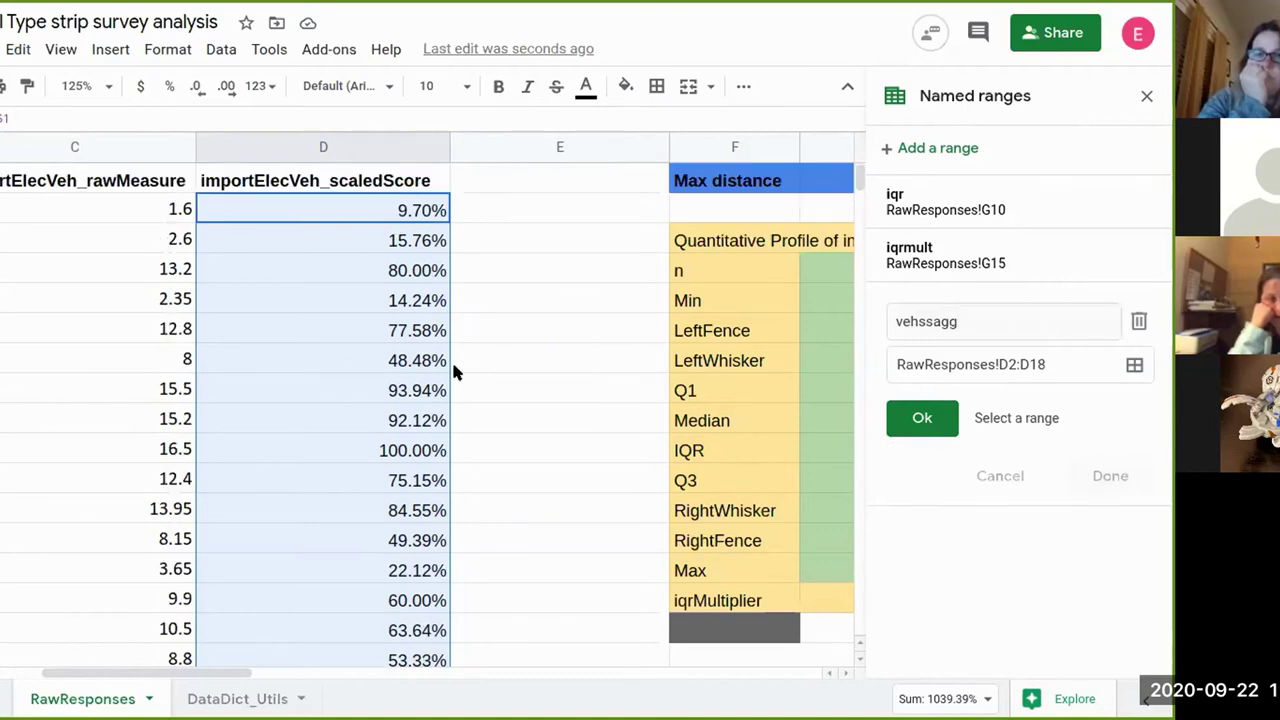
{"action": "scroll", "coordinate": [455, 372], "scroll_direction": "down", "scroll_amount": 3}
{"action": "left_click_drag", "start_coordinate": [447, 488], "coordinate": [420, 370]}
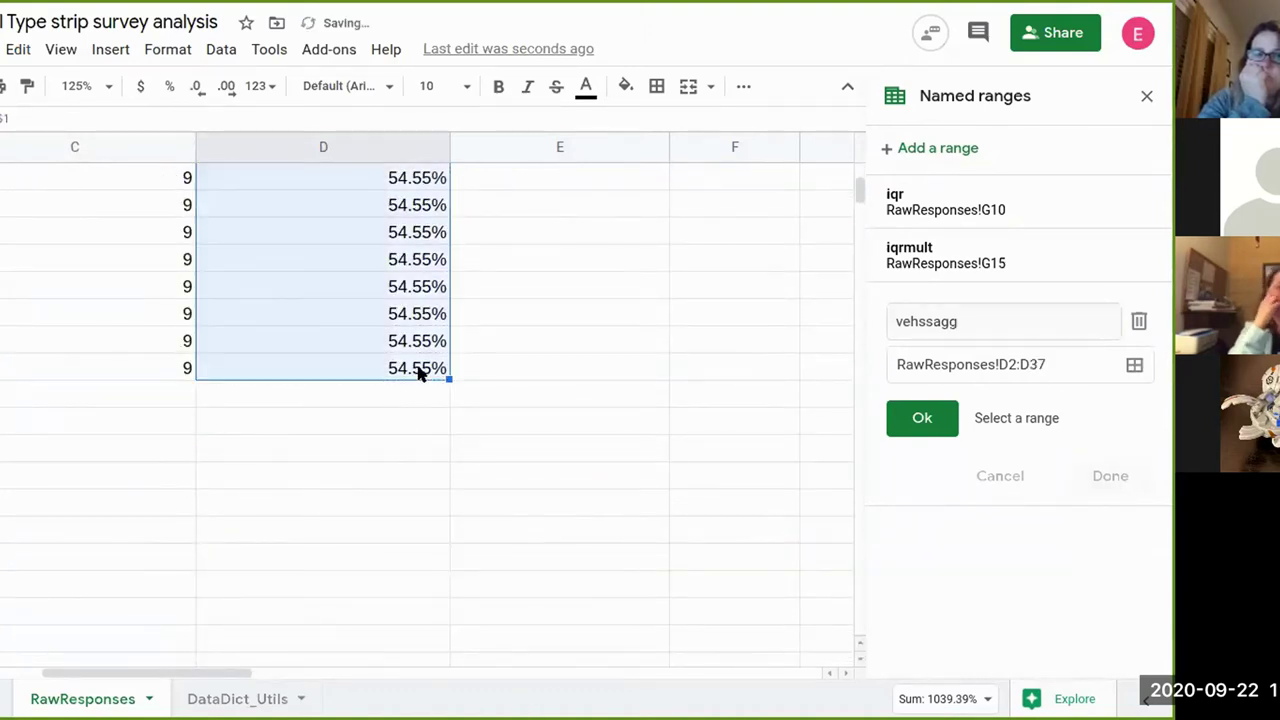
{"action": "left_click", "coordinate": [1019, 361]}
{"action": "left_click", "coordinate": [970, 304]}
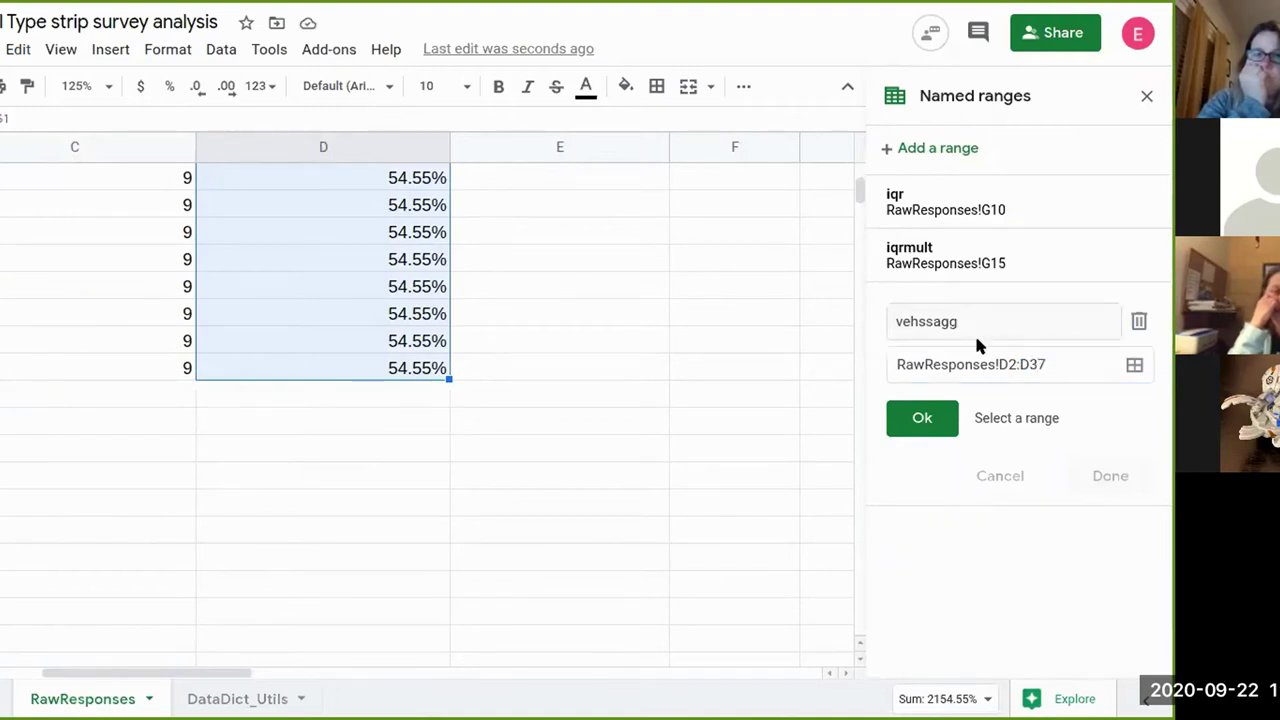
{"action": "scroll", "coordinate": [607, 322], "scroll_direction": "up", "scroll_amount": 10}
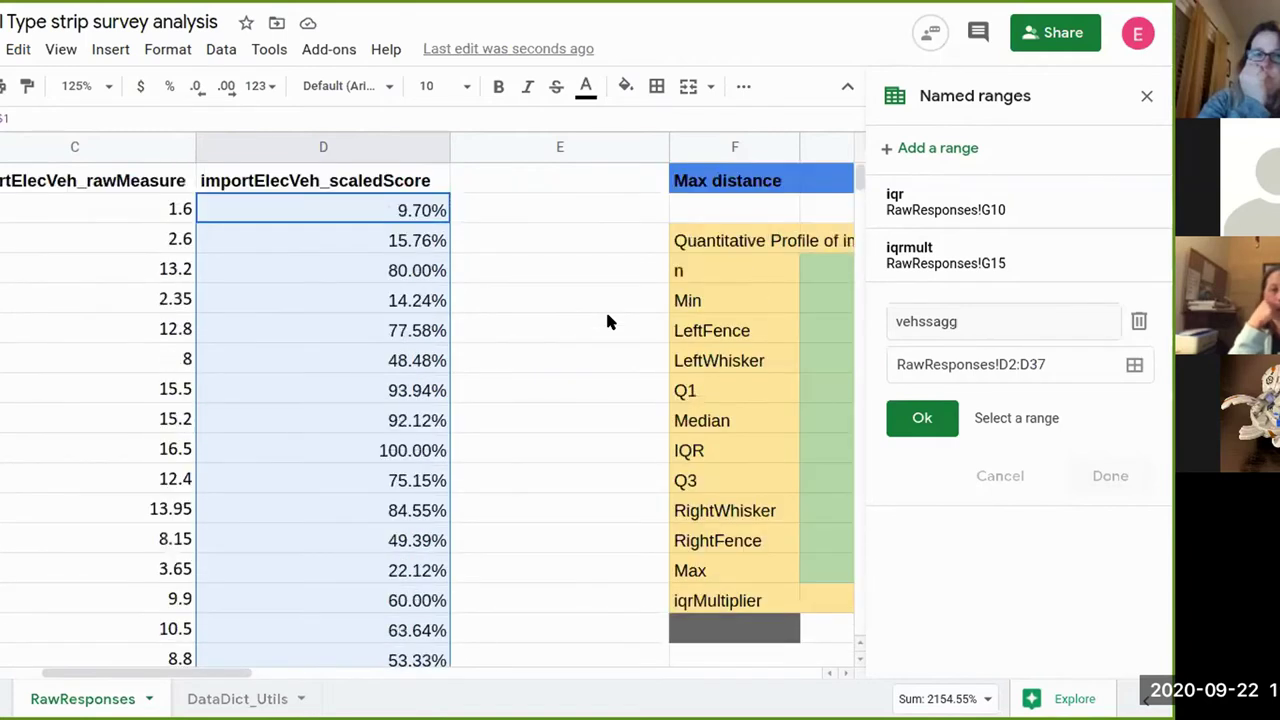
{"action": "scroll", "coordinate": [607, 322], "scroll_direction": "right", "scroll_amount": 5}
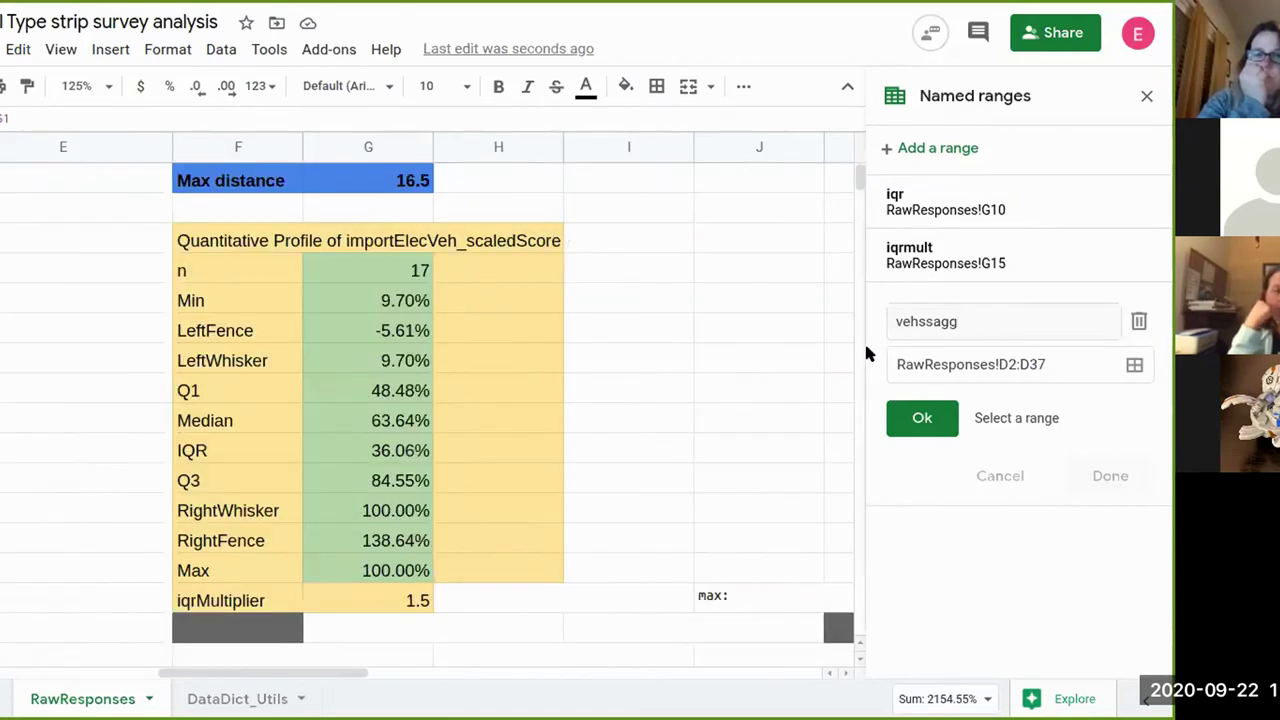
{"action": "left_click", "coordinate": [912, 415]}
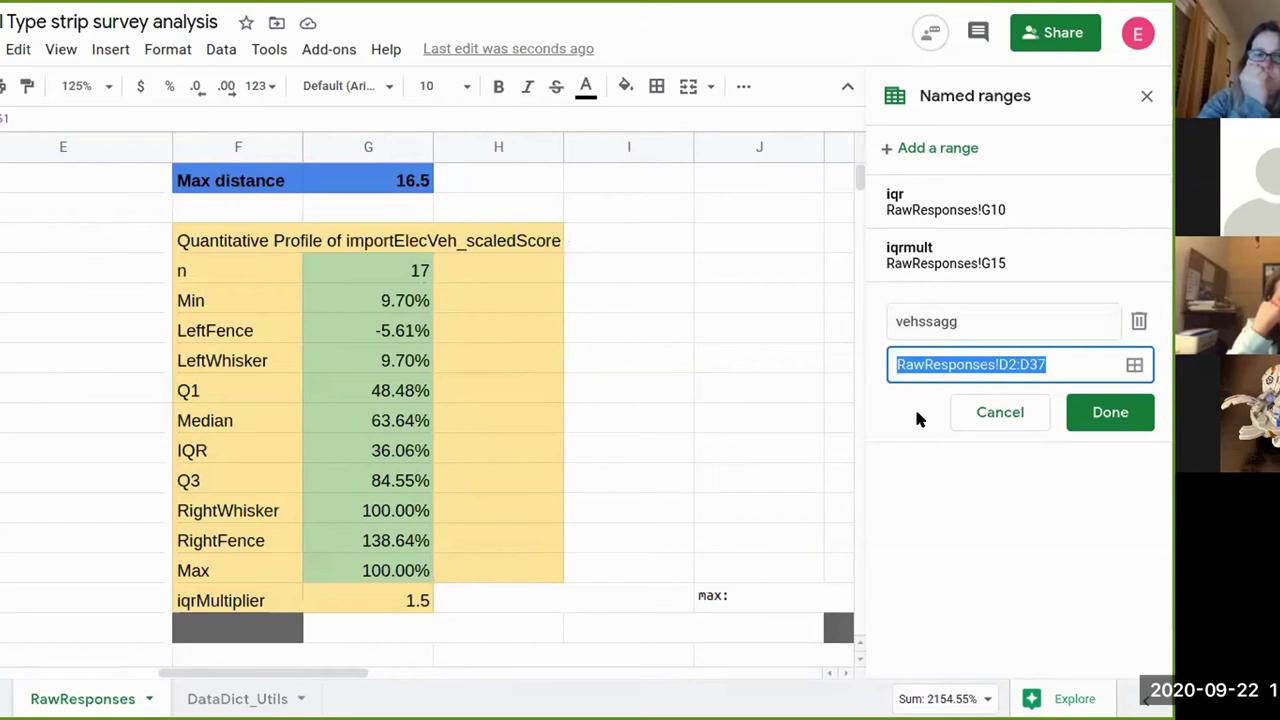
{"action": "left_click", "coordinate": [1096, 421]}
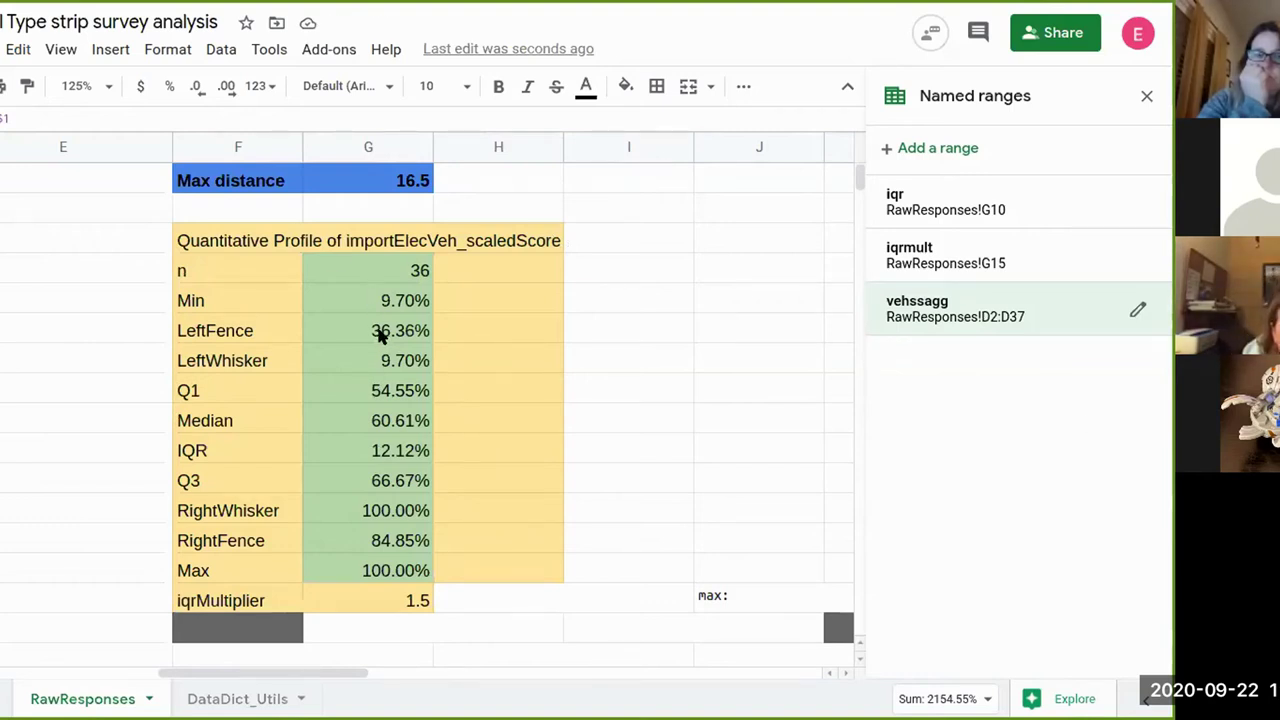
- Check the LeftFence, Median and RightFence cells in the quantitative profile
{"action": "left_click", "coordinate": [380, 338]}
{"action": "left_click", "coordinate": [392, 421]}
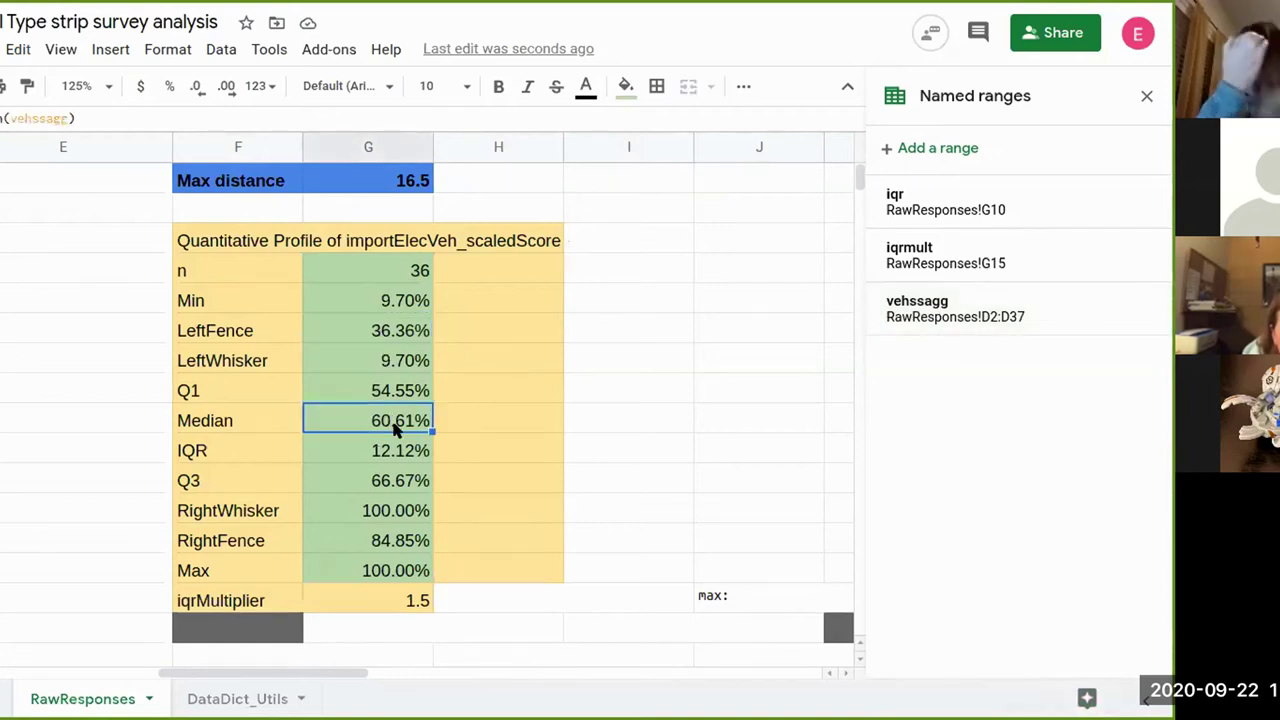
{"action": "left_click", "coordinate": [400, 543]}
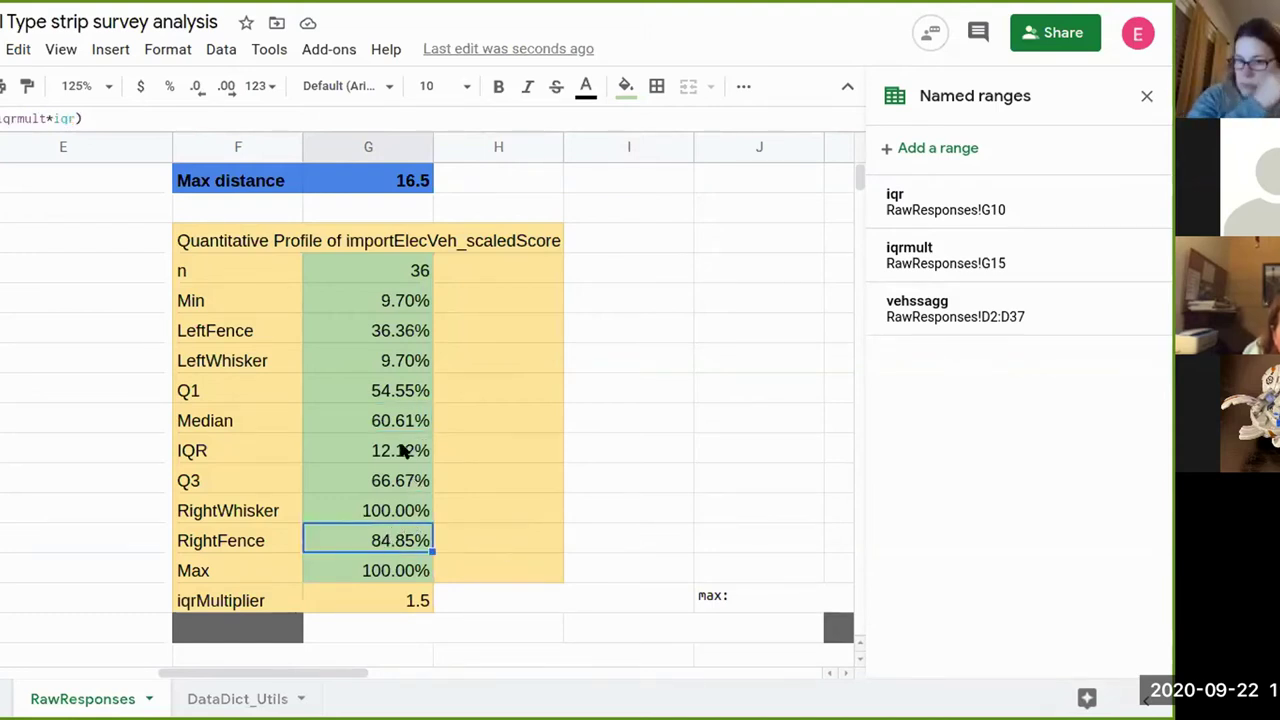
- Insert a chart based on the scaled scores in D2:D37
{"action": "scroll", "coordinate": [195, 410], "scroll_direction": "left", "scroll_amount": 5}
{"action": "left_click_drag", "start_coordinate": [777, 209], "coordinate": [771, 345]}
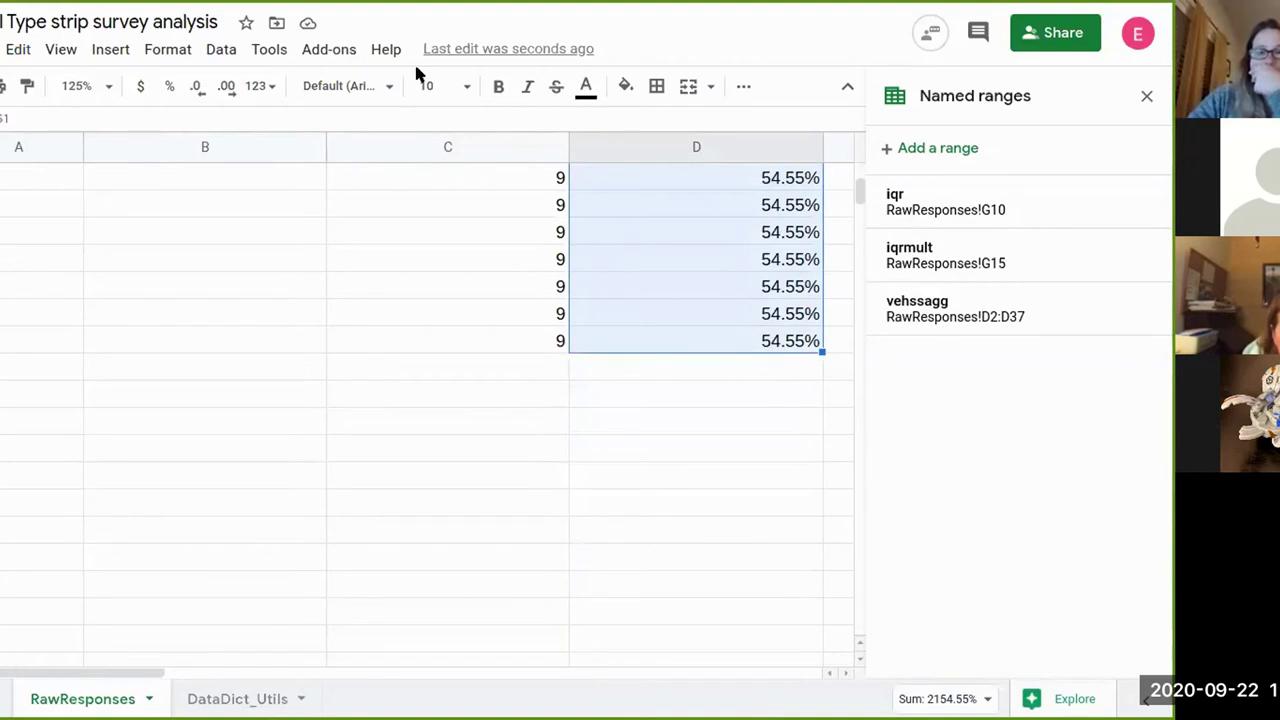
{"action": "left_click", "coordinate": [221, 50]}
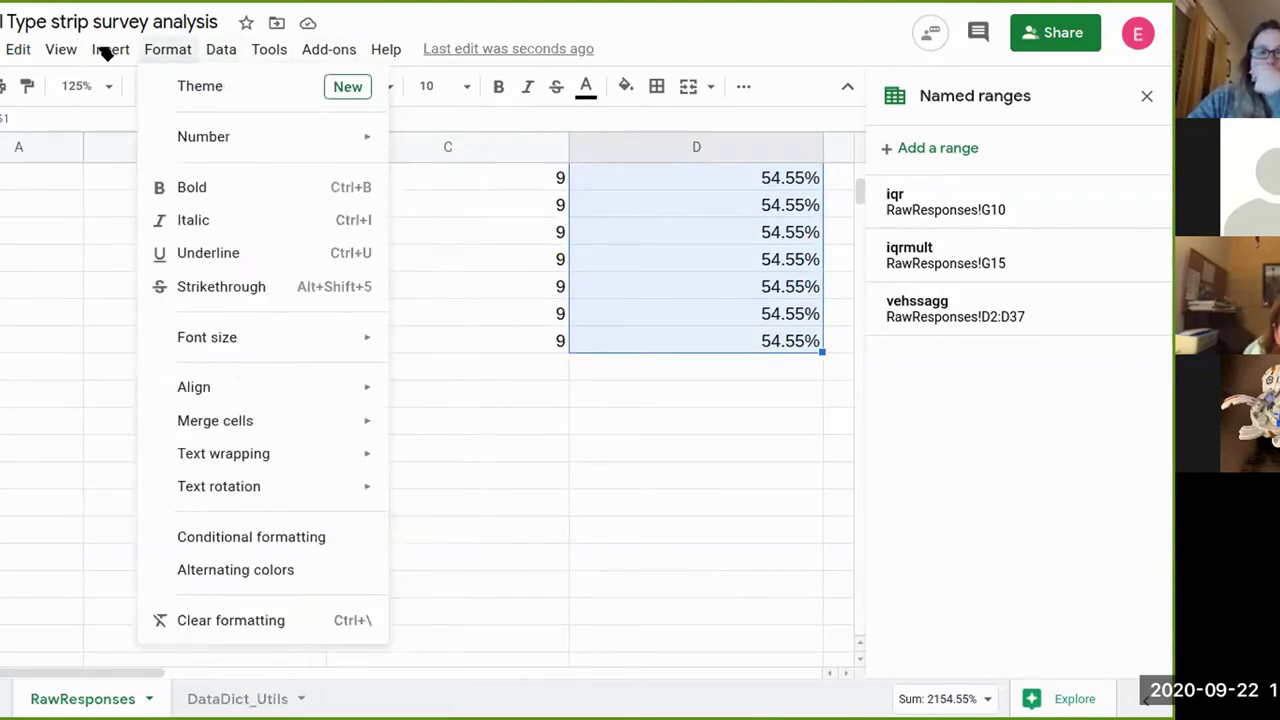
{"action": "mouse_move", "coordinate": [110, 49]}
{"action": "left_click", "coordinate": [214, 340]}
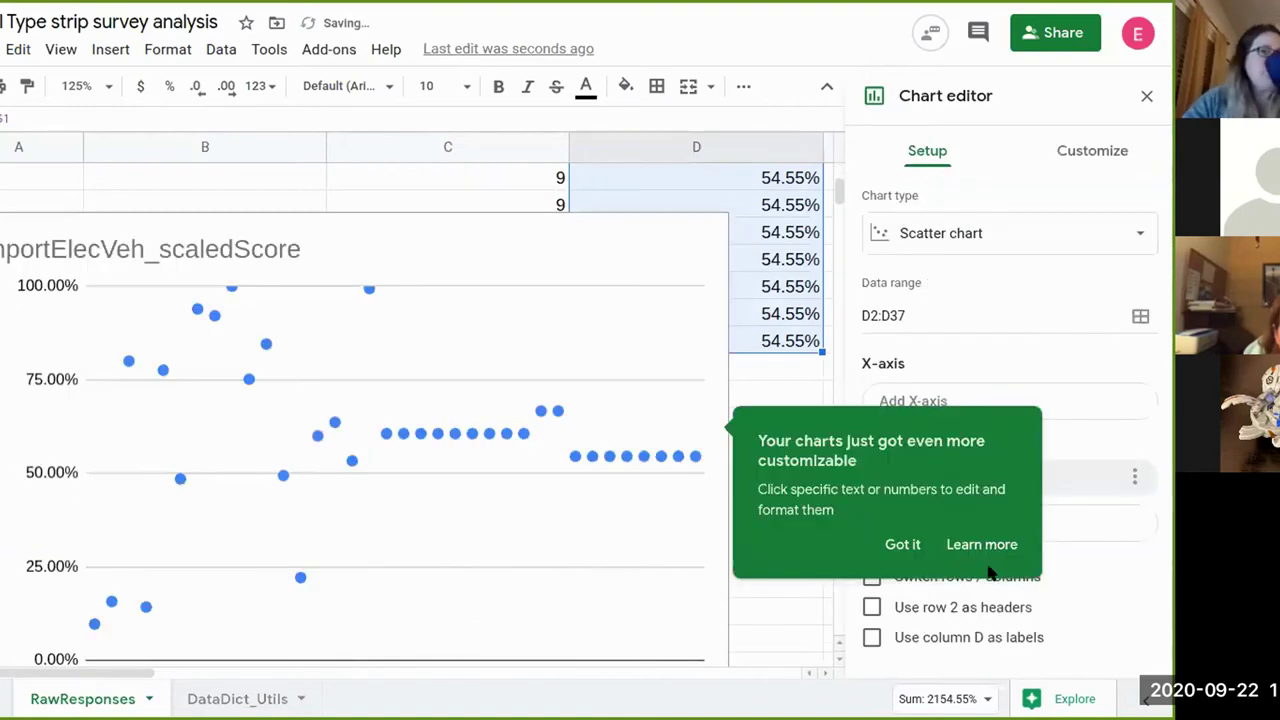
{"action": "left_click", "coordinate": [988, 548]}
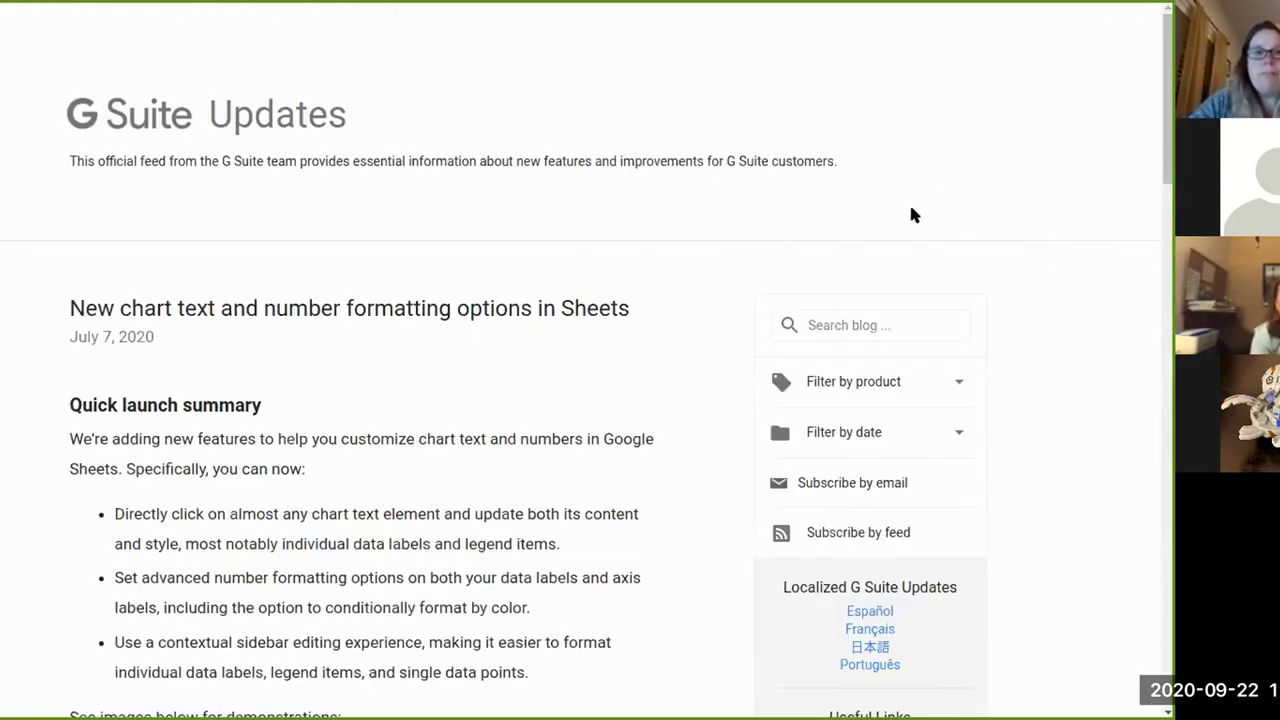
{"action": "key", "text": "ctrl+Tab"}
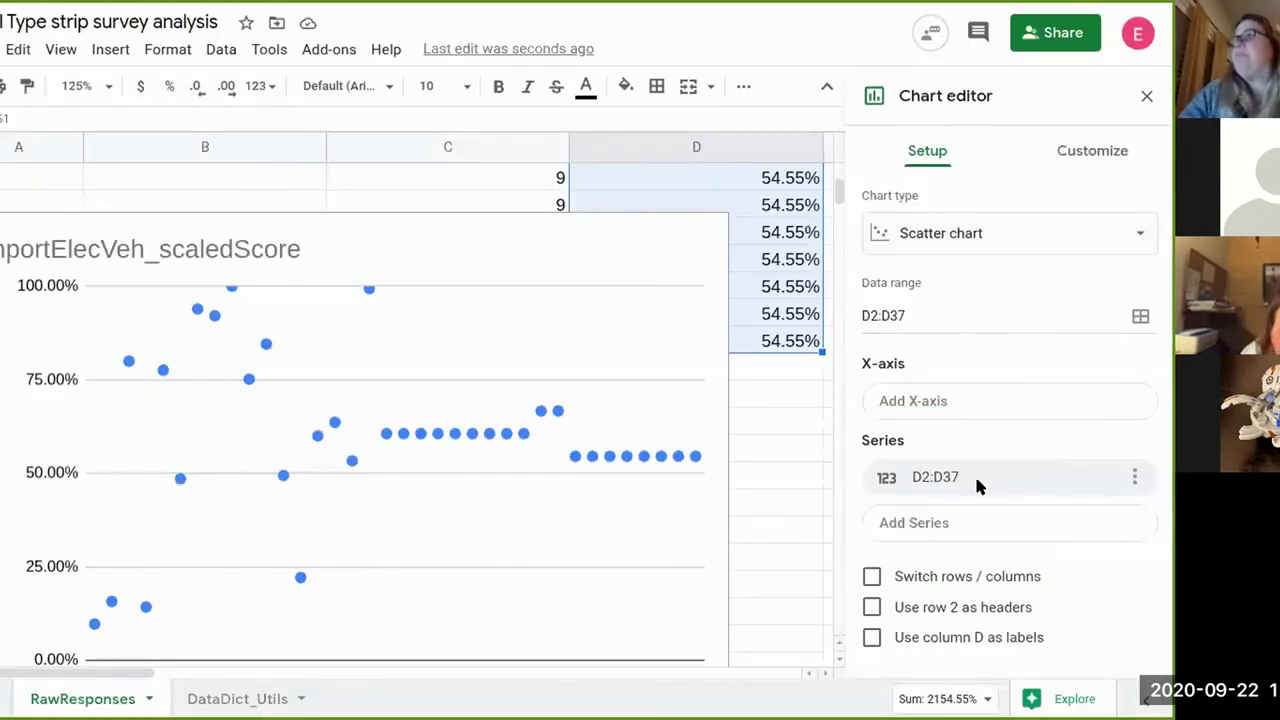
- Change the scaled score chart to a histogram and shrink it to fit beside the raw measures in column C
{"action": "left_click", "coordinate": [963, 240]}
{"action": "scroll", "coordinate": [1090, 488], "scroll_direction": "down", "scroll_amount": 5}
{"action": "scroll", "coordinate": [1090, 490], "scroll_direction": "down", "scroll_amount": 3}
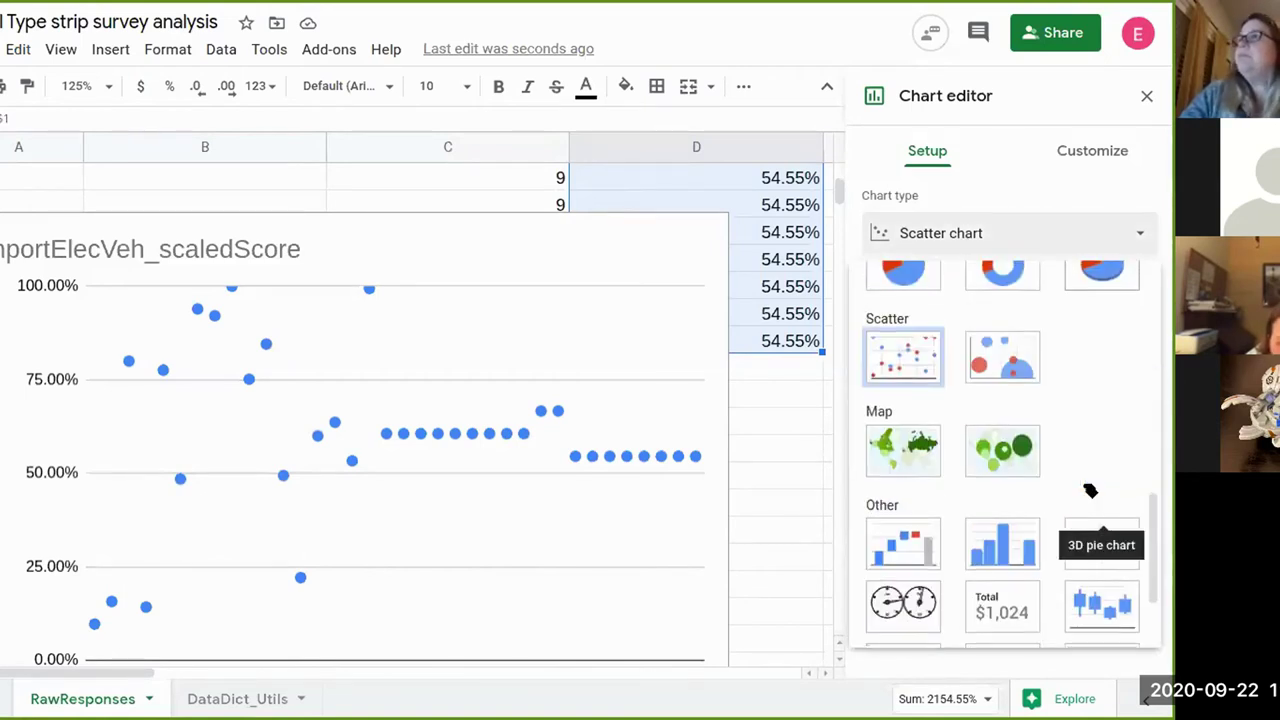
{"action": "left_click", "coordinate": [1019, 522]}
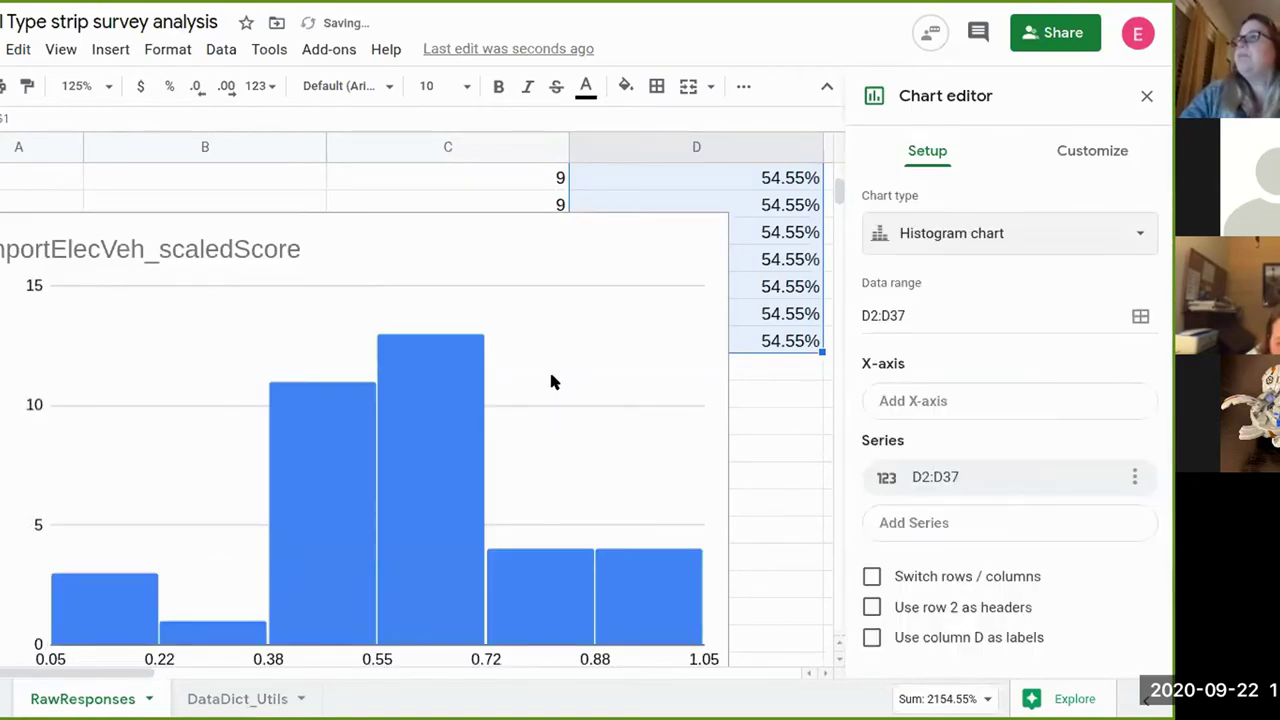
{"action": "left_click", "coordinate": [718, 220]}
{"action": "left_click_drag", "start_coordinate": [718, 215], "coordinate": [310, 232]}
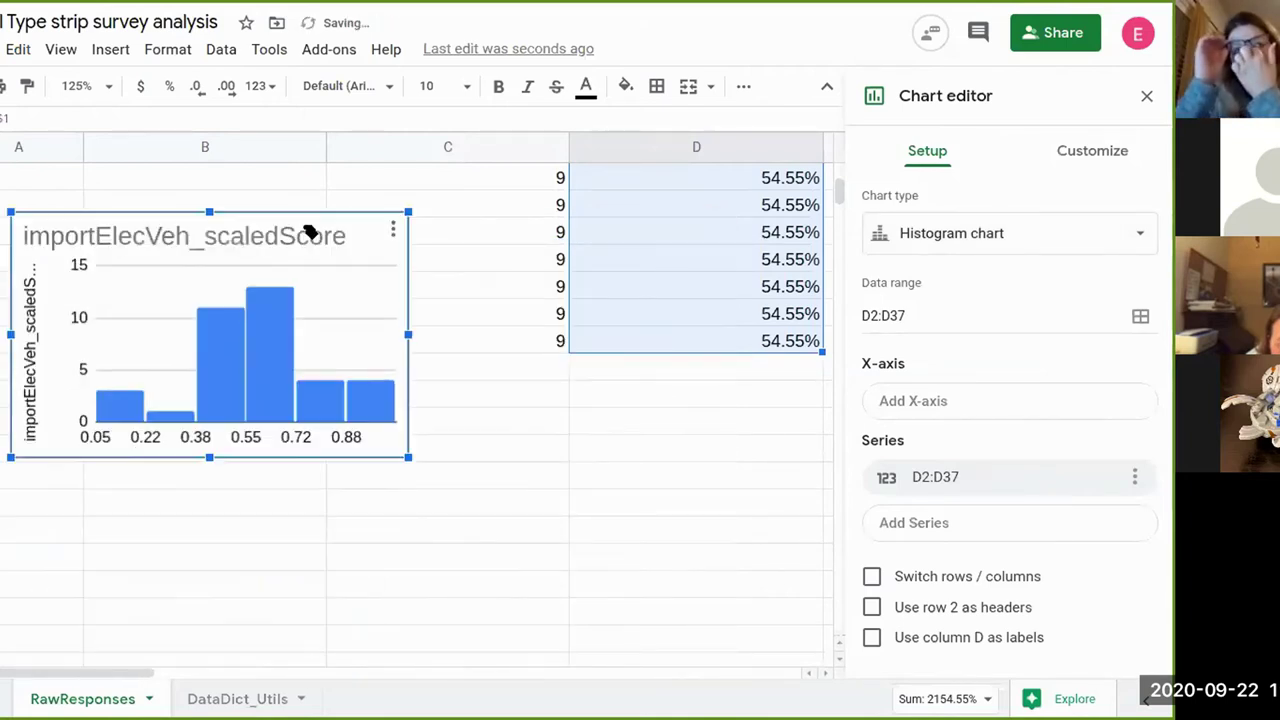
- Return to the quantitative profile and set the spreadsheet's zoom level to 150%
{"action": "scroll", "coordinate": [440, 400], "scroll_direction": "up", "scroll_amount": 4}
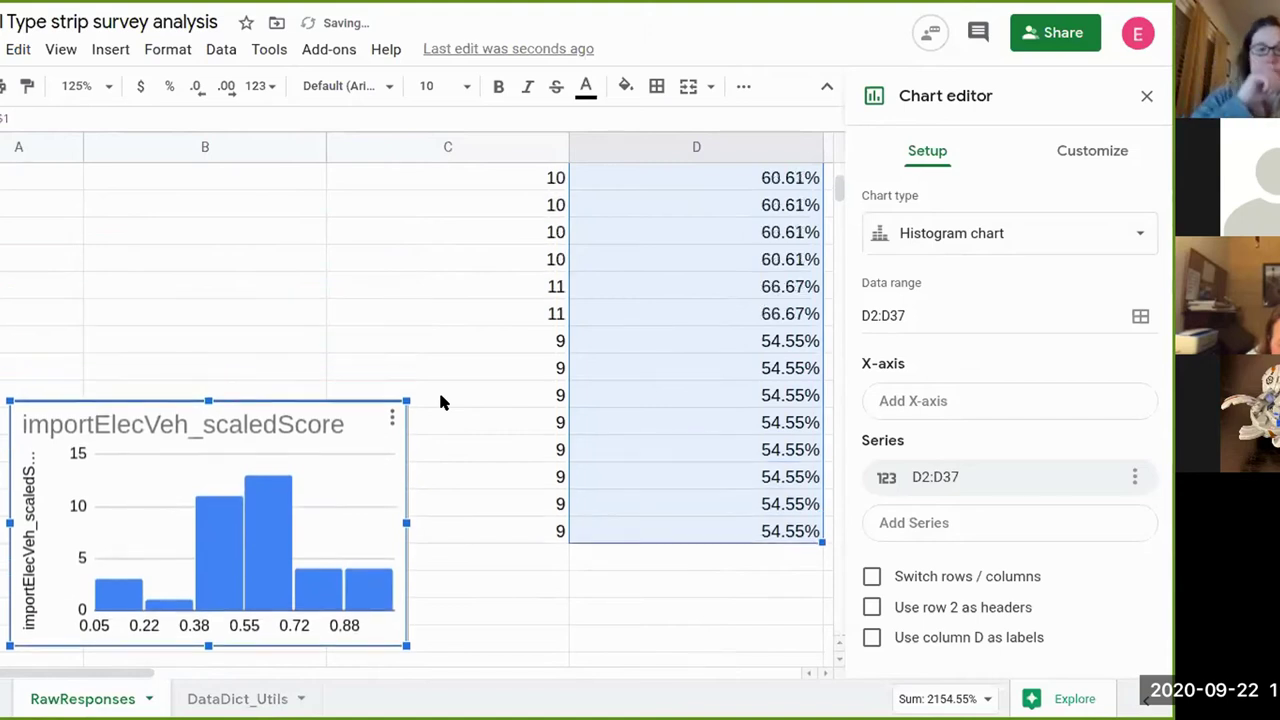
{"action": "scroll", "coordinate": [440, 400], "scroll_direction": "up", "scroll_amount": 3}
{"action": "scroll", "coordinate": [440, 400], "scroll_direction": "right", "scroll_amount": 5}
{"action": "scroll", "coordinate": [440, 400], "scroll_direction": "up", "scroll_amount": 2}
{"action": "scroll", "coordinate": [440, 400], "scroll_direction": "left", "scroll_amount": 1}
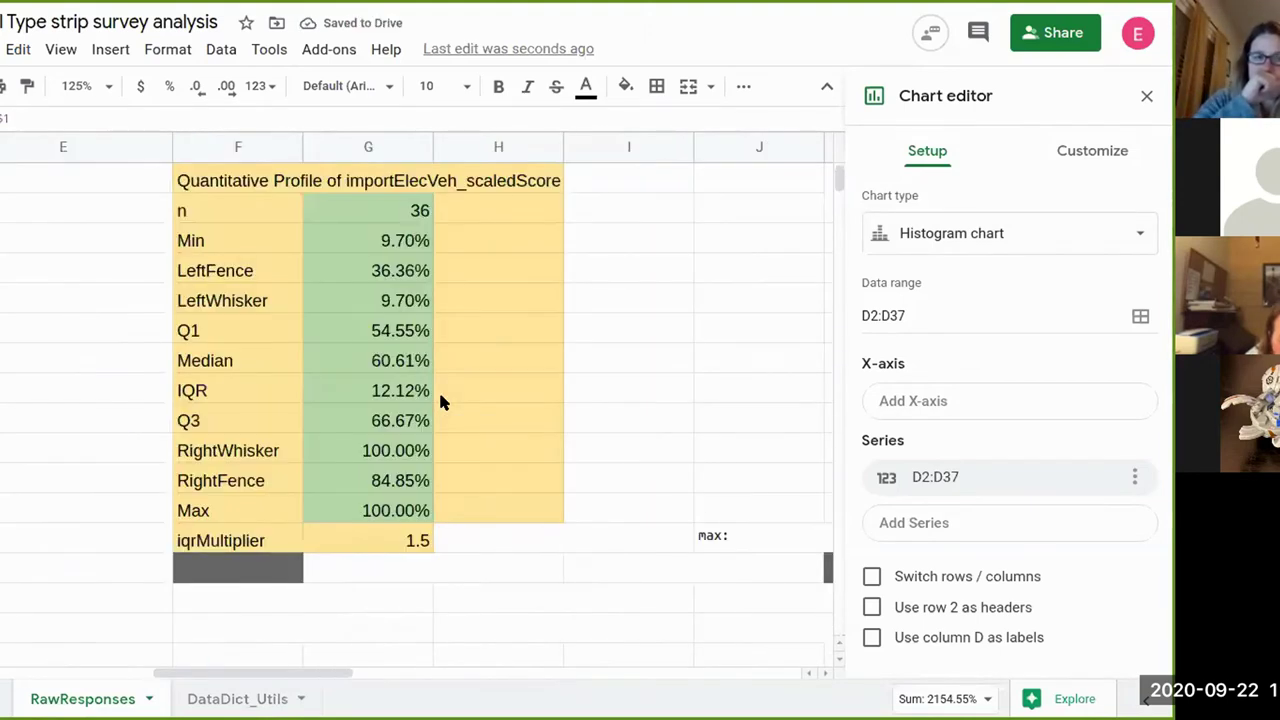
{"action": "scroll", "coordinate": [440, 400], "scroll_direction": "up", "scroll_amount": 2}
{"action": "scroll", "coordinate": [440, 400], "scroll_direction": "left", "scroll_amount": 2}
{"action": "scroll", "coordinate": [440, 400], "scroll_direction": "left", "scroll_amount": 2}
{"action": "scroll", "coordinate": [440, 400], "scroll_direction": "right", "scroll_amount": 2}
{"action": "scroll", "coordinate": [440, 400], "scroll_direction": "right", "scroll_amount": 2}
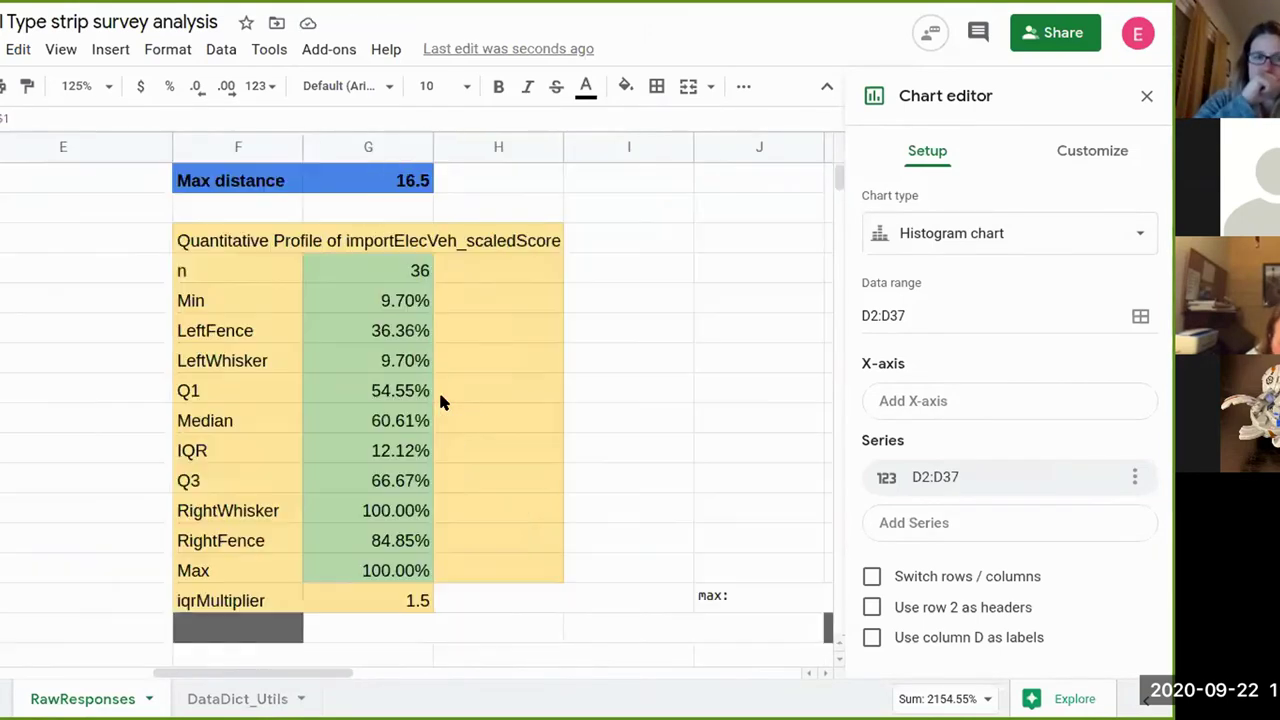
{"action": "left_click", "coordinate": [60, 50]}
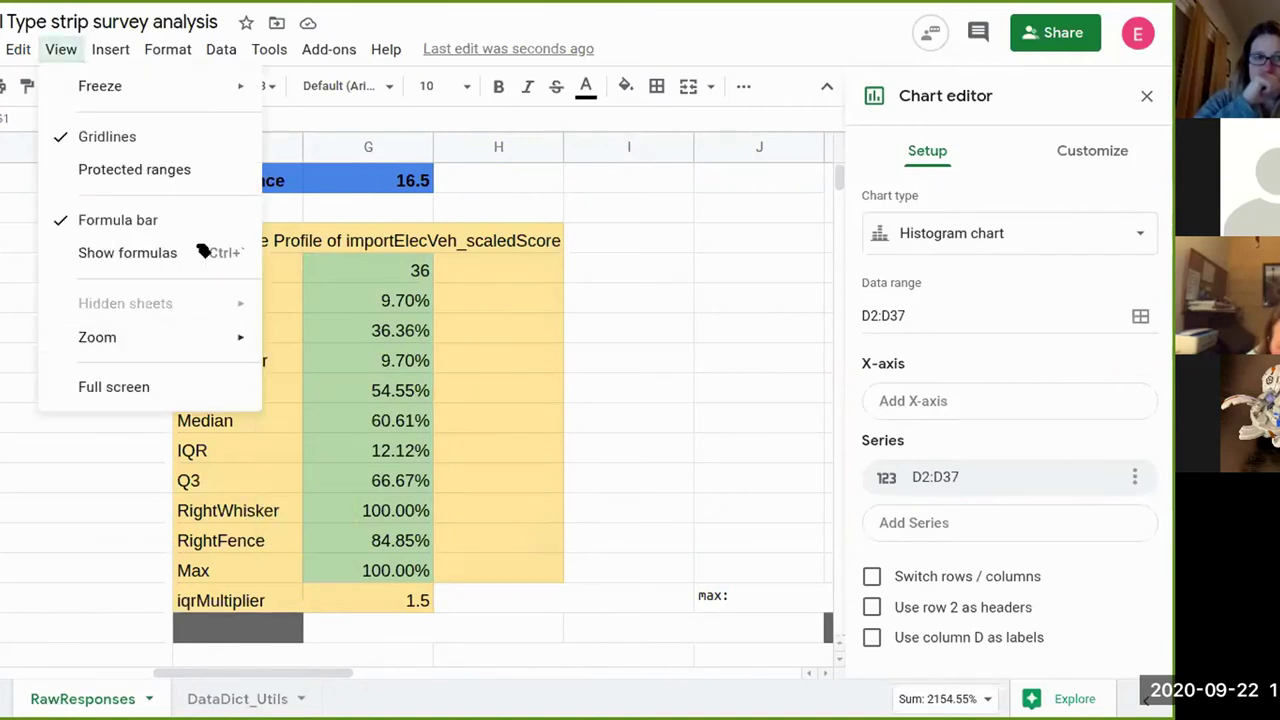
{"action": "mouse_move", "coordinate": [250, 342]}
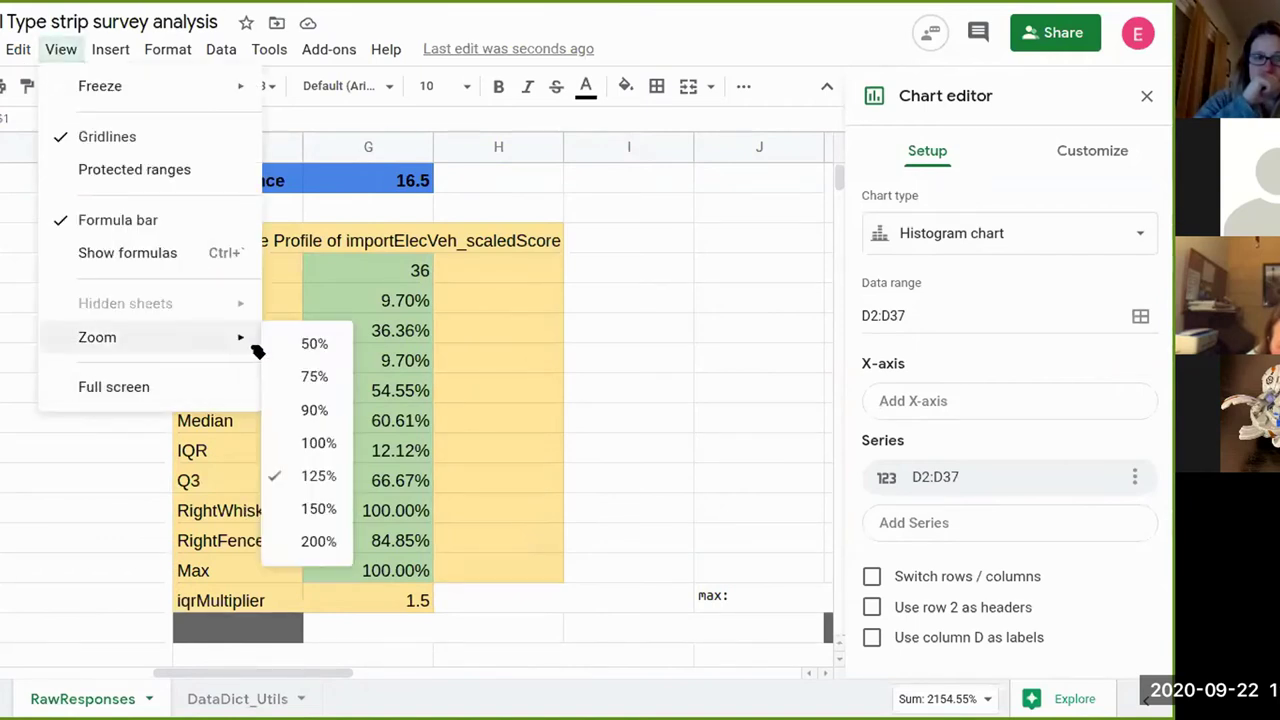
{"action": "left_click", "coordinate": [318, 510]}
- Clear the RightWhisker and LeftWhisker values in column G of the quantitative profile
{"action": "left_click", "coordinate": [519, 582]}
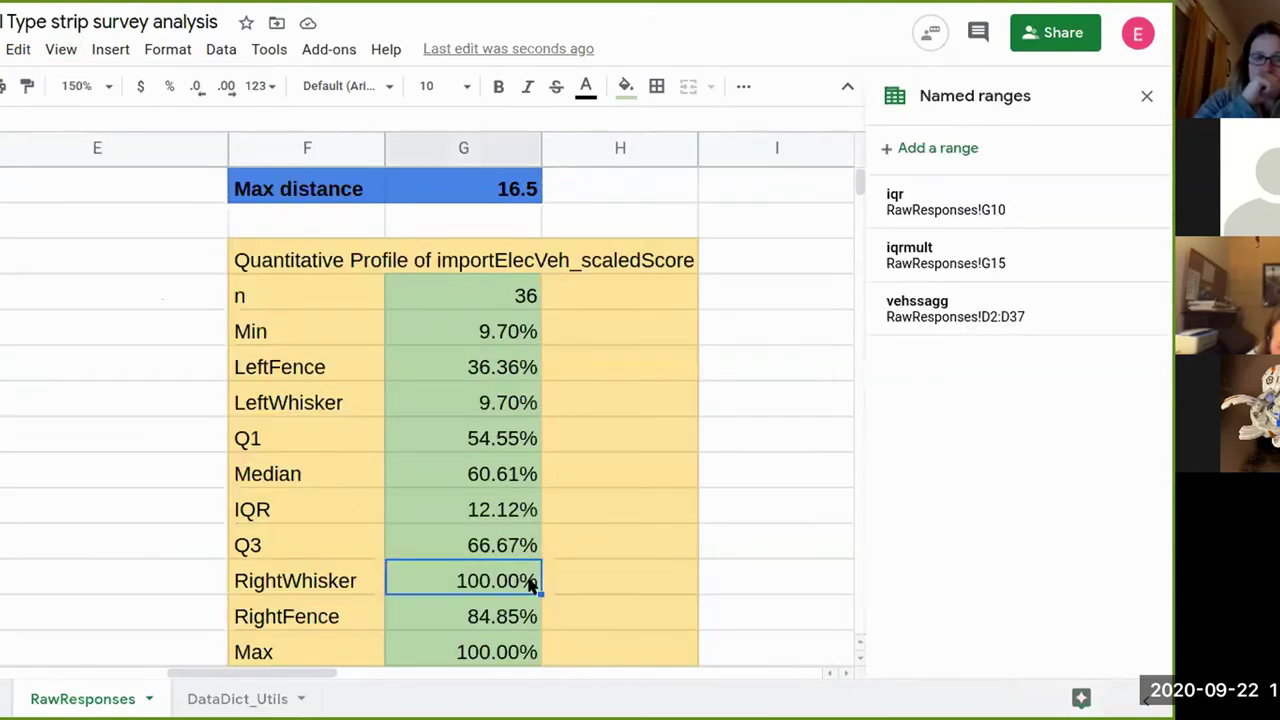
{"action": "scroll", "coordinate": [530, 585], "scroll_direction": "down", "scroll_amount": 1}
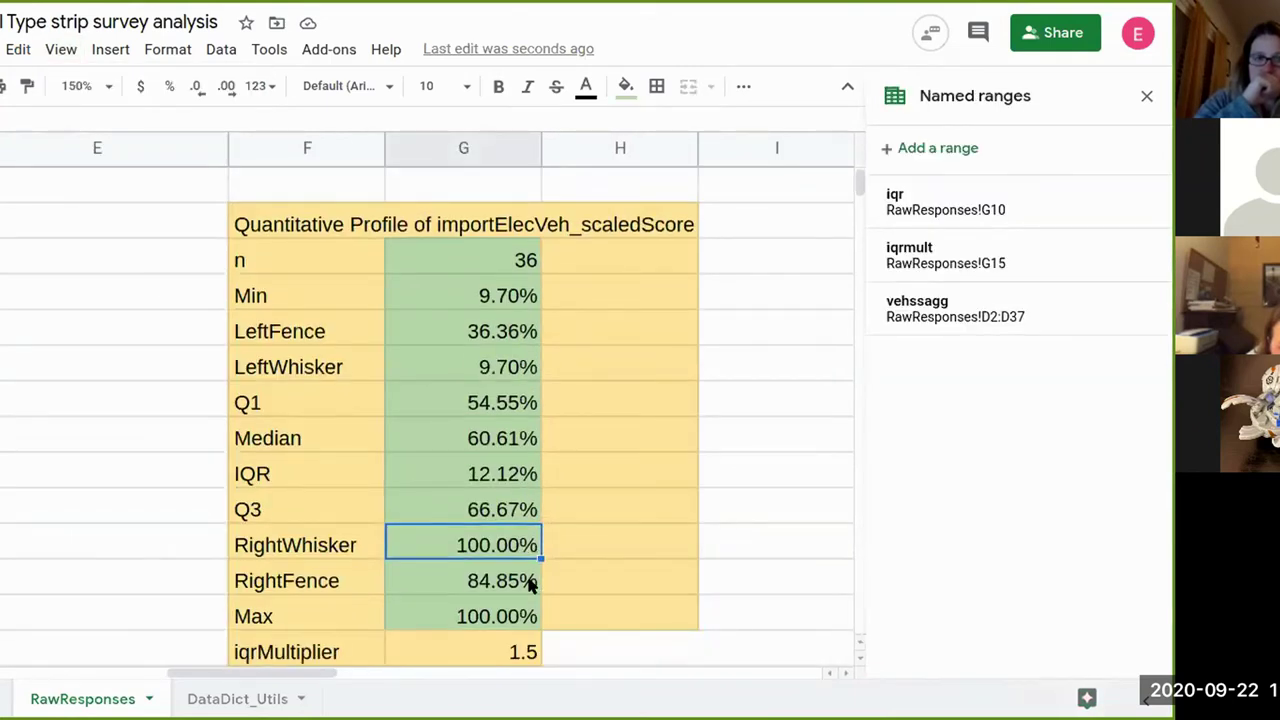
{"action": "left_click", "coordinate": [531, 586]}
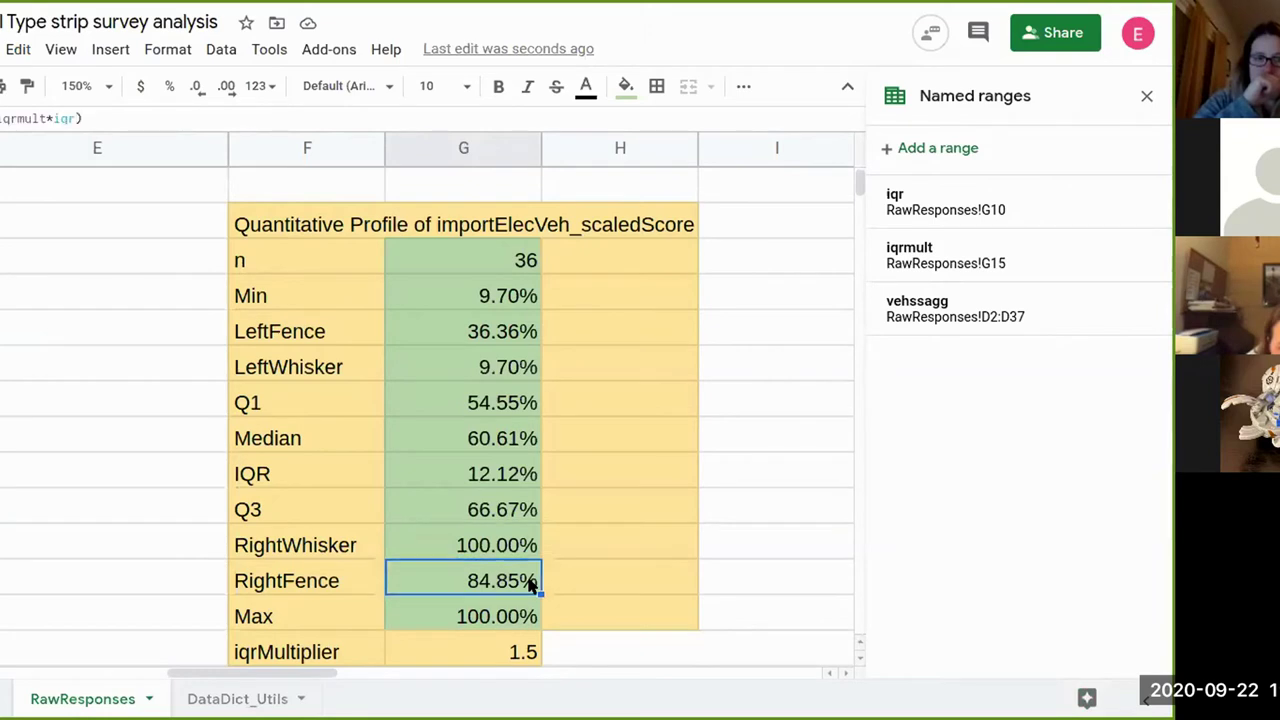
{"action": "key", "text": "Up"}
{"action": "key", "text": "Delete"}
{"action": "key", "text": "Up"}
{"action": "key", "text": "Up"}
{"action": "key", "text": "Up"}
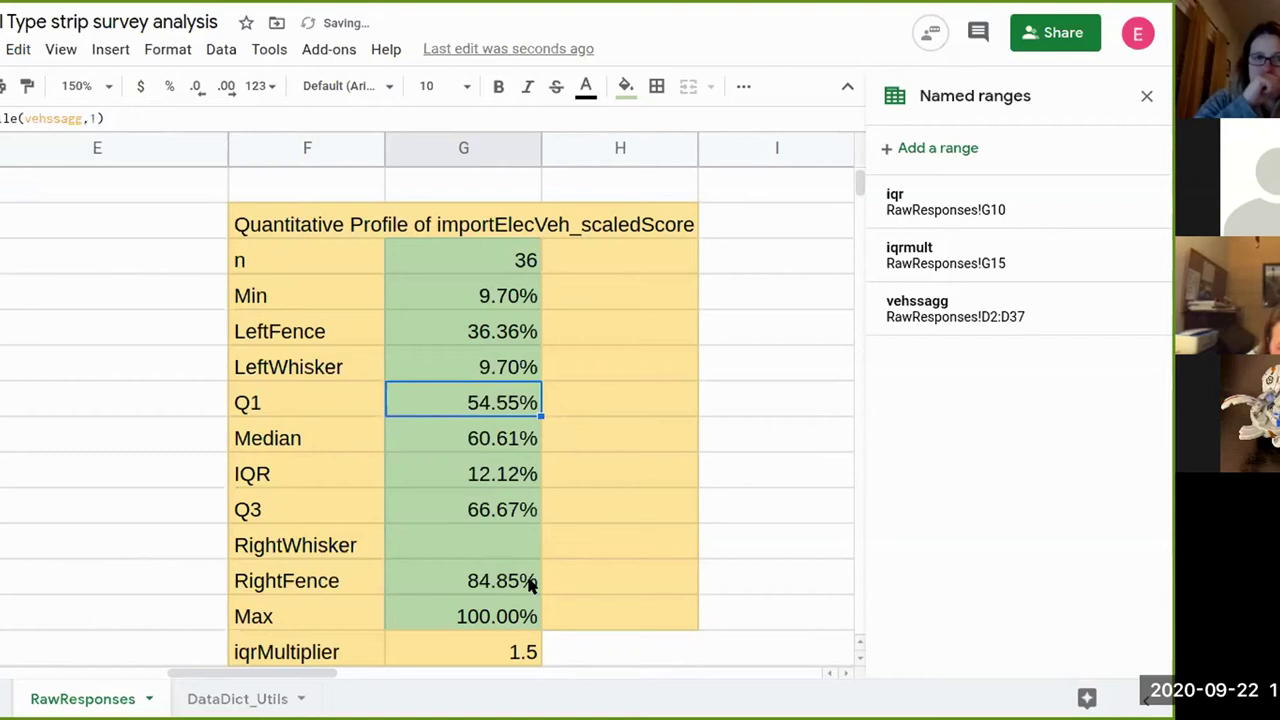
{"action": "key", "text": "Up"}
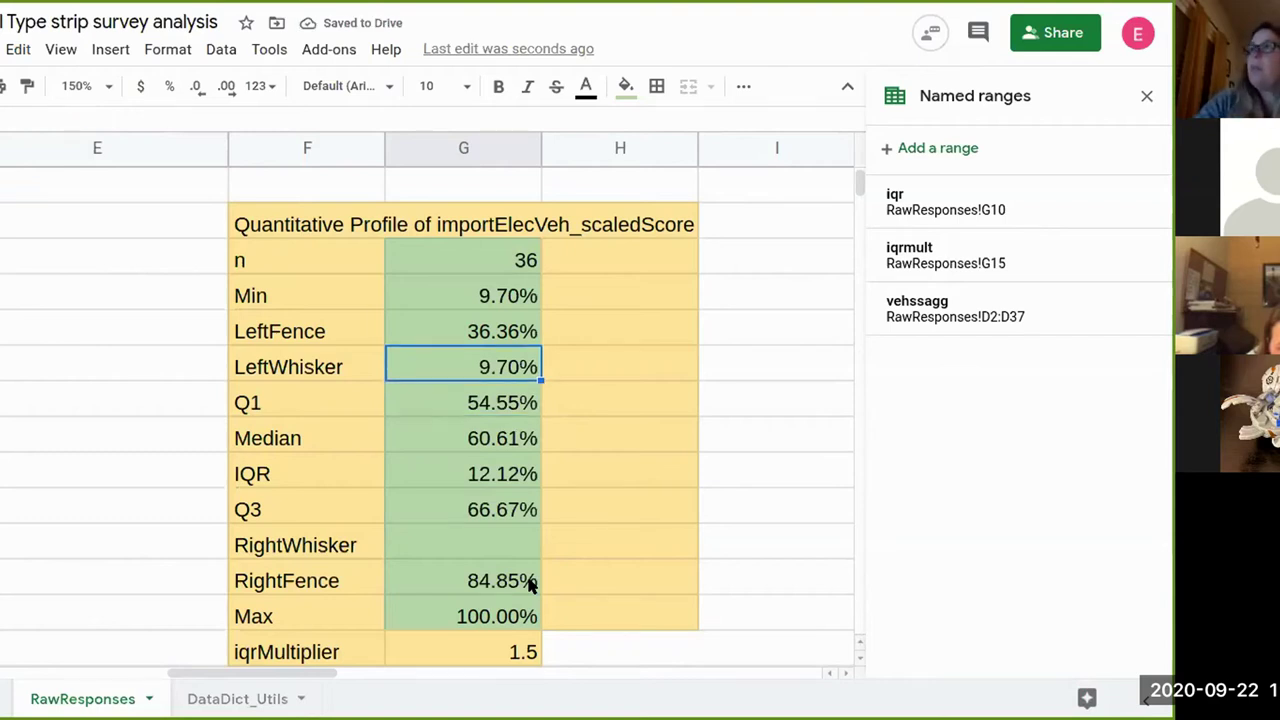
{"action": "key", "text": "Delete"}
- Review the RightFence and LeftFence cells against the emptied whisker cells in the quantitative profile
{"action": "key", "text": "Down"}
{"action": "key", "text": "Down"}
{"action": "key", "text": "Down"}
{"action": "key", "text": "Down"}
{"action": "key", "text": "Down"}
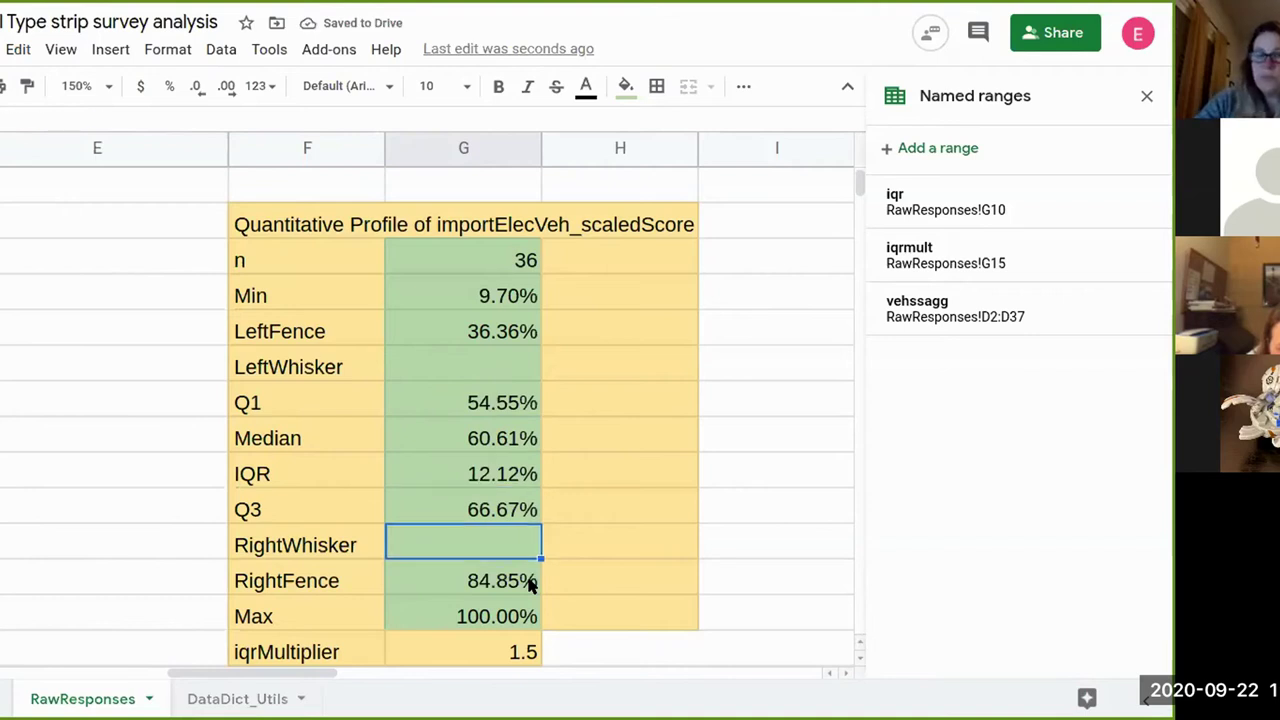
{"action": "key", "text": "Down"}
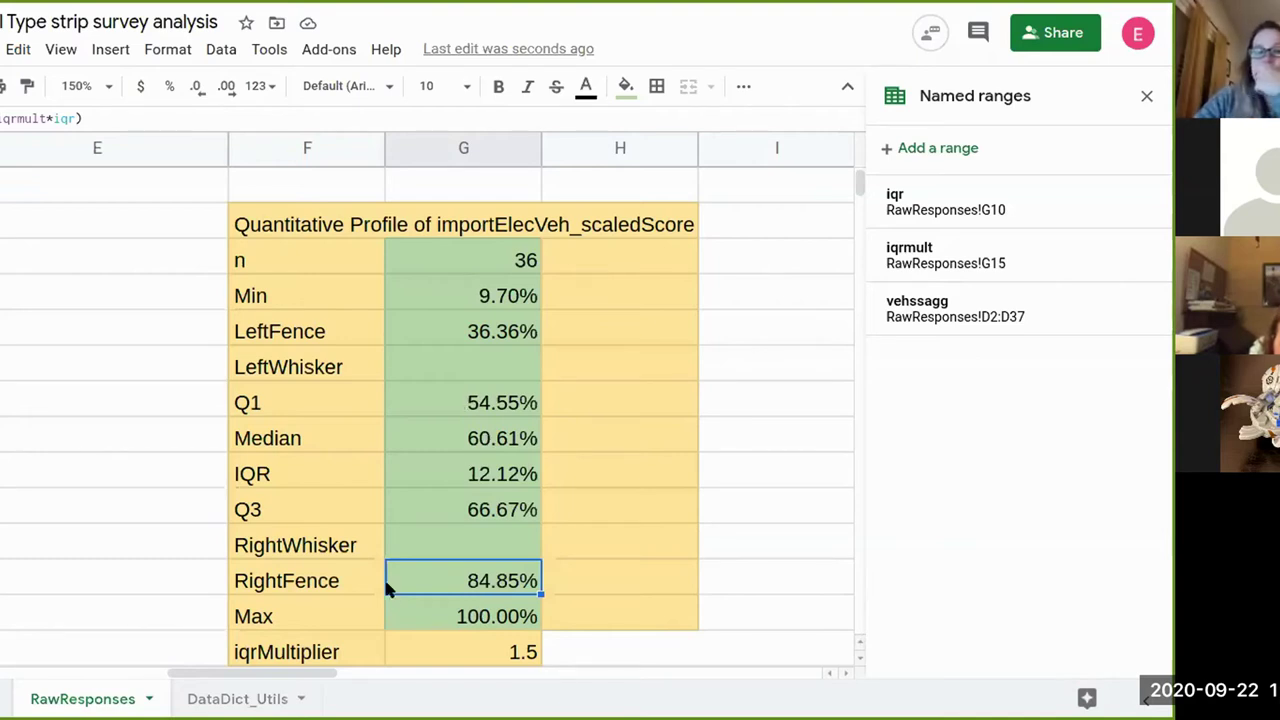
{"action": "left_click", "coordinate": [475, 334]}
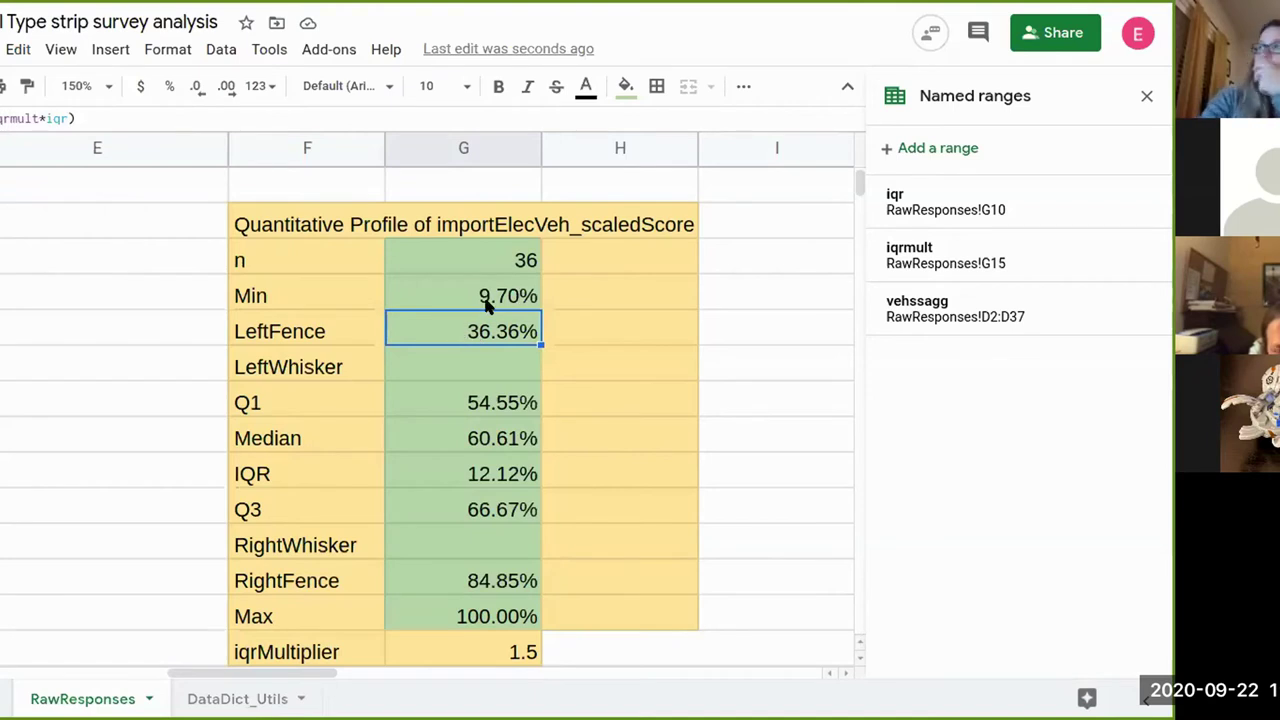
- Enter the note "Values Under(to the left) of left fence are lower outliers" in column H beside the LeftFence value
{"action": "left_click", "coordinate": [497, 304]}
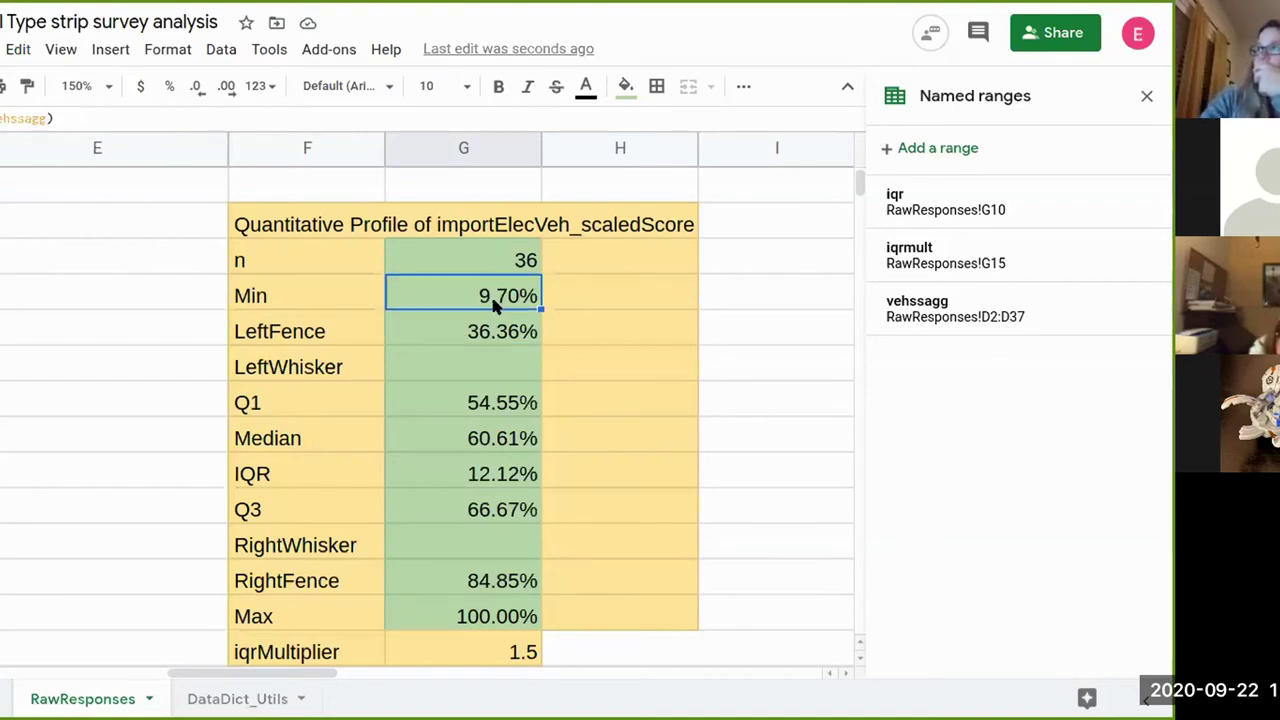
{"action": "left_click", "coordinate": [488, 327]}
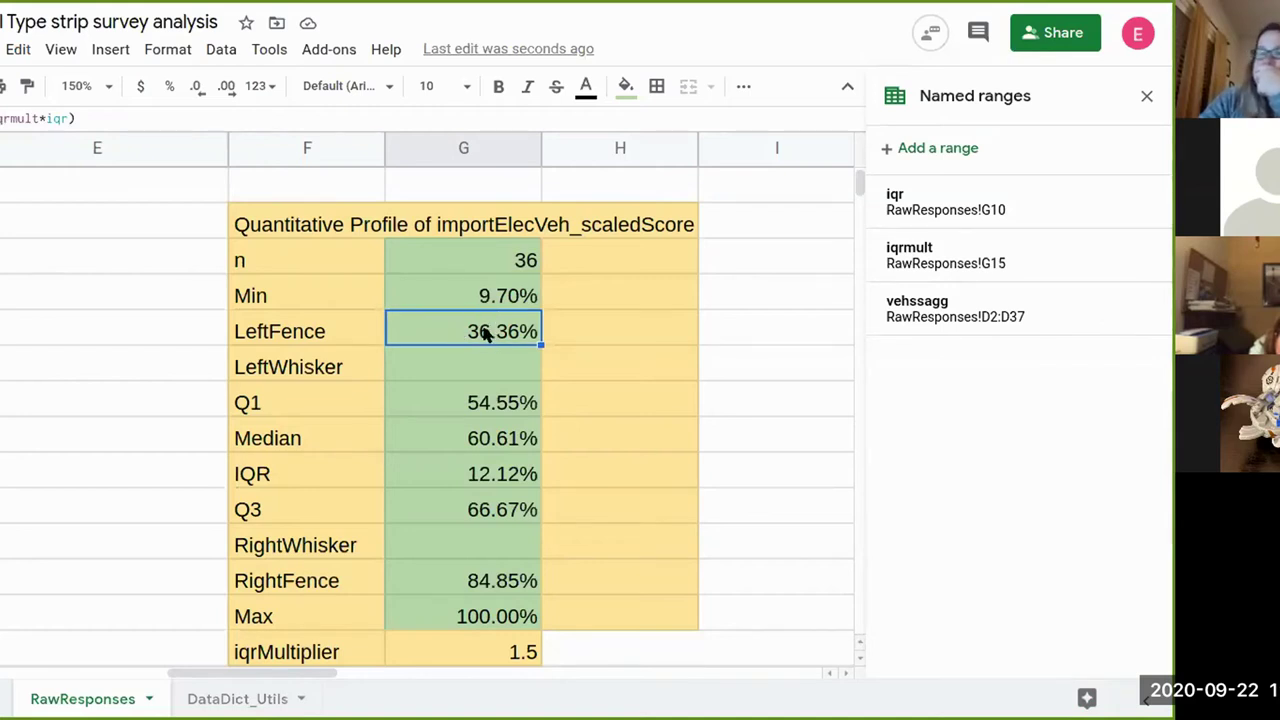
{"action": "left_click", "coordinate": [590, 333]}
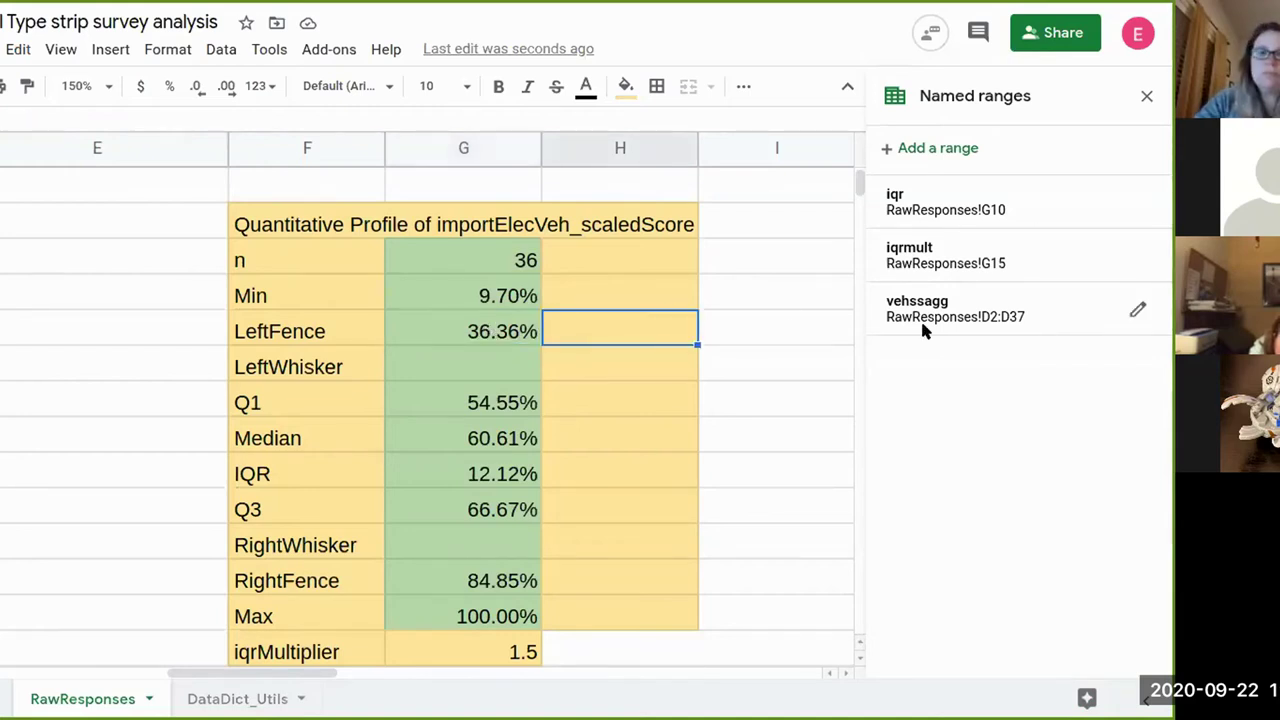
{"action": "type", "text": "Under"}
{"action": "key", "text": "BackSpace"}
{"action": "key", "text": "BackSpace"}
{"action": "key", "text": "BackSpace"}
{"action": "key", "text": "BackSpace"}
{"action": "key", "text": "BackSpace"}
{"action": "key", "text": "BackSpace"}
{"action": "type", "text": "Values"}
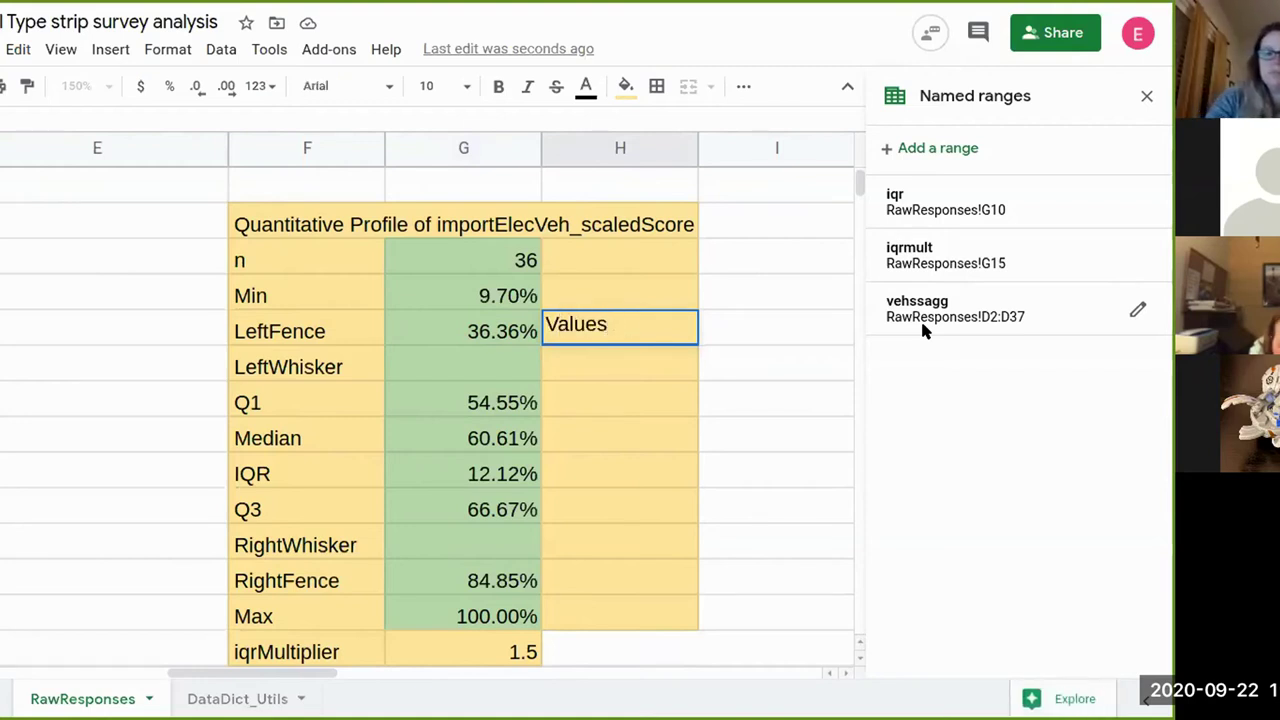
{"action": "type", "text": " Under(to t"}
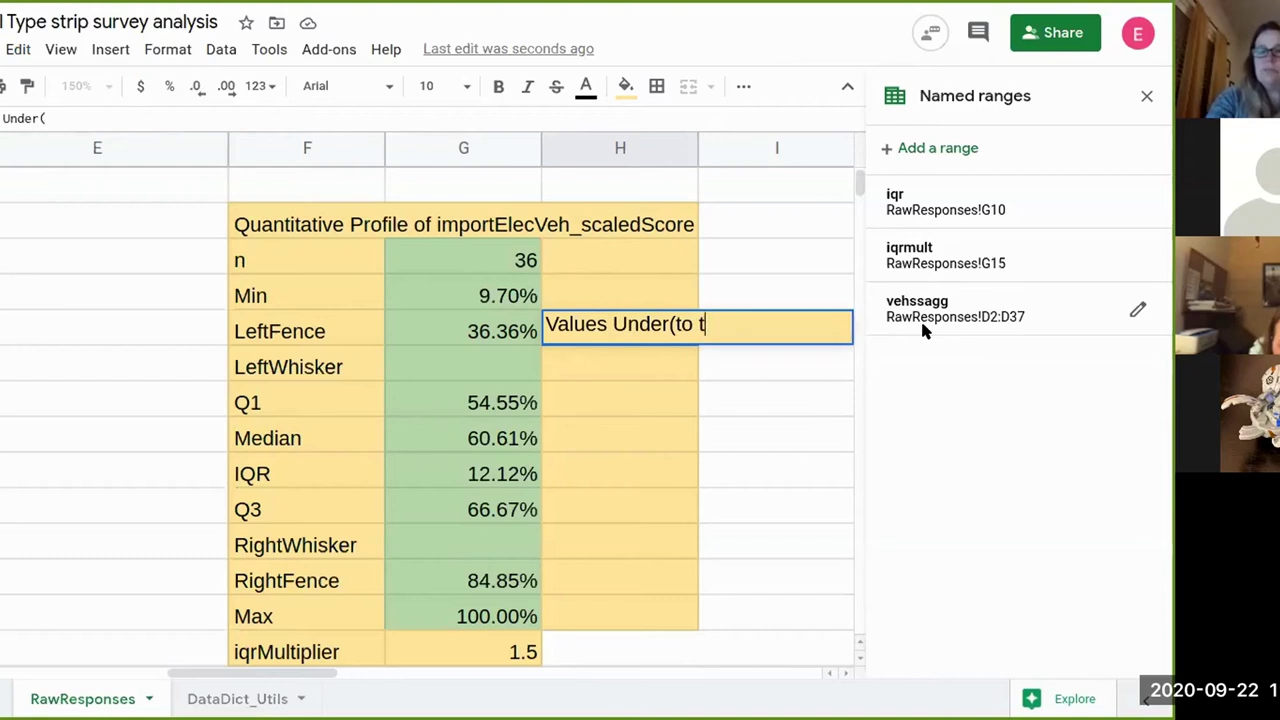
{"action": "type", "text": "he left) of"}
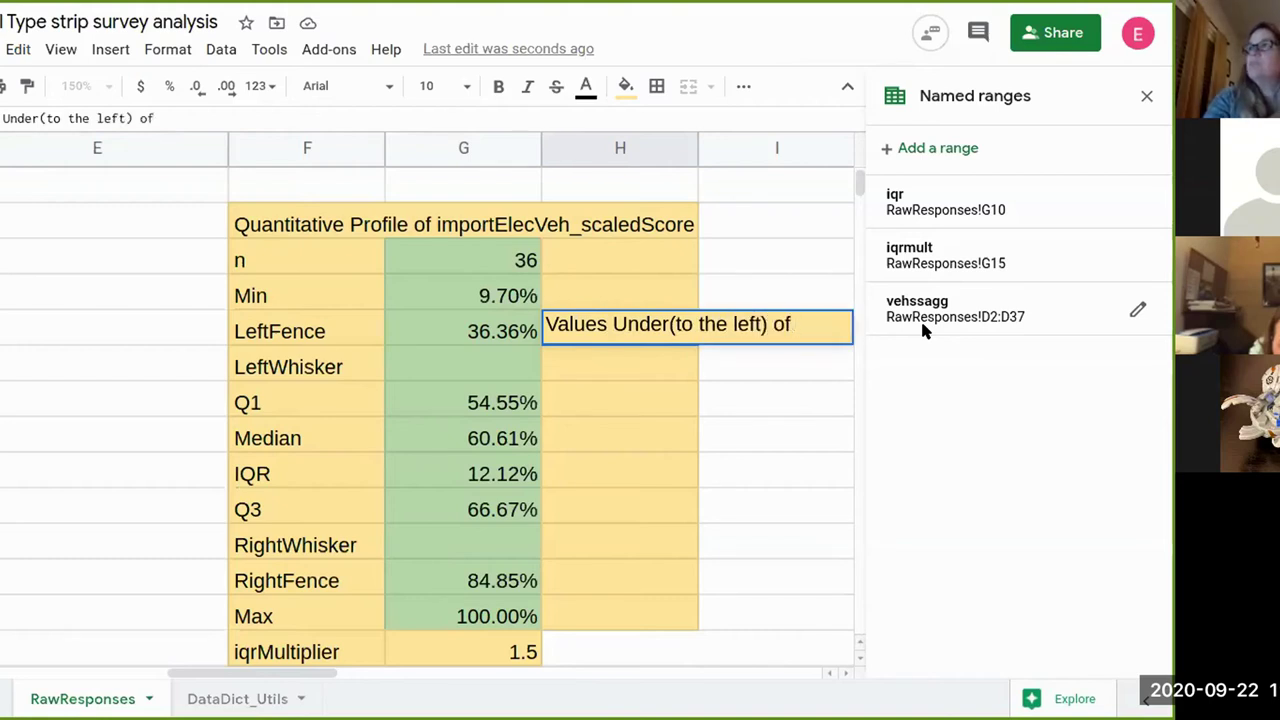
{"action": "type", "text": " left fence are lo"}
{"action": "key", "text": "BackSpace"}
{"action": "type", "text": "lower outliers"}
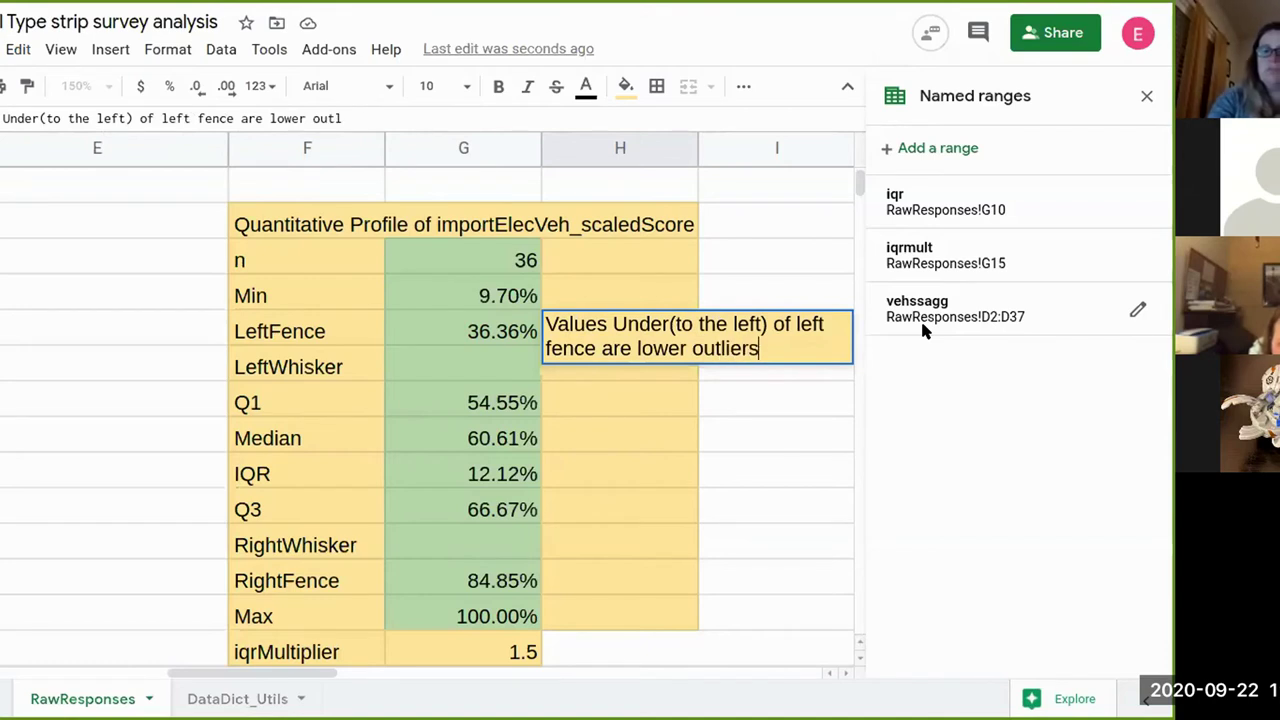
{"action": "key", "text": "Return"}
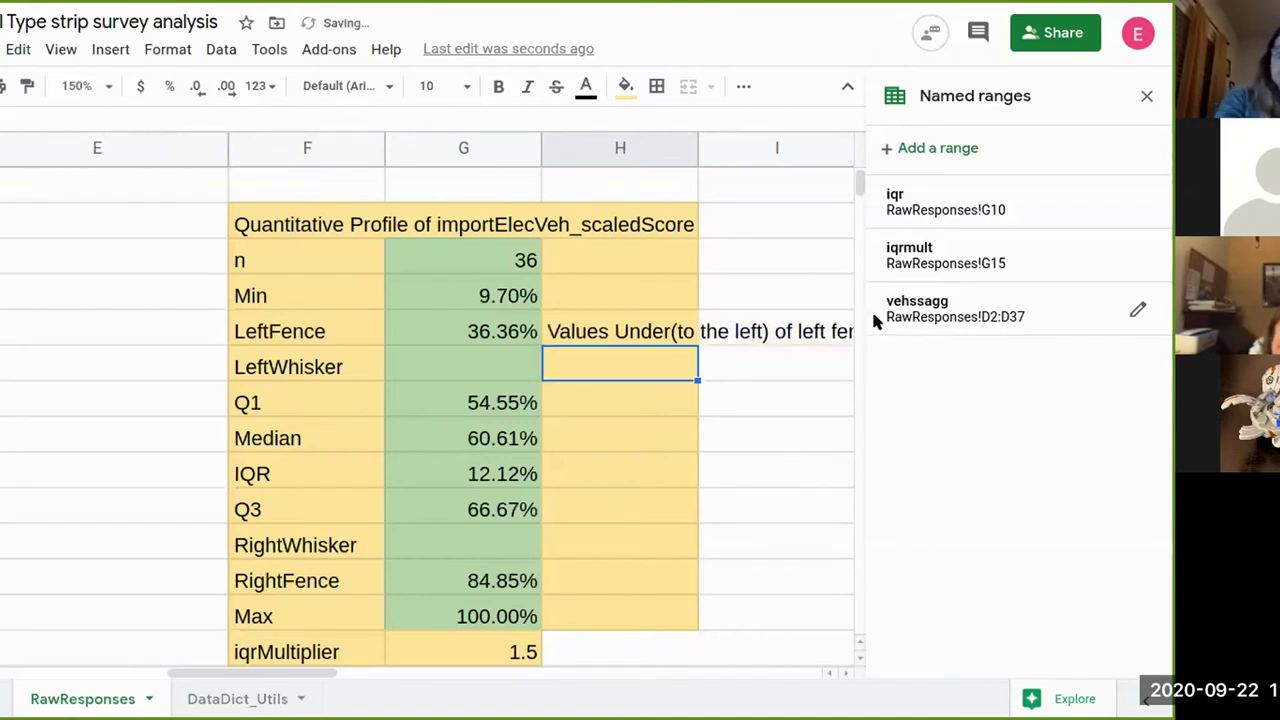
- Widen column H until the LeftFence note fits entirely inside the profile block
{"action": "left_click_drag", "start_coordinate": [852, 148], "coordinate": [877, 150]}
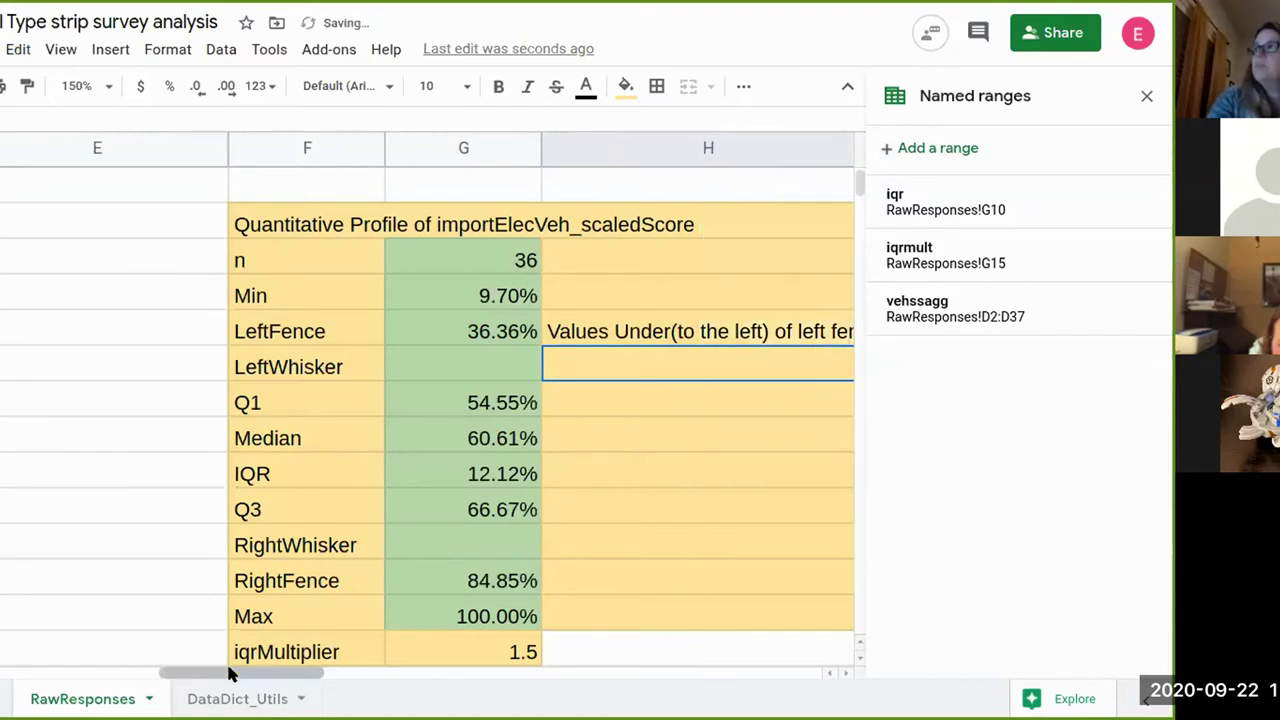
{"action": "left_click_drag", "start_coordinate": [248, 678], "coordinate": [310, 677]}
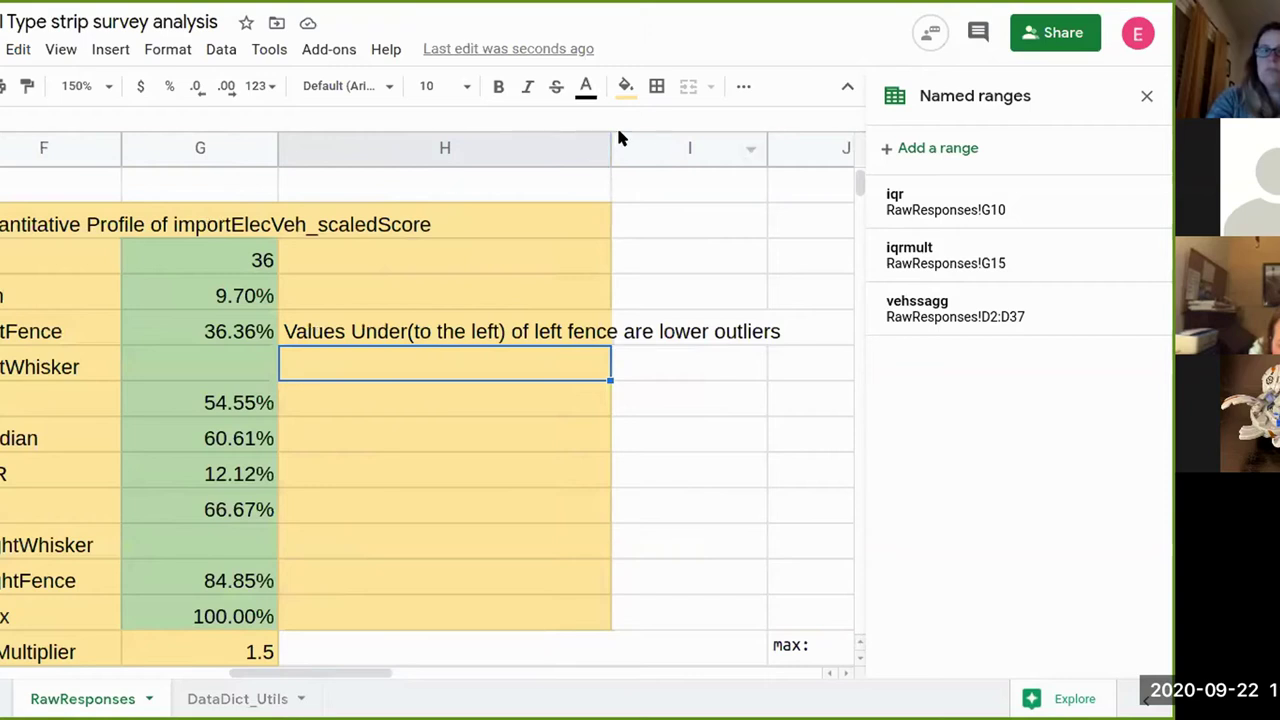
{"action": "left_click_drag", "start_coordinate": [607, 138], "coordinate": [820, 140]}
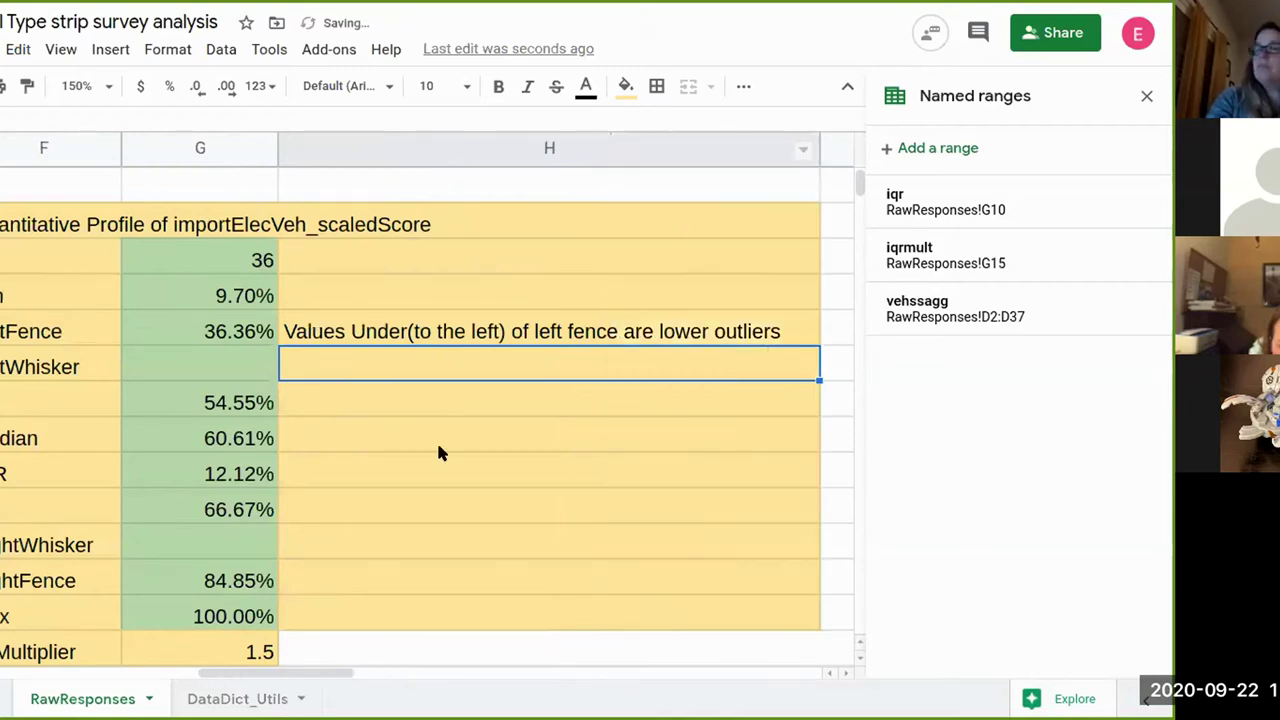
- Enter the note "Values Over(to the right) of right fence are upper outliers" in column H beside the RightFence value
{"action": "left_click", "coordinate": [337, 574]}
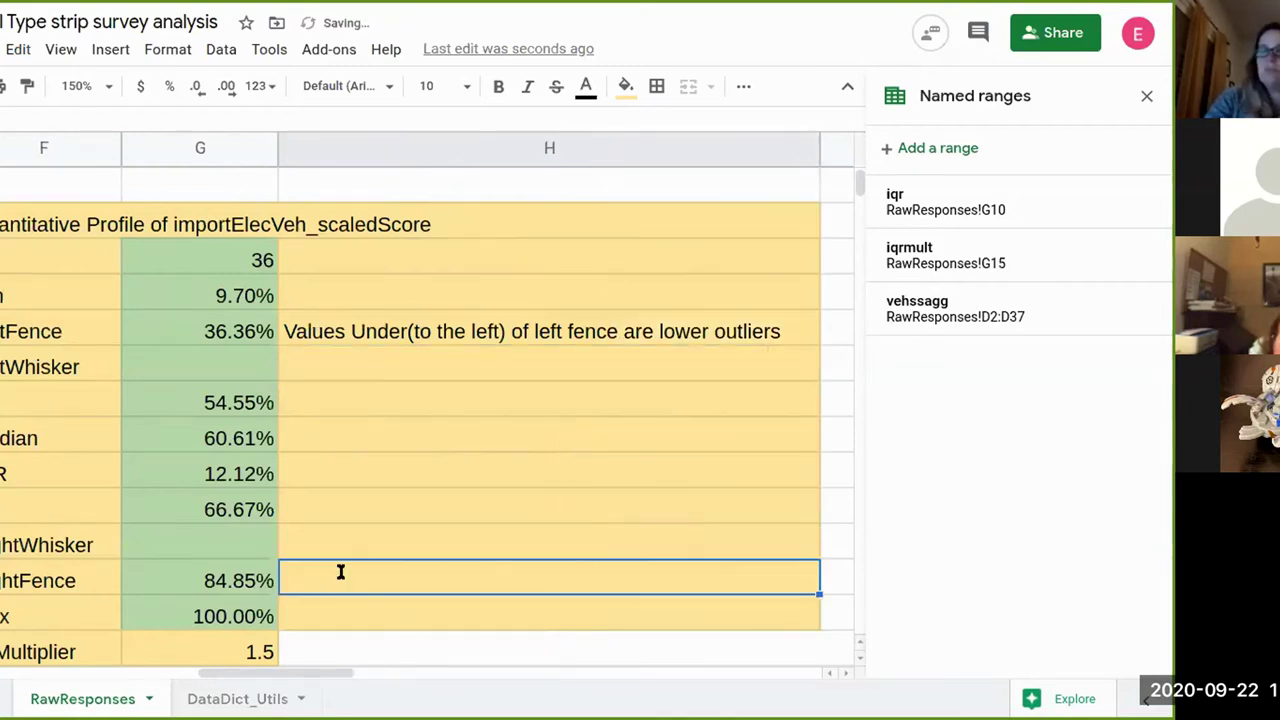
{"action": "type", "text": "Values Over(to the"}
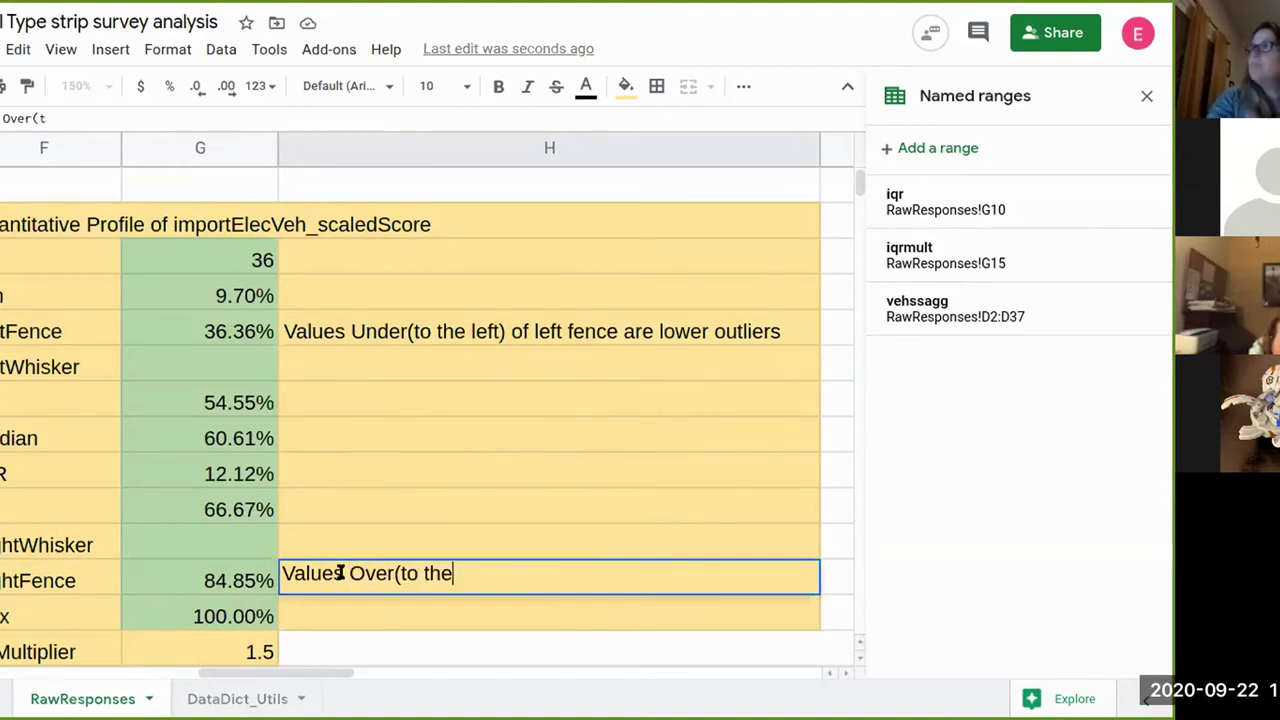
{"action": "type", "text": " right) of rig"}
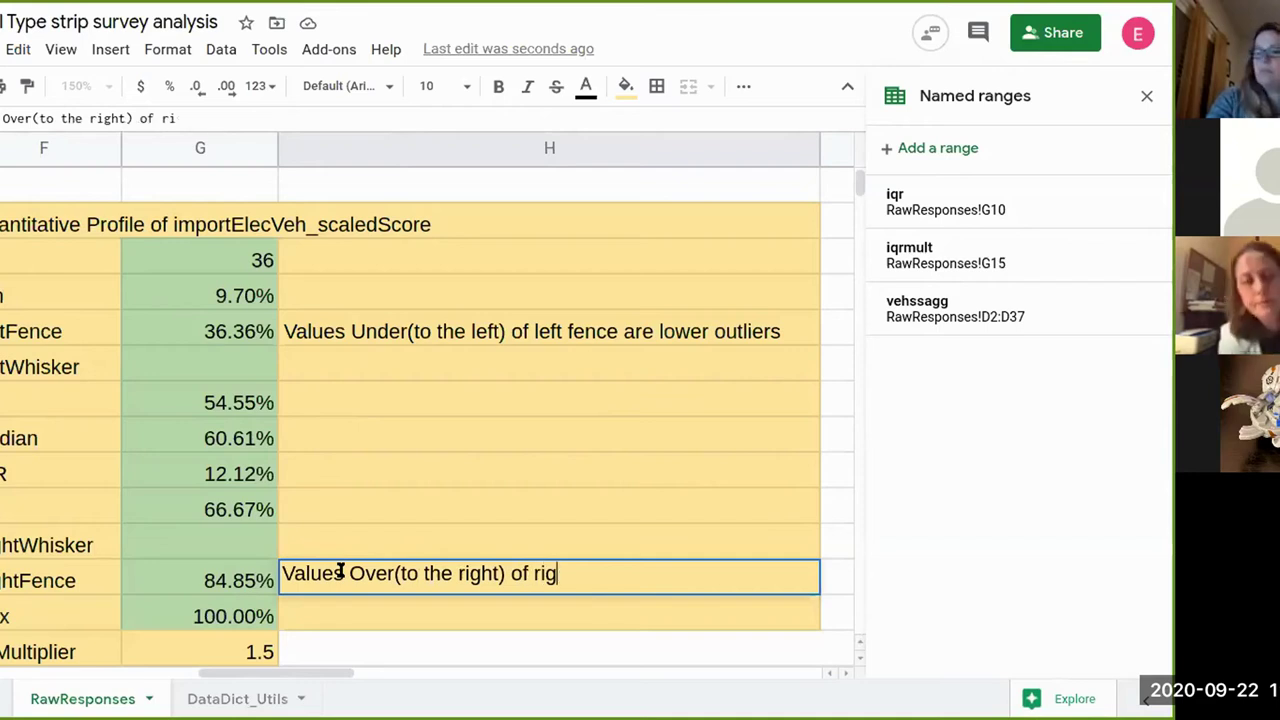
{"action": "type", "text": "ht fence are upper outliers"}
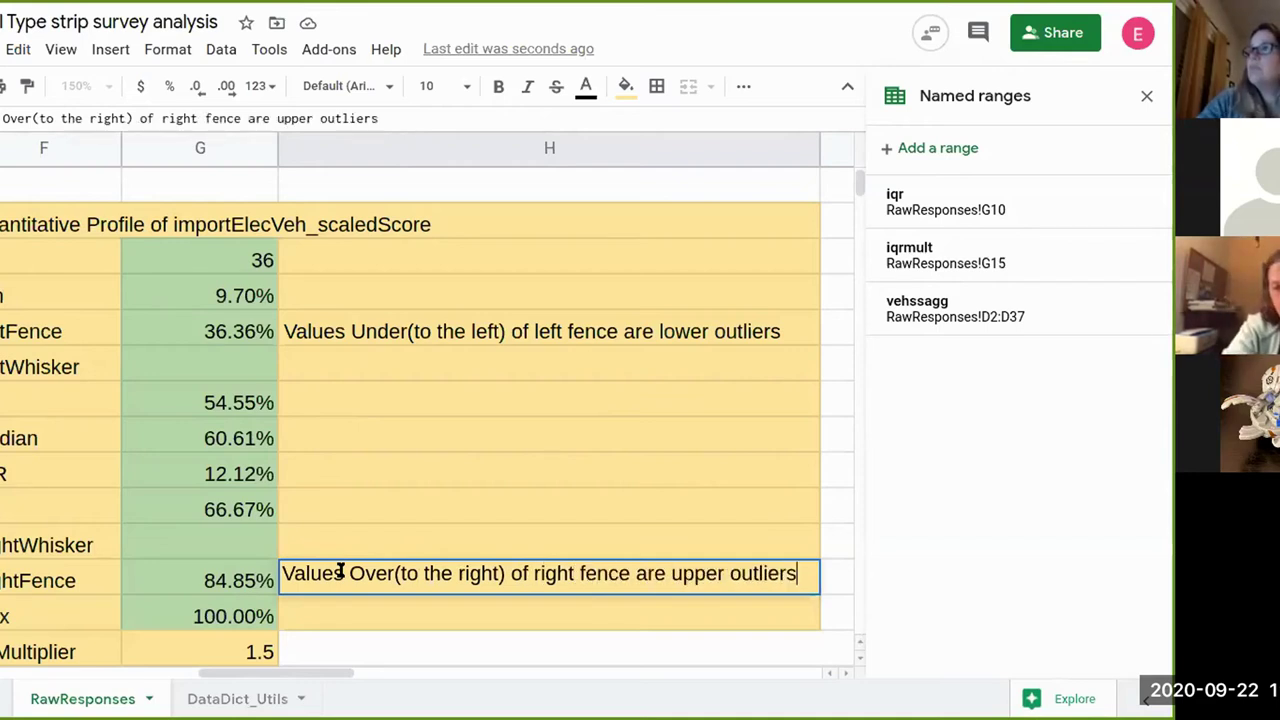
{"action": "key", "text": "Return"}
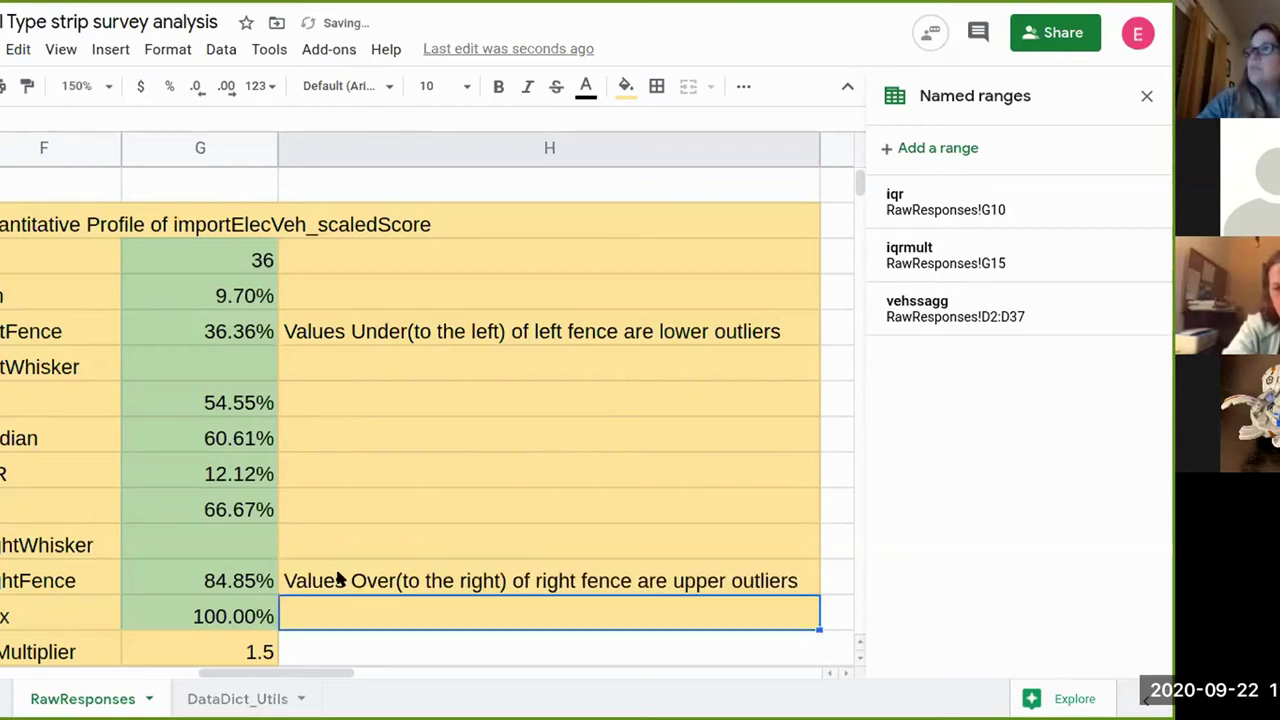
- Compare the empty RightWhisker cell with the RightFence value and examine the scaled scores in column D
{"action": "left_click", "coordinate": [263, 552]}
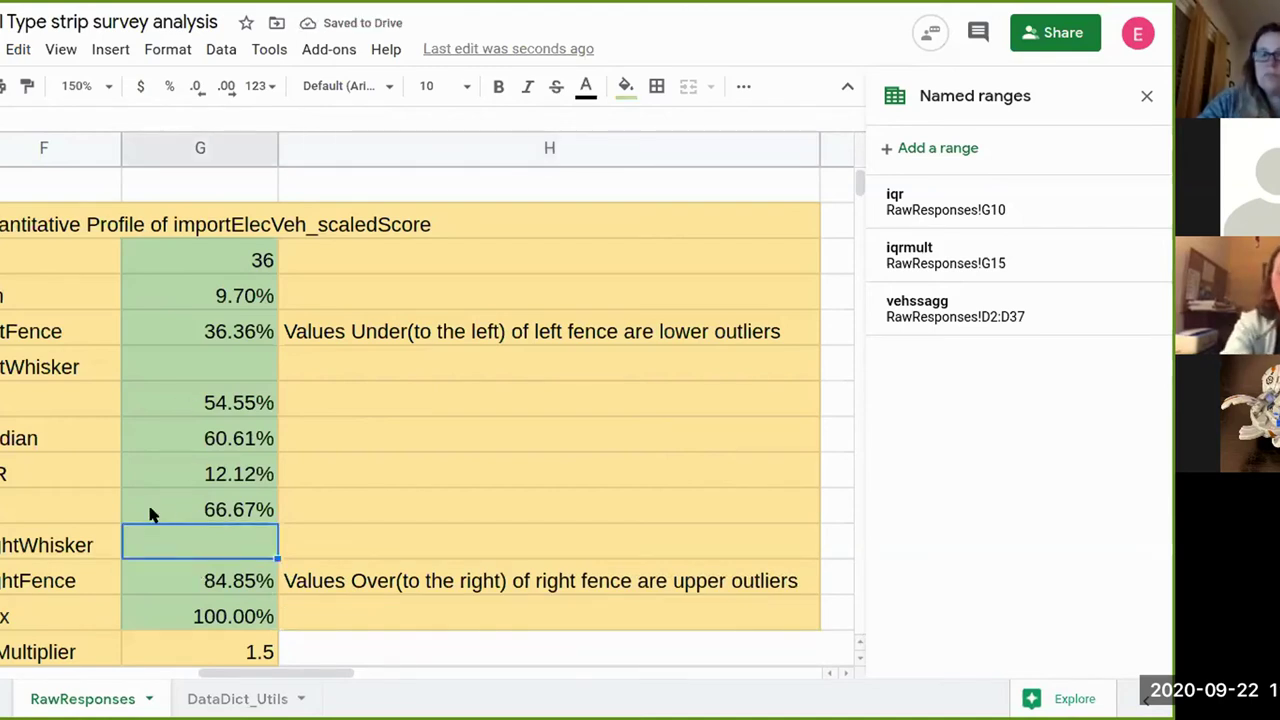
{"action": "left_click", "coordinate": [63, 583]}
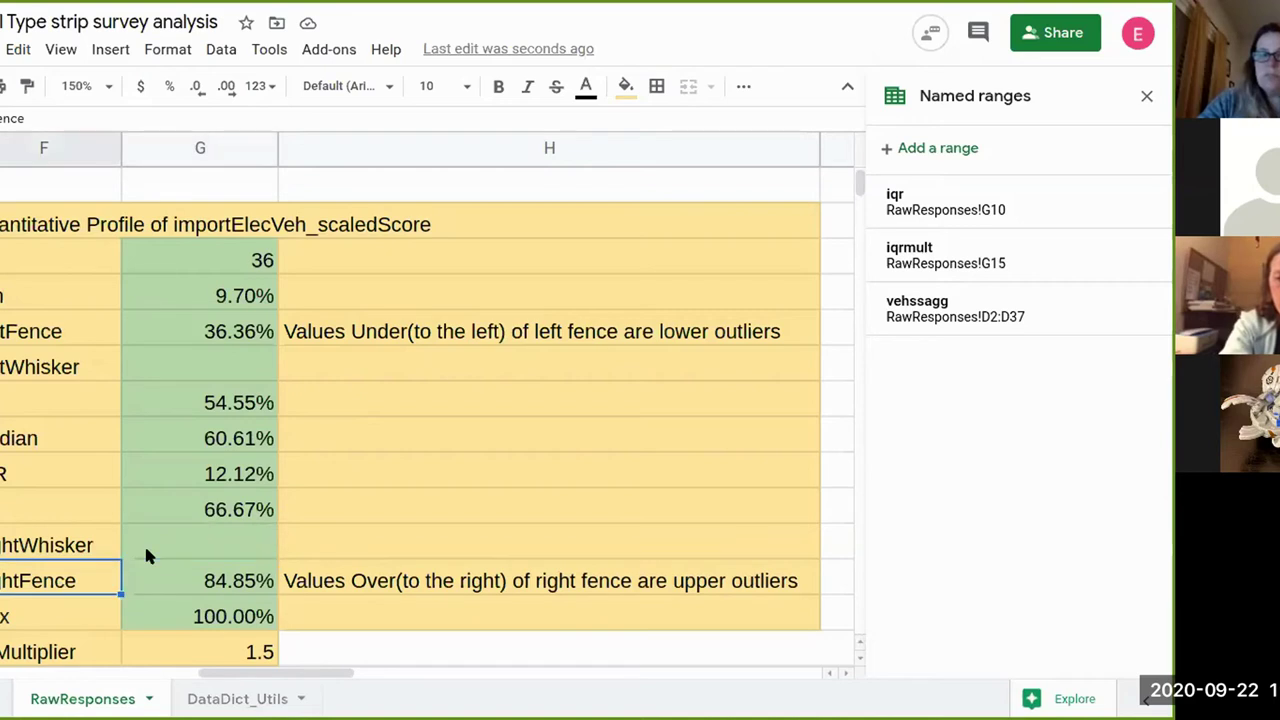
{"action": "left_click", "coordinate": [176, 558]}
{"action": "left_click", "coordinate": [170, 585]}
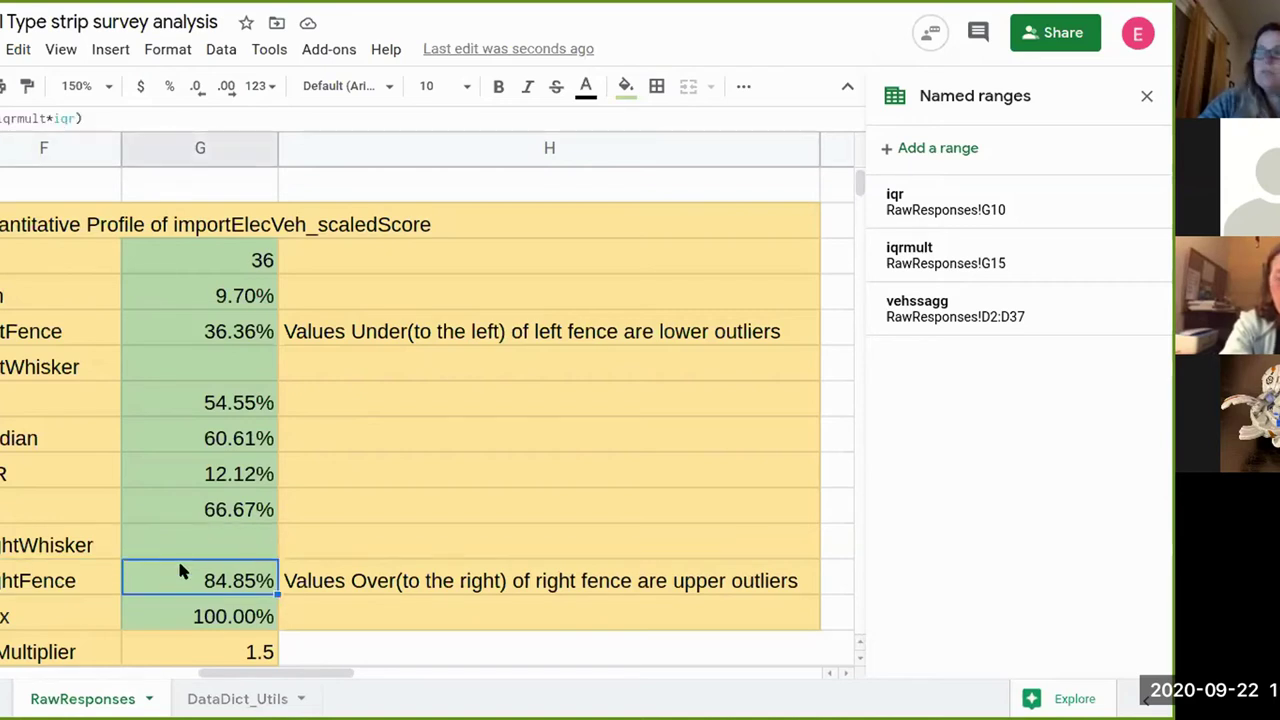
{"action": "left_click", "coordinate": [183, 547]}
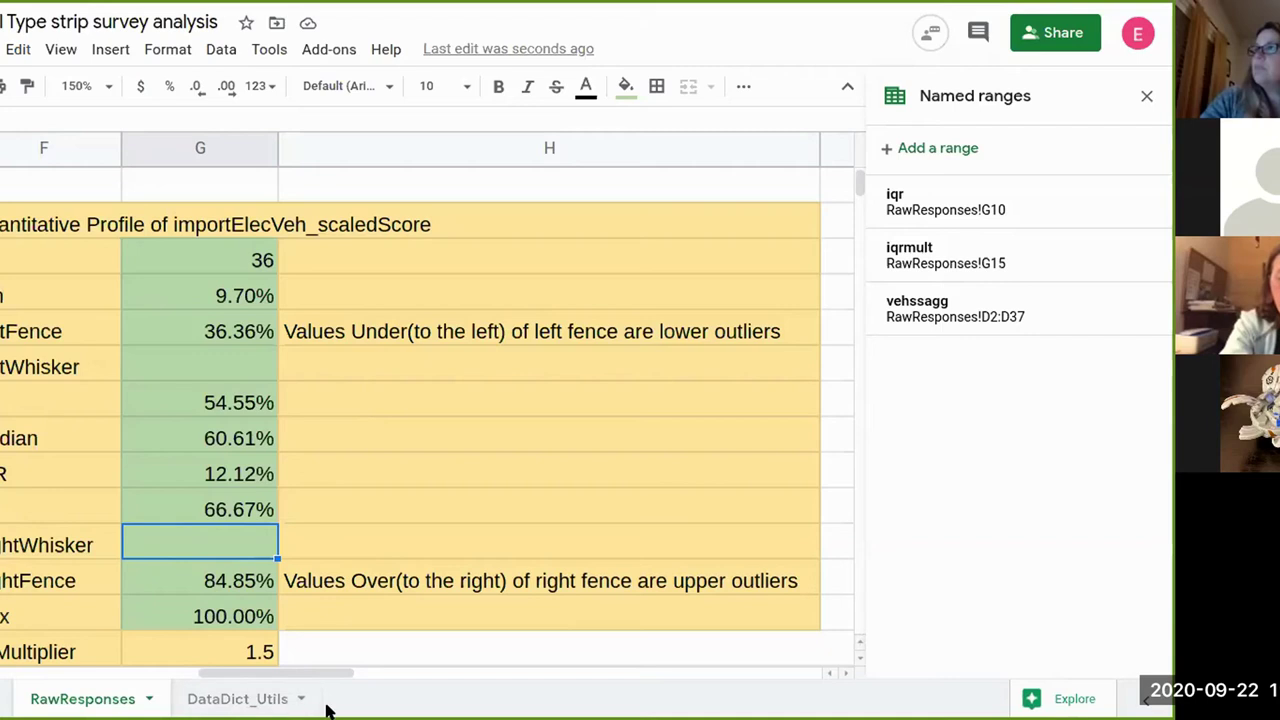
{"action": "left_click_drag", "start_coordinate": [320, 678], "coordinate": [260, 678]}
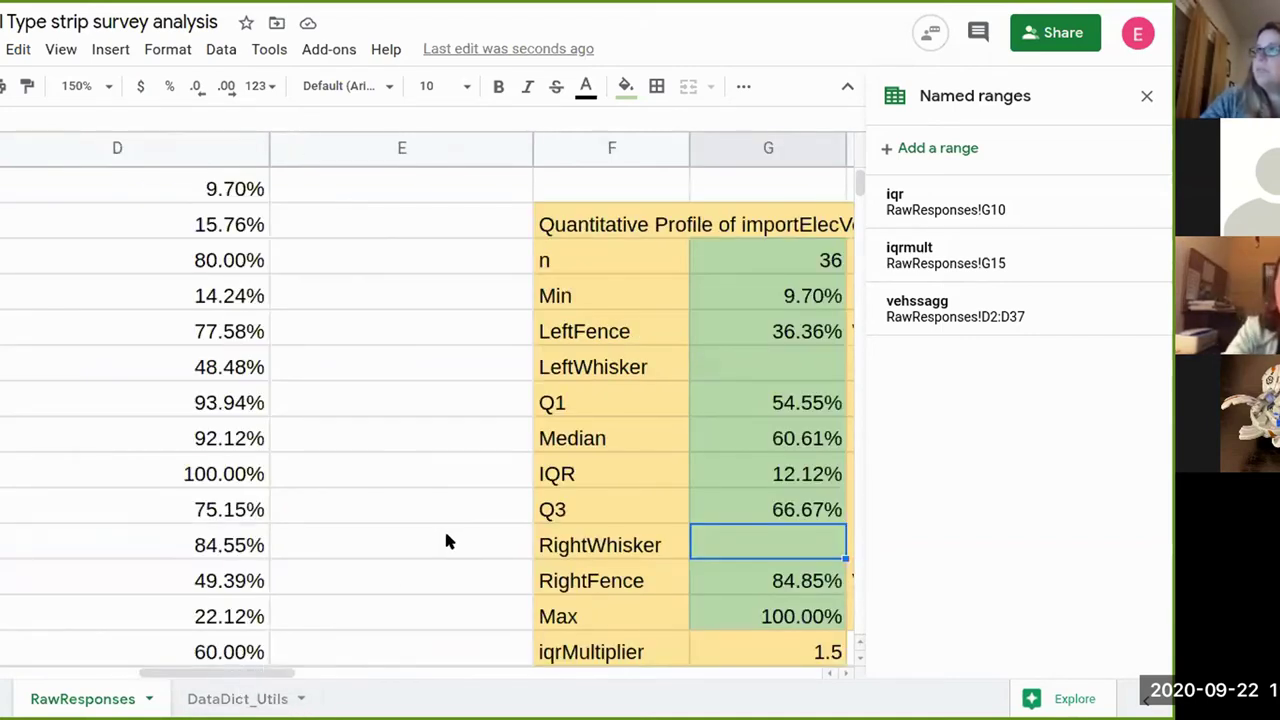
{"action": "scroll", "coordinate": [448, 541], "scroll_direction": "left", "scroll_amount": 5}
{"action": "scroll", "coordinate": [448, 541], "scroll_direction": "right", "scroll_amount": 8}
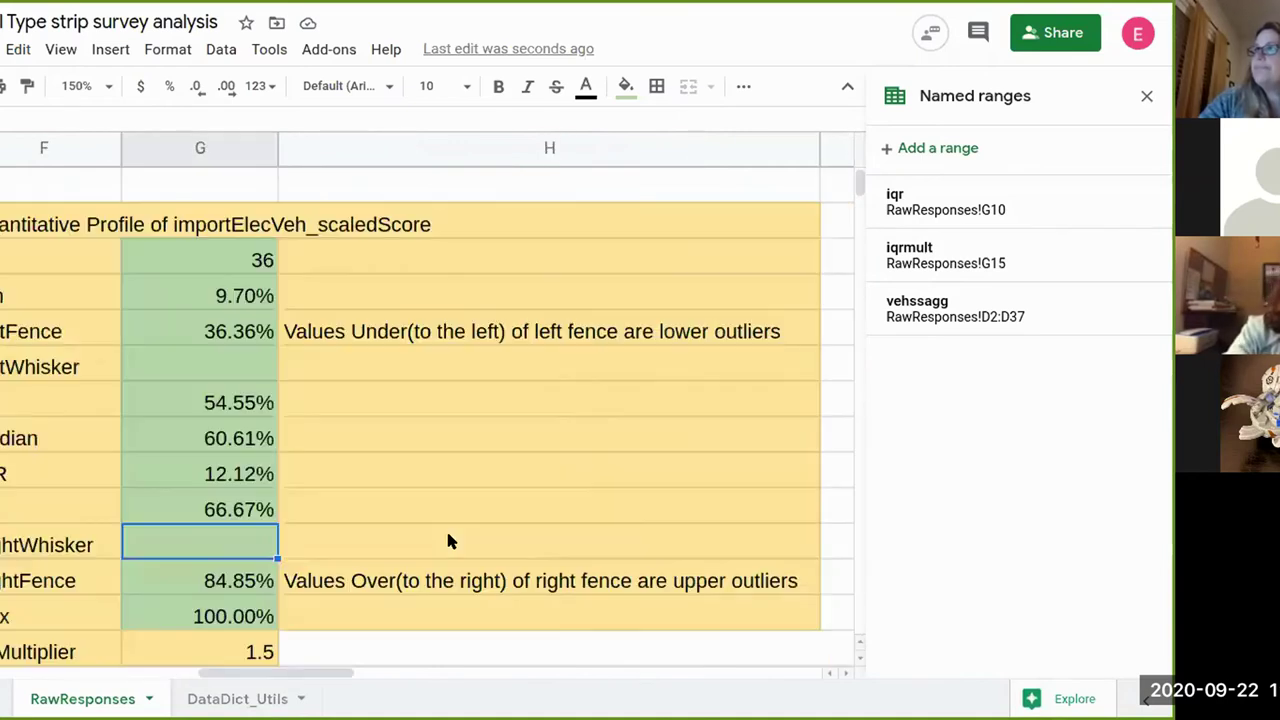
{"action": "scroll", "coordinate": [448, 541], "scroll_direction": "left", "scroll_amount": 1}
{"action": "scroll", "coordinate": [448, 541], "scroll_direction": "left", "scroll_amount": 2}
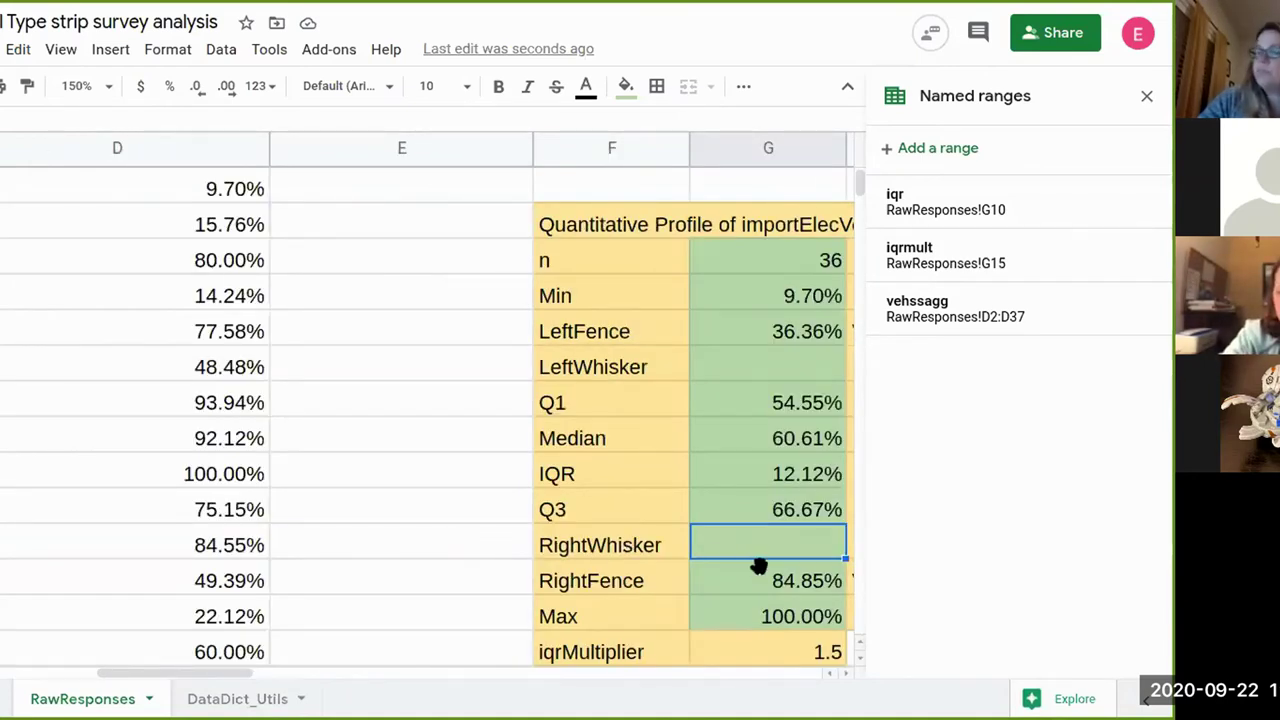
- Set the spreadsheet's zoom level to 100% and bring the response columns into view
{"action": "left_click", "coordinate": [62, 50]}
{"action": "mouse_move", "coordinate": [200, 337]}
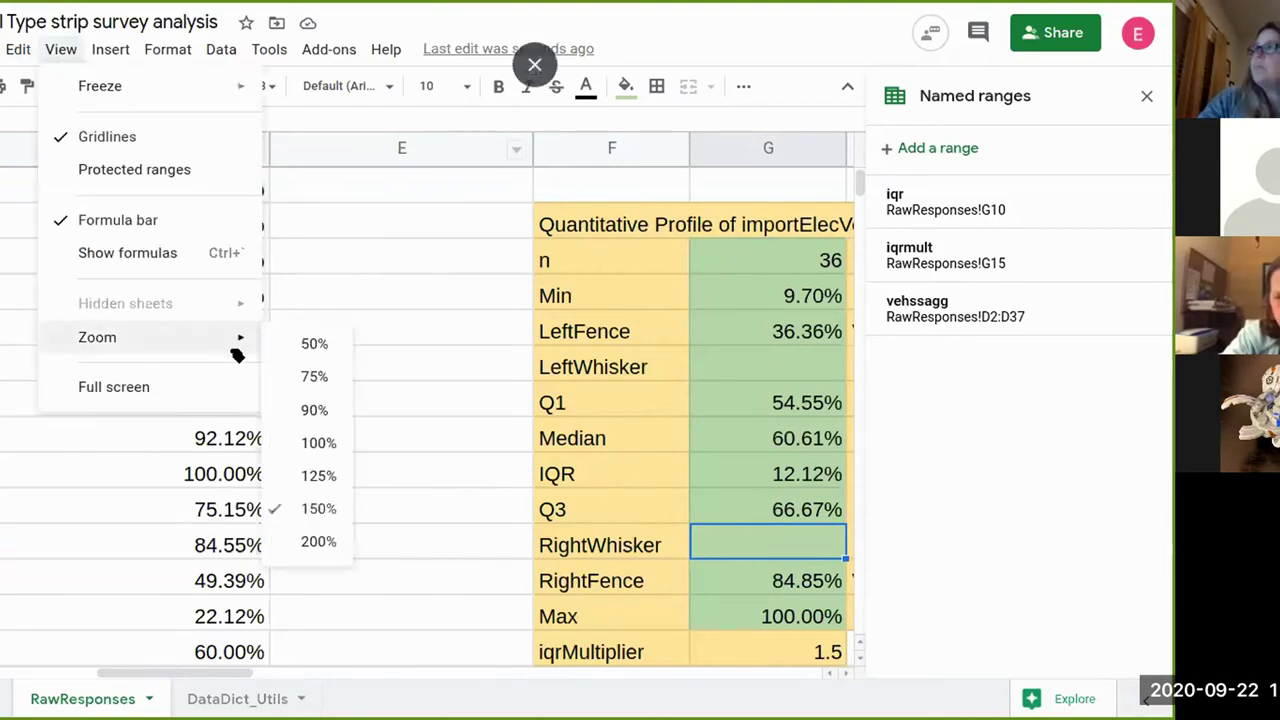
{"action": "left_click", "coordinate": [336, 446]}
{"action": "scroll", "coordinate": [170, 423], "scroll_direction": "left", "scroll_amount": 5}
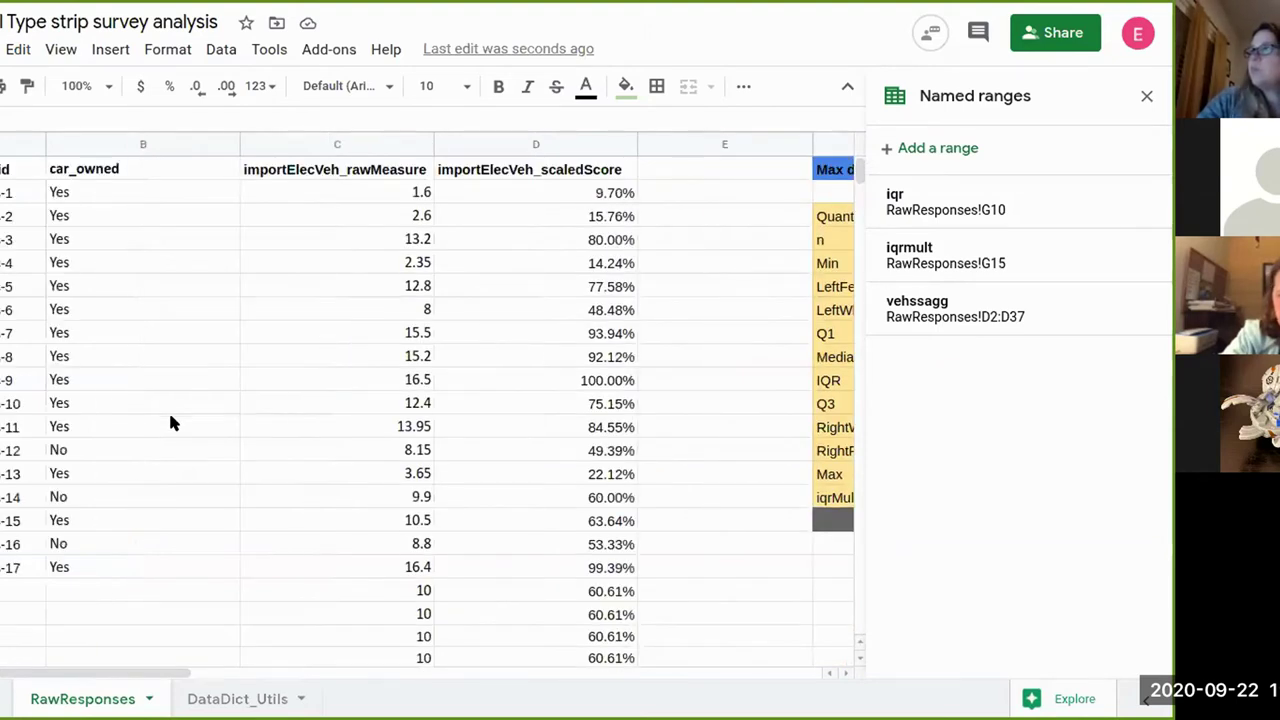
- Extend the response ID series in column A from number 17 down to 36, through the last data row
{"action": "left_click", "coordinate": [22, 567]}
{"action": "scroll", "coordinate": [200, 486], "scroll_direction": "down", "scroll_amount": 1}
{"action": "scroll", "coordinate": [200, 486], "scroll_direction": "down", "scroll_amount": 3}
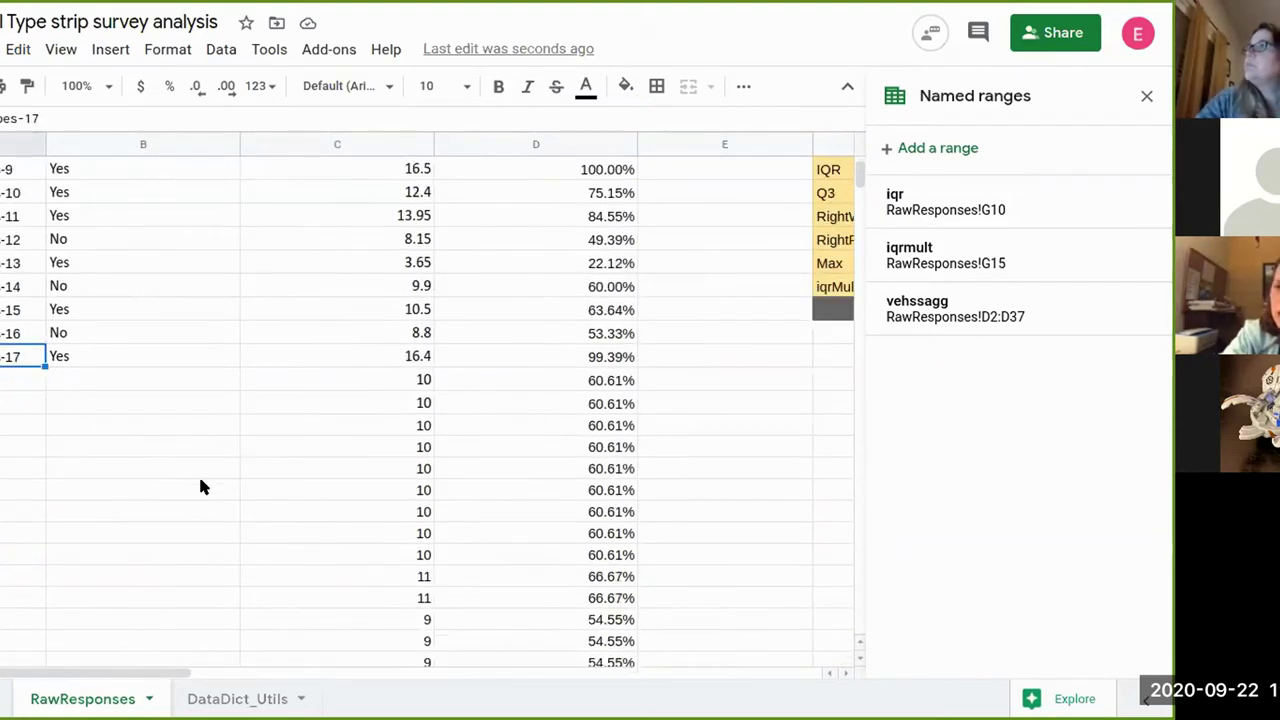
{"action": "left_click_drag", "start_coordinate": [44, 364], "coordinate": [12, 463]}
{"action": "left_click", "coordinate": [266, 310]}
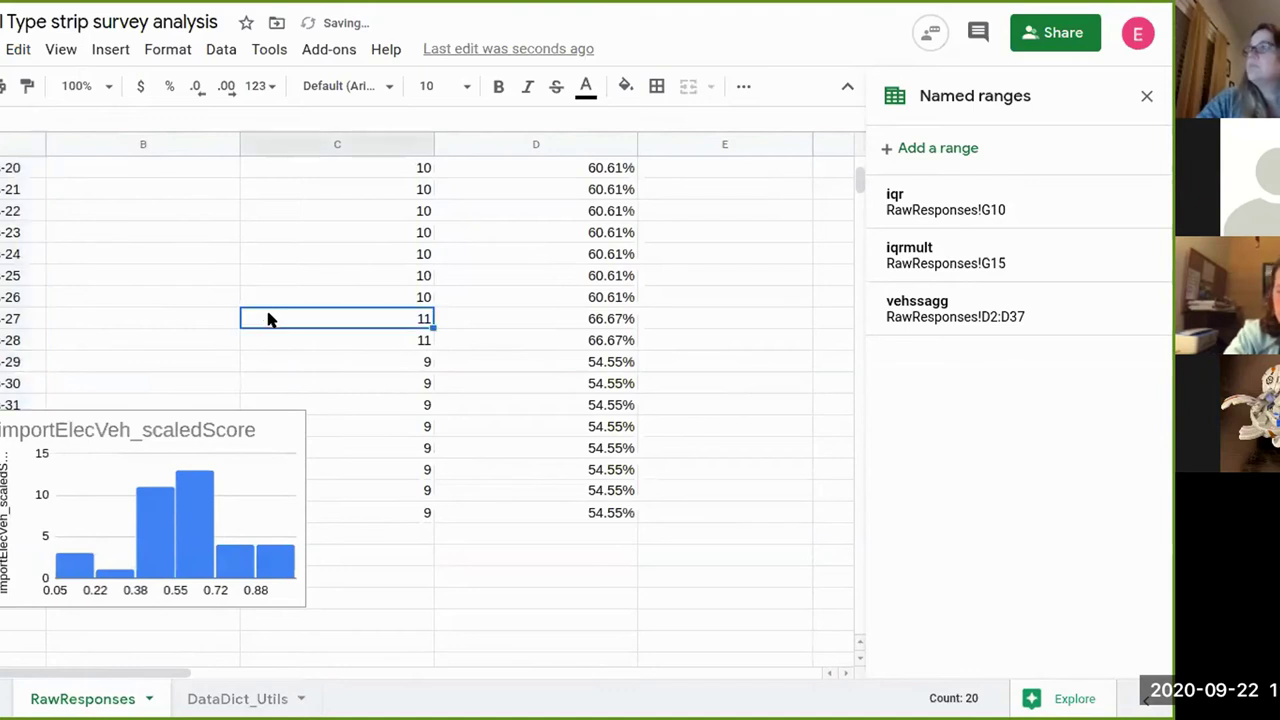
- Move the scaled score histogram off the response data to the empty area starting in column E
{"action": "scroll", "coordinate": [264, 305], "scroll_direction": "up", "scroll_amount": 3}
{"action": "scroll", "coordinate": [264, 310], "scroll_direction": "down", "scroll_amount": 2}
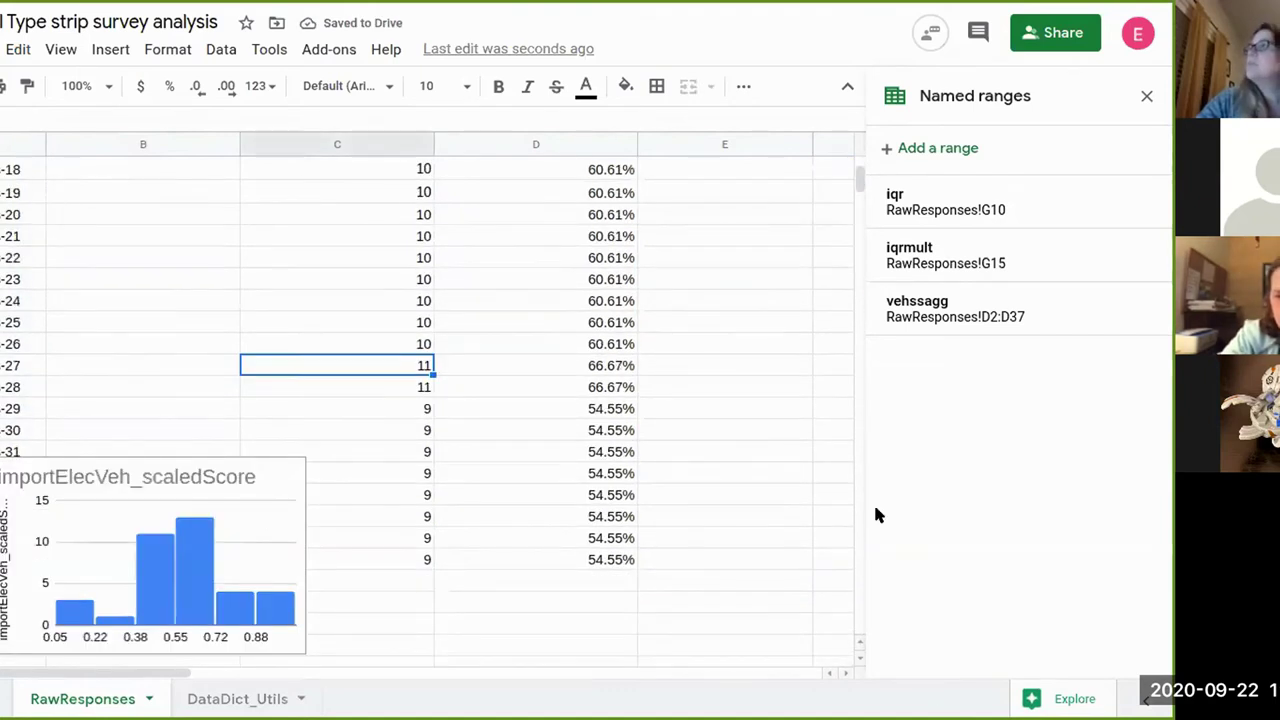
{"action": "left_click_drag", "start_coordinate": [240, 537], "coordinate": [1001, 337]}
{"action": "left_click", "coordinate": [222, 428]}
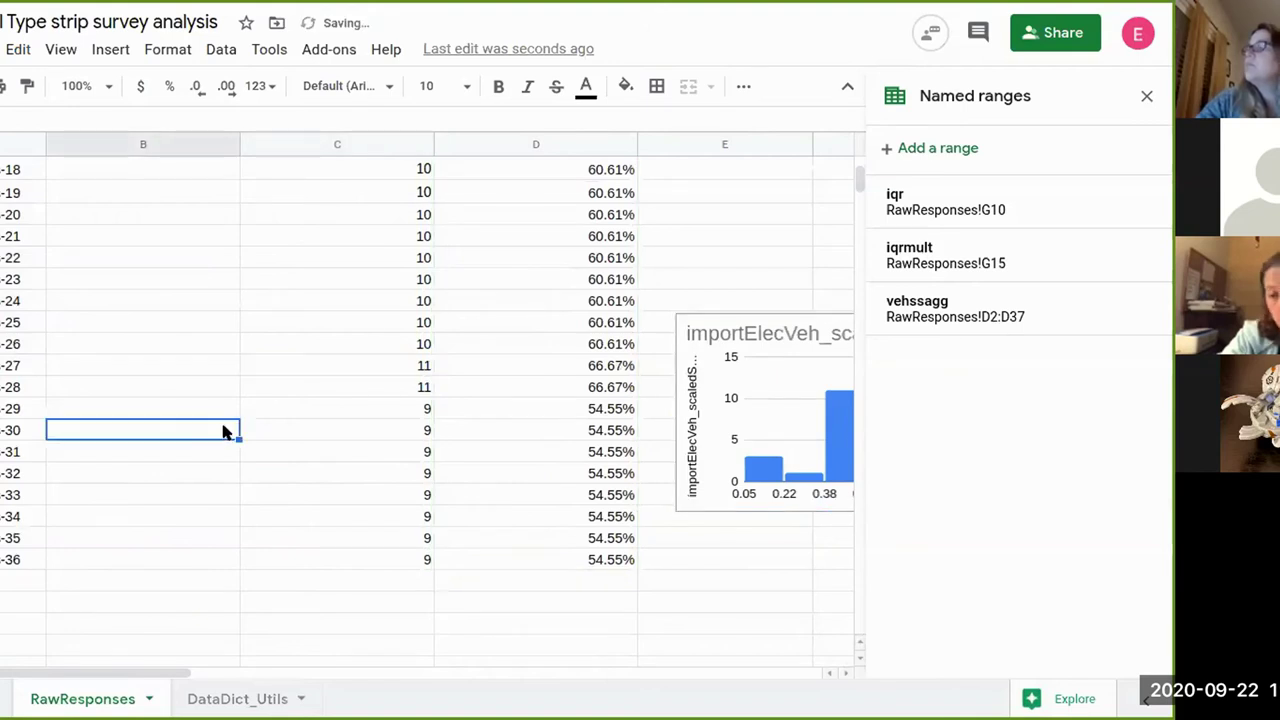
- Sort the response table A1:D37 with its header row by importElecVeh_scaledScore in ascending order
{"action": "scroll", "coordinate": [223, 427], "scroll_direction": "up", "scroll_amount": 7}
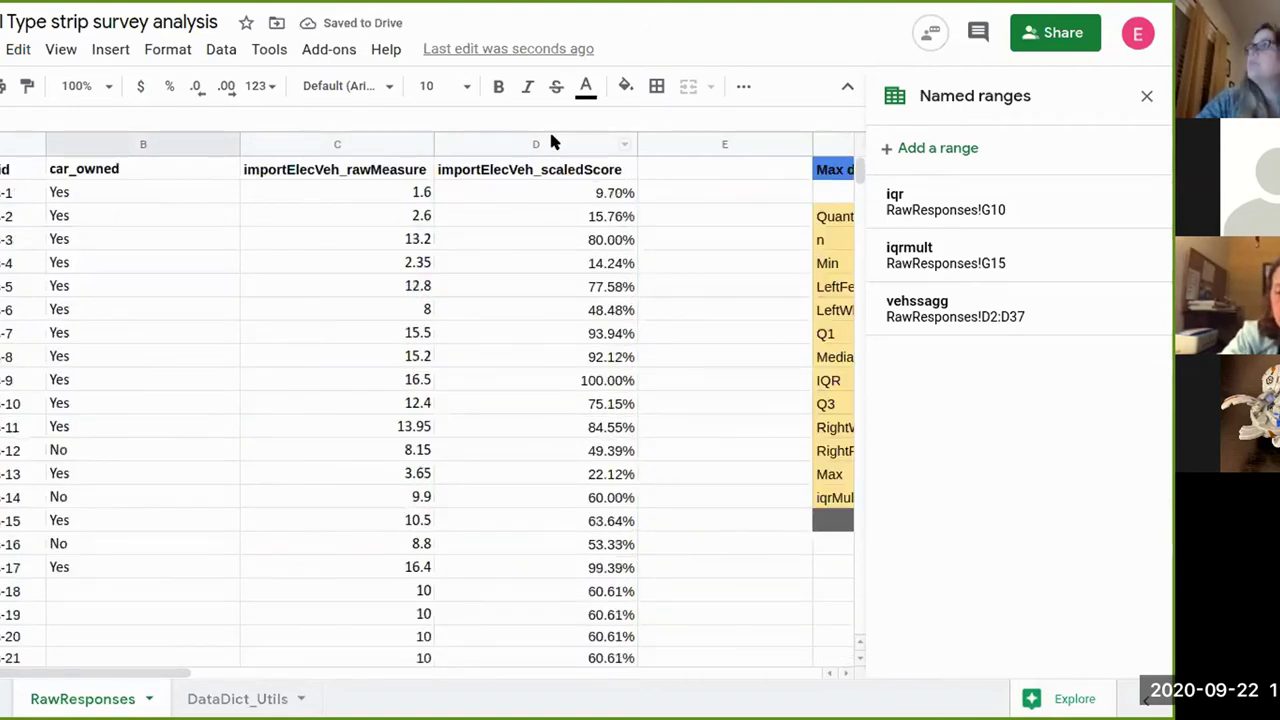
{"action": "left_click", "coordinate": [549, 144]}
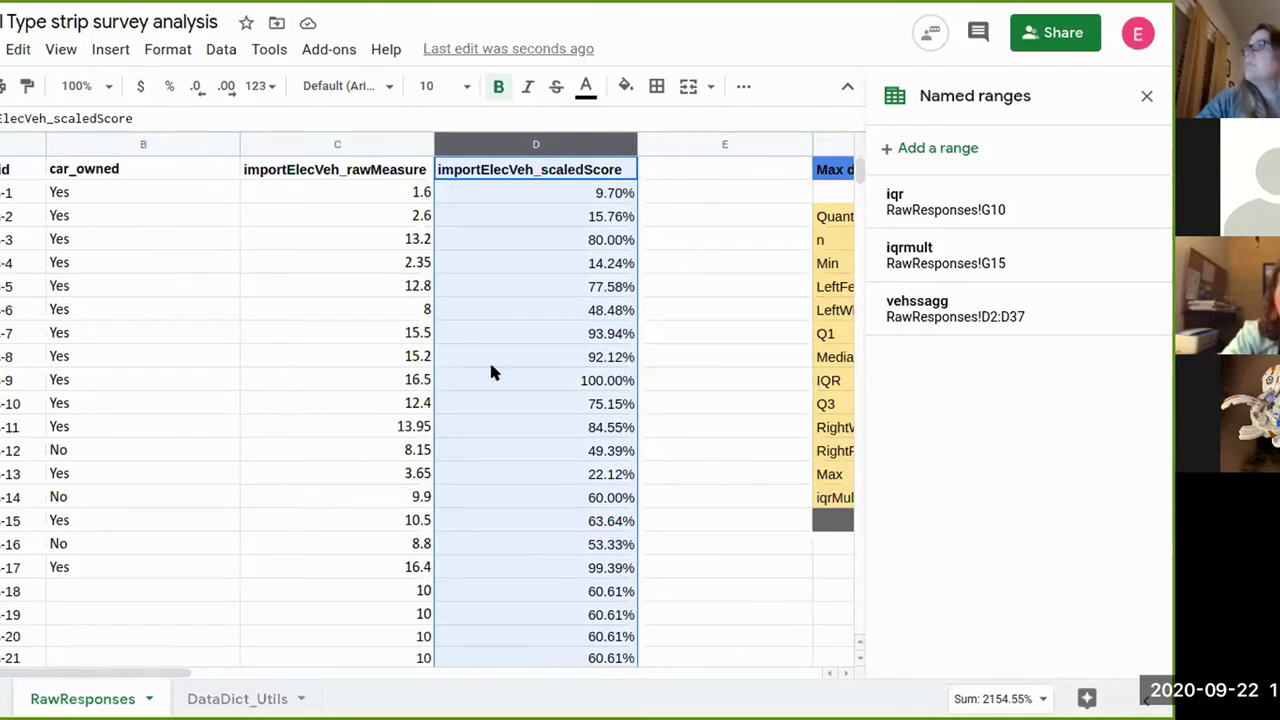
{"action": "left_click", "coordinate": [321, 373]}
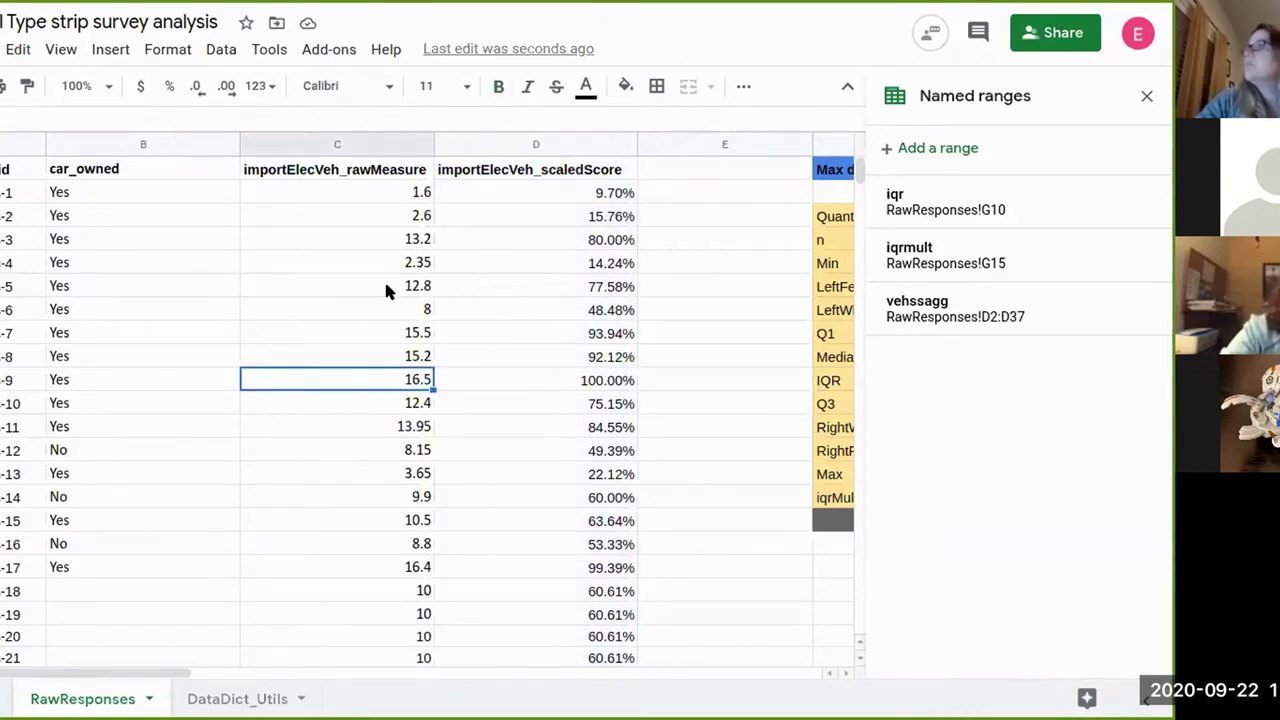
{"action": "left_click_drag", "start_coordinate": [9, 171], "coordinate": [612, 612]}
{"action": "scroll", "coordinate": [557, 526], "scroll_direction": "up", "scroll_amount": 5}
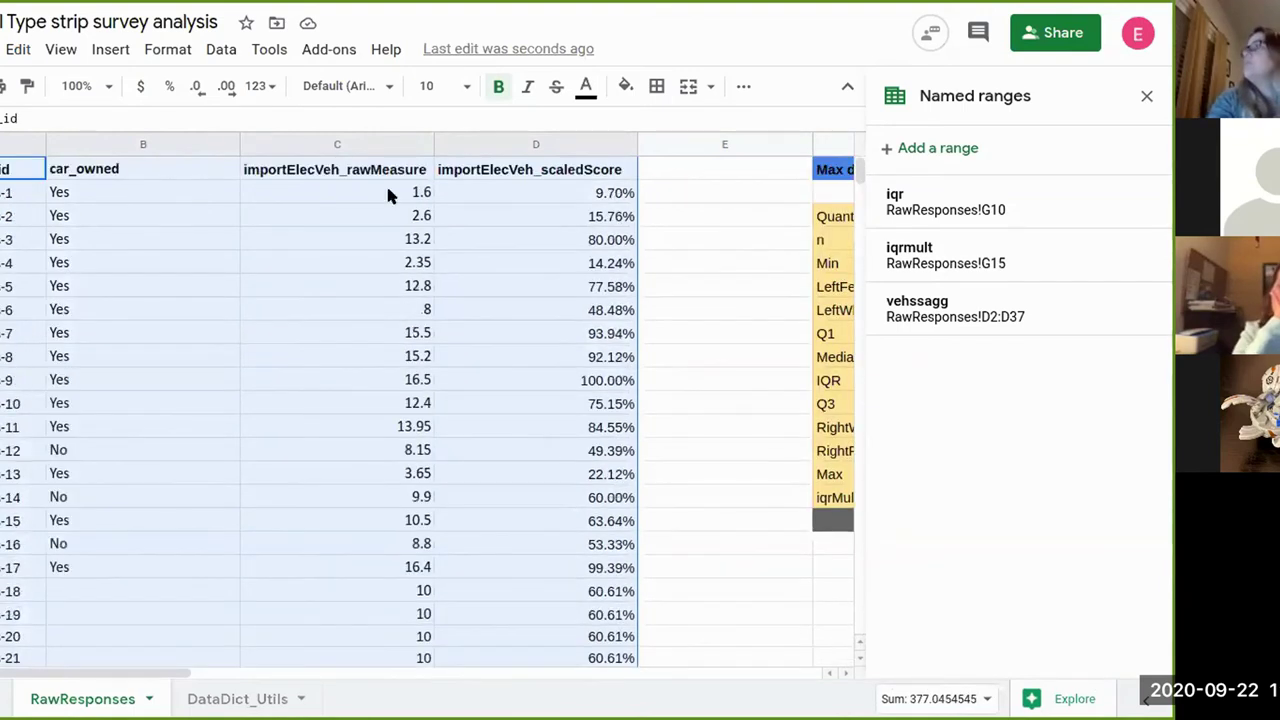
{"action": "left_click", "coordinate": [125, 49]}
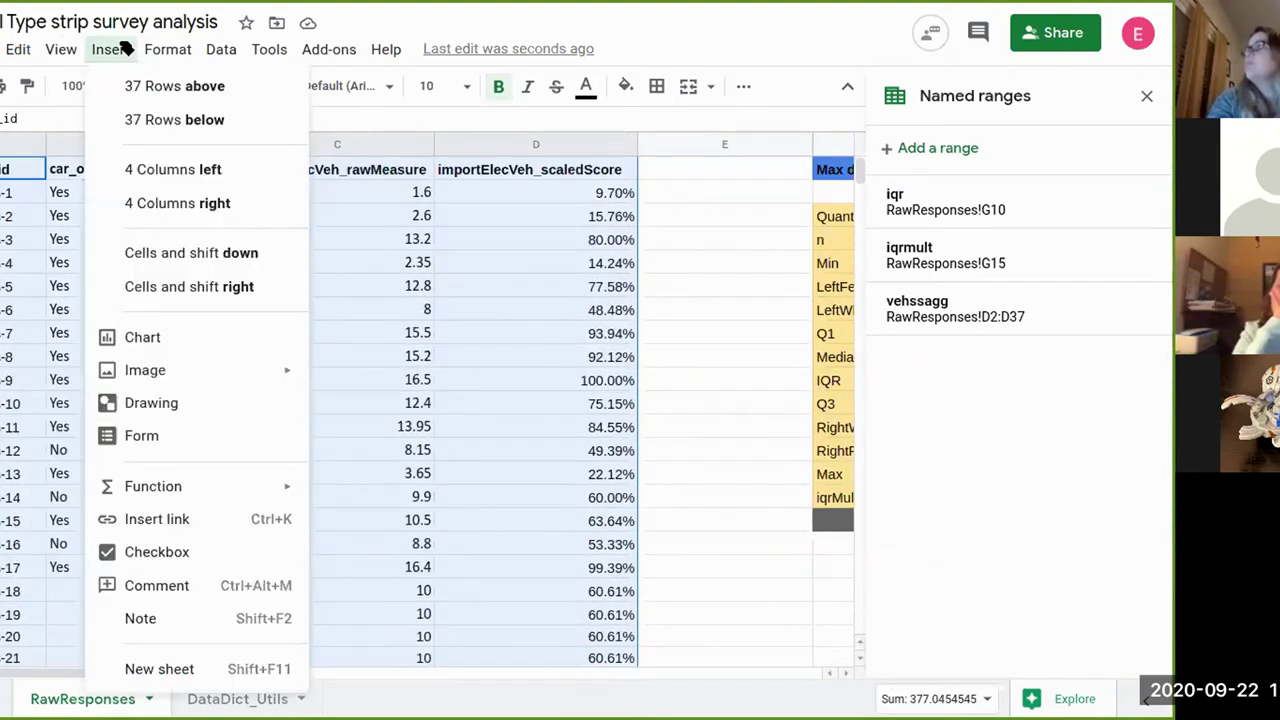
{"action": "mouse_move", "coordinate": [222, 49]}
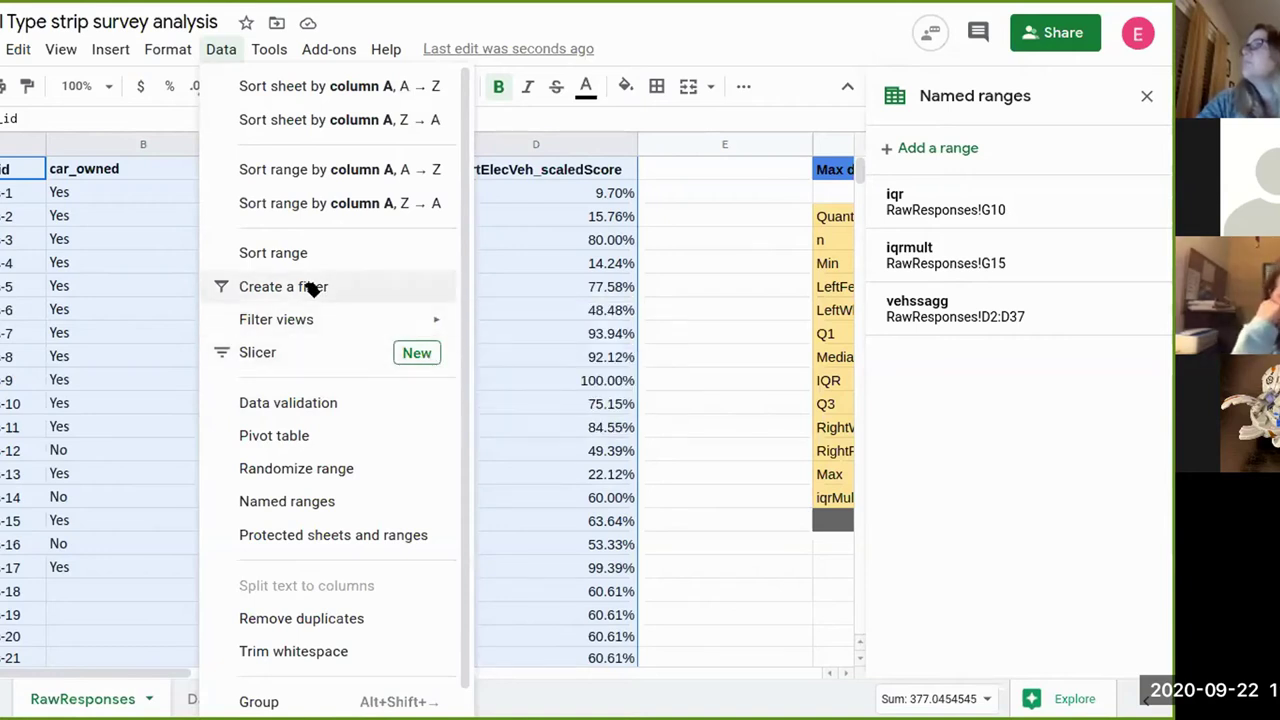
{"action": "mouse_move", "coordinate": [337, 322]}
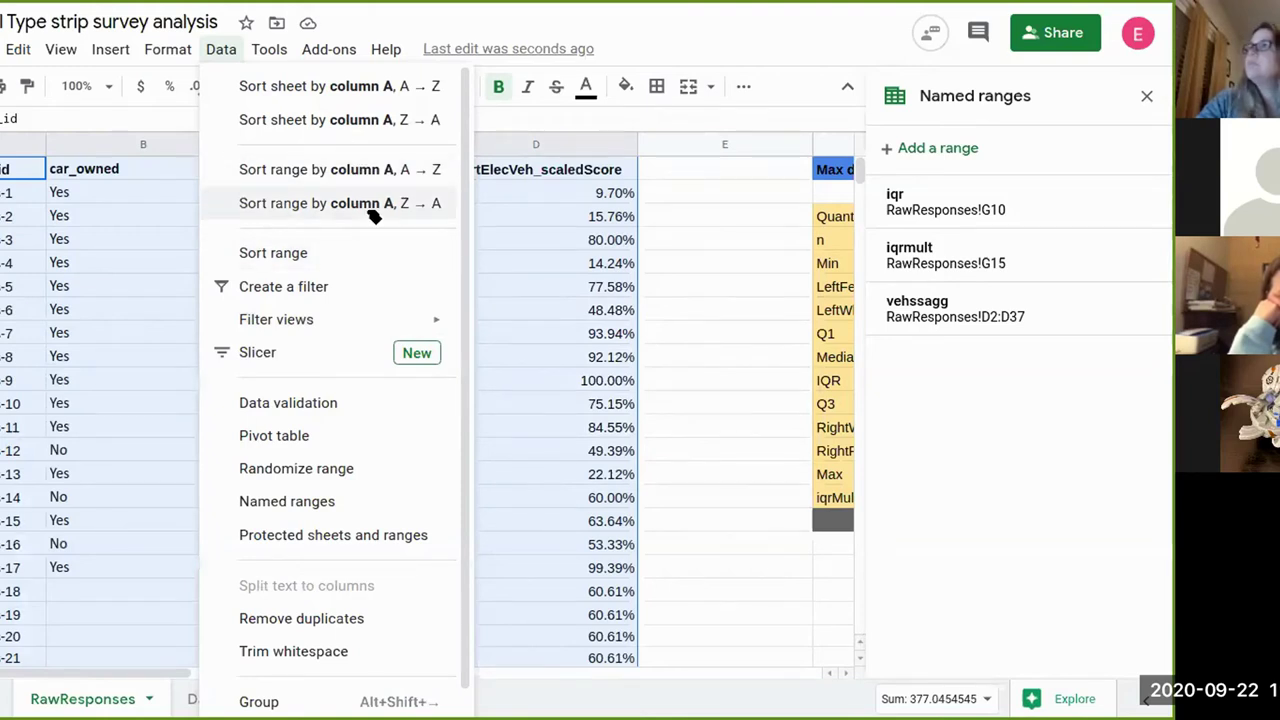
{"action": "scroll", "coordinate": [372, 215], "scroll_direction": "down", "scroll_amount": 1}
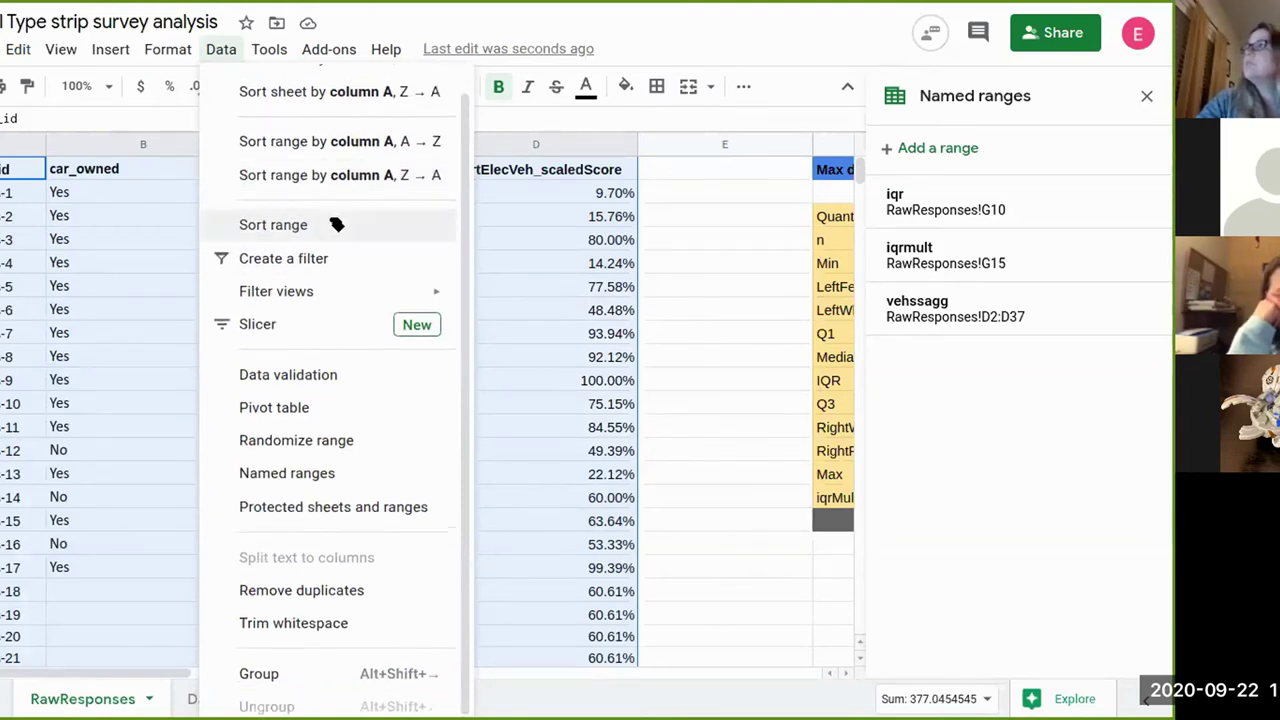
{"action": "left_click", "coordinate": [334, 222]}
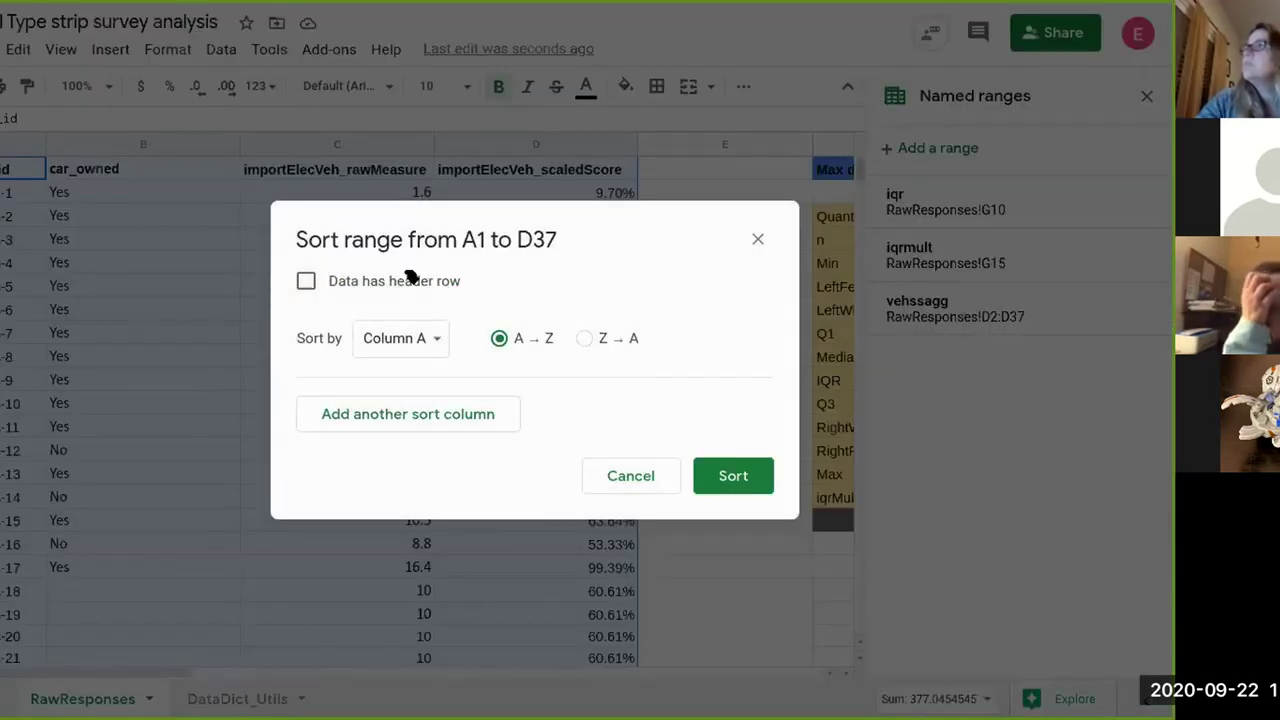
{"action": "left_click", "coordinate": [392, 281]}
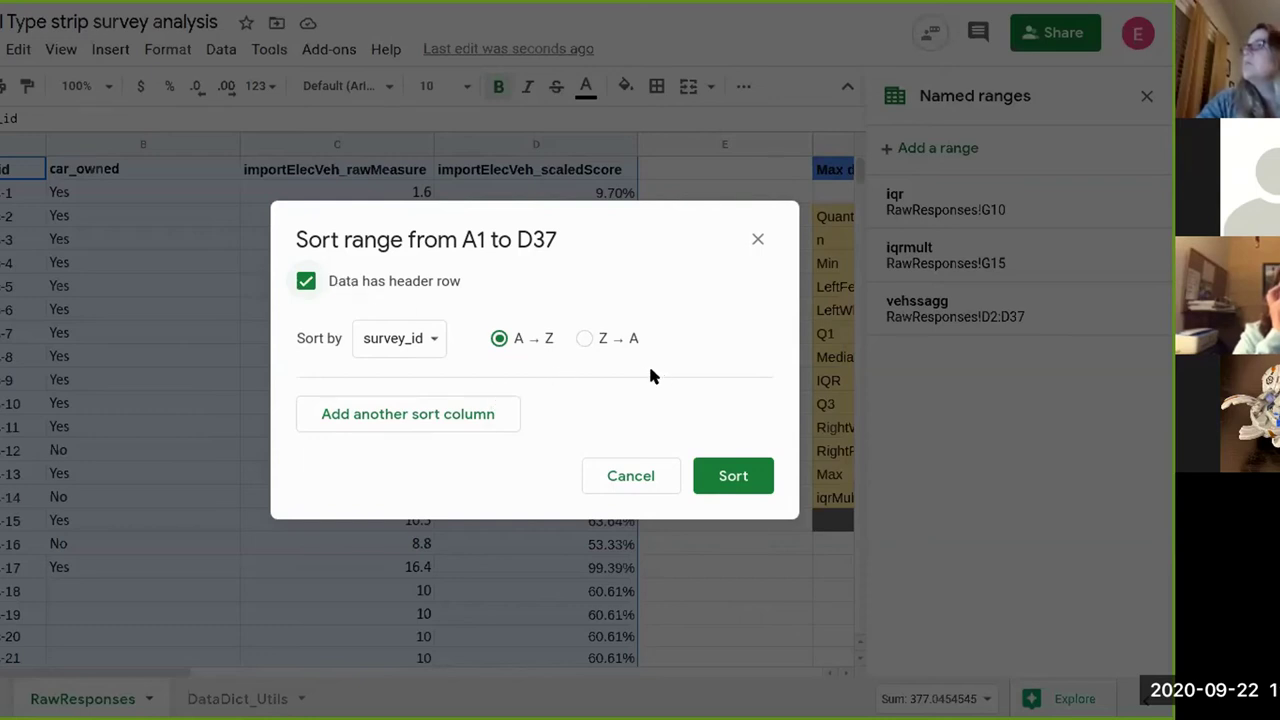
{"action": "left_click", "coordinate": [410, 338]}
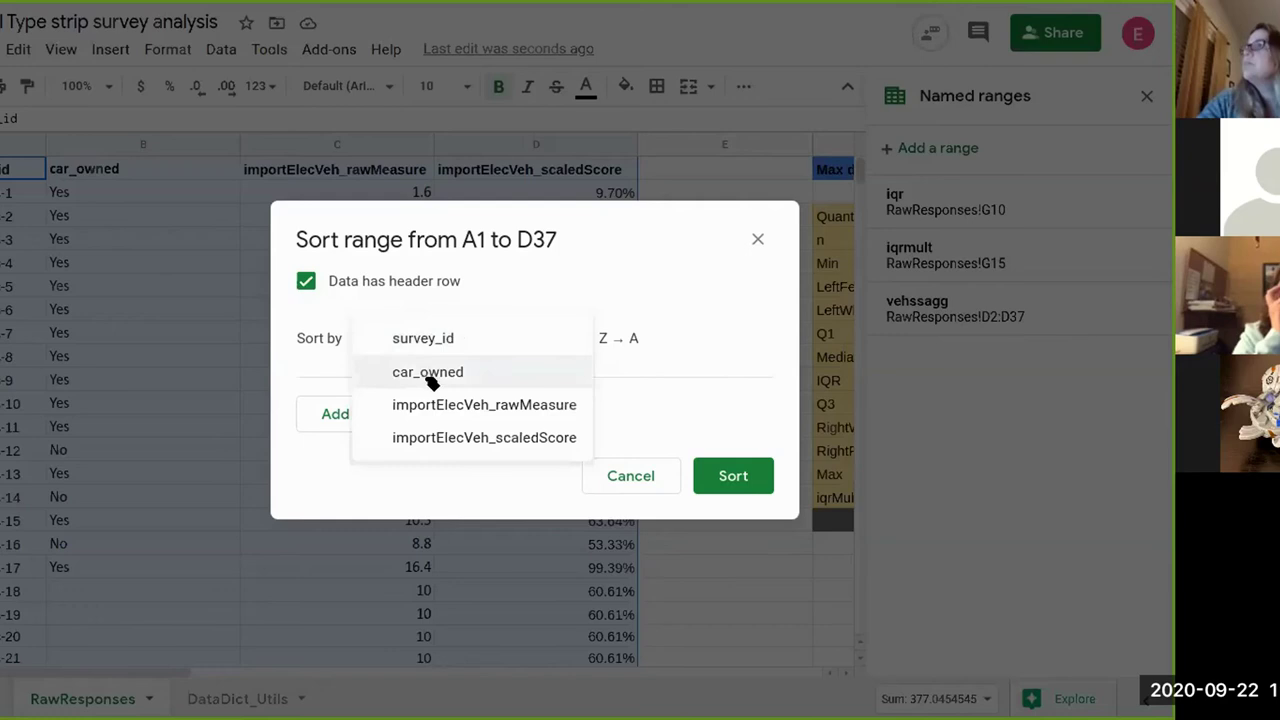
{"action": "left_click", "coordinate": [476, 438]}
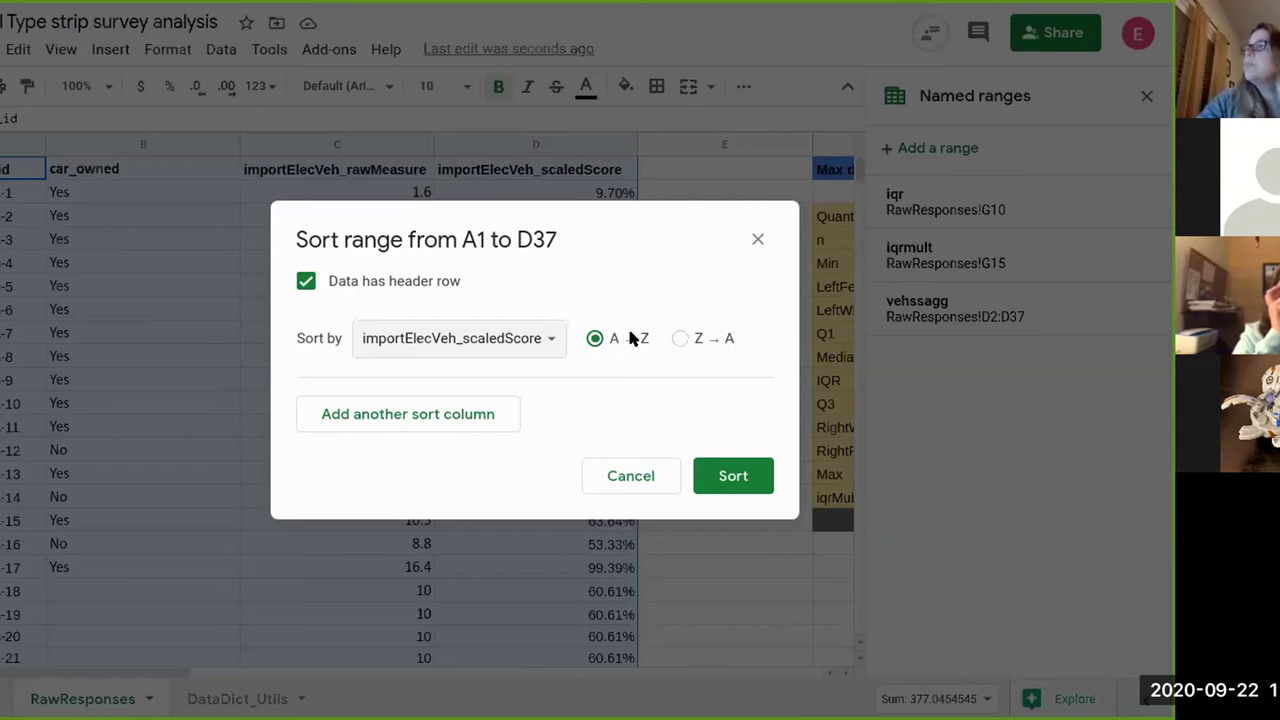
{"action": "left_click", "coordinate": [742, 481]}
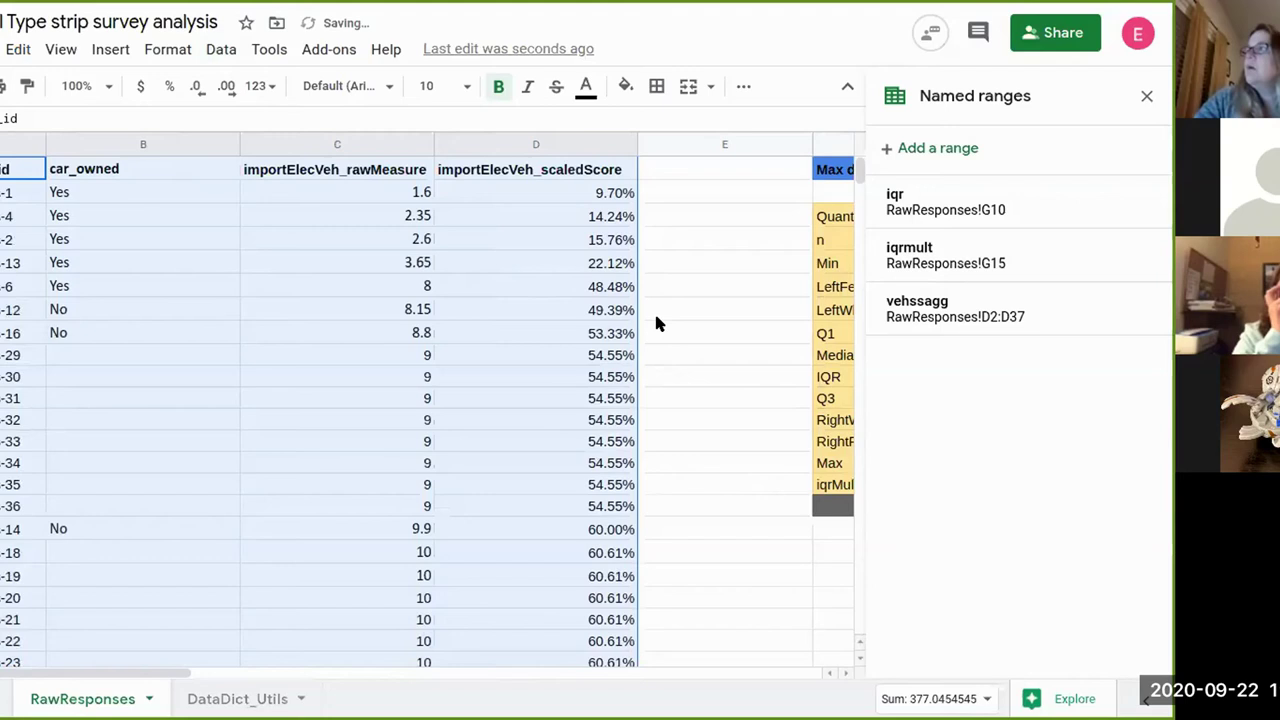
- Check the reordered response IDs and compare the RightFence value with the sorted scaled scores down to the last row
{"action": "left_click", "coordinate": [656, 316]}
{"action": "left_click_drag", "start_coordinate": [20, 355], "coordinate": [20, 529]}
{"action": "left_click", "coordinate": [591, 419]}
{"action": "left_click_drag", "start_coordinate": [6, 218], "coordinate": [6, 441]}
{"action": "left_click", "coordinate": [20, 441]}
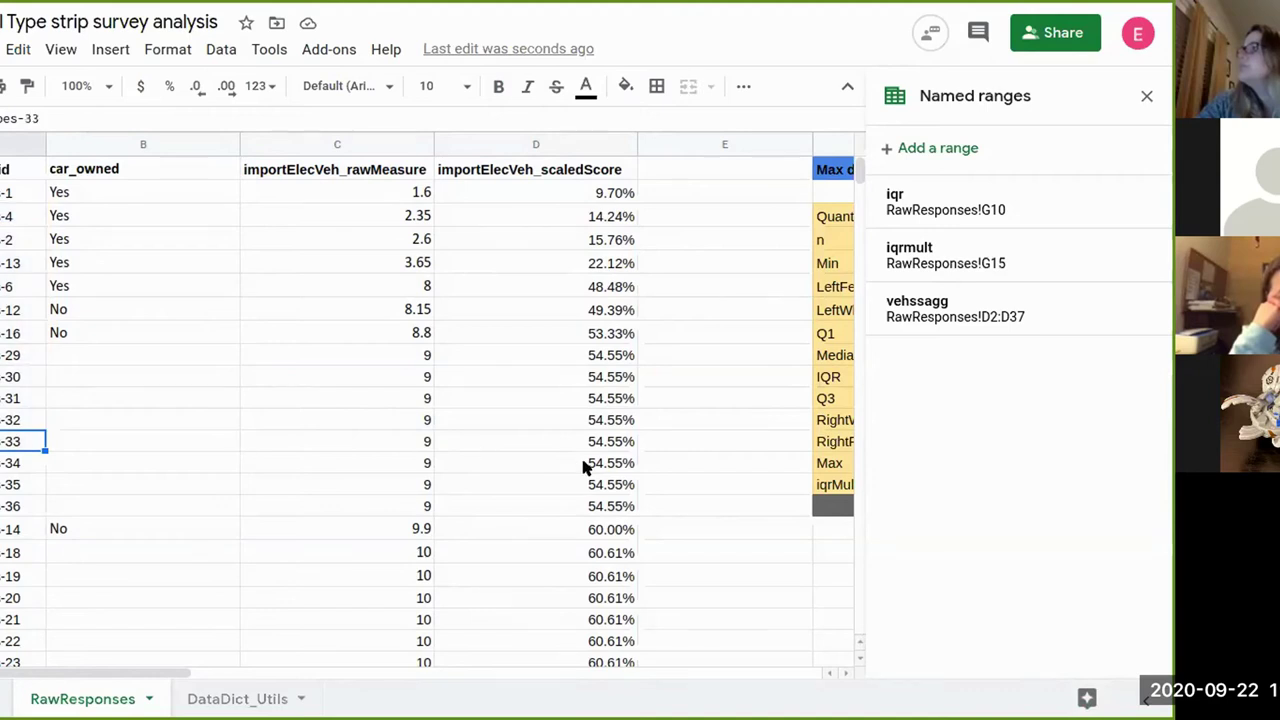
{"action": "scroll", "coordinate": [585, 467], "scroll_direction": "right", "scroll_amount": 5}
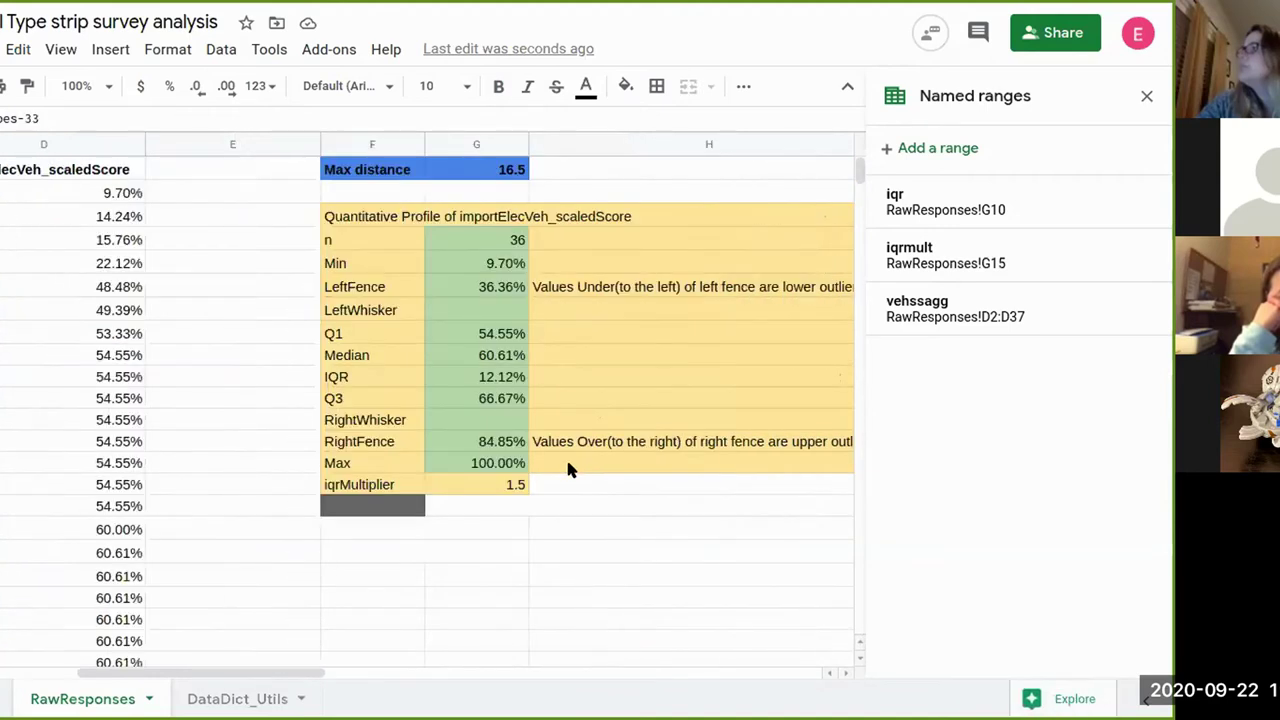
{"action": "left_click", "coordinate": [474, 442]}
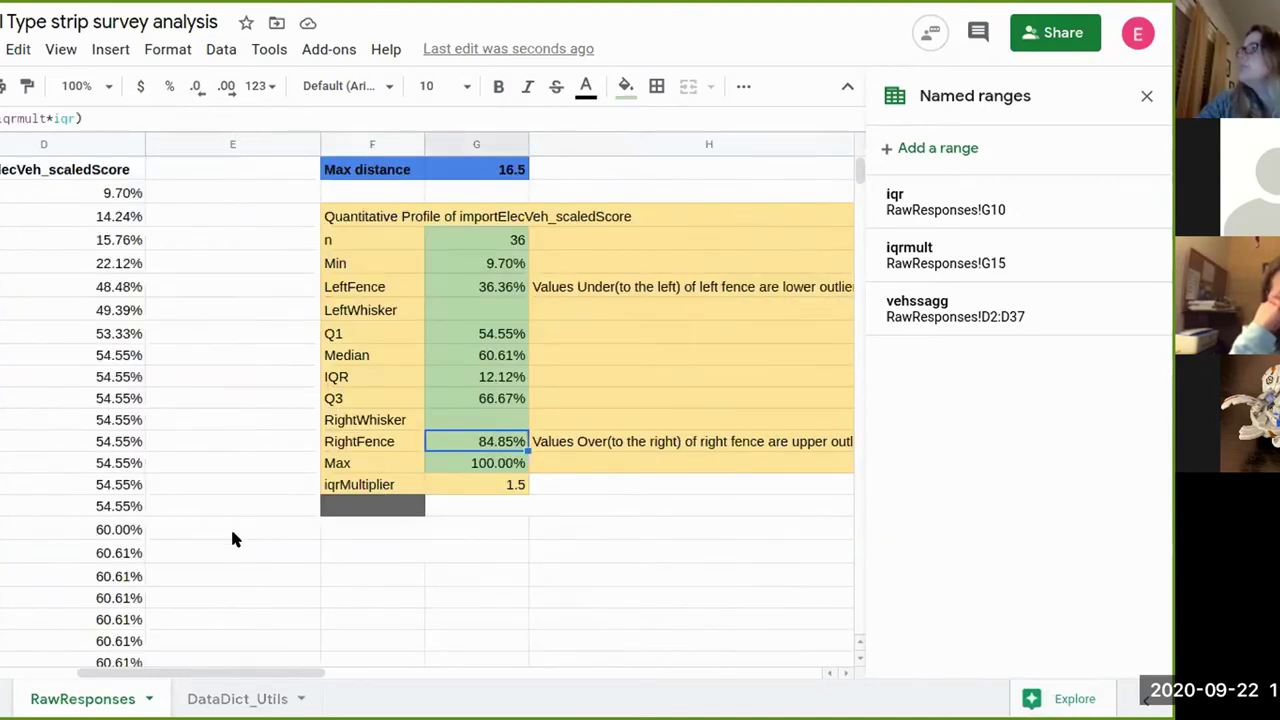
{"action": "scroll", "coordinate": [33, 560], "scroll_direction": "left", "scroll_amount": 5}
{"action": "scroll", "coordinate": [33, 560], "scroll_direction": "right", "scroll_amount": 3}
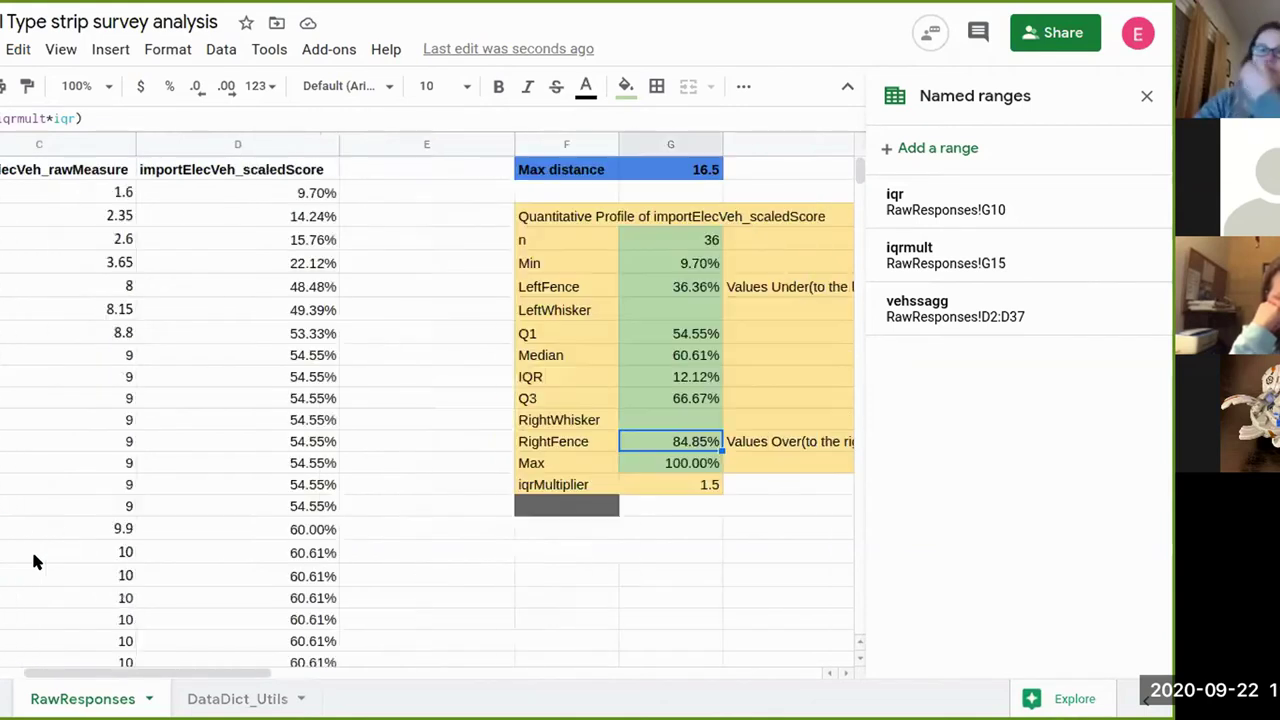
{"action": "scroll", "coordinate": [33, 562], "scroll_direction": "down", "scroll_amount": 5}
{"action": "scroll", "coordinate": [33, 562], "scroll_direction": "left", "scroll_amount": 1}
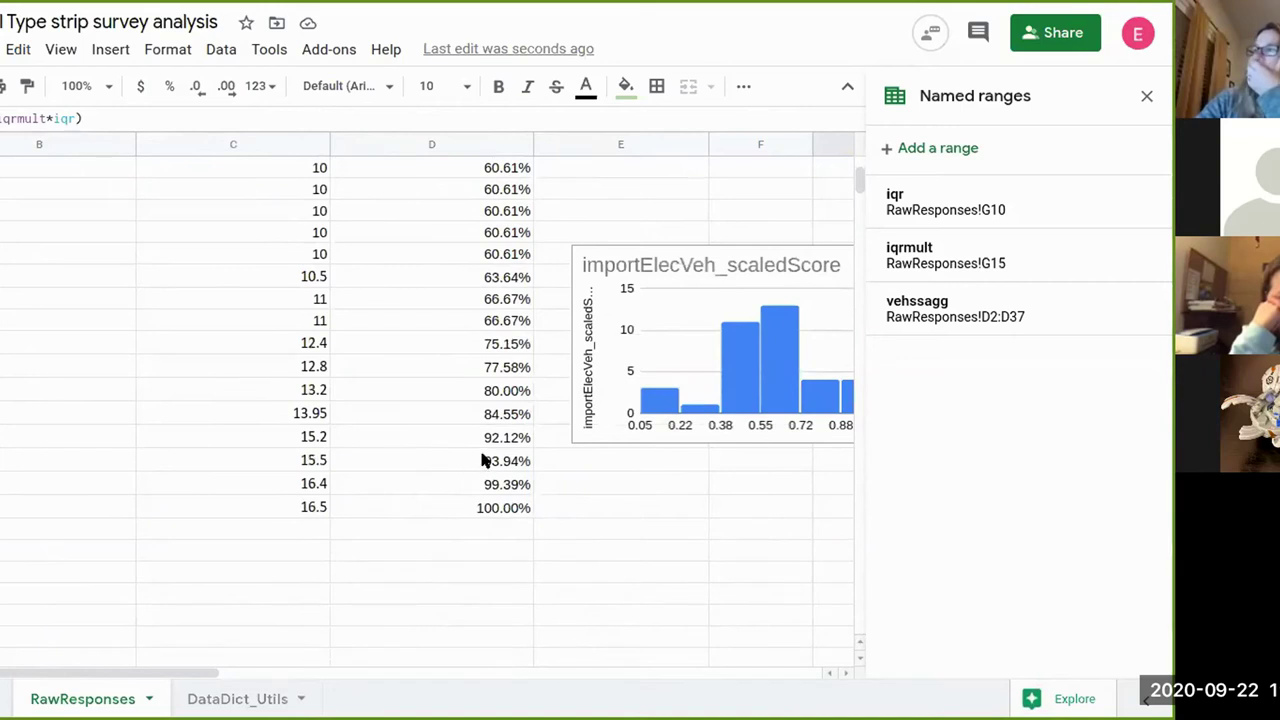
- Fill rows 34 to 37, whose scaled scores lie above the right fence, with cyan
{"action": "left_click", "coordinate": [503, 417]}
{"action": "left_click", "coordinate": [494, 443]}
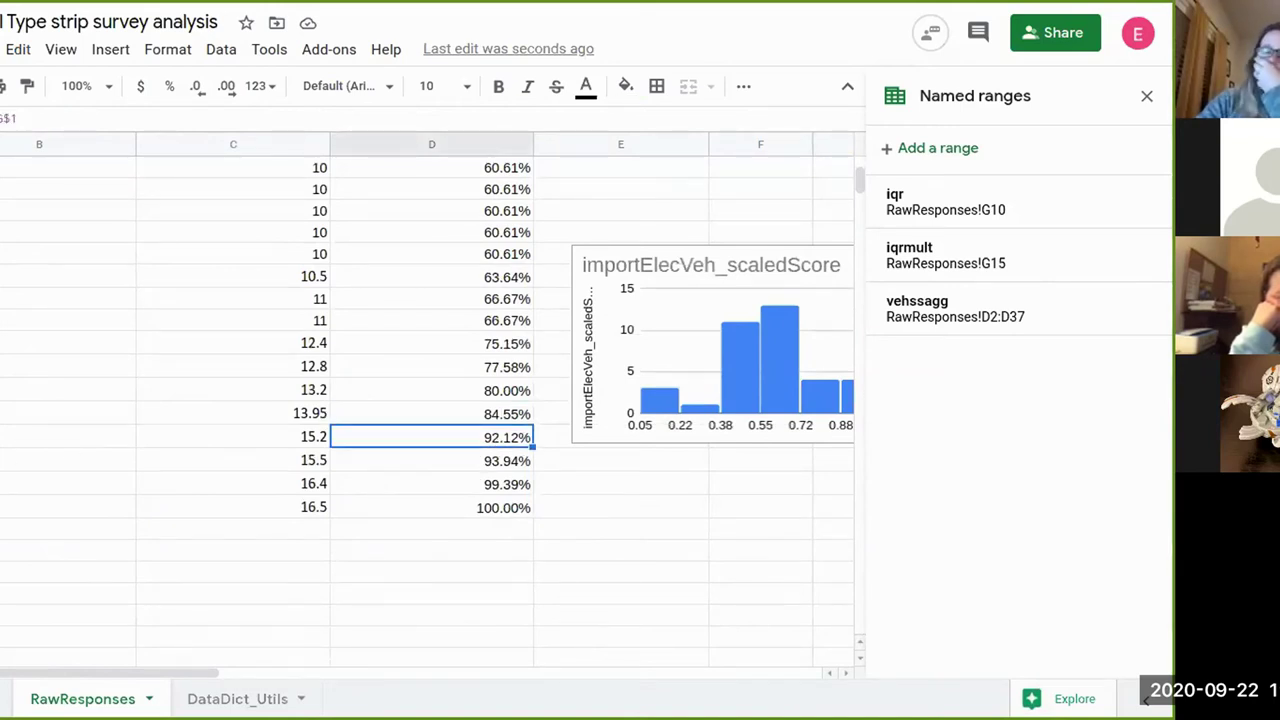
{"action": "left_click_drag", "start_coordinate": [0, 437], "coordinate": [0, 507]}
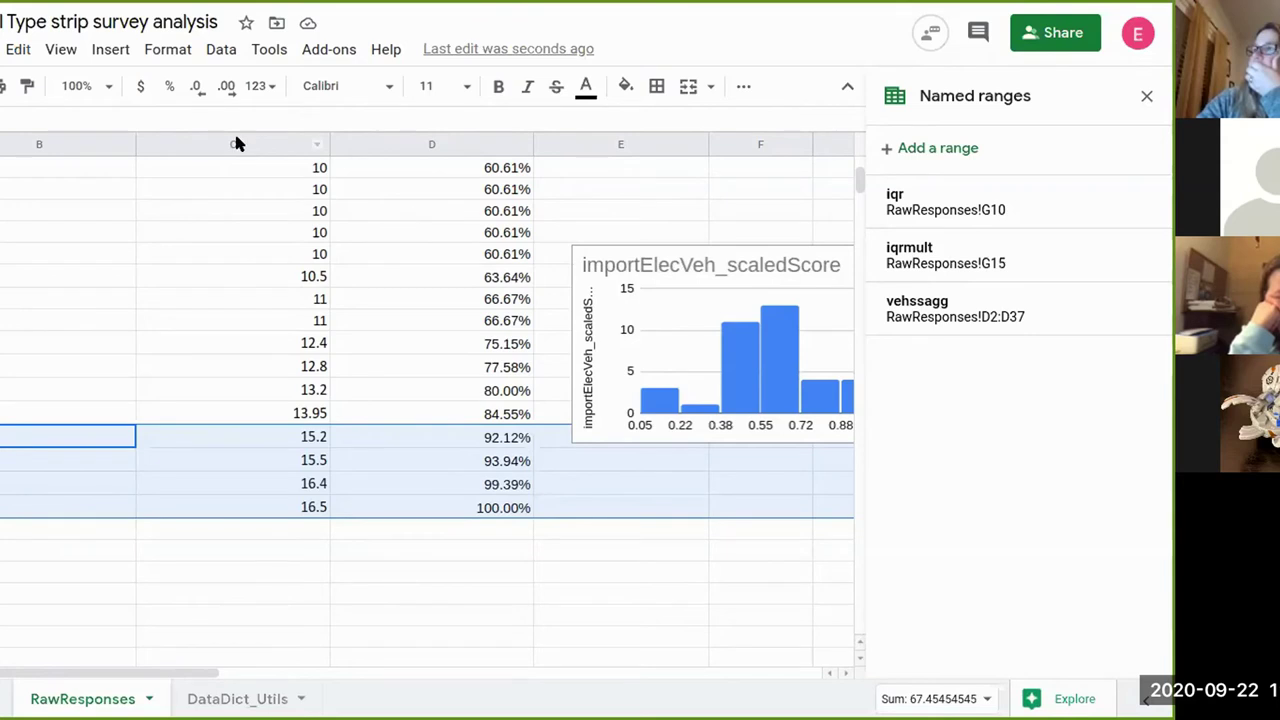
{"action": "left_click", "coordinate": [625, 86]}
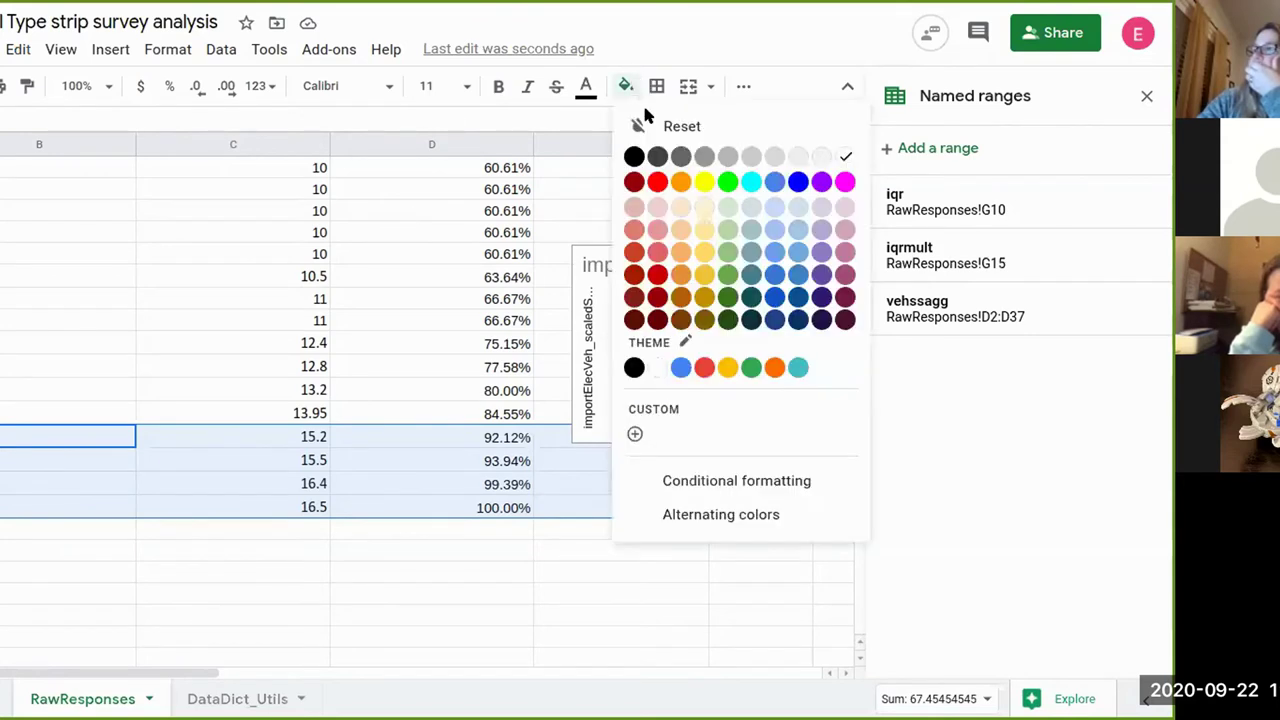
{"action": "left_click", "coordinate": [751, 181]}
{"action": "left_click", "coordinate": [474, 508]}
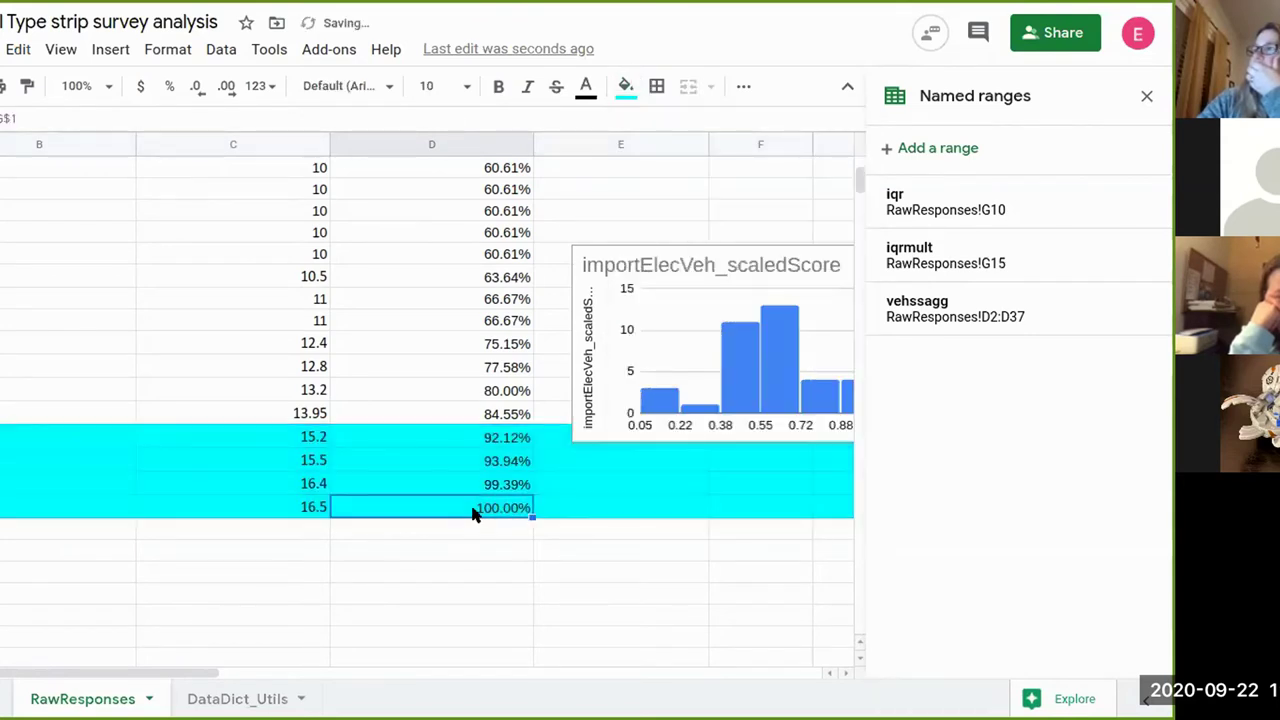
- Switch to quantVariableProfile_v1.odt in LibreOffice Writer and review the lower and upper outlier entries of the completed profile
{"action": "key", "text": "alt+Tab"}
{"action": "key", "text": "alt+Tab"}
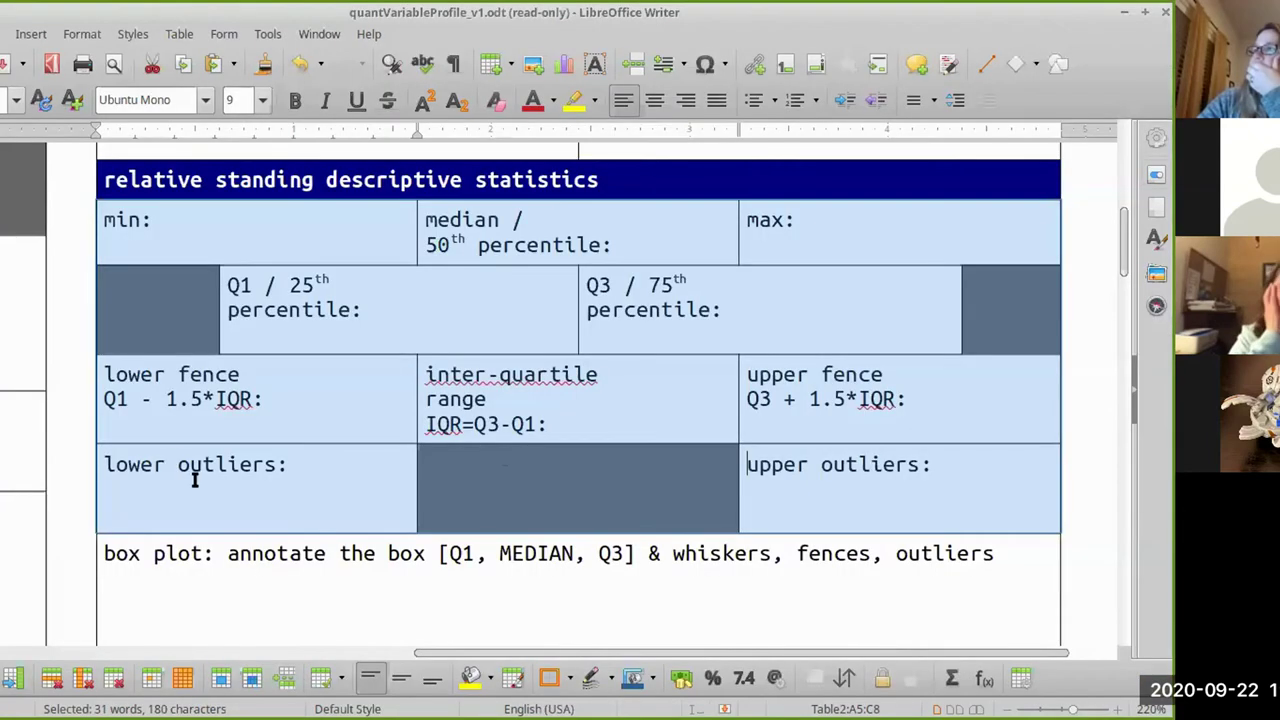
{"action": "scroll", "coordinate": [193, 476], "scroll_direction": "left", "scroll_amount": 10}
{"action": "left_click", "coordinate": [193, 476]}
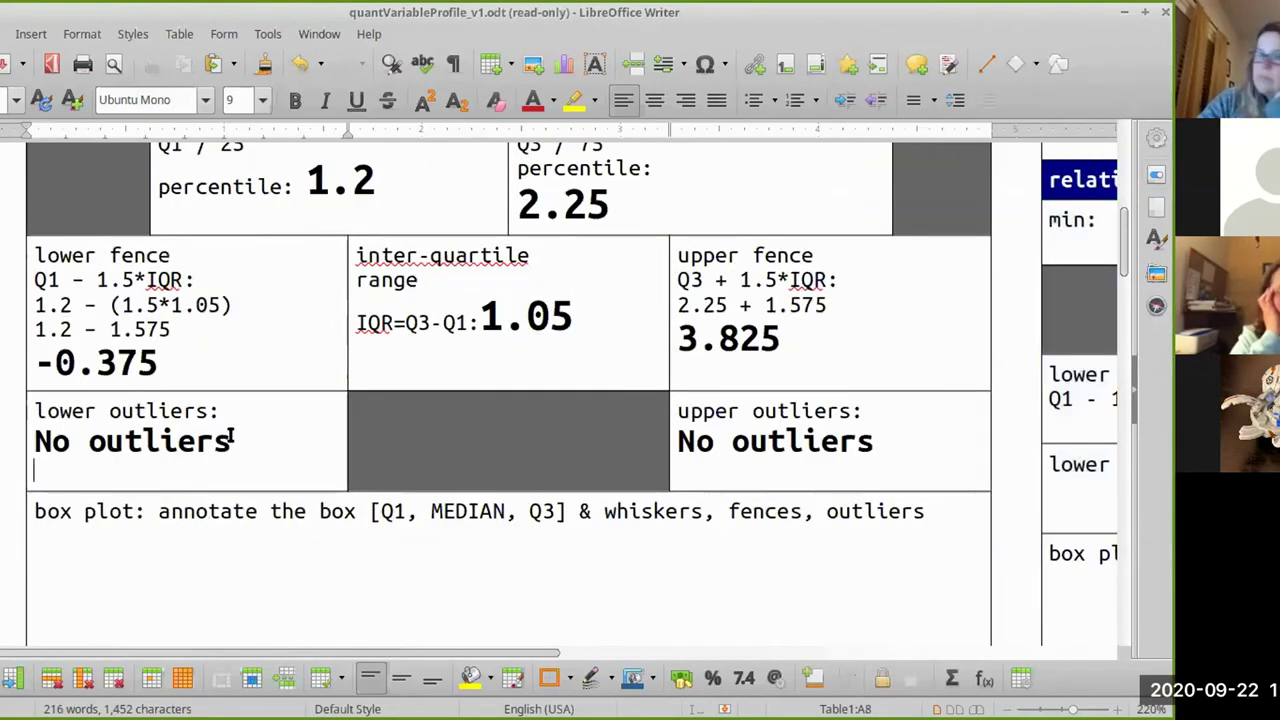
{"action": "left_click_drag", "start_coordinate": [879, 428], "coordinate": [726, 420]}
{"action": "left_click", "coordinate": [729, 420]}
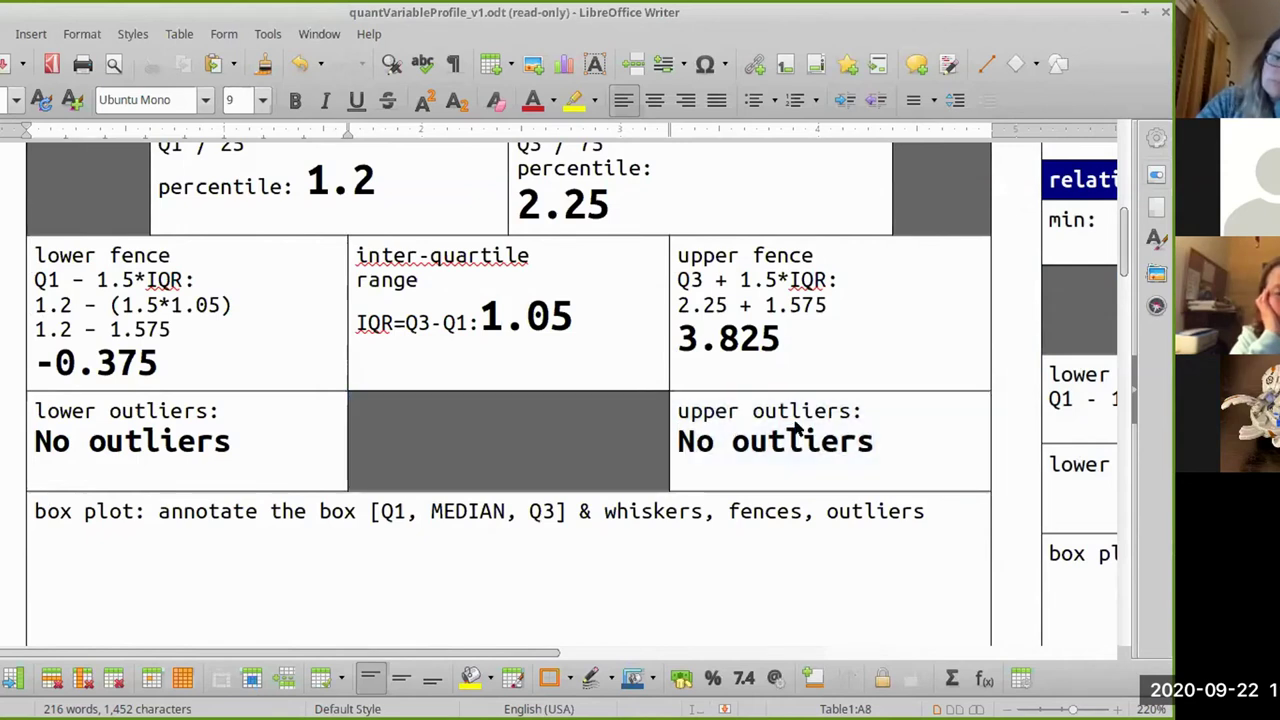
- Switch back to the survey spreadsheet and examine the scaled scores around the boundary of the cyan outlier rows
{"action": "key", "text": "alt+Tab"}
{"action": "left_click", "coordinate": [622, 484]}
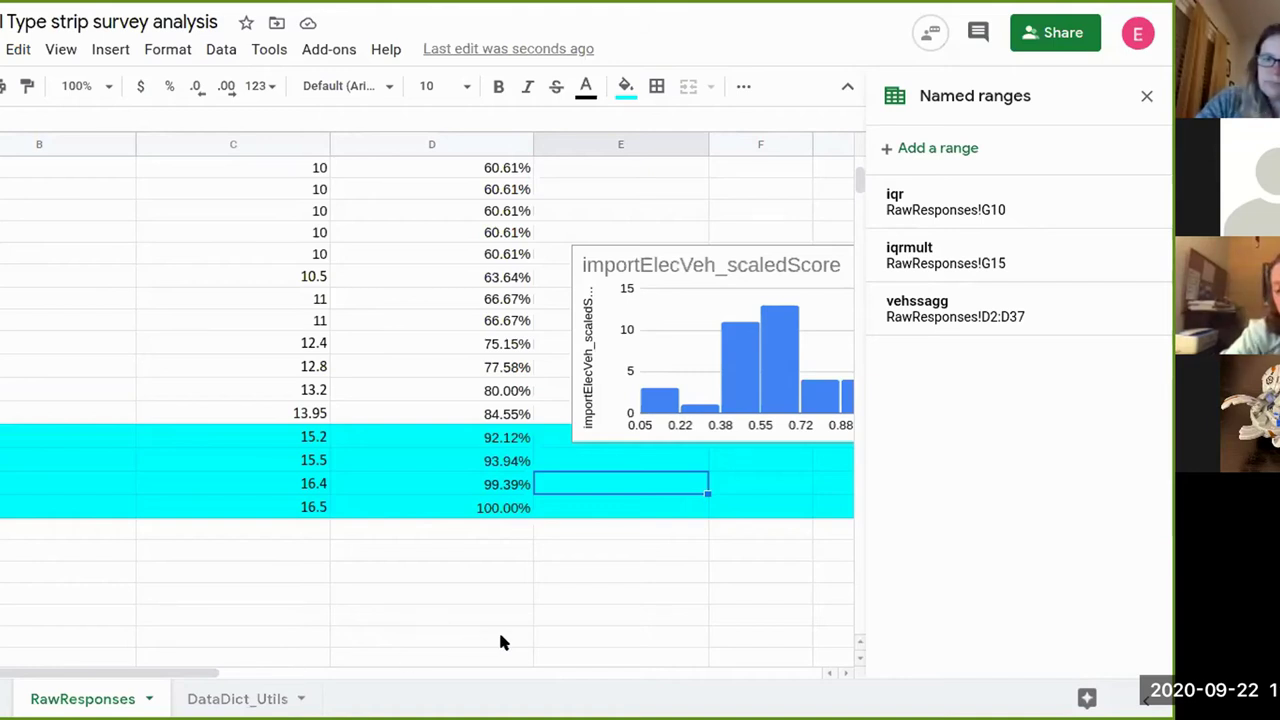
{"action": "left_click", "coordinate": [570, 594]}
{"action": "left_click", "coordinate": [614, 483]}
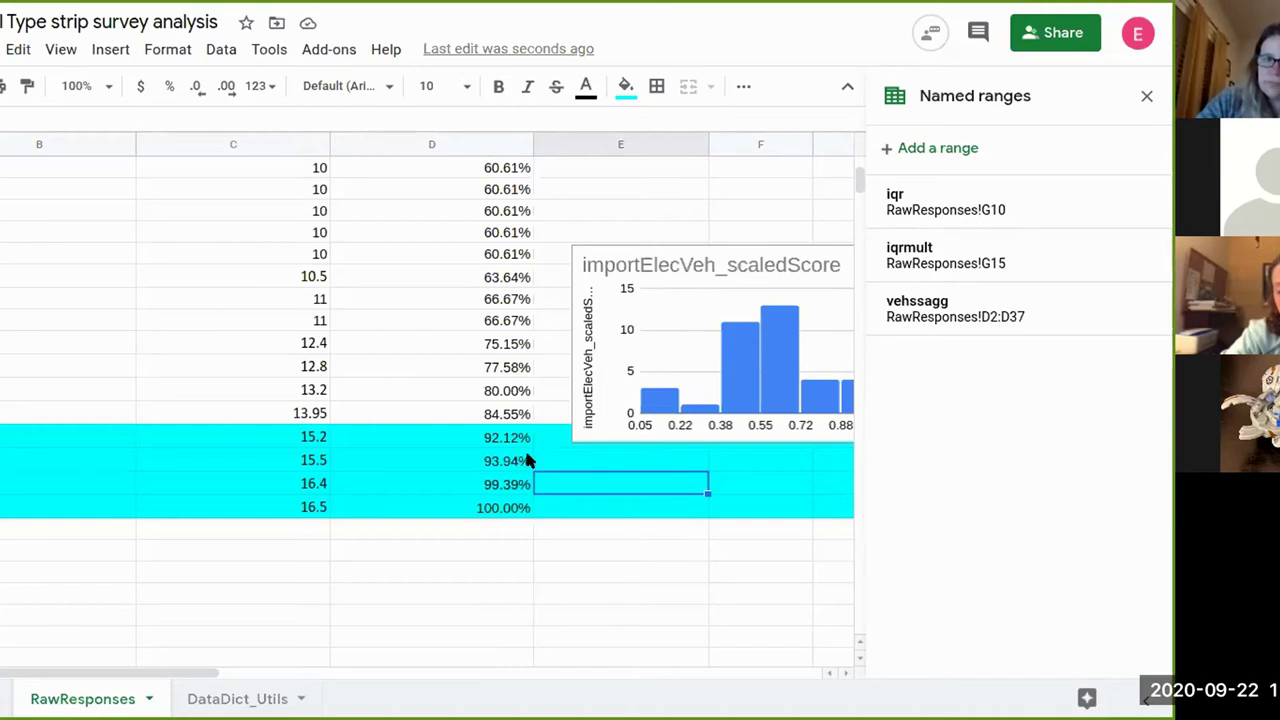
{"action": "left_click", "coordinate": [505, 445]}
{"action": "left_click", "coordinate": [507, 417]}
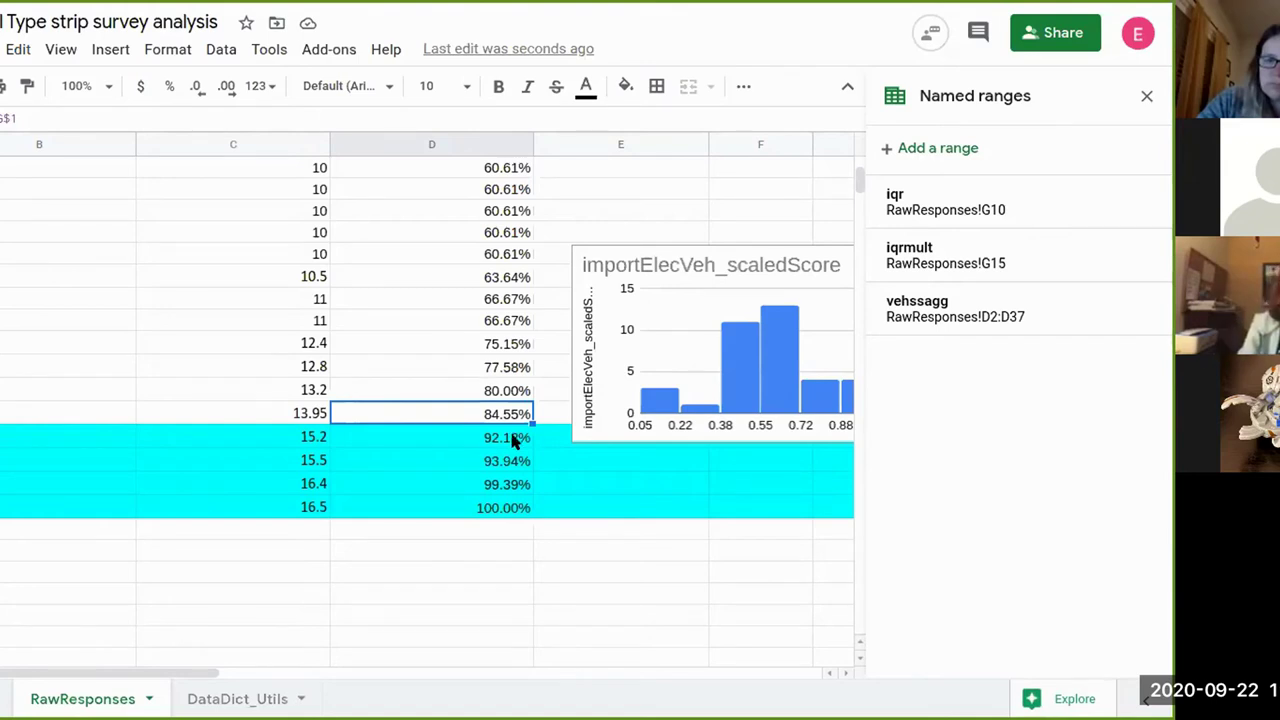
- Set the RightWhisker value in G12 to the highest scaled score inside the right fence with =D33
{"action": "scroll", "coordinate": [512, 440], "scroll_direction": "right", "scroll_amount": 5}
{"action": "scroll", "coordinate": [512, 440], "scroll_direction": "up", "scroll_amount": 5}
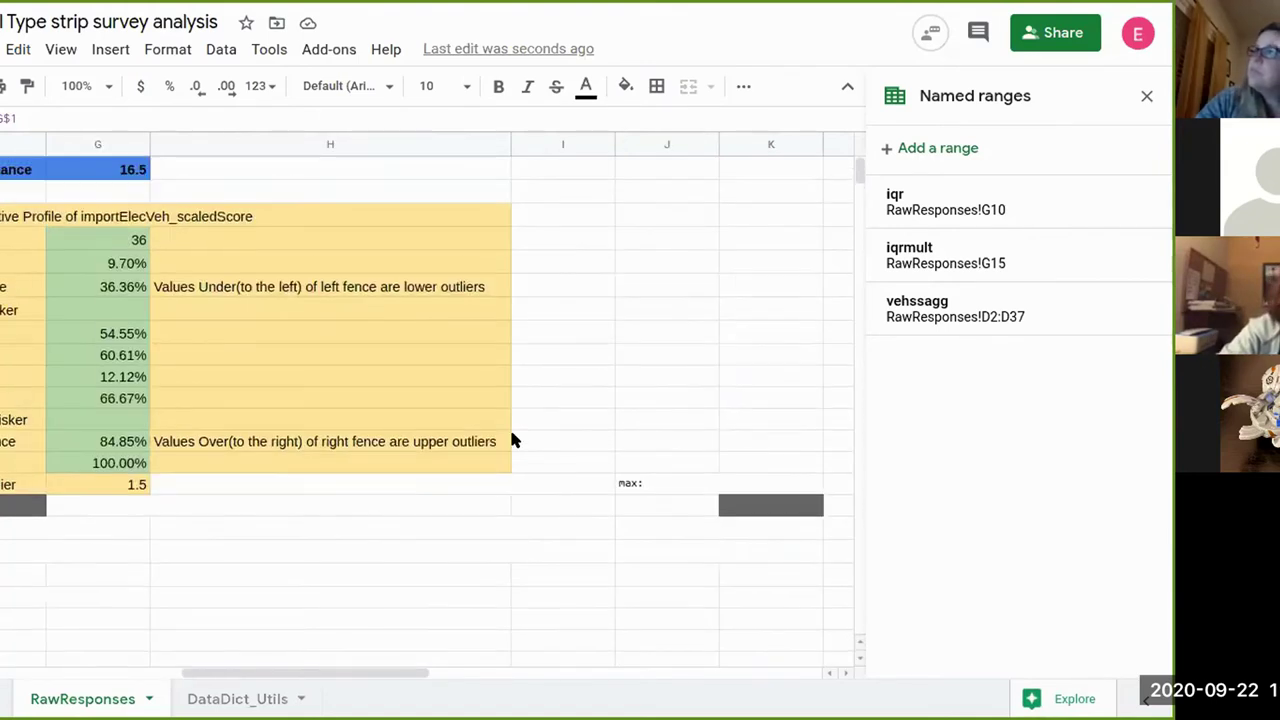
{"action": "scroll", "coordinate": [510, 435], "scroll_direction": "left", "scroll_amount": 8}
{"action": "scroll", "coordinate": [514, 443], "scroll_direction": "right", "scroll_amount": 6}
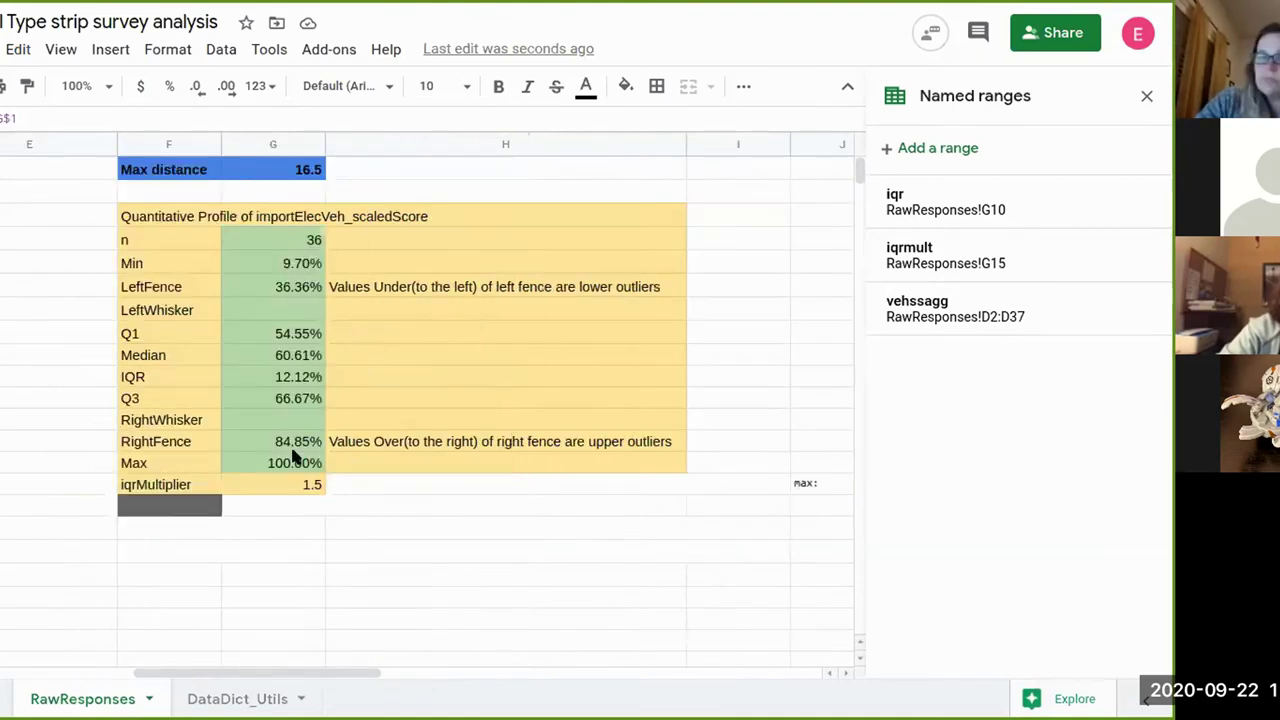
{"action": "left_click", "coordinate": [292, 441]}
{"action": "left_click", "coordinate": [289, 421]}
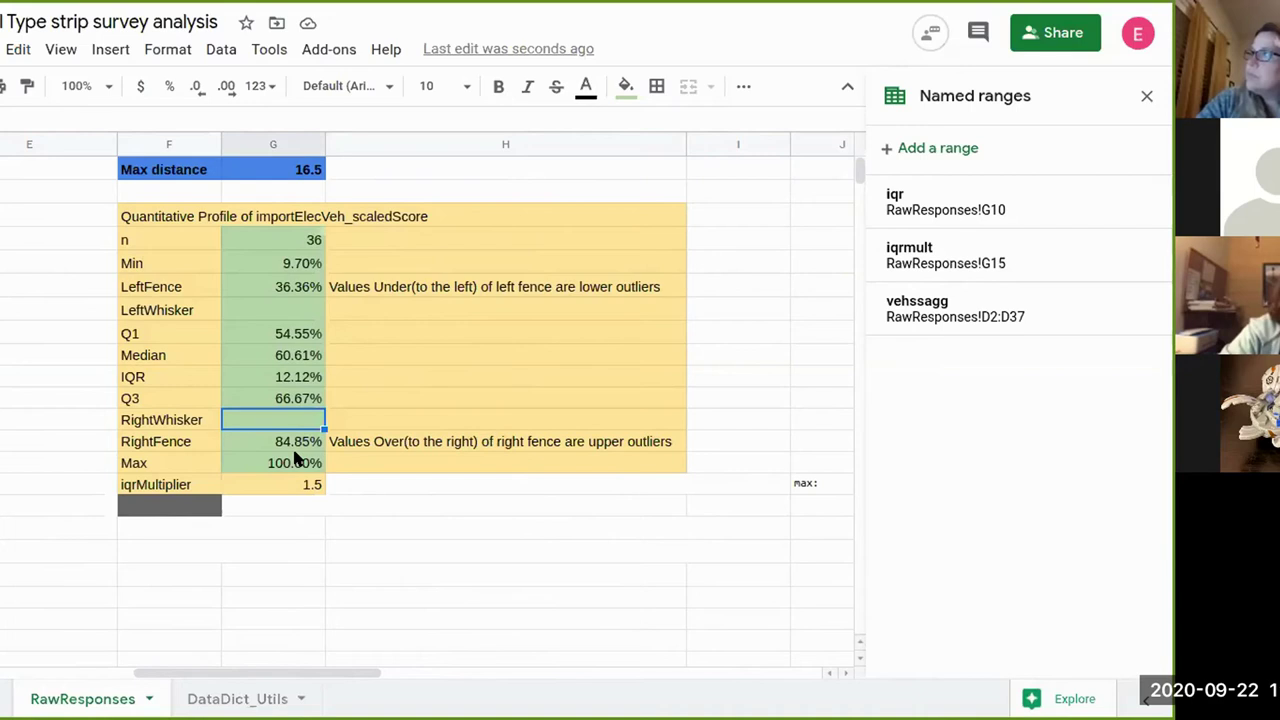
{"action": "type", "text": "="}
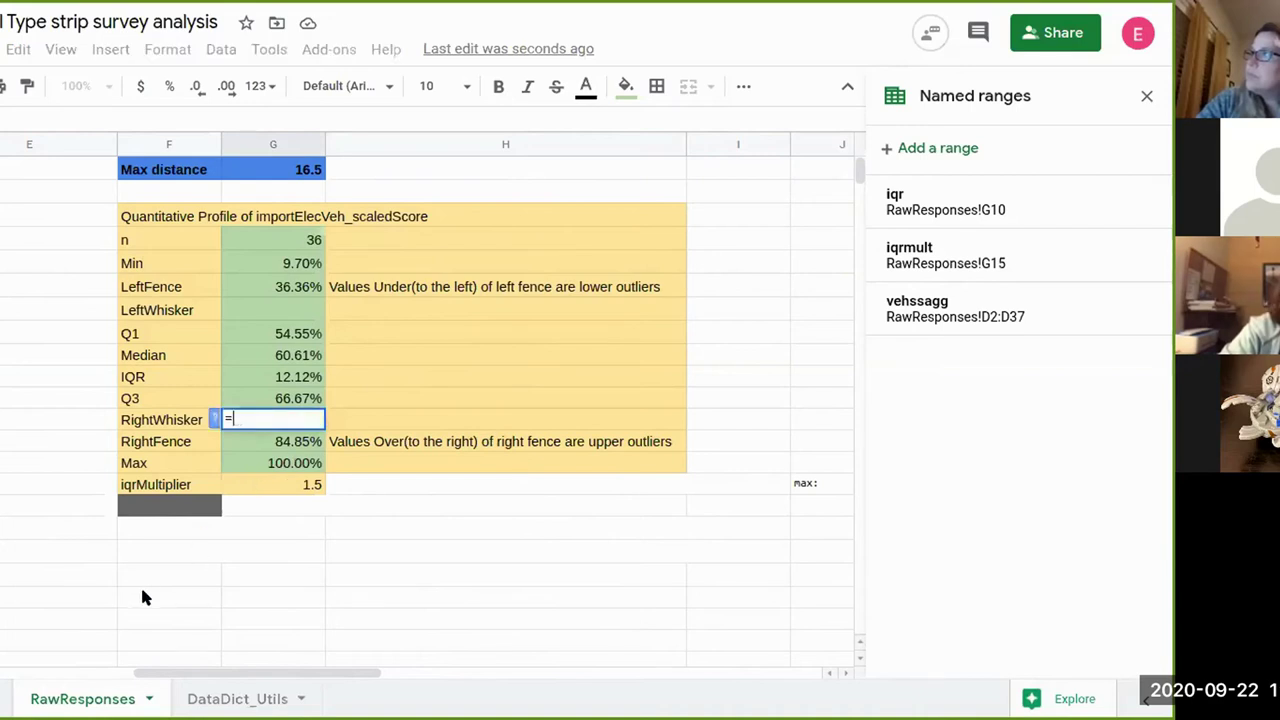
{"action": "scroll", "coordinate": [142, 597], "scroll_direction": "left", "scroll_amount": 6}
{"action": "scroll", "coordinate": [142, 597], "scroll_direction": "down", "scroll_amount": 2}
{"action": "scroll", "coordinate": [142, 595], "scroll_direction": "down", "scroll_amount": 5}
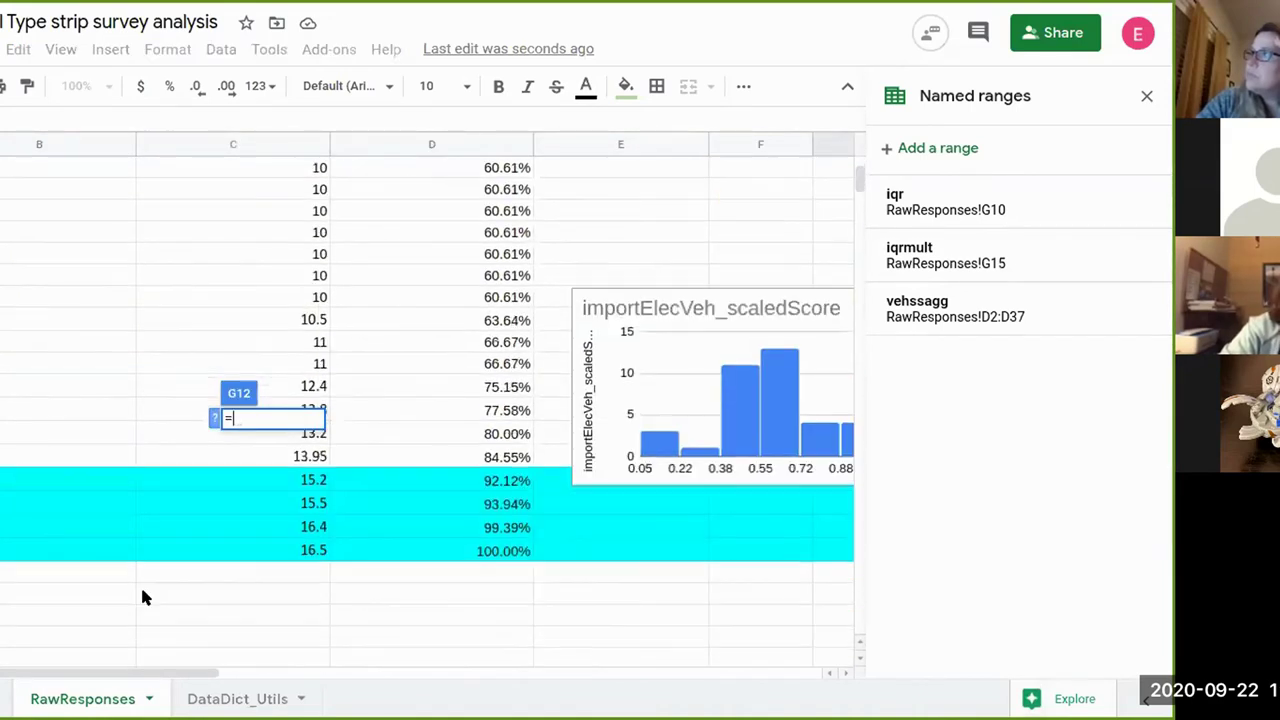
{"action": "left_click", "coordinate": [475, 460]}
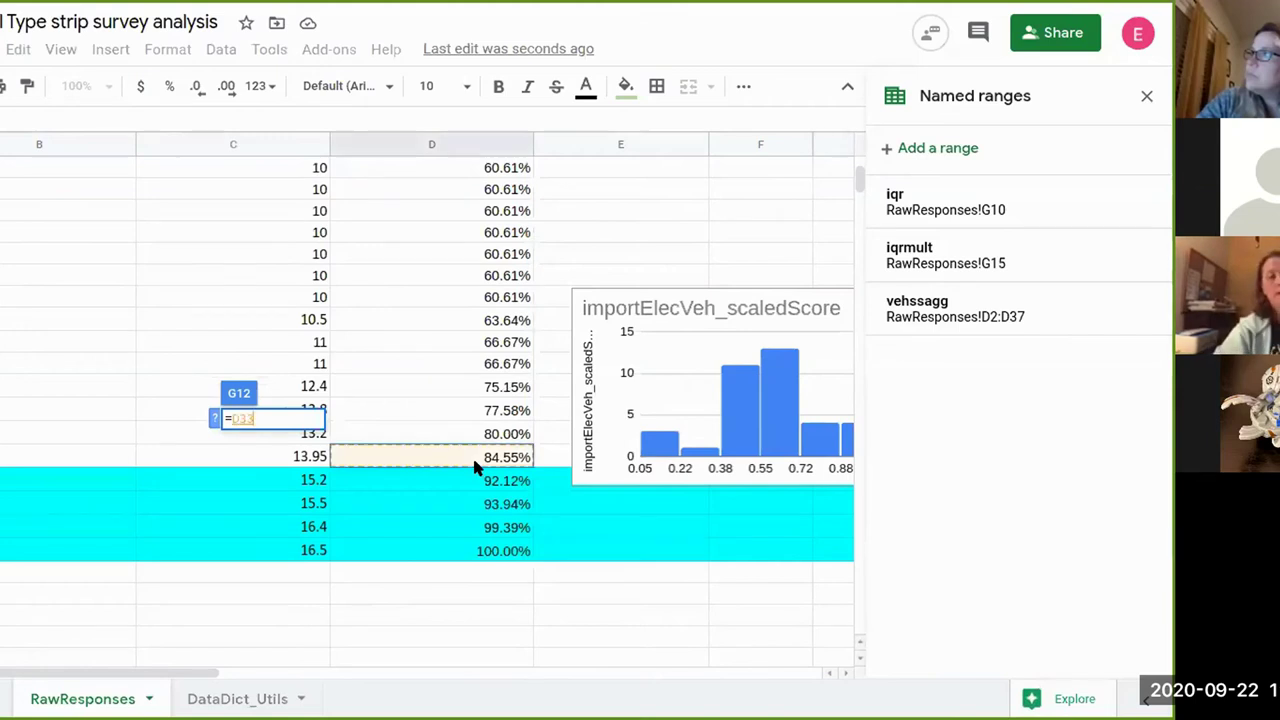
{"action": "key", "text": "Return"}
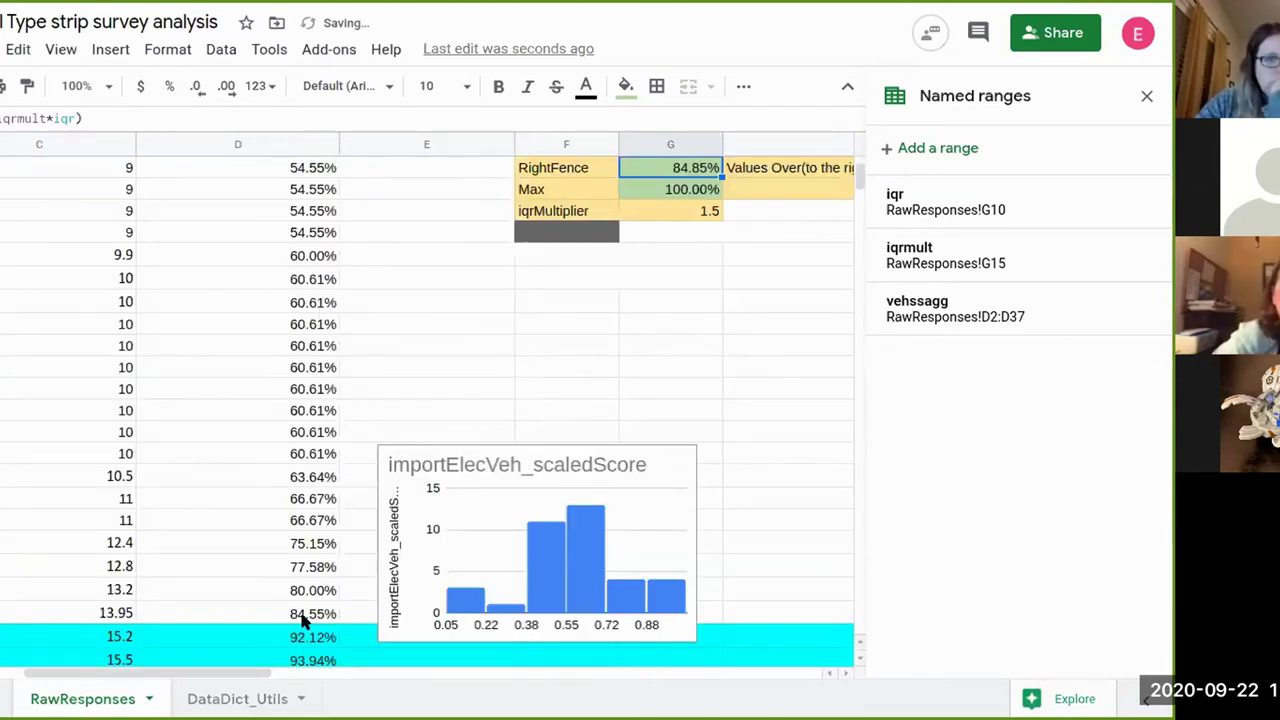
- Define a named range called upperwhisker for the scaled score in D33, just above the cyan outlier rows
{"action": "scroll", "coordinate": [297, 652], "scroll_direction": "down", "scroll_amount": 1}
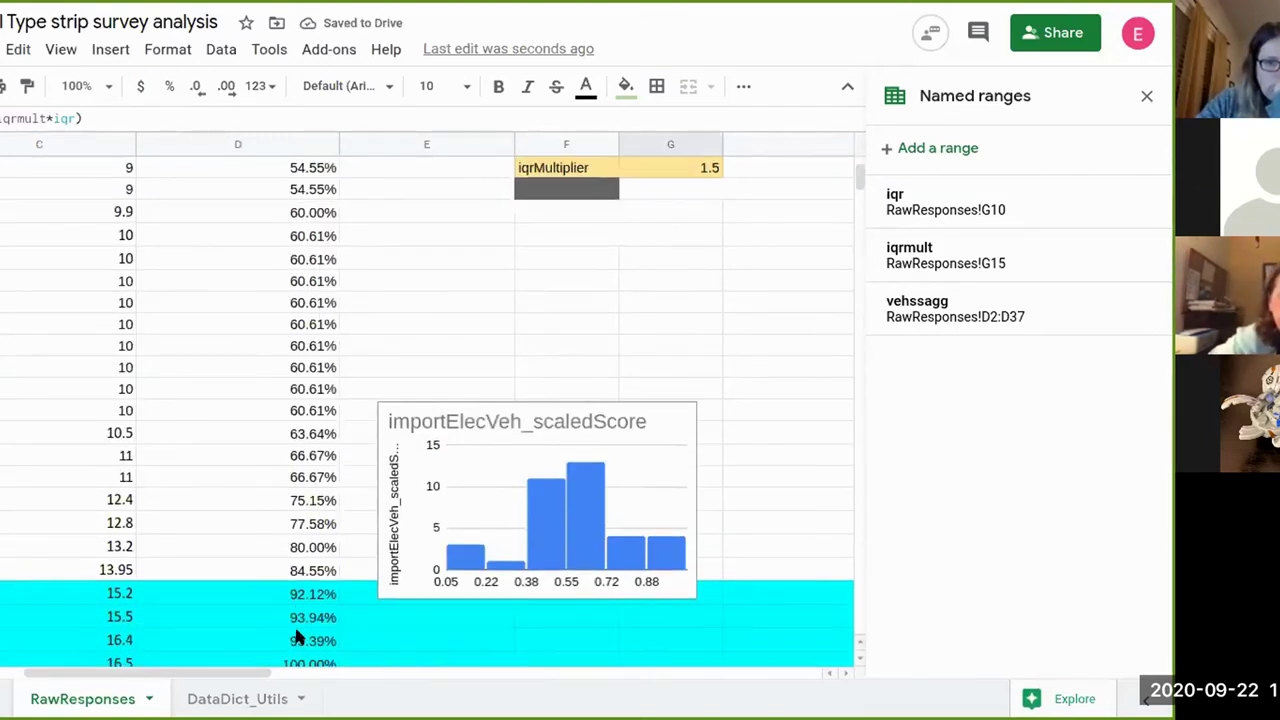
{"action": "left_click", "coordinate": [300, 569]}
{"action": "right_click", "coordinate": [308, 577]}
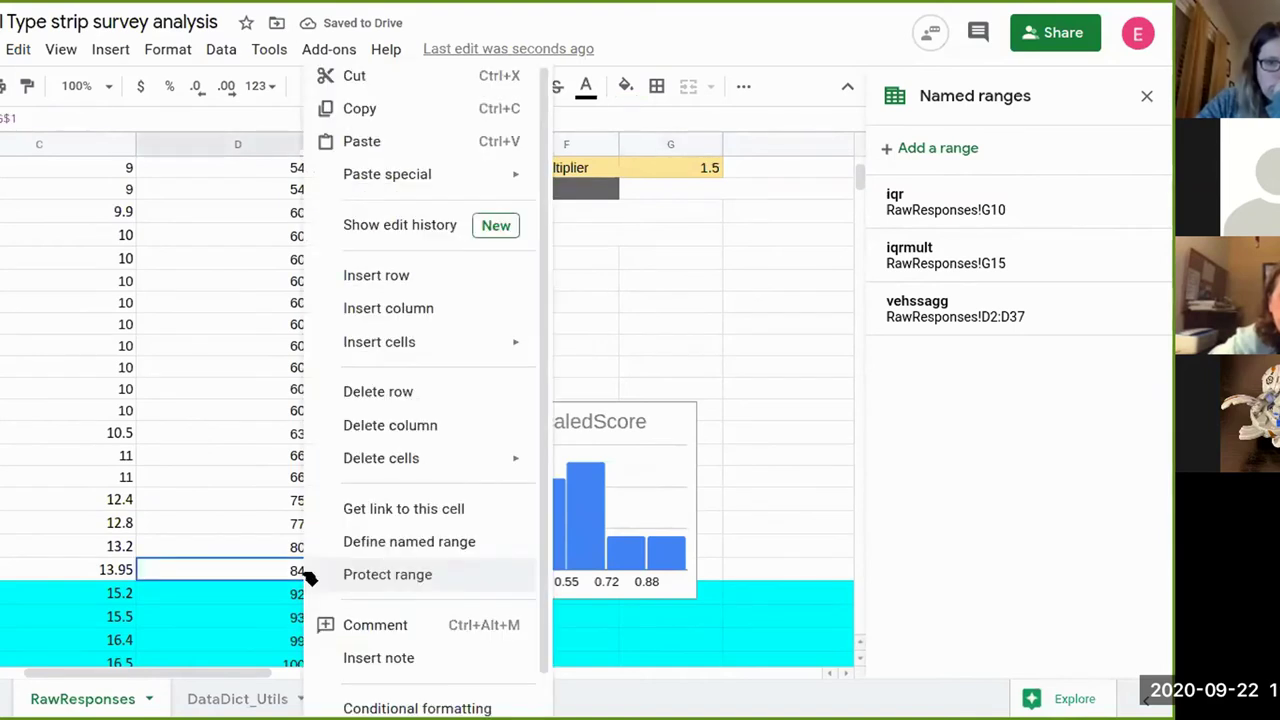
{"action": "left_click", "coordinate": [420, 541]}
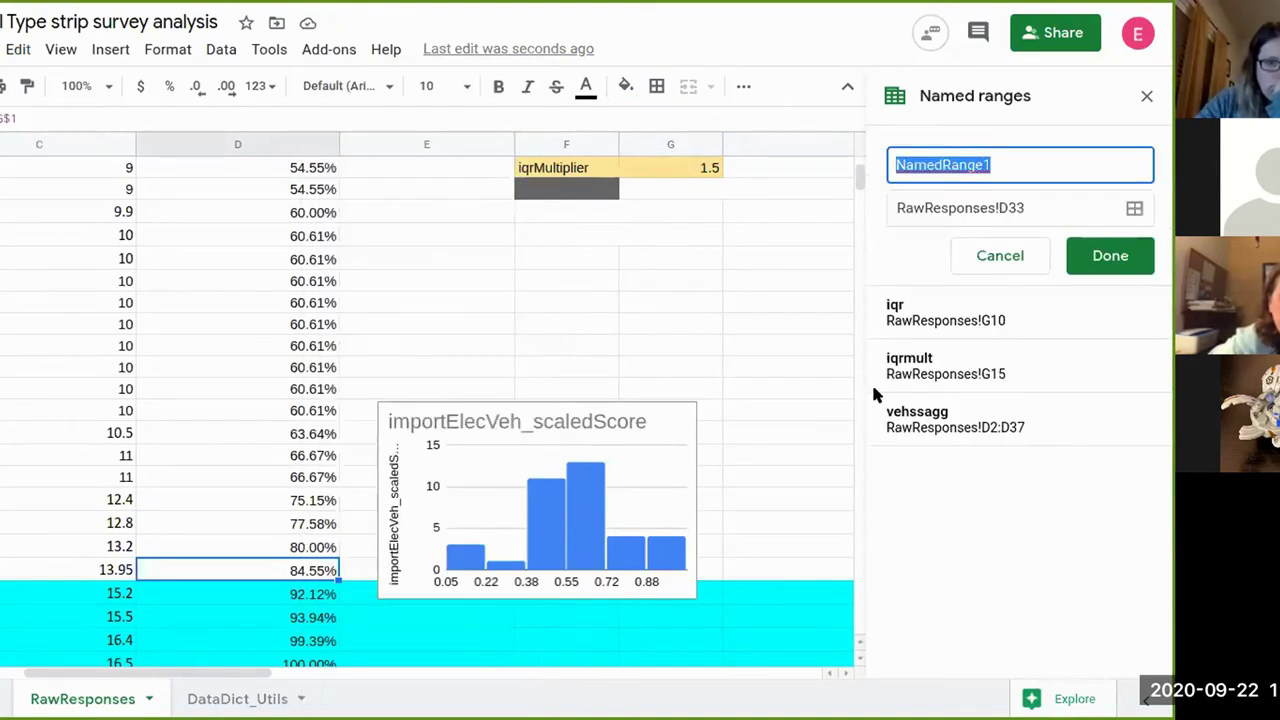
{"action": "type", "text": "upper"}
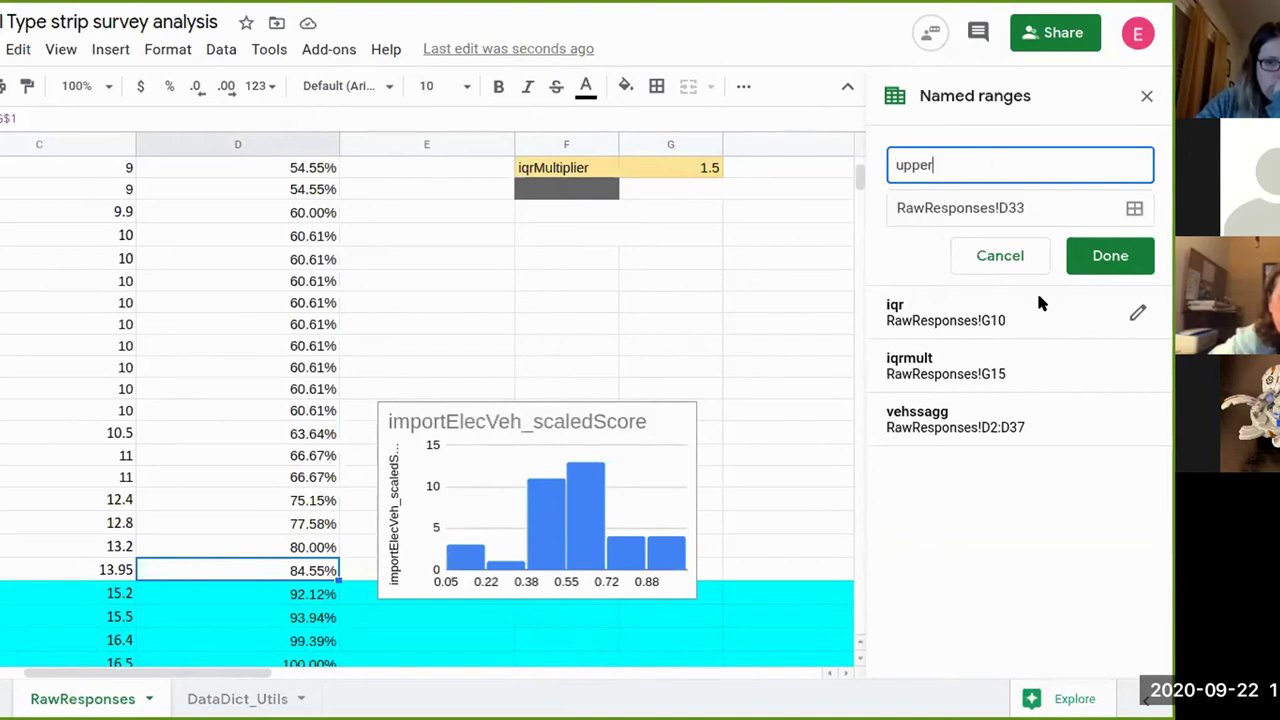
{"action": "type", "text": "whisker"}
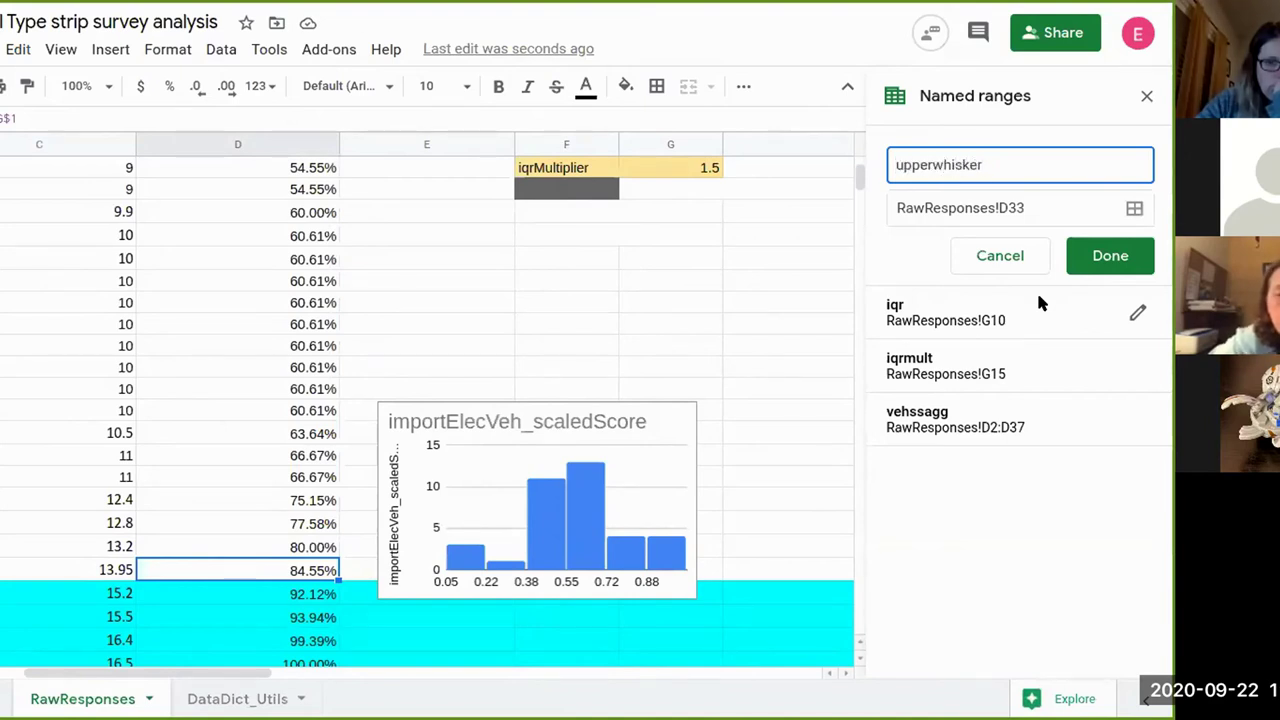
{"action": "key", "text": "Return"}
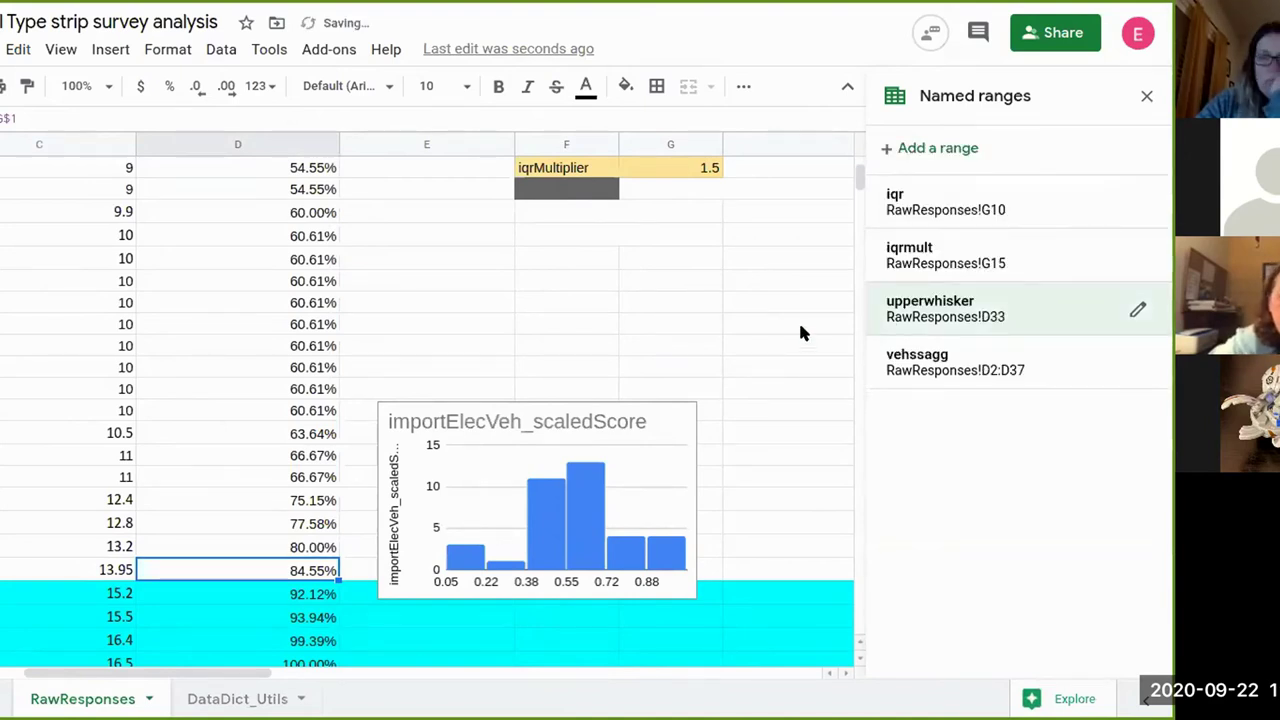
- Replace the RightWhisker formula in G12 with =upperwhisker
{"action": "scroll", "coordinate": [798, 320], "scroll_direction": "up", "scroll_amount": 3}
{"action": "scroll", "coordinate": [798, 320], "scroll_direction": "right", "scroll_amount": 5}
{"action": "scroll", "coordinate": [800, 330], "scroll_direction": "up", "scroll_amount": 1}
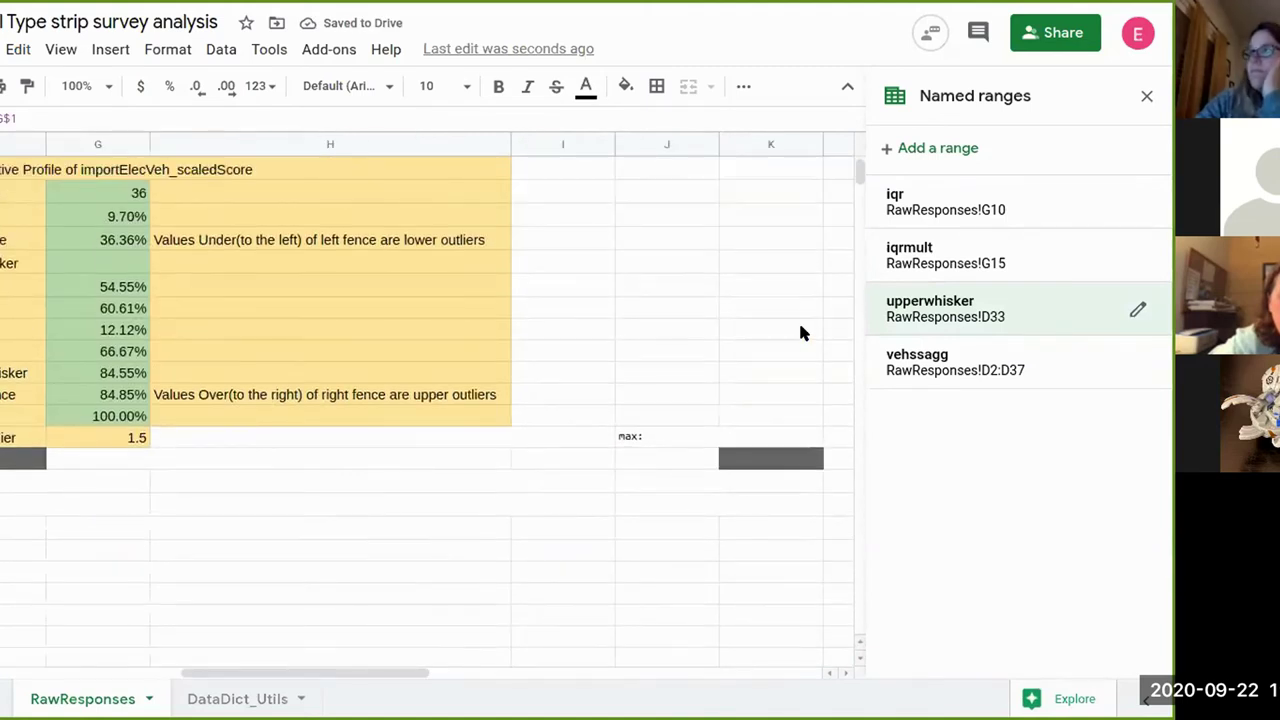
{"action": "left_click", "coordinate": [128, 374]}
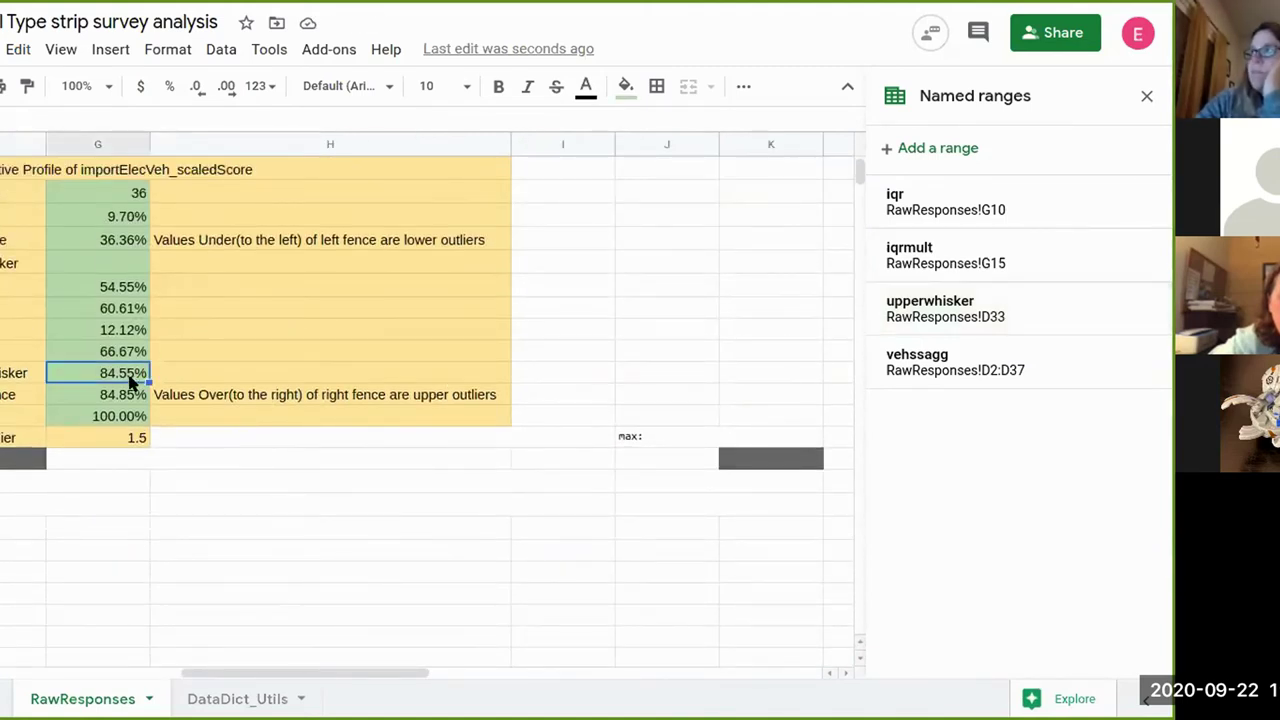
{"action": "type", "text": "=upp"}
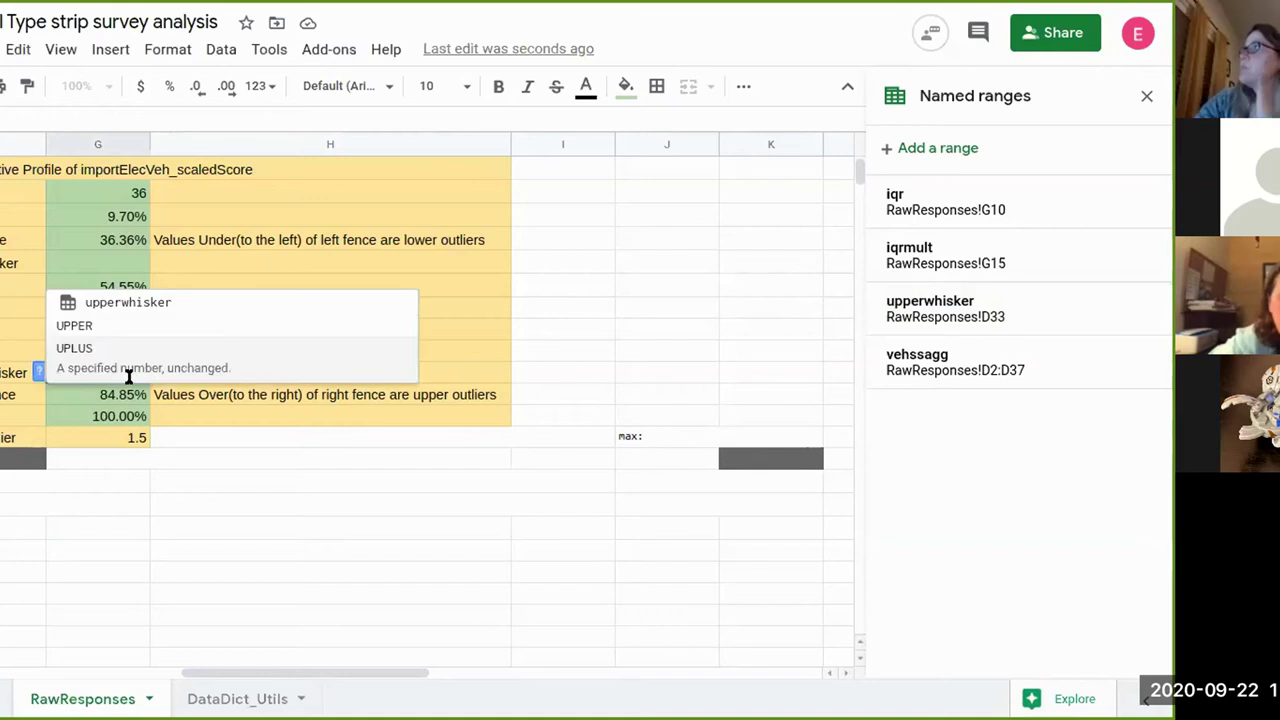
{"action": "key", "text": "Tab"}
{"action": "key", "text": "Return"}
- Compare the LeftFence value in G6 with the lowest scaled scores in column D to identify the lower outliers
{"action": "scroll", "coordinate": [104, 398], "scroll_direction": "left", "scroll_amount": 10}
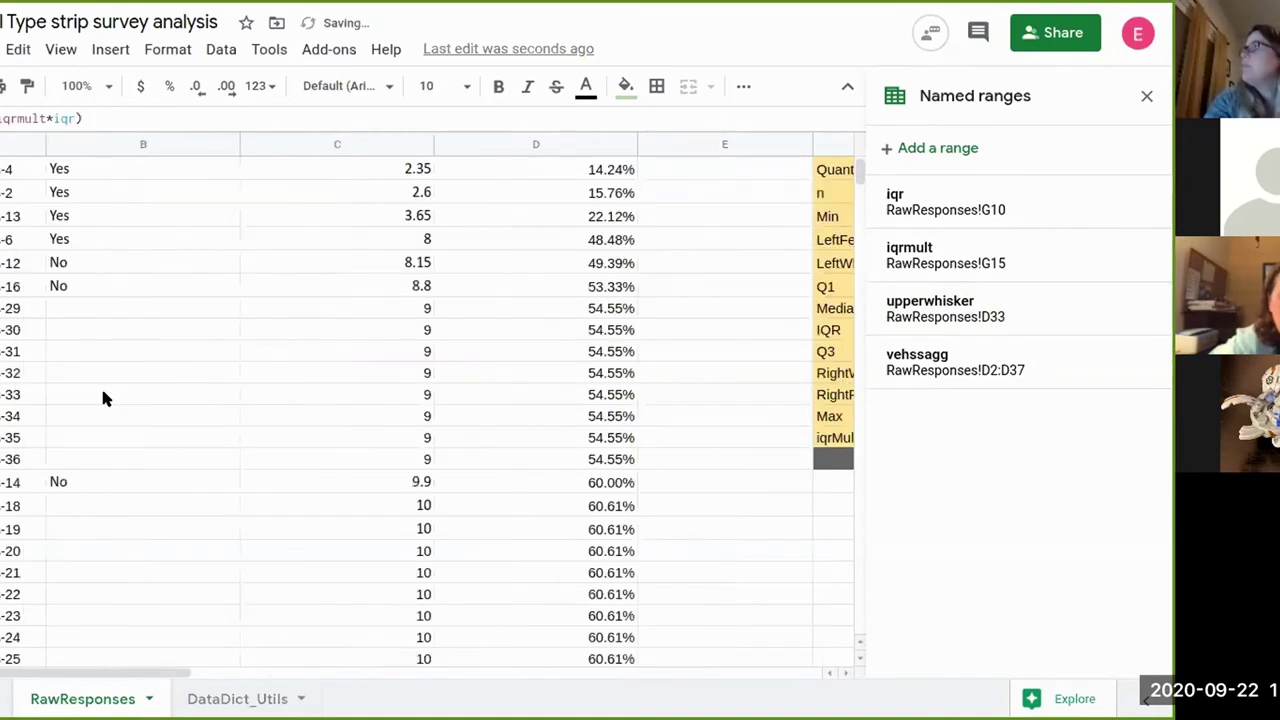
{"action": "scroll", "coordinate": [104, 398], "scroll_direction": "right", "scroll_amount": 6}
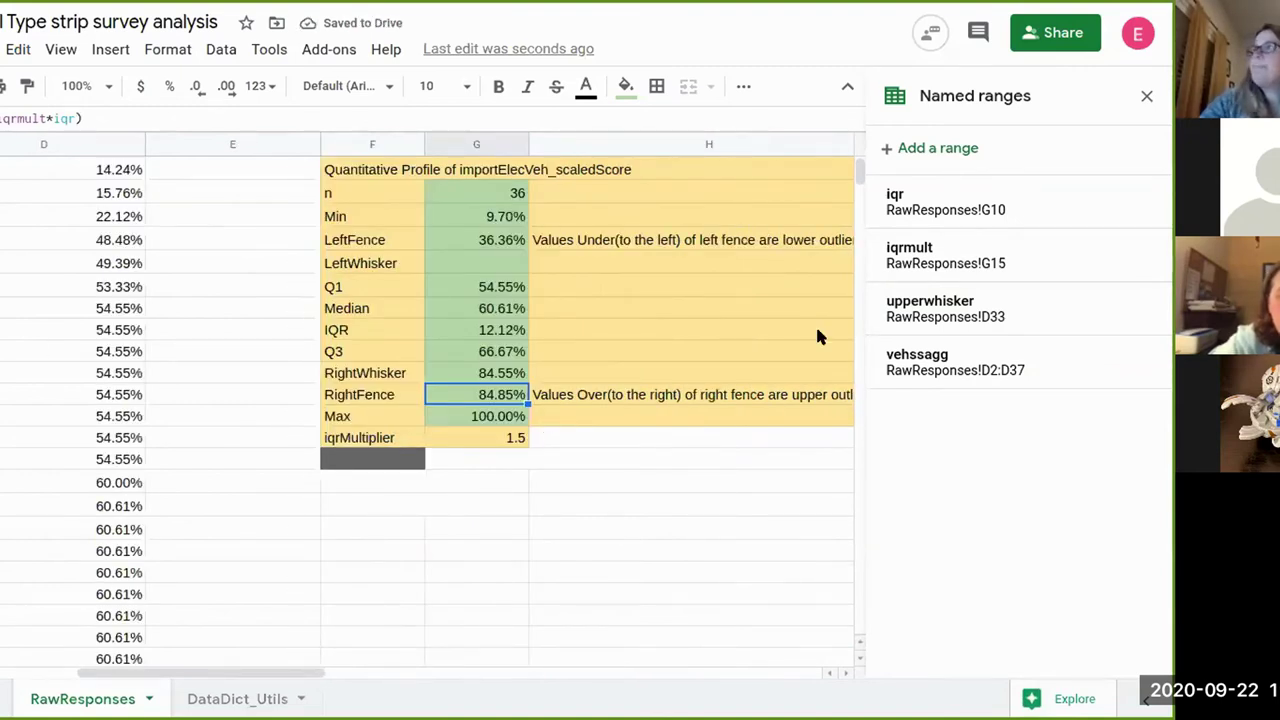
{"action": "scroll", "coordinate": [652, 362], "scroll_direction": "up", "scroll_amount": 1}
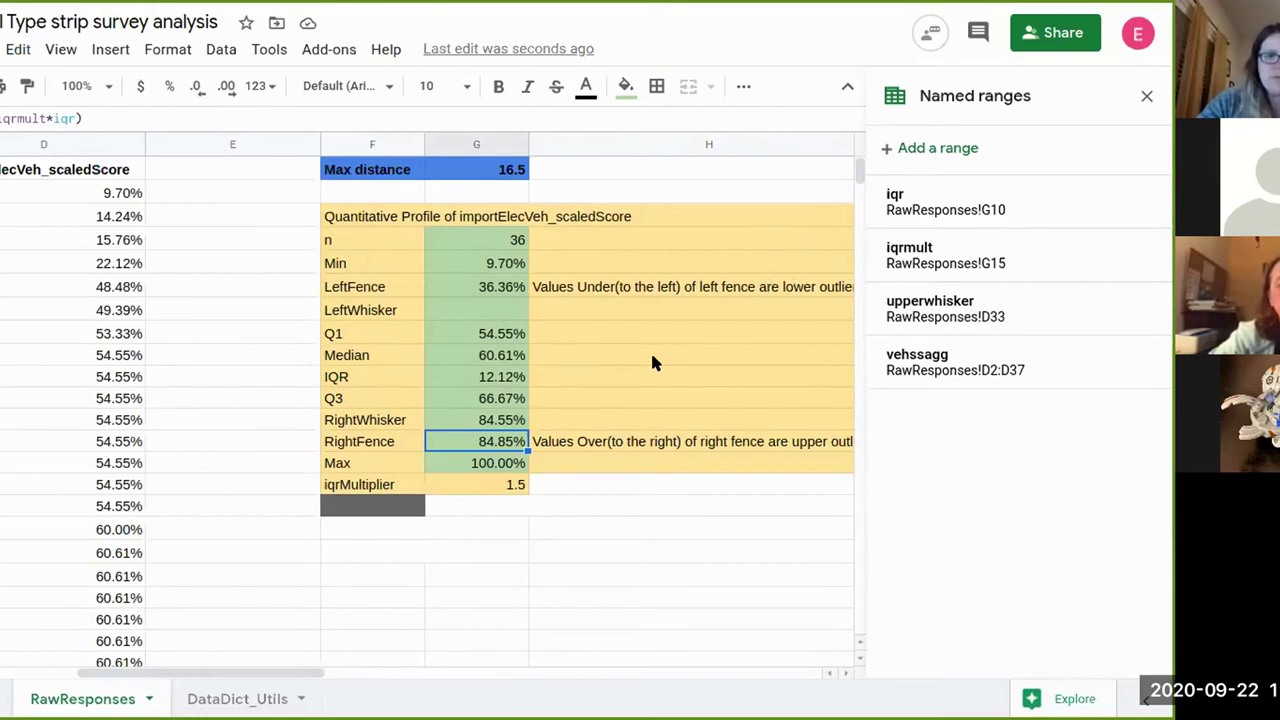
{"action": "scroll", "coordinate": [652, 362], "scroll_direction": "down", "scroll_amount": 1}
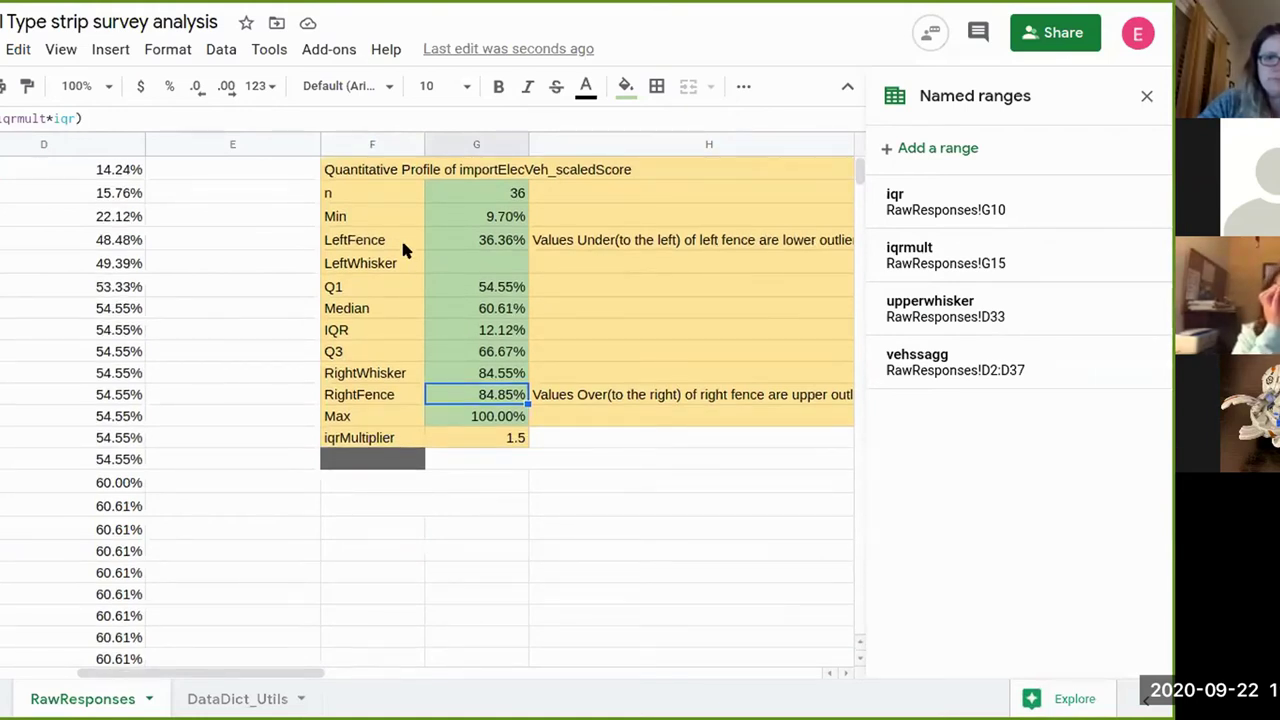
{"action": "left_click", "coordinate": [477, 240]}
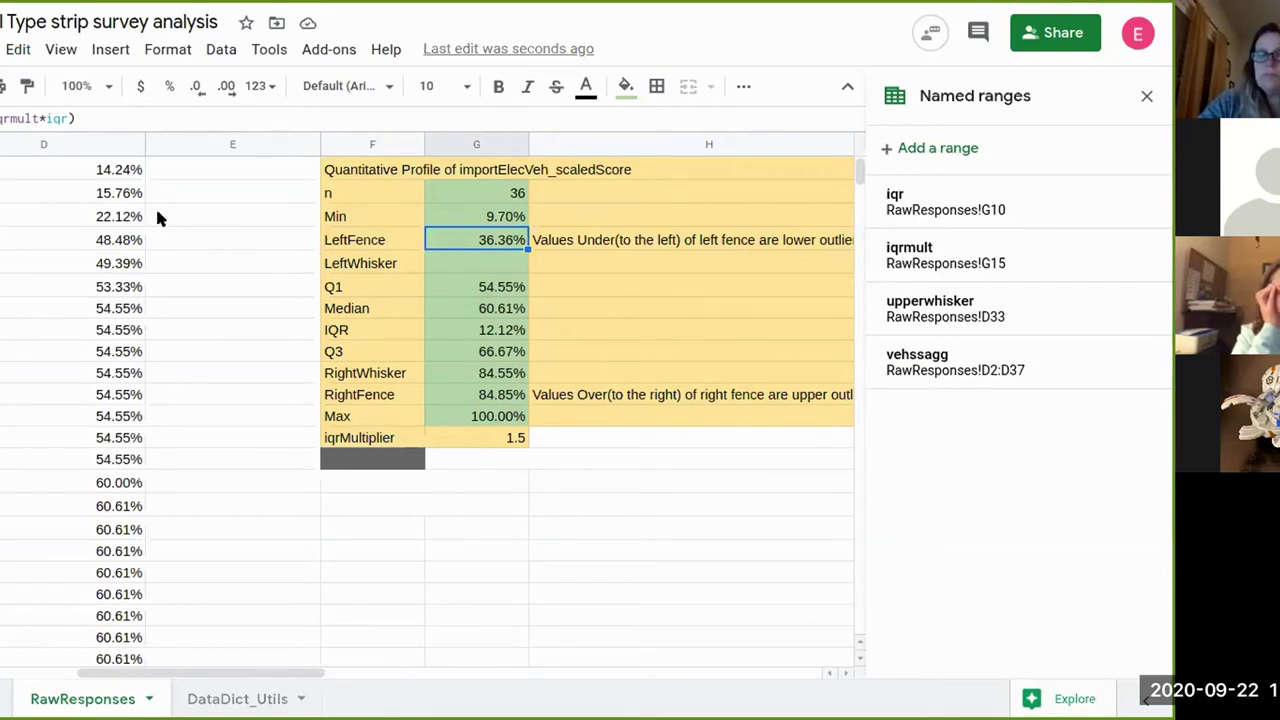
{"action": "scroll", "coordinate": [18, 283], "scroll_direction": "up", "scroll_amount": 1}
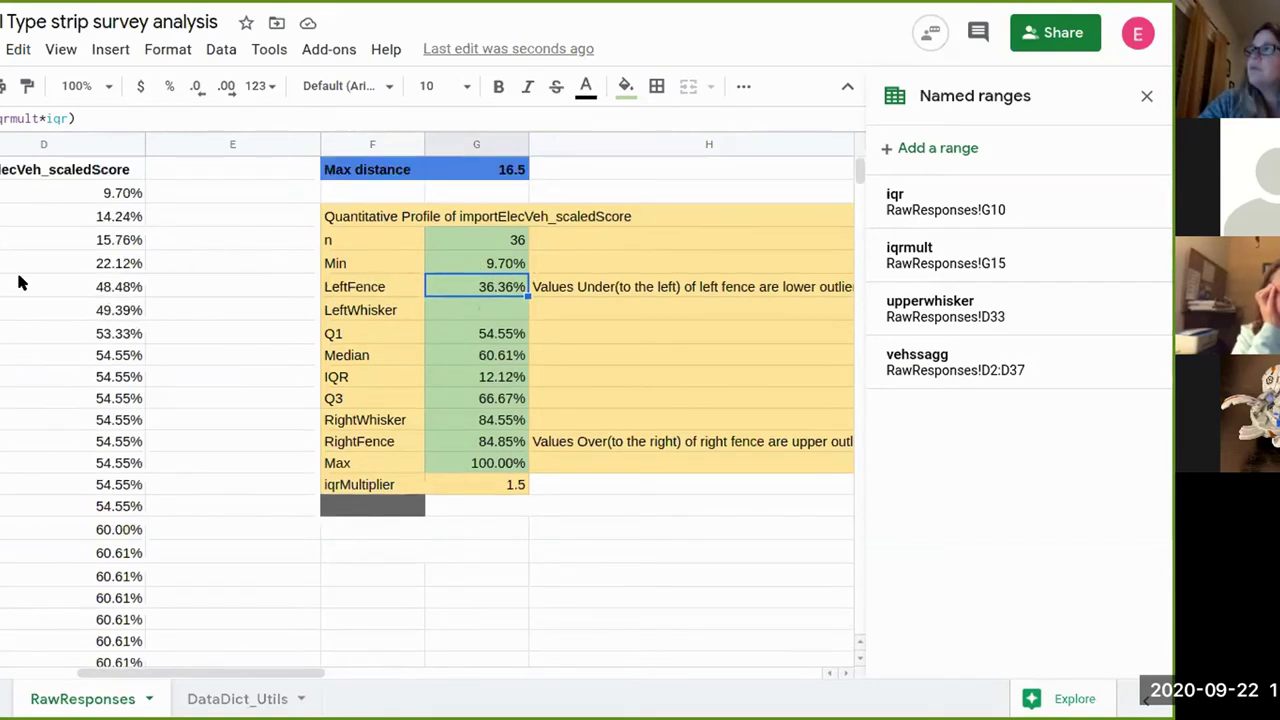
{"action": "left_click", "coordinate": [118, 287]}
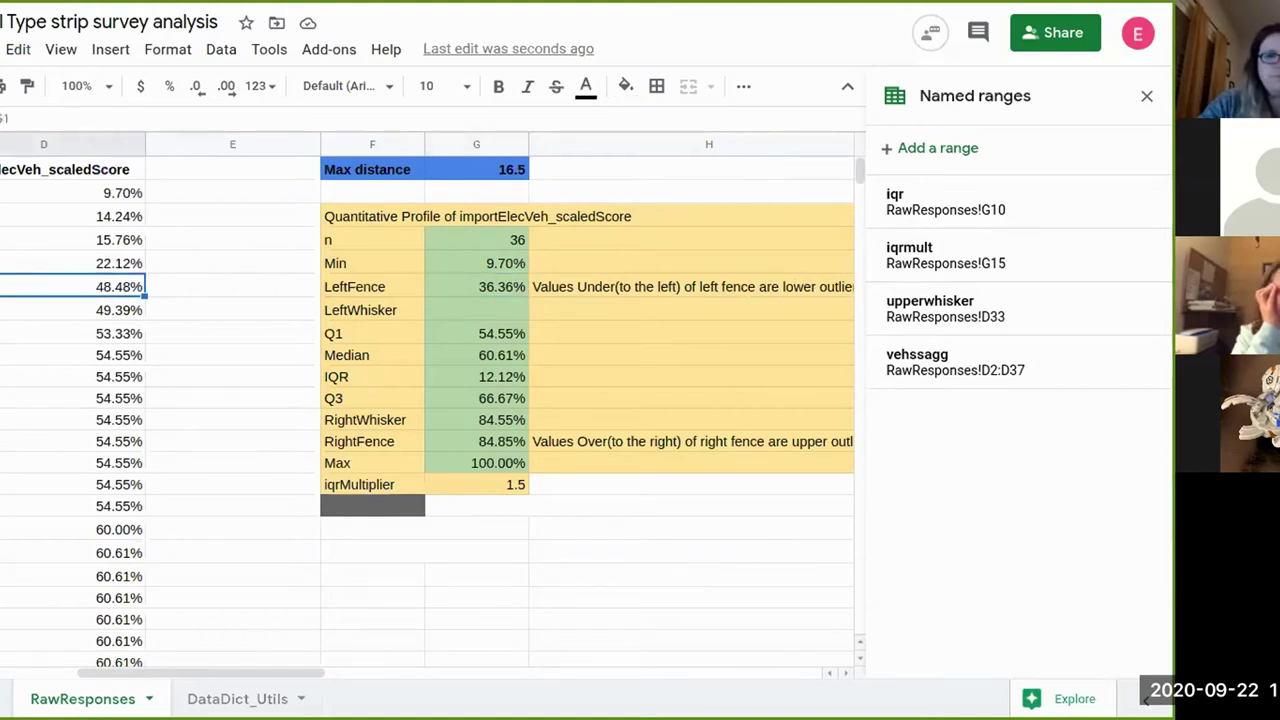
- Fill rows 2 to 5, whose scaled scores lie below the left fence, with light orange
{"action": "left_click_drag", "start_coordinate": [62, 268], "coordinate": [2, 192]}
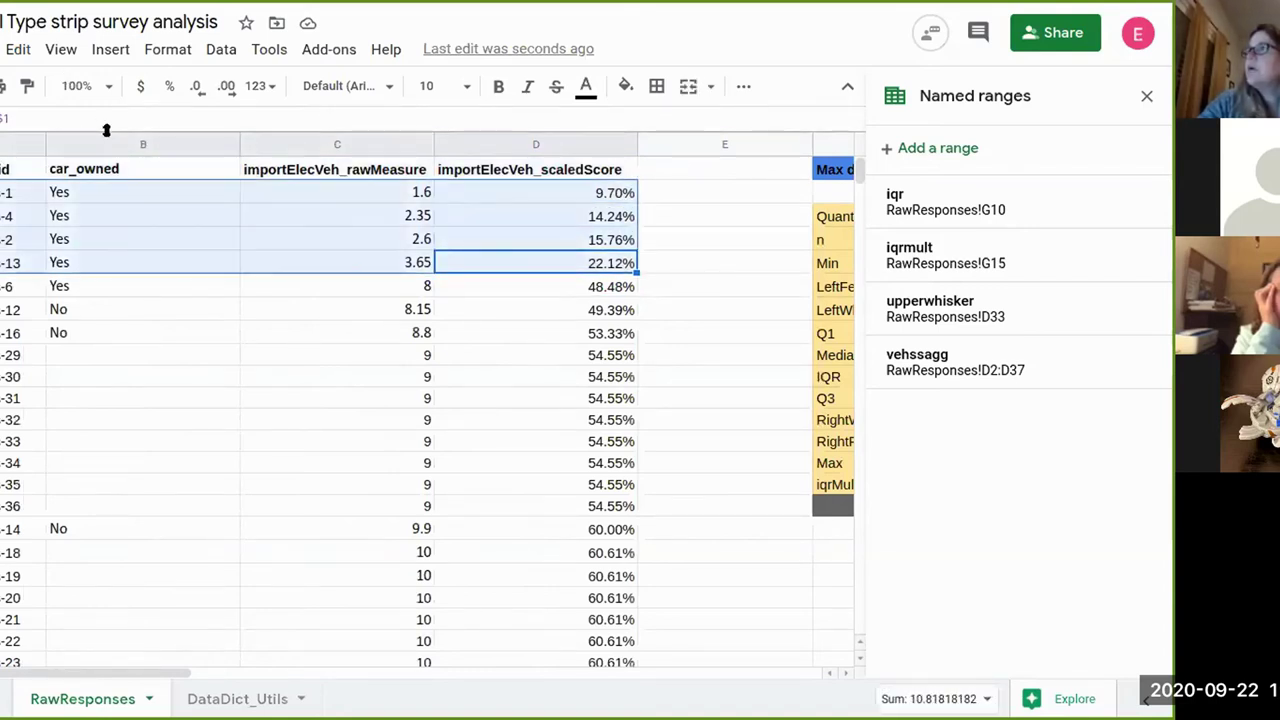
{"action": "left_click", "coordinate": [627, 88]}
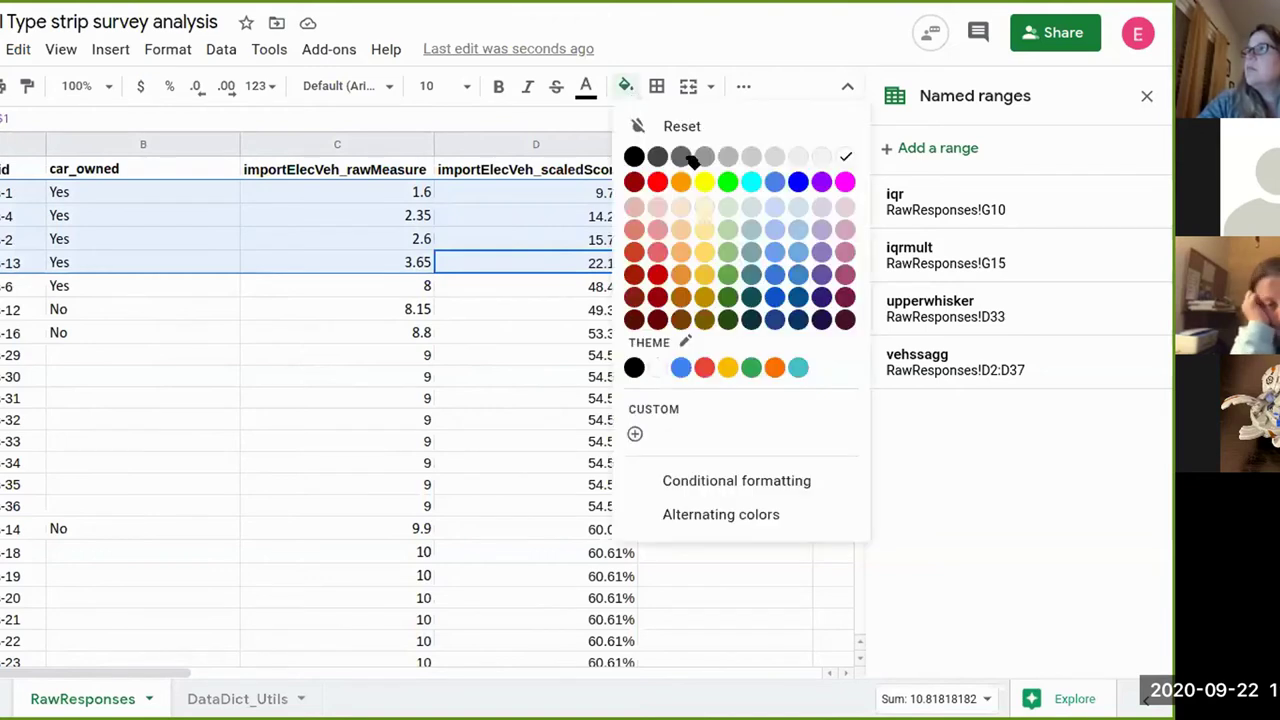
{"action": "left_click", "coordinate": [688, 231]}
{"action": "left_click", "coordinate": [496, 310]}
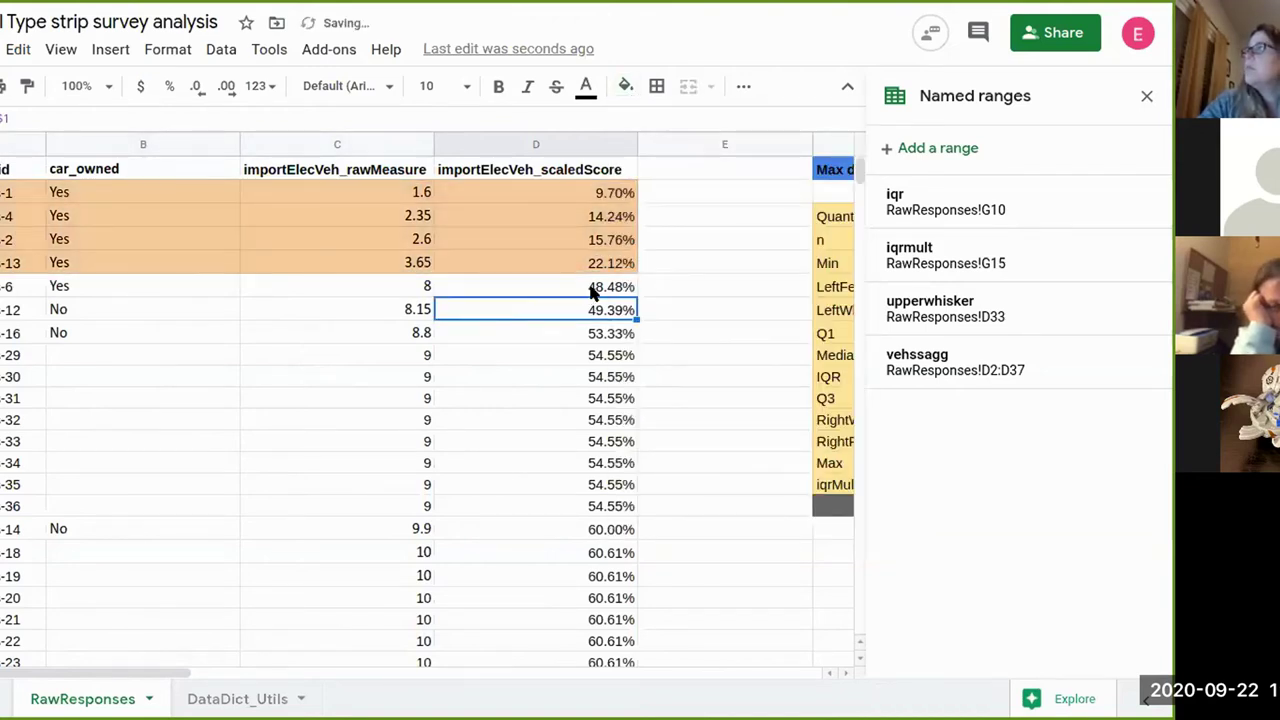
- Fill the lower outlier rows 2 to 5 with light red
{"action": "left_click_drag", "start_coordinate": [600, 262], "coordinate": [25, 192]}
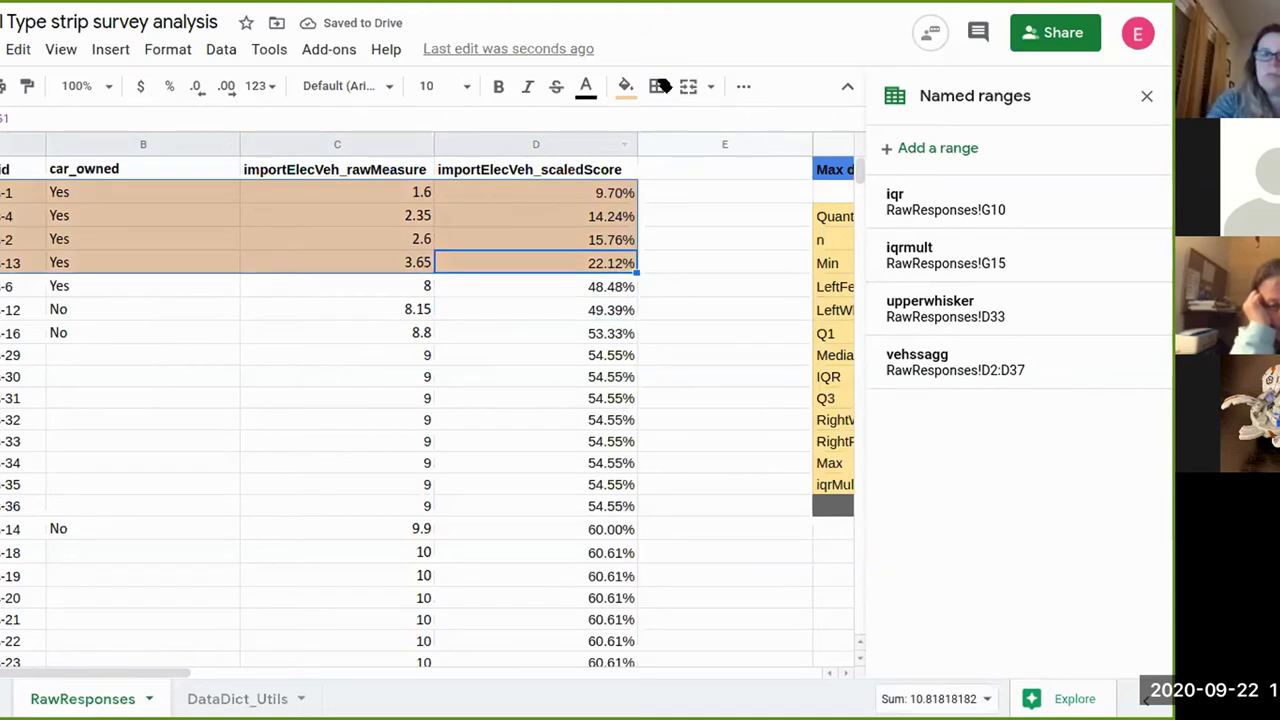
{"action": "left_click", "coordinate": [625, 86]}
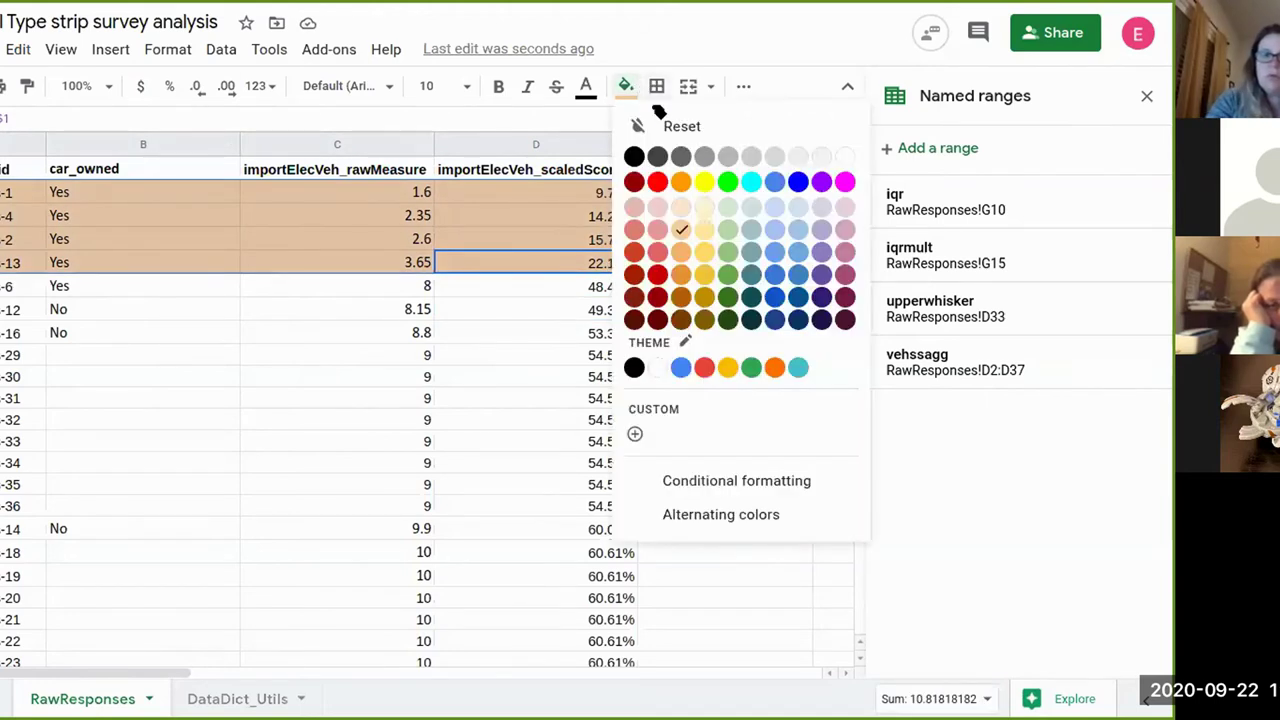
{"action": "left_click", "coordinate": [659, 231]}
{"action": "left_click", "coordinate": [620, 288]}
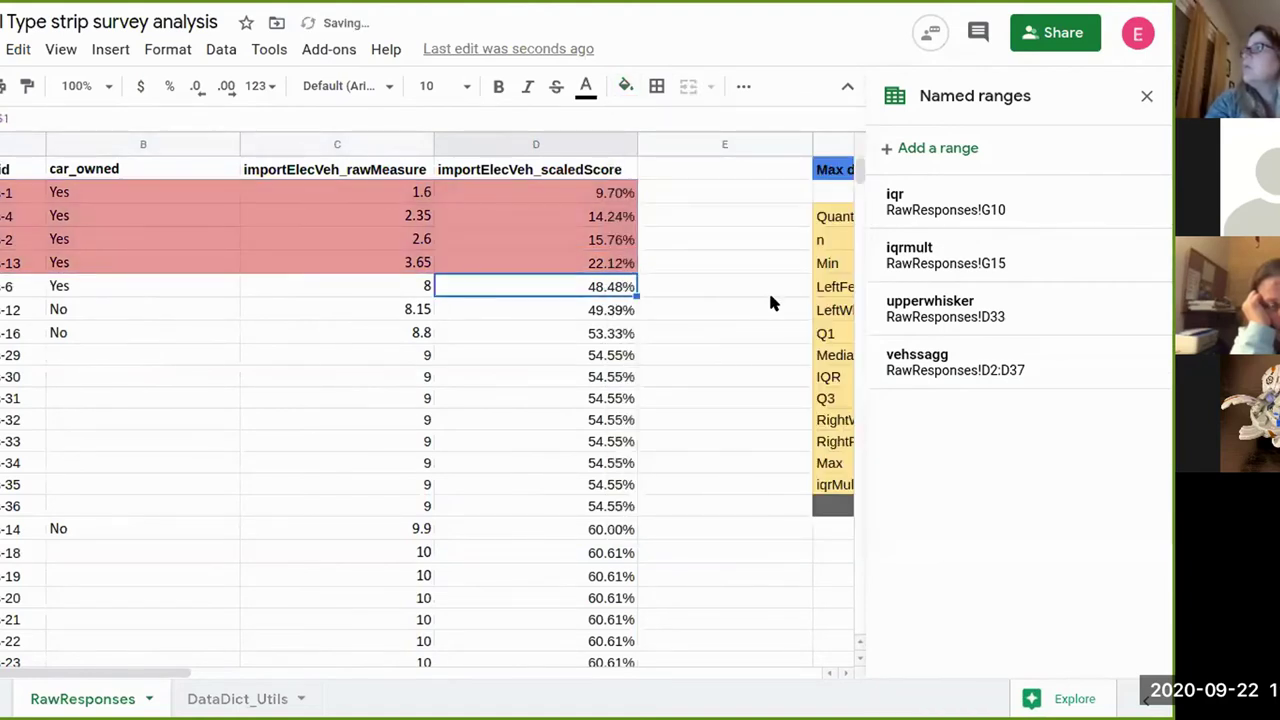
- Define a named range called lowerwhisker for D6, the lowest scaled score inside the left fence
{"action": "right_click", "coordinate": [577, 297]}
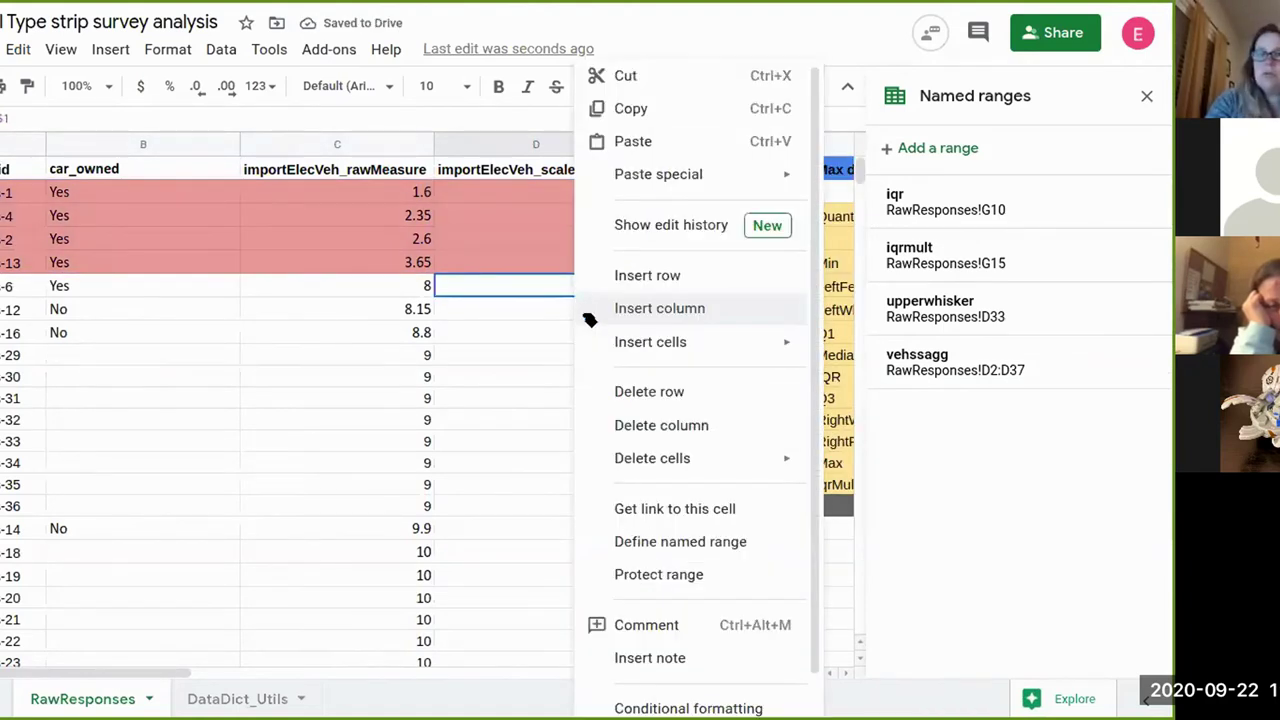
{"action": "left_click", "coordinate": [674, 542]}
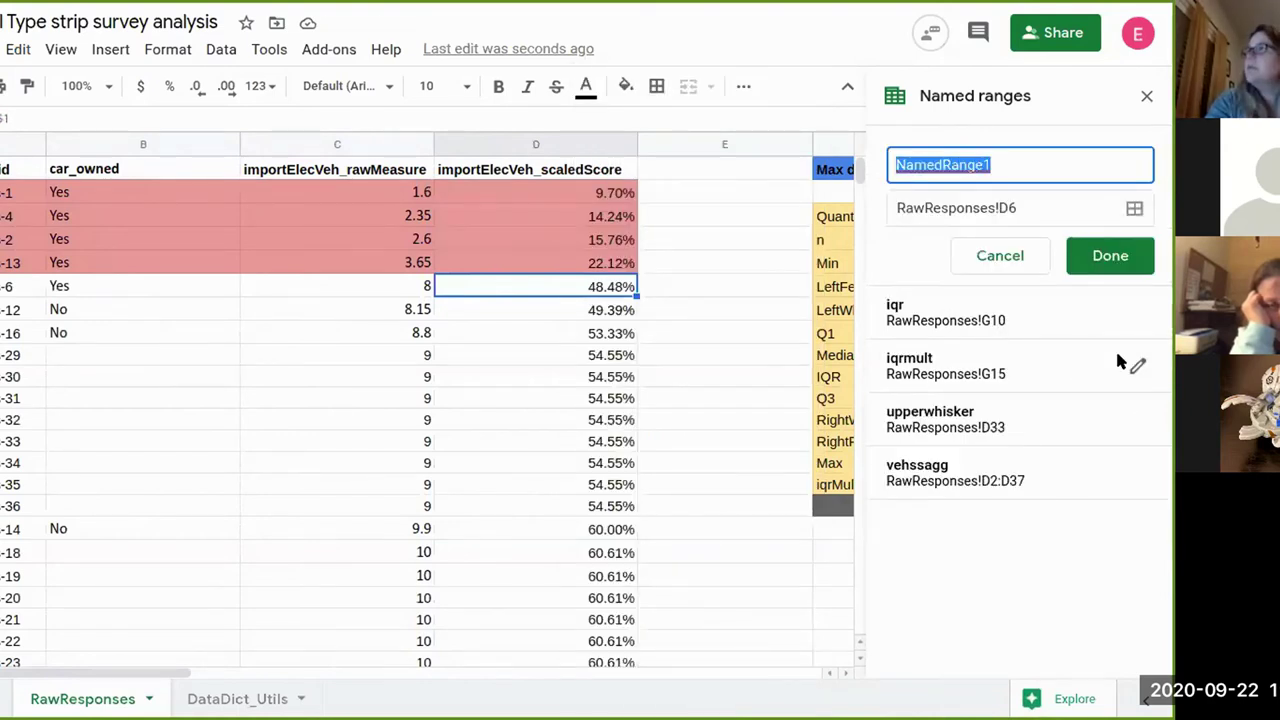
{"action": "type", "text": "lowerwhisker"}
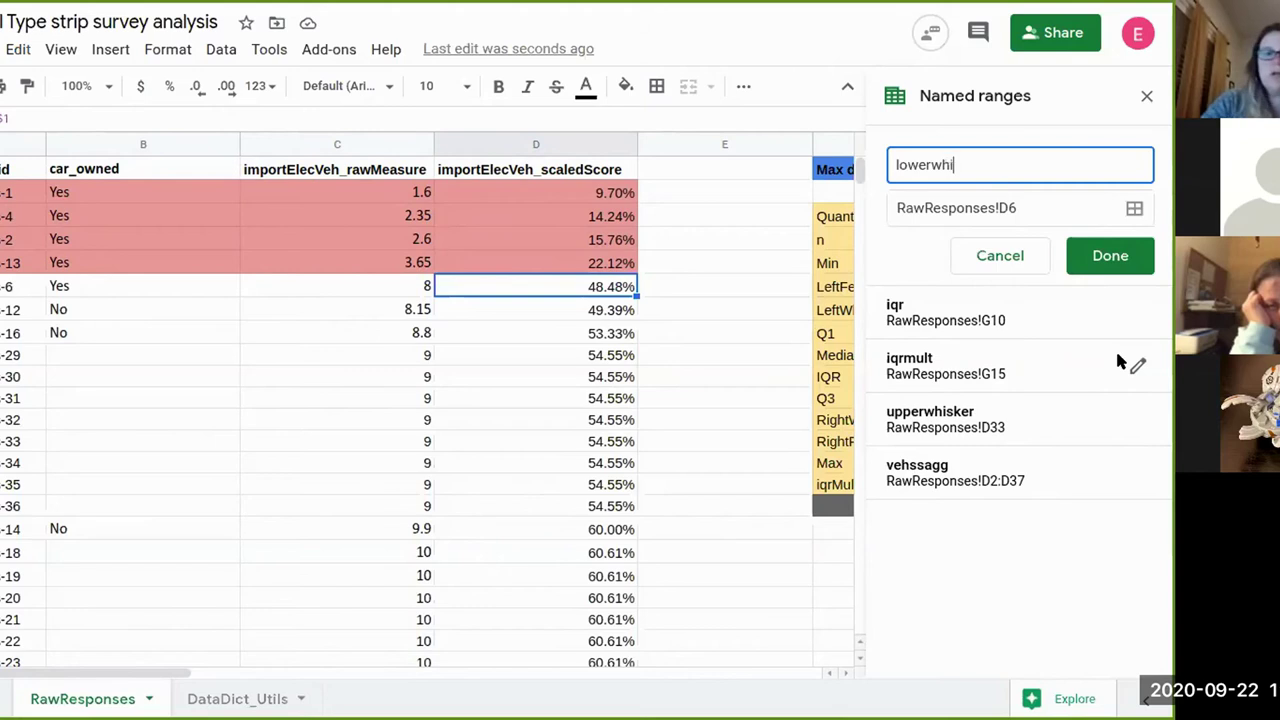
{"action": "key", "text": "Return"}
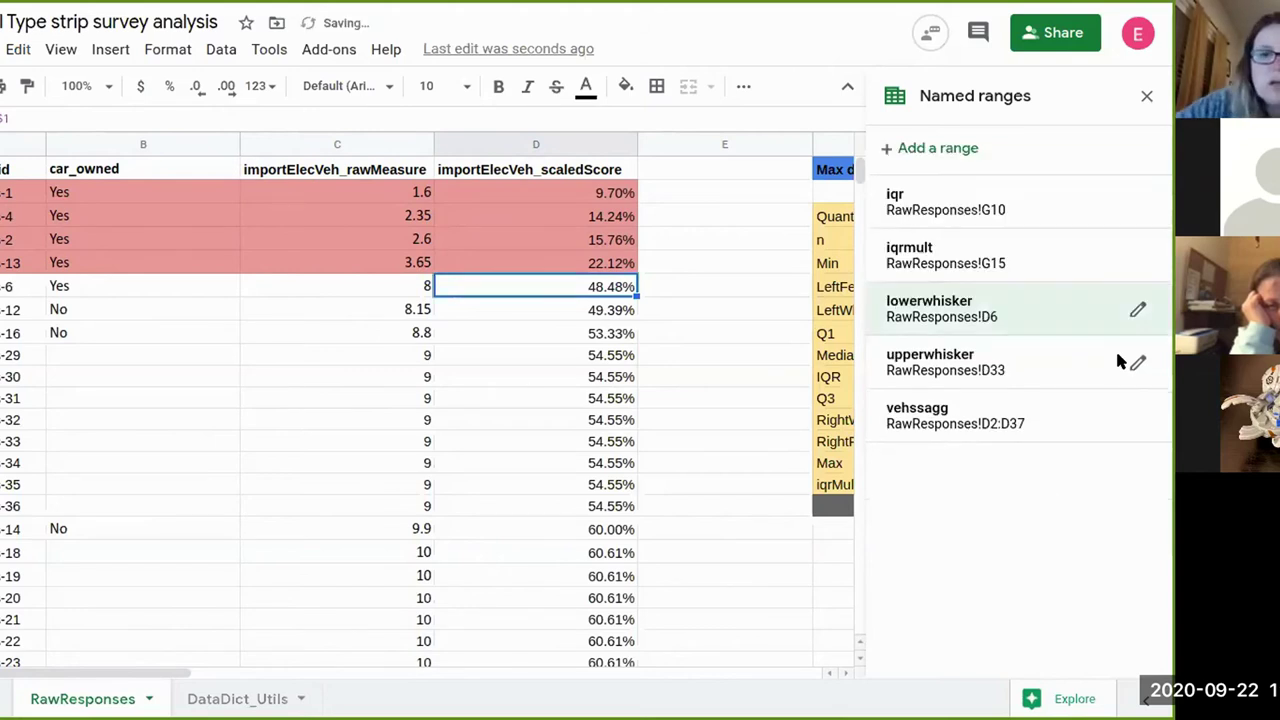
- Bring the quantitative profile into view and set the sheet zoom to 150%
{"action": "left_click", "coordinate": [674, 357]}
{"action": "scroll", "coordinate": [674, 357], "scroll_direction": "right", "scroll_amount": 3}
{"action": "left_click", "coordinate": [674, 357]}
{"action": "key", "text": "Right"}
{"action": "key", "text": "Right"}
{"action": "key", "text": "Left"}
{"action": "key", "text": "Left"}
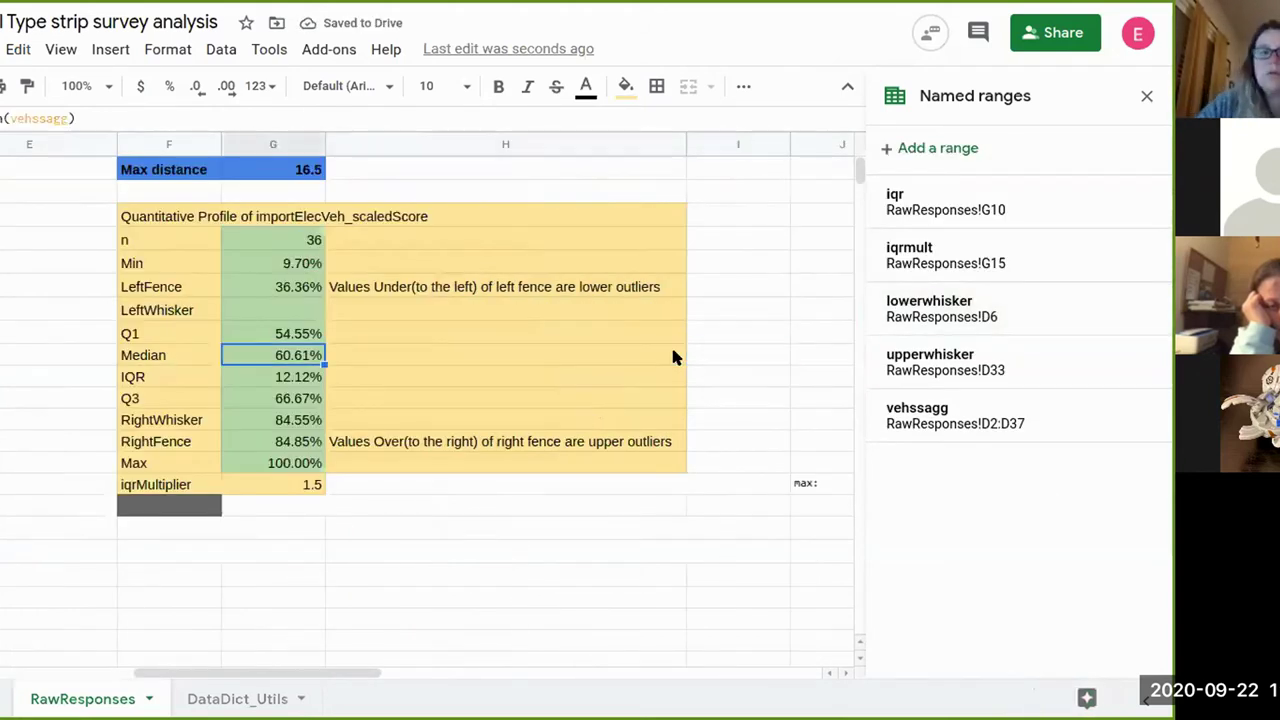
{"action": "key", "text": "Left"}
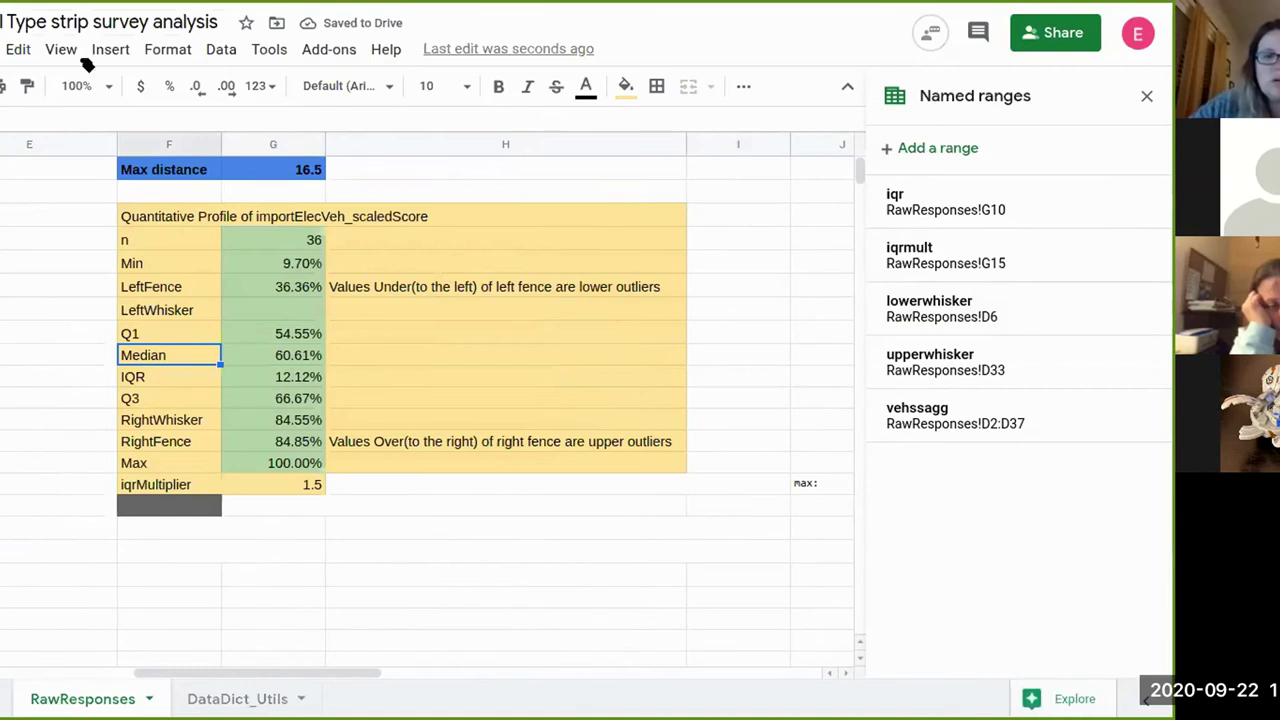
{"action": "left_click", "coordinate": [60, 49]}
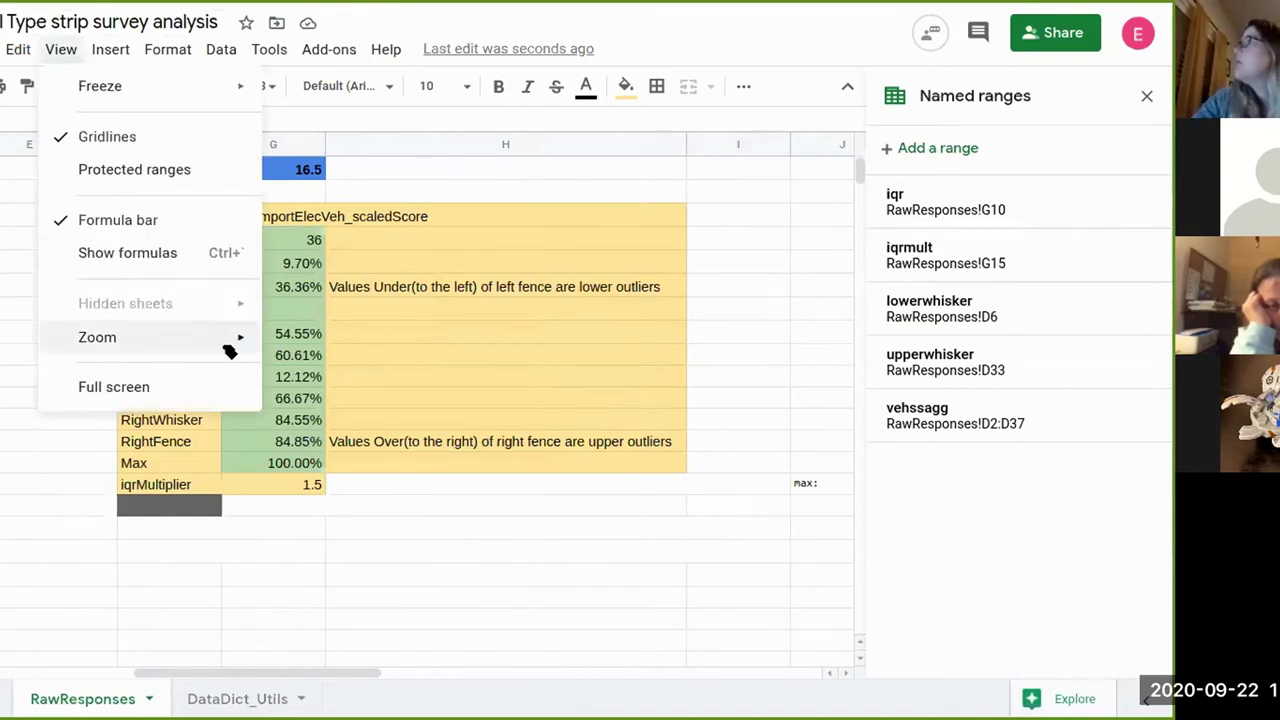
{"action": "mouse_move", "coordinate": [213, 346]}
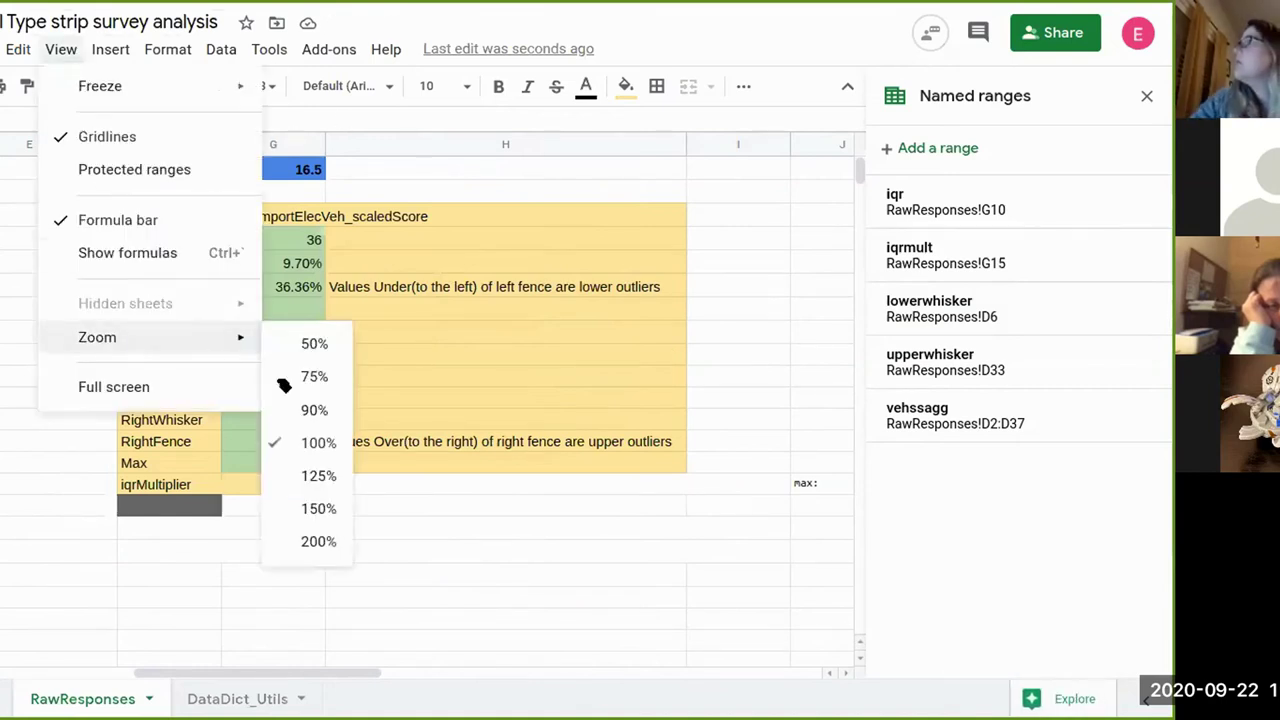
{"action": "left_click", "coordinate": [318, 512]}
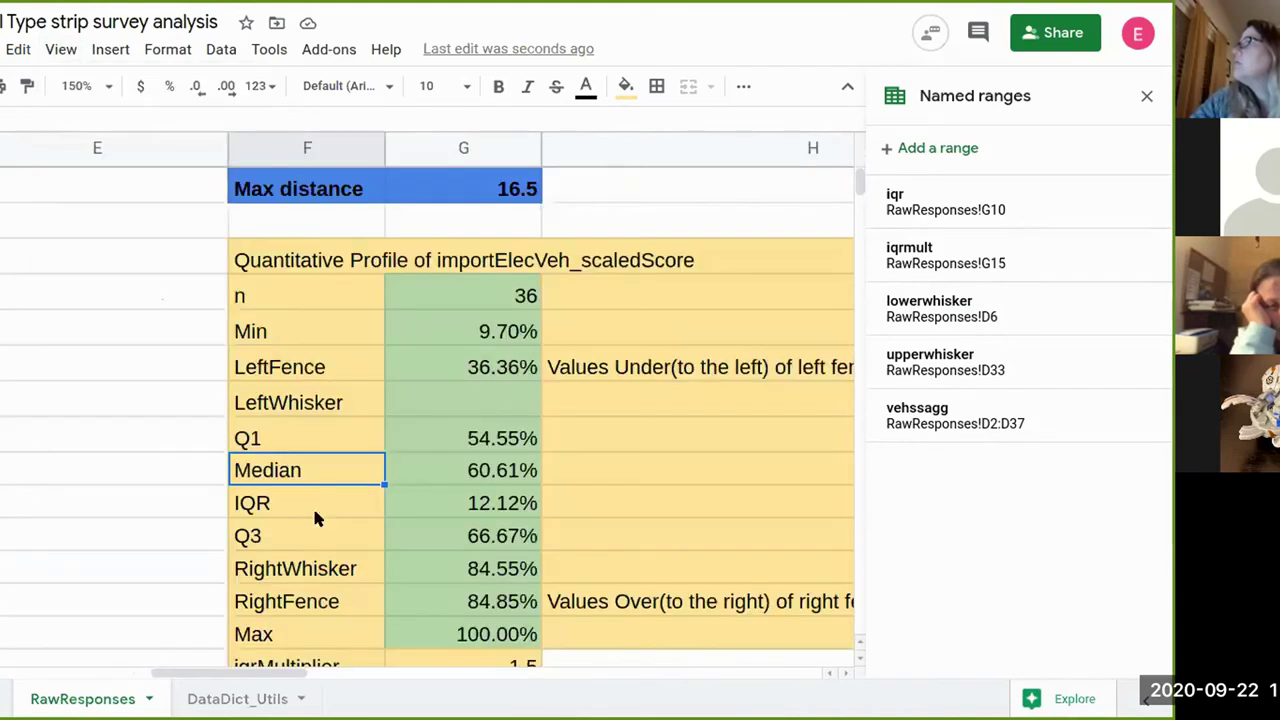
- Set the LeftWhisker value in G7 to the formula =lowerwhisker
{"action": "left_click", "coordinate": [488, 404]}
{"action": "type", "text": "=lower"}
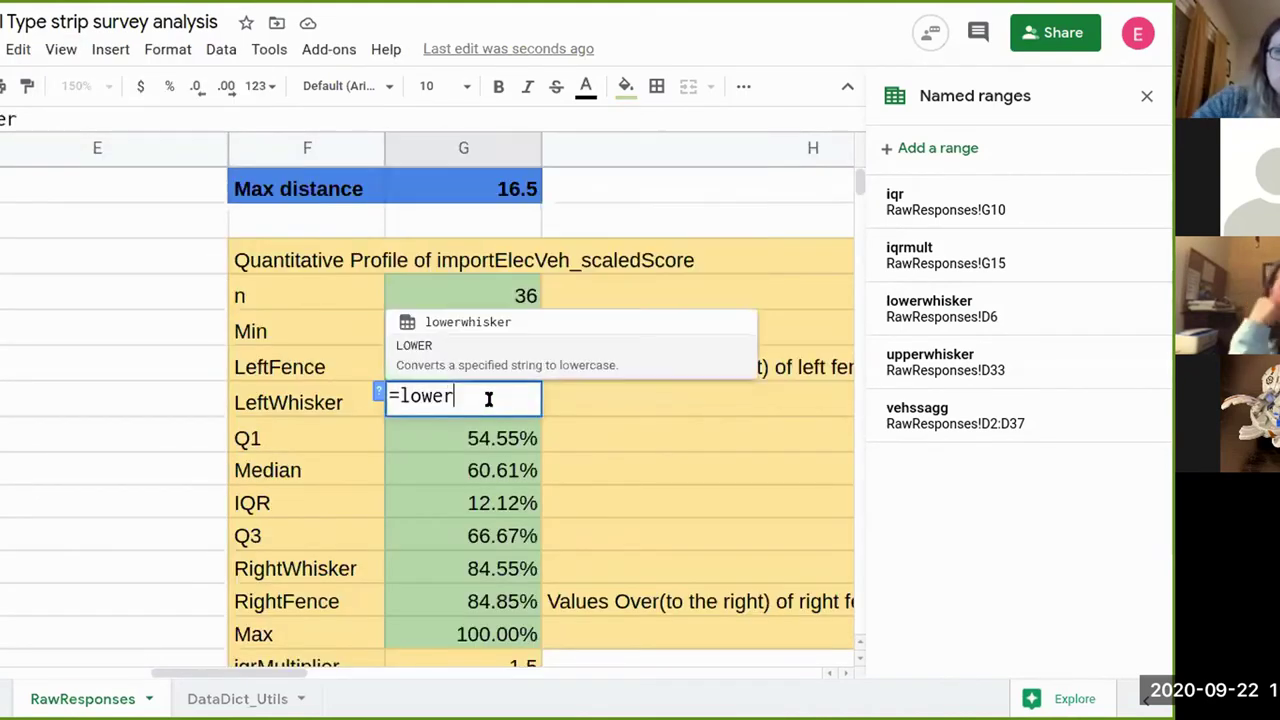
{"action": "key", "text": "Tab"}
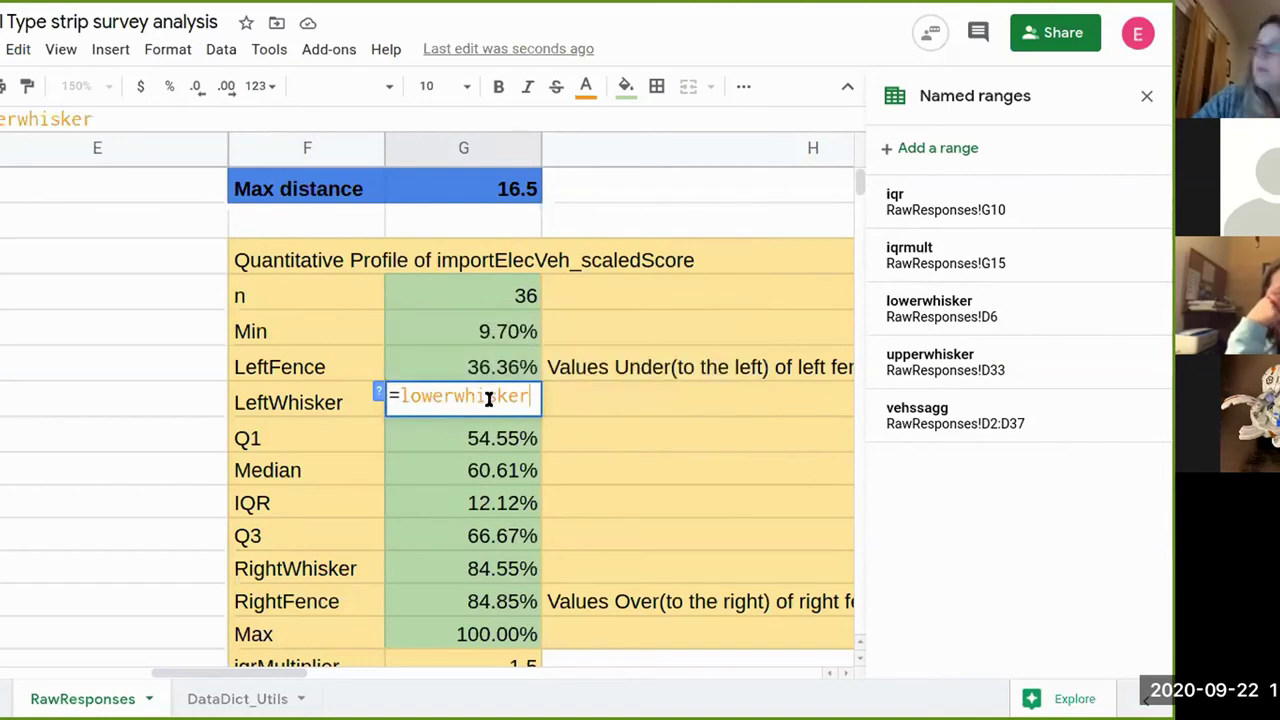
{"action": "key", "text": "Return"}
- Annotate the LeftWhisker row in H7 with the note: The lowest value "inside the fence" (to the right of fence)
{"action": "key", "text": "Right"}
{"action": "left_click", "coordinate": [488, 404]}
{"action": "type", "text": "The lowest value "}
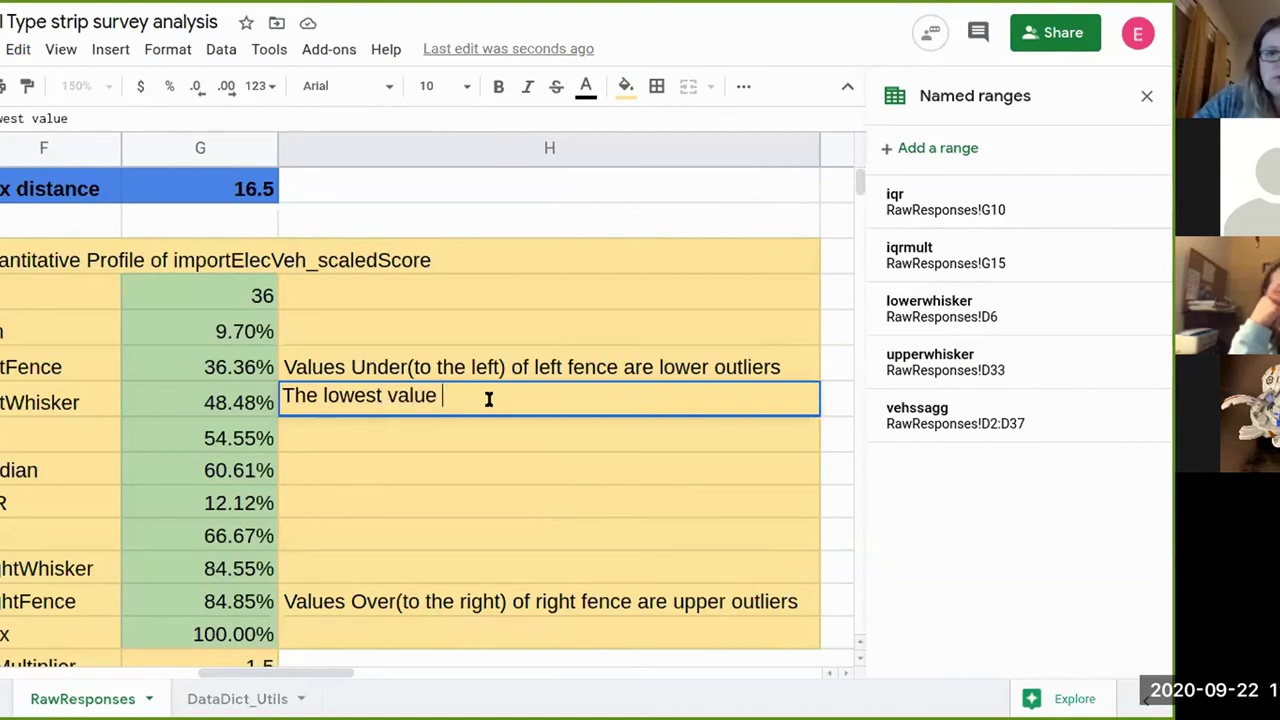
{"action": "type", "text": "\"inside the fence"}
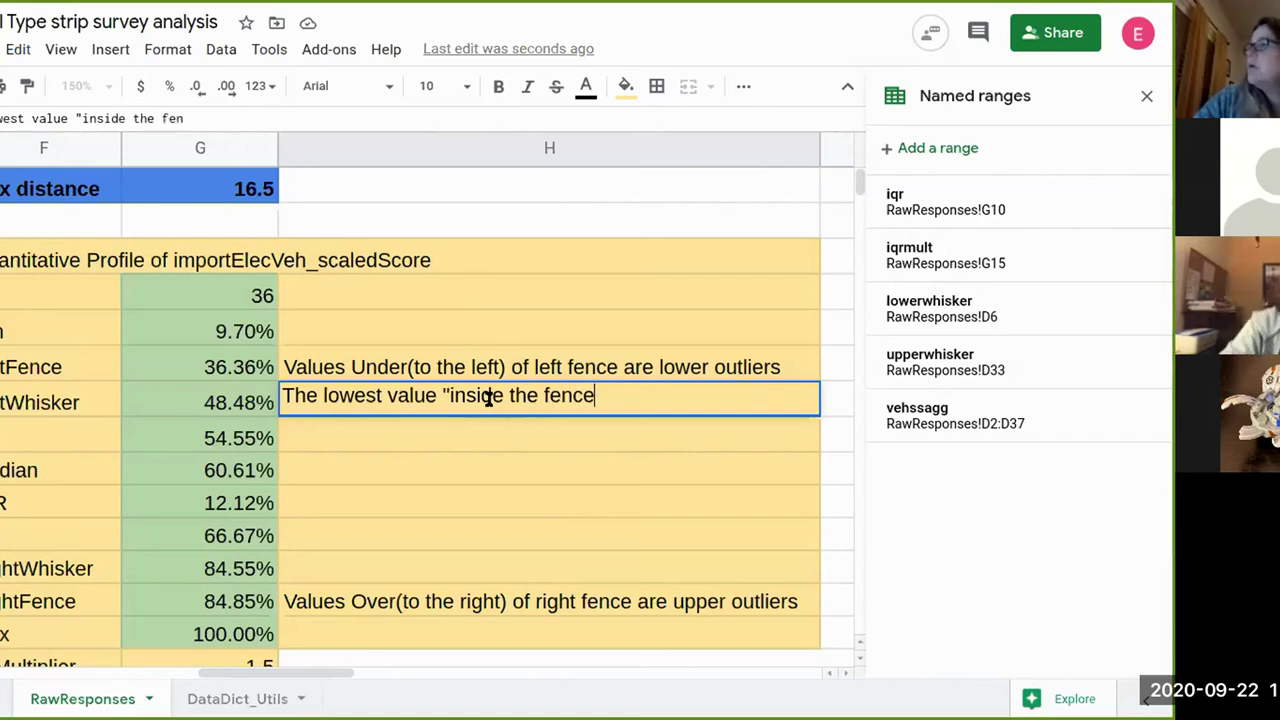
{"action": "type", "text": "\" or"}
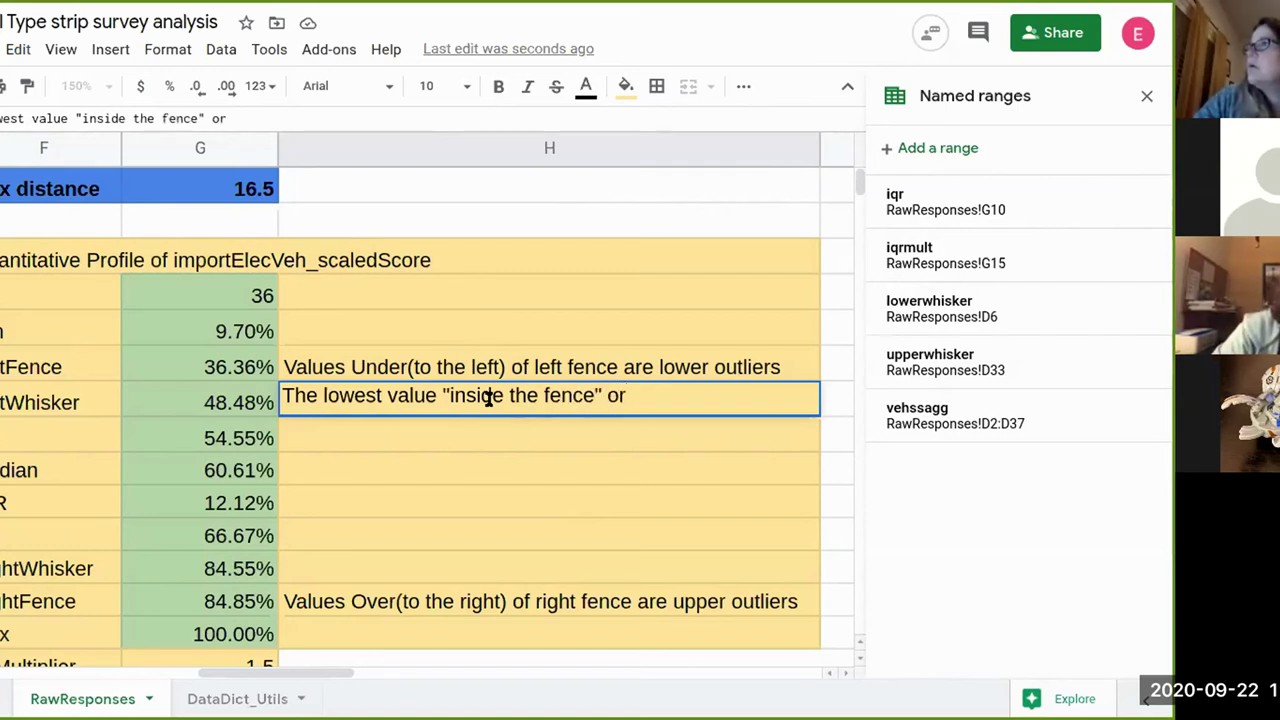
{"action": "key", "text": "BackSpace"}
{"action": "key", "text": "BackSpace"}
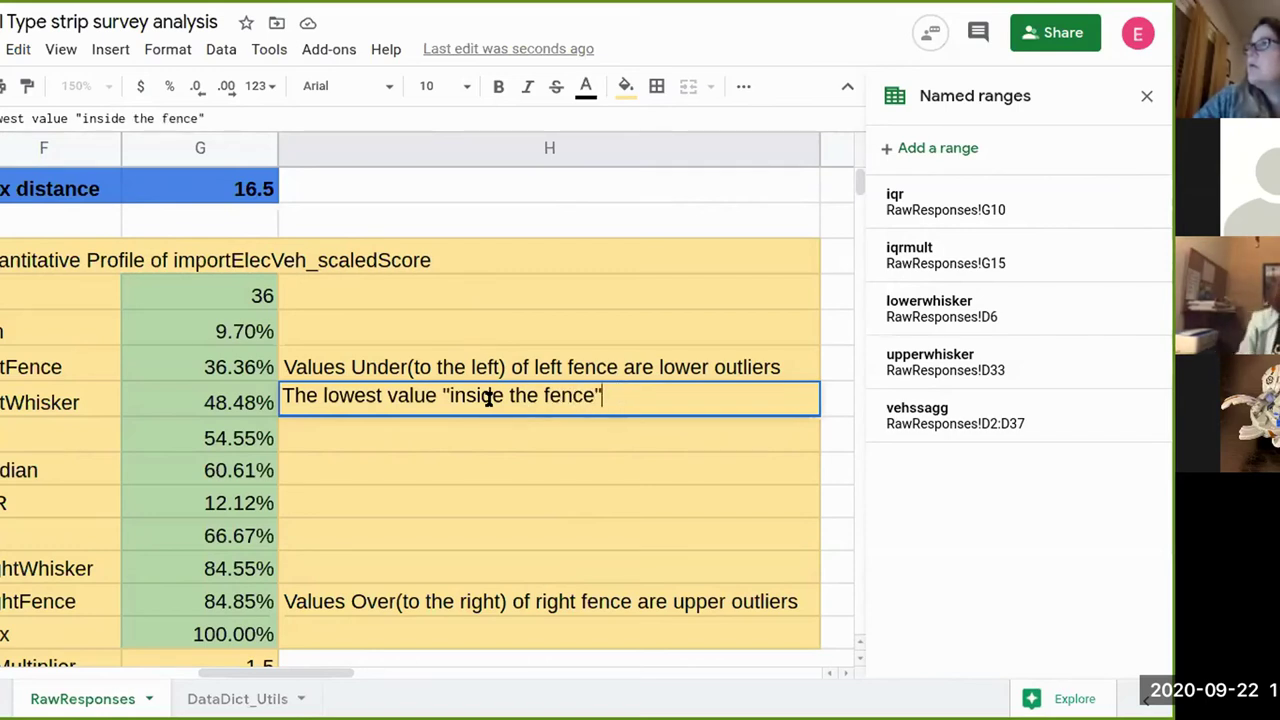
{"action": "type", "text": "the r"}
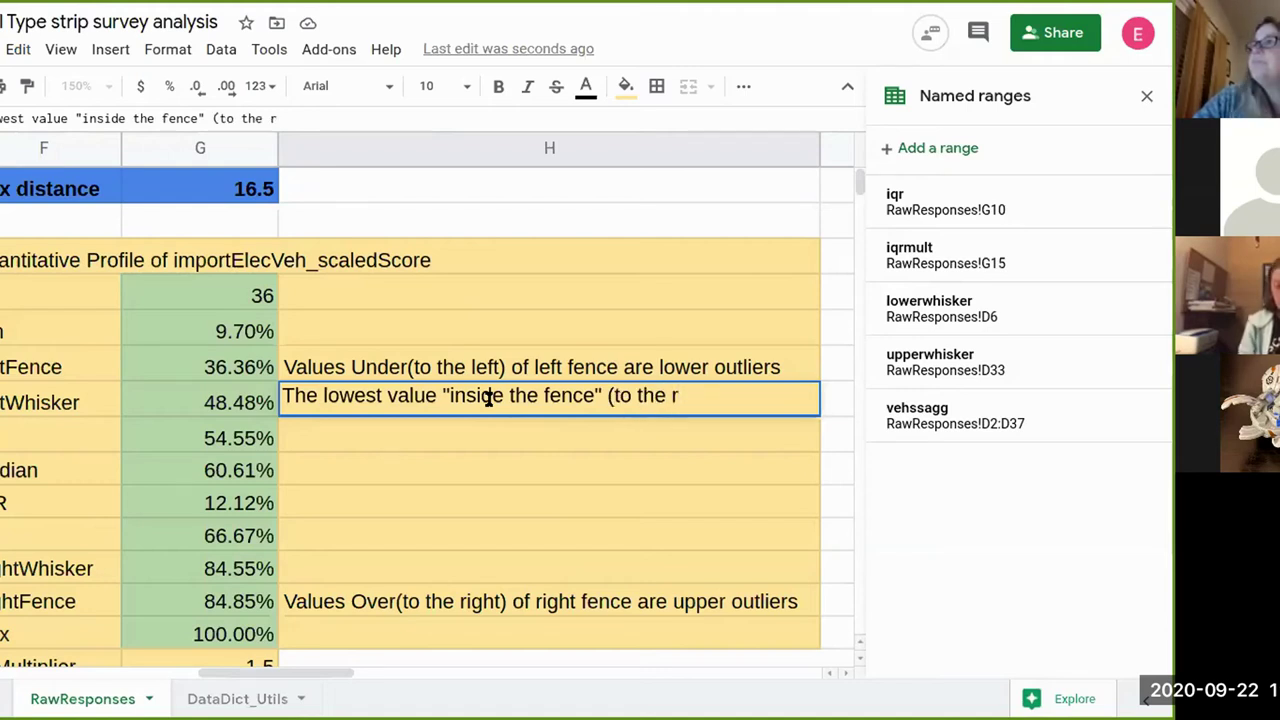
{"action": "type", "text": "ight of "}
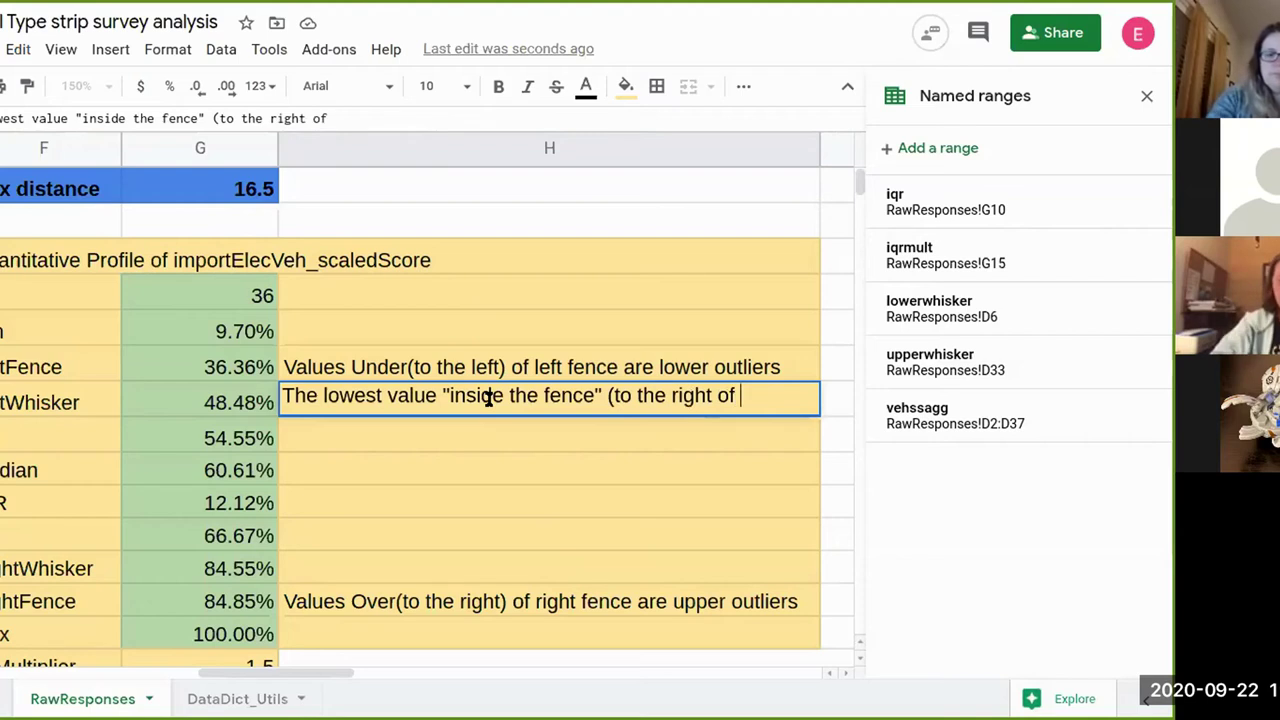
{"action": "type", "text": "fence)"}
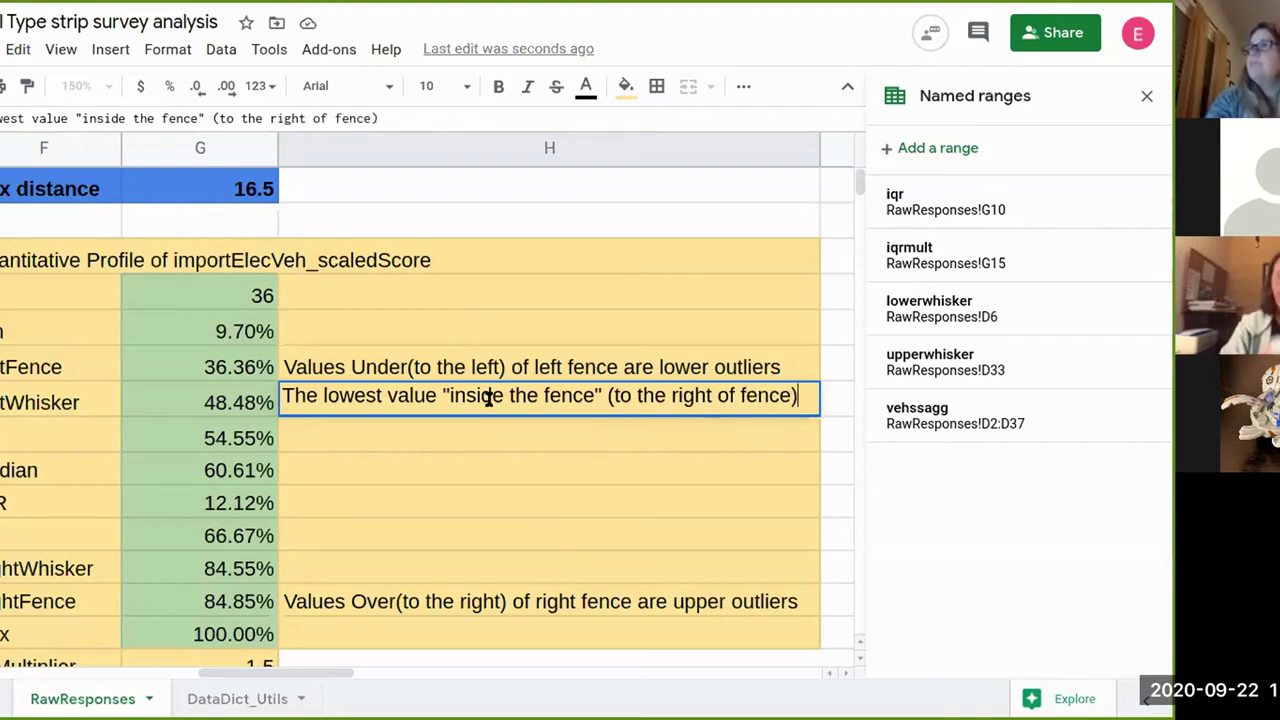
{"action": "key", "text": "Return"}
- Annotate the RightWhisker row in H12 with the note: The largest value "inside the fence" (to the left of upper fence)
{"action": "key", "text": "Down"}
{"action": "key", "text": "Down"}
{"action": "key", "text": "Down"}
{"action": "key", "text": "Down"}
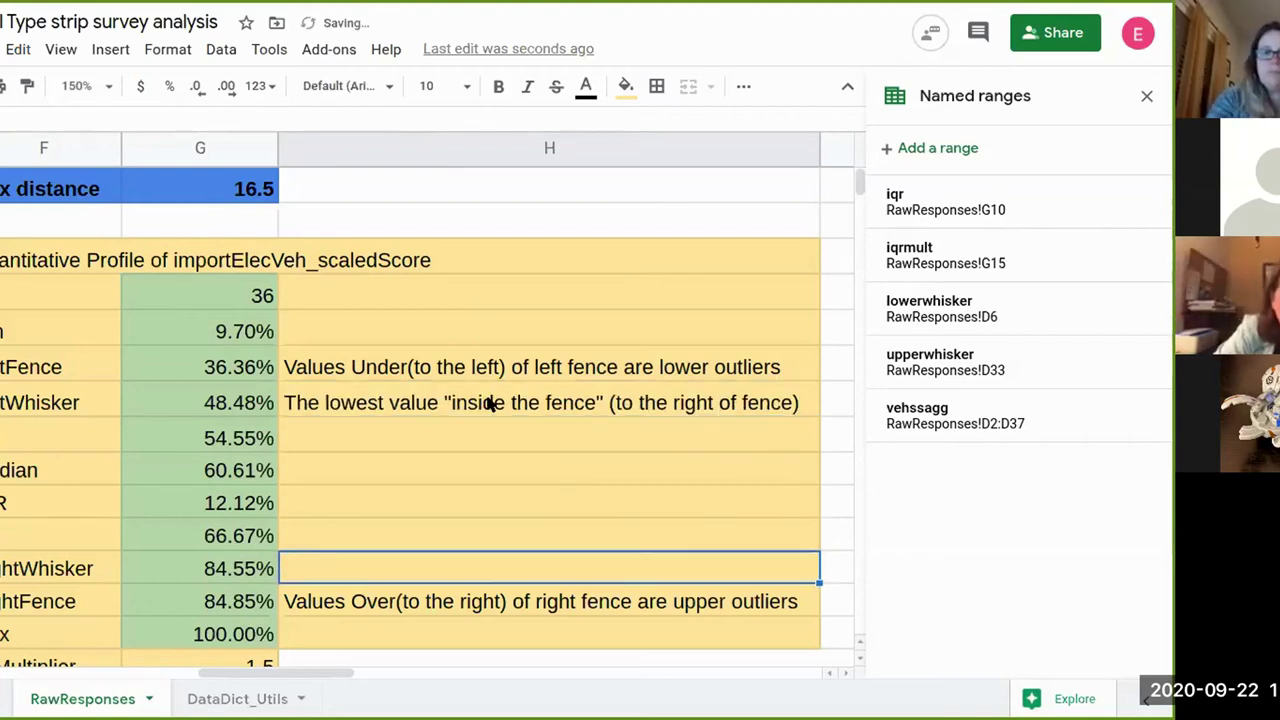
{"action": "type", "text": "The largest value "}
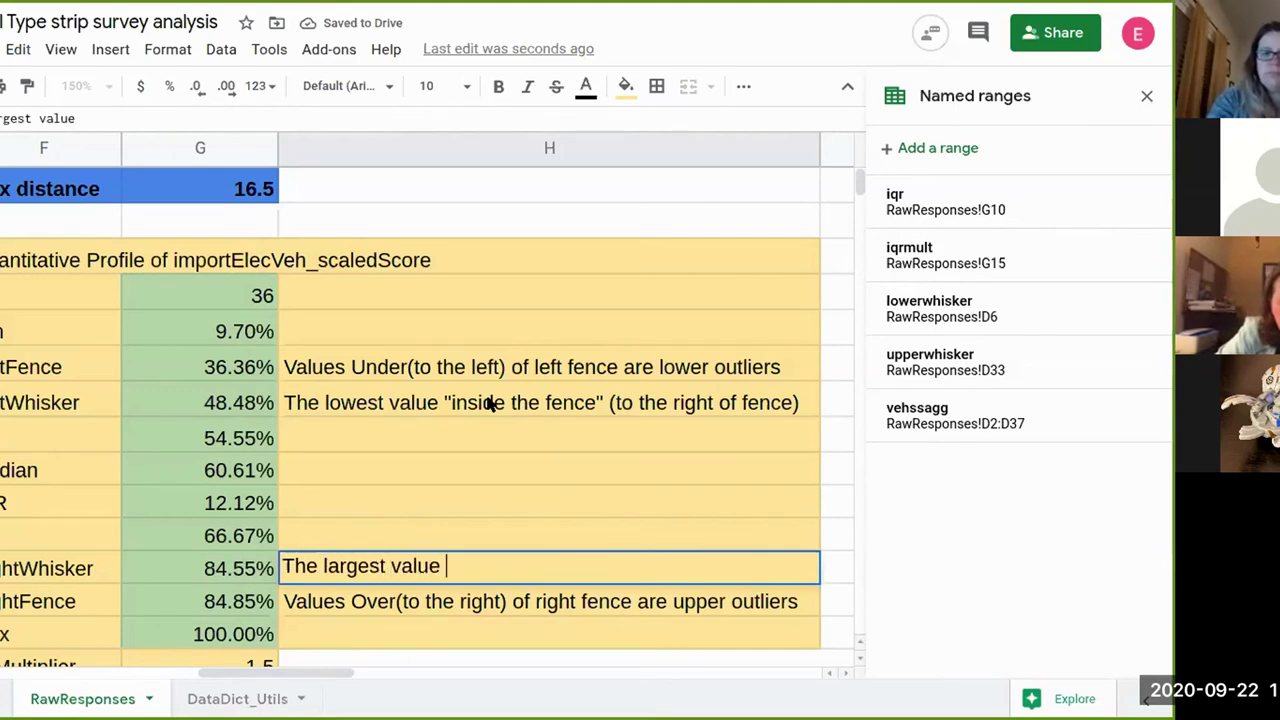
{"action": "type", "text": "\"insi"}
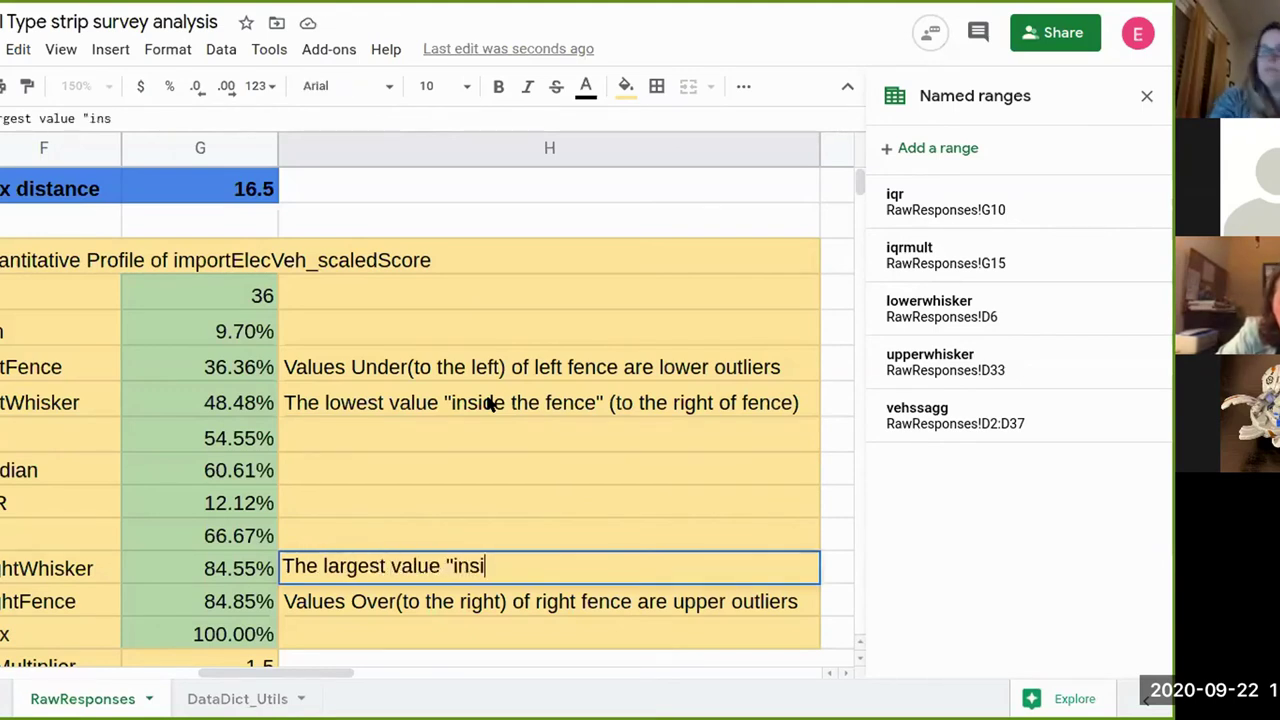
{"action": "type", "text": "de the fence"}
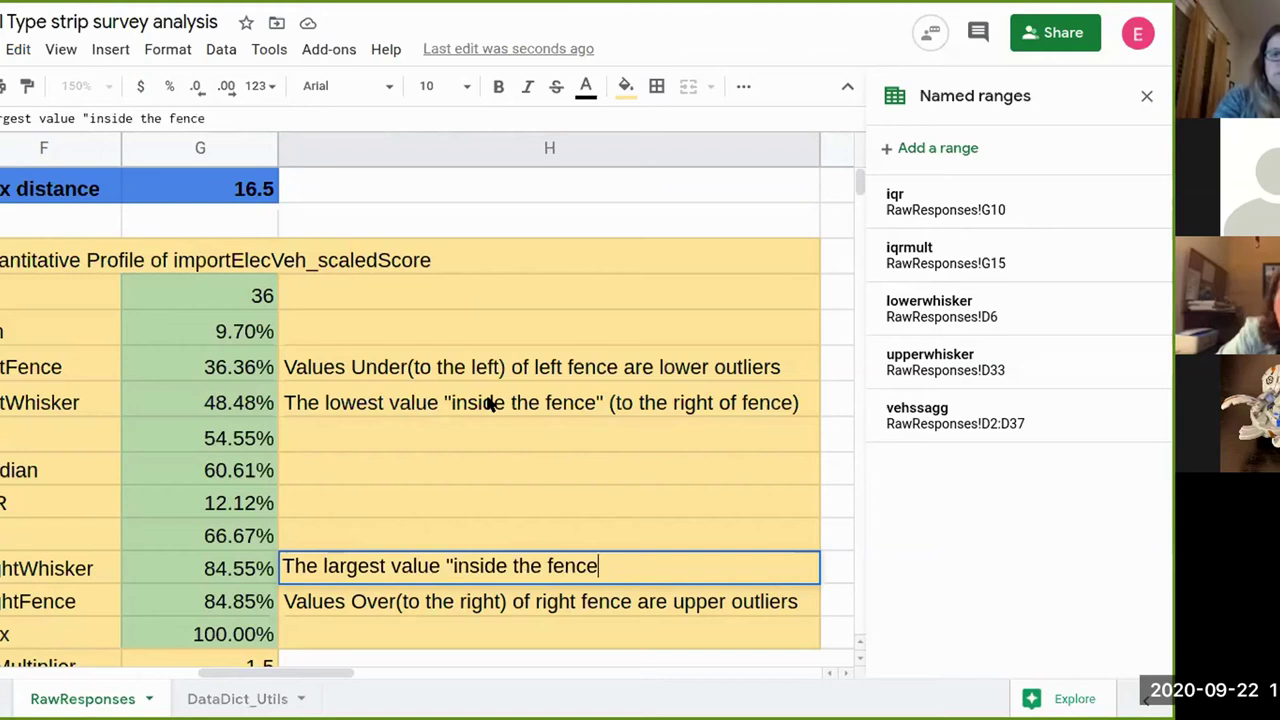
{"action": "type", "text": "\" (to"}
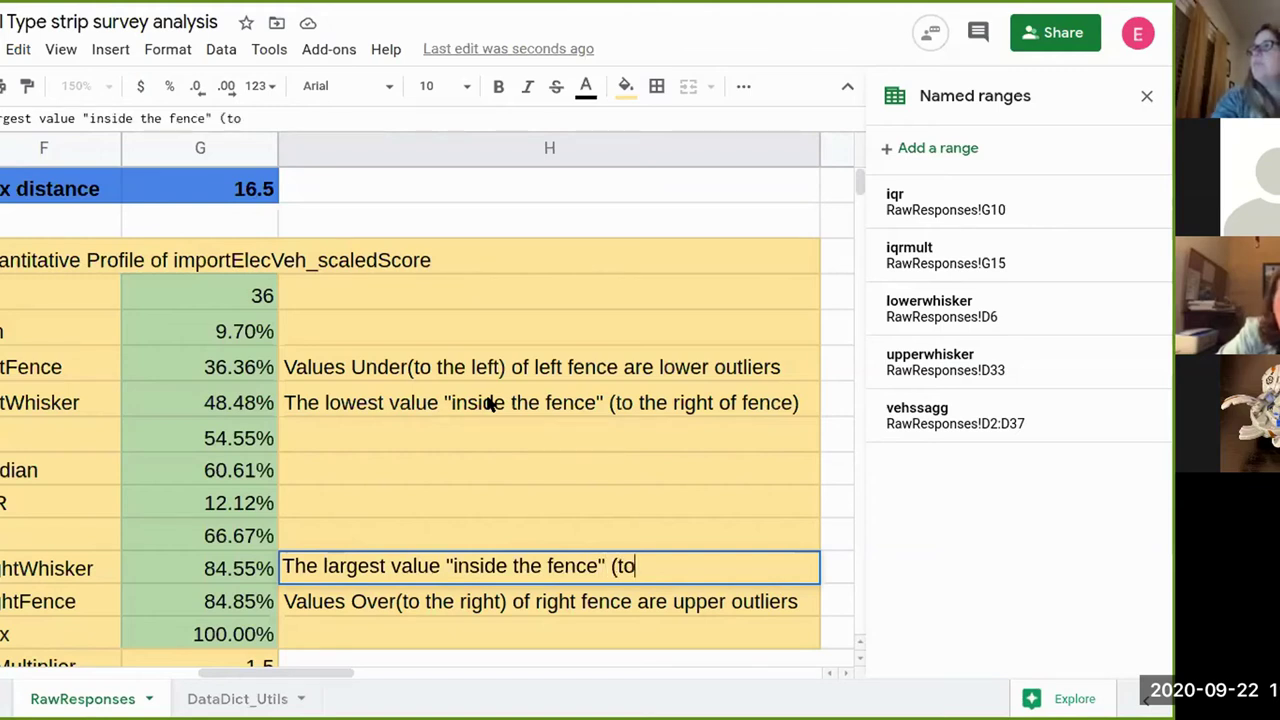
{"action": "type", "text": " the left of right fence)_"}
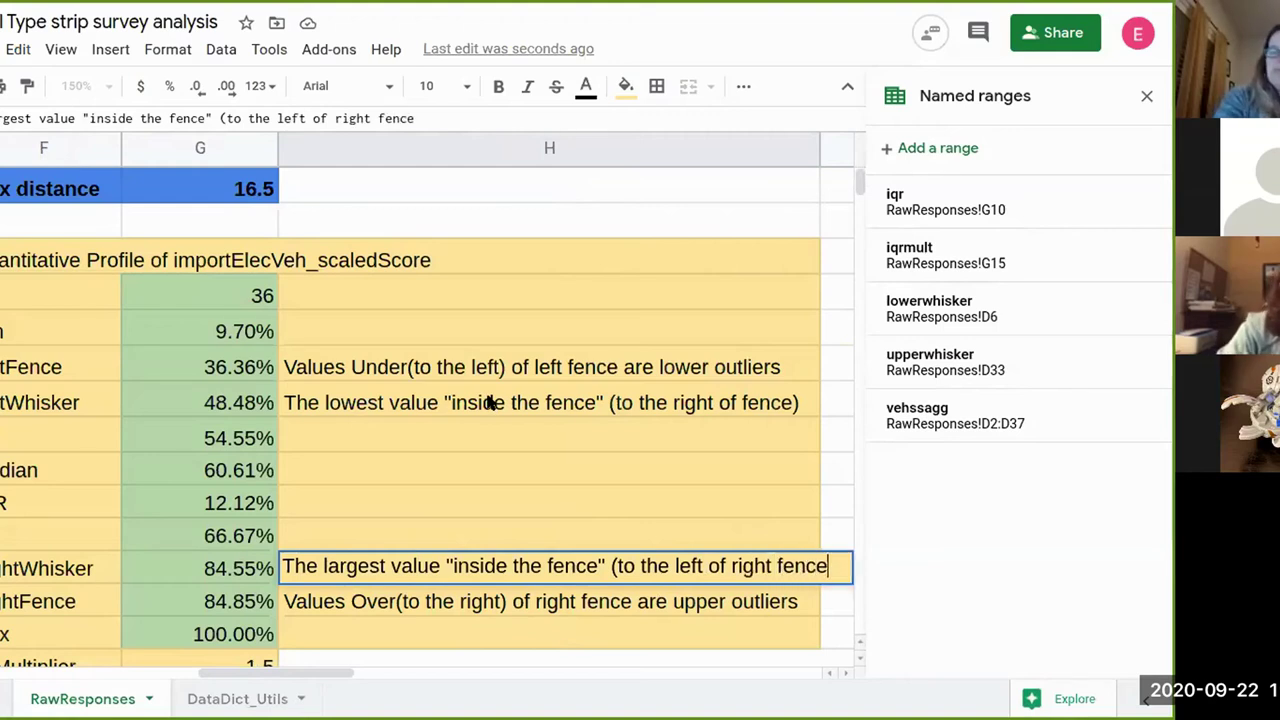
{"action": "key", "text": "BackSpace"}
{"action": "key", "text": "BackSpace"}
{"action": "key", "text": "BackSpace"}
{"action": "key", "text": "BackSpace"}
{"action": "key", "text": "BackSpace"}
{"action": "key", "text": "BackSpace"}
{"action": "key", "text": "BackSpace"}
{"action": "key", "text": "BackSpace"}
{"action": "key", "text": "BackSpace"}
{"action": "key", "text": "BackSpace"}
{"action": "key", "text": "BackSpace"}
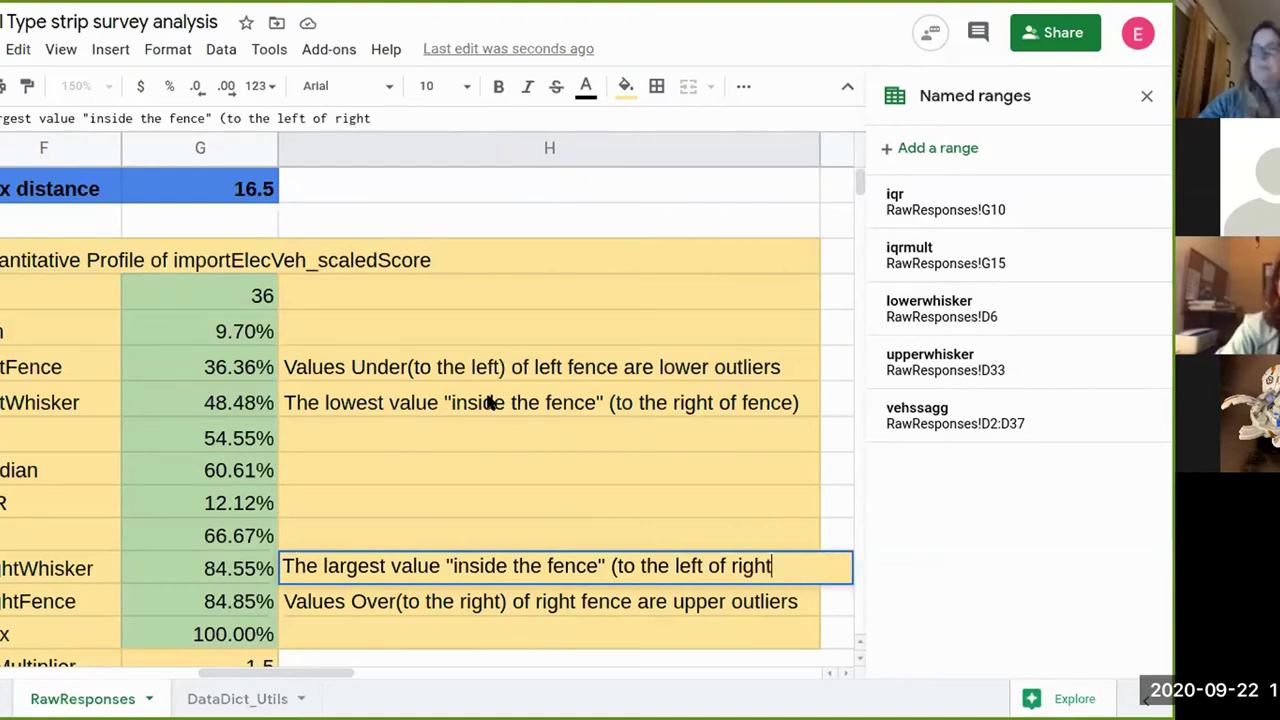
{"action": "type", "text": "upper fence)"}
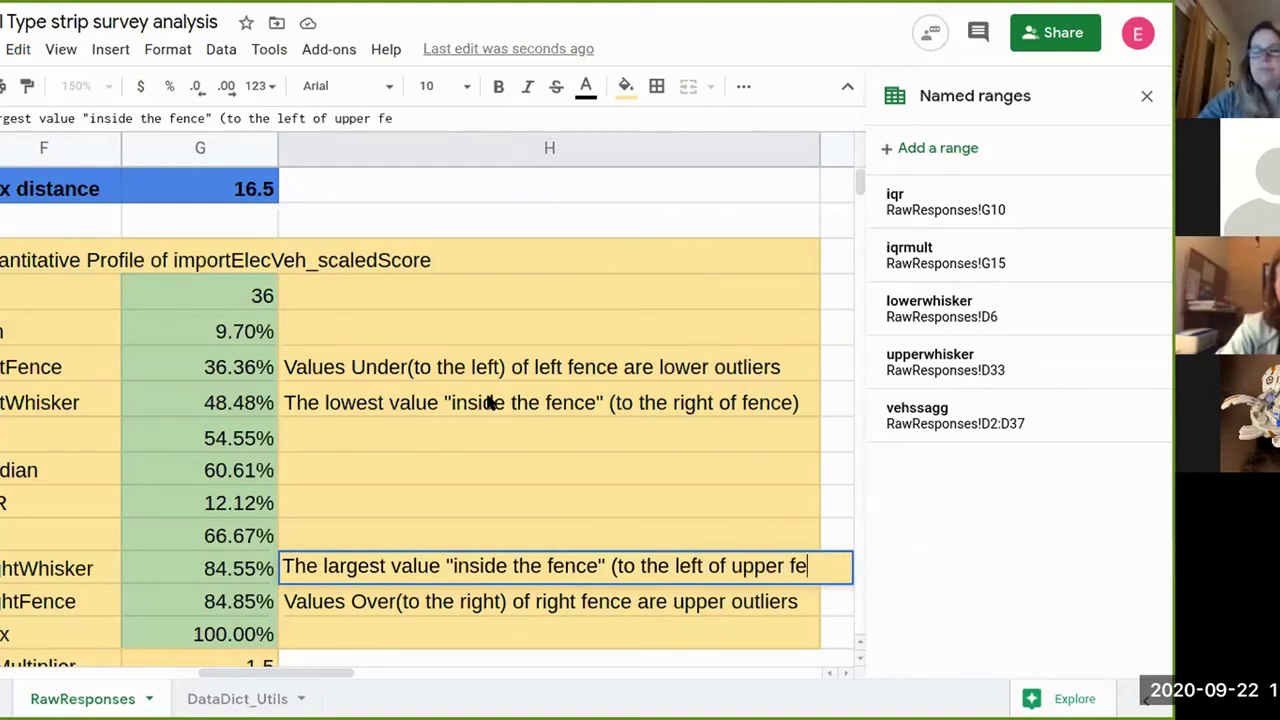
{"action": "key", "text": "Return"}
- Review the quantitative profile's labels and values from Min through Max
{"action": "key", "text": "Left"}
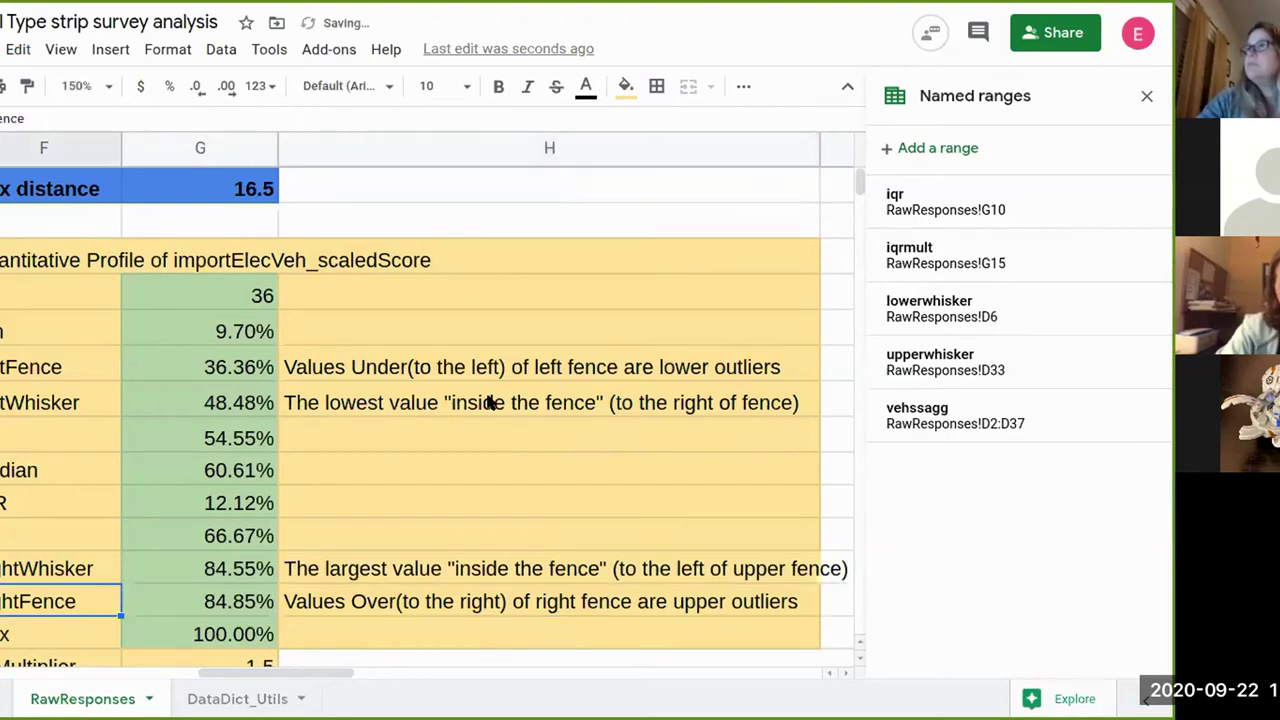
{"action": "scroll", "coordinate": [490, 402], "scroll_direction": "left", "scroll_amount": 5}
{"action": "key", "text": "Right"}
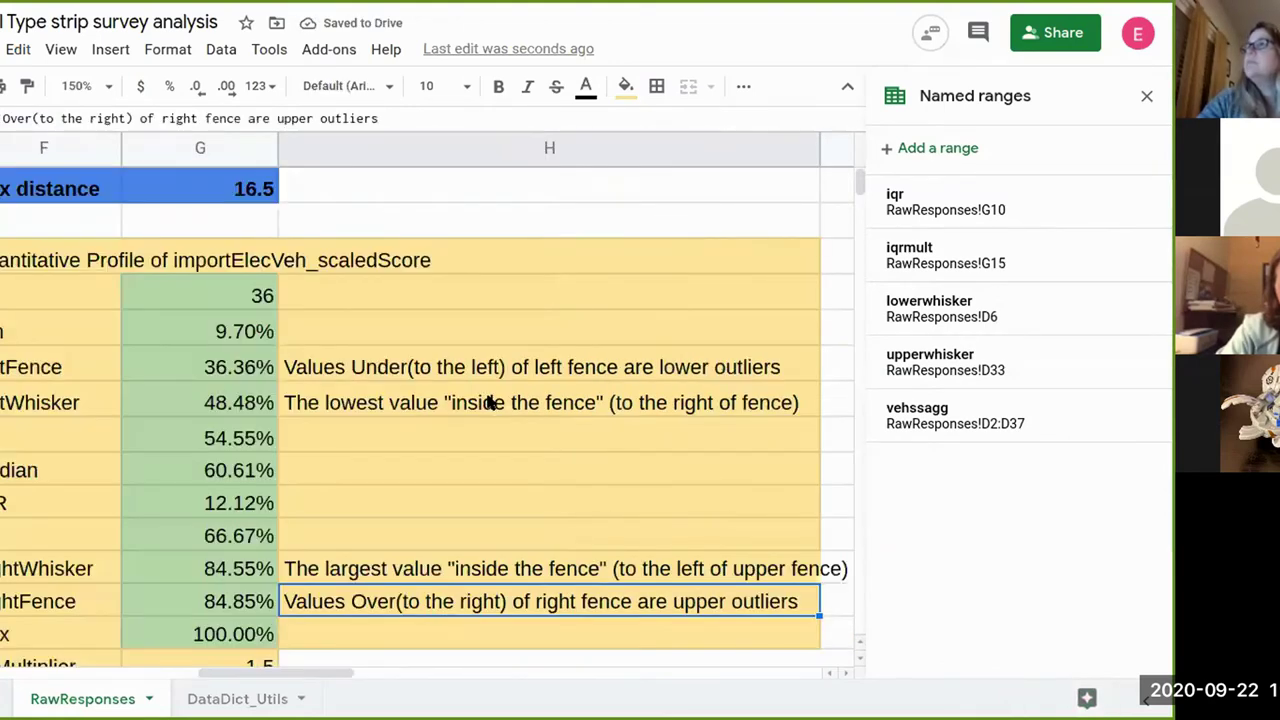
{"action": "key", "text": "Down"}
{"action": "key", "text": "Down"}
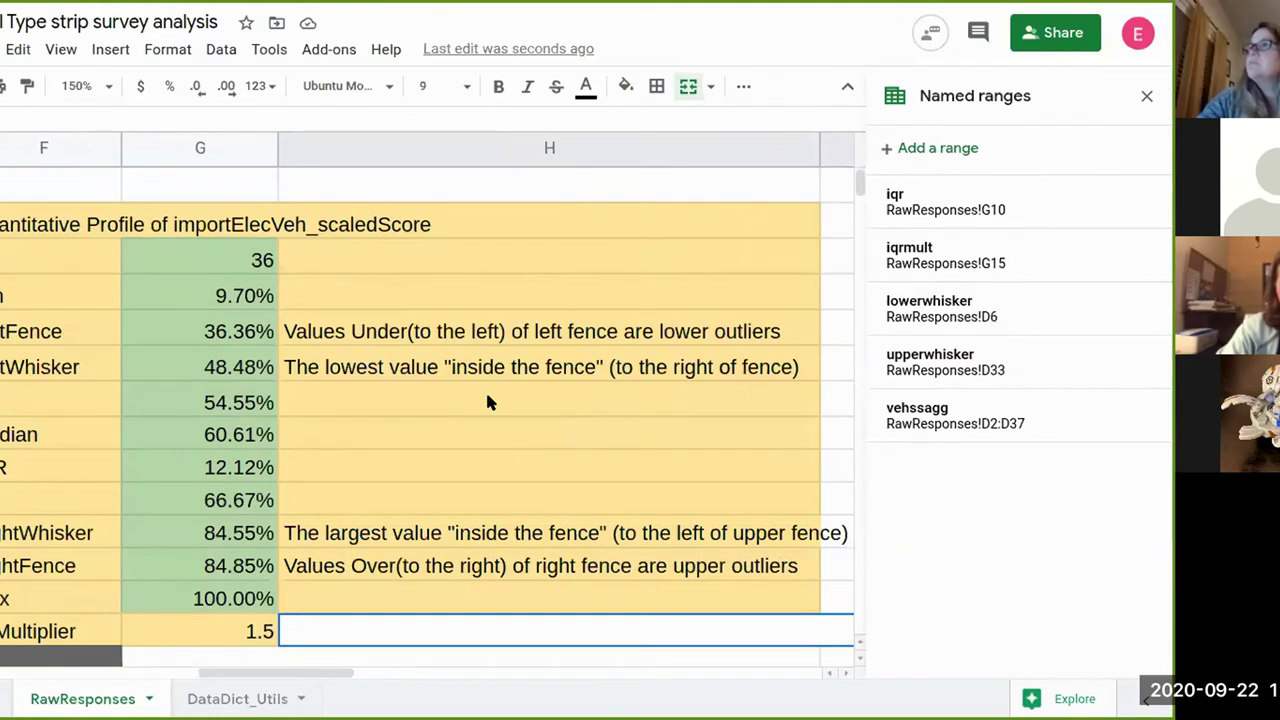
{"action": "key", "text": "Left"}
{"action": "key", "text": "Left"}
{"action": "key", "text": "Left"}
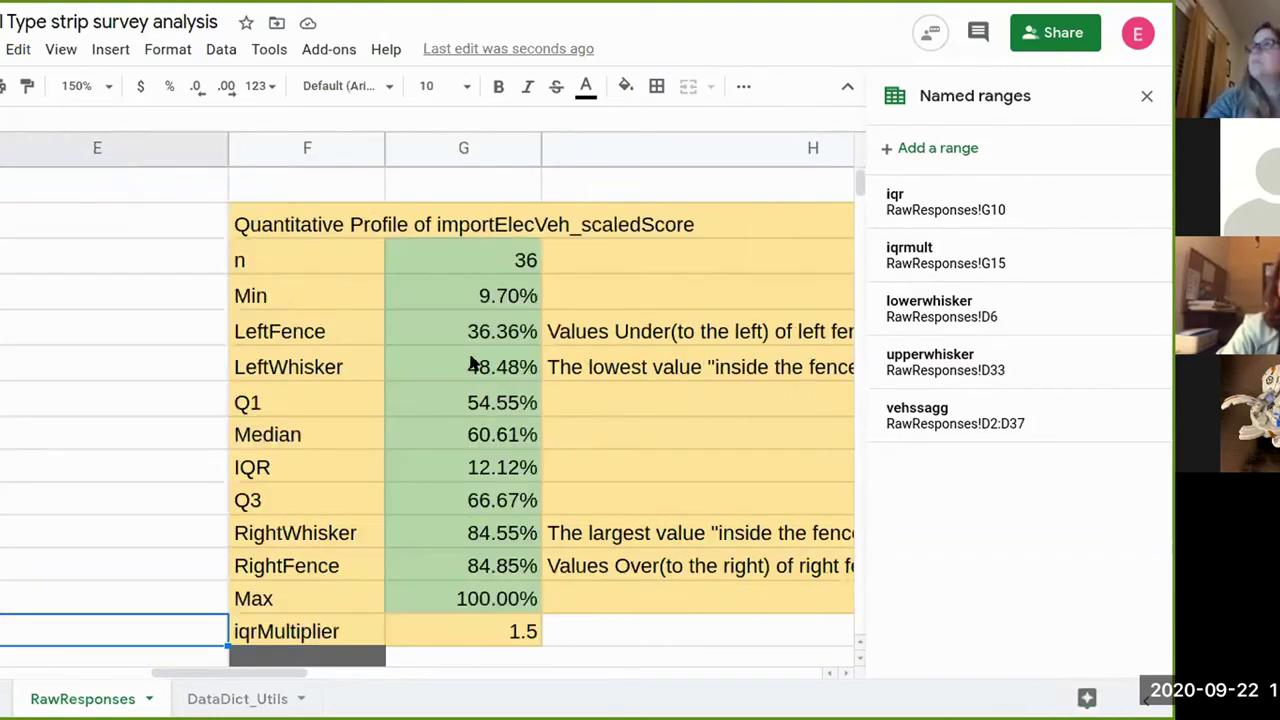
{"action": "left_click_drag", "start_coordinate": [461, 292], "coordinate": [480, 600]}
{"action": "left_click", "coordinate": [478, 600]}
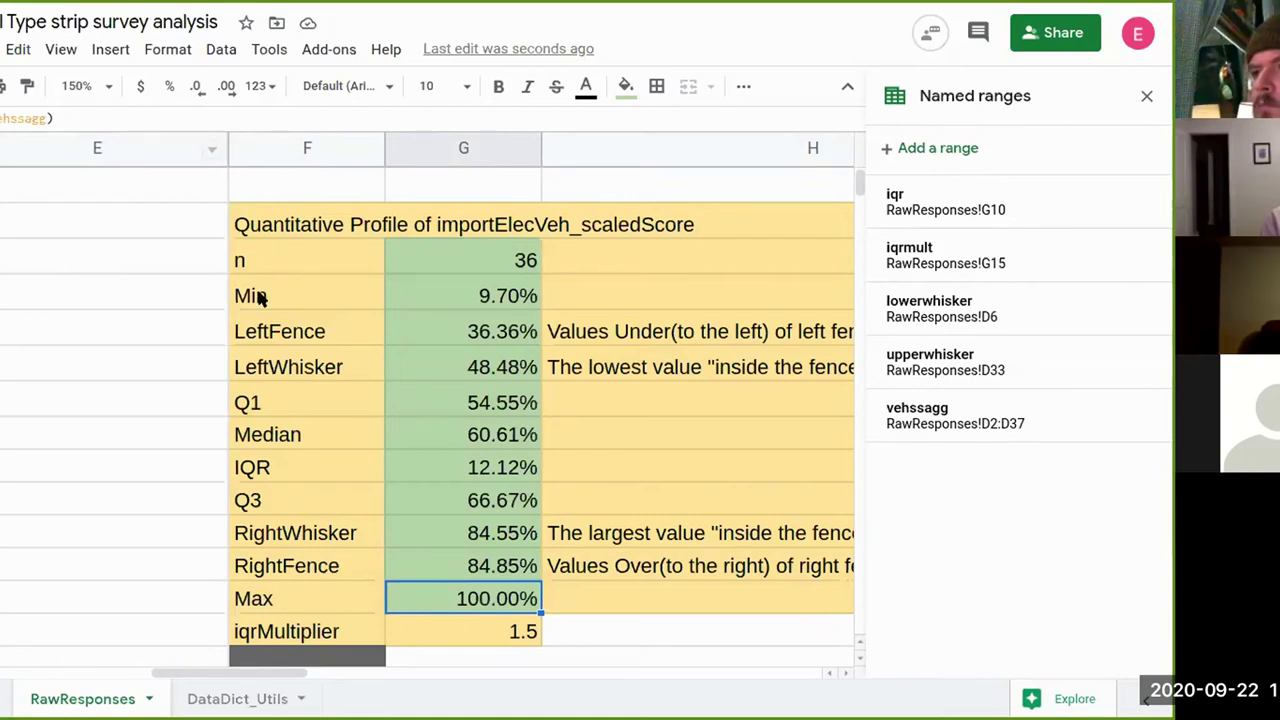
- Switch to quantVariableProfile_v1.odt in LibreOffice Writer, examine the upper fence and inter-quartile range formulas, and return to the survey spreadsheet
{"action": "key", "text": "alt+Tab"}
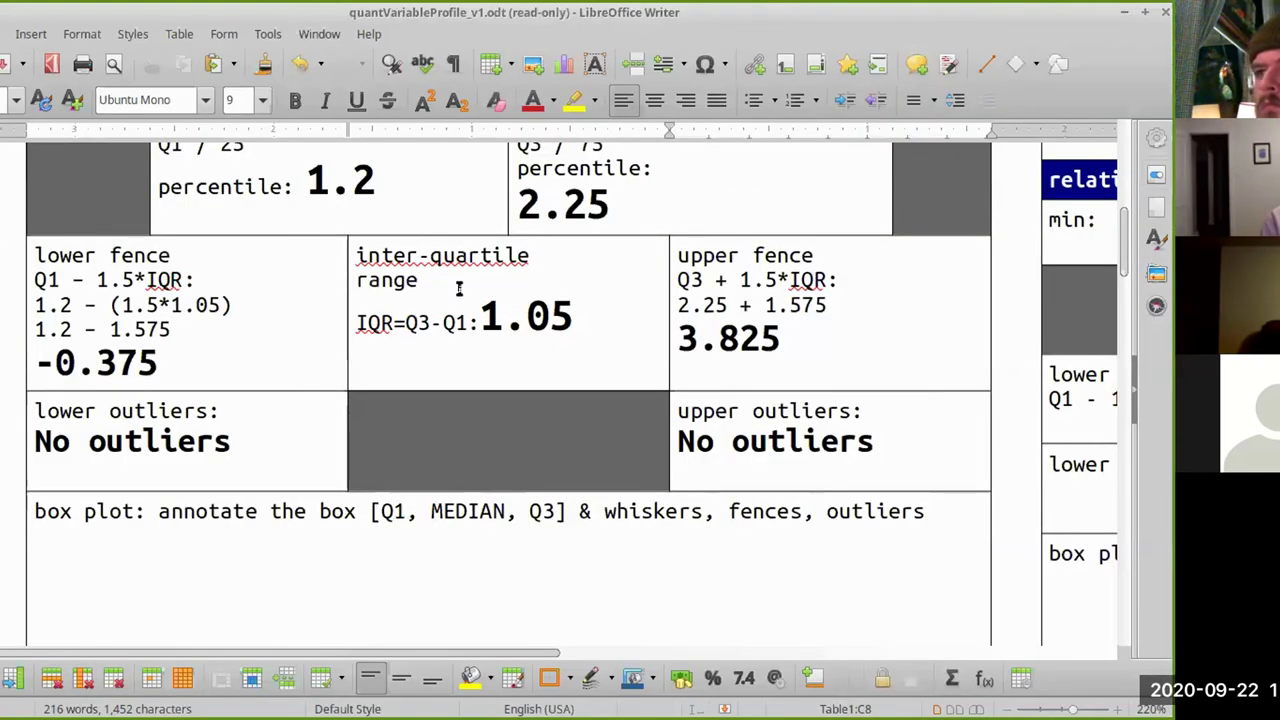
{"action": "left_click", "coordinate": [752, 256]}
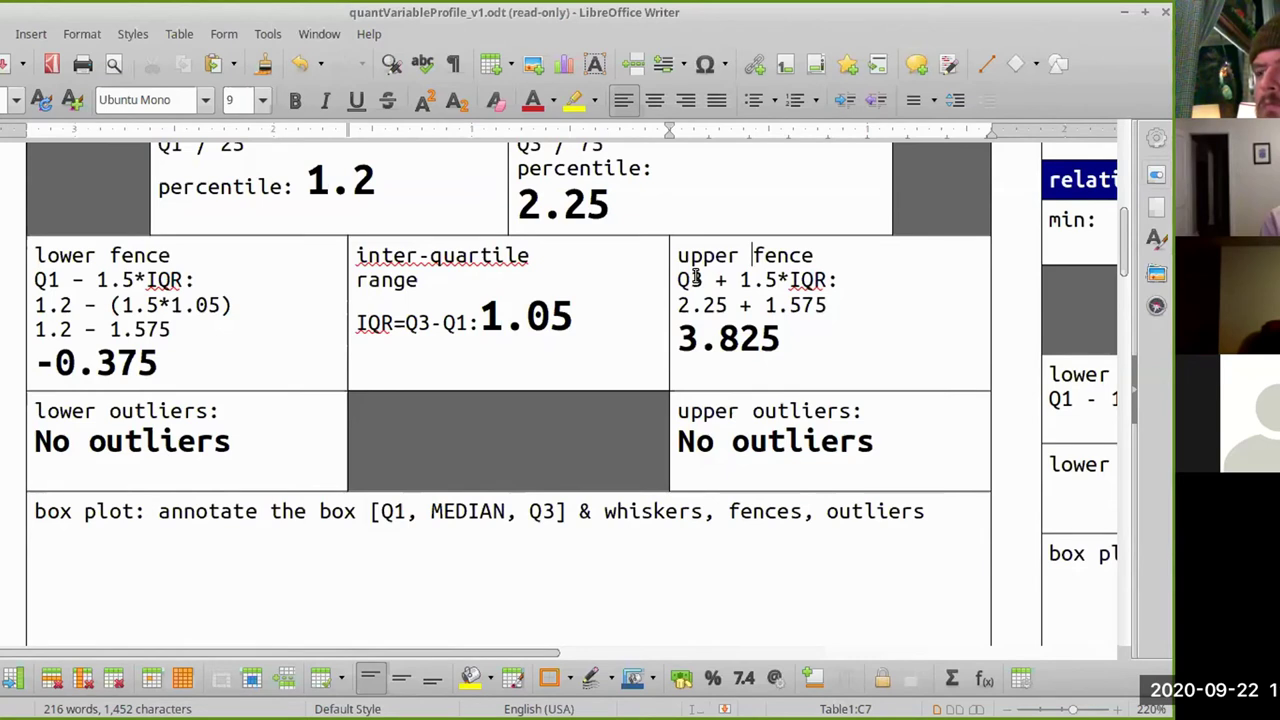
{"action": "left_click", "coordinate": [691, 280]}
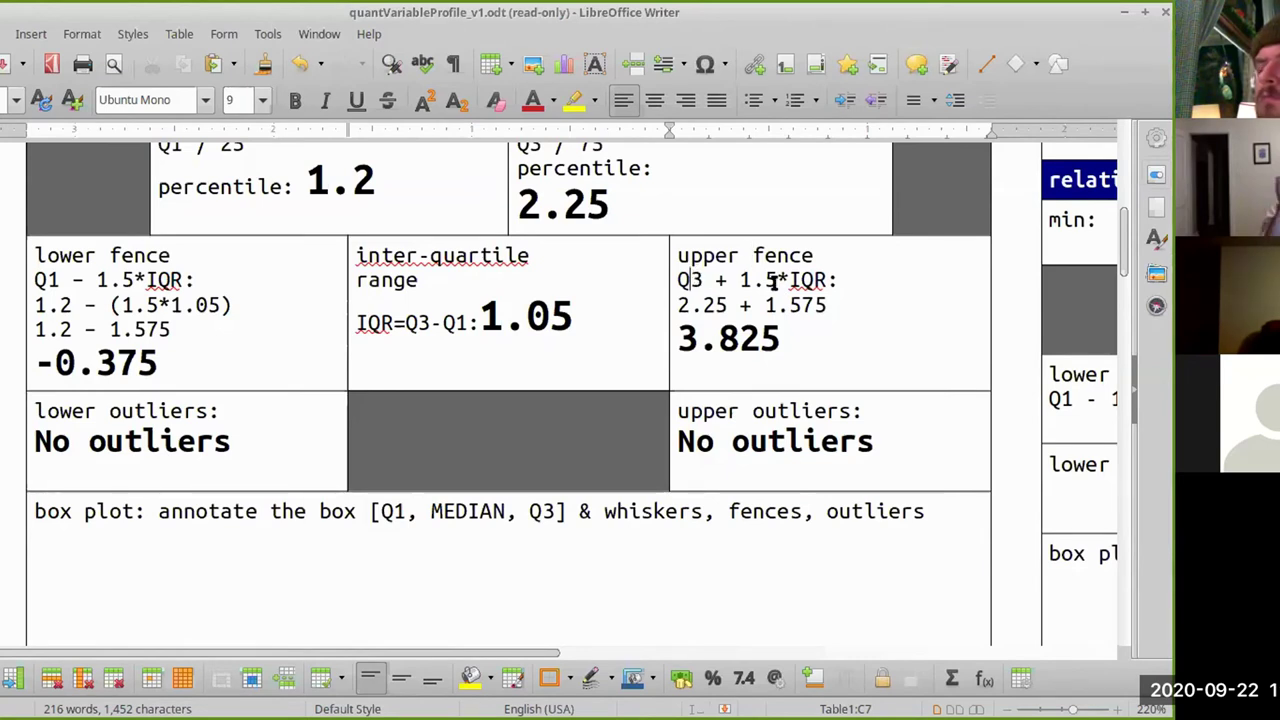
{"action": "left_click", "coordinate": [405, 322]}
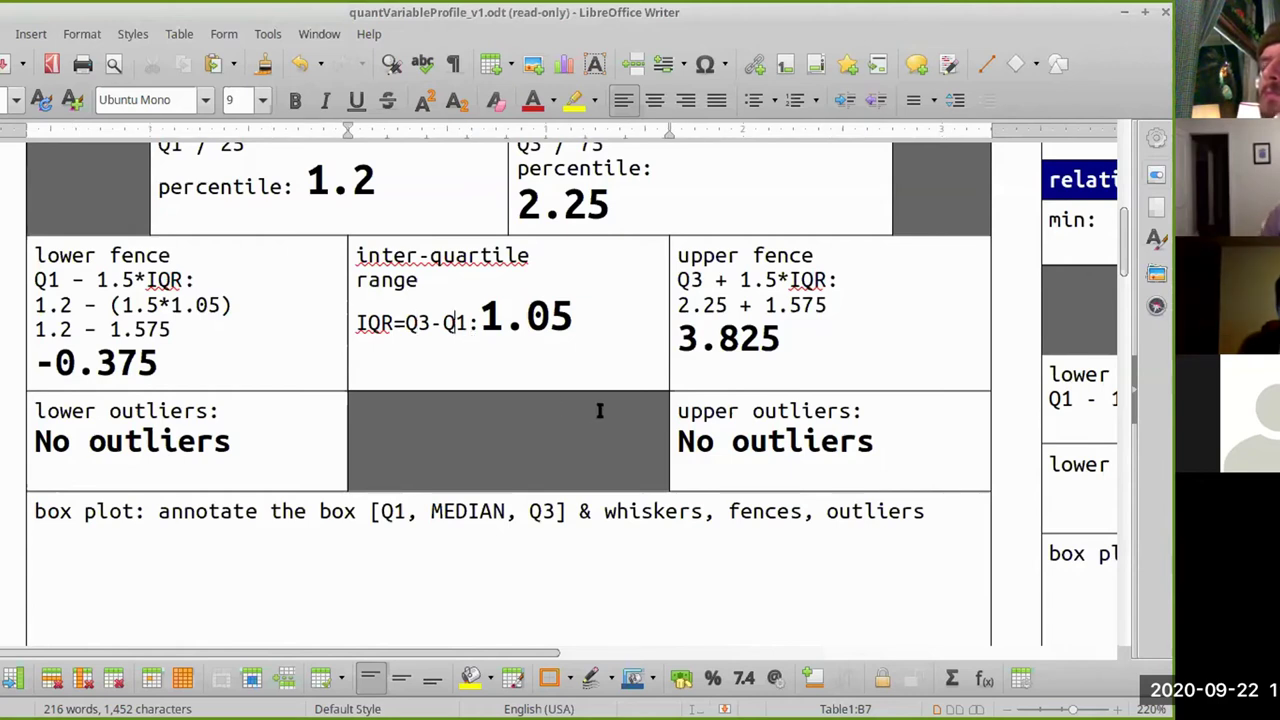
{"action": "scroll", "coordinate": [603, 367], "scroll_direction": "up", "scroll_amount": 2}
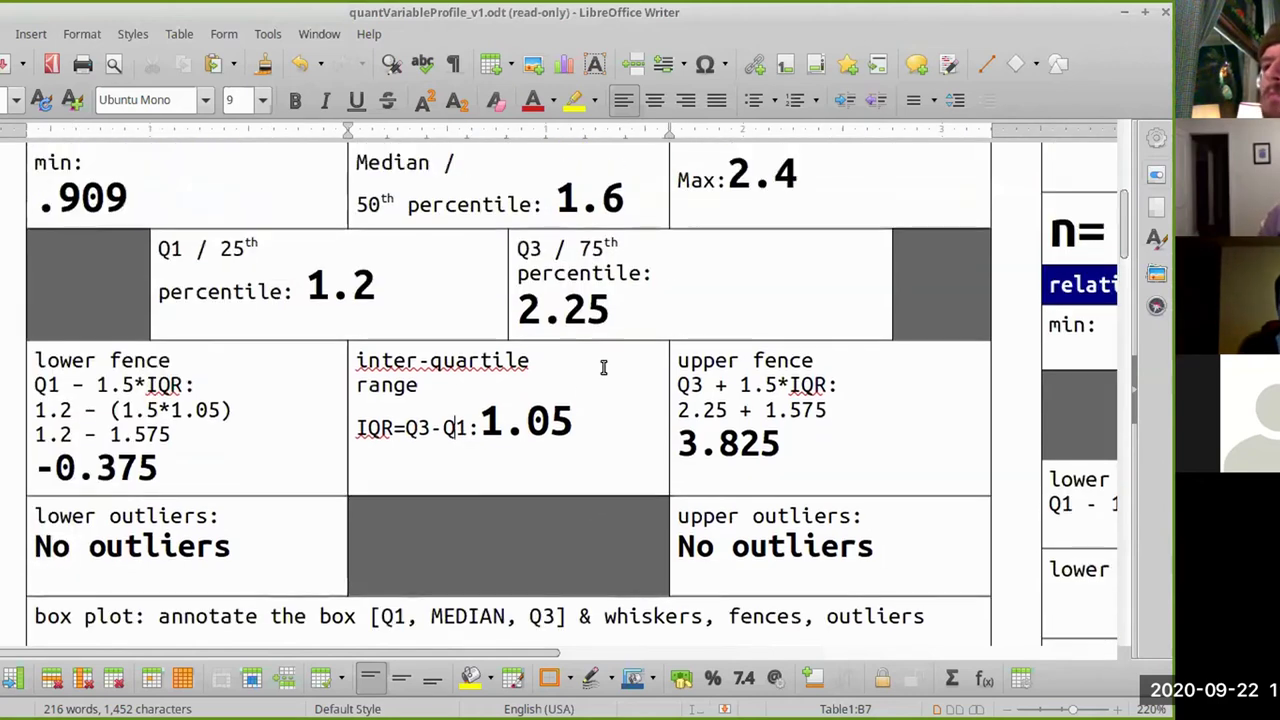
{"action": "left_click", "coordinate": [618, 420]}
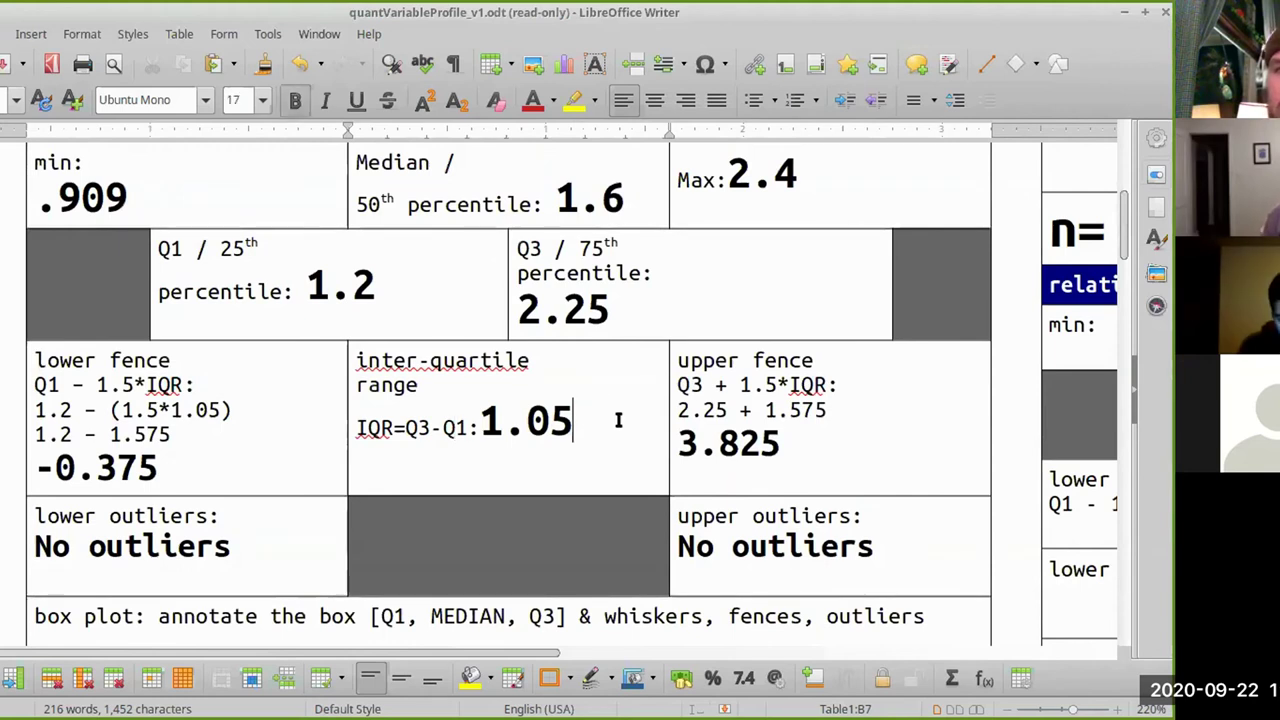
{"action": "key", "text": "alt+Tab"}
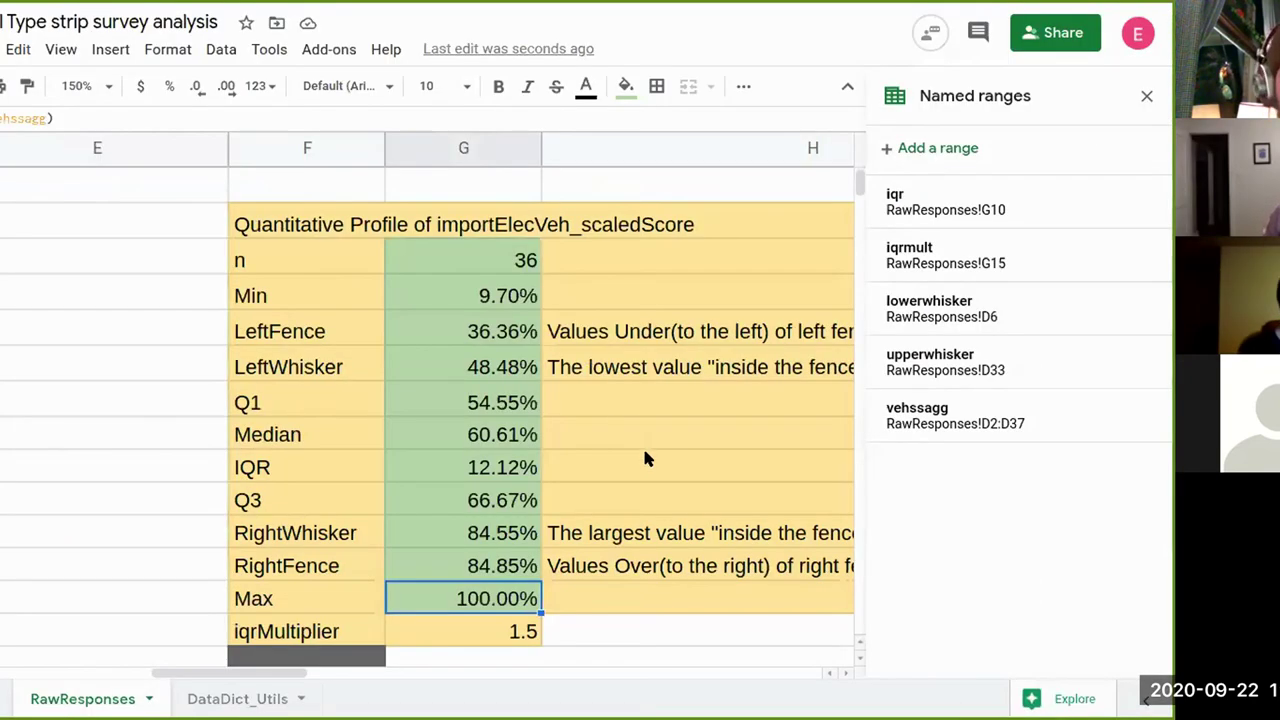
{"action": "left_click", "coordinate": [641, 492]}
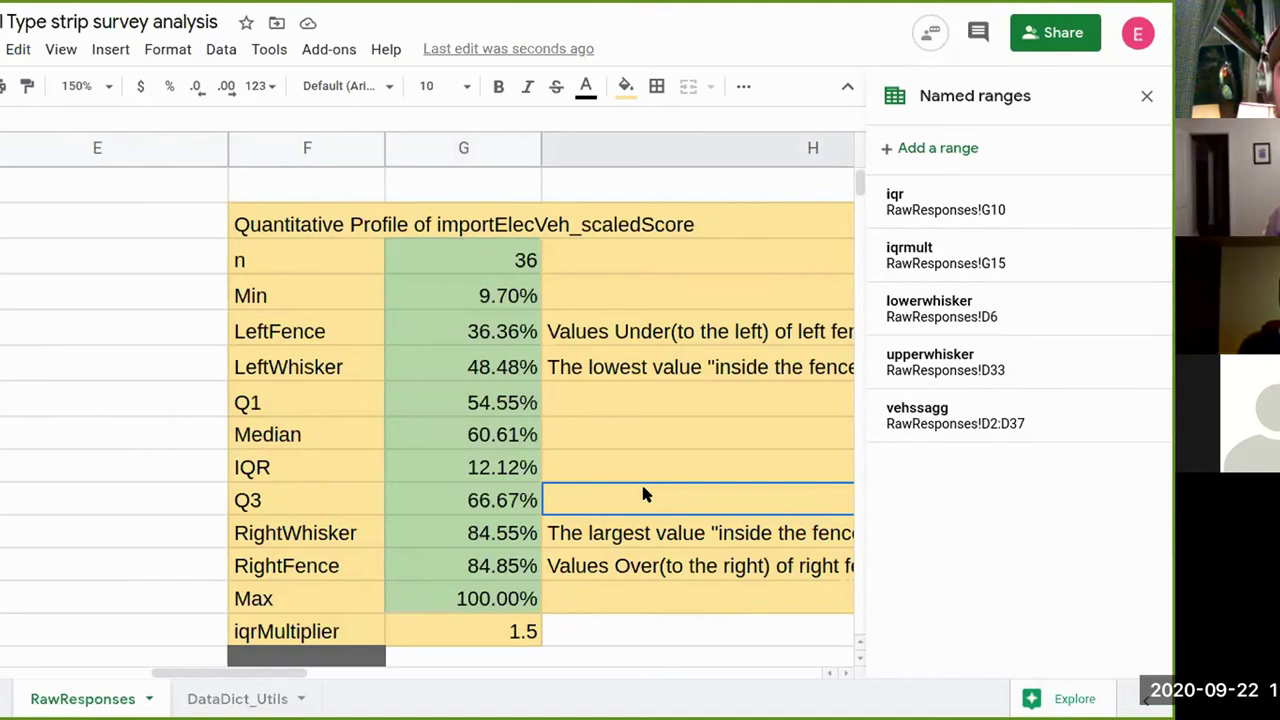
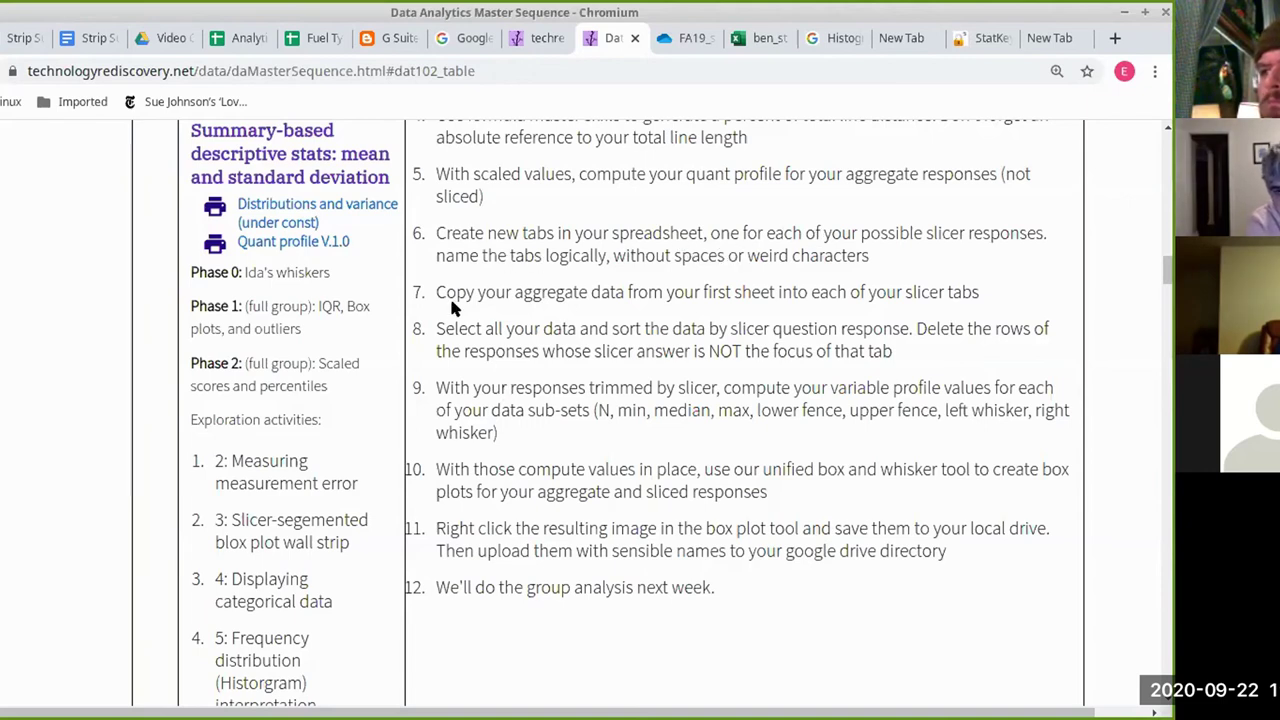
- Read instructions 7 to 9 about copying data into slicer tabs, sorting and trimming the responses, and computing each subset's profile values
{"action": "left_click_drag", "start_coordinate": [443, 295], "coordinate": [968, 292]}
{"action": "left_click", "coordinate": [968, 292]}
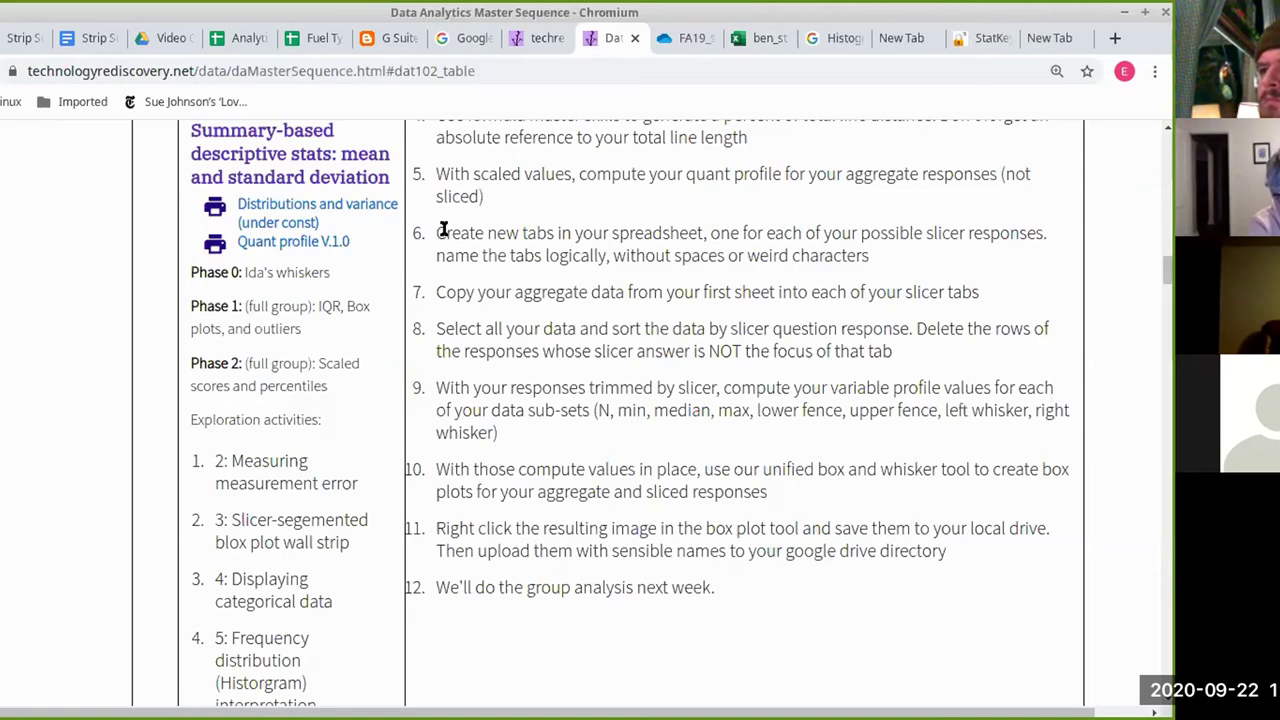
{"action": "left_click_drag", "start_coordinate": [445, 329], "coordinate": [770, 335]}
{"action": "left_click", "coordinate": [770, 335]}
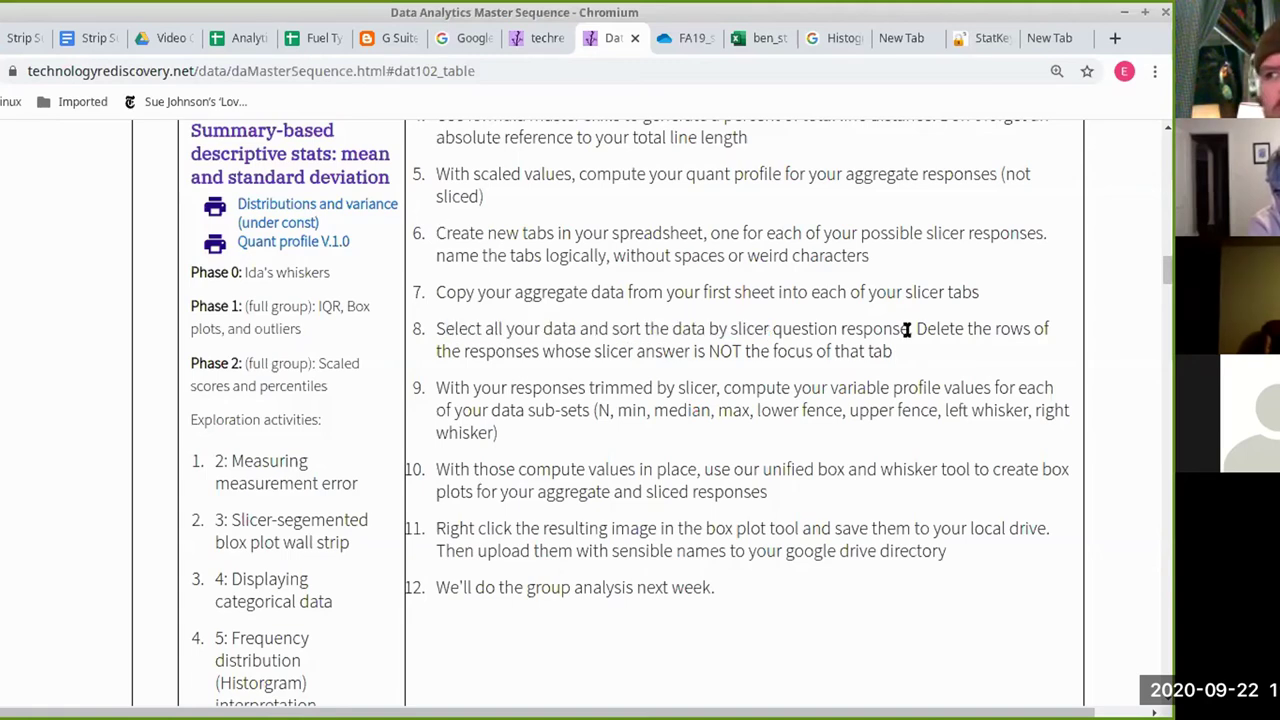
{"action": "left_click_drag", "start_coordinate": [916, 329], "coordinate": [912, 342]}
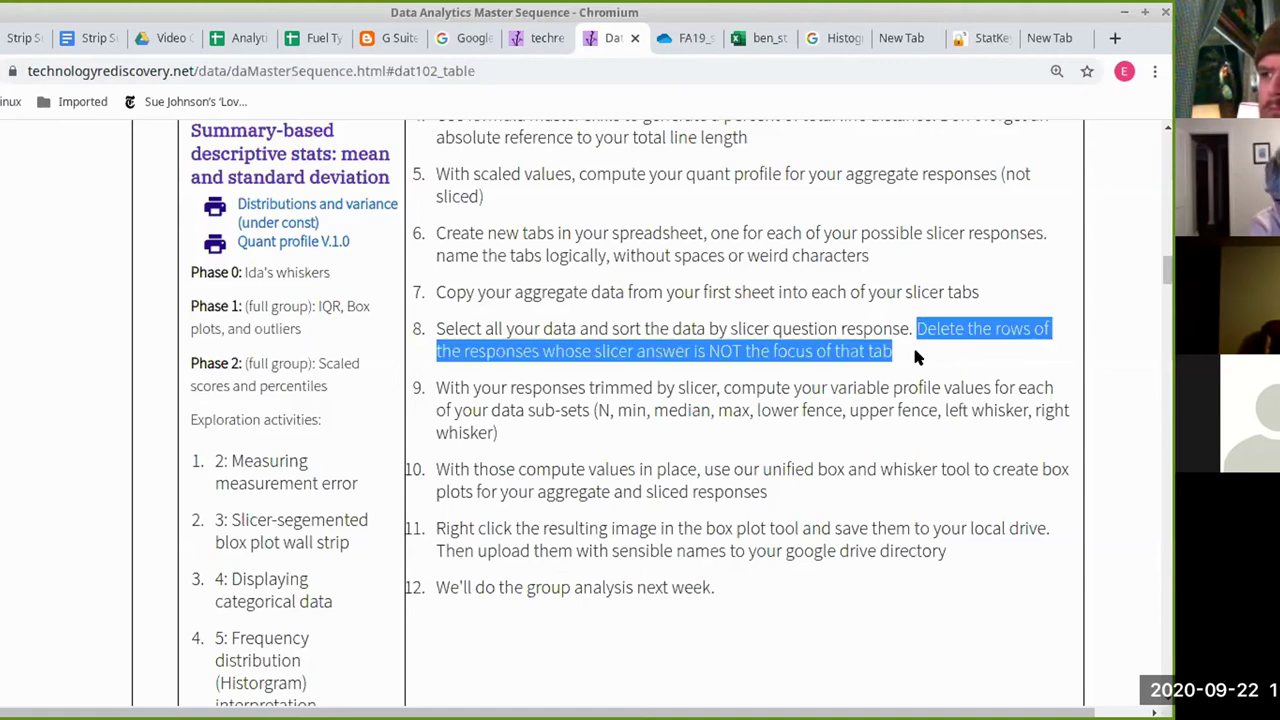
{"action": "left_click", "coordinate": [905, 342]}
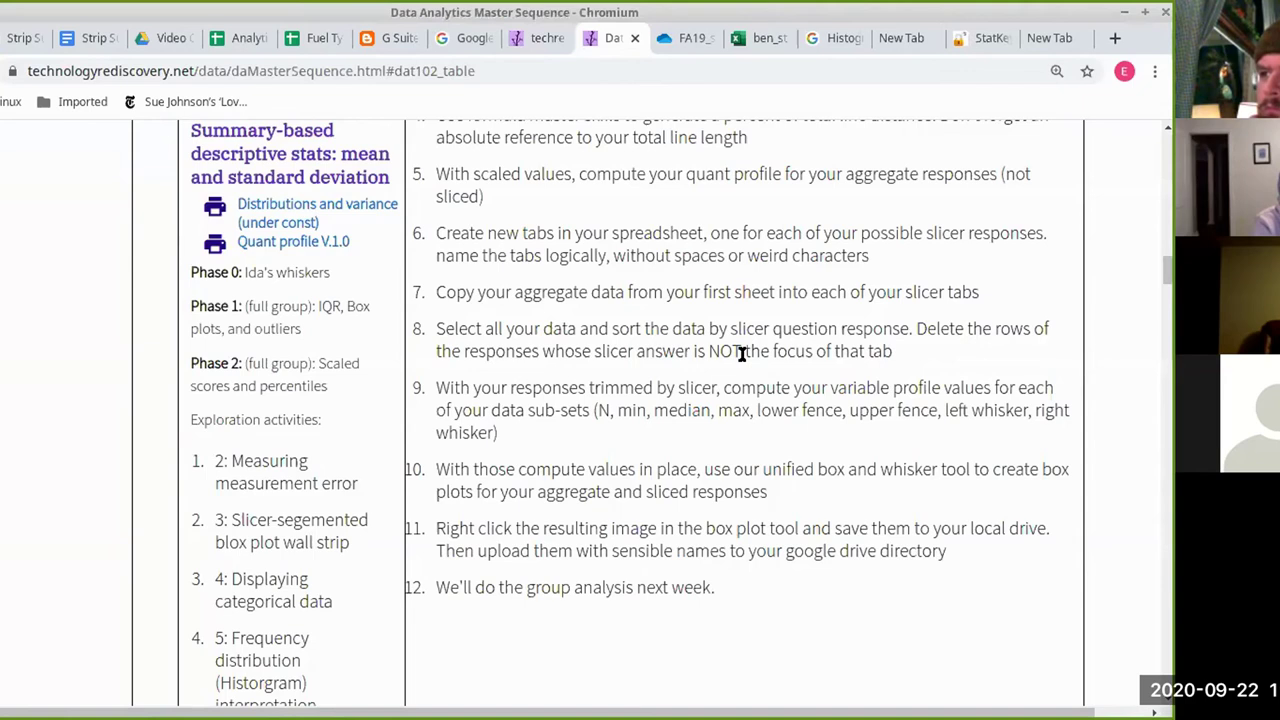
{"action": "left_click_drag", "start_coordinate": [523, 383], "coordinate": [554, 430]}
{"action": "left_click", "coordinate": [554, 430]}
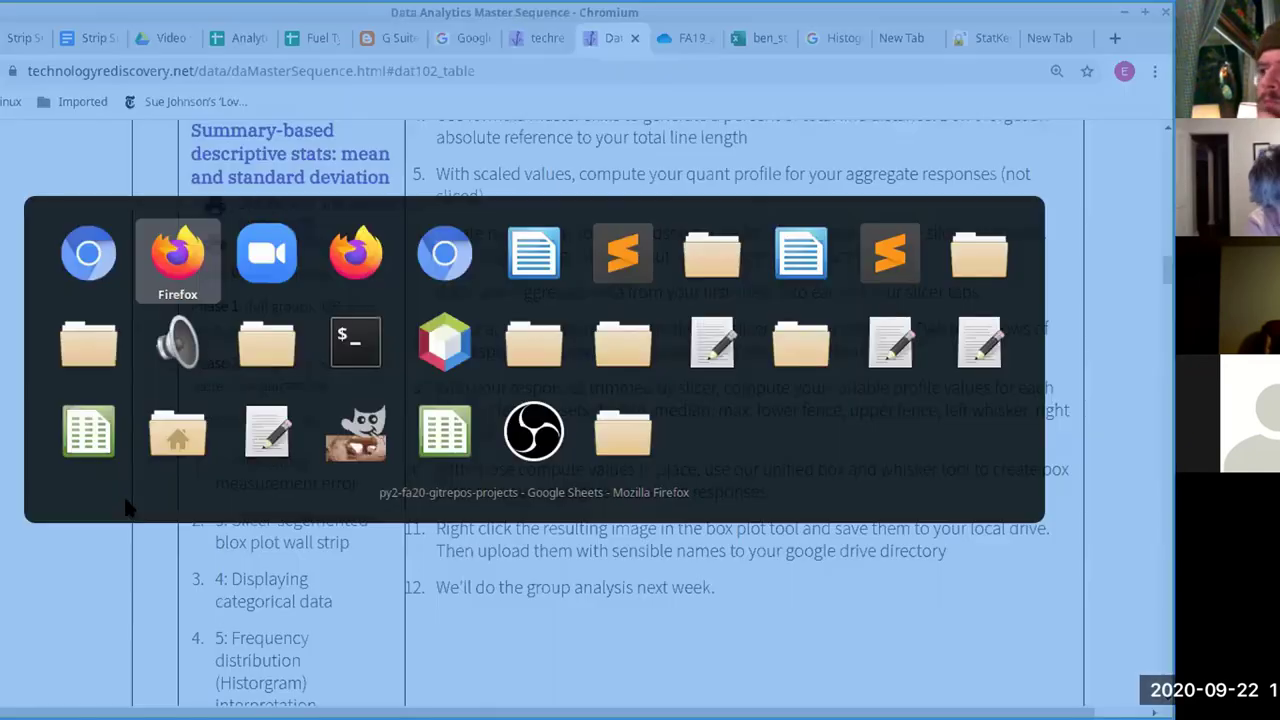
- Check the box plot grapher in the other browser window and return to the Fuel Type strip survey analysis spreadsheet
{"action": "key", "text": "alt+Tab"}
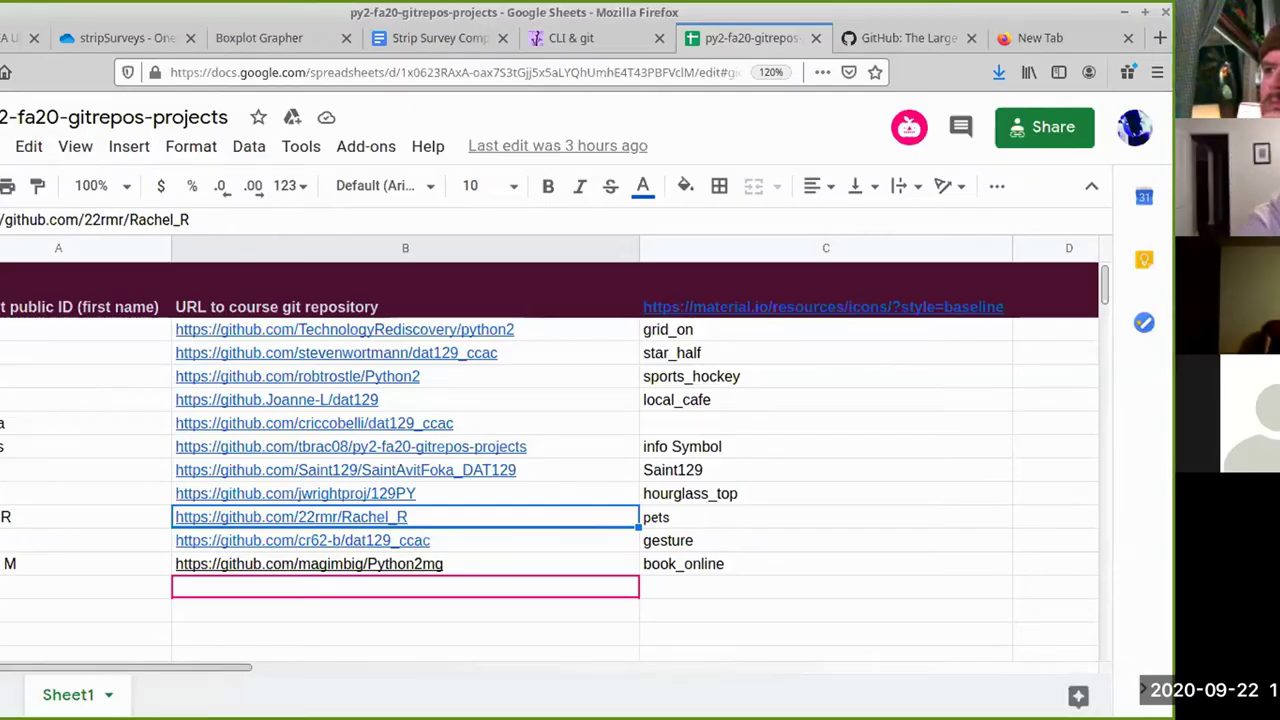
{"action": "key", "text": "alt+Tab"}
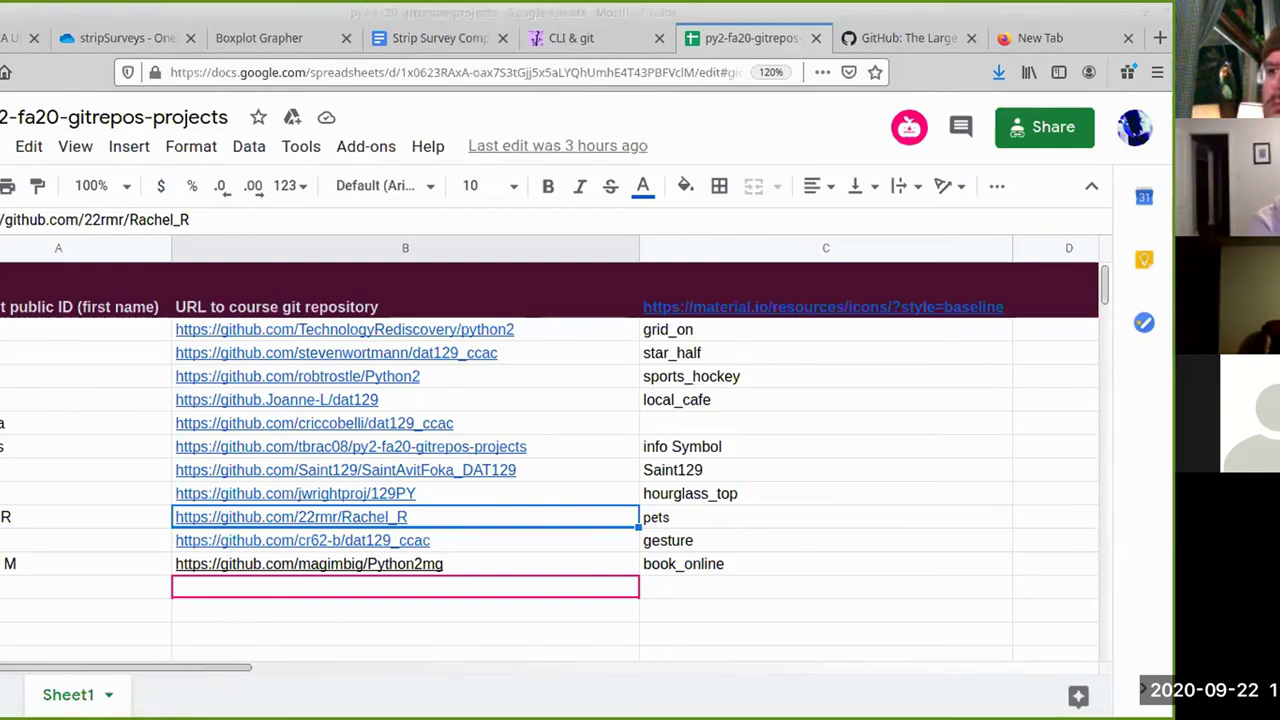
{"action": "key", "text": "alt+Tab"}
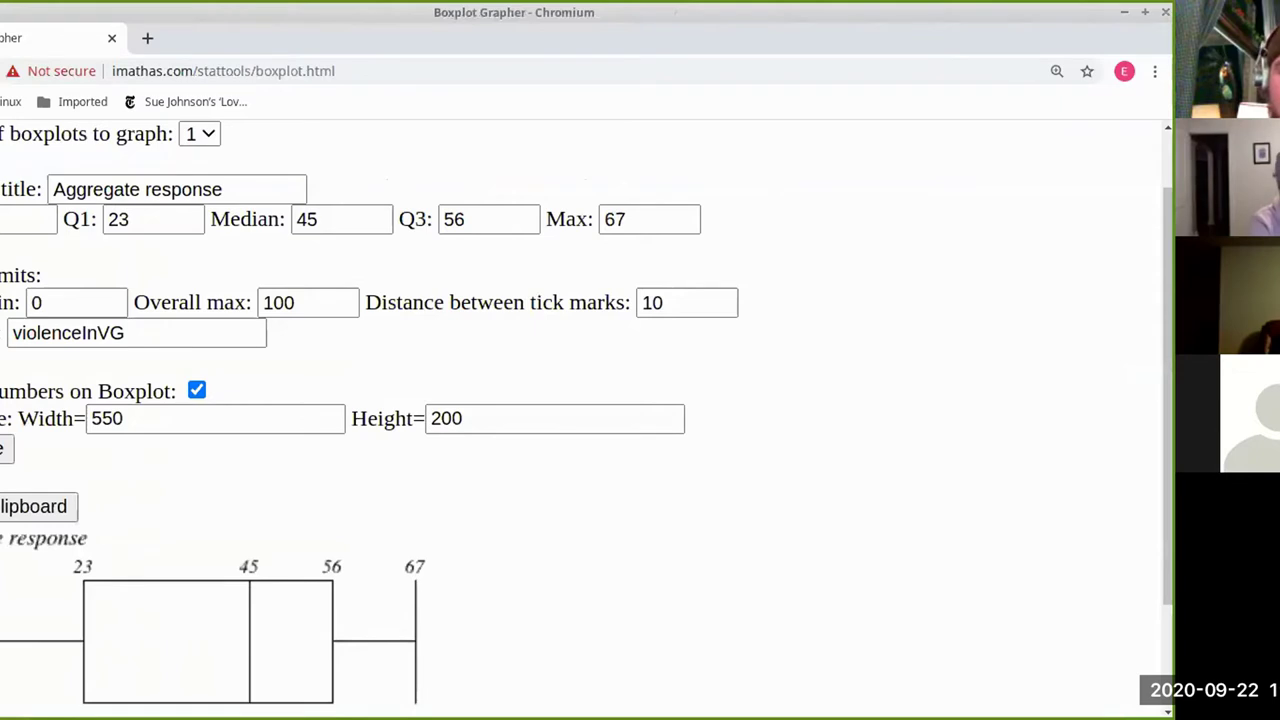
{"action": "key", "text": "alt+Tab"}
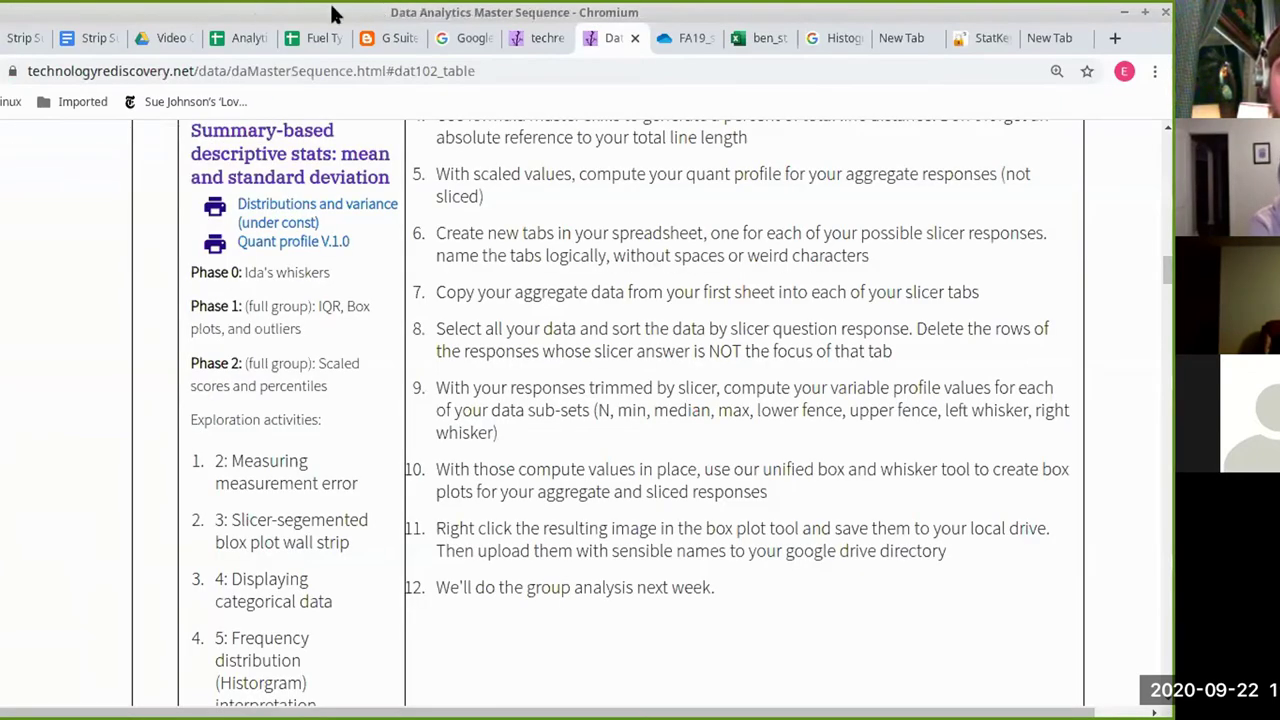
{"action": "left_click", "coordinate": [320, 38]}
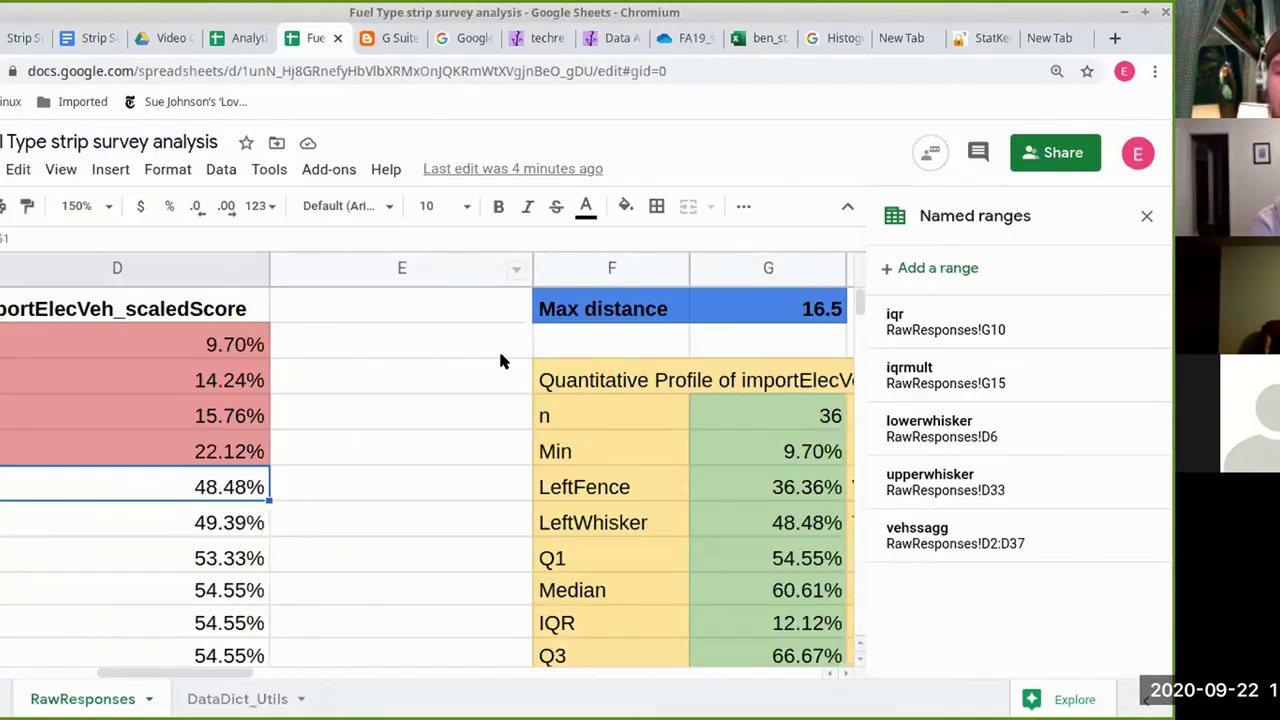
- Copy the Yes, No, No answers in B6:B8 of car_owned into the blank cells B9:B11 and B12:B14
{"action": "scroll", "coordinate": [228, 558], "scroll_direction": "left", "scroll_amount": 5}
{"action": "left_click", "coordinate": [181, 417]}
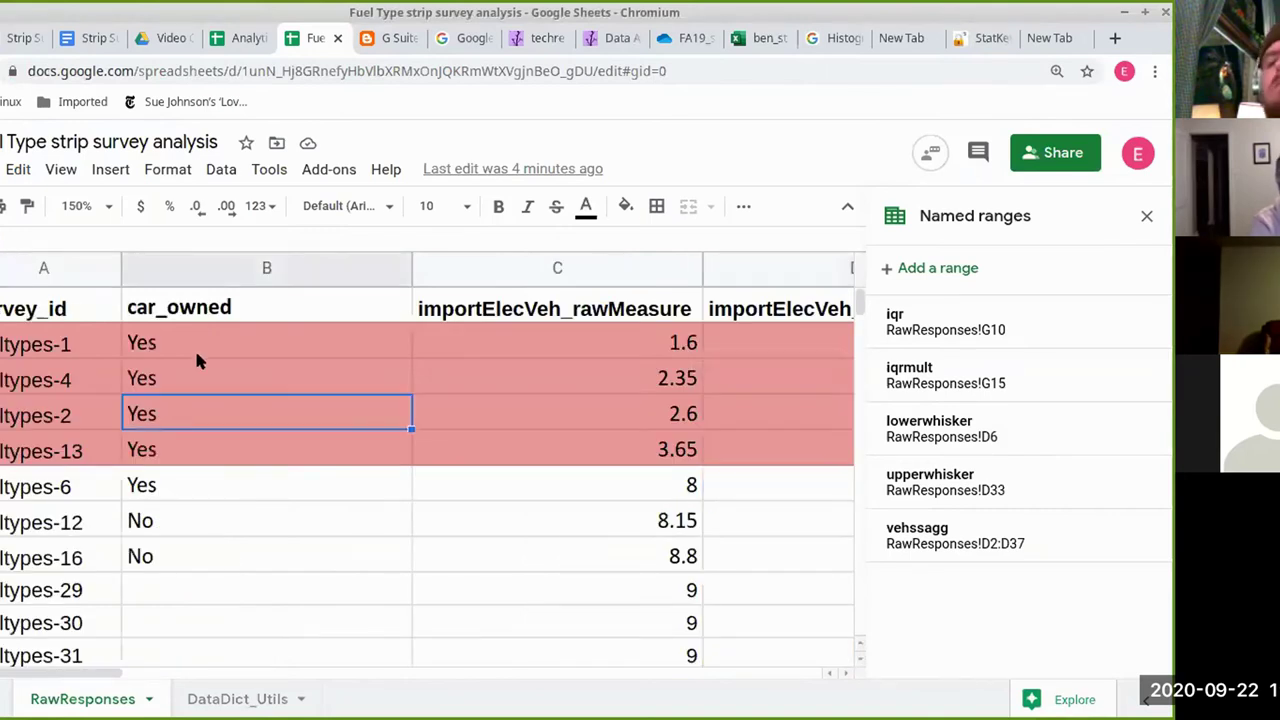
{"action": "left_click", "coordinate": [174, 525]}
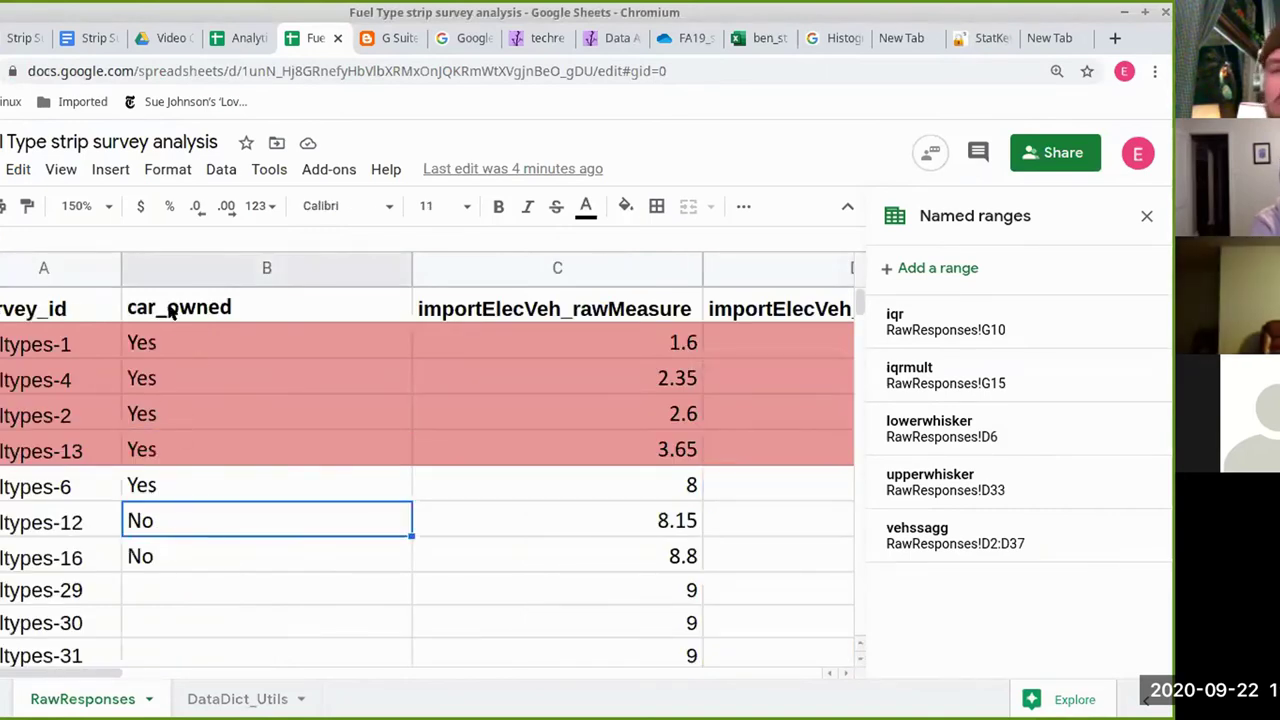
{"action": "left_click_drag", "start_coordinate": [172, 500], "coordinate": [168, 543]}
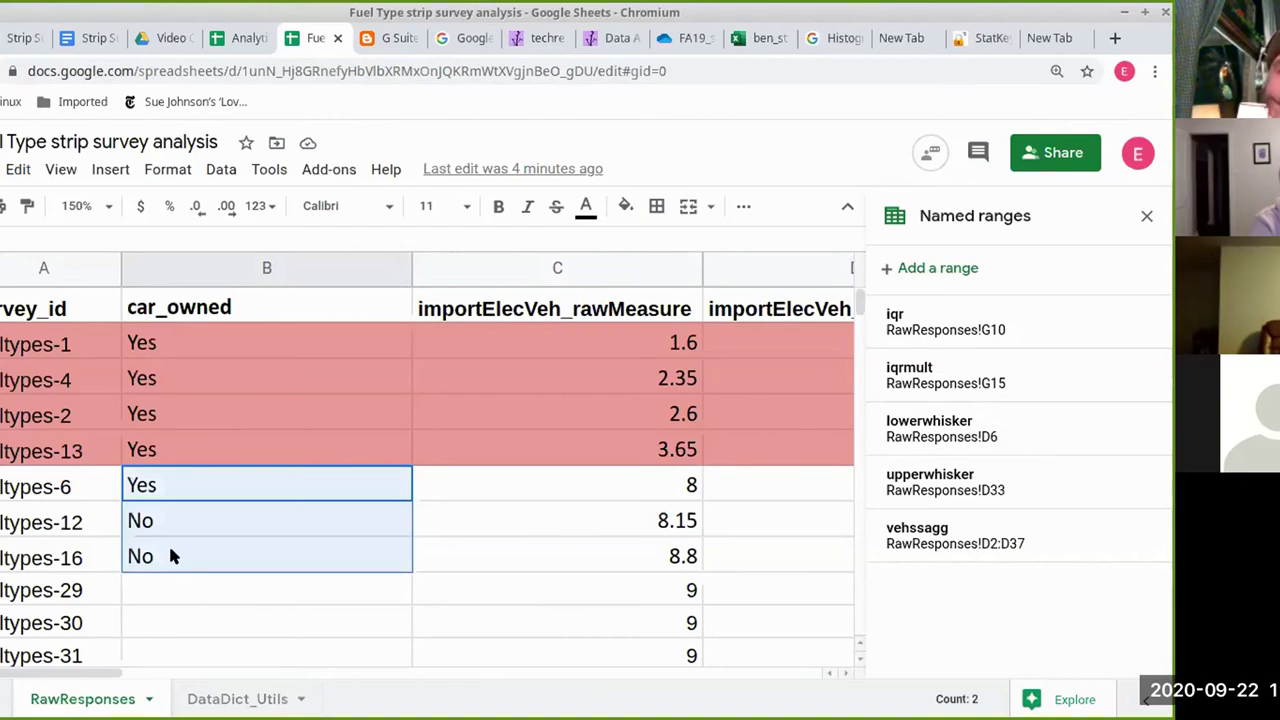
{"action": "key", "text": "ctrl+c"}
{"action": "scroll", "coordinate": [172, 545], "scroll_direction": "down", "scroll_amount": 1}
{"action": "scroll", "coordinate": [172, 545], "scroll_direction": "down", "scroll_amount": 1}
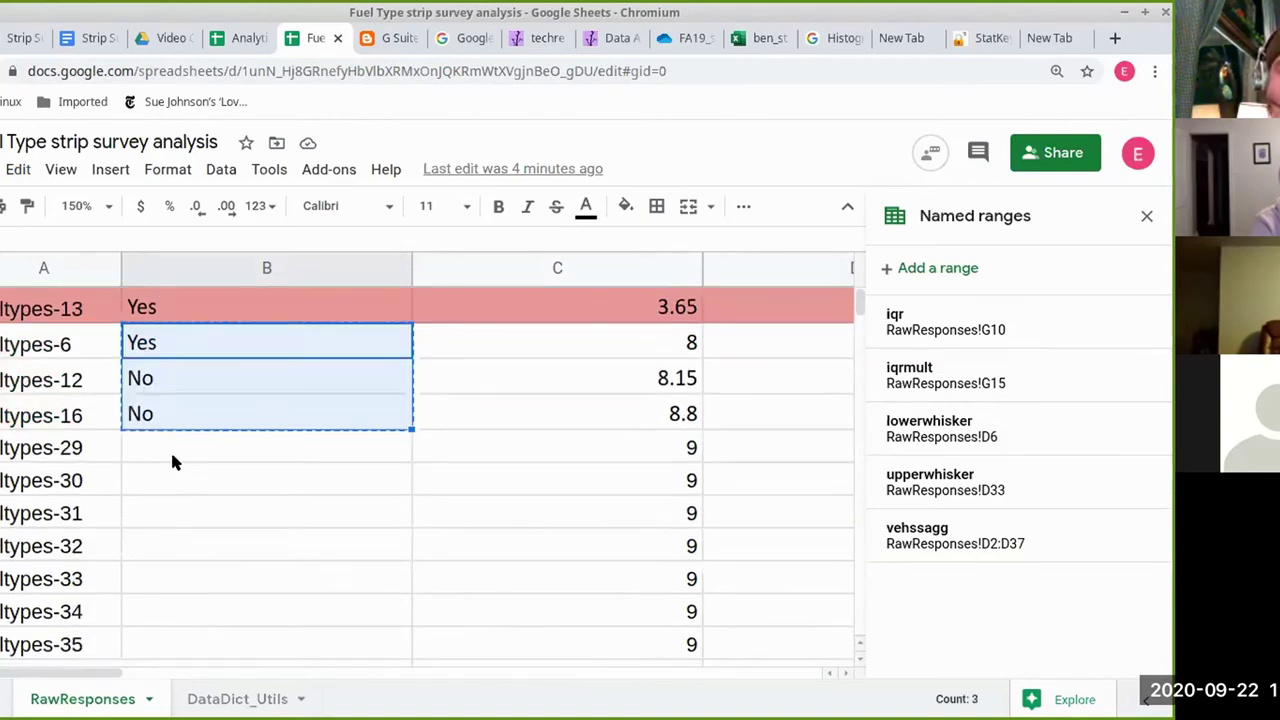
{"action": "left_click", "coordinate": [170, 449]}
{"action": "key", "text": "ctrl+v"}
{"action": "key", "text": "Down"}
{"action": "key", "text": "Down"}
{"action": "key", "text": "Down"}
{"action": "key", "text": "ctrl+v"}
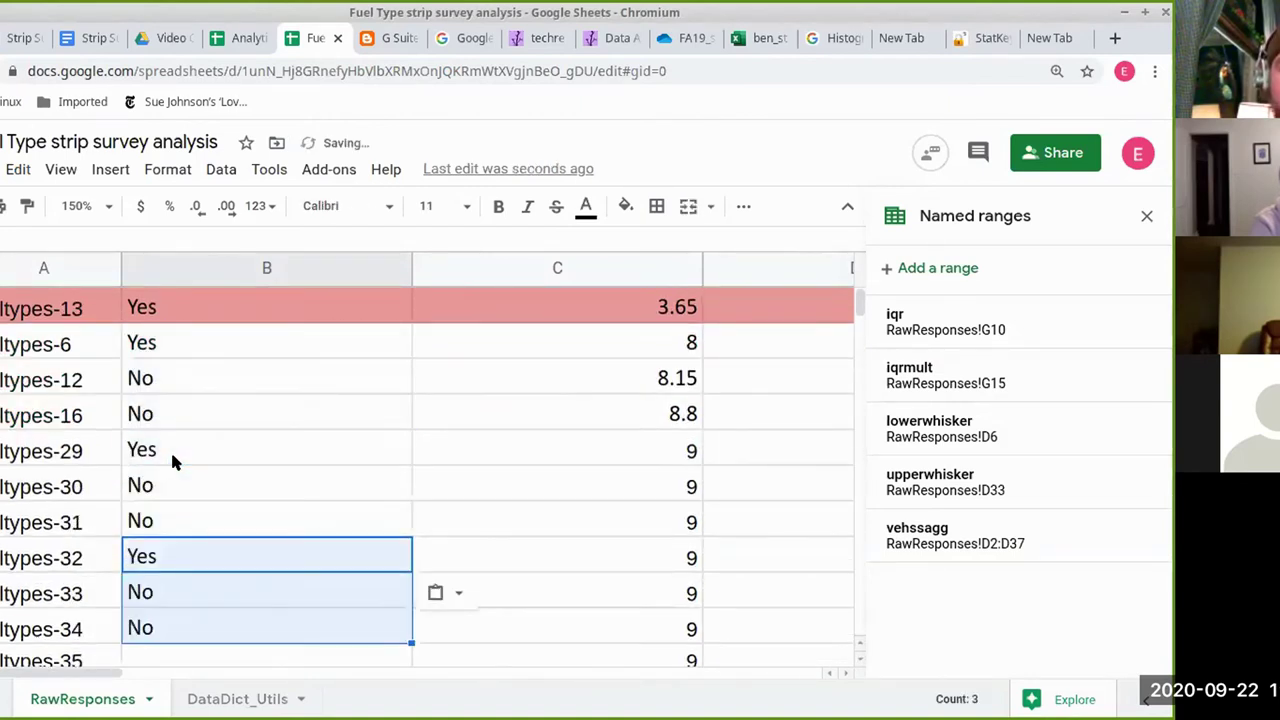
- Fill the remaining blank car_owned cells down to survey 28 with the copied Yes, No, No pattern
{"action": "key", "text": "Down"}
{"action": "key", "text": "Down"}
{"action": "key", "text": "Down"}
{"action": "key", "text": "ctrl+v"}
{"action": "key", "text": "Down"}
{"action": "key", "text": "Down"}
{"action": "key", "text": "Down"}
{"action": "key", "text": "ctrl+v"}
{"action": "key", "text": "Down"}
{"action": "key", "text": "Down"}
{"action": "key", "text": "Down"}
{"action": "key", "text": "ctrl+v"}
{"action": "key", "text": "Down"}
{"action": "key", "text": "Down"}
{"action": "key", "text": "Down"}
{"action": "key", "text": "Down"}
{"action": "key", "text": "Up"}
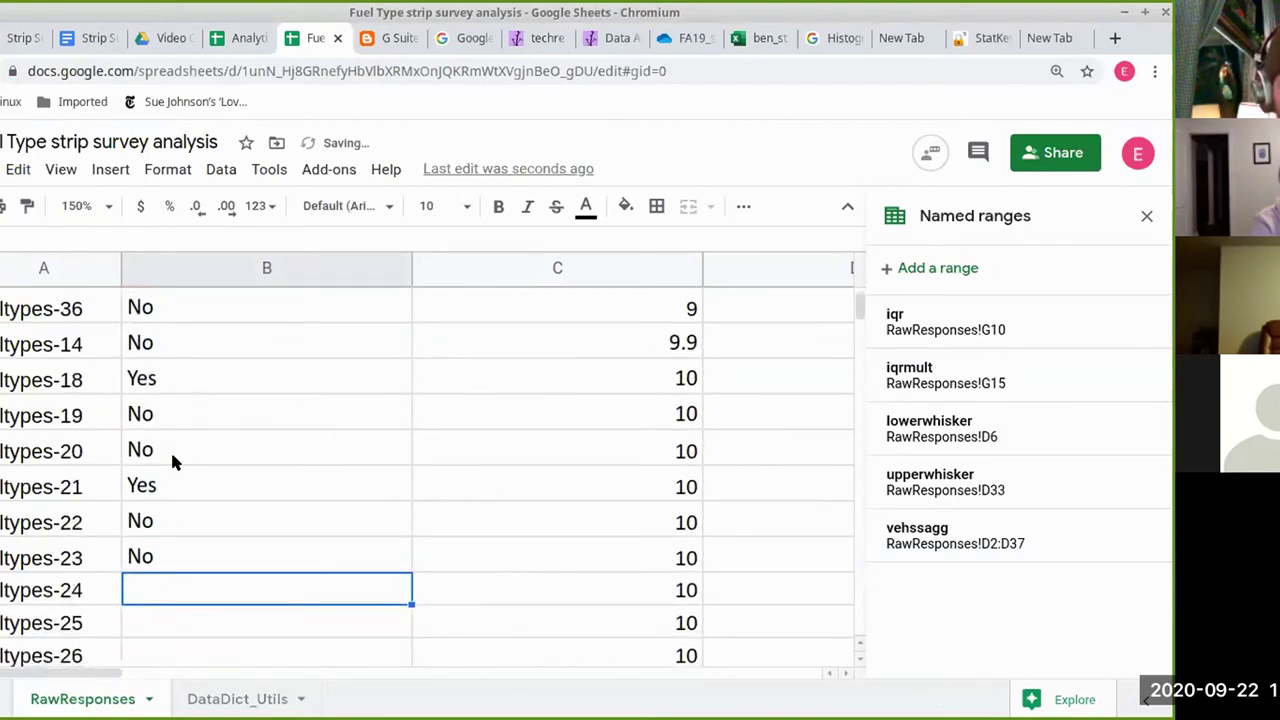
{"action": "key", "text": "ctrl+v"}
{"action": "key", "text": "Down"}
{"action": "key", "text": "Down"}
{"action": "key", "text": "Down"}
{"action": "key", "text": "Down"}
{"action": "key", "text": "Down"}
{"action": "key", "text": "Down"}
{"action": "key", "text": "Down"}
{"action": "key", "text": "Up"}
{"action": "key", "text": "Up"}
{"action": "key", "text": "Up"}
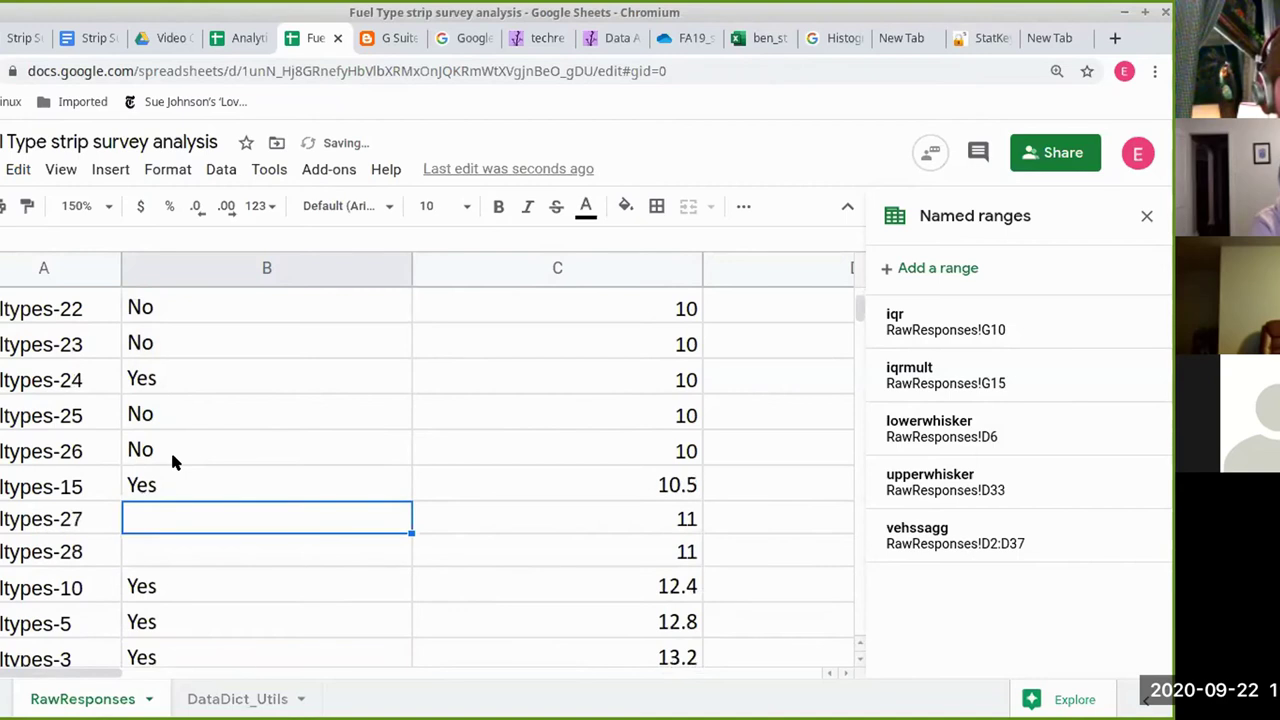
{"action": "key", "text": "ctrl+v"}
{"action": "key", "text": "Down"}
{"action": "key", "text": "Down"}
{"action": "key", "text": "Down"}
{"action": "key", "text": "Down"}
{"action": "key", "text": "Down"}
{"action": "key", "text": "Down"}
{"action": "key", "text": "Down"}
{"action": "key", "text": "Down"}
{"action": "key", "text": "Down"}
{"action": "key", "text": "Down"}
{"action": "key", "text": "Down"}
{"action": "key", "text": "Down"}
{"action": "key", "text": "Up"}
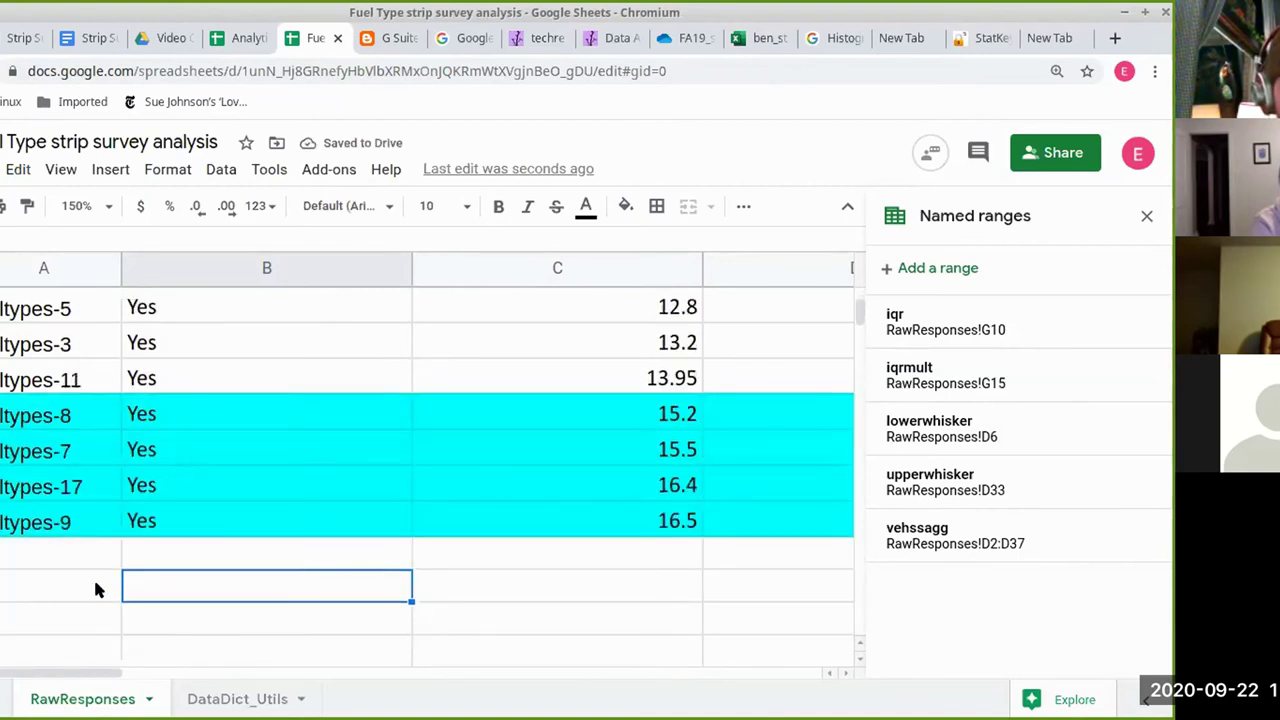
- Duplicate the RawResponses sheet, and duplicate that copy once more to get two slicer sheets
{"action": "right_click", "coordinate": [101, 700]}
{"action": "left_click", "coordinate": [82, 366]}
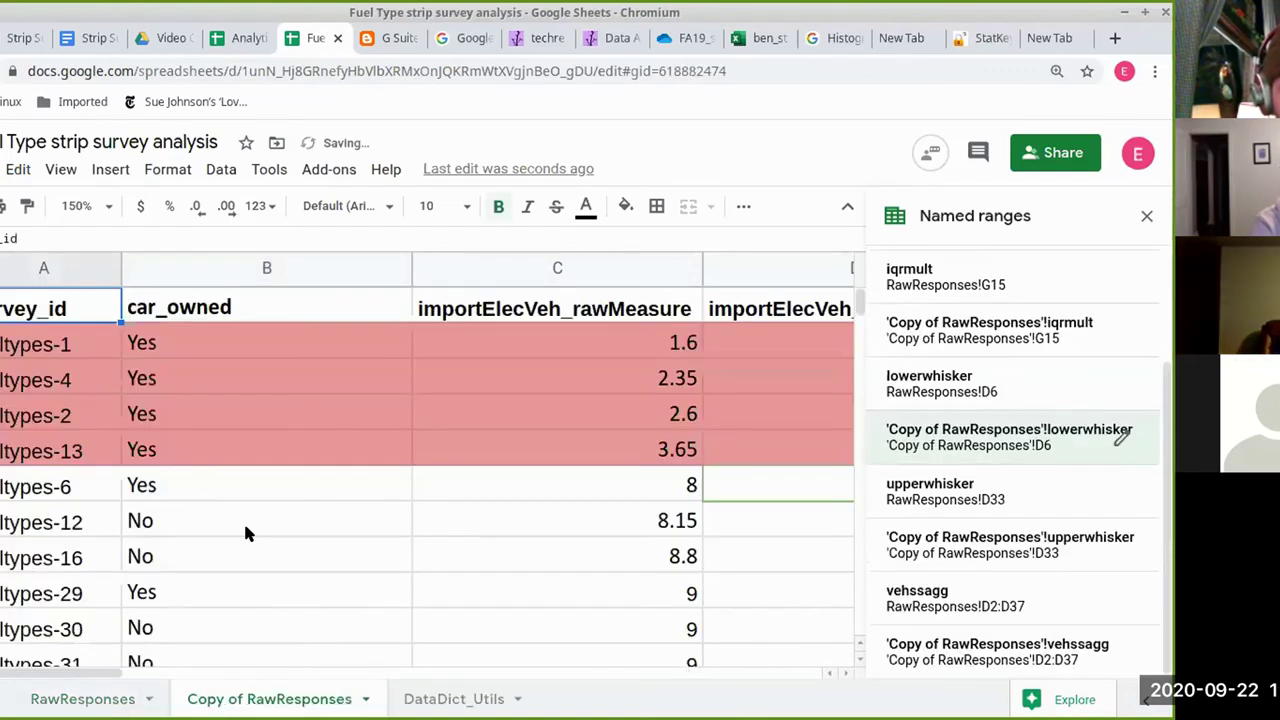
{"action": "left_click", "coordinate": [366, 699]}
{"action": "left_click", "coordinate": [217, 372]}
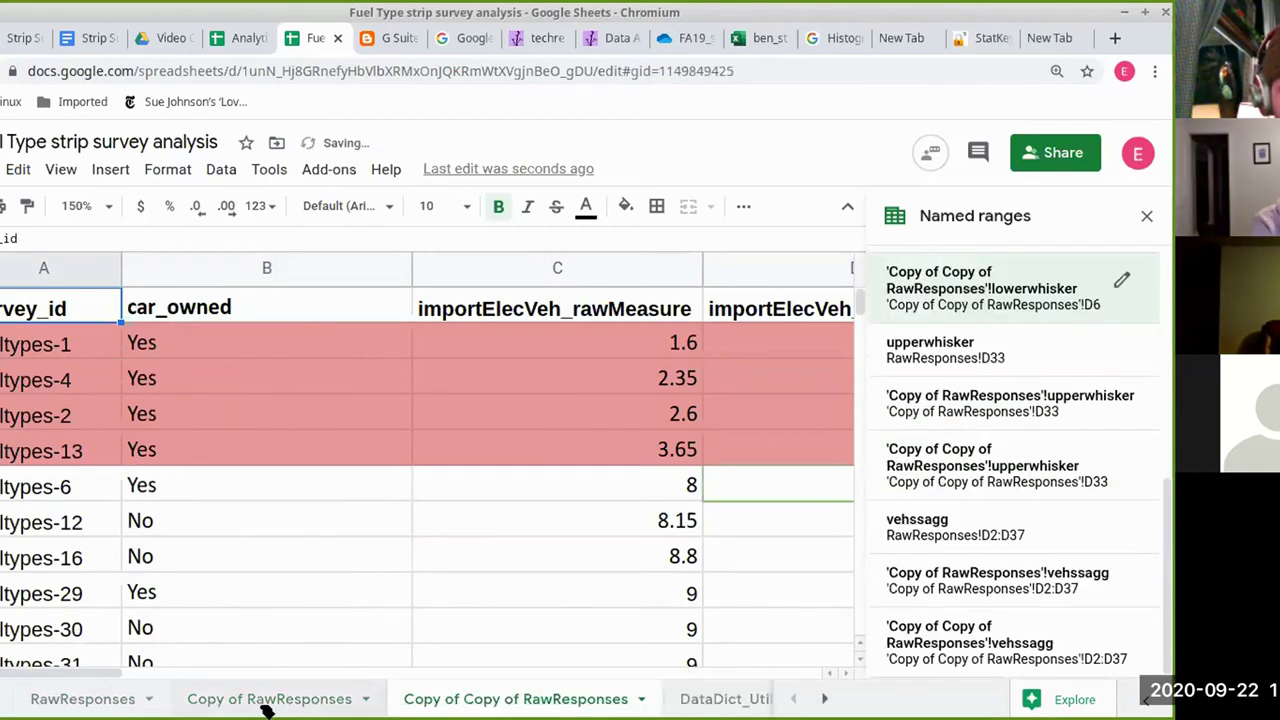
- Rename the first copied sheet as subset_noCar
{"action": "left_click", "coordinate": [366, 700]}
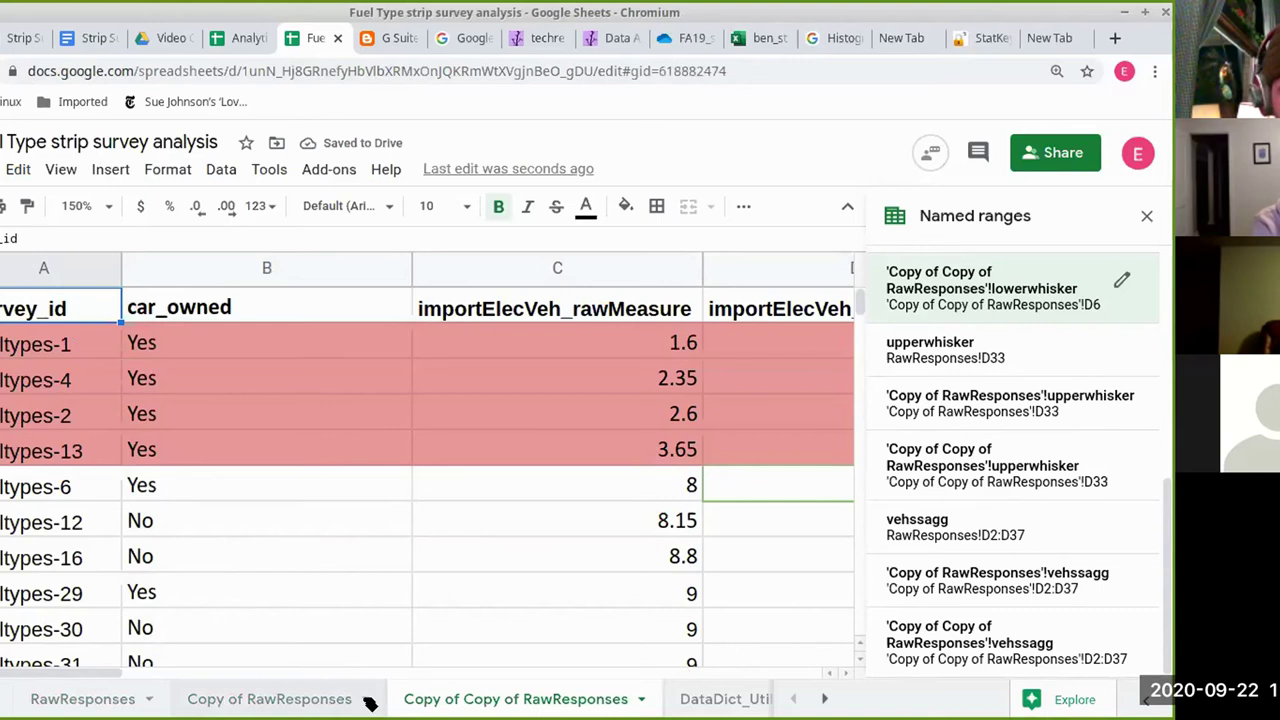
{"action": "left_click", "coordinate": [368, 700]}
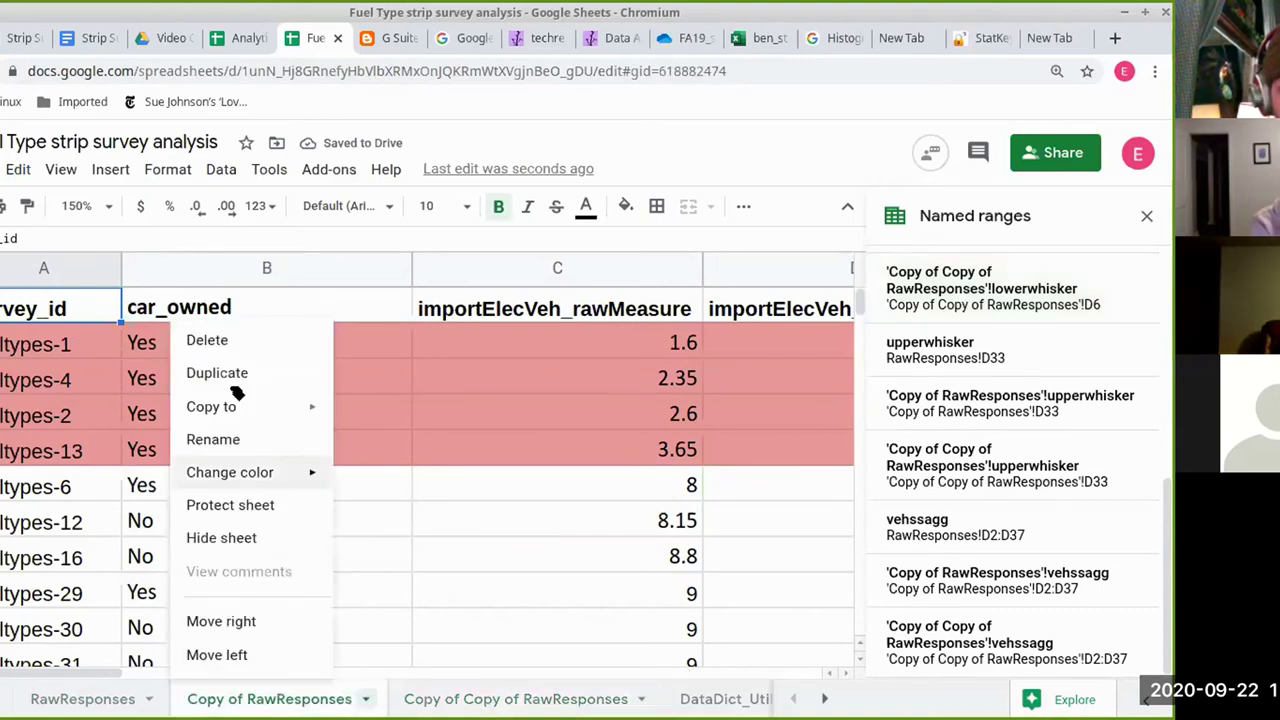
{"action": "left_click", "coordinate": [243, 443]}
{"action": "type", "text": "sliced_"}
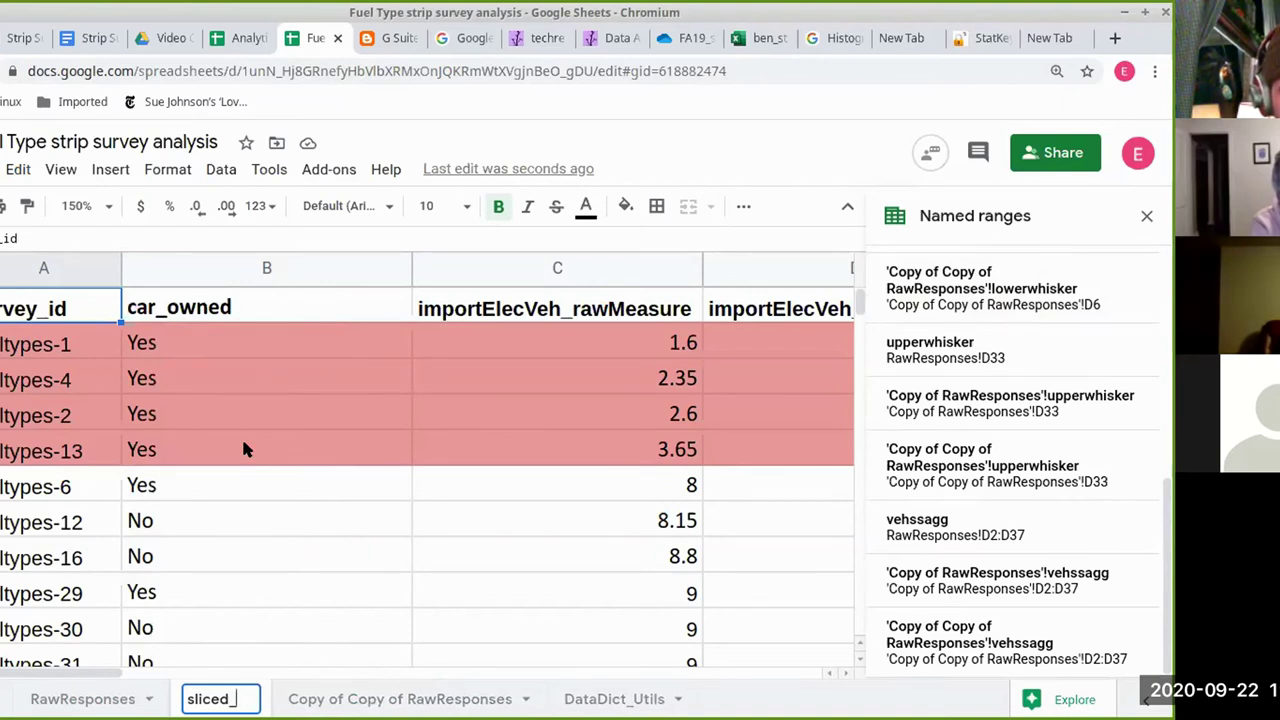
{"action": "key", "text": "BackSpace"}
{"action": "key", "text": "BackSpace"}
{"action": "key", "text": "BackSpace"}
{"action": "key", "text": "BackSpace"}
{"action": "key", "text": "BackSpace"}
{"action": "key", "text": "BackSpace"}
{"action": "type", "text": "ubset_no"}
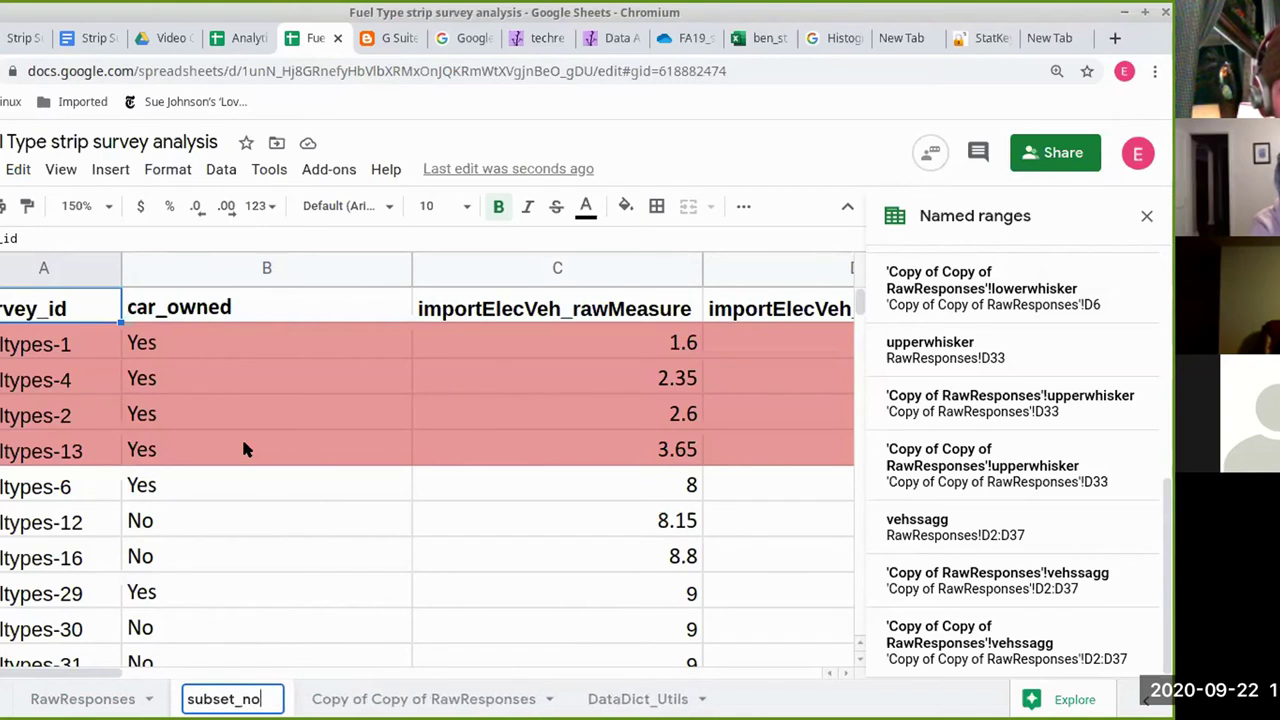
{"action": "type", "text": "Car"}
{"action": "key", "text": "Return"}
{"action": "key", "text": "Right"}
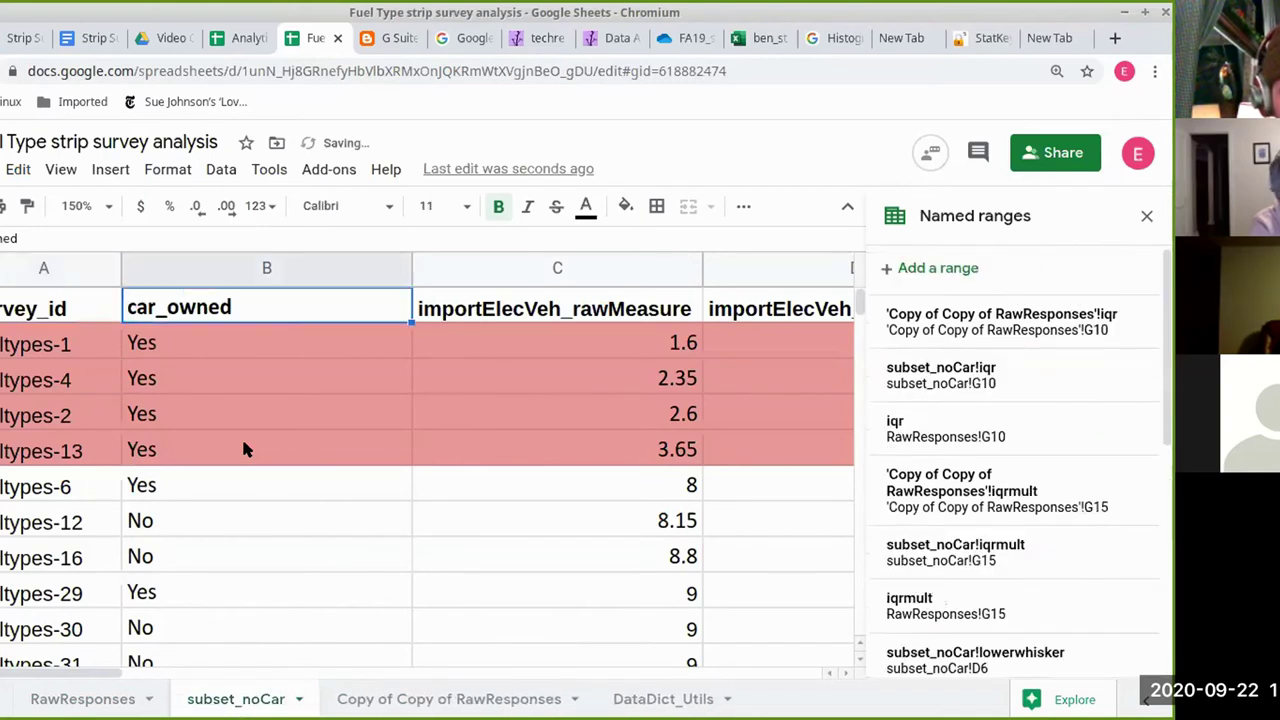
- Rename the second copied sheet as subset_yesCar
{"action": "left_click", "coordinate": [480, 699]}
{"action": "left_click", "coordinate": [577, 700]}
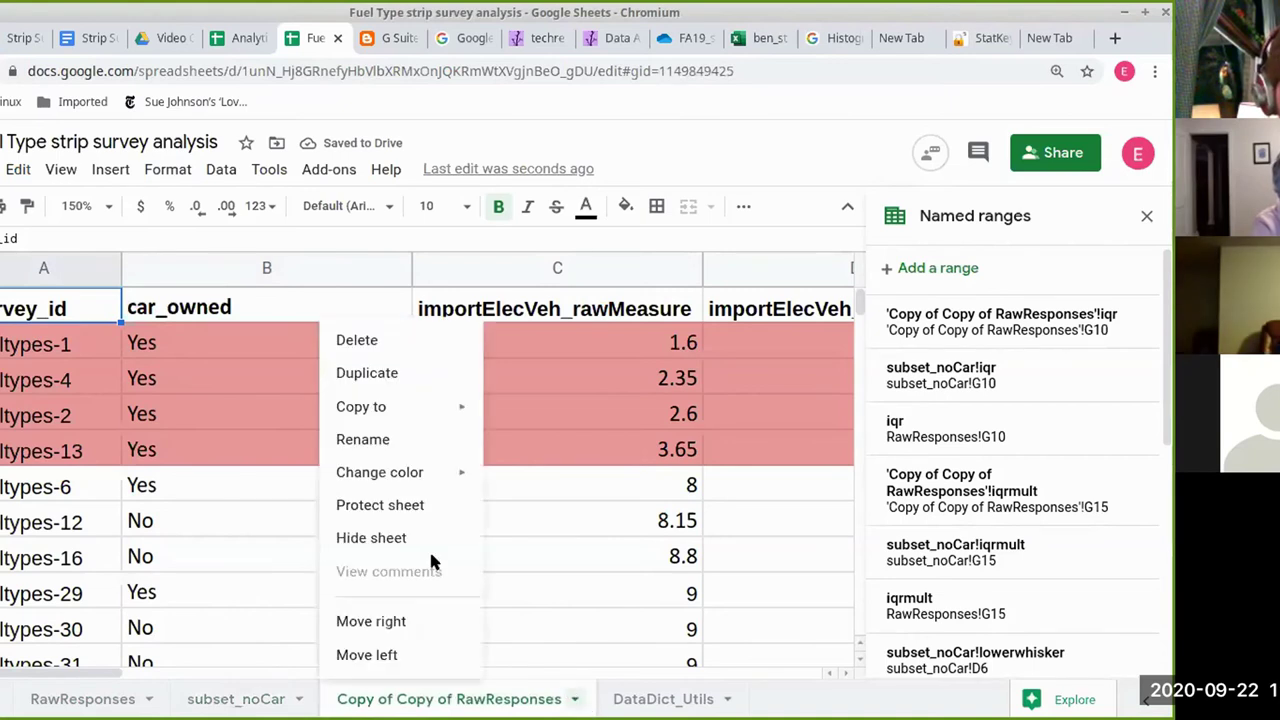
{"action": "left_click", "coordinate": [393, 439]}
{"action": "type", "text": "subset"}
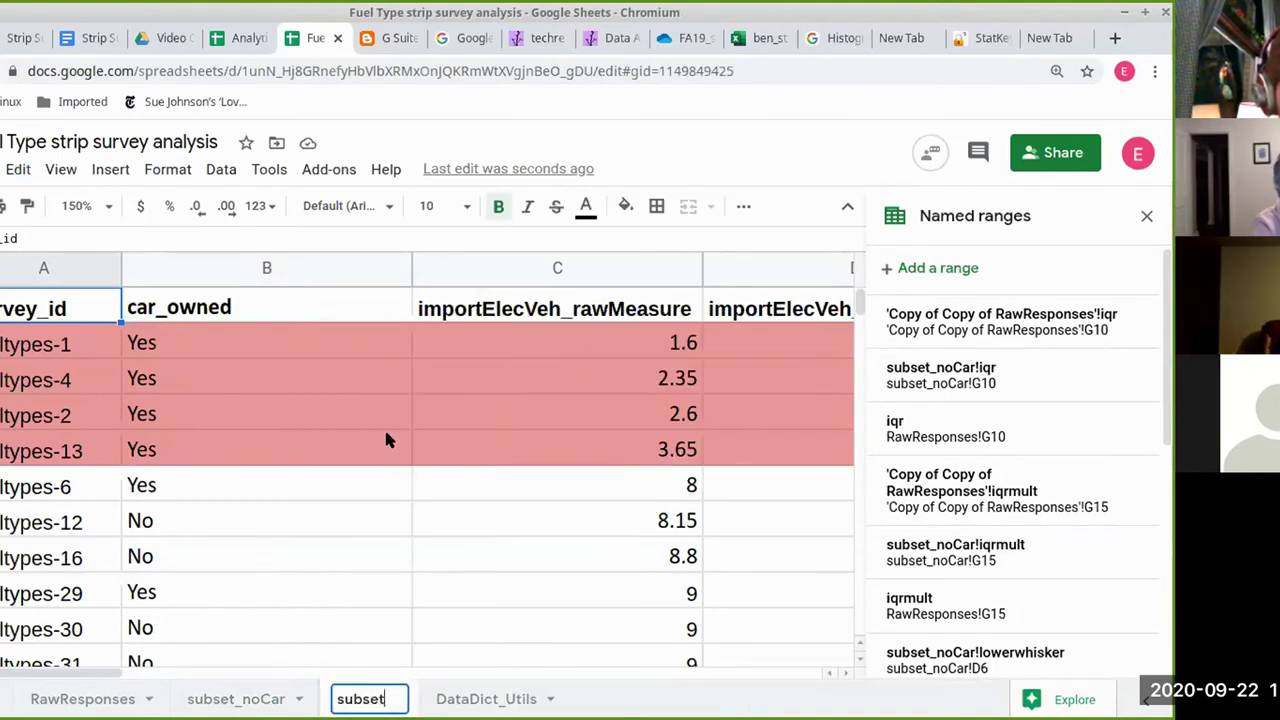
{"action": "type", "text": "_yesCar"}
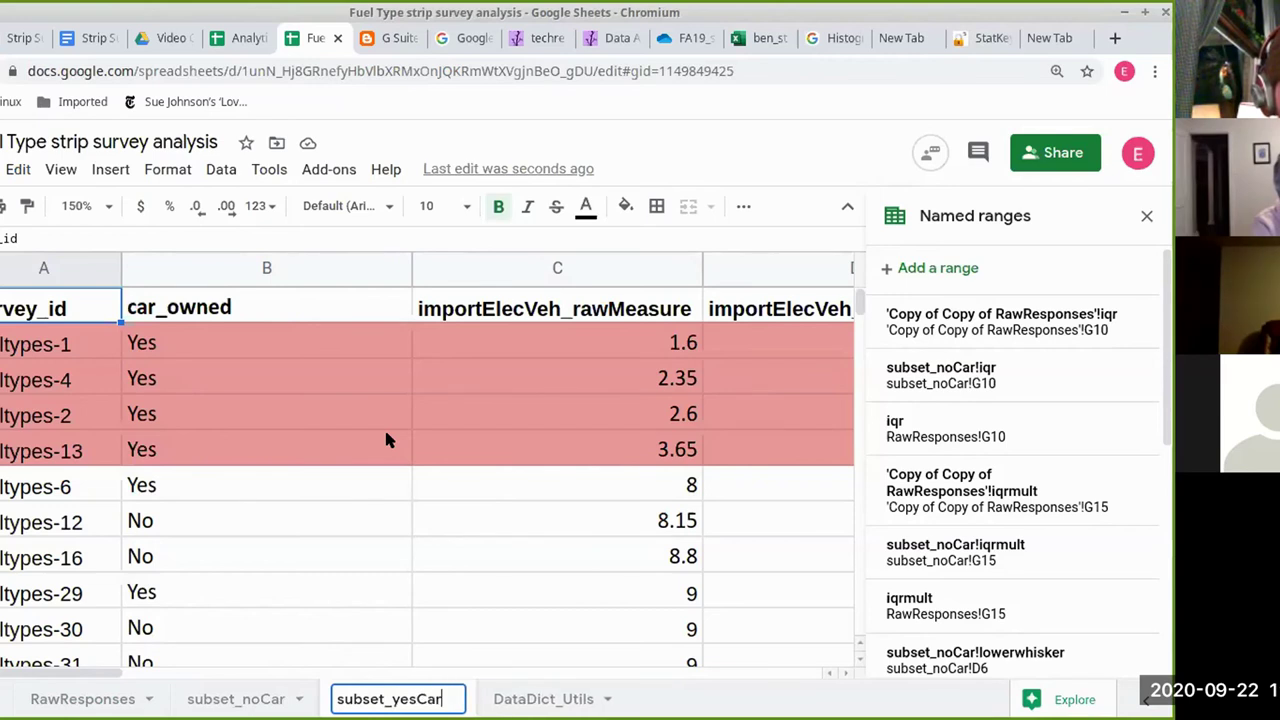
{"action": "key", "text": "Return"}
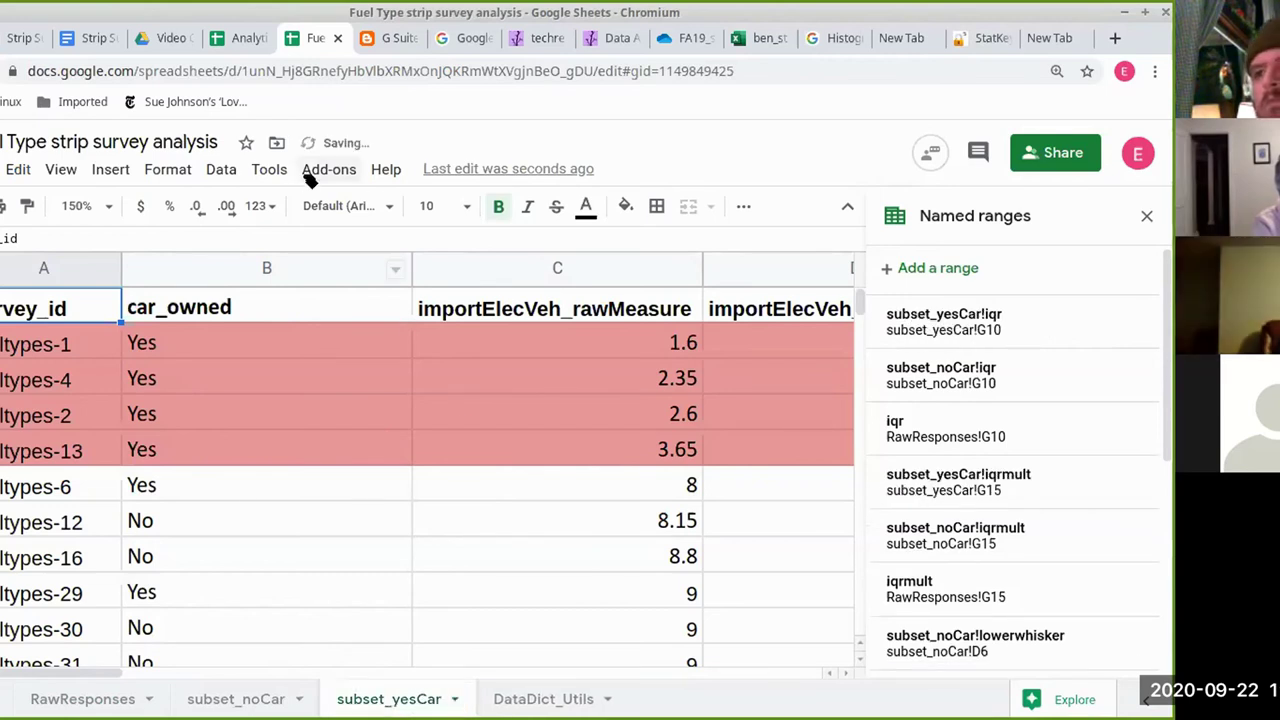
- Show the browser full screen, set the subset_yesCar sheet's zoom to 100%, and review its quantitative profile
{"action": "key", "text": "F11"}
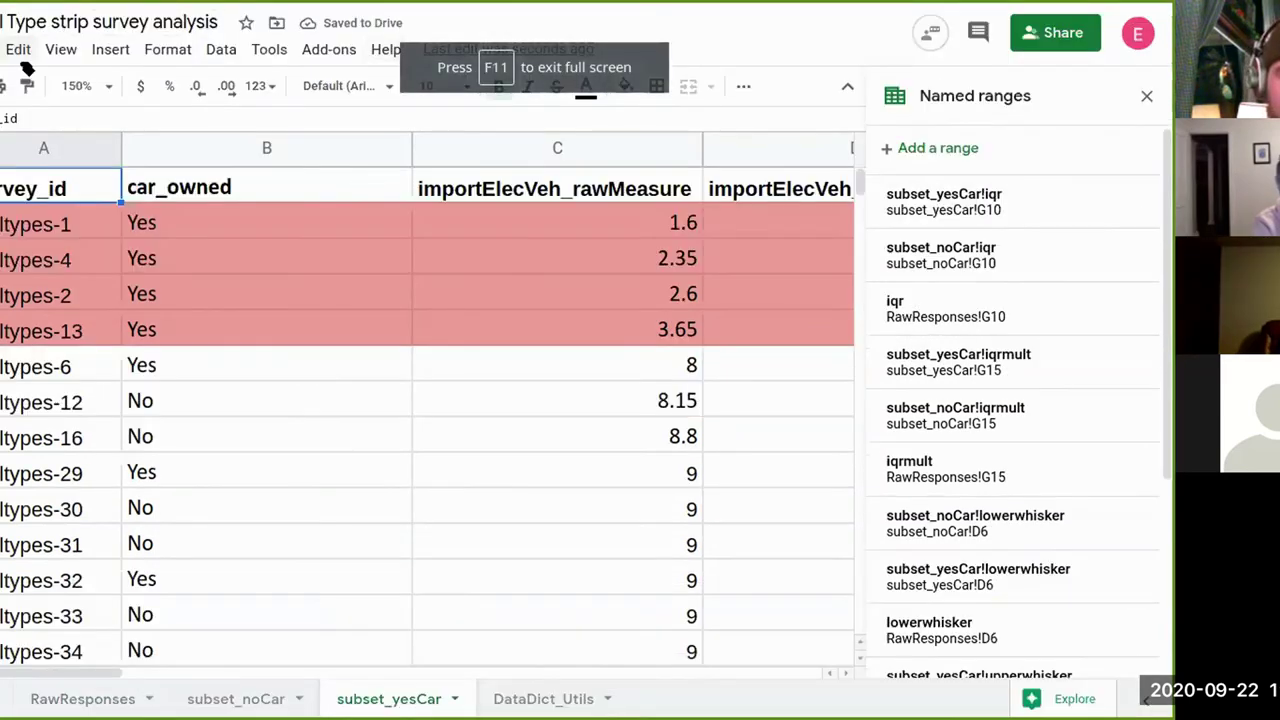
{"action": "left_click", "coordinate": [60, 49]}
{"action": "mouse_move", "coordinate": [217, 334]}
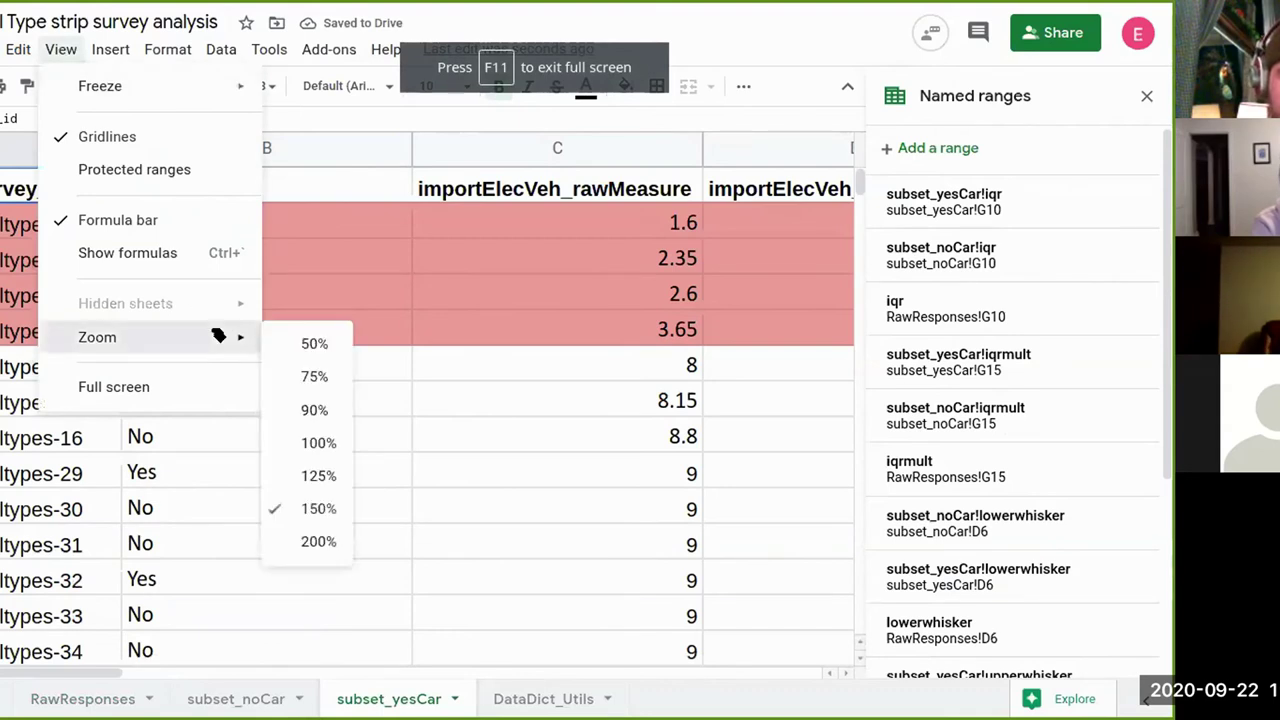
{"action": "left_click", "coordinate": [307, 445]}
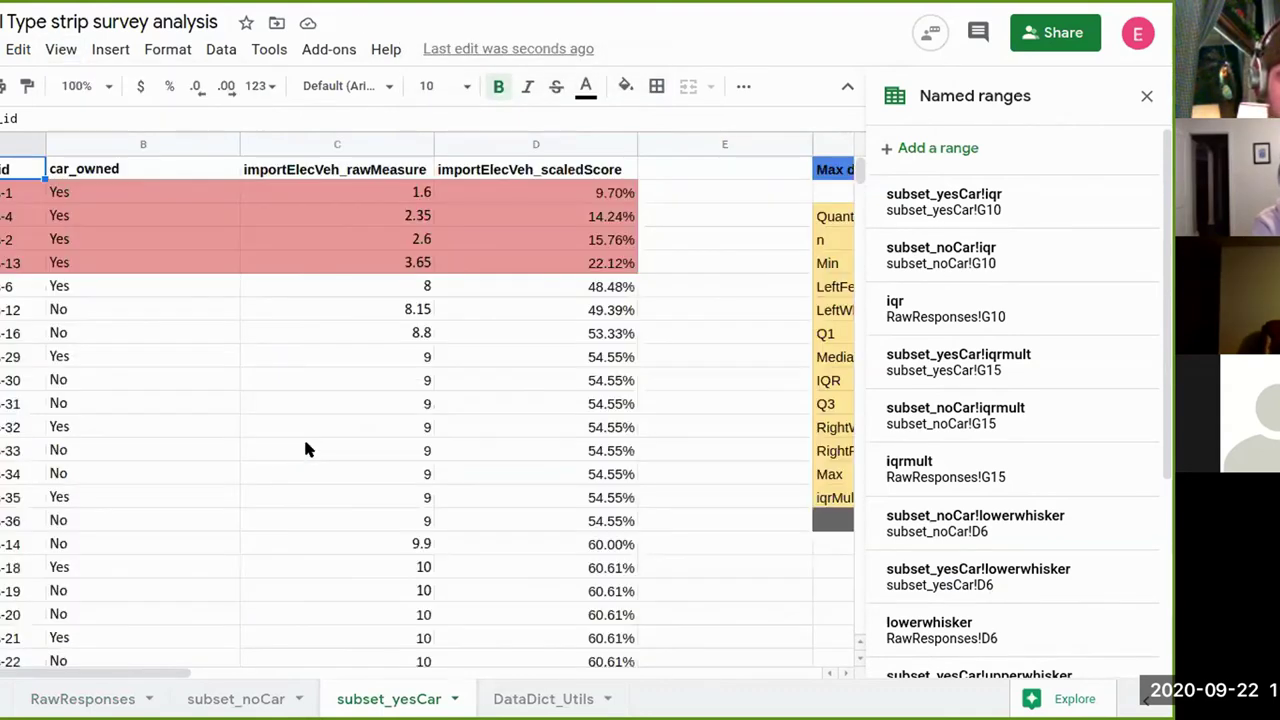
{"action": "scroll", "coordinate": [816, 308], "scroll_direction": "right", "scroll_amount": 3}
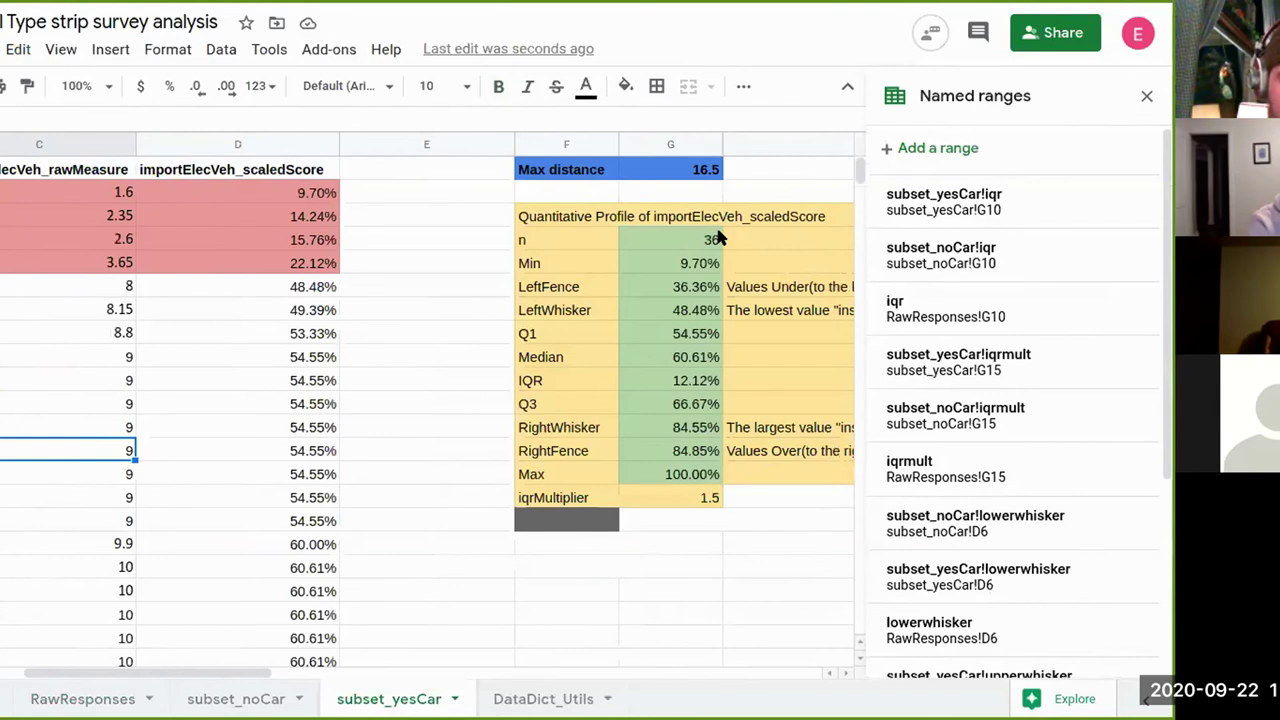
{"action": "left_click", "coordinate": [551, 540]}
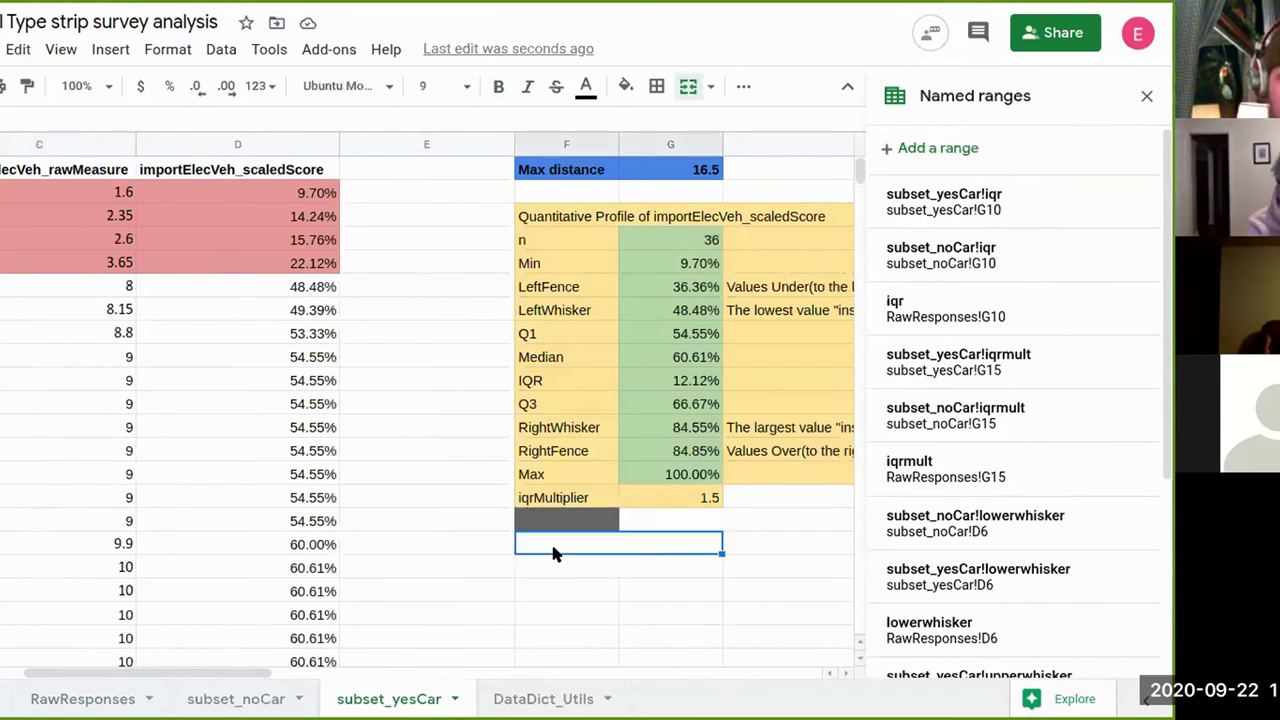
{"action": "scroll", "coordinate": [445, 486], "scroll_direction": "left", "scroll_amount": 3}
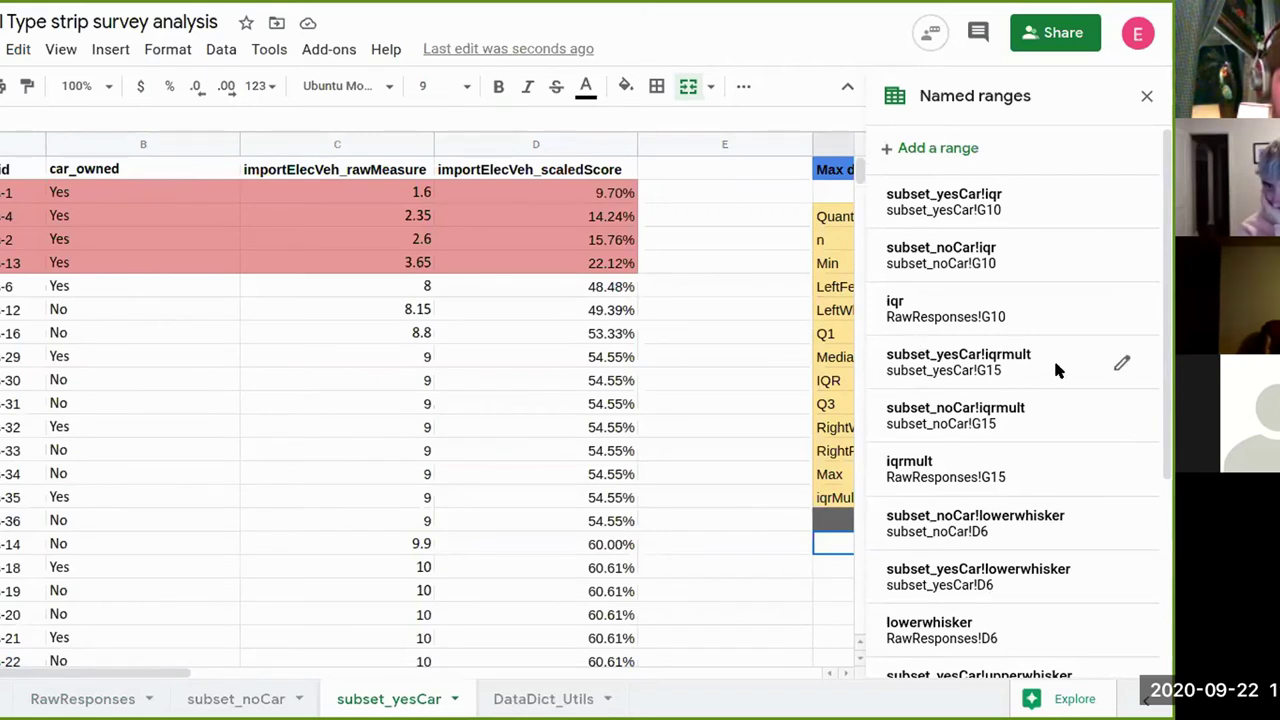
- Examine the named ranges duplicated for the two subset sheets, checking which cells the upperwhisker ranges refer to
{"action": "scroll", "coordinate": [1065, 255], "scroll_direction": "down", "scroll_amount": 1}
{"action": "scroll", "coordinate": [1065, 255], "scroll_direction": "down", "scroll_amount": 3}
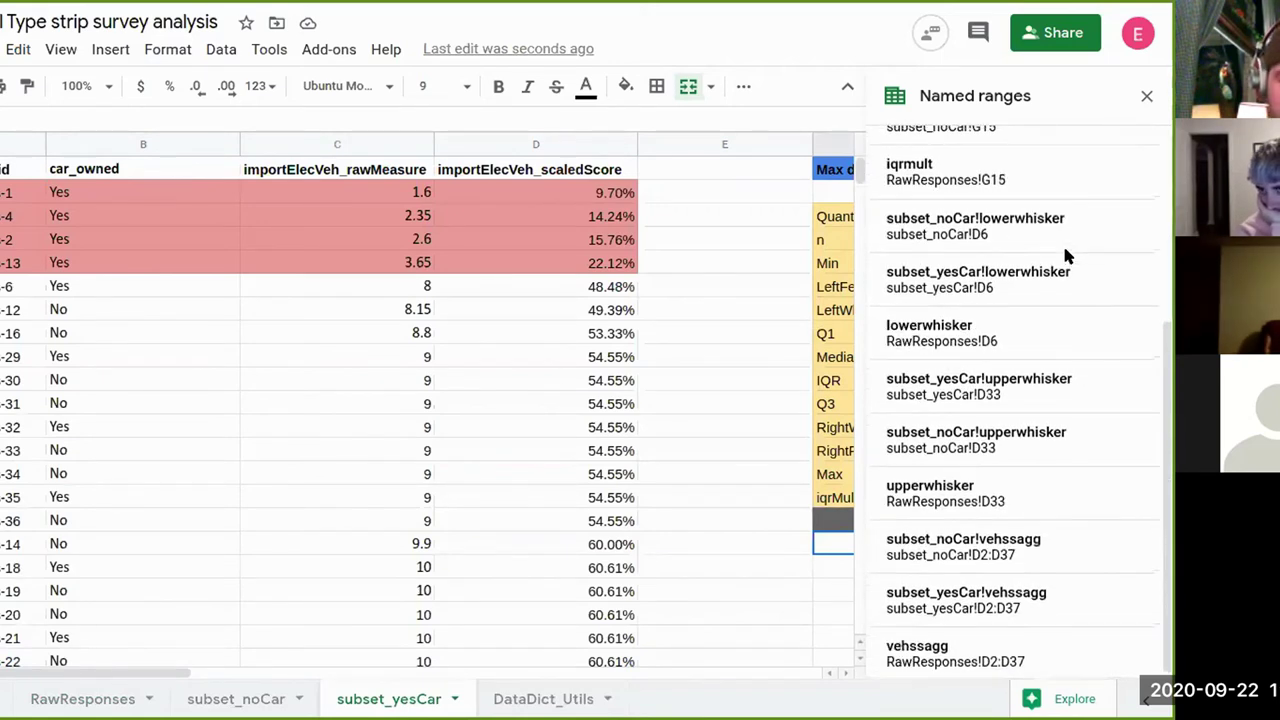
{"action": "left_click", "coordinate": [955, 387]}
{"action": "left_click", "coordinate": [945, 450]}
{"action": "left_click", "coordinate": [420, 698]}
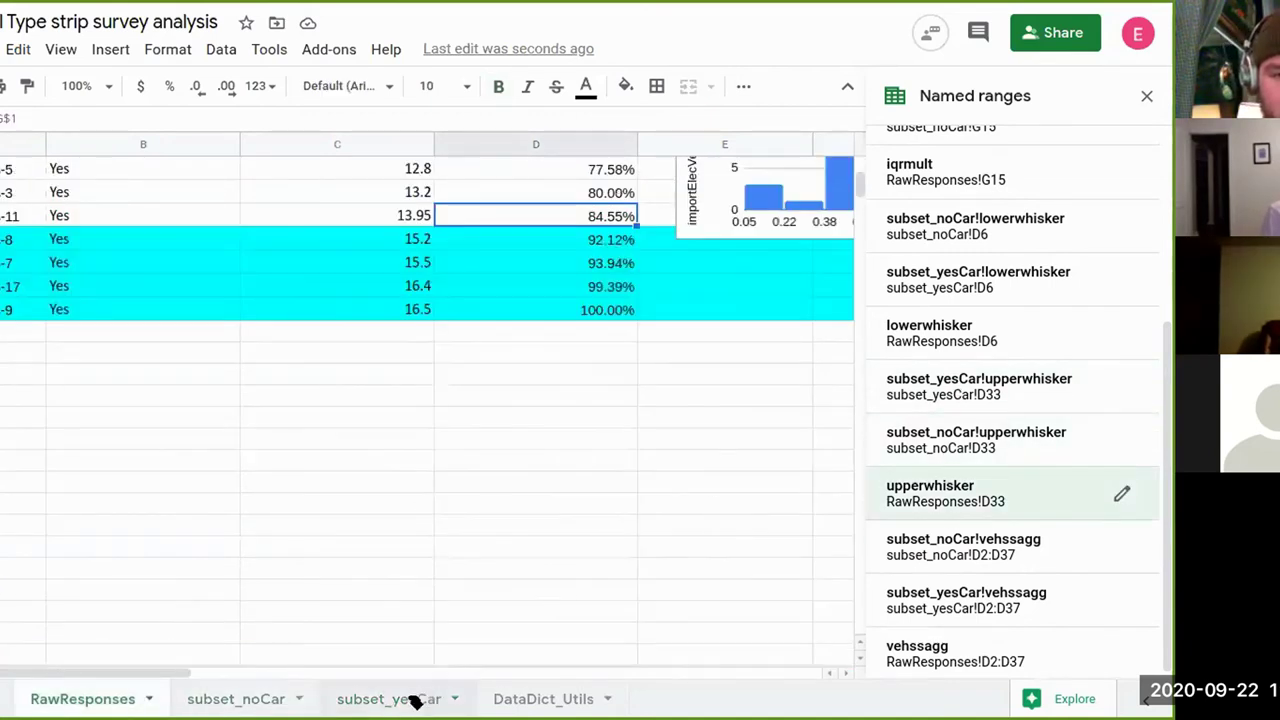
- Open the subset_noCar sheet and examine its response data in columns A through D, including the car_owned answers
{"action": "left_click", "coordinate": [230, 697]}
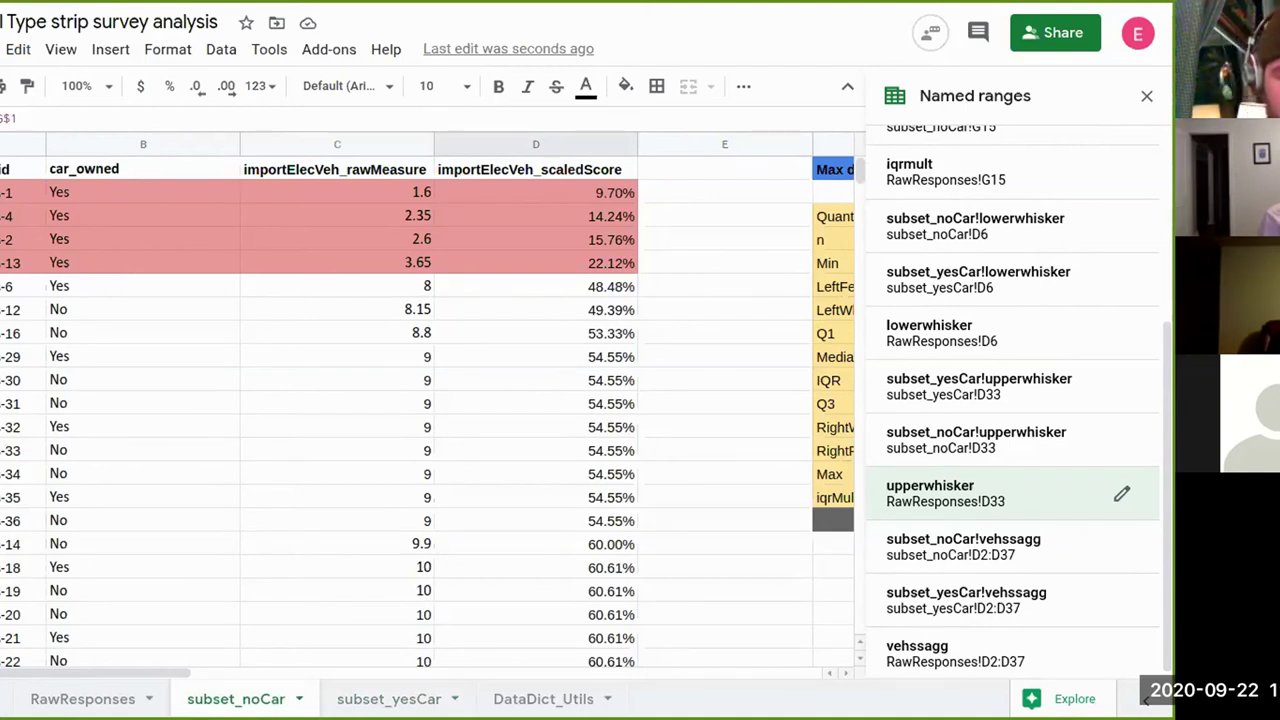
{"action": "left_click_drag", "start_coordinate": [20, 144], "coordinate": [513, 93]}
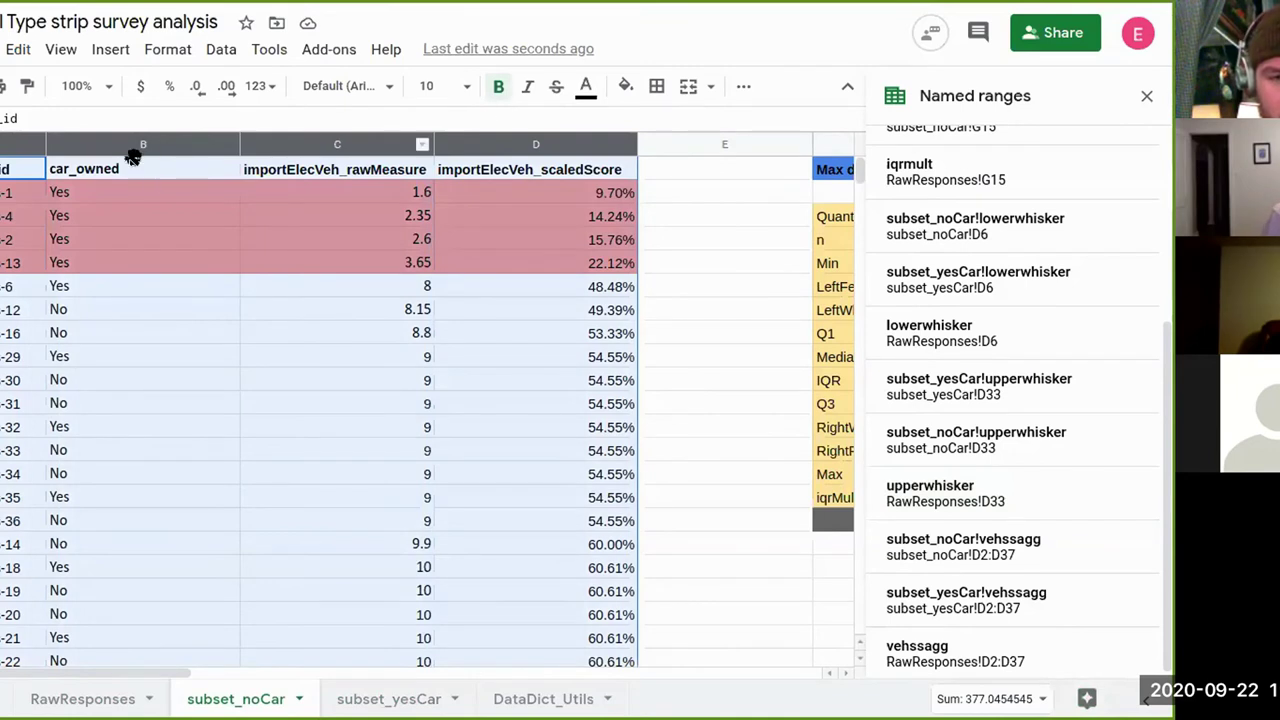
{"action": "left_click", "coordinate": [215, 232]}
{"action": "left_click", "coordinate": [163, 318]}
{"action": "left_click", "coordinate": [152, 287]}
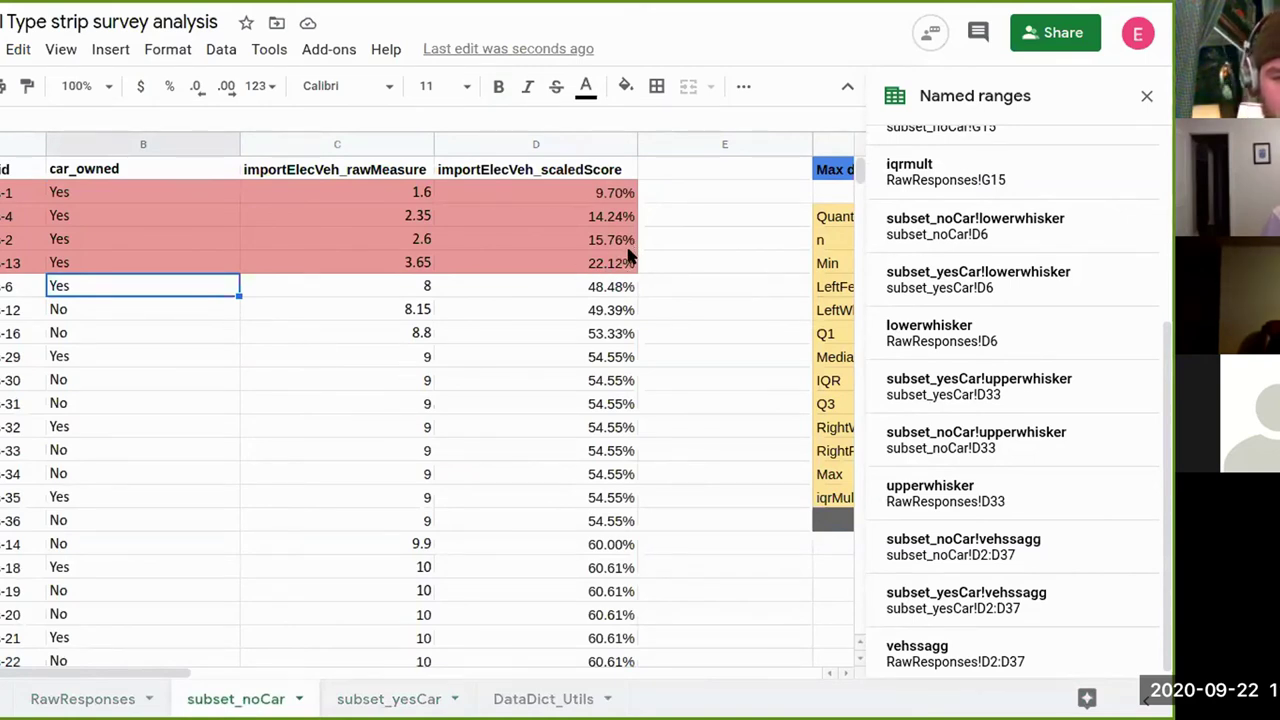
- Sort the subset_noCar response range A1:D1000 by car_owned from A to Z, treating the first row as a header
{"action": "left_click", "coordinate": [72, 378]}
{"action": "left_click", "coordinate": [167, 264]}
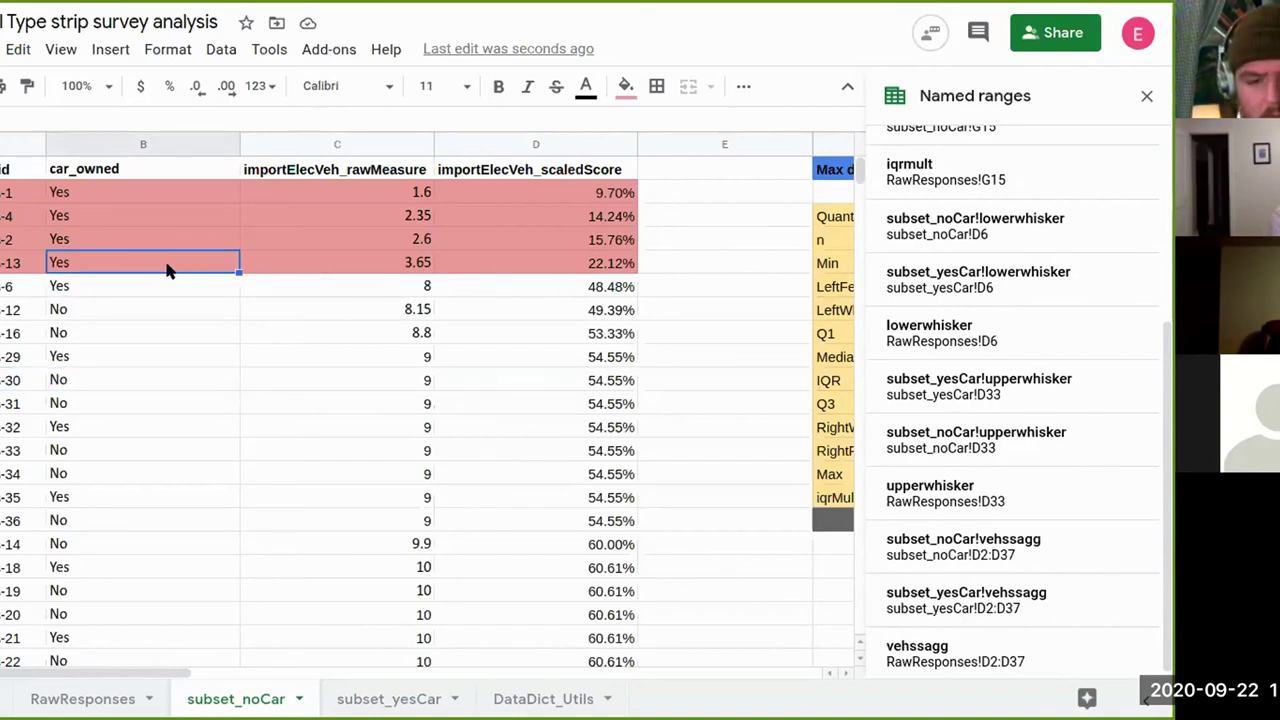
{"action": "left_click", "coordinate": [175, 358]}
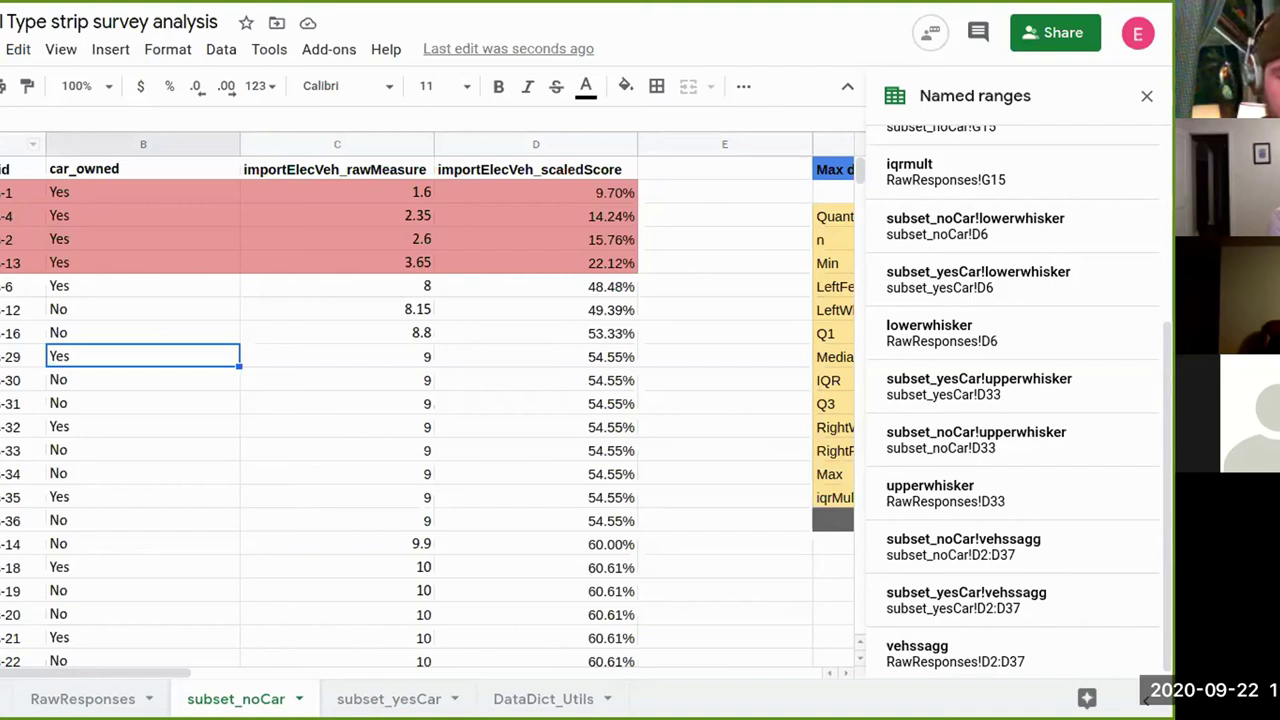
{"action": "key", "text": "ctrl+a"}
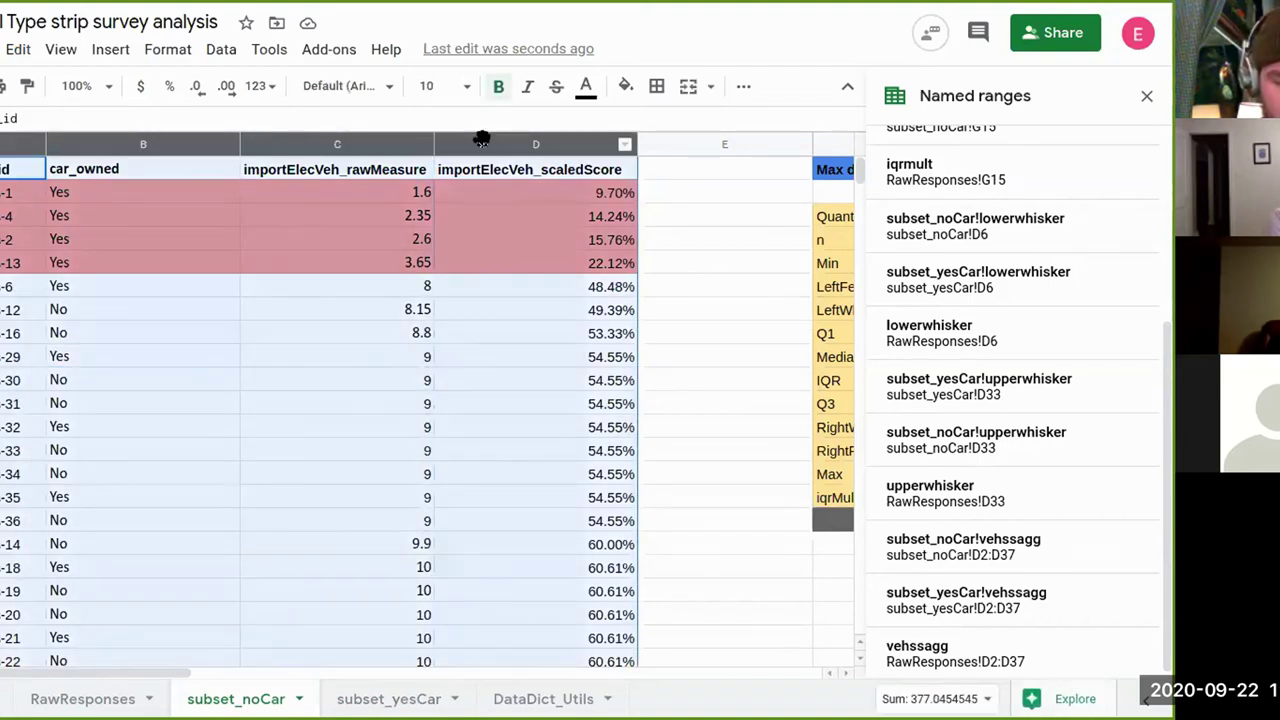
{"action": "left_click", "coordinate": [221, 49]}
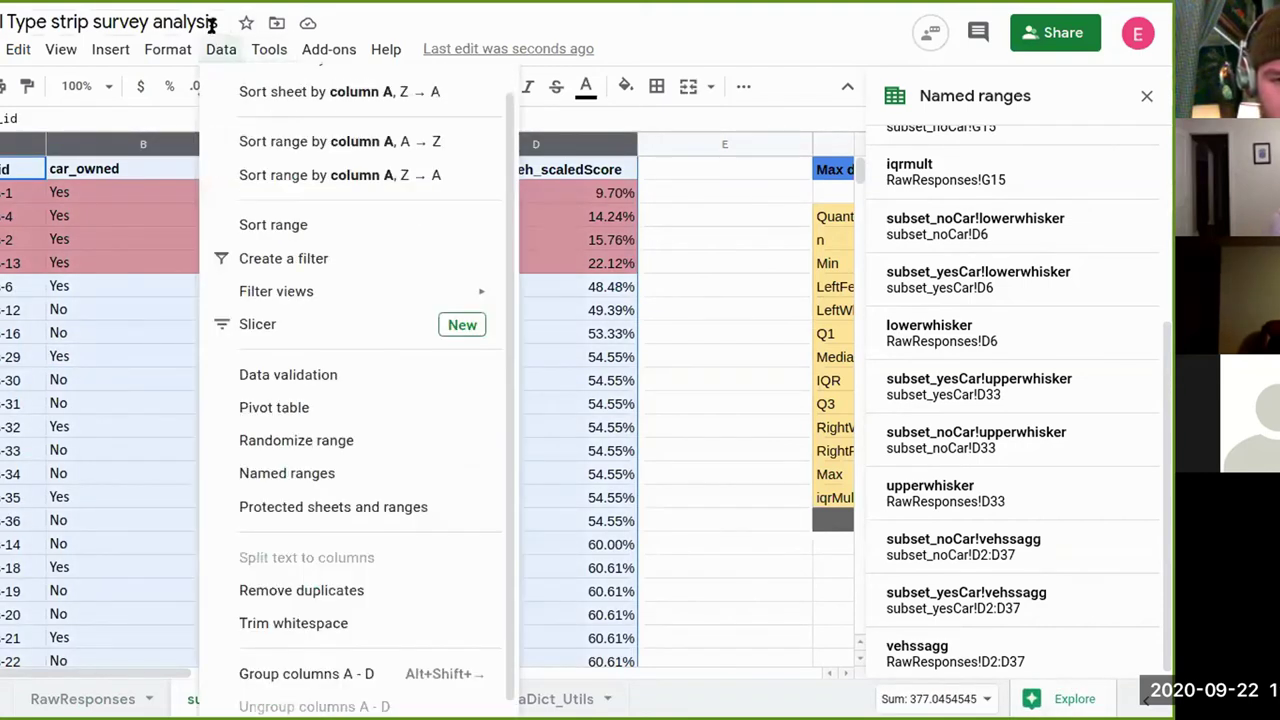
{"action": "left_click", "coordinate": [293, 230]}
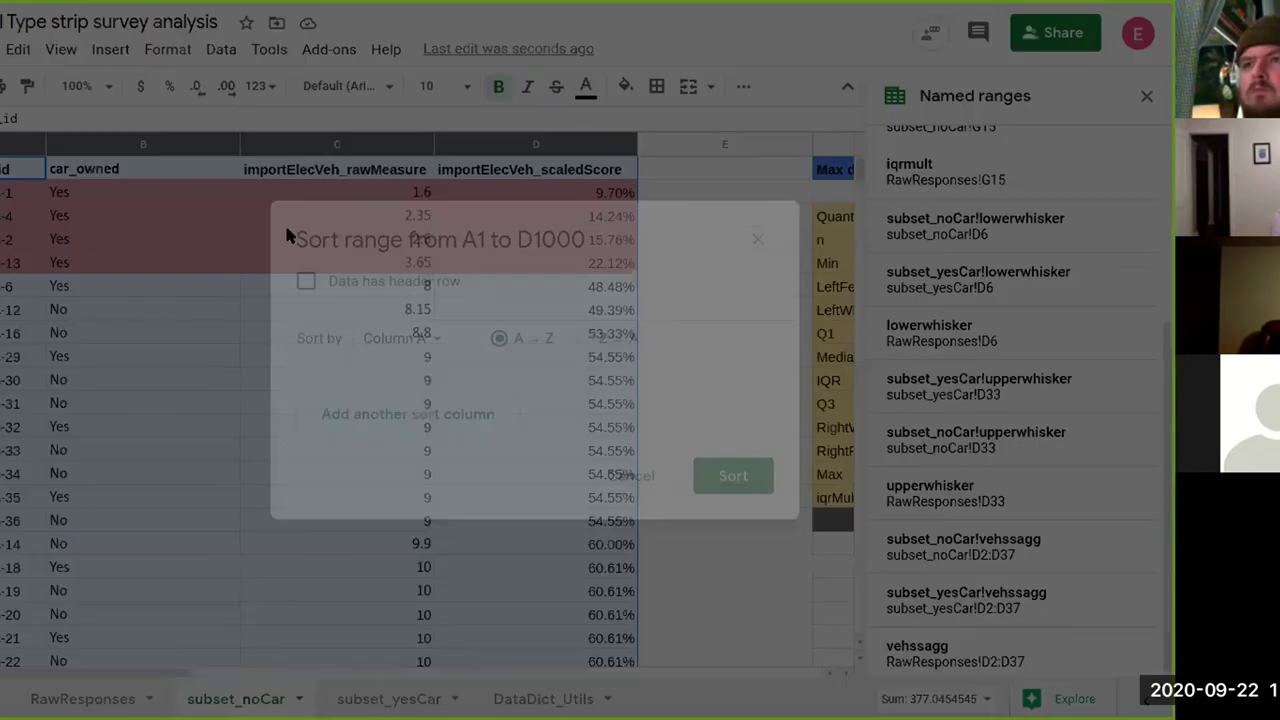
{"action": "left_click", "coordinate": [341, 289]}
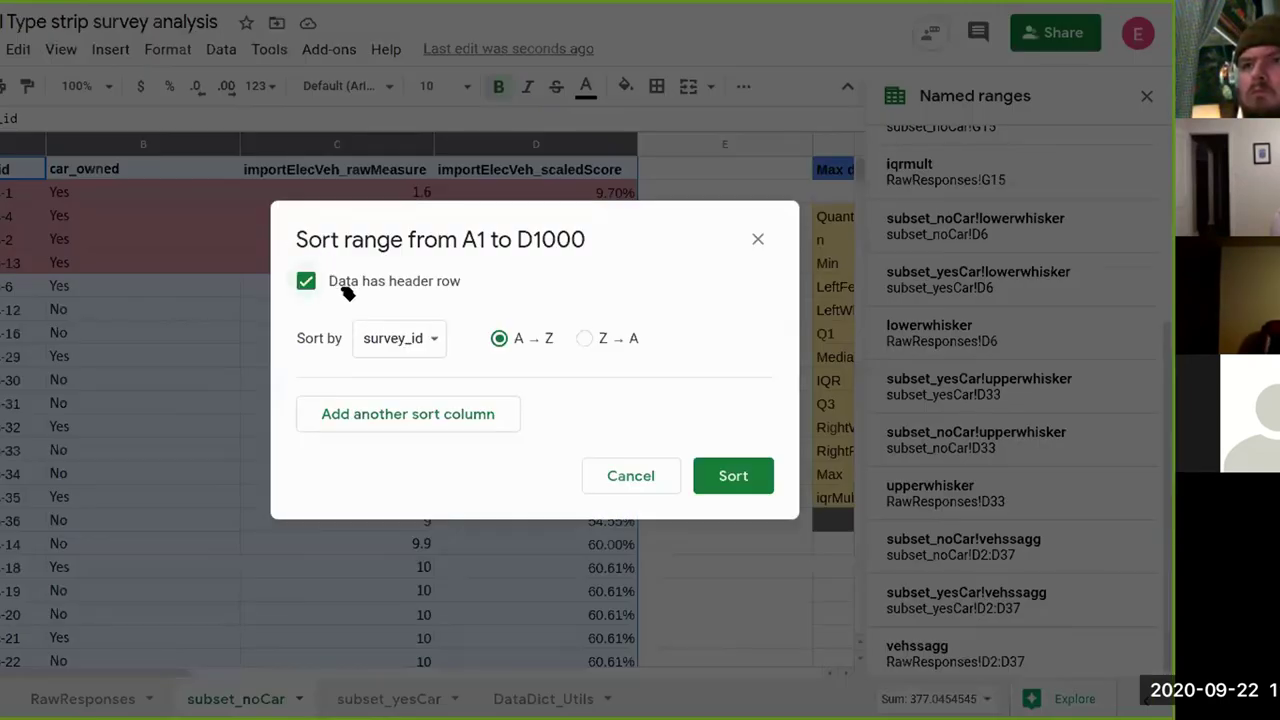
{"action": "left_click", "coordinate": [420, 340]}
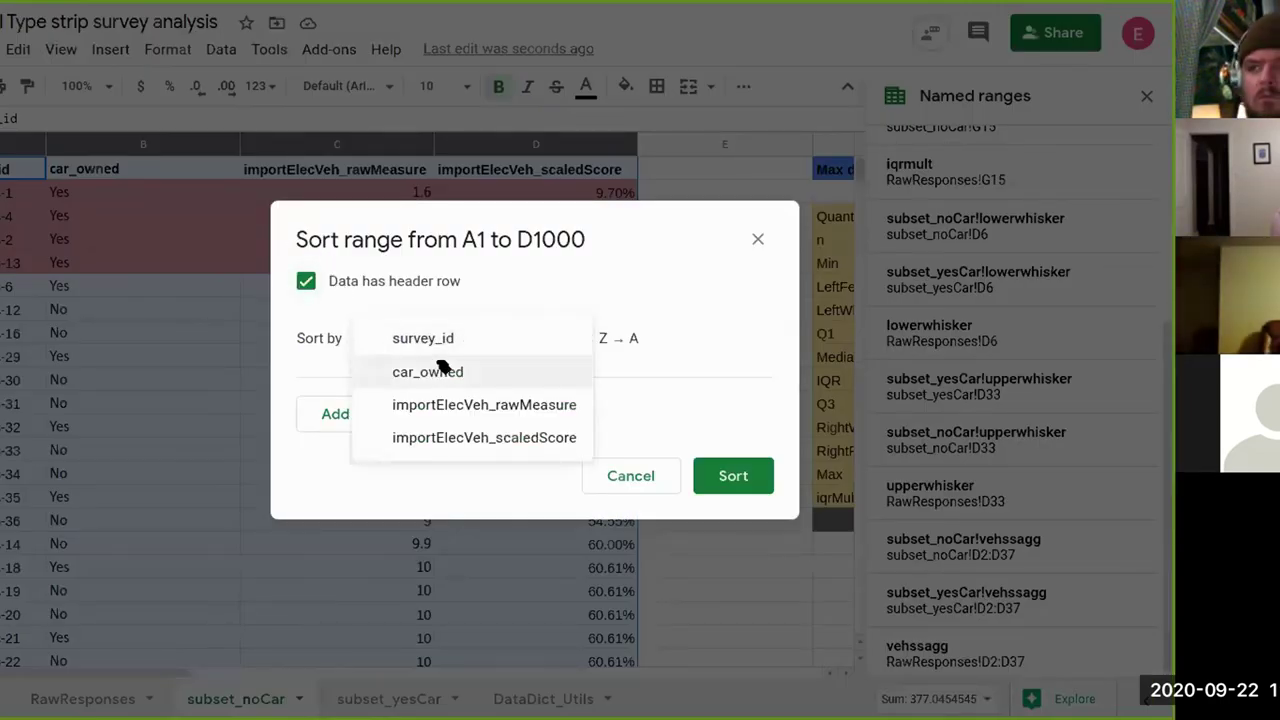
{"action": "left_click", "coordinate": [428, 371]}
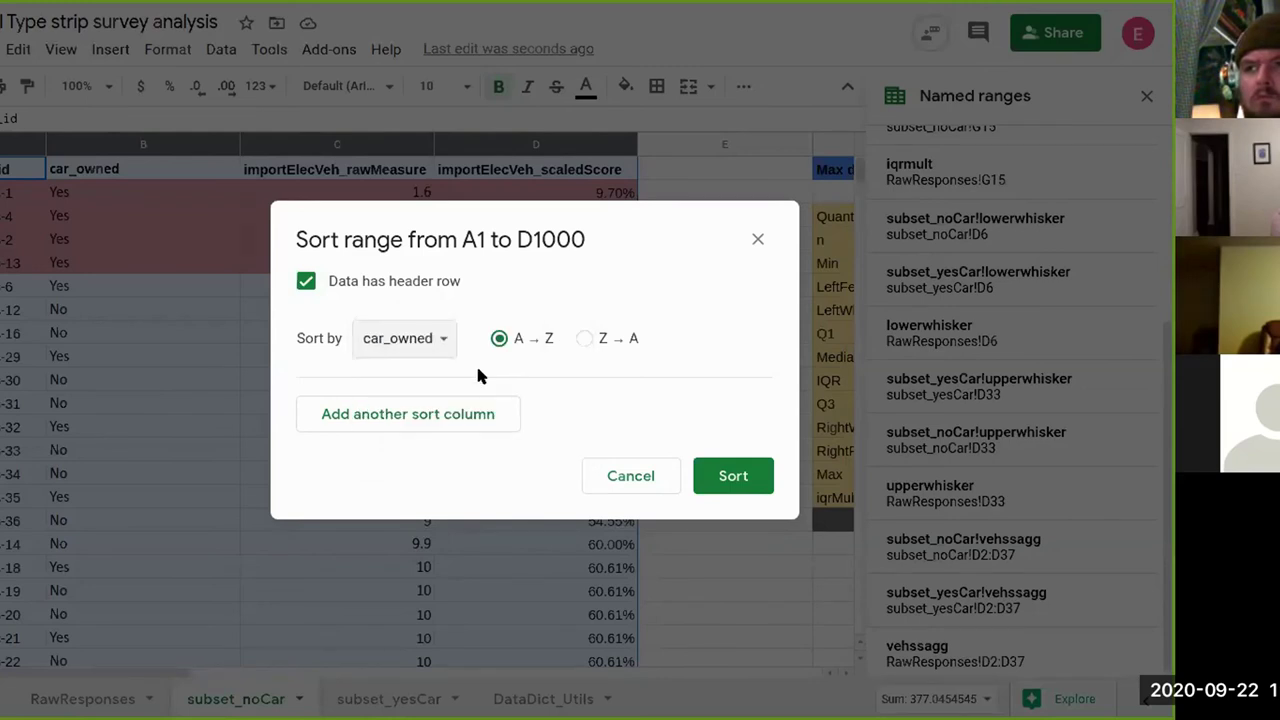
{"action": "left_click", "coordinate": [735, 478]}
- Clear the contents of all responses with car_owned Yes in columns A through D of subset_noCar
{"action": "left_click", "coordinate": [91, 375]}
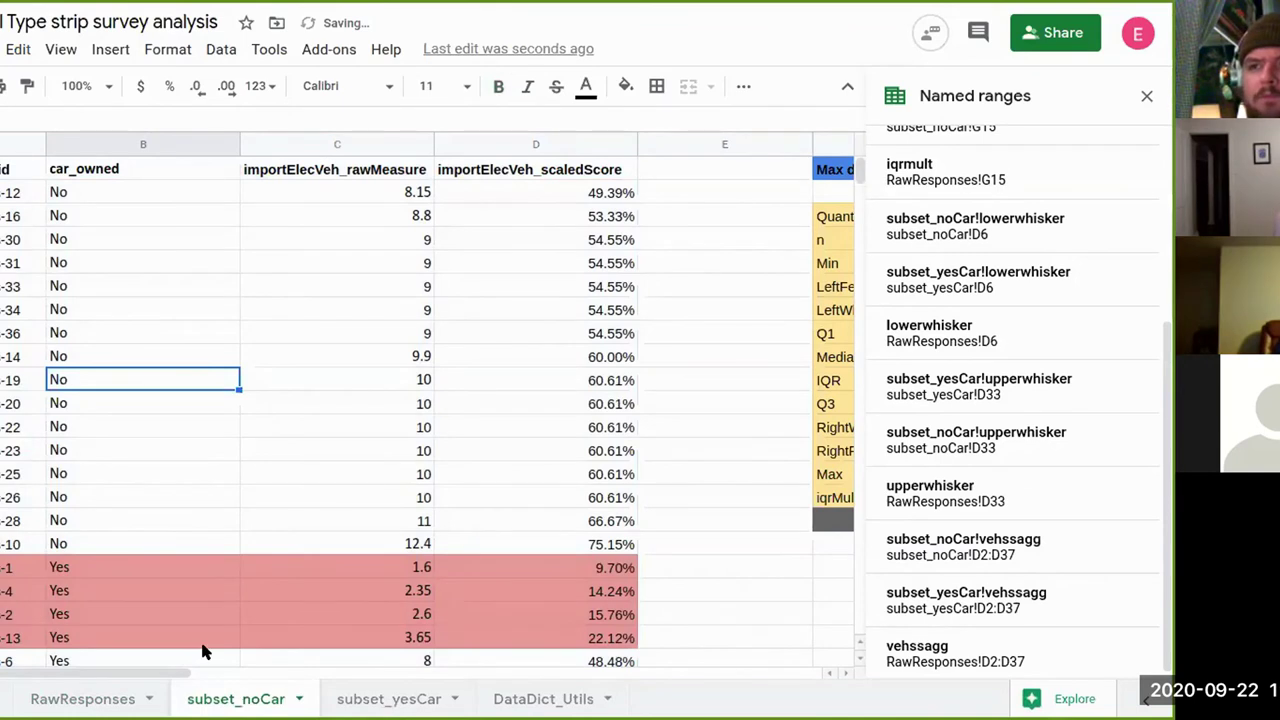
{"action": "scroll", "coordinate": [72, 520], "scroll_direction": "down", "scroll_amount": 5}
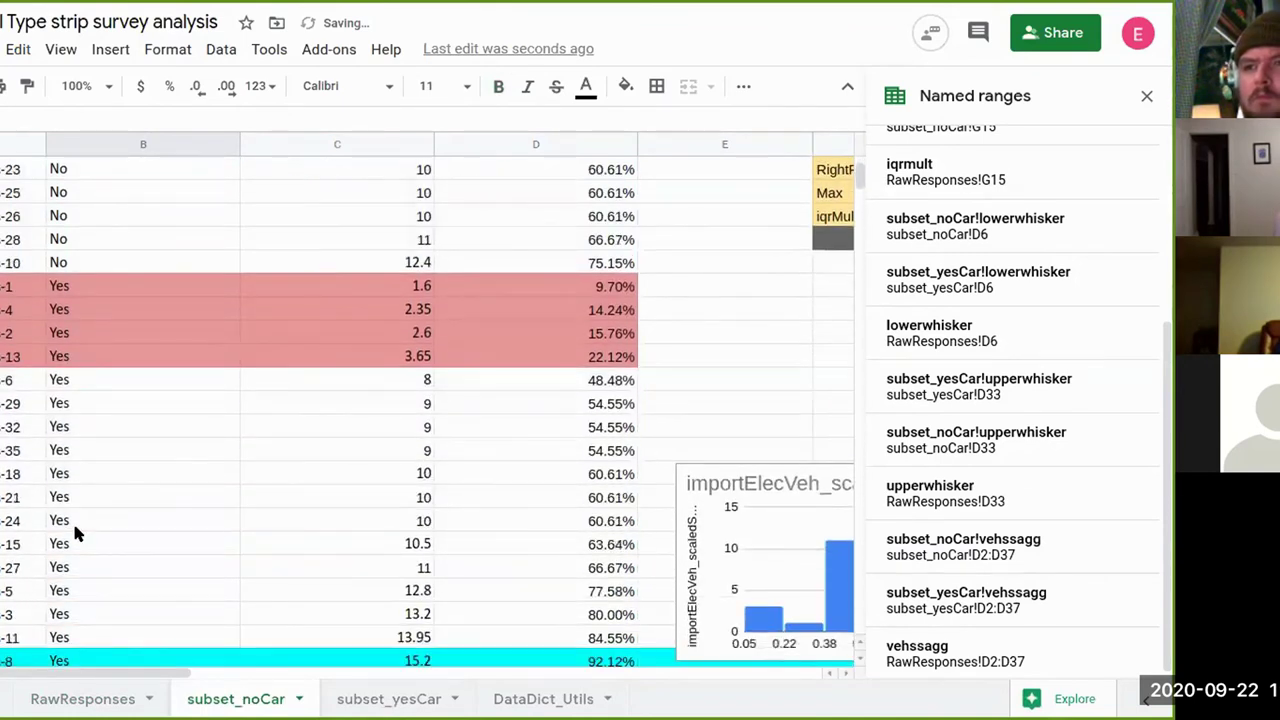
{"action": "left_click_drag", "start_coordinate": [181, 288], "coordinate": [625, 487]}
{"action": "key", "text": "Delete"}
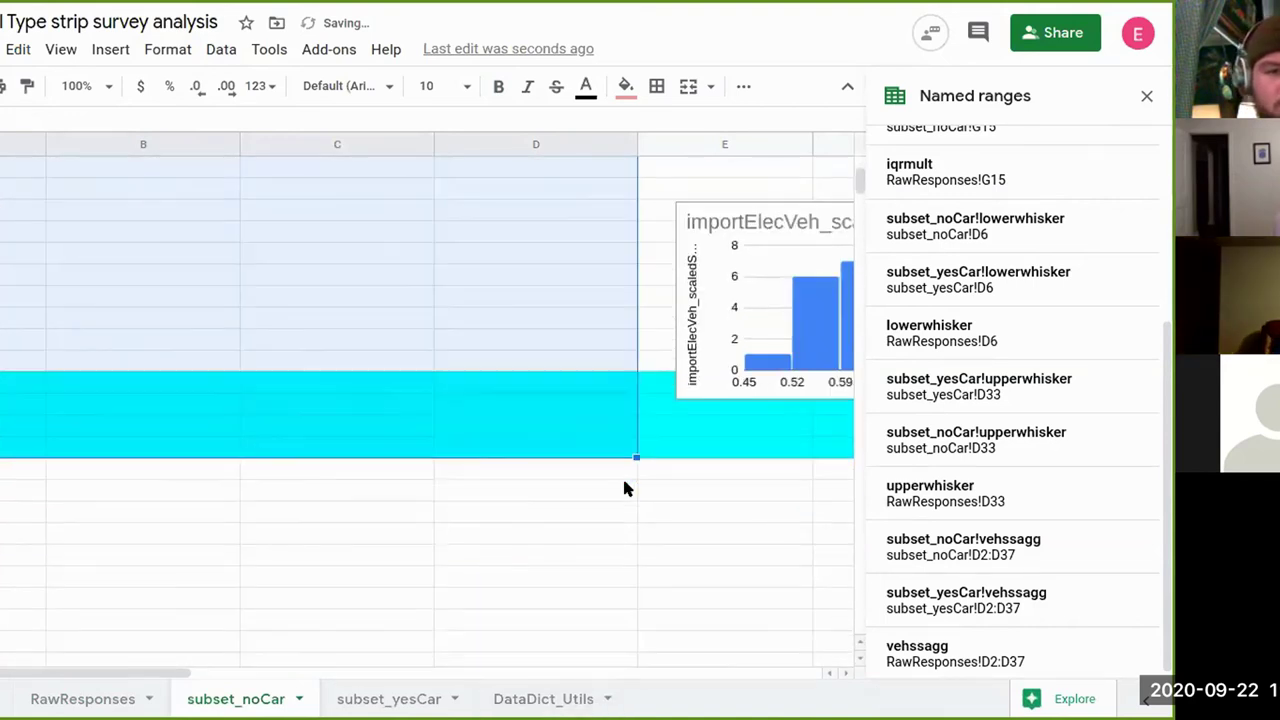
{"action": "left_click", "coordinate": [323, 503]}
{"action": "scroll", "coordinate": [323, 503], "scroll_direction": "up", "scroll_amount": 3}
{"action": "scroll", "coordinate": [323, 503], "scroll_direction": "up", "scroll_amount": 5}
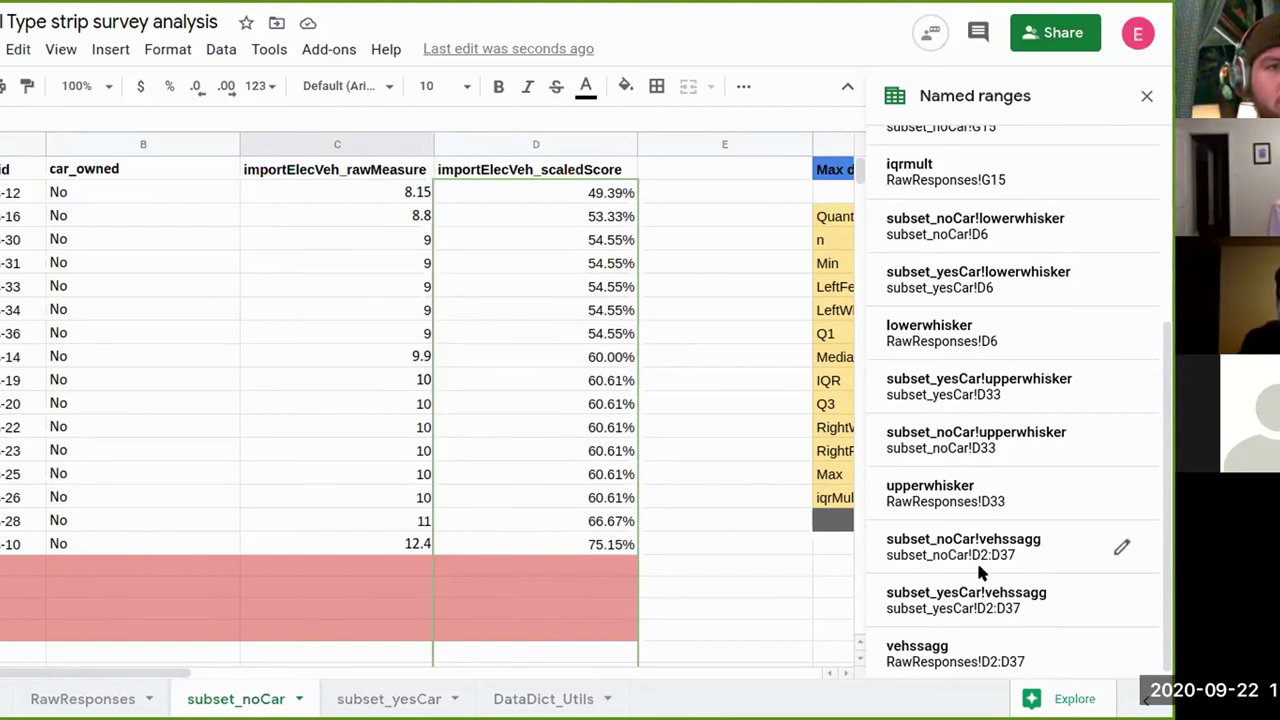
- Rename the subset_noCar sheet's vehssagg named range to nocarss
{"action": "scroll", "coordinate": [980, 570], "scroll_direction": "up", "scroll_amount": 5}
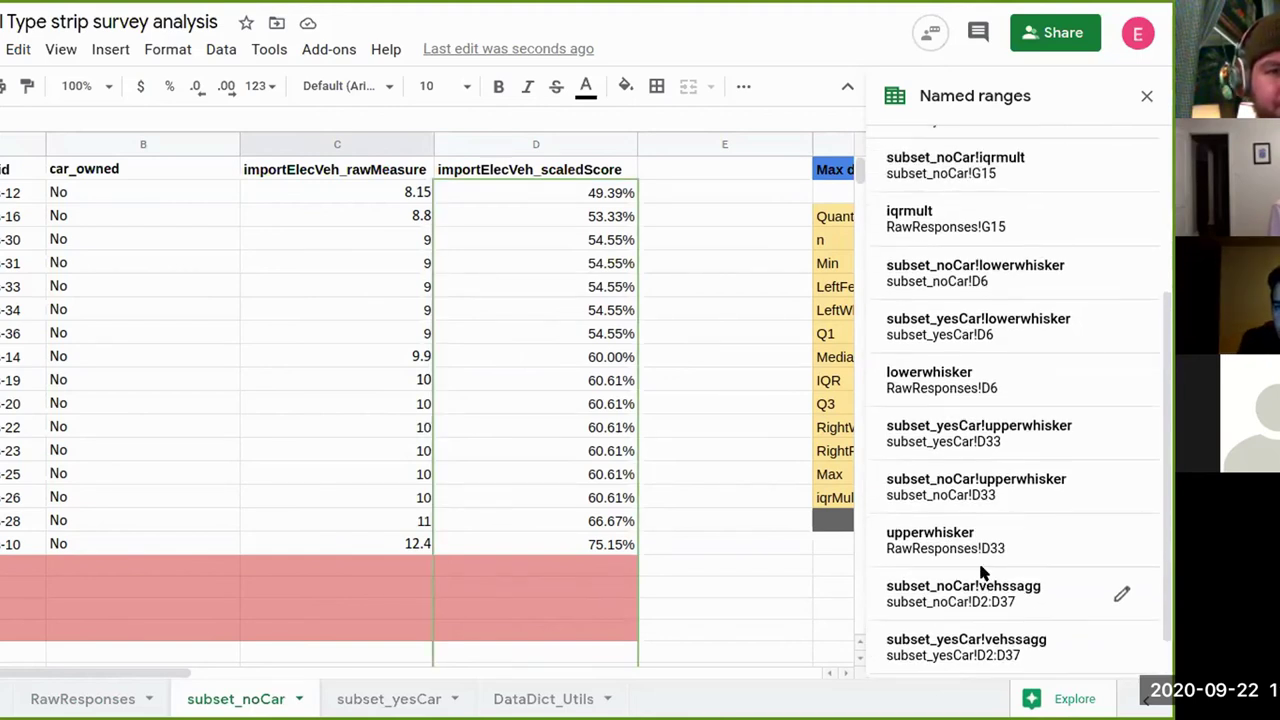
{"action": "scroll", "coordinate": [980, 572], "scroll_direction": "up", "scroll_amount": 1}
{"action": "scroll", "coordinate": [980, 572], "scroll_direction": "down", "scroll_amount": 3}
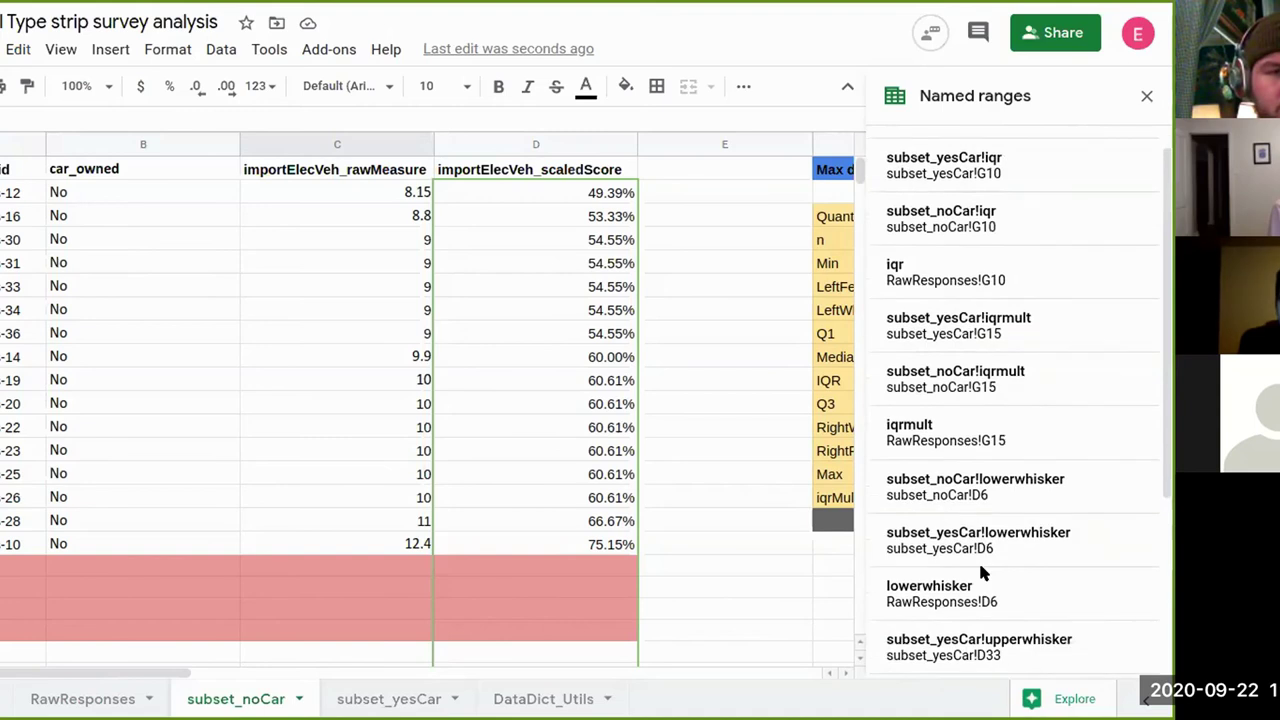
{"action": "scroll", "coordinate": [982, 572], "scroll_direction": "down", "scroll_amount": 3}
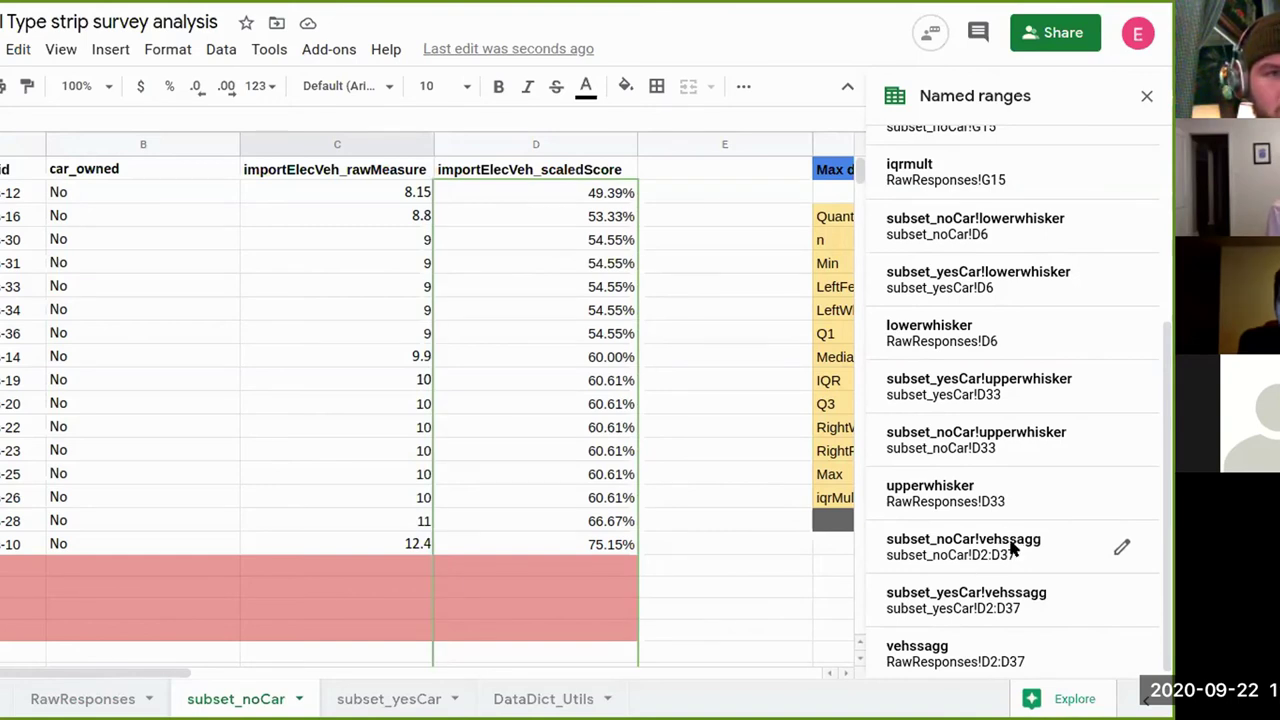
{"action": "left_click", "coordinate": [1125, 549]}
{"action": "key", "text": "Left"}
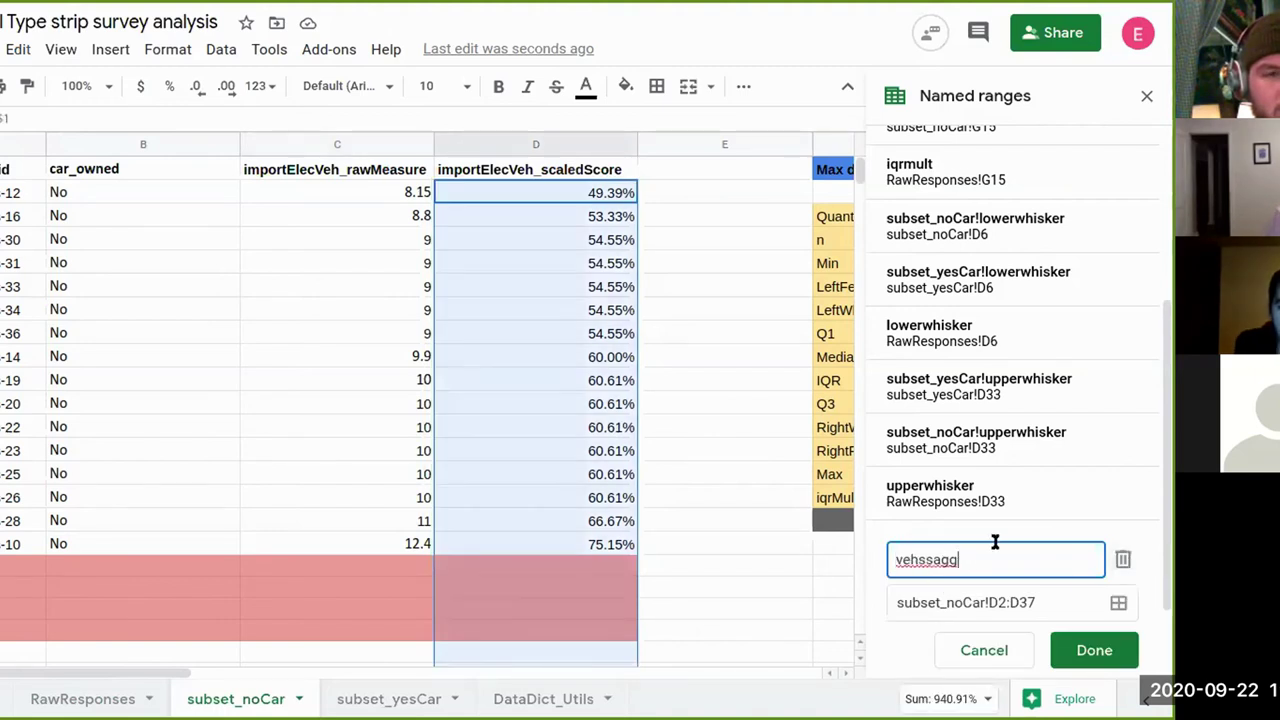
{"action": "left_click", "coordinate": [996, 556]}
{"action": "key", "text": "BackSpace"}
{"action": "key", "text": "BackSpace"}
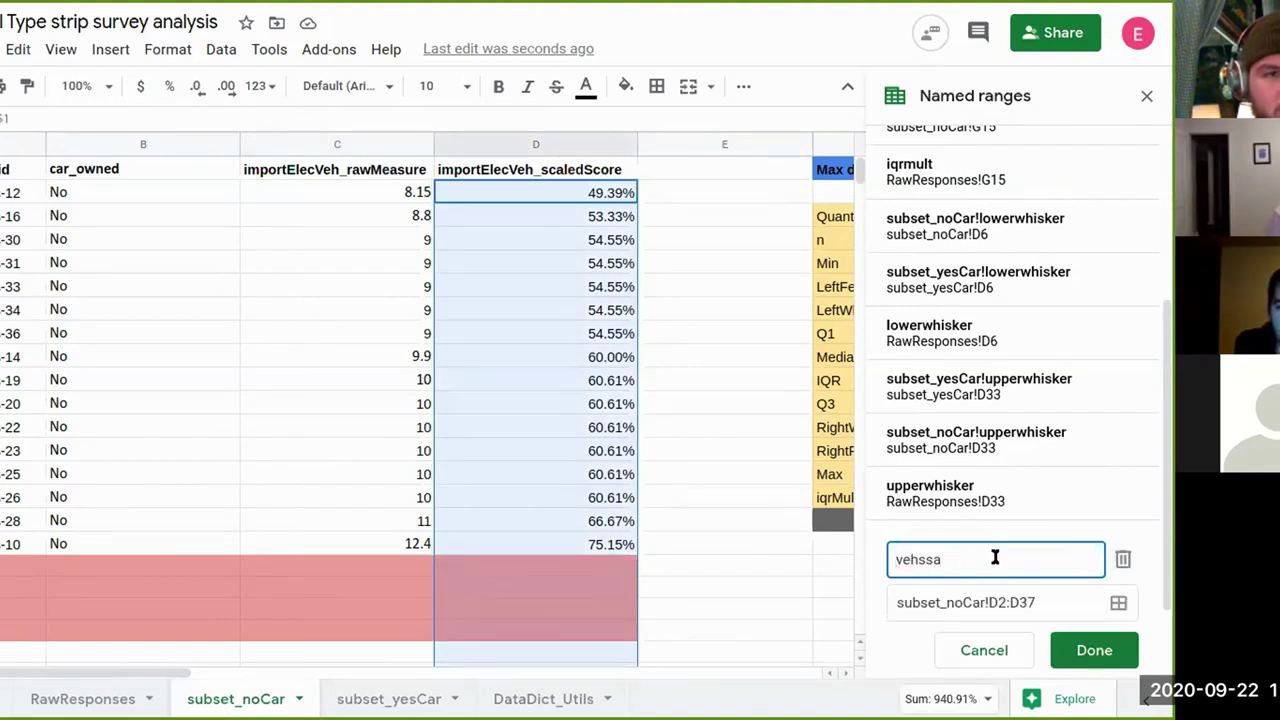
{"action": "key", "text": "BackSpace"}
{"action": "key", "text": "BackSpace"}
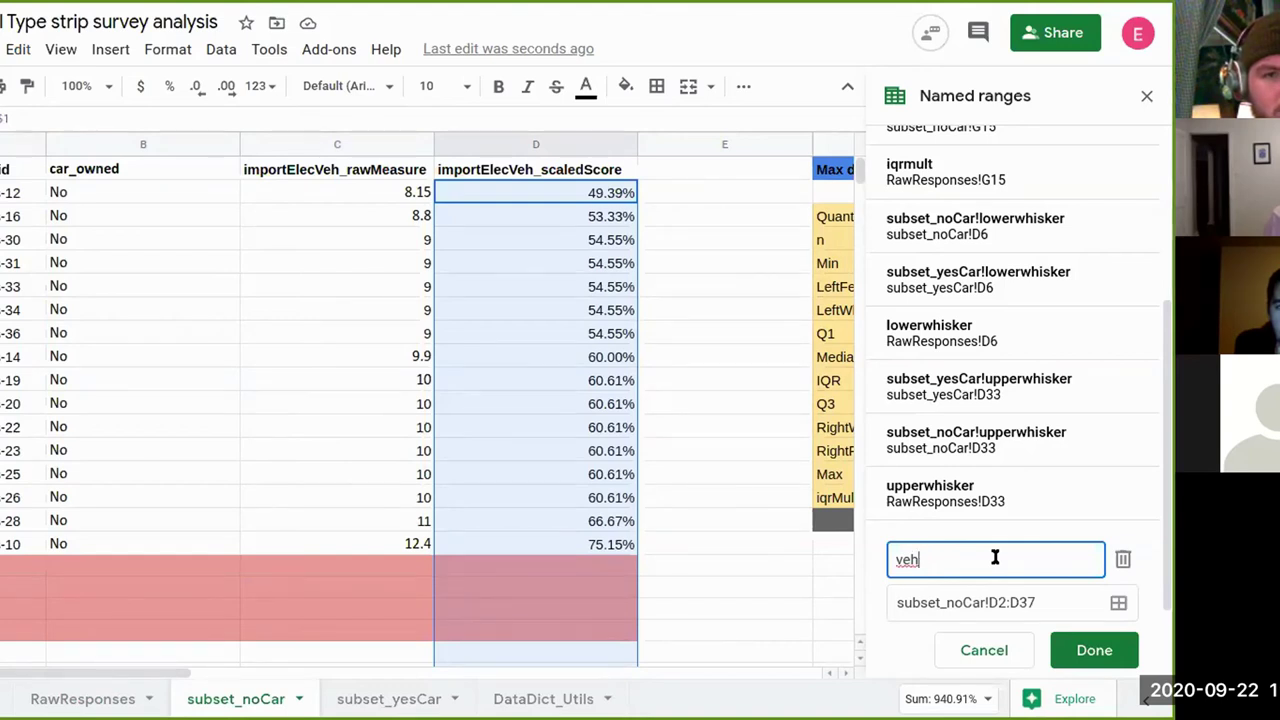
{"action": "key", "text": "BackSpace"}
{"action": "key", "text": "BackSpace"}
{"action": "key", "text": "BackSpace"}
{"action": "type", "text": "nocar_"}
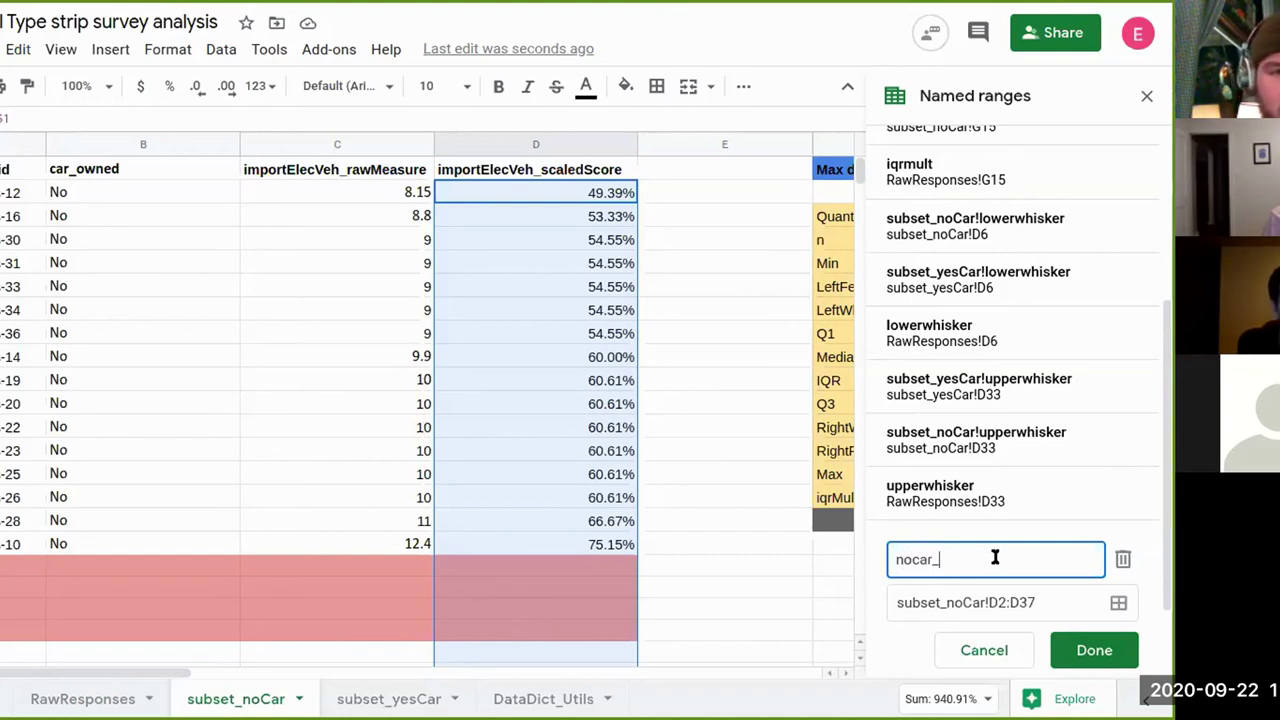
{"action": "type", "text": "sc"}
{"action": "key", "text": "BackSpace"}
{"action": "key", "text": "BackSpace"}
{"action": "key", "text": "BackSpace"}
{"action": "type", "text": "ss"}
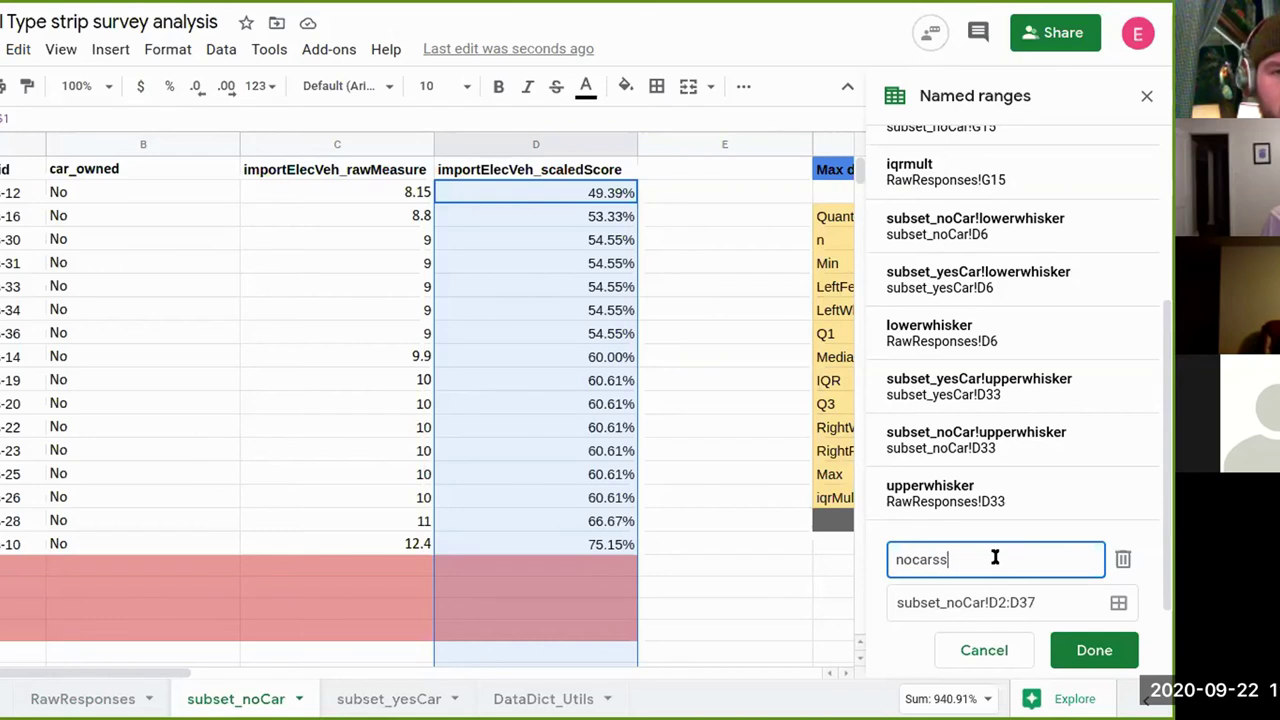
{"action": "key", "text": "Return"}
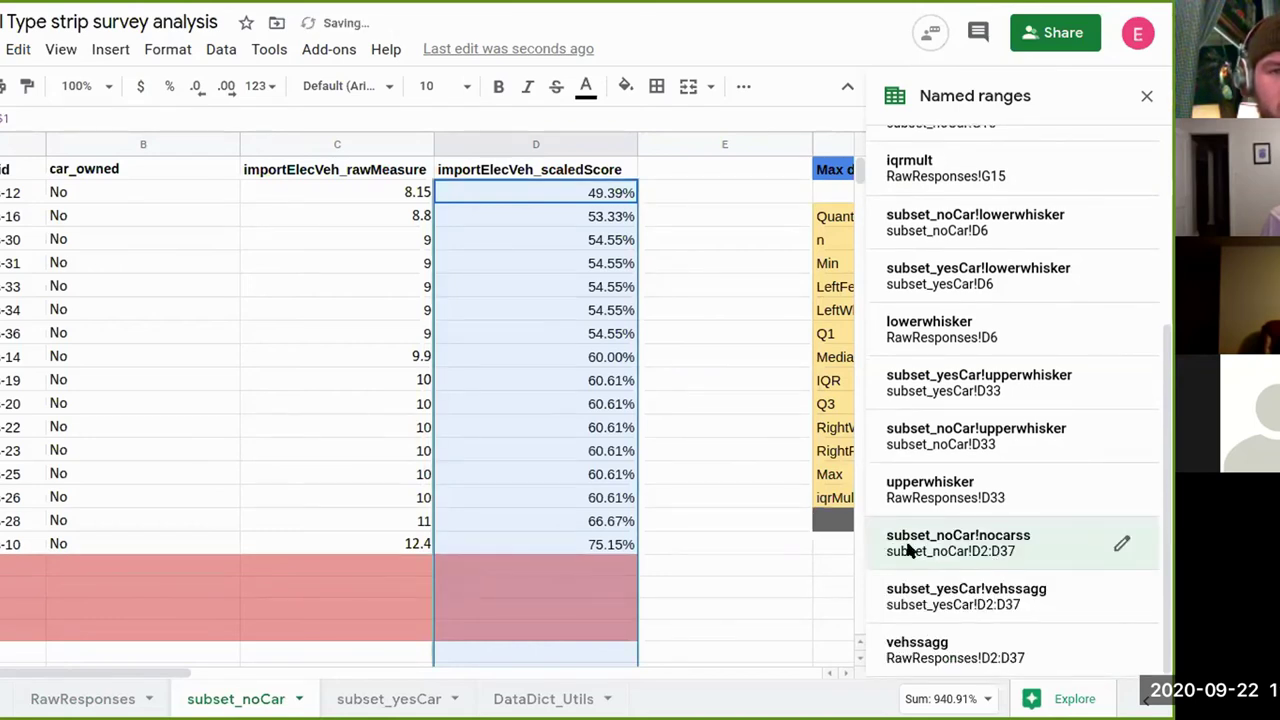
- Examine the subset_noCar quantitative profile in column G, checking which named ranges the Min and LeftFence formulas use
{"action": "left_click", "coordinate": [770, 514]}
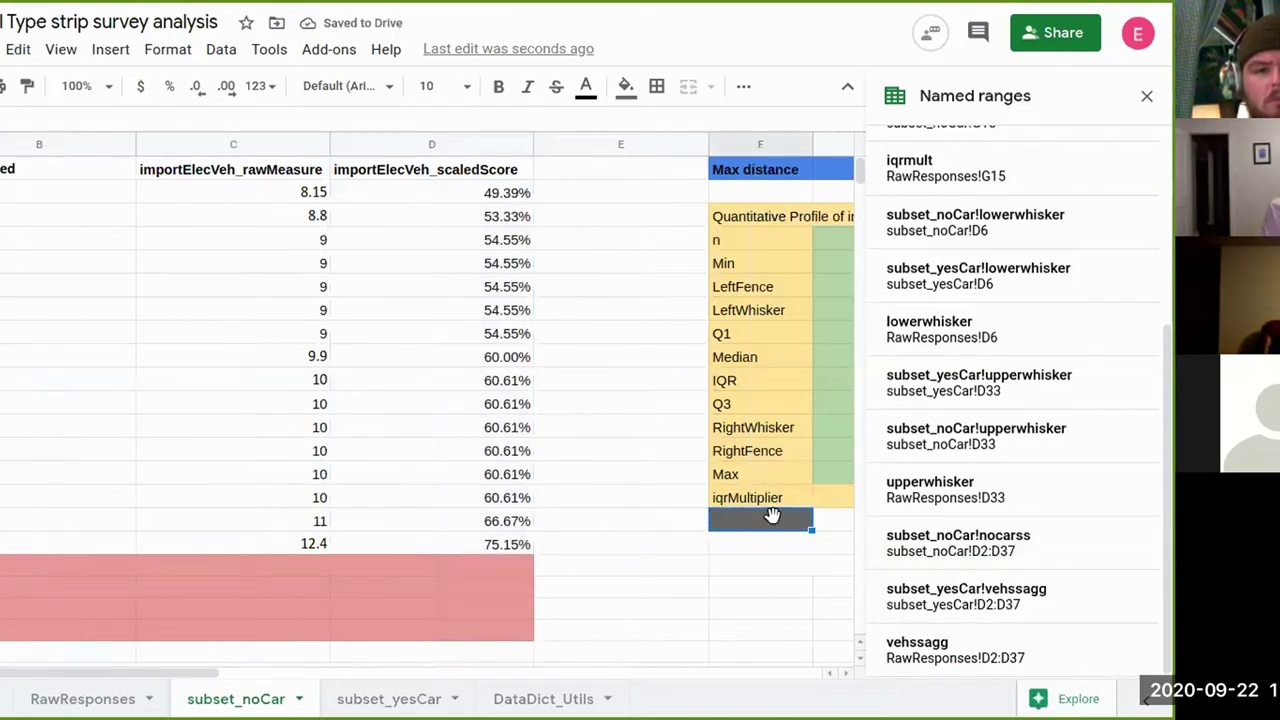
{"action": "key", "text": "Right"}
{"action": "key", "text": "Up"}
{"action": "key", "text": "Up"}
{"action": "key", "text": "Up"}
{"action": "key", "text": "Up"}
{"action": "key", "text": "Up"}
{"action": "key", "text": "Up"}
{"action": "key", "text": "Up"}
{"action": "key", "text": "Up"}
{"action": "key", "text": "Up"}
{"action": "key", "text": "Up"}
{"action": "key", "text": "Up"}
{"action": "key", "text": "Down"}
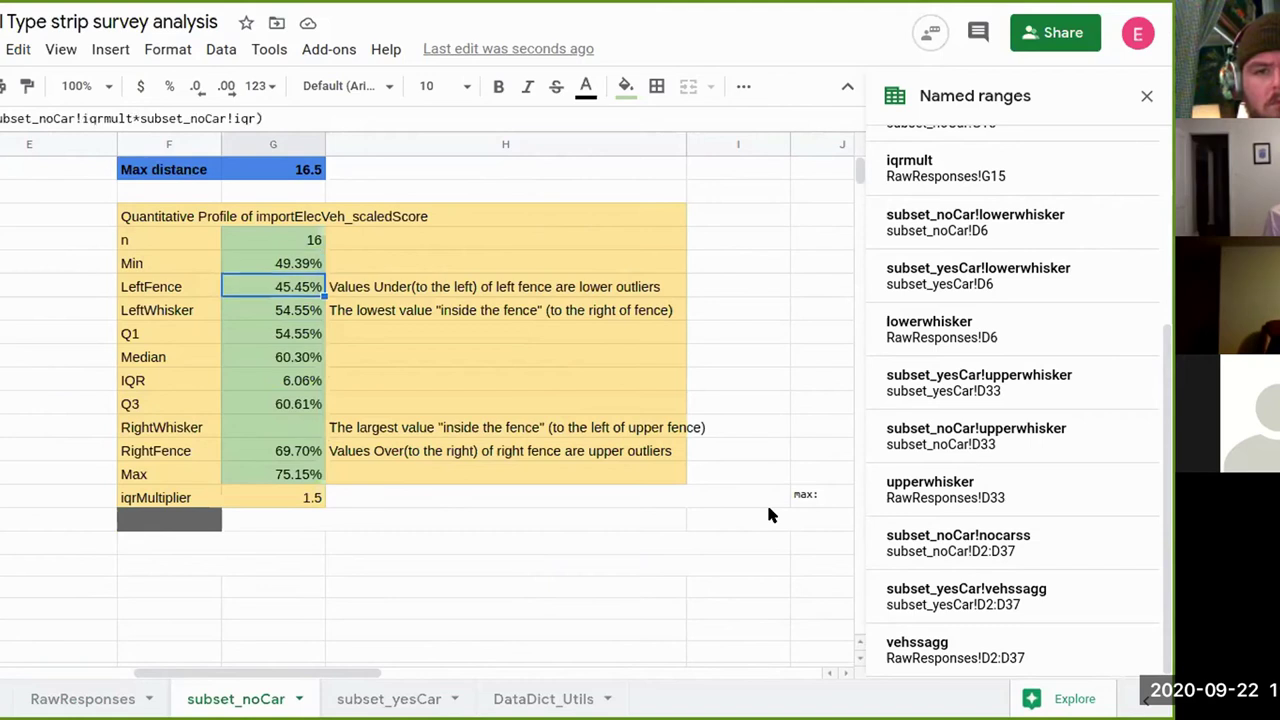
{"action": "key", "text": "Up"}
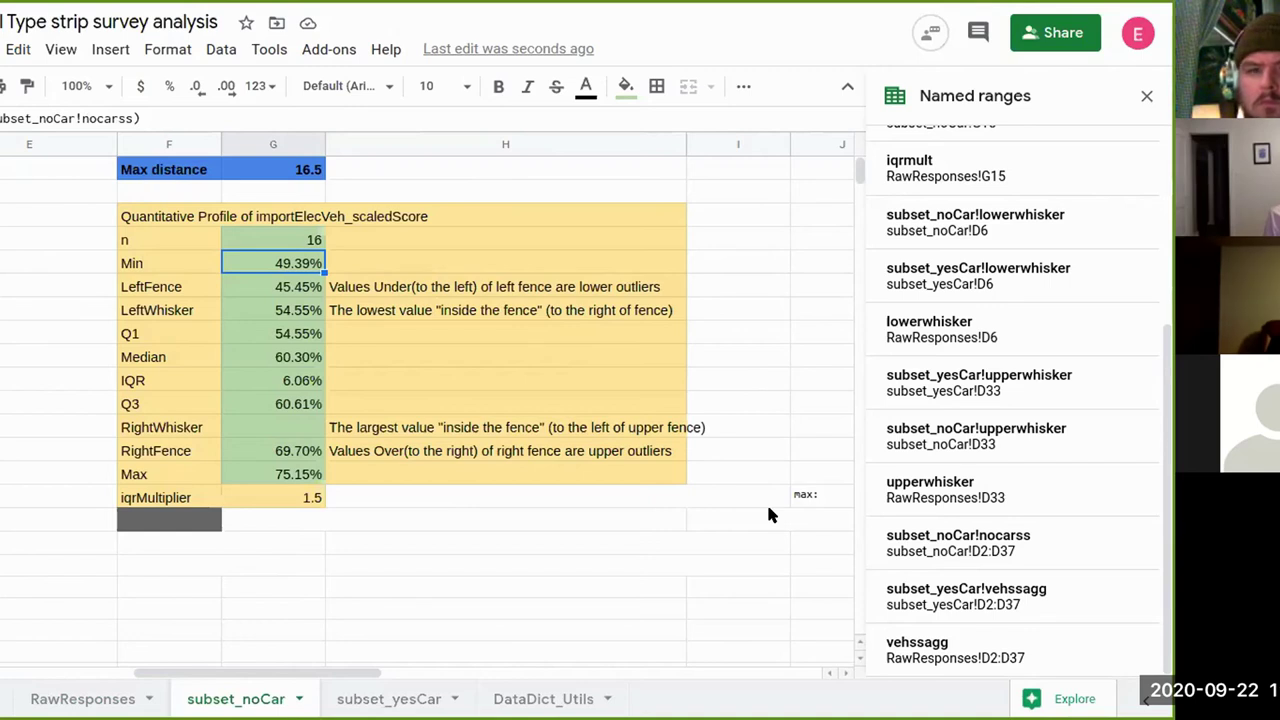
- Compare the remaining non-owner responses with the profile's Min and n values, and check the named range in their formulas
{"action": "key", "text": "Left"}
{"action": "key", "text": "Left"}
{"action": "key", "text": "Left"}
{"action": "key", "text": "Left"}
{"action": "key", "text": "Left"}
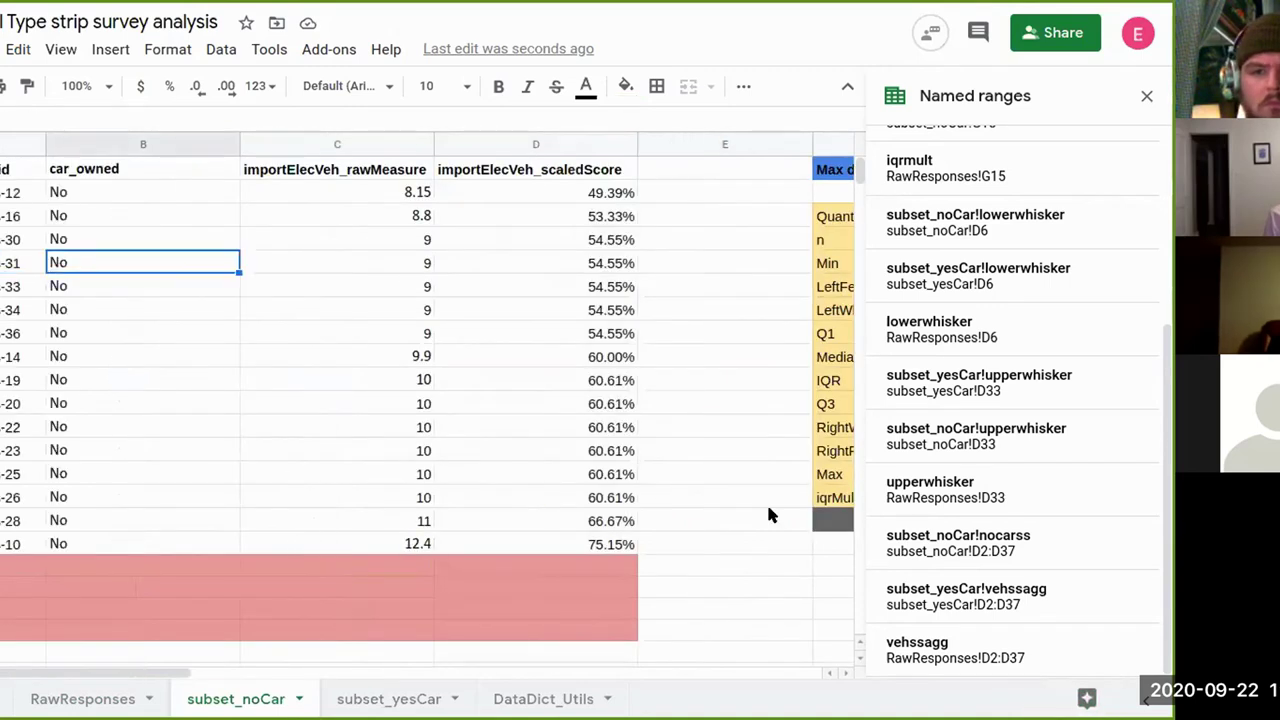
{"action": "key", "text": "Right"}
{"action": "key", "text": "Right"}
{"action": "key", "text": "Right"}
{"action": "key", "text": "Right"}
{"action": "key", "text": "Right"}
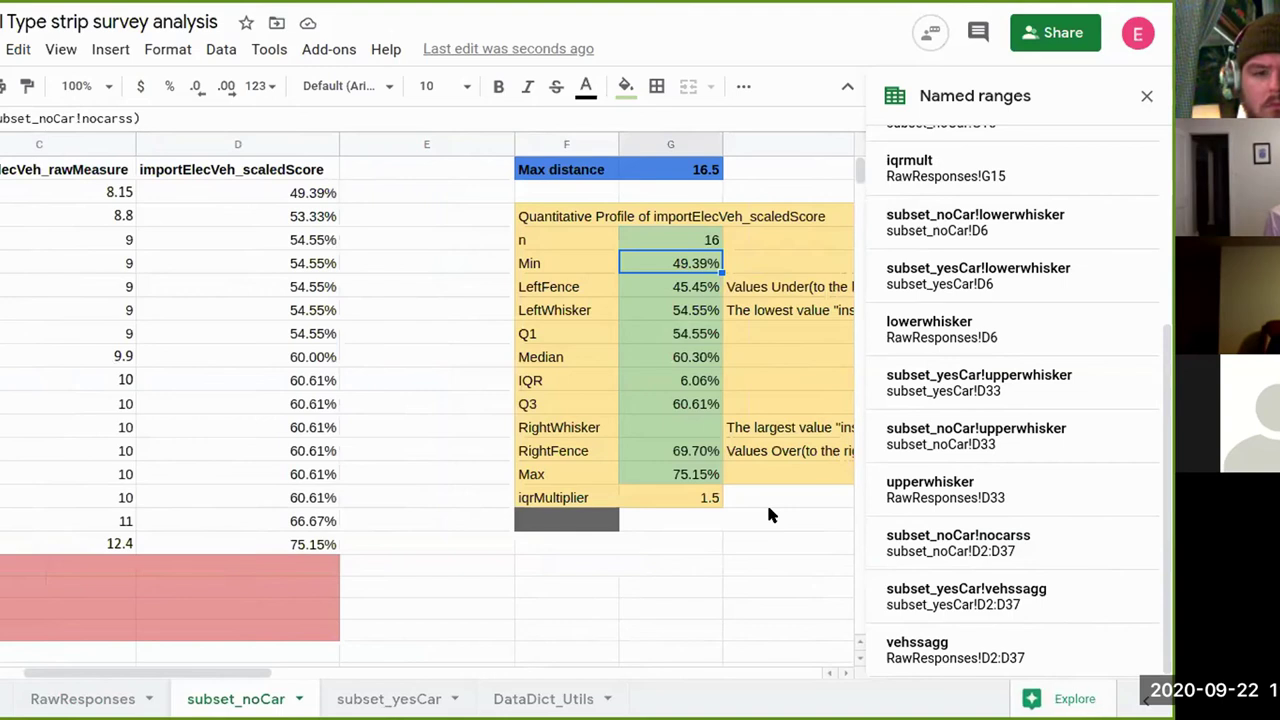
{"action": "key", "text": "Up"}
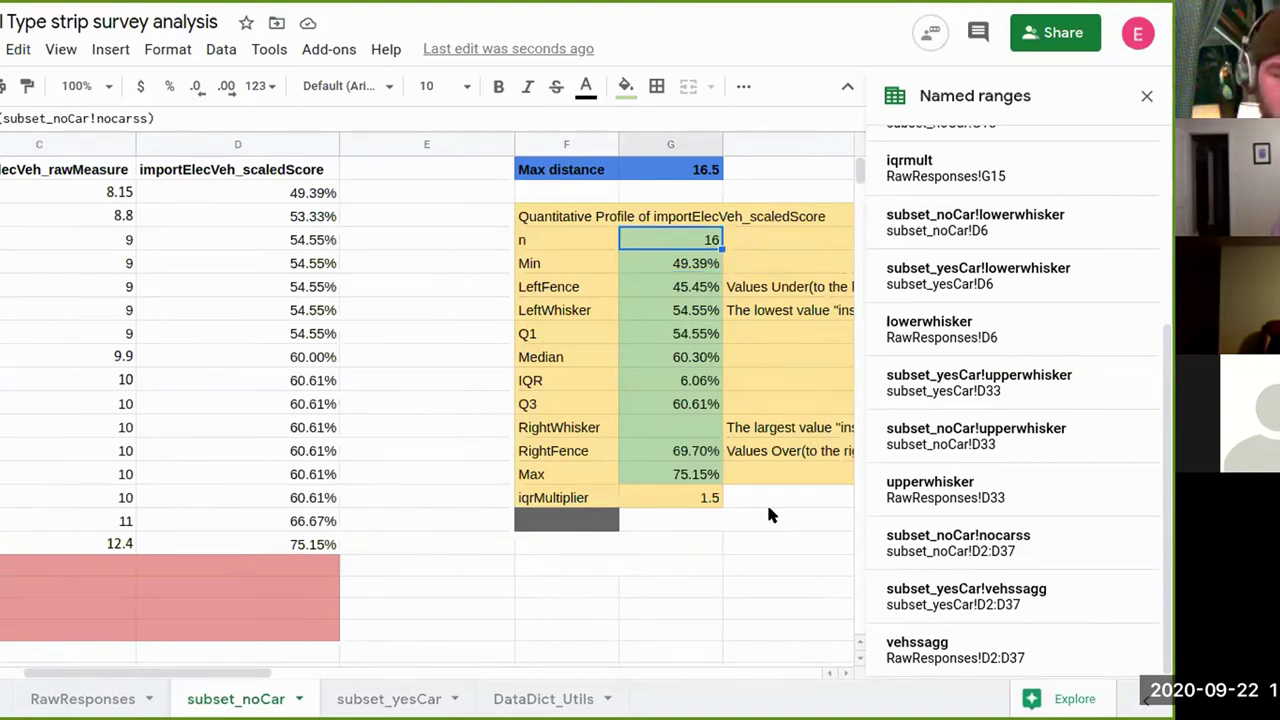
{"action": "key", "text": "ctrl+f"}
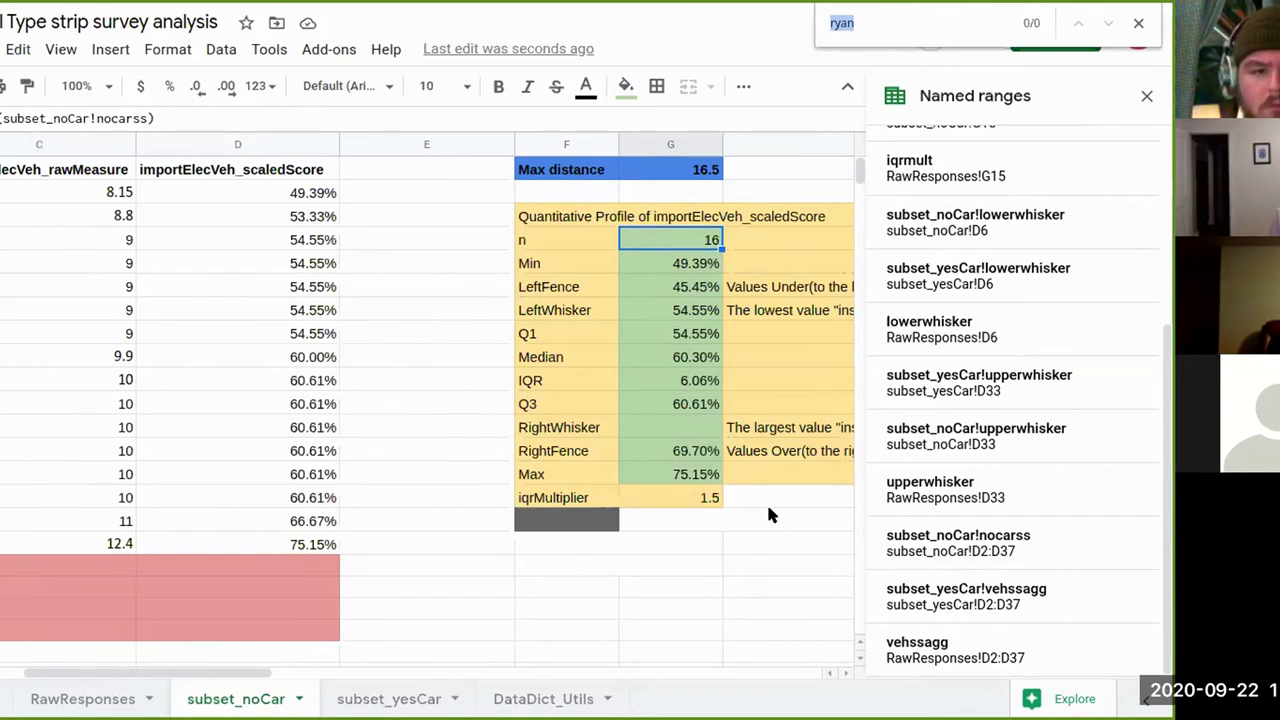
{"action": "key", "text": "Escape"}
{"action": "left_click", "coordinate": [692, 374]}
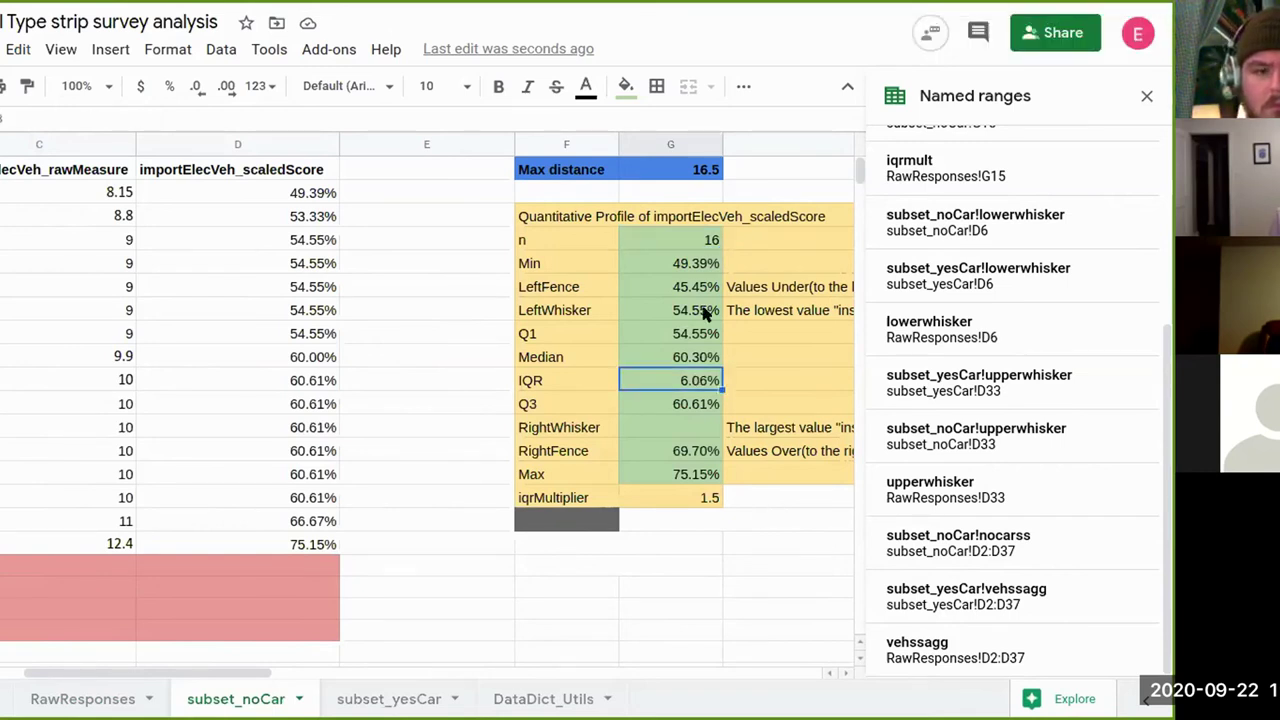
{"action": "left_click", "coordinate": [663, 262]}
{"action": "left_click", "coordinate": [669, 234]}
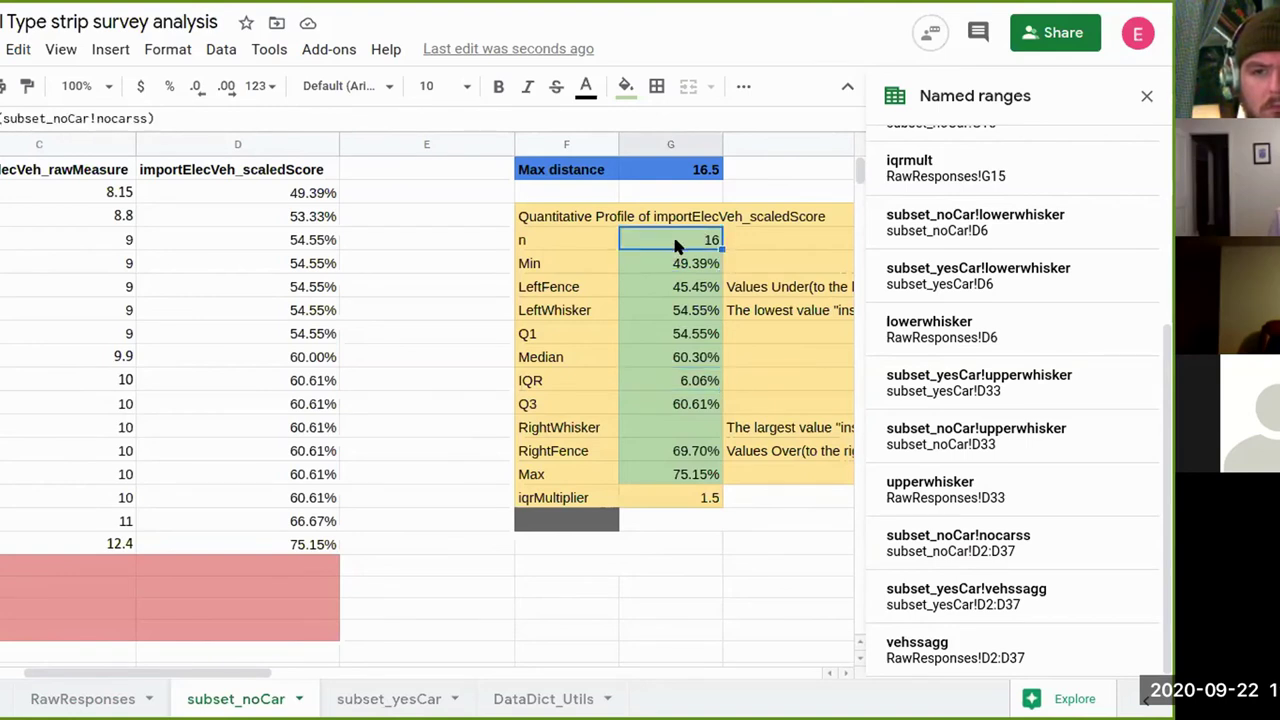
- Set the subset_noCar sheet's zoom to 125% and return to the n value of the quantitative profile
{"action": "left_click", "coordinate": [61, 49]}
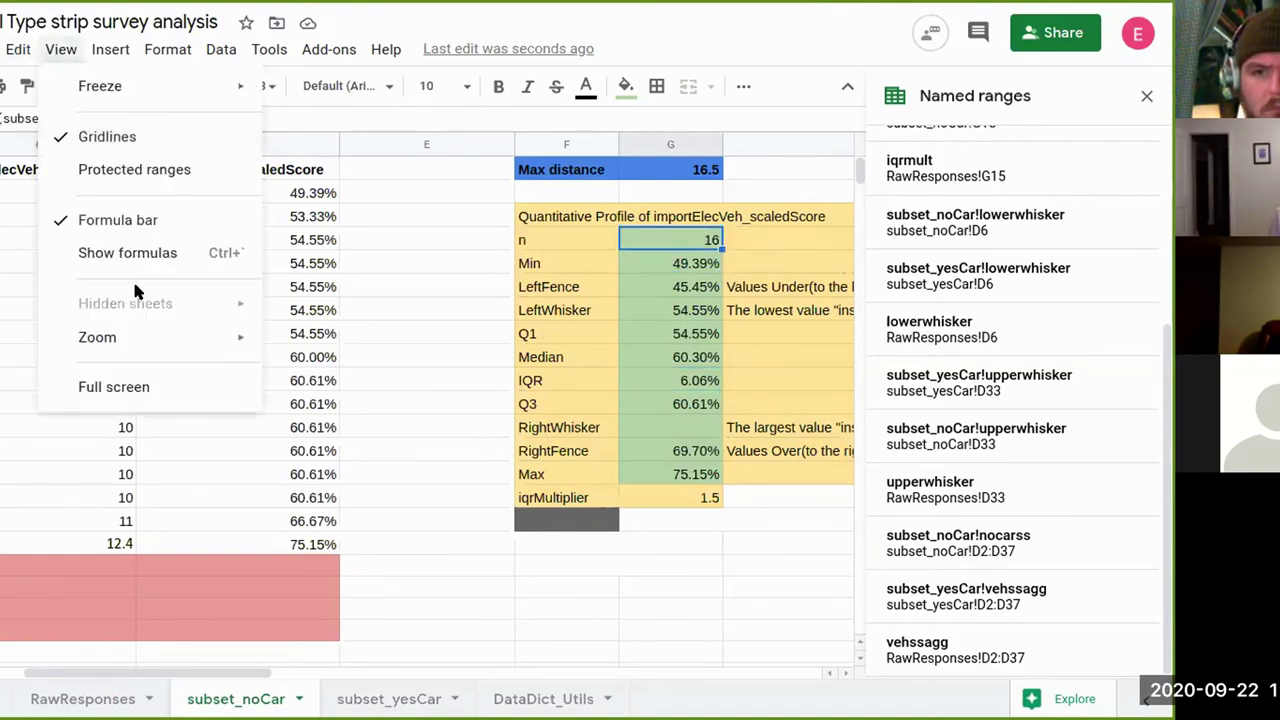
{"action": "mouse_move", "coordinate": [163, 345]}
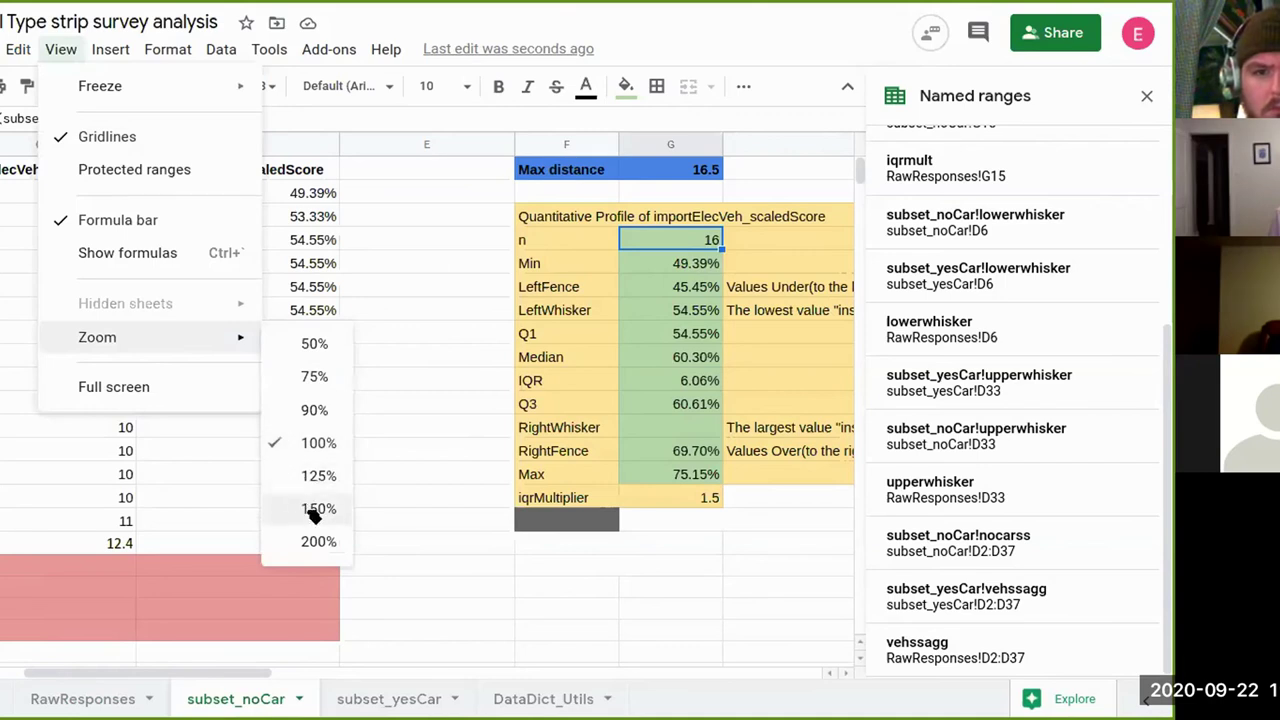
{"action": "left_click", "coordinate": [320, 476]}
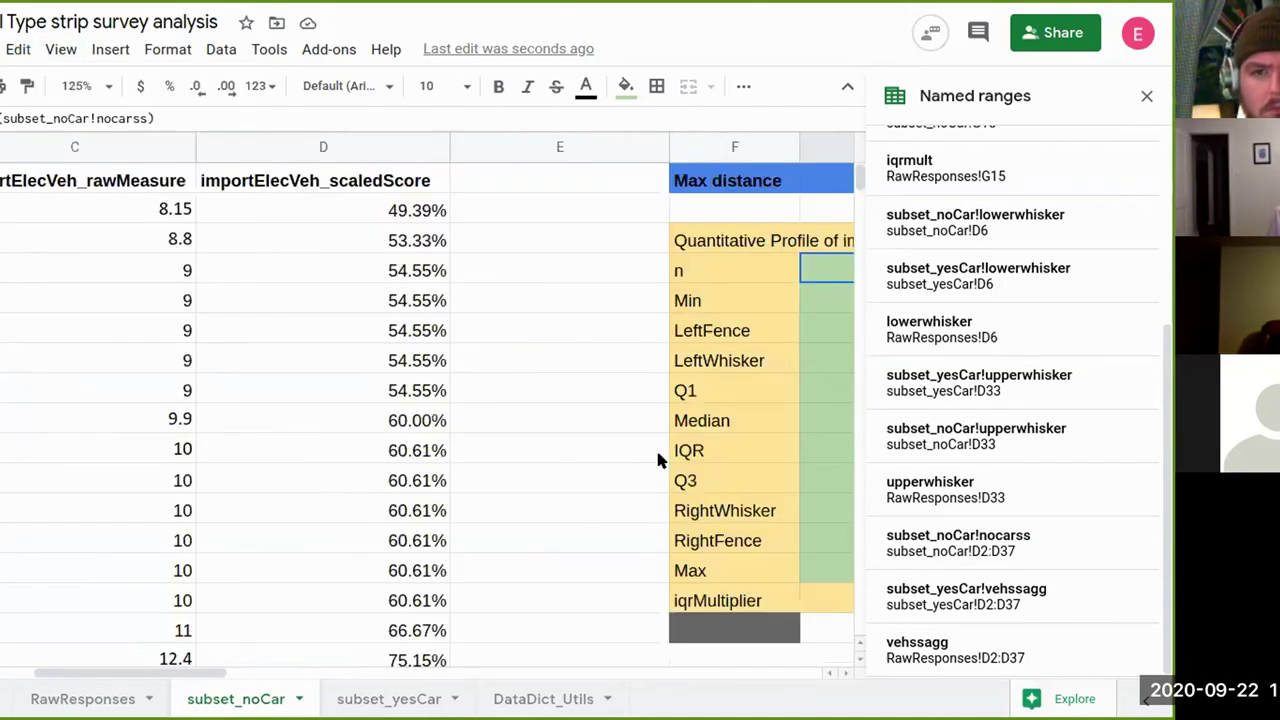
{"action": "key", "text": "Left"}
{"action": "key", "text": "Left"}
{"action": "key", "text": "Left"}
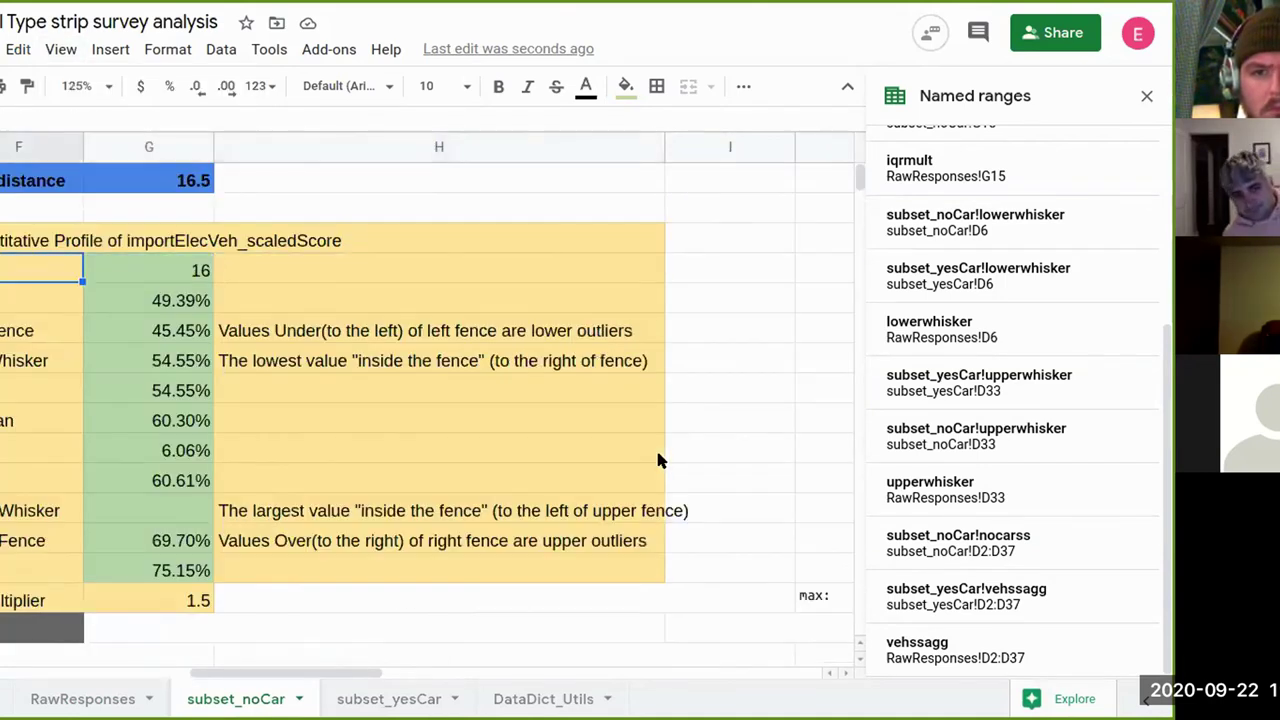
{"action": "key", "text": "Left"}
{"action": "key", "text": "Right"}
{"action": "key", "text": "Right"}
{"action": "key", "text": "Right"}
{"action": "key", "text": "Right"}
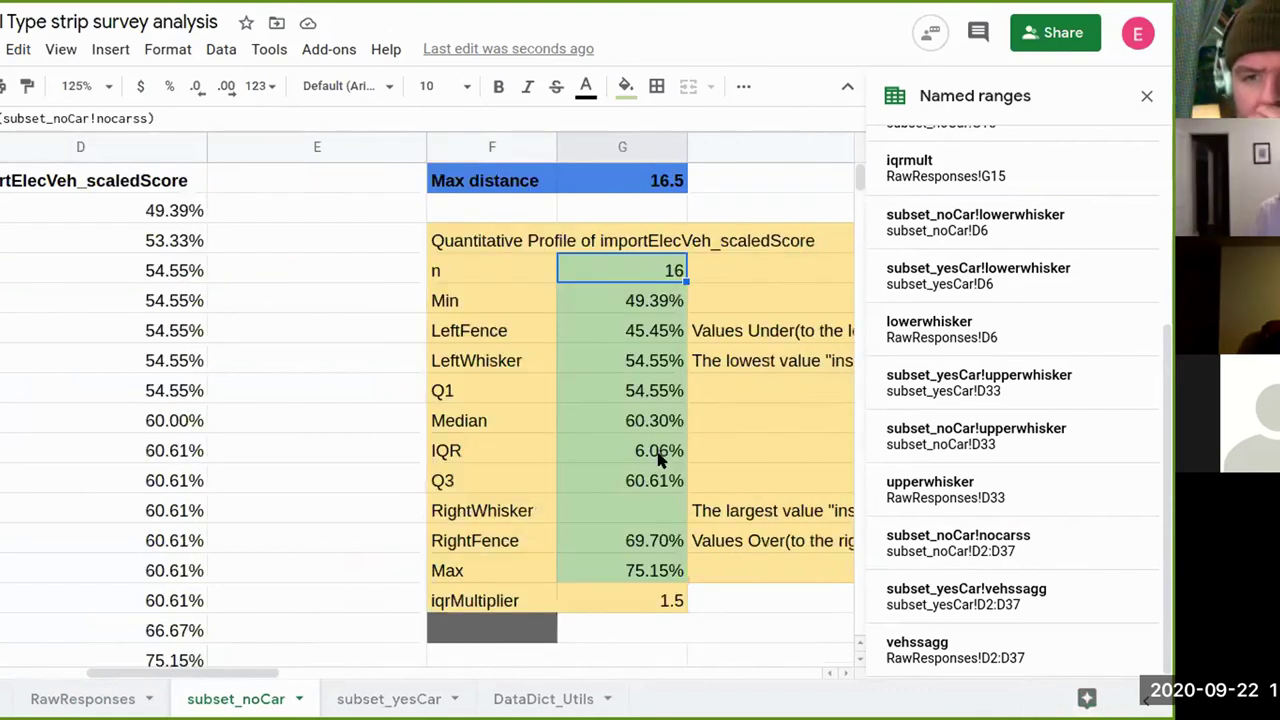
- Check which named ranges the n, Min and LeftFence formulas in the subset_noCar quantitative profile refer to
{"action": "key", "text": "Return"}
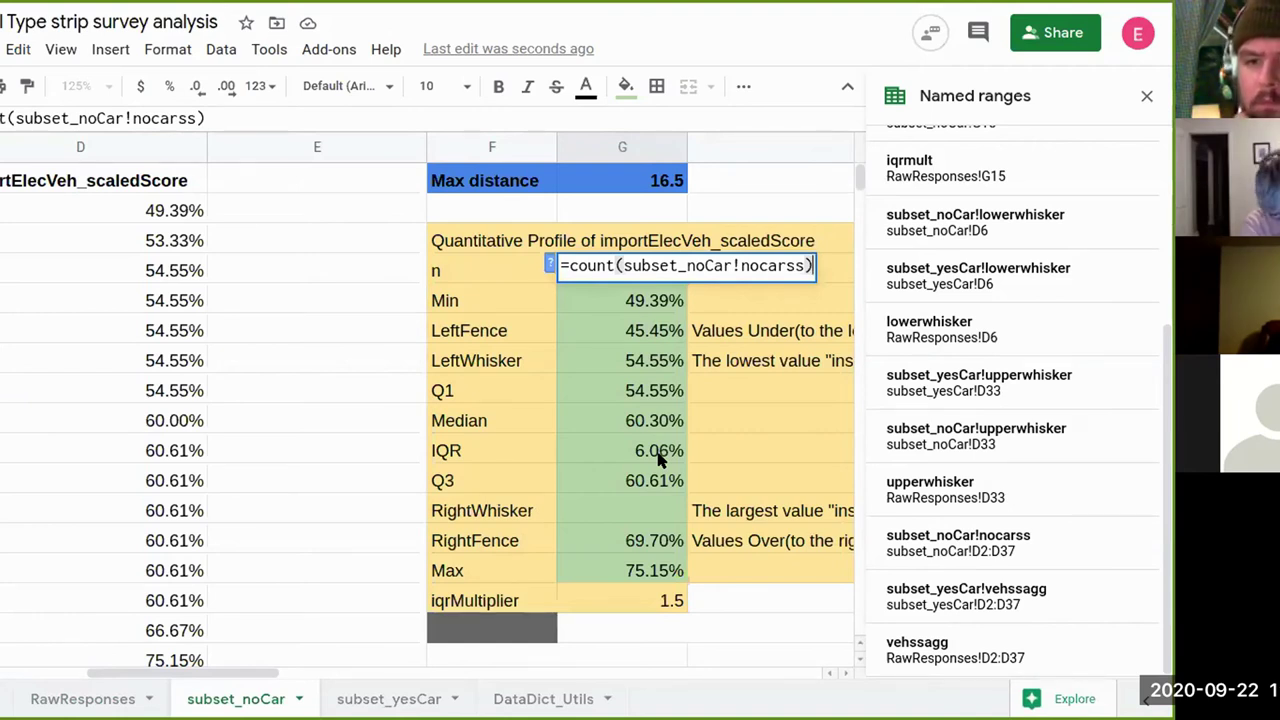
{"action": "key", "text": "Left"}
{"action": "key", "text": "Left"}
{"action": "key", "text": "Left"}
{"action": "key", "text": "Left"}
{"action": "key", "text": "Left"}
{"action": "key", "text": "Left"}
{"action": "key", "text": "Escape"}
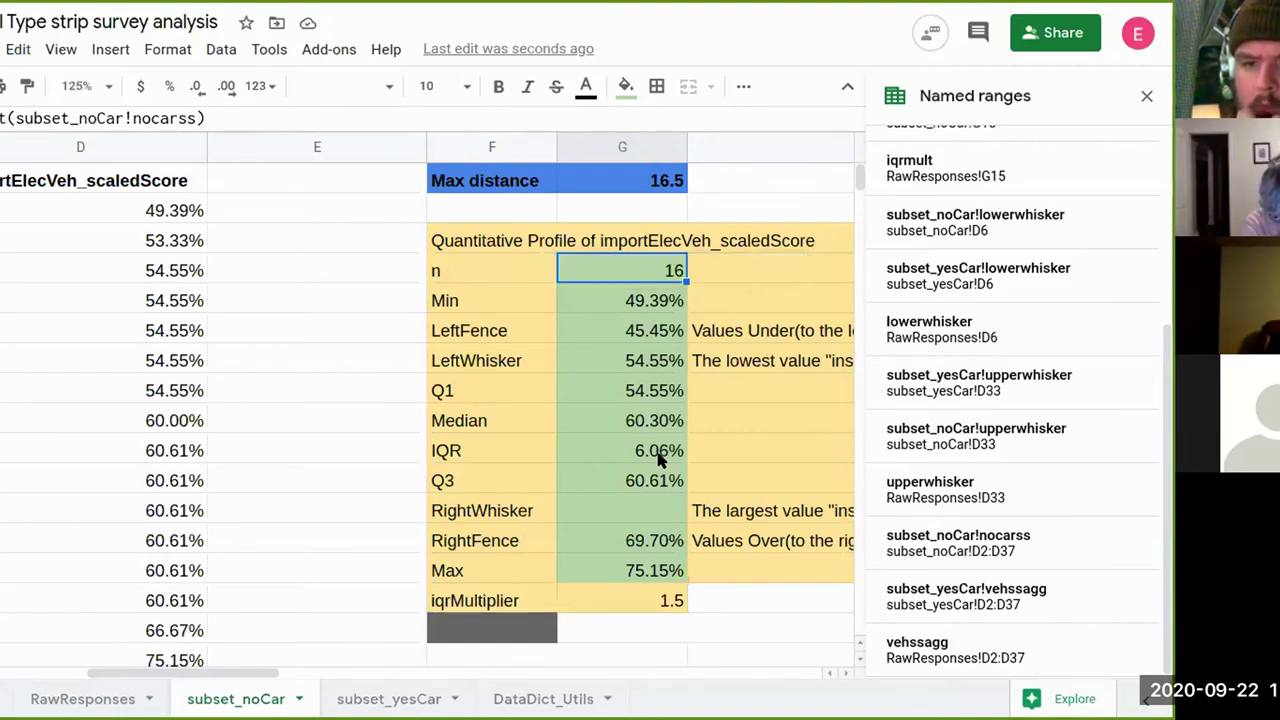
{"action": "key", "text": "Down"}
{"action": "key", "text": "Return"}
{"action": "key", "text": "Escape"}
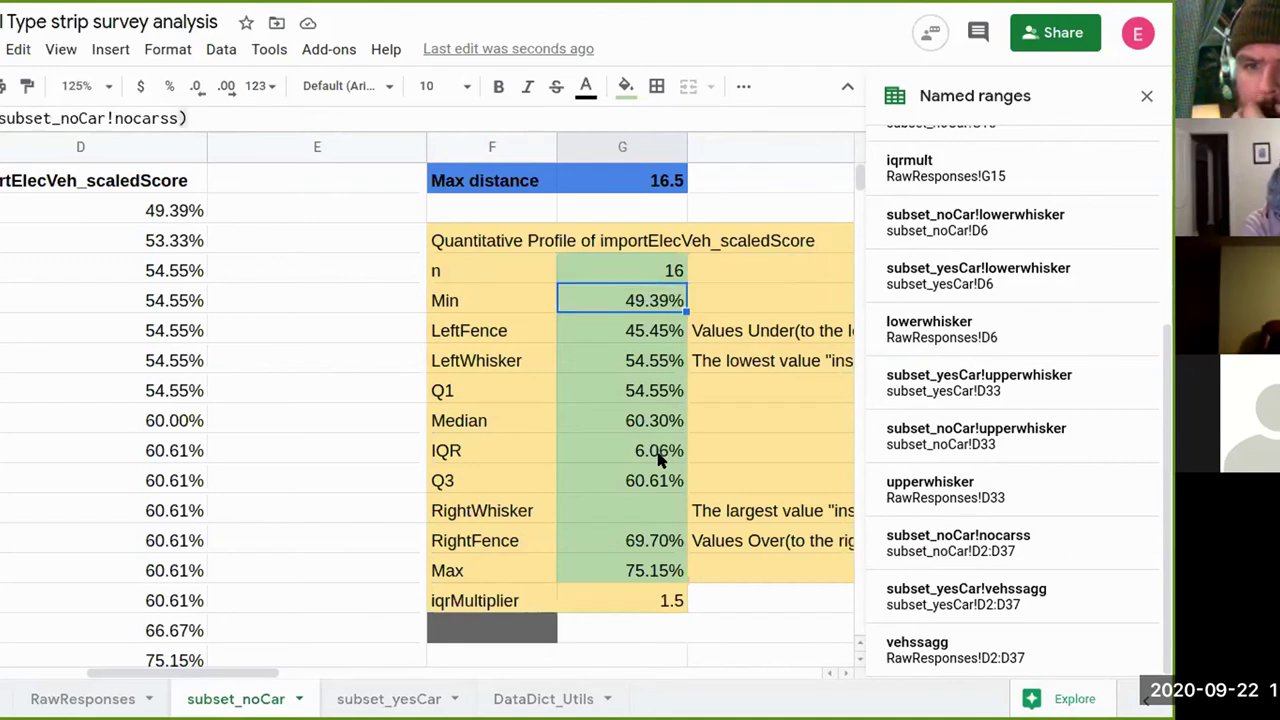
{"action": "key", "text": "Down"}
{"action": "key", "text": "Return"}
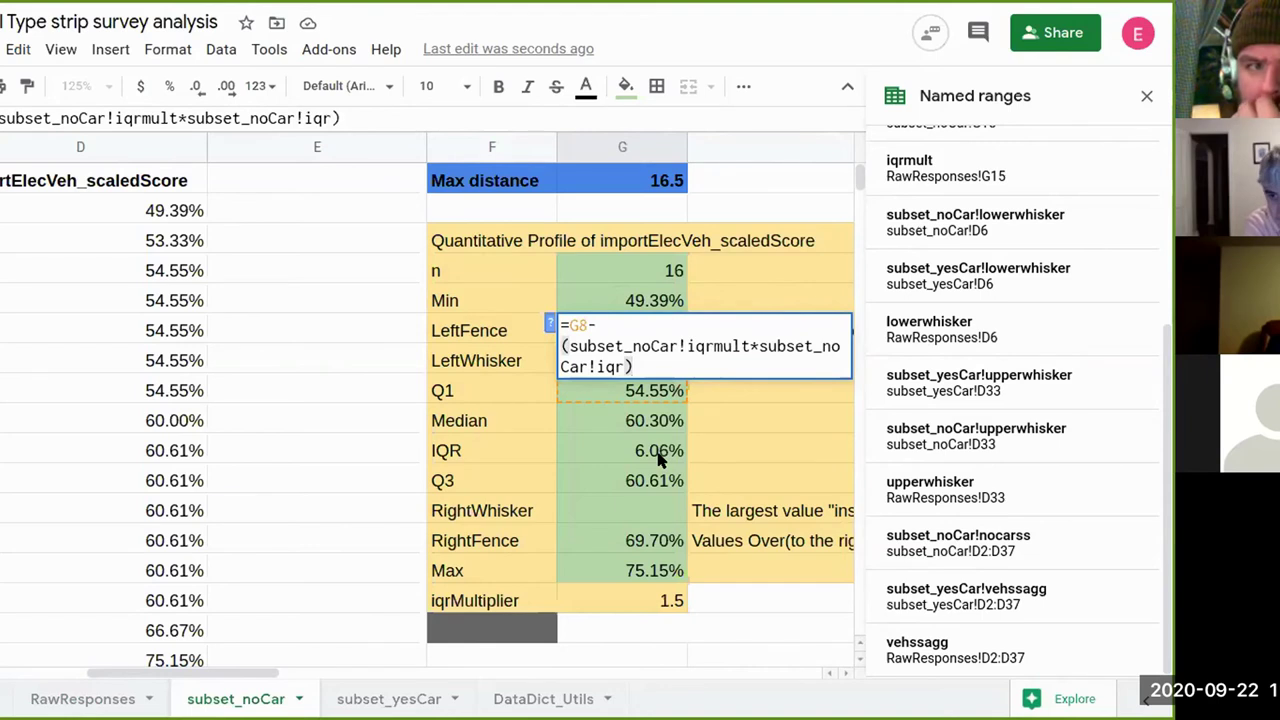
{"action": "key", "text": "Escape"}
- Examine the profile's formulas from LeftWhisker down to RightFence, then return to LeftFence
{"action": "key", "text": "Down"}
{"action": "key", "text": "Down"}
{"action": "key", "text": "Down"}
{"action": "key", "text": "Down"}
{"action": "key", "text": "Down"}
{"action": "key", "text": "Down"}
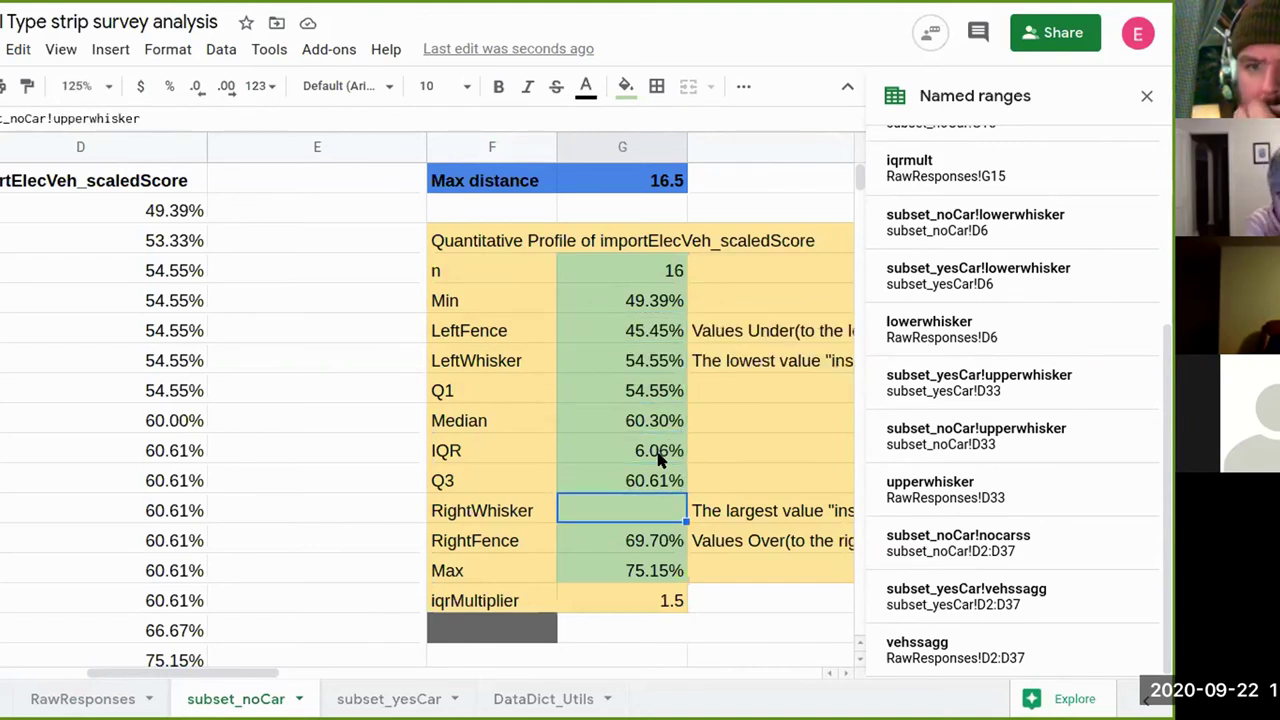
{"action": "key", "text": "Down"}
{"action": "key", "text": "Up"}
{"action": "key", "text": "Up"}
{"action": "key", "text": "Up"}
{"action": "key", "text": "Up"}
{"action": "key", "text": "Up"}
{"action": "key", "text": "Up"}
{"action": "key", "text": "Up"}
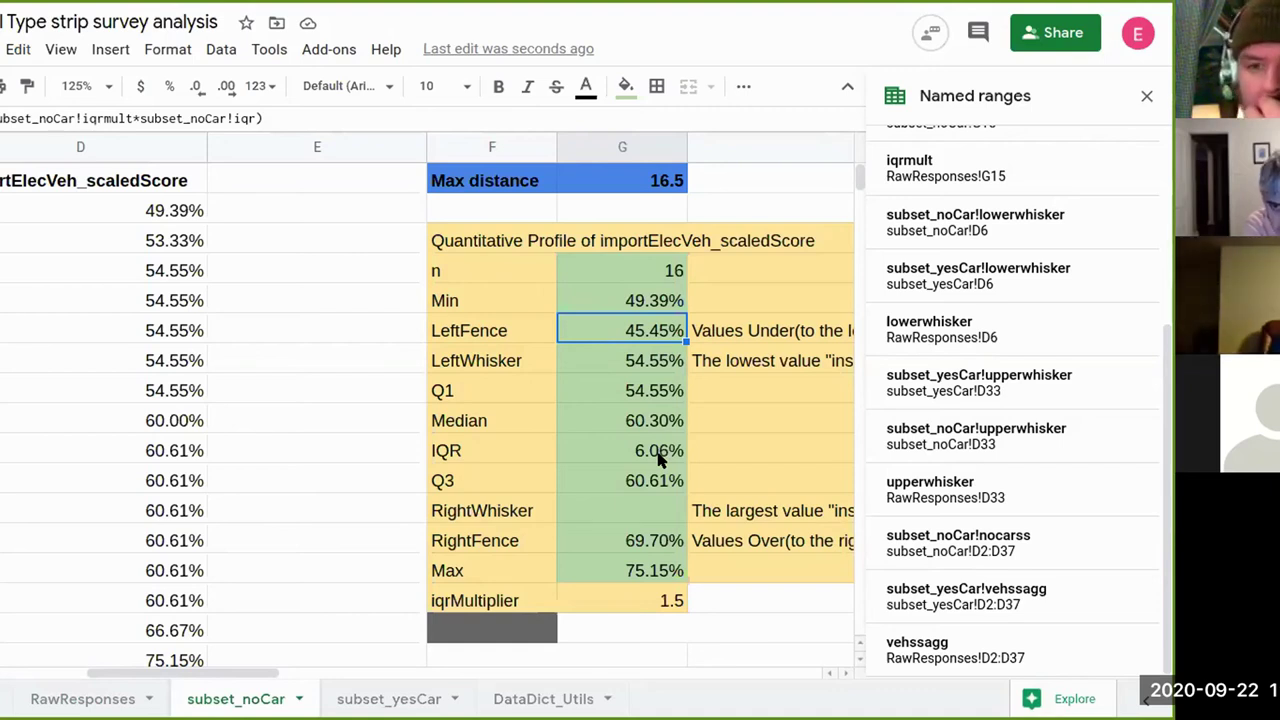
- Compare the LeftFence formula with the named range used for LeftWhisker
{"action": "key", "text": "Up"}
{"action": "key", "text": "Up"}
{"action": "key", "text": "Down"}
{"action": "key", "text": "Down"}
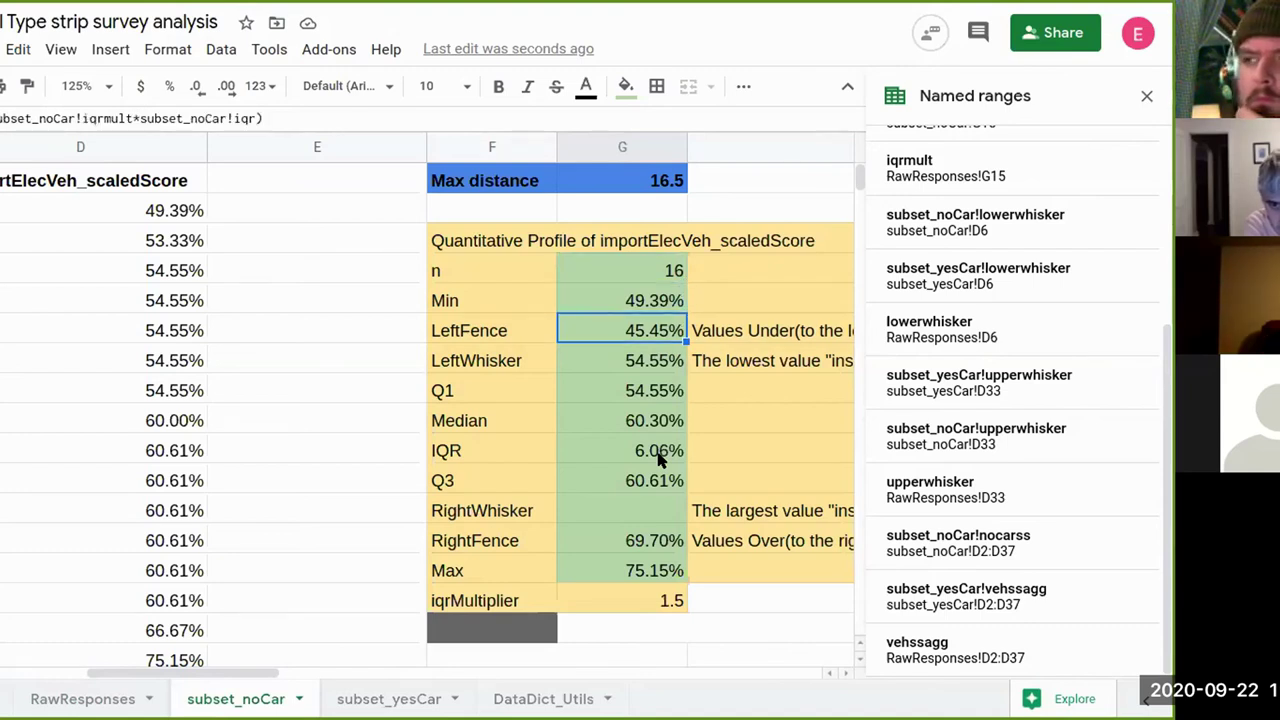
{"action": "key", "text": "Down"}
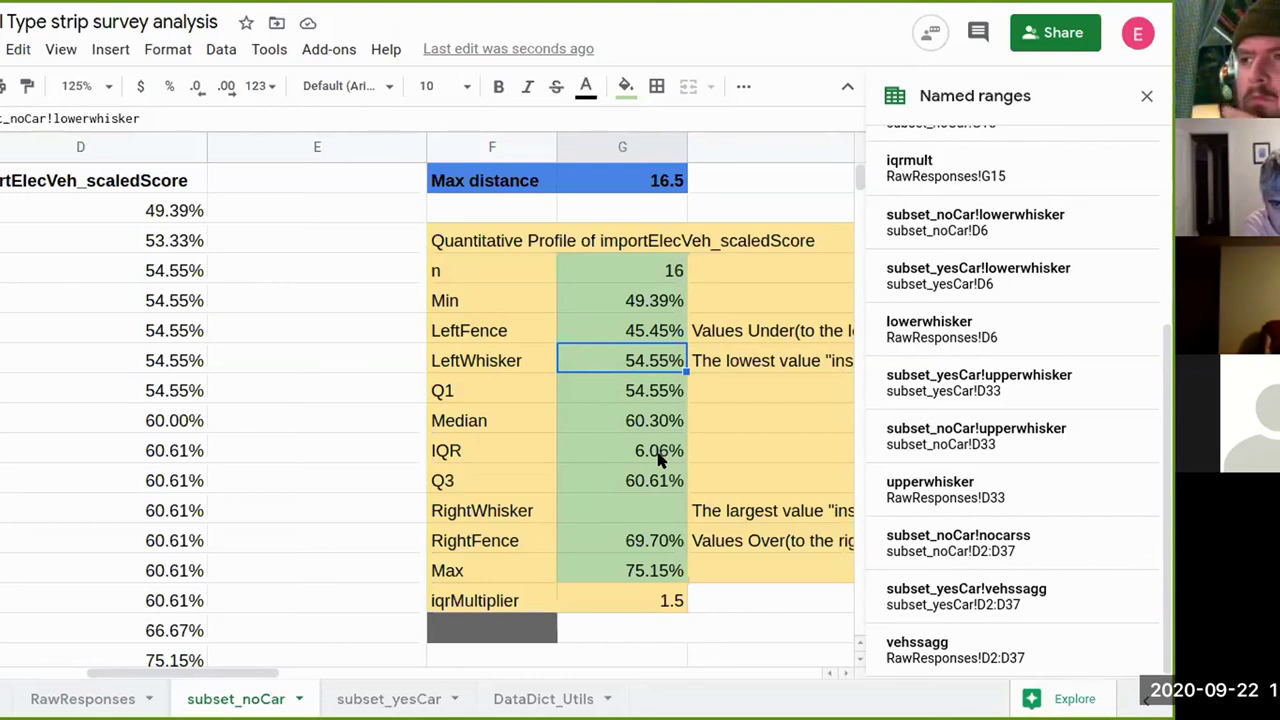
{"action": "key", "text": "Up"}
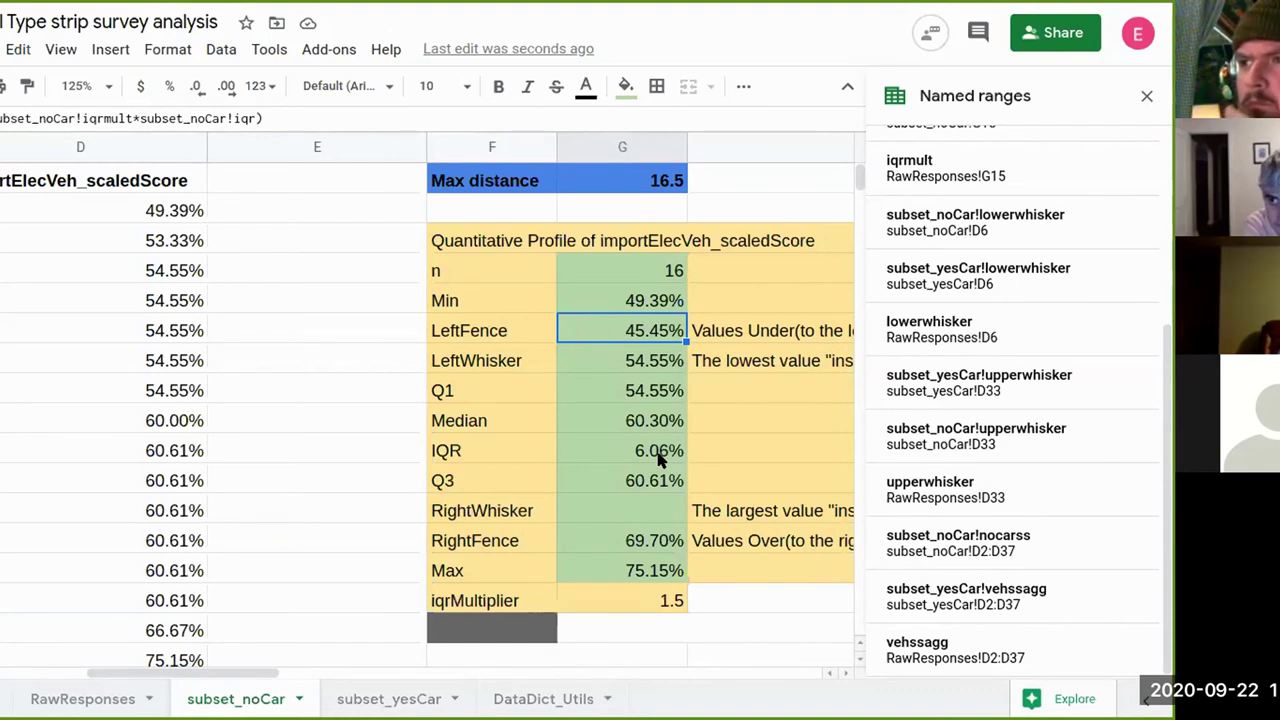
{"action": "key", "text": "Return"}
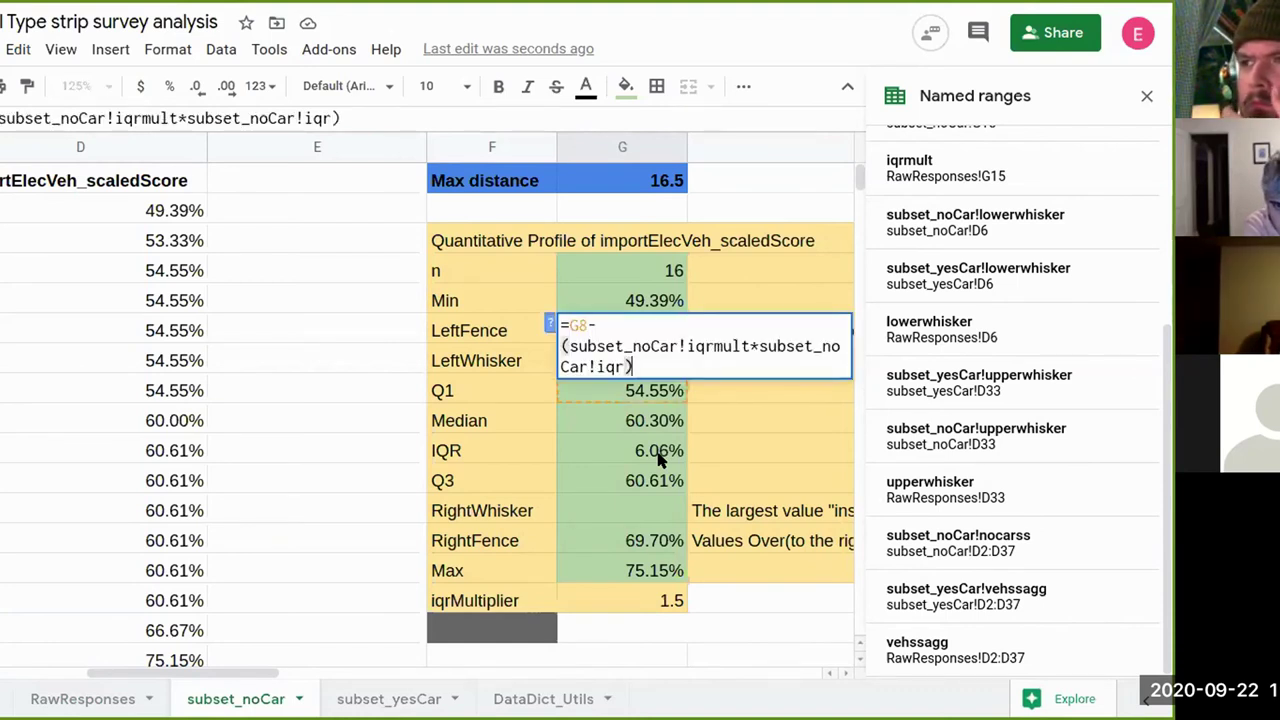
{"action": "key", "text": "Escape"}
{"action": "key", "text": "Down"}
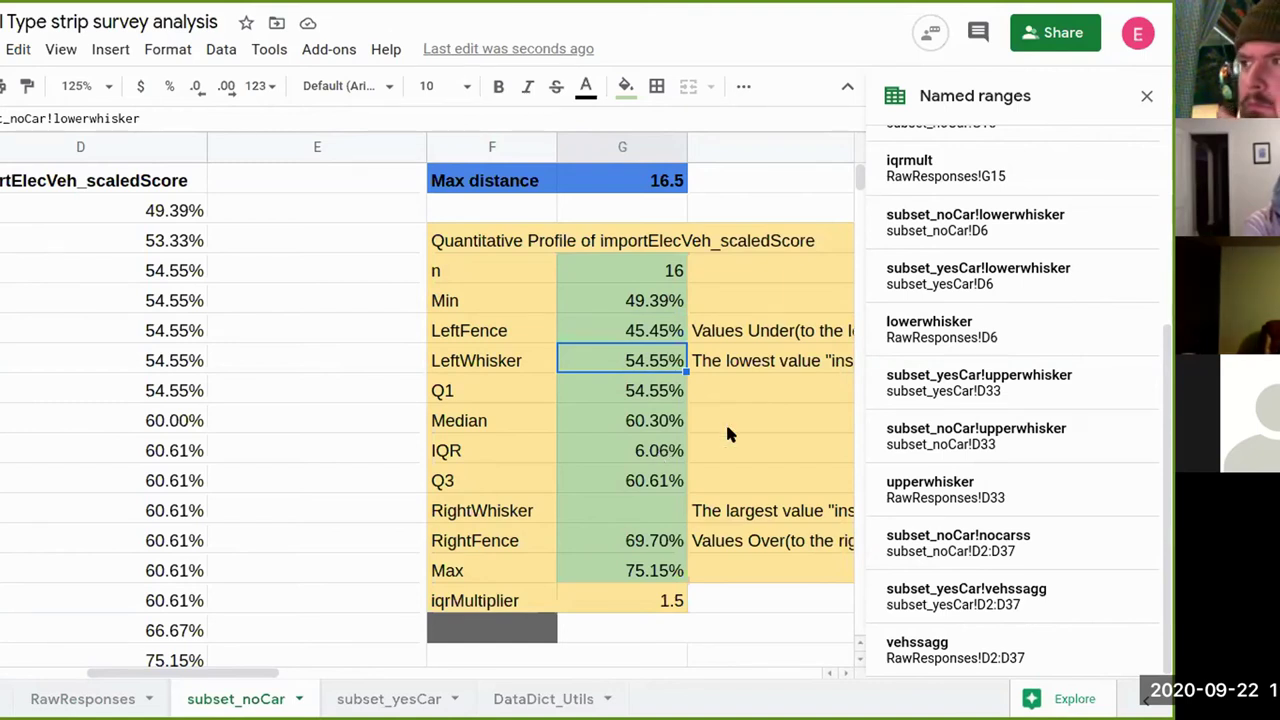
- Read the column H explanations of the left fence, left whisker and right whisker
{"action": "left_click", "coordinate": [737, 354]}
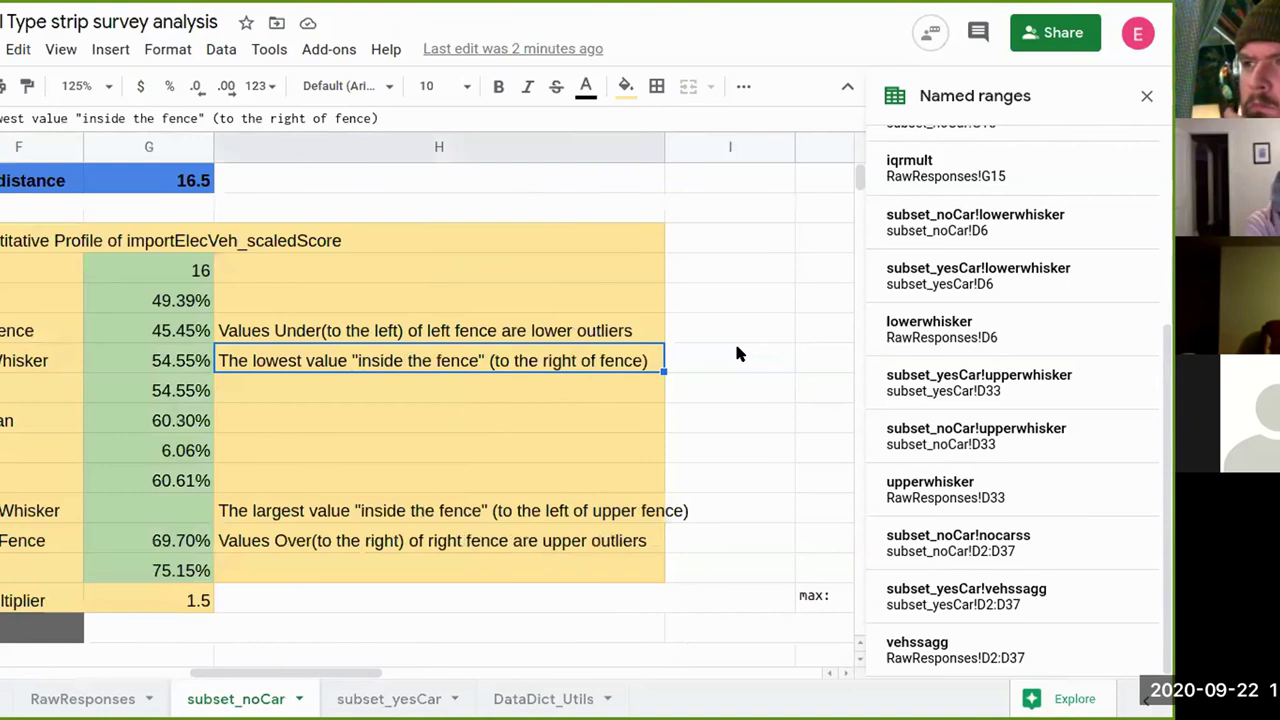
{"action": "key", "text": "Left"}
{"action": "key", "text": "Left"}
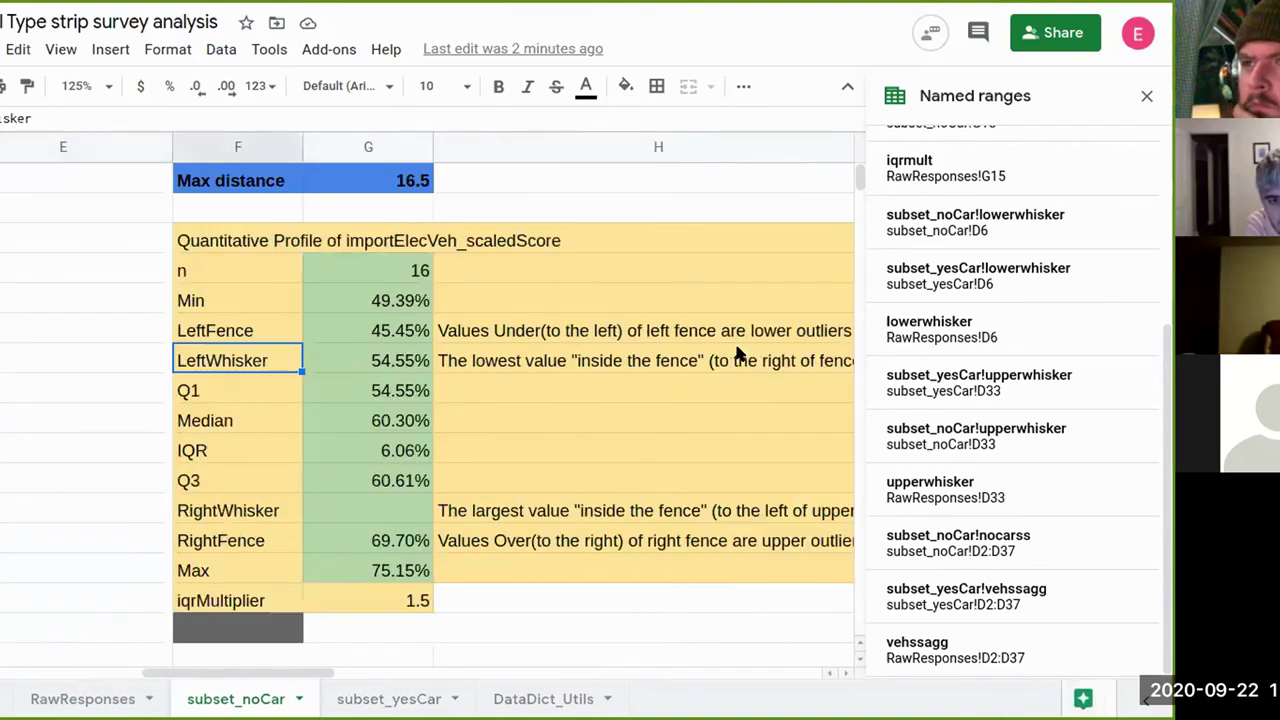
{"action": "key", "text": "Right"}
{"action": "key", "text": "Right"}
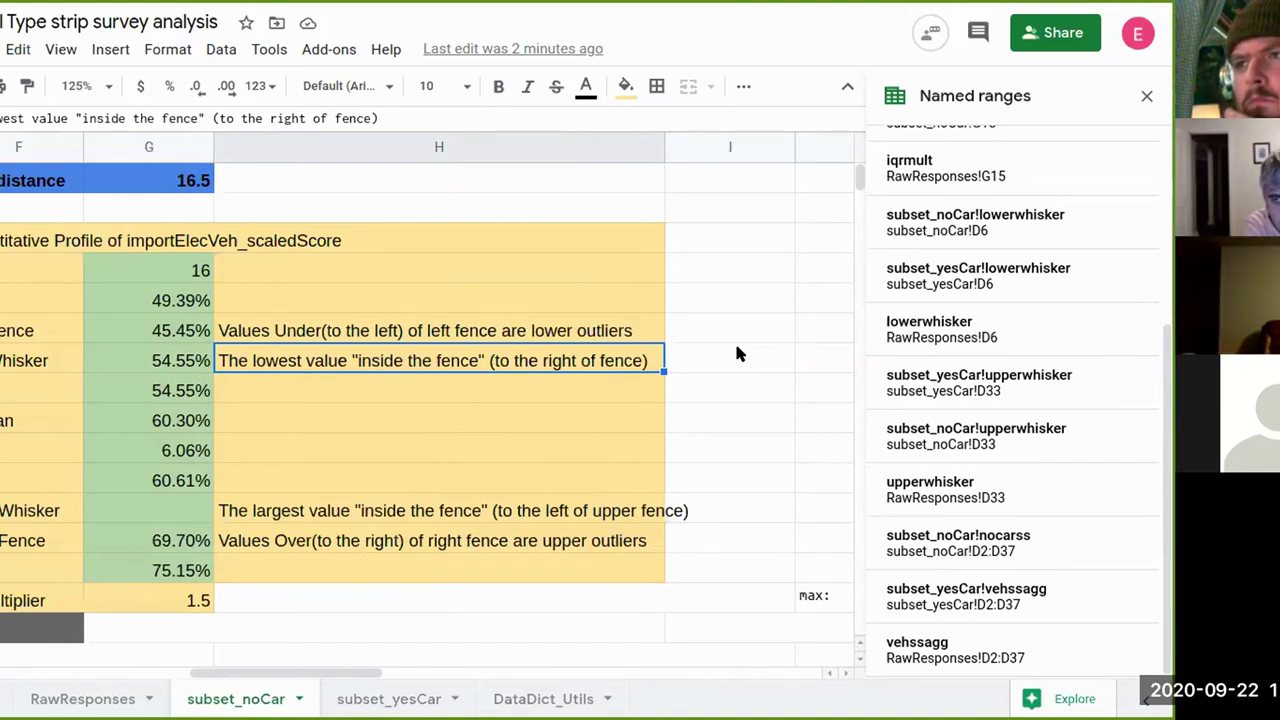
{"action": "key", "text": "Up"}
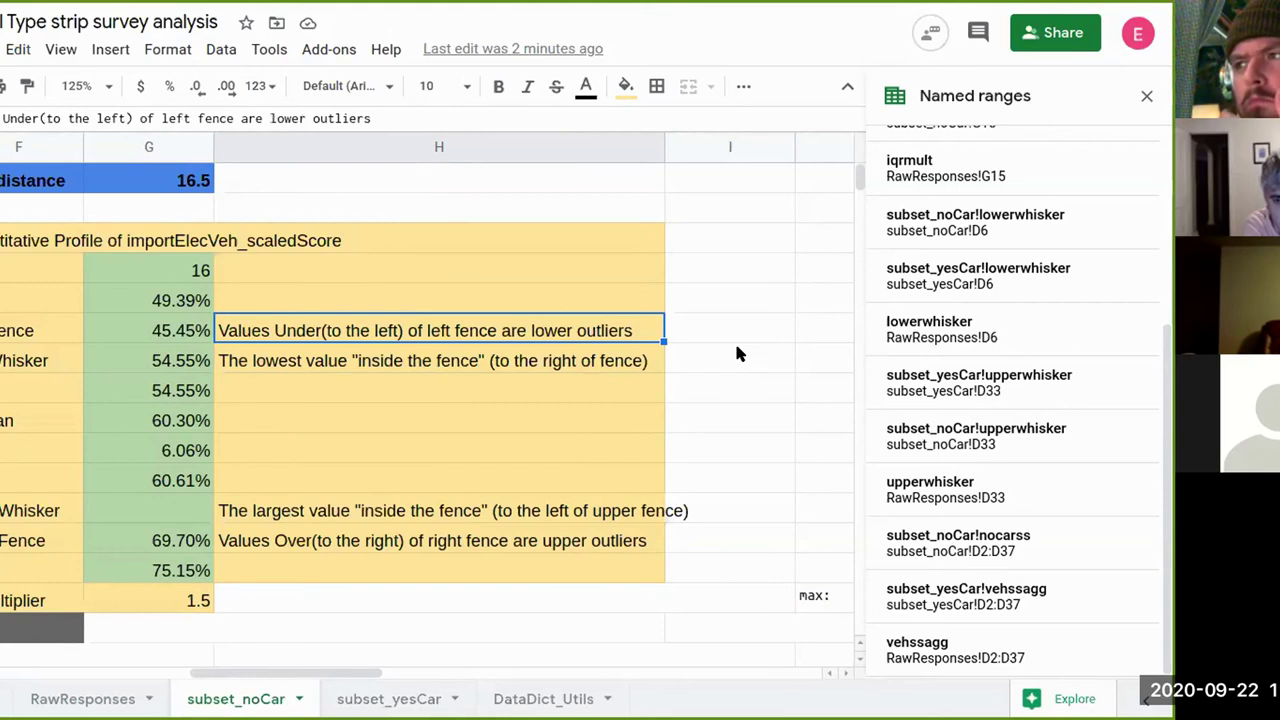
{"action": "key", "text": "Down"}
{"action": "key", "text": "Down"}
{"action": "key", "text": "Down"}
{"action": "key", "text": "Down"}
{"action": "key", "text": "Down"}
{"action": "key", "text": "Down"}
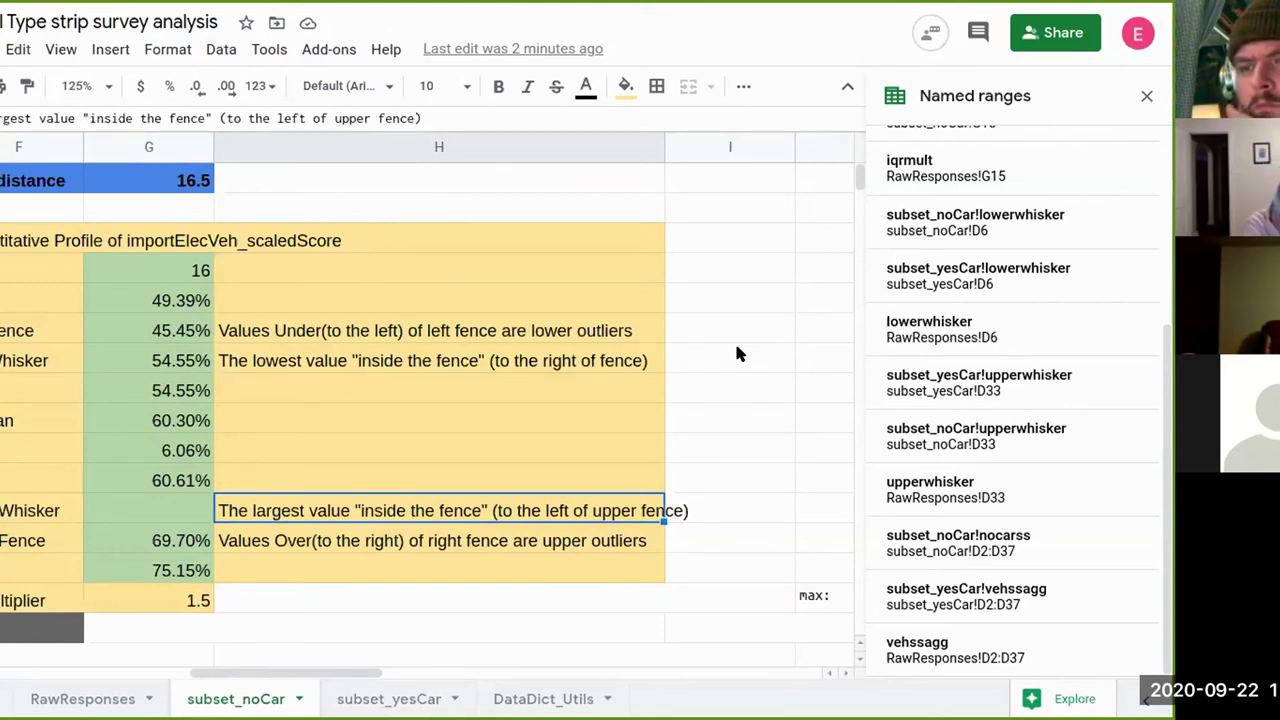
- Review the Max, RightWhisker and RightFence formulas in the non-owner profile
{"action": "key", "text": "Left"}
{"action": "key", "text": "Right"}
{"action": "key", "text": "Left"}
{"action": "key", "text": "Down"}
{"action": "key", "text": "Down"}
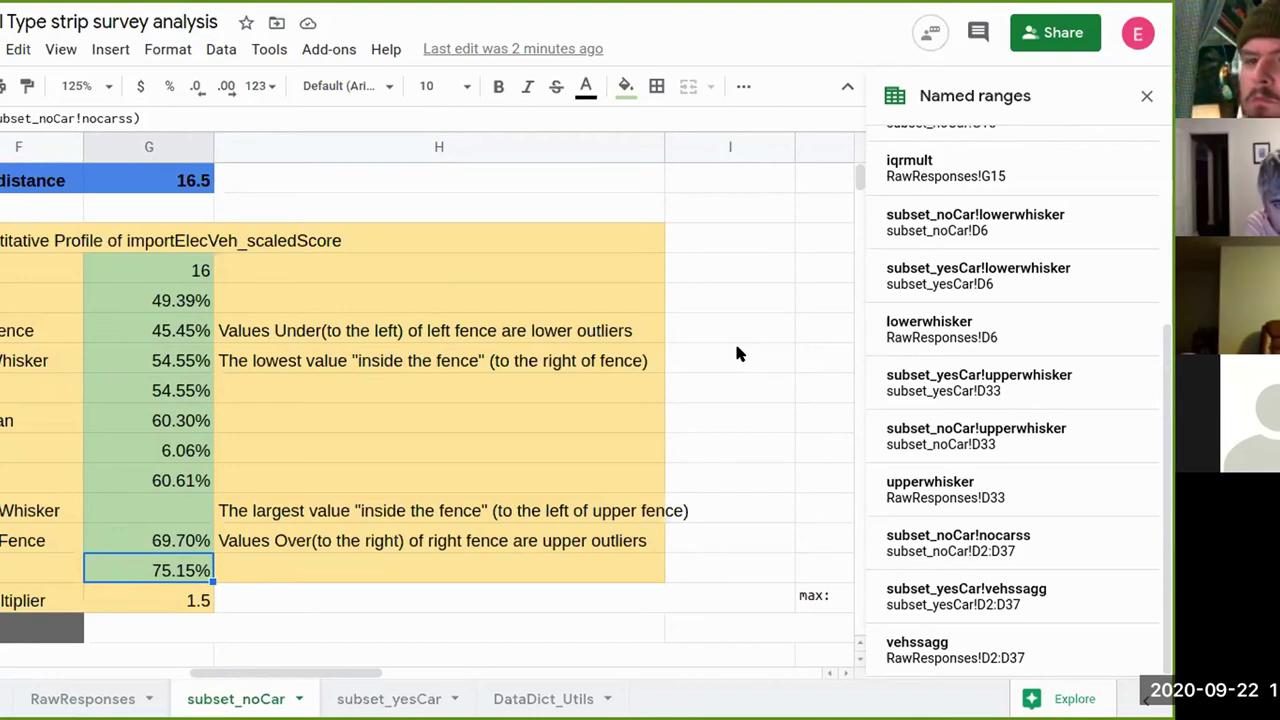
{"action": "key", "text": "Up"}
{"action": "key", "text": "Up"}
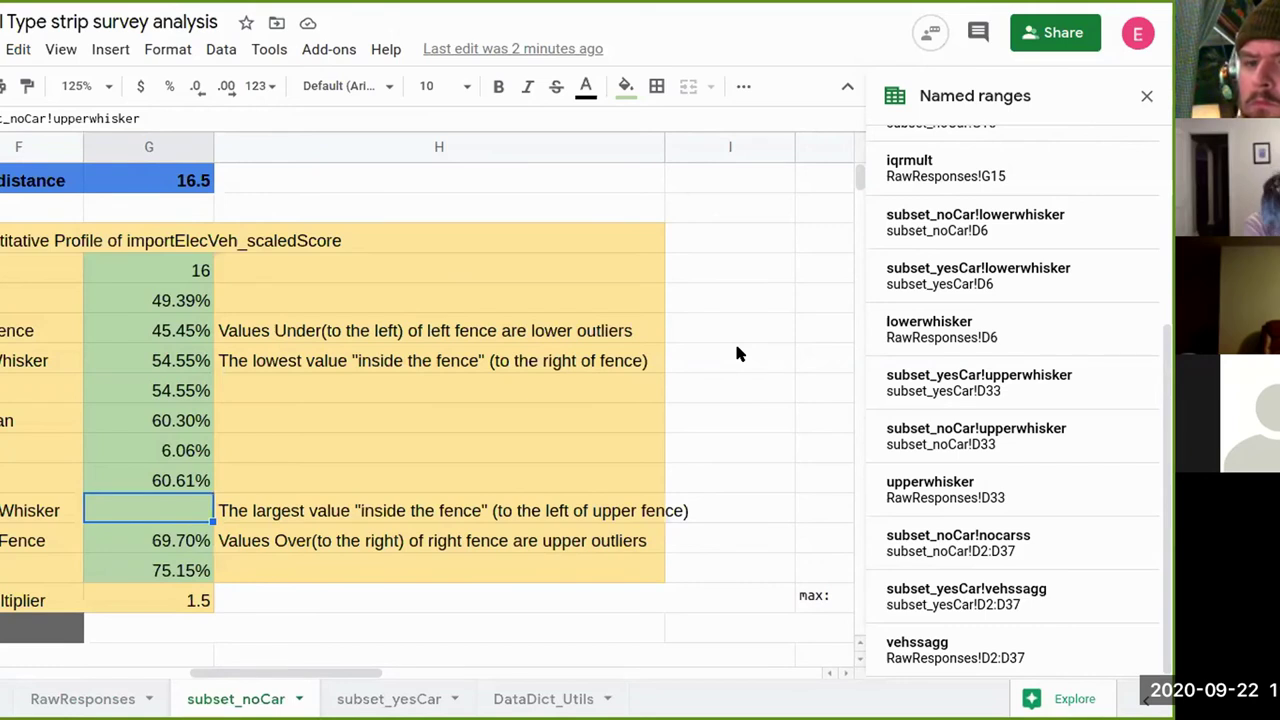
{"action": "key", "text": "Down"}
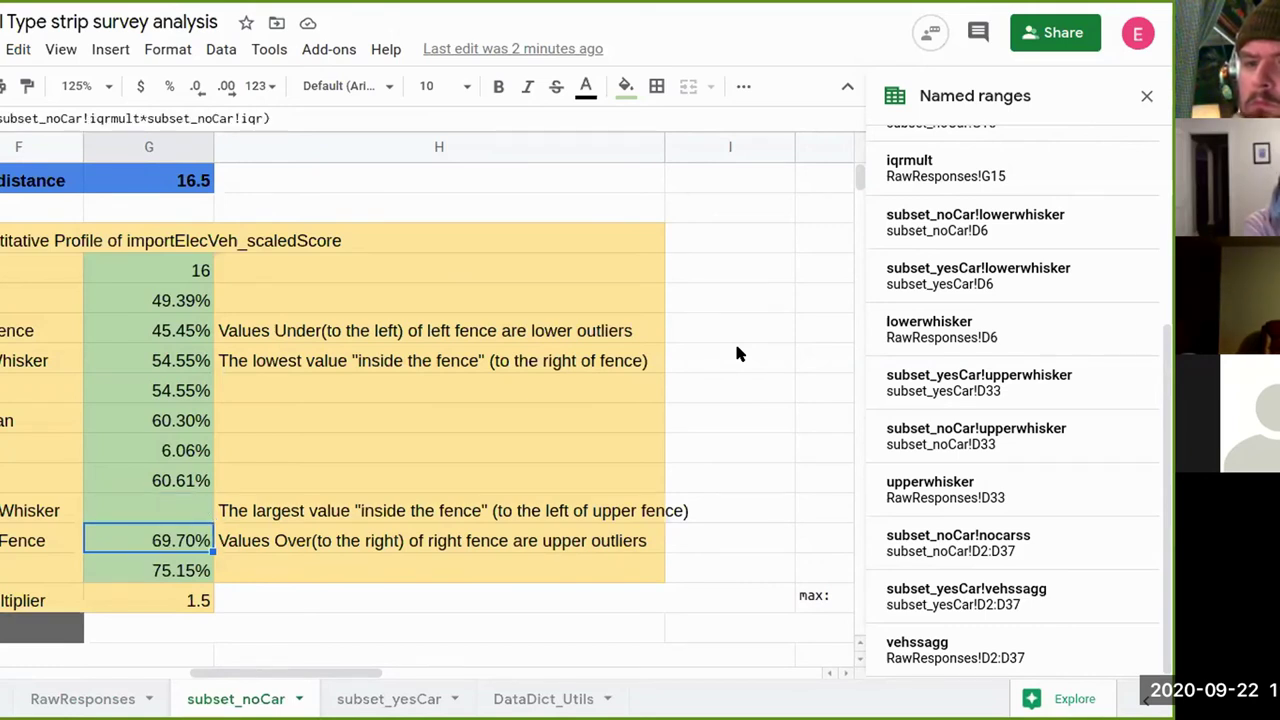
- Find the largest column D score that lies inside the right fence
{"action": "key", "text": "Up"}
{"action": "key", "text": "Left"}
{"action": "key", "text": "Left"}
{"action": "key", "text": "Left"}
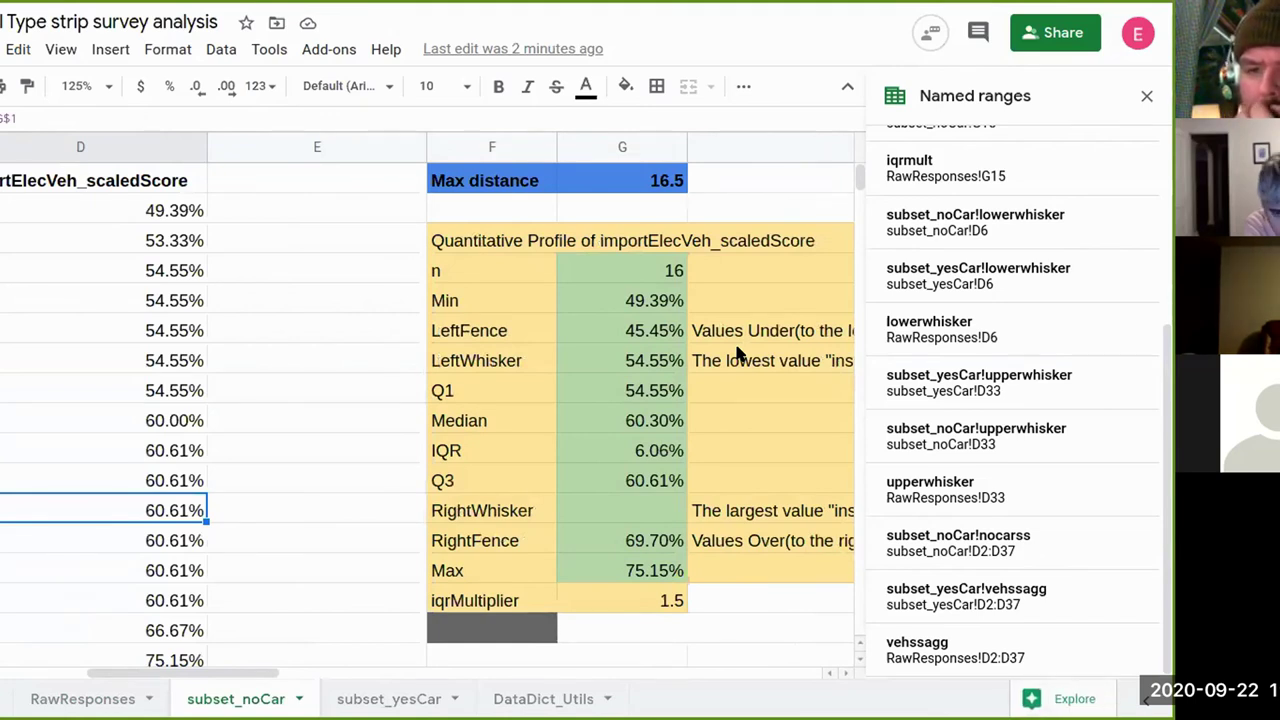
{"action": "key", "text": "Down"}
{"action": "key", "text": "Down"}
{"action": "key", "text": "Down"}
{"action": "key", "text": "Down"}
{"action": "key", "text": "Down"}
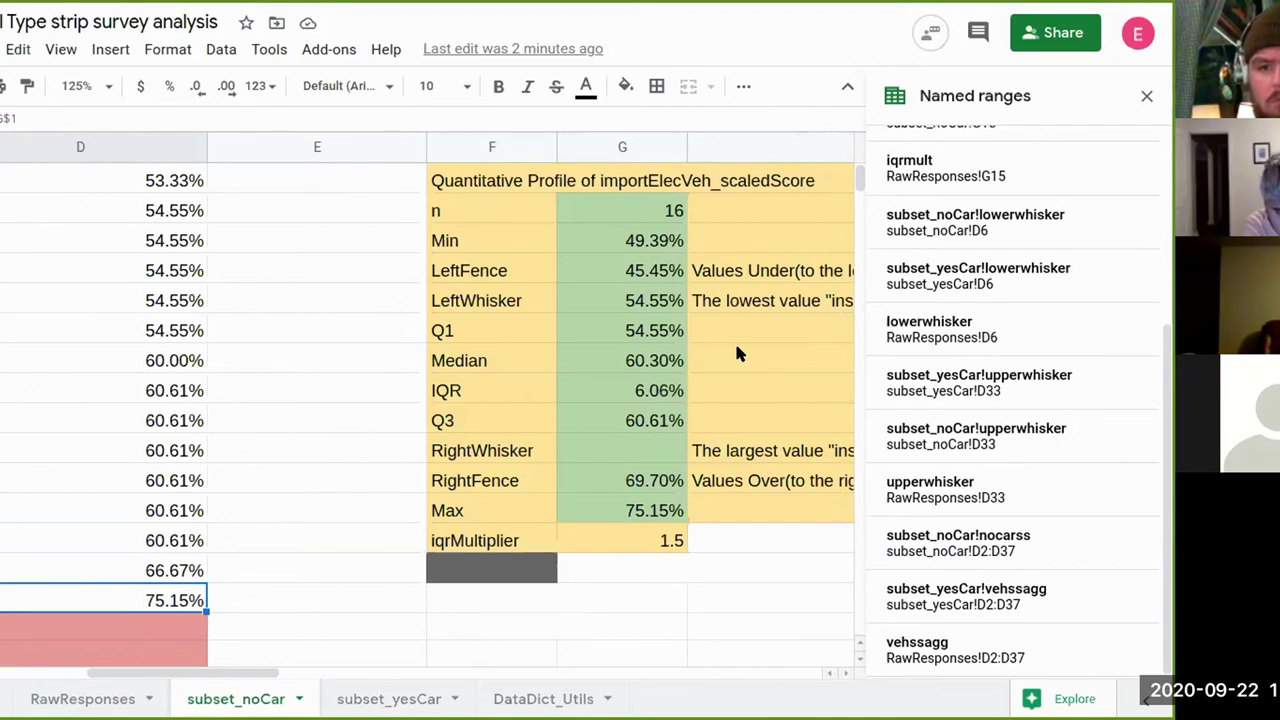
{"action": "key", "text": "Up"}
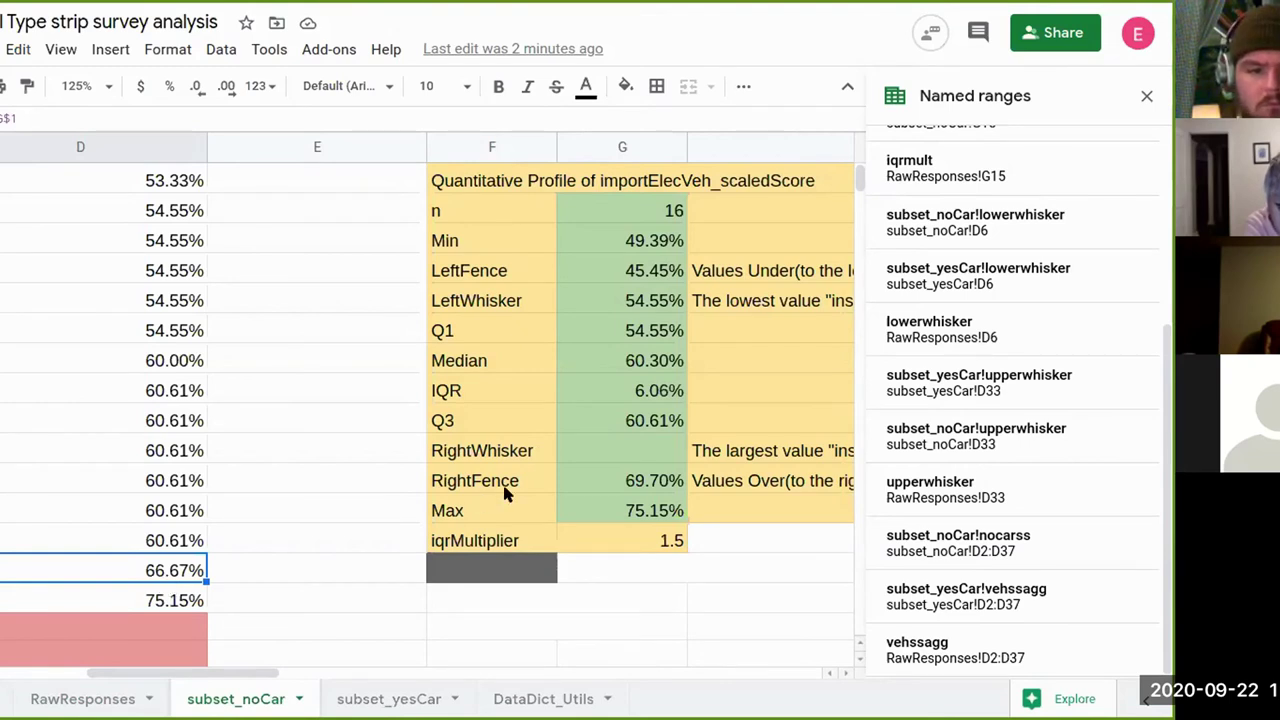
- Point the subset_noCar sheet's upperwhisker named range to cell D16
{"action": "right_click", "coordinate": [178, 577]}
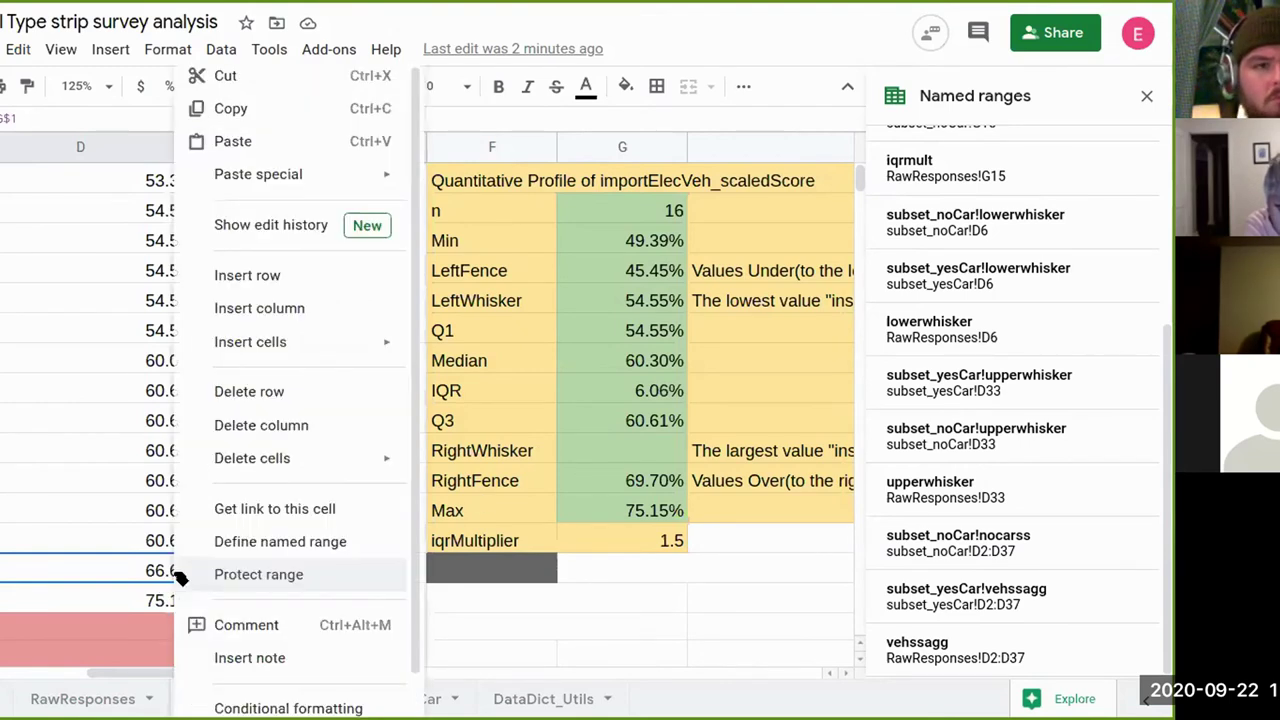
{"action": "left_click", "coordinate": [332, 505]}
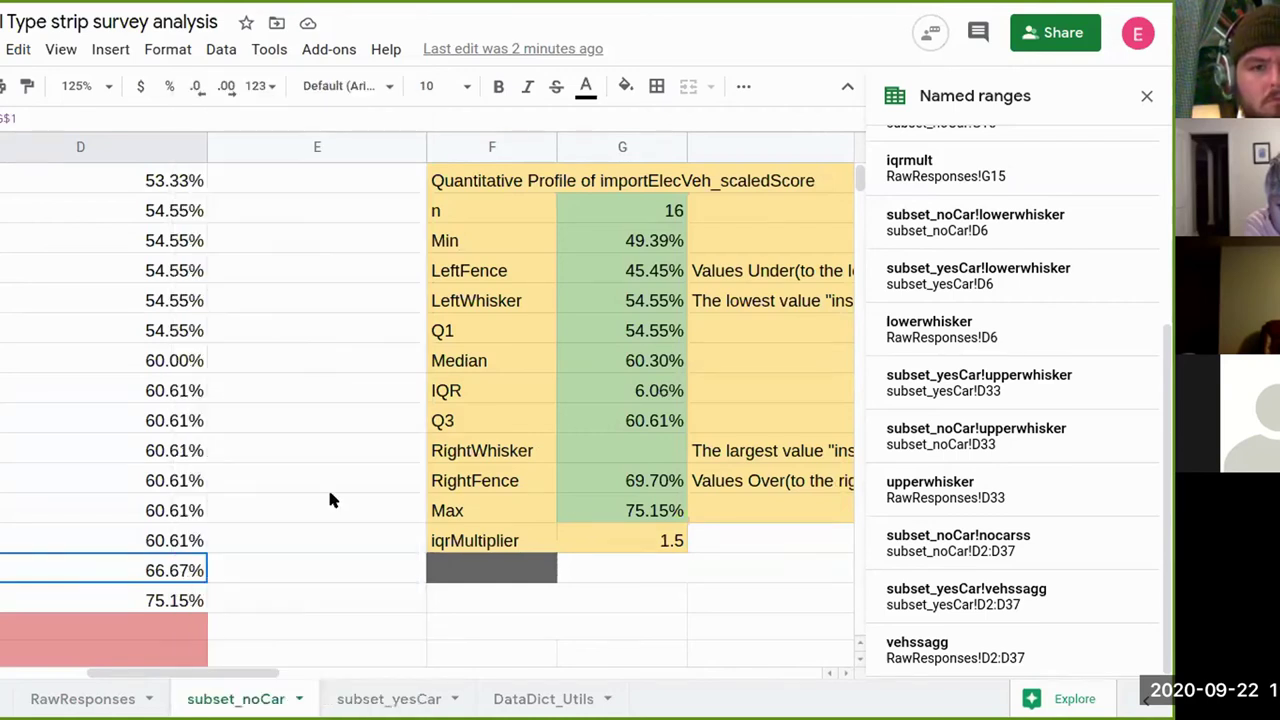
{"action": "left_click", "coordinate": [1003, 432]}
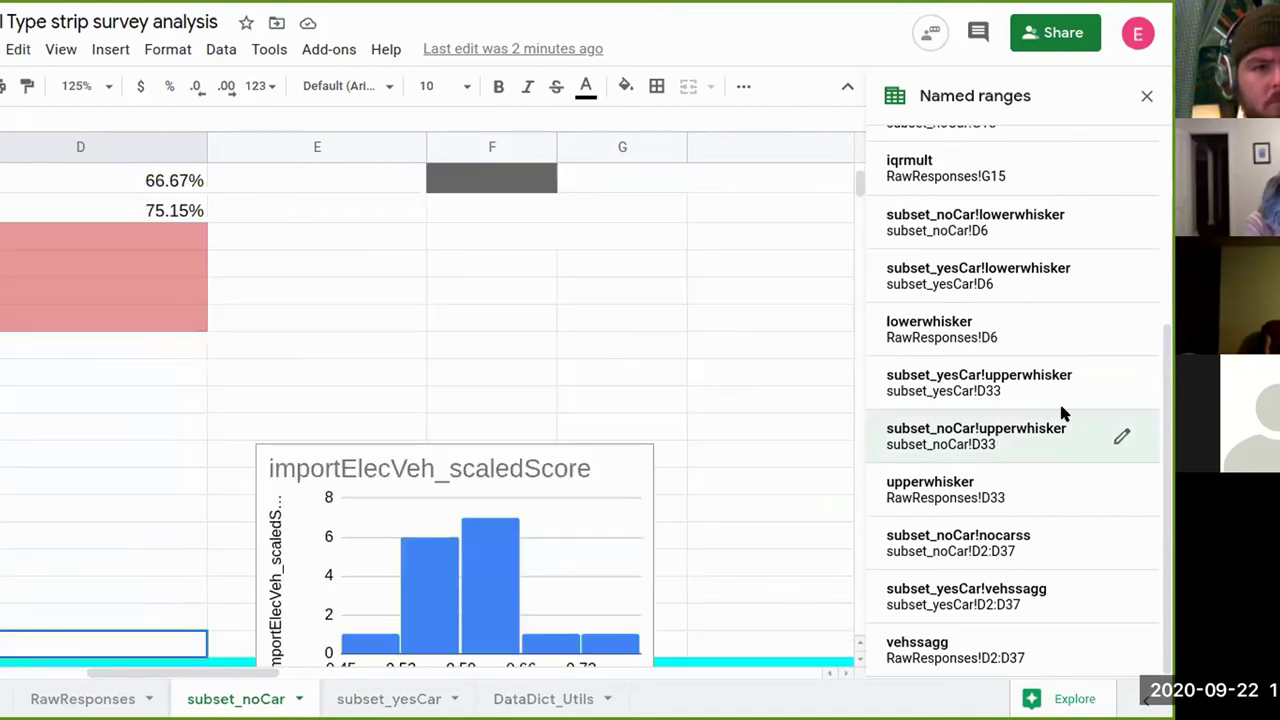
{"action": "left_click", "coordinate": [1123, 438]}
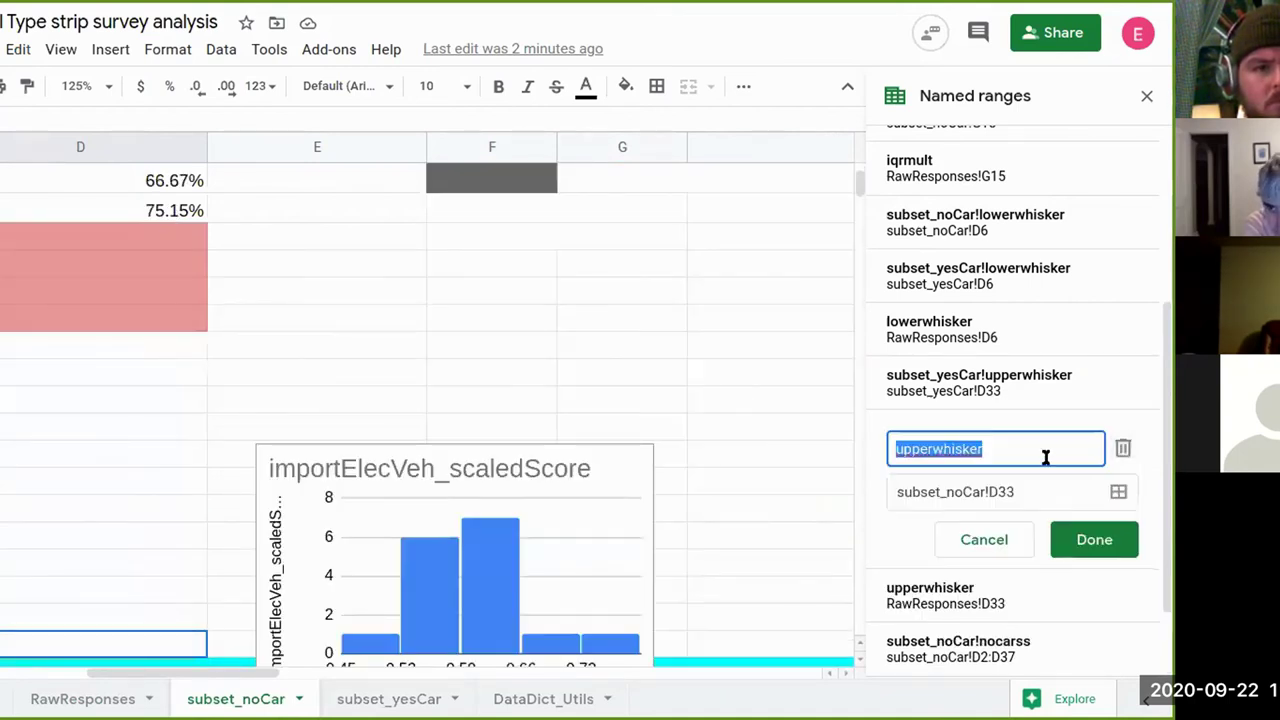
{"action": "left_click", "coordinate": [1117, 492]}
{"action": "scroll", "coordinate": [166, 430], "scroll_direction": "left", "scroll_amount": 5}
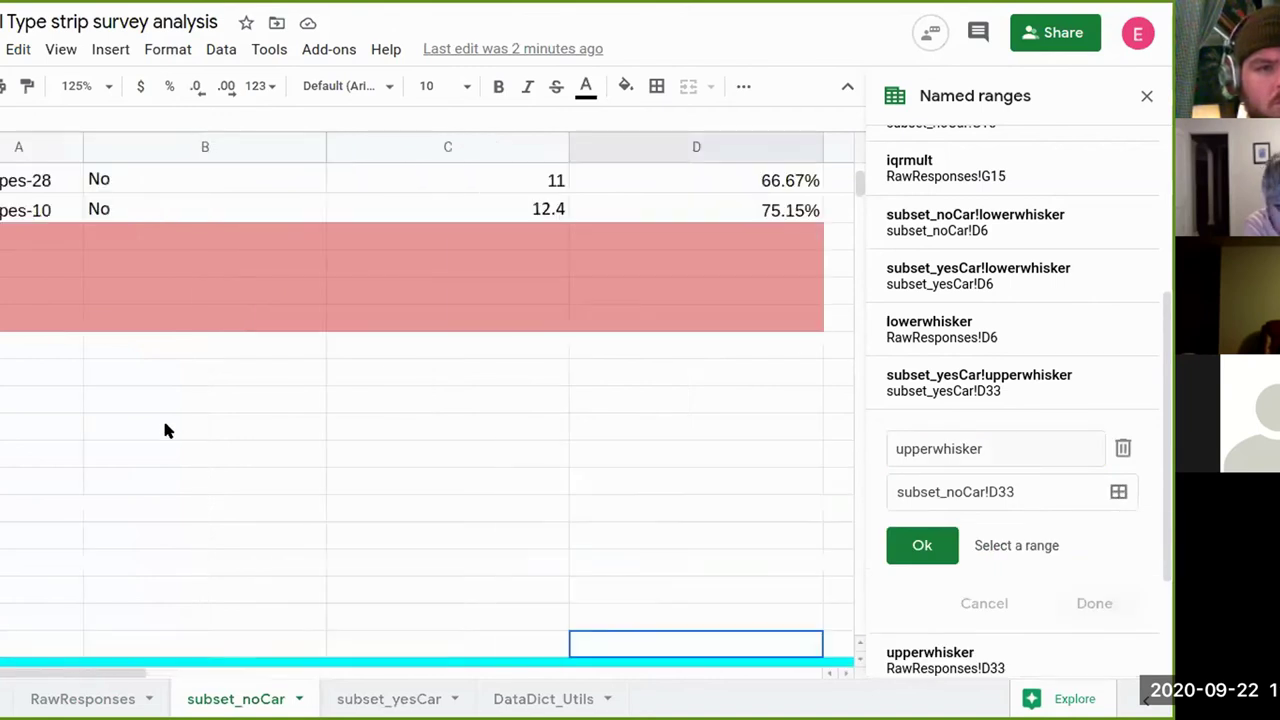
{"action": "scroll", "coordinate": [166, 430], "scroll_direction": "up", "scroll_amount": 3}
{"action": "left_click", "coordinate": [767, 391]}
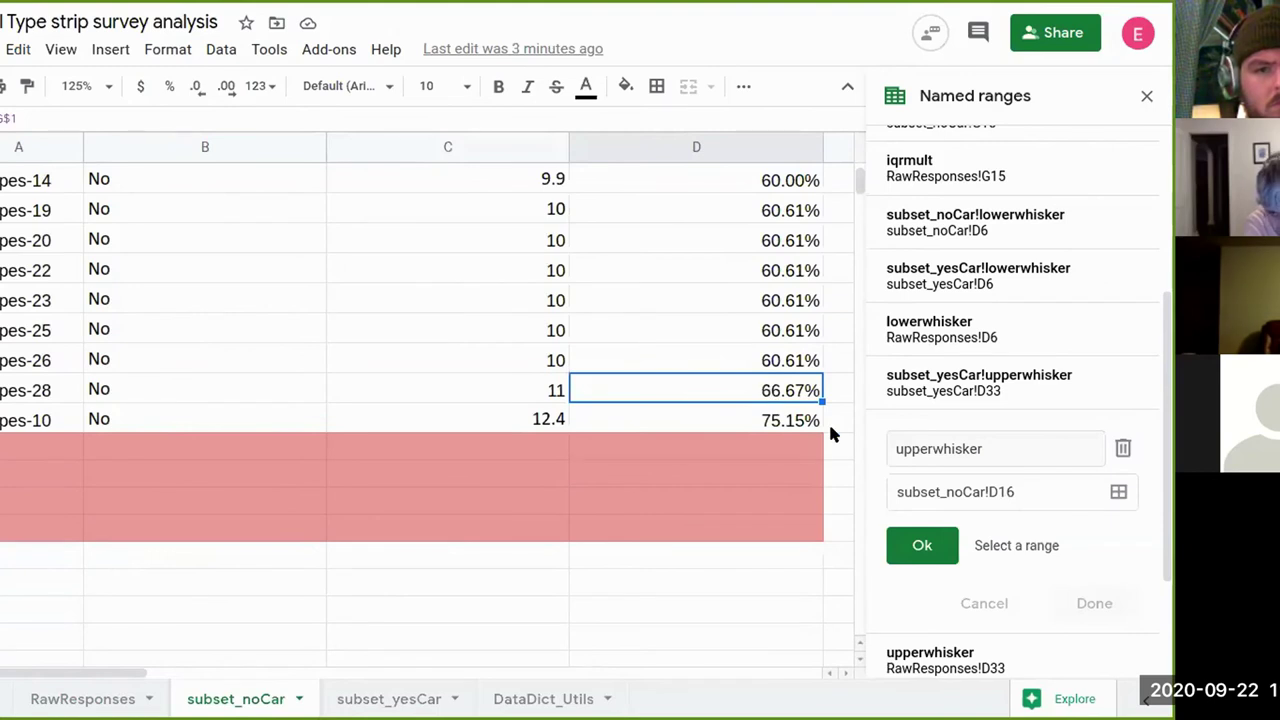
{"action": "left_click", "coordinate": [916, 544]}
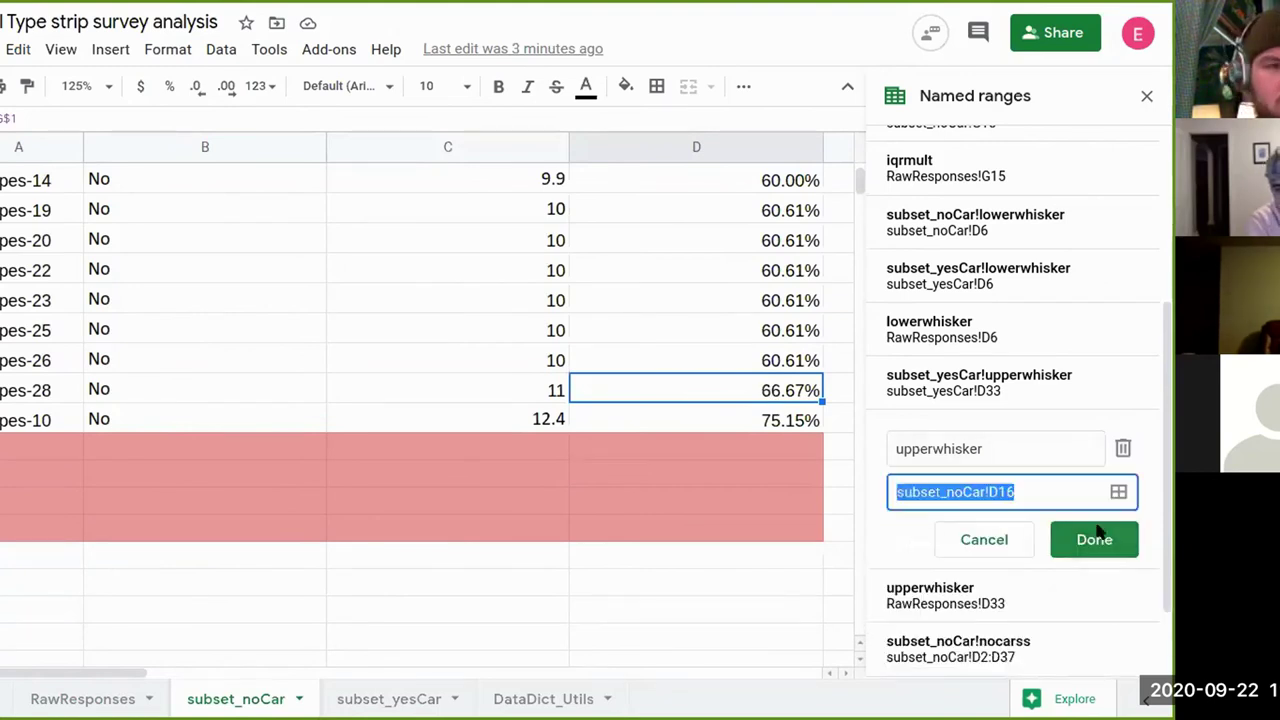
{"action": "left_click", "coordinate": [1094, 539]}
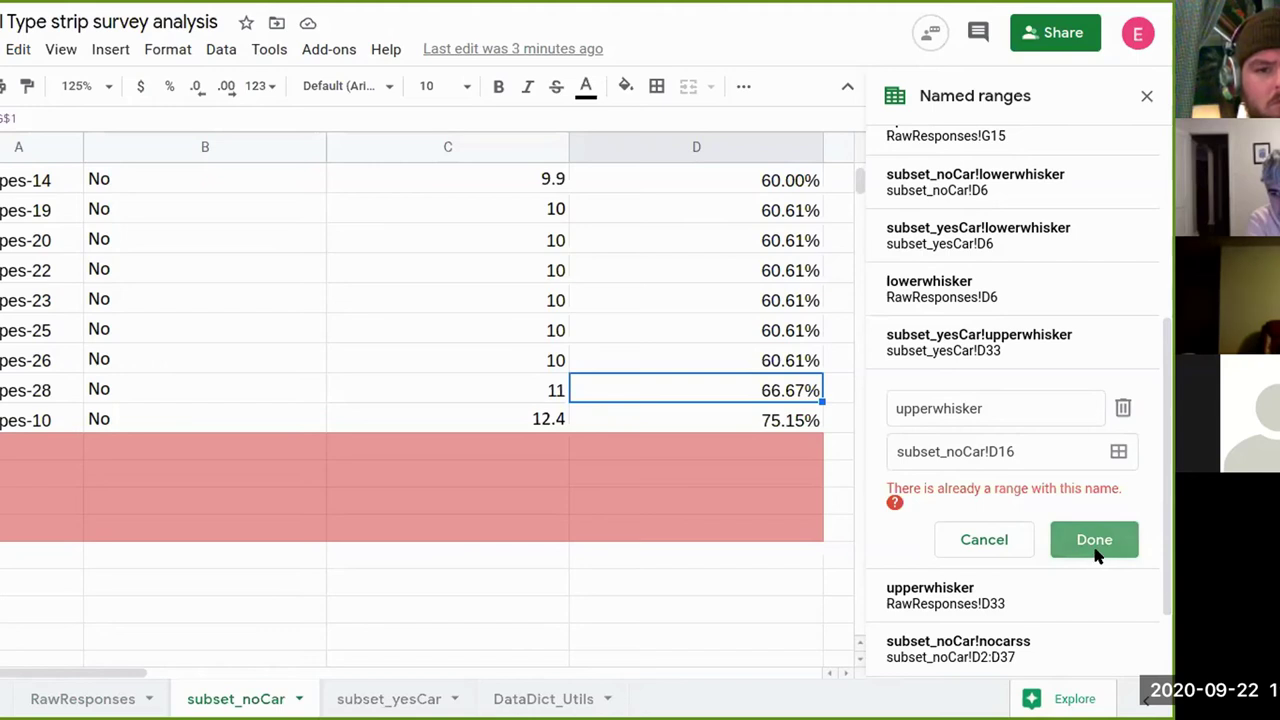
{"action": "left_click", "coordinate": [816, 478]}
{"action": "key", "text": "Right"}
{"action": "key", "text": "Right"}
{"action": "key", "text": "Right"}
{"action": "key", "text": "Up"}
{"action": "key", "text": "Up"}
{"action": "key", "text": "Up"}
{"action": "key", "text": "Up"}
{"action": "key", "text": "Up"}
{"action": "key", "text": "Up"}
{"action": "key", "text": "Up"}
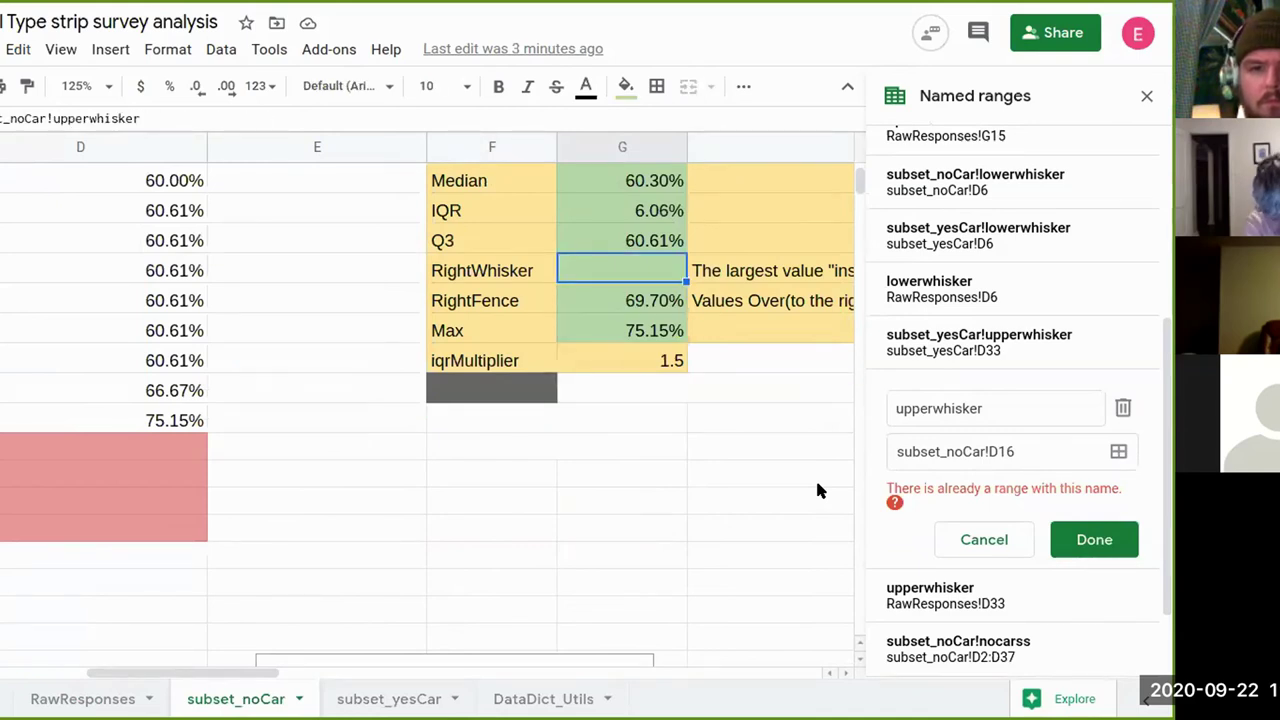
{"action": "type", "text": "=n"}
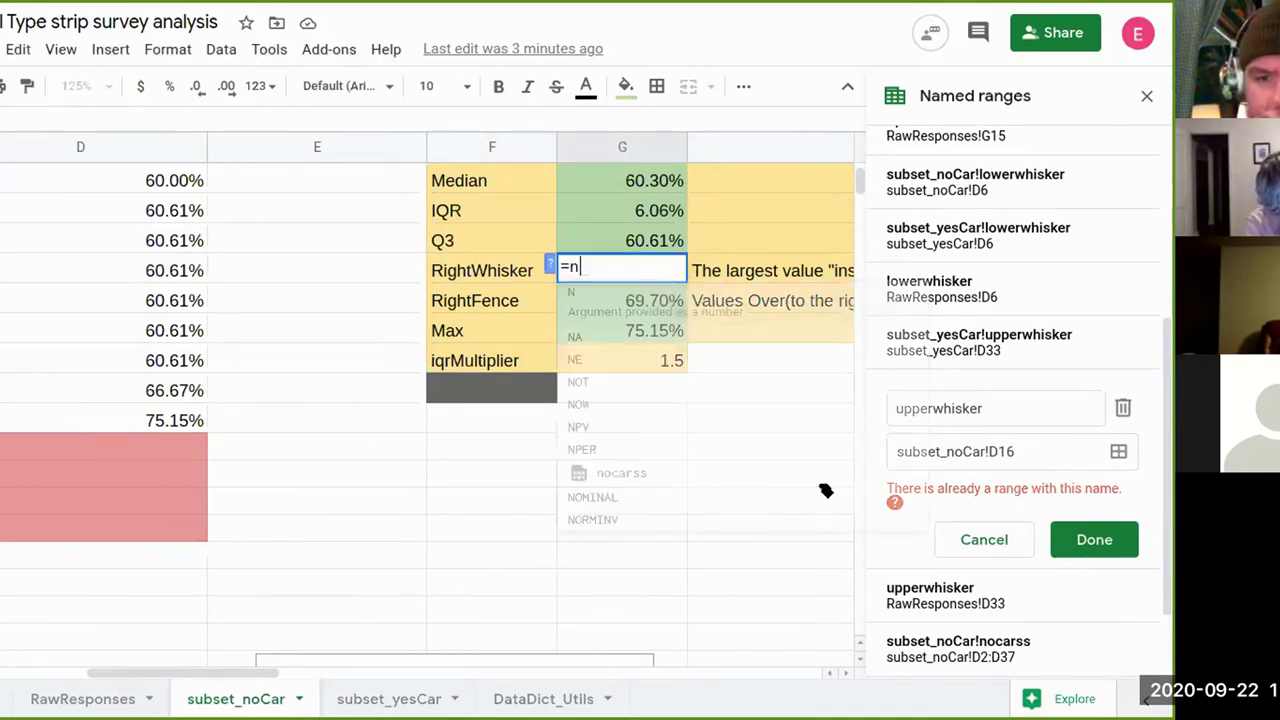
{"action": "type", "text": "ocar"}
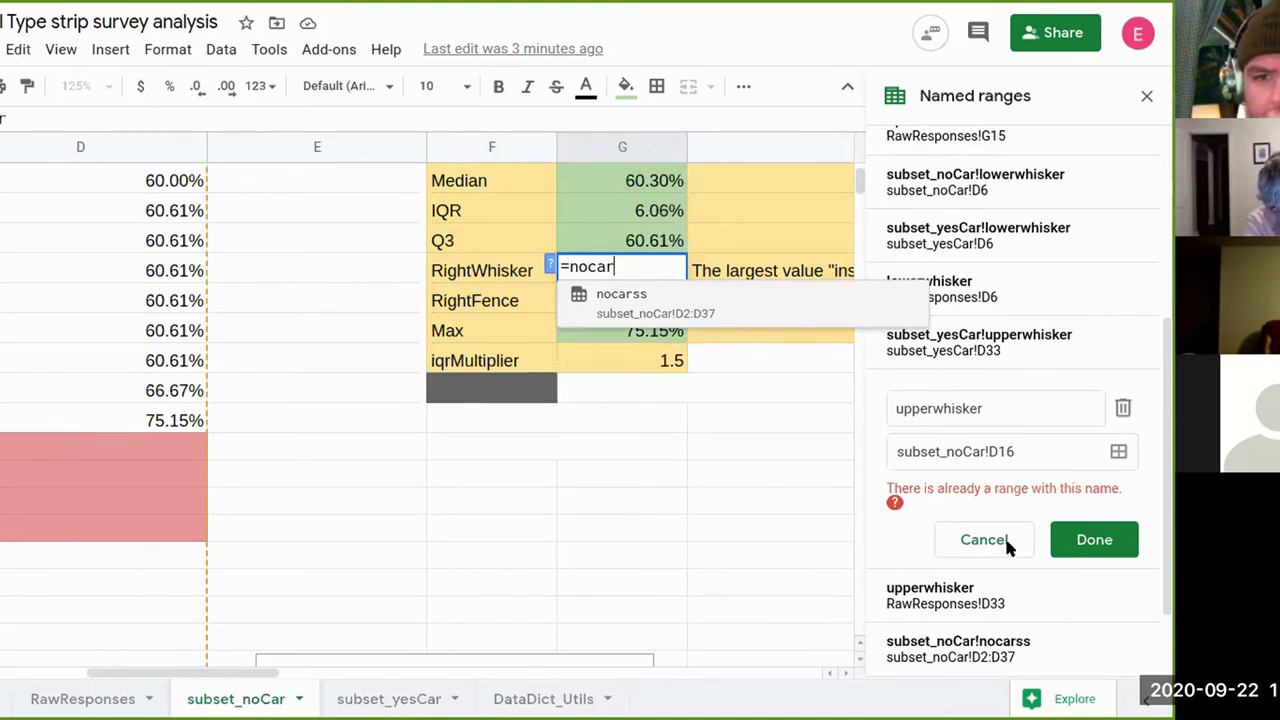
{"action": "key", "text": "Escape"}
- Rename the subset_noCar sheet's upperwhisker named range to nocar_upperwhisker and save the change
{"action": "left_click", "coordinate": [987, 408]}
{"action": "key", "text": "Home"}
{"action": "type", "text": "nocar_"}
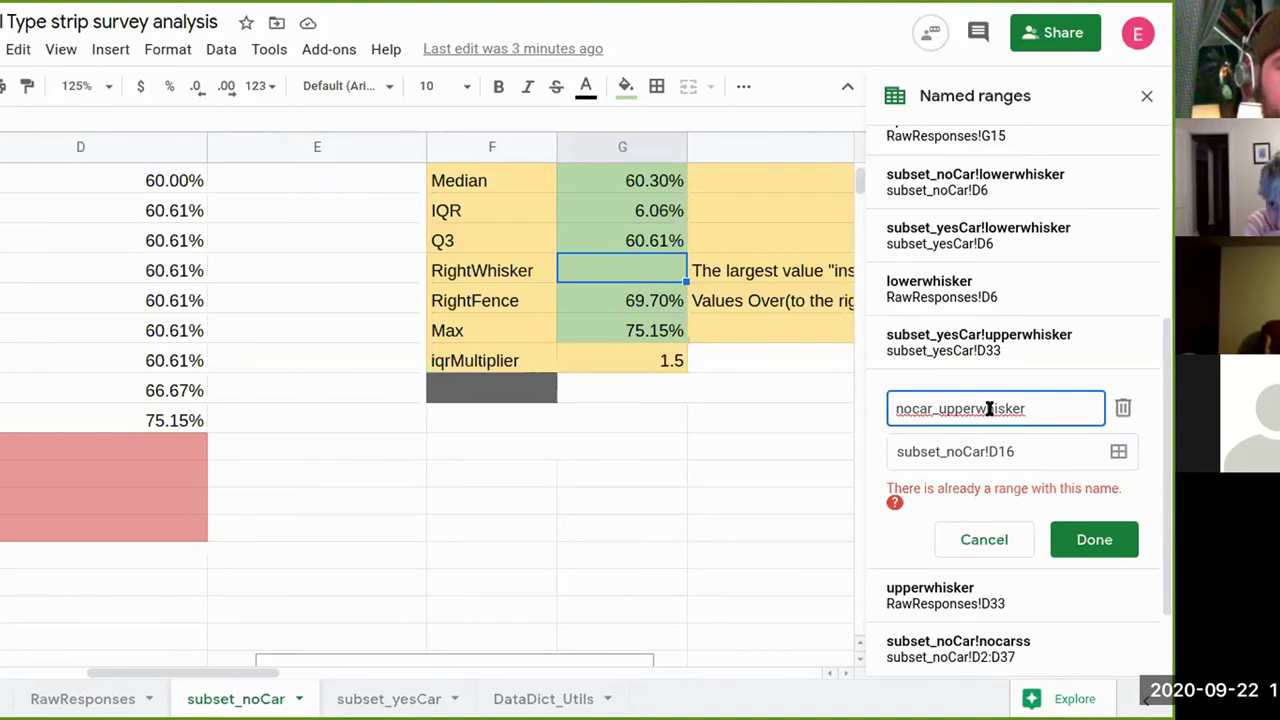
{"action": "key", "text": "Return"}
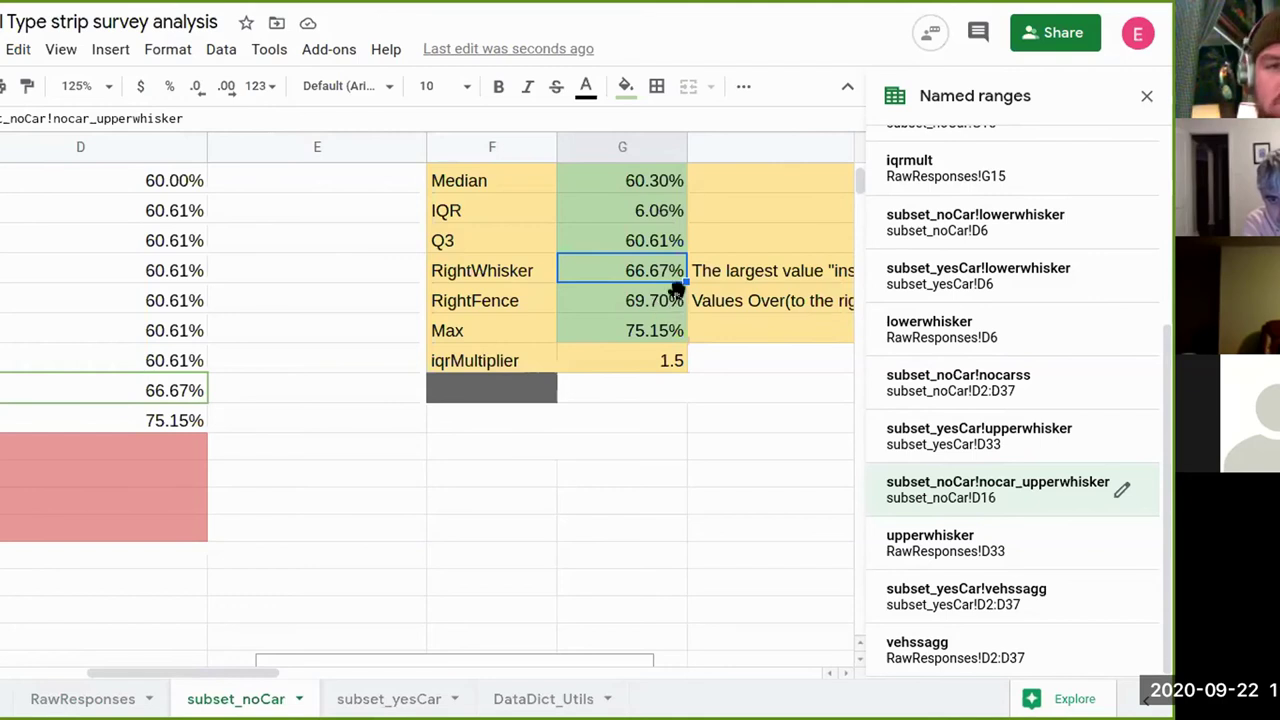
- Check the RightFence, Max and RightWhisker formulas in the non-owner profile against the renamed upper whisker range
{"action": "left_click", "coordinate": [664, 297]}
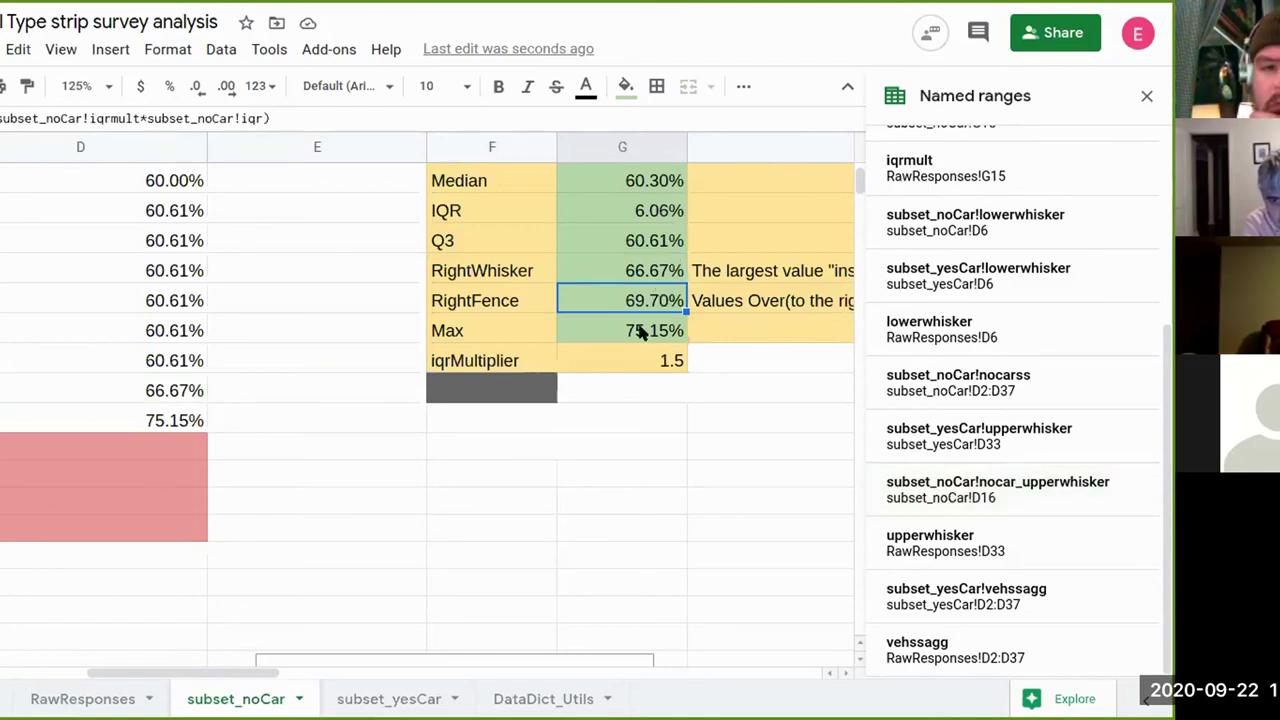
{"action": "left_click", "coordinate": [640, 334]}
{"action": "left_click", "coordinate": [649, 276]}
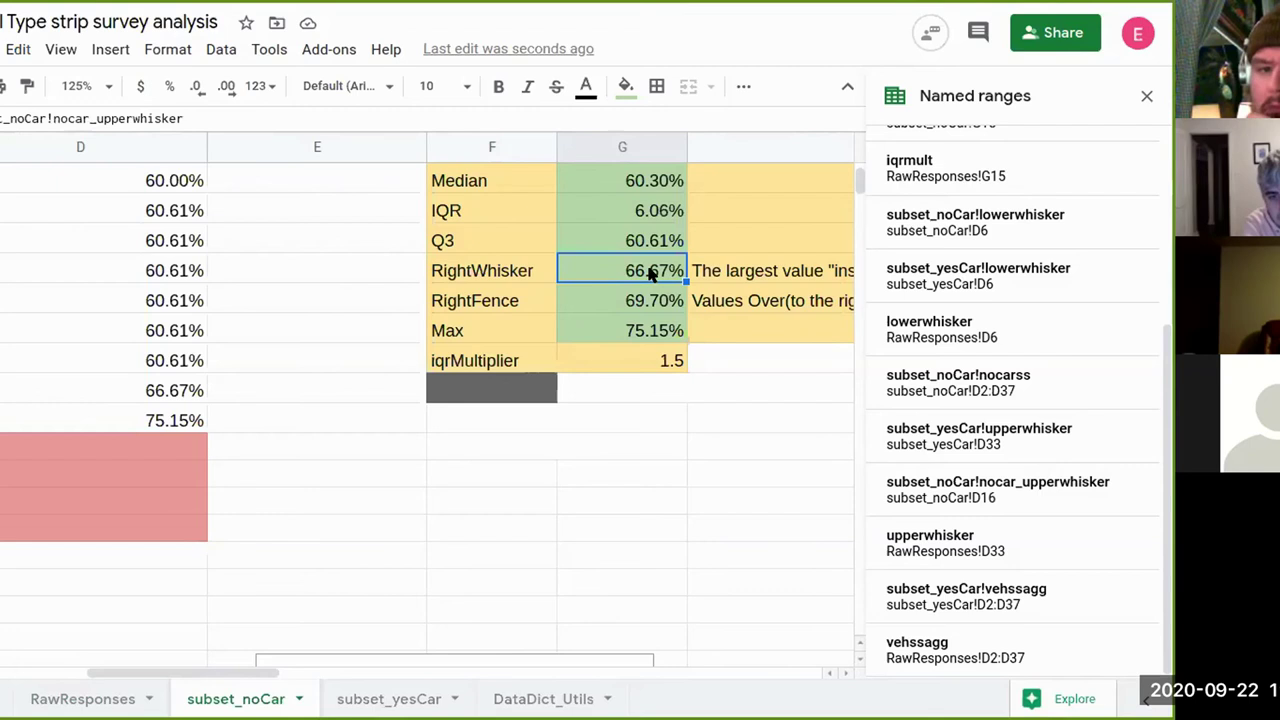
{"action": "double_click", "coordinate": [651, 274]}
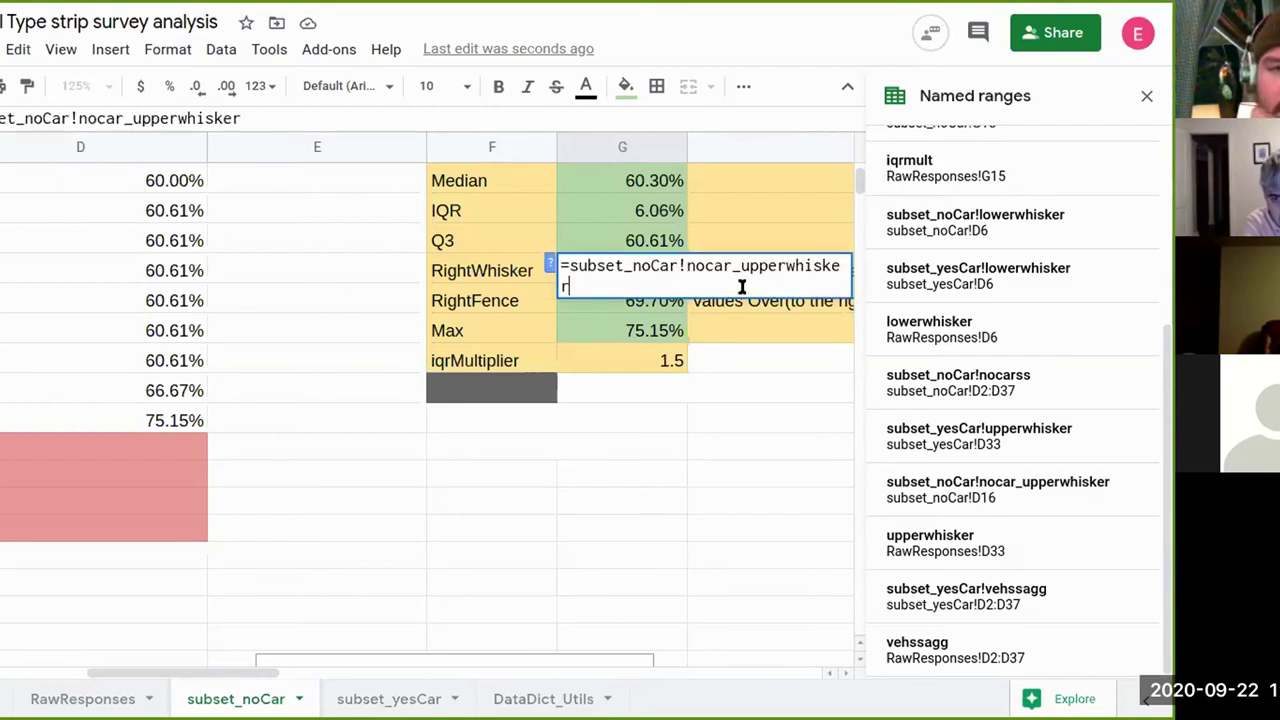
{"action": "key", "text": "Escape"}
- Check the LeftWhisker, LeftFence and Min formulas in the non-owner profile to decide which value the left whisker should use
{"action": "key", "text": "Up"}
{"action": "key", "text": "Up"}
{"action": "key", "text": "Up"}
{"action": "key", "text": "Up"}
{"action": "key", "text": "Up"}
{"action": "key", "text": "Up"}
{"action": "key", "text": "Up"}
{"action": "key", "text": "Up"}
{"action": "key", "text": "Up"}
{"action": "key", "text": "Up"}
{"action": "key", "text": "Up"}
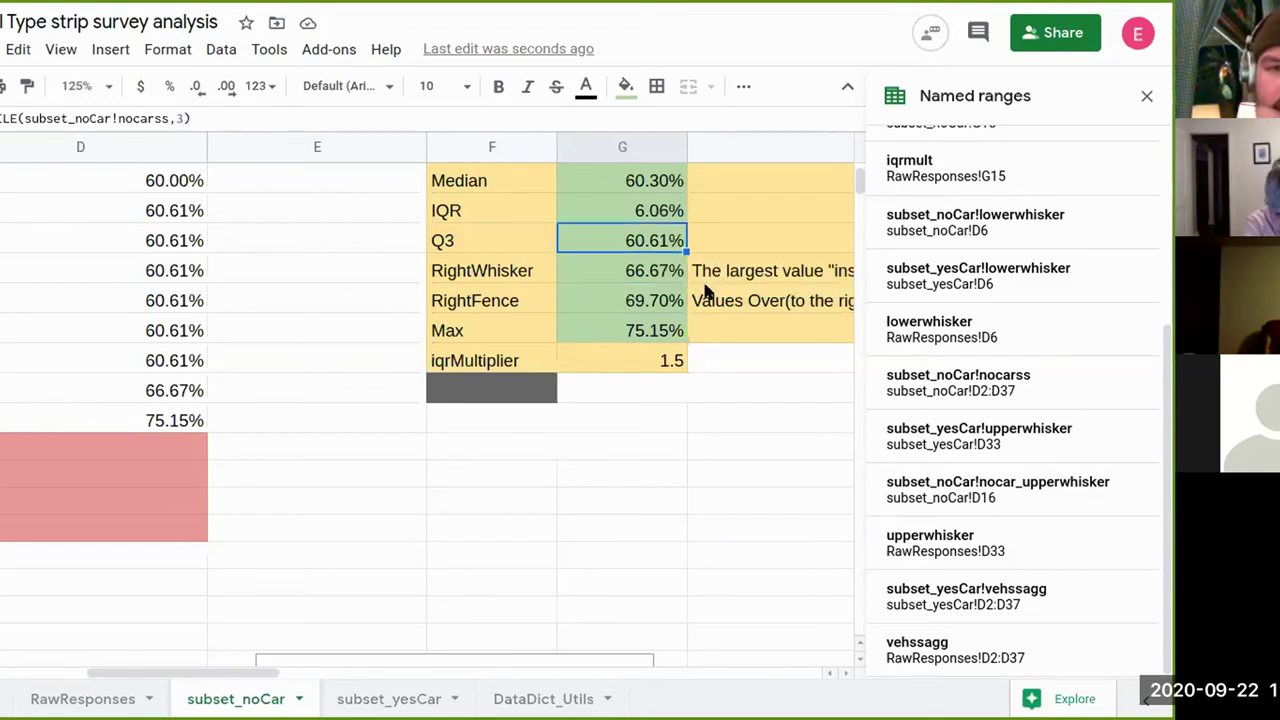
{"action": "key", "text": "Down"}
{"action": "key", "text": "Down"}
{"action": "key", "text": "Down"}
{"action": "key", "text": "Down"}
{"action": "key", "text": "Down"}
{"action": "key", "text": "Down"}
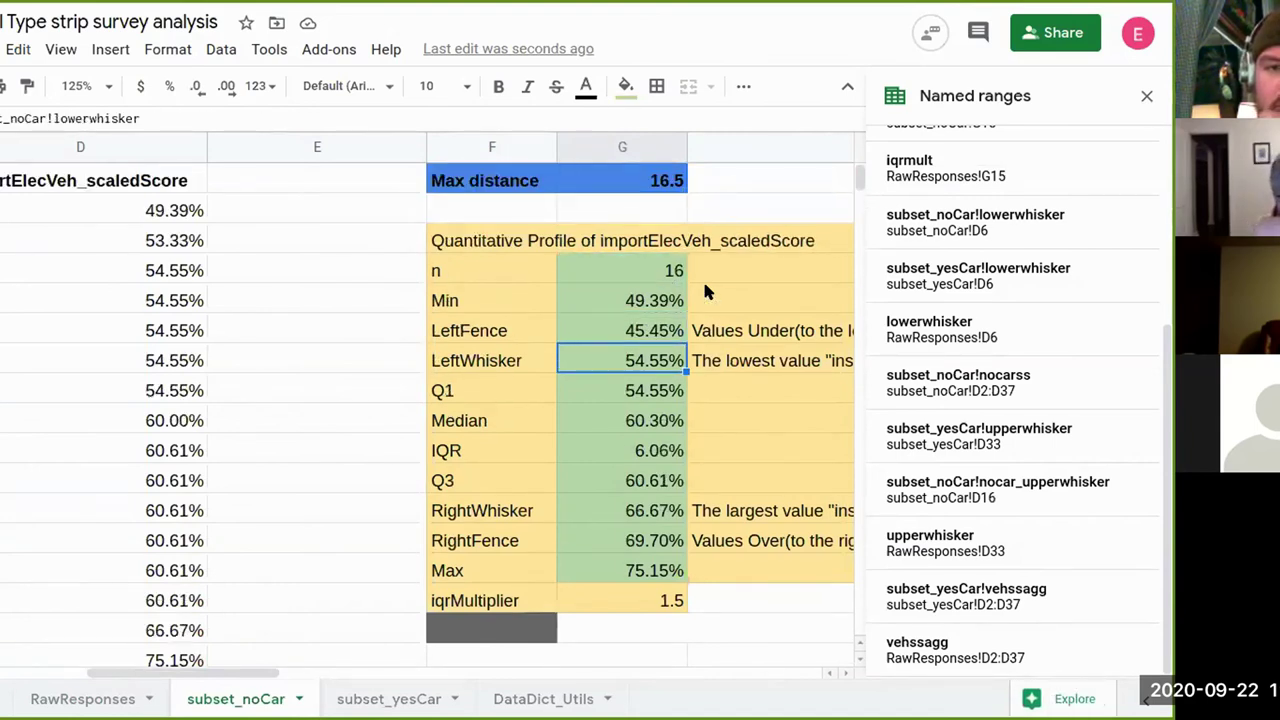
{"action": "key", "text": "Up"}
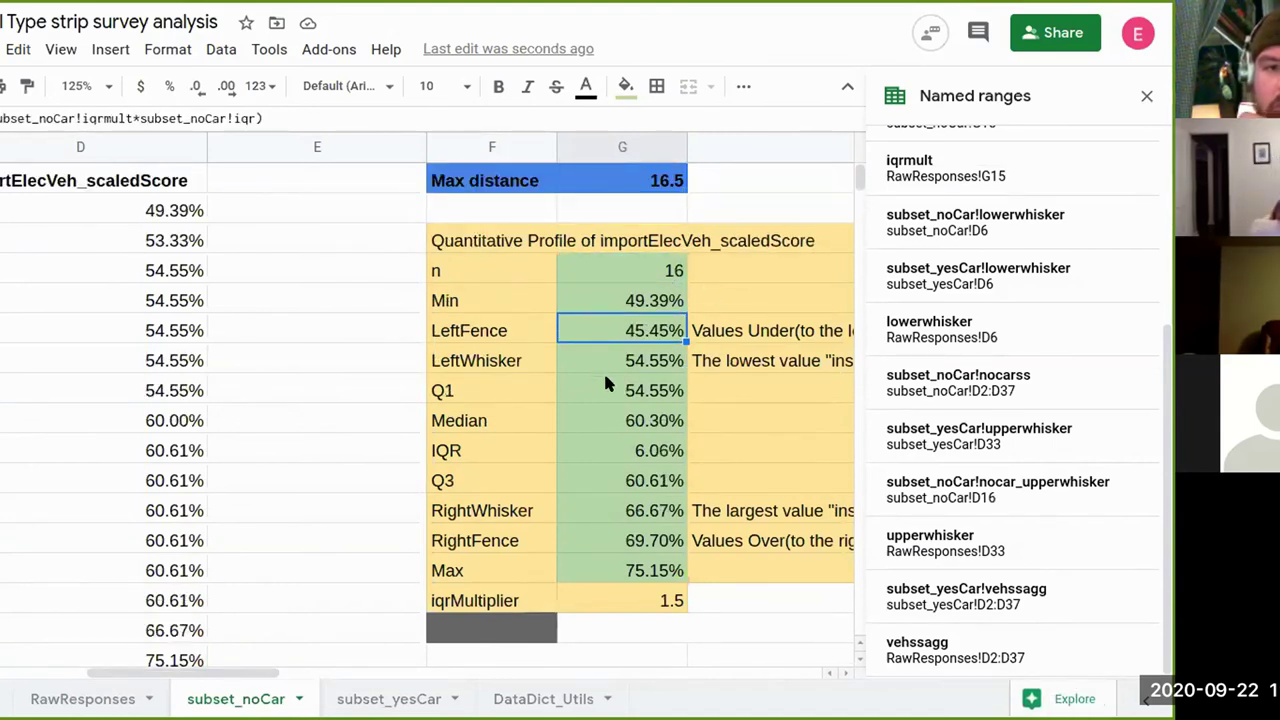
{"action": "left_click", "coordinate": [659, 305]}
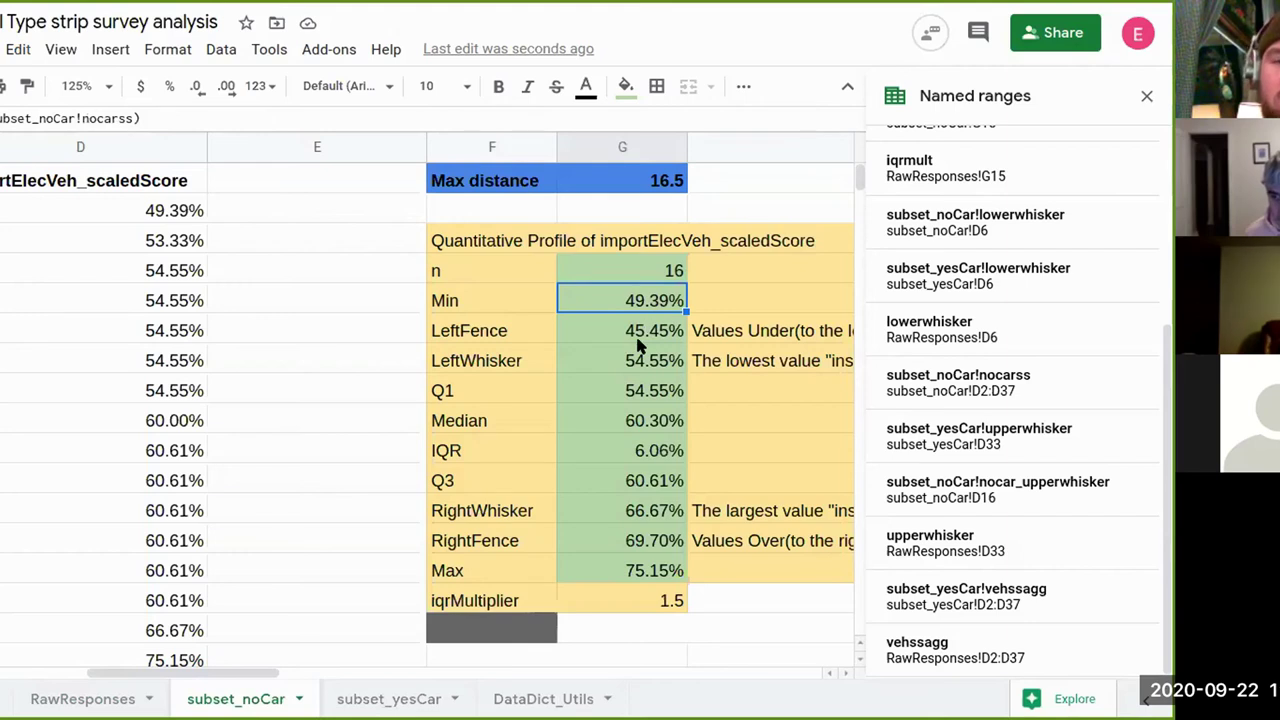
{"action": "left_click", "coordinate": [643, 338]}
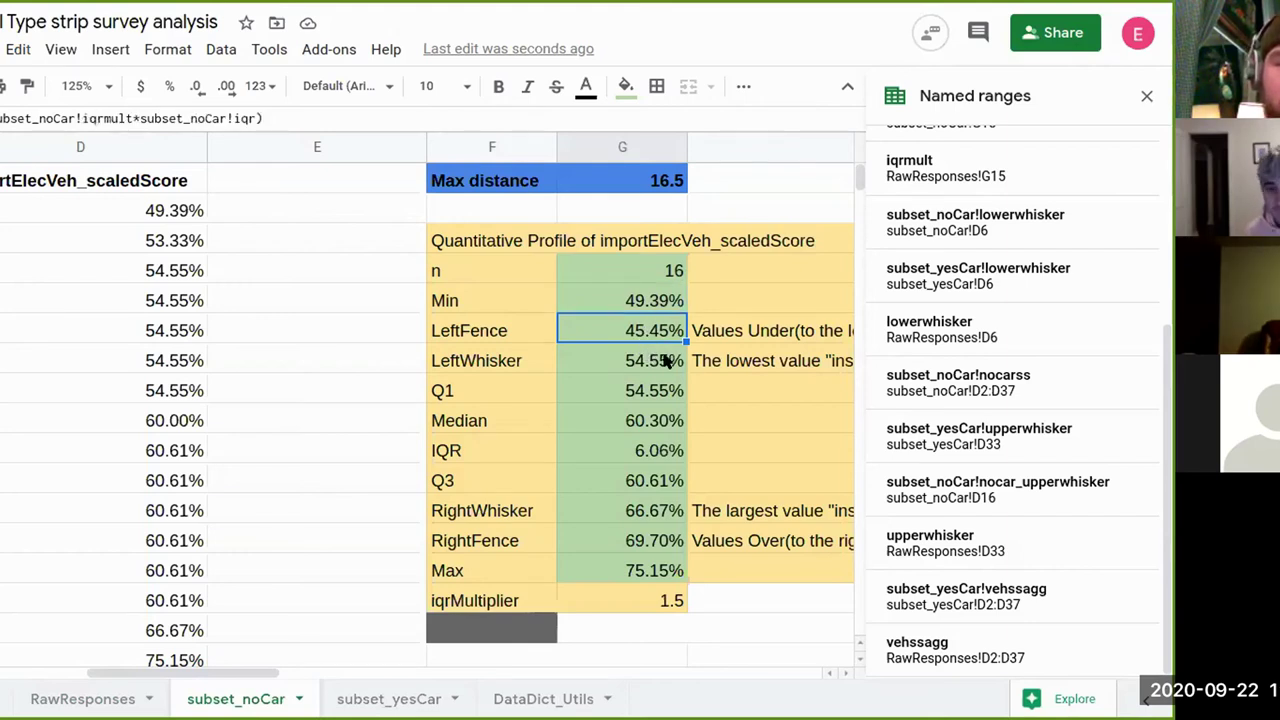
- Replace the LeftWhisker formula in the non-owner profile with a reference to the Min cell
{"action": "left_click", "coordinate": [665, 363]}
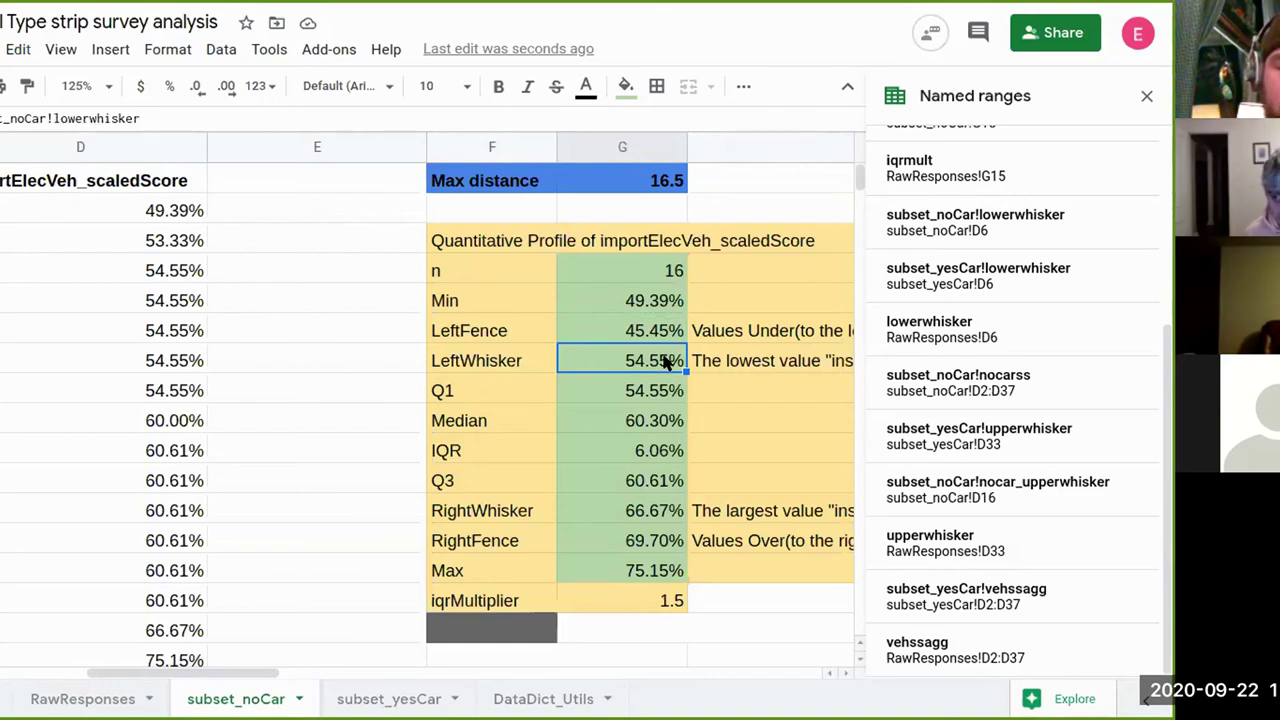
{"action": "type", "text": "="}
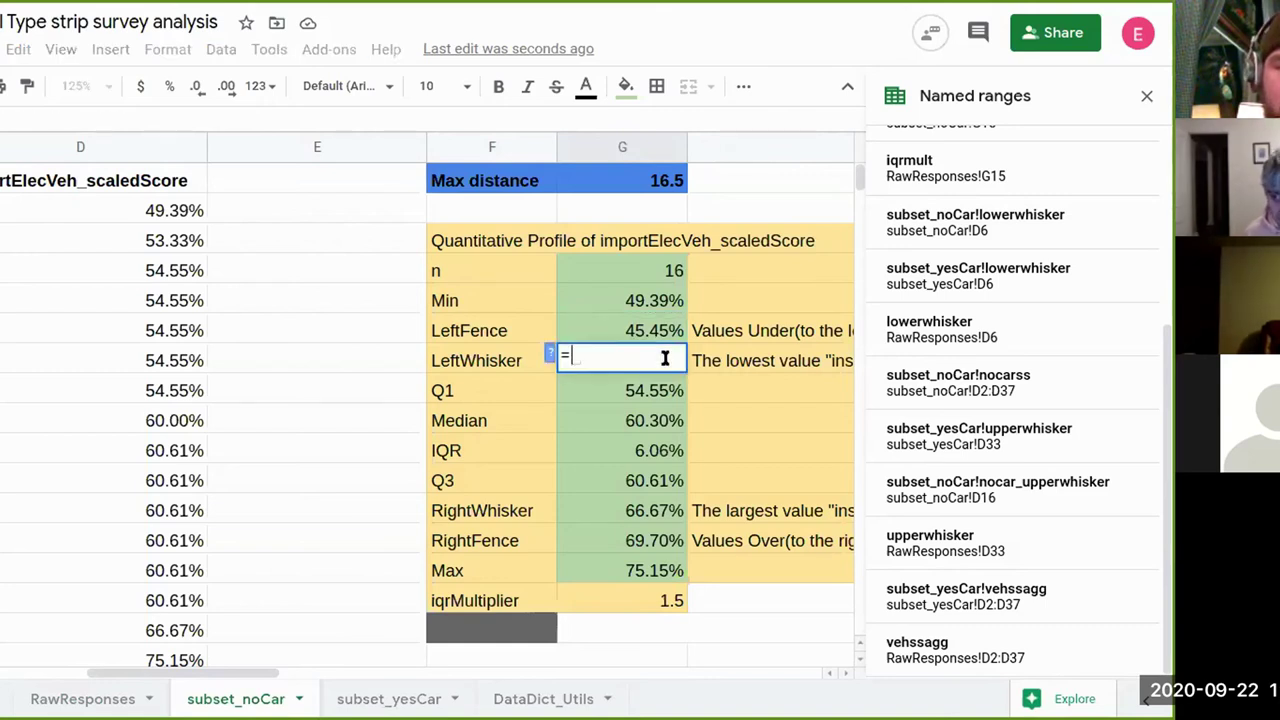
{"action": "left_click", "coordinate": [660, 305]}
{"action": "key", "text": "Return"}
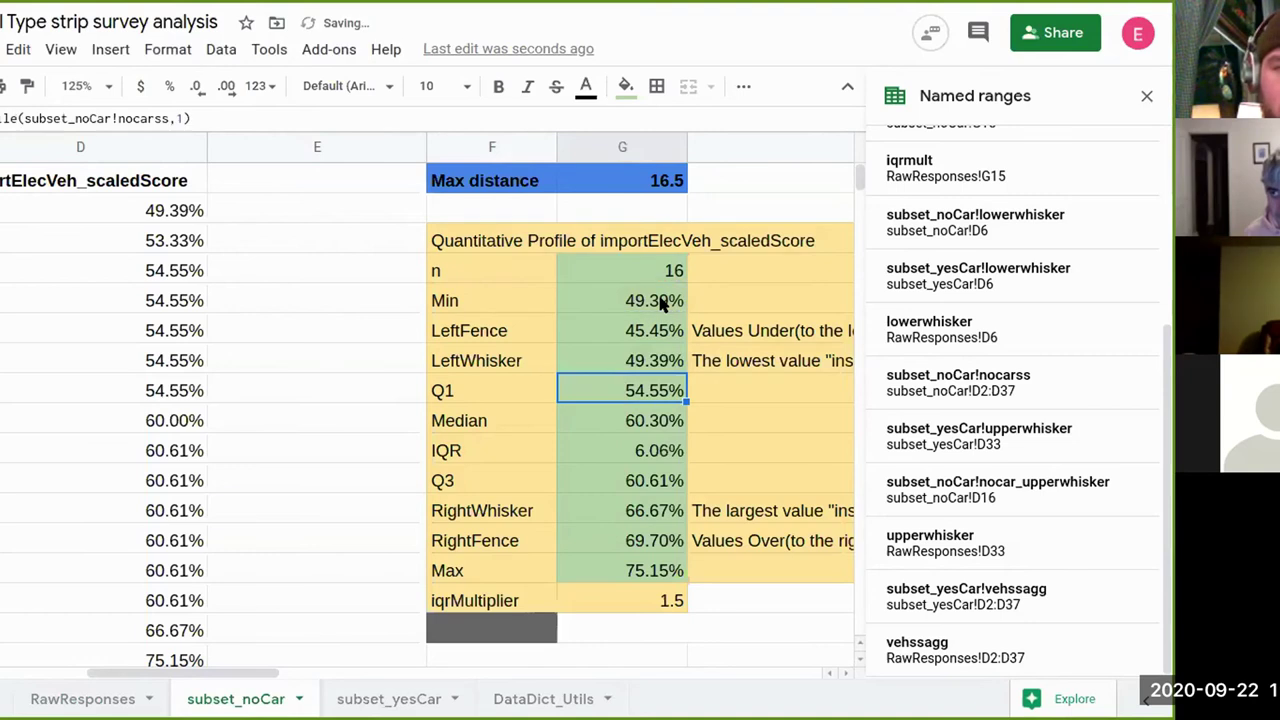
- Compare the non-owner quantitative profile values with the sorted importElecVeh_scaledScore column
{"action": "left_click", "coordinate": [659, 453]}
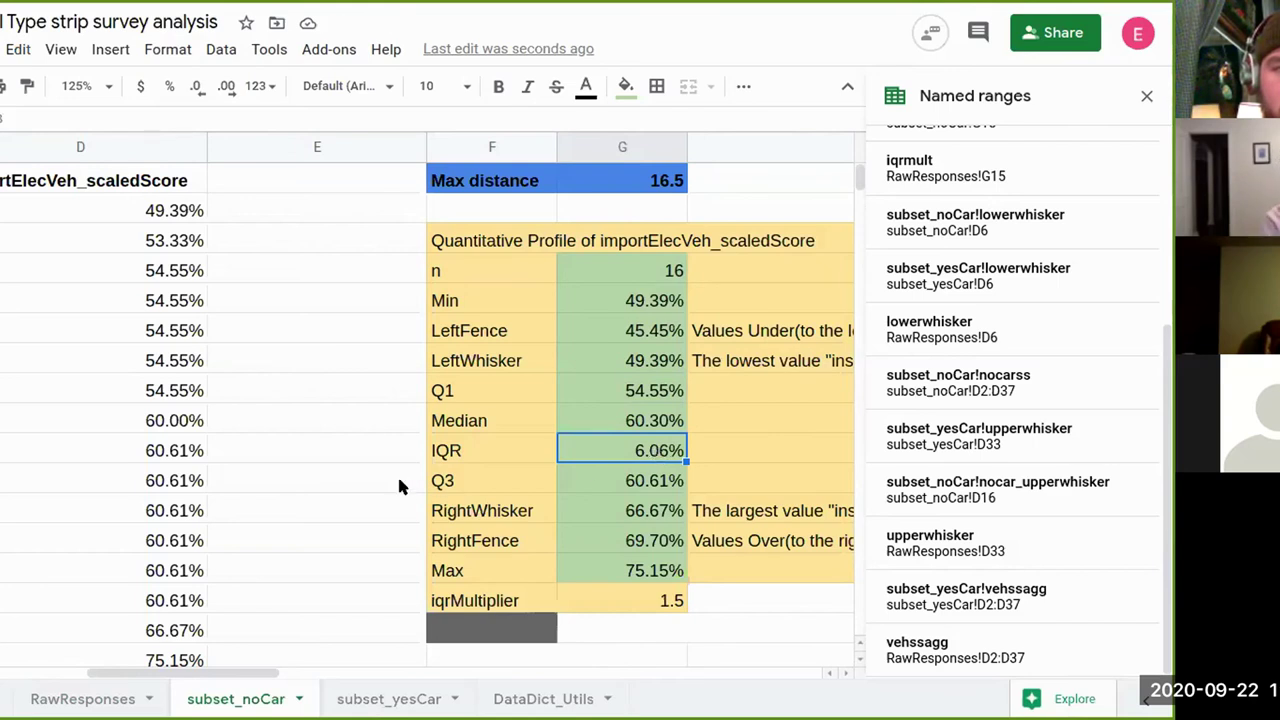
{"action": "scroll", "coordinate": [399, 486], "scroll_direction": "left", "scroll_amount": 5}
{"action": "scroll", "coordinate": [399, 486], "scroll_direction": "right", "scroll_amount": 3}
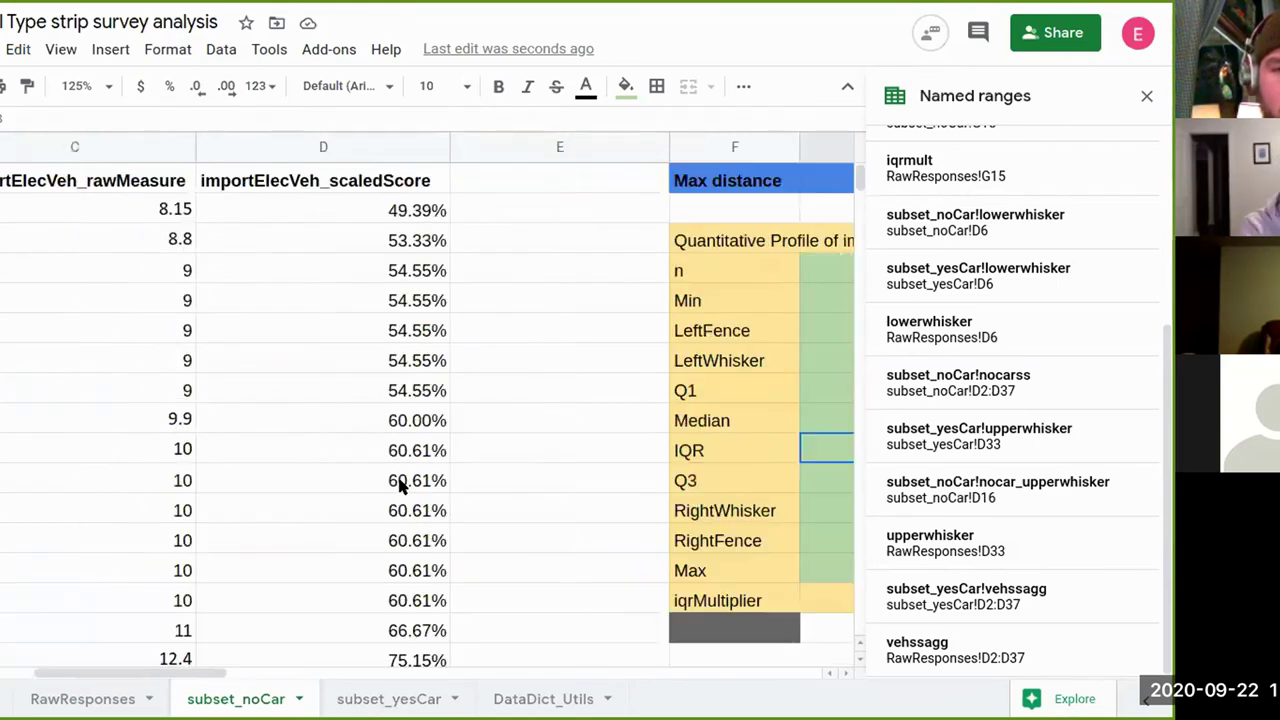
{"action": "scroll", "coordinate": [399, 486], "scroll_direction": "right", "scroll_amount": 4}
{"action": "scroll", "coordinate": [399, 486], "scroll_direction": "left", "scroll_amount": 2}
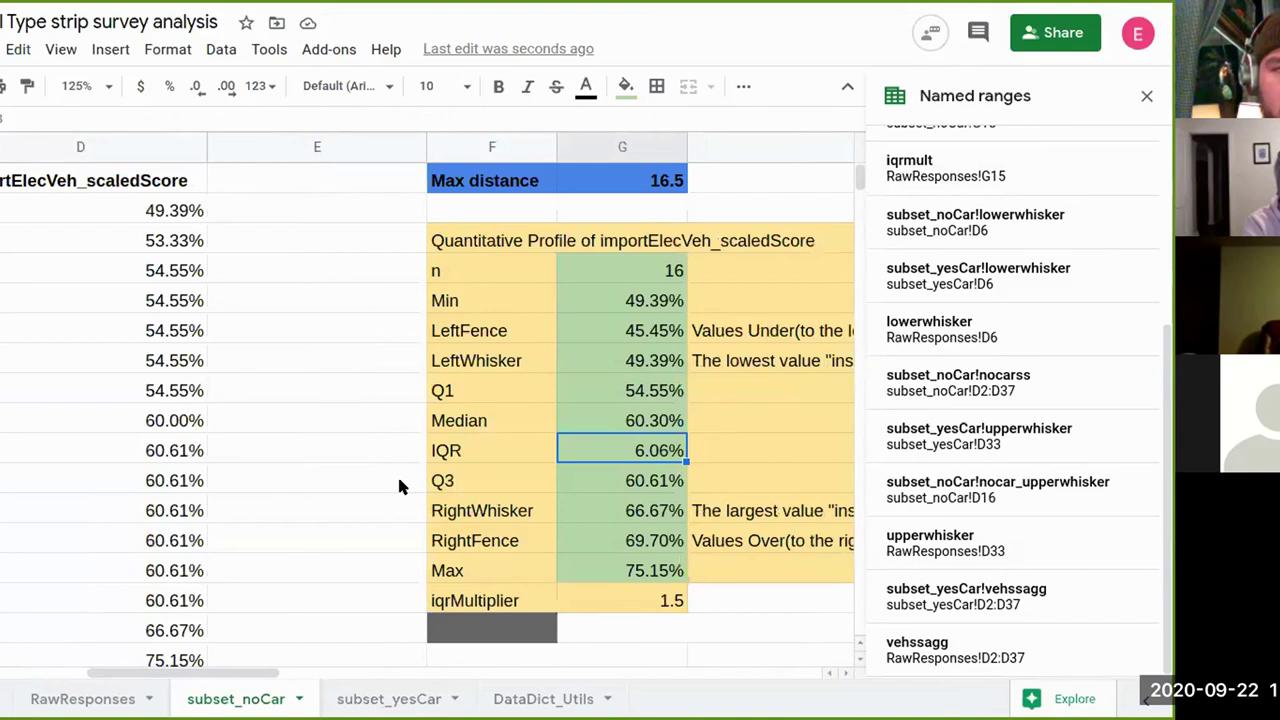
{"action": "scroll", "coordinate": [399, 484], "scroll_direction": "left", "scroll_amount": 2}
{"action": "scroll", "coordinate": [401, 484], "scroll_direction": "right", "scroll_amount": 4}
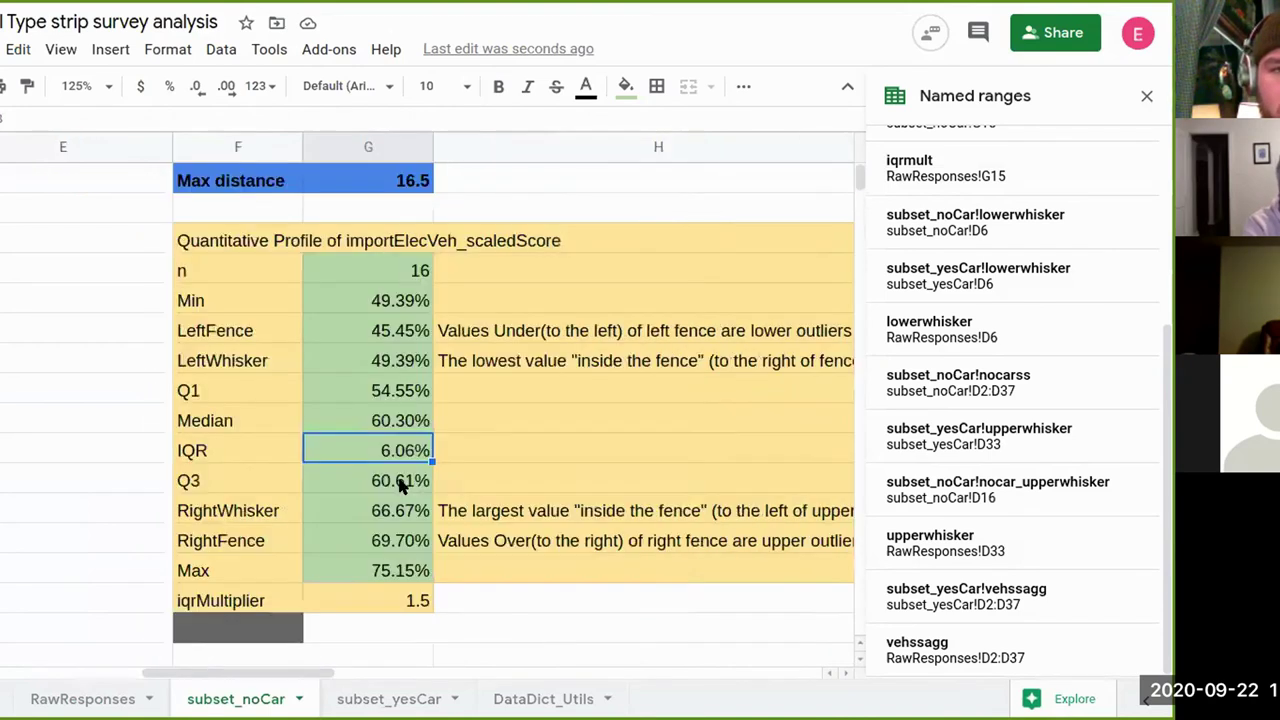
{"action": "left_click_drag", "start_coordinate": [385, 420], "coordinate": [418, 495]}
{"action": "left_click", "coordinate": [407, 441]}
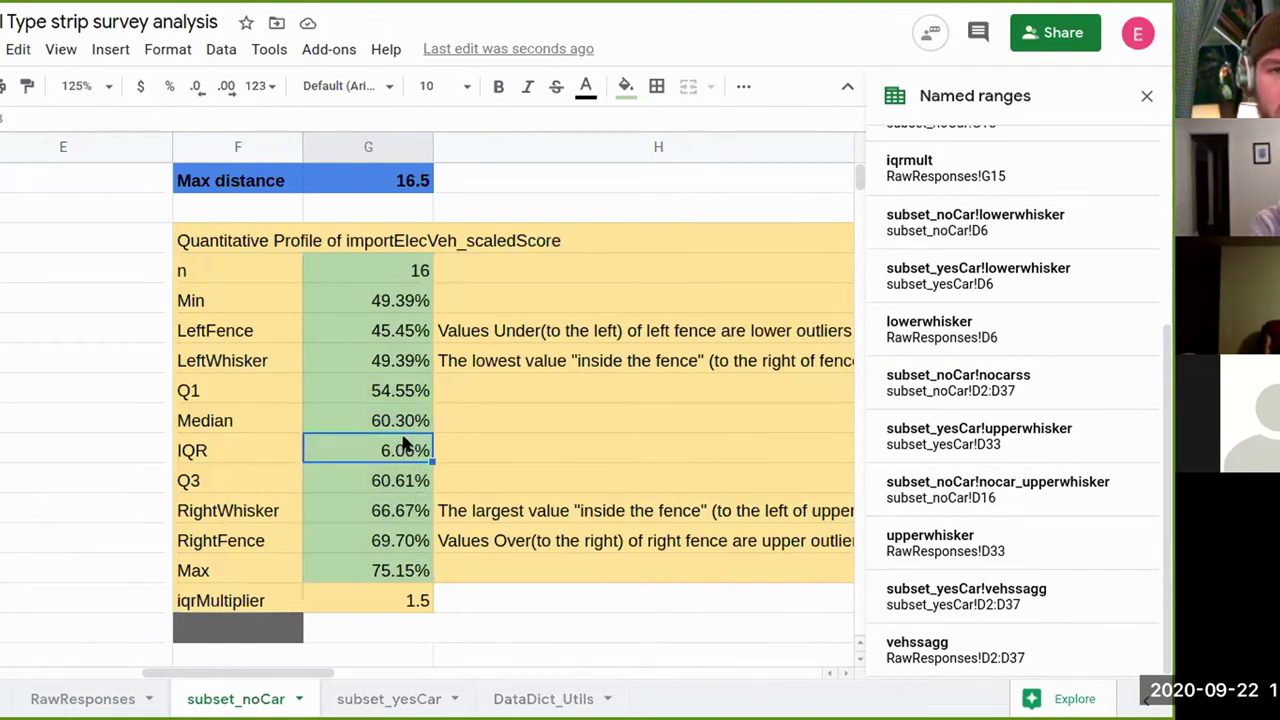
{"action": "left_click", "coordinate": [143, 533]}
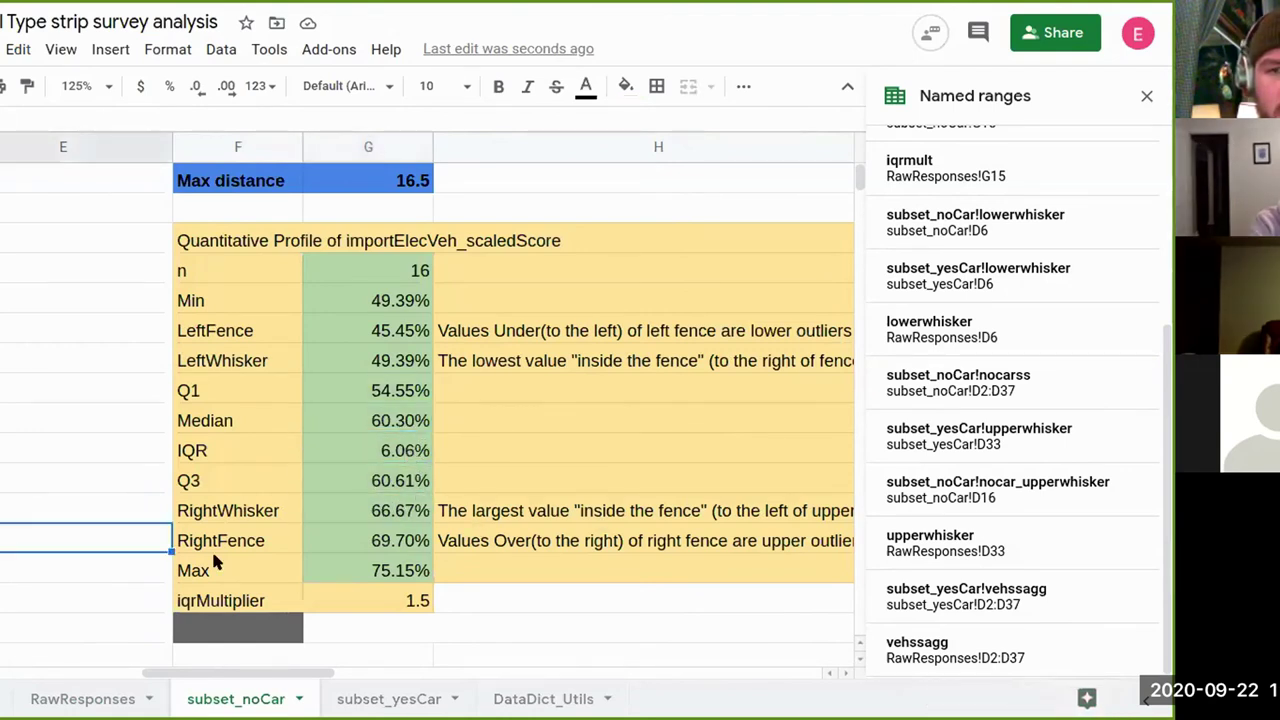
{"action": "scroll", "coordinate": [213, 563], "scroll_direction": "left", "scroll_amount": 8}
{"action": "scroll", "coordinate": [213, 563], "scroll_direction": "right", "scroll_amount": 3}
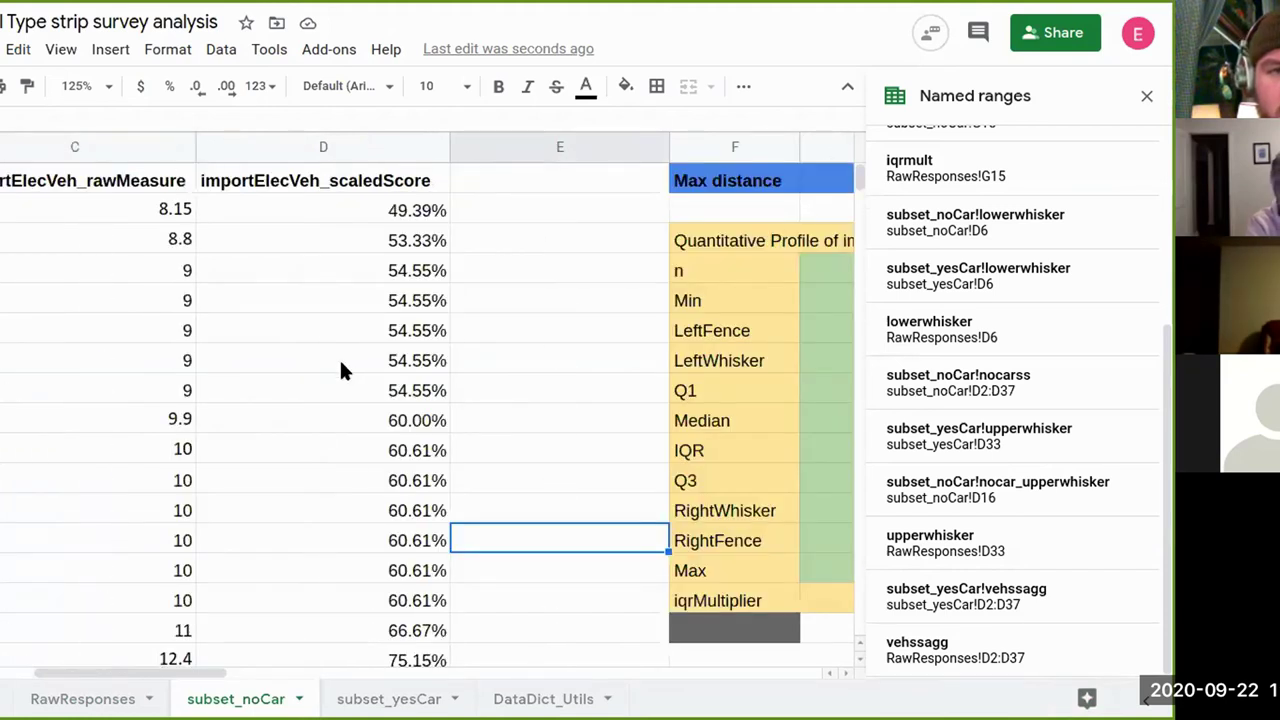
- Switch to the Boxplot Grapher in Chromium and start saving the drawn box plot as an image
{"action": "key", "text": "alt+Tab"}
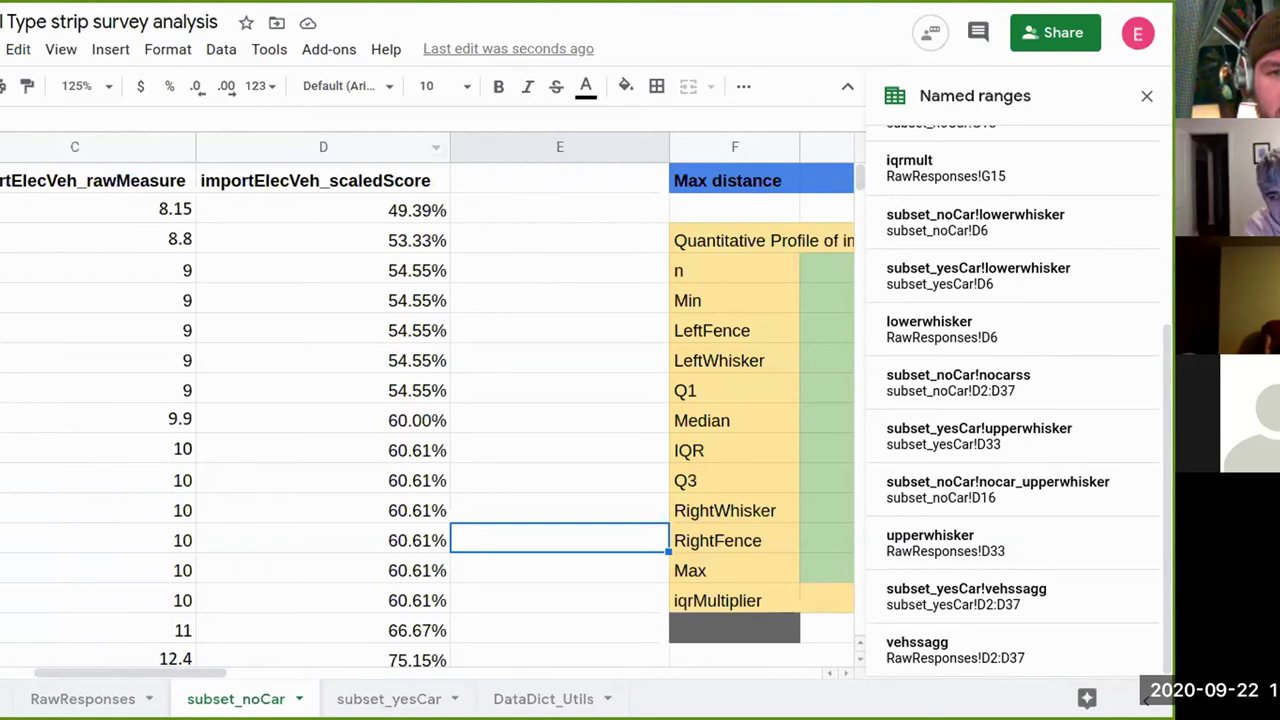
{"action": "left_click", "coordinate": [599, 245]}
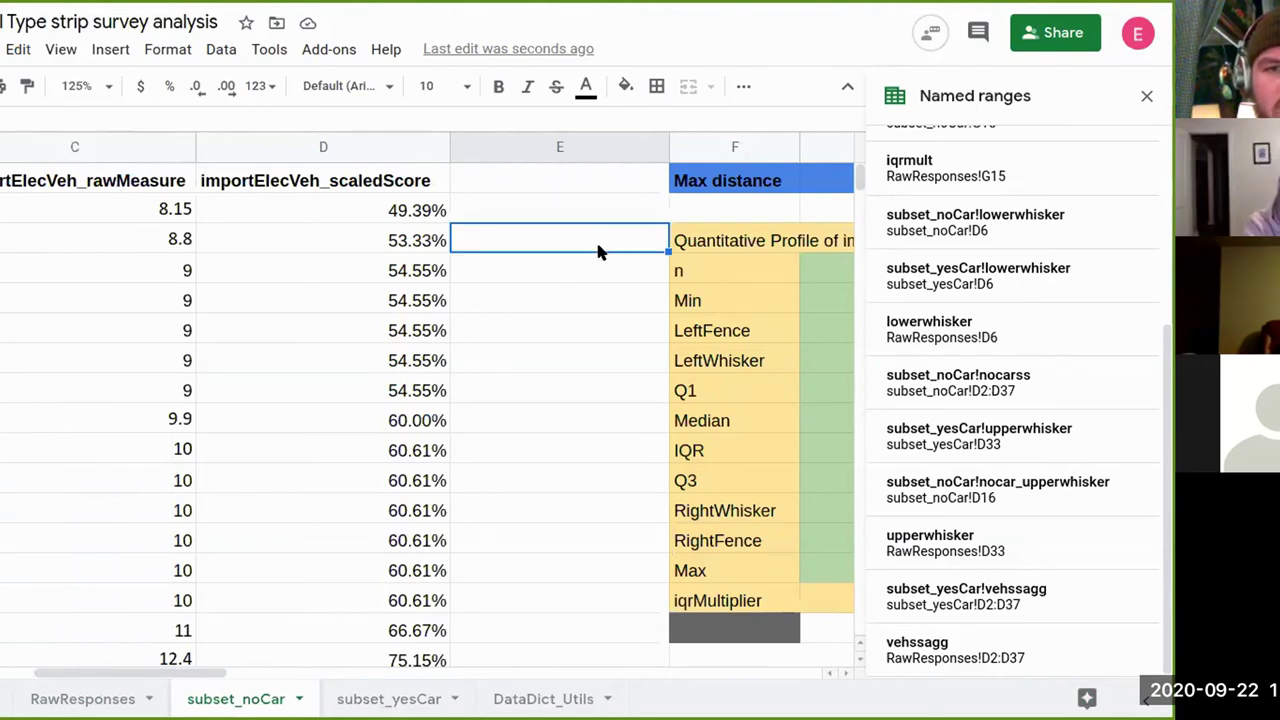
{"action": "key", "text": "alt+Tab"}
{"action": "key", "text": "alt+Tab"}
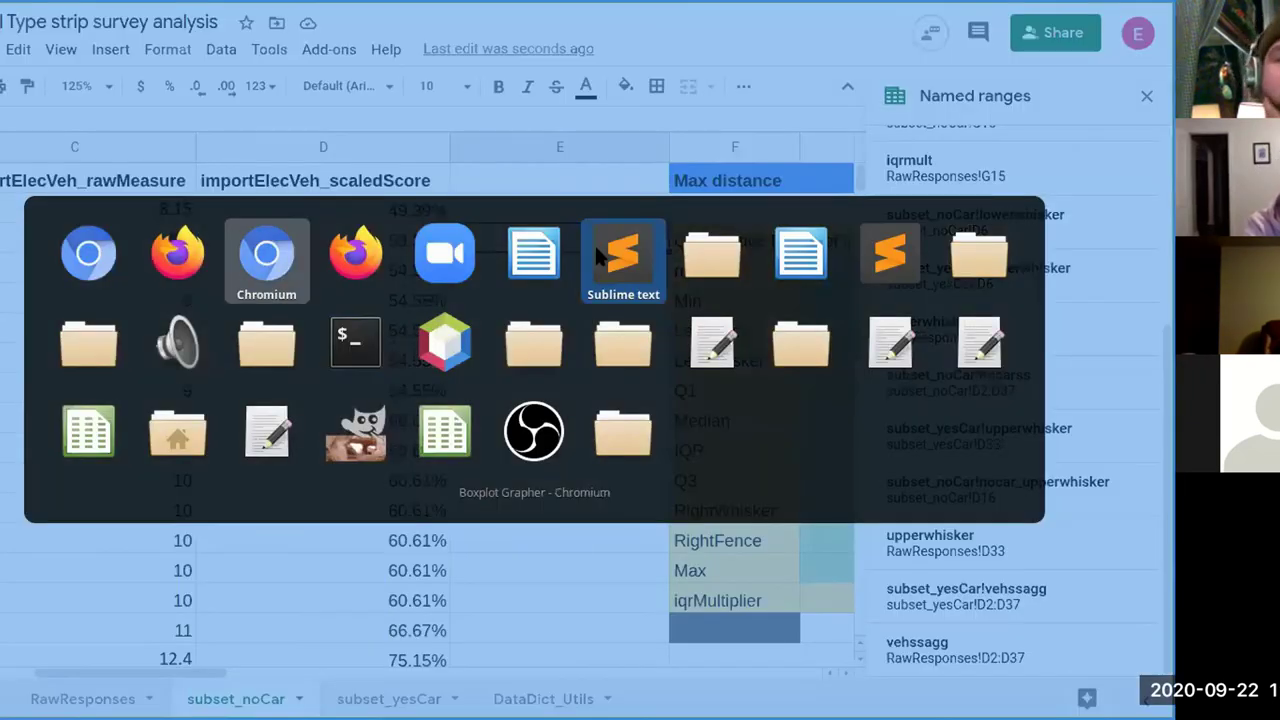
{"action": "scroll", "coordinate": [526, 416], "scroll_direction": "down", "scroll_amount": 3}
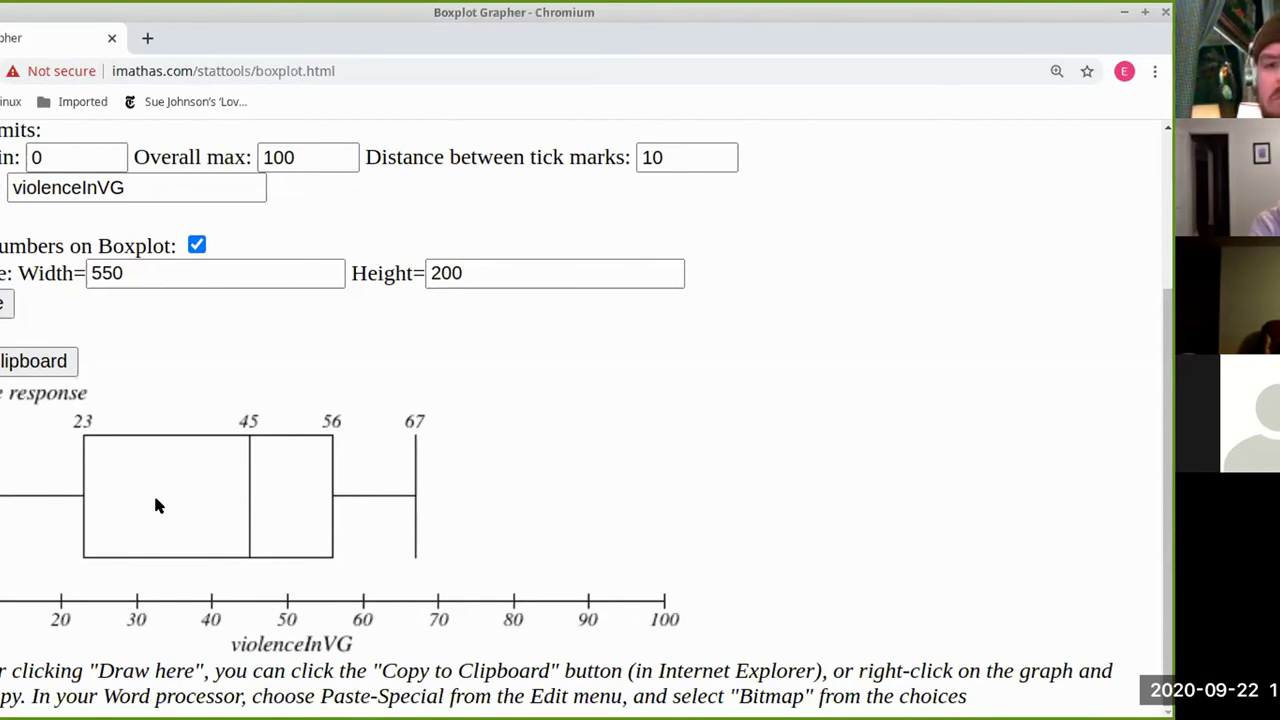
{"action": "right_click", "coordinate": [106, 486]}
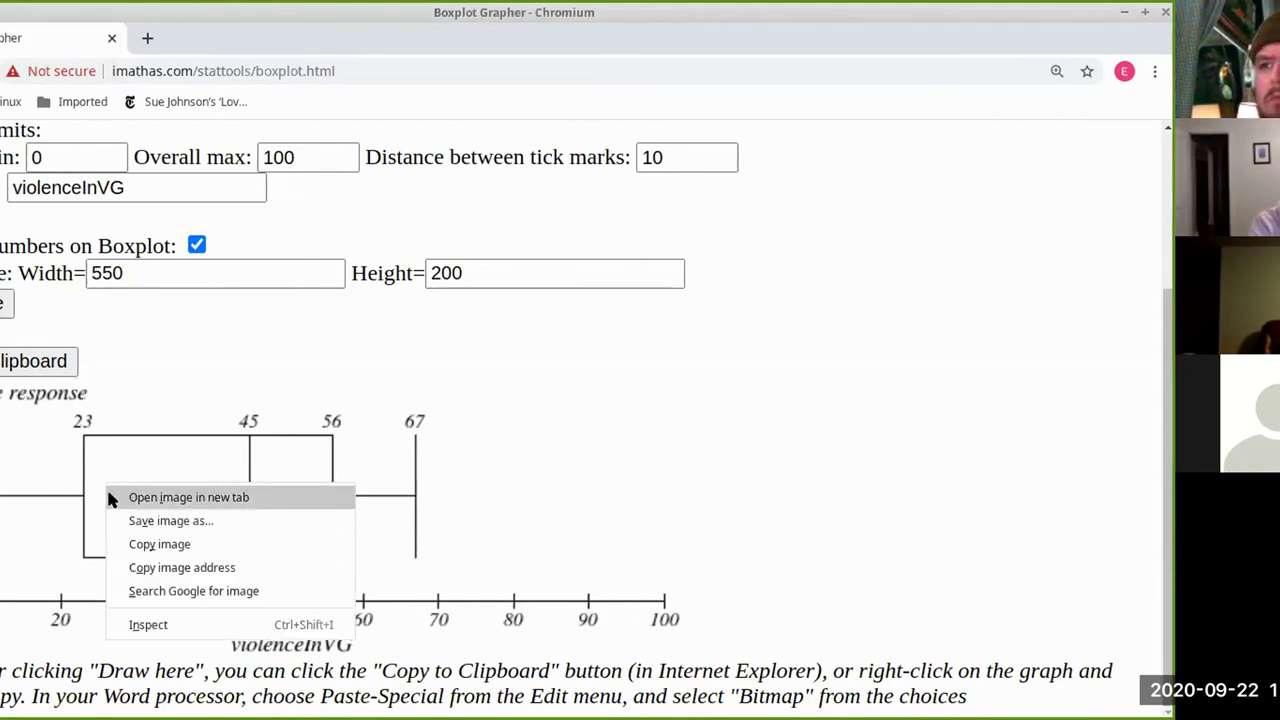
{"action": "left_click", "coordinate": [213, 521]}
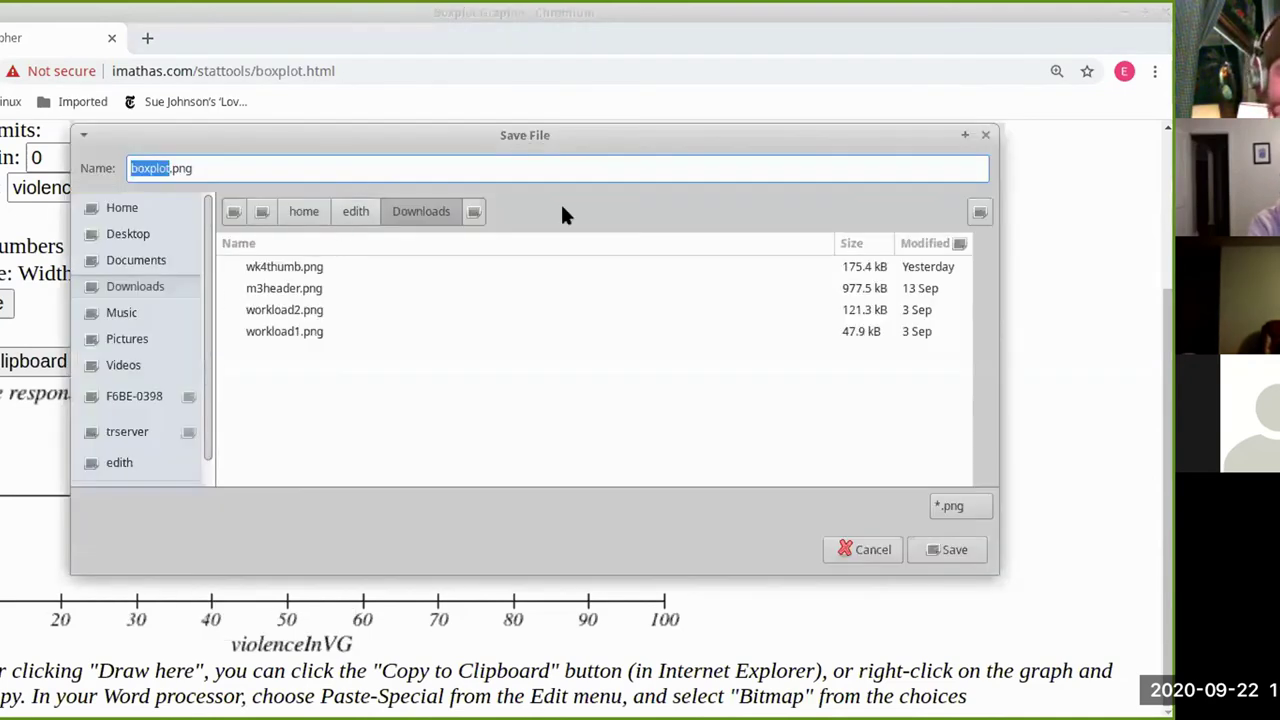
- Create a folder named boxplots inside Downloads for the saved image
{"action": "left_click", "coordinate": [978, 214]}
{"action": "type", "text": "sdf"}
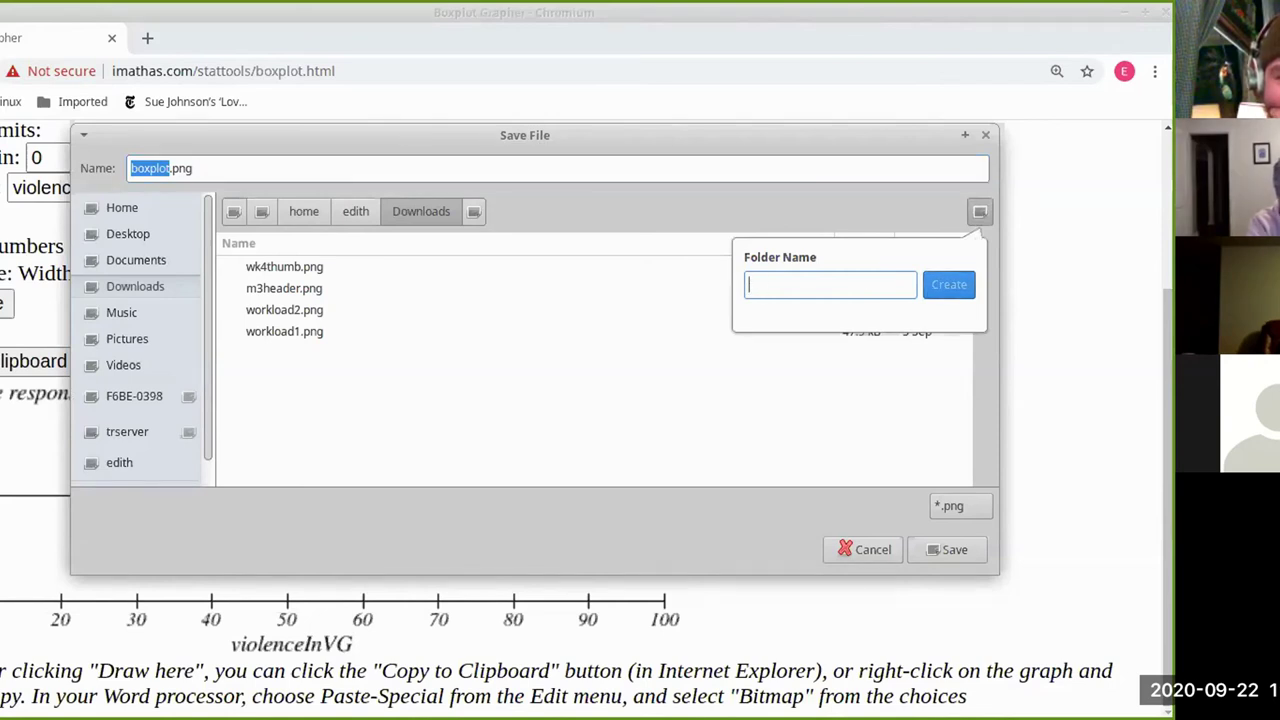
{"action": "type", "text": "boxplots"}
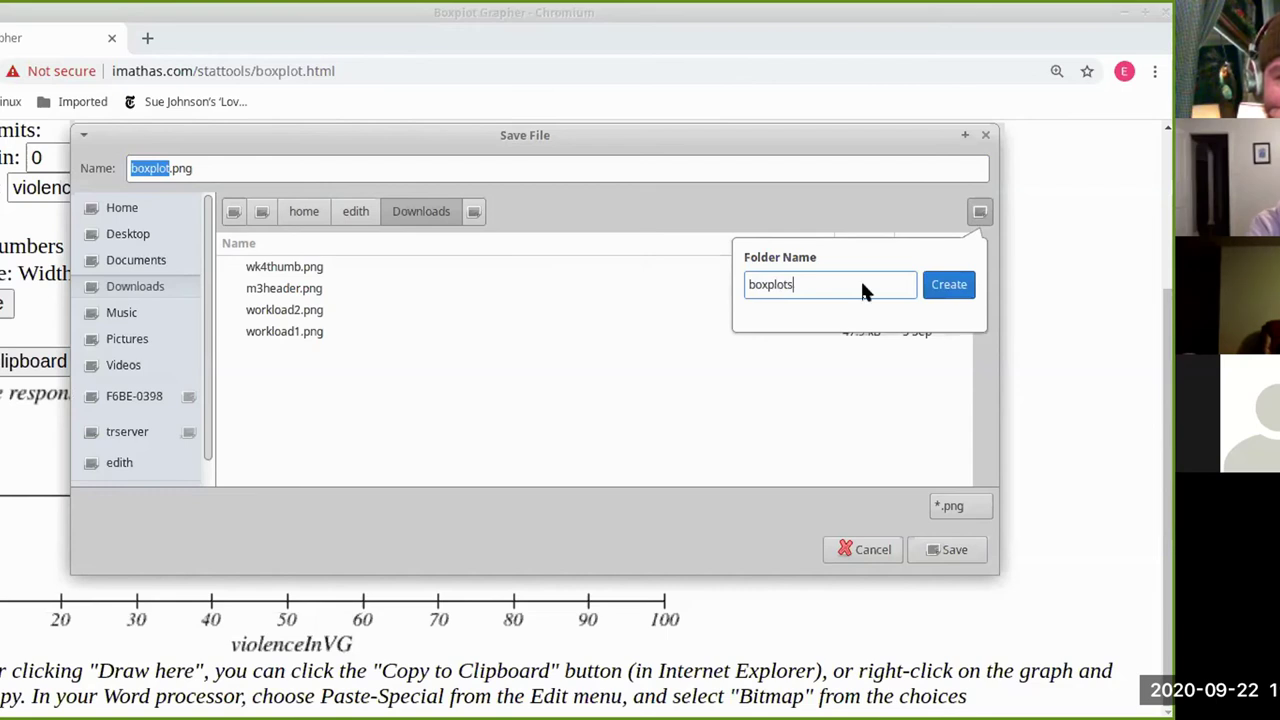
{"action": "key", "text": "Return"}
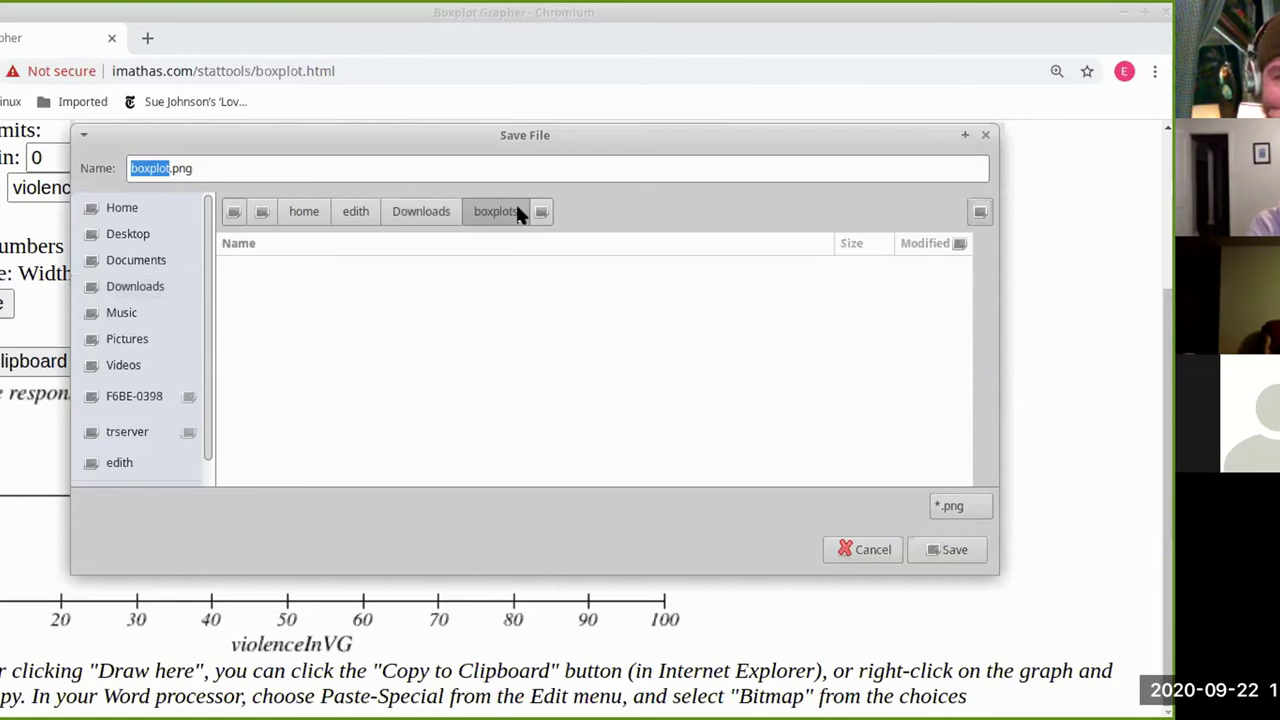
- Name the image stripsurvey_nocar_boxplot.png and save it in the boxplots folder
{"action": "left_click", "coordinate": [299, 176]}
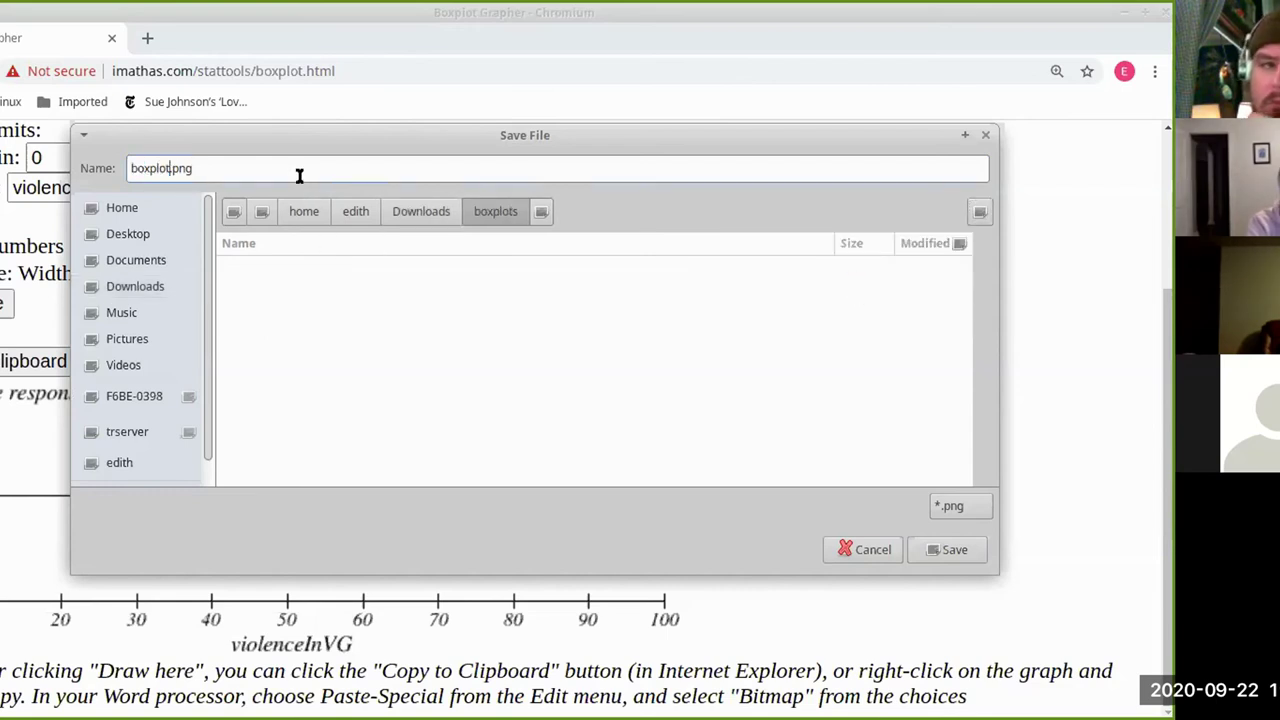
{"action": "type", "text": "noCar"}
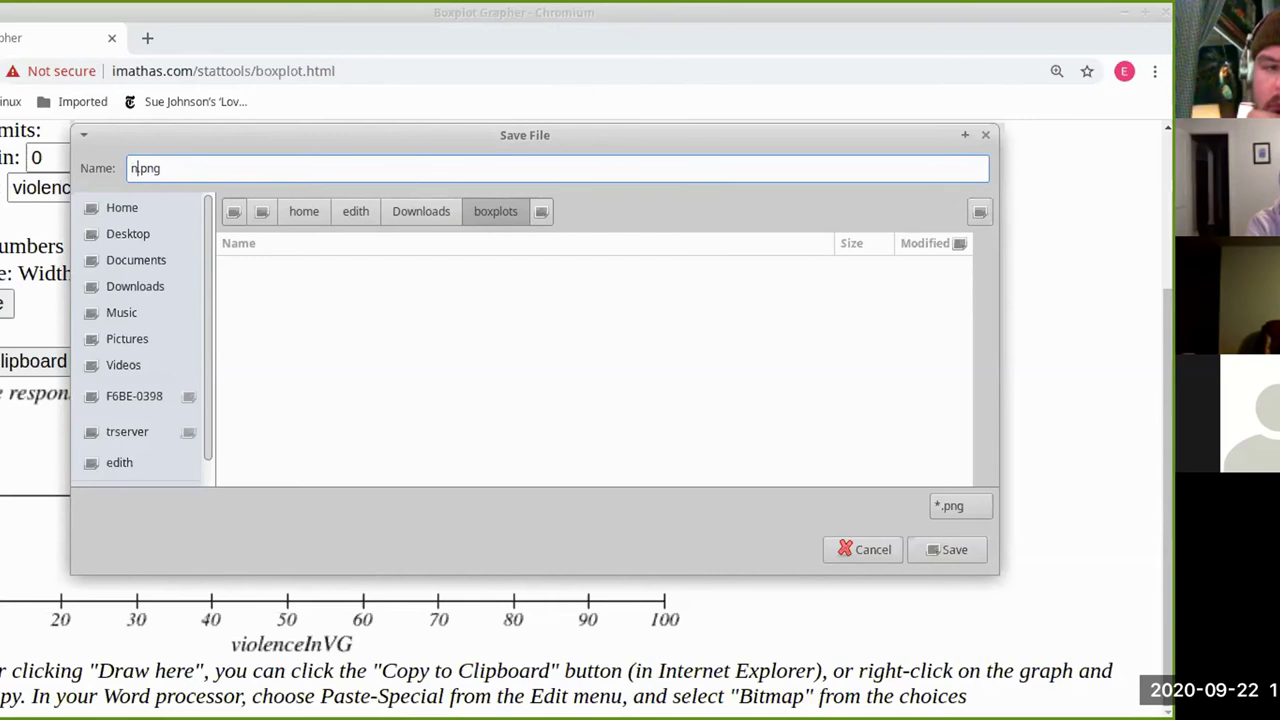
{"action": "type", "text": "_t"}
{"action": "key", "text": "BackSpace"}
{"action": "key", "text": "BackSpace"}
{"action": "key", "text": "BackSpace"}
{"action": "key", "text": "BackSpace"}
{"action": "key", "text": "BackSpace"}
{"action": "key", "text": "BackSpace"}
{"action": "key", "text": "BackSpace"}
{"action": "type", "text": "bpx"}
{"action": "key", "text": "BackSpace"}
{"action": "key", "text": "BackSpace"}
{"action": "key", "text": "BackSpace"}
{"action": "type", "text": "strips"}
{"action": "type", "text": "urveyn"}
{"action": "type", "text": "_nocar_"}
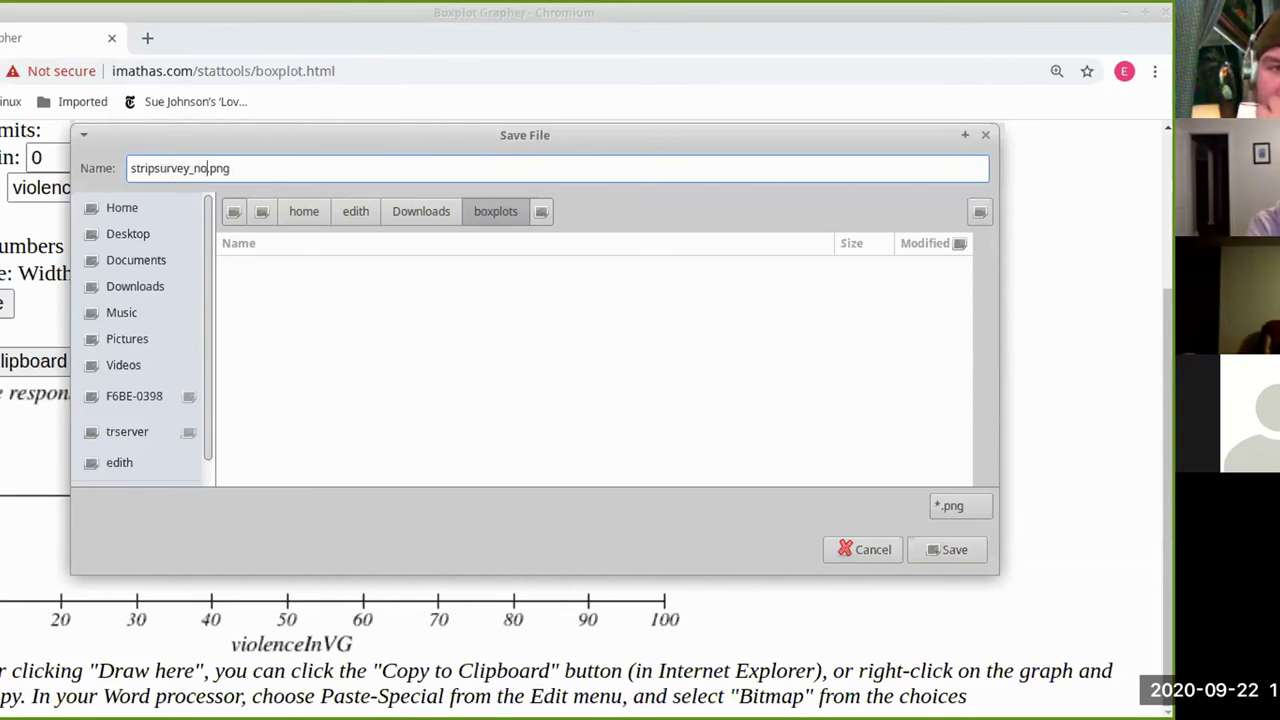
{"action": "type", "text": "boxplot"}
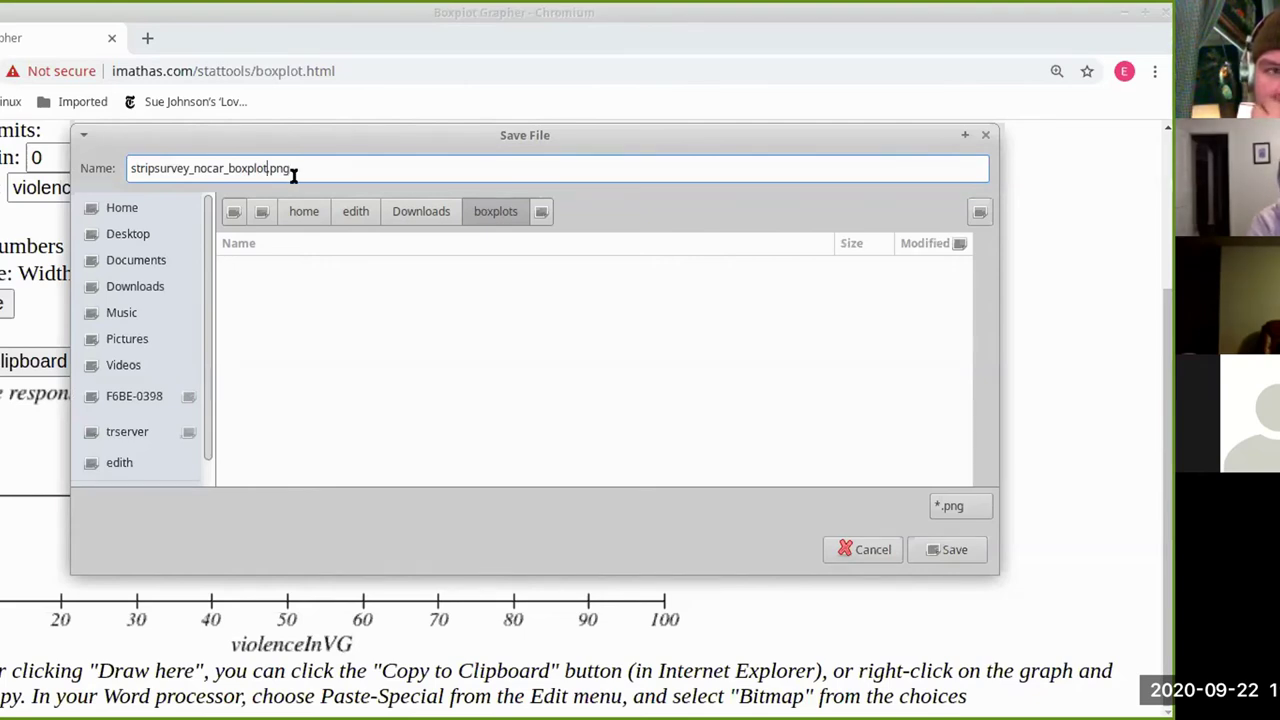
{"action": "left_click", "coordinate": [952, 549]}
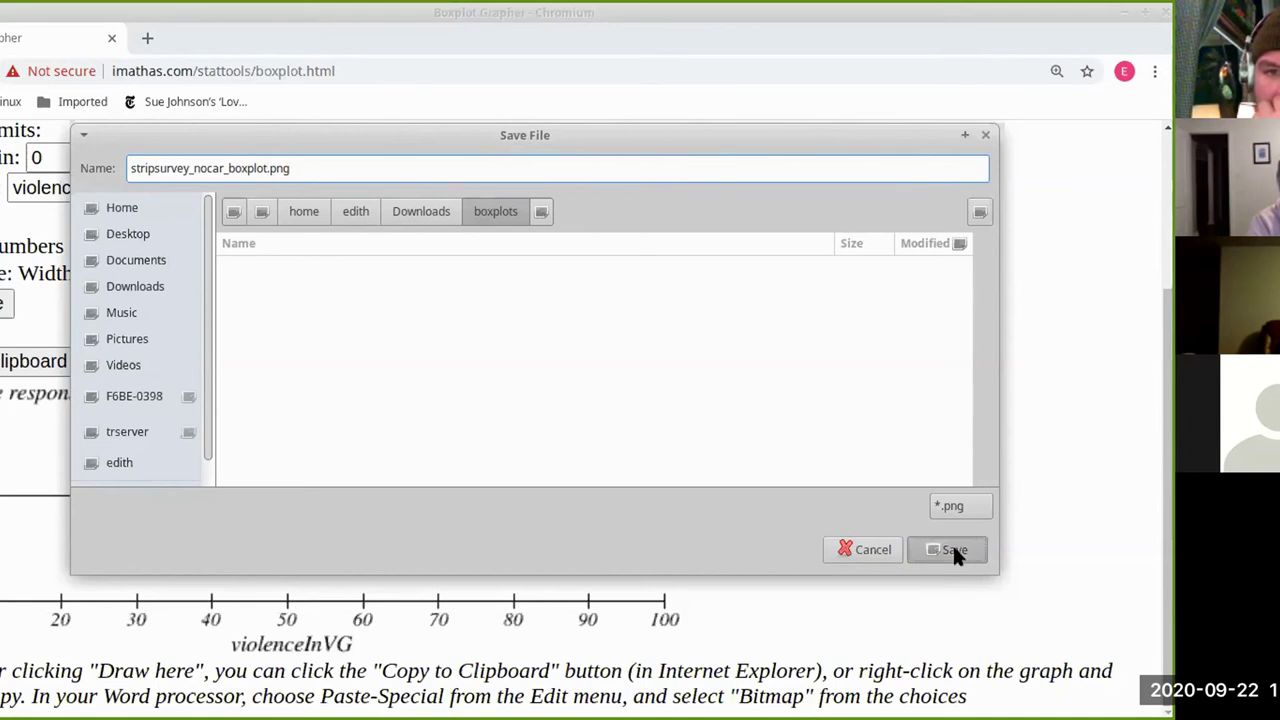
{"action": "scroll", "coordinate": [584, 516], "scroll_direction": "down", "scroll_amount": 1}
{"action": "scroll", "coordinate": [584, 516], "scroll_direction": "up", "scroll_amount": 3}
{"action": "scroll", "coordinate": [584, 516], "scroll_direction": "down", "scroll_amount": 5}
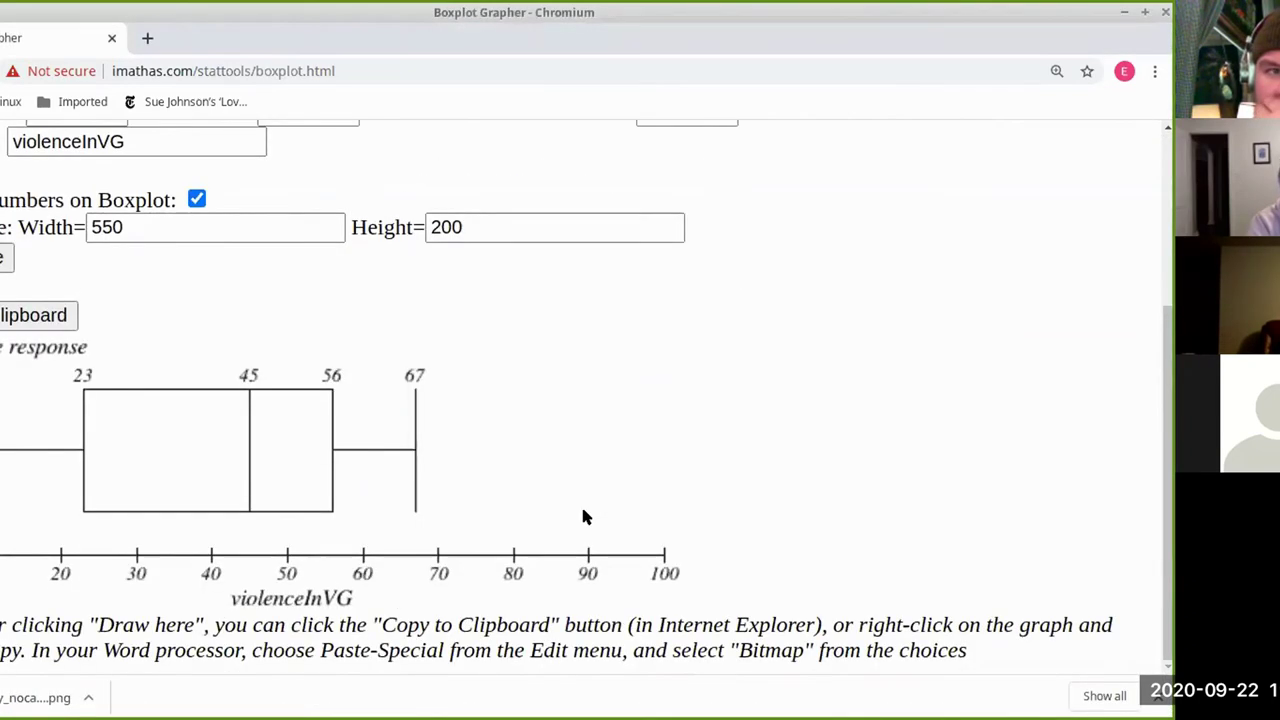
{"action": "scroll", "coordinate": [706, 291], "scroll_direction": "up", "scroll_amount": 1}
{"action": "scroll", "coordinate": [720, 305], "scroll_direction": "up", "scroll_amount": 4}
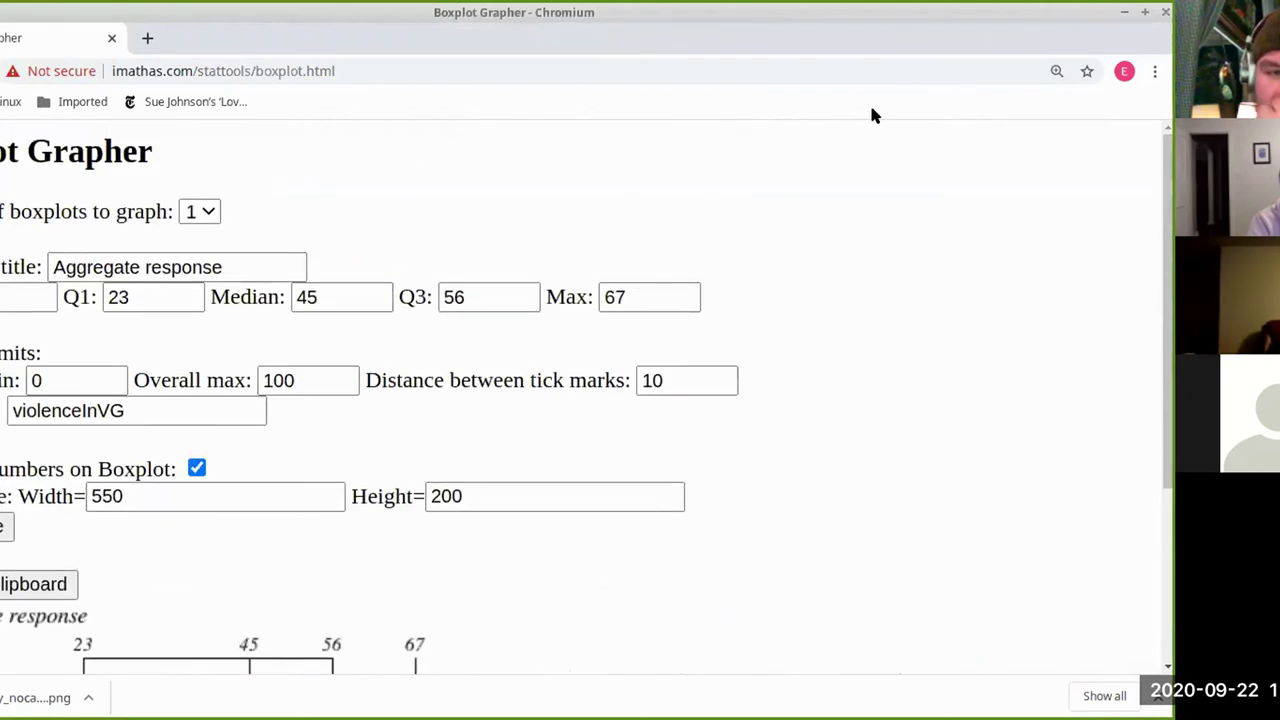
- Return to the Fuel Type strip survey analysis spreadsheet and leave the full-screen view
{"action": "left_click", "coordinate": [1124, 12]}
{"action": "left_click", "coordinate": [511, 512]}
{"action": "key", "text": "alt+Tab"}
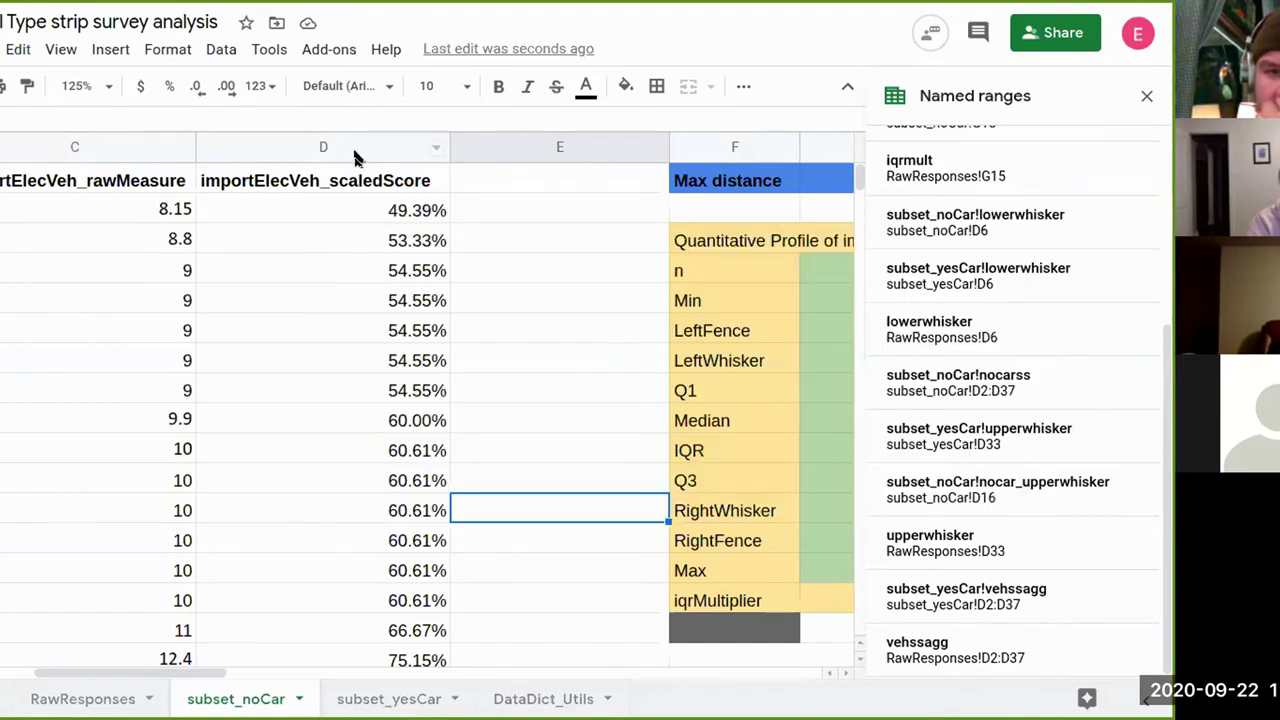
{"action": "key", "text": "alt+Tab"}
{"action": "key", "text": "alt+Tab"}
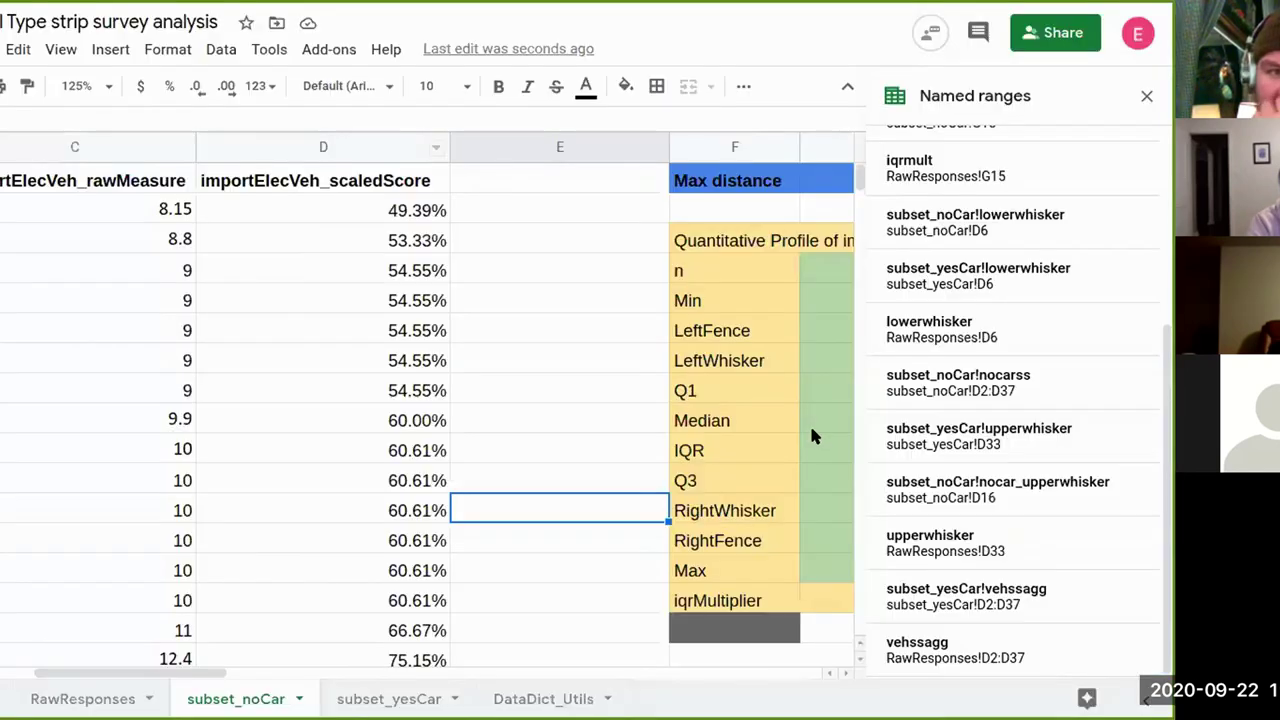
{"action": "key", "text": "F11"}
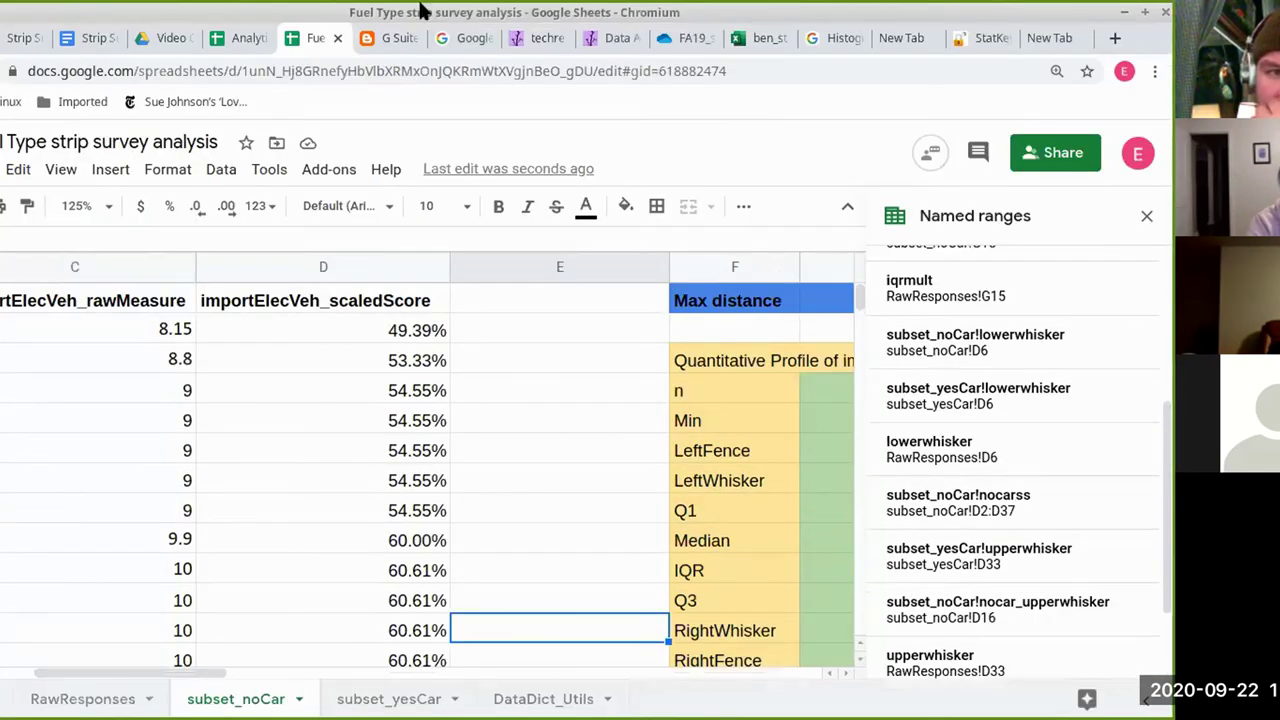
- Read the Data Analytics Master Sequence instructions on creating box plots, saving the images and uploading them to Google Drive
{"action": "left_click", "coordinate": [603, 40]}
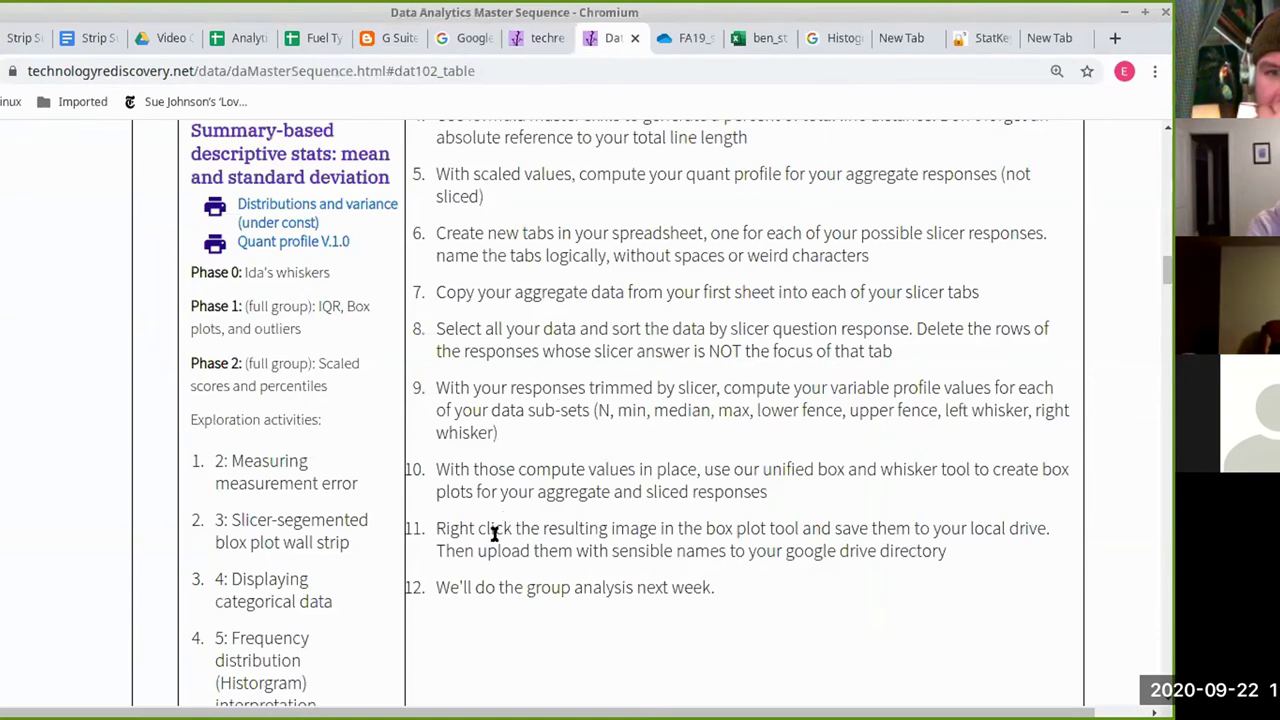
{"action": "left_click_drag", "start_coordinate": [494, 535], "coordinate": [666, 545]}
{"action": "left_click", "coordinate": [925, 517]}
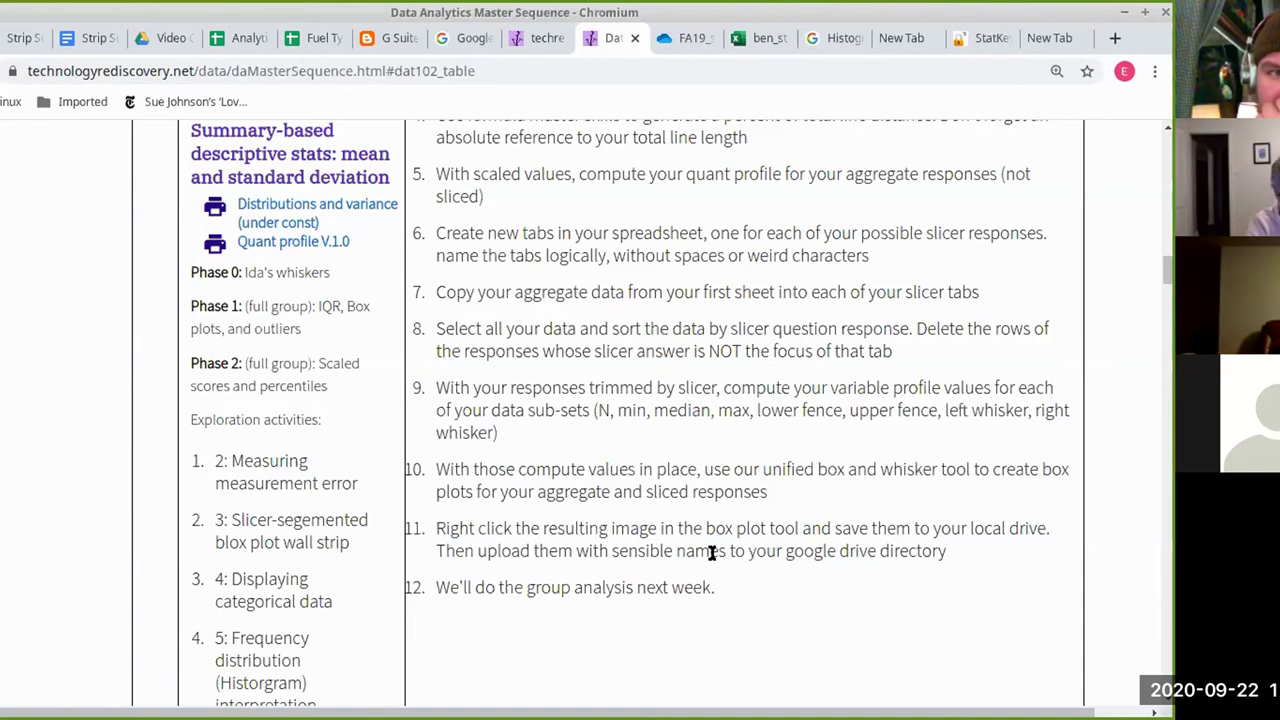
{"action": "scroll", "coordinate": [667, 553], "scroll_direction": "down", "scroll_amount": 1}
{"action": "scroll", "coordinate": [667, 555], "scroll_direction": "up", "scroll_amount": 2}
{"action": "scroll", "coordinate": [667, 556], "scroll_direction": "up", "scroll_amount": 2}
{"action": "scroll", "coordinate": [667, 557], "scroll_direction": "down", "scroll_amount": 3}
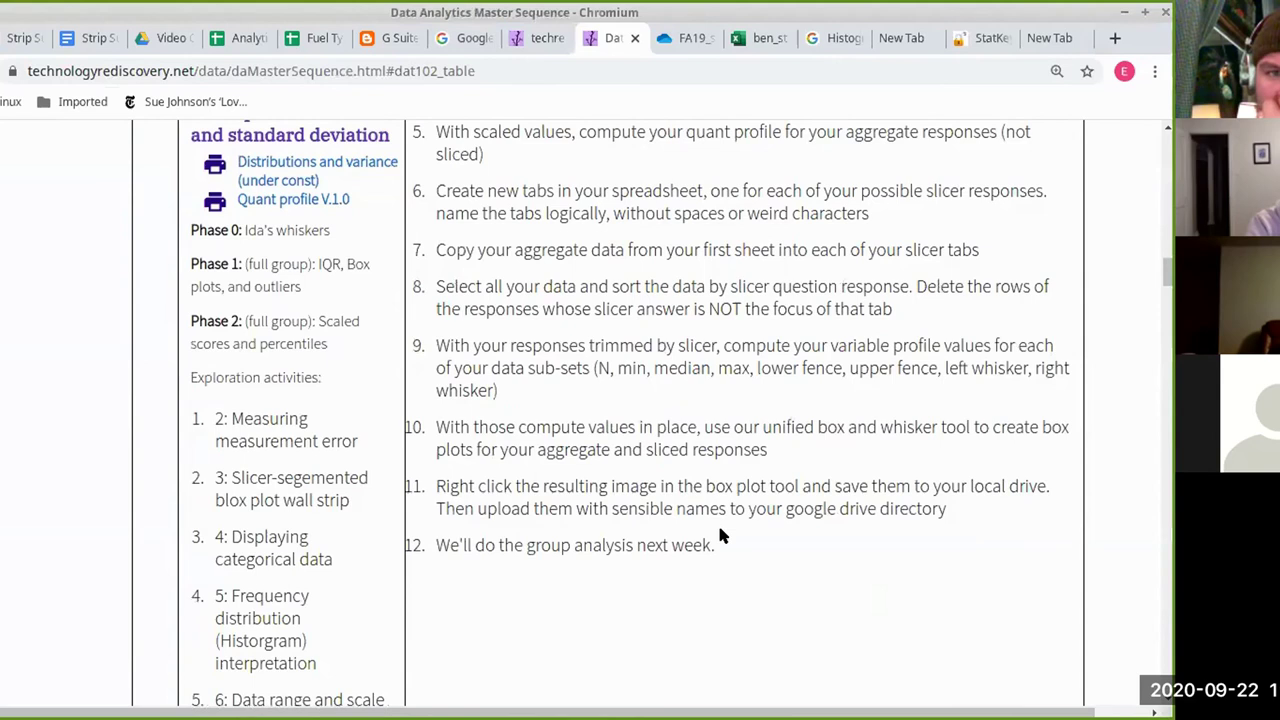